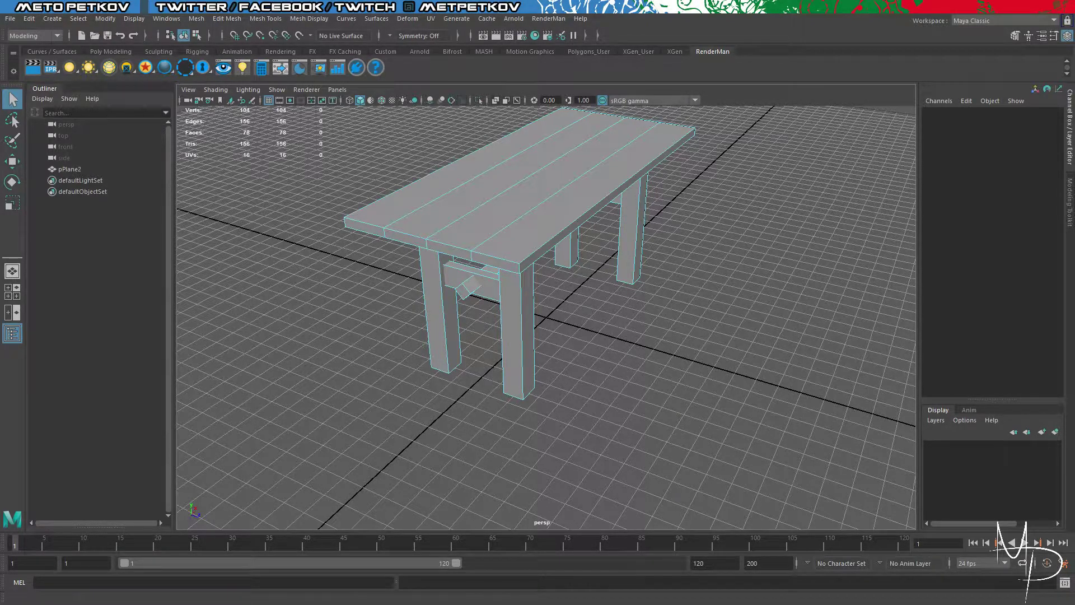
# Step: Inspect the table's legs and supports from several angles and single out the end crossbar's faces
pyautogui.keyDown('alt'); pyautogui.moveTo(697, 313); pyautogui.dragTo(717, 303); pyautogui.keyUp('alt')
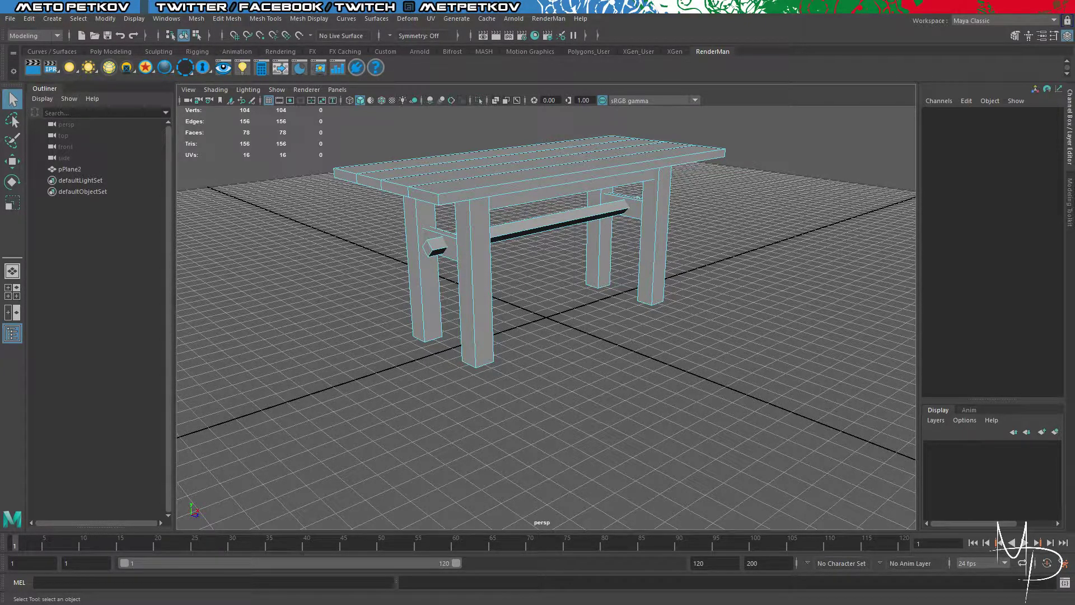
pyautogui.keyDown('alt'); pyautogui.moveTo(754, 329); pyautogui.dragTo(796, 370); pyautogui.keyUp('alt')
pyautogui.scroll(-5, 747, 330)
pyautogui.scroll(5, 659, 334)
pyautogui.moveTo(603, 433)
pyautogui.keyDown('alt'); pyautogui.mouseDown()
pyautogui.moveTo(662, 429)
pyautogui.moveTo(713, 384)
pyautogui.moveTo(591, 440)
pyautogui.mouseUp(); pyautogui.keyUp('alt')
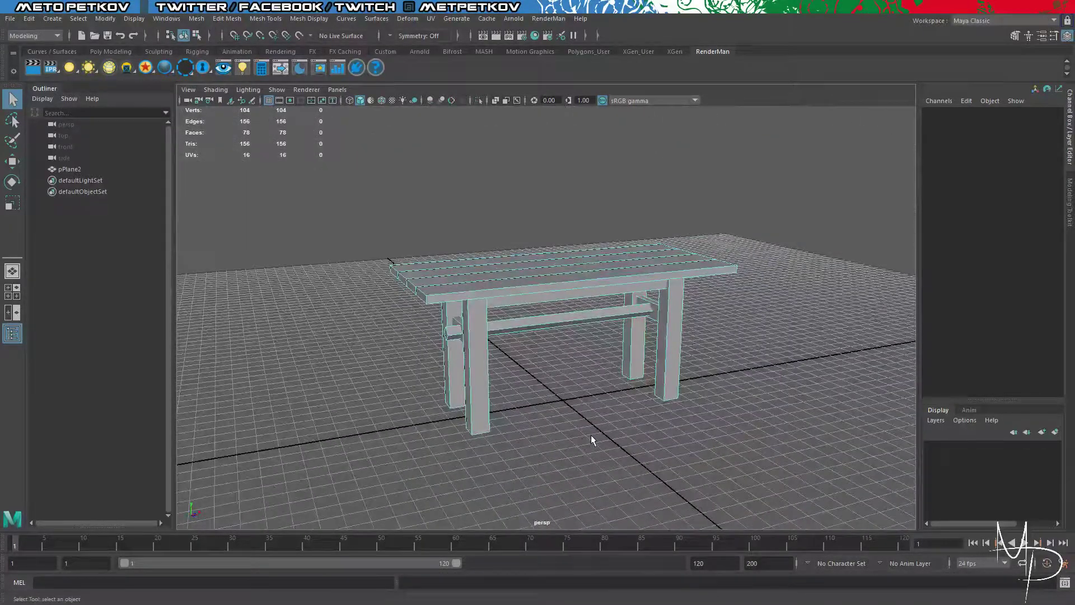
pyautogui.keyDown('alt'); pyautogui.moveTo(637, 475); pyautogui.dragTo(661, 328); pyautogui.keyUp('alt')
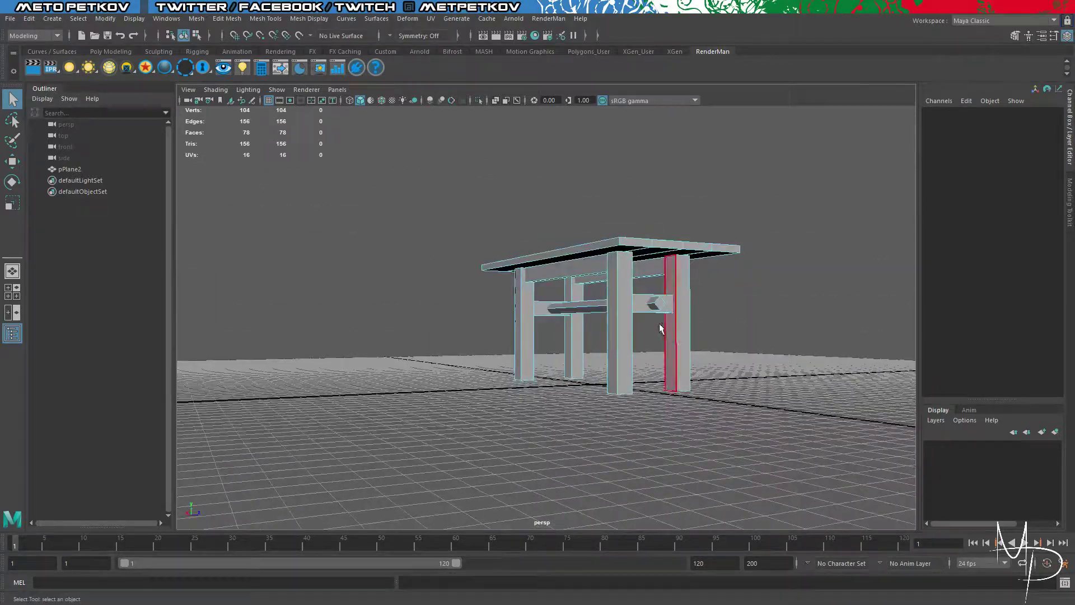
pyautogui.doubleClick(639, 304)
pyautogui.keyDown('alt'); pyautogui.moveTo(782, 358); pyautogui.dragTo(714, 396); pyautogui.keyUp('alt')
pyautogui.scroll(5, 714, 396)
pyautogui.scroll(2, 714, 396)
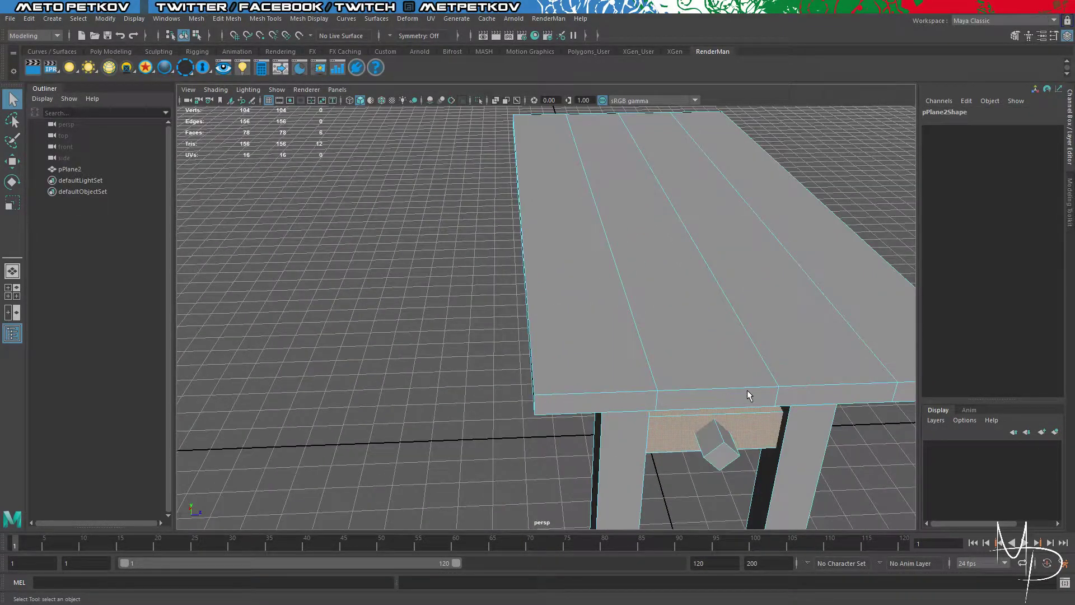
pyautogui.keyDown('alt'); pyautogui.moveTo(879, 507); pyautogui.dragTo(832, 403, button='middle'); pyautogui.keyUp('alt')
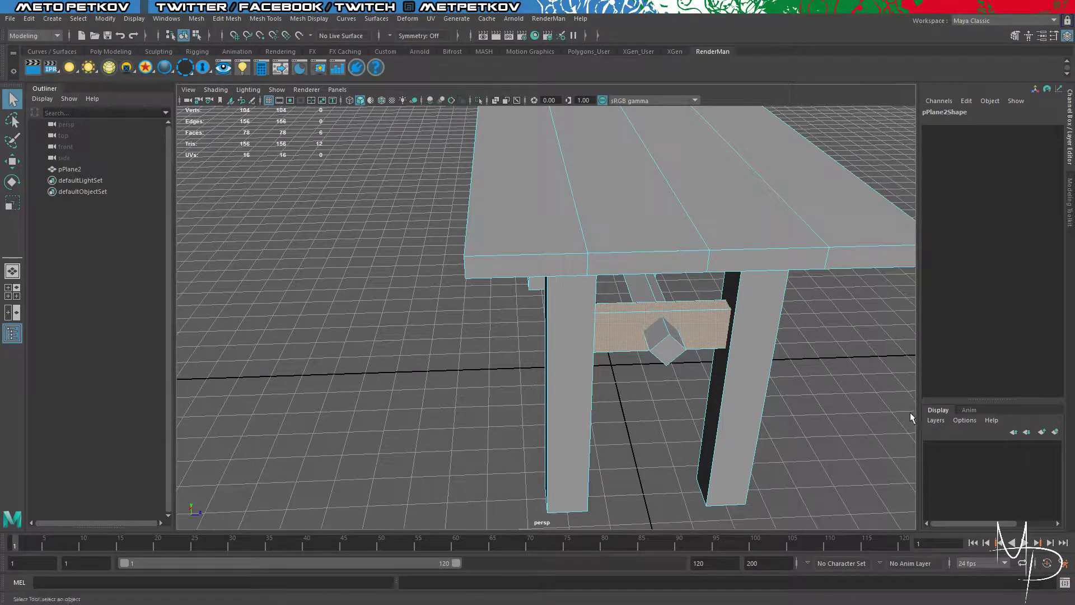
pyautogui.keyDown('alt'); pyautogui.moveTo(842, 379); pyautogui.dragTo(776, 371); pyautogui.keyUp('alt')
pyautogui.scroll(5, 775, 371)
pyautogui.scroll(-8, 775, 371)
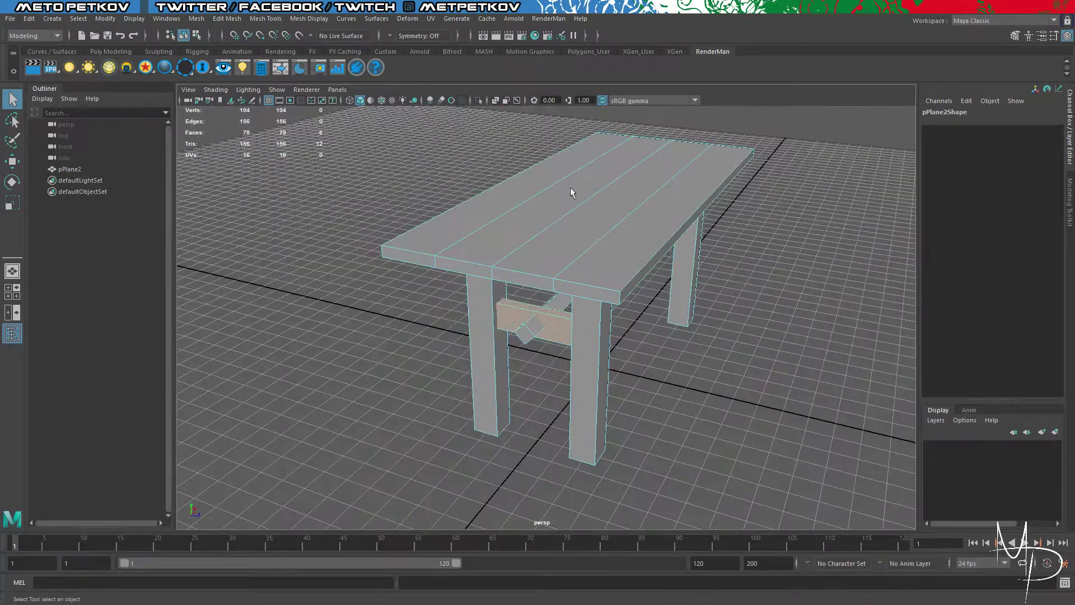
pyautogui.keyDown('alt'); pyautogui.moveTo(690, 347); pyautogui.dragTo(758, 319); pyautogui.keyUp('alt')
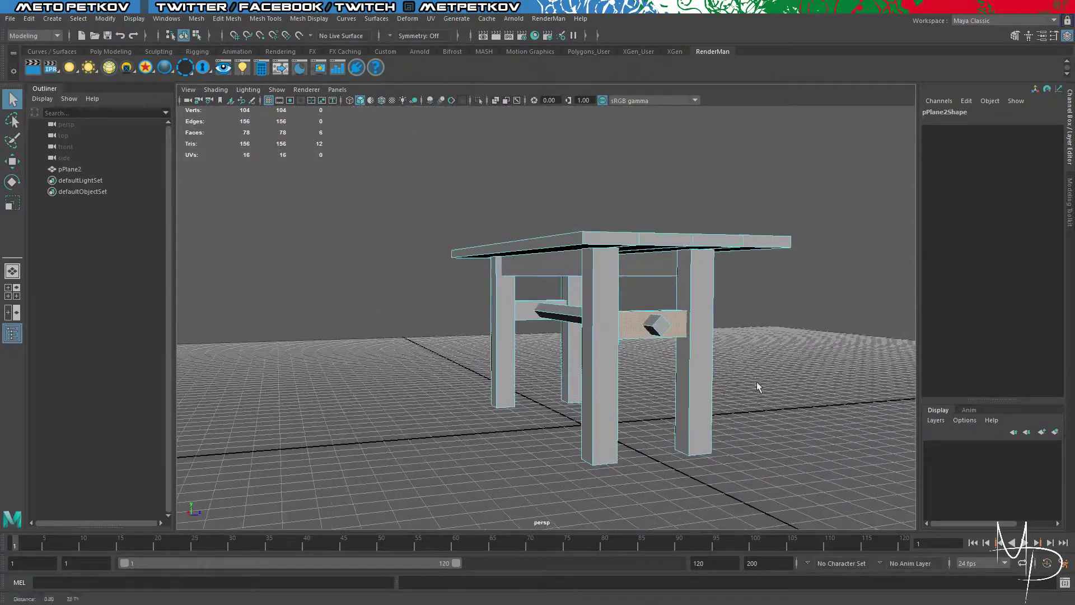
pyautogui.keyDown('alt'); pyautogui.moveTo(806, 361); pyautogui.dragTo(723, 320); pyautogui.keyUp('alt')
pyautogui.scroll(3, 696, 336)
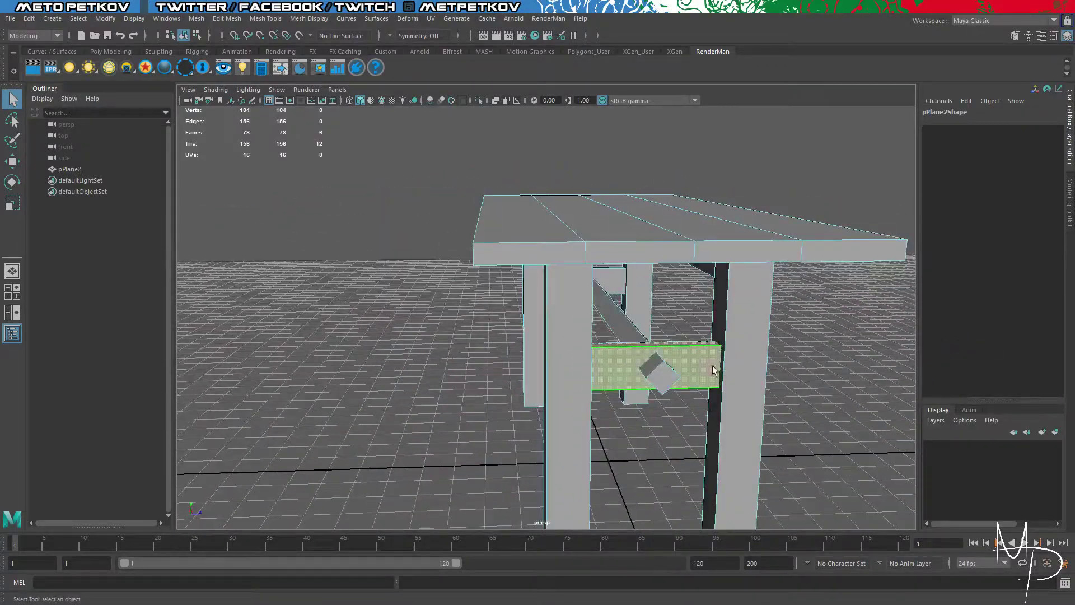
# Step: Return to object mode and paste a copy of the whole table mesh in place
pyautogui.click(783, 216)
pyautogui.moveTo(784, 216); pyautogui.dragTo(821, 156, button='right')
pyautogui.click(821, 155)
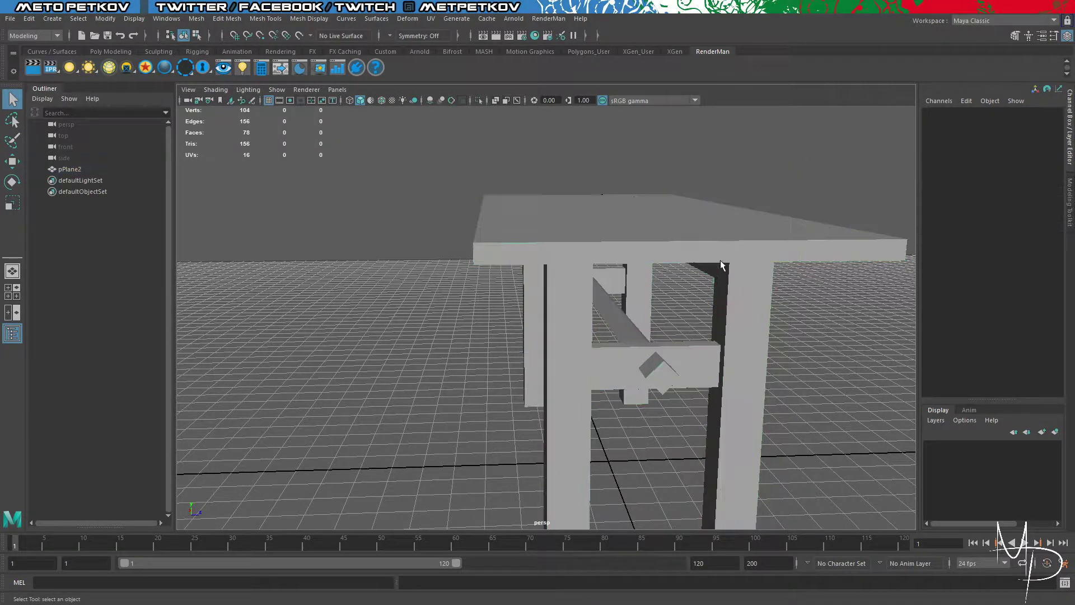
pyautogui.click(715, 277)
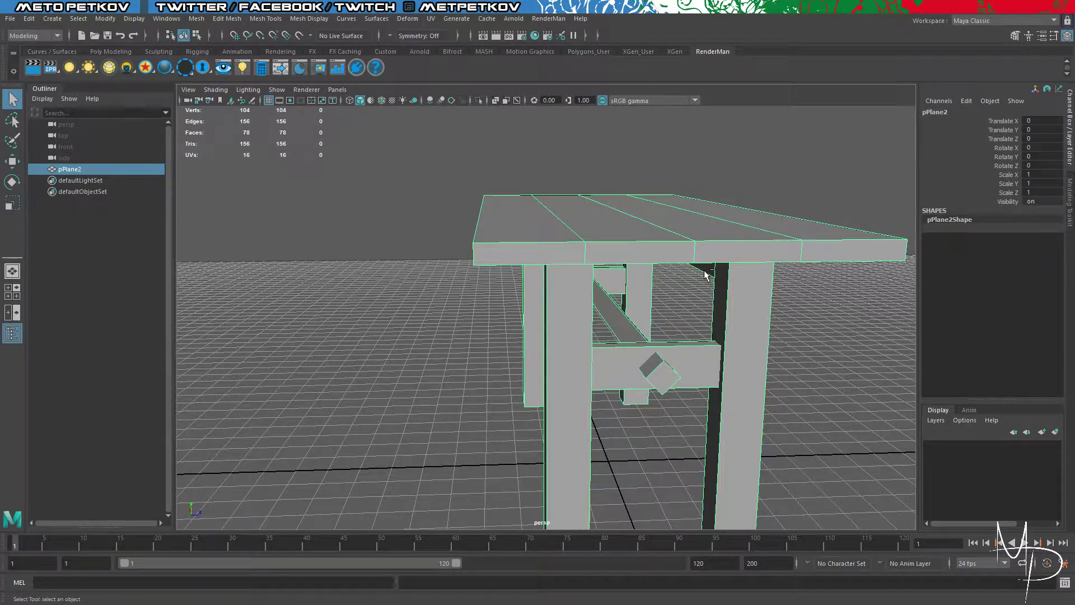
pyautogui.hotkey('ctrl', 'v')
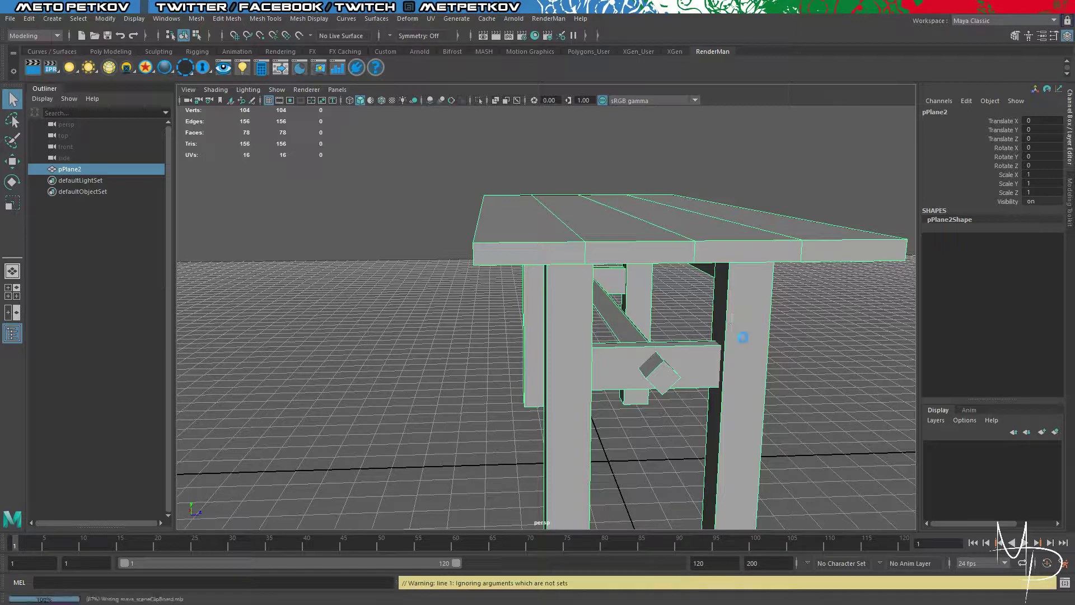
# Step: Delete every face of the pasted table copy except those of the end crossbar
pyautogui.moveTo(698, 367); pyautogui.dragTo(698, 392, button='right')
pyautogui.click(697, 367)
pyautogui.doubleClick(697, 362)
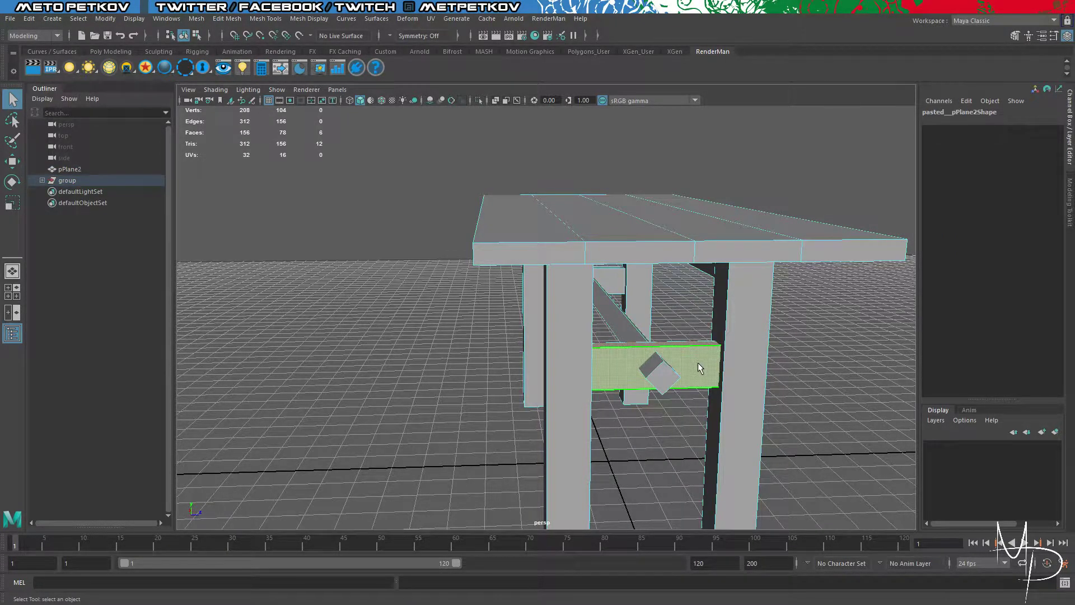
pyautogui.hotkey('ctrl', 'shift', 'i')
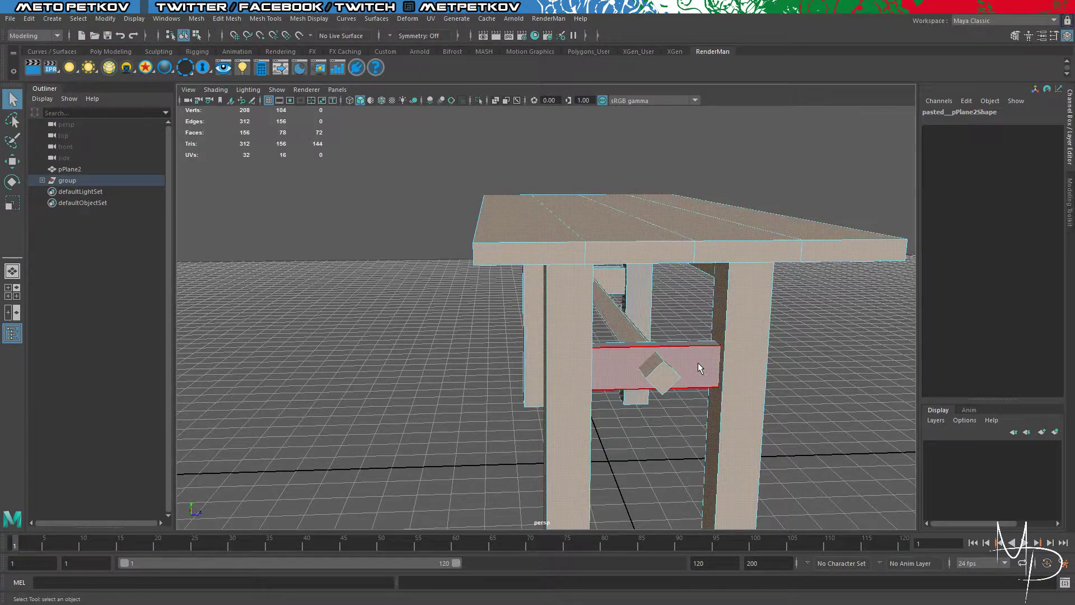
pyautogui.press('Delete')
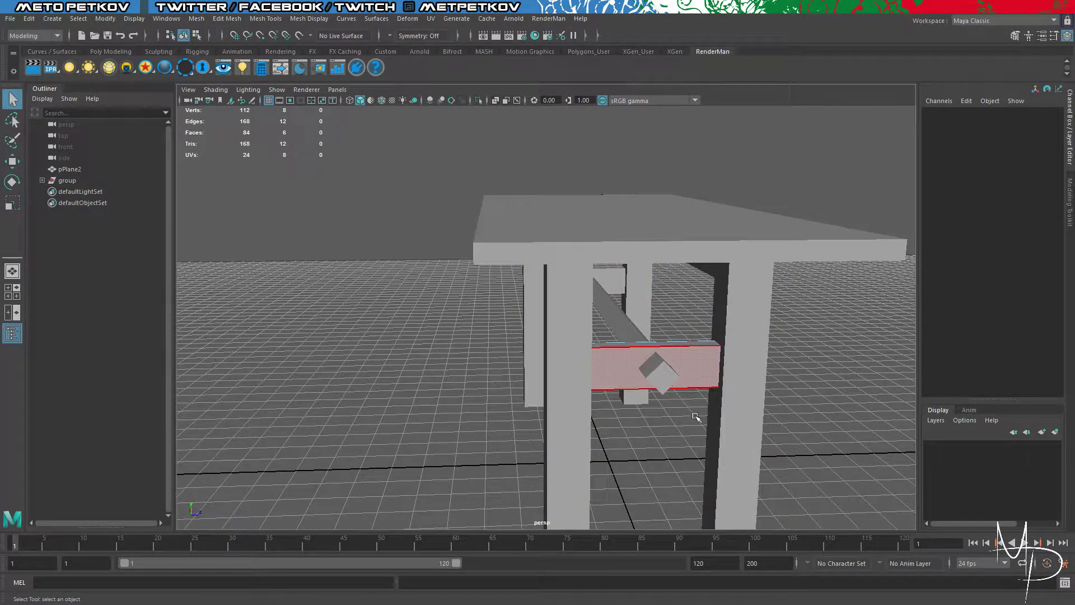
# Step: Select the isolated crossbar copy as an object and center its pivot
pyautogui.press('w')
pyautogui.keyDown('alt'); pyautogui.moveTo(696, 408); pyautogui.dragTo(738, 447); pyautogui.keyUp('alt')
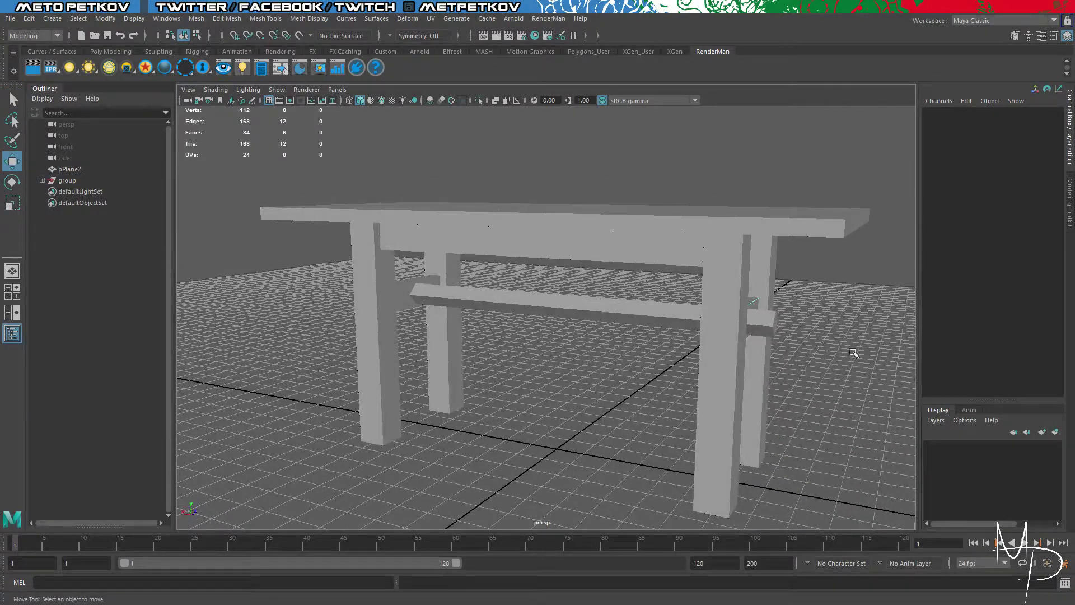
pyautogui.keyDown('alt'); pyautogui.moveTo(853, 354); pyautogui.dragTo(783, 331); pyautogui.keyUp('alt')
pyautogui.moveTo(716, 273); pyautogui.dragTo(756, 257, button='right')
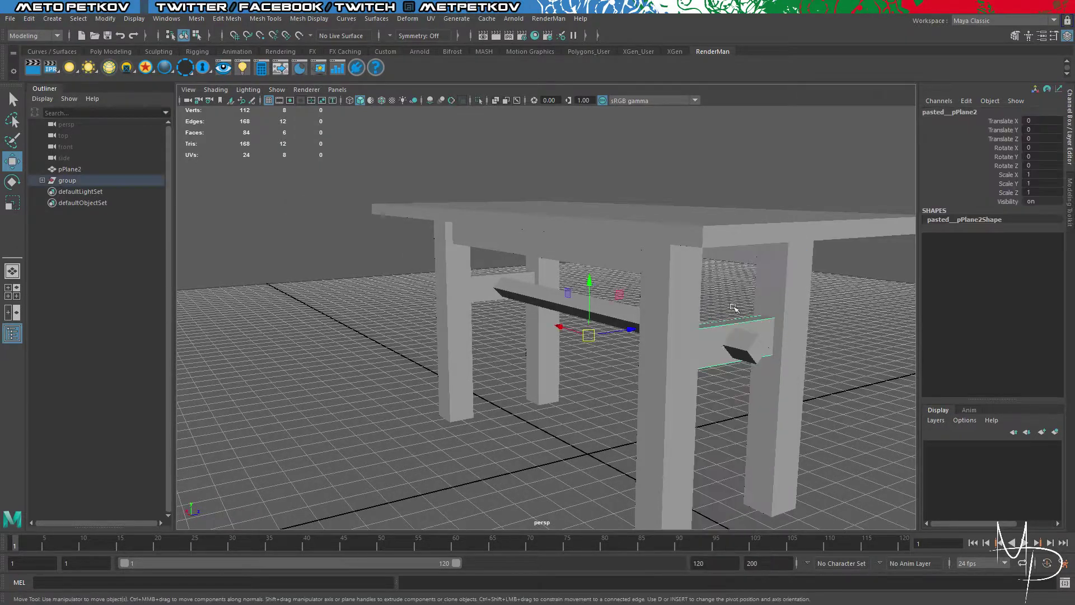
pyautogui.click(712, 356)
pyautogui.click(883, 331)
pyautogui.click(769, 333)
pyautogui.click(110, 51)
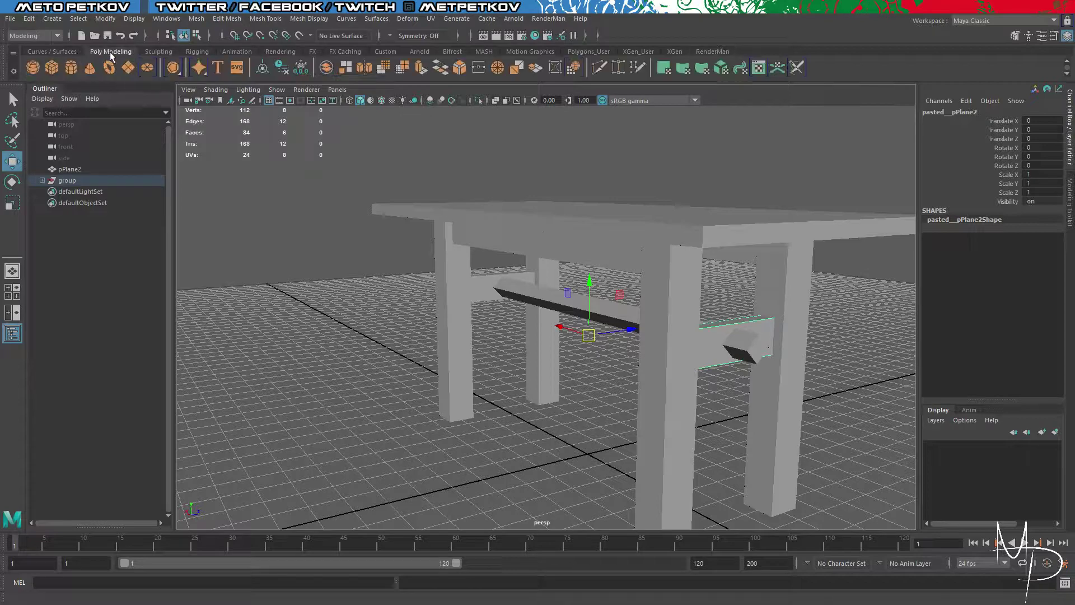
pyautogui.click(262, 67)
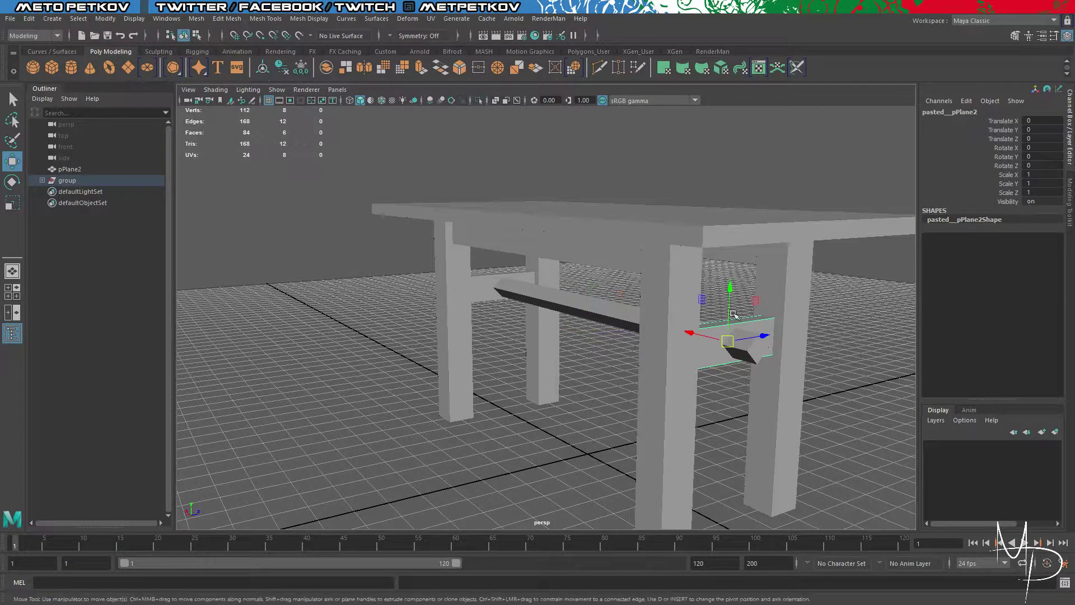
# Step: Raise the crossbar copy to Translate Y 5 with grid snapping and move its pivot to its top edge
pyautogui.moveTo(918, 373); pyautogui.dragTo(826, 369)
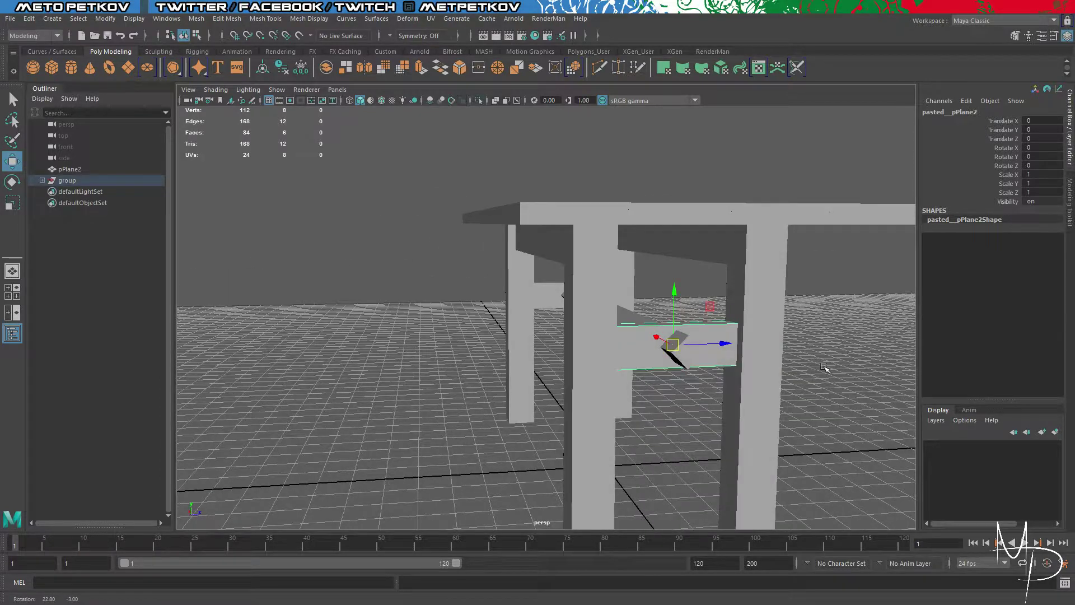
pyautogui.press('x')
pyautogui.moveTo(674, 294); pyautogui.dragTo(674, 274)
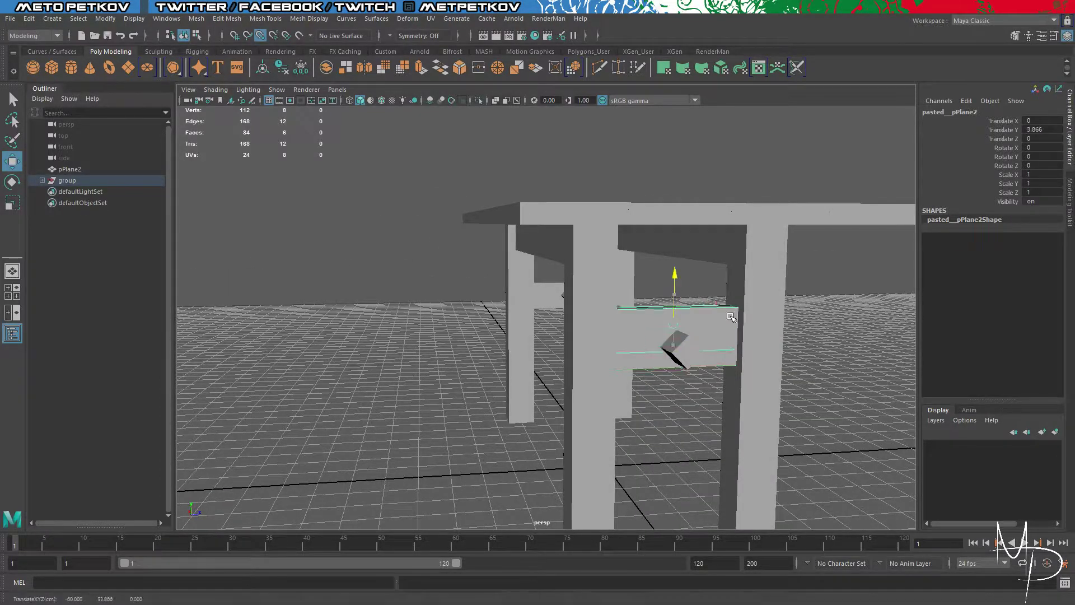
pyautogui.press('d')
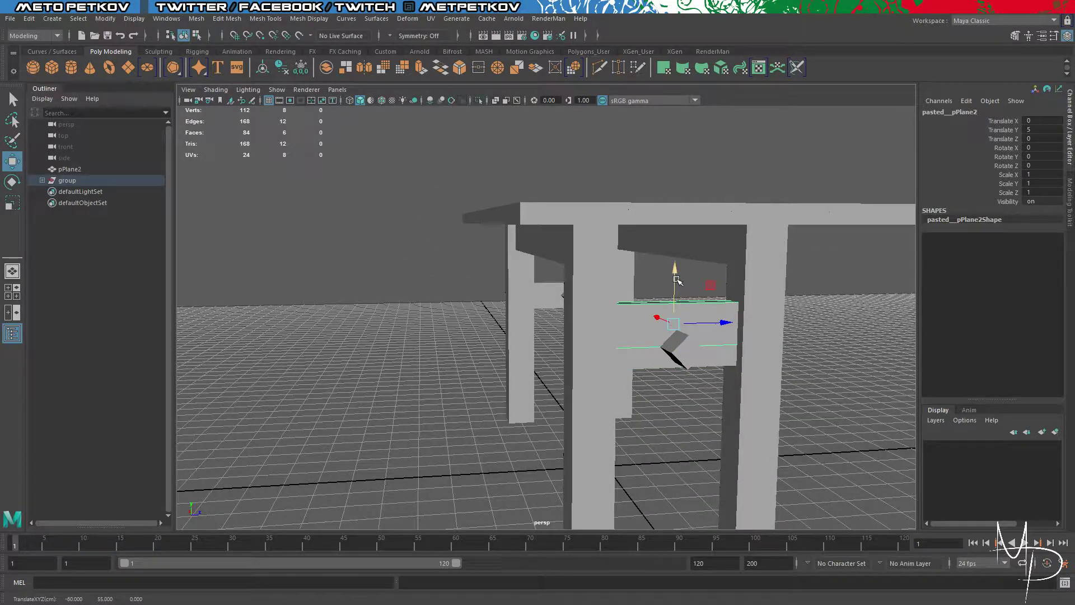
pyautogui.press('v')
pyautogui.moveTo(675, 277); pyautogui.dragTo(747, 306)
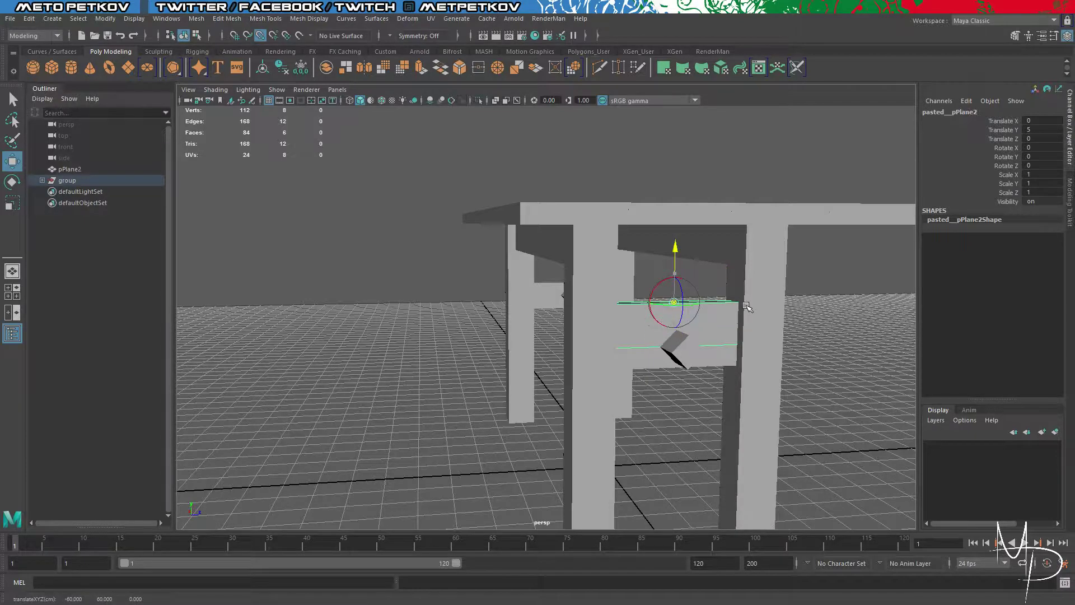
pyautogui.moveTo(815, 334)
pyautogui.keyDown('alt'); pyautogui.mouseDown()
pyautogui.moveTo(832, 341)
pyautogui.moveTo(823, 336)
pyautogui.mouseUp(); pyautogui.keyUp('alt')
pyautogui.press('d')
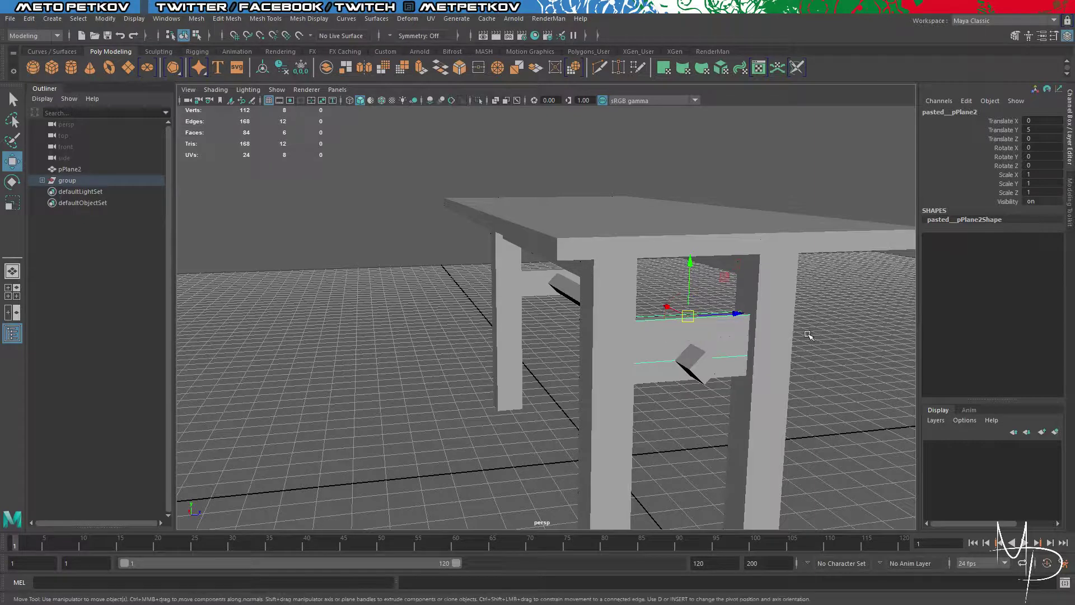
# Step: Move the crossbar copy up between the legs beneath the tabletop, at Translate Y 23, and deselect it
pyautogui.keyDown('alt'); pyautogui.moveTo(856, 367); pyautogui.dragTo(835, 357); pyautogui.keyUp('alt')
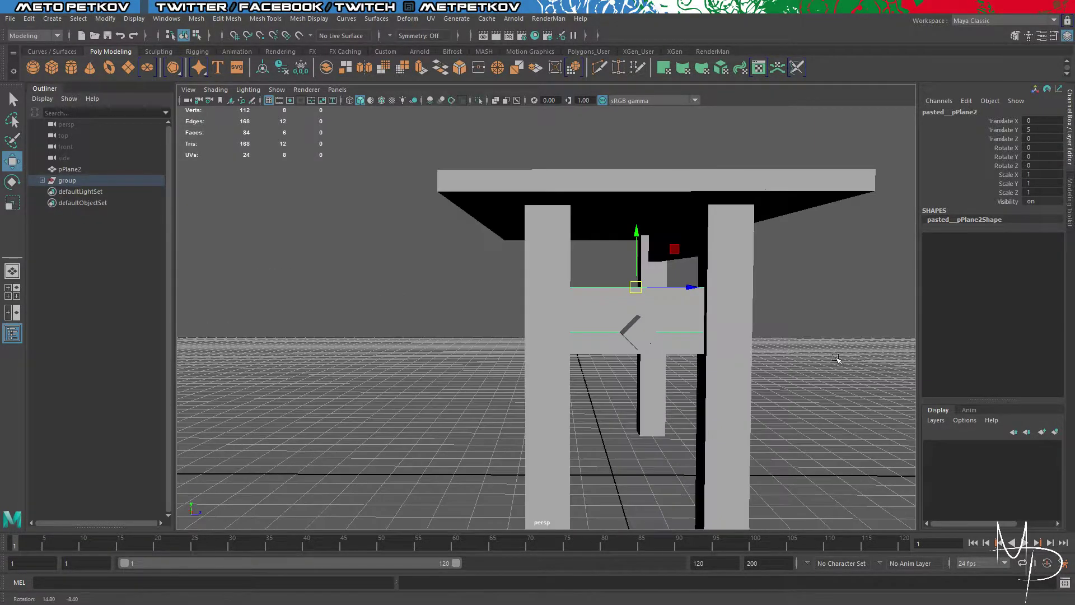
pyautogui.press('v')
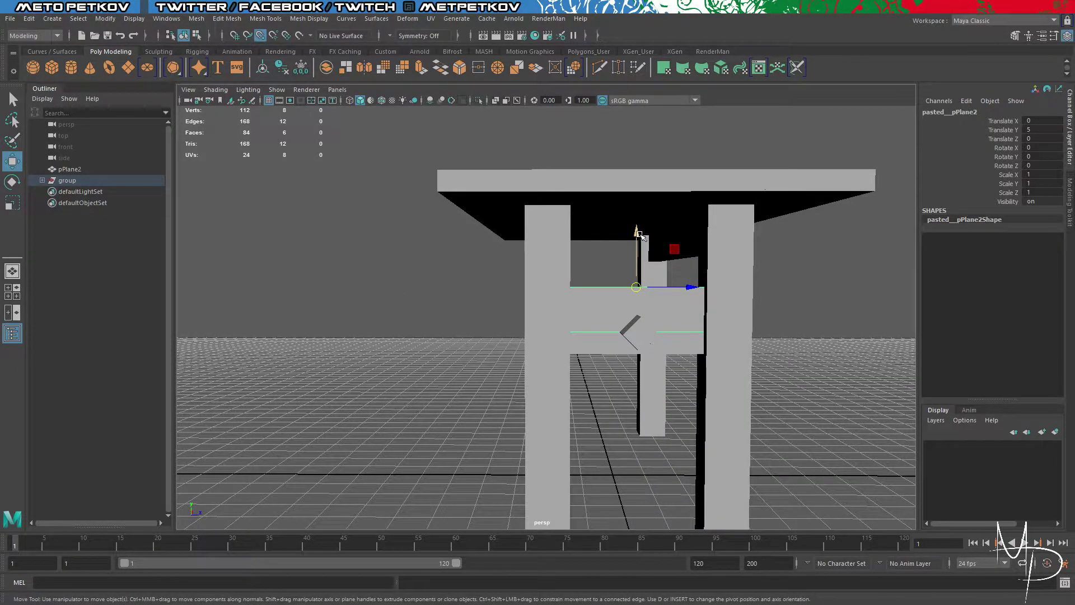
pyautogui.moveTo(637, 238); pyautogui.dragTo(700, 222)
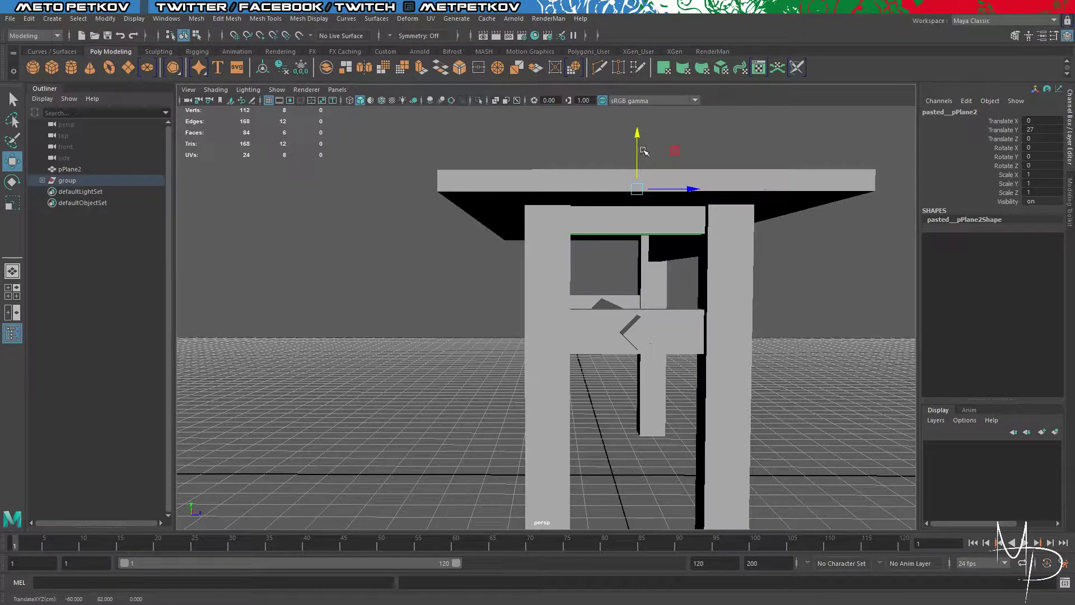
pyautogui.press('v')
pyautogui.moveTo(642, 147); pyautogui.dragTo(738, 312)
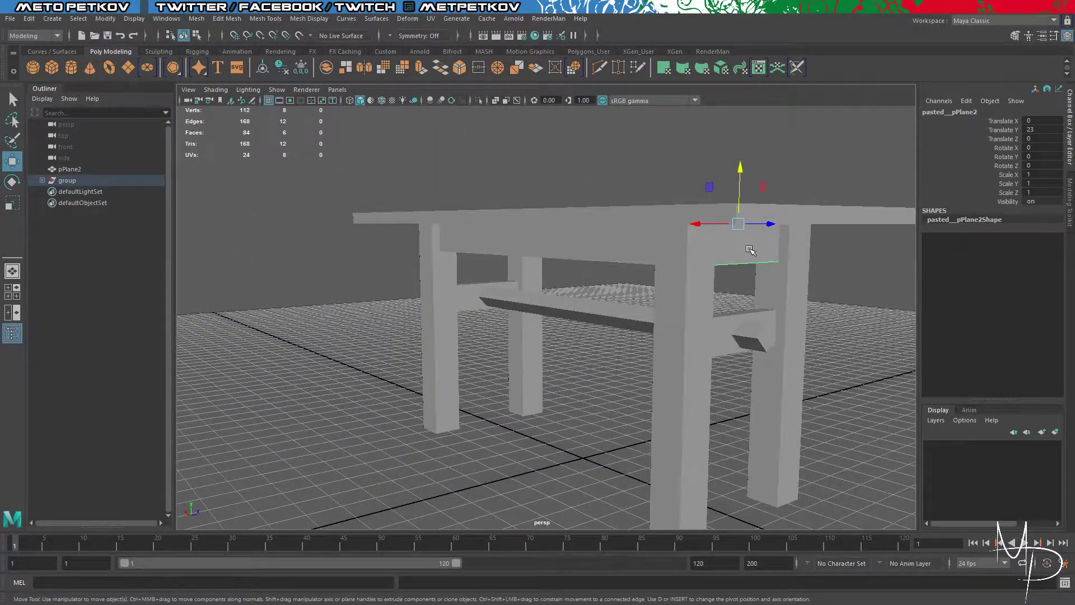
pyautogui.moveTo(749, 249); pyautogui.dragTo(801, 231, button='right')
pyautogui.keyDown('alt'); pyautogui.moveTo(777, 156); pyautogui.dragTo(802, 150); pyautogui.keyUp('alt')
pyautogui.click(802, 151)
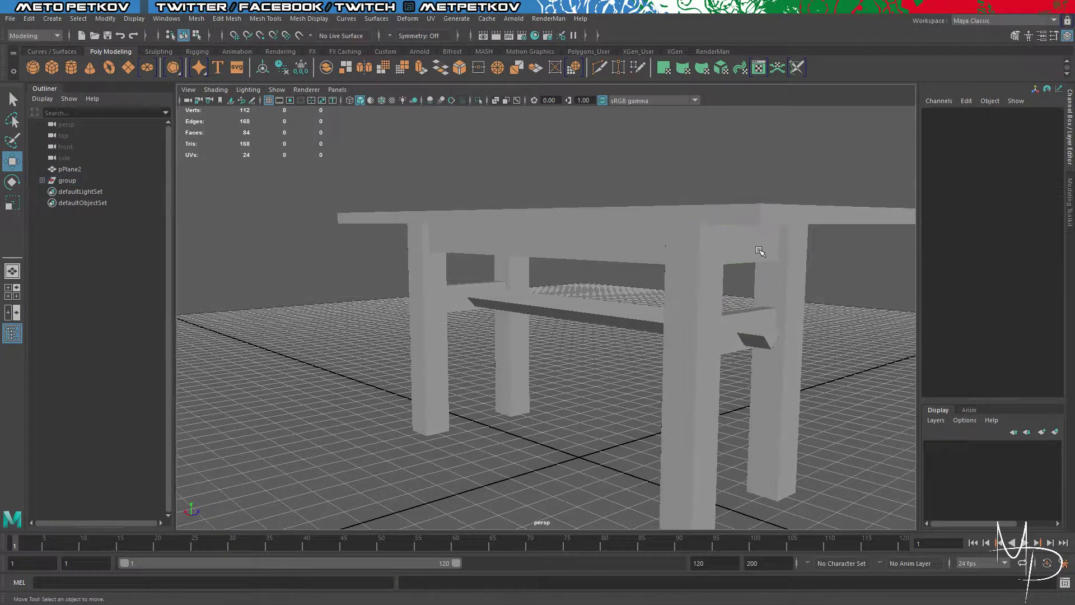
# Step: Try to mirror the raised crossbar across the world X axis in the negative direction with Cut Geometry on
pyautogui.click(759, 251)
pyautogui.click(309, 18)
pyautogui.moveTo(222, 21)
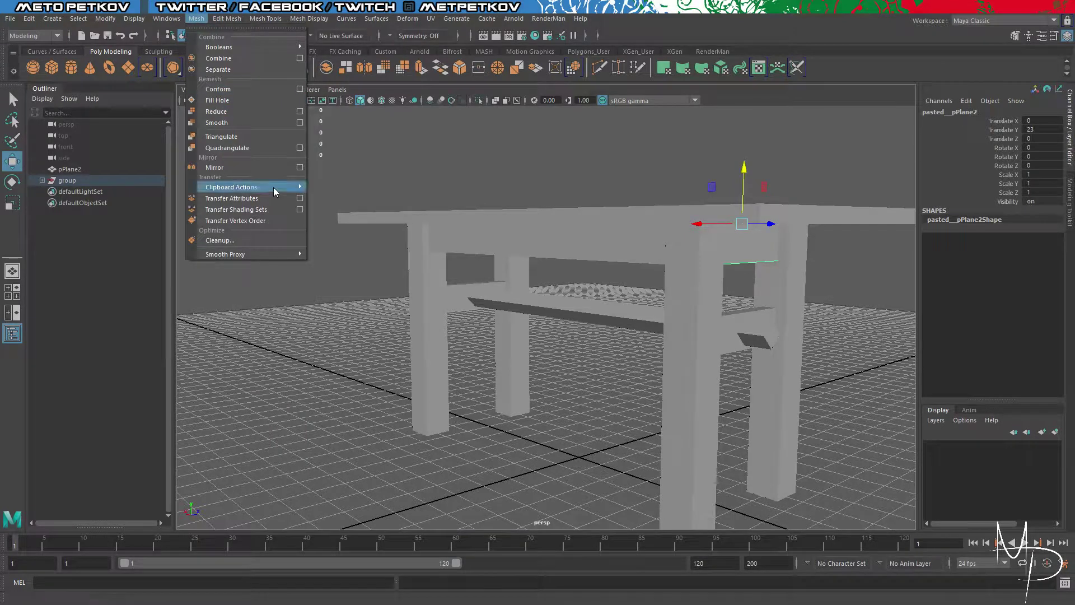
pyautogui.click(300, 168)
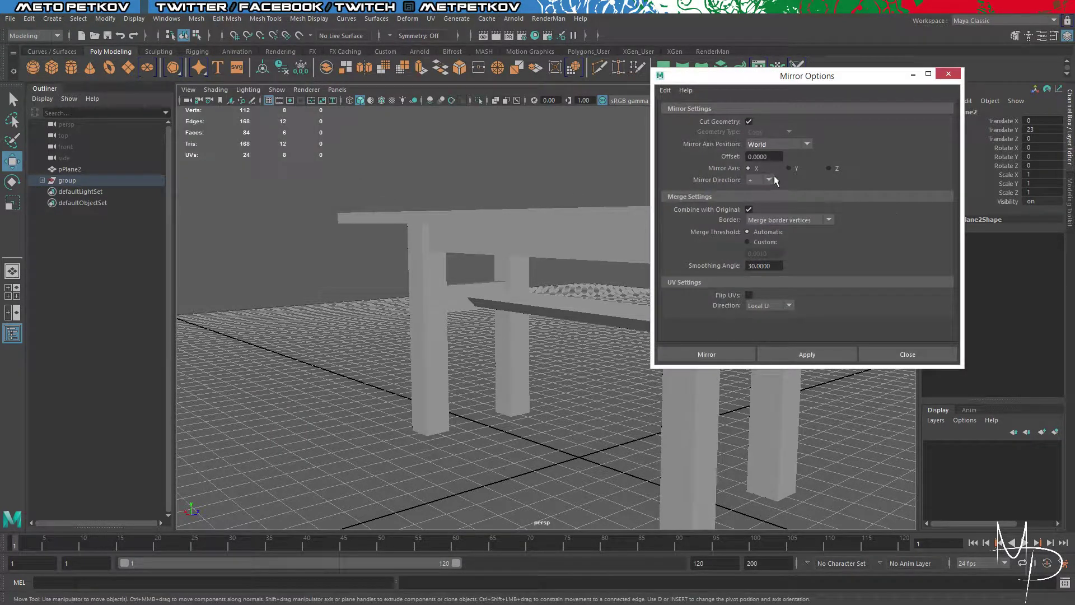
pyautogui.click(771, 180)
pyautogui.click(770, 191)
pyautogui.click(790, 355)
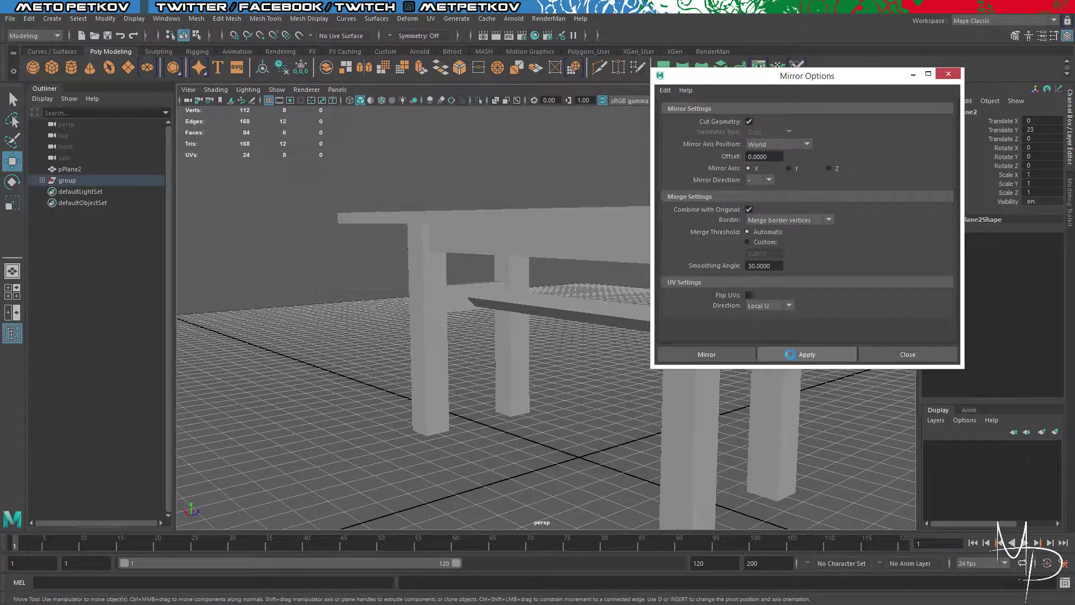
# Step: Try the mirror across world X in the positive direction and undo the mirror operations
pyautogui.keyDown('alt'); pyautogui.moveTo(517, 390); pyautogui.dragTo(663, 356); pyautogui.keyUp('alt')
pyautogui.click(770, 181)
pyautogui.click(767, 192)
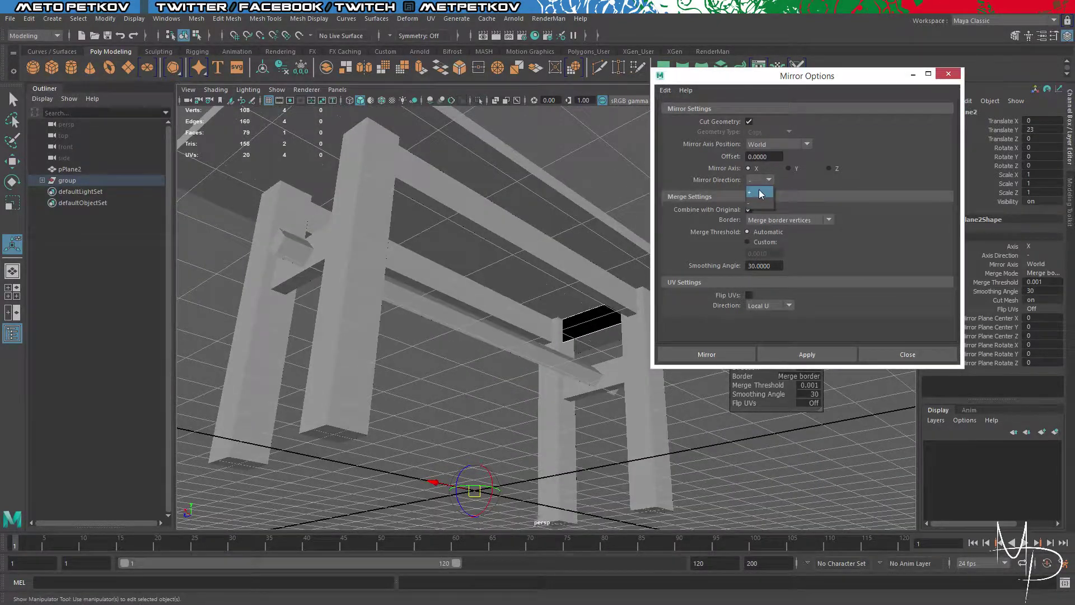
pyautogui.keyDown('alt'); pyautogui.moveTo(557, 246); pyautogui.dragTo(582, 229); pyautogui.keyUp('alt')
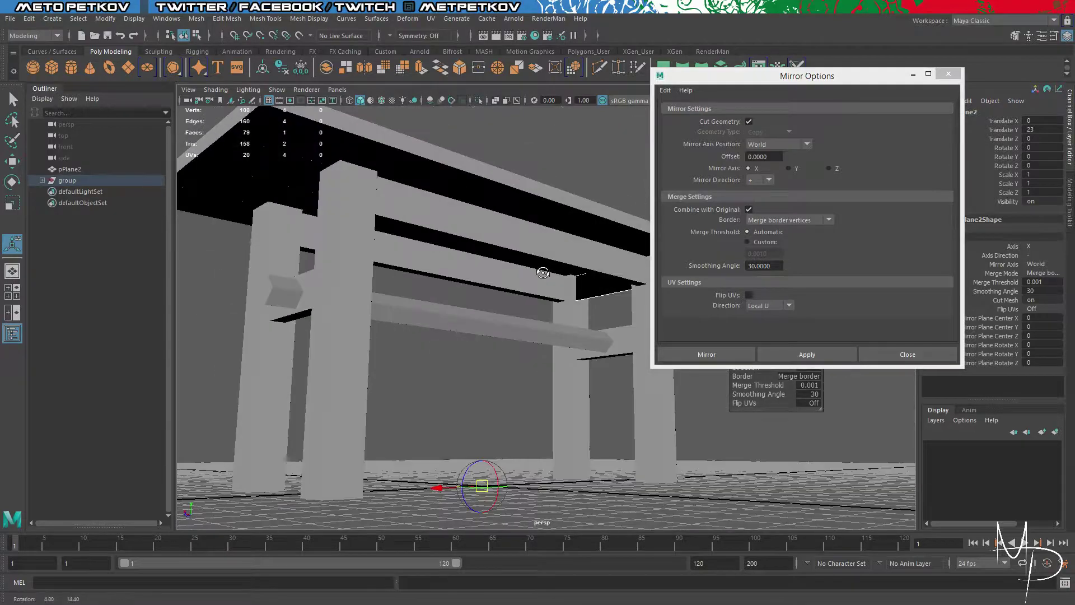
pyautogui.click(706, 355)
pyautogui.keyDown('alt'); pyautogui.moveTo(719, 320); pyautogui.dragTo(555, 354); pyautogui.keyUp('alt')
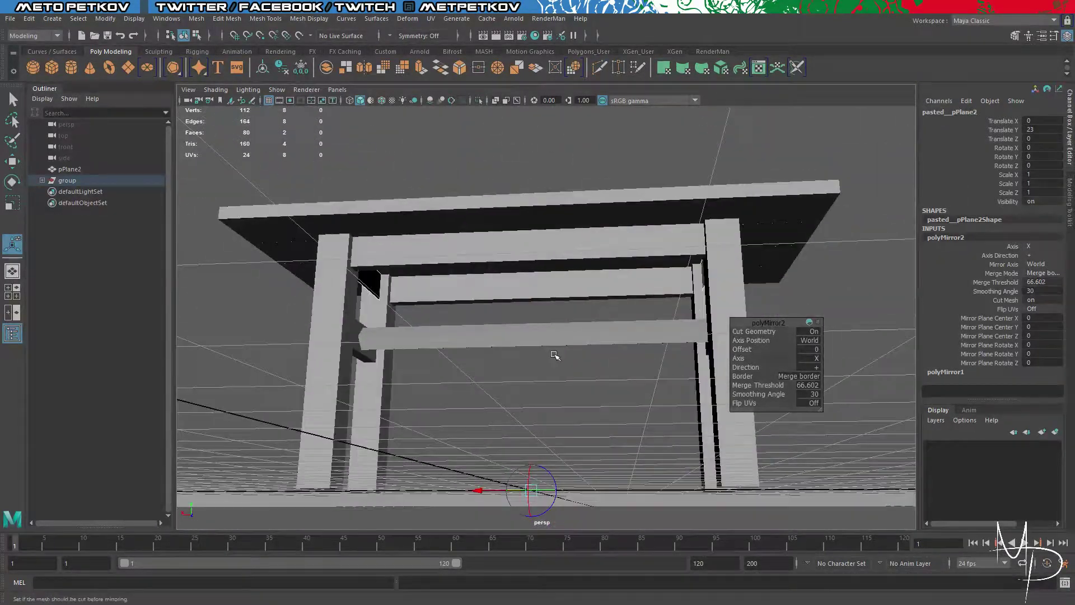
pyautogui.hotkey('ctrl', 'z')
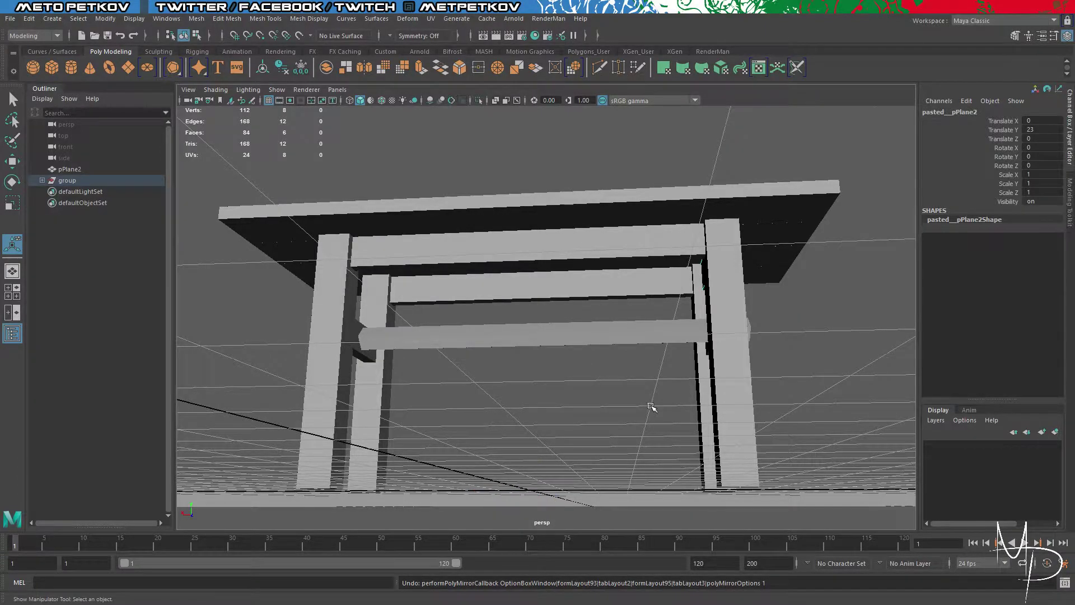
# Step: Mirror the upper end support across the world X axis in the positive direction with Cut Geometry on
pyautogui.keyDown('alt'); pyautogui.moveTo(651, 406); pyautogui.dragTo(666, 386); pyautogui.keyUp('alt')
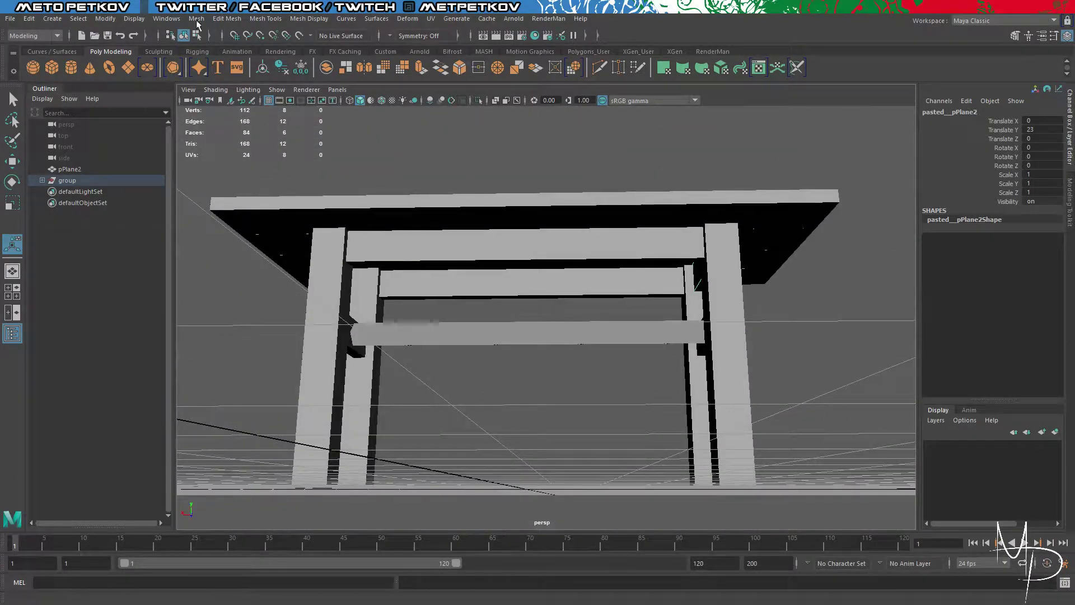
pyautogui.click(227, 19)
pyautogui.click(273, 165)
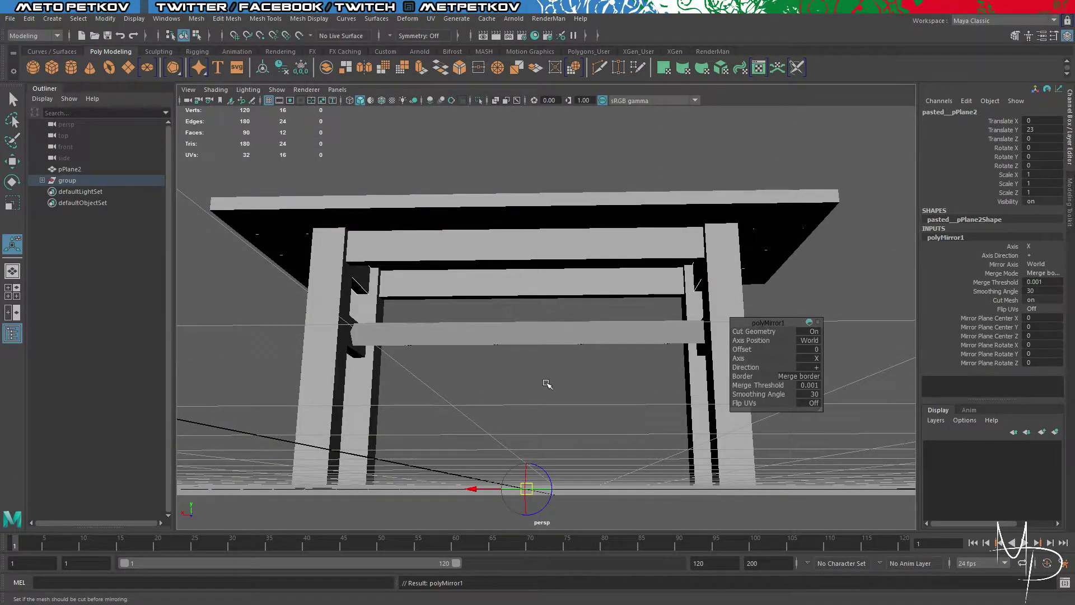
pyautogui.keyDown('alt'); pyautogui.moveTo(546, 384); pyautogui.dragTo(480, 403); pyautogui.keyUp('alt')
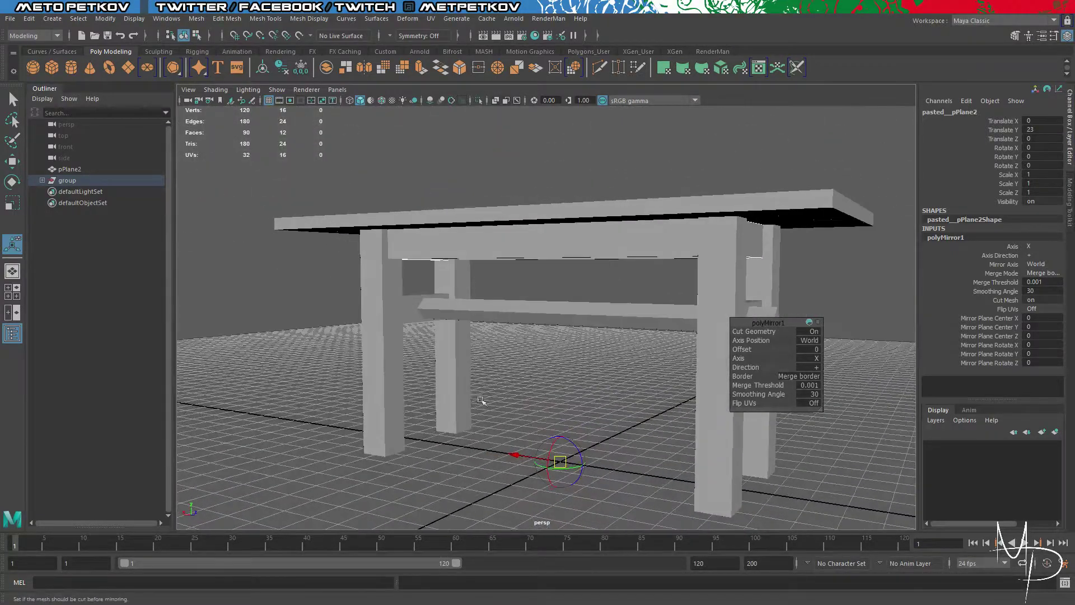
# Step: Select all the table's parts as objects and combine them into a single mesh
pyautogui.moveTo(557, 156); pyautogui.dragTo(601, 129, button='right')
pyautogui.moveTo(600, 135); pyautogui.dragTo(826, 352)
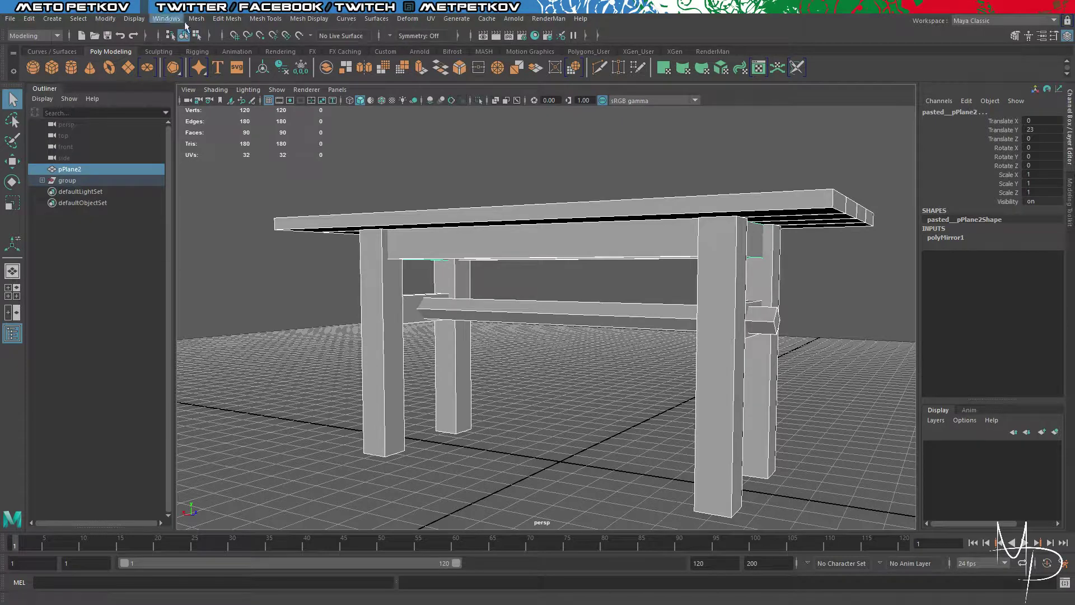
pyautogui.click(197, 19)
pyautogui.click(226, 59)
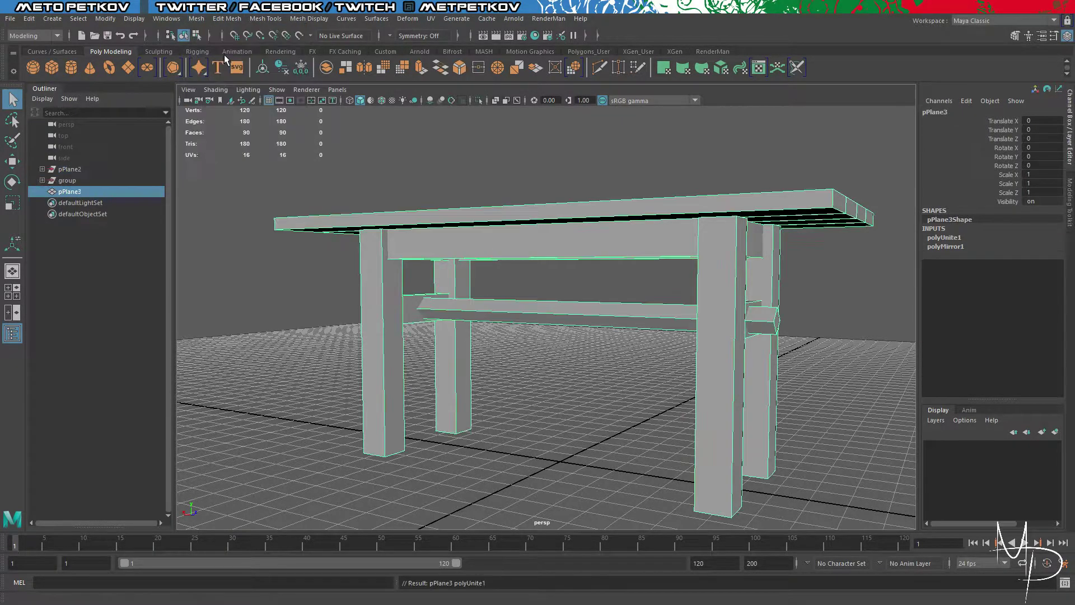
# Step: Freeze the combined table's transformations and delete its construction history
pyautogui.rightClick(576, 156)
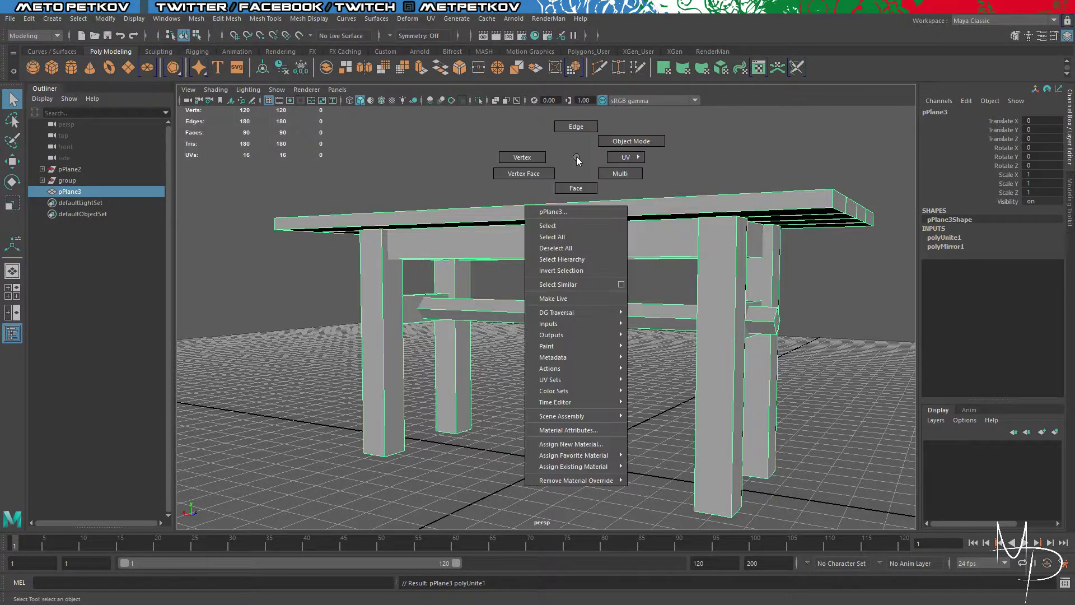
pyautogui.click(618, 141)
pyautogui.click(302, 69)
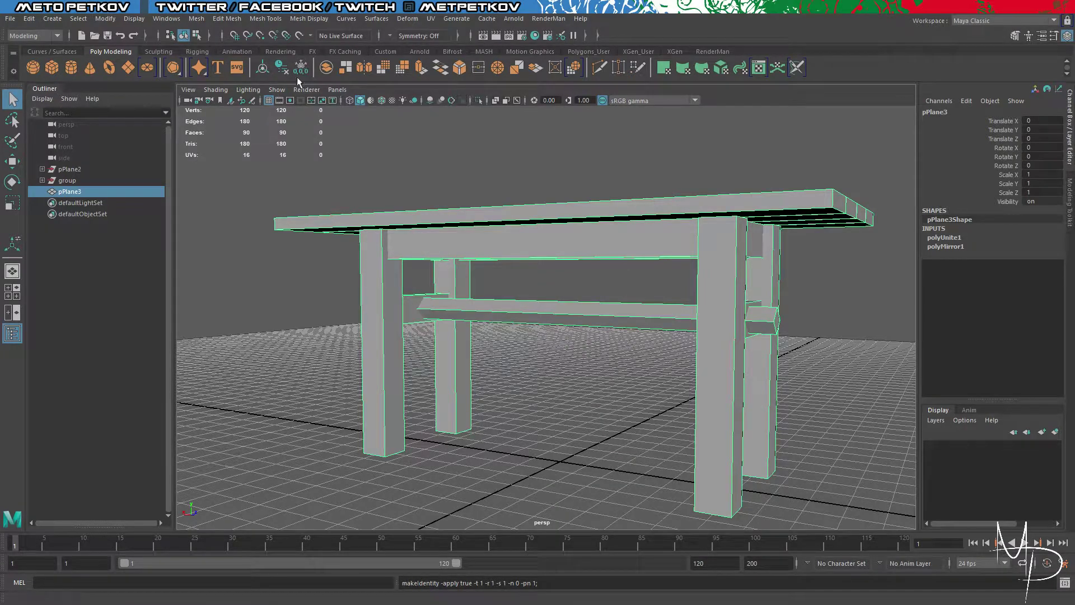
pyautogui.click(282, 67)
pyautogui.keyDown('alt'); pyautogui.moveTo(552, 173); pyautogui.dragTo(592, 180); pyautogui.keyUp('alt')
pyautogui.scroll(-5, 592, 180)
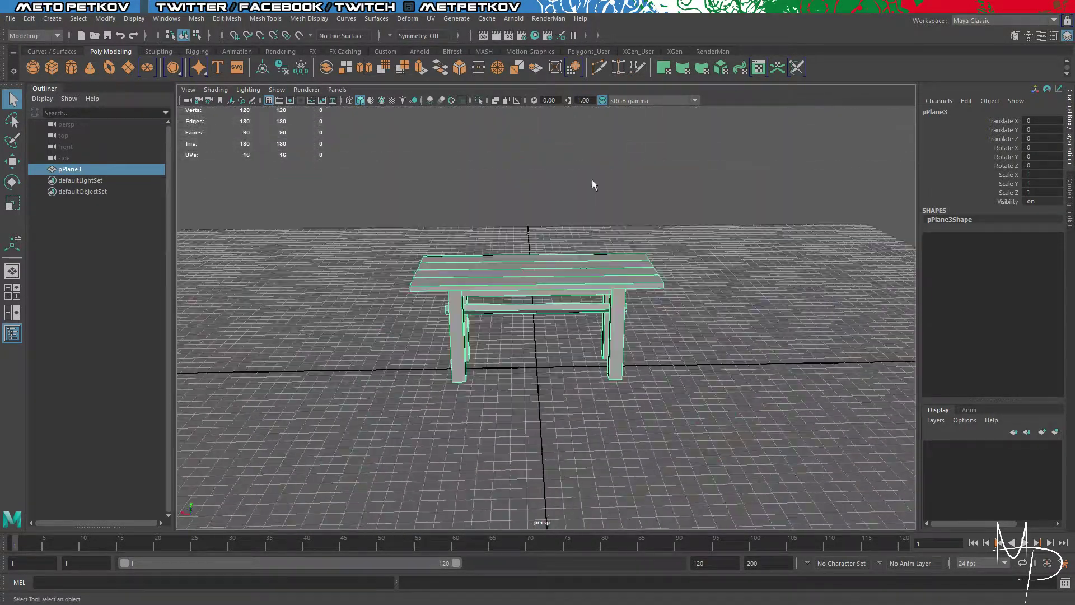
# Step: Select all faces of the long lower beam and both lower end supports and move them down to just below the legs' mid-height
pyautogui.click(448, 195)
pyautogui.click(530, 277)
pyautogui.keyDown('alt'); pyautogui.moveTo(634, 333); pyautogui.dragTo(689, 425); pyautogui.keyUp('alt')
pyautogui.press('w')
pyautogui.scroll(3, 651, 332)
pyautogui.moveTo(524, 270); pyautogui.dragTo(524, 301, button='right')
pyautogui.click(492, 334)
pyautogui.keyDown('alt'); pyautogui.moveTo(687, 356); pyautogui.dragTo(612, 323); pyautogui.keyUp('alt')
pyautogui.keyDown('shift'); pyautogui.click(612, 324); pyautogui.keyUp('shift')
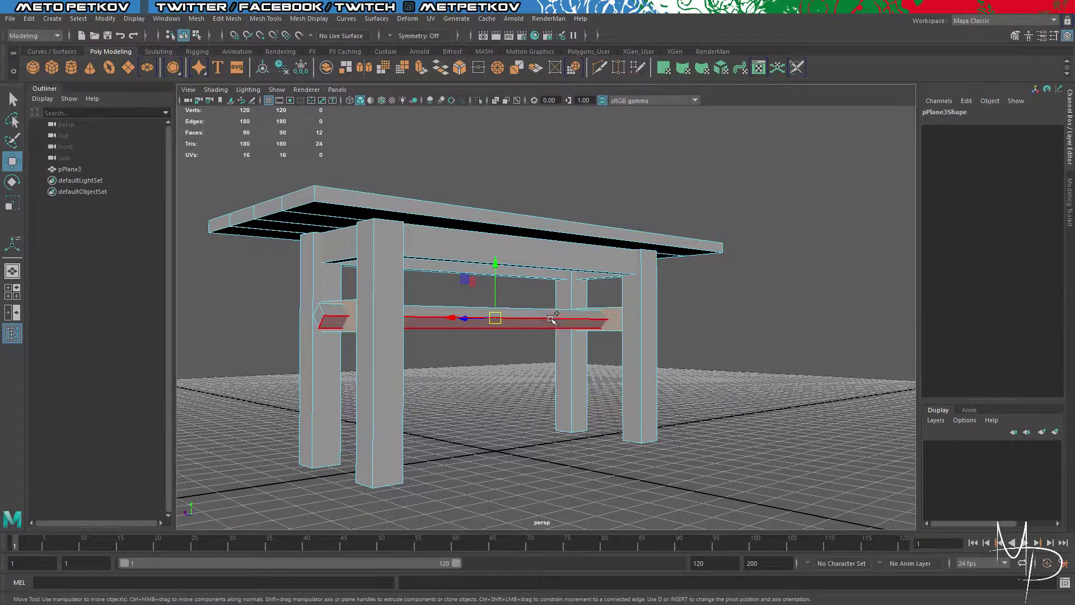
pyautogui.keyDown('shift'); pyautogui.click(552, 315); pyautogui.keyUp('shift')
pyautogui.moveTo(496, 266); pyautogui.dragTo(509, 339)
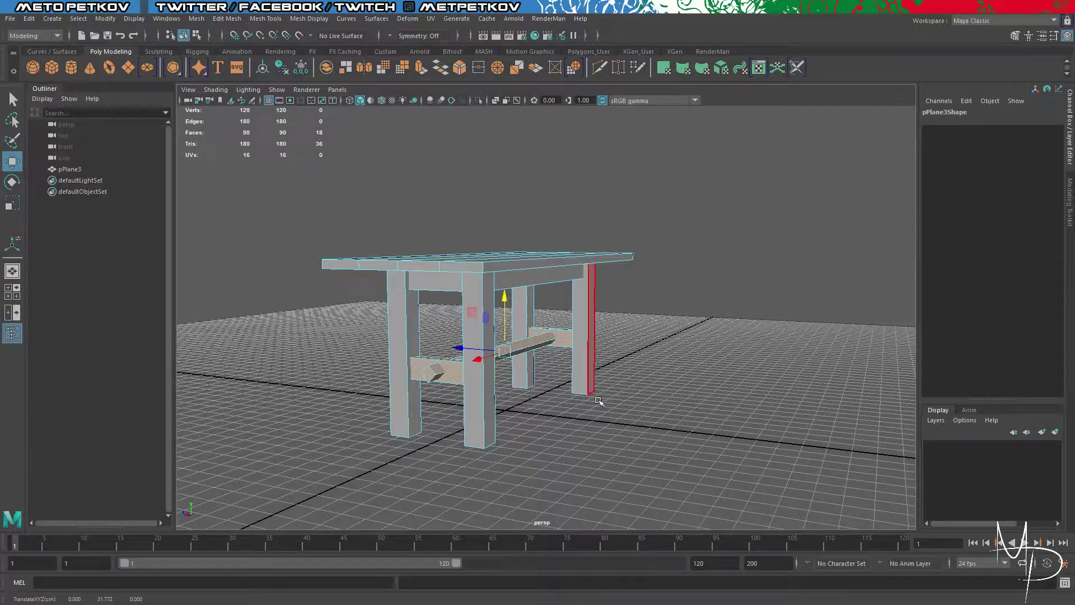
pyautogui.keyDown('alt'); pyautogui.moveTo(588, 336); pyautogui.dragTo(636, 415); pyautogui.keyUp('alt')
pyautogui.click(480, 417)
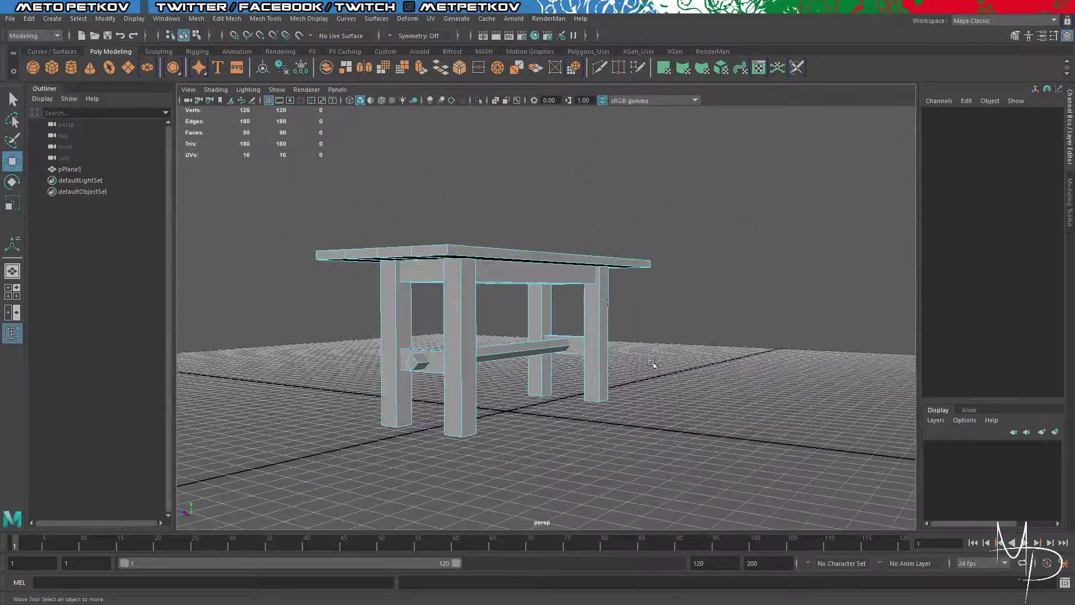
# Step: Return the table to object selection, freeze its transformations, delete its history and center its pivot
pyautogui.keyDown('alt'); pyautogui.moveTo(689, 334); pyautogui.dragTo(579, 353); pyautogui.keyUp('alt')
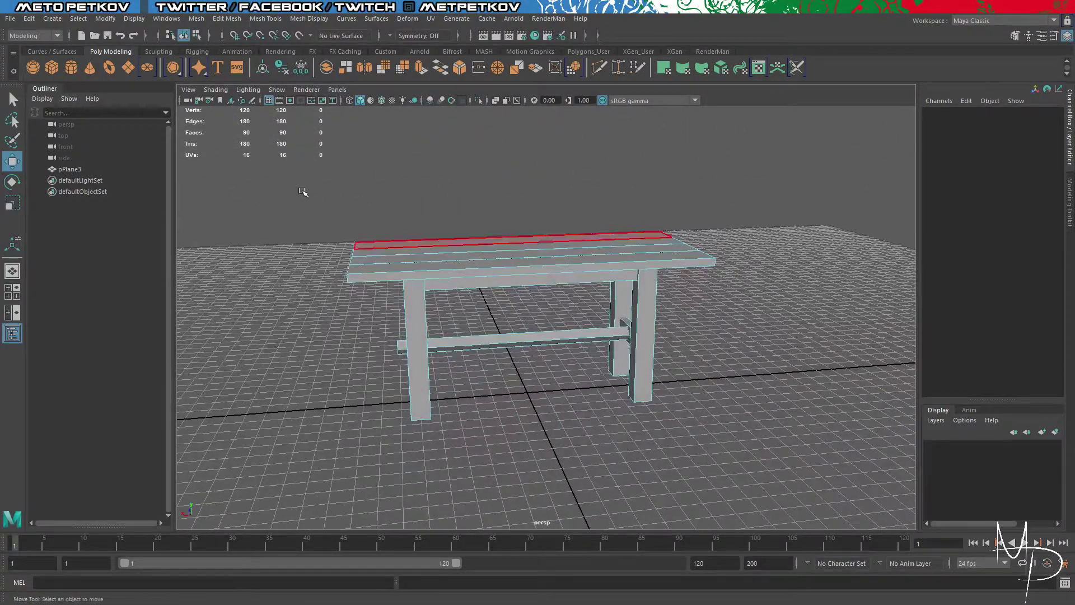
pyautogui.moveTo(432, 167); pyautogui.dragTo(483, 150, button='right')
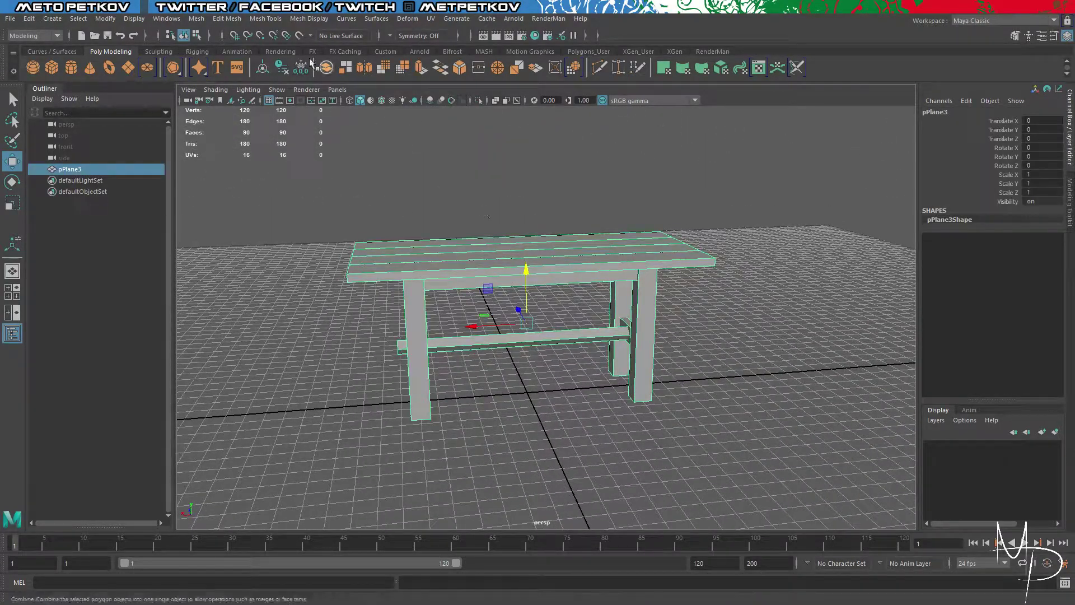
pyautogui.click(294, 67)
pyautogui.click(281, 69)
pyautogui.click(263, 70)
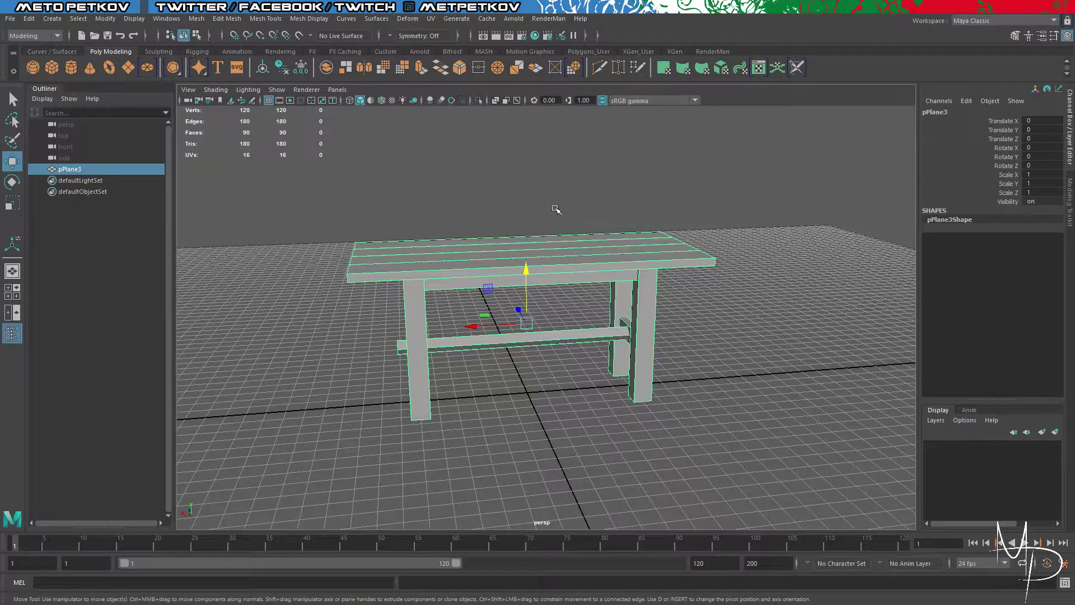
# Step: Export the selected table as table_block.fbx into the Alc set 01 folder
pyautogui.click(11, 18)
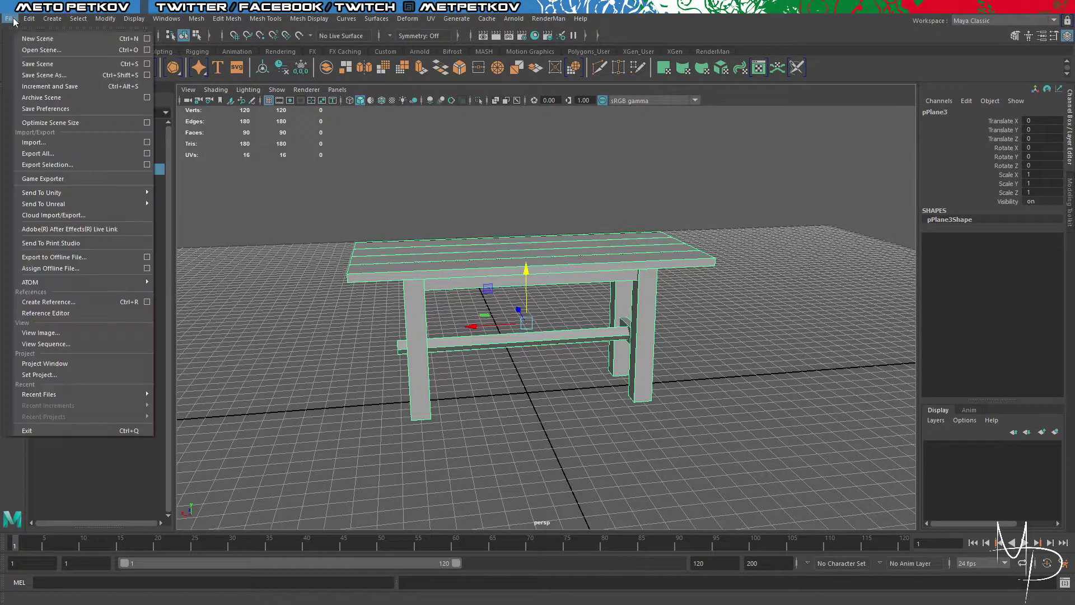
pyautogui.click(102, 164)
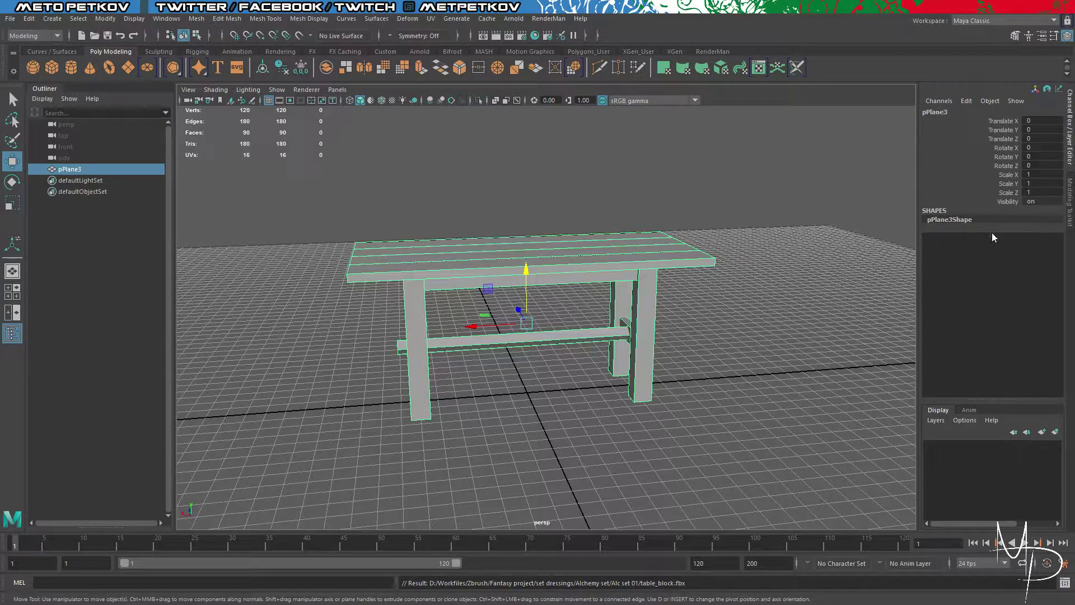
pyautogui.keyDown('alt'); pyautogui.moveTo(611, 423); pyautogui.dragTo(711, 446); pyautogui.keyUp('alt')
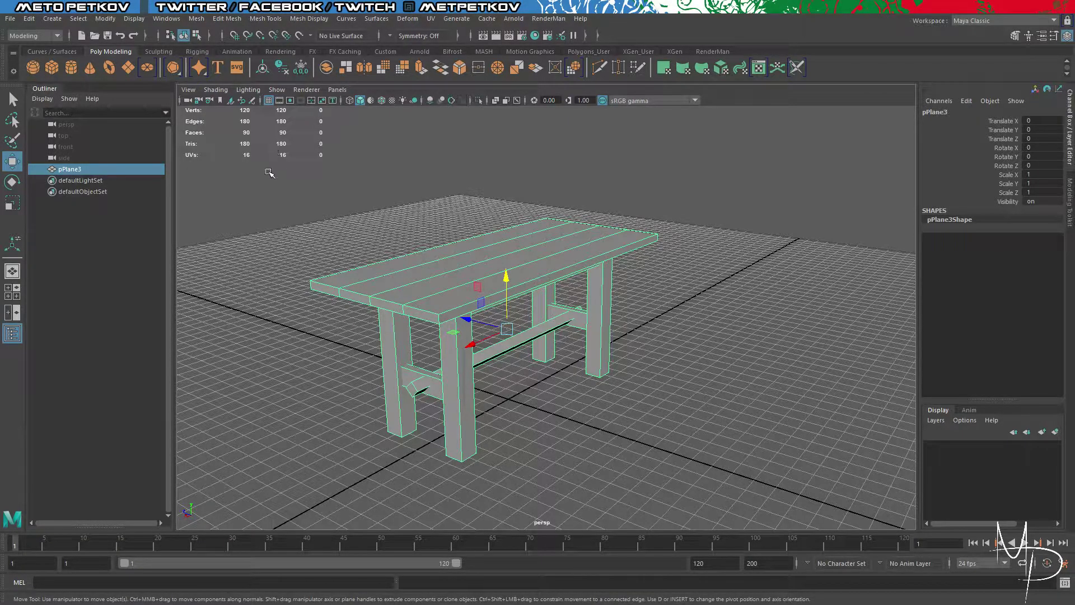
# Step: Examine the table's separate pieces by selecting the faces of the tabletop planks and the supports beneath the top
pyautogui.keyDown('alt'); pyautogui.moveTo(364, 234); pyautogui.dragTo(412, 177); pyautogui.keyUp('alt')
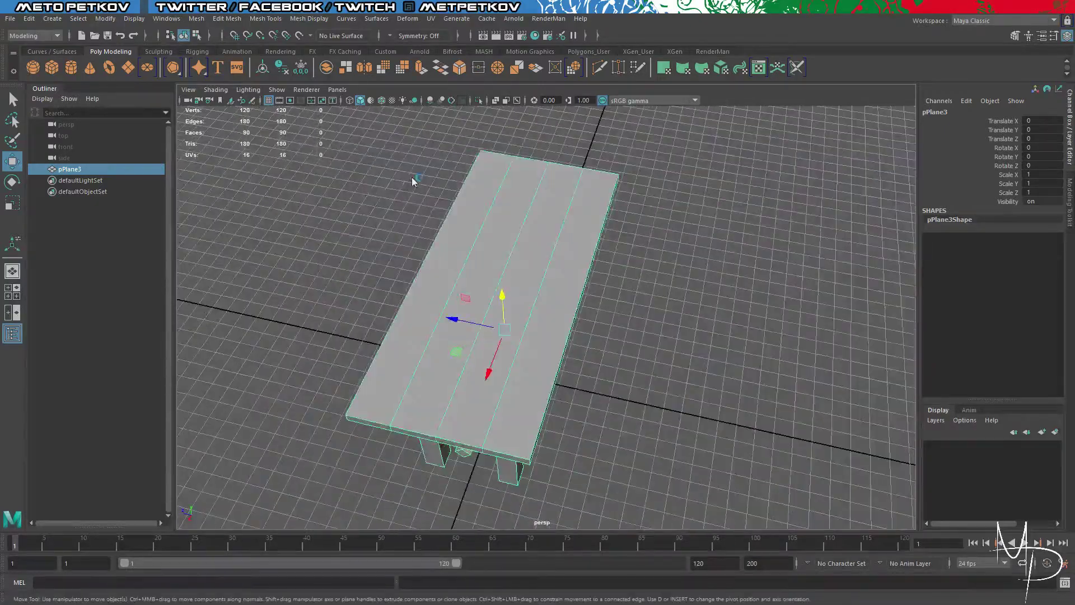
pyautogui.moveTo(411, 177); pyautogui.dragTo(411, 208, button='right')
pyautogui.keyDown('alt'); pyautogui.moveTo(679, 309); pyautogui.dragTo(352, 355); pyautogui.keyUp('alt')
pyautogui.click(526, 287)
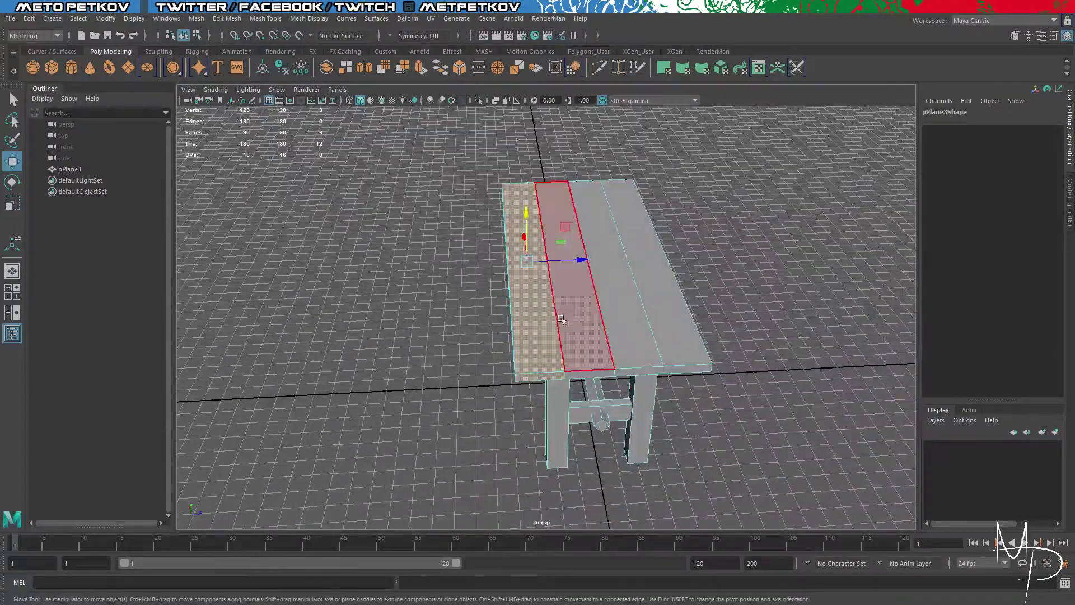
pyautogui.click(593, 310)
pyautogui.doubleClick(630, 304)
pyautogui.doubleClick(675, 304)
pyautogui.keyDown('alt'); pyautogui.moveTo(790, 469); pyautogui.dragTo(537, 313); pyautogui.keyUp('alt')
pyautogui.click(533, 292)
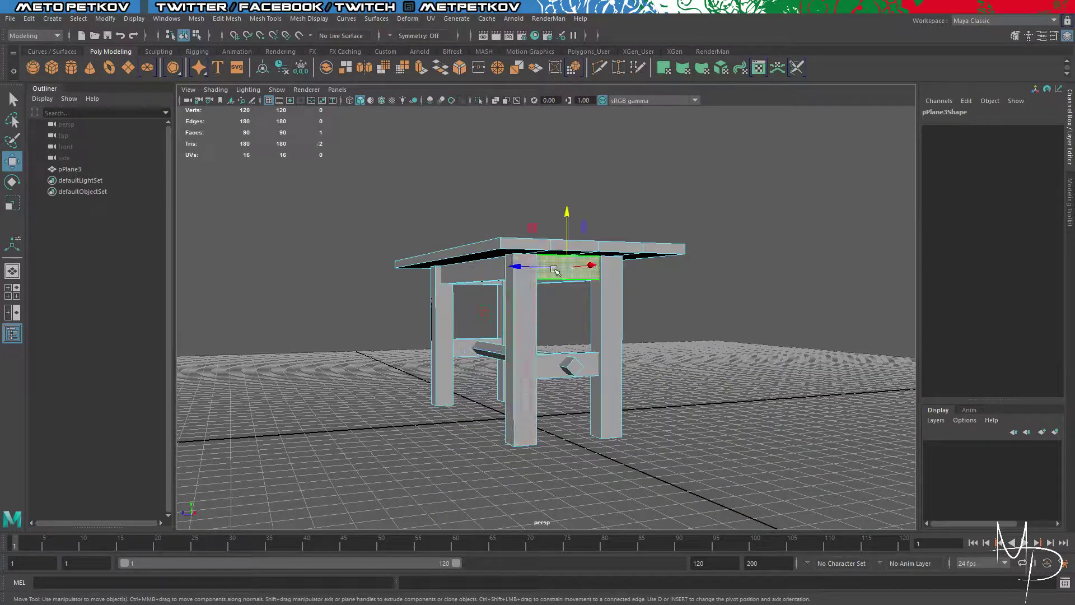
pyautogui.keyDown('alt'); pyautogui.moveTo(358, 399); pyautogui.dragTo(488, 409); pyautogui.keyUp('alt')
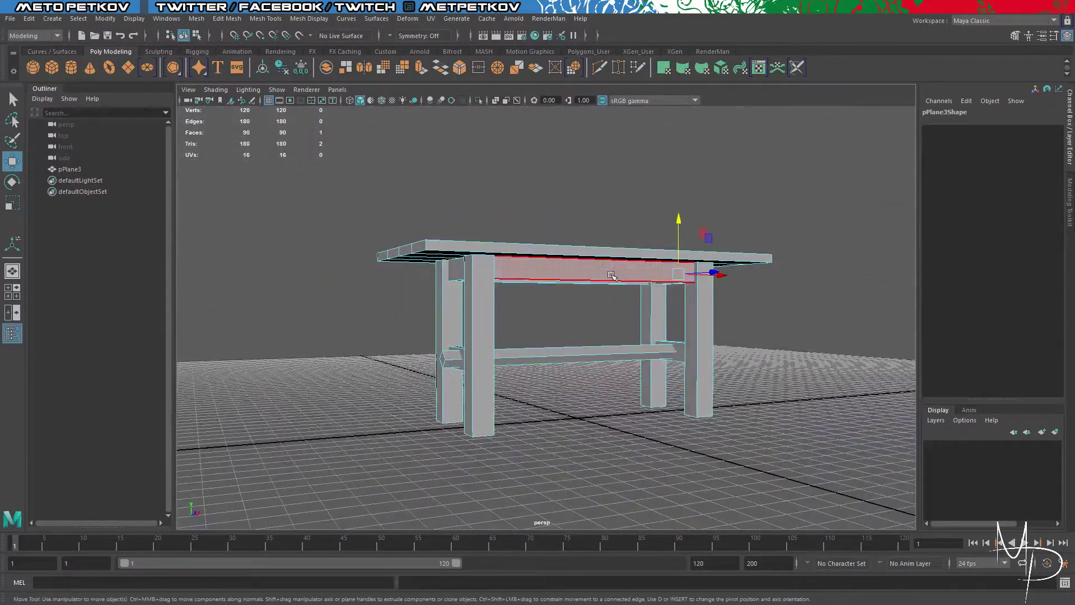
pyautogui.keyDown('alt'); pyautogui.moveTo(559, 387); pyautogui.dragTo(548, 405); pyautogui.keyUp('alt')
pyautogui.keyDown('alt'); pyautogui.moveTo(658, 386); pyautogui.dragTo(384, 379); pyautogui.keyUp('alt')
# Step: Return to selecting the whole table as an object and review its block-out from several sides
pyautogui.moveTo(325, 218); pyautogui.dragTo(375, 205, button='right')
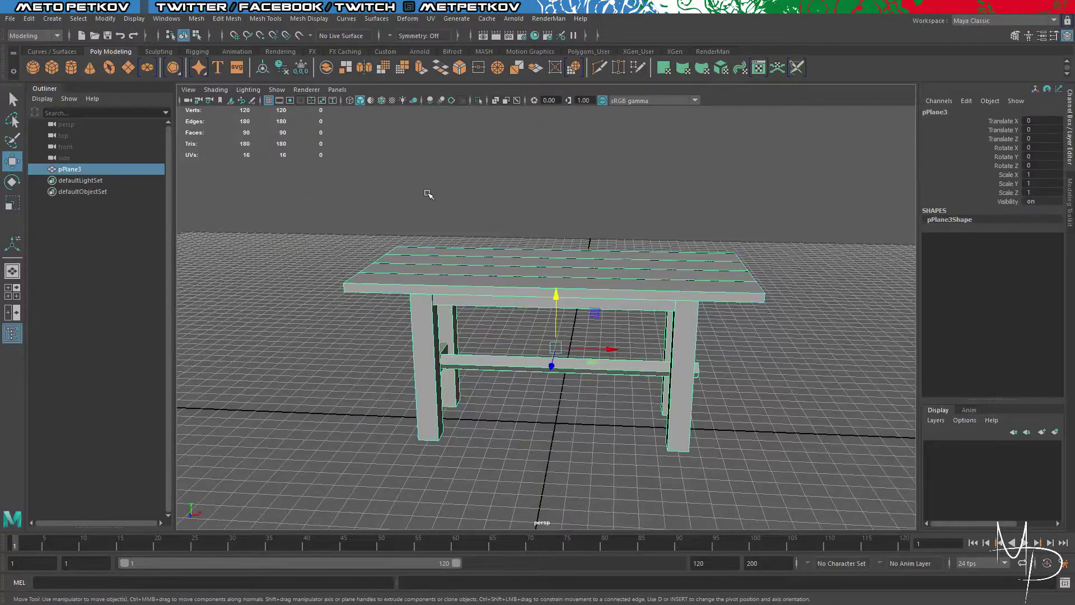
pyautogui.click(427, 194)
pyautogui.click(434, 273)
pyautogui.keyDown('alt'); pyautogui.moveTo(409, 196); pyautogui.dragTo(526, 201); pyautogui.keyUp('alt')
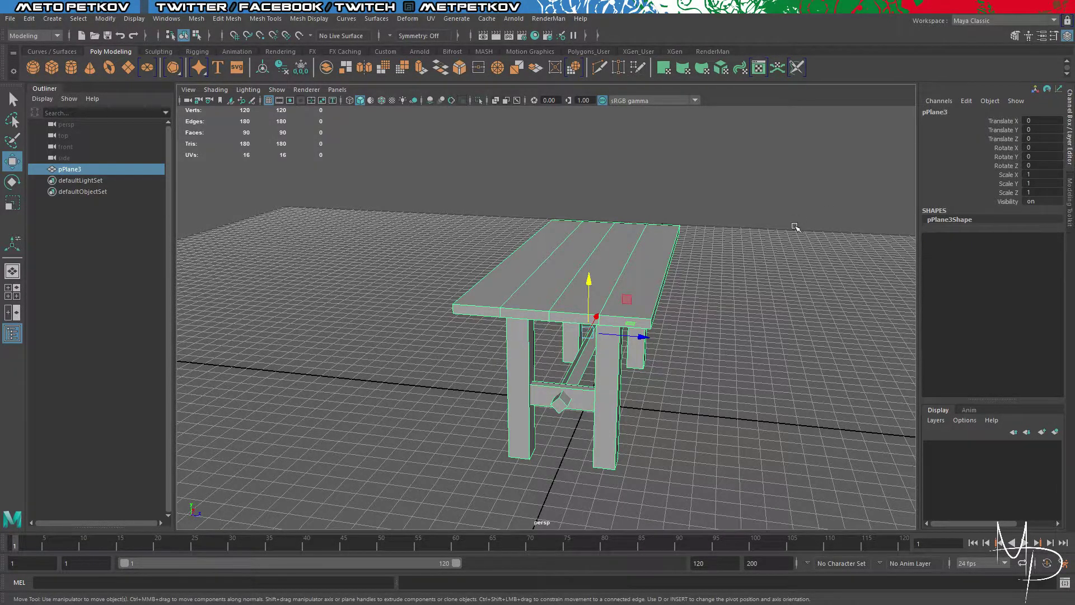
pyautogui.keyDown('alt'); pyautogui.moveTo(795, 227); pyautogui.dragTo(590, 283); pyautogui.keyUp('alt')
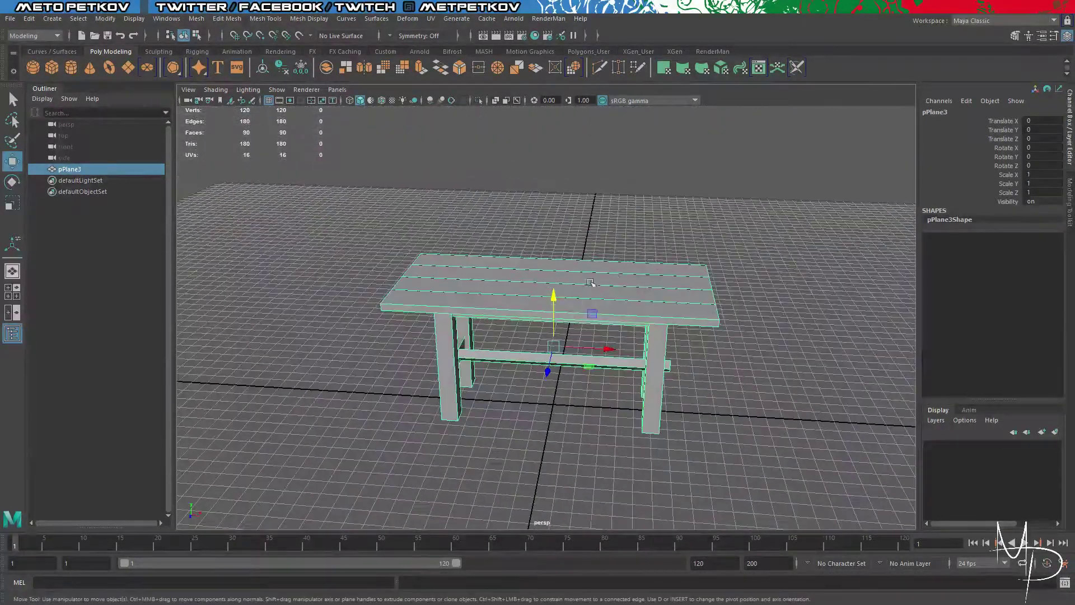
pyautogui.moveTo(705, 223); pyautogui.dragTo(736, 254, button='right')
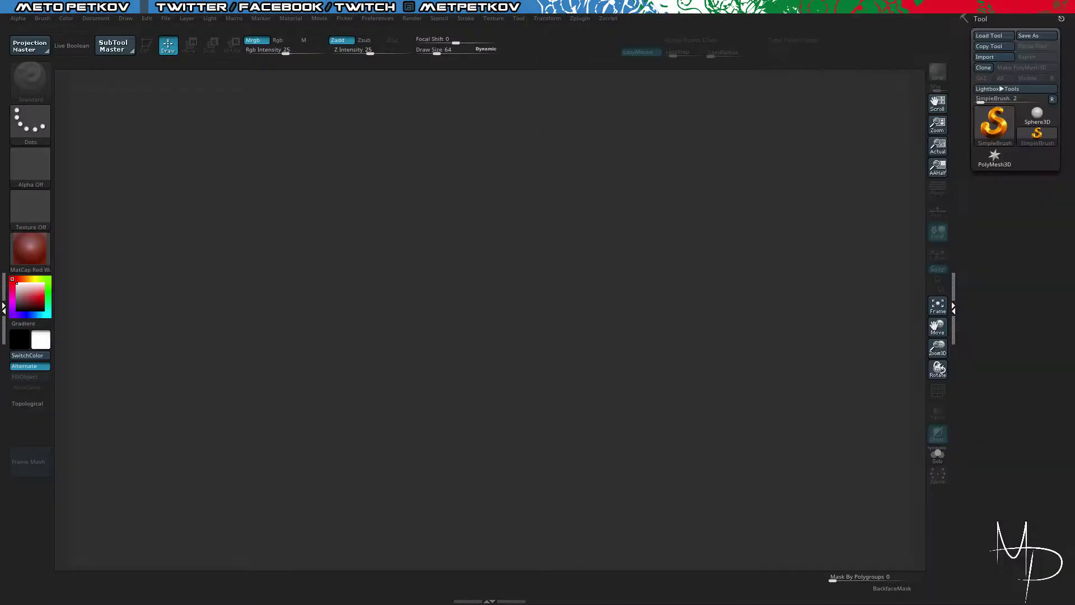
pyautogui.press(',')
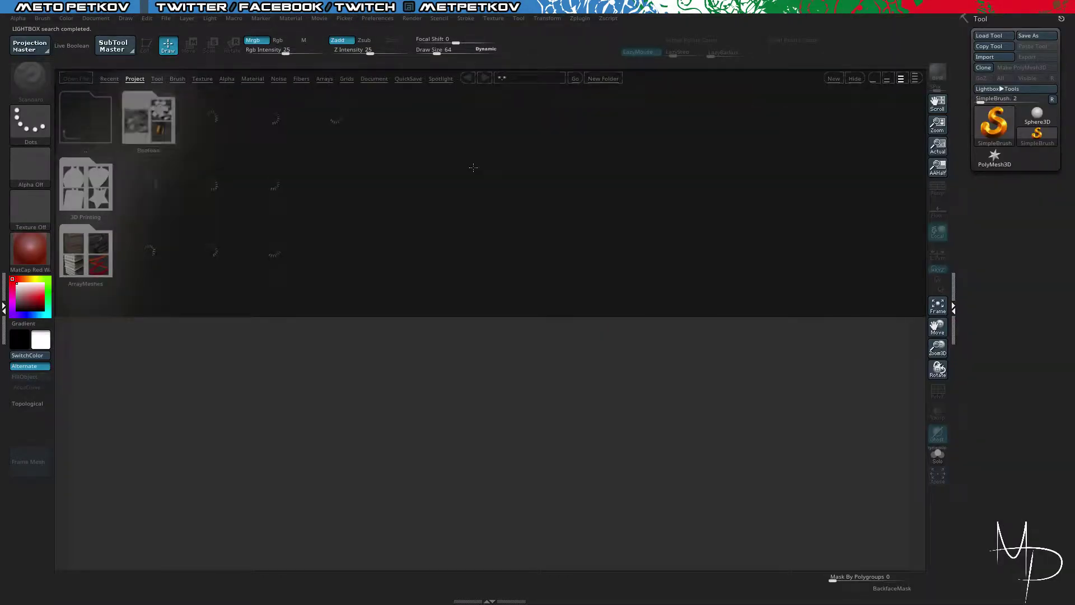
pyautogui.moveTo(438, 404); pyautogui.dragTo(524, 374)
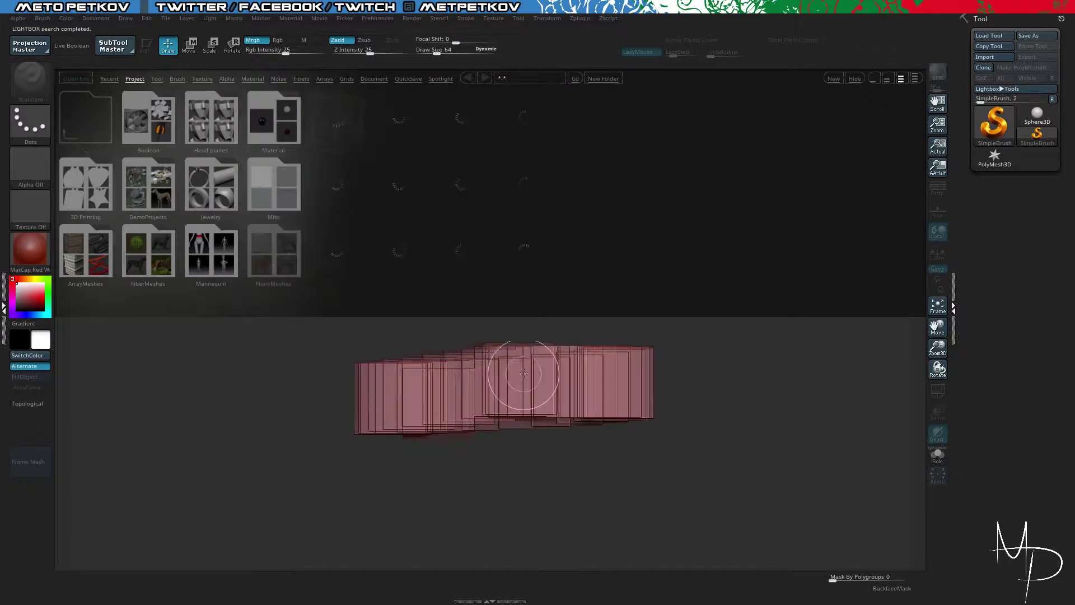
pyautogui.press(',')
pyautogui.hotkey('ctrl', 'n')
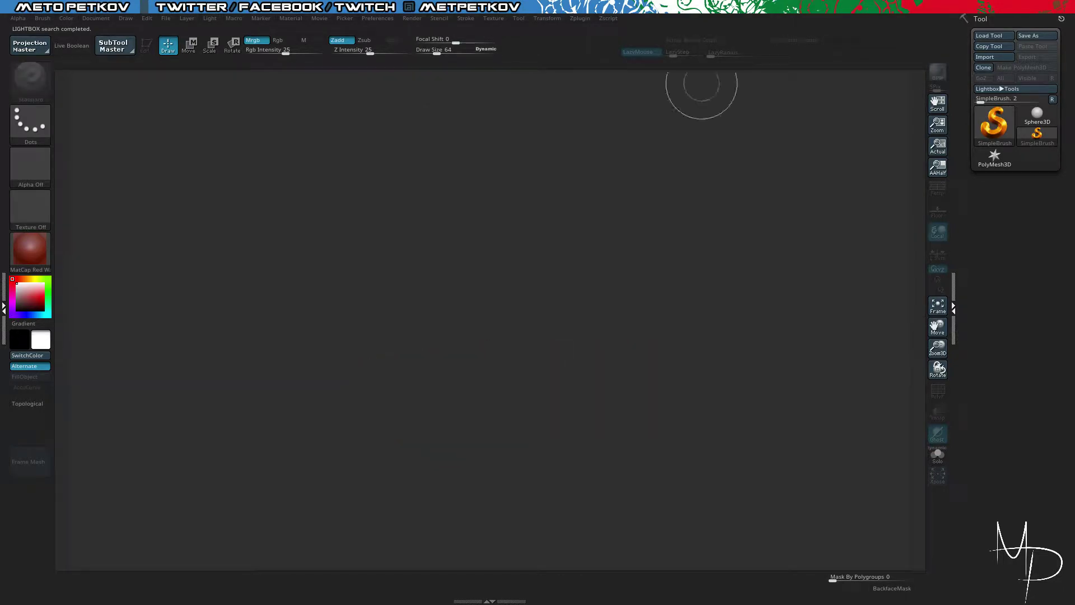
# Step: In ZBrush, import the exported table FBX with the FBX ExportImport plugin
pyautogui.click(4, 306)
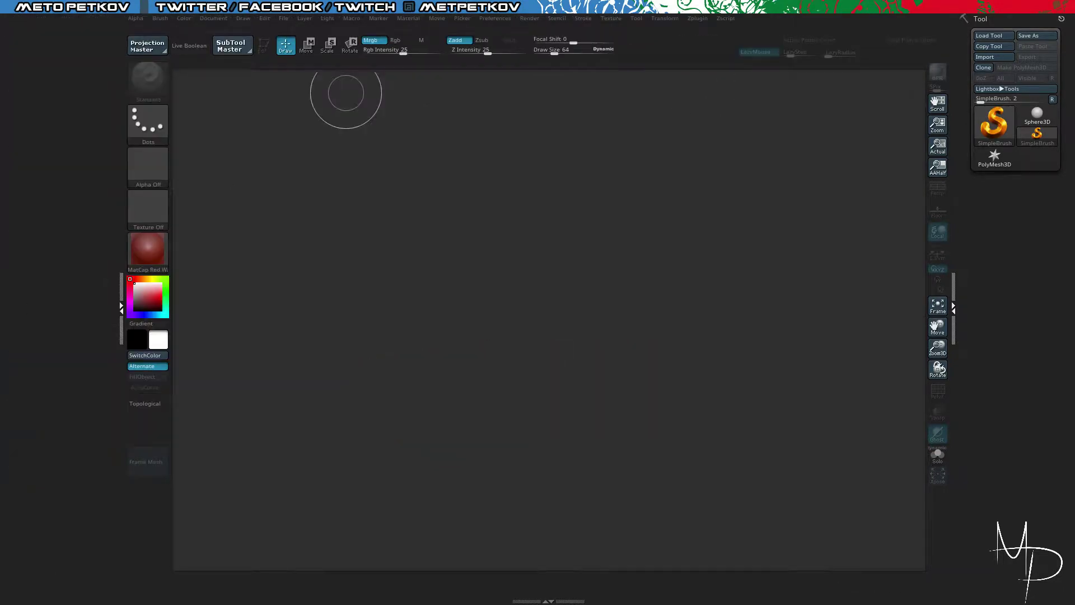
pyautogui.click(697, 19)
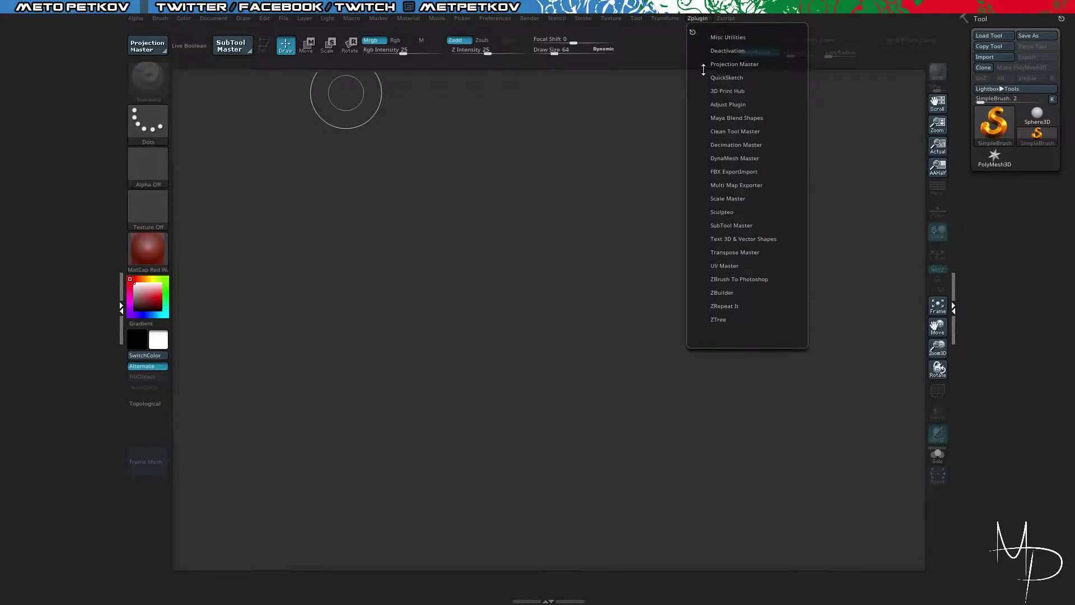
pyautogui.click(734, 172)
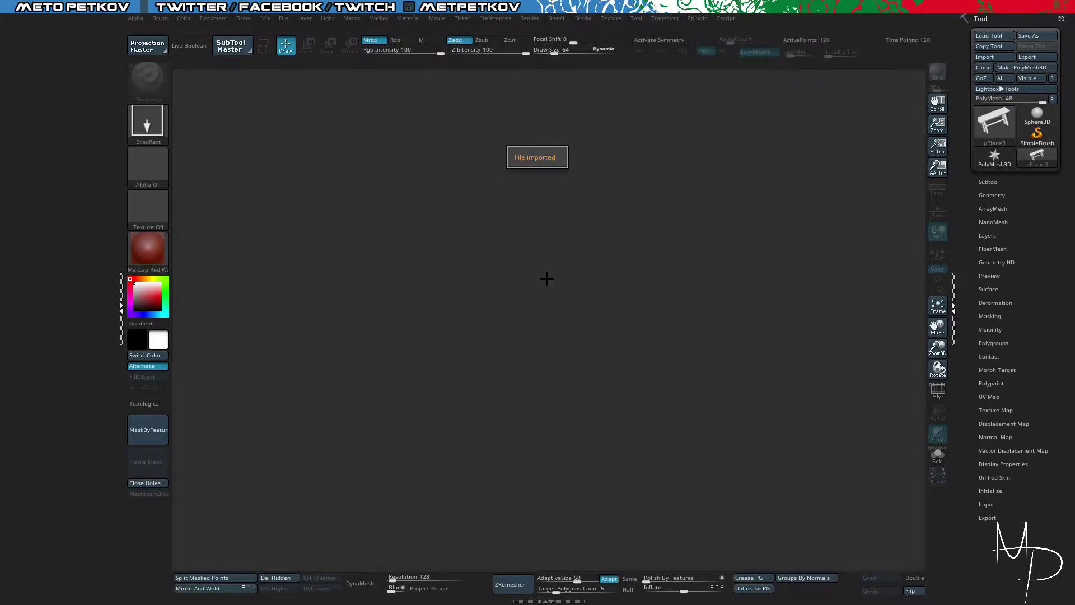
# Step: Draw the imported table on the canvas, enter Edit mode, frame it and snap it to a straight front view
pyautogui.moveTo(599, 244); pyautogui.dragTo(595, 328)
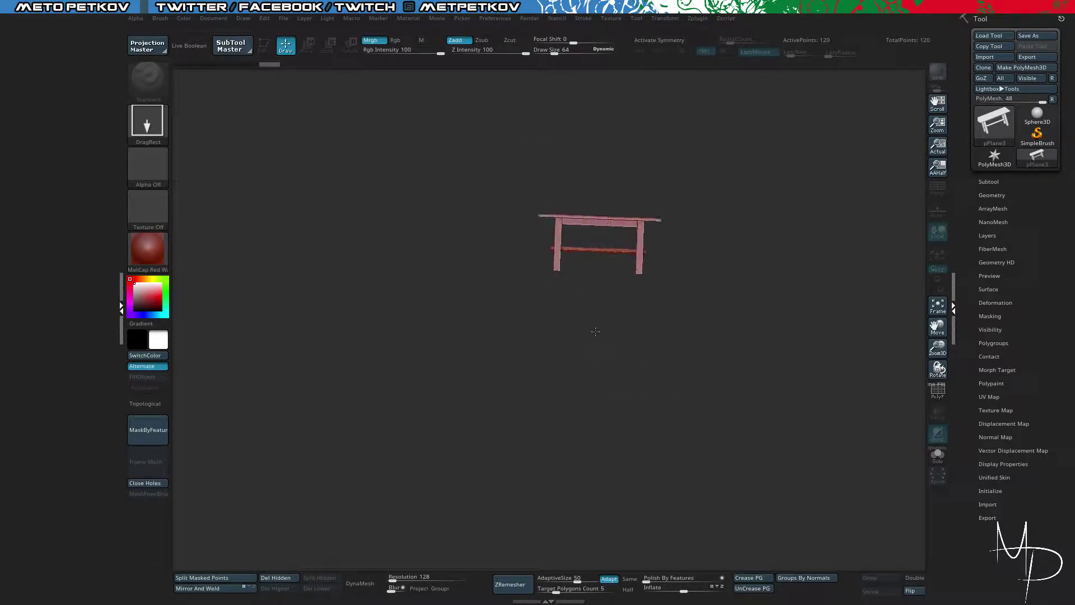
pyautogui.press('t')
pyautogui.press('f')
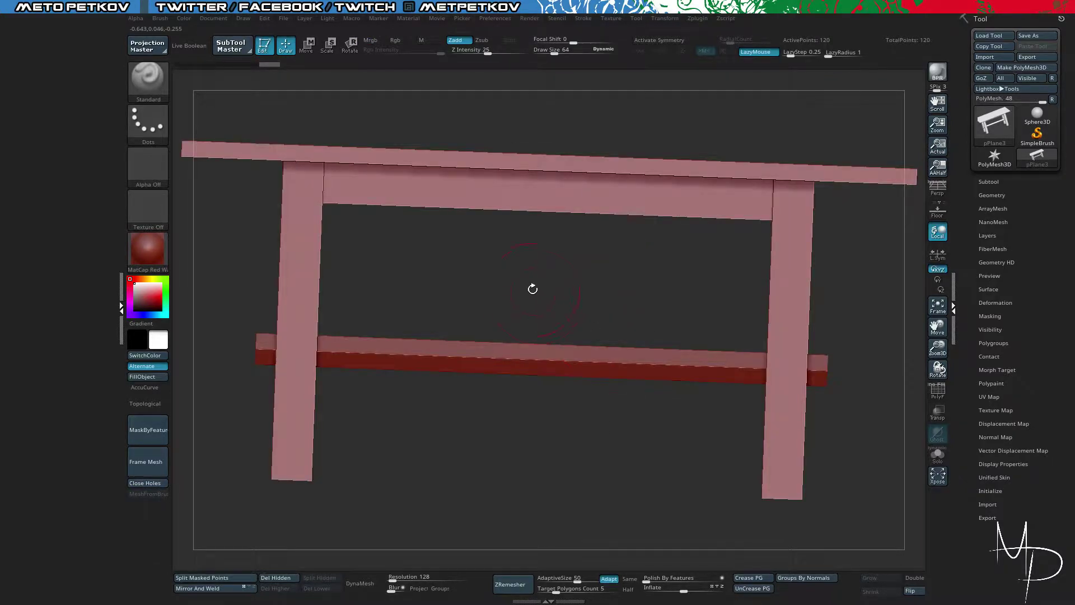
pyautogui.keyDown('shift'); pyautogui.moveTo(533, 289); pyautogui.dragTo(496, 302); pyautogui.keyUp('shift')
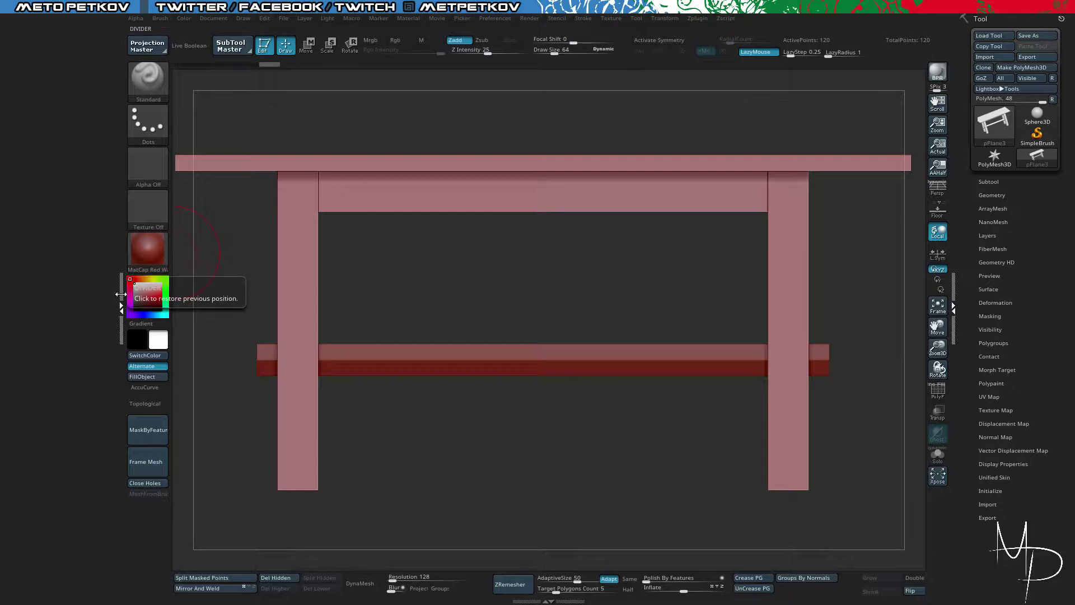
# Step: Collapse the side tray, turn the table to an angled view from above and display its polyframe
pyautogui.click(121, 295)
pyautogui.moveTo(146, 295)
pyautogui.mouseDown()
pyautogui.moveTo(363, 303)
pyautogui.moveTo(300, 308)
pyautogui.moveTo(284, 296)
pyautogui.moveTo(286, 304)
pyautogui.mouseUp()
pyautogui.hotkey('shift', 'f')
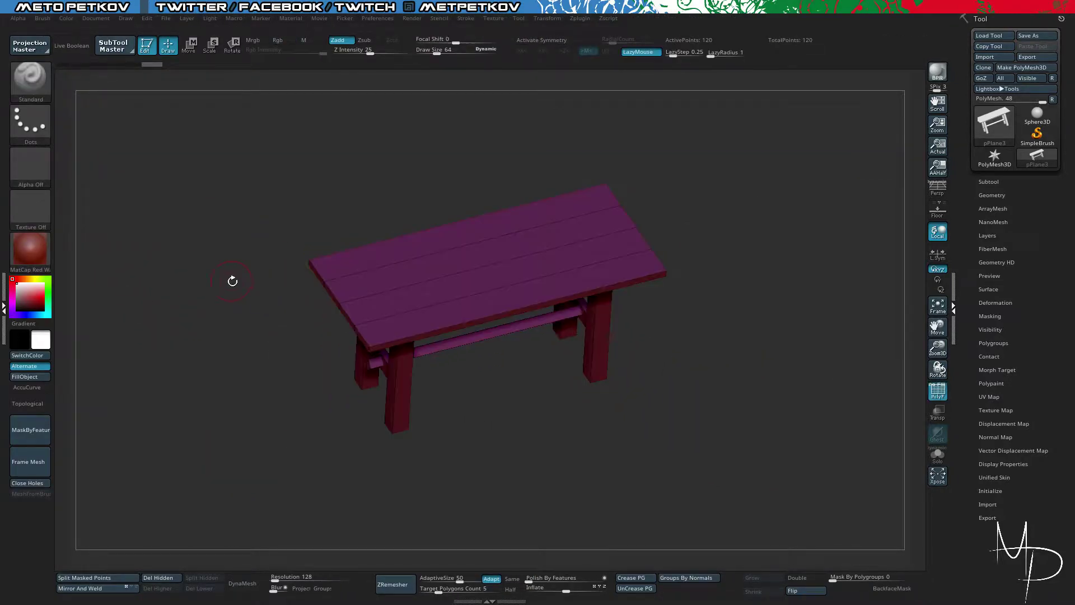
# Step: Hide the table's polyframe and choose to always auto-activate Dynamic Subdiv on meshes without subdivision levels
pyautogui.moveTo(232, 280); pyautogui.dragTo(243, 300)
pyautogui.hotkey('shift', 'f')
pyautogui.press('d')
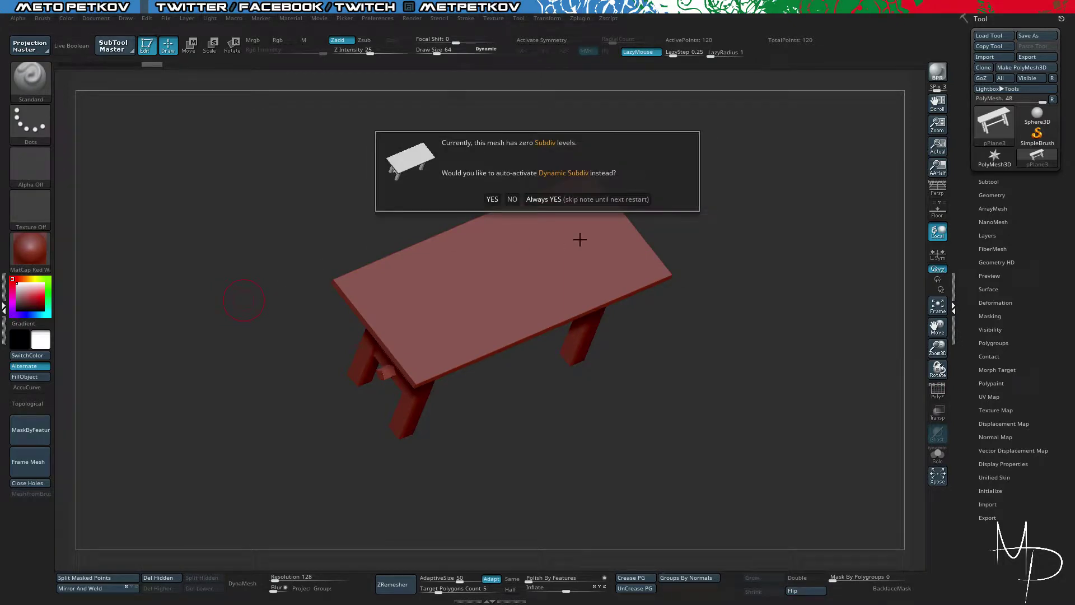
pyautogui.click(565, 200)
# Step: Snap the table to a straight front view and switch its material to MatCap Gray
pyautogui.keyDown('shift'); pyautogui.moveTo(271, 264); pyautogui.dragTo(294, 200); pyautogui.keyUp('shift')
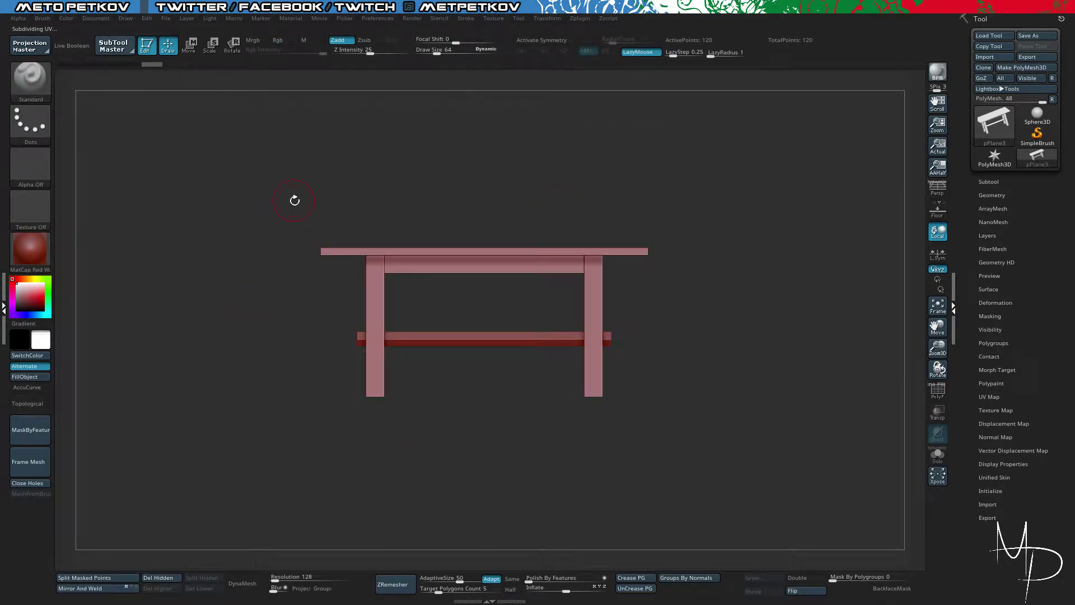
pyautogui.click(31, 249)
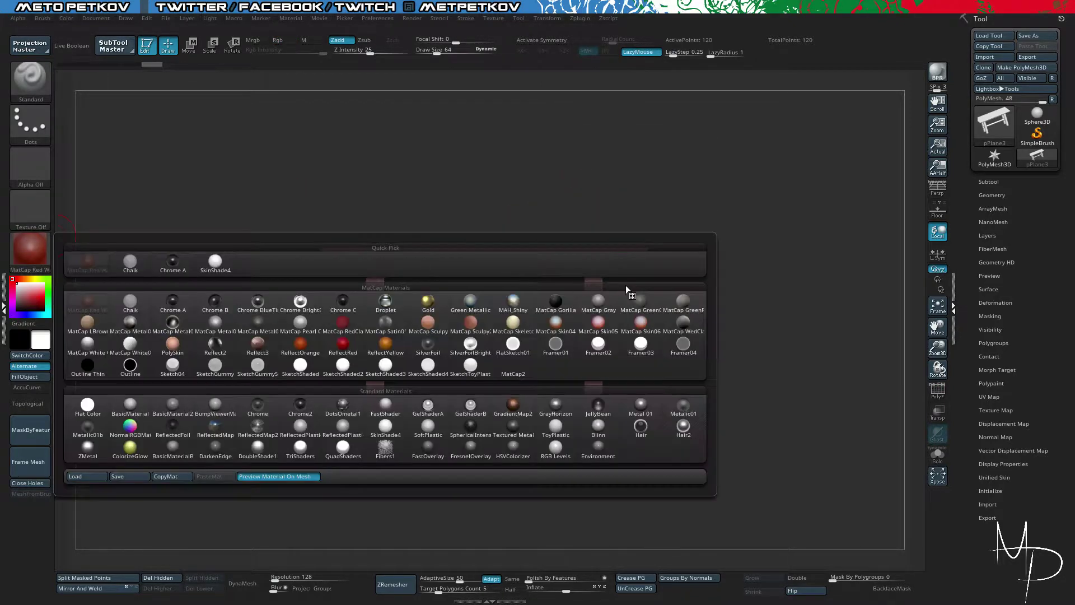
pyautogui.click(609, 311)
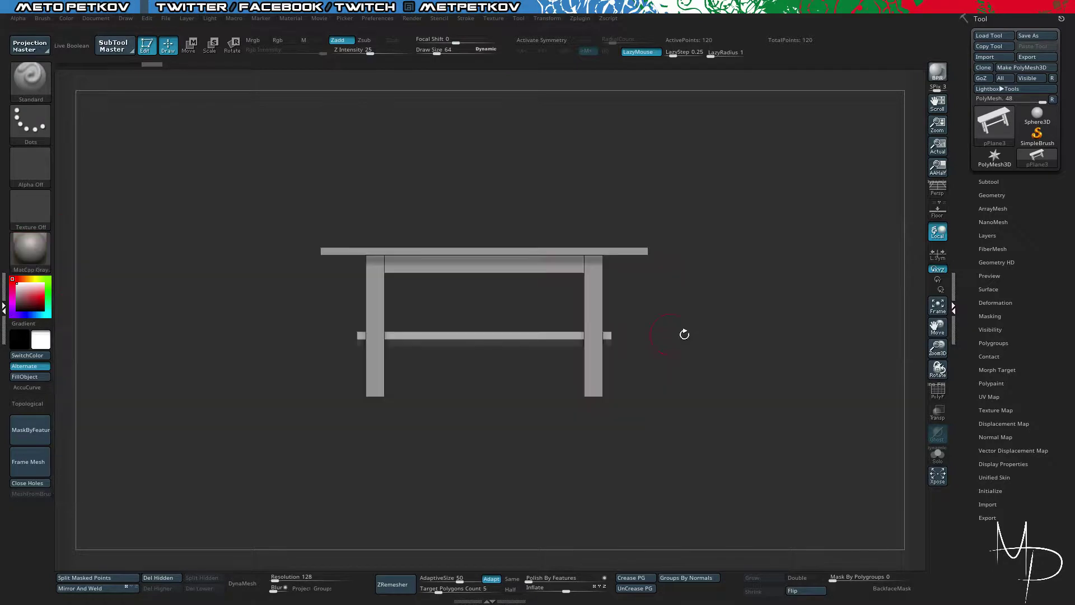
# Step: Display the table's polyframe and give every separate piece its own polygroup with Auto Groups
pyautogui.click(990, 182)
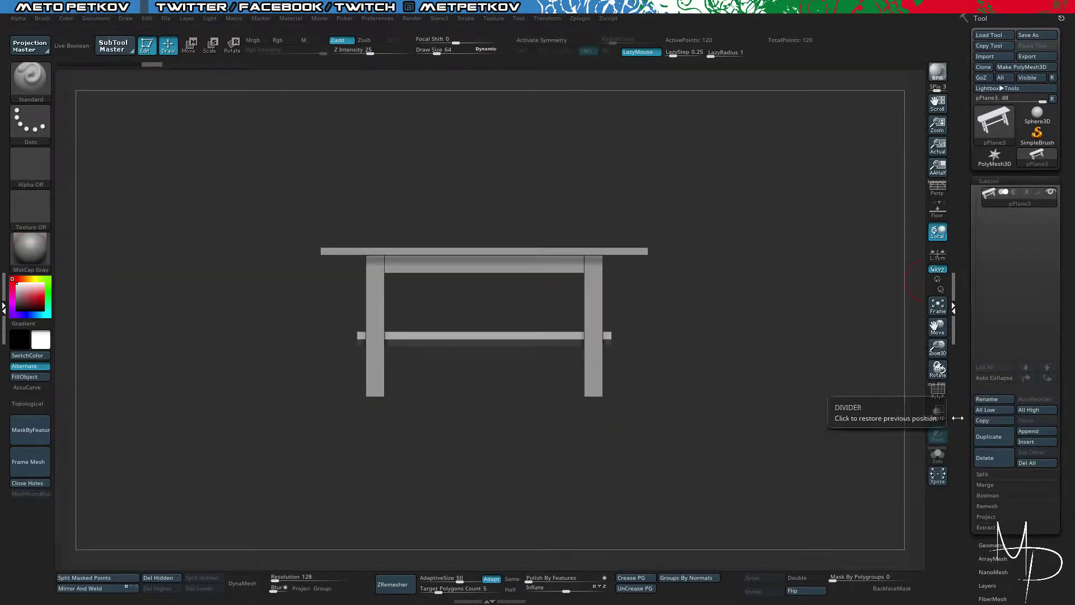
pyautogui.hotkey('shift', 'f')
pyautogui.moveTo(963, 410); pyautogui.dragTo(968, 328)
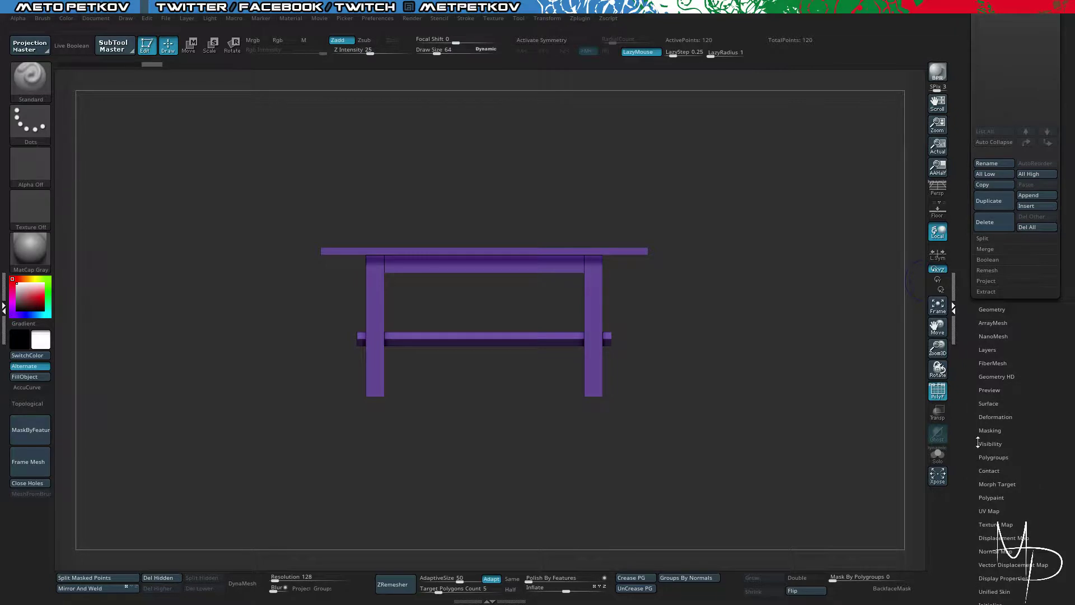
pyautogui.moveTo(977, 443); pyautogui.dragTo(1004, 313)
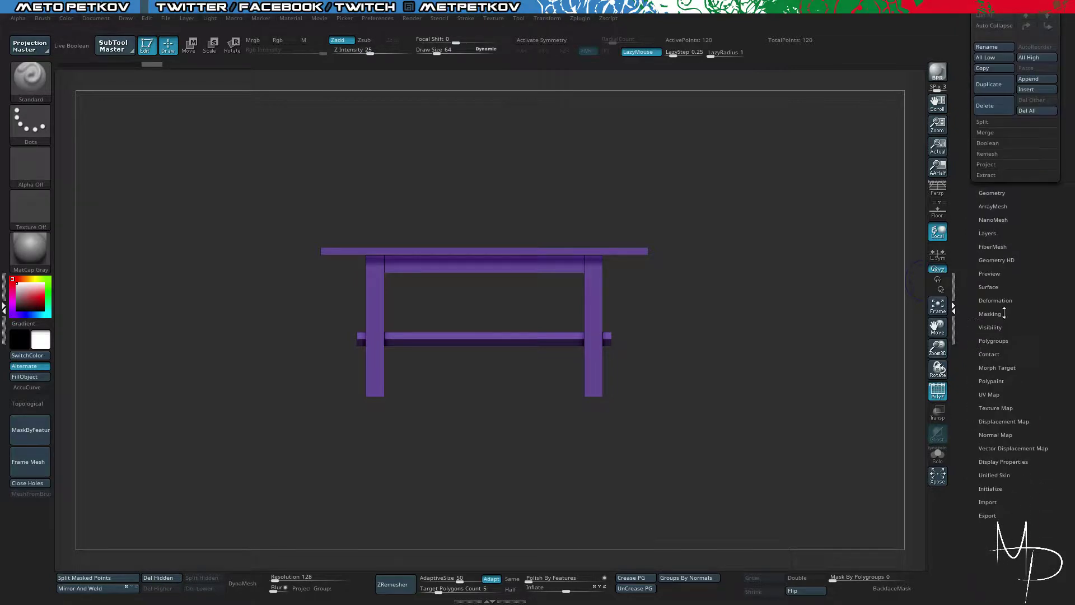
pyautogui.click(994, 340)
pyautogui.moveTo(963, 82); pyautogui.dragTo(964, 247)
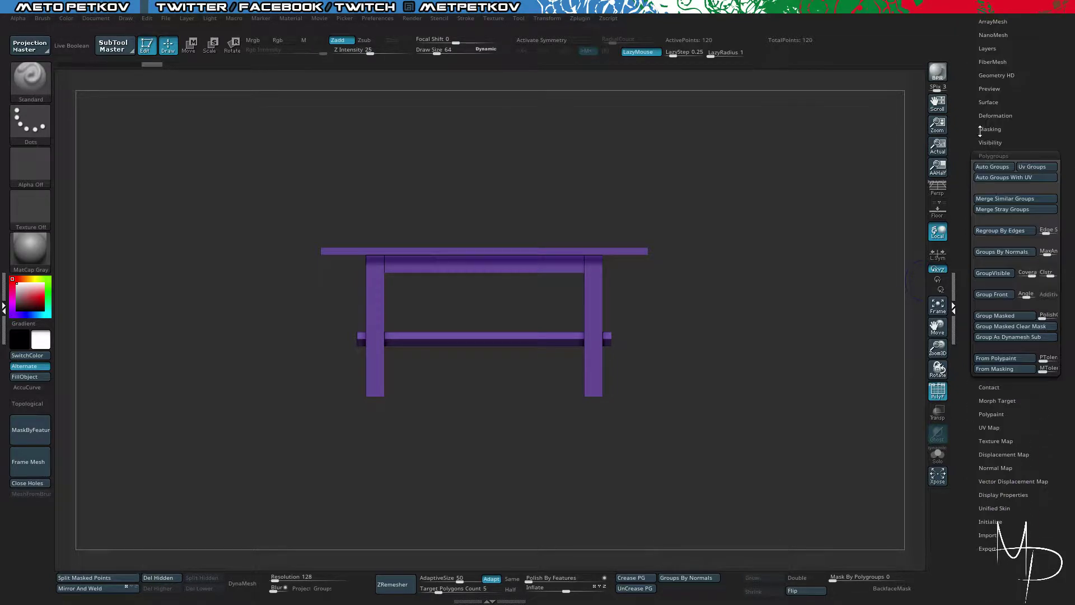
pyautogui.click(991, 166)
pyautogui.moveTo(787, 242); pyautogui.dragTo(656, 229)
# Step: Isolate the four tabletop planks and split the hidden legs and supports into a separate subtool
pyautogui.keyDown('ctrl'); pyautogui.keyDown('shift'); pyautogui.moveTo(294, 272); pyautogui.dragTo(350, 354); pyautogui.keyUp('shift'); pyautogui.keyUp('ctrl')
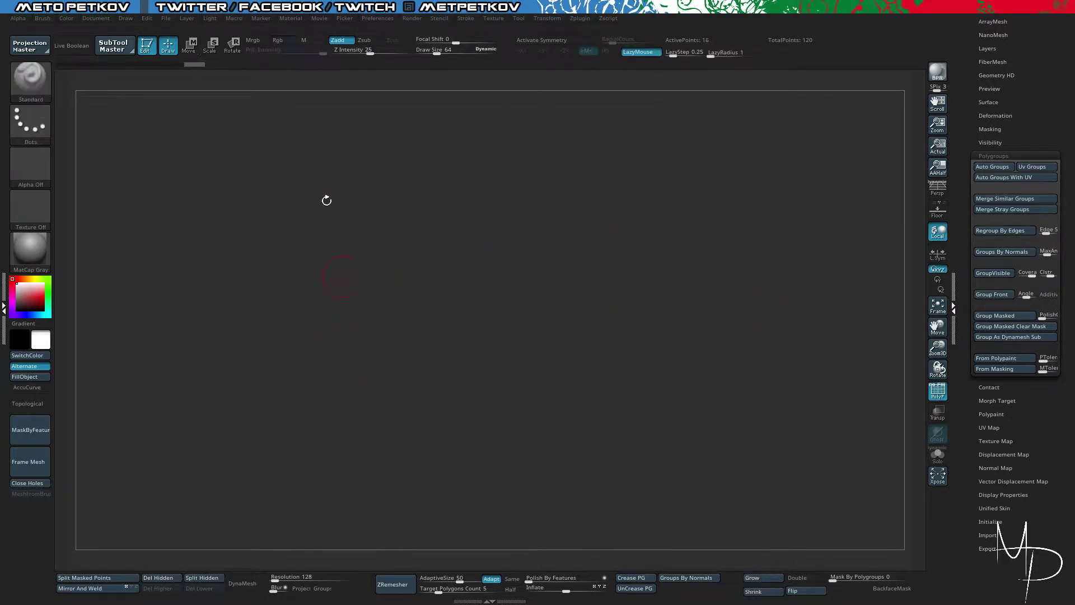
pyautogui.moveTo(311, 197); pyautogui.dragTo(300, 229)
pyautogui.hotkey('ctrl', 'shift', 'a')
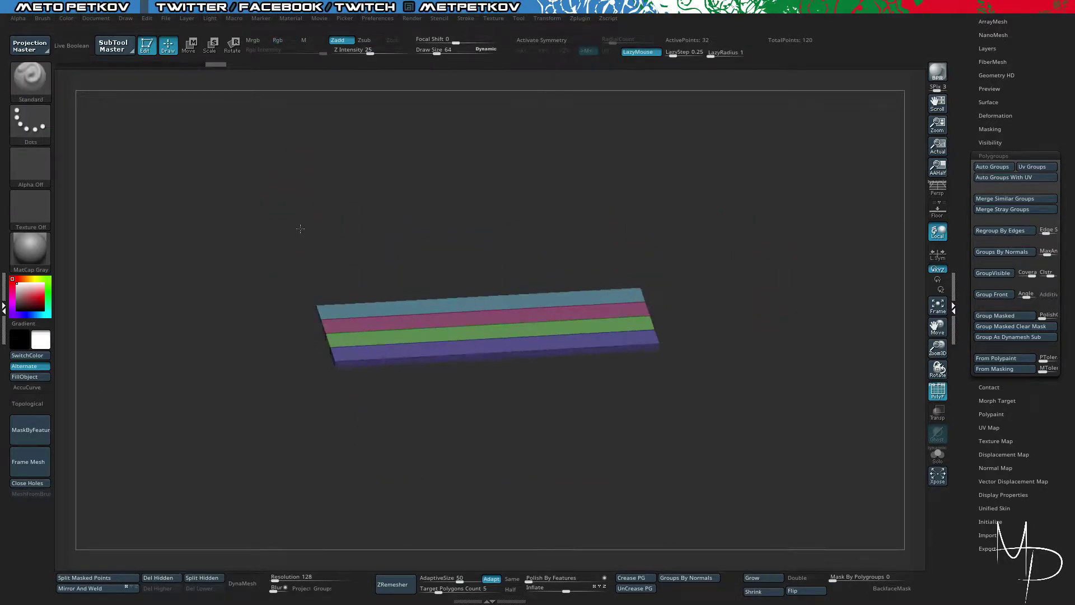
pyautogui.moveTo(1026, 136); pyautogui.dragTo(1025, 128)
pyautogui.moveTo(635, 204); pyautogui.dragTo(632, 191)
pyautogui.click(202, 577)
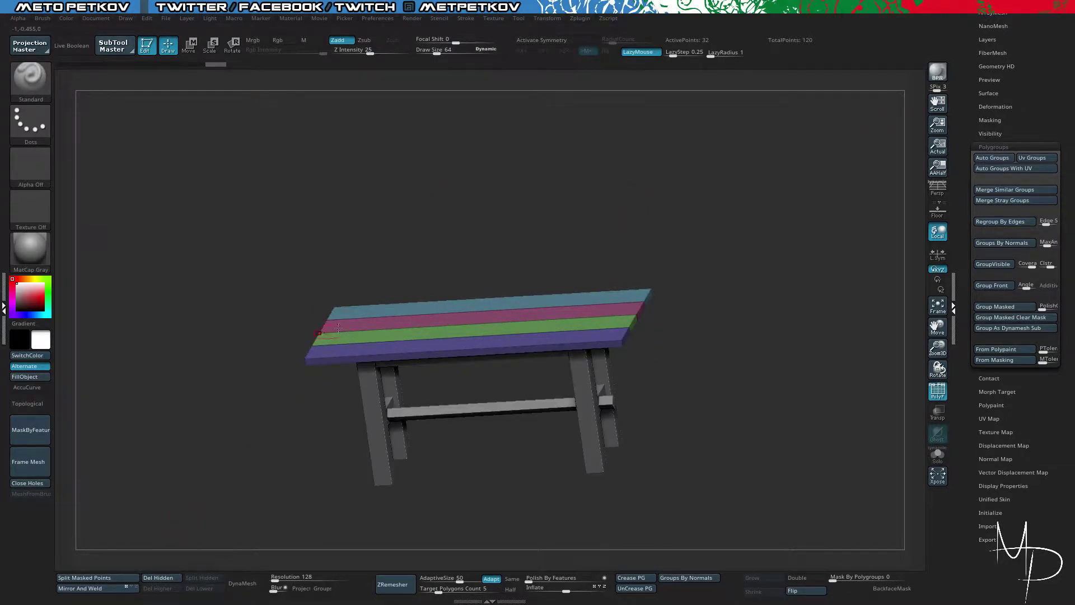
pyautogui.keyDown('shift'); pyautogui.moveTo(193, 553); pyautogui.dragTo(418, 215); pyautogui.keyUp('shift')
pyautogui.scroll(5, 999, 130)
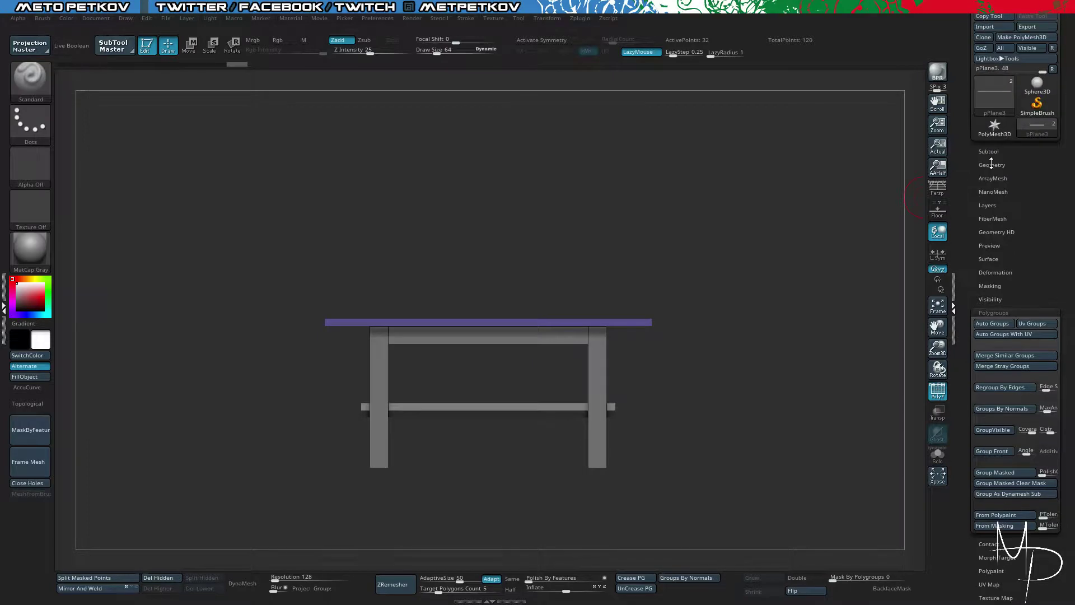
pyautogui.click(988, 152)
pyautogui.moveTo(834, 256); pyautogui.dragTo(814, 290)
# Step: With subdivision smoothing off, divide the tabletop planks four times and delete the lower subdivision levels
pyautogui.moveTo(964, 374); pyautogui.dragTo(964, 282)
pyautogui.click(990, 250)
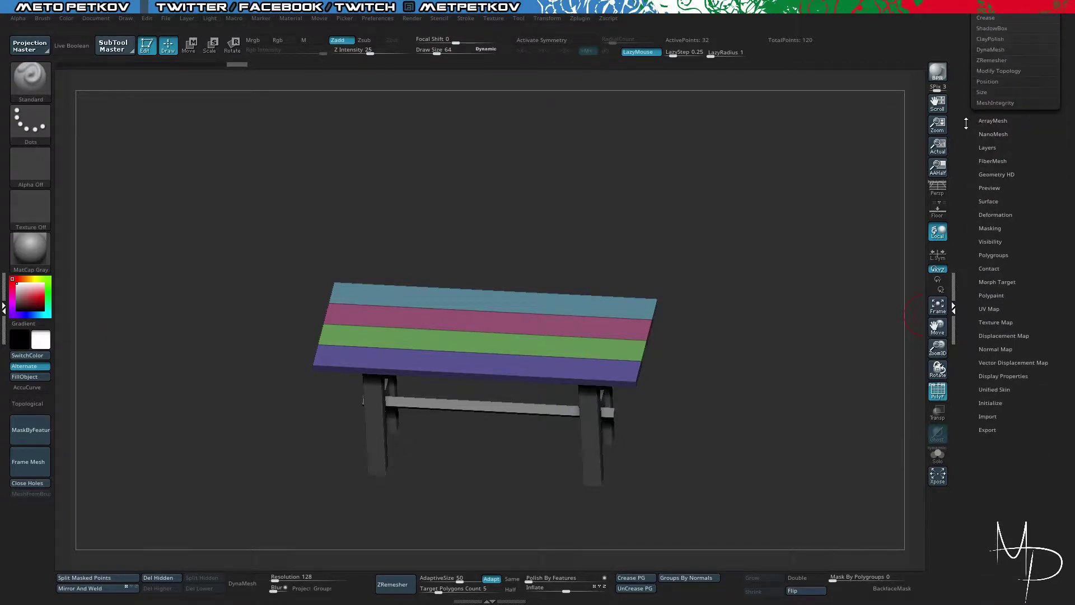
pyautogui.moveTo(967, 123); pyautogui.dragTo(971, 215)
pyautogui.click(1044, 138)
pyautogui.click(995, 149)
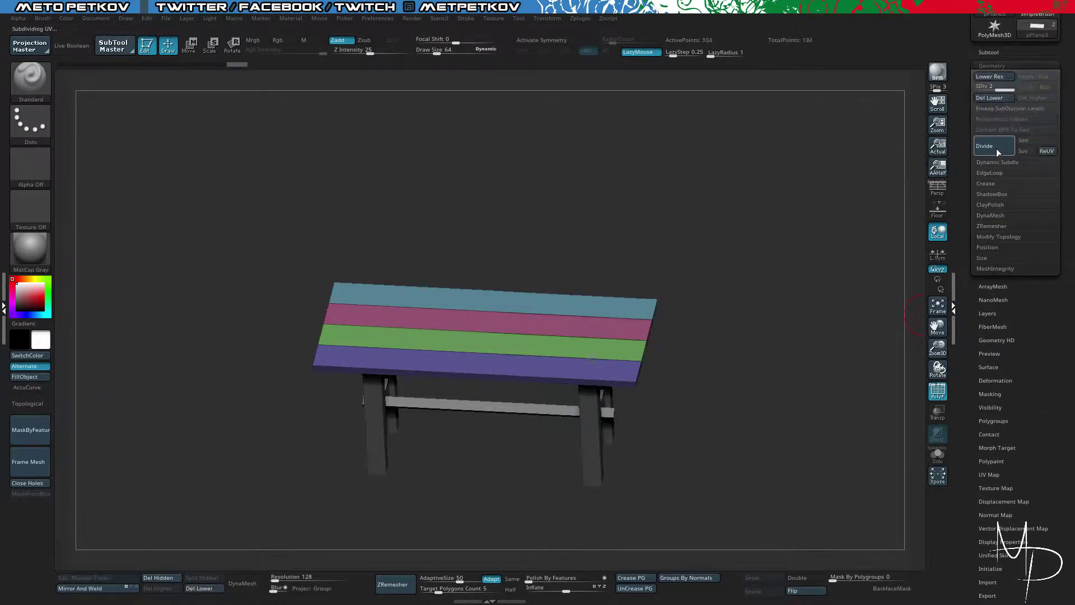
pyautogui.click(996, 149)
pyautogui.click(995, 149)
pyautogui.click(992, 154)
pyautogui.click(993, 99)
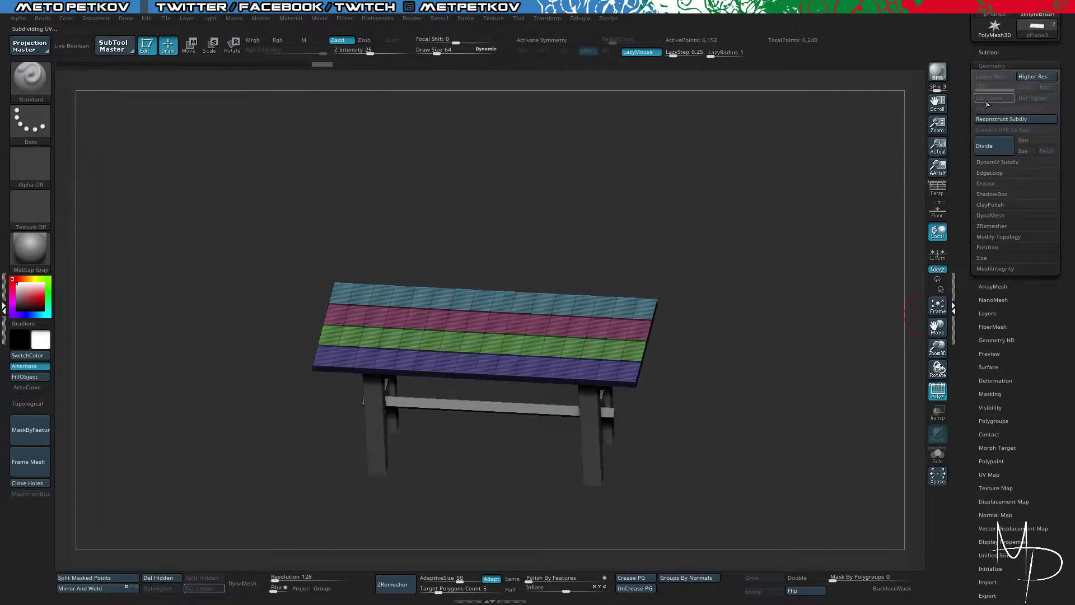
# Step: Re-enable subdivision smoothing and show the subtool list while viewing the divided planks
pyautogui.moveTo(740, 181); pyautogui.dragTo(775, 235)
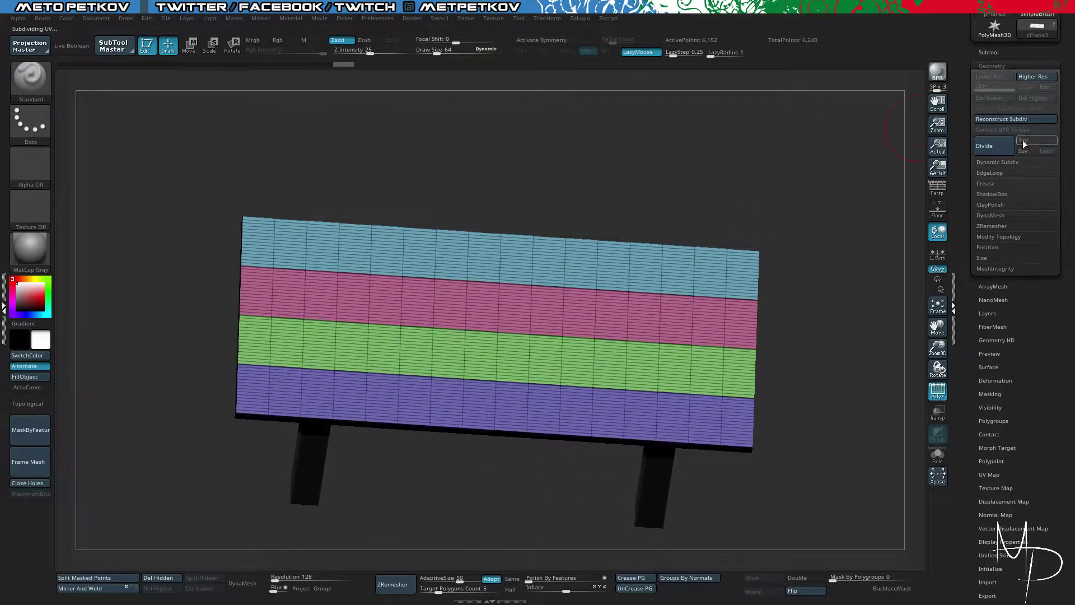
pyautogui.click(1026, 141)
pyautogui.click(989, 51)
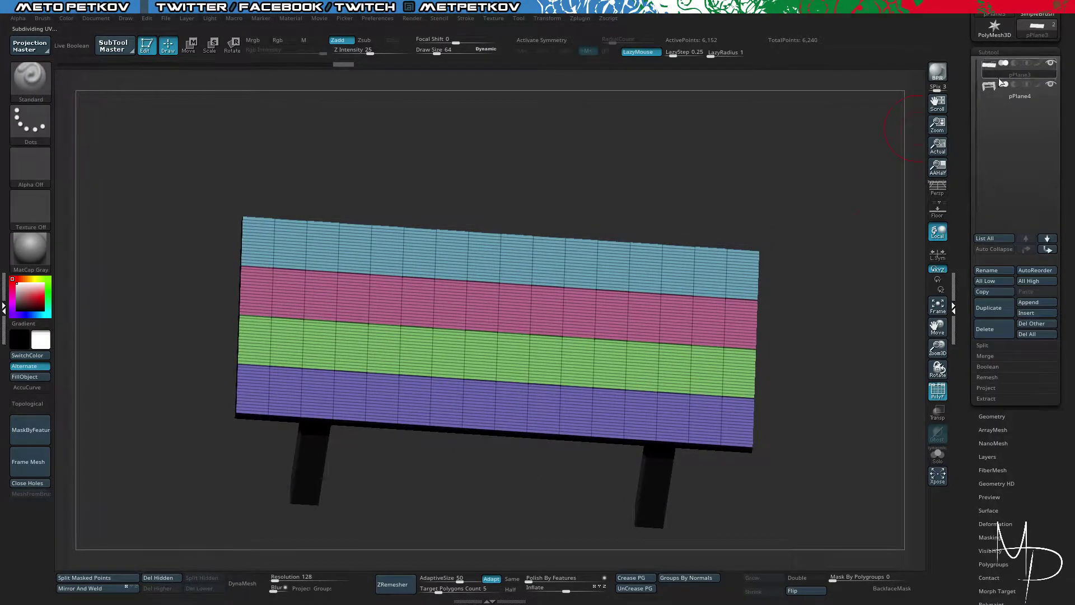
pyautogui.moveTo(901, 233); pyautogui.dragTo(884, 212)
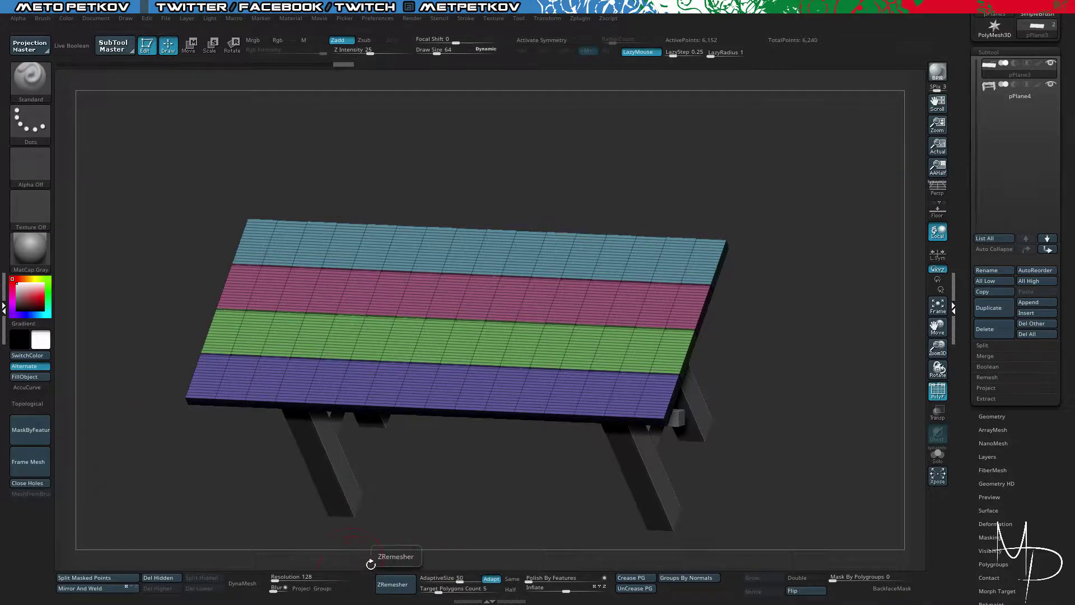
# Step: Try to DynaMesh the tabletop planks at resolution 1232, inspect the mesh and undo it
pyautogui.click(287, 577)
pyautogui.write('768')
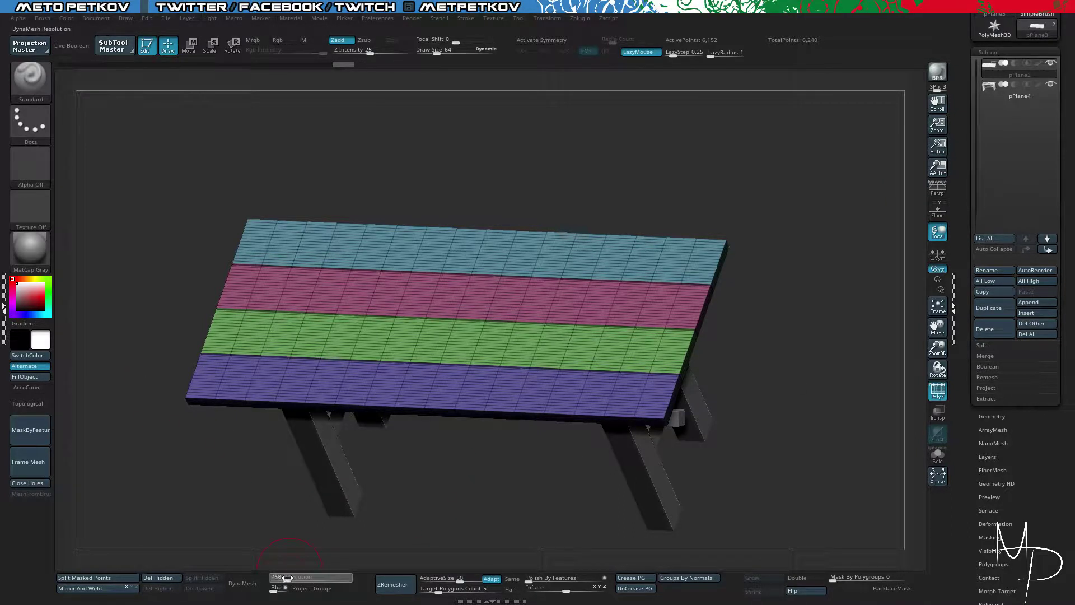
pyautogui.moveTo(293, 576); pyautogui.dragTo(297, 576)
pyautogui.click(245, 584)
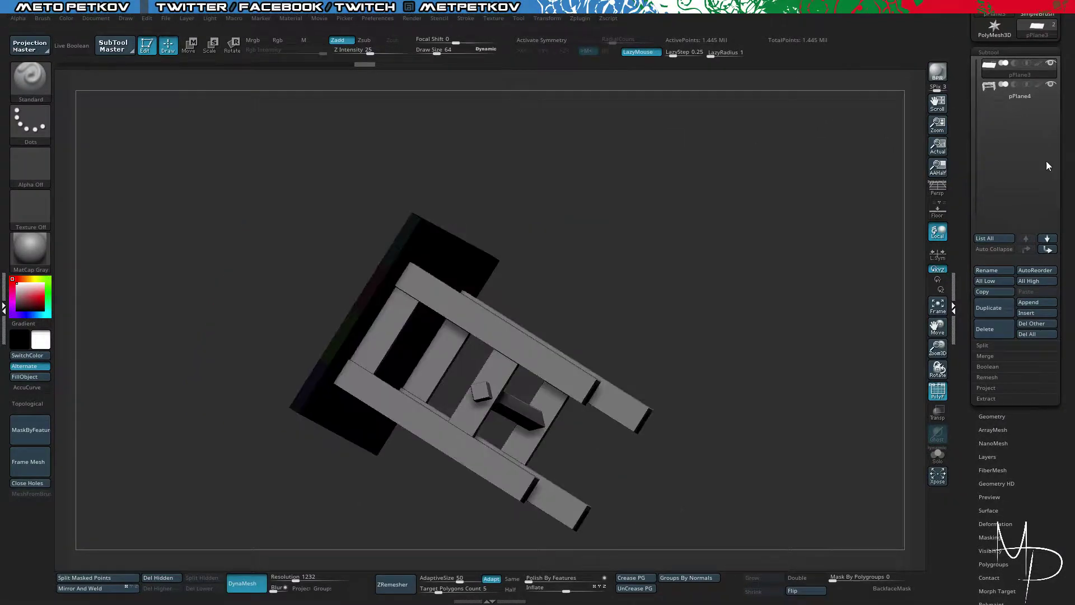
pyautogui.moveTo(767, 195); pyautogui.dragTo(837, 206)
pyautogui.moveTo(144, 304)
pyautogui.mouseDown()
pyautogui.moveTo(188, 325)
pyautogui.moveTo(163, 293)
pyautogui.moveTo(158, 389)
pyautogui.moveTo(175, 321)
pyautogui.mouseUp()
pyautogui.hotkey('ctrl', 'z')
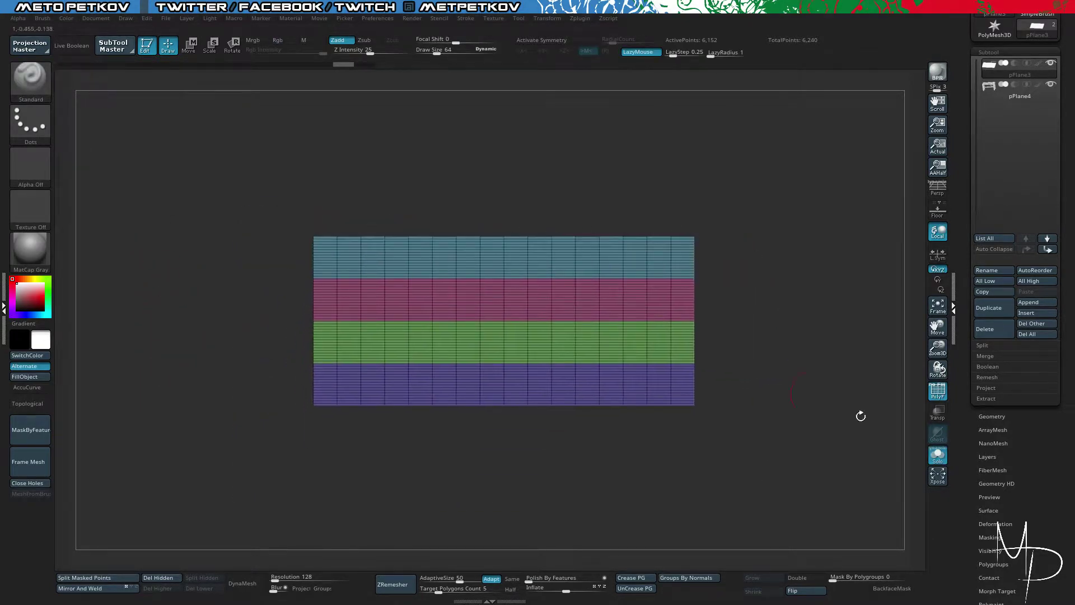
# Step: DynaMesh the tabletop planks at resolution 904 with Group enabled to keep the planks separate
pyautogui.click(997, 415)
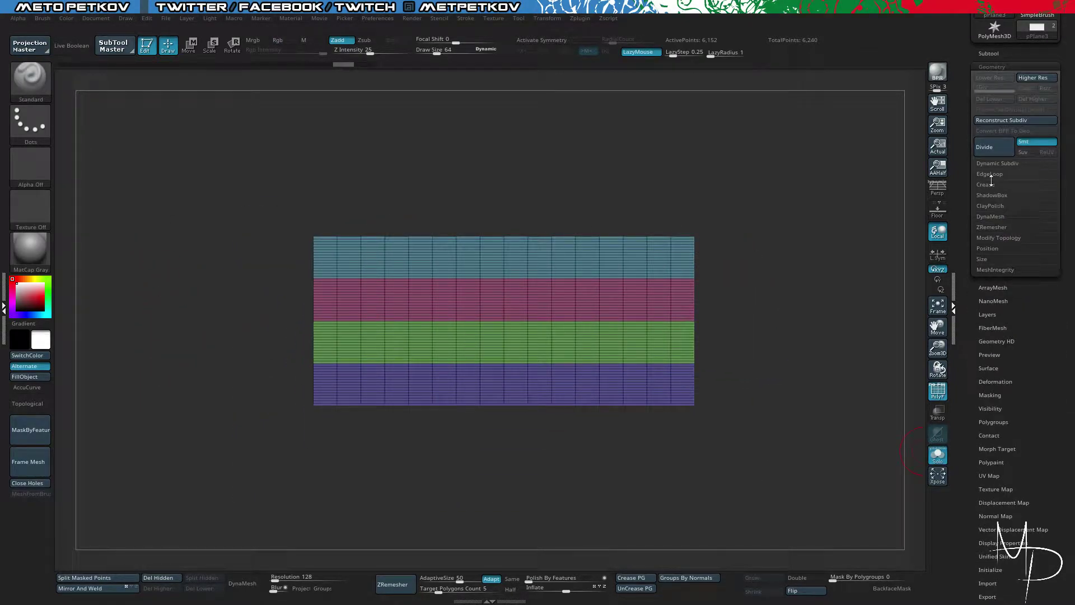
pyautogui.click(990, 216)
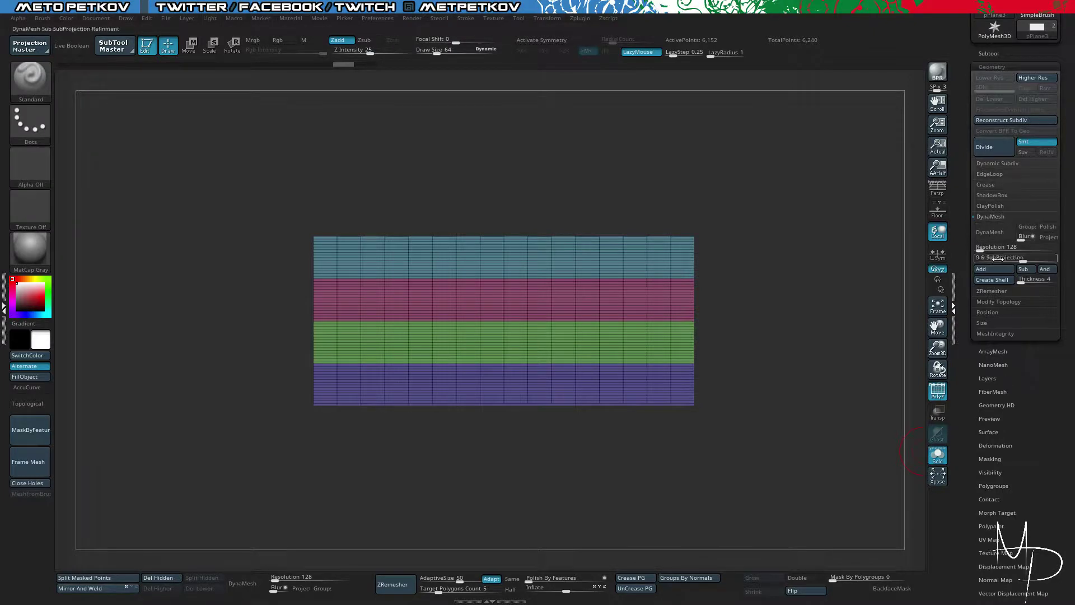
pyautogui.moveTo(1027, 236); pyautogui.dragTo(993, 246)
pyautogui.click(1026, 227)
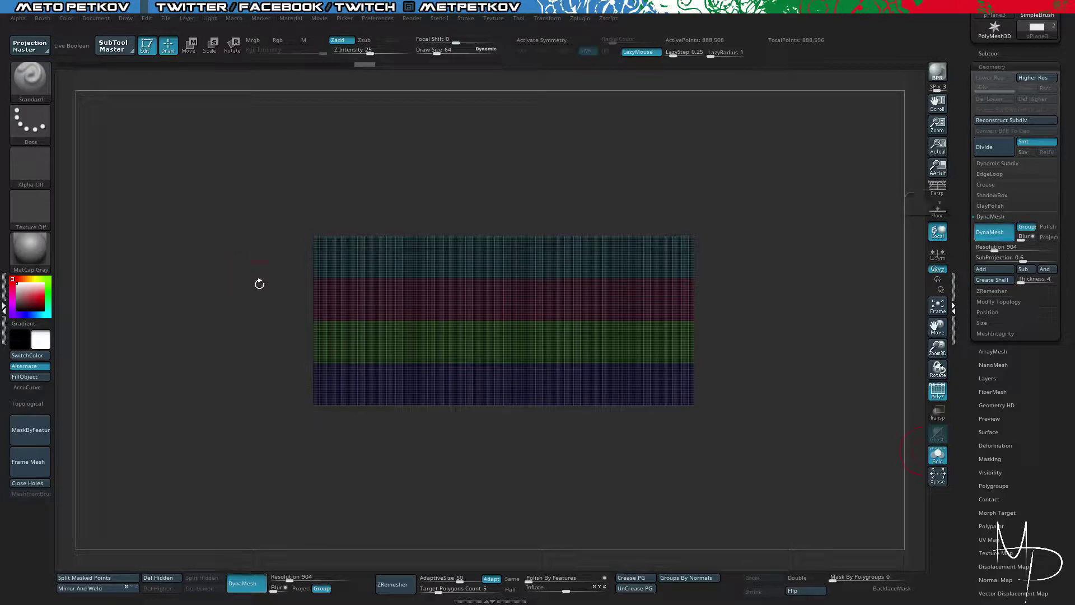
# Step: Hide the polyframe and test the Smooth brush on the seam between the first two planks
pyautogui.moveTo(256, 283)
pyautogui.mouseDown()
pyautogui.moveTo(286, 283)
pyautogui.moveTo(312, 319)
pyautogui.moveTo(274, 219)
pyautogui.mouseUp()
pyautogui.hotkey('shift', 'f')
pyautogui.moveTo(283, 265); pyautogui.dragTo(222, 247)
pyautogui.moveTo(553, 219); pyautogui.dragTo(596, 225)
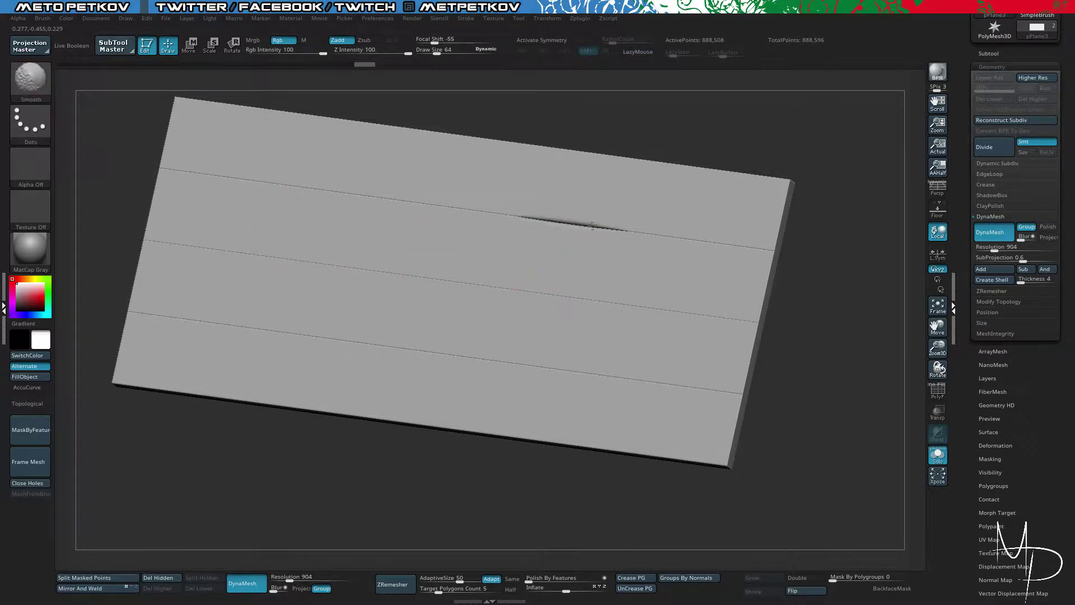
pyautogui.moveTo(791, 382)
pyautogui.mouseDown()
pyautogui.moveTo(791, 403)
pyautogui.moveTo(763, 427)
pyautogui.moveTo(774, 364)
pyautogui.mouseUp()
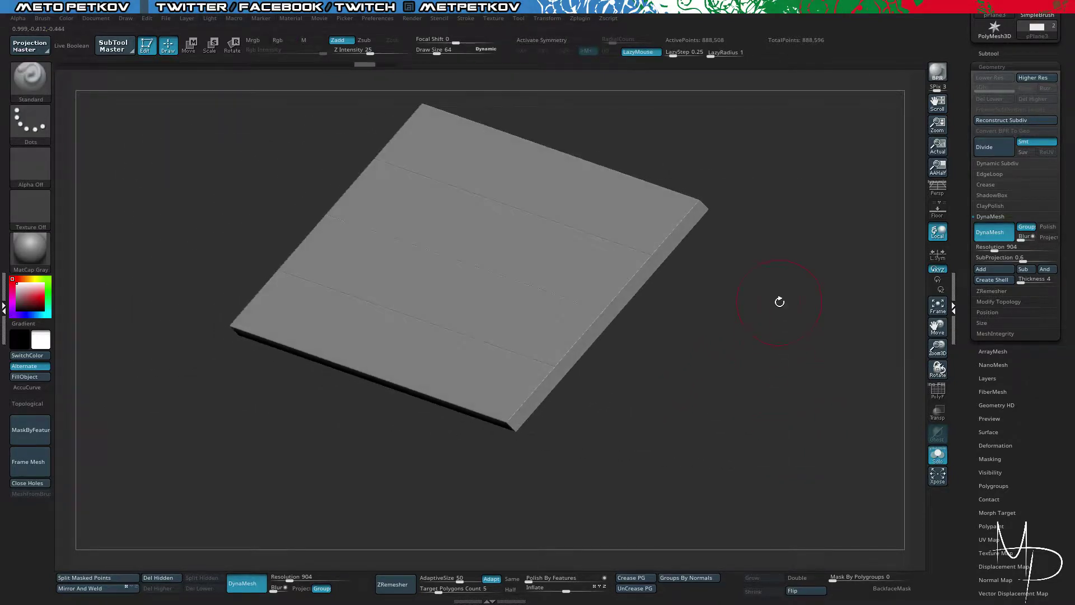
# Step: Select the TrimDynamic brush and set its draw size to 28
pyautogui.press('b')
pyautogui.press('t')
pyautogui.press('d')
pyautogui.press('space')
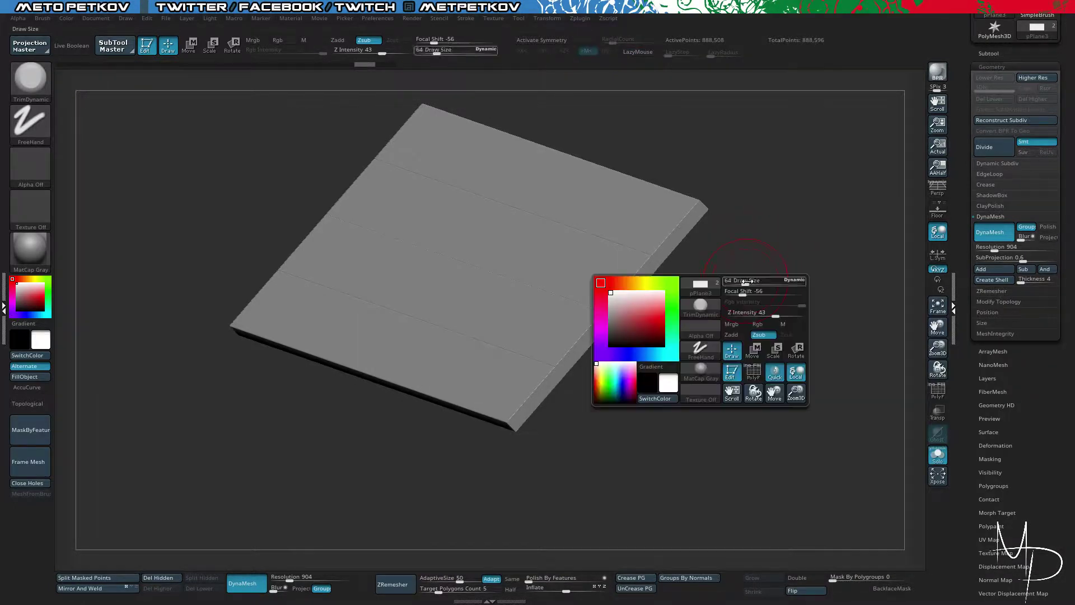
pyautogui.click(741, 282)
pyautogui.moveTo(739, 281)
pyautogui.keyDown('alt'); pyautogui.mouseDown()
pyautogui.moveTo(756, 283)
pyautogui.moveTo(631, 353)
pyautogui.moveTo(402, 287)
pyautogui.moveTo(576, 337)
pyautogui.mouseUp(); pyautogui.keyUp('alt')
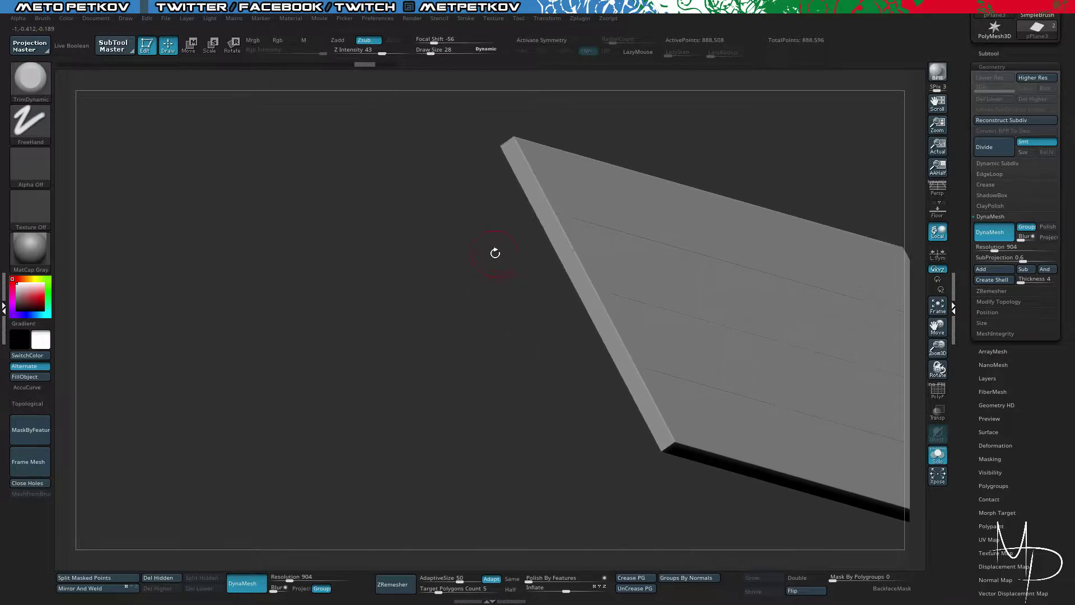
# Step: Reduce the brush's draw size to 14 and trim the upper end edge of the second plank
pyautogui.moveTo(496, 253); pyautogui.dragTo(468, 283)
pyautogui.keyDown('alt'); pyautogui.moveTo(311, 351); pyautogui.dragTo(432, 271); pyautogui.keyUp('alt')
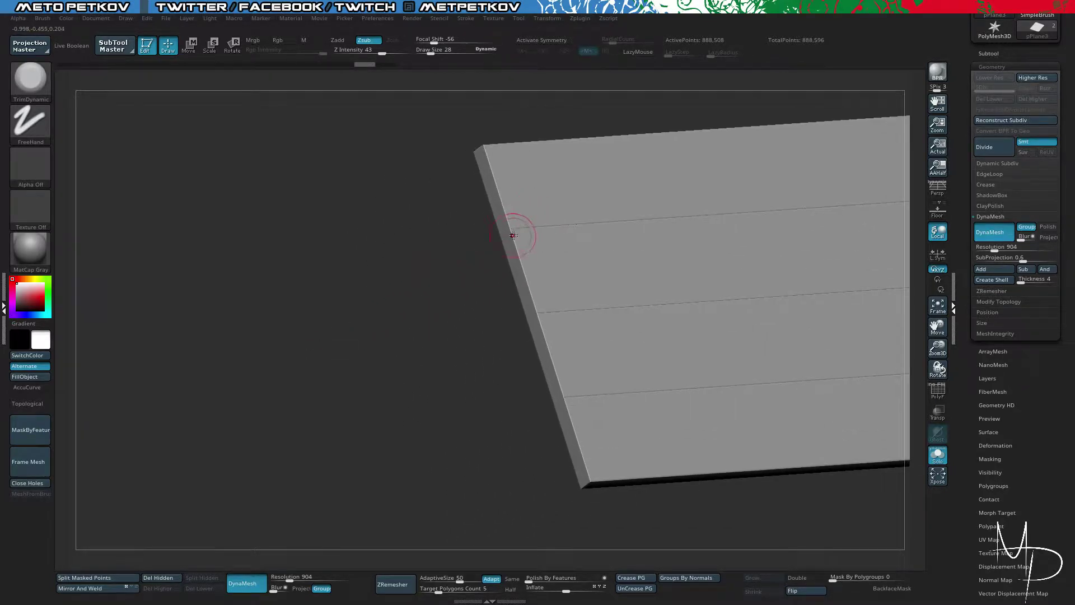
pyautogui.press('space')
pyautogui.moveTo(509, 234); pyautogui.dragTo(510, 234)
pyautogui.moveTo(524, 277); pyautogui.dragTo(531, 305)
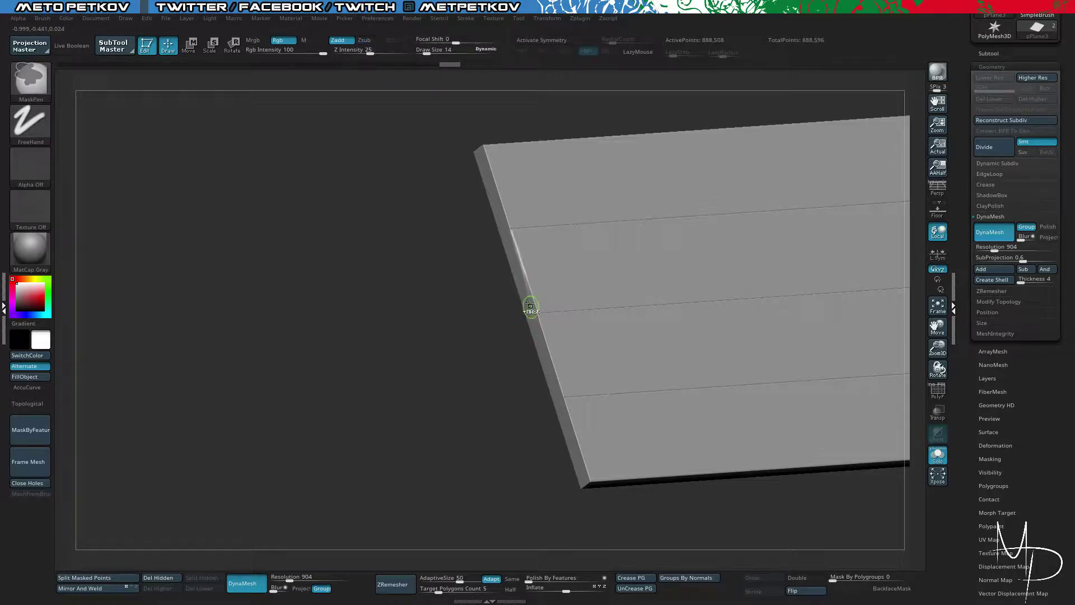
# Step: Try a TrimDynamic stroke on the planks' end face at the seam and undo it
pyautogui.moveTo(520, 250)
pyautogui.mouseDown()
pyautogui.moveTo(536, 314)
pyautogui.moveTo(512, 336)
pyautogui.moveTo(534, 316)
pyautogui.mouseUp()
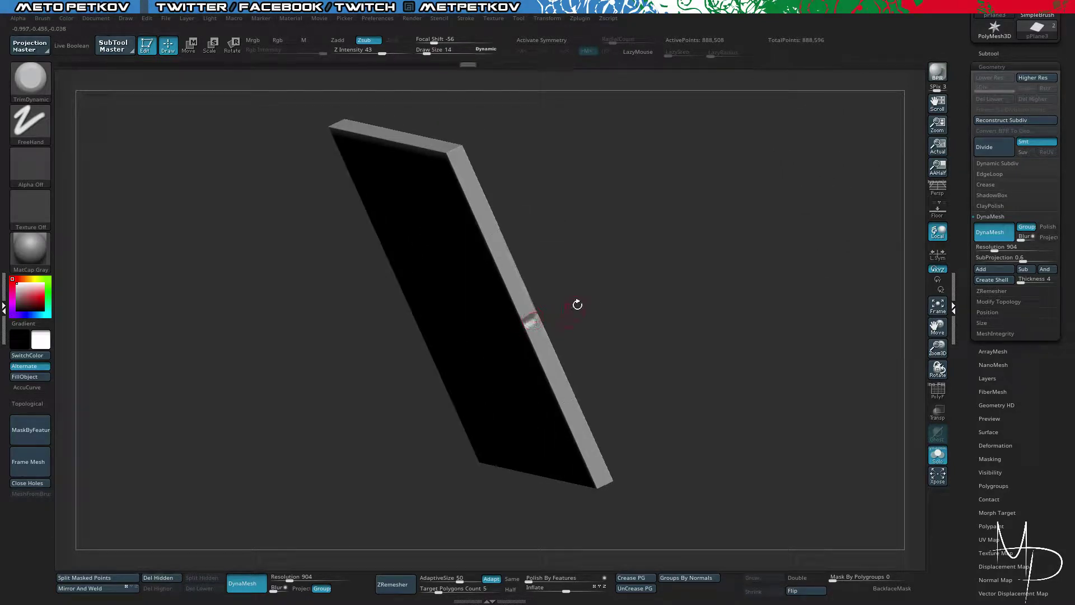
pyautogui.hotkey('ctrl', 'z')
pyautogui.moveTo(616, 312)
pyautogui.keyDown('alt'); pyautogui.mouseDown()
pyautogui.moveTo(673, 359)
pyautogui.moveTo(397, 362)
pyautogui.moveTo(393, 282)
pyautogui.mouseUp(); pyautogui.keyUp('alt')
# Step: Set Mask By Polygroups to 100 and trim the plank's end face next to the seam
pyautogui.moveTo(342, 339); pyautogui.dragTo(332, 353)
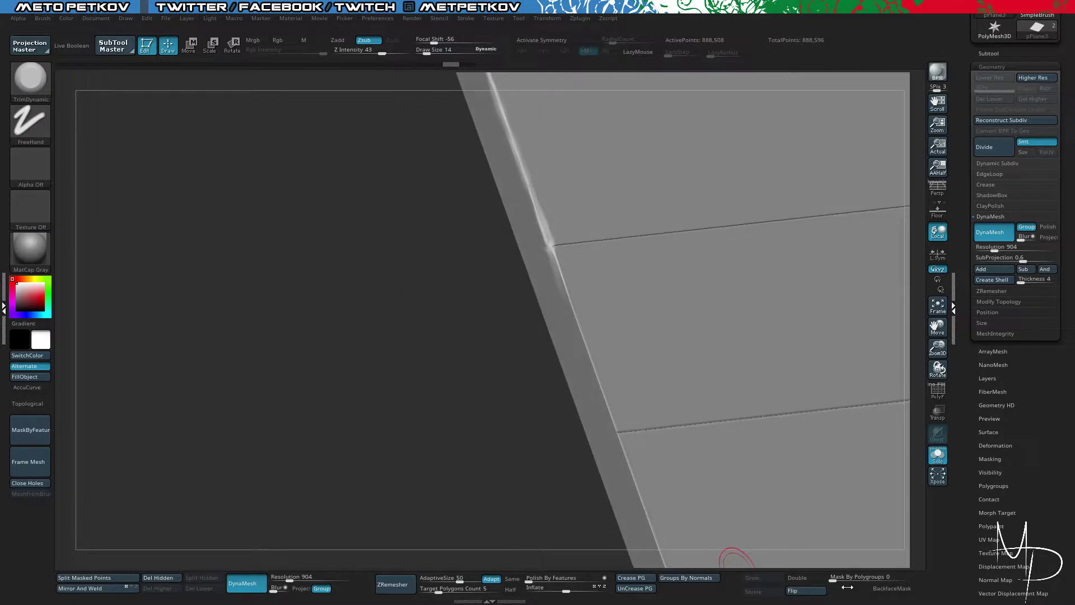
pyautogui.click(854, 578)
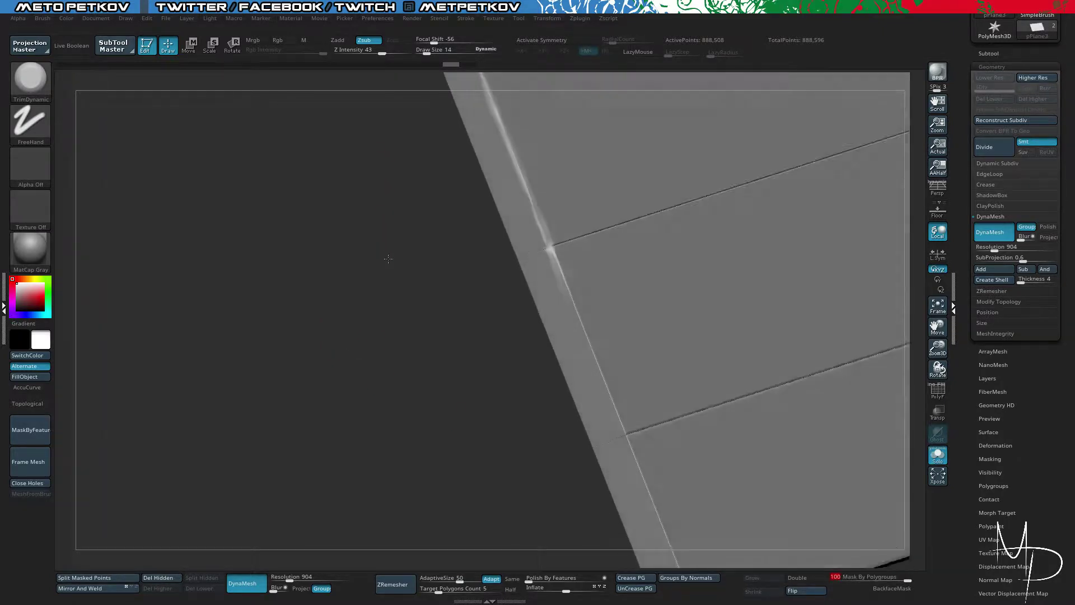
pyautogui.moveTo(385, 256); pyautogui.dragTo(552, 255)
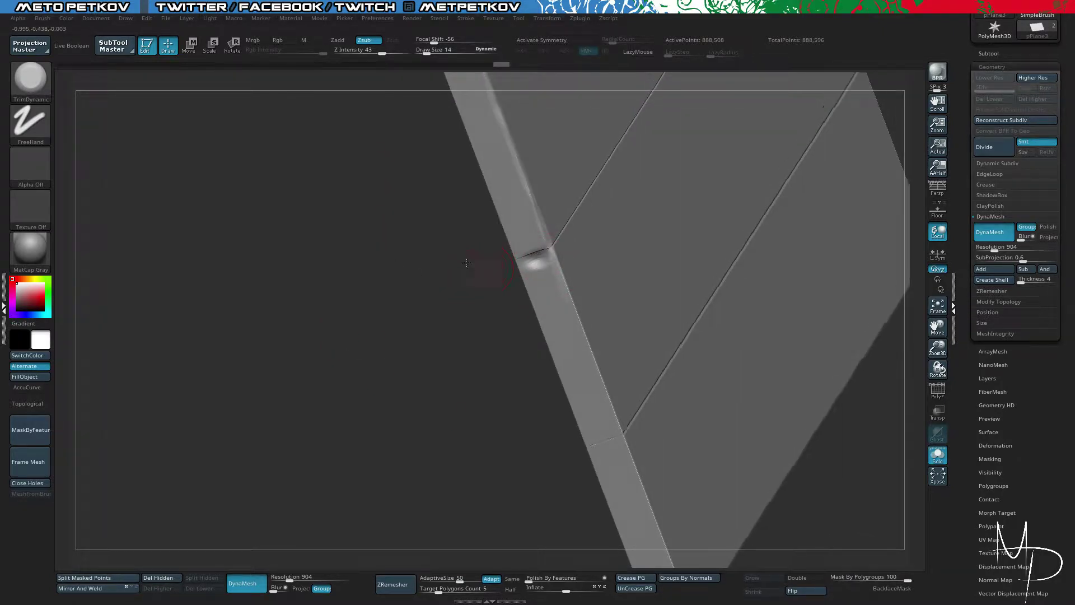
pyautogui.keyDown('ctrl'); pyautogui.keyDown('shift'); pyautogui.click(541, 249); pyautogui.keyUp('shift'); pyautogui.keyUp('ctrl')
pyautogui.moveTo(540, 249); pyautogui.dragTo(536, 251)
pyautogui.moveTo(442, 261)
pyautogui.mouseDown()
pyautogui.moveTo(398, 253)
pyautogui.moveTo(405, 271)
pyautogui.moveTo(428, 263)
pyautogui.moveTo(439, 242)
pyautogui.mouseUp()
pyautogui.press('ctrl')
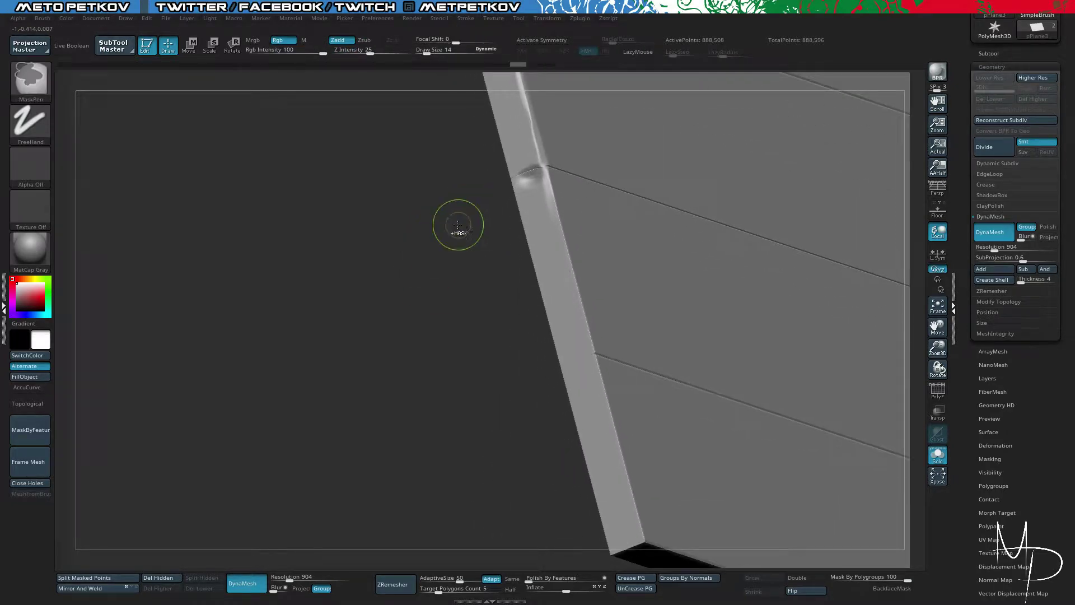
# Step: Undo the last stroke on the end face and isolate the trimmed plank by expanding a partial selection to the whole piece
pyautogui.hotkey('ctrl', 'z')
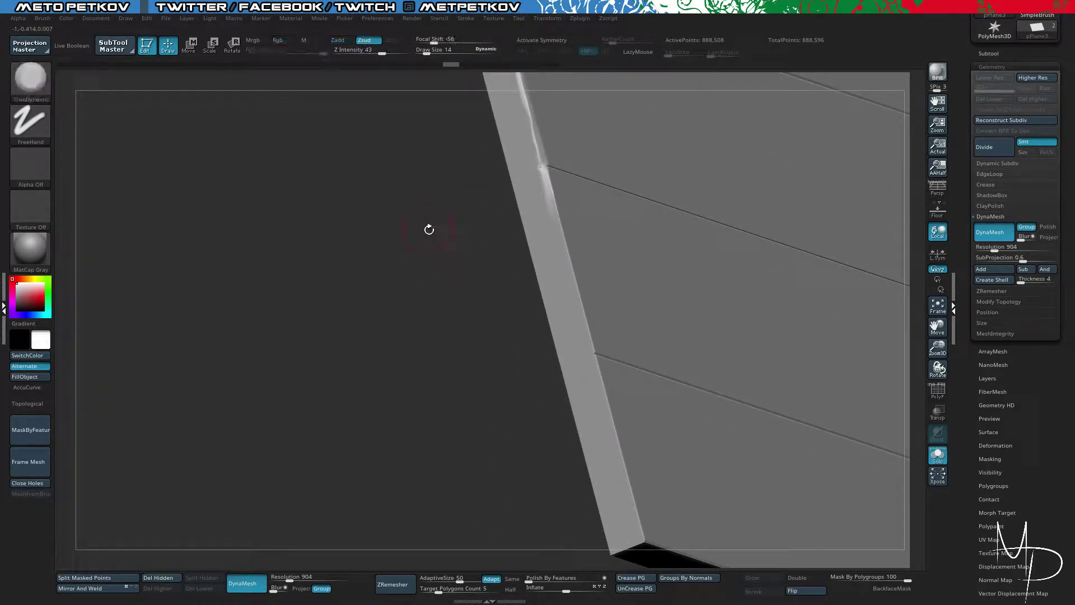
pyautogui.moveTo(339, 214); pyautogui.dragTo(318, 232)
pyautogui.keyDown('ctrl'); pyautogui.keyDown('shift'); pyautogui.moveTo(475, 200); pyautogui.dragTo(572, 229); pyautogui.keyUp('shift'); pyautogui.keyUp('ctrl')
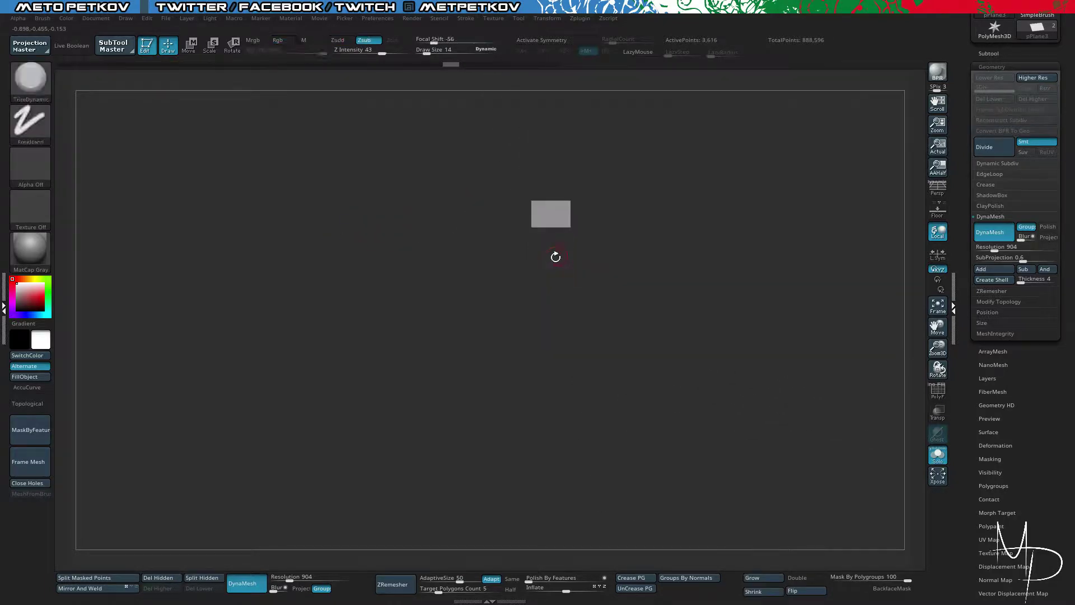
pyautogui.hotkey('ctrl', 'shift', 'a')
pyautogui.moveTo(360, 221); pyautogui.dragTo(456, 292)
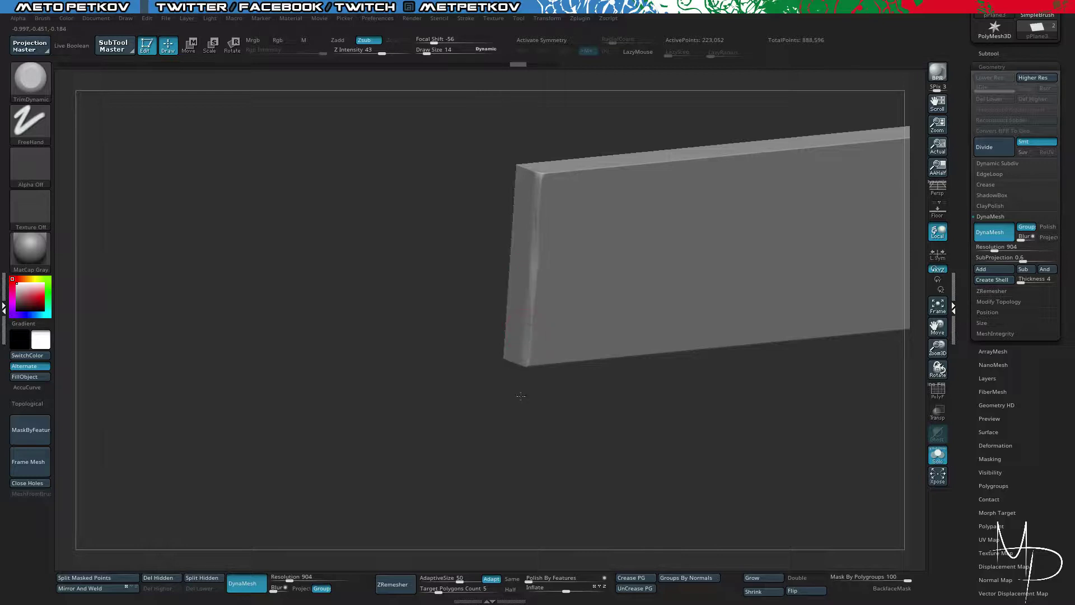
# Step: Trim the isolated plank's end edges and corners with the TrimDynamic brush
pyautogui.moveTo(520, 396); pyautogui.dragTo(552, 370)
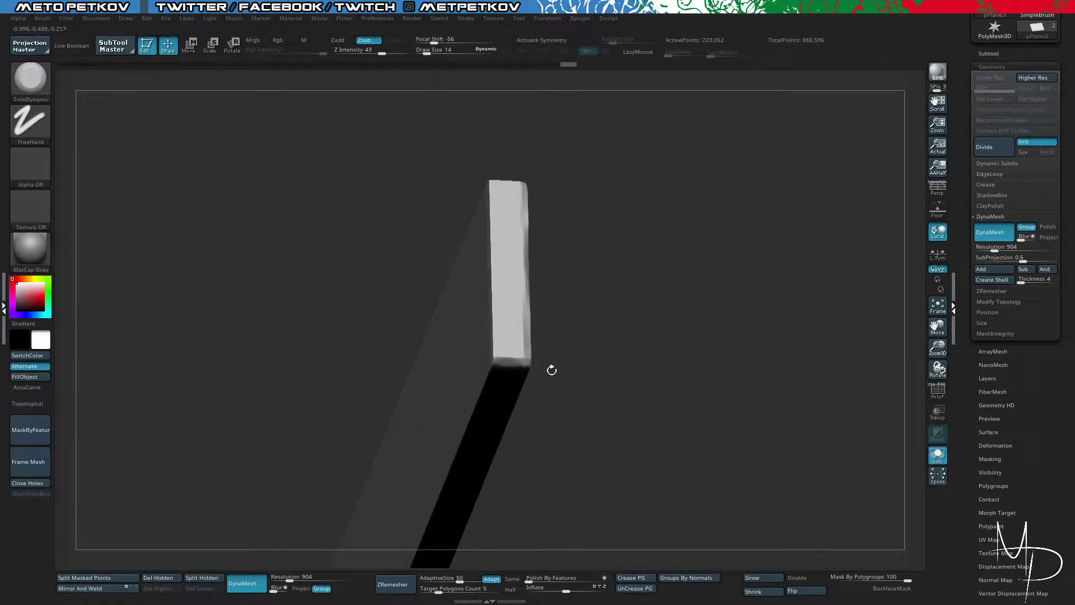
pyautogui.keyDown('ctrl'); pyautogui.keyDown('shift'); pyautogui.click(705, 417); pyautogui.keyUp('shift'); pyautogui.keyUp('ctrl')
pyautogui.moveTo(705, 418); pyautogui.dragTo(666, 412)
pyautogui.keyDown('ctrl'); pyautogui.keyDown('shift'); pyautogui.click(604, 263); pyautogui.keyUp('shift'); pyautogui.keyUp('ctrl')
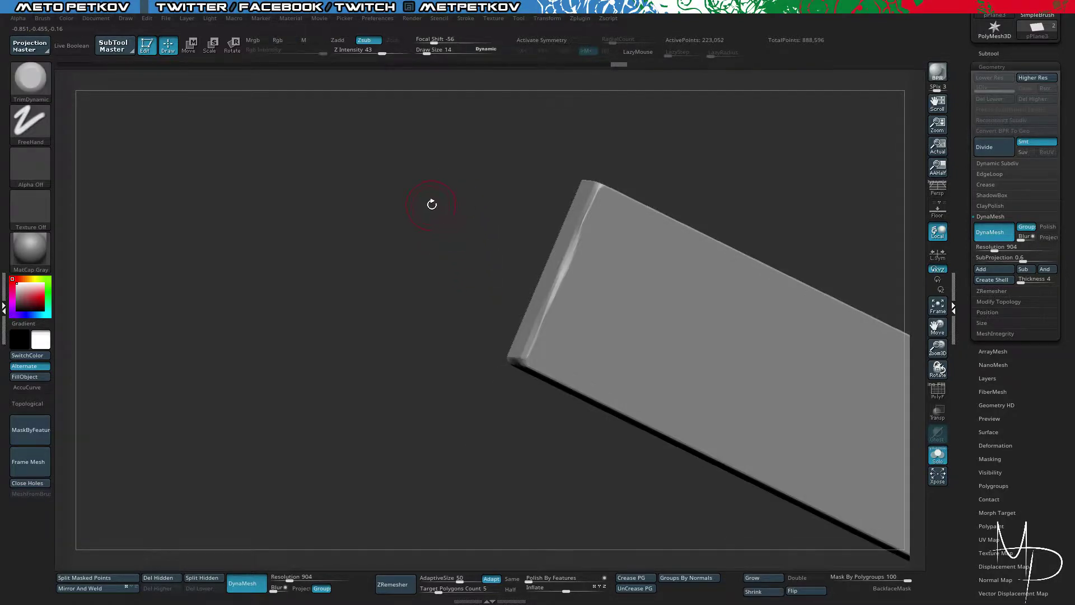
pyautogui.moveTo(431, 203); pyautogui.dragTo(425, 300)
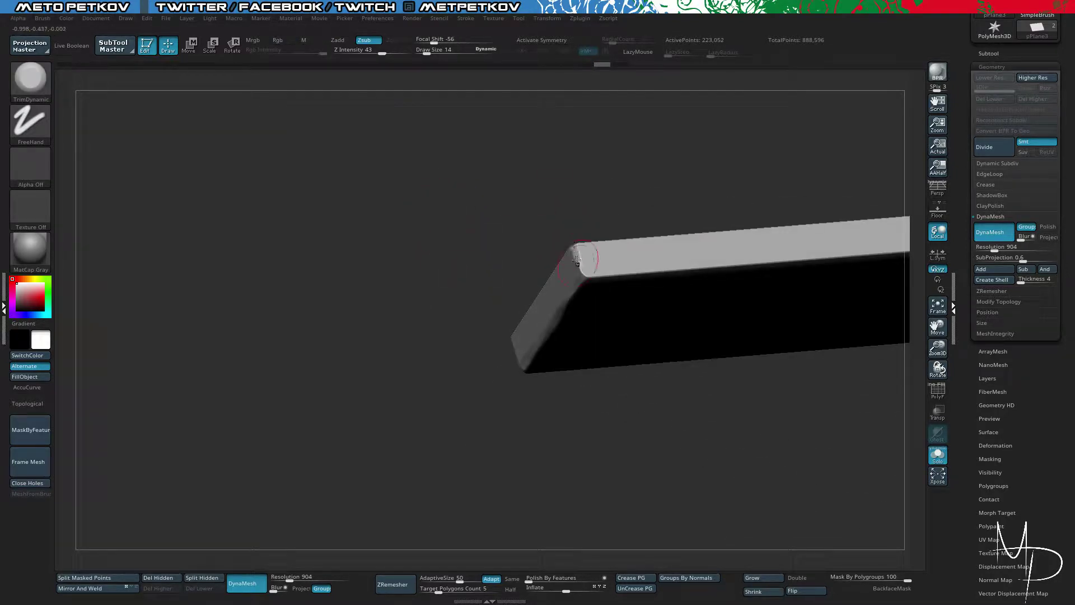
pyautogui.moveTo(580, 255)
pyautogui.mouseDown()
pyautogui.moveTo(512, 316)
pyautogui.moveTo(395, 312)
pyautogui.moveTo(529, 287)
pyautogui.mouseUp()
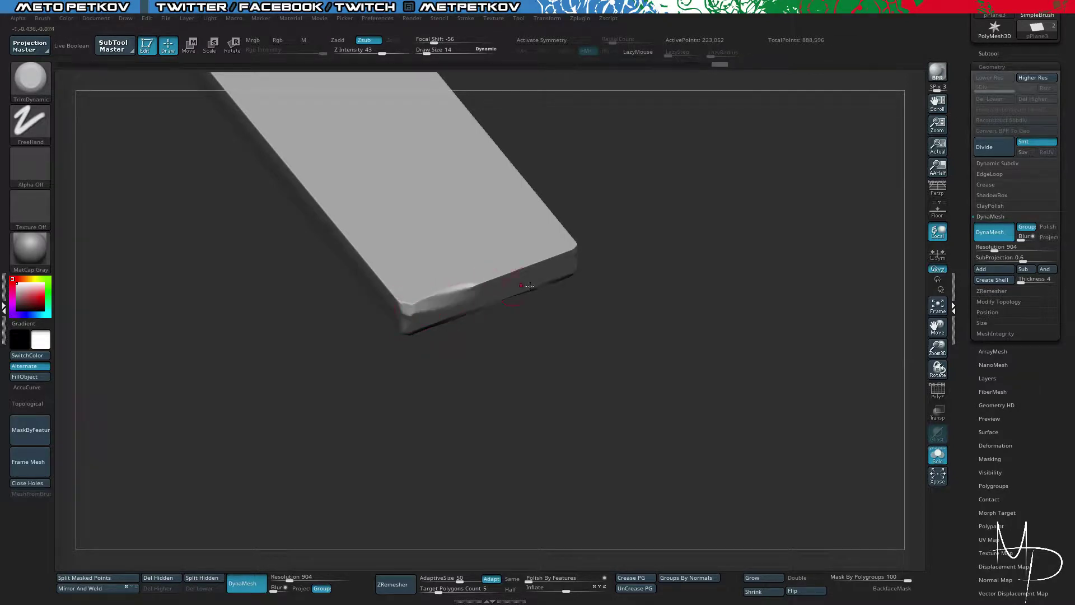
pyautogui.moveTo(579, 342)
pyautogui.mouseDown()
pyautogui.moveTo(527, 368)
pyautogui.moveTo(631, 339)
pyautogui.moveTo(534, 336)
pyautogui.moveTo(390, 244)
pyautogui.moveTo(367, 314)
pyautogui.moveTo(403, 310)
pyautogui.moveTo(344, 262)
pyautogui.moveTo(324, 305)
pyautogui.moveTo(371, 362)
pyautogui.moveTo(321, 308)
pyautogui.moveTo(348, 317)
pyautogui.moveTo(303, 328)
pyautogui.moveTo(346, 375)
pyautogui.moveTo(311, 348)
pyautogui.moveTo(311, 306)
pyautogui.mouseUp()
# Step: Set the draw size to 6 and trim the plank's end corner and the start of its adjoining long edge
pyautogui.hotkey('shift', 'f')
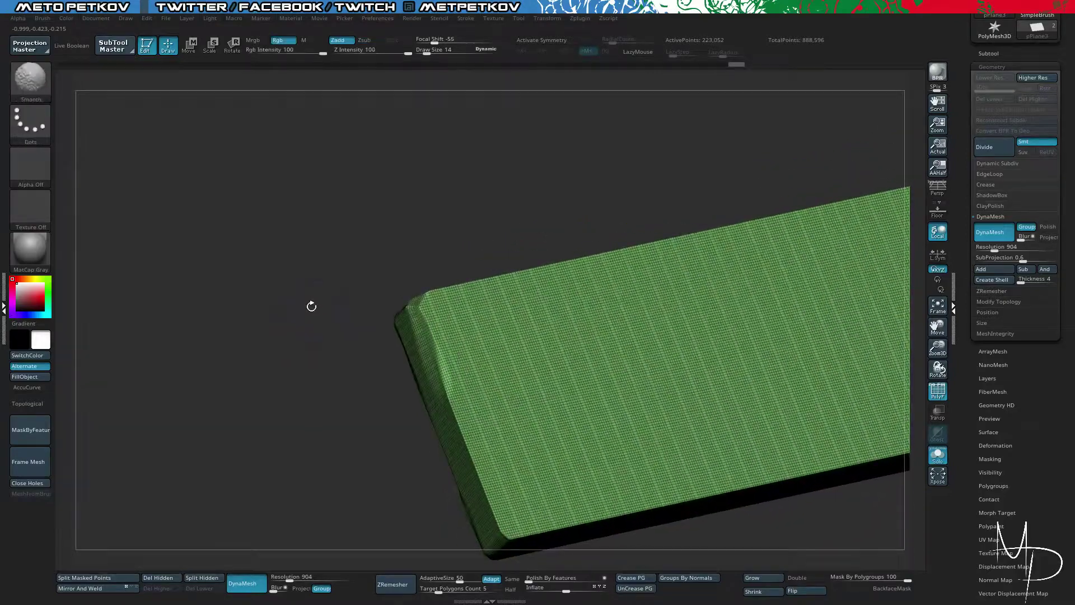
pyautogui.hotkey('shift', 'f')
pyautogui.press('space')
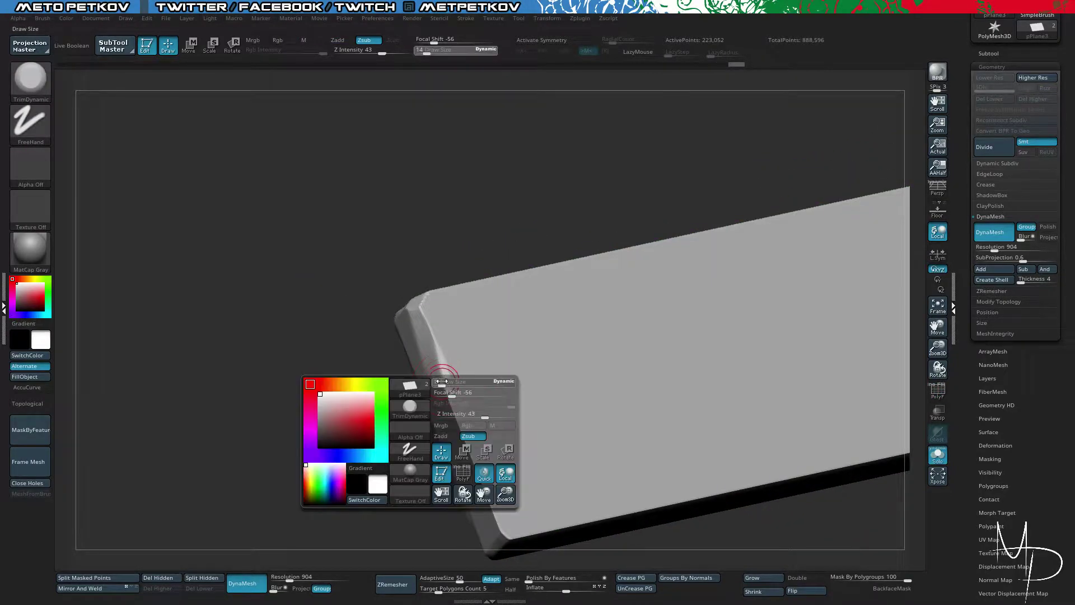
pyautogui.press('space')
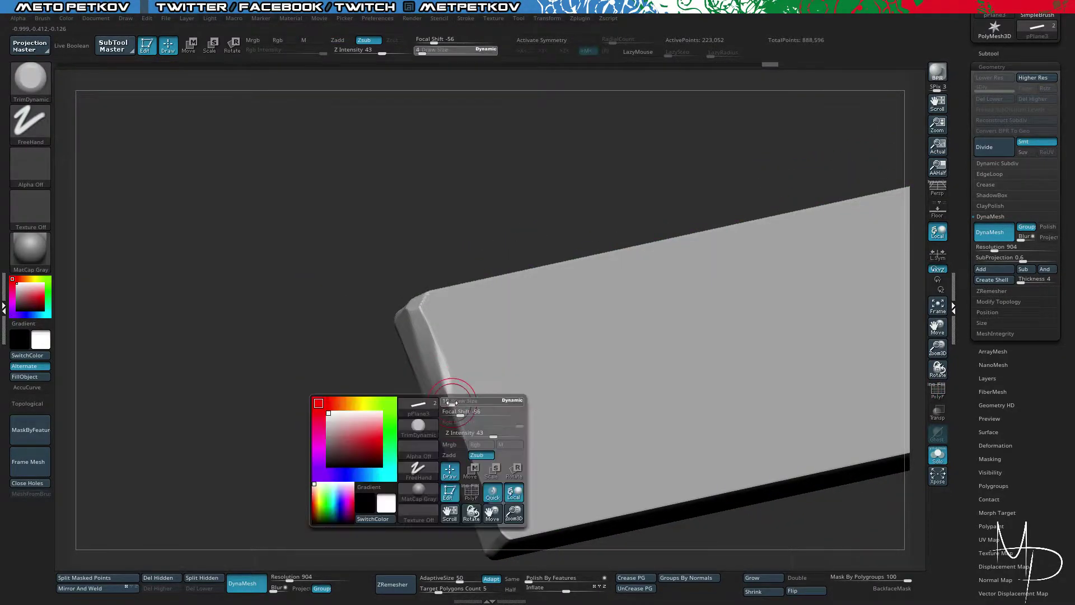
pyautogui.moveTo(449, 402); pyautogui.dragTo(479, 466)
pyautogui.moveTo(475, 456); pyautogui.dragTo(506, 533)
pyautogui.moveTo(393, 399)
pyautogui.keyDown('alt'); pyautogui.mouseDown()
pyautogui.moveTo(392, 377)
pyautogui.moveTo(520, 427)
pyautogui.moveTo(468, 314)
pyautogui.moveTo(263, 296)
pyautogui.moveTo(267, 227)
pyautogui.moveTo(307, 304)
pyautogui.moveTo(379, 227)
pyautogui.moveTo(408, 237)
pyautogui.mouseUp(); pyautogui.keyUp('alt')
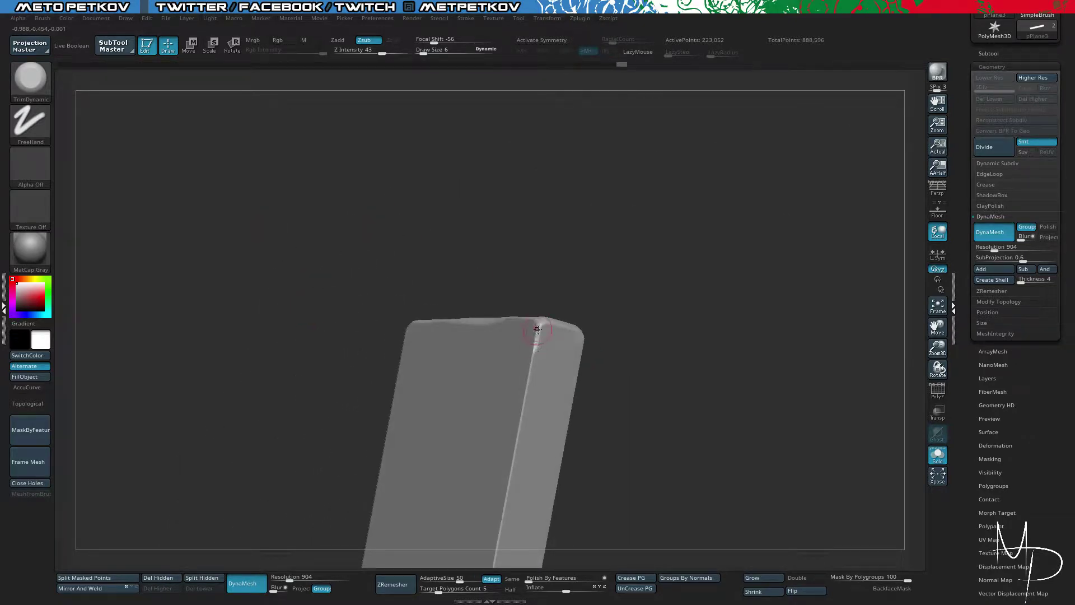
pyautogui.moveTo(637, 459); pyautogui.dragTo(614, 317)
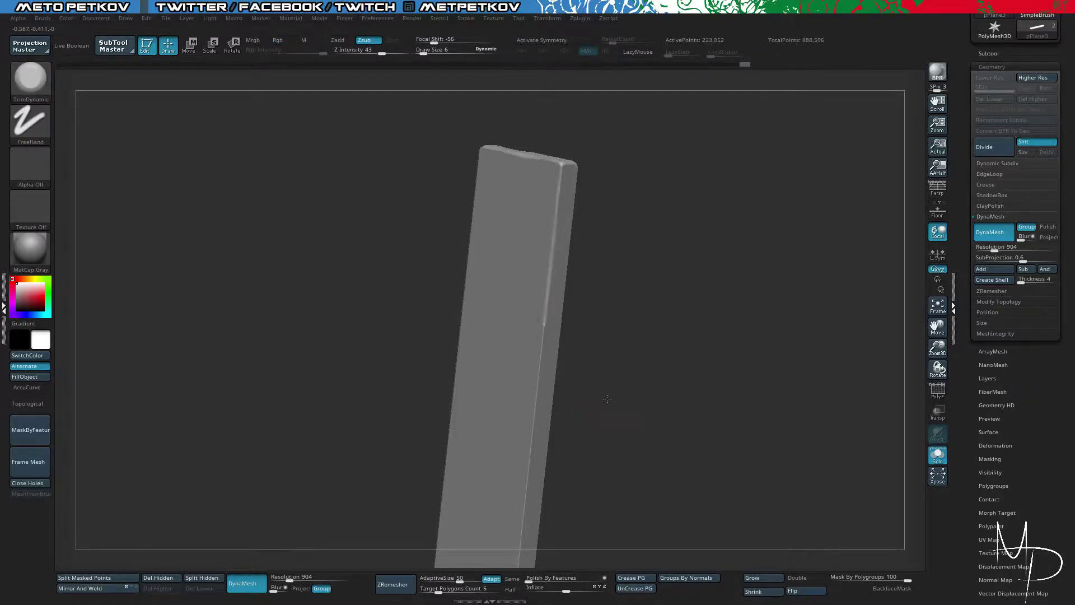
# Step: Unhide all the planks and check the trimmed edges against the neighbouring planks
pyautogui.moveTo(606, 396); pyautogui.dragTo(631, 392)
pyautogui.moveTo(643, 249)
pyautogui.mouseDown()
pyautogui.moveTo(607, 262)
pyautogui.moveTo(630, 288)
pyautogui.moveTo(645, 229)
pyautogui.mouseUp()
pyautogui.keyDown('ctrl'); pyautogui.keyDown('shift'); pyautogui.click(675, 195); pyautogui.keyUp('shift'); pyautogui.keyUp('ctrl')
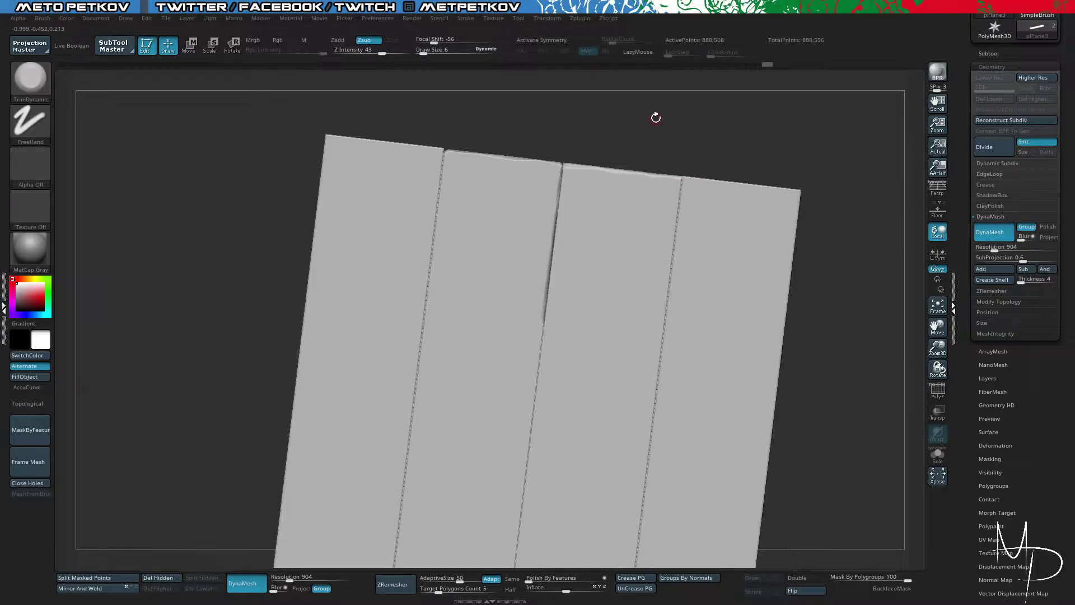
pyautogui.moveTo(655, 116)
pyautogui.mouseDown()
pyautogui.moveTo(628, 107)
pyautogui.moveTo(571, 124)
pyautogui.mouseUp()
pyautogui.click(633, 114)
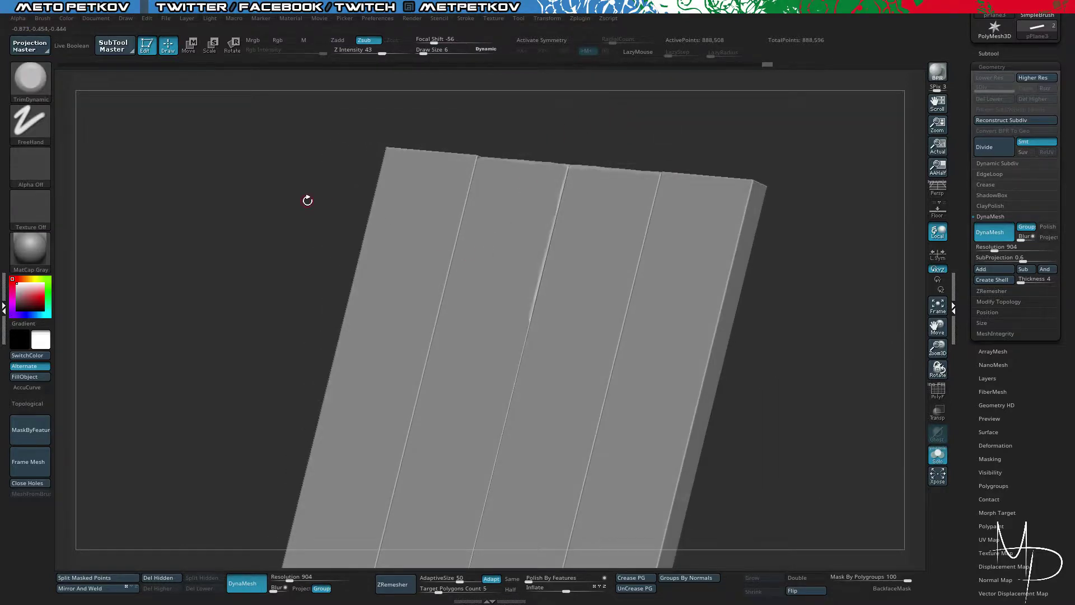
# Step: Isolate the partly trimmed plank again from the other tabletop planks
pyautogui.press('ctrl')
pyautogui.keyDown('ctrl'); pyautogui.keyDown('shift'); pyautogui.click(538, 147); pyautogui.keyUp('shift'); pyautogui.keyUp('ctrl')
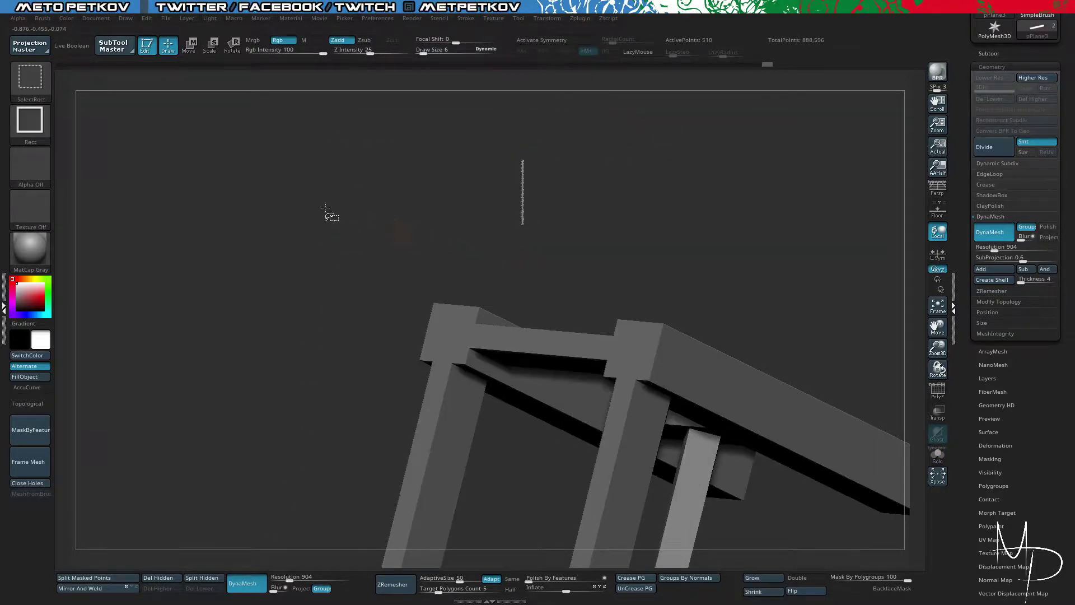
pyautogui.moveTo(329, 216)
pyautogui.mouseDown()
pyautogui.moveTo(324, 175)
pyautogui.moveTo(339, 142)
pyautogui.mouseUp()
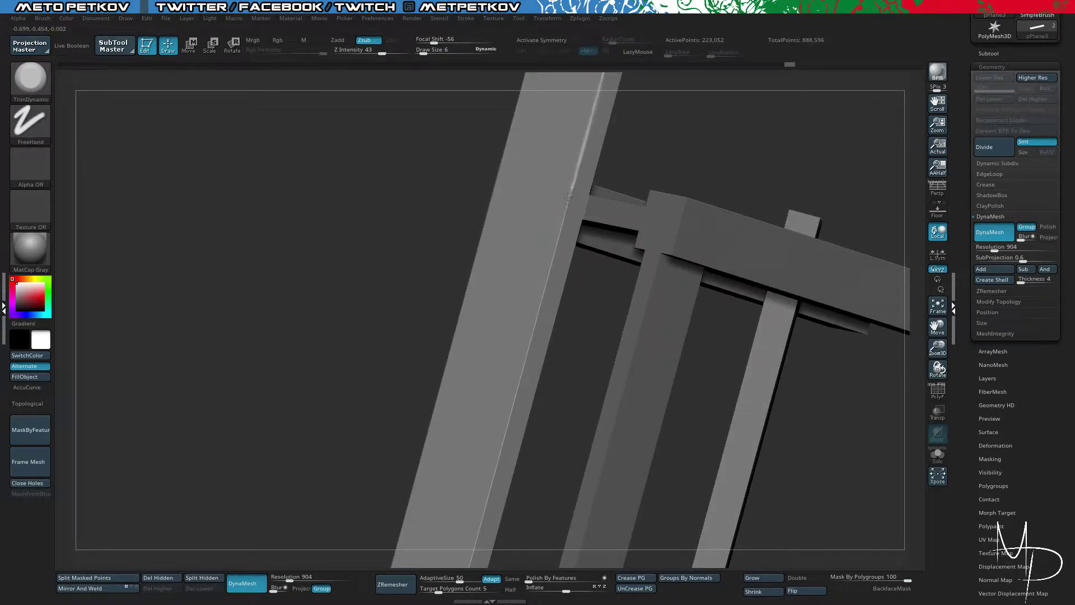
# Step: Enable Local Symmetry and mirror the brush across the plank's width with Z-axis symmetry only
pyautogui.moveTo(352, 181); pyautogui.dragTo(352, 223)
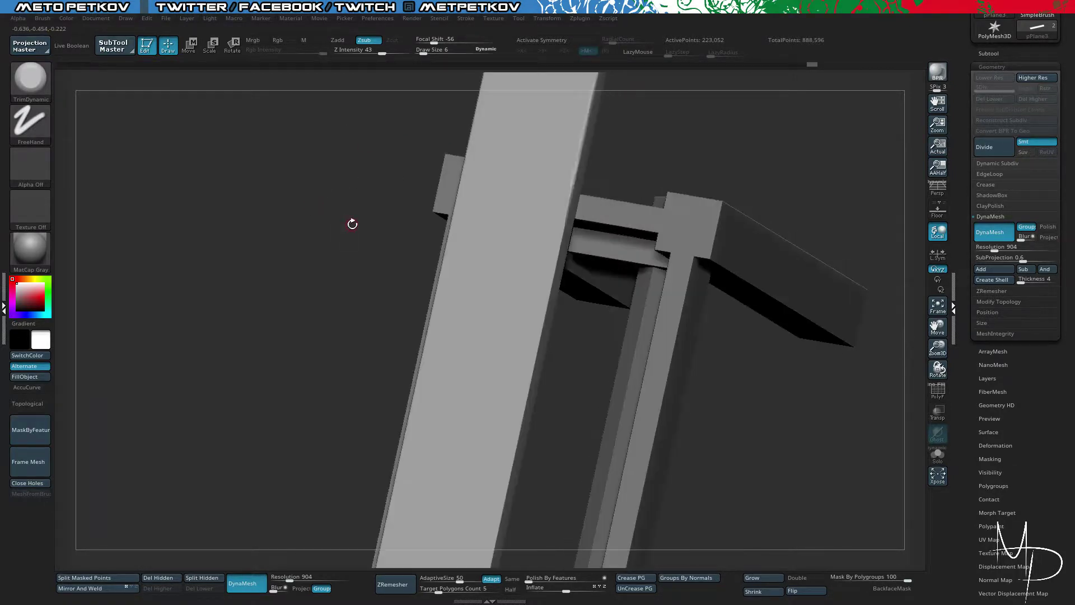
pyautogui.moveTo(222, 272); pyautogui.dragTo(232, 262)
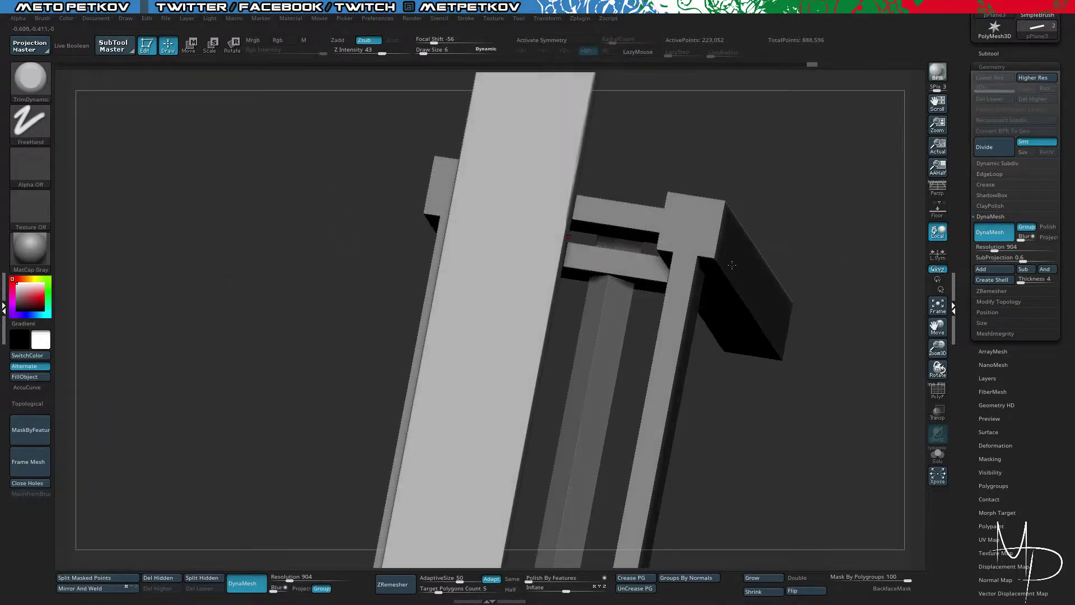
pyautogui.click(938, 254)
pyautogui.keyDown('shift'); pyautogui.moveTo(287, 165); pyautogui.dragTo(252, 172); pyautogui.keyUp('shift')
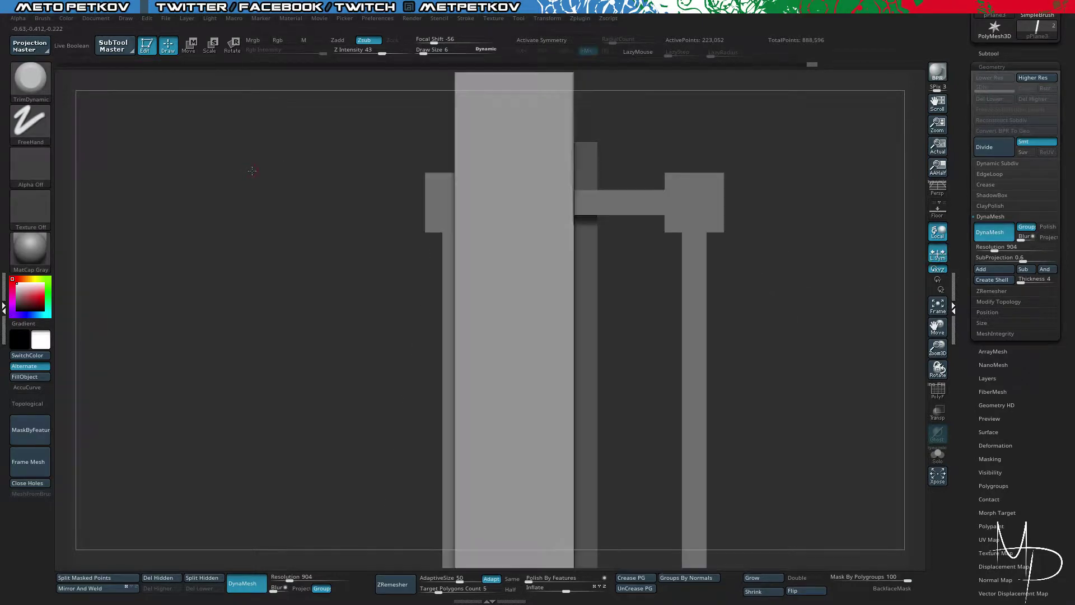
pyautogui.press('x')
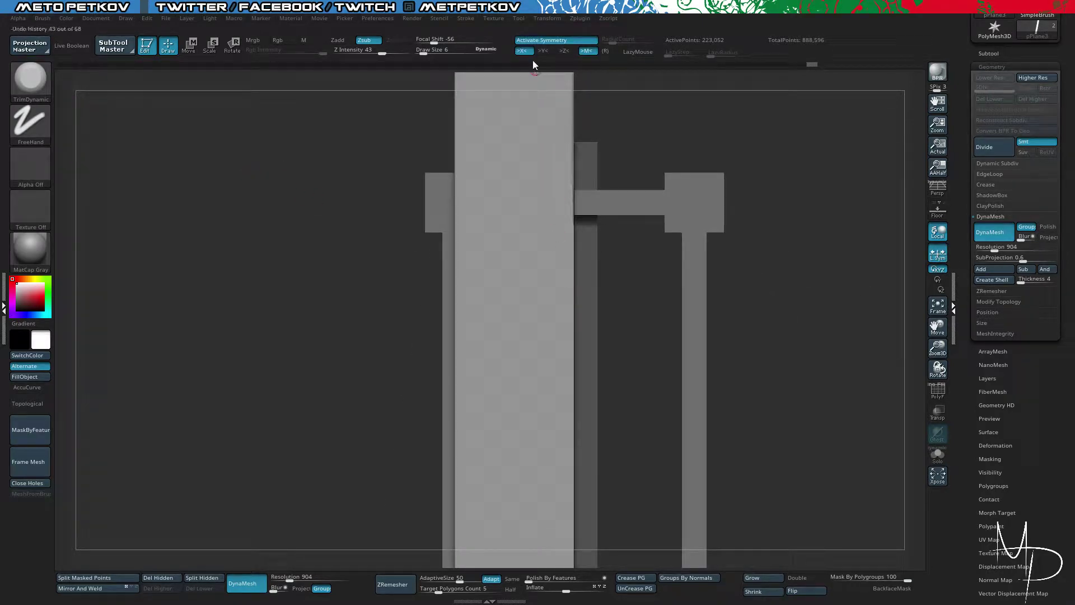
pyautogui.click(565, 51)
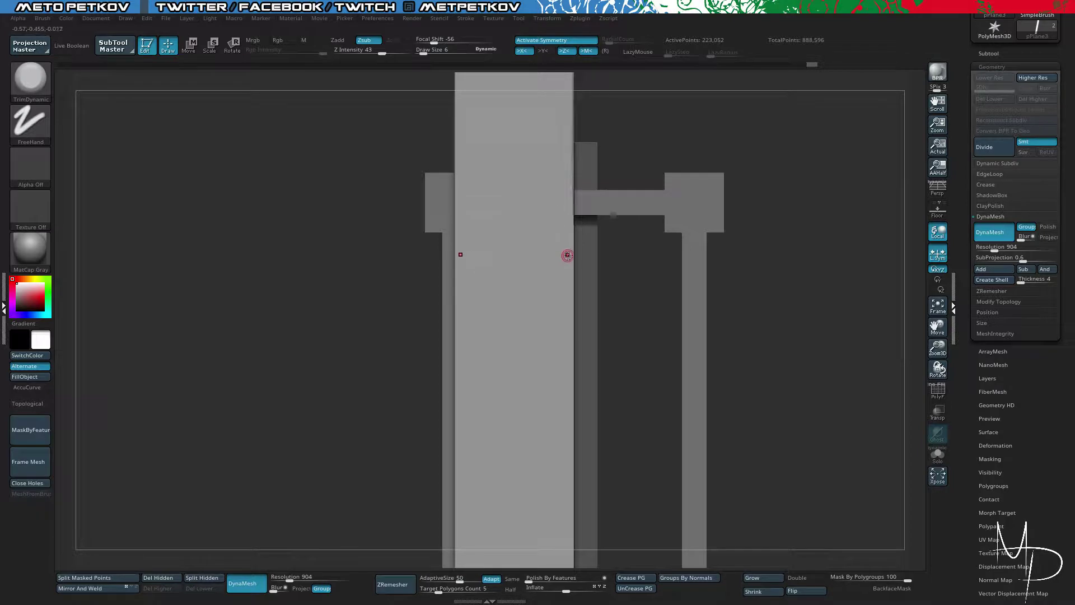
pyautogui.moveTo(625, 311); pyautogui.dragTo(566, 108)
pyautogui.click(521, 51)
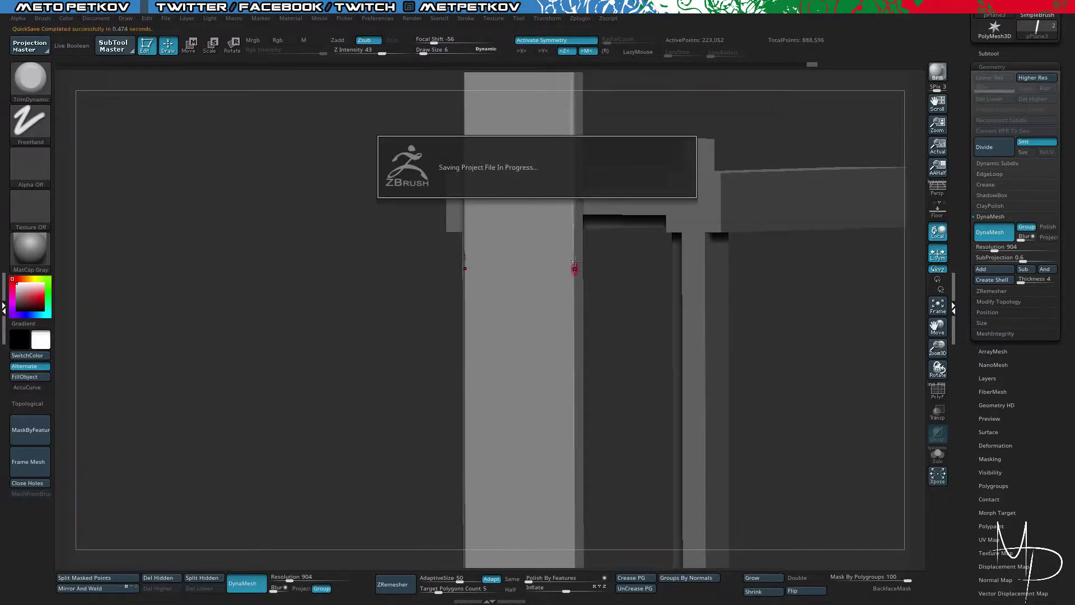
# Step: Set the draw size to 9 and trim the first stretch of both long upper edges symmetrically
pyautogui.press('space')
pyautogui.moveTo(575, 266); pyautogui.dragTo(576, 266)
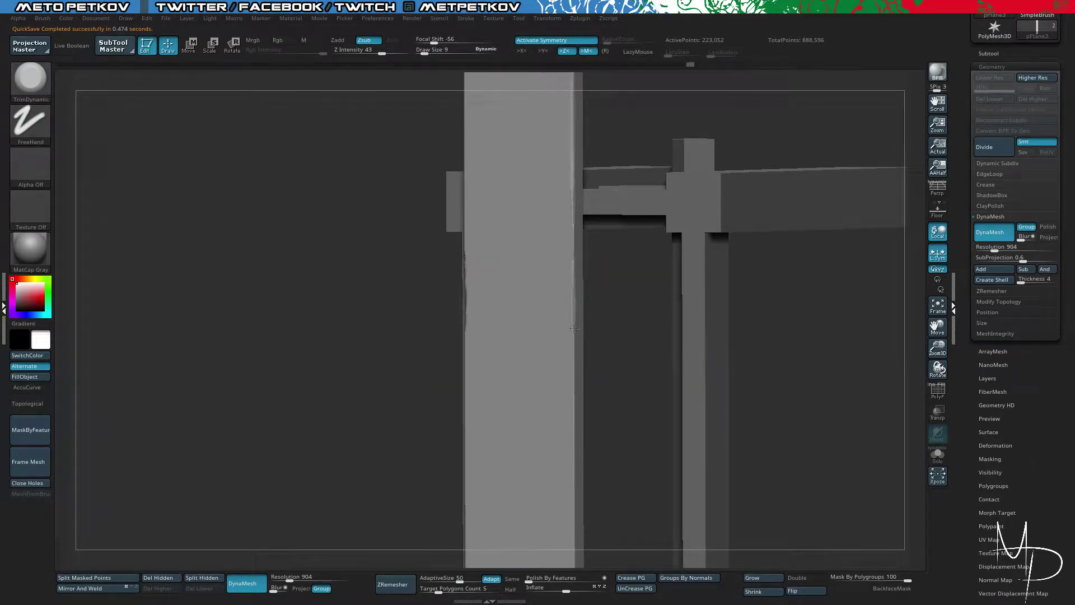
pyautogui.moveTo(610, 396); pyautogui.dragTo(639, 207)
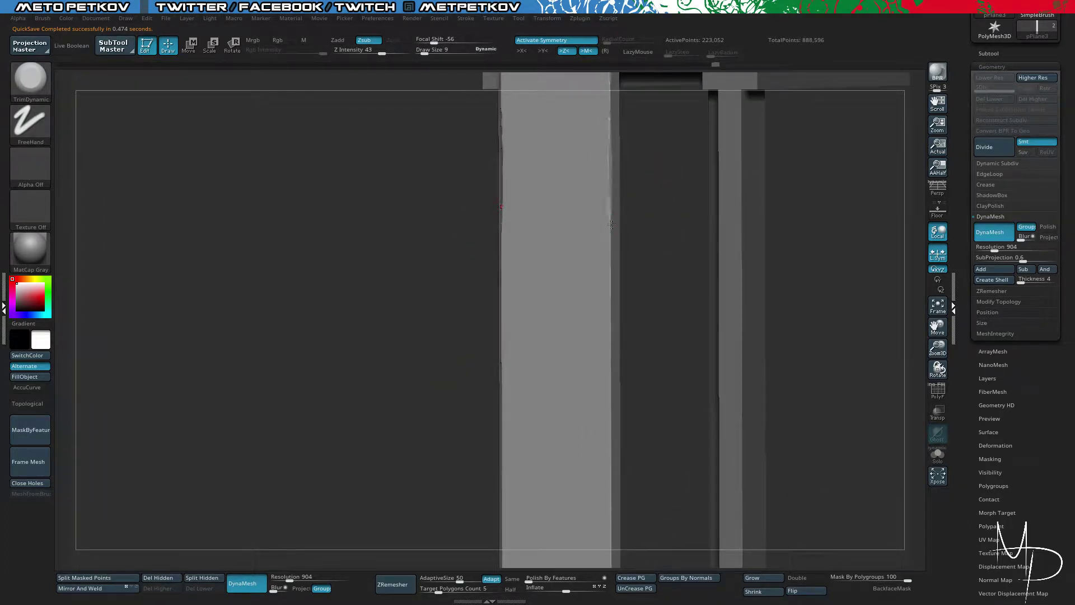
pyautogui.moveTo(408, 284)
pyautogui.mouseDown()
pyautogui.moveTo(441, 293)
pyautogui.moveTo(420, 283)
pyautogui.moveTo(574, 84)
pyautogui.moveTo(365, 207)
pyautogui.moveTo(475, 215)
pyautogui.mouseUp()
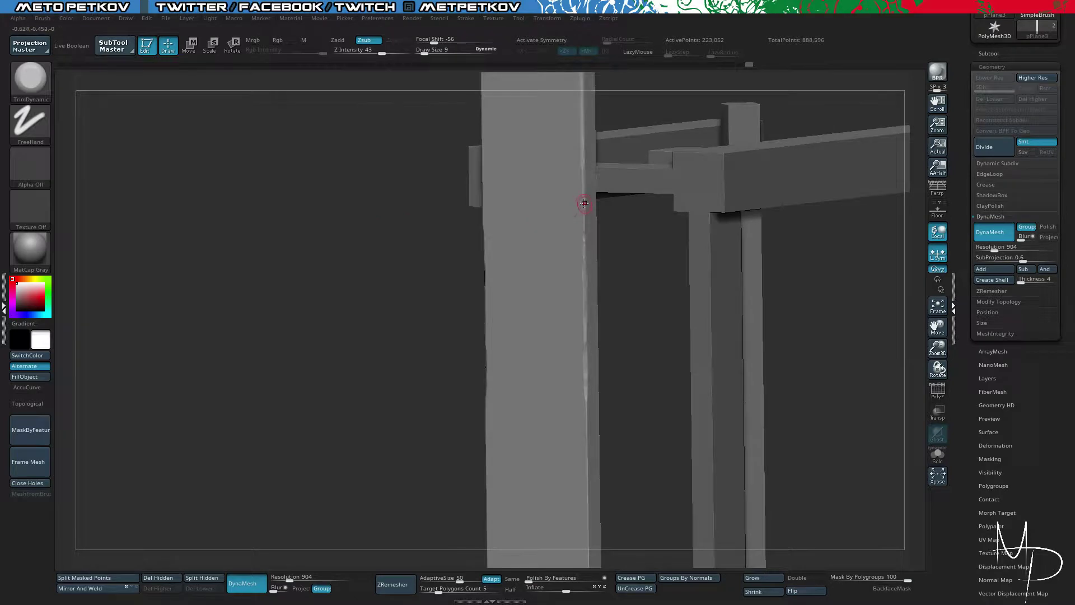
pyautogui.moveTo(367, 359); pyautogui.dragTo(396, 123)
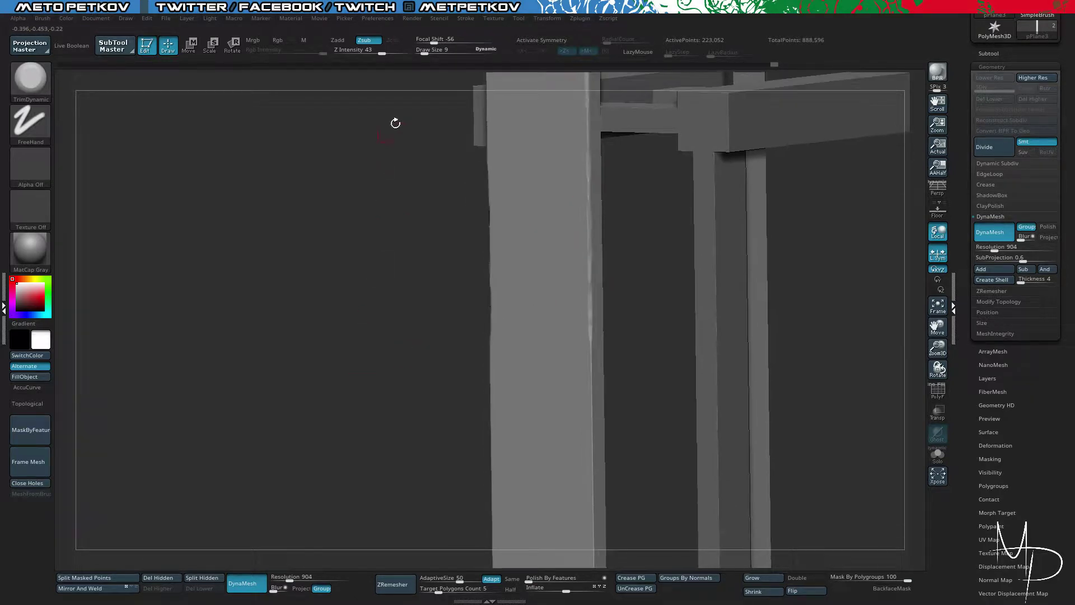
# Step: Continue trimming the mirrored long edges along the plank's middle to its far end
pyautogui.moveTo(373, 396); pyautogui.dragTo(672, 139)
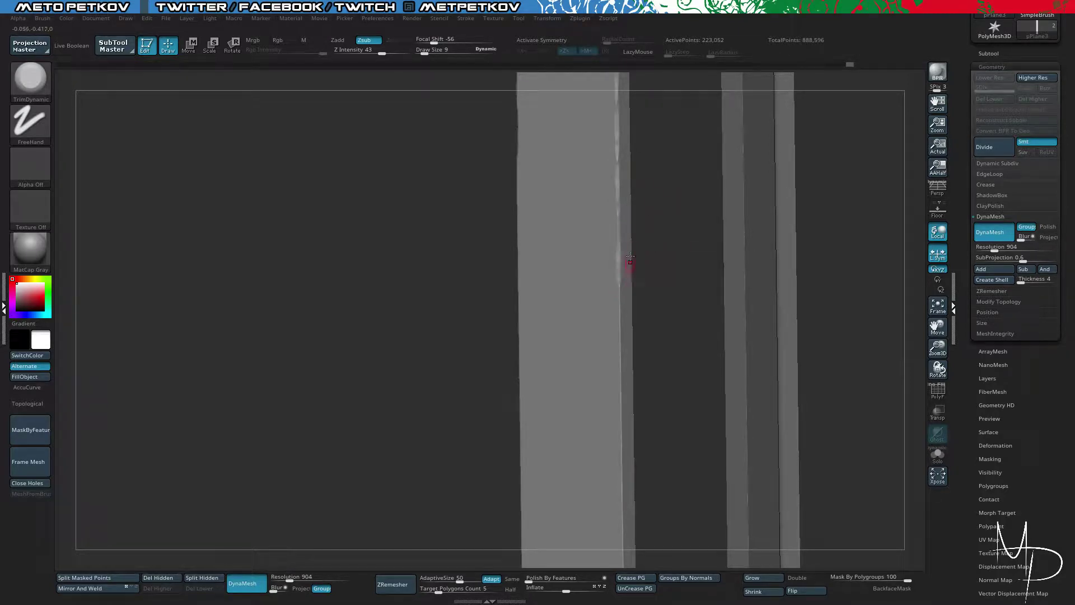
pyautogui.moveTo(619, 309); pyautogui.dragTo(621, 399)
pyautogui.keyDown('alt'); pyautogui.moveTo(672, 364); pyautogui.dragTo(702, 158); pyautogui.keyUp('alt')
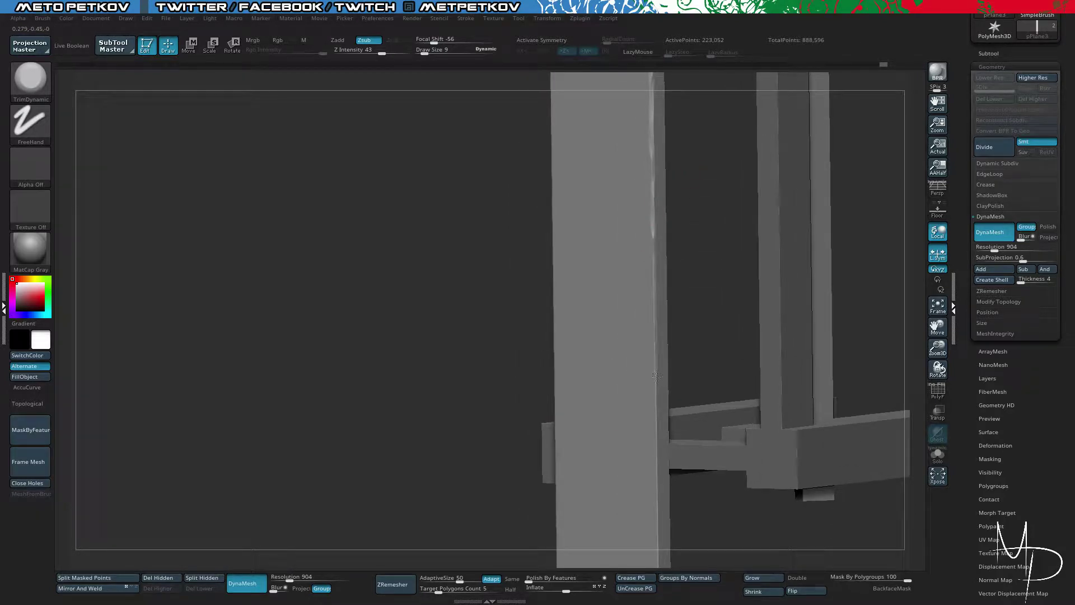
pyautogui.keyDown('alt'); pyautogui.moveTo(658, 451); pyautogui.dragTo(662, 253); pyautogui.keyUp('alt')
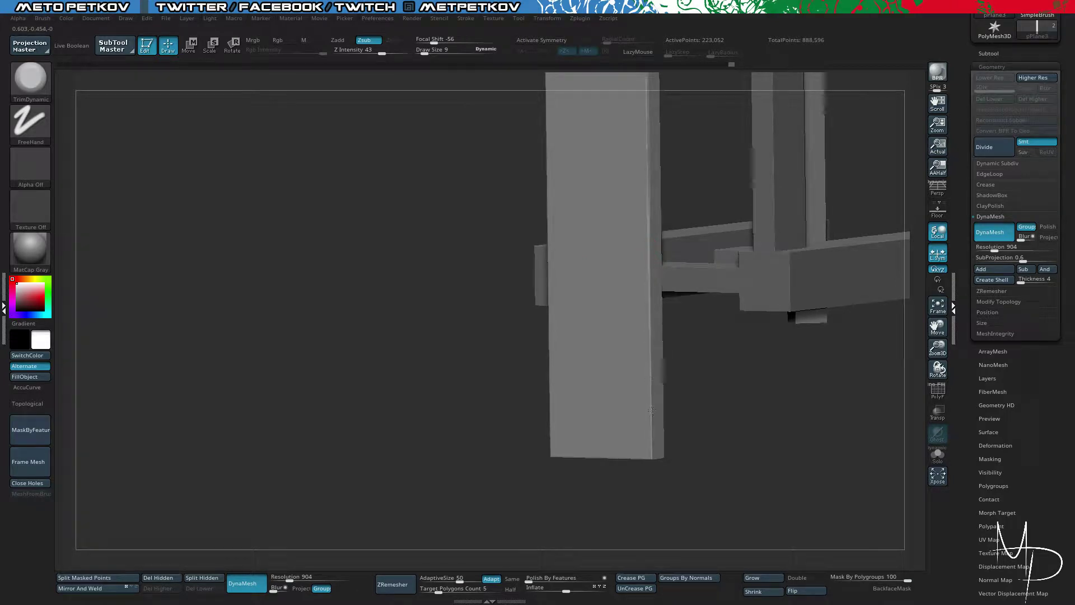
pyautogui.moveTo(653, 456); pyautogui.dragTo(685, 359)
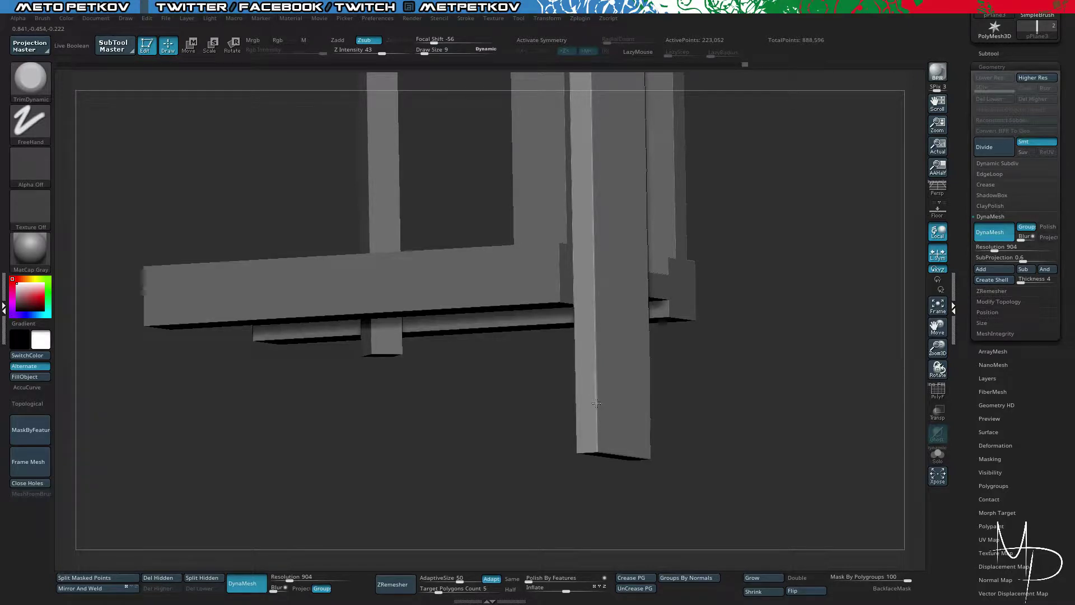
# Step: Trim the edges and corners around the end face at the plank's far end
pyautogui.moveTo(533, 496); pyautogui.dragTo(561, 292)
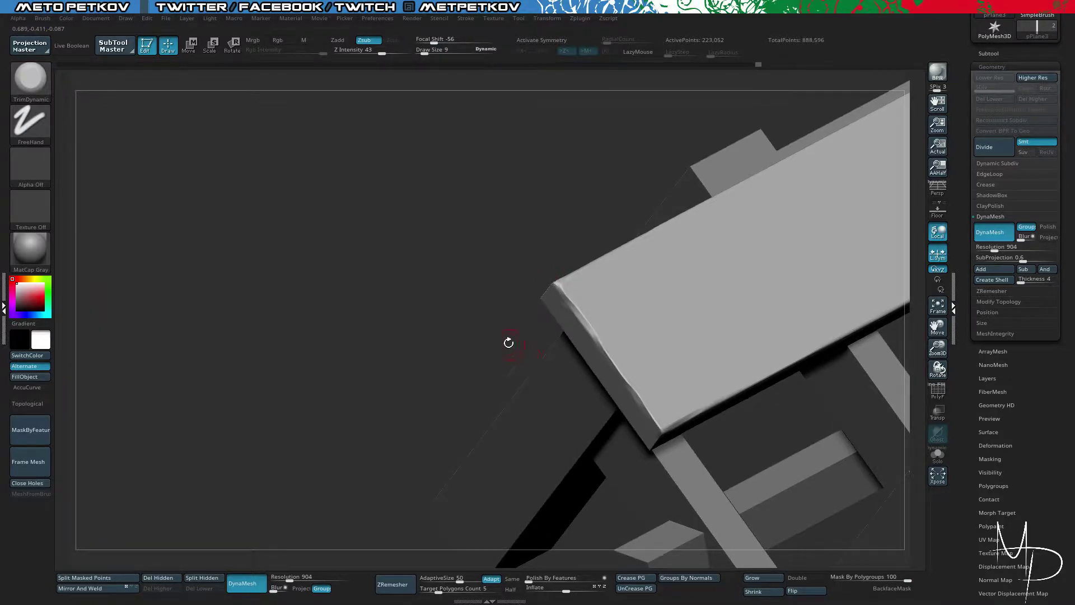
pyautogui.moveTo(508, 342); pyautogui.dragTo(557, 278)
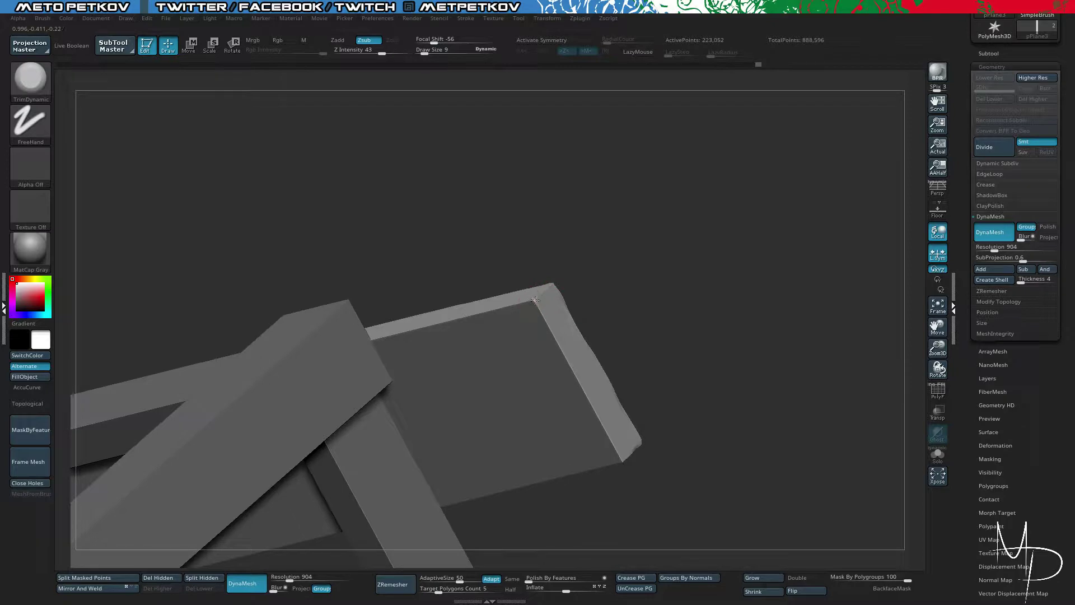
pyautogui.moveTo(538, 310); pyautogui.dragTo(617, 451)
pyautogui.moveTo(657, 489); pyautogui.dragTo(614, 371)
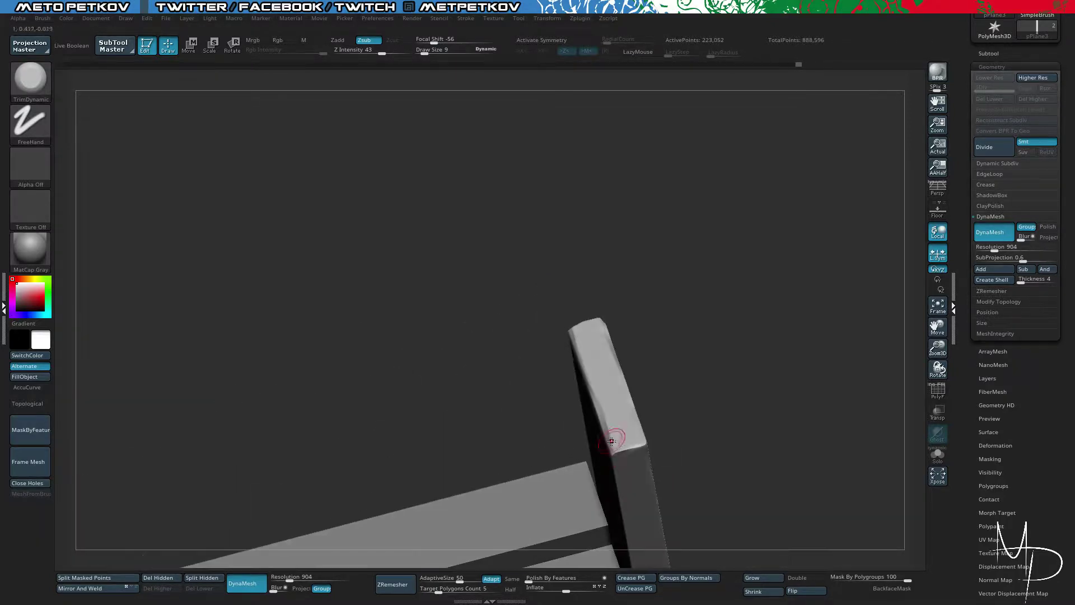
# Step: Trim the mirrored long edges of the plank's opposite face from its far end towards the middle
pyautogui.moveTo(511, 250)
pyautogui.mouseDown()
pyautogui.moveTo(426, 262)
pyautogui.moveTo(461, 269)
pyautogui.moveTo(525, 334)
pyautogui.moveTo(496, 283)
pyautogui.mouseUp()
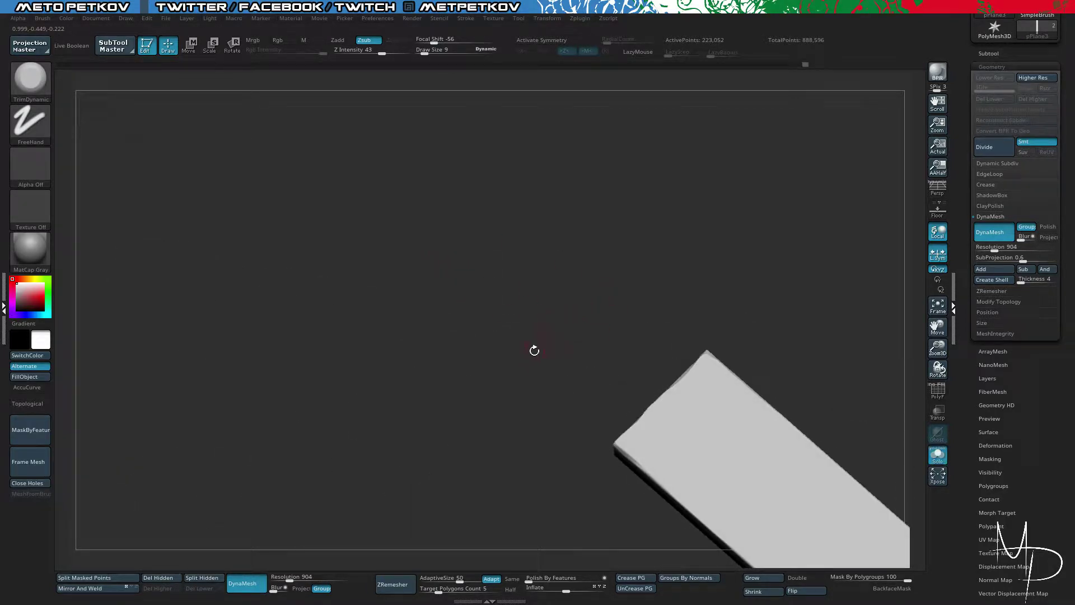
pyautogui.moveTo(532, 350); pyautogui.dragTo(494, 231)
pyautogui.moveTo(338, 390); pyautogui.dragTo(615, 233)
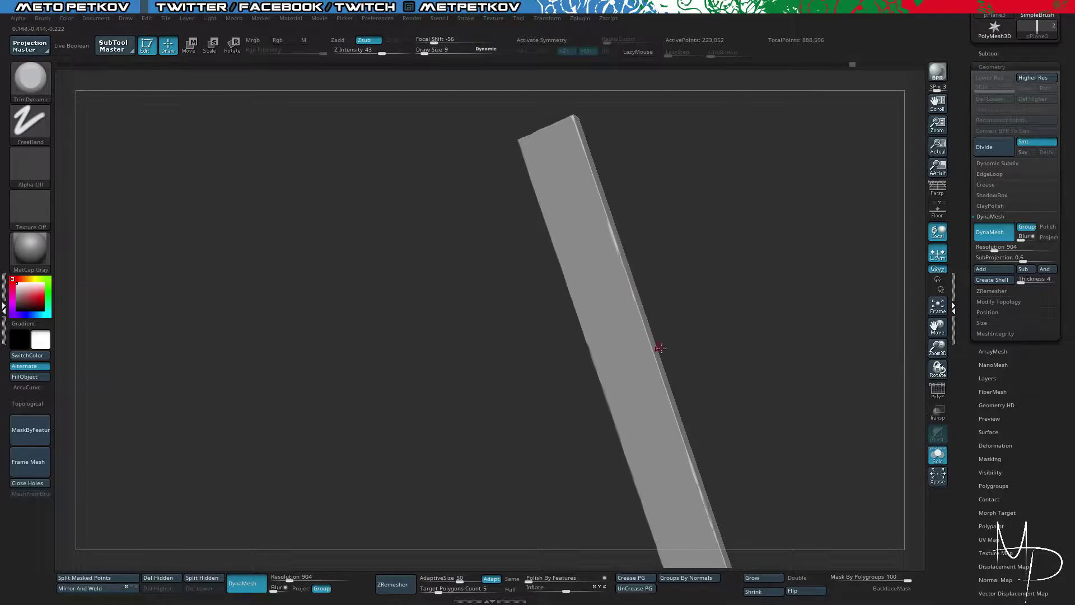
pyautogui.keyDown('alt'); pyautogui.moveTo(698, 354); pyautogui.dragTo(741, 417); pyautogui.keyUp('alt')
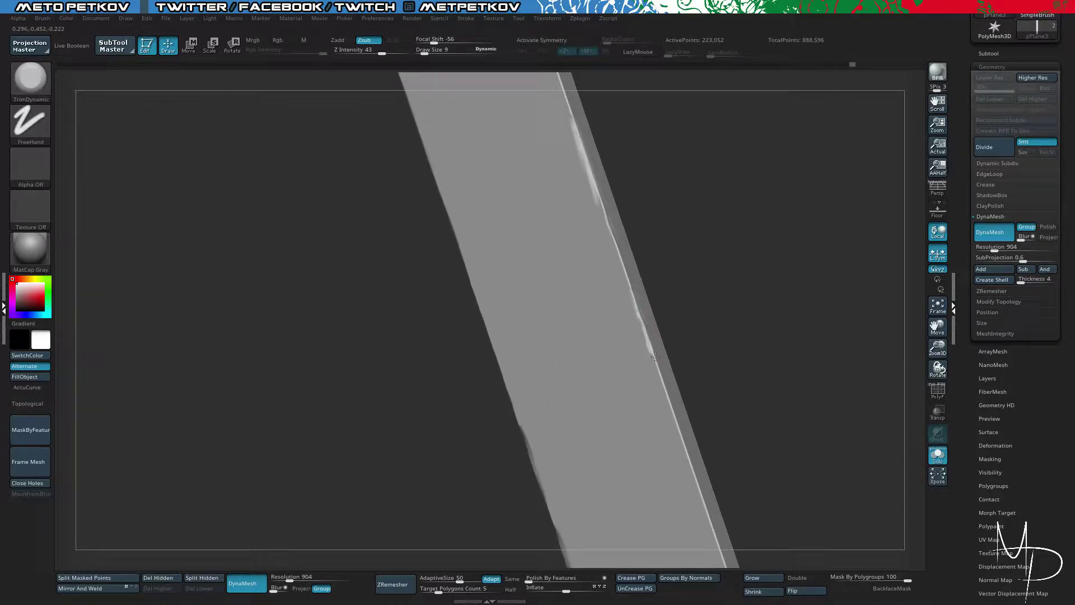
pyautogui.keyDown('alt'); pyautogui.moveTo(655, 357); pyautogui.dragTo(683, 286); pyautogui.keyUp('alt')
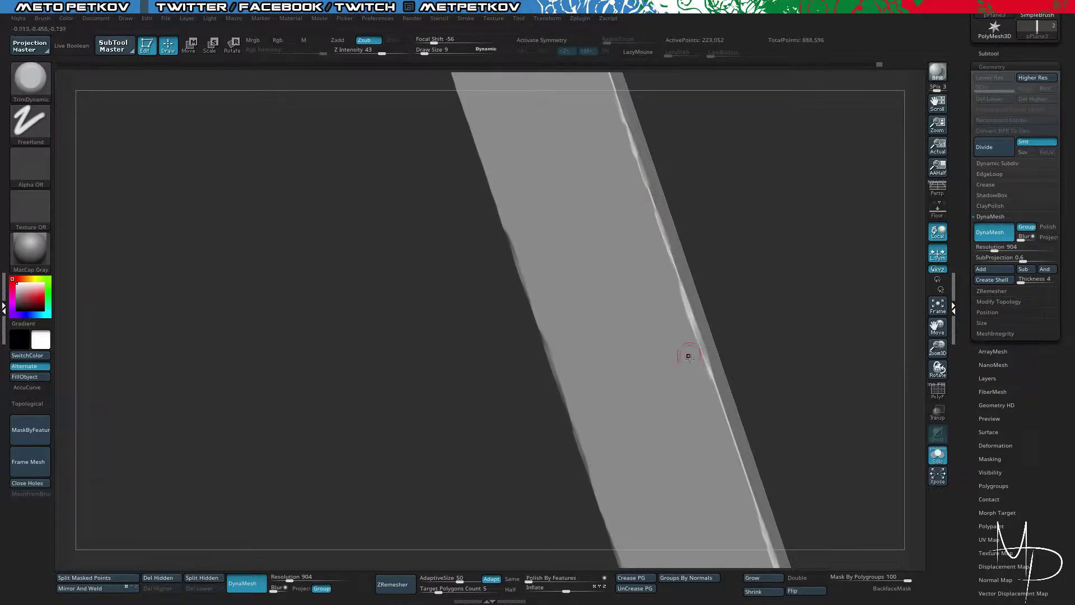
pyautogui.moveTo(685, 263); pyautogui.dragTo(809, 251)
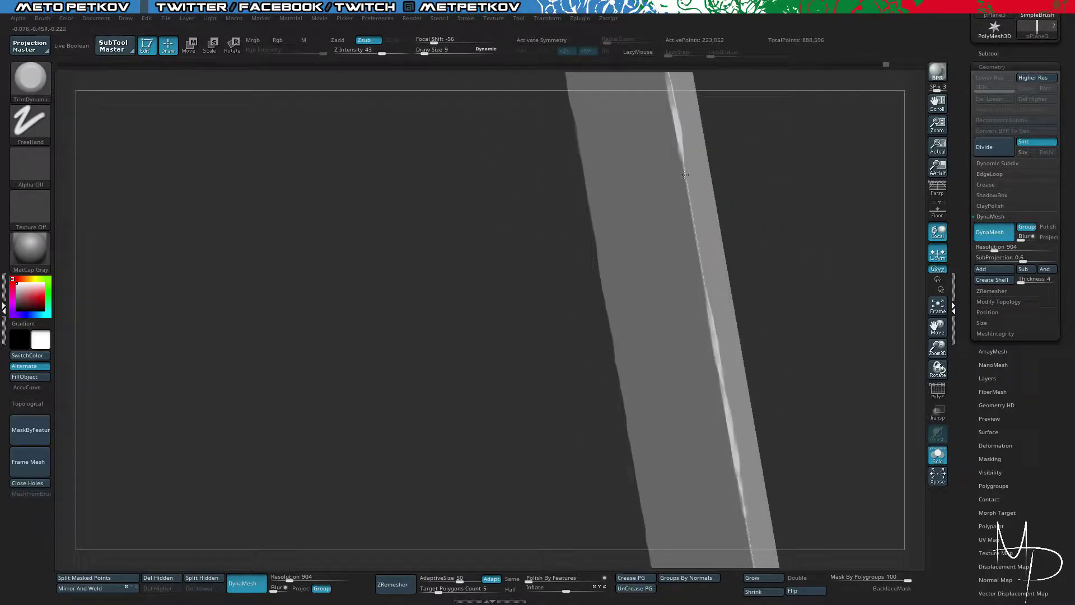
pyautogui.moveTo(684, 175); pyautogui.dragTo(701, 274)
# Step: Continue trimming the opposite face's mirrored long edges from the plank's middle to its other end
pyautogui.moveTo(486, 293); pyautogui.dragTo(757, 185)
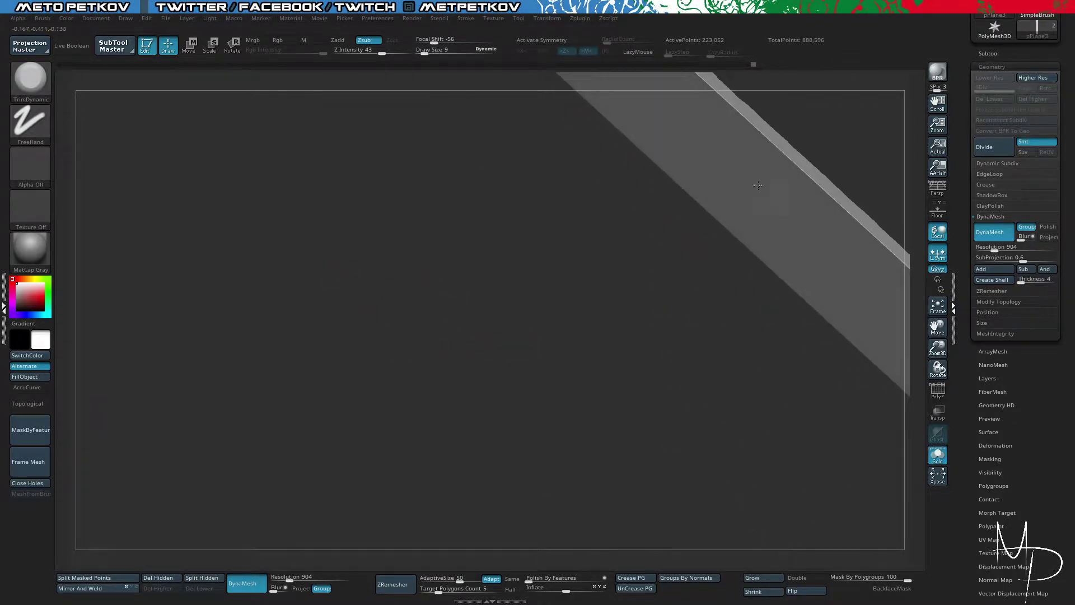
pyautogui.moveTo(530, 245); pyautogui.dragTo(472, 267)
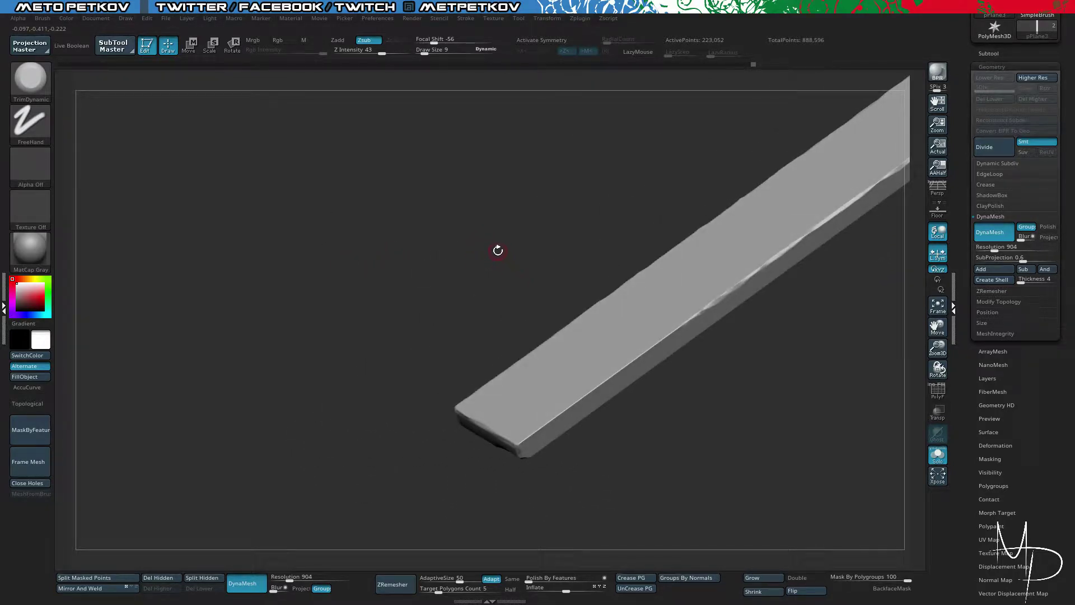
pyautogui.moveTo(496, 227); pyautogui.dragTo(521, 312)
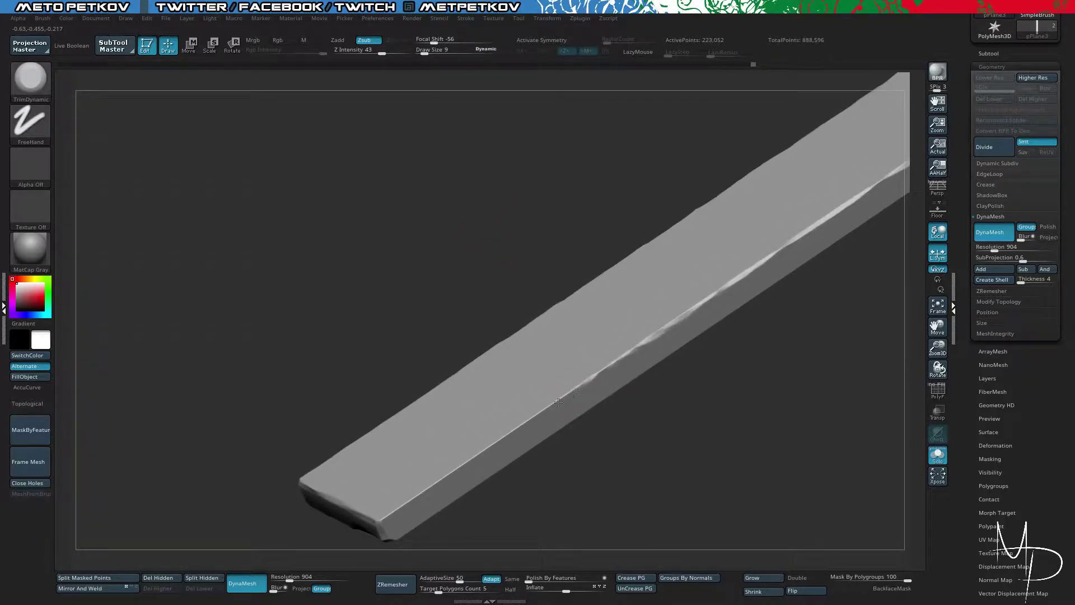
pyautogui.keyDown('alt'); pyautogui.moveTo(418, 321); pyautogui.dragTo(530, 211); pyautogui.keyUp('alt')
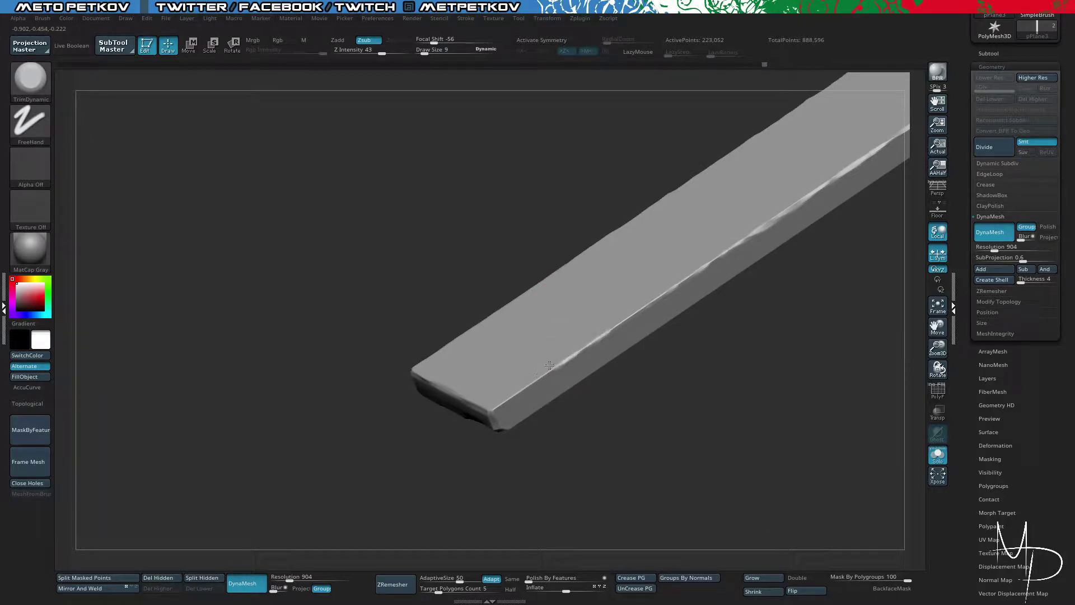
pyautogui.moveTo(418, 405); pyautogui.dragTo(583, 376)
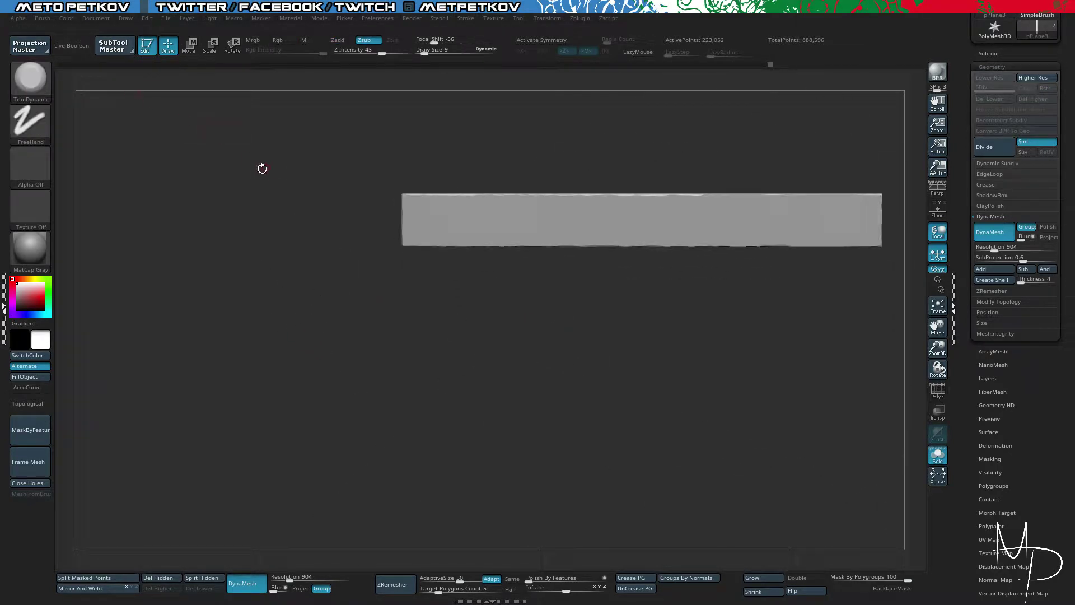
# Step: Carve a diagonal test scratch across the plank's face with the DamStandard brush, compare it with the neighbouring planks and smooth it out
pyautogui.keyDown('alt'); pyautogui.moveTo(262, 168); pyautogui.dragTo(247, 200); pyautogui.keyUp('alt')
pyautogui.press('b')
pyautogui.press('d')
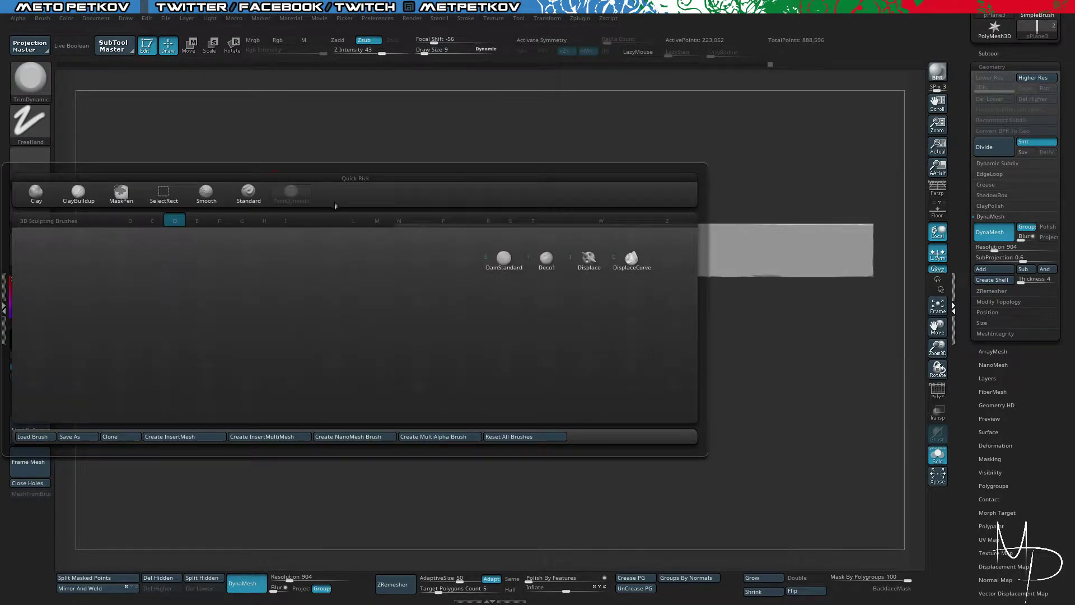
pyautogui.press('s')
pyautogui.moveTo(434, 247)
pyautogui.mouseDown()
pyautogui.moveTo(594, 250)
pyautogui.moveTo(720, 270)
pyautogui.mouseUp()
pyautogui.hotkey('ctrl', 'z')
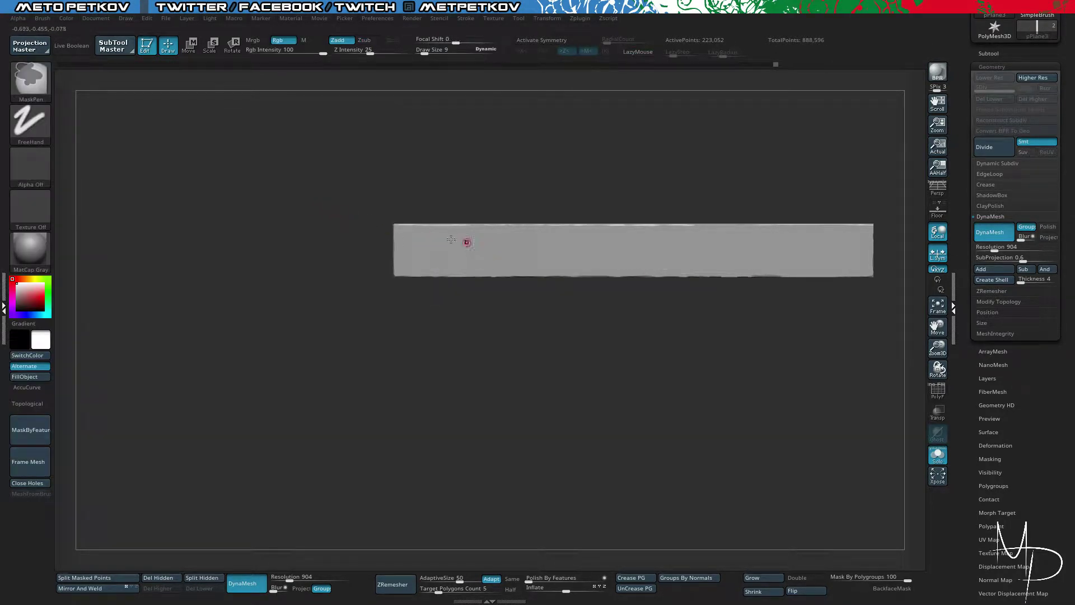
pyautogui.moveTo(448, 242); pyautogui.dragTo(635, 263)
pyautogui.keyDown('ctrl'); pyautogui.keyDown('shift'); pyautogui.click(271, 227); pyautogui.keyUp('shift'); pyautogui.keyUp('ctrl')
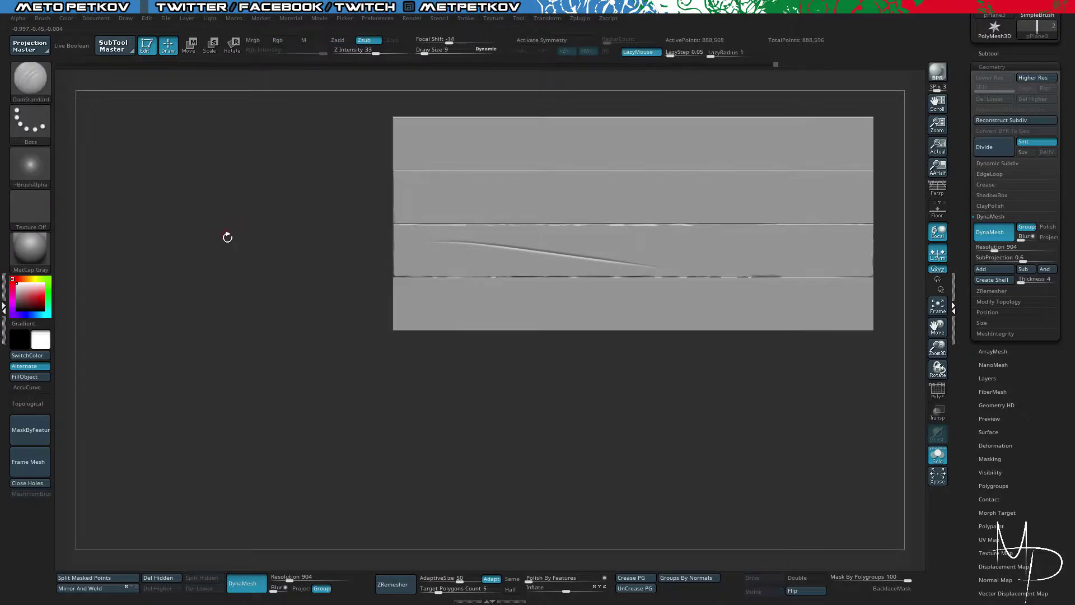
pyautogui.moveTo(225, 235)
pyautogui.mouseDown()
pyautogui.moveTo(240, 179)
pyautogui.moveTo(217, 222)
pyautogui.moveTo(236, 248)
pyautogui.mouseUp()
pyautogui.keyDown('ctrl'); pyautogui.keyDown('shift'); pyautogui.click(428, 252); pyautogui.keyUp('shift'); pyautogui.keyUp('ctrl')
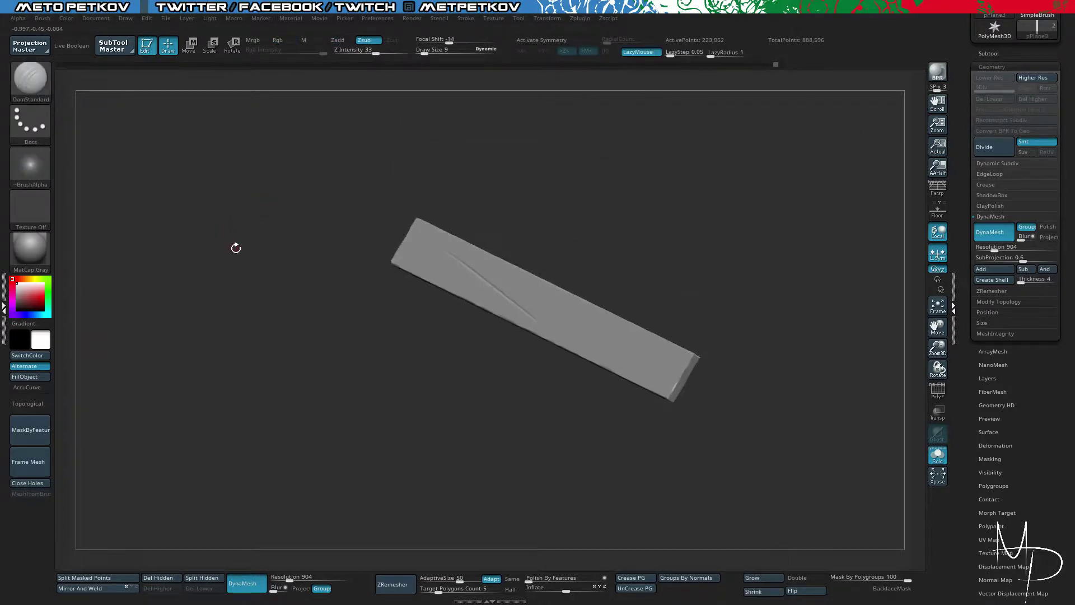
pyautogui.keyDown('shift'); pyautogui.moveTo(448, 252); pyautogui.dragTo(542, 326); pyautogui.keyUp('shift')
# Step: Show the whole table, isolate the next untrimmed plank and switch back to the TrimDynamic brush
pyautogui.keyDown('ctrl'); pyautogui.keyDown('shift'); pyautogui.click(280, 232); pyautogui.keyUp('shift'); pyautogui.keyUp('ctrl')
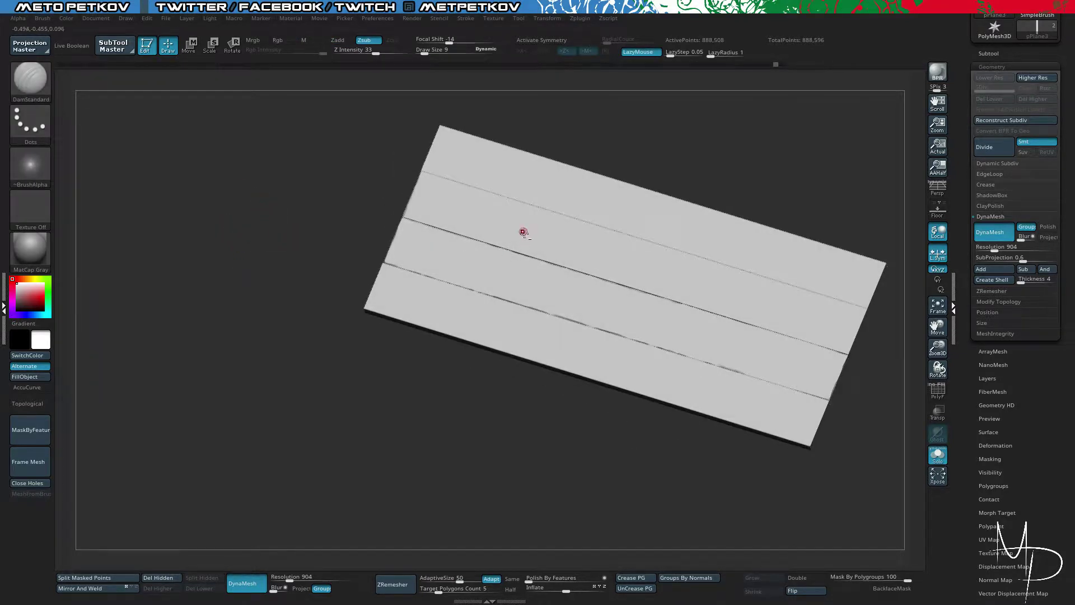
pyautogui.moveTo(227, 211); pyautogui.dragTo(437, 233)
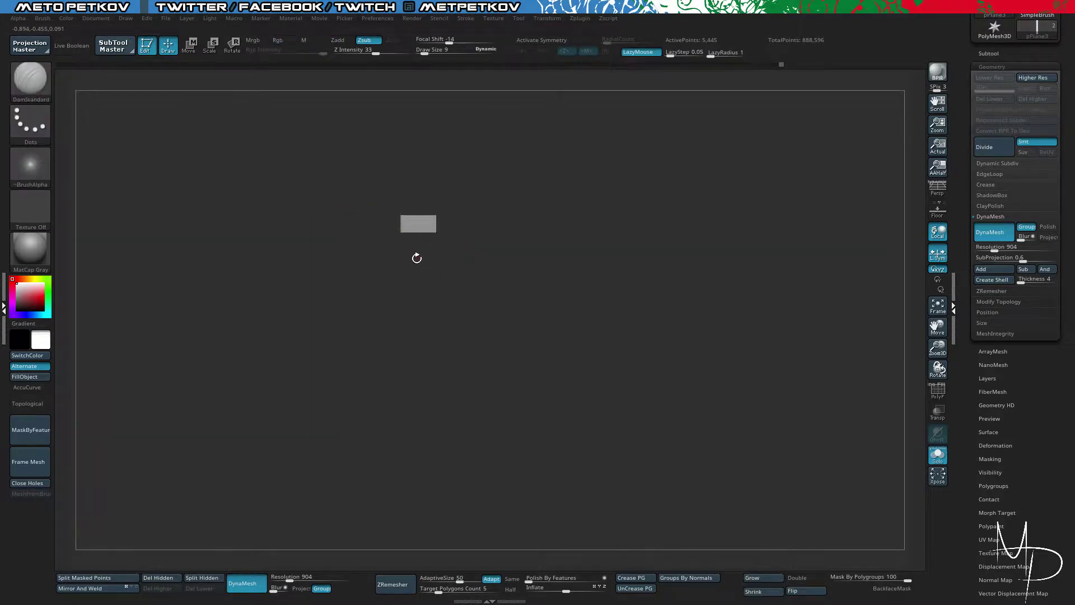
pyautogui.hotkey('ctrl', 'shift', 'a')
pyautogui.moveTo(269, 282); pyautogui.dragTo(537, 451)
pyautogui.moveTo(527, 243); pyautogui.dragTo(710, 328)
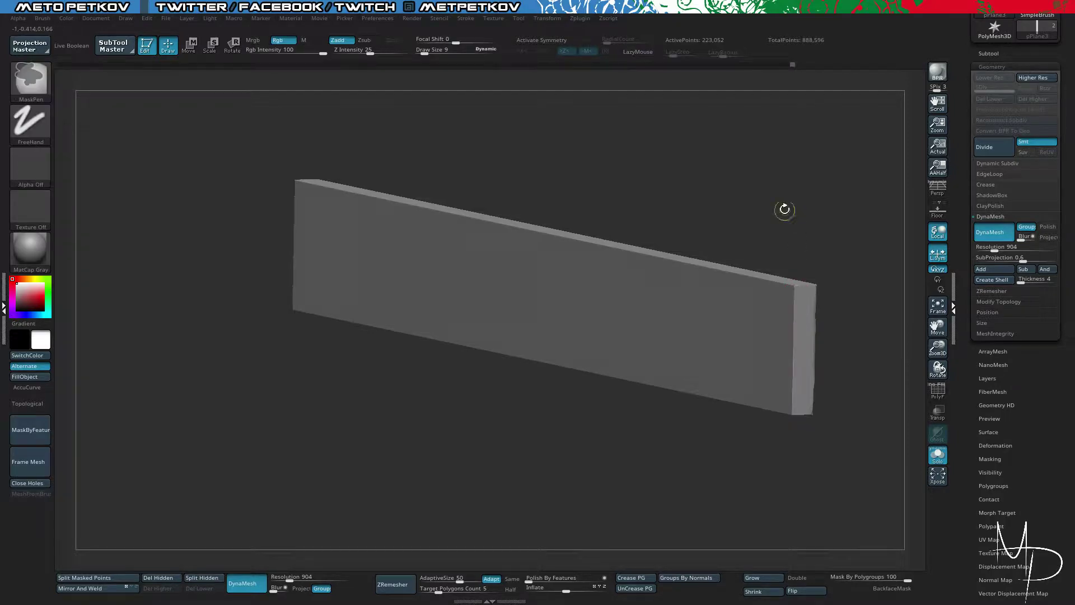
pyautogui.press('b')
pyautogui.press('t')
pyautogui.press('d')
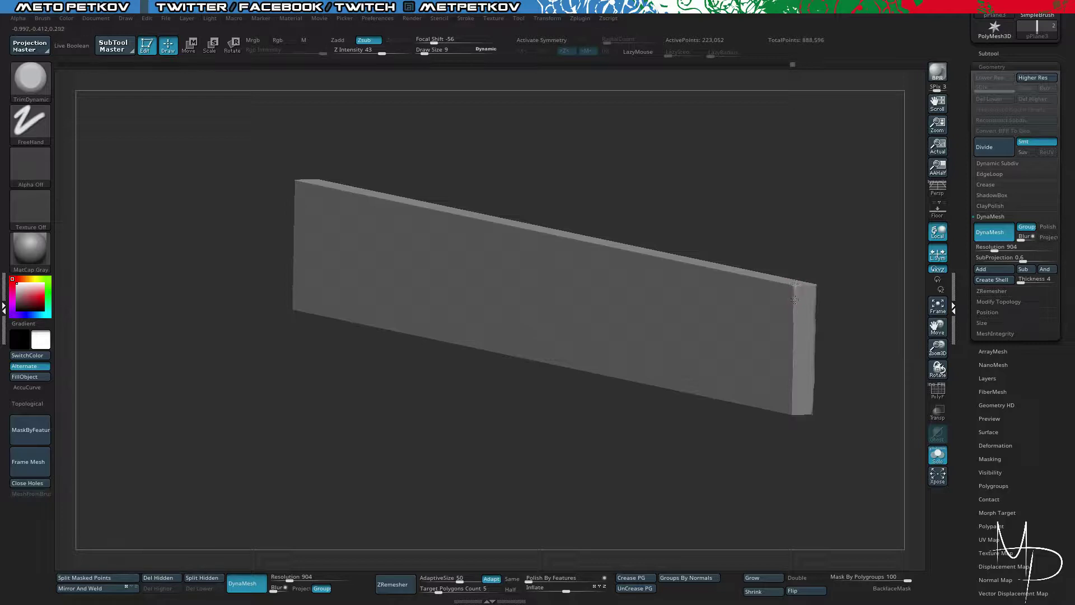
# Step: Trim the edges and corners around the new plank's end face
pyautogui.moveTo(793, 372); pyautogui.dragTo(791, 414)
pyautogui.moveTo(791, 442); pyautogui.dragTo(791, 403)
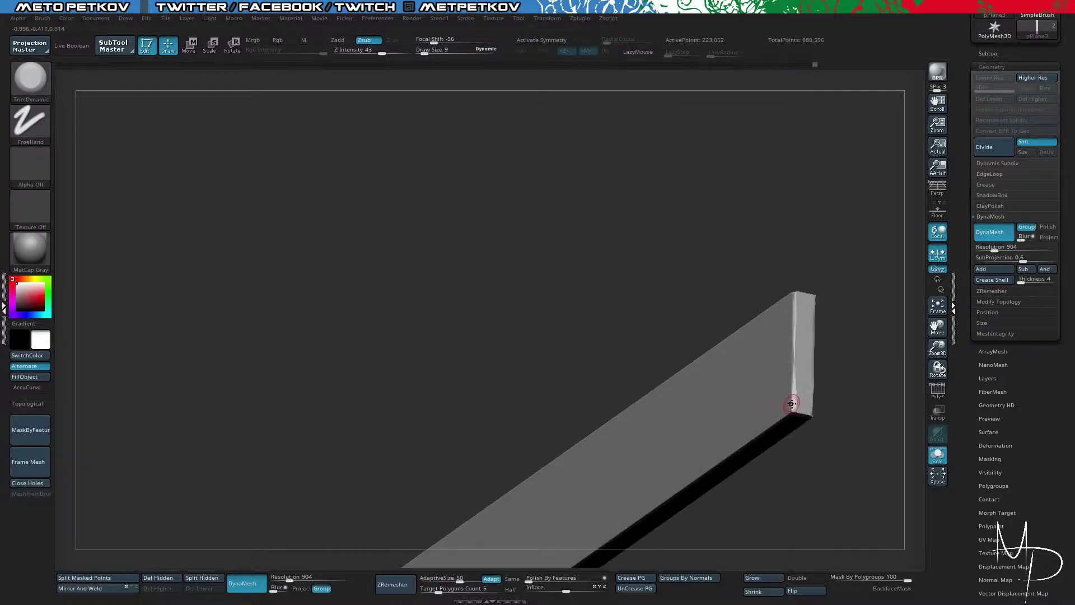
pyautogui.moveTo(829, 369); pyautogui.dragTo(708, 322)
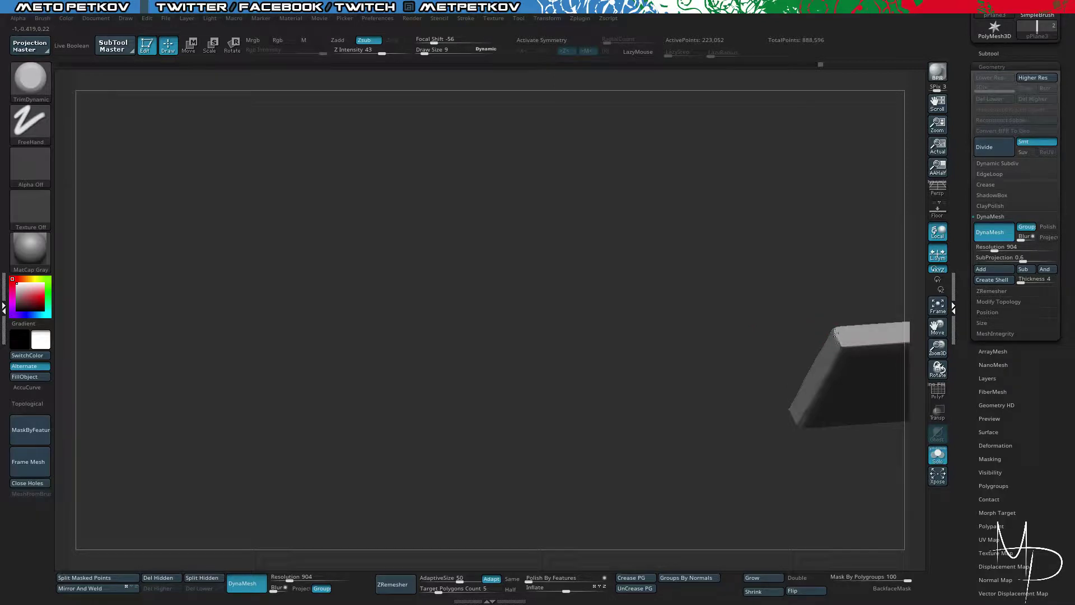
pyautogui.moveTo(835, 348); pyautogui.dragTo(486, 227)
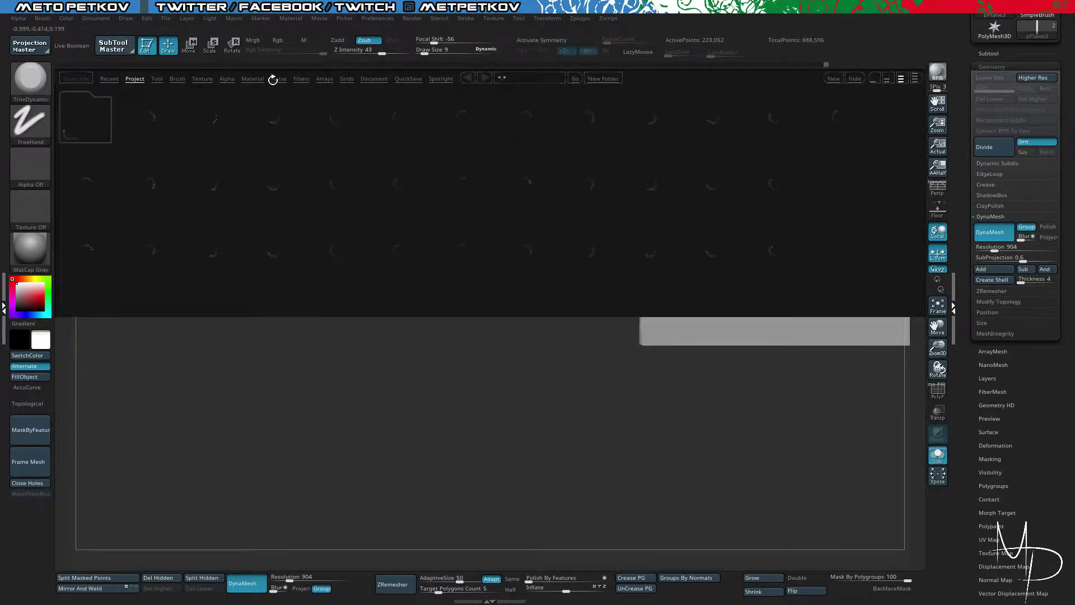
# Step: Load the WoodPlanks3 brush from the Wood brush folder and set its stroke to DragRect
pyautogui.click(177, 79)
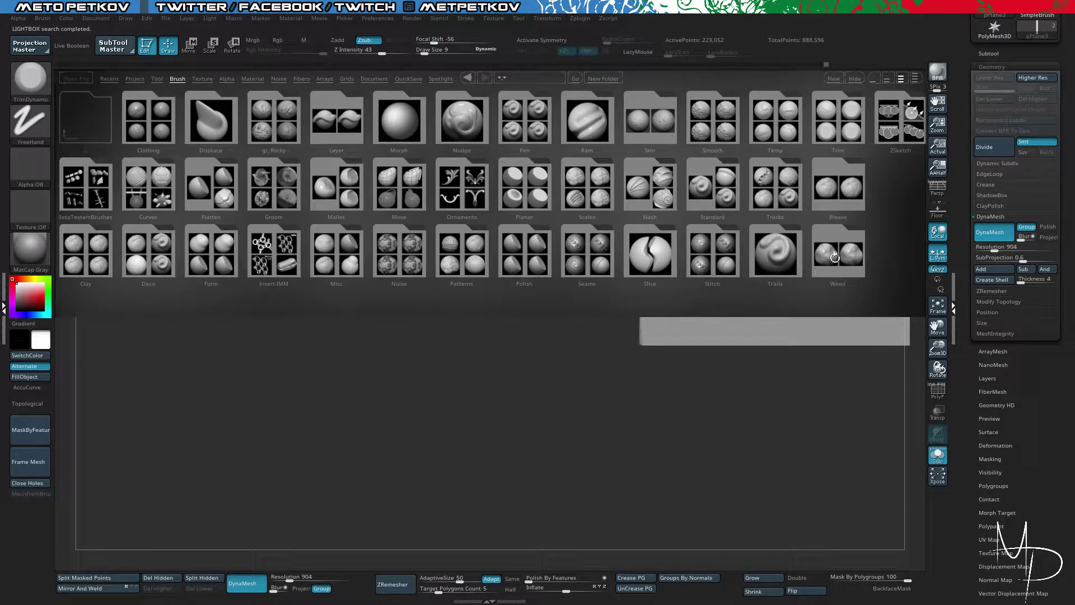
pyautogui.click(834, 257)
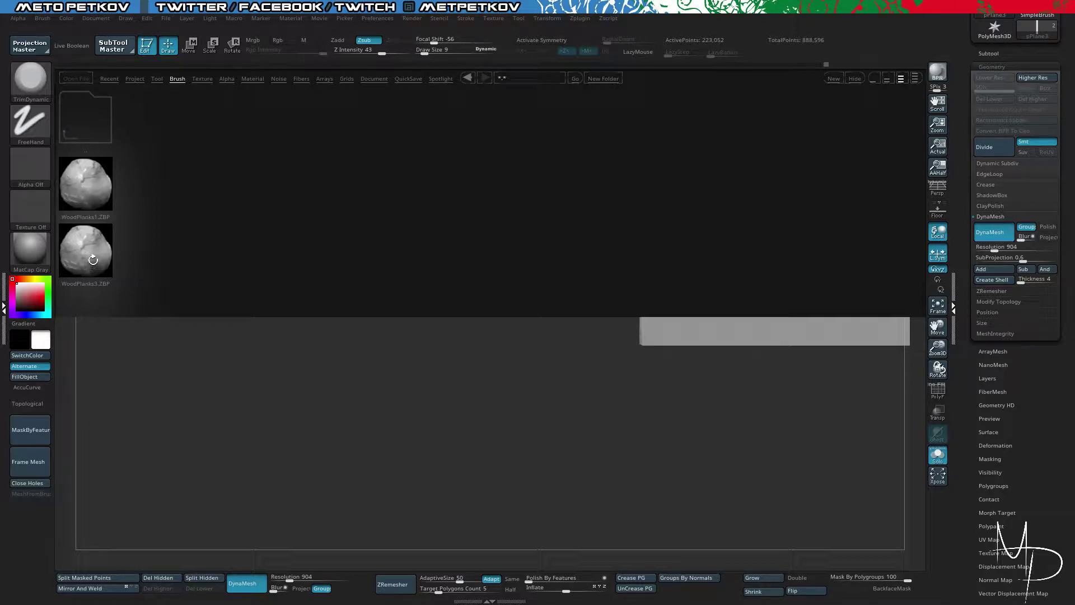
pyautogui.doubleClick(93, 260)
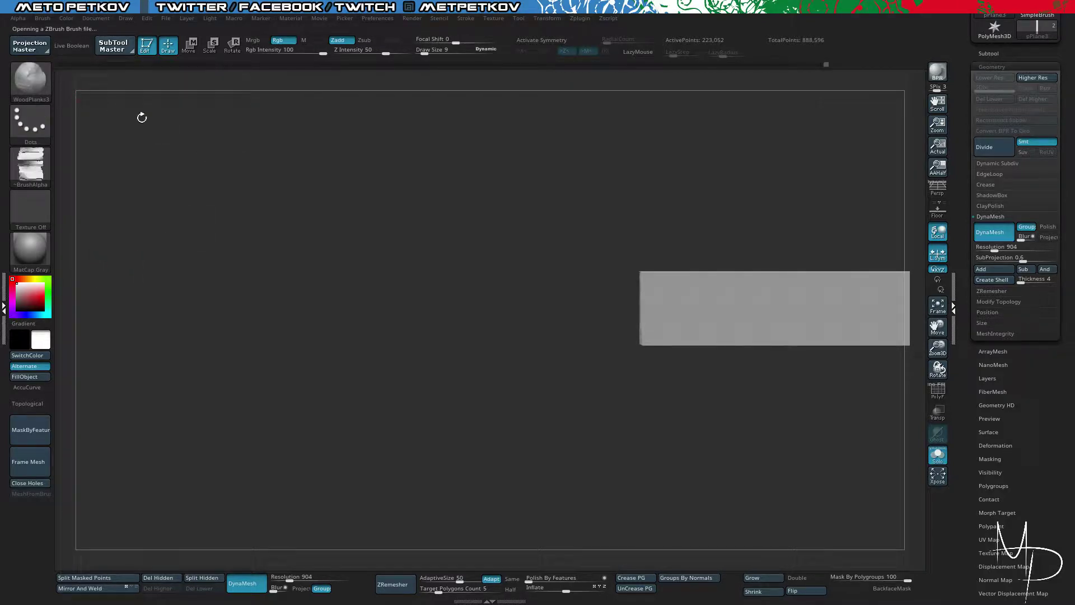
pyautogui.moveTo(142, 118); pyautogui.dragTo(136, 118)
pyautogui.click(31, 118)
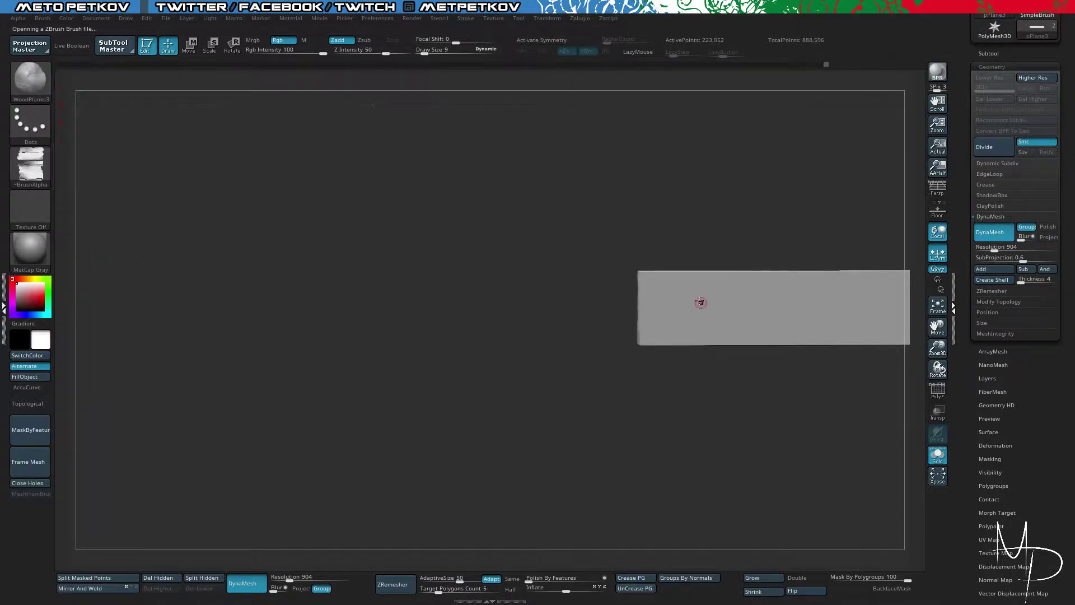
pyautogui.hotkey('ctrl', 'z')
pyautogui.click(30, 129)
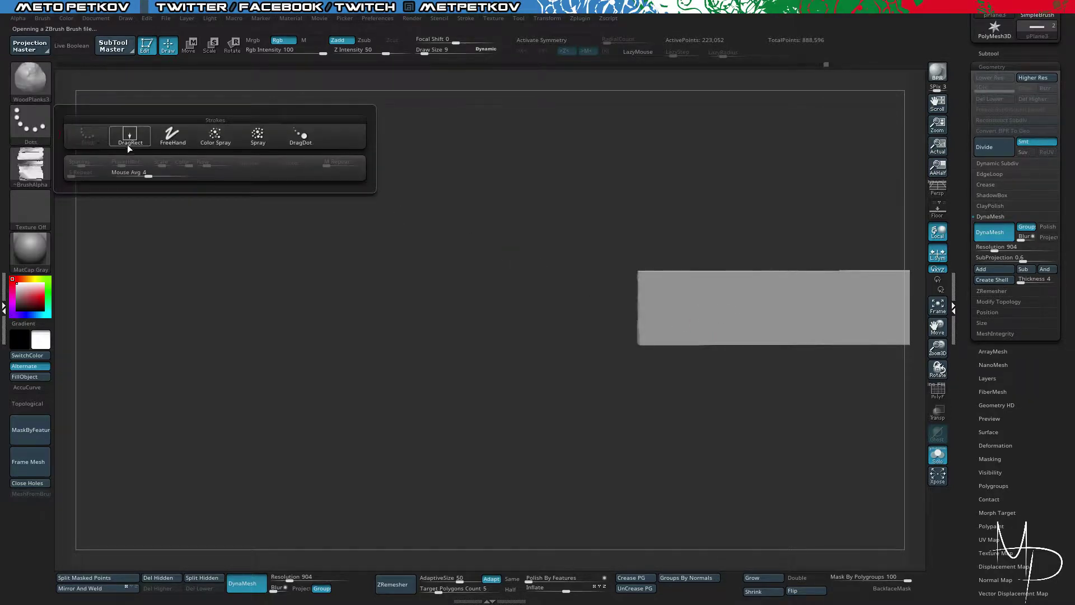
pyautogui.click(127, 141)
# Step: Set the draw size to 33, try several WoodPlanks3 grain stamps near the plank's end and undo each one
pyautogui.press('space')
pyautogui.moveTo(688, 313)
pyautogui.mouseDown()
pyautogui.moveTo(718, 297)
pyautogui.moveTo(679, 233)
pyautogui.mouseUp()
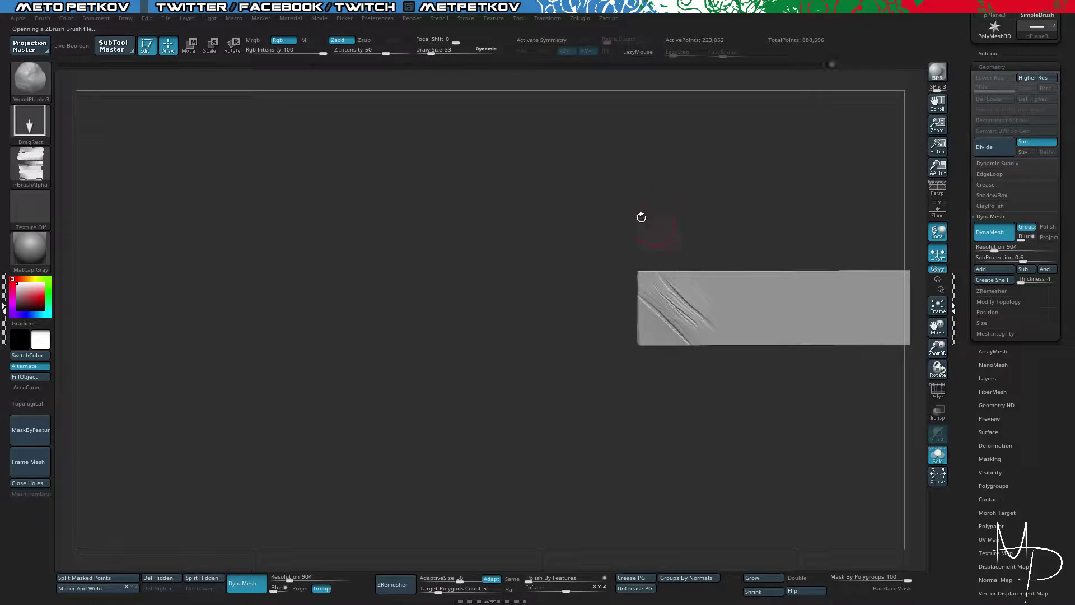
pyautogui.hotkey('ctrl', 'z')
pyautogui.moveTo(695, 311); pyautogui.dragTo(695, 231)
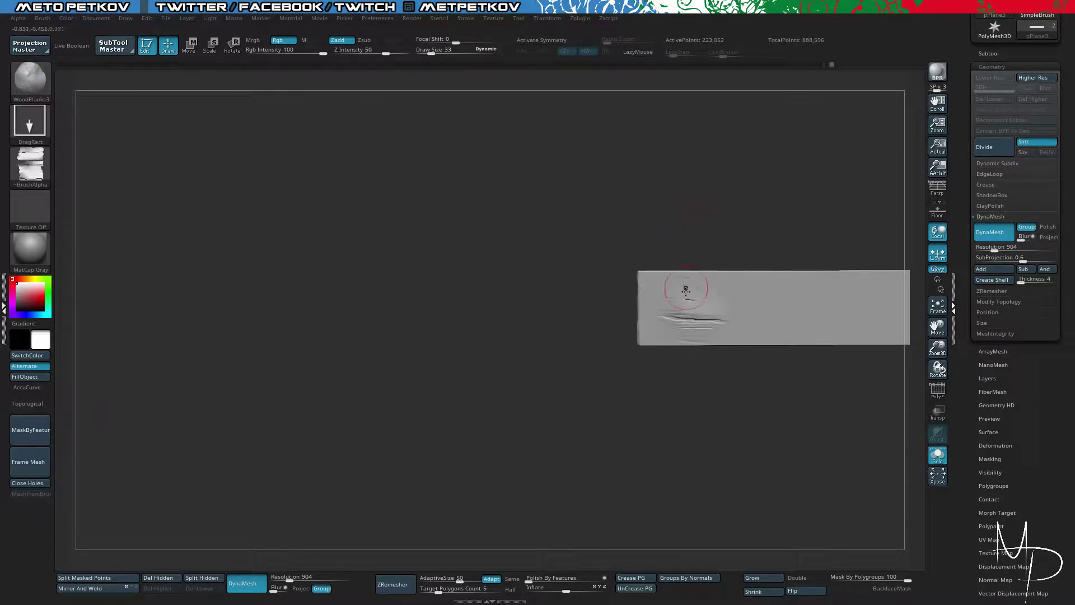
pyautogui.hotkey('ctrl', 'z')
pyautogui.moveTo(687, 305); pyautogui.dragTo(681, 236)
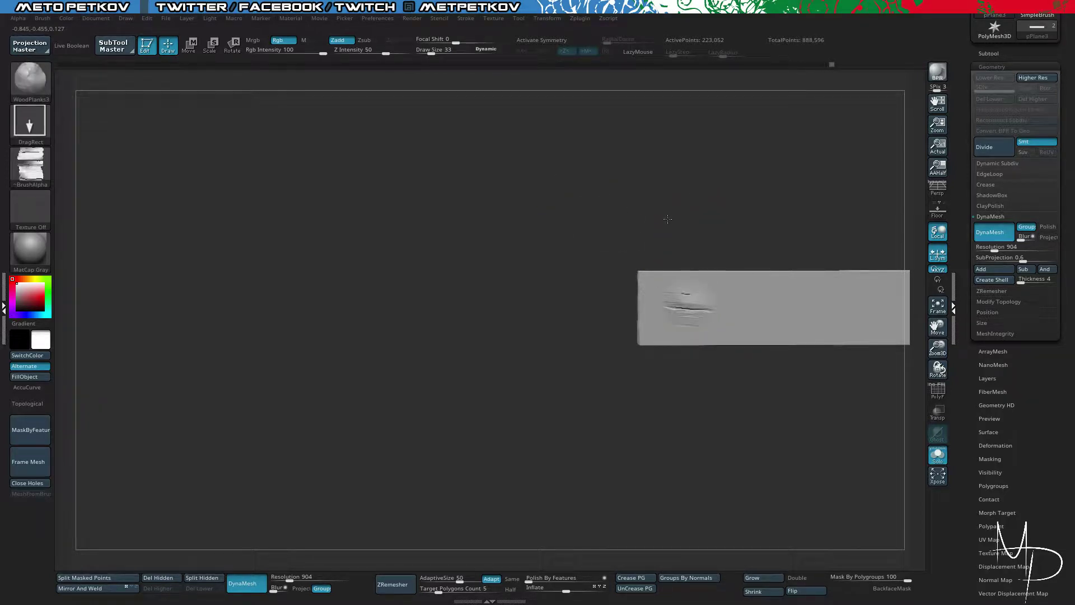
pyautogui.hotkey('ctrl', 'z')
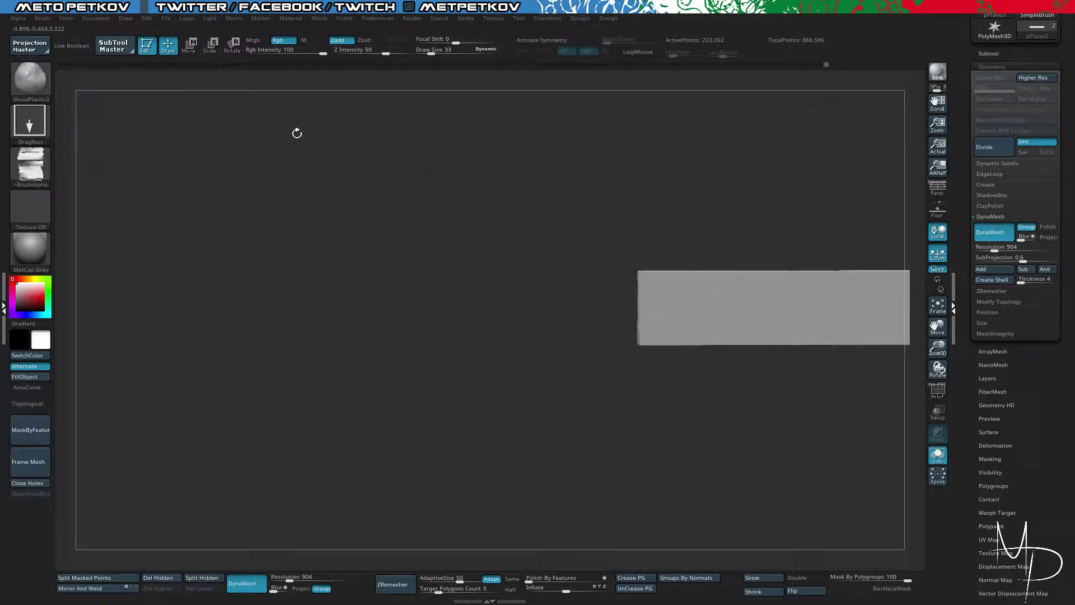
# Step: Return to the TrimDynamic brush at draw size 5 and refine the edges and corners of the plank's end
pyautogui.keyDown('alt'); pyautogui.moveTo(450, 246); pyautogui.dragTo(347, 154); pyautogui.keyUp('alt')
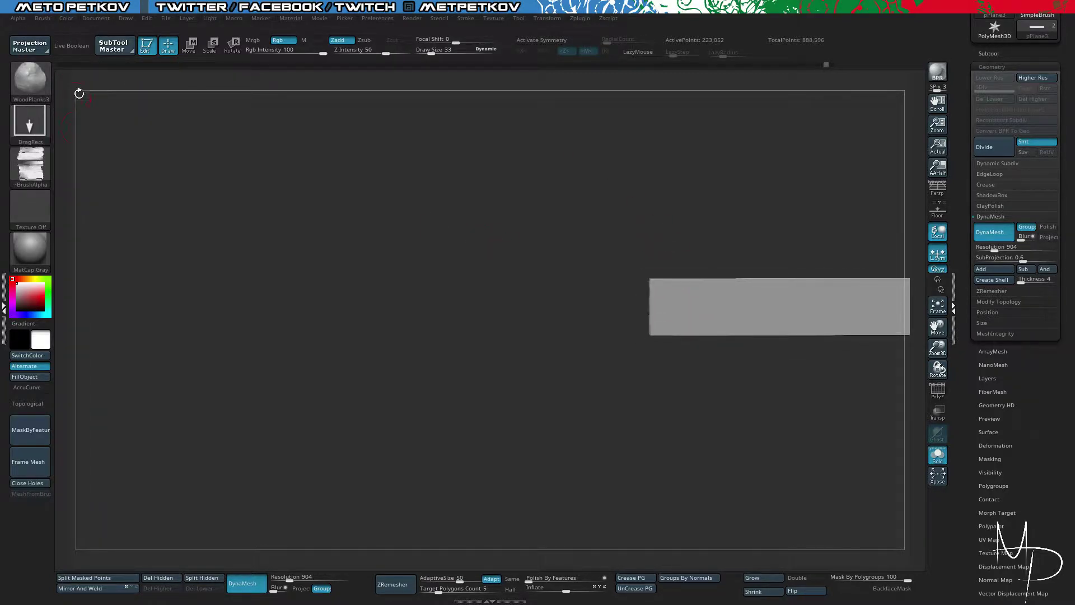
pyautogui.press('b')
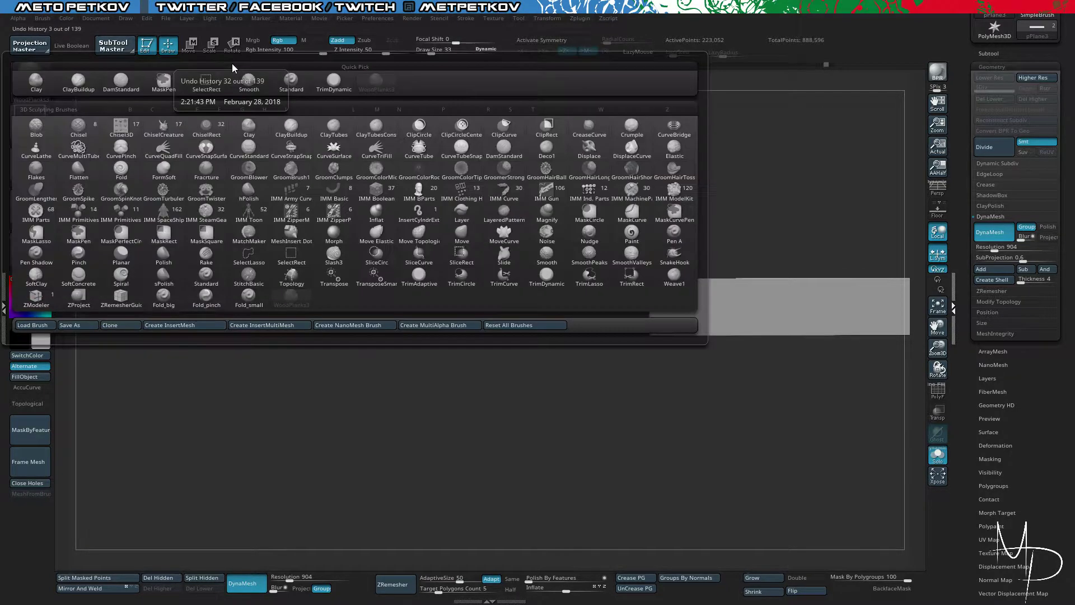
pyautogui.press('t')
pyautogui.click(285, 95)
pyautogui.moveTo(372, 343)
pyautogui.mouseDown()
pyautogui.moveTo(414, 291)
pyautogui.moveTo(497, 393)
pyautogui.moveTo(484, 327)
pyautogui.moveTo(527, 239)
pyautogui.moveTo(518, 202)
pyautogui.moveTo(518, 297)
pyautogui.mouseUp()
pyautogui.press('space')
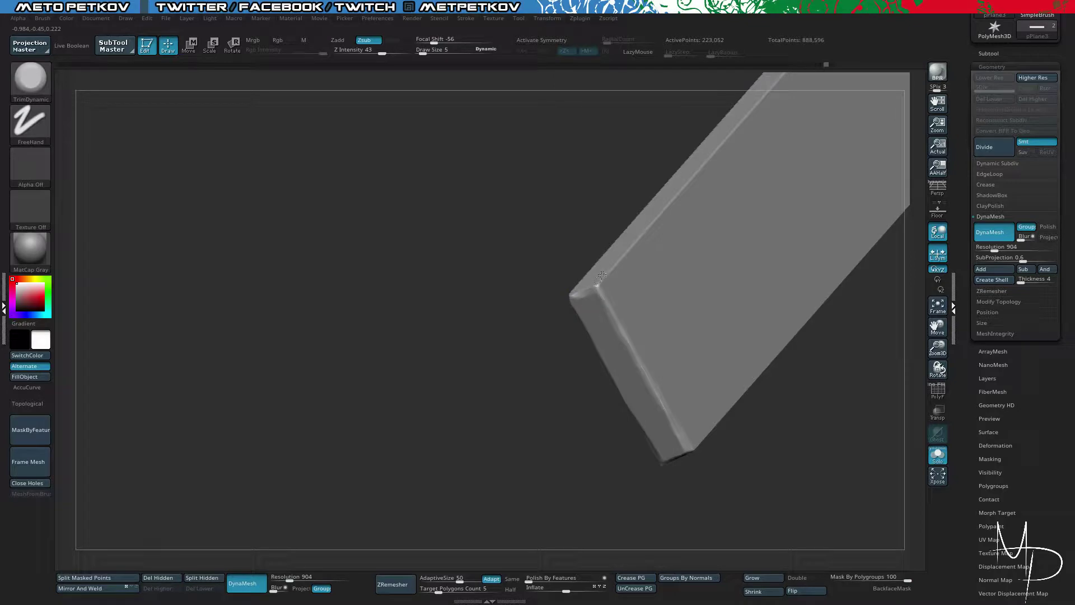
pyautogui.moveTo(514, 306); pyautogui.dragTo(578, 265)
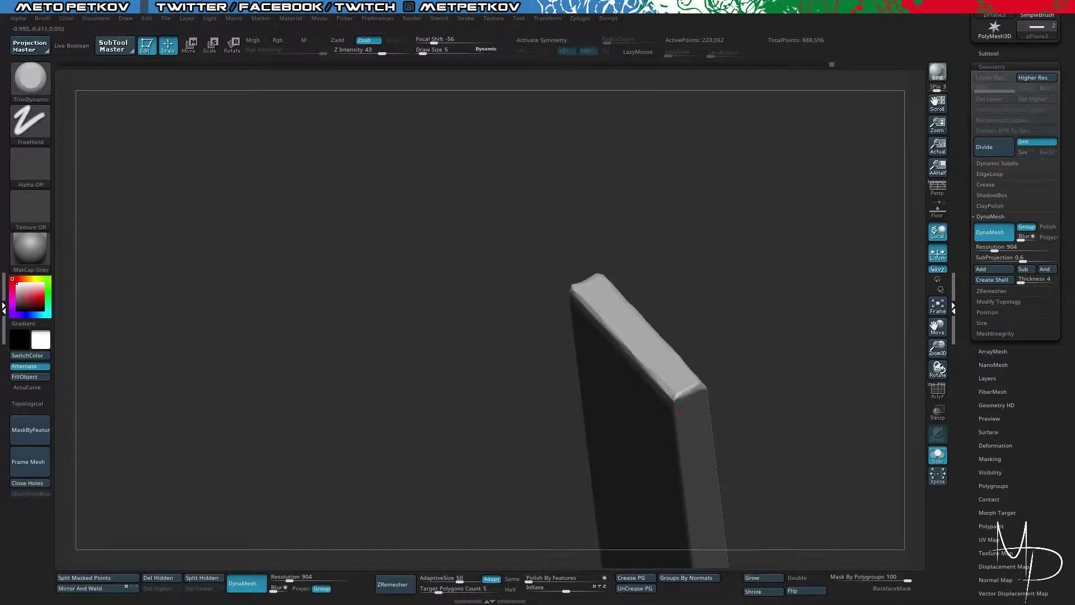
pyautogui.moveTo(771, 373); pyautogui.dragTo(691, 382)
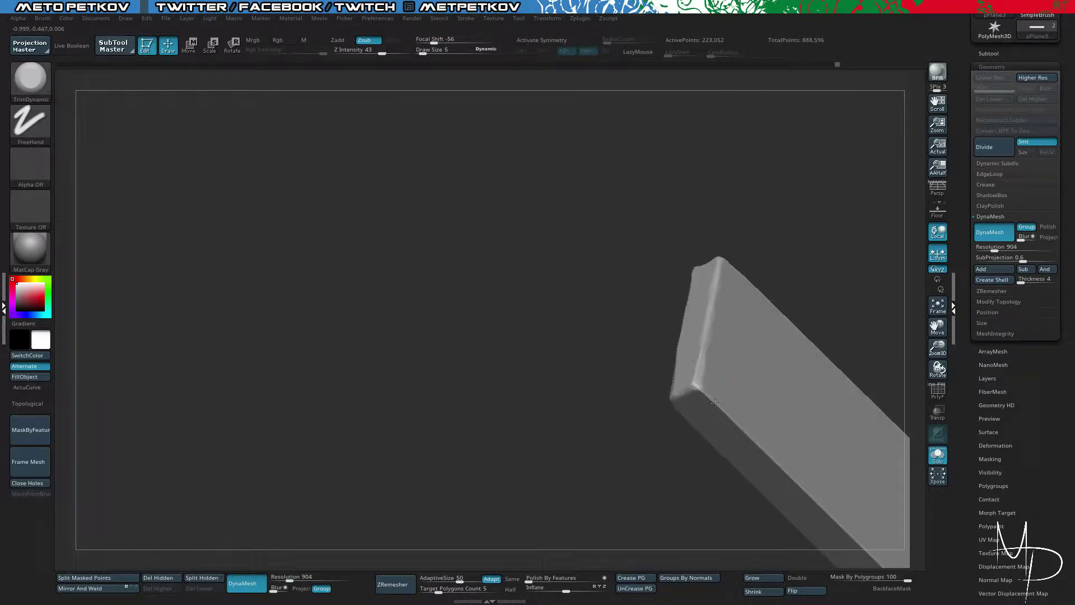
# Step: Trim the upper long edge of the isolated plank, working from the finished end towards the middle
pyautogui.moveTo(594, 296); pyautogui.dragTo(480, 185)
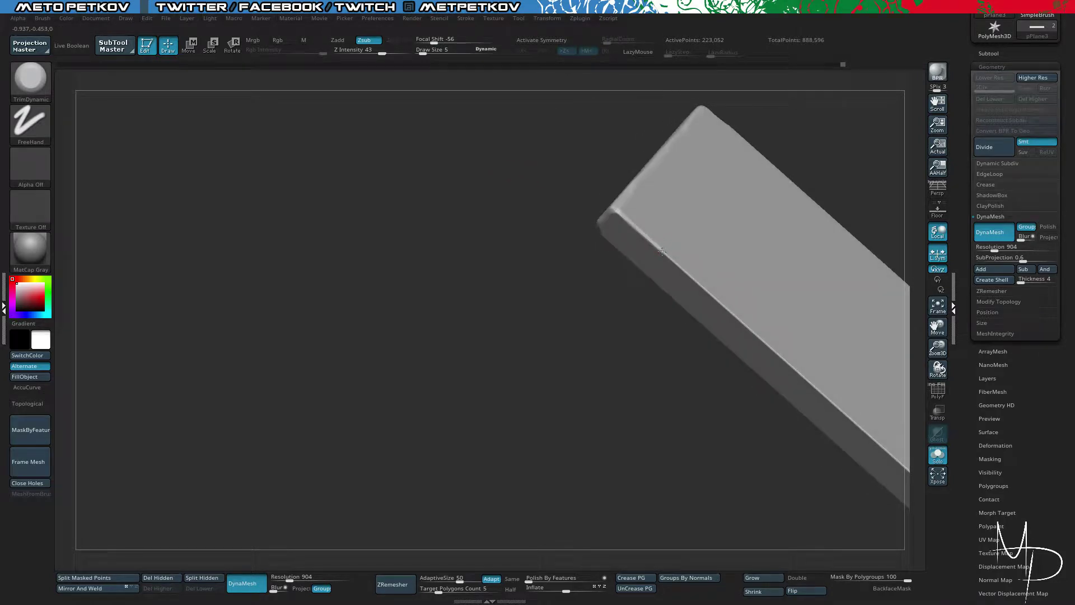
pyautogui.moveTo(739, 318); pyautogui.dragTo(757, 335)
pyautogui.moveTo(649, 421)
pyautogui.keyDown('alt'); pyautogui.mouseDown()
pyautogui.moveTo(547, 362)
pyautogui.moveTo(494, 305)
pyautogui.moveTo(507, 278)
pyautogui.mouseUp(); pyautogui.keyUp('alt')
pyautogui.moveTo(597, 230); pyautogui.dragTo(596, 235)
pyautogui.moveTo(612, 367); pyautogui.dragTo(620, 297)
pyautogui.moveTo(595, 233); pyautogui.dragTo(614, 247)
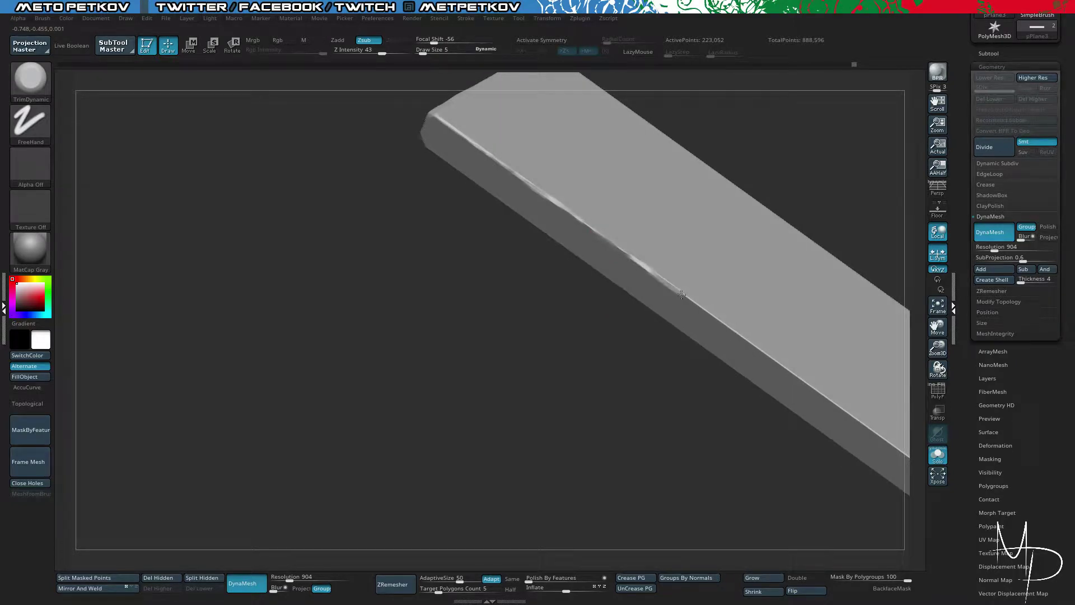
pyautogui.moveTo(700, 365)
pyautogui.mouseDown()
pyautogui.moveTo(413, 307)
pyautogui.moveTo(444, 319)
pyautogui.mouseUp()
# Step: Show all planks to compare the edge wear along the gaps and isolate the same plank again
pyautogui.hotkey('ctrl', 'shift')
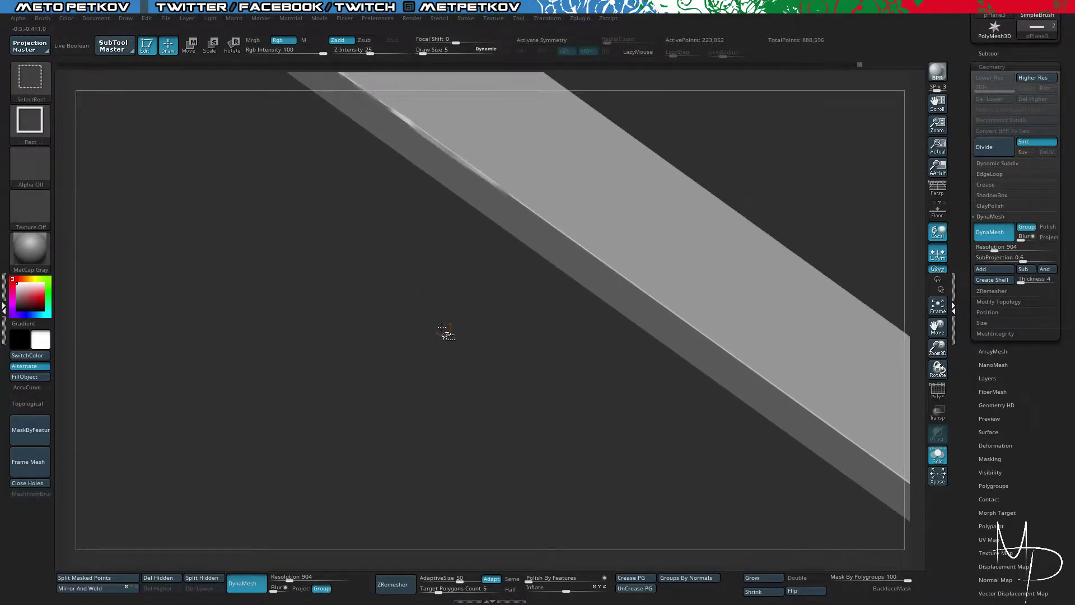
pyautogui.keyDown('ctrl'); pyautogui.keyDown('shift'); pyautogui.click(442, 327); pyautogui.keyUp('shift'); pyautogui.keyUp('ctrl')
pyautogui.moveTo(228, 380); pyautogui.dragTo(213, 382)
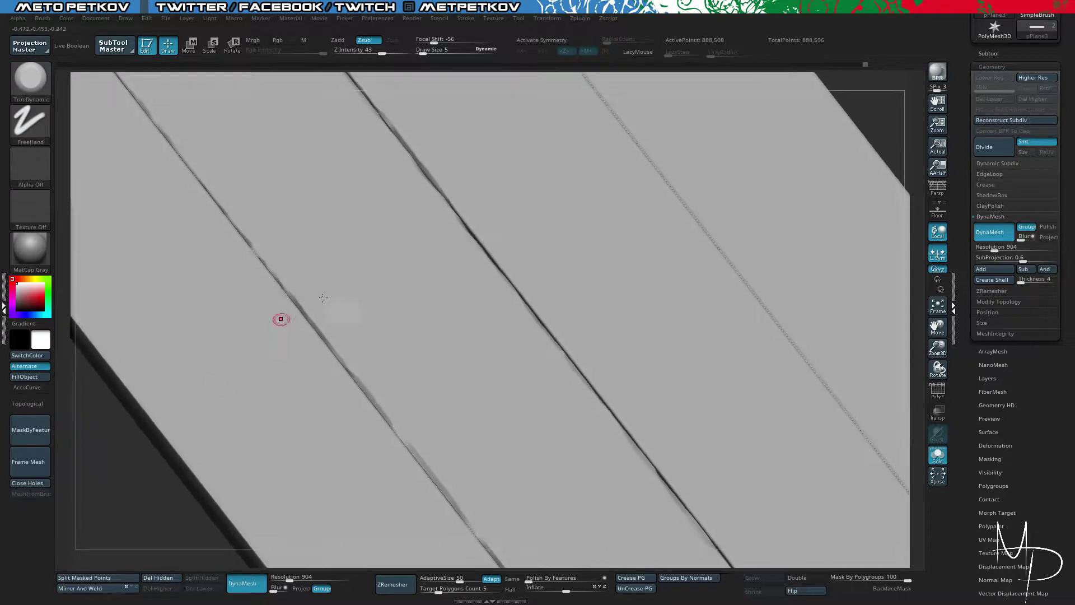
pyautogui.keyDown('ctrl'); pyautogui.keyDown('shift'); pyautogui.moveTo(523, 177); pyautogui.dragTo(553, 225); pyautogui.keyUp('shift'); pyautogui.keyUp('ctrl')
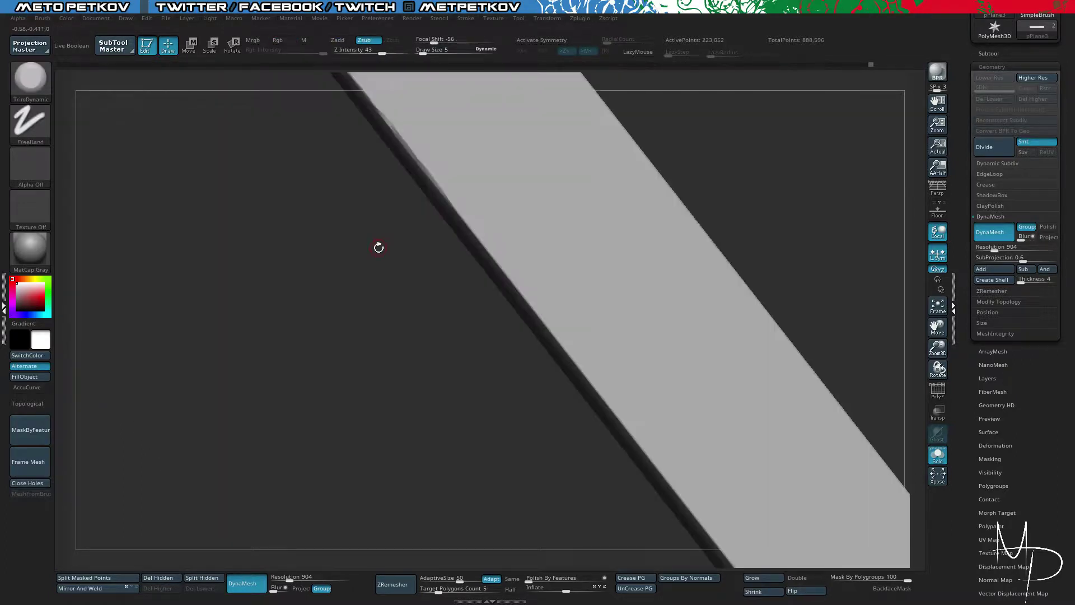
# Step: Continue trimming irregular wear along the same long edge to the plank's far end
pyautogui.moveTo(380, 262); pyautogui.dragTo(415, 264)
pyautogui.moveTo(492, 211); pyautogui.dragTo(490, 208)
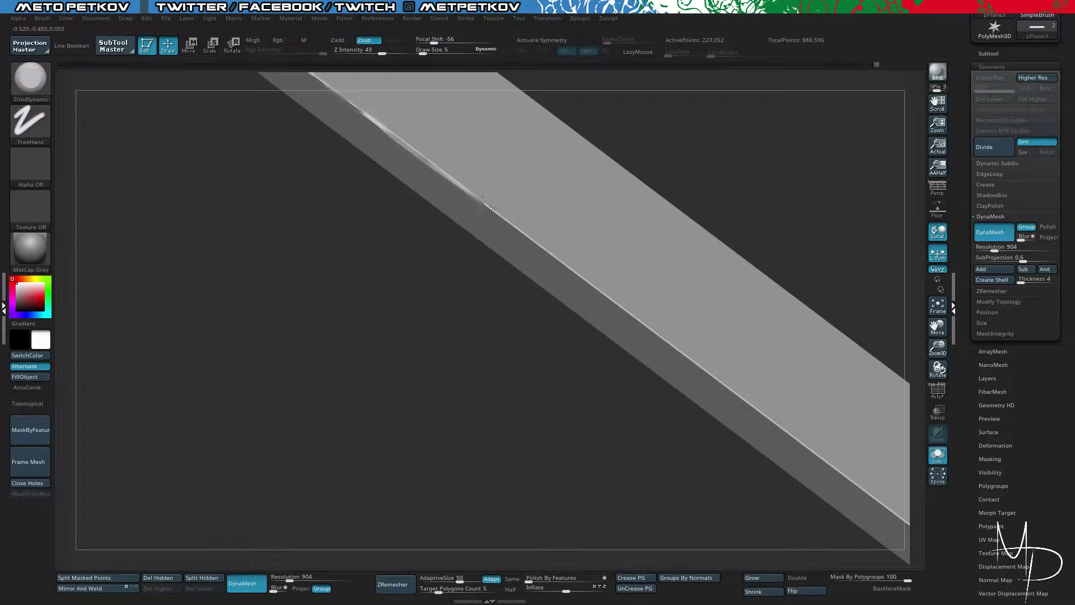
pyautogui.moveTo(655, 341); pyautogui.dragTo(601, 290)
pyautogui.moveTo(590, 401); pyautogui.dragTo(639, 238)
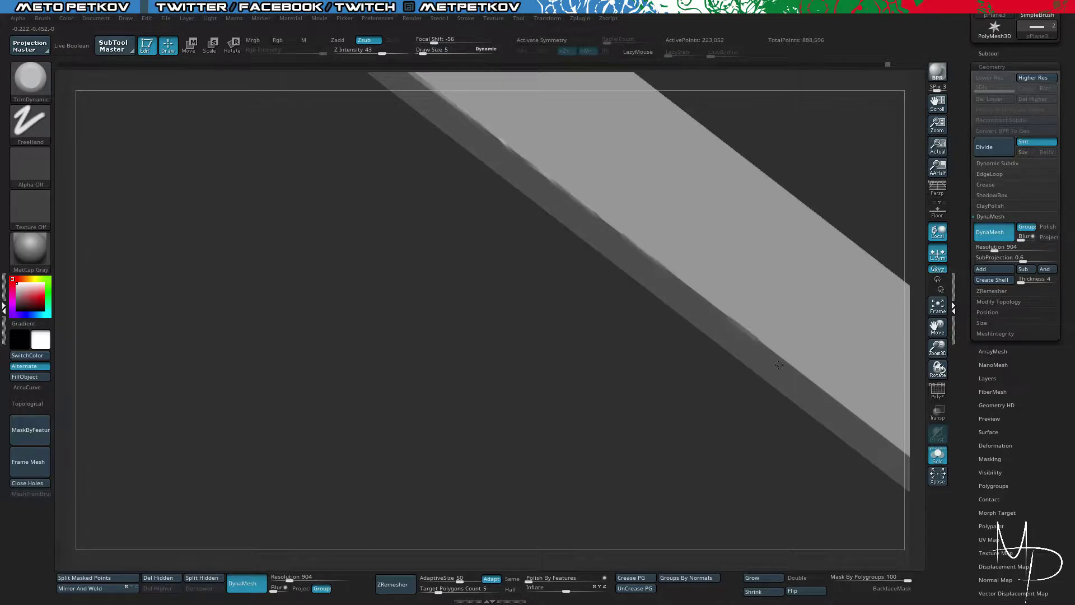
pyautogui.moveTo(779, 364); pyautogui.dragTo(429, 260)
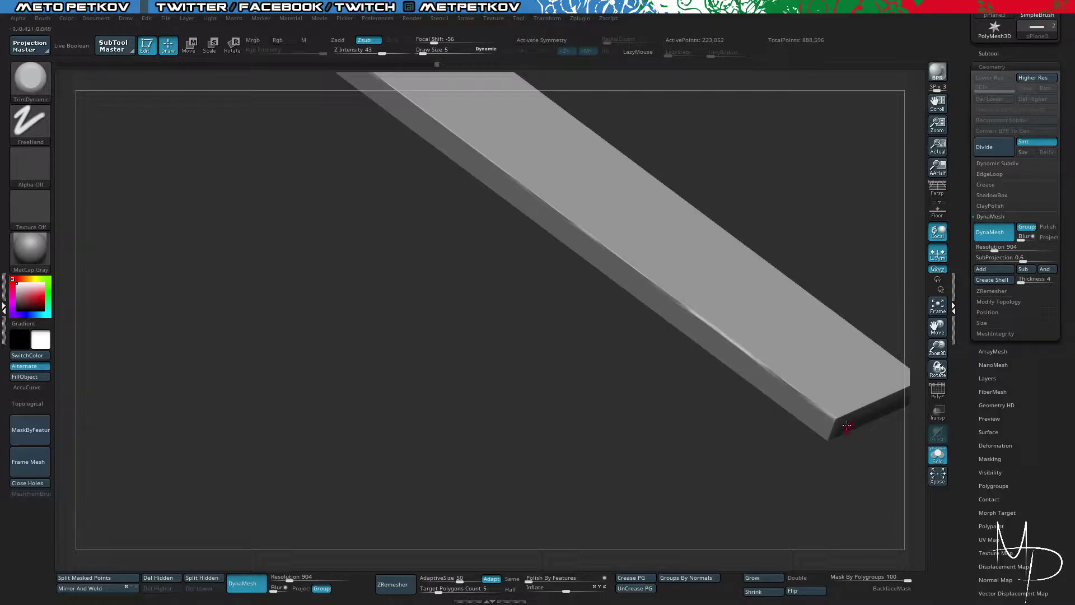
# Step: Trim the corners and edges around the end face at the plank's far end
pyautogui.moveTo(821, 472); pyautogui.dragTo(706, 386)
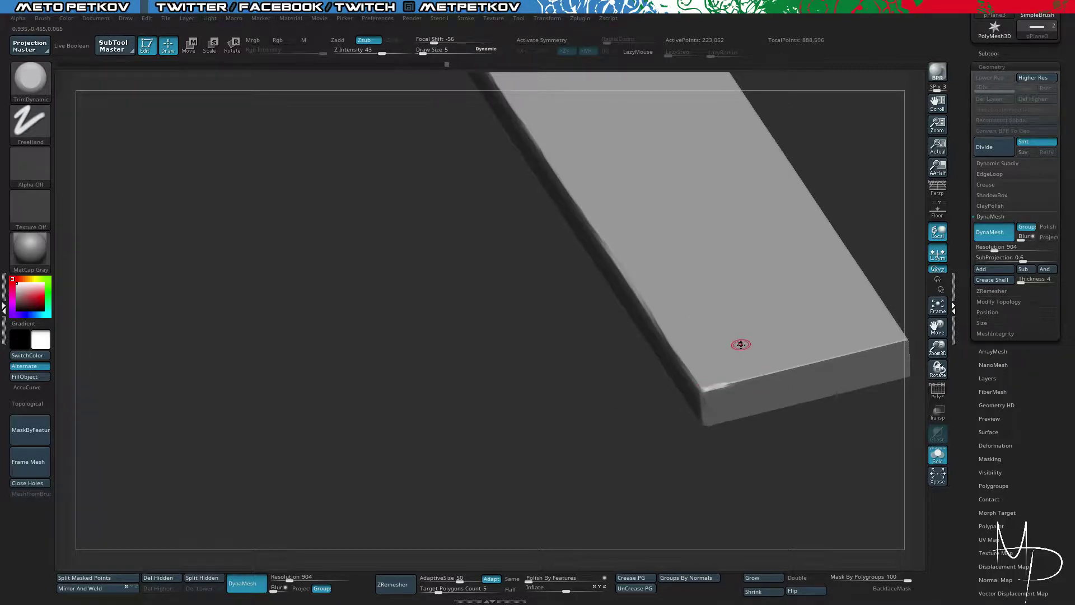
pyautogui.moveTo(437, 360)
pyautogui.mouseDown()
pyautogui.moveTo(398, 274)
pyautogui.moveTo(523, 372)
pyautogui.moveTo(543, 404)
pyautogui.moveTo(517, 249)
pyautogui.moveTo(554, 293)
pyautogui.moveTo(707, 270)
pyautogui.moveTo(713, 252)
pyautogui.moveTo(832, 370)
pyautogui.mouseUp()
pyautogui.moveTo(766, 474); pyautogui.dragTo(753, 427)
pyautogui.moveTo(825, 353); pyautogui.dragTo(815, 383)
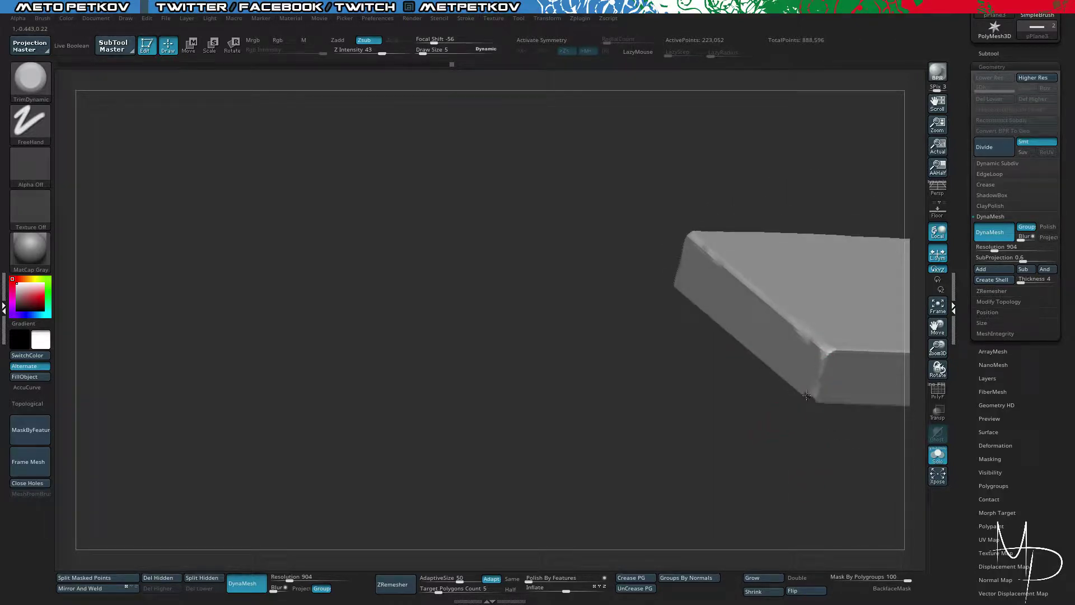
pyautogui.moveTo(678, 439); pyautogui.dragTo(710, 358)
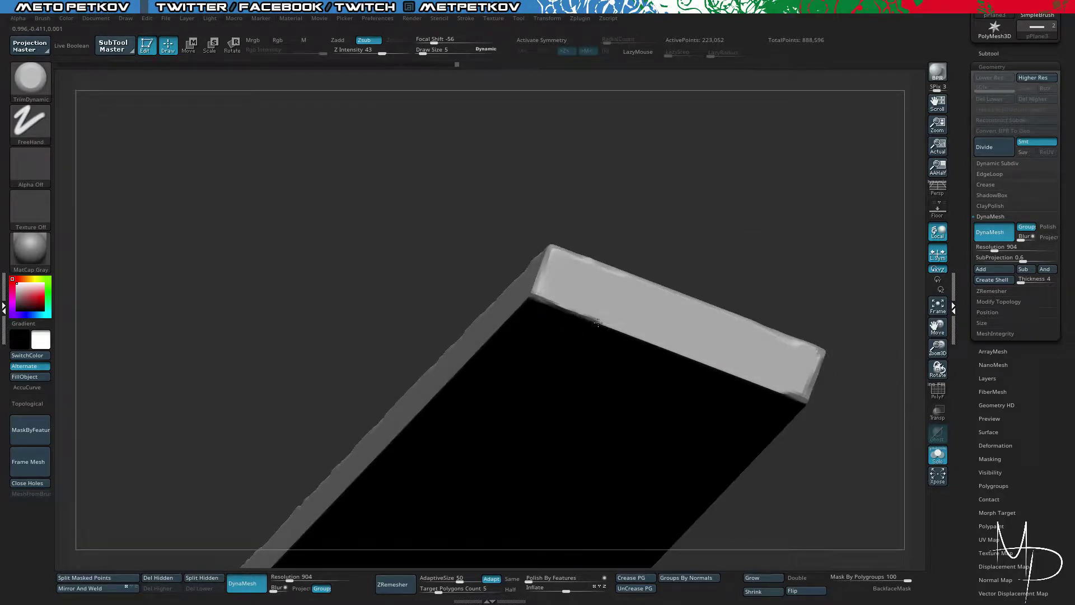
pyautogui.moveTo(598, 323)
pyautogui.mouseDown()
pyautogui.moveTo(592, 318)
pyautogui.moveTo(752, 378)
pyautogui.mouseUp()
pyautogui.moveTo(868, 470)
pyautogui.mouseDown()
pyautogui.moveTo(765, 425)
pyautogui.moveTo(754, 446)
pyautogui.moveTo(774, 458)
pyautogui.moveTo(720, 367)
pyautogui.moveTo(722, 424)
pyautogui.moveTo(729, 412)
pyautogui.mouseUp()
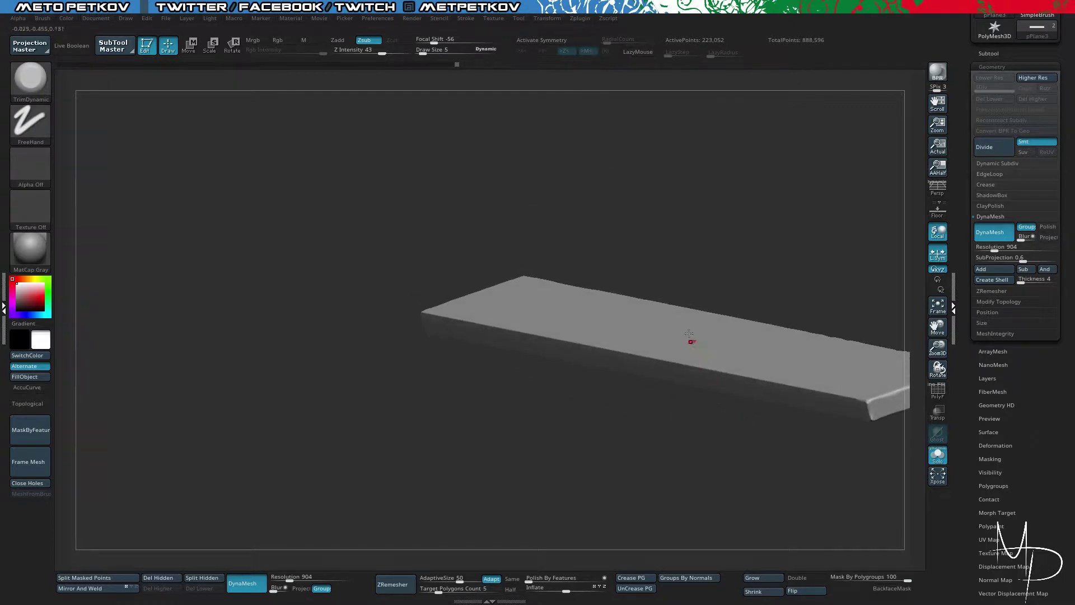
# Step: Trim uneven wear along the plank's opposite long edge from one end towards the other
pyautogui.moveTo(691, 341); pyautogui.dragTo(771, 266)
pyautogui.moveTo(446, 334); pyautogui.dragTo(485, 335)
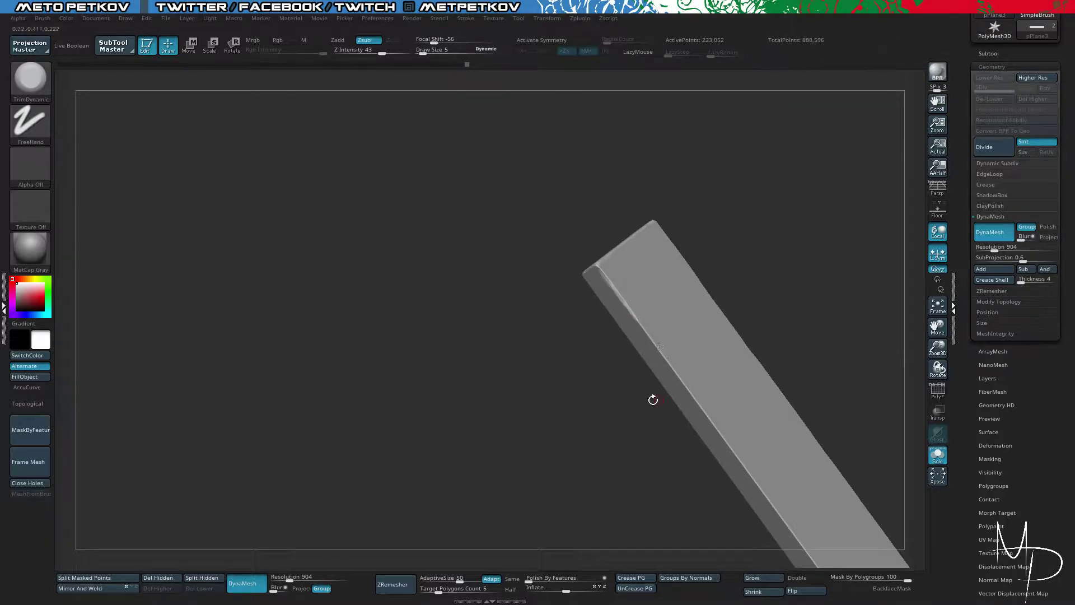
pyautogui.keyDown('alt'); pyautogui.moveTo(558, 282); pyautogui.dragTo(514, 161); pyautogui.keyUp('alt')
pyautogui.moveTo(521, 251); pyautogui.dragTo(509, 250)
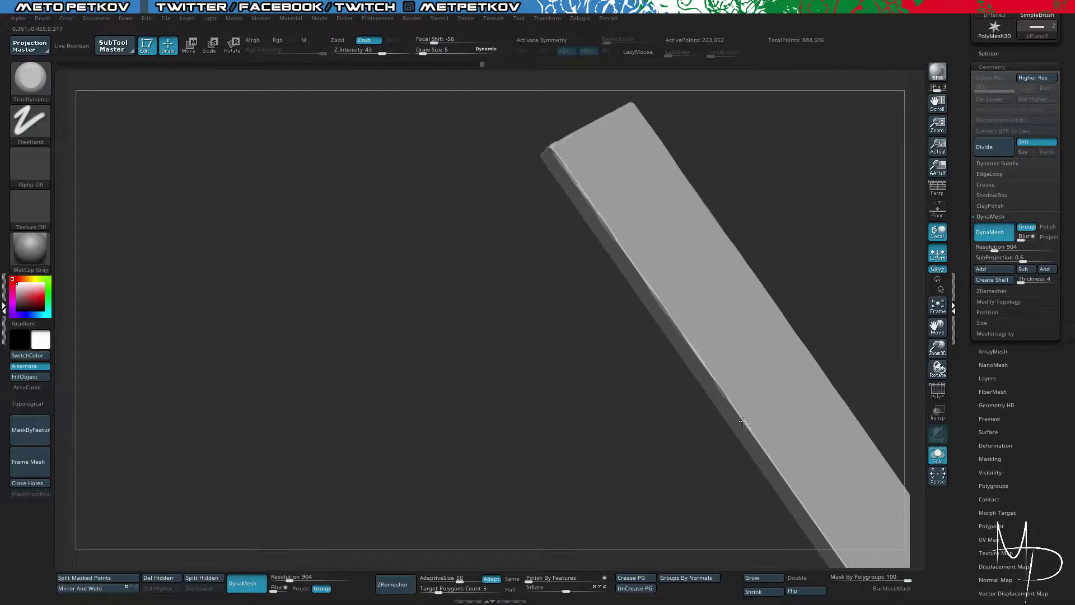
pyautogui.moveTo(661, 431); pyautogui.dragTo(538, 374)
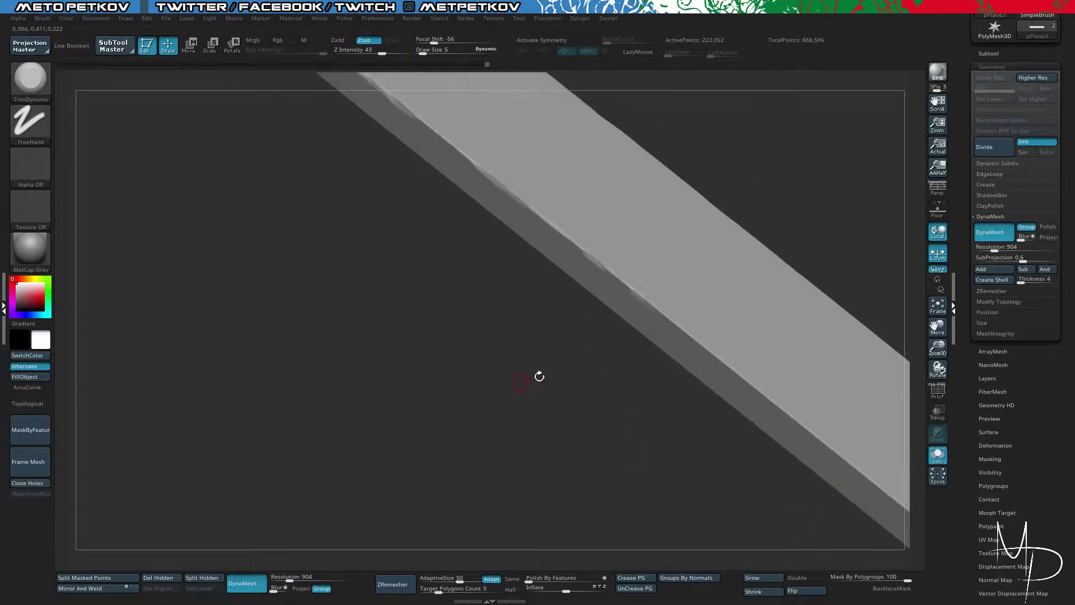
pyautogui.moveTo(682, 332); pyautogui.dragTo(712, 356)
pyautogui.keyDown('alt'); pyautogui.moveTo(551, 409); pyautogui.dragTo(425, 287); pyautogui.keyUp('alt')
pyautogui.moveTo(669, 295); pyautogui.dragTo(753, 366)
pyautogui.moveTo(529, 388)
pyautogui.keyDown('alt'); pyautogui.mouseDown()
pyautogui.moveTo(354, 314)
pyautogui.moveTo(367, 332)
pyautogui.mouseUp(); pyautogui.keyUp('alt')
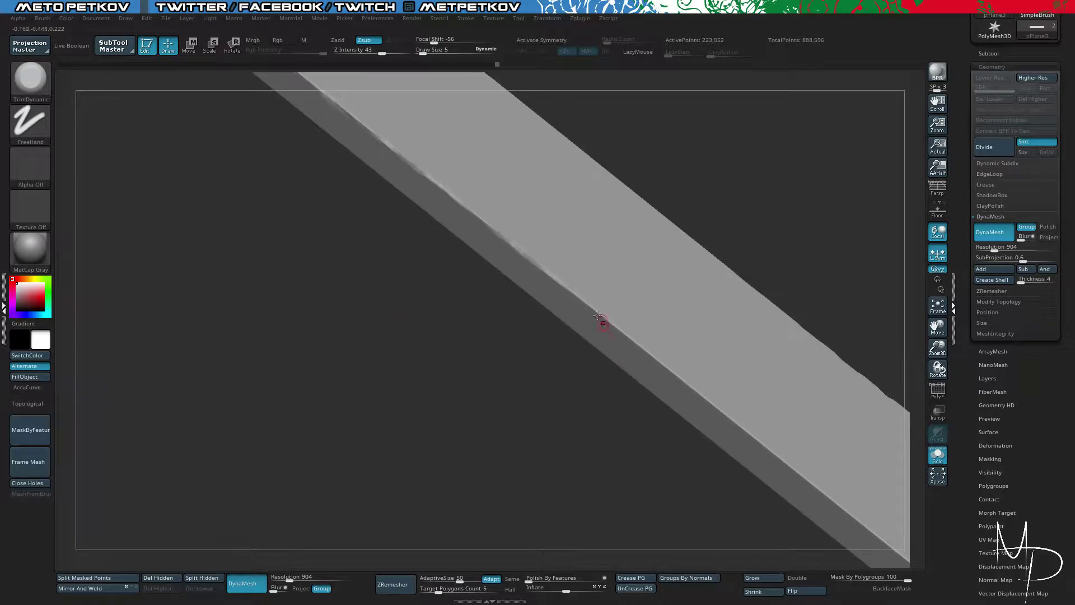
pyautogui.moveTo(590, 305); pyautogui.dragTo(599, 315)
pyautogui.keyDown('alt'); pyautogui.moveTo(523, 425); pyautogui.dragTo(494, 412); pyautogui.keyUp('alt')
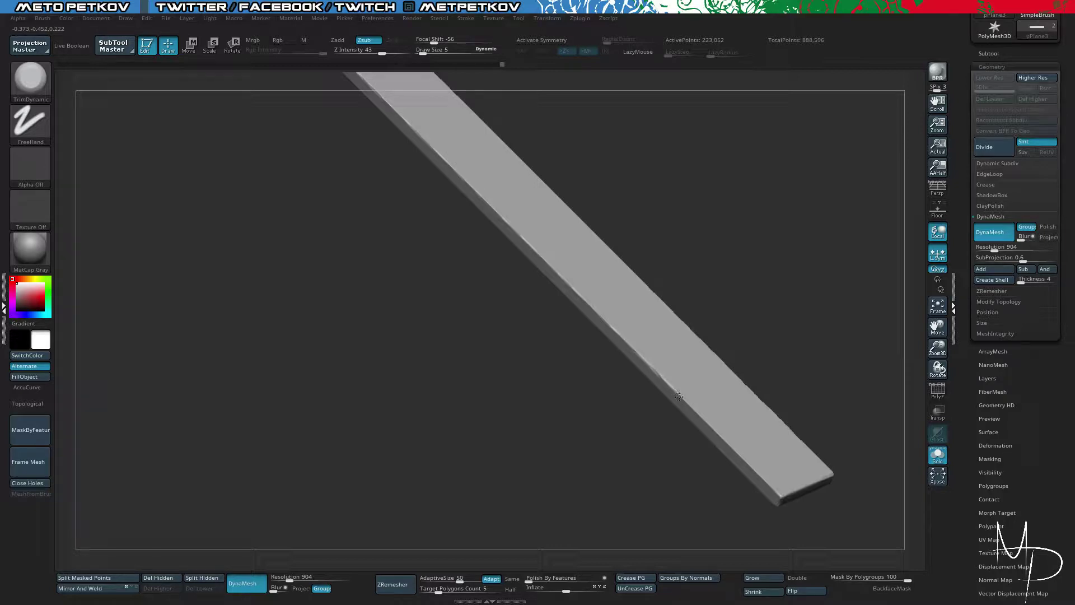
# Step: Smooth the trimmed long edge near the end of the plank and trim it again up to the corner
pyautogui.keyDown('alt'); pyautogui.moveTo(653, 446); pyautogui.dragTo(679, 511); pyautogui.keyUp('alt')
pyautogui.keyDown('alt'); pyautogui.moveTo(465, 215); pyautogui.dragTo(486, 162); pyautogui.keyUp('alt')
pyautogui.moveTo(482, 249)
pyautogui.mouseDown()
pyautogui.moveTo(476, 271)
pyautogui.moveTo(564, 179)
pyautogui.mouseUp()
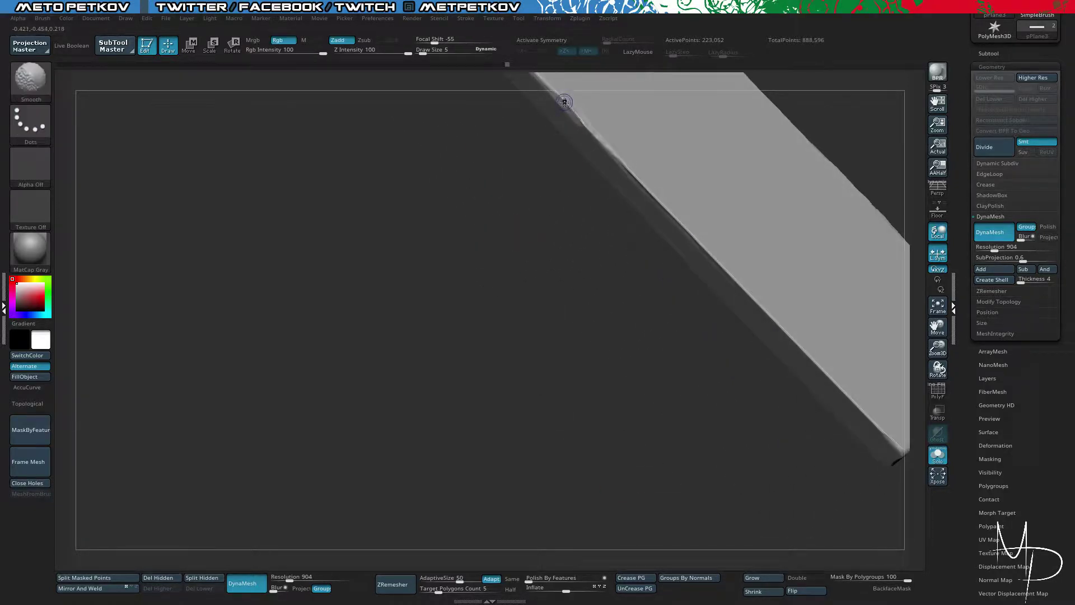
pyautogui.moveTo(588, 311); pyautogui.dragTo(562, 216)
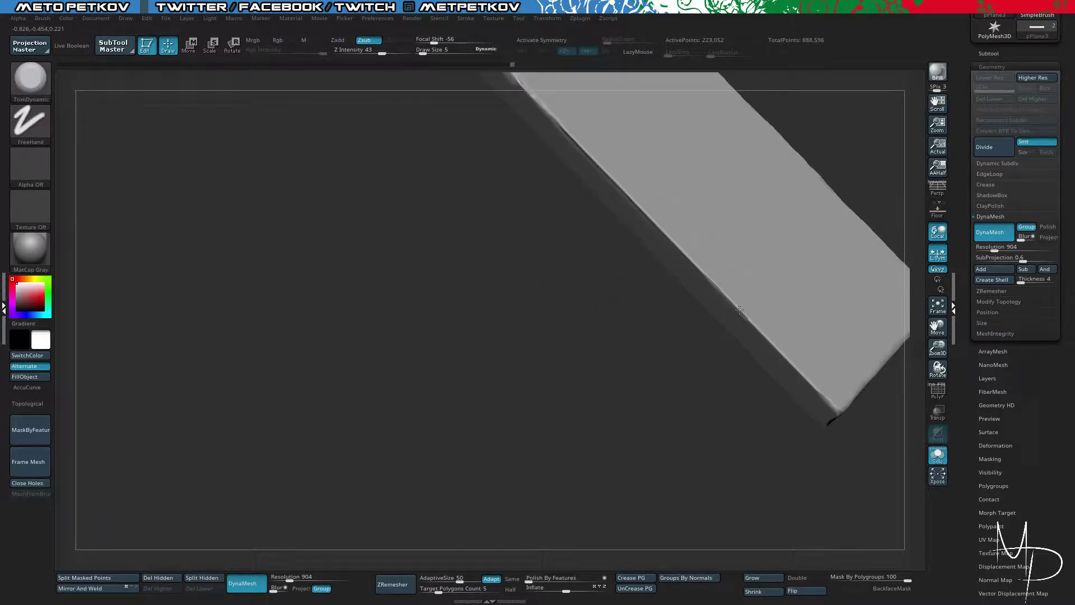
pyautogui.keyDown('alt'); pyautogui.moveTo(740, 311); pyautogui.dragTo(765, 335); pyautogui.keyUp('alt')
# Step: Wear down the plank's end corner and long edges at draw size 8, and show all planks
pyautogui.press('space')
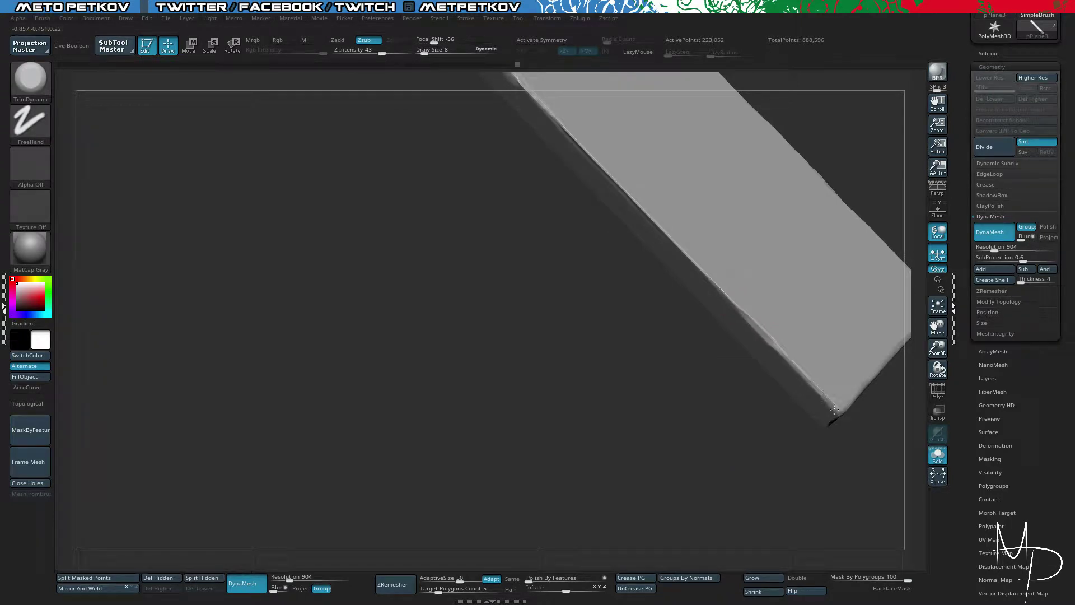
pyautogui.moveTo(826, 429)
pyautogui.mouseDown()
pyautogui.moveTo(814, 451)
pyautogui.moveTo(809, 437)
pyautogui.mouseUp()
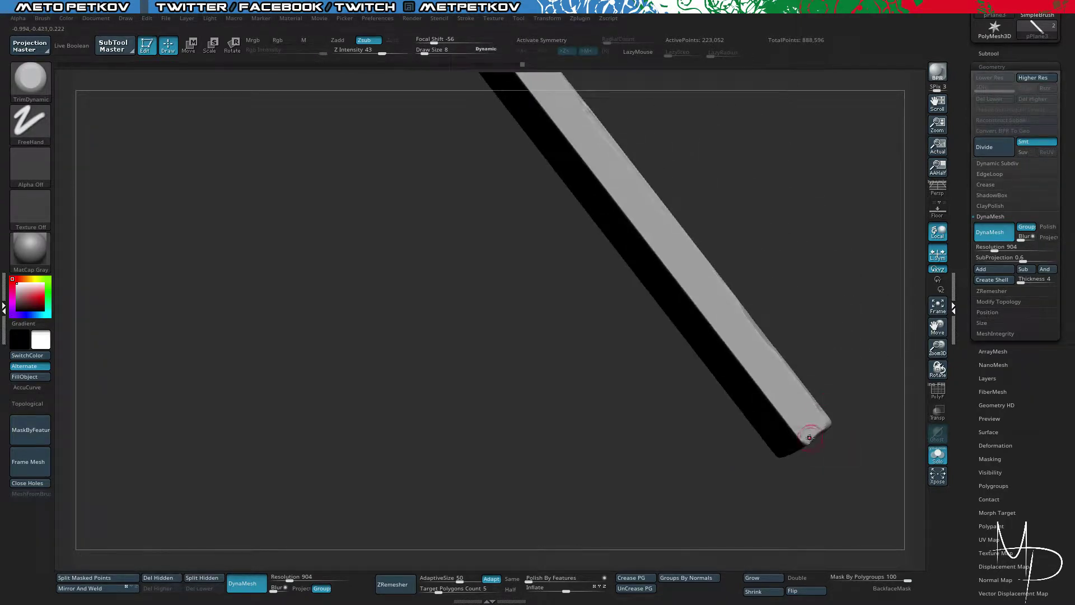
pyautogui.moveTo(684, 340); pyautogui.dragTo(612, 276)
pyautogui.moveTo(716, 233)
pyautogui.mouseDown()
pyautogui.moveTo(756, 339)
pyautogui.moveTo(509, 281)
pyautogui.moveTo(478, 291)
pyautogui.moveTo(411, 285)
pyautogui.moveTo(389, 264)
pyautogui.moveTo(456, 324)
pyautogui.moveTo(470, 365)
pyautogui.moveTo(487, 257)
pyautogui.moveTo(432, 303)
pyautogui.moveTo(422, 377)
pyautogui.moveTo(372, 307)
pyautogui.moveTo(420, 355)
pyautogui.moveTo(318, 338)
pyautogui.moveTo(420, 406)
pyautogui.moveTo(273, 185)
pyautogui.moveTo(301, 282)
pyautogui.moveTo(316, 235)
pyautogui.moveTo(324, 283)
pyautogui.moveTo(282, 356)
pyautogui.moveTo(268, 351)
pyautogui.mouseUp()
pyautogui.moveTo(348, 304); pyautogui.dragTo(590, 372)
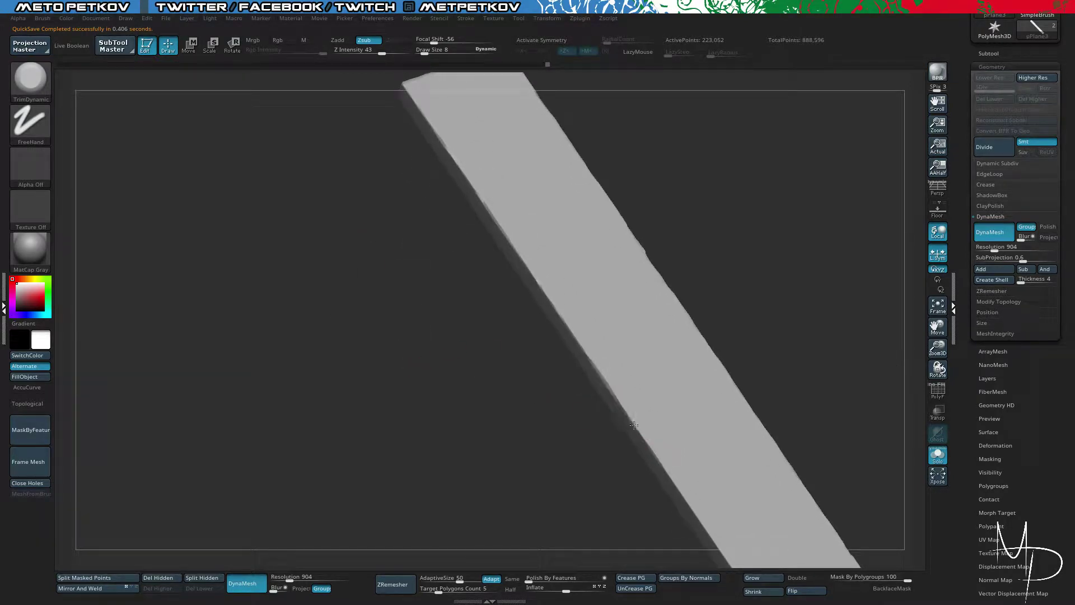
pyautogui.moveTo(477, 241); pyautogui.dragTo(429, 291)
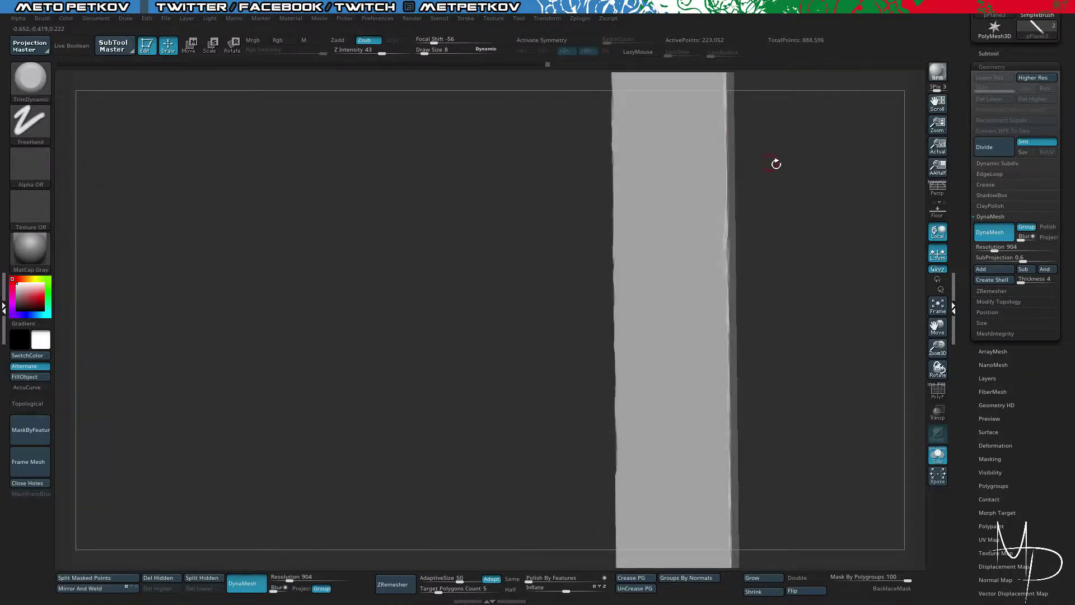
pyautogui.moveTo(775, 163)
pyautogui.mouseDown()
pyautogui.moveTo(741, 172)
pyautogui.moveTo(761, 174)
pyautogui.moveTo(751, 202)
pyautogui.mouseUp()
pyautogui.moveTo(393, 228); pyautogui.dragTo(428, 307)
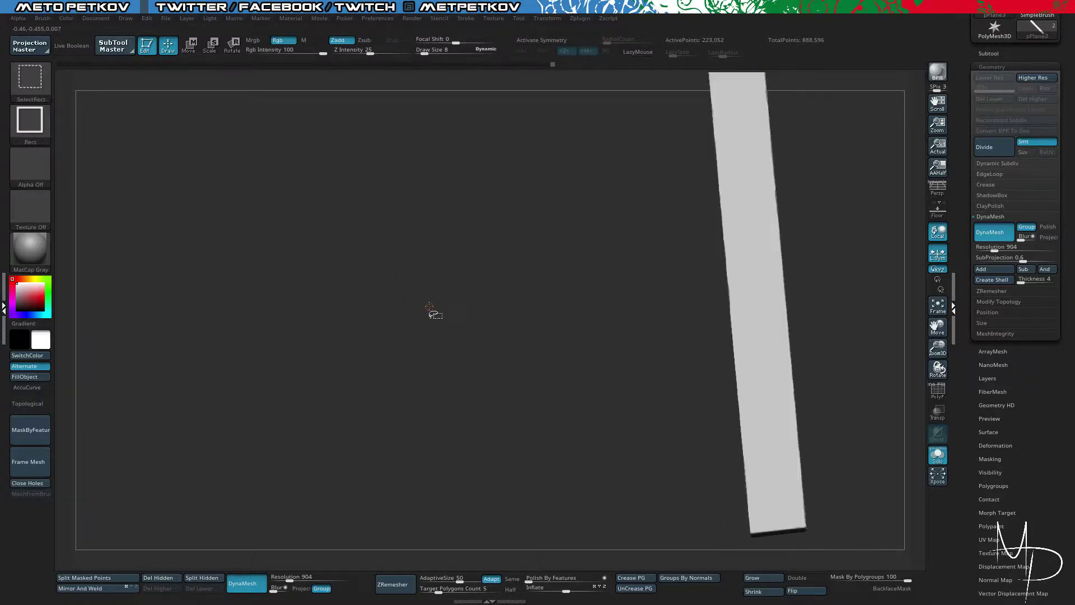
pyautogui.keyDown('ctrl'); pyautogui.keyDown('shift'); pyautogui.click(429, 307); pyautogui.keyUp('shift'); pyautogui.keyUp('ctrl')
pyautogui.moveTo(473, 238); pyautogui.dragTo(486, 239)
pyautogui.keyDown('ctrl'); pyautogui.keyDown('shift'); pyautogui.moveTo(634, 213); pyautogui.dragTo(635, 246); pyautogui.keyUp('shift'); pyautogui.keyUp('ctrl')
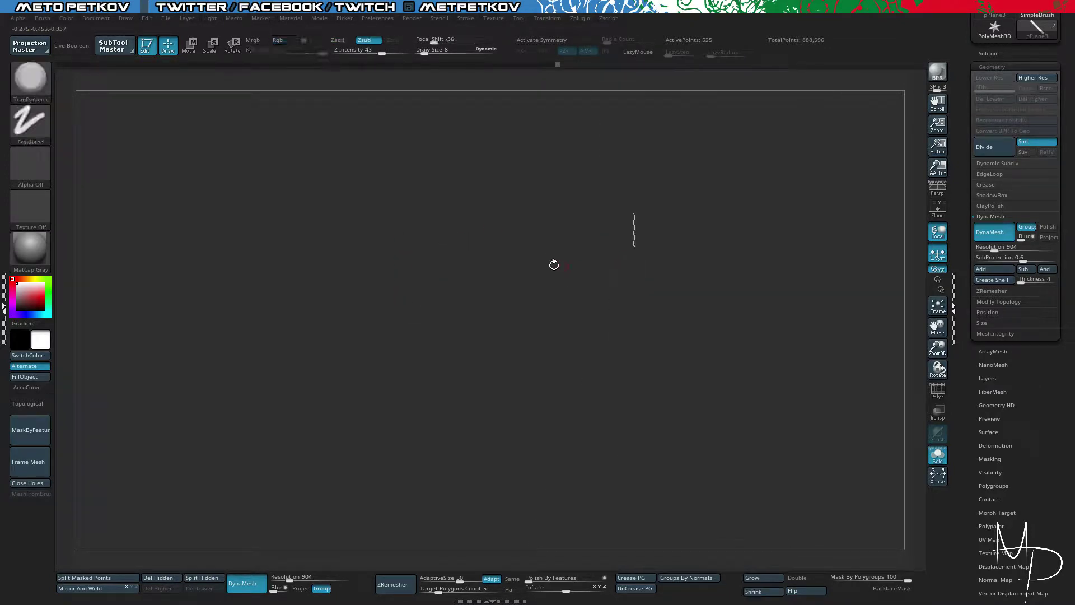
pyautogui.hotkey('ctrl', 'shift', 'a')
pyautogui.moveTo(391, 243); pyautogui.dragTo(455, 281)
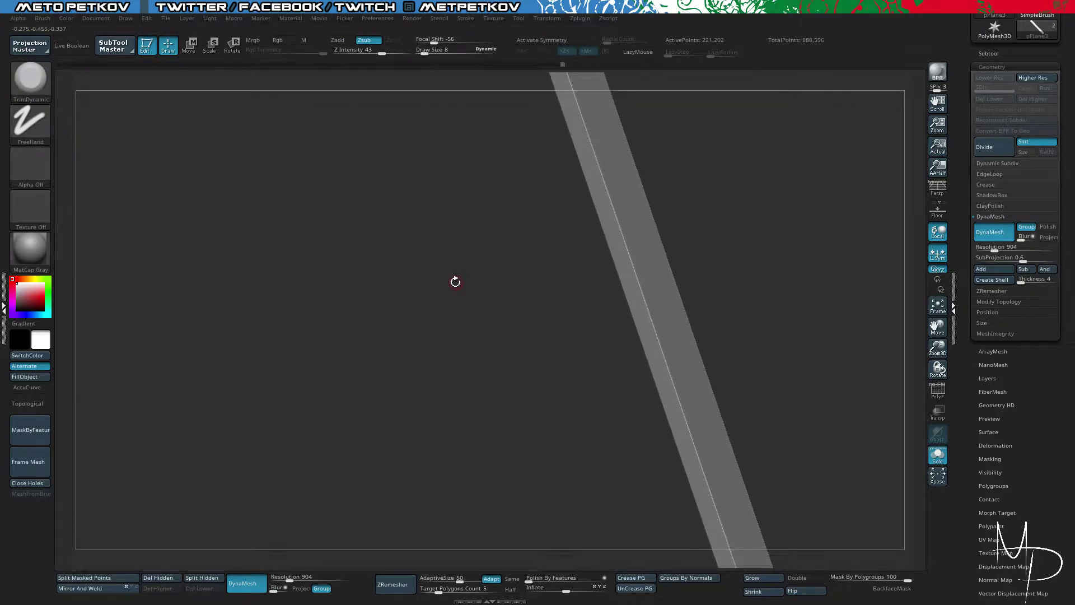
pyautogui.keyDown('ctrl'); pyautogui.keyDown('shift'); pyautogui.click(434, 271); pyautogui.keyUp('shift'); pyautogui.keyUp('ctrl')
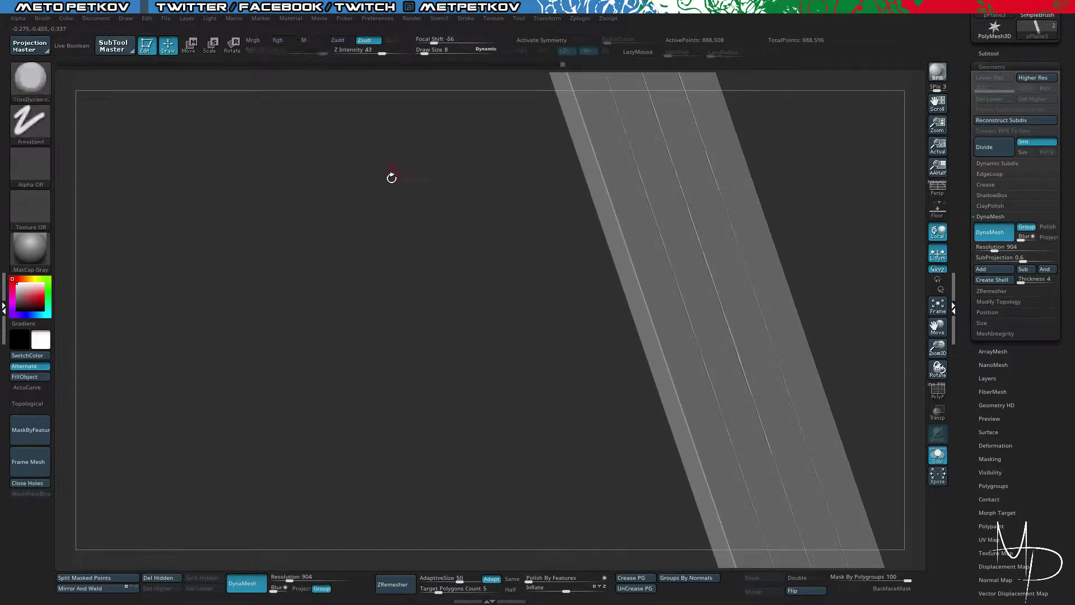
pyautogui.hotkey('alt', 's')
pyautogui.hotkey('alt', 's')
# Step: Isolate the untrimmed outermost plank, growing the visible part to the whole board
pyautogui.moveTo(336, 302)
pyautogui.mouseDown()
pyautogui.moveTo(307, 319)
pyautogui.moveTo(300, 269)
pyautogui.moveTo(362, 248)
pyautogui.mouseUp()
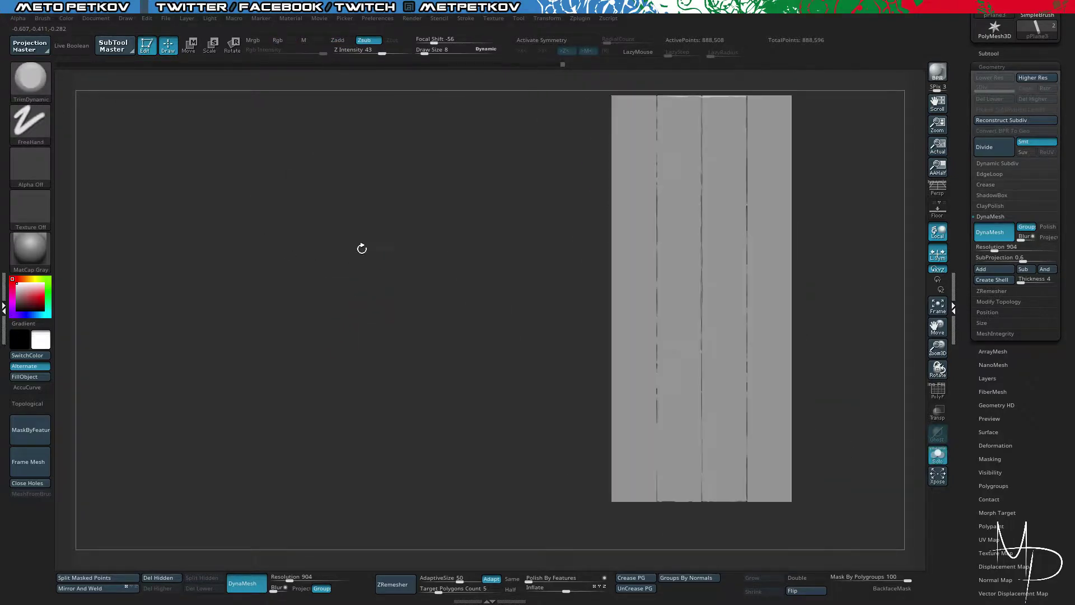
pyautogui.keyDown('ctrl'); pyautogui.keyDown('shift'); pyautogui.moveTo(628, 125); pyautogui.dragTo(641, 199); pyautogui.keyUp('shift'); pyautogui.keyUp('ctrl')
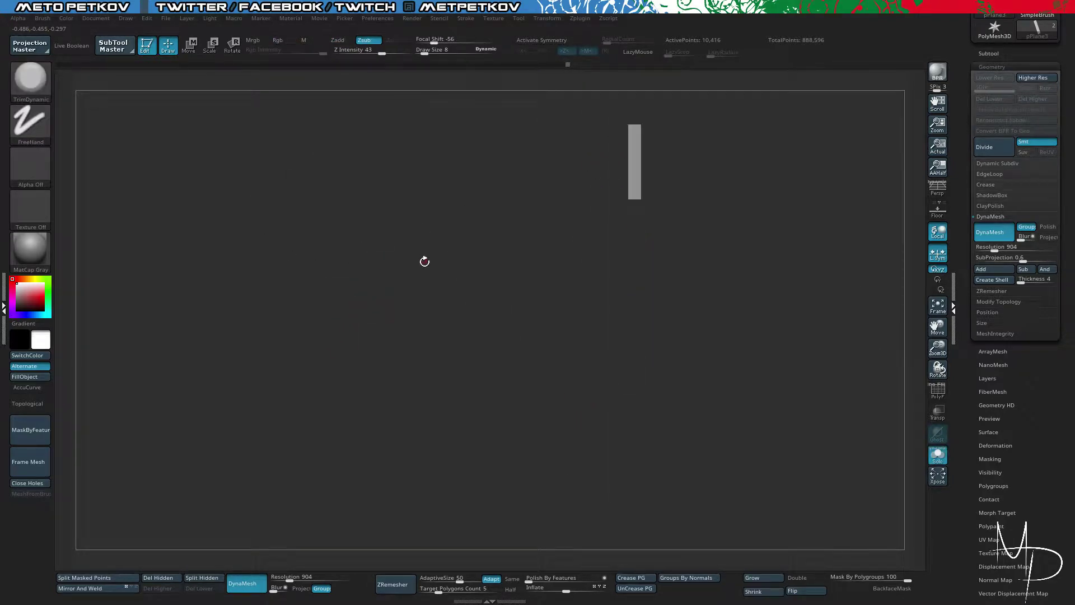
pyautogui.moveTo(424, 261)
pyautogui.mouseDown()
pyautogui.moveTo(497, 281)
pyautogui.moveTo(425, 271)
pyautogui.moveTo(467, 312)
pyautogui.moveTo(480, 356)
pyautogui.mouseUp()
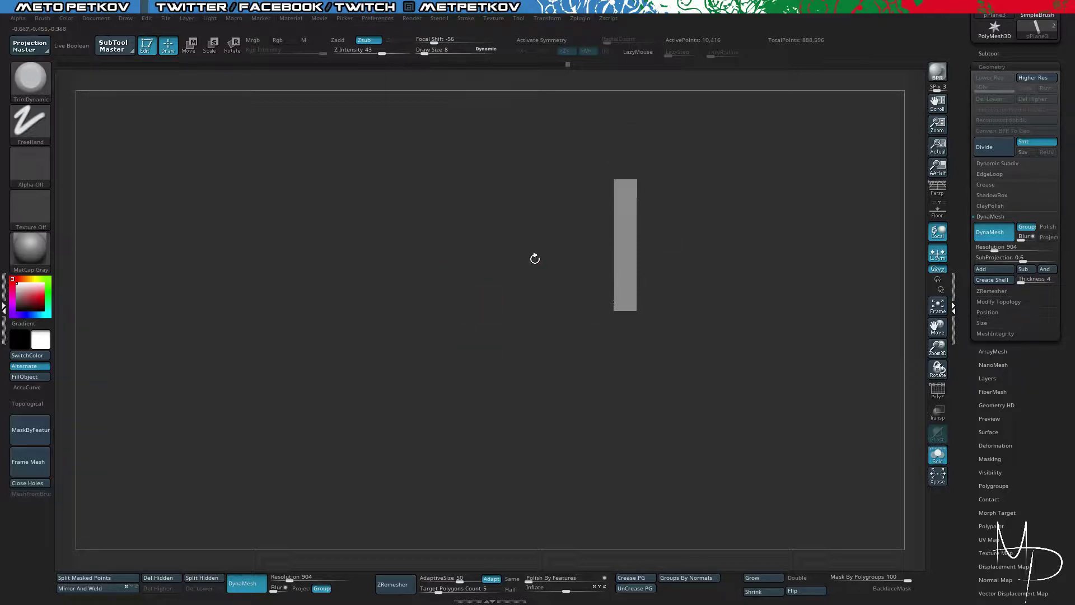
pyautogui.keyDown('ctrl'); pyautogui.keyDown('shift'); pyautogui.click(534, 255); pyautogui.keyUp('shift'); pyautogui.keyUp('ctrl')
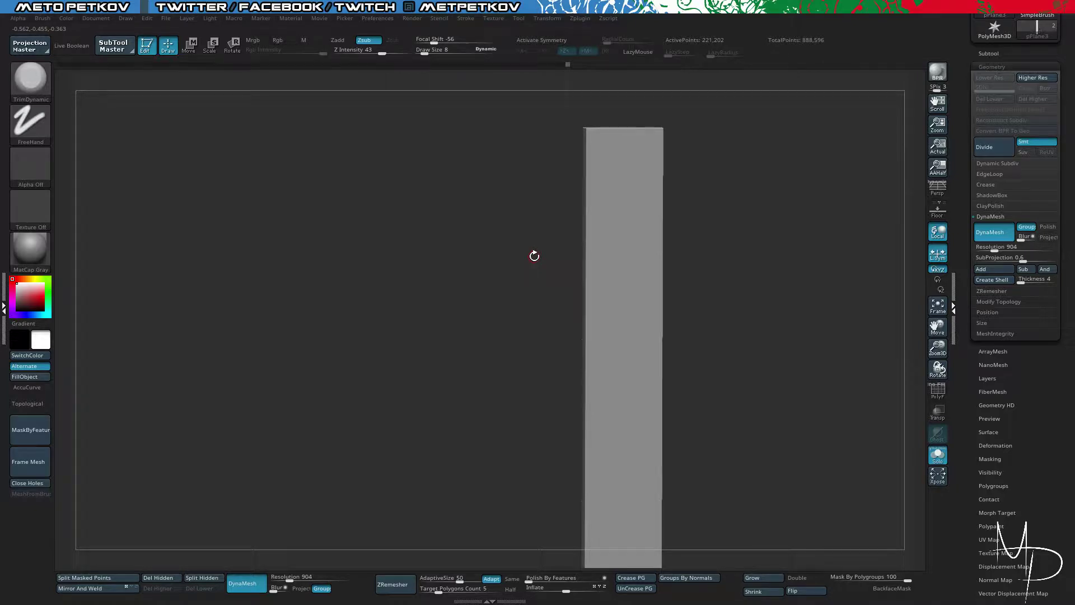
# Step: Trim the end corner and chip the short end edge of the isolated outermost plank with TrimDynamic
pyautogui.moveTo(465, 213); pyautogui.dragTo(485, 234)
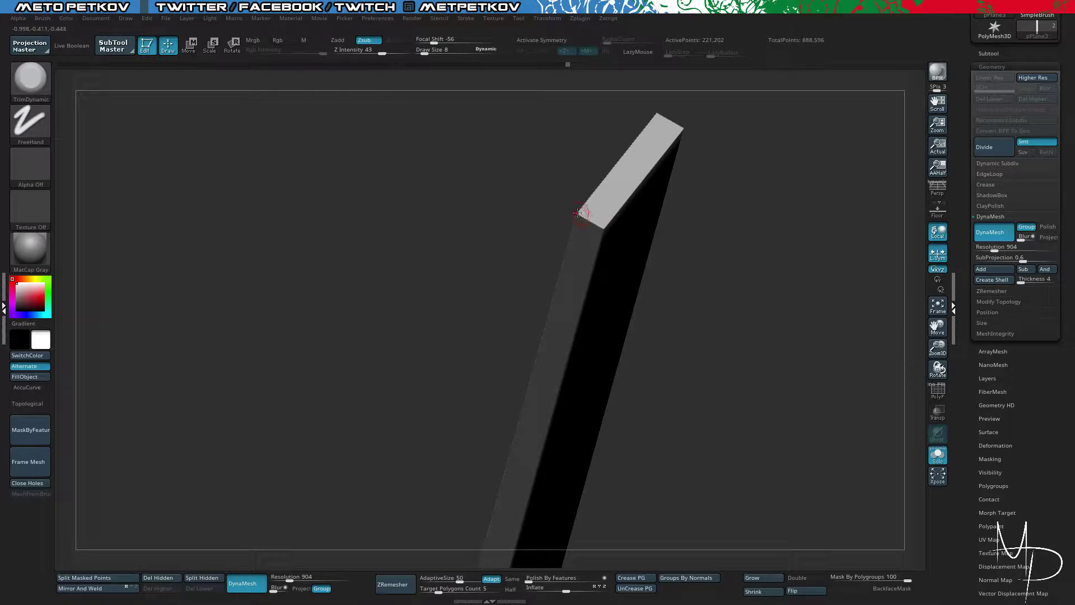
pyautogui.moveTo(680, 280); pyautogui.dragTo(561, 272)
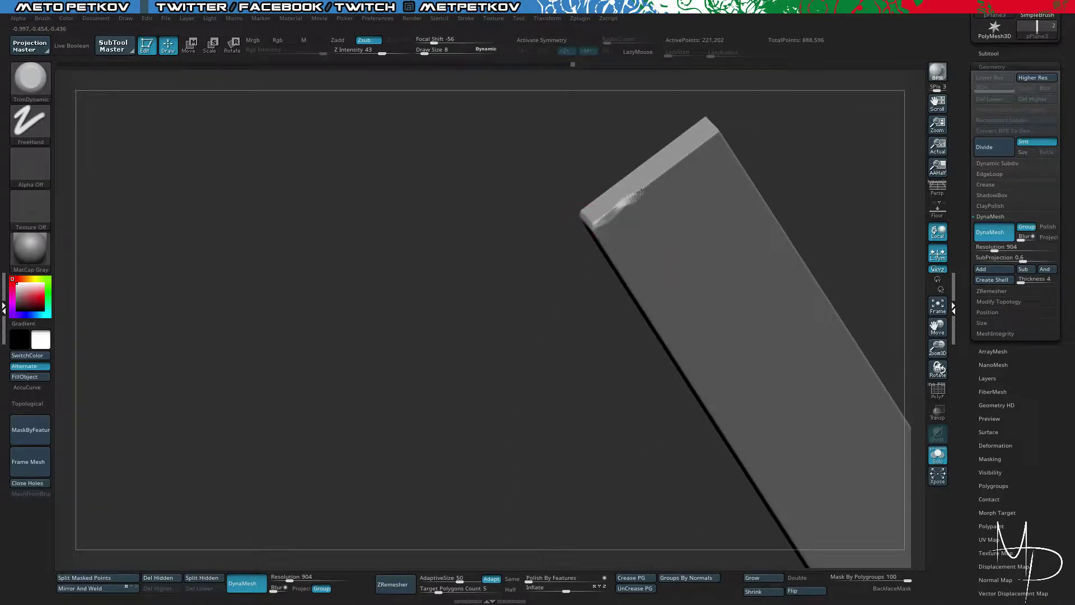
pyautogui.moveTo(640, 193); pyautogui.dragTo(676, 168)
pyautogui.moveTo(510, 165)
pyautogui.mouseDown()
pyautogui.moveTo(544, 187)
pyautogui.moveTo(524, 148)
pyautogui.mouseUp()
pyautogui.hotkey('ctrl', 'z')
pyautogui.moveTo(679, 160); pyautogui.dragTo(595, 226)
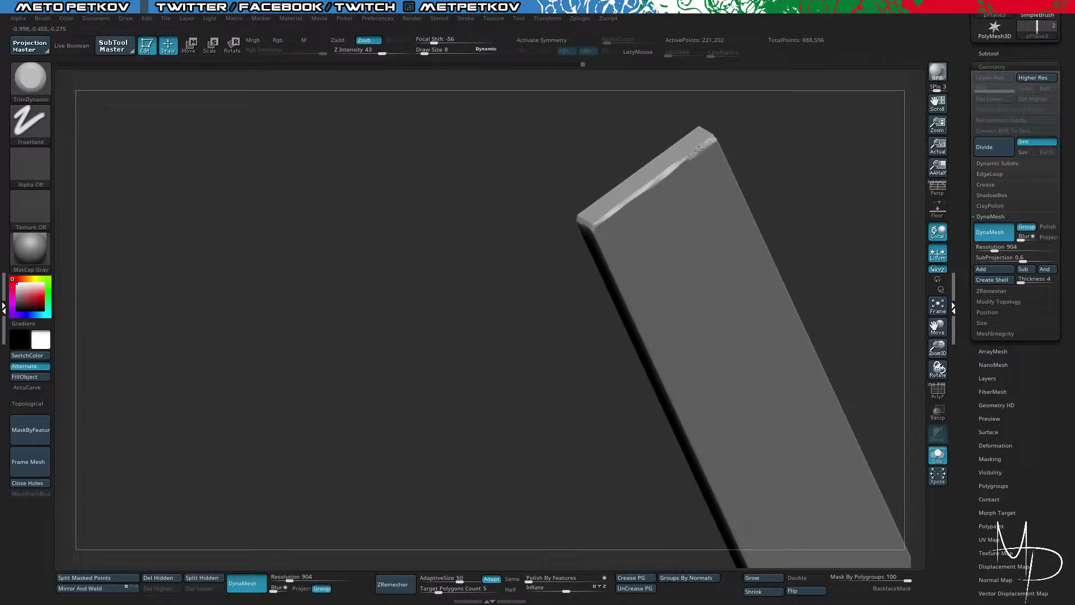
pyautogui.moveTo(707, 137); pyautogui.dragTo(759, 107)
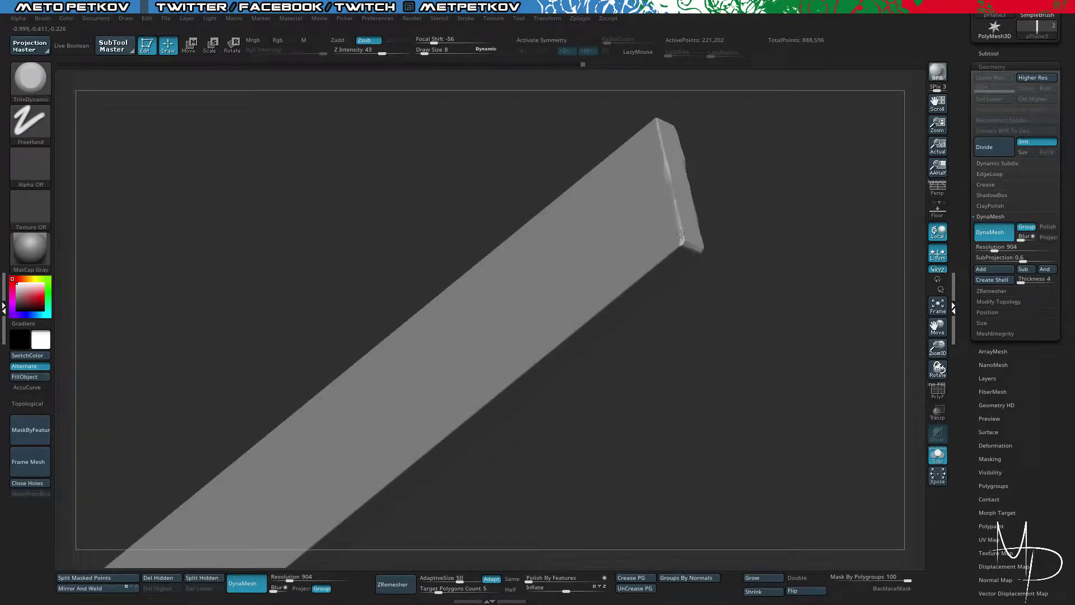
# Step: Wear down the vertical corner at the plank's end and start trimming the adjoining long edge
pyautogui.moveTo(742, 271); pyautogui.dragTo(748, 218)
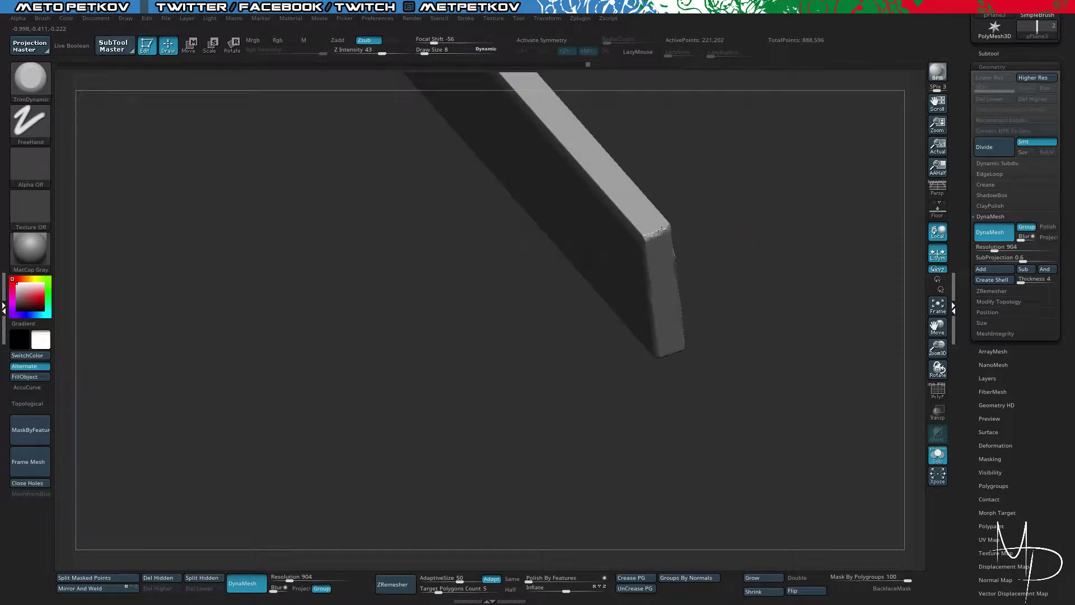
pyautogui.moveTo(641, 242)
pyautogui.mouseDown()
pyautogui.moveTo(526, 249)
pyautogui.moveTo(627, 255)
pyautogui.moveTo(672, 228)
pyautogui.moveTo(695, 245)
pyautogui.mouseUp()
pyautogui.press('shift')
pyautogui.keyDown('alt'); pyautogui.moveTo(715, 262); pyautogui.dragTo(730, 397); pyautogui.keyUp('alt')
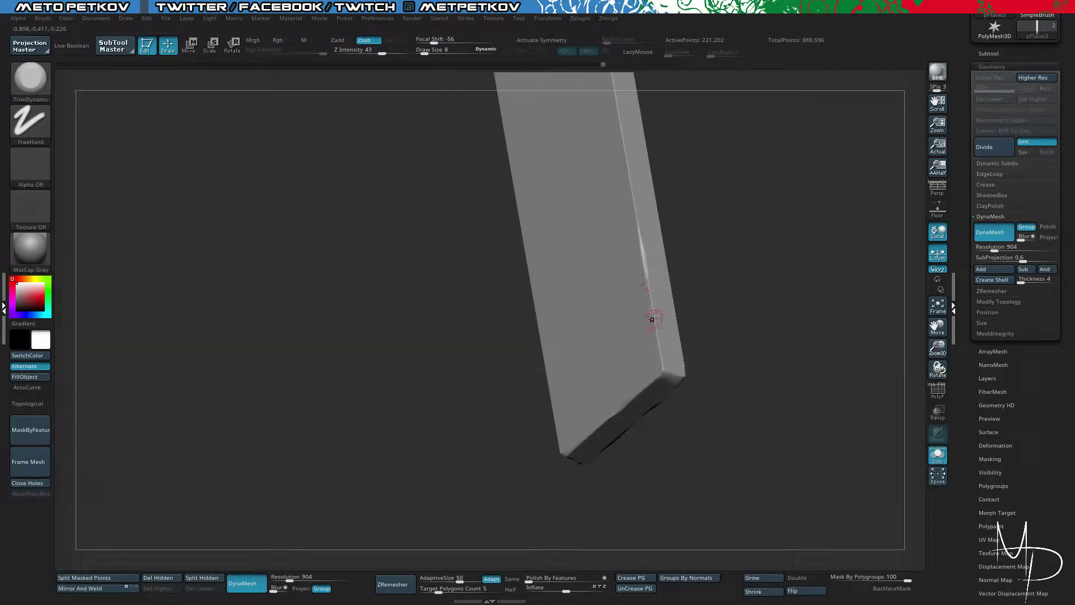
pyautogui.moveTo(659, 343); pyautogui.dragTo(668, 346, button='right')
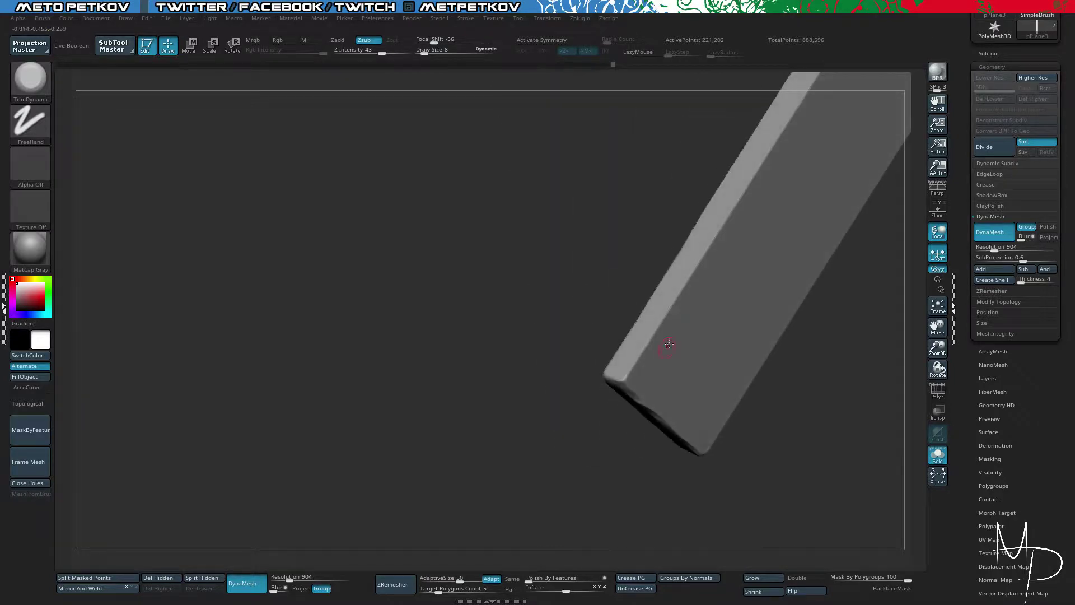
# Step: Trim the long edge next to the plank's worn end up to the corner
pyautogui.moveTo(649, 343); pyautogui.dragTo(627, 375)
pyautogui.moveTo(719, 231); pyautogui.dragTo(629, 365)
pyautogui.moveTo(687, 275); pyautogui.dragTo(673, 309)
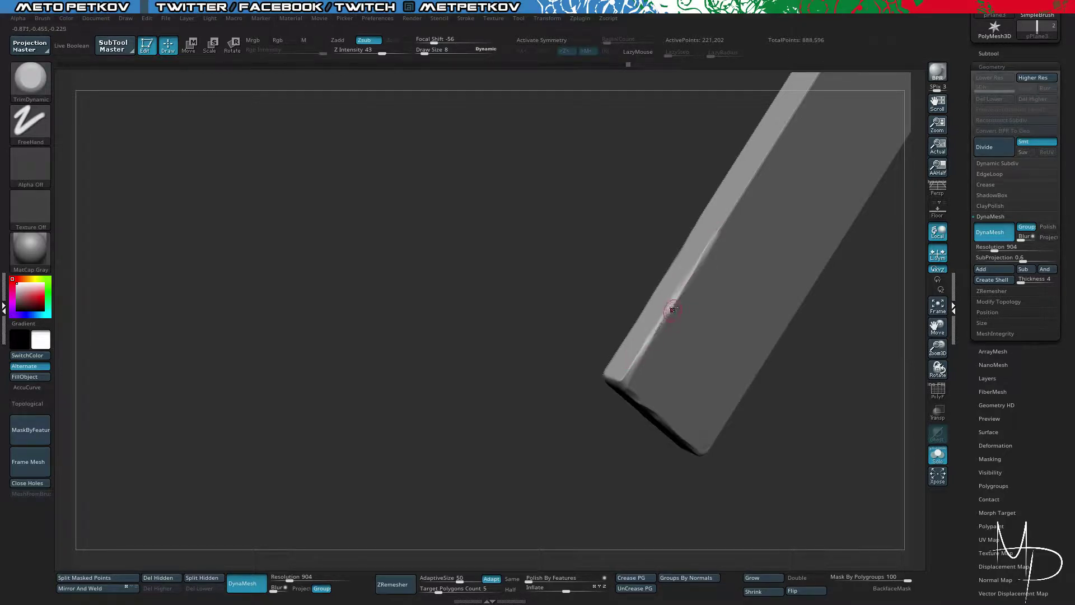
pyautogui.moveTo(552, 257)
pyautogui.mouseDown()
pyautogui.moveTo(564, 238)
pyautogui.moveTo(522, 273)
pyautogui.moveTo(493, 144)
pyautogui.moveTo(383, 196)
pyautogui.moveTo(429, 340)
pyautogui.moveTo(509, 453)
pyautogui.moveTo(459, 302)
pyautogui.moveTo(677, 246)
pyautogui.moveTo(746, 345)
pyautogui.mouseUp()
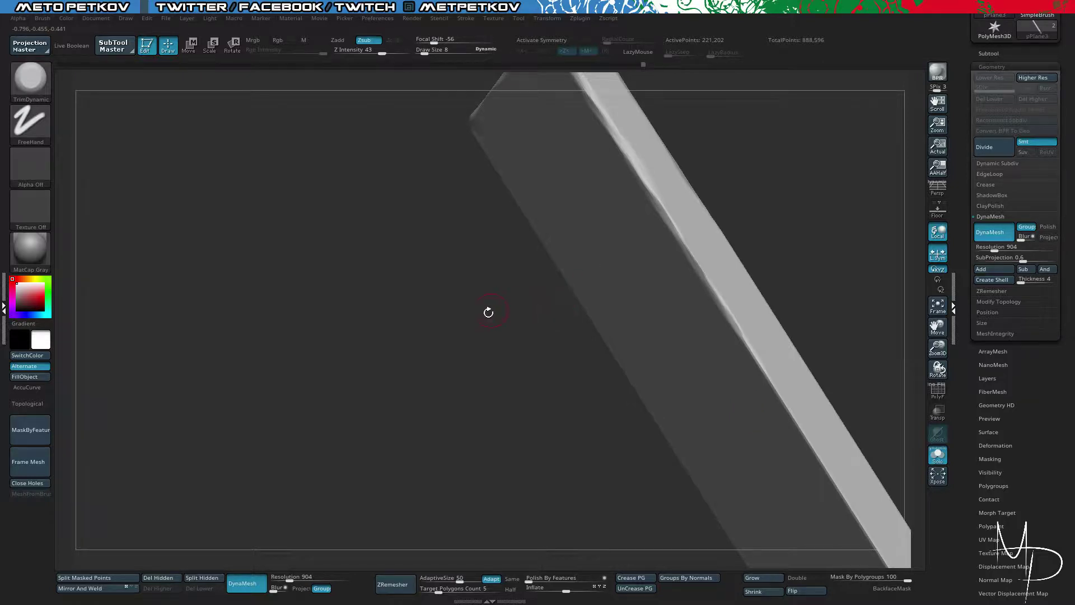
# Step: Trim uneven wear along the same long edge from the end section towards the plank's middle
pyautogui.moveTo(463, 339)
pyautogui.mouseDown()
pyautogui.moveTo(432, 321)
pyautogui.moveTo(442, 336)
pyautogui.moveTo(438, 231)
pyautogui.mouseUp()
pyautogui.moveTo(672, 187); pyautogui.dragTo(736, 285)
pyautogui.keyDown('alt'); pyautogui.moveTo(431, 268); pyautogui.dragTo(429, 216); pyautogui.keyUp('alt')
pyautogui.moveTo(729, 225)
pyautogui.mouseDown()
pyautogui.moveTo(755, 261)
pyautogui.moveTo(828, 196)
pyautogui.moveTo(806, 230)
pyautogui.mouseUp()
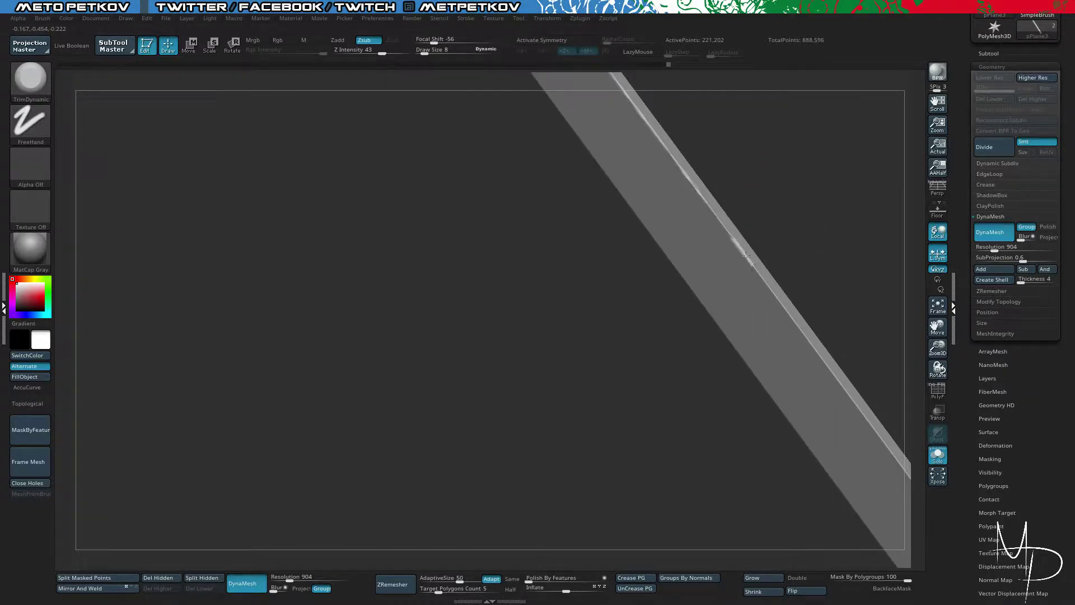
pyautogui.moveTo(782, 267)
pyautogui.mouseDown()
pyautogui.moveTo(754, 243)
pyautogui.moveTo(736, 245)
pyautogui.mouseUp()
# Step: Show all planks to compare the wear, and isolate the whole outermost plank again
pyautogui.moveTo(557, 317)
pyautogui.mouseDown()
pyautogui.moveTo(539, 249)
pyautogui.moveTo(552, 217)
pyautogui.moveTo(549, 293)
pyautogui.mouseUp()
pyautogui.keyDown('ctrl'); pyautogui.keyDown('shift'); pyautogui.click(541, 243); pyautogui.keyUp('shift'); pyautogui.keyUp('ctrl')
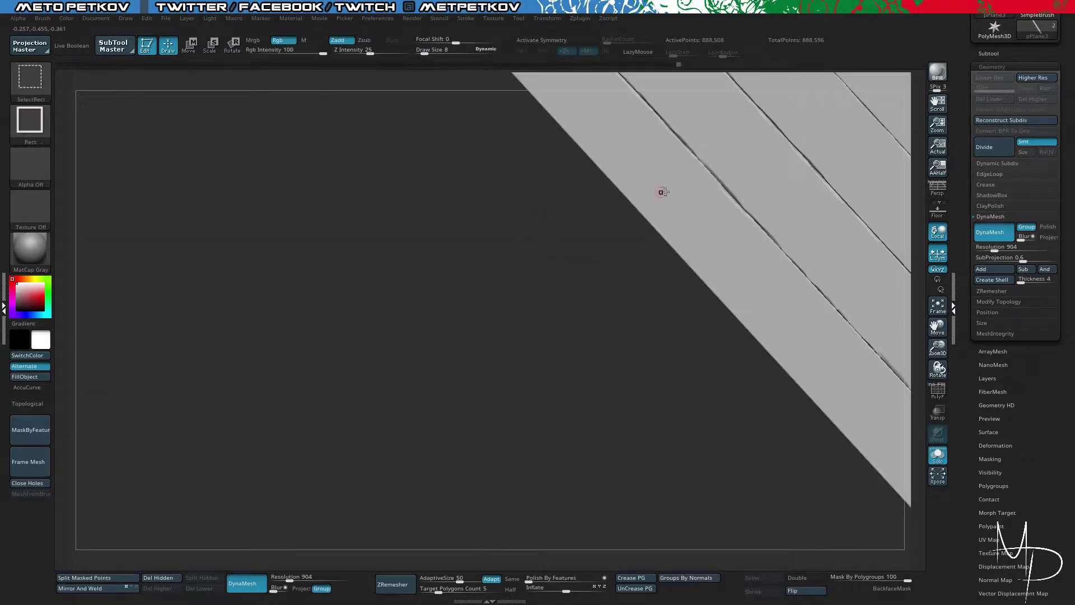
pyautogui.keyDown('ctrl'); pyautogui.keyDown('shift'); pyautogui.moveTo(663, 192); pyautogui.dragTo(682, 224); pyautogui.keyUp('shift'); pyautogui.keyUp('ctrl')
pyautogui.hotkey('ctrl', 'shift', 'a')
# Step: Trim irregular worn patches along the middle section of the plank's long edge
pyautogui.moveTo(552, 283); pyautogui.dragTo(615, 375)
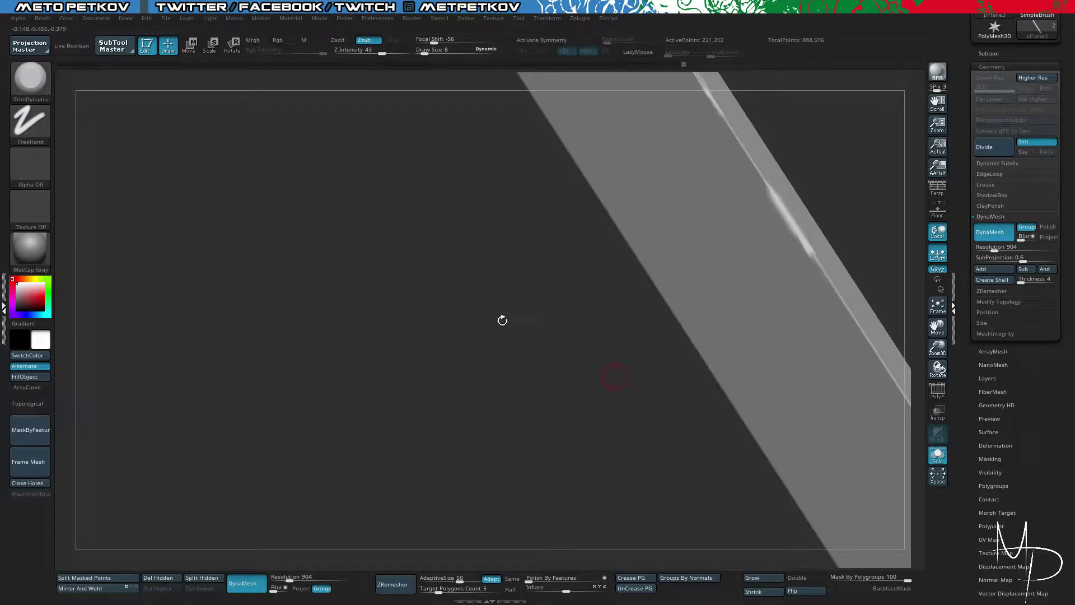
pyautogui.moveTo(502, 320); pyautogui.dragTo(610, 256)
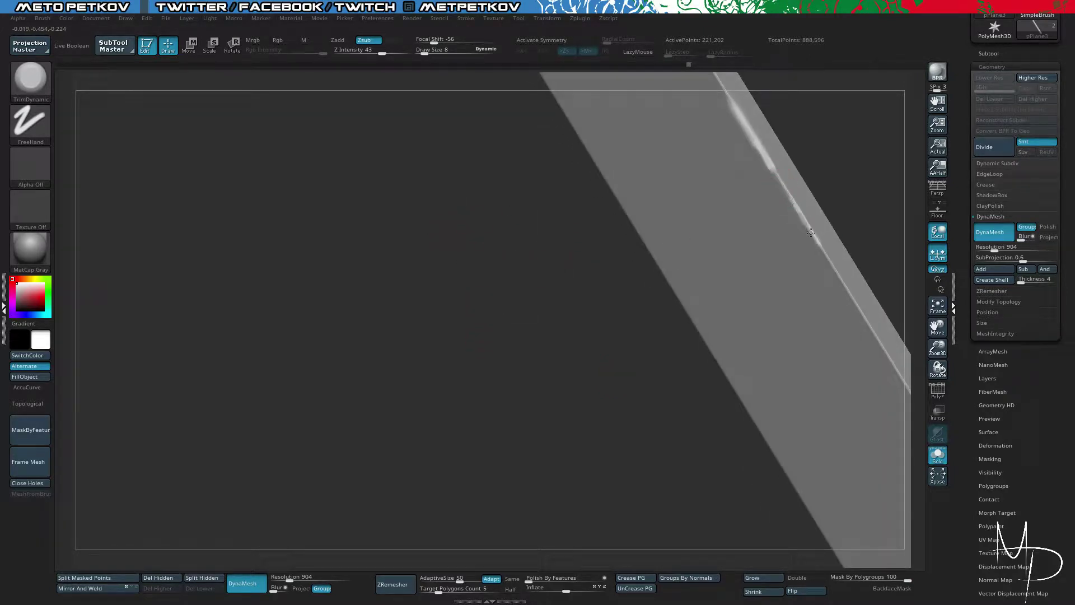
pyautogui.moveTo(811, 232); pyautogui.dragTo(838, 281)
pyautogui.keyDown('alt'); pyautogui.moveTo(419, 278); pyautogui.dragTo(412, 156); pyautogui.keyUp('alt')
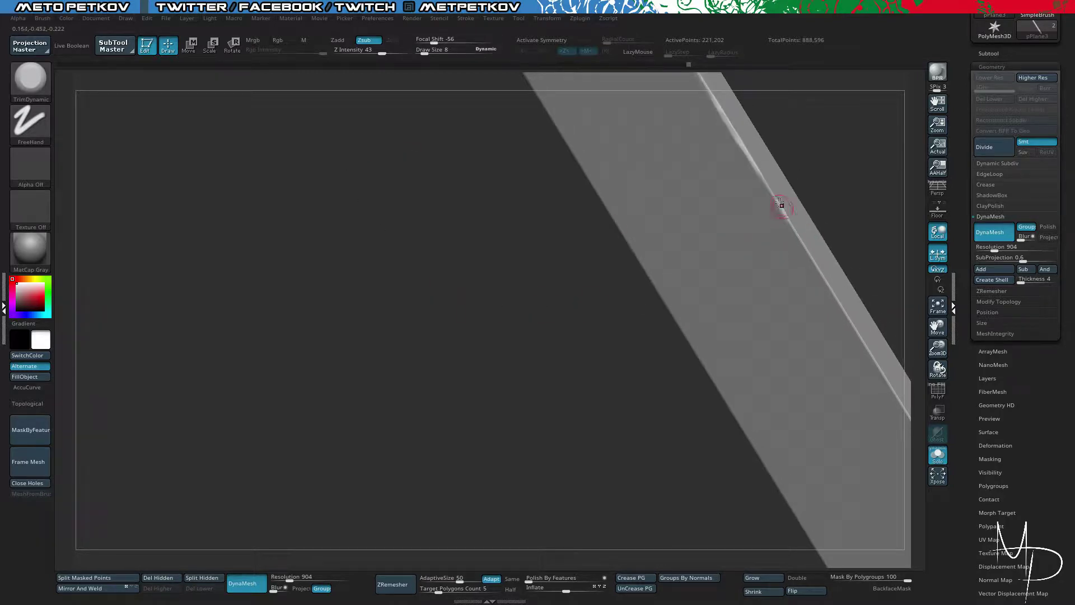
pyautogui.moveTo(780, 204); pyautogui.dragTo(819, 273)
# Step: Trim the rest of the long edge with uneven wear up to the plank's far end corner
pyautogui.moveTo(660, 384); pyautogui.dragTo(718, 166)
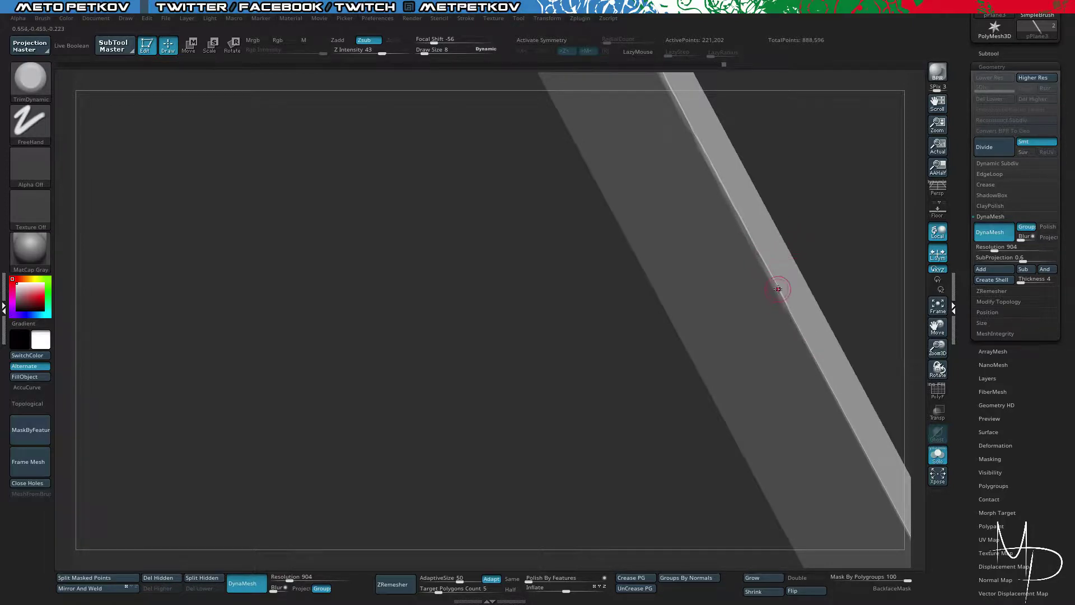
pyautogui.moveTo(784, 301); pyautogui.dragTo(806, 348)
pyautogui.moveTo(489, 279); pyautogui.dragTo(492, 259)
pyautogui.moveTo(799, 293); pyautogui.dragTo(871, 426)
pyautogui.keyDown('alt'); pyautogui.moveTo(568, 336); pyautogui.dragTo(474, 210); pyautogui.keyUp('alt')
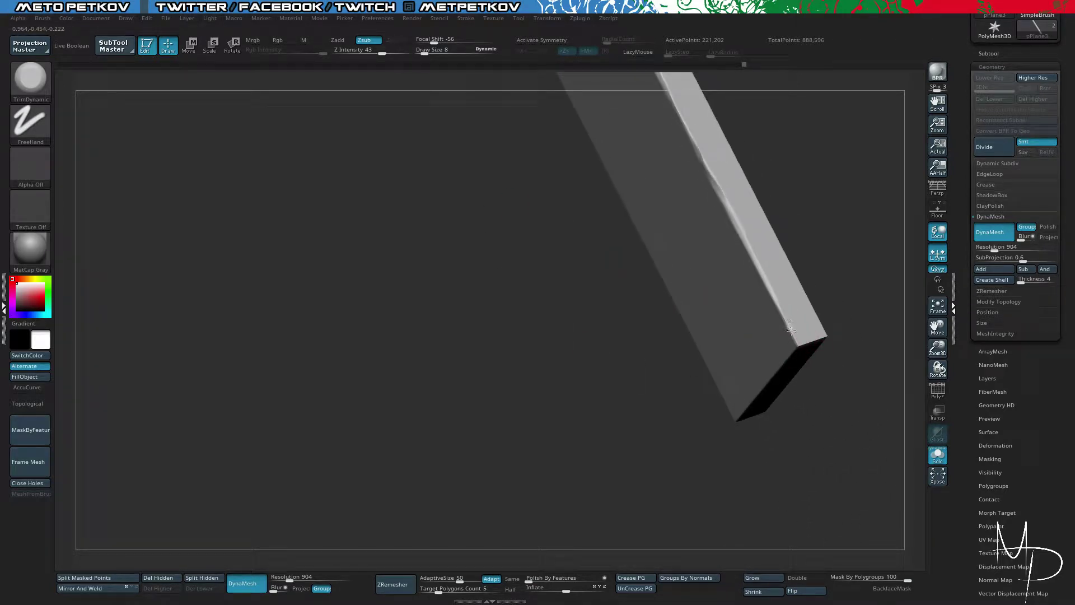
# Step: Wear down the corner at the plank's far end and trim its short end edge
pyautogui.moveTo(821, 386)
pyautogui.mouseDown()
pyautogui.moveTo(835, 300)
pyautogui.moveTo(728, 291)
pyautogui.mouseUp()
pyautogui.moveTo(772, 334); pyautogui.dragTo(784, 339)
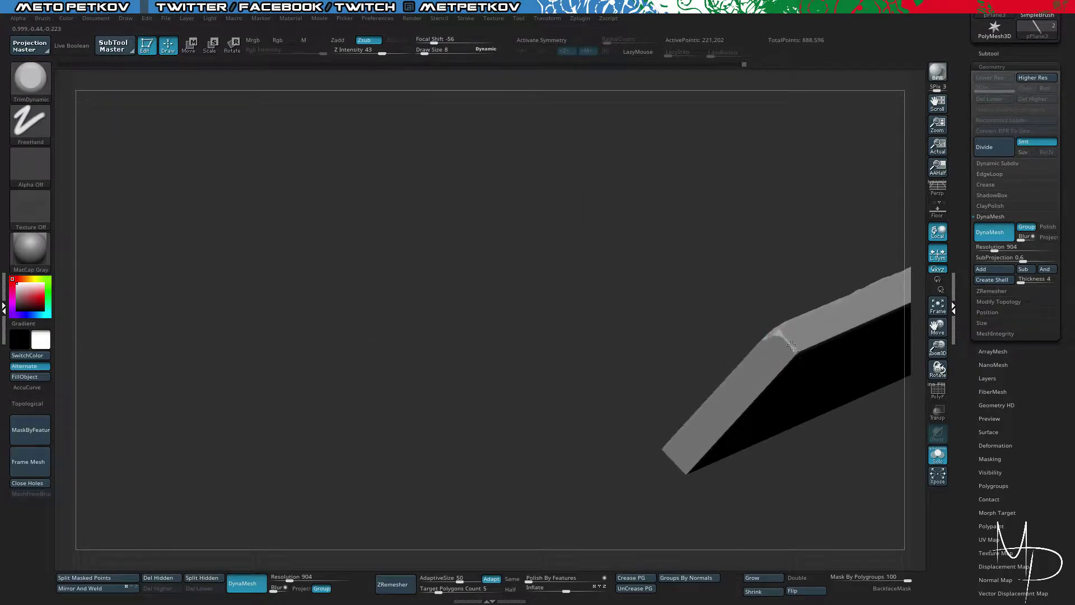
pyautogui.moveTo(653, 315); pyautogui.dragTo(710, 314)
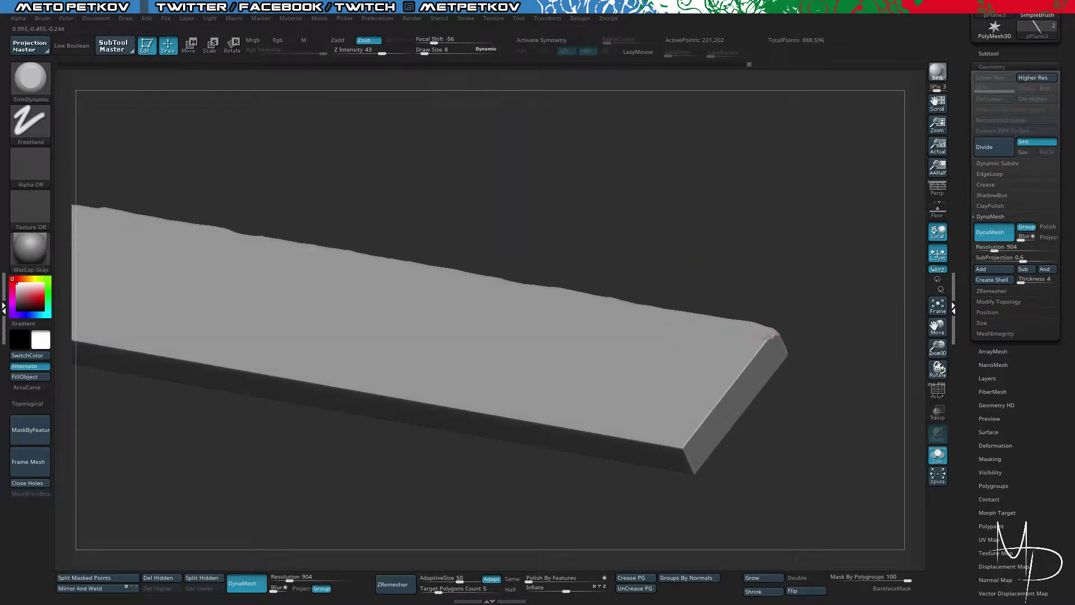
pyautogui.moveTo(753, 358); pyautogui.dragTo(682, 450)
pyautogui.moveTo(741, 486); pyautogui.dragTo(720, 451)
# Step: Trim the short end edge along the opposite face at the plank's far end
pyautogui.hotkey('shift', 'f')
pyautogui.moveTo(715, 248); pyautogui.dragTo(619, 150)
pyautogui.hotkey('shift', 'f')
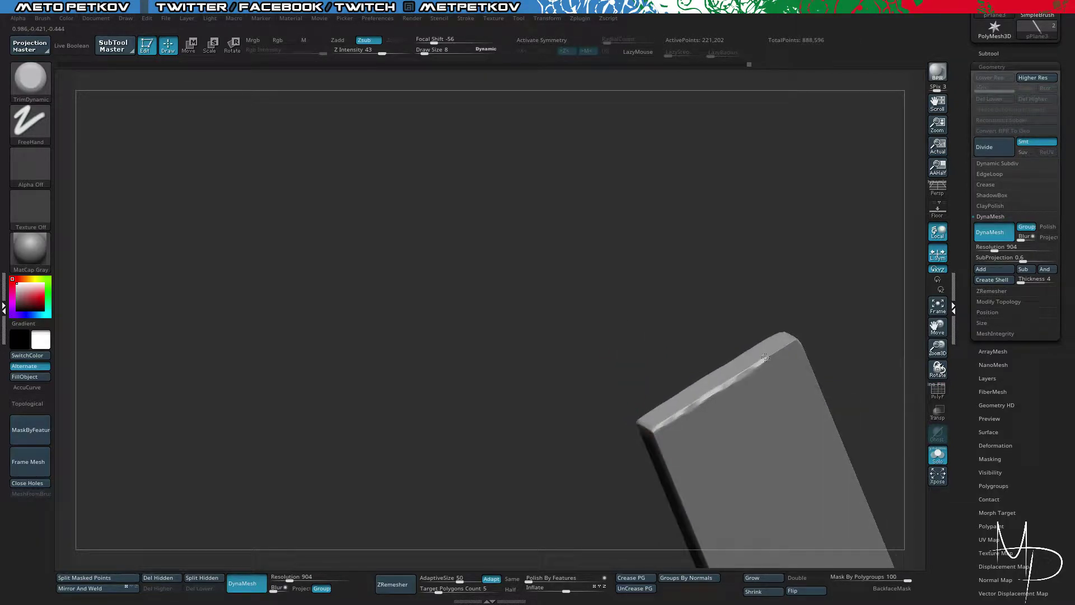
pyautogui.moveTo(787, 345)
pyautogui.mouseDown()
pyautogui.moveTo(773, 263)
pyautogui.moveTo(602, 292)
pyautogui.moveTo(691, 443)
pyautogui.moveTo(741, 267)
pyautogui.moveTo(706, 345)
pyautogui.moveTo(482, 358)
pyautogui.moveTo(515, 399)
pyautogui.moveTo(422, 307)
pyautogui.moveTo(485, 396)
pyautogui.moveTo(463, 358)
pyautogui.moveTo(477, 215)
pyautogui.mouseUp()
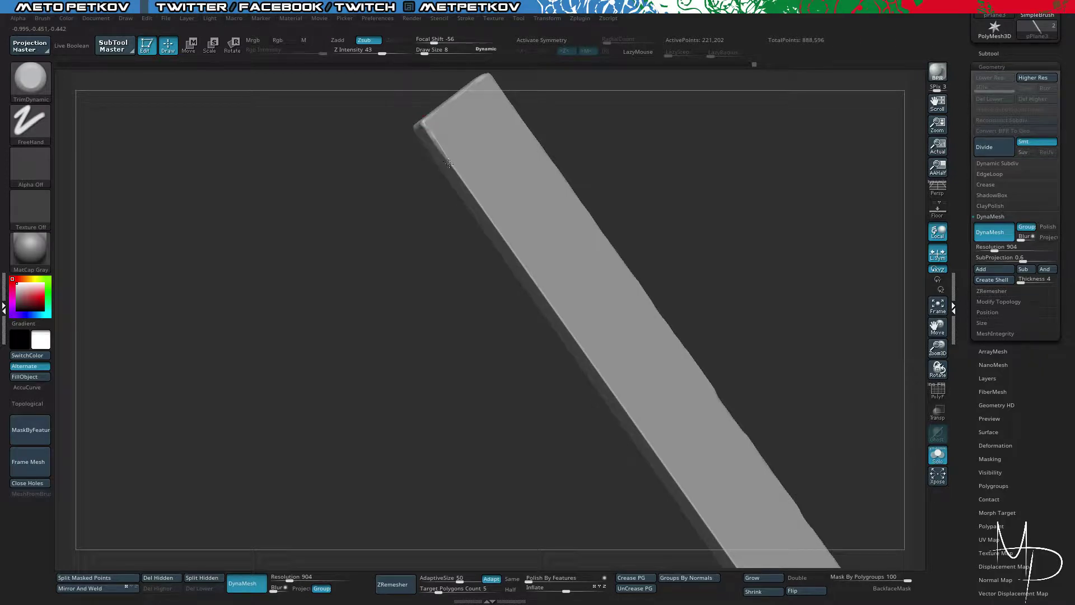
# Step: Trim uneven wear along the opposite face's long edge from one end past the plank's middle
pyautogui.moveTo(394, 258); pyautogui.dragTo(408, 138)
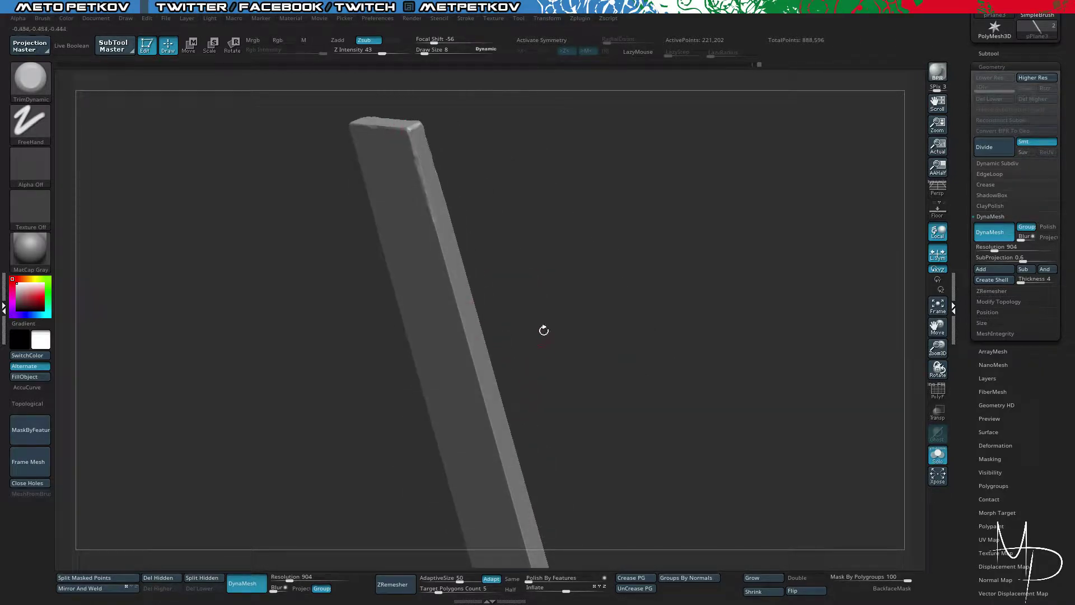
pyautogui.moveTo(543, 331); pyautogui.dragTo(482, 122)
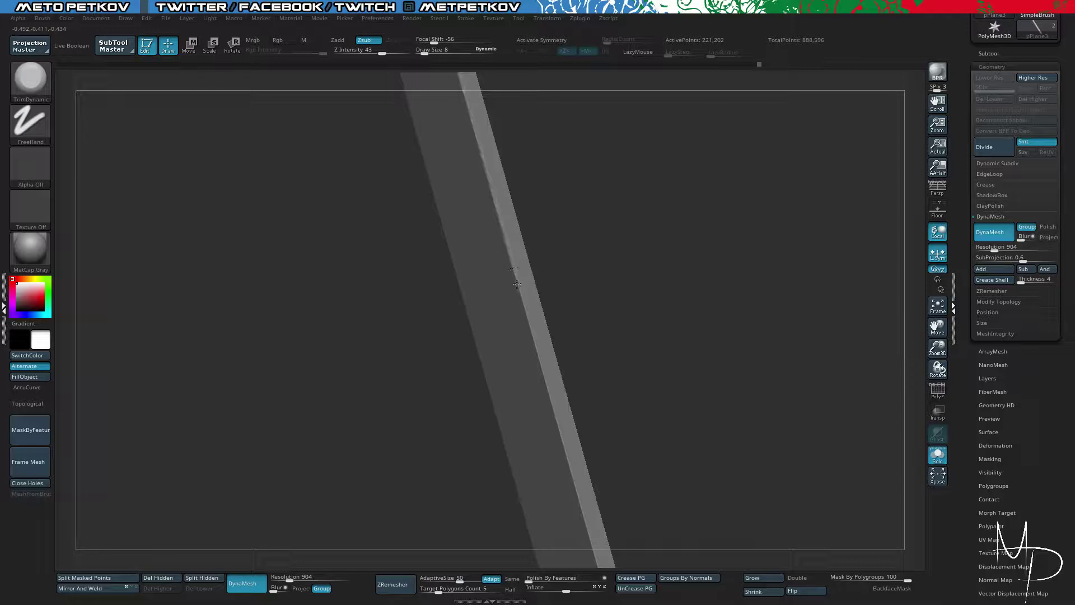
pyautogui.moveTo(378, 386); pyautogui.dragTo(528, 319)
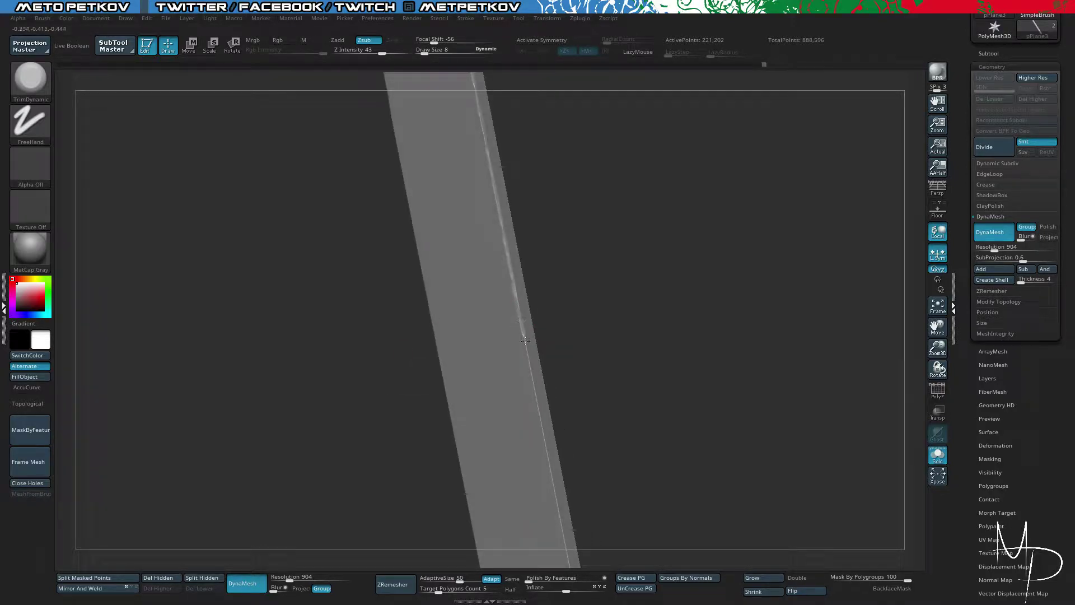
pyautogui.keyDown('alt'); pyautogui.moveTo(612, 374); pyautogui.dragTo(643, 236); pyautogui.keyUp('alt')
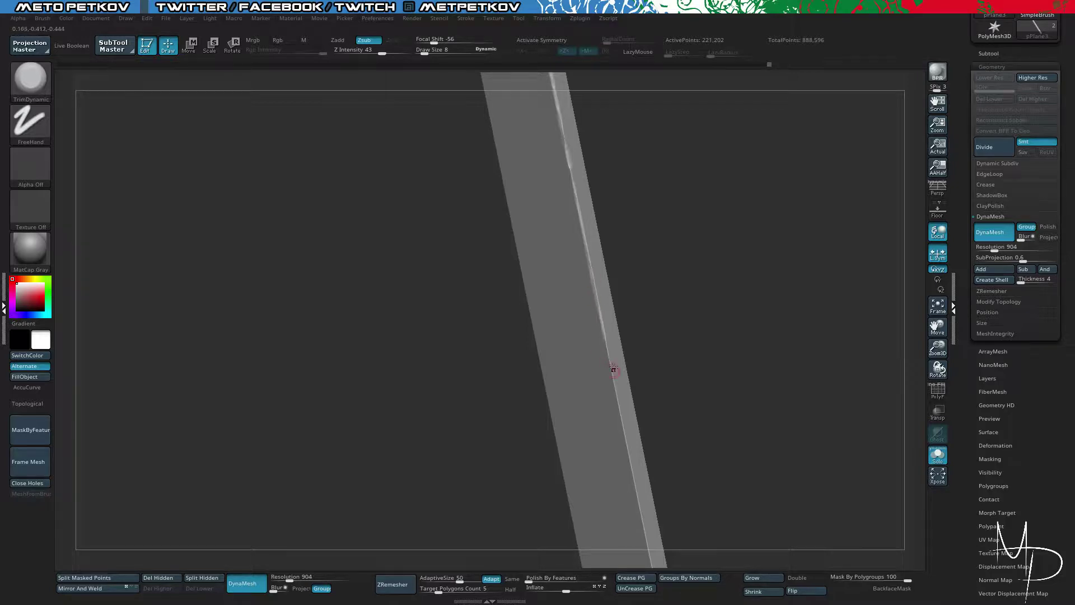
pyautogui.moveTo(686, 298); pyautogui.dragTo(664, 269)
pyautogui.moveTo(499, 336); pyautogui.dragTo(606, 276)
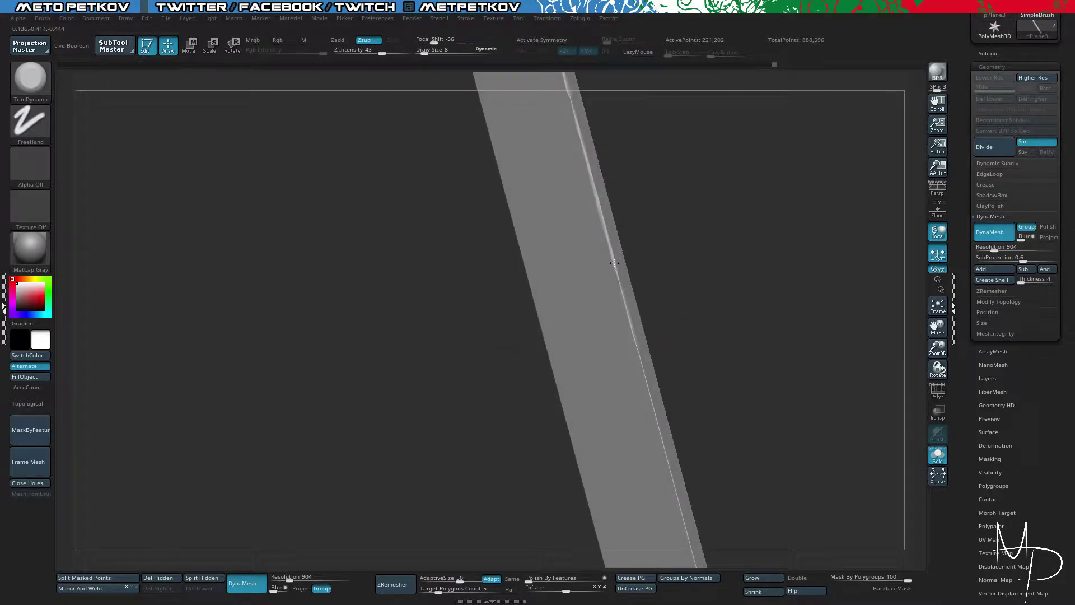
# Step: Trim the last stretch of the opposite face's long edge down to the end corner
pyautogui.moveTo(716, 328); pyautogui.dragTo(639, 166)
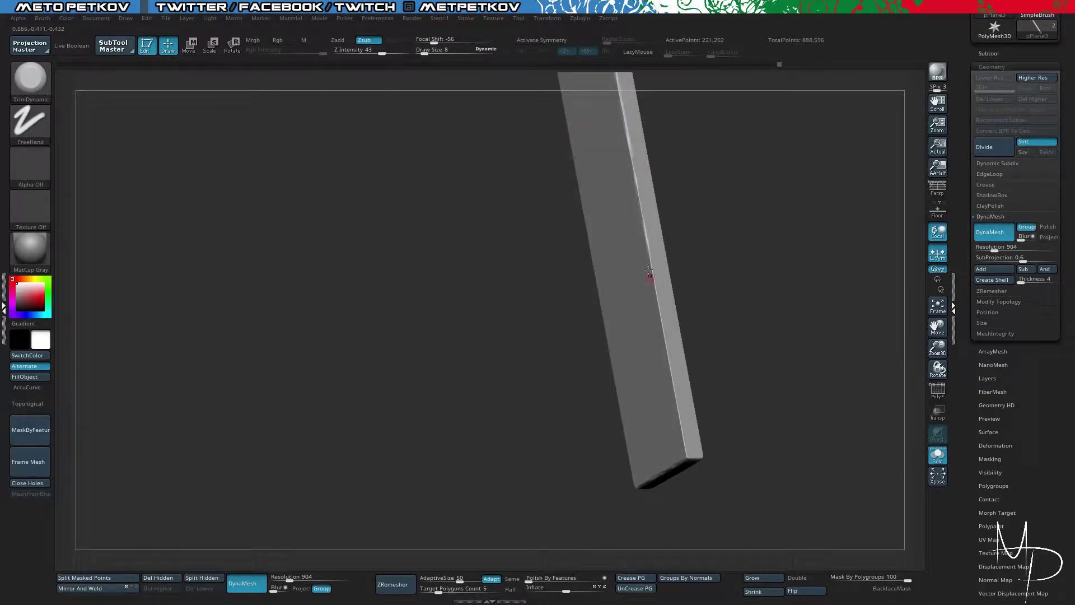
pyautogui.moveTo(656, 306)
pyautogui.mouseDown()
pyautogui.moveTo(550, 350)
pyautogui.moveTo(655, 312)
pyautogui.mouseUp()
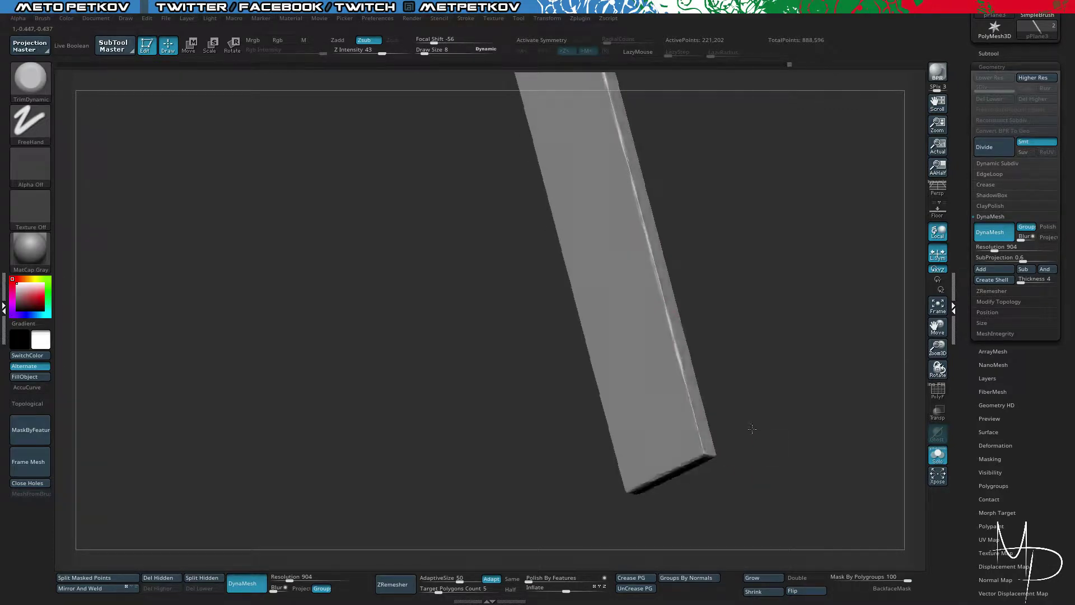
pyautogui.moveTo(751, 431); pyautogui.dragTo(670, 392)
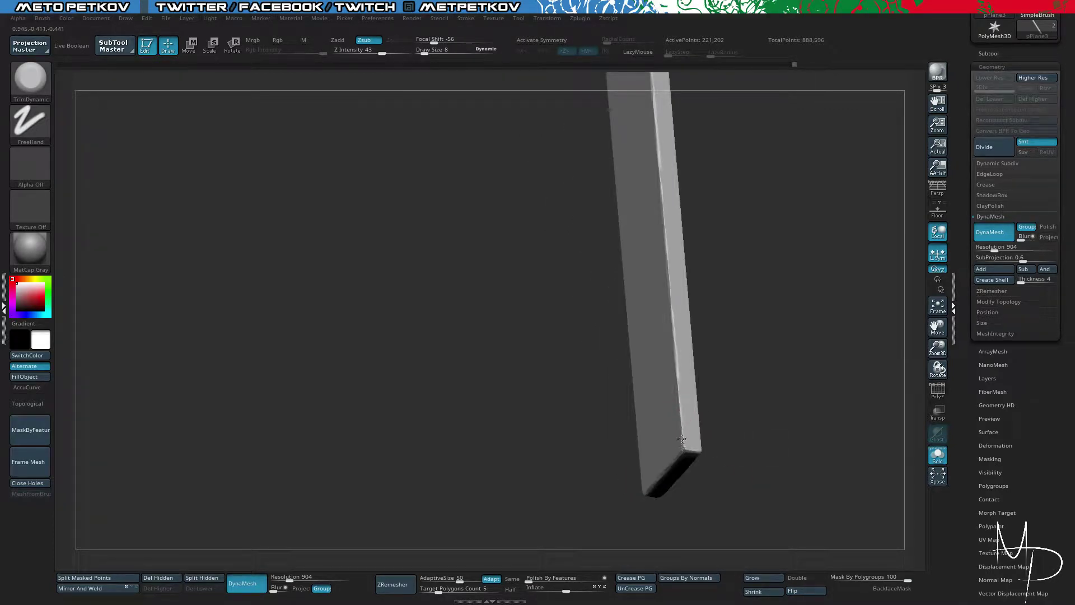
pyautogui.moveTo(681, 438); pyautogui.dragTo(703, 390)
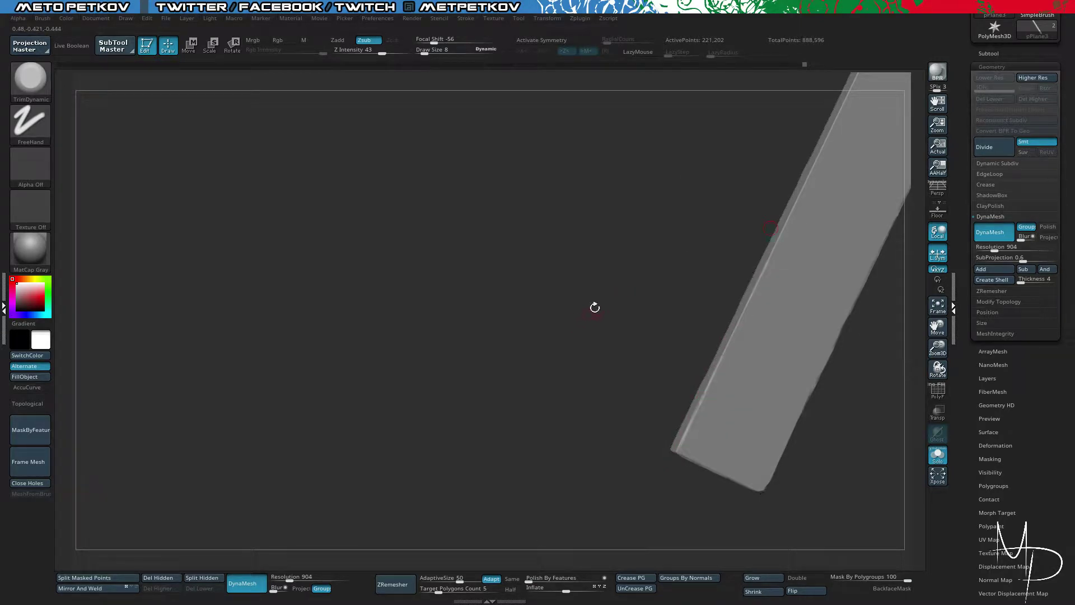
# Step: Carve a small nick across the plank's long edge with the DamStandard brush
pyautogui.moveTo(595, 307)
pyautogui.mouseDown()
pyautogui.moveTo(653, 192)
pyautogui.moveTo(607, 300)
pyautogui.moveTo(636, 207)
pyautogui.moveTo(799, 293)
pyautogui.moveTo(629, 221)
pyautogui.moveTo(778, 289)
pyautogui.mouseUp()
pyautogui.press('b')
pyautogui.press('d')
pyautogui.press('s')
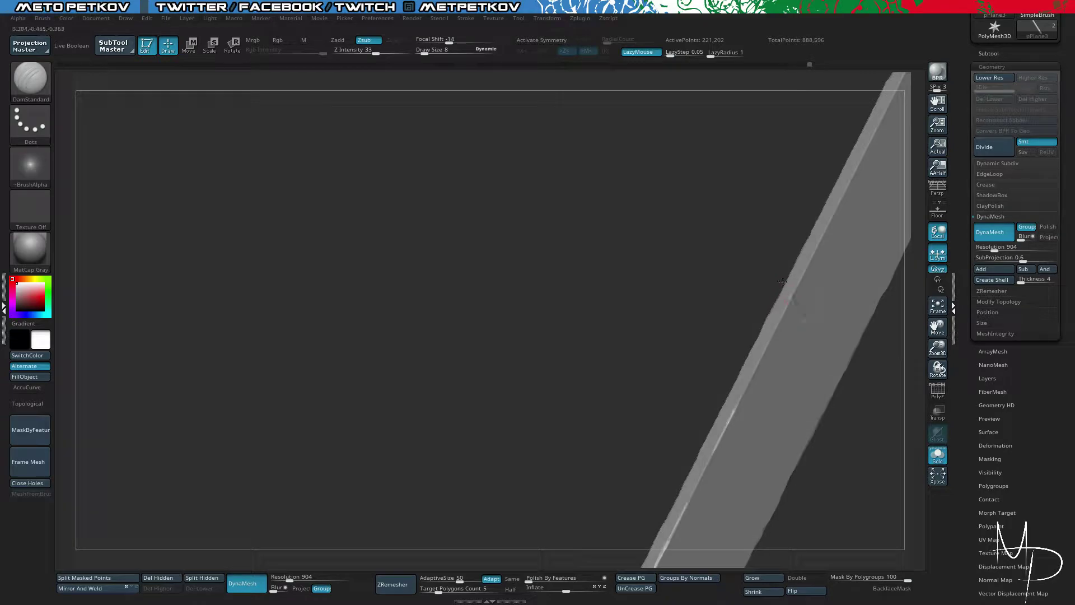
pyautogui.moveTo(738, 244)
pyautogui.mouseDown()
pyautogui.moveTo(748, 206)
pyautogui.moveTo(762, 289)
pyautogui.moveTo(713, 233)
pyautogui.mouseUp()
pyautogui.hotkey('shift', 'd')
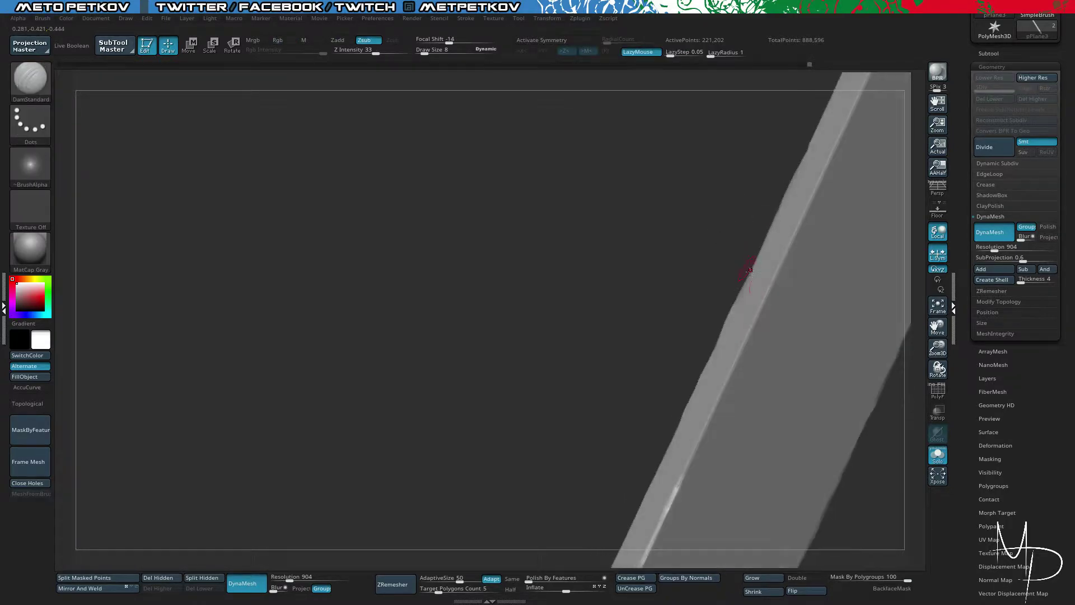
pyautogui.moveTo(756, 271); pyautogui.dragTo(768, 284)
pyautogui.moveTo(713, 241); pyautogui.dragTo(630, 146)
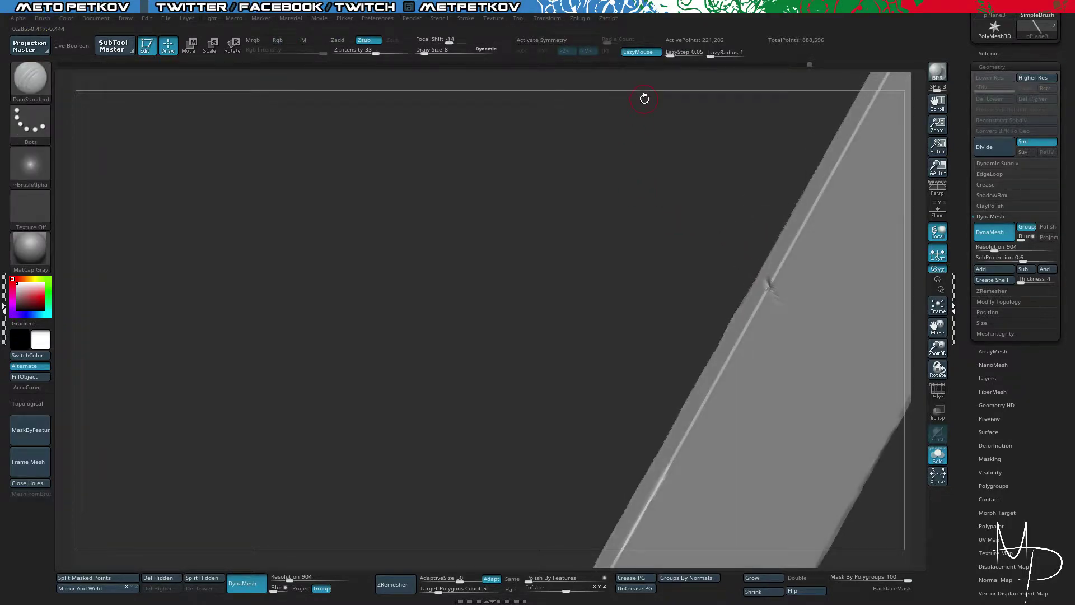
# Step: Switch back to the TrimDynamic brush and trim the long edge on both sides of the carved nick
pyautogui.press('b')
pyautogui.press('r')
pyautogui.press('a')
pyautogui.press('b')
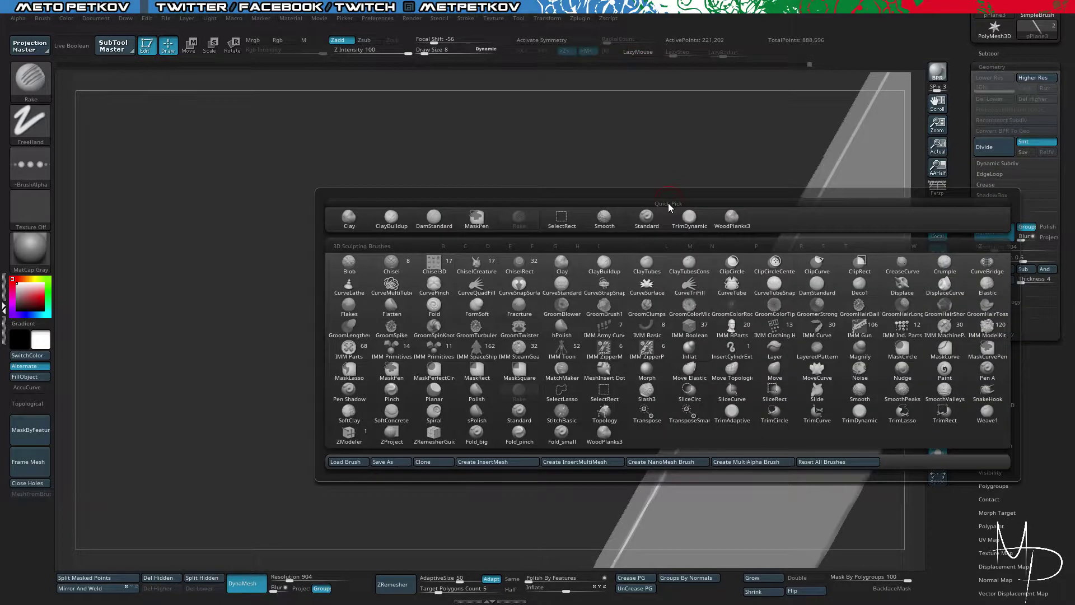
pyautogui.press('t')
pyautogui.press('d')
pyautogui.moveTo(686, 206); pyautogui.dragTo(704, 237)
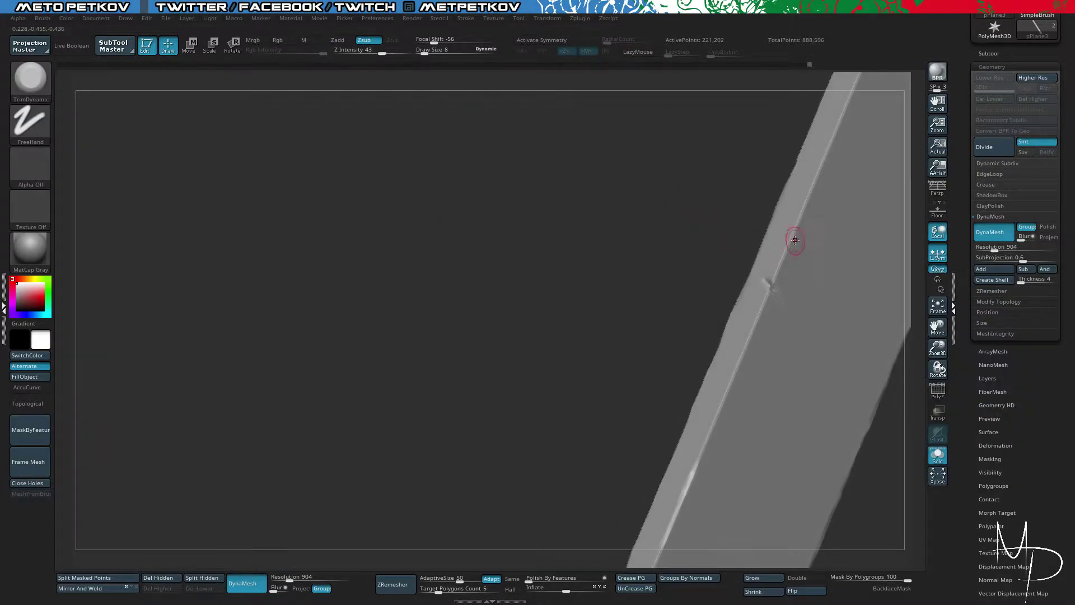
pyautogui.moveTo(794, 239)
pyautogui.mouseDown()
pyautogui.moveTo(796, 222)
pyautogui.moveTo(775, 277)
pyautogui.mouseUp()
pyautogui.moveTo(752, 331); pyautogui.dragTo(767, 291)
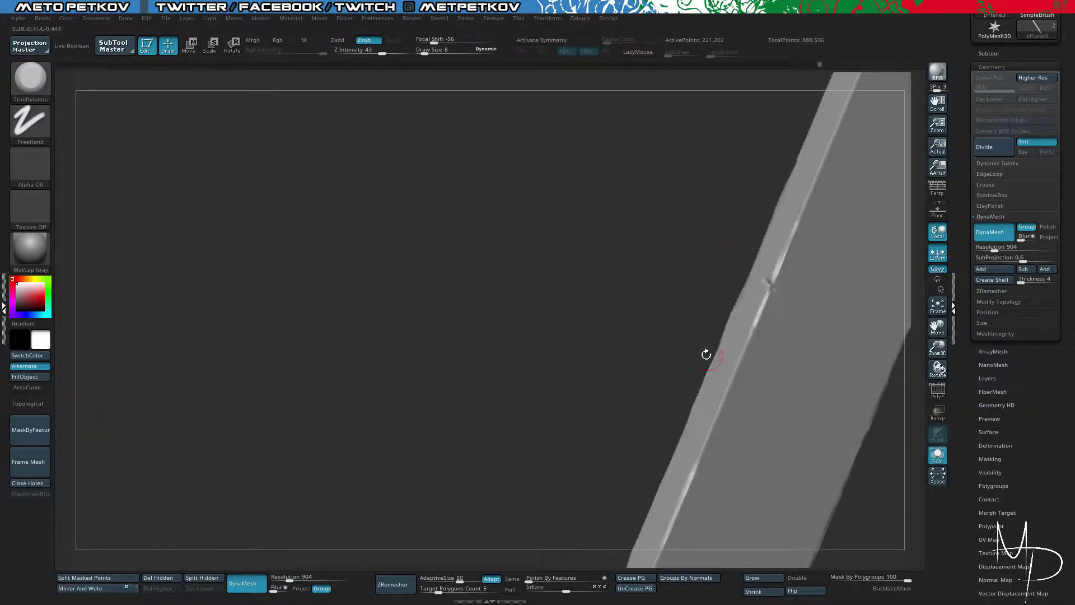
# Step: Trim wear along the remaining stretch of the nicked long edge up to the plank's end corner
pyautogui.moveTo(706, 352)
pyautogui.mouseDown()
pyautogui.moveTo(605, 281)
pyautogui.moveTo(659, 240)
pyautogui.moveTo(631, 351)
pyautogui.mouseUp()
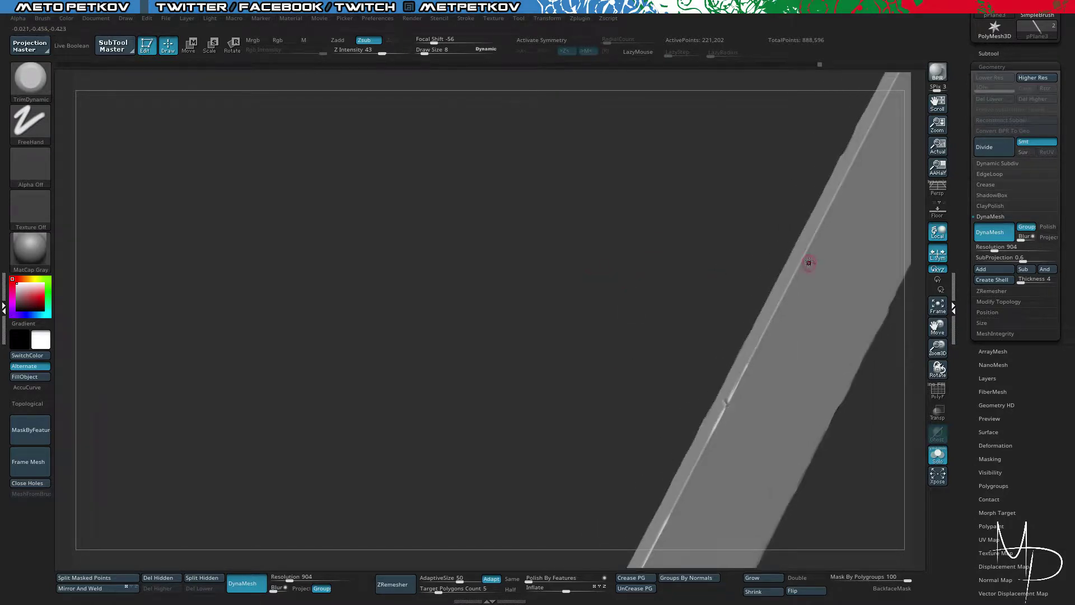
pyautogui.moveTo(808, 246); pyautogui.dragTo(780, 298)
pyautogui.moveTo(796, 155); pyautogui.dragTo(819, 230)
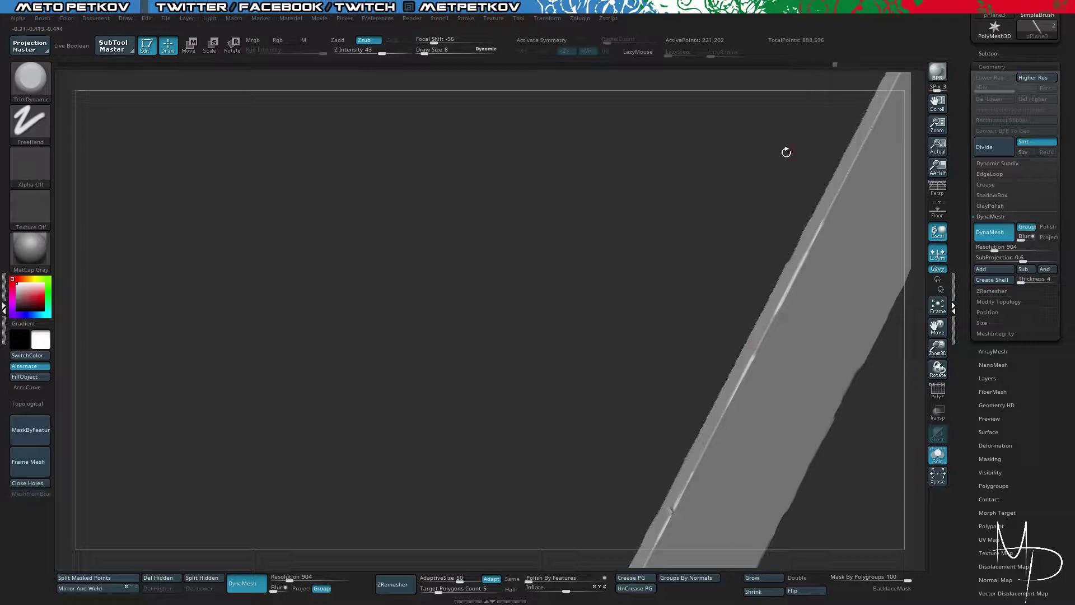
pyautogui.moveTo(784, 151)
pyautogui.mouseDown()
pyautogui.moveTo(828, 201)
pyautogui.moveTo(772, 251)
pyautogui.mouseUp()
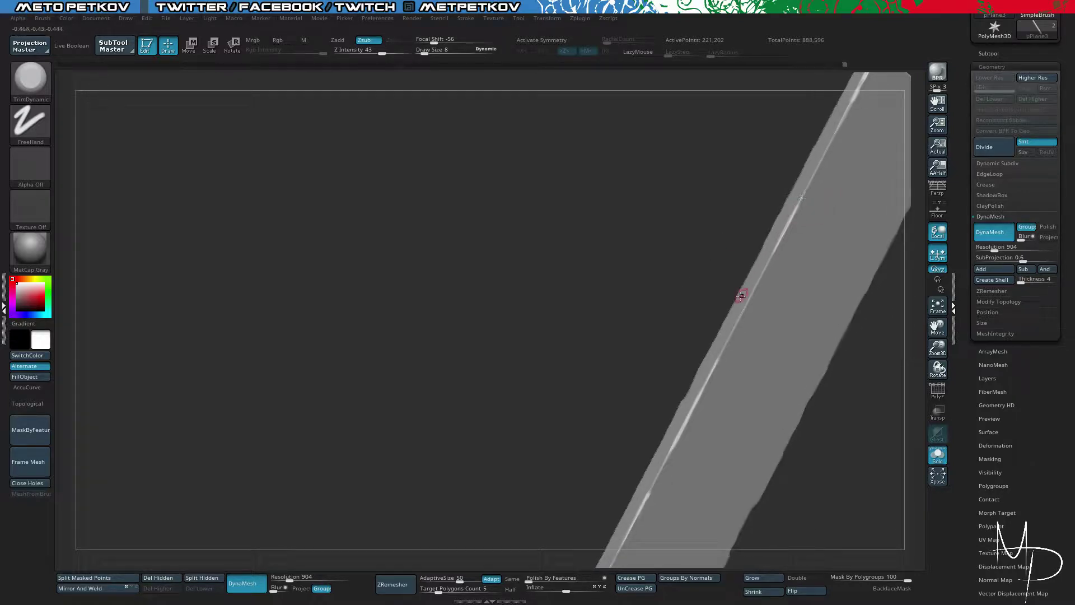
pyautogui.moveTo(740, 296); pyautogui.dragTo(730, 315)
pyautogui.moveTo(678, 243); pyautogui.dragTo(708, 240)
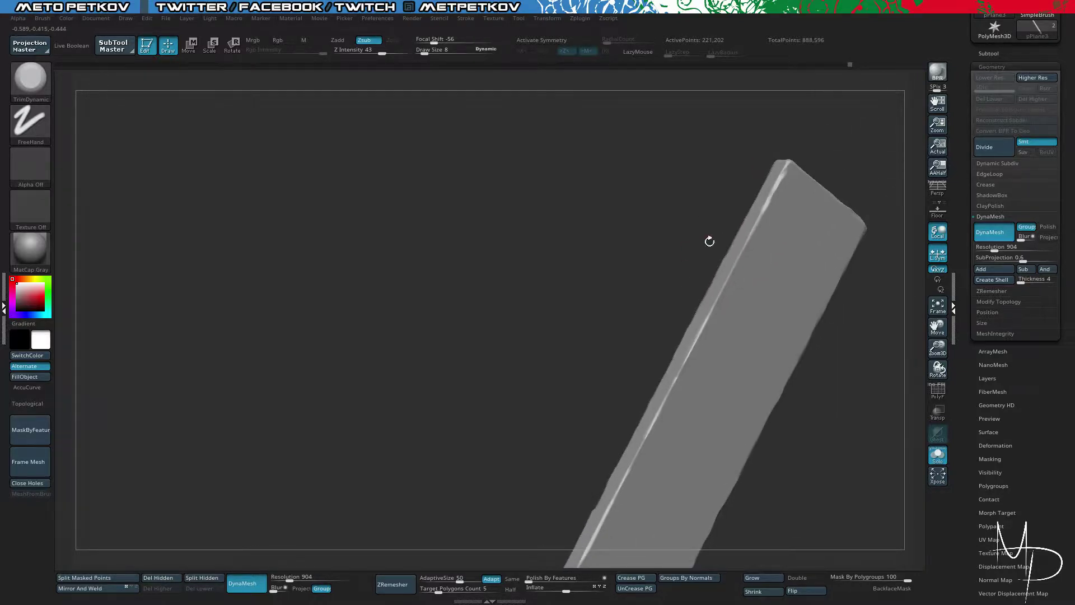
pyautogui.moveTo(772, 375); pyautogui.dragTo(727, 315)
# Step: Show all the planks, then isolate the nicked outer plank again with its other end in view
pyautogui.moveTo(468, 341)
pyautogui.mouseDown()
pyautogui.moveTo(544, 302)
pyautogui.moveTo(529, 300)
pyautogui.mouseUp()
pyautogui.keyDown('ctrl'); pyautogui.keyDown('shift'); pyautogui.click(468, 271); pyautogui.keyUp('shift'); pyautogui.keyUp('ctrl')
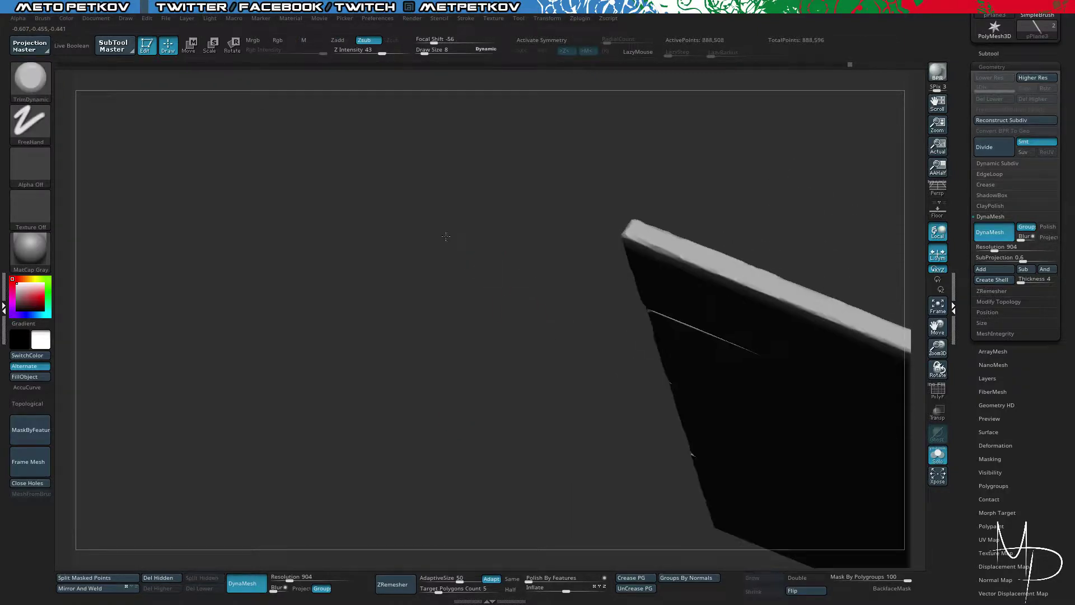
pyautogui.moveTo(468, 272)
pyautogui.mouseDown()
pyautogui.moveTo(427, 299)
pyautogui.moveTo(478, 323)
pyautogui.moveTo(433, 241)
pyautogui.moveTo(455, 328)
pyautogui.moveTo(398, 343)
pyautogui.moveTo(355, 303)
pyautogui.moveTo(409, 319)
pyautogui.mouseUp()
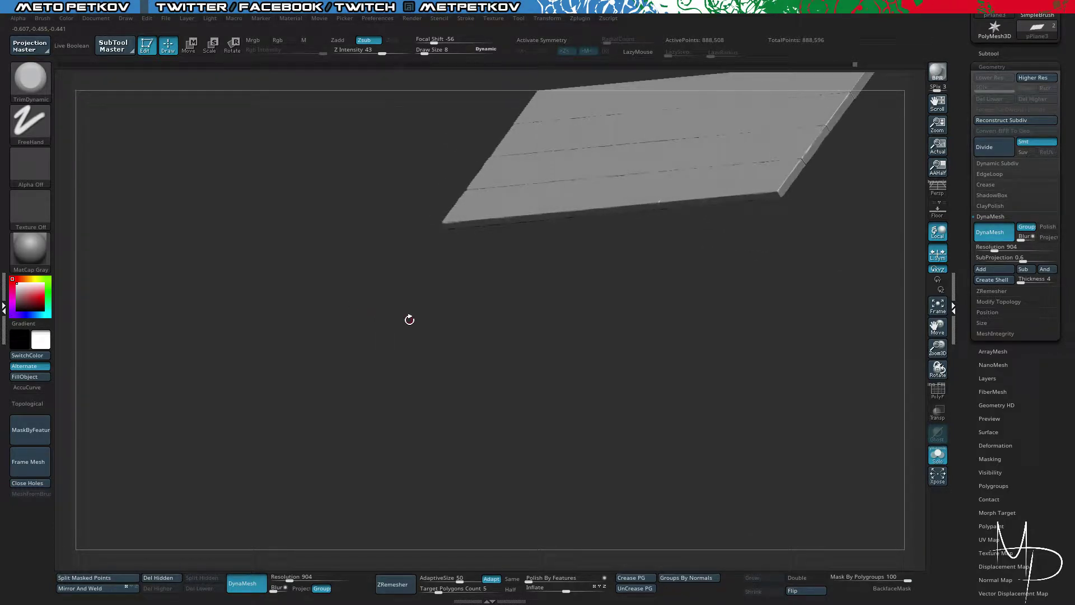
pyautogui.moveTo(564, 375); pyautogui.dragTo(746, 365)
pyautogui.keyDown('ctrl'); pyautogui.keyDown('shift'); pyautogui.moveTo(598, 356); pyautogui.dragTo(626, 371); pyautogui.keyUp('shift'); pyautogui.keyUp('ctrl')
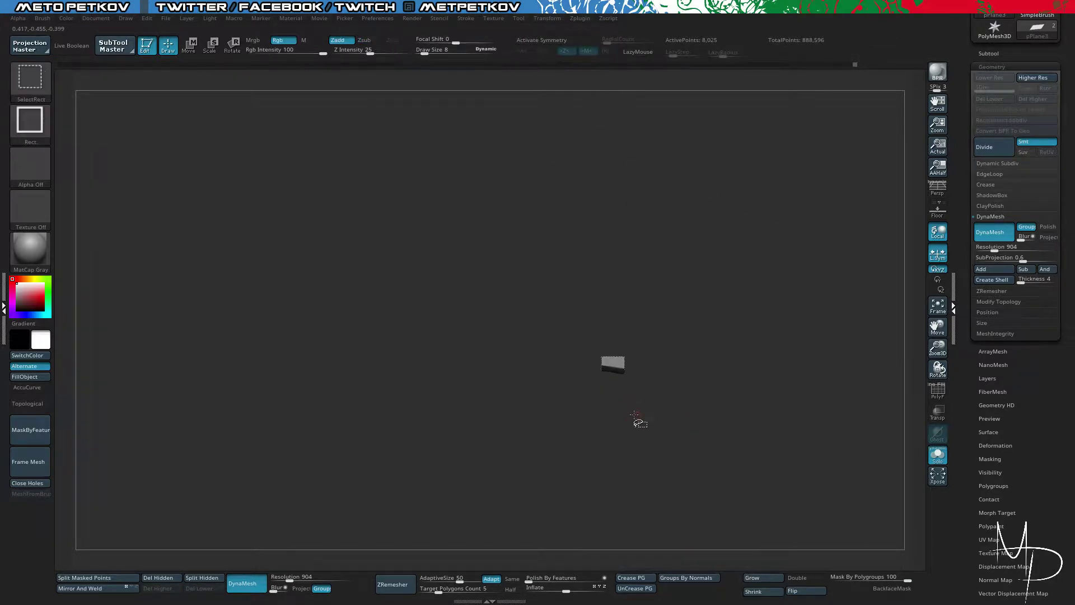
pyautogui.hotkey('ctrl', 'shift', 'a')
pyautogui.keyDown('alt'); pyautogui.moveTo(664, 418); pyautogui.dragTo(594, 472); pyautogui.keyUp('alt')
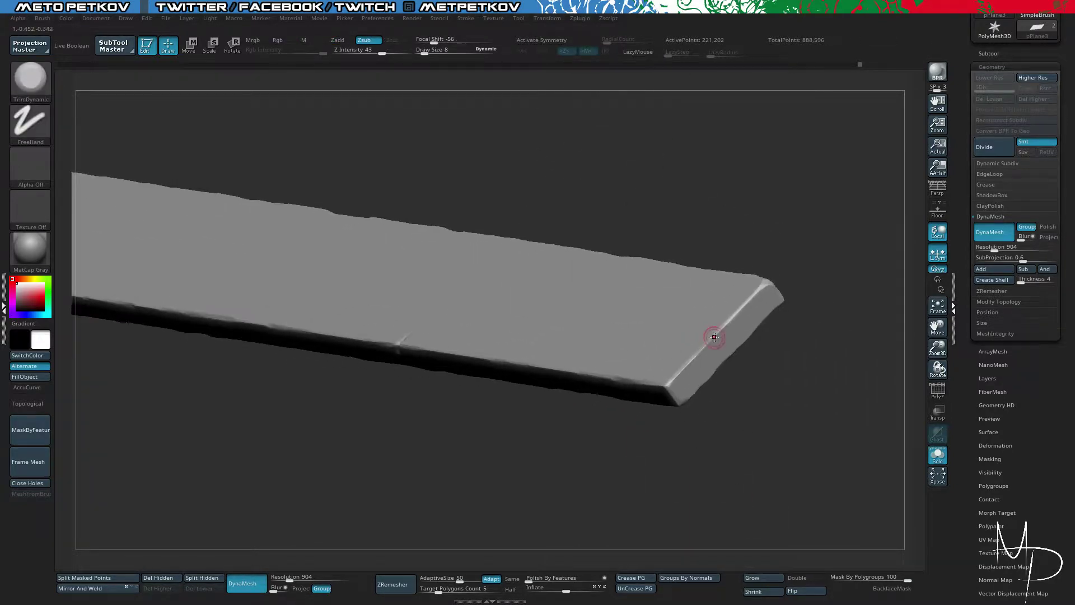
# Step: Trim uneven wear into the upper edge of the plank's short end
pyautogui.moveTo(731, 317); pyautogui.dragTo(700, 352)
pyautogui.press('d')
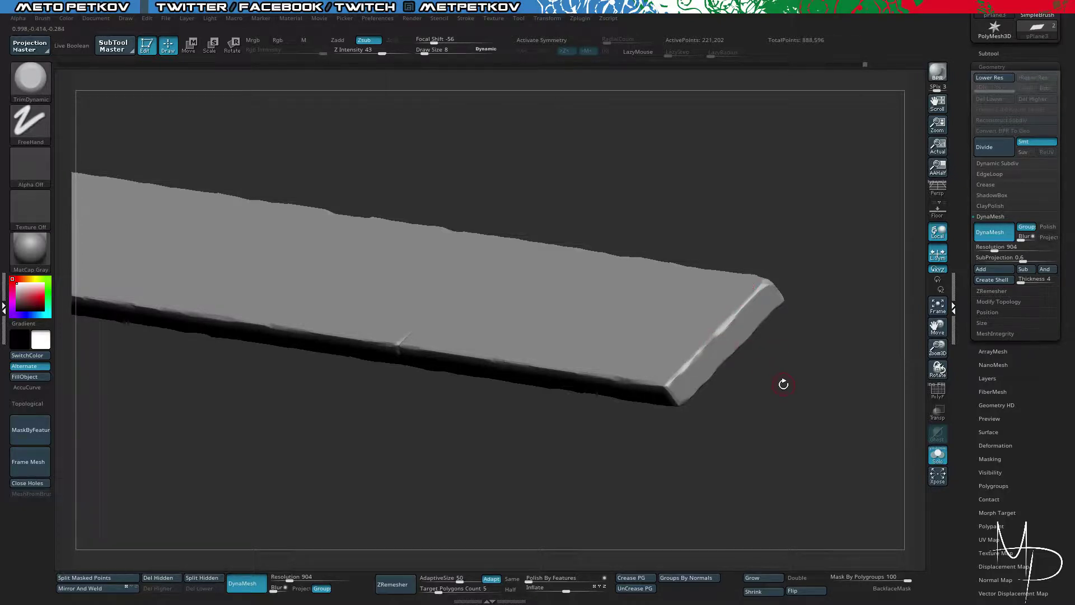
pyautogui.hotkey('shift', 'd')
# Step: Bring back the whole table, then isolate the still sharp-edged outermost plank on the opposite side of the tabletop
pyautogui.hotkey('alt', 's')
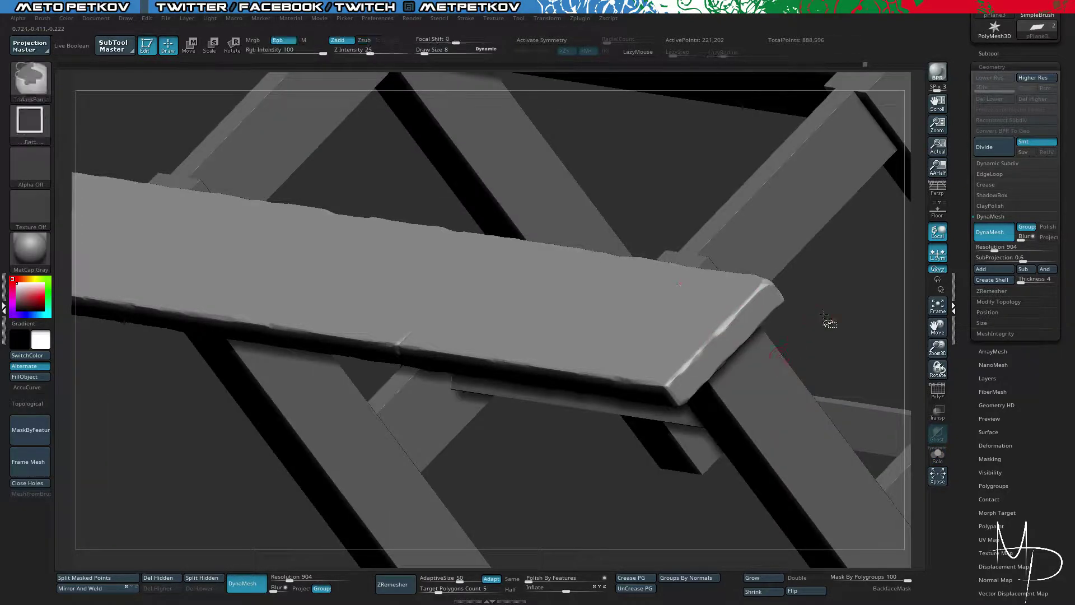
pyautogui.keyDown('ctrl'); pyautogui.keyDown('shift'); pyautogui.click(822, 328); pyautogui.keyUp('shift'); pyautogui.keyUp('ctrl')
pyautogui.keyDown('alt'); pyautogui.moveTo(834, 304); pyautogui.dragTo(564, 480); pyautogui.keyUp('alt')
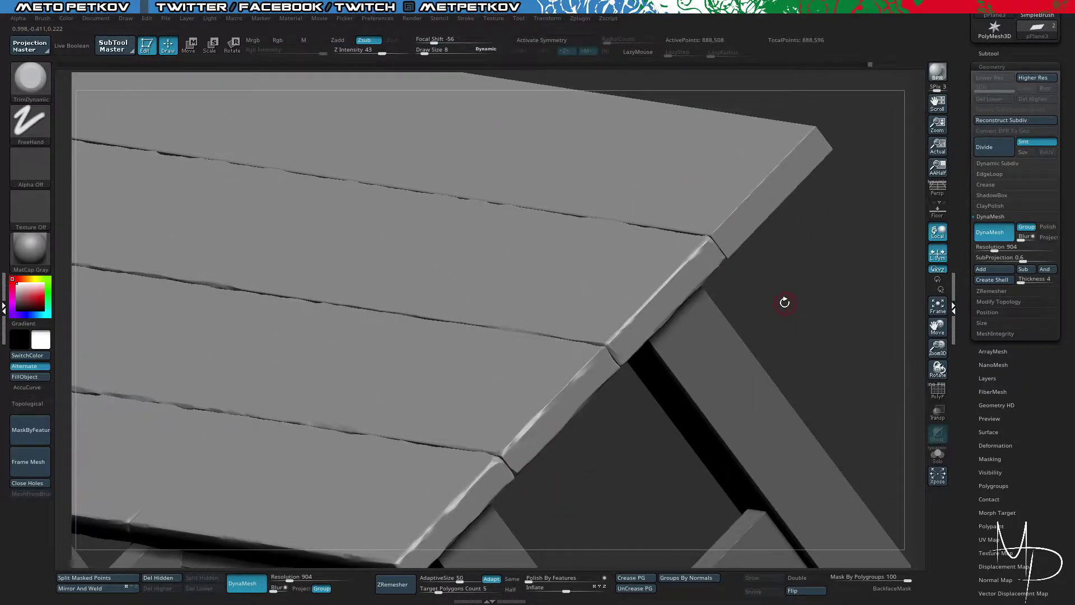
pyautogui.hotkey('alt', 's')
pyautogui.keyDown('ctrl'); pyautogui.keyDown('shift'); pyautogui.moveTo(719, 186); pyautogui.dragTo(801, 254); pyautogui.keyUp('shift'); pyautogui.keyUp('ctrl')
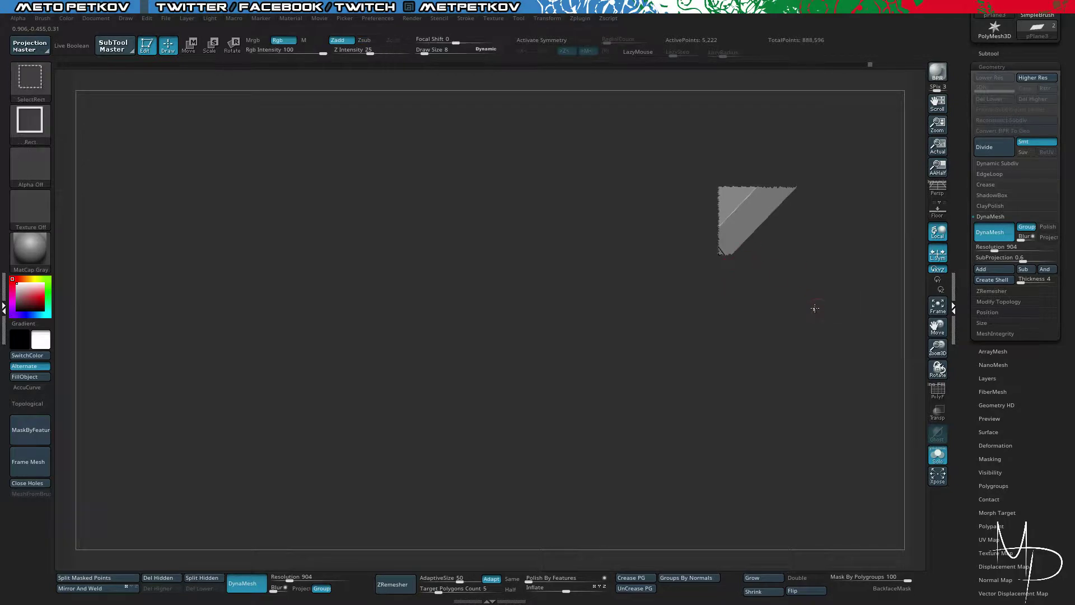
pyautogui.keyDown('ctrl'); pyautogui.keyDown('shift'); pyautogui.click(815, 308); pyautogui.keyUp('shift'); pyautogui.keyUp('ctrl')
pyautogui.keyDown('ctrl'); pyautogui.keyDown('shift'); pyautogui.moveTo(745, 193); pyautogui.dragTo(774, 222); pyautogui.keyUp('shift'); pyautogui.keyUp('ctrl')
pyautogui.hotkey('ctrl', 'shift', 'a')
pyautogui.moveTo(790, 321); pyautogui.dragTo(717, 231)
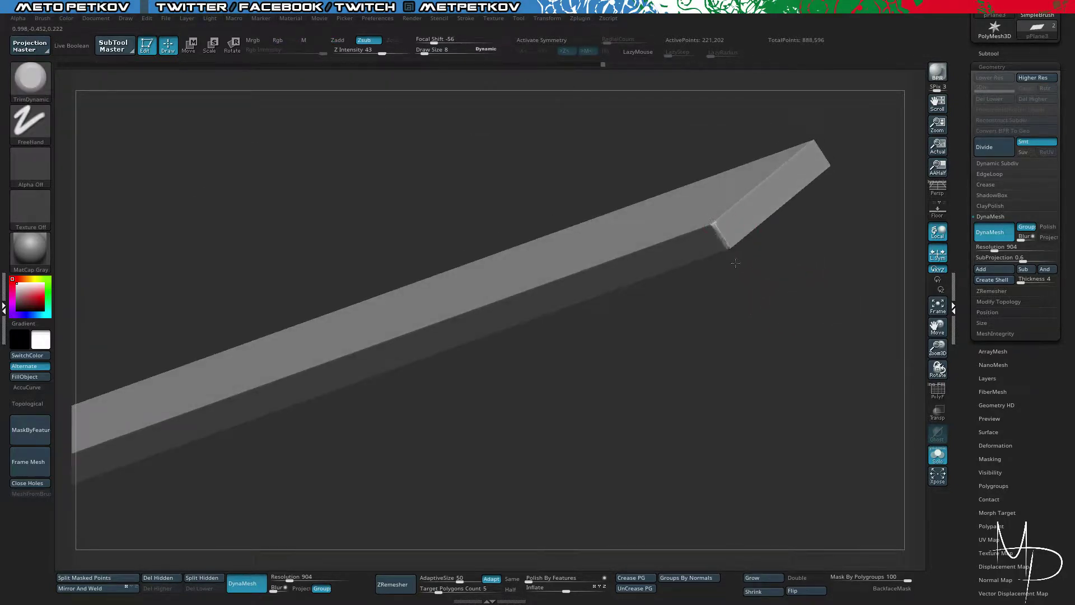
# Step: Trim the edges and corners of the plank's short end on both faces with the TrimDynamic brush
pyautogui.moveTo(741, 268); pyautogui.dragTo(752, 331)
pyautogui.moveTo(709, 218); pyautogui.dragTo(717, 220)
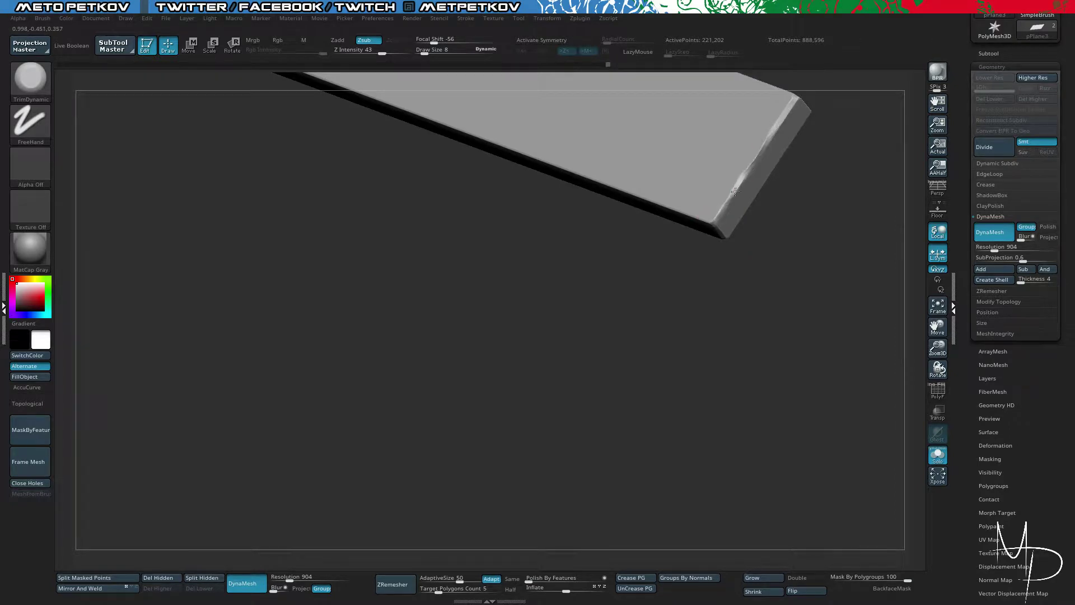
pyautogui.moveTo(797, 266); pyautogui.dragTo(616, 235)
pyautogui.moveTo(758, 197); pyautogui.dragTo(790, 210)
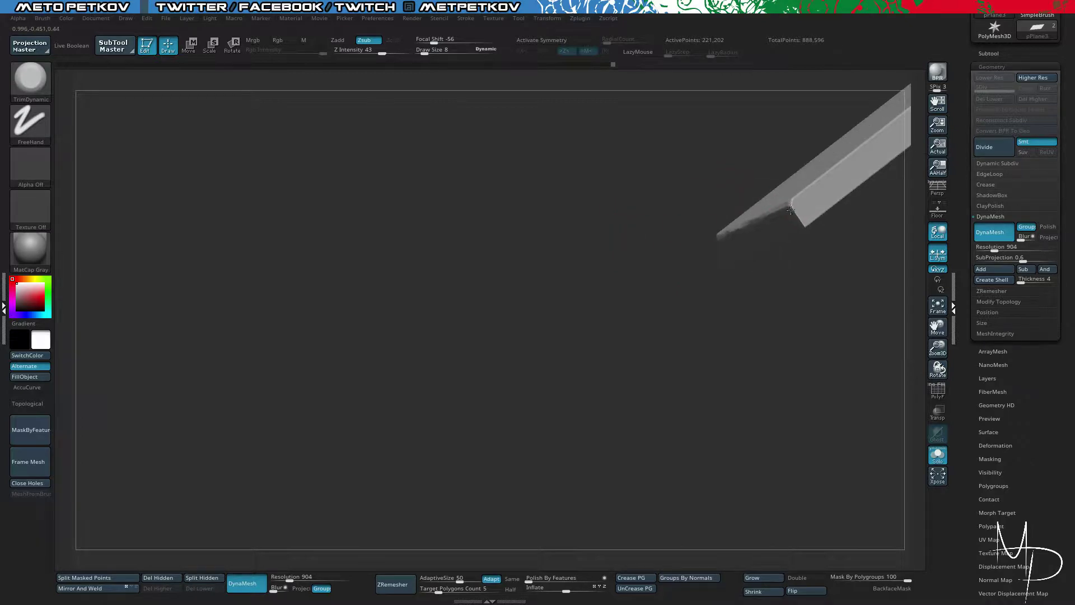
pyautogui.moveTo(795, 273); pyautogui.dragTo(661, 282)
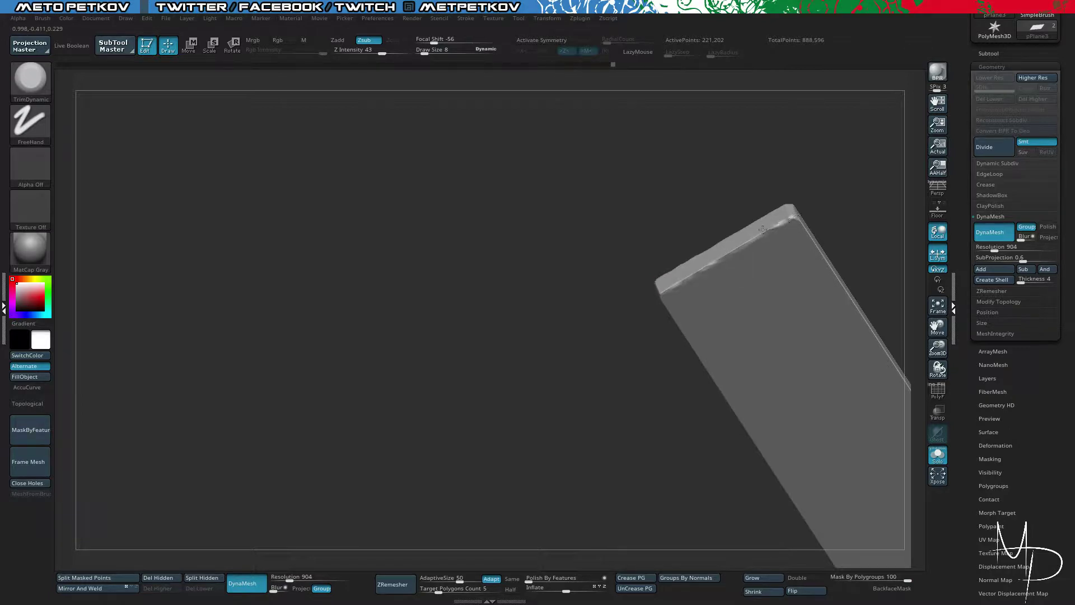
pyautogui.moveTo(651, 299); pyautogui.dragTo(648, 233)
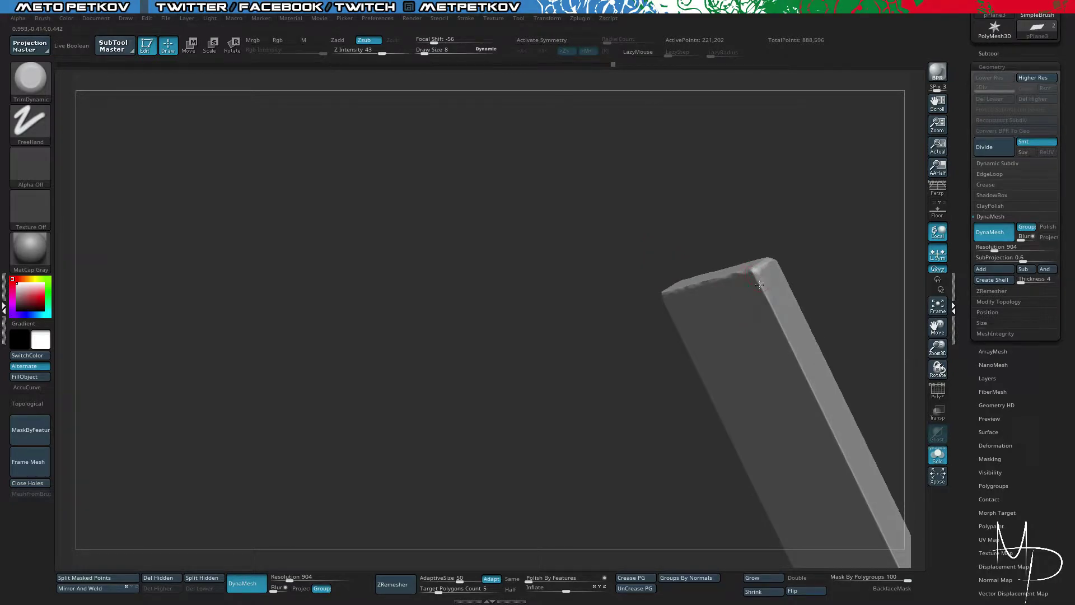
pyautogui.moveTo(766, 221); pyautogui.dragTo(708, 237)
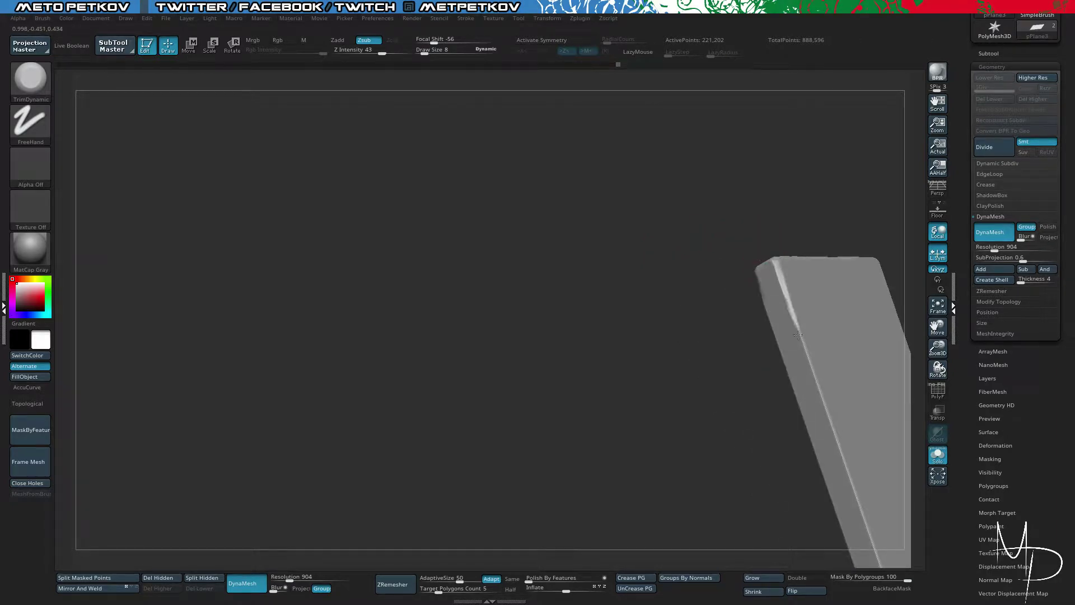
# Step: Show the neighbouring planks briefly, isolate the outermost plank again and trim its outer long edge near the corner
pyautogui.moveTo(731, 276); pyautogui.dragTo(655, 173)
pyautogui.keyDown('ctrl'); pyautogui.keyDown('shift'); pyautogui.click(535, 190); pyautogui.keyUp('shift'); pyautogui.keyUp('ctrl')
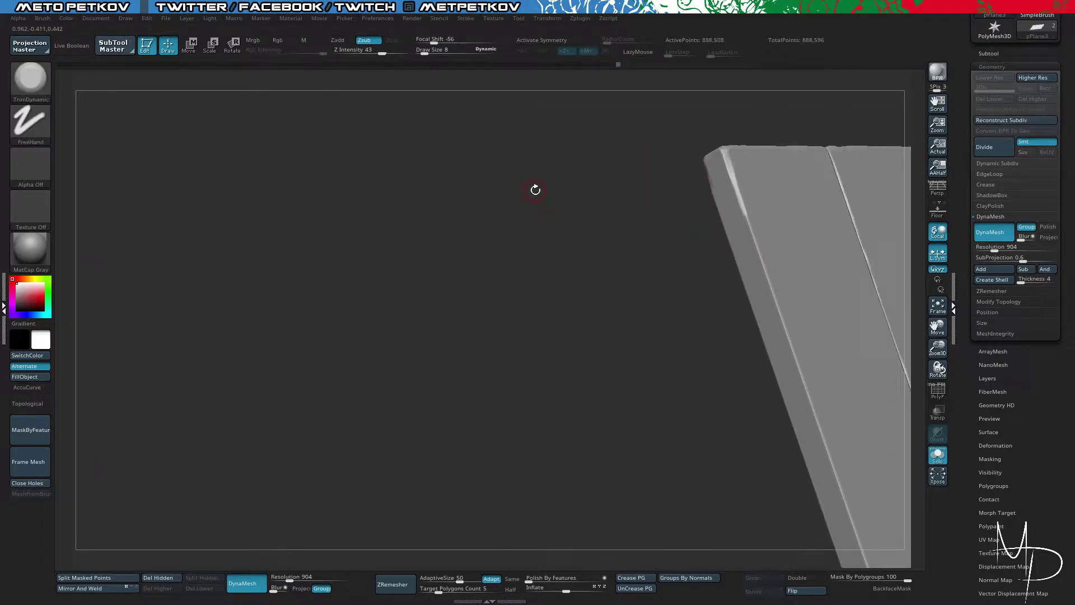
pyautogui.keyDown('ctrl'); pyautogui.keyDown('shift'); pyautogui.click(767, 227); pyautogui.keyUp('shift'); pyautogui.keyUp('ctrl')
pyautogui.moveTo(624, 225); pyautogui.dragTo(667, 231)
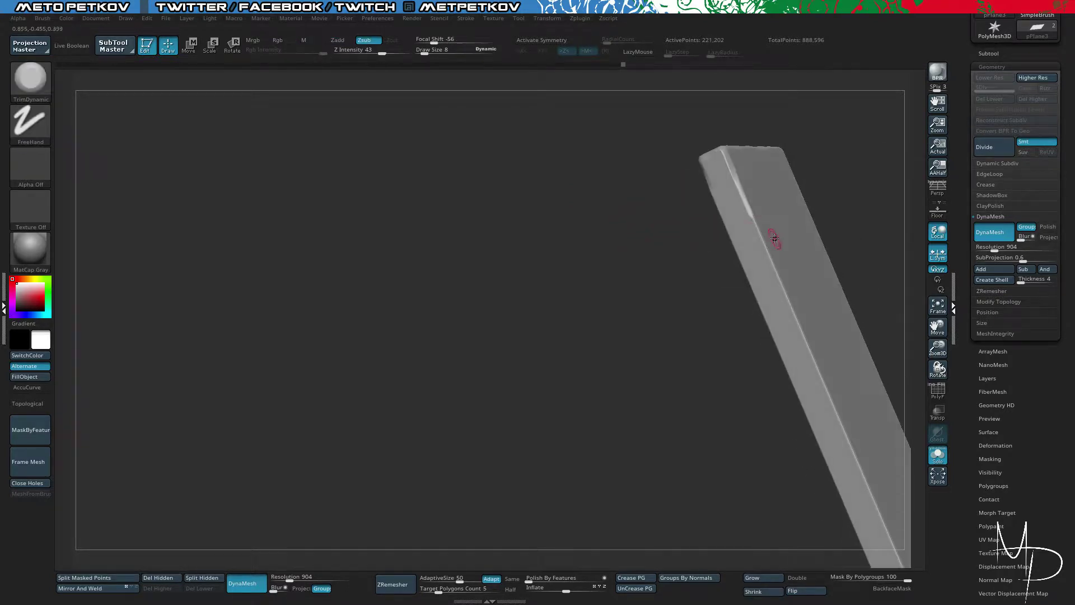
pyautogui.moveTo(745, 211); pyautogui.dragTo(761, 245)
pyautogui.moveTo(687, 267)
pyautogui.mouseDown()
pyautogui.moveTo(611, 263)
pyautogui.moveTo(752, 247)
pyautogui.mouseUp()
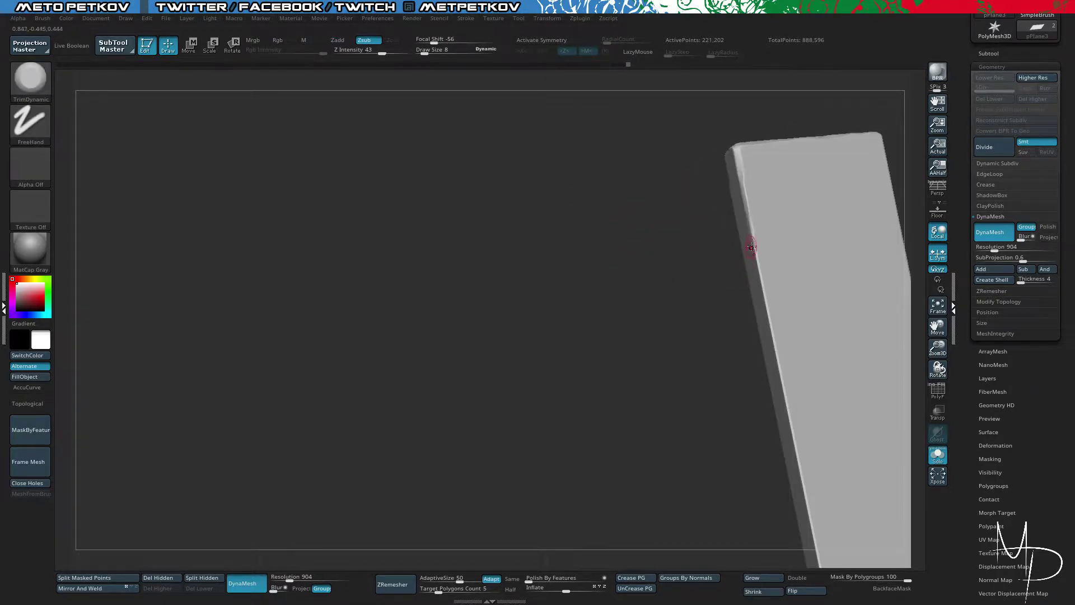
pyautogui.moveTo(662, 350)
pyautogui.mouseDown()
pyautogui.moveTo(682, 364)
pyautogui.moveTo(734, 192)
pyautogui.moveTo(764, 224)
pyautogui.mouseUp()
# Step: Trim the first stretch of the opposite face's outer long edge, starting from the worn end corner
pyautogui.moveTo(704, 308)
pyautogui.mouseDown()
pyautogui.moveTo(705, 317)
pyautogui.moveTo(622, 242)
pyautogui.mouseUp()
pyautogui.keyDown('alt'); pyautogui.moveTo(521, 219); pyautogui.dragTo(555, 422); pyautogui.keyUp('alt')
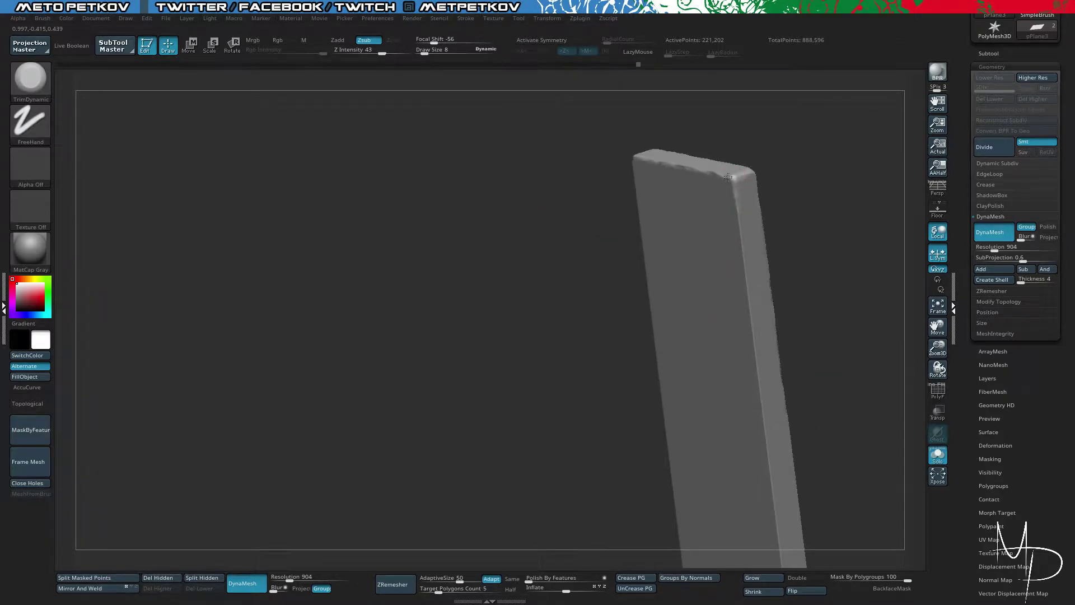
pyautogui.moveTo(740, 238); pyautogui.dragTo(744, 262)
pyautogui.keyDown('alt'); pyautogui.moveTo(814, 286); pyautogui.dragTo(816, 124); pyautogui.keyUp('alt')
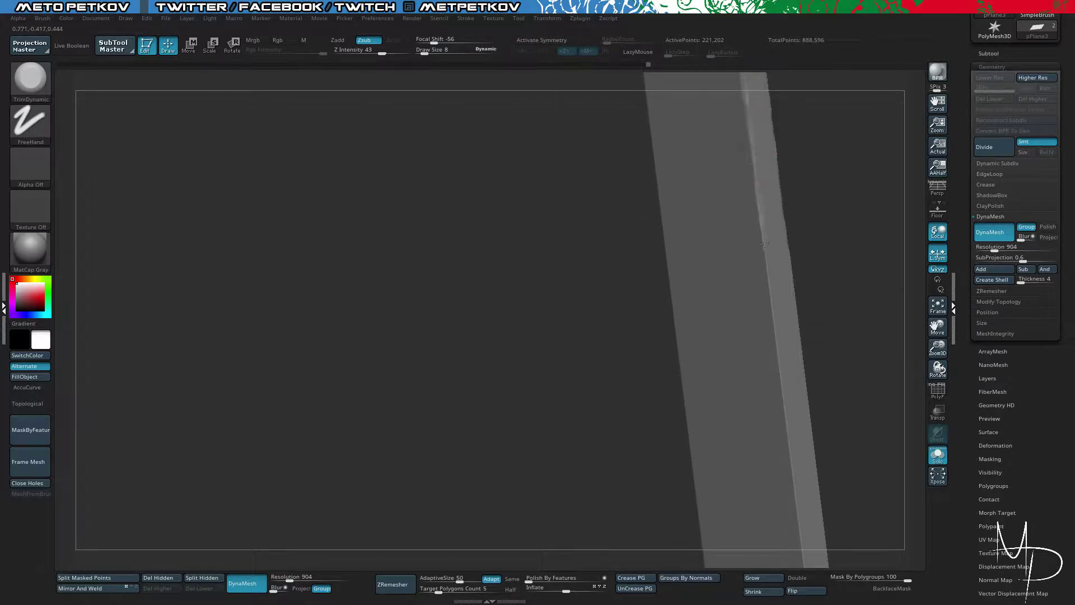
pyautogui.moveTo(765, 243); pyautogui.dragTo(767, 269)
pyautogui.keyDown('alt'); pyautogui.moveTo(844, 277); pyautogui.dragTo(838, 162); pyautogui.keyUp('alt')
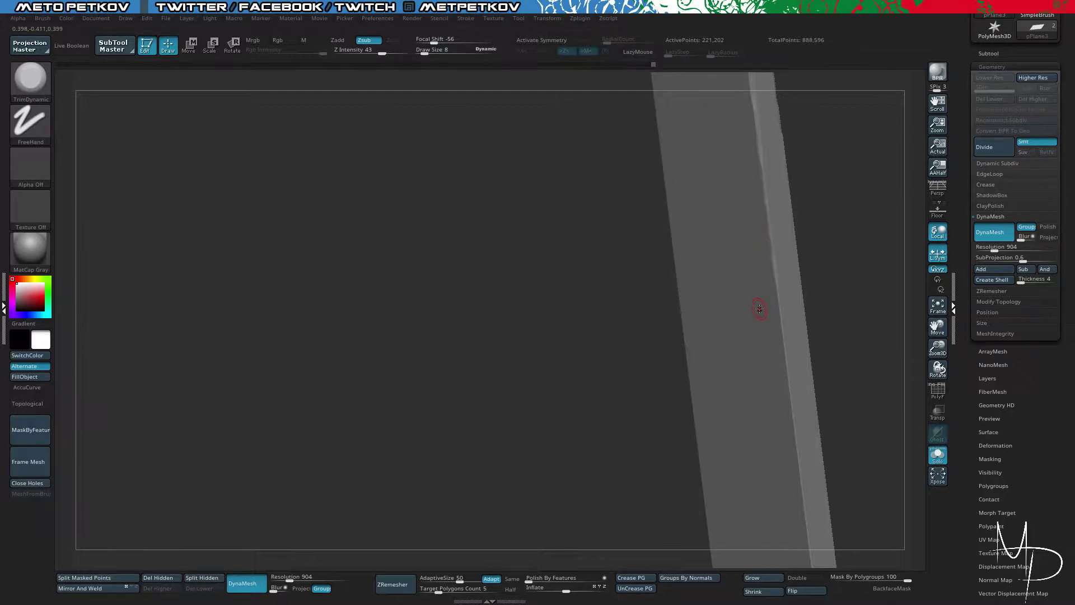
# Step: Continue the uneven trimming along the same long edge to the plank's middle
pyautogui.moveTo(556, 219); pyautogui.dragTo(590, 160)
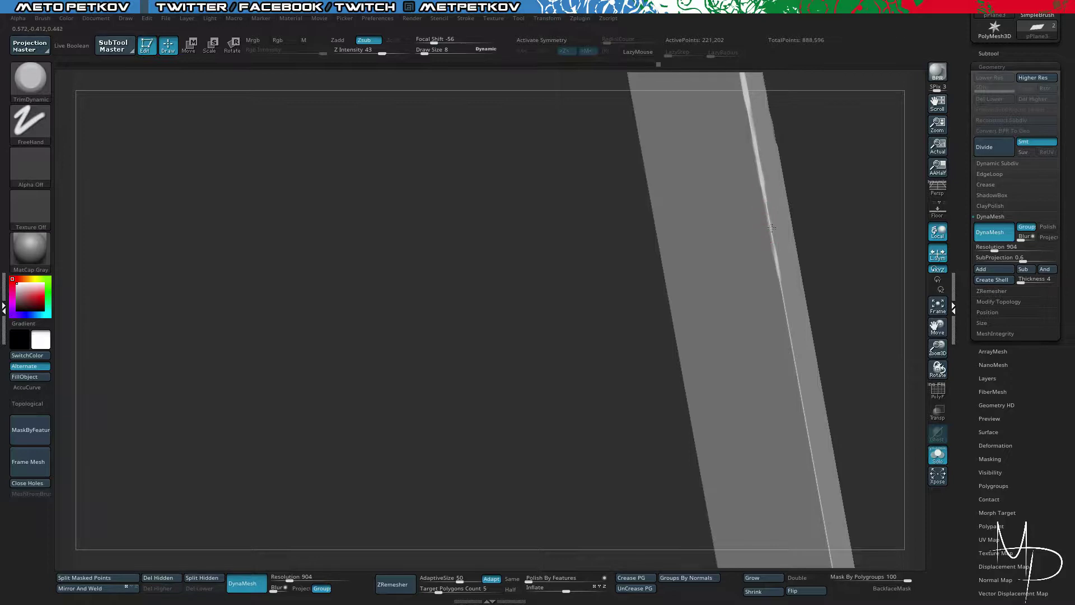
pyautogui.moveTo(776, 256); pyautogui.dragTo(793, 361)
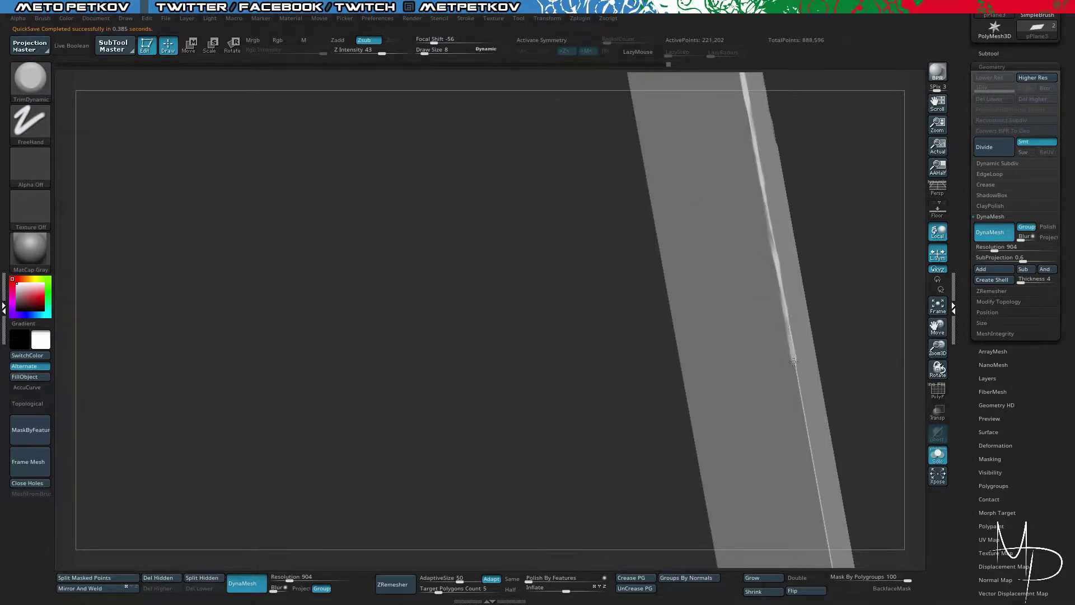
pyautogui.moveTo(847, 318); pyautogui.dragTo(845, 202)
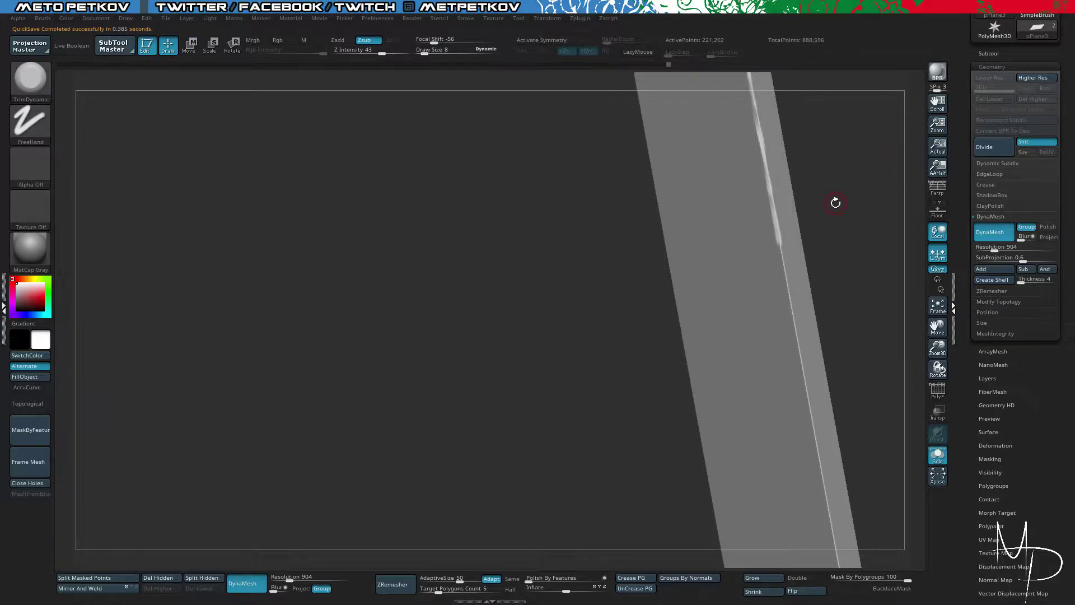
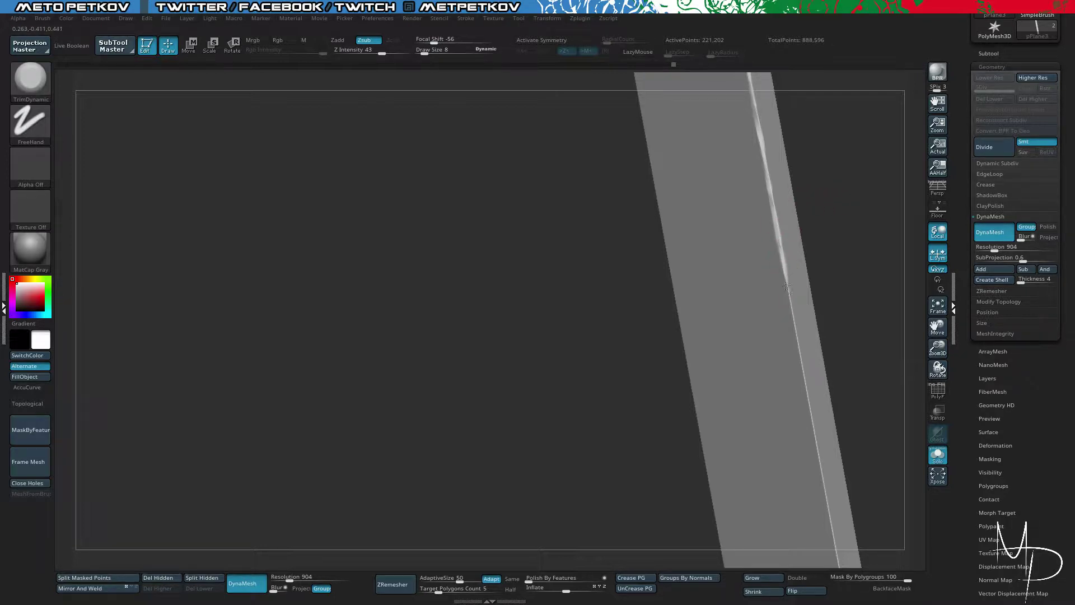
pyautogui.moveTo(787, 286); pyautogui.dragTo(791, 306)
pyautogui.keyDown('alt'); pyautogui.moveTo(556, 315); pyautogui.dragTo(535, 195); pyautogui.keyUp('alt')
pyautogui.moveTo(776, 198)
pyautogui.mouseDown()
pyautogui.moveTo(794, 250)
pyautogui.moveTo(800, 349)
pyautogui.mouseUp()
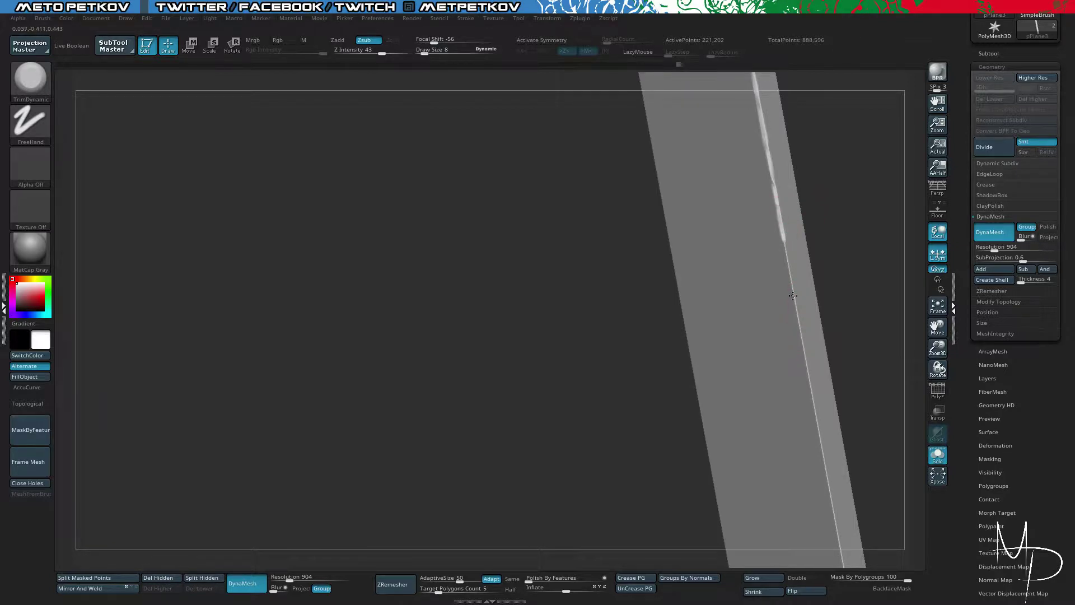
pyautogui.moveTo(783, 244); pyautogui.dragTo(801, 347)
# Step: Trim uneven wear along the long edge from the plank's middle towards the untouched end
pyautogui.moveTo(528, 317)
pyautogui.mouseDown()
pyautogui.moveTo(570, 314)
pyautogui.moveTo(598, 238)
pyautogui.moveTo(614, 254)
pyautogui.moveTo(544, 193)
pyautogui.moveTo(523, 218)
pyautogui.moveTo(577, 215)
pyautogui.mouseUp()
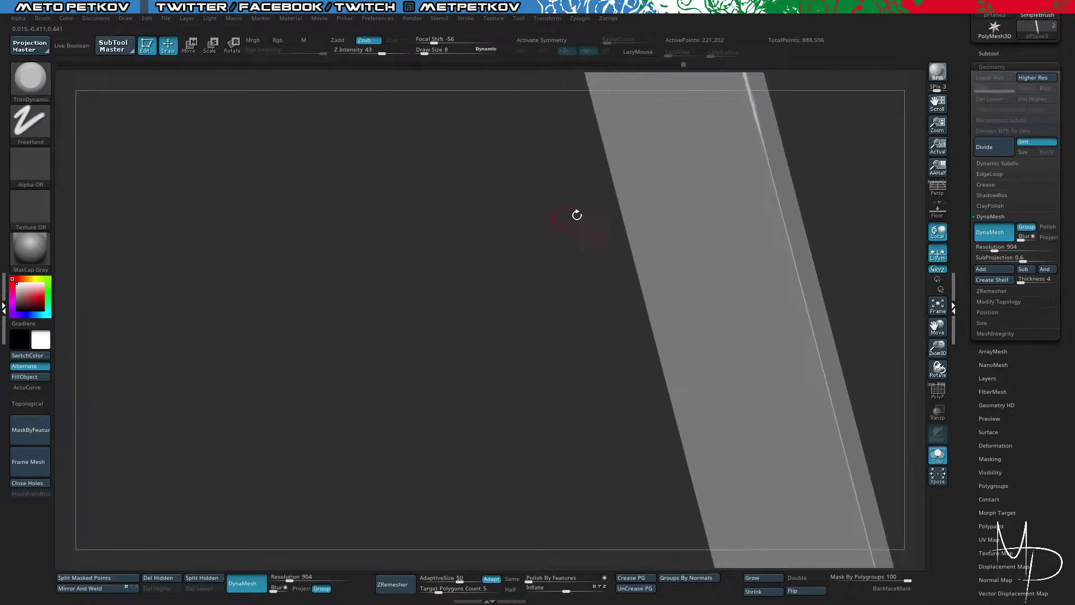
pyautogui.moveTo(750, 125); pyautogui.dragTo(764, 143)
pyautogui.moveTo(782, 209)
pyautogui.mouseDown()
pyautogui.moveTo(804, 300)
pyautogui.moveTo(869, 173)
pyautogui.moveTo(842, 146)
pyautogui.moveTo(801, 180)
pyautogui.moveTo(825, 298)
pyautogui.mouseUp()
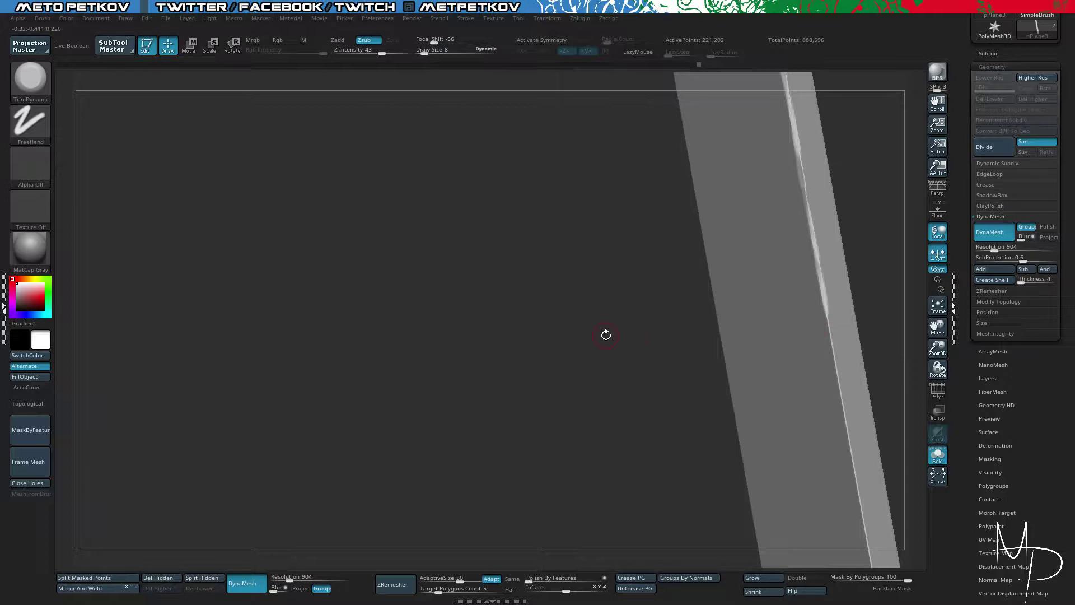
pyautogui.moveTo(602, 216); pyautogui.dragTo(536, 161)
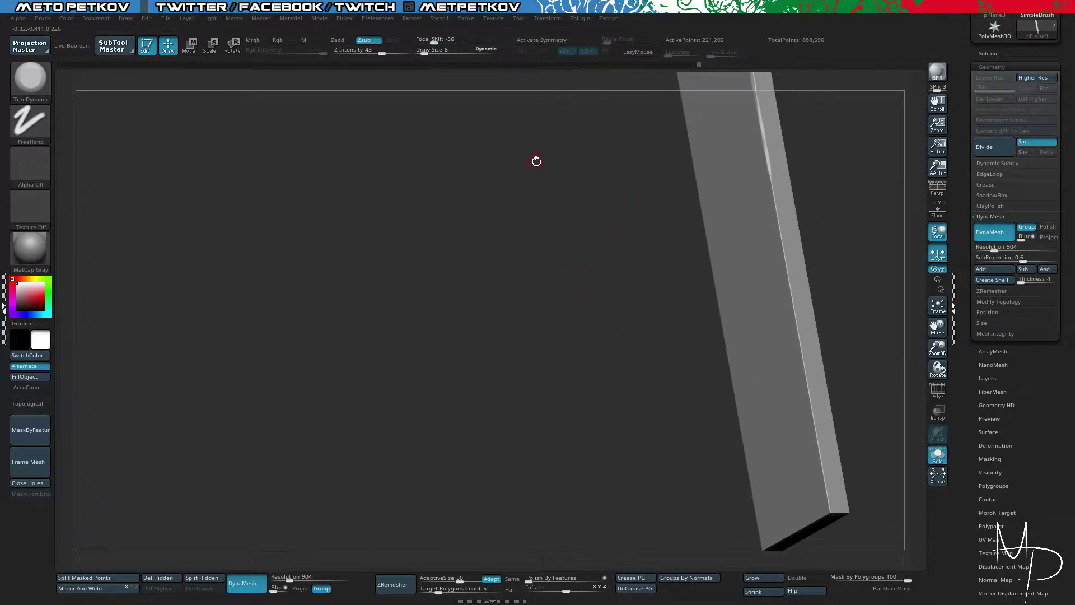
pyautogui.moveTo(598, 200); pyautogui.dragTo(614, 244)
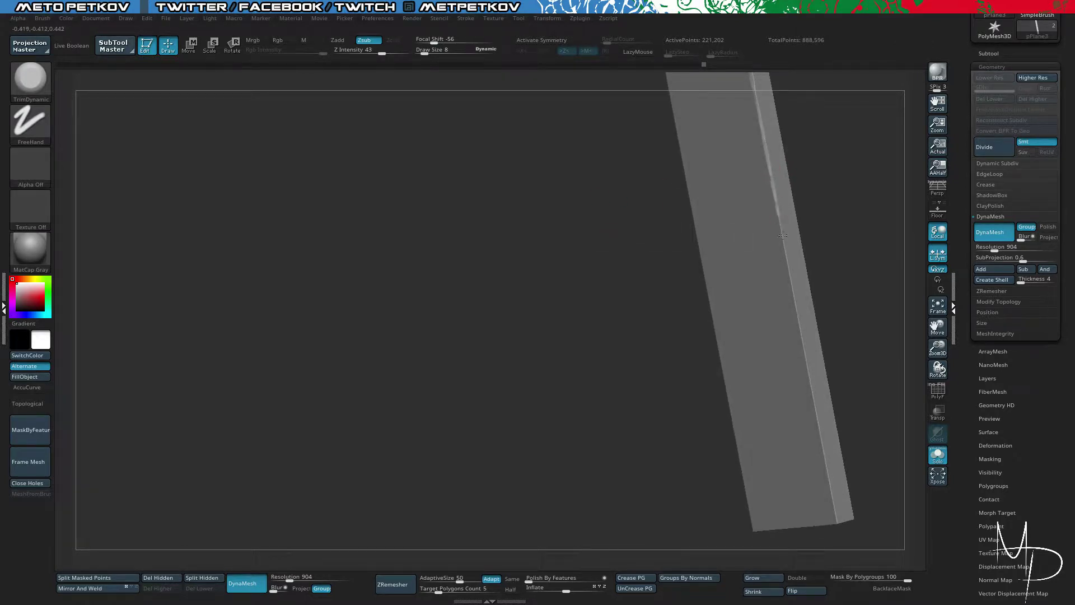
pyautogui.moveTo(789, 279); pyautogui.dragTo(796, 325)
# Step: Trim the last stretch of the long edge down to the plank's untouched end corner
pyautogui.moveTo(728, 465)
pyautogui.mouseDown()
pyautogui.moveTo(605, 379)
pyautogui.moveTo(629, 425)
pyautogui.moveTo(816, 264)
pyautogui.moveTo(825, 316)
pyautogui.mouseUp()
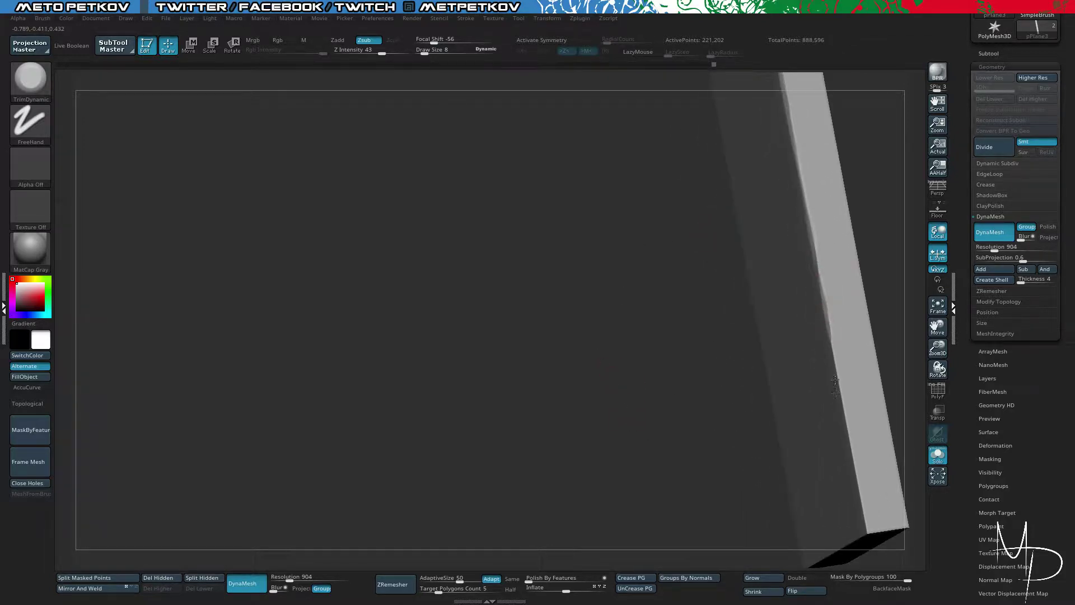
pyautogui.moveTo(835, 380); pyautogui.dragTo(838, 391)
pyautogui.moveTo(834, 354); pyautogui.dragTo(862, 511)
pyautogui.moveTo(712, 440); pyautogui.dragTo(755, 204)
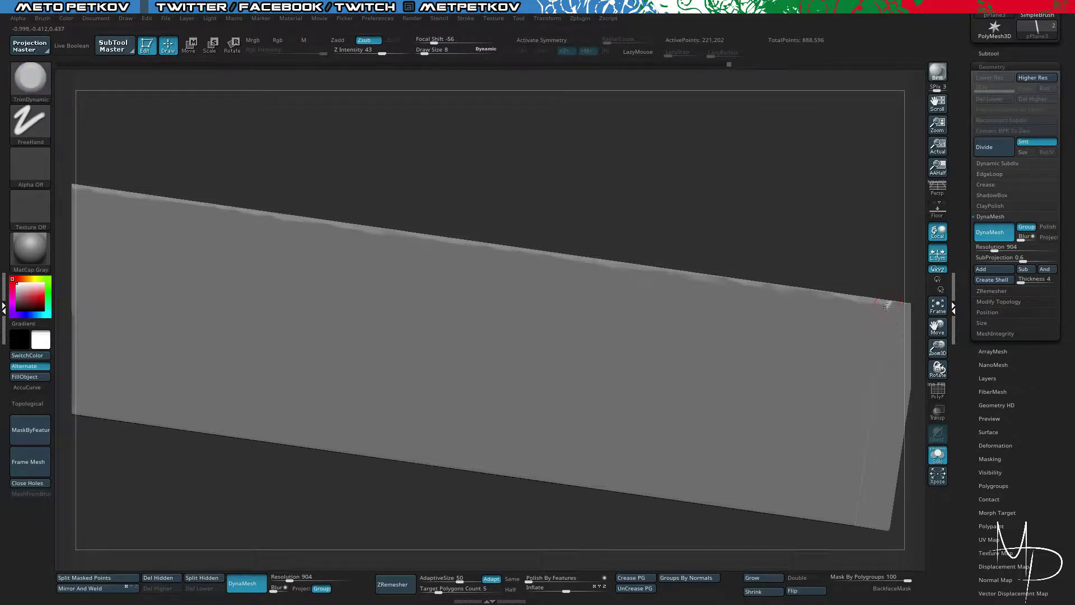
# Step: Trim the plank's untouched end edge across its full width, from one long edge to the other
pyautogui.moveTo(885, 324); pyautogui.dragTo(852, 514)
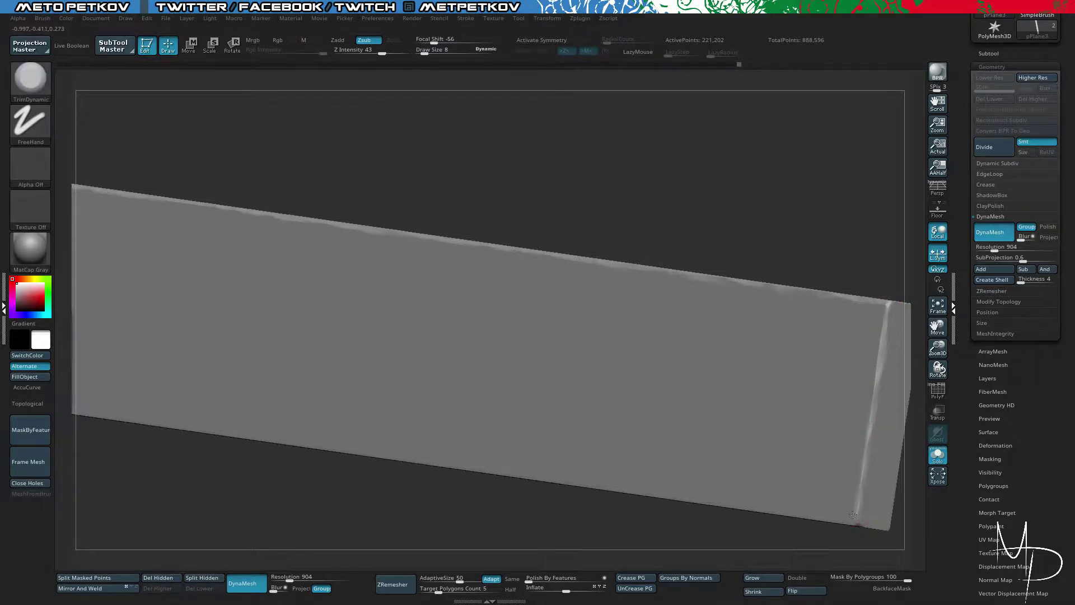
pyautogui.moveTo(726, 537); pyautogui.dragTo(720, 272)
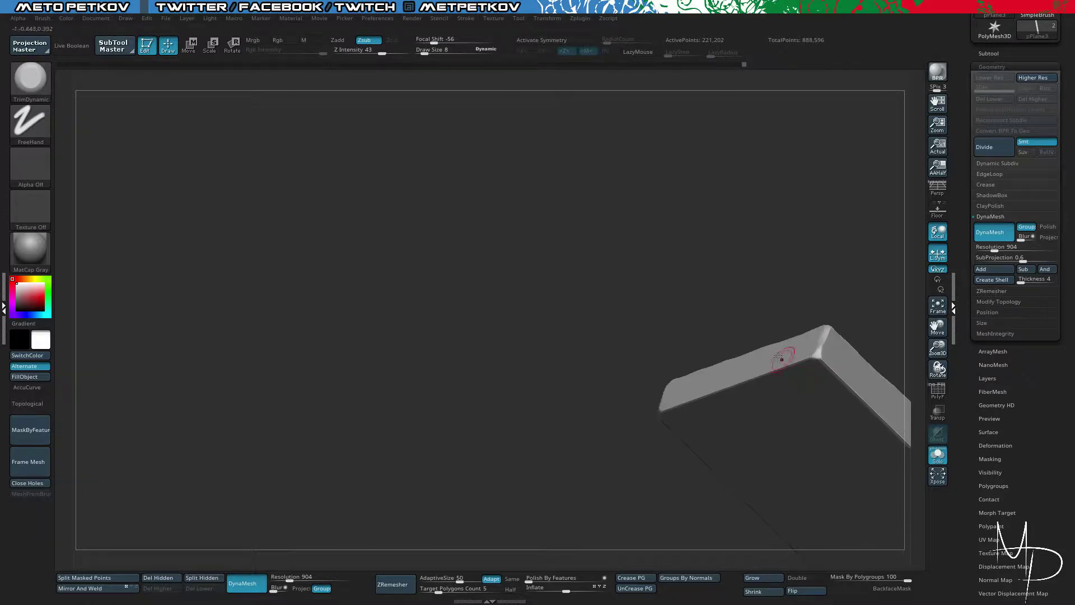
pyautogui.moveTo(717, 355)
pyautogui.mouseDown()
pyautogui.moveTo(703, 220)
pyautogui.moveTo(623, 303)
pyautogui.moveTo(576, 252)
pyautogui.moveTo(823, 336)
pyautogui.moveTo(758, 390)
pyautogui.moveTo(636, 463)
pyautogui.moveTo(580, 372)
pyautogui.moveTo(492, 374)
pyautogui.moveTo(545, 302)
pyautogui.moveTo(569, 384)
pyautogui.moveTo(778, 361)
pyautogui.moveTo(651, 282)
pyautogui.moveTo(698, 273)
pyautogui.mouseUp()
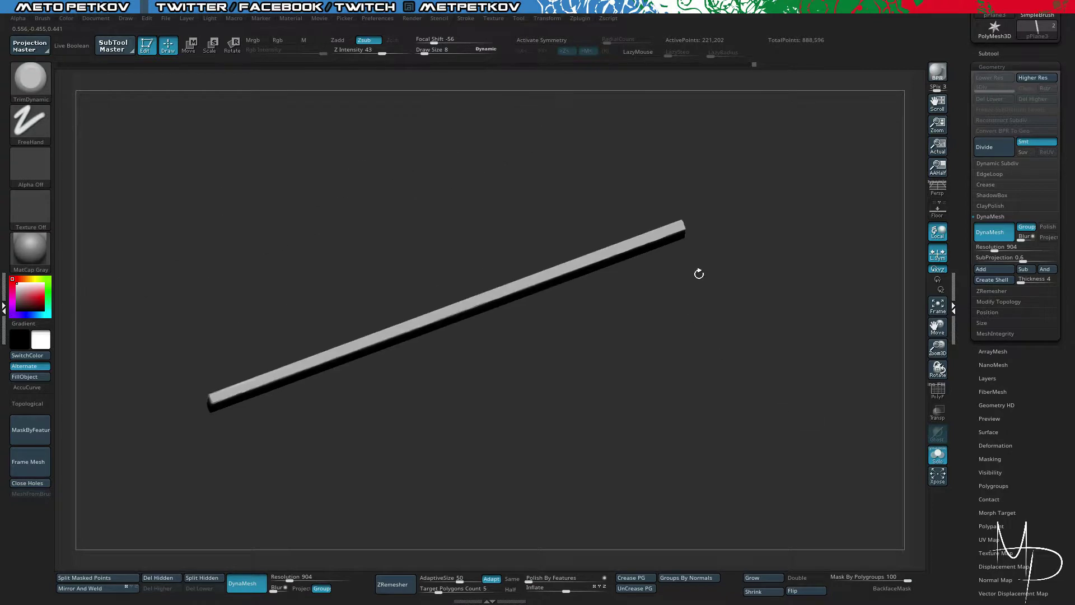
# Step: Centre the transform gizmo on the unmasked mesh and unhide all the tabletop planks
pyautogui.press('w')
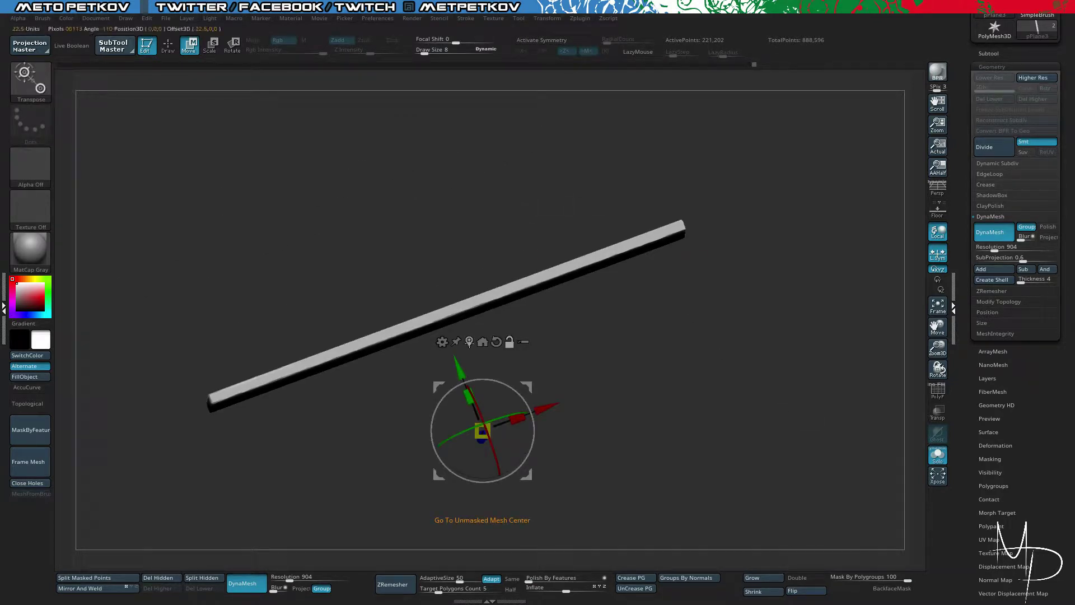
pyautogui.keyDown('alt'); pyautogui.click(469, 341); pyautogui.keyUp('alt')
pyautogui.moveTo(547, 196)
pyautogui.mouseDown()
pyautogui.moveTo(665, 305)
pyautogui.moveTo(559, 185)
pyautogui.moveTo(569, 248)
pyautogui.moveTo(262, 145)
pyautogui.moveTo(204, 170)
pyautogui.mouseUp()
pyautogui.keyDown('ctrl'); pyautogui.keyDown('shift'); pyautogui.click(262, 146); pyautogui.keyUp('shift'); pyautogui.keyUp('ctrl')
pyautogui.hotkey('alt', 'shift', 's')
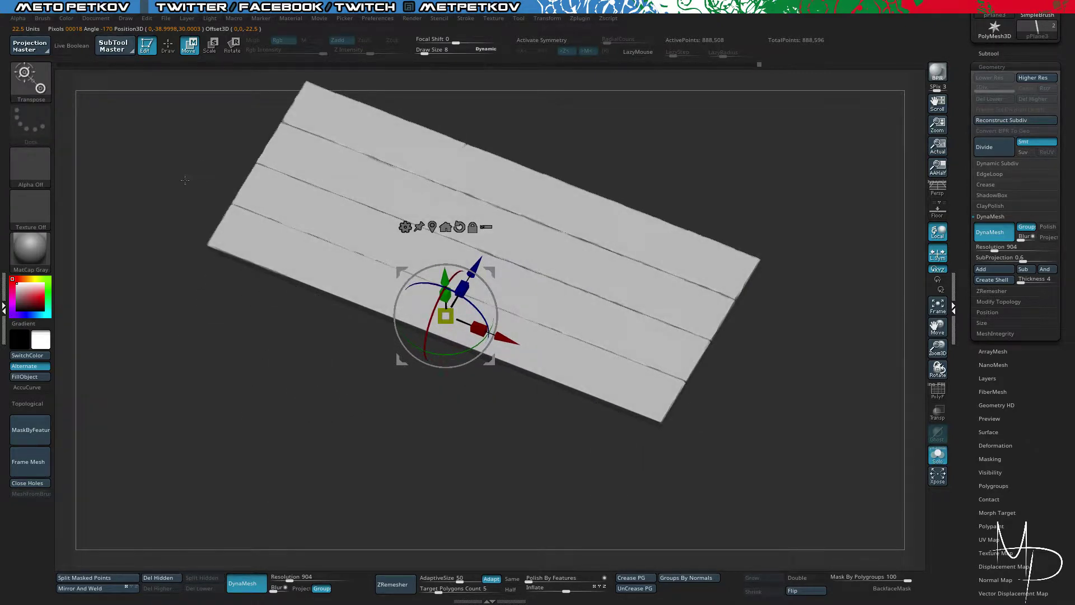
# Step: With TrimDynamic, trim uneven wear along the tabletop's outer long edge from its corner towards the middle
pyautogui.press('q')
pyautogui.keyDown('alt'); pyautogui.moveTo(249, 401); pyautogui.dragTo(552, 367); pyautogui.keyUp('alt')
pyautogui.press('b')
pyautogui.press('t')
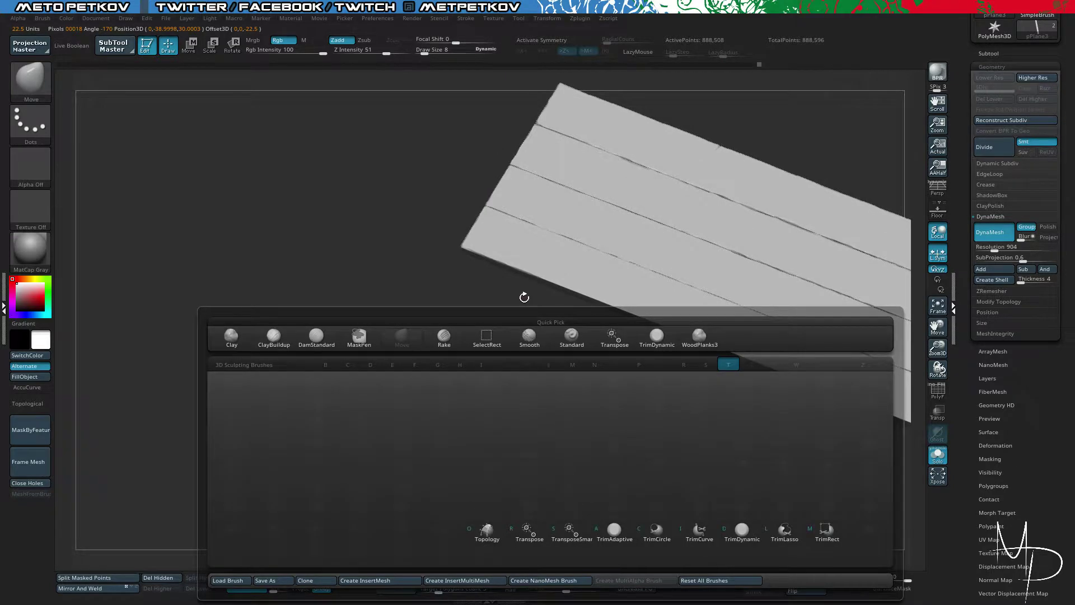
pyautogui.press('d')
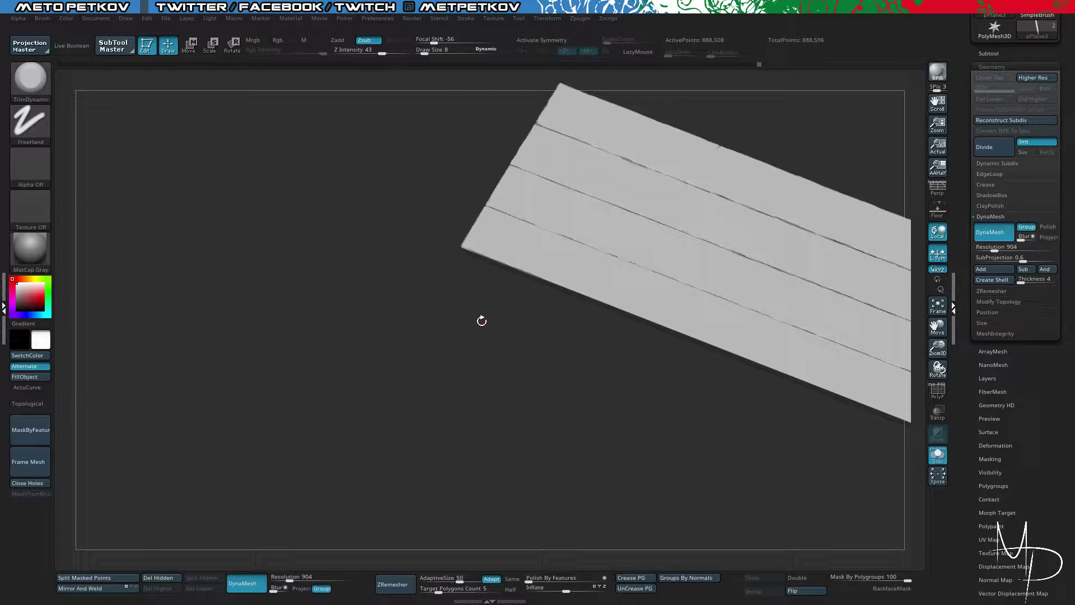
pyautogui.keyDown('alt'); pyautogui.moveTo(481, 320); pyautogui.dragTo(372, 230); pyautogui.keyUp('alt')
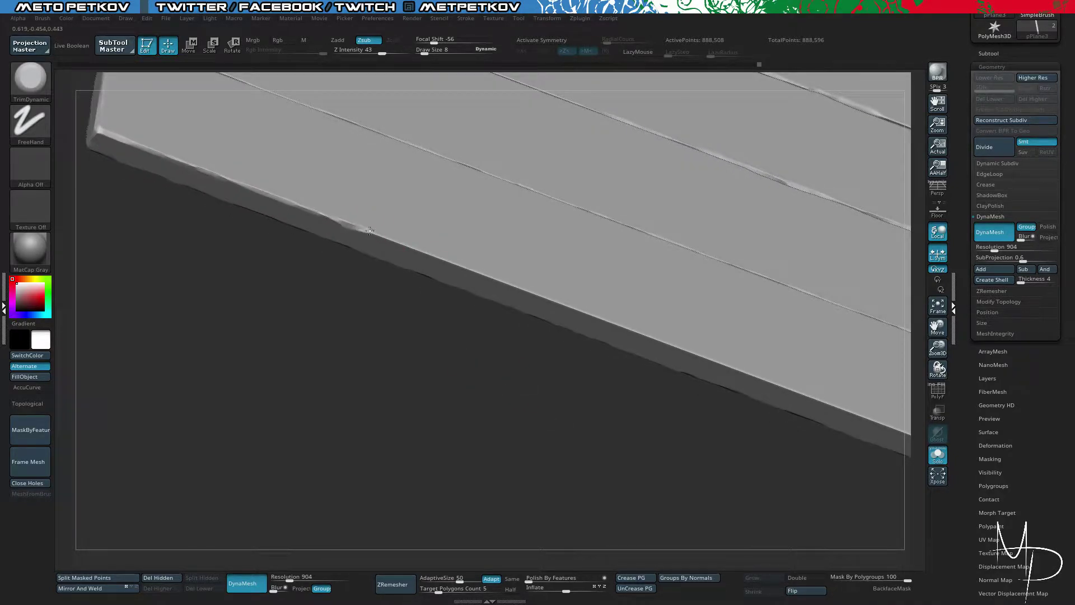
pyautogui.moveTo(448, 335); pyautogui.dragTo(429, 253)
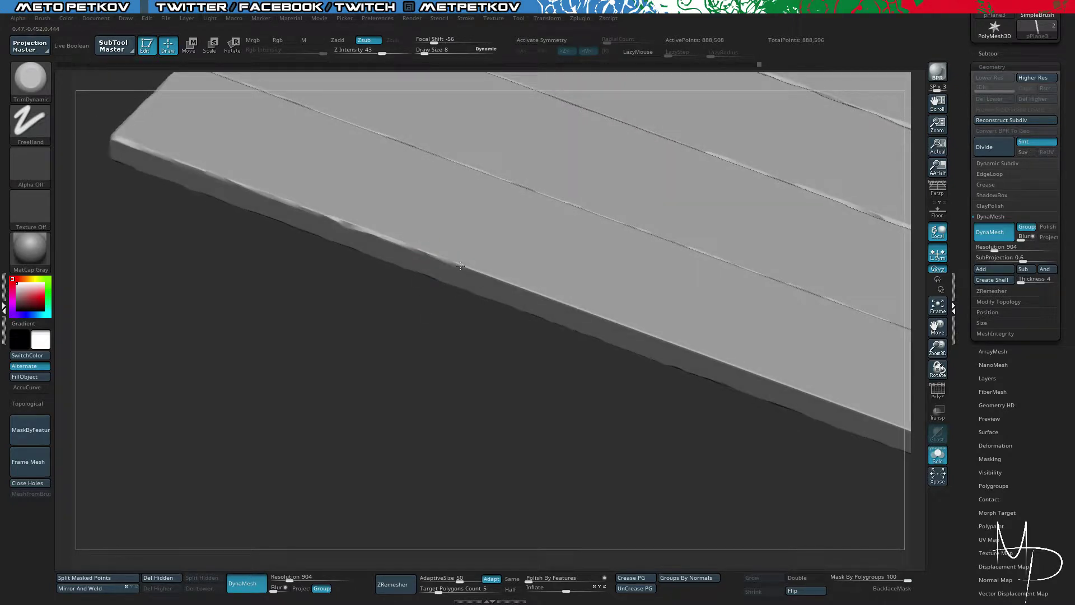
pyautogui.moveTo(549, 298); pyautogui.dragTo(612, 321)
# Step: Continue trimming the tabletop's outer long edge past the middle to its far end corner
pyautogui.moveTo(507, 404)
pyautogui.mouseDown()
pyautogui.moveTo(414, 361)
pyautogui.moveTo(396, 319)
pyautogui.mouseUp()
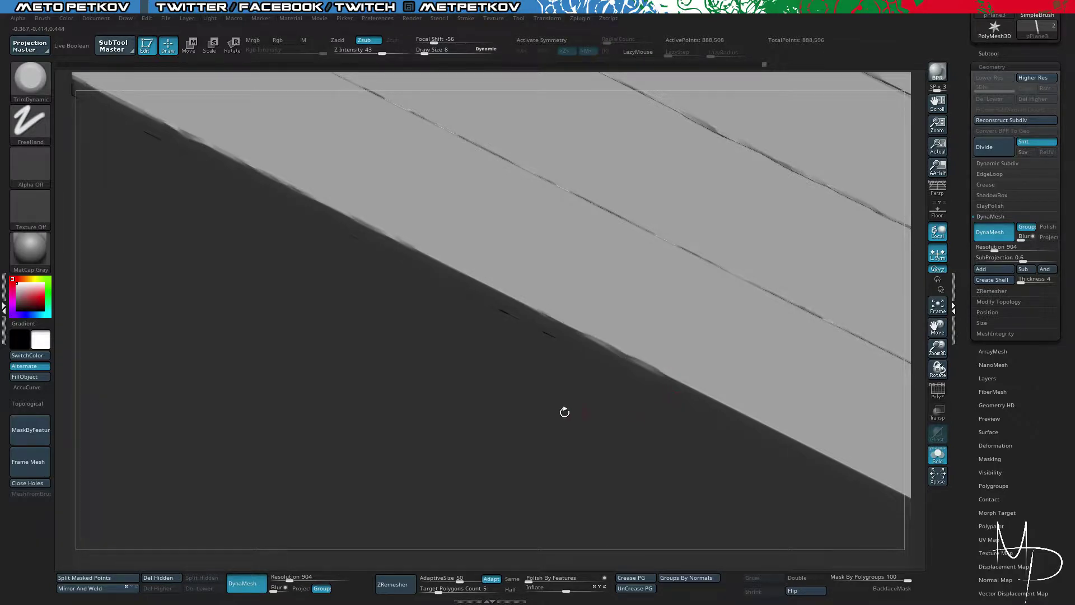
pyautogui.moveTo(564, 413); pyautogui.dragTo(583, 338)
pyautogui.moveTo(647, 343); pyautogui.dragTo(725, 381)
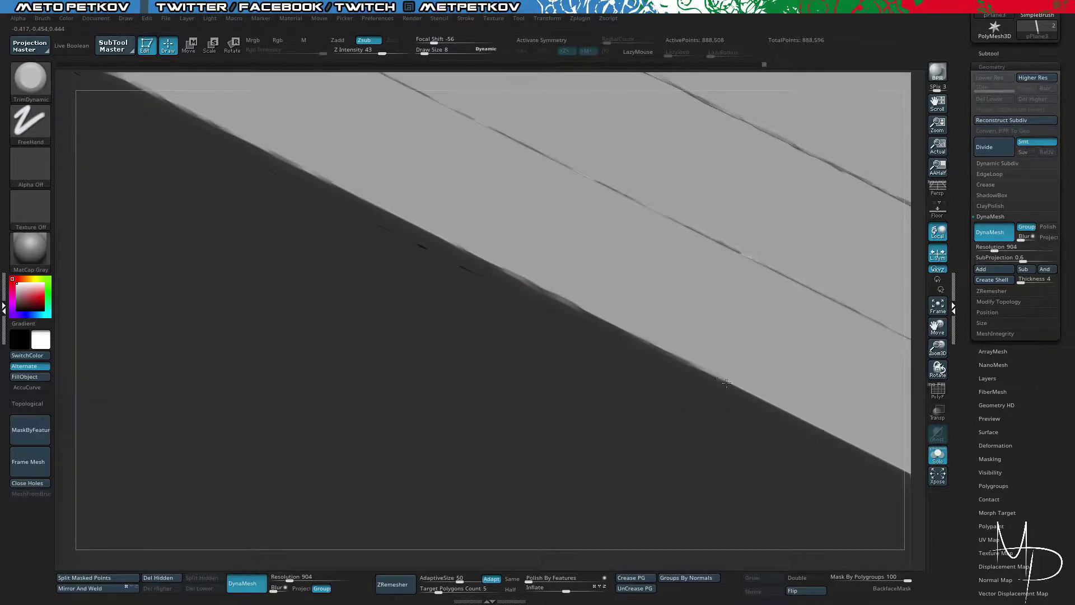
pyautogui.moveTo(722, 433)
pyautogui.keyDown('alt'); pyautogui.mouseDown()
pyautogui.moveTo(675, 413)
pyautogui.moveTo(533, 281)
pyautogui.mouseUp(); pyautogui.keyUp('alt')
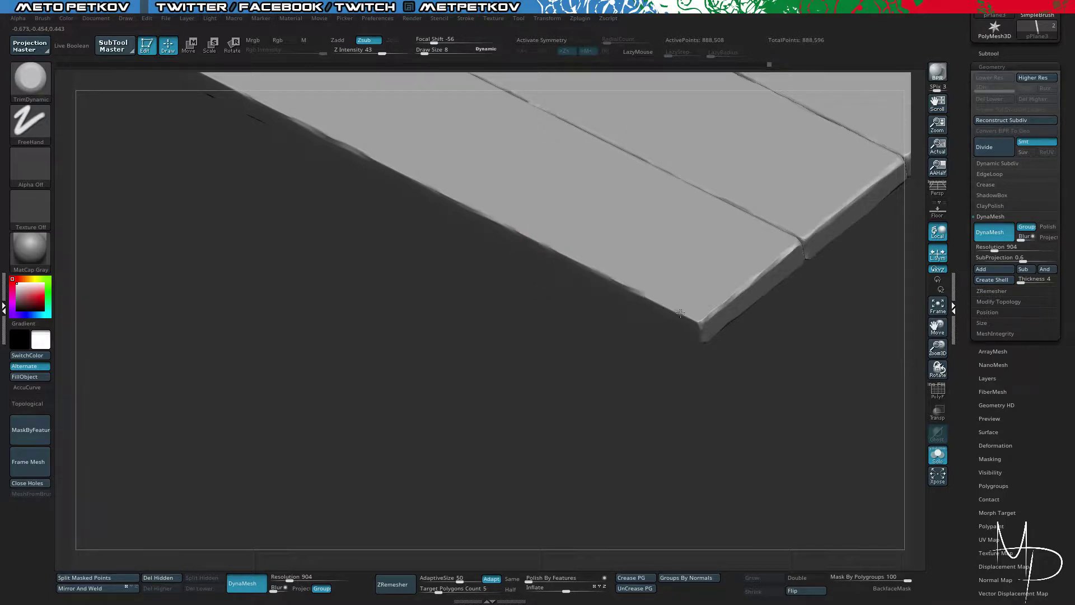
pyautogui.moveTo(750, 392)
pyautogui.mouseDown()
pyautogui.moveTo(757, 426)
pyautogui.moveTo(763, 408)
pyautogui.moveTo(757, 419)
pyautogui.mouseUp()
# Step: Isolate the outer plank and trim the first stretch of its sharp long edge, starting from the end corner
pyautogui.keyDown('ctrl'); pyautogui.keyDown('shift'); pyautogui.moveTo(603, 297); pyautogui.dragTo(654, 404); pyautogui.keyUp('shift'); pyautogui.keyUp('ctrl')
pyautogui.hotkey('ctrl', 'shift', 'a')
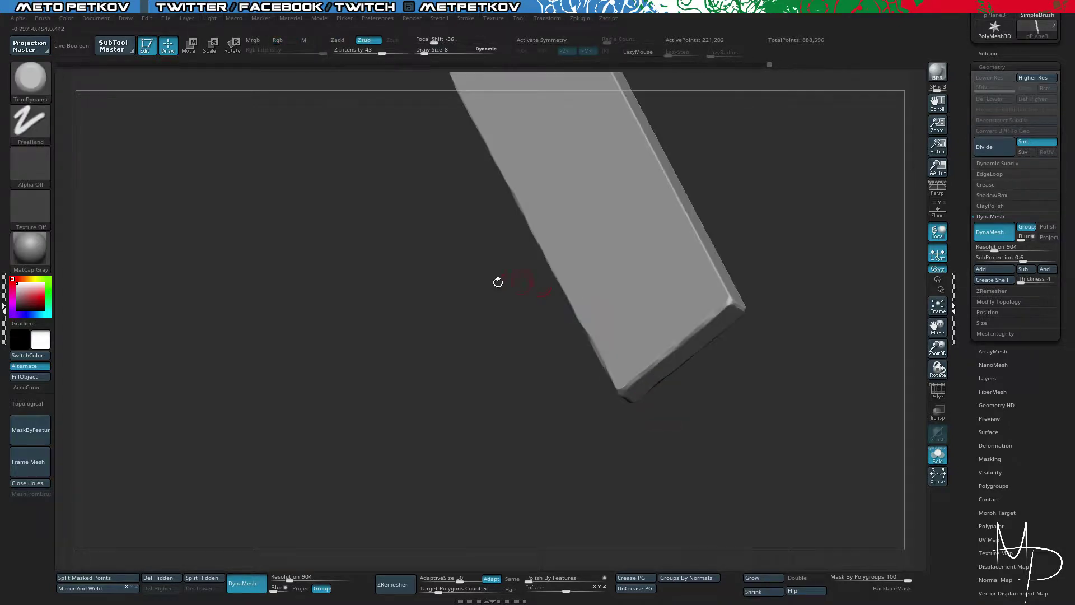
pyautogui.moveTo(465, 289); pyautogui.dragTo(461, 319)
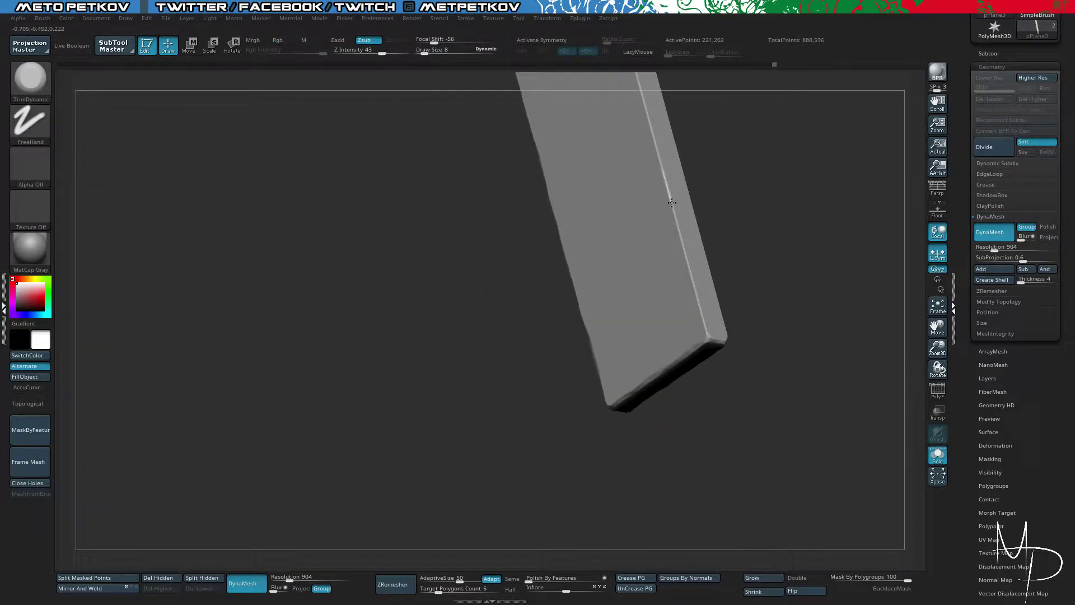
pyautogui.moveTo(681, 239); pyautogui.dragTo(693, 286)
pyautogui.keyDown('alt'); pyautogui.moveTo(742, 186); pyautogui.dragTo(780, 384); pyautogui.keyUp('alt')
pyautogui.moveTo(634, 130); pyautogui.dragTo(650, 174)
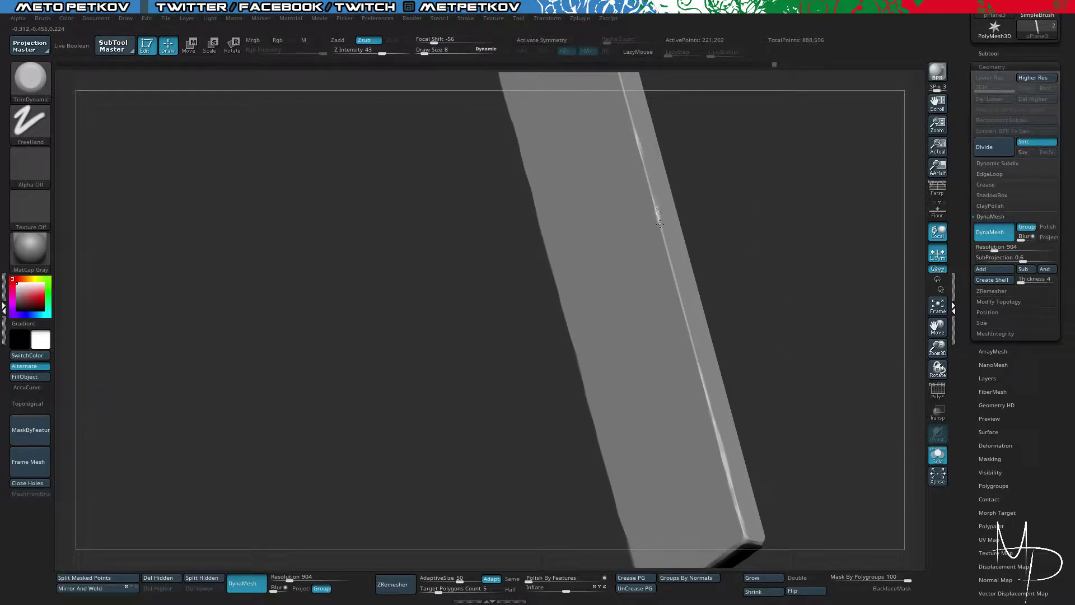
pyautogui.moveTo(660, 223); pyautogui.dragTo(676, 287)
# Step: Trim uneven wear along the middle stretch of the isolated plank's same long edge
pyautogui.keyDown('alt'); pyautogui.moveTo(497, 178); pyautogui.dragTo(456, 310); pyautogui.keyUp('alt')
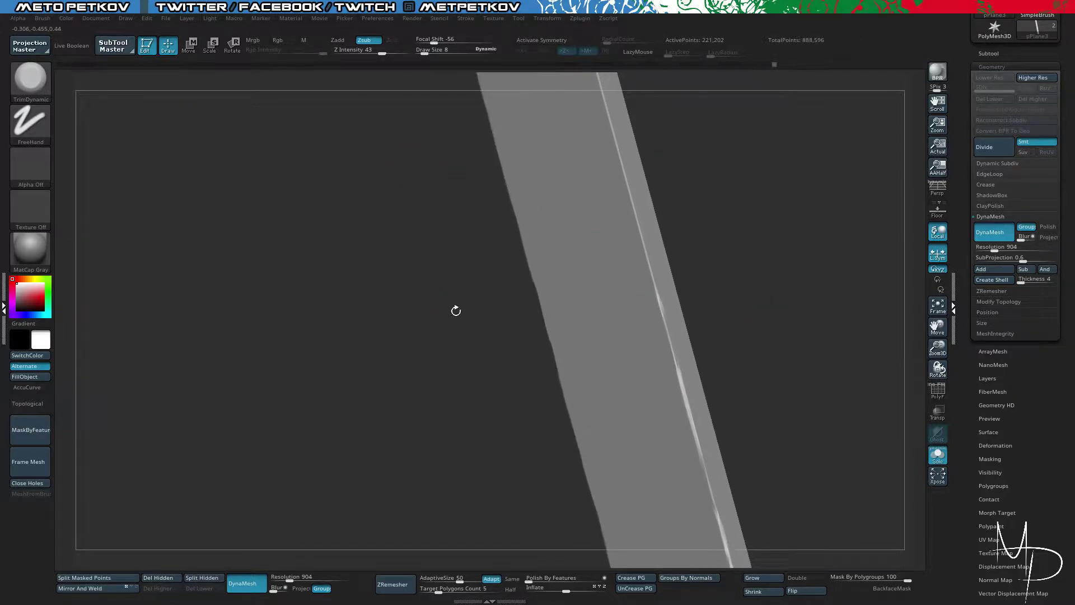
pyautogui.moveTo(660, 319); pyautogui.dragTo(682, 372)
pyautogui.moveTo(418, 132)
pyautogui.keyDown('alt'); pyautogui.mouseDown()
pyautogui.moveTo(458, 312)
pyautogui.moveTo(485, 357)
pyautogui.mouseUp(); pyautogui.keyUp('alt')
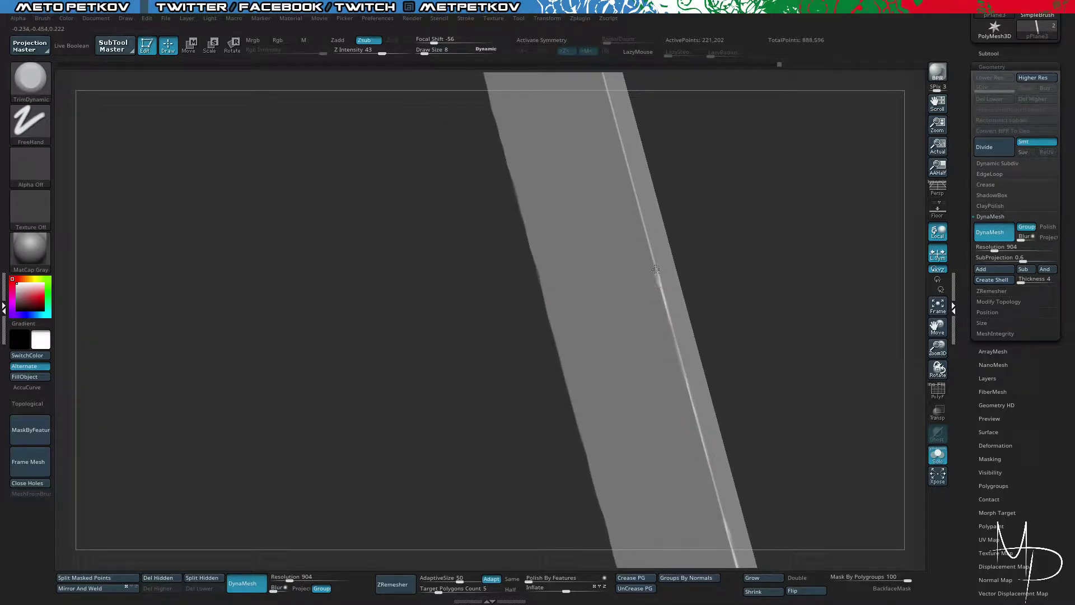
pyautogui.moveTo(641, 220); pyautogui.dragTo(632, 177)
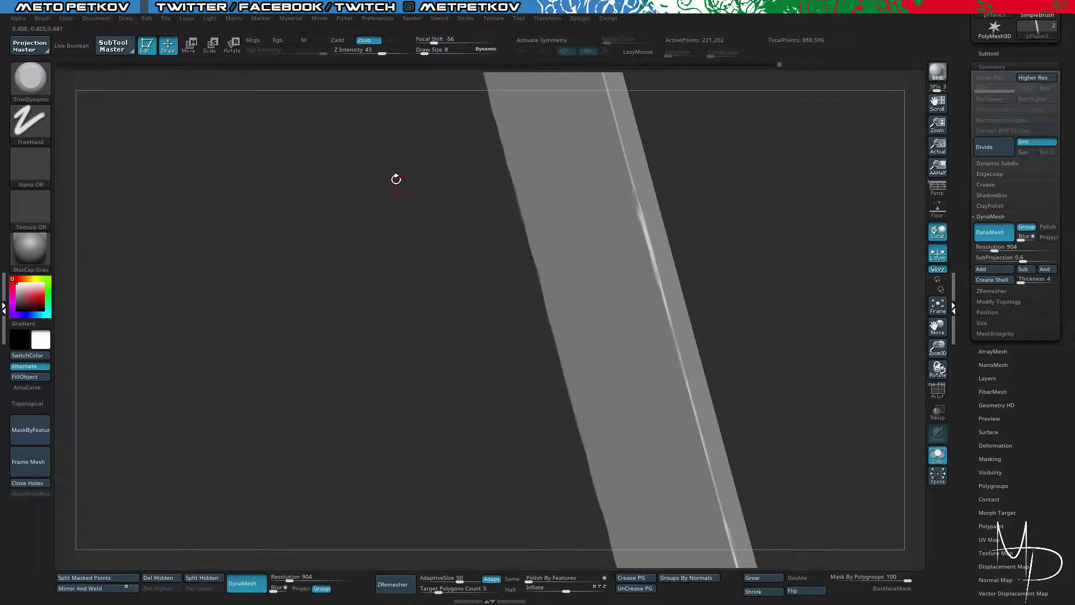
pyautogui.moveTo(396, 179); pyautogui.dragTo(420, 245)
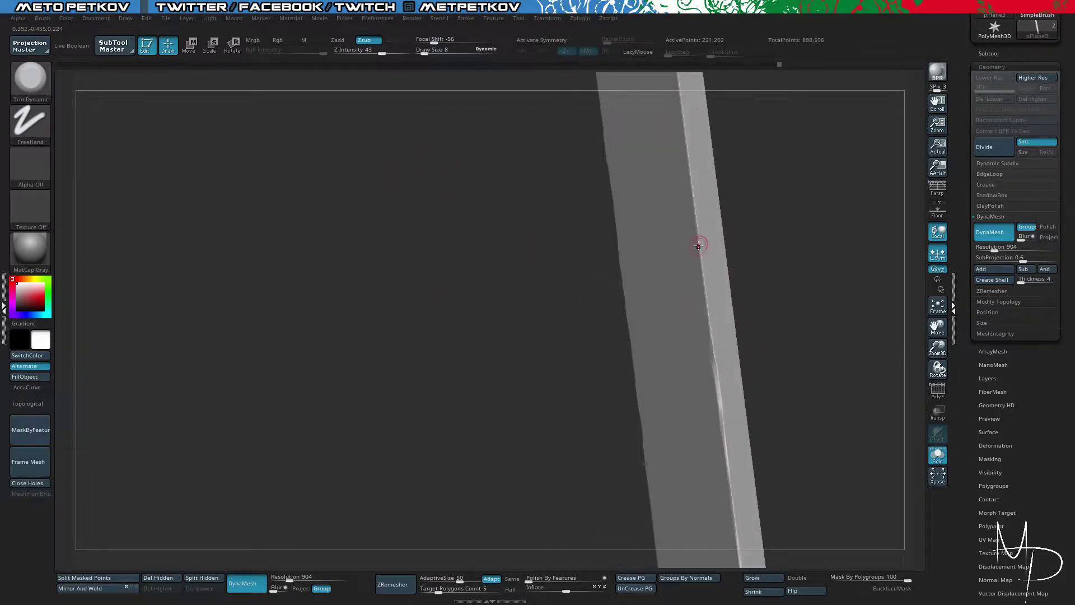
# Step: Trim the remaining stretch of the plank's long edge up to its opposite end corner
pyautogui.moveTo(701, 262); pyautogui.dragTo(714, 347)
pyautogui.keyDown('alt'); pyautogui.moveTo(507, 191); pyautogui.dragTo(530, 290); pyautogui.keyUp('alt')
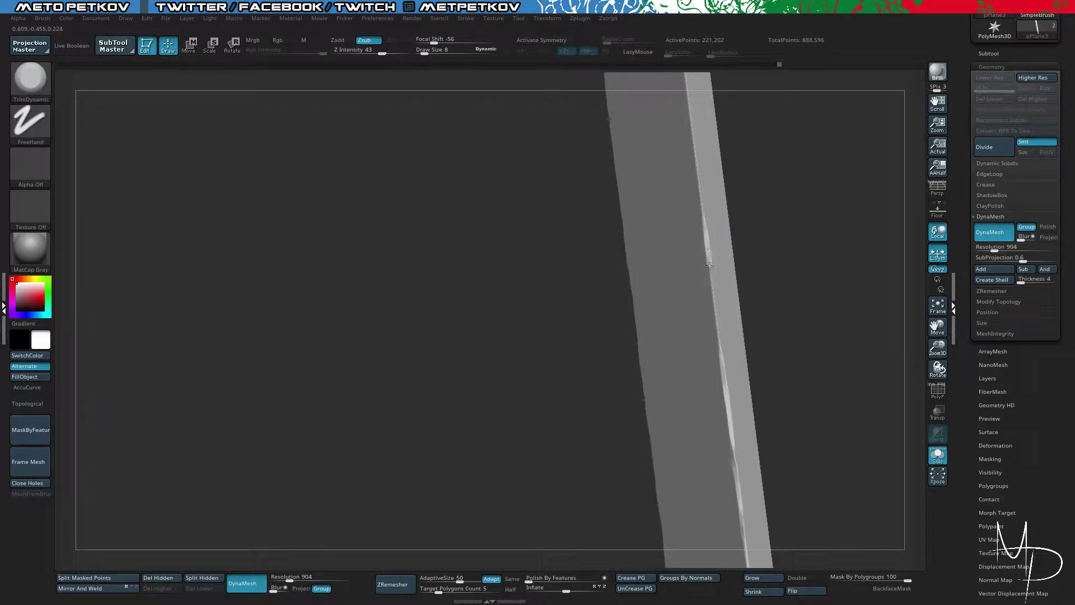
pyautogui.moveTo(710, 266); pyautogui.dragTo(721, 355)
pyautogui.keyDown('alt'); pyautogui.moveTo(768, 163); pyautogui.dragTo(815, 302); pyautogui.keyUp('alt')
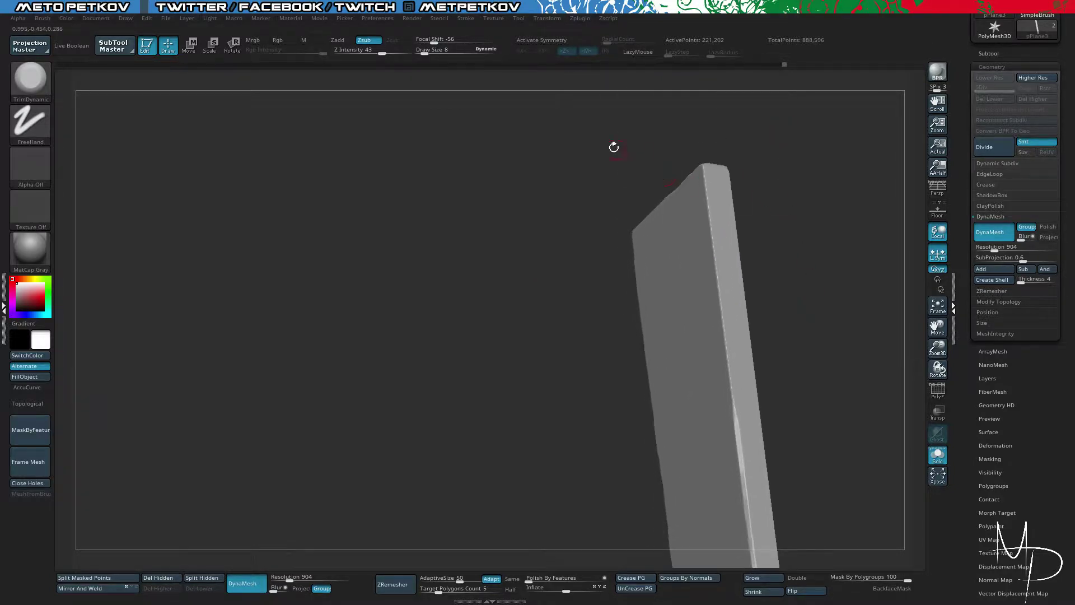
pyautogui.moveTo(613, 146); pyautogui.dragTo(664, 171)
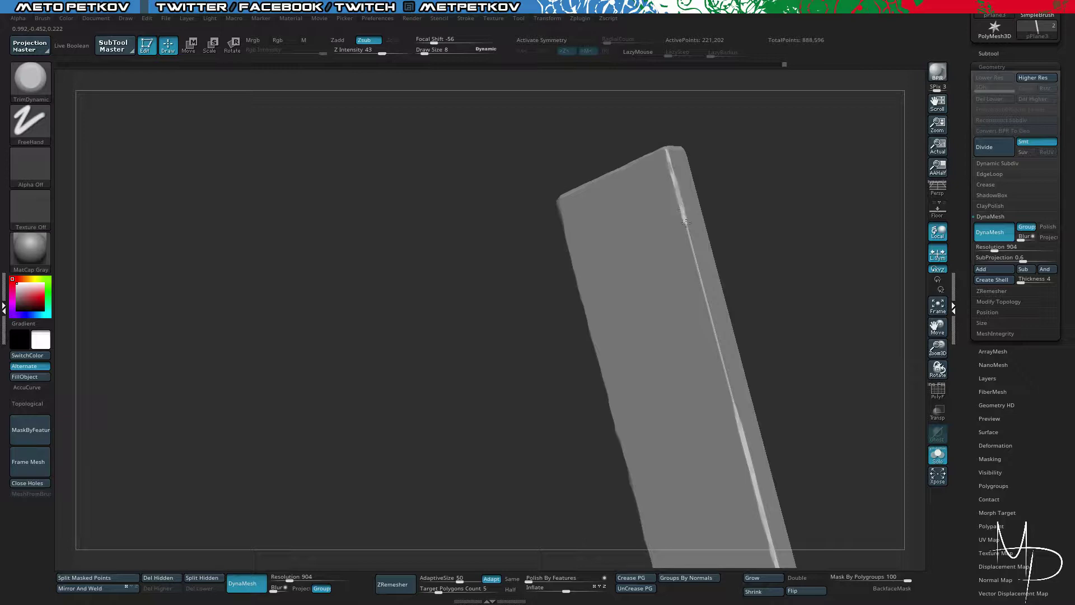
pyautogui.moveTo(686, 223); pyautogui.dragTo(706, 303)
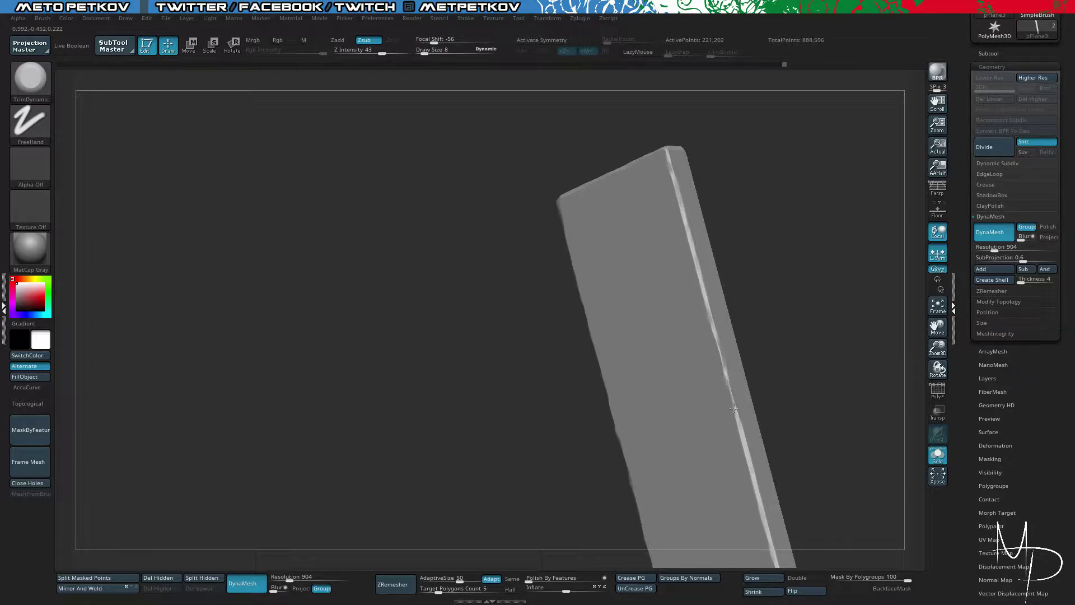
pyautogui.click(720, 360)
pyautogui.keyDown('alt'); pyautogui.moveTo(815, 352); pyautogui.dragTo(669, 247); pyautogui.keyUp('alt')
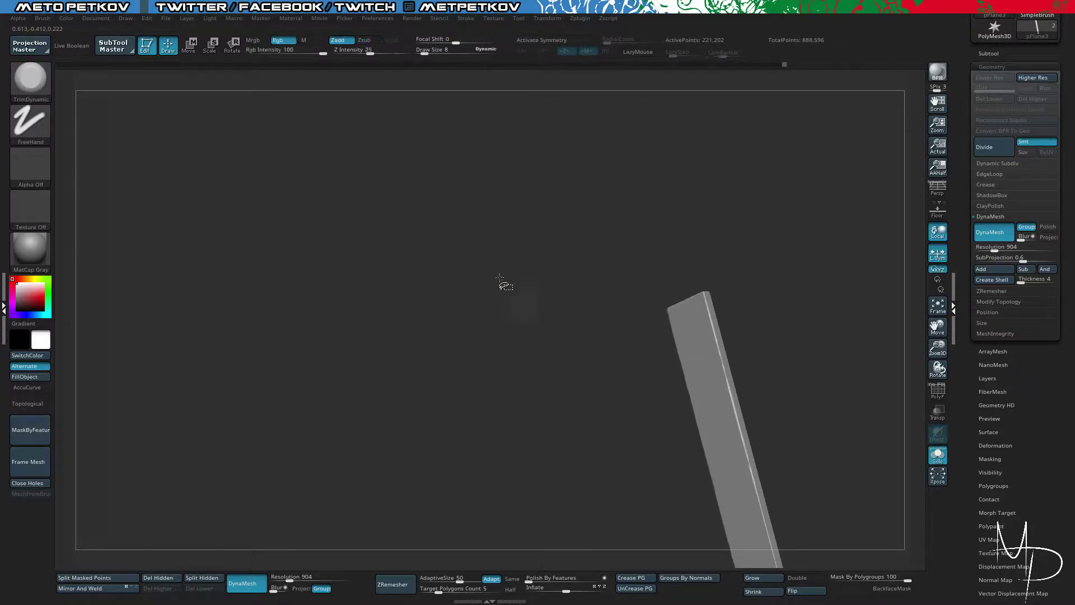
# Step: Unhide all planks and the rest of the table, and examine the worn tabletop from above, beneath and the front
pyautogui.keyDown('ctrl'); pyautogui.keyDown('shift'); pyautogui.click(500, 285); pyautogui.keyUp('shift'); pyautogui.keyUp('ctrl')
pyautogui.moveTo(468, 295); pyautogui.dragTo(531, 193)
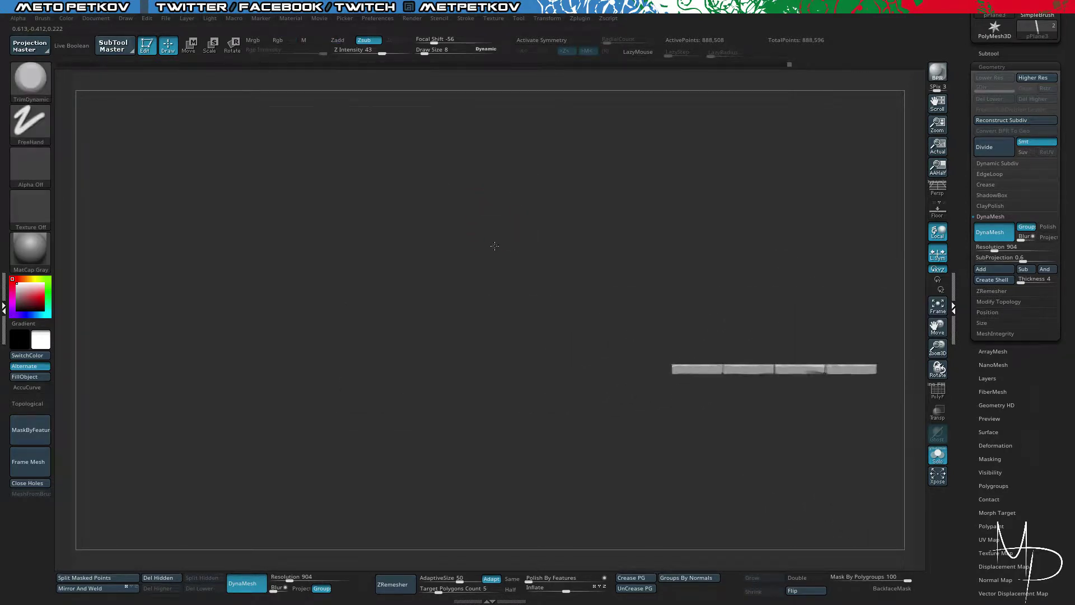
pyautogui.keyDown('alt'); pyautogui.moveTo(494, 246); pyautogui.dragTo(579, 363); pyautogui.keyUp('alt')
pyautogui.keyDown('alt'); pyautogui.moveTo(627, 415); pyautogui.dragTo(251, 395); pyautogui.keyUp('alt')
pyautogui.moveTo(622, 370); pyautogui.dragTo(411, 211)
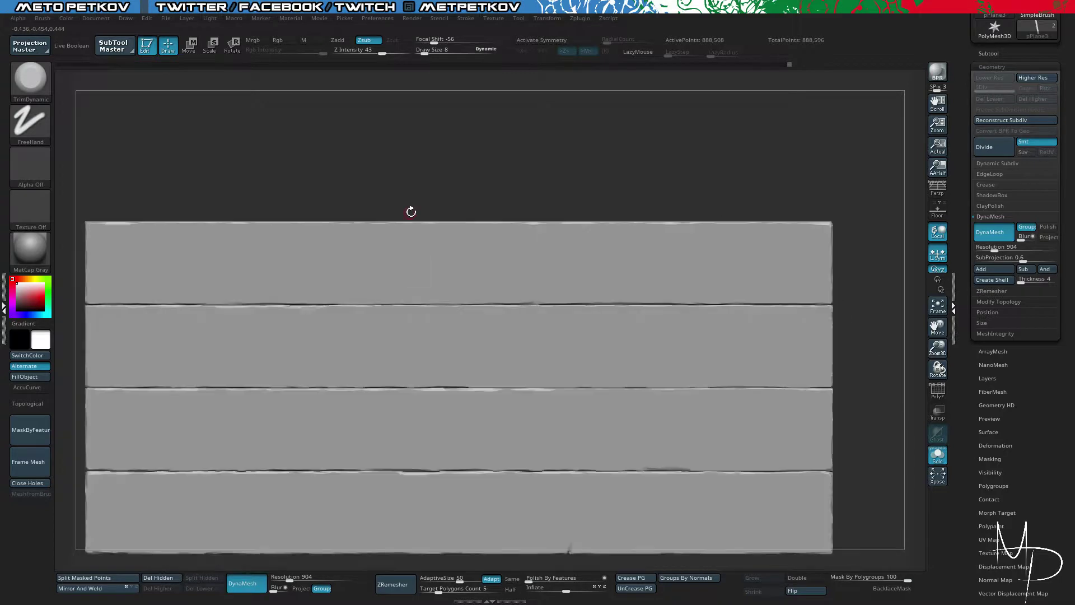
pyautogui.keyDown('alt'); pyautogui.moveTo(427, 166); pyautogui.dragTo(440, 139); pyautogui.keyUp('alt')
pyautogui.moveTo(440, 139); pyautogui.dragTo(441, 217)
pyautogui.moveTo(307, 175); pyautogui.dragTo(427, 229)
pyautogui.moveTo(516, 214); pyautogui.dragTo(499, 167)
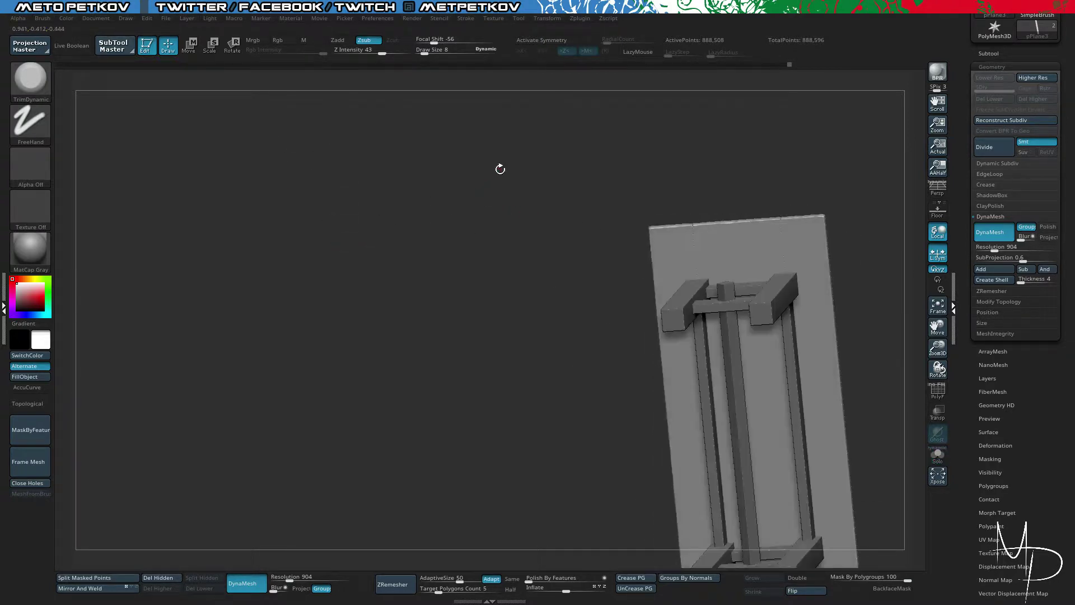
pyautogui.moveTo(455, 216); pyautogui.dragTo(517, 336)
pyautogui.keyDown('shift'); pyautogui.moveTo(359, 280); pyautogui.dragTo(432, 280); pyautogui.keyUp('shift')
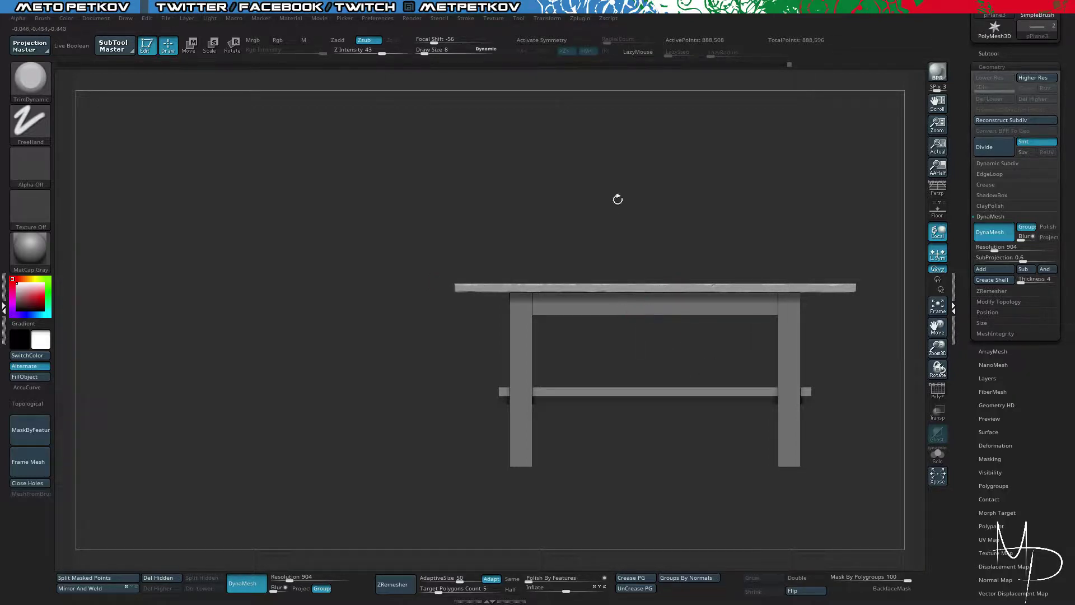
pyautogui.moveTo(618, 180); pyautogui.dragTo(624, 206)
# Step: Switch to the table's base subtool, isolate it with Solo and align the view to its front
pyautogui.keyDown('alt'); pyautogui.click(660, 331); pyautogui.keyUp('alt')
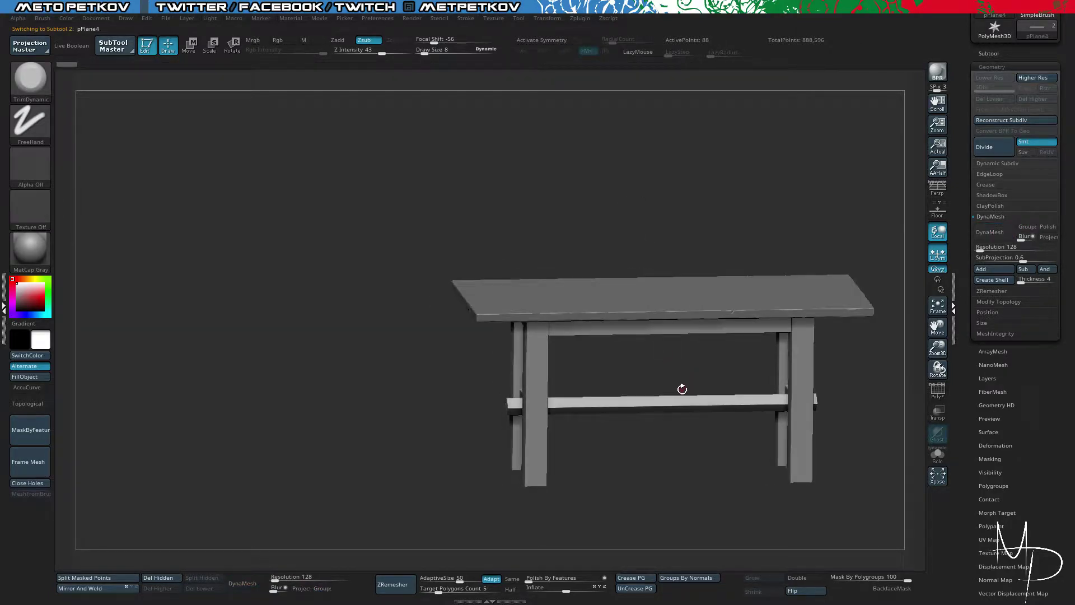
pyautogui.hotkey('alt', 's')
pyautogui.keyDown('shift'); pyautogui.moveTo(662, 374); pyautogui.dragTo(649, 330); pyautogui.keyUp('shift')
pyautogui.moveTo(619, 230)
pyautogui.mouseDown()
pyautogui.moveTo(566, 267)
pyautogui.moveTo(603, 247)
pyautogui.mouseUp()
pyautogui.hotkey('ctrl', 'shift')
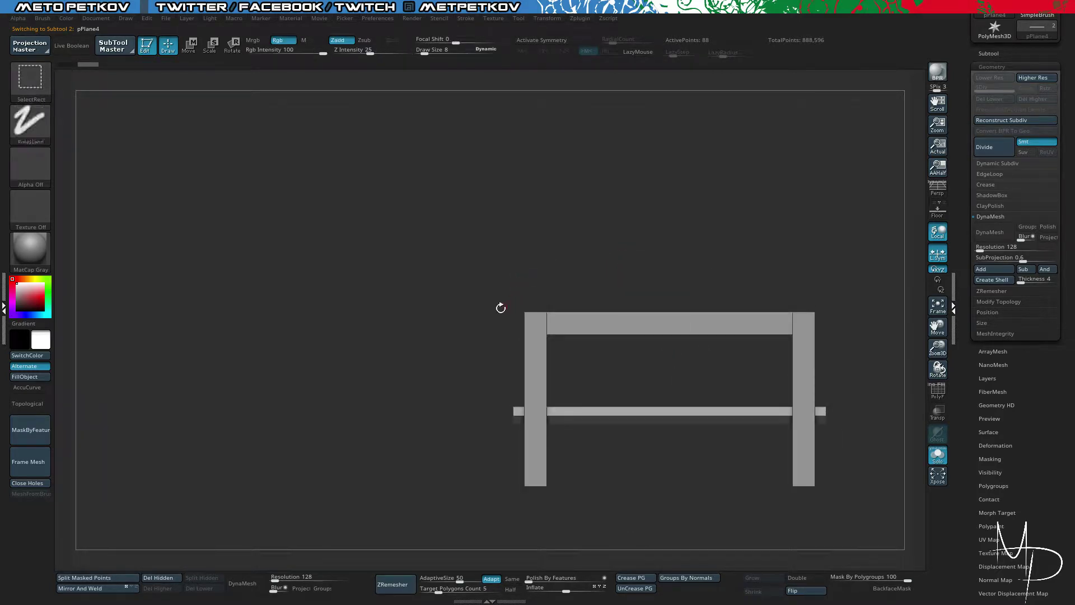
pyautogui.keyDown('ctrl'); pyautogui.keyDown('shift'); pyautogui.moveTo(481, 346); pyautogui.dragTo(616, 394); pyautogui.keyUp('shift'); pyautogui.keyUp('ctrl')
pyautogui.moveTo(503, 281)
pyautogui.keyDown('ctrl'); pyautogui.keyDown('shift'); pyautogui.mouseDown()
pyautogui.moveTo(530, 342)
pyautogui.moveTo(488, 291)
pyautogui.mouseUp(); pyautogui.keyUp('shift'); pyautogui.keyUp('ctrl')
pyautogui.moveTo(455, 251); pyautogui.dragTo(423, 278)
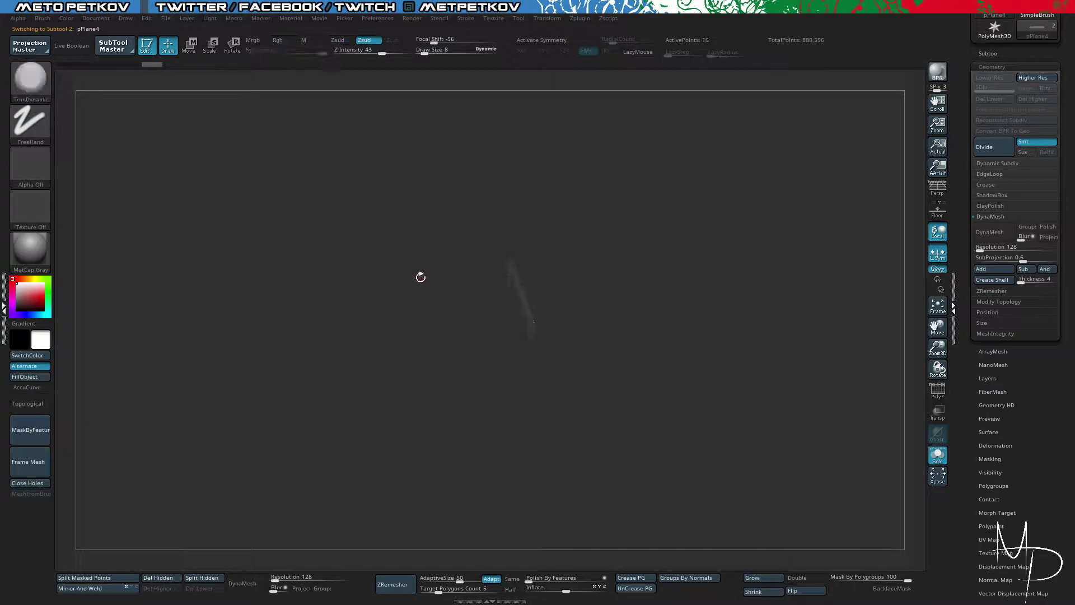
pyautogui.keyDown('ctrl'); pyautogui.keyDown('shift'); pyautogui.click(420, 293); pyautogui.keyUp('shift'); pyautogui.keyUp('ctrl')
pyautogui.moveTo(351, 283); pyautogui.dragTo(446, 302)
# Step: Hide the four legs of the table base one after another, leaving only its rails and crossbars displayed
pyautogui.hotkey('ctrl', 'shift')
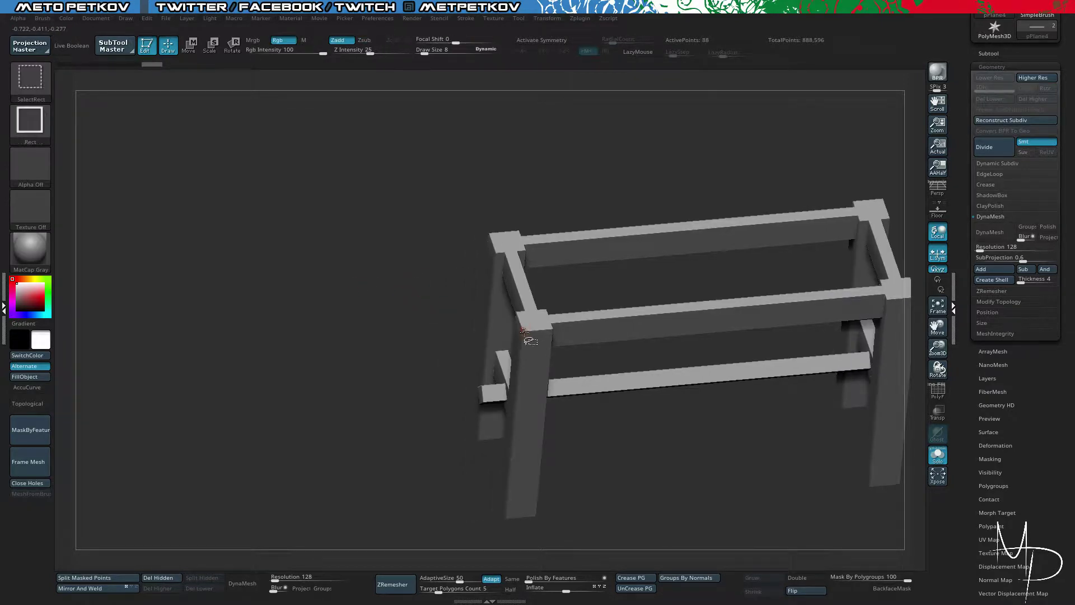
pyautogui.keyDown('ctrl'); pyautogui.keyDown('shift'); pyautogui.click(523, 331); pyautogui.keyUp('shift'); pyautogui.keyUp('ctrl')
pyautogui.moveTo(391, 263)
pyautogui.mouseDown()
pyautogui.moveTo(365, 259)
pyautogui.moveTo(399, 291)
pyautogui.moveTo(398, 246)
pyautogui.mouseUp()
pyautogui.keyDown('ctrl'); pyautogui.keyDown('shift'); pyautogui.click(502, 238); pyautogui.keyUp('shift'); pyautogui.keyUp('ctrl')
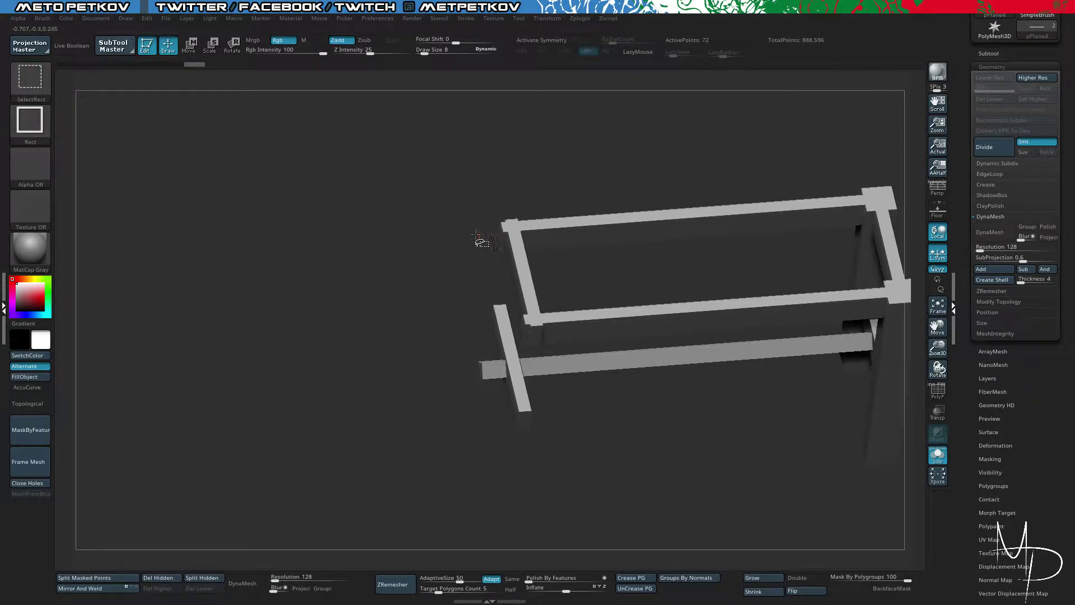
pyautogui.keyDown('alt'); pyautogui.moveTo(475, 234); pyautogui.dragTo(350, 223); pyautogui.keyUp('alt')
pyautogui.keyDown('ctrl'); pyautogui.keyDown('shift'); pyautogui.click(743, 202); pyautogui.keyUp('shift'); pyautogui.keyUp('ctrl')
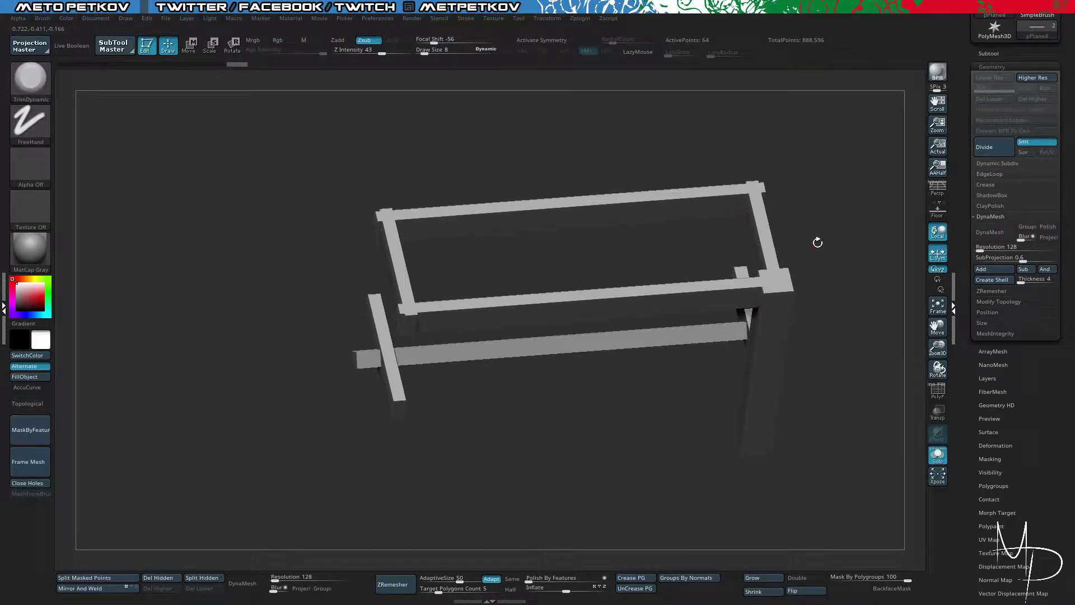
pyautogui.moveTo(852, 304); pyautogui.dragTo(791, 312)
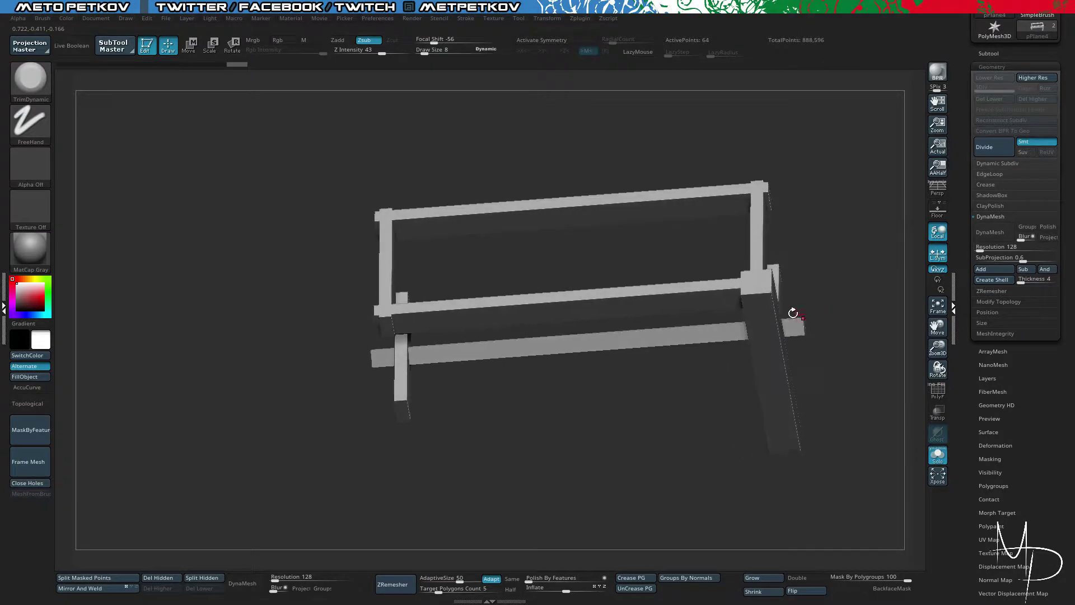
pyautogui.keyDown('ctrl'); pyautogui.keyDown('shift'); pyautogui.click(770, 294); pyautogui.keyUp('shift'); pyautogui.keyUp('ctrl')
# Step: Invert the visibility to show only the four legs, turn on PolyFrame and split the hidden rails into their own subtool
pyautogui.moveTo(670, 446); pyautogui.dragTo(711, 494)
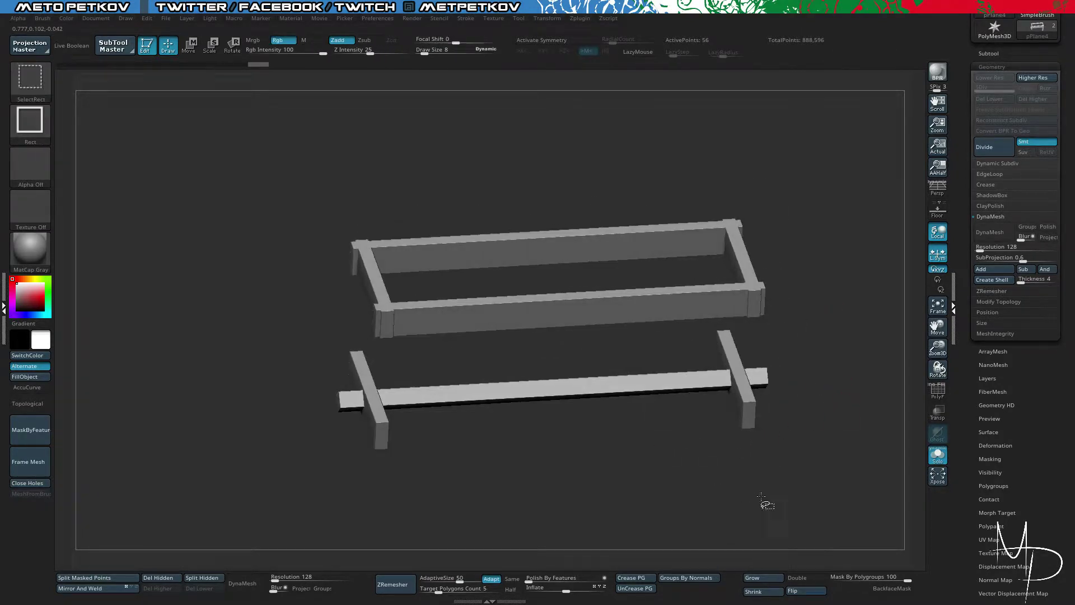
pyautogui.keyDown('ctrl'); pyautogui.keyDown('shift'); pyautogui.moveTo(825, 440); pyautogui.dragTo(805, 455); pyautogui.keyUp('shift'); pyautogui.keyUp('ctrl')
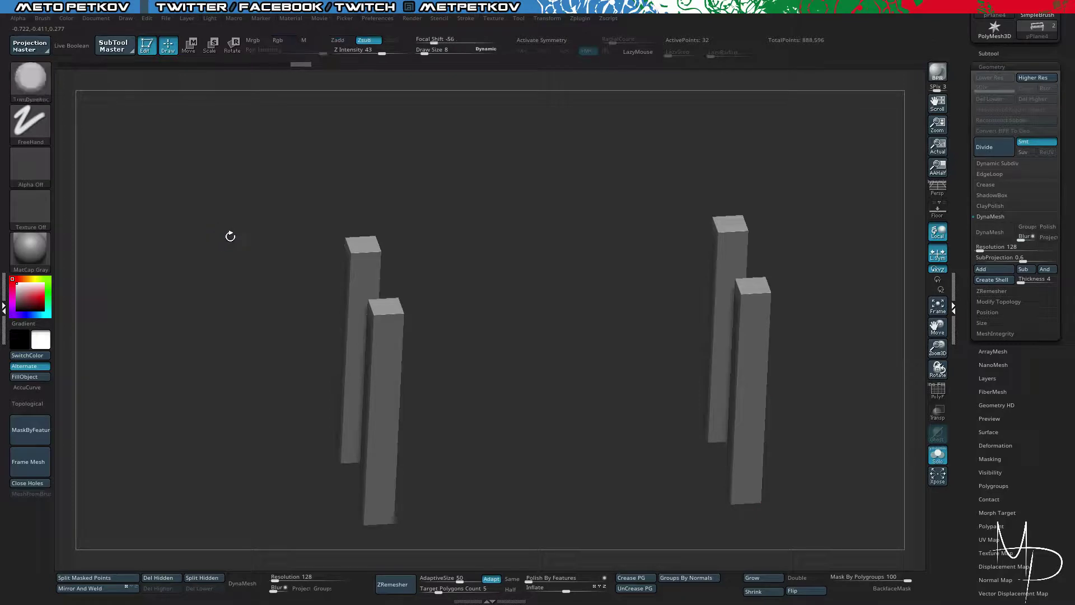
pyautogui.hotkey('shift', 'f')
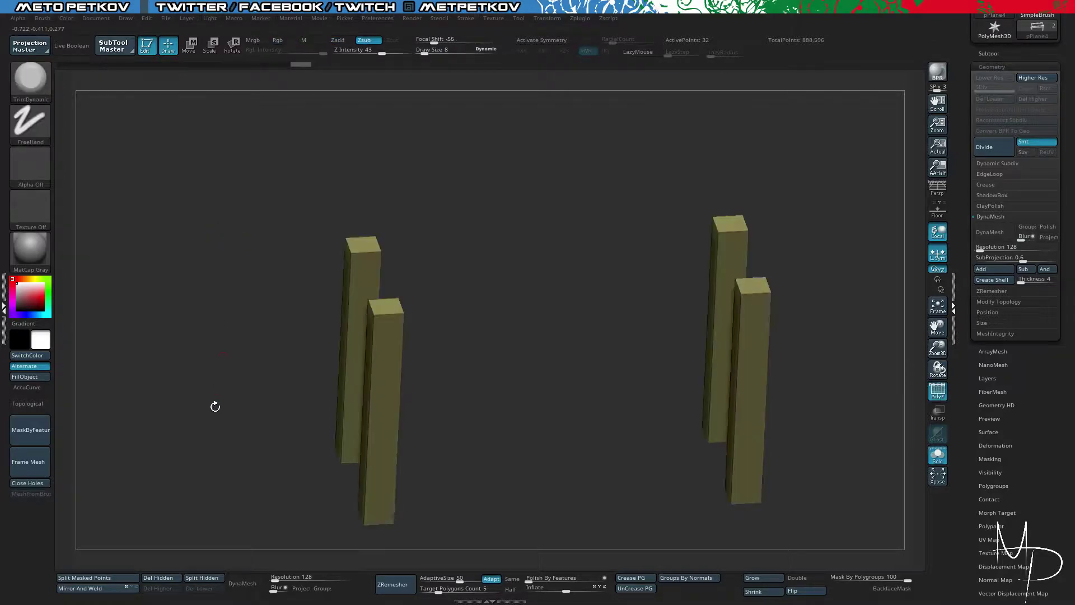
pyautogui.click(196, 577)
# Step: Automatically regroup the legs' mesh so that each of the four legs gets its own polygroup
pyautogui.moveTo(971, 390); pyautogui.dragTo(976, 282)
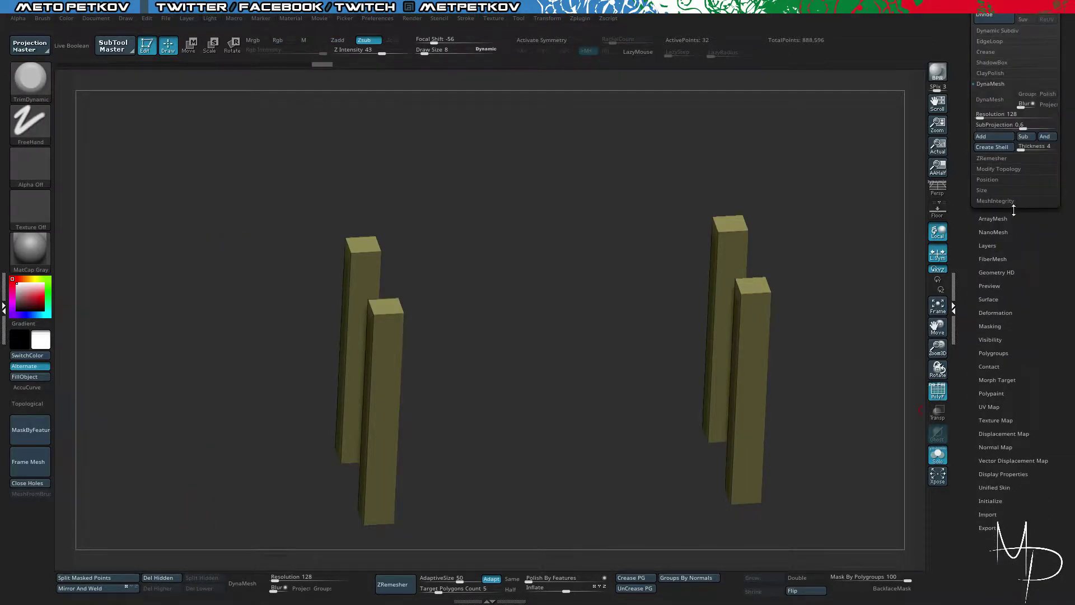
pyautogui.moveTo(991, 339); pyautogui.dragTo(981, 212)
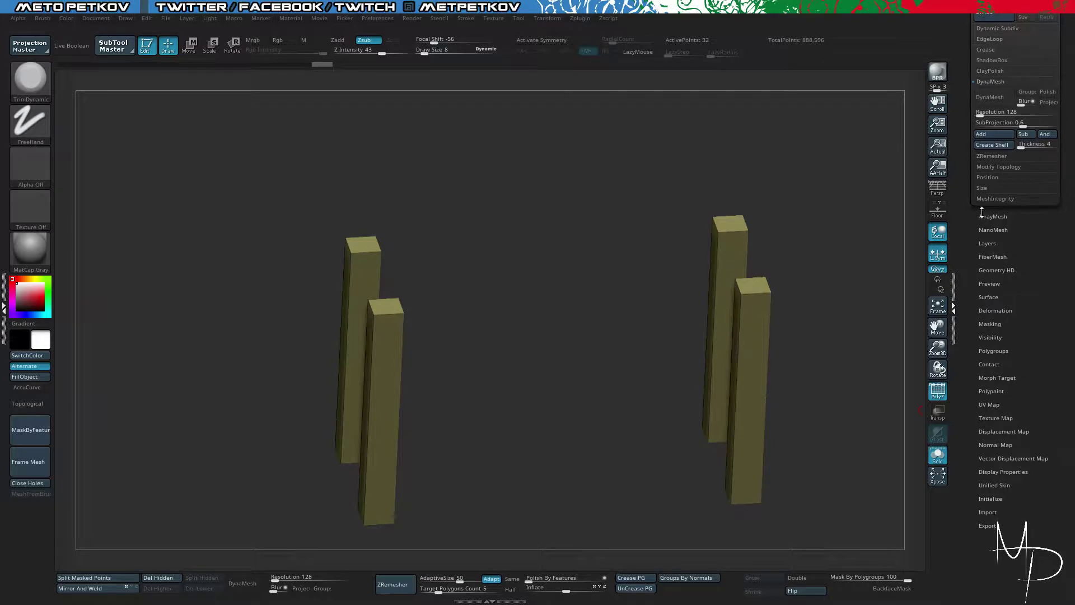
pyautogui.click(992, 350)
pyautogui.click(1002, 100)
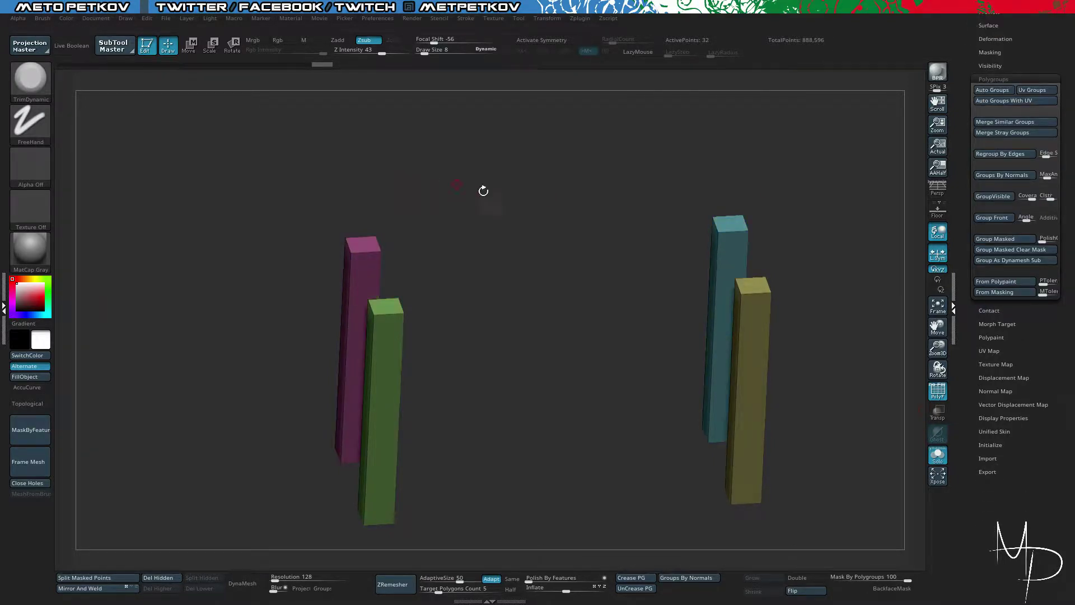
# Step: Remesh the four legs with DynaMesh at resolution 952 with the Group option on
pyautogui.moveTo(483, 191); pyautogui.dragTo(519, 214)
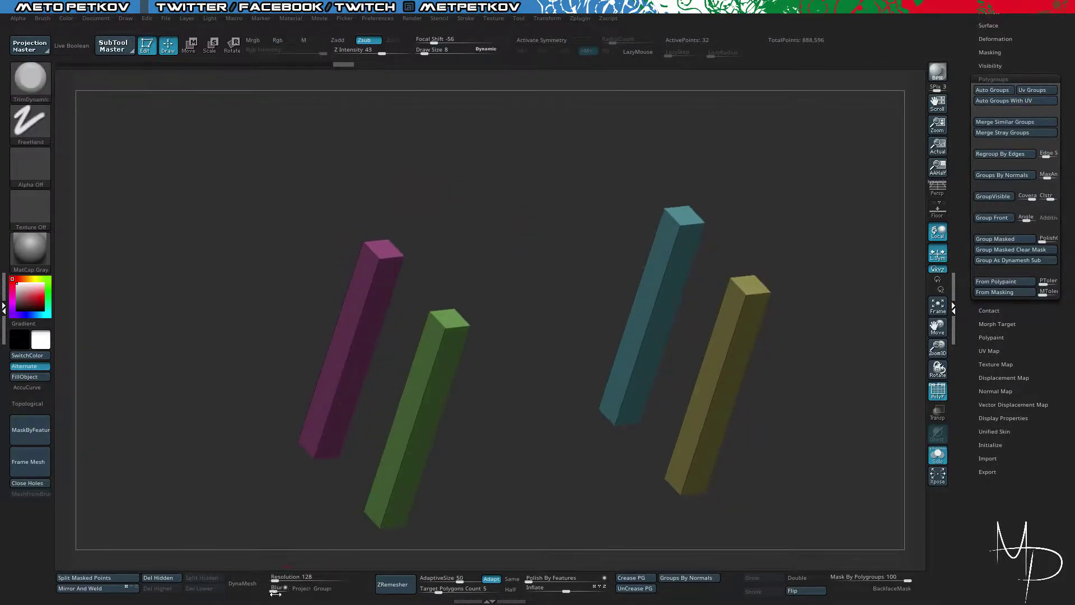
pyautogui.click(322, 587)
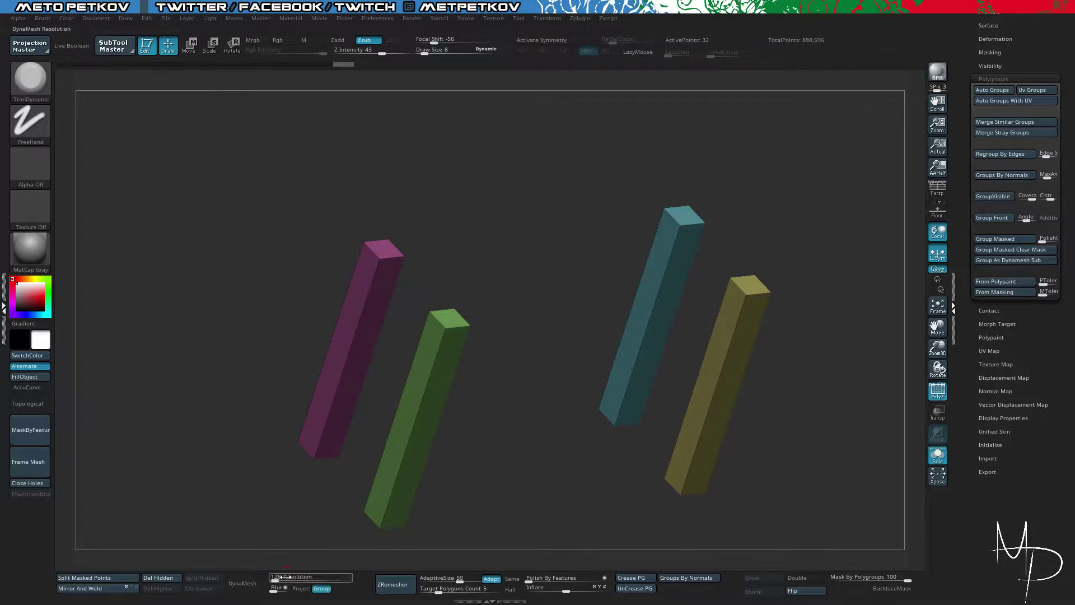
pyautogui.moveTo(283, 576); pyautogui.dragTo(289, 577)
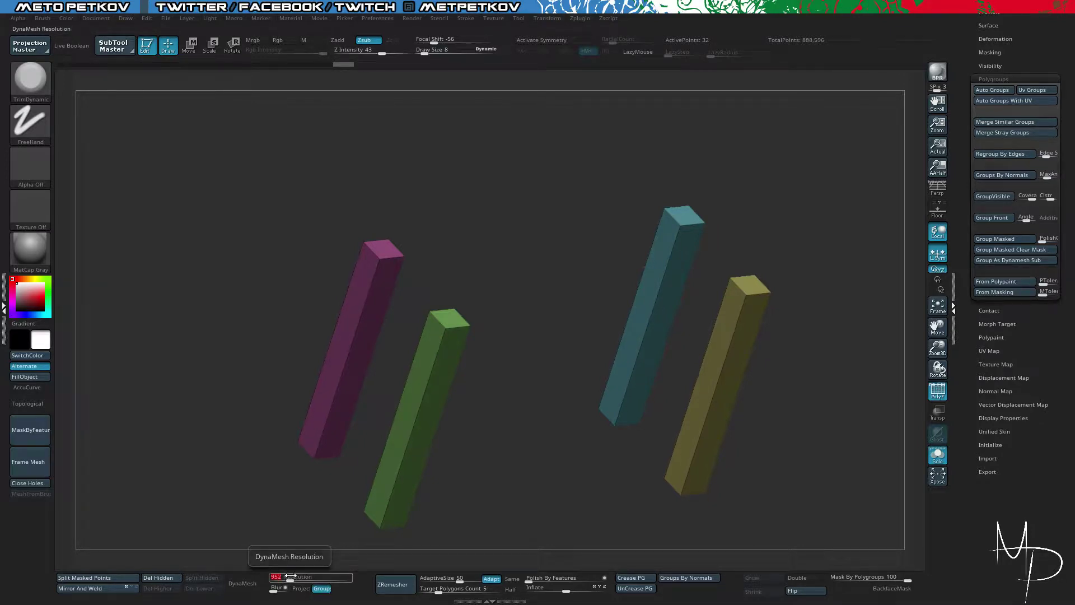
pyautogui.click(252, 573)
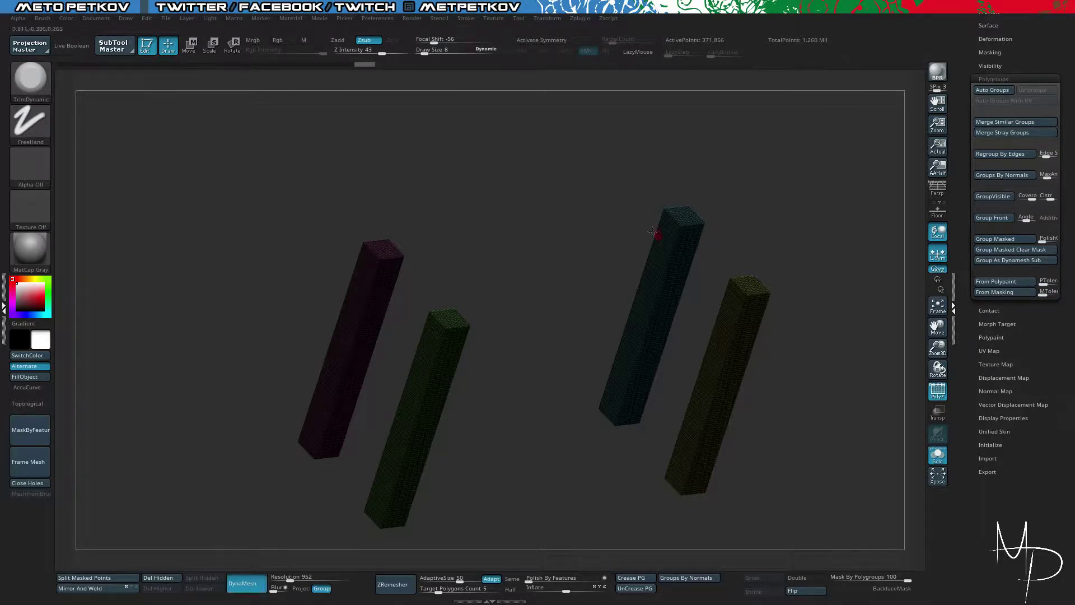
# Step: Examine the DynaMesh wireframe density at the end of a leg up close, then turn PolyFrame off
pyautogui.moveTo(652, 130); pyautogui.dragTo(608, 94)
pyautogui.moveTo(561, 222)
pyautogui.mouseDown()
pyautogui.moveTo(601, 220)
pyautogui.moveTo(547, 233)
pyautogui.moveTo(593, 165)
pyautogui.mouseUp()
pyautogui.hotkey('shift', 'f')
pyautogui.moveTo(520, 218)
pyautogui.mouseDown()
pyautogui.moveTo(555, 232)
pyautogui.moveTo(707, 521)
pyautogui.mouseUp()
pyautogui.hotkey('shift', 'f')
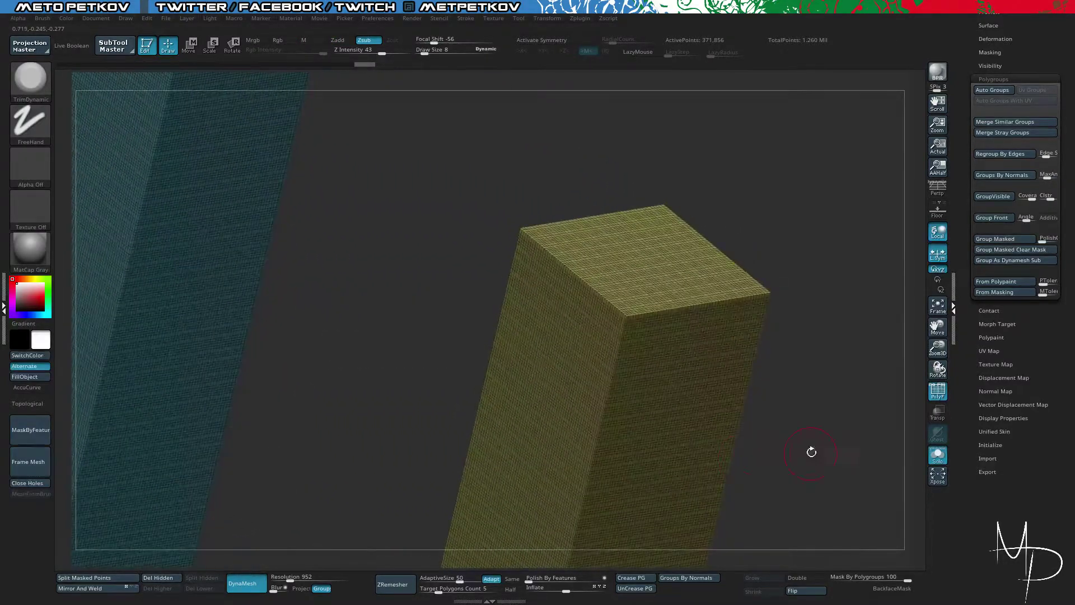
pyautogui.moveTo(811, 450); pyautogui.dragTo(790, 432)
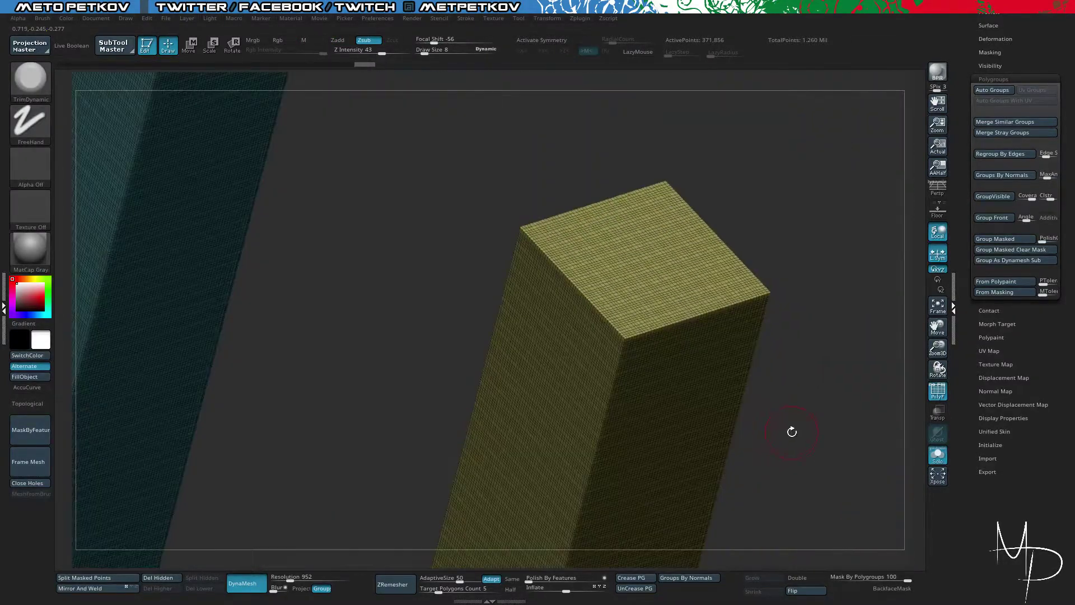
pyautogui.hotkey('shift', 'f')
# Step: Reselect the TrimDynamic brush and try to subdivide the legs' mesh
pyautogui.press('b')
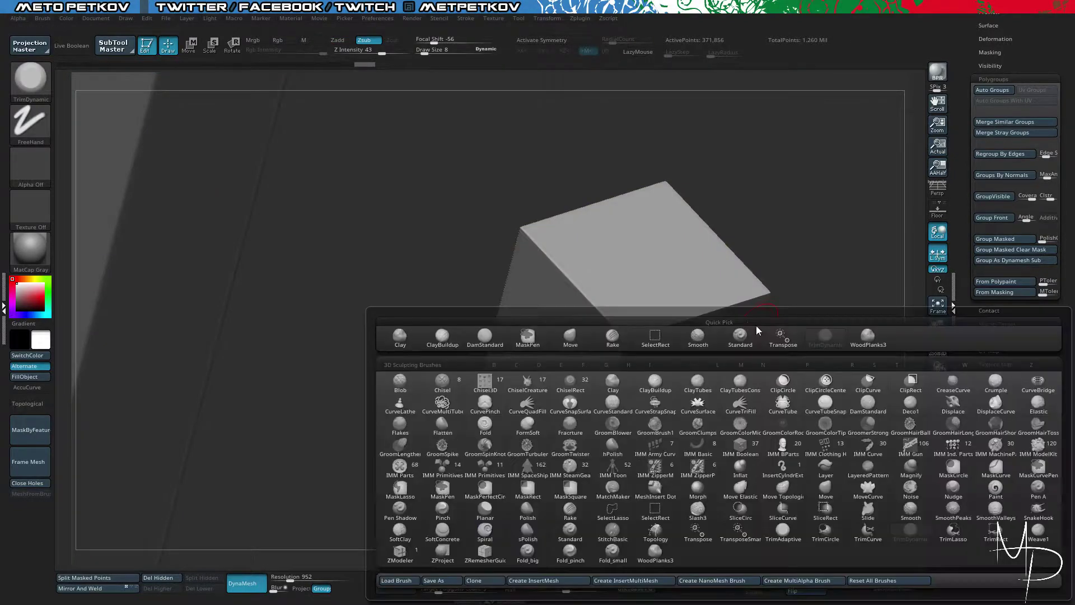
pyautogui.press('t')
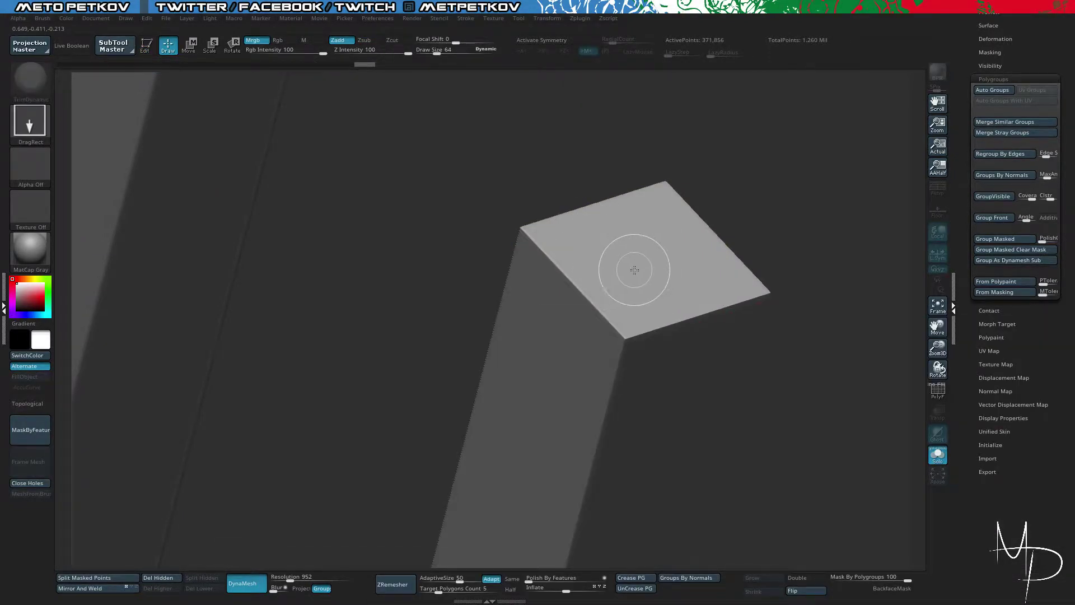
pyautogui.press('t')
pyautogui.press('b')
pyautogui.press('t')
pyautogui.hotkey('ctrl', 'd')
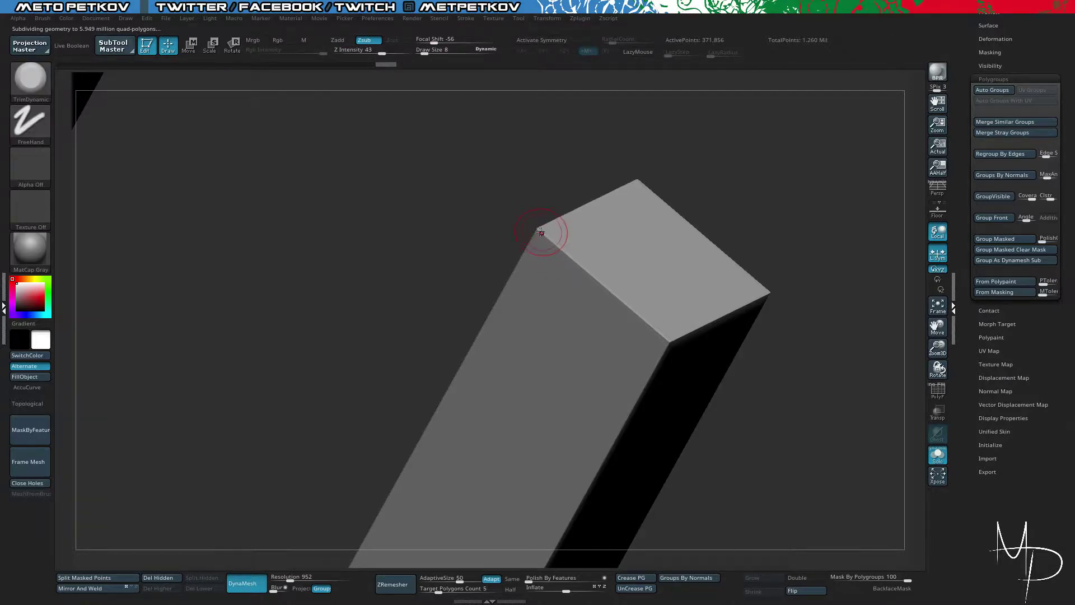
# Step: Set the brush draw size to 4 and trim uneven wear along the edges around one leg's end face
pyautogui.press('space')
pyautogui.moveTo(543, 234); pyautogui.dragTo(573, 262)
pyautogui.moveTo(500, 200)
pyautogui.mouseDown()
pyautogui.moveTo(467, 212)
pyautogui.moveTo(507, 221)
pyautogui.mouseUp()
pyautogui.moveTo(576, 269)
pyautogui.mouseDown()
pyautogui.moveTo(661, 355)
pyautogui.moveTo(681, 341)
pyautogui.mouseUp()
pyautogui.moveTo(680, 342); pyautogui.dragTo(590, 340, button='right')
pyautogui.moveTo(671, 343); pyautogui.dragTo(698, 337)
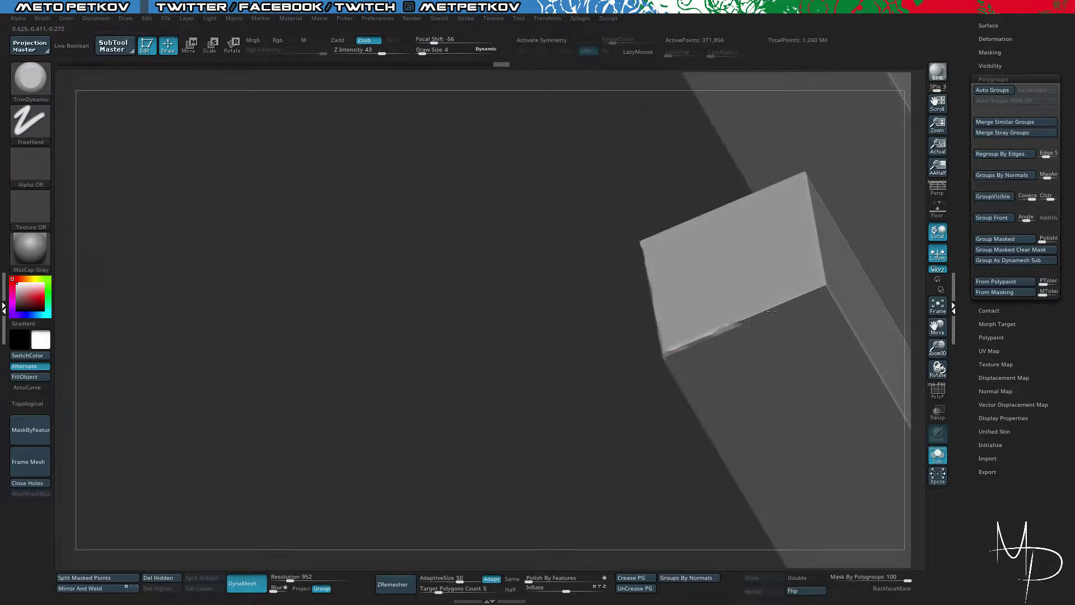
pyautogui.moveTo(670, 310); pyautogui.dragTo(575, 263, button='right')
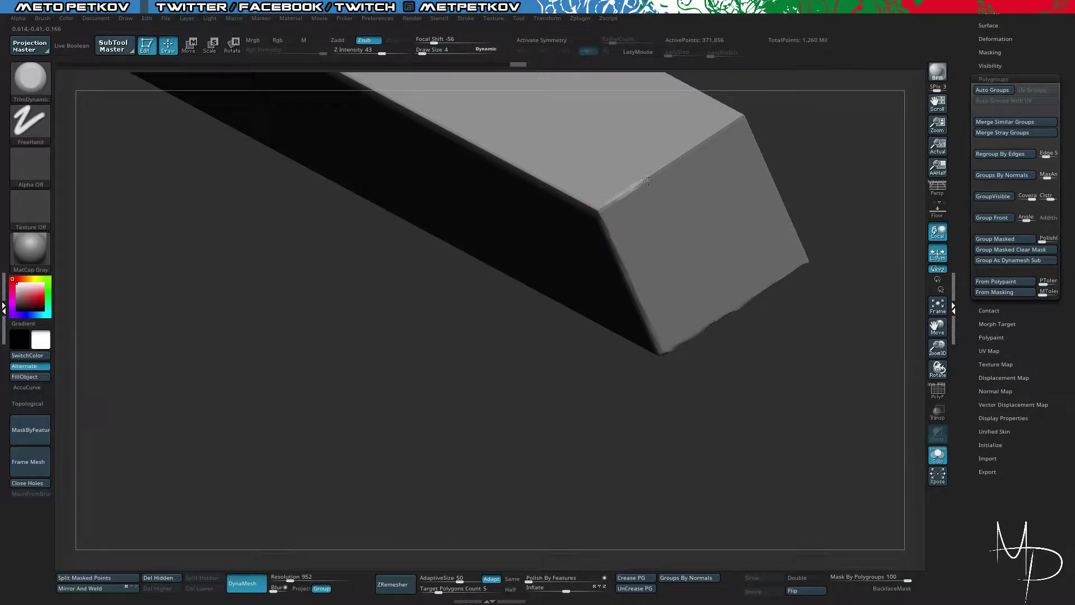
pyautogui.moveTo(712, 133); pyautogui.dragTo(742, 116)
# Step: Activate X symmetry and check from several angles how the brush mirrors across the four legs
pyautogui.moveTo(828, 205)
pyautogui.keyDown('alt'); pyautogui.mouseDown(button='right')
pyautogui.moveTo(812, 189)
pyautogui.moveTo(532, 283)
pyautogui.moveTo(503, 233)
pyautogui.moveTo(557, 333)
pyautogui.mouseUp(button='right'); pyautogui.keyUp('alt')
pyautogui.press('x')
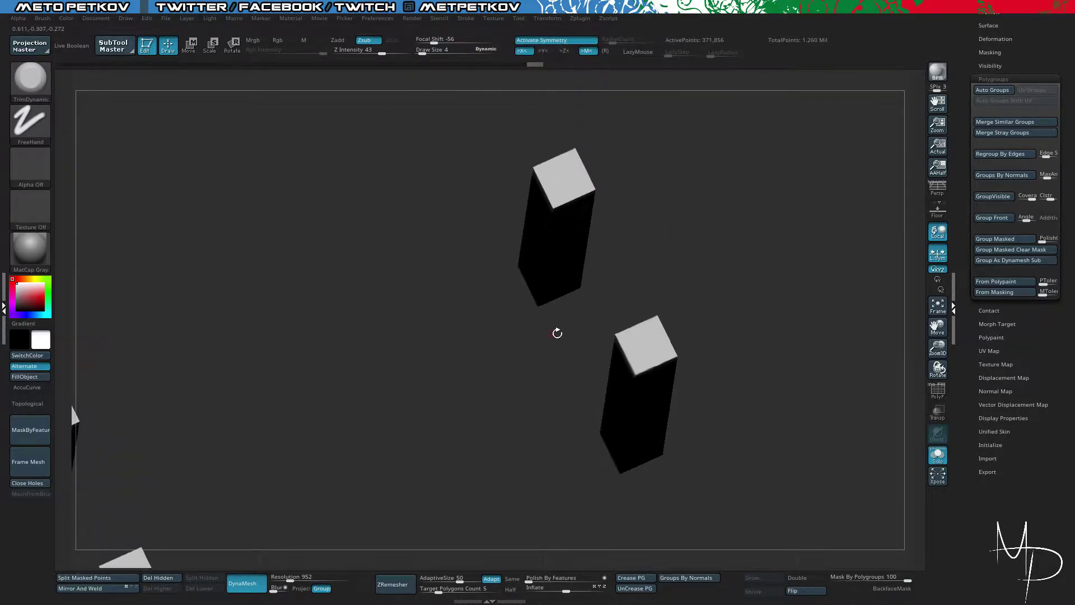
pyautogui.moveTo(595, 302); pyautogui.dragTo(600, 329, button='right')
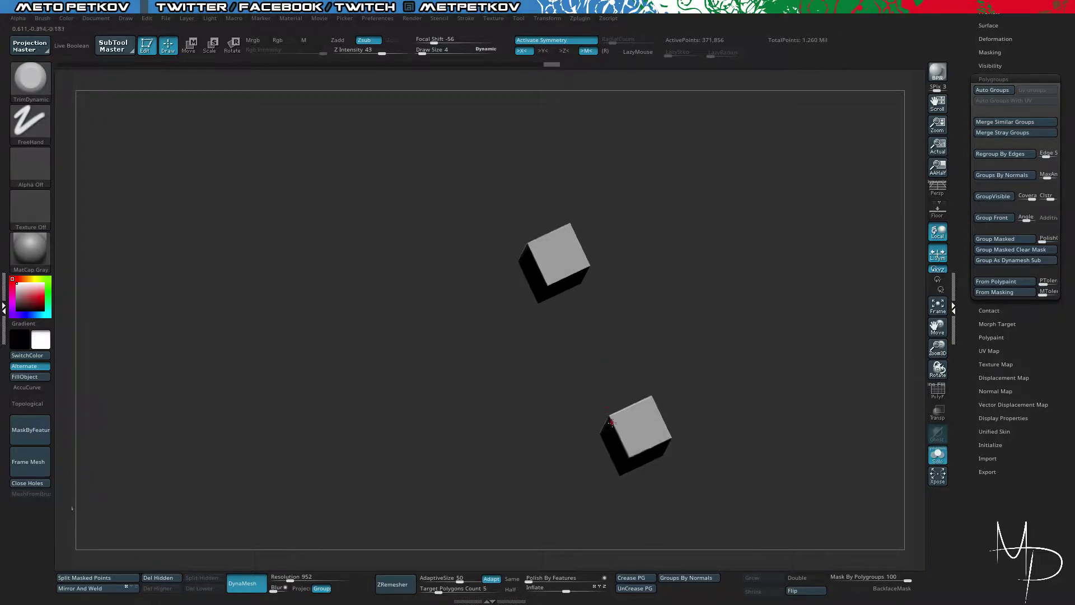
pyautogui.moveTo(552, 364); pyautogui.dragTo(470, 406, button='right')
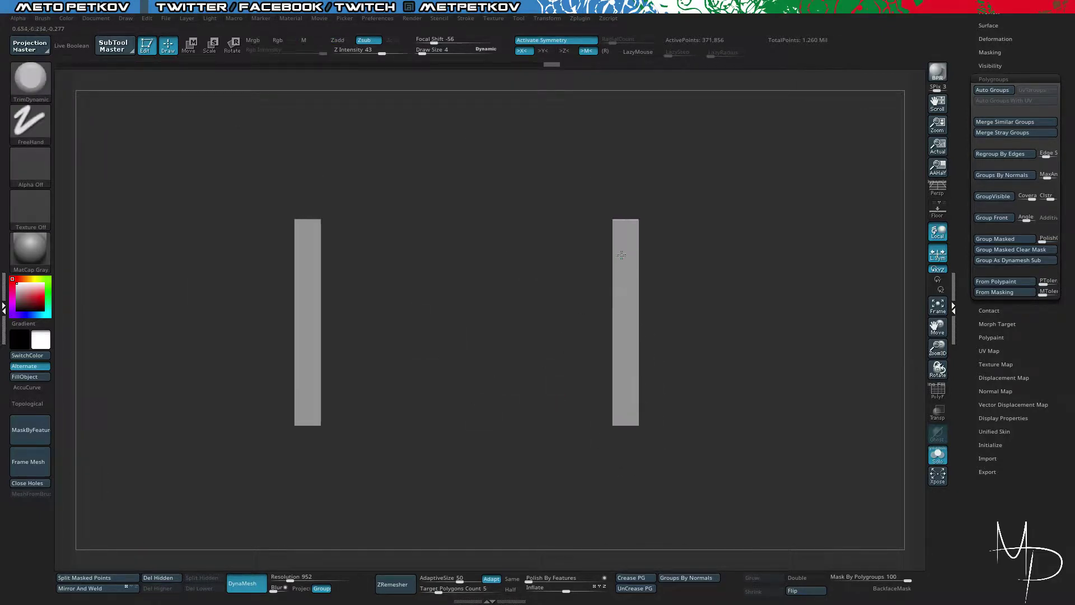
pyautogui.moveTo(565, 236); pyautogui.dragTo(529, 176, button='right')
pyautogui.keyDown('ctrl'); pyautogui.moveTo(530, 176); pyautogui.dragTo(471, 398, button='right'); pyautogui.keyUp('ctrl')
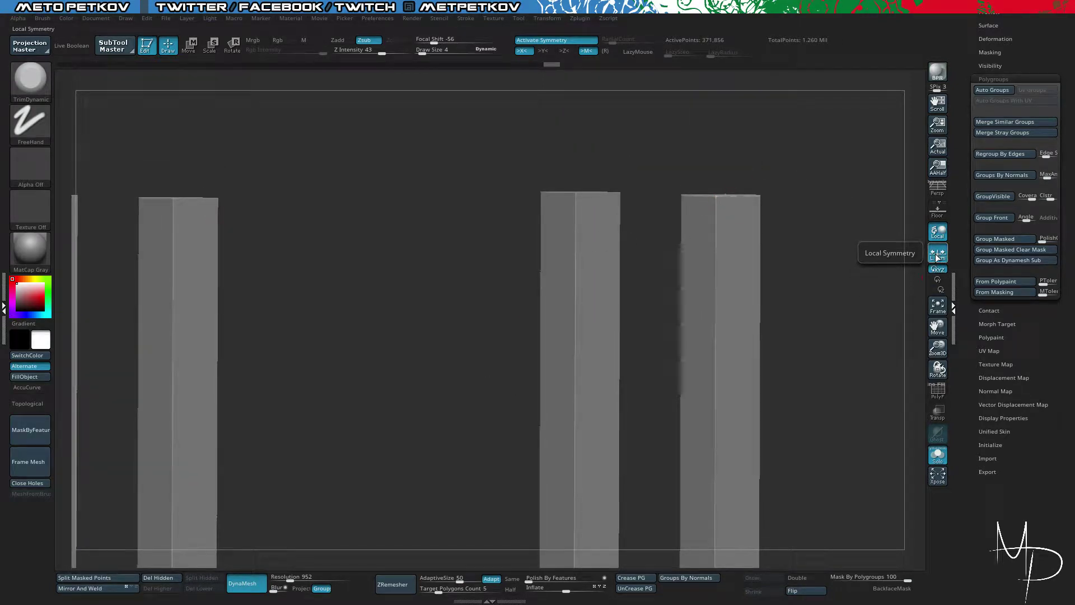
# Step: Try X symmetry with Local Symmetry off and isolate only a top portion of a leg, then unhide all legs
pyautogui.click(937, 256)
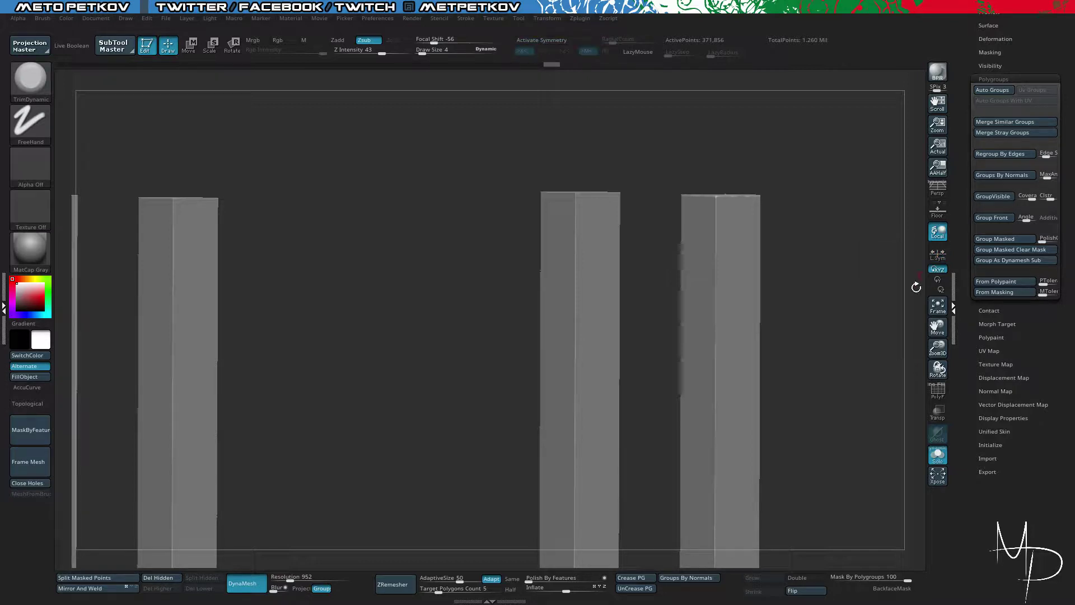
pyautogui.press('x')
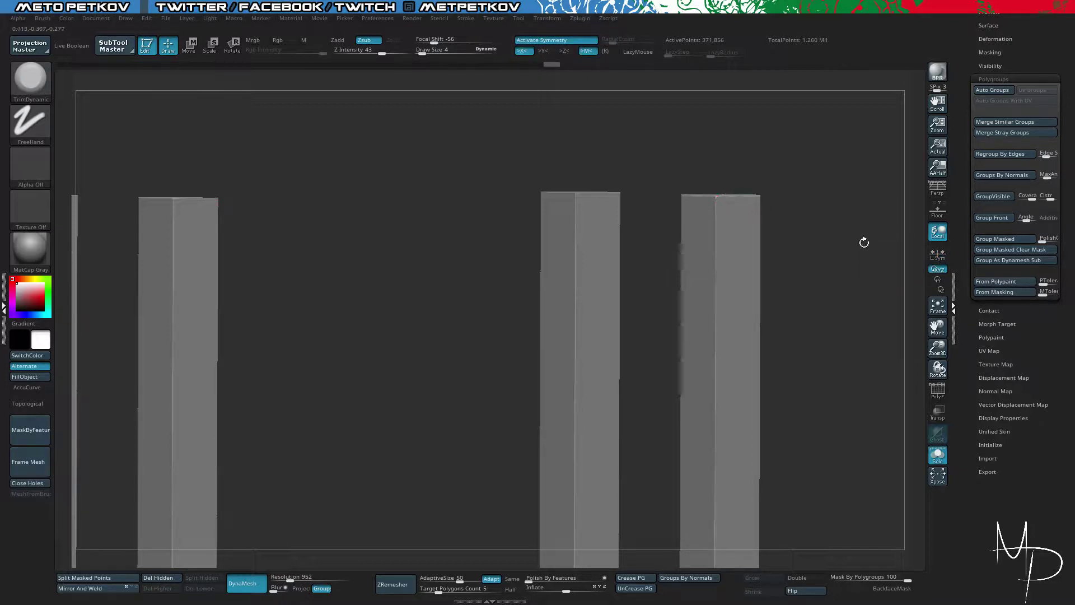
pyautogui.keyDown('ctrl'); pyautogui.keyDown('shift'); pyautogui.moveTo(698, 171); pyautogui.dragTo(735, 242); pyautogui.keyUp('shift'); pyautogui.keyUp('ctrl')
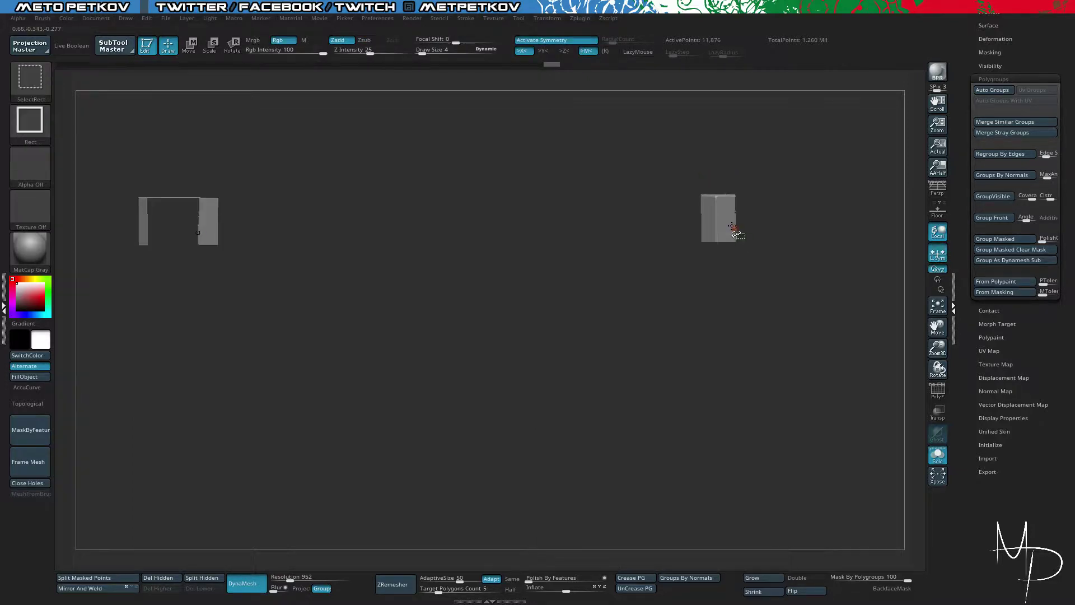
pyautogui.keyDown('ctrl'); pyautogui.keyDown('shift'); pyautogui.click(733, 233); pyautogui.keyUp('shift'); pyautogui.keyUp('ctrl')
pyautogui.press('x')
pyautogui.keyDown('ctrl'); pyautogui.keyDown('shift'); pyautogui.click(697, 158); pyautogui.keyUp('shift'); pyautogui.keyUp('ctrl')
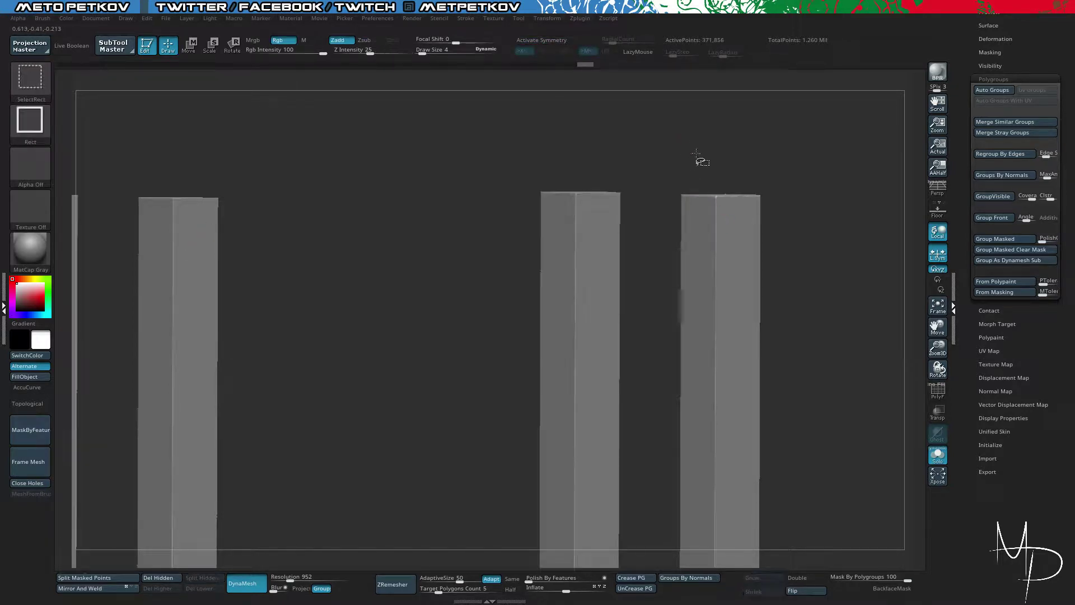
# Step: Isolate a single leg, activate X symmetry and trim wear into the edges of its top end
pyautogui.keyDown('ctrl'); pyautogui.keyDown('shift'); pyautogui.click(712, 217); pyautogui.keyUp('shift'); pyautogui.keyUp('ctrl')
pyautogui.press('x')
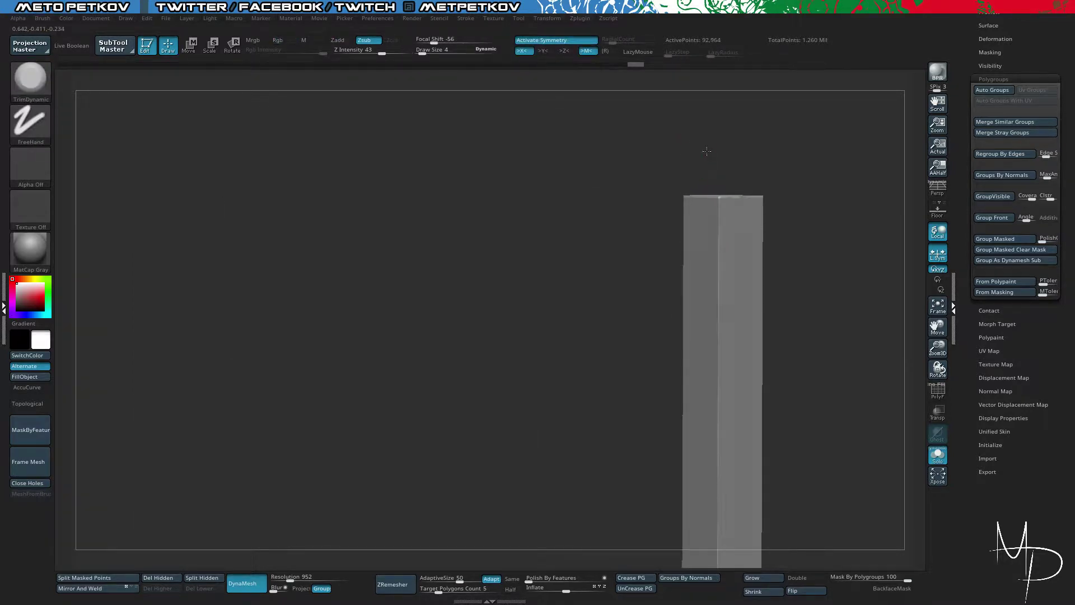
pyautogui.moveTo(715, 183); pyautogui.dragTo(689, 193)
pyautogui.moveTo(582, 298); pyautogui.dragTo(414, 301)
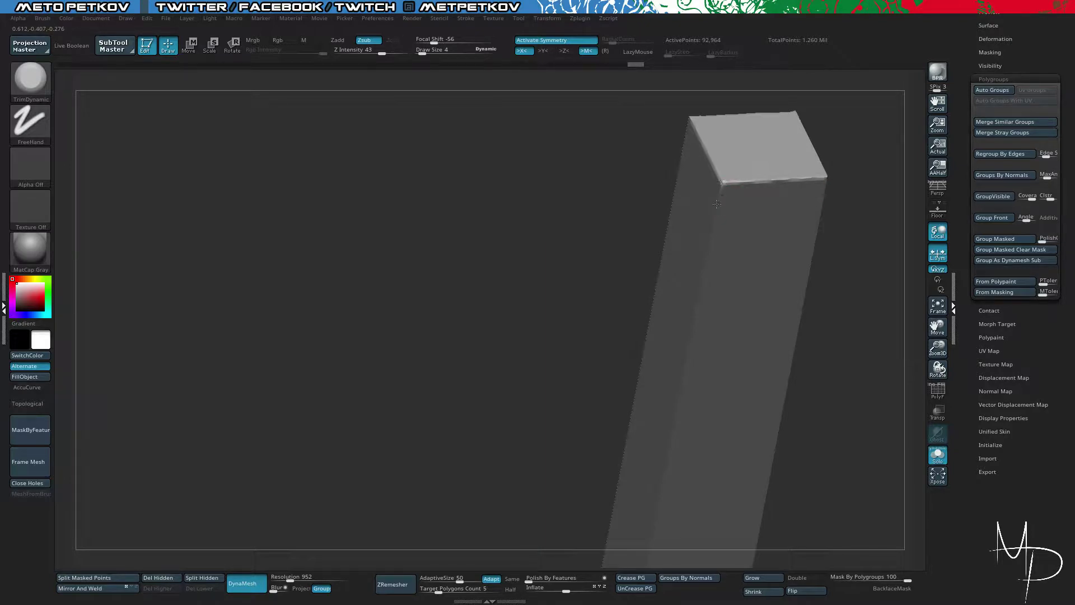
# Step: Set the draw size to 5 and trim uneven wear along the isolated leg's long vertical edge, from its top to its bottom end
pyautogui.moveTo(606, 294)
pyautogui.mouseDown()
pyautogui.moveTo(520, 228)
pyautogui.moveTo(552, 170)
pyautogui.moveTo(569, 175)
pyautogui.mouseUp()
pyautogui.press('space')
pyautogui.click(538, 208)
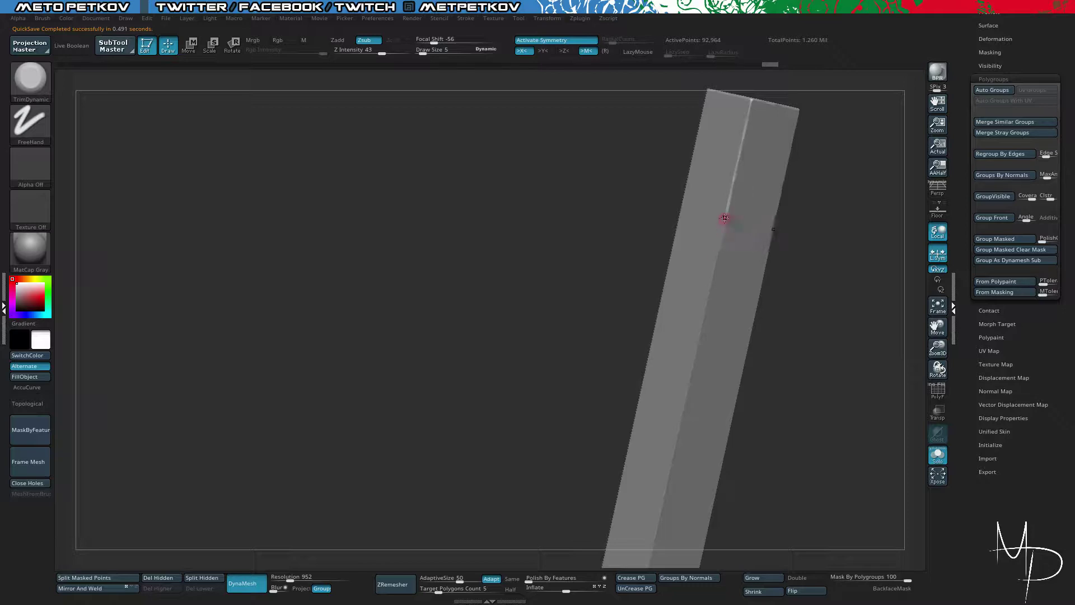
pyautogui.moveTo(791, 354); pyautogui.dragTo(917, 251)
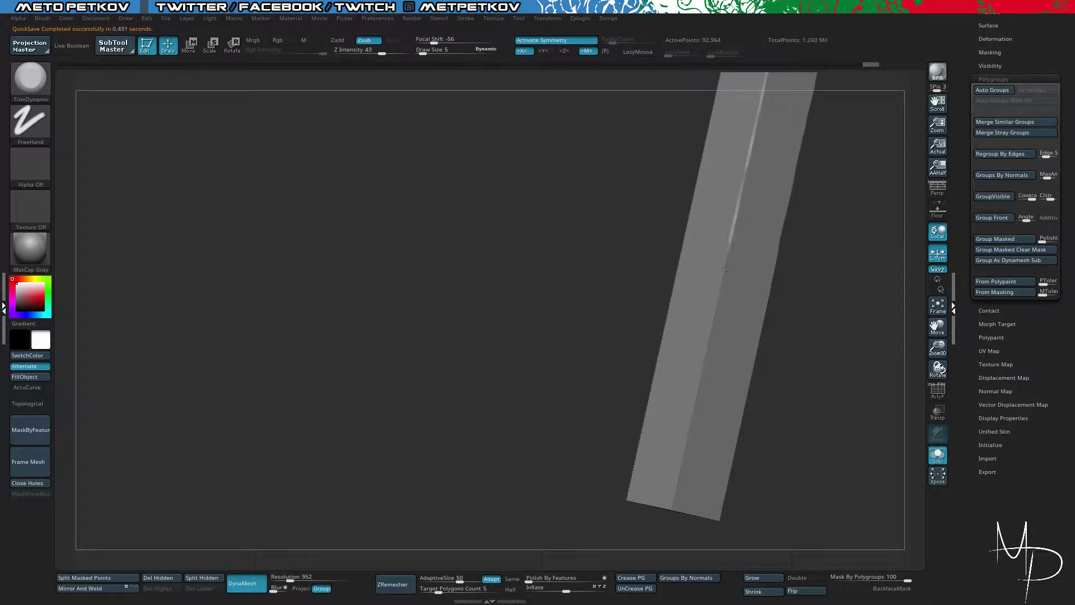
pyautogui.moveTo(725, 268); pyautogui.dragTo(691, 432)
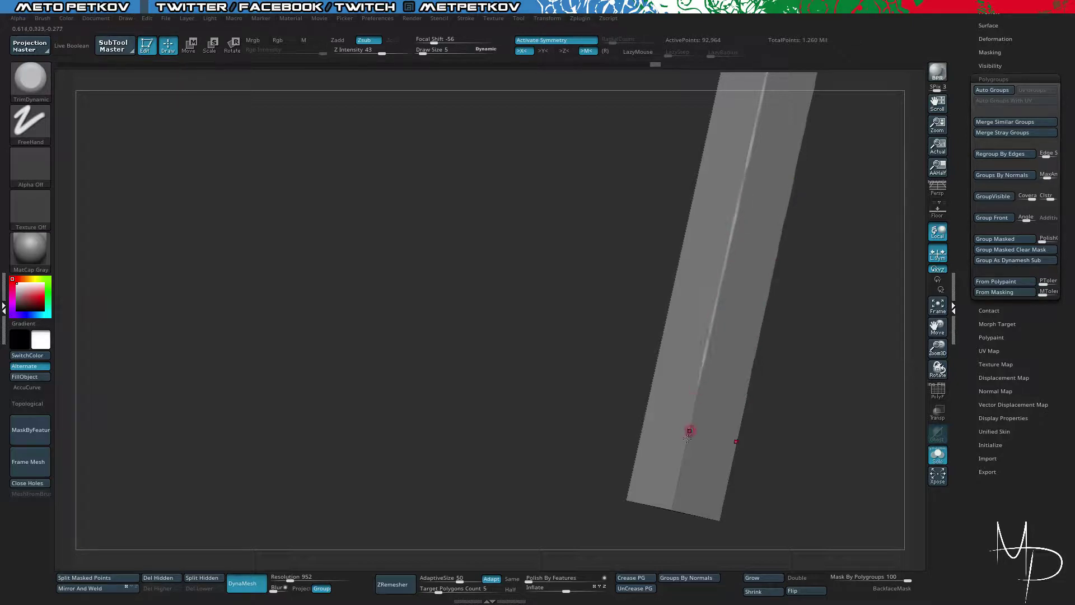
pyautogui.moveTo(703, 365); pyautogui.dragTo(681, 458)
pyautogui.moveTo(550, 457); pyautogui.dragTo(535, 270)
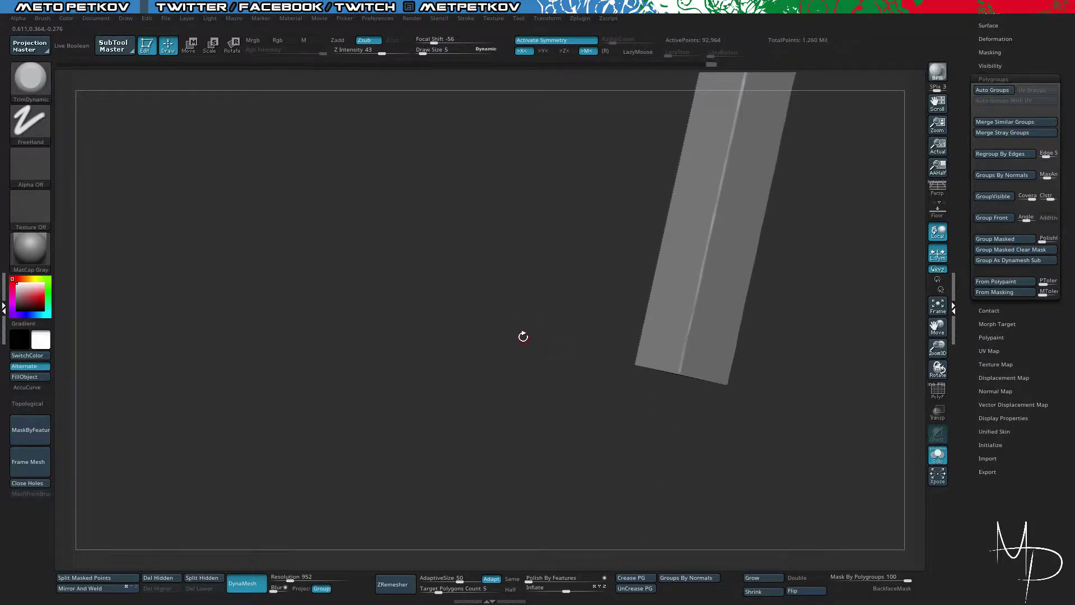
# Step: Trim wear into the edges of the isolated leg's bottom end, including the corners
pyautogui.moveTo(522, 336)
pyautogui.mouseDown()
pyautogui.moveTo(521, 233)
pyautogui.moveTo(532, 359)
pyautogui.mouseUp()
pyautogui.moveTo(669, 373); pyautogui.dragTo(749, 457)
pyautogui.moveTo(425, 329)
pyautogui.mouseDown()
pyautogui.moveTo(479, 333)
pyautogui.moveTo(537, 403)
pyautogui.moveTo(592, 438)
pyautogui.mouseUp()
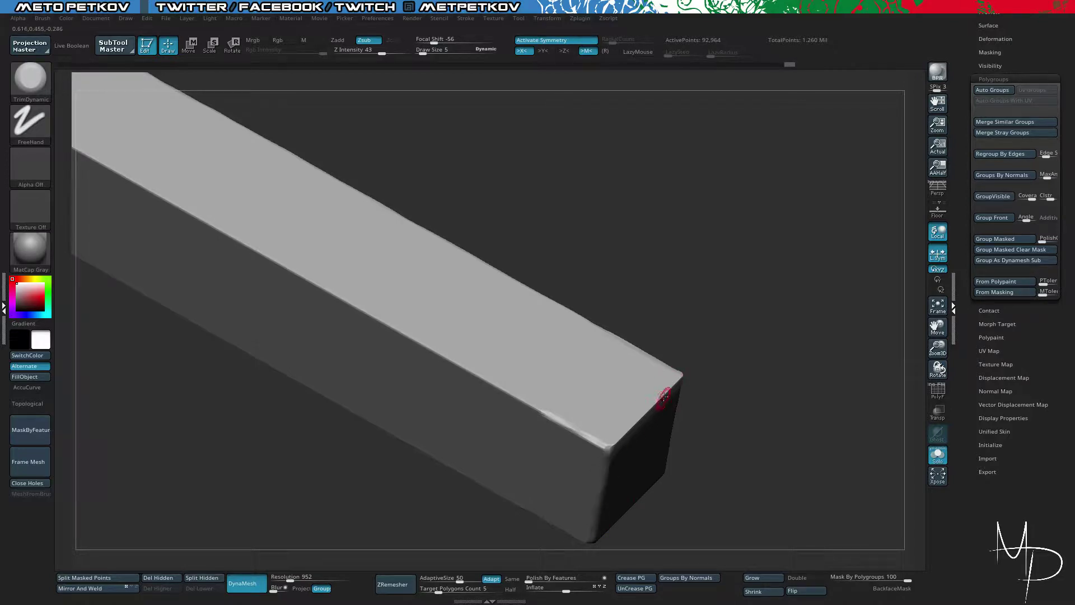
pyautogui.moveTo(663, 396)
pyautogui.mouseDown()
pyautogui.moveTo(679, 379)
pyautogui.moveTo(616, 443)
pyautogui.mouseUp()
pyautogui.moveTo(780, 305); pyautogui.dragTo(722, 347)
pyautogui.moveTo(707, 391); pyautogui.dragTo(686, 391)
# Step: Trim uneven wear along the isolated leg's long vertical edge, from the bottom end up through its middle
pyautogui.moveTo(458, 338); pyautogui.dragTo(555, 337)
pyautogui.moveTo(578, 132); pyautogui.dragTo(586, 260)
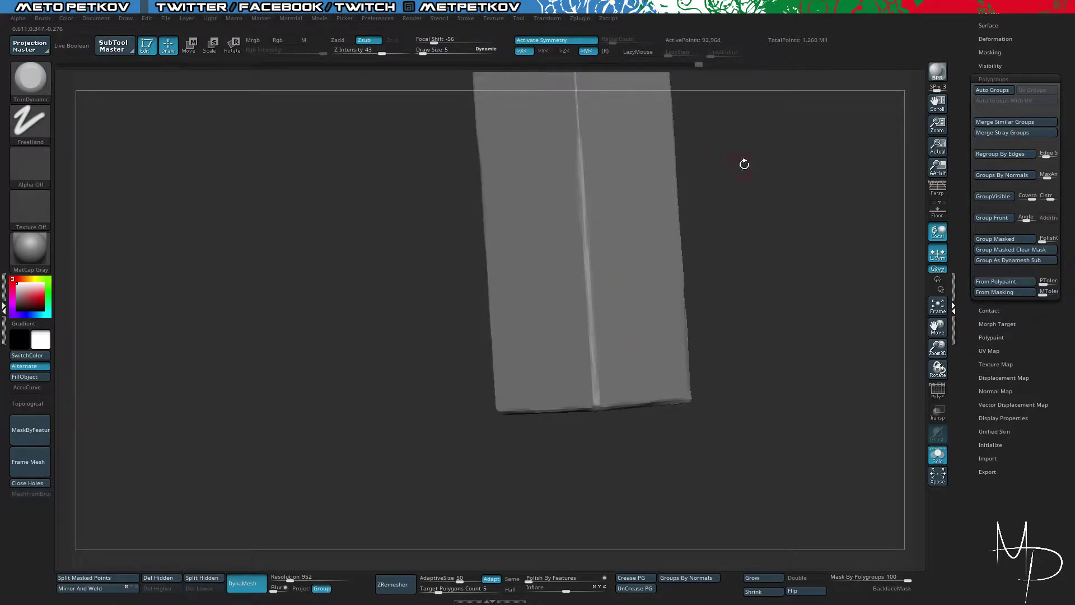
pyautogui.keyDown('alt'); pyautogui.moveTo(744, 164); pyautogui.dragTo(786, 413); pyautogui.keyUp('alt')
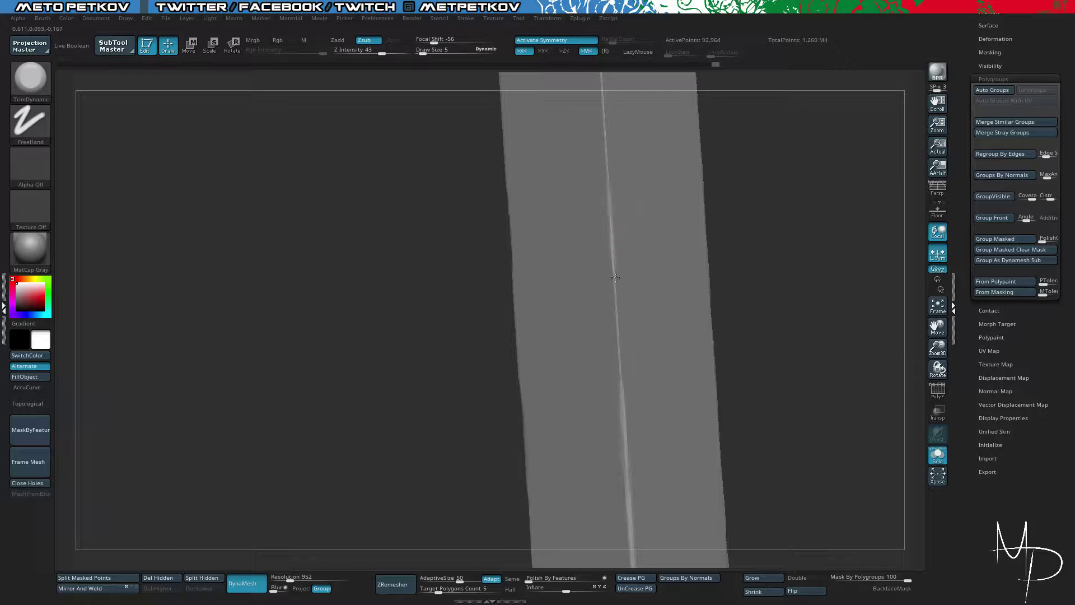
pyautogui.moveTo(615, 278); pyautogui.dragTo(616, 334)
pyautogui.moveTo(432, 151); pyautogui.dragTo(540, 223)
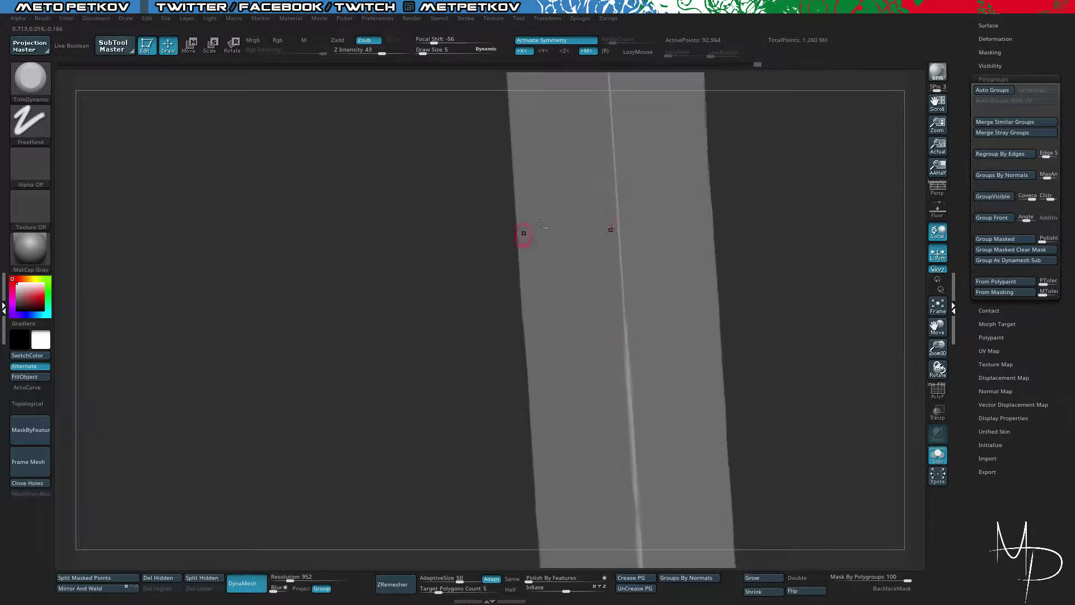
pyautogui.moveTo(614, 164); pyautogui.dragTo(622, 305)
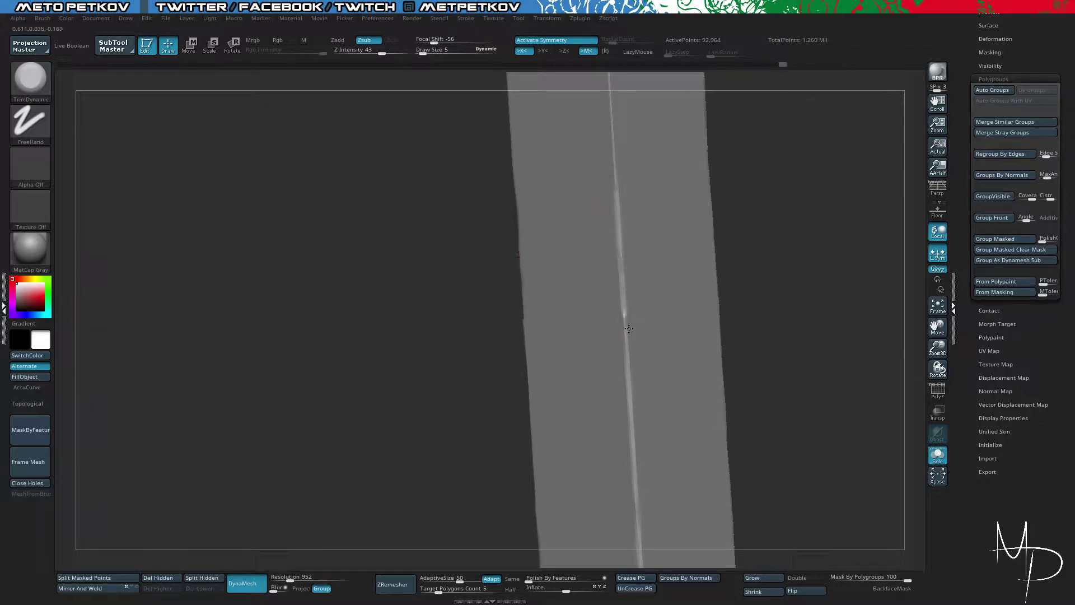
pyautogui.moveTo(376, 323); pyautogui.dragTo(482, 329)
pyautogui.moveTo(606, 144); pyautogui.dragTo(625, 302)
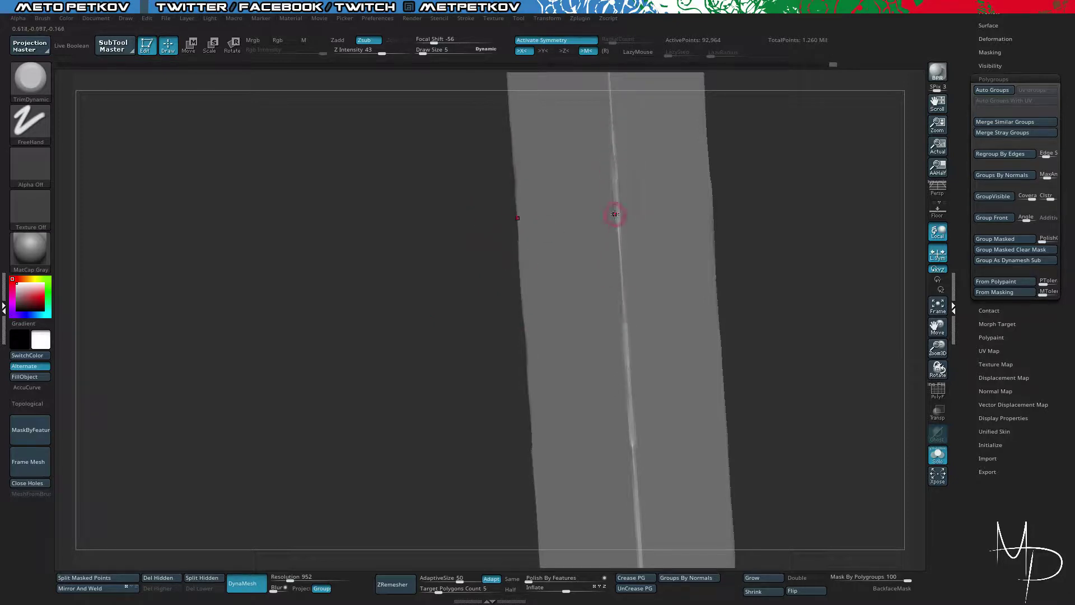
# Step: Extend the edge wear along the upper part of the isolated leg, near its top end
pyautogui.moveTo(504, 274); pyautogui.dragTo(486, 221)
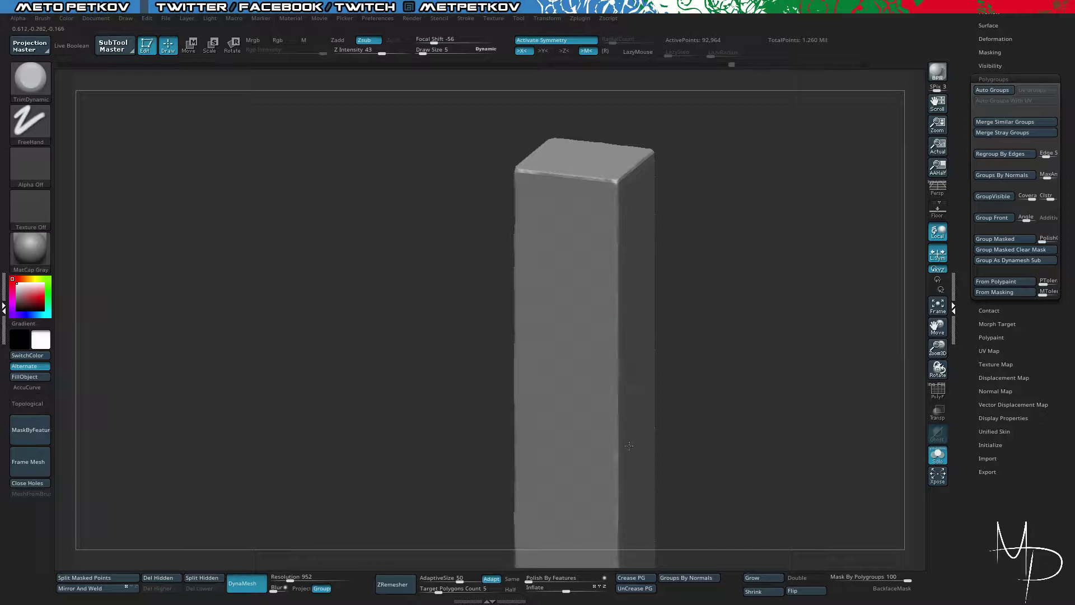
pyautogui.moveTo(629, 446)
pyautogui.mouseDown()
pyautogui.moveTo(739, 218)
pyautogui.moveTo(683, 177)
pyautogui.mouseUp()
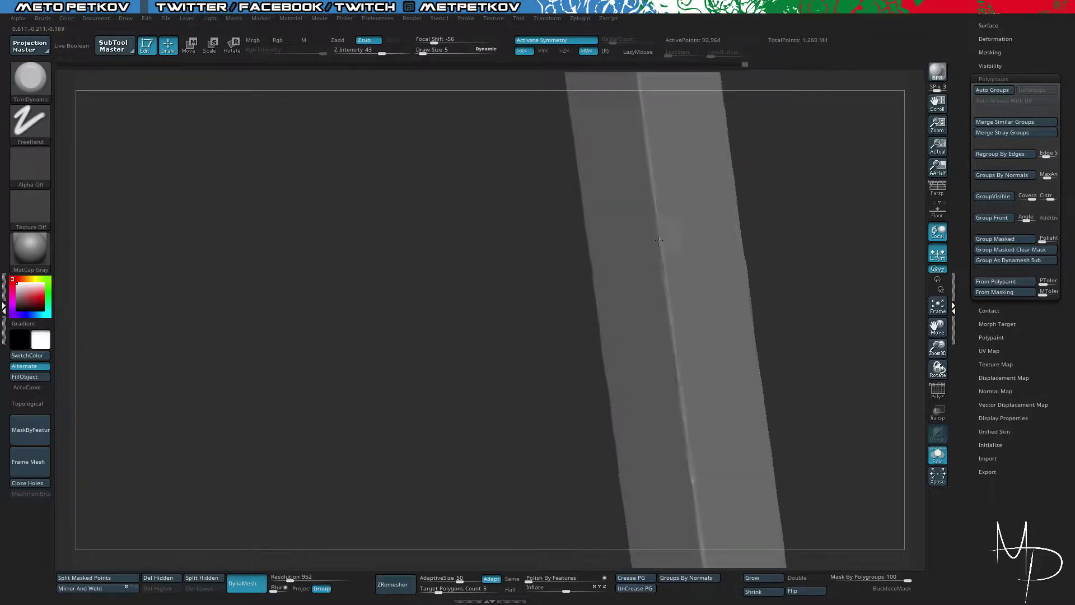
pyautogui.moveTo(500, 300)
pyautogui.mouseDown()
pyautogui.moveTo(384, 273)
pyautogui.moveTo(421, 313)
pyautogui.moveTo(383, 316)
pyautogui.moveTo(422, 353)
pyautogui.moveTo(411, 333)
pyautogui.moveTo(442, 264)
pyautogui.moveTo(438, 239)
pyautogui.moveTo(451, 249)
pyautogui.moveTo(478, 331)
pyautogui.moveTo(427, 353)
pyautogui.mouseUp()
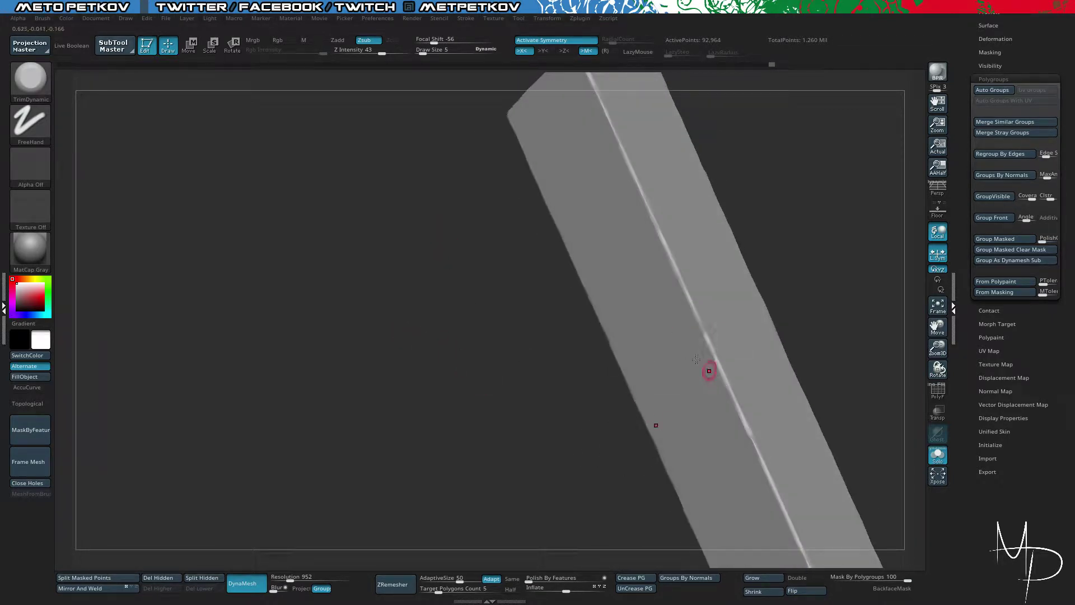
pyautogui.moveTo(492, 321); pyautogui.dragTo(504, 300)
# Step: Unhide all four legs and isolate a second leg that is still untrimmed
pyautogui.moveTo(467, 333); pyautogui.dragTo(504, 345)
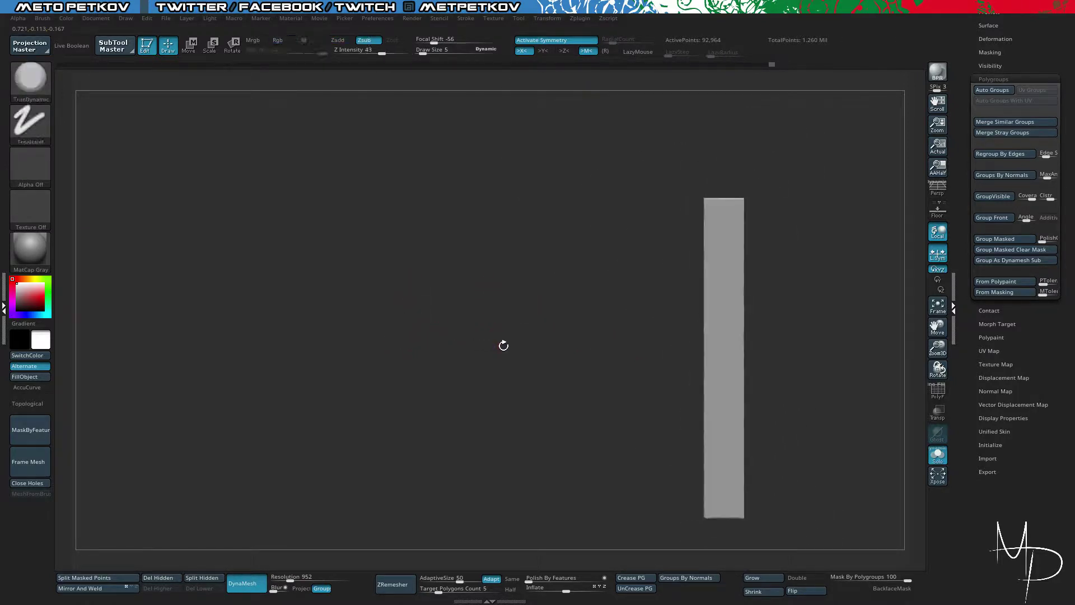
pyautogui.keyDown('ctrl'); pyautogui.keyDown('shift'); pyautogui.click(502, 358); pyautogui.keyUp('shift'); pyautogui.keyUp('ctrl')
pyautogui.moveTo(413, 279)
pyautogui.mouseDown()
pyautogui.moveTo(443, 269)
pyautogui.moveTo(420, 300)
pyautogui.moveTo(392, 253)
pyautogui.mouseUp()
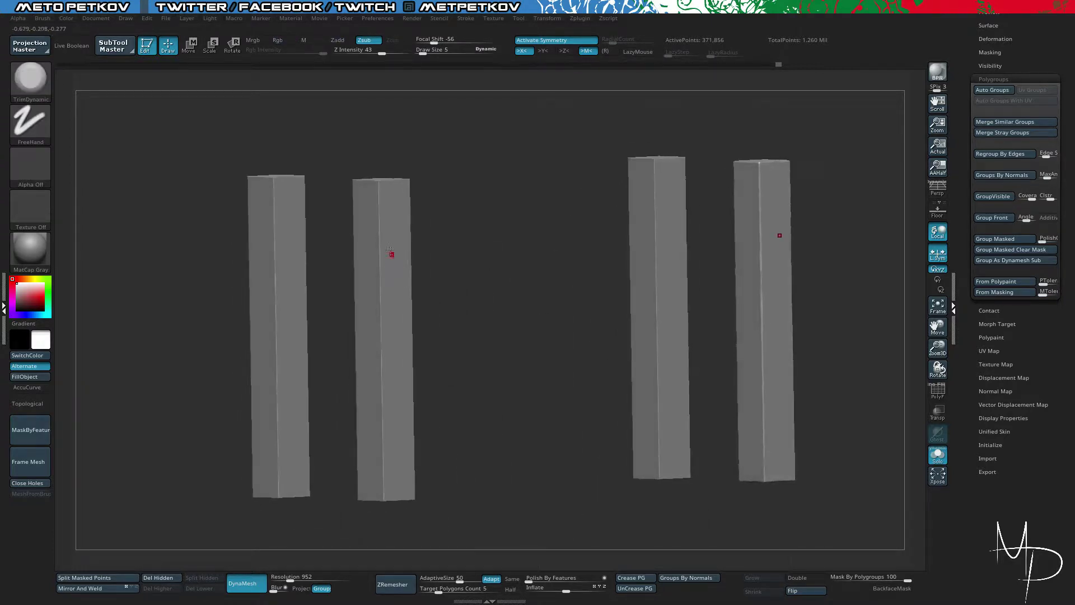
pyautogui.moveTo(352, 161)
pyautogui.keyDown('ctrl'); pyautogui.keyDown('shift'); pyautogui.mouseDown()
pyautogui.moveTo(385, 206)
pyautogui.moveTo(363, 149)
pyautogui.moveTo(352, 145)
pyautogui.moveTo(410, 233)
pyautogui.mouseUp(); pyautogui.keyUp('shift'); pyautogui.keyUp('ctrl')
pyautogui.hotkey('ctrl', 'shift', 'a')
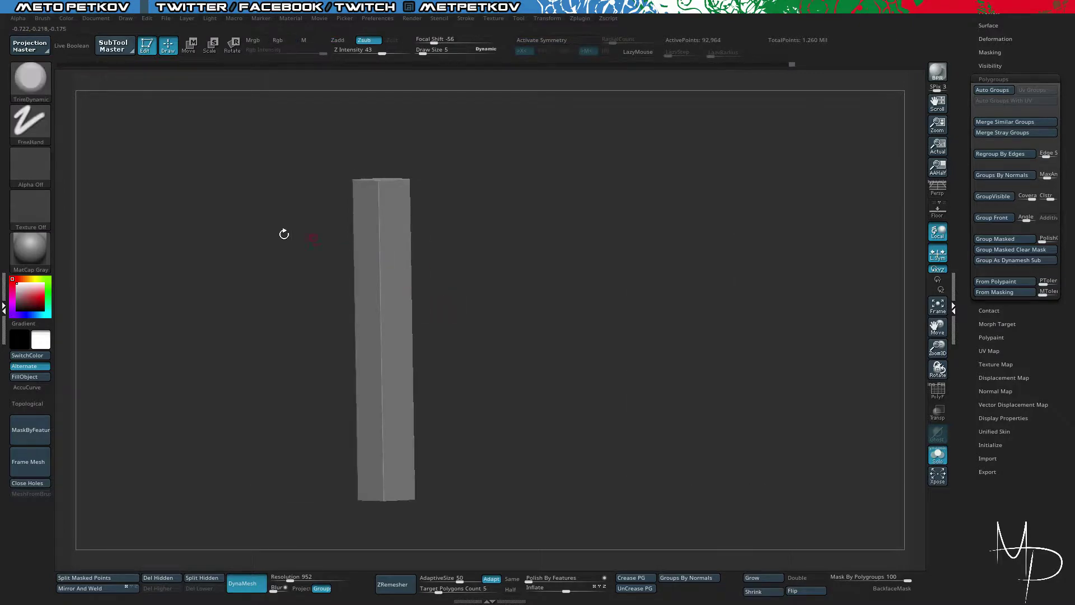
# Step: Activate X symmetry on the second leg and trim wear into the edges of its top end
pyautogui.keyDown('alt'); pyautogui.moveTo(255, 237); pyautogui.dragTo(458, 337); pyautogui.keyUp('alt')
pyautogui.moveTo(422, 304); pyautogui.dragTo(387, 306)
pyautogui.press('x')
pyautogui.moveTo(310, 217)
pyautogui.mouseDown()
pyautogui.moveTo(353, 213)
pyautogui.moveTo(371, 235)
pyautogui.moveTo(443, 180)
pyautogui.moveTo(580, 216)
pyautogui.moveTo(602, 166)
pyautogui.moveTo(625, 168)
pyautogui.moveTo(619, 179)
pyautogui.mouseUp()
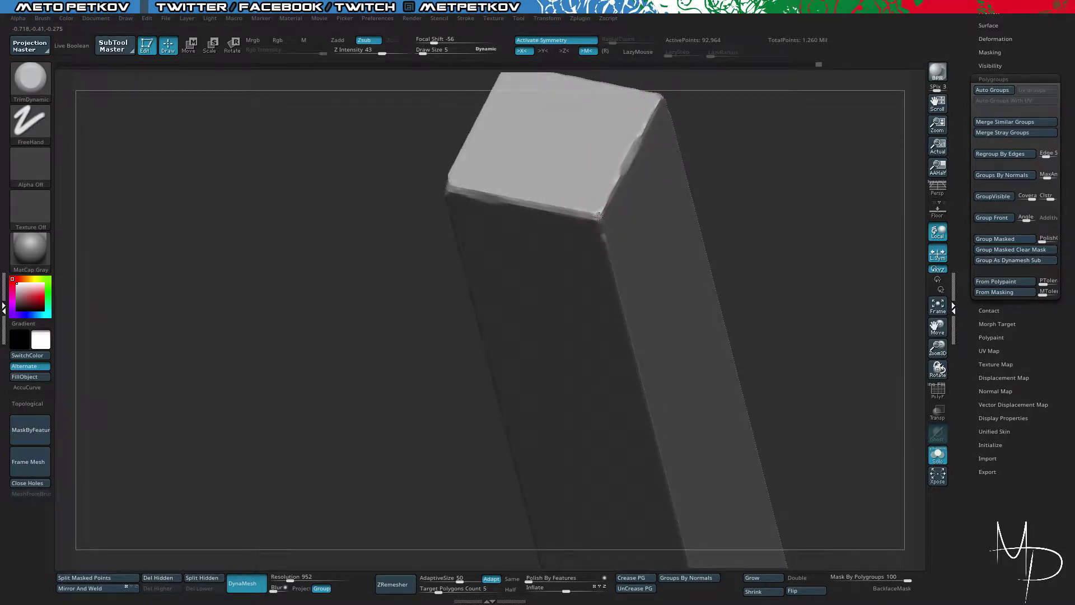
# Step: Trim uneven wear along the second leg's long edge, starting at the top corner and continuing down its upper half
pyautogui.keyDown('alt'); pyautogui.moveTo(383, 266); pyautogui.dragTo(358, 168); pyautogui.keyUp('alt')
pyautogui.moveTo(358, 168); pyautogui.dragTo(335, 164)
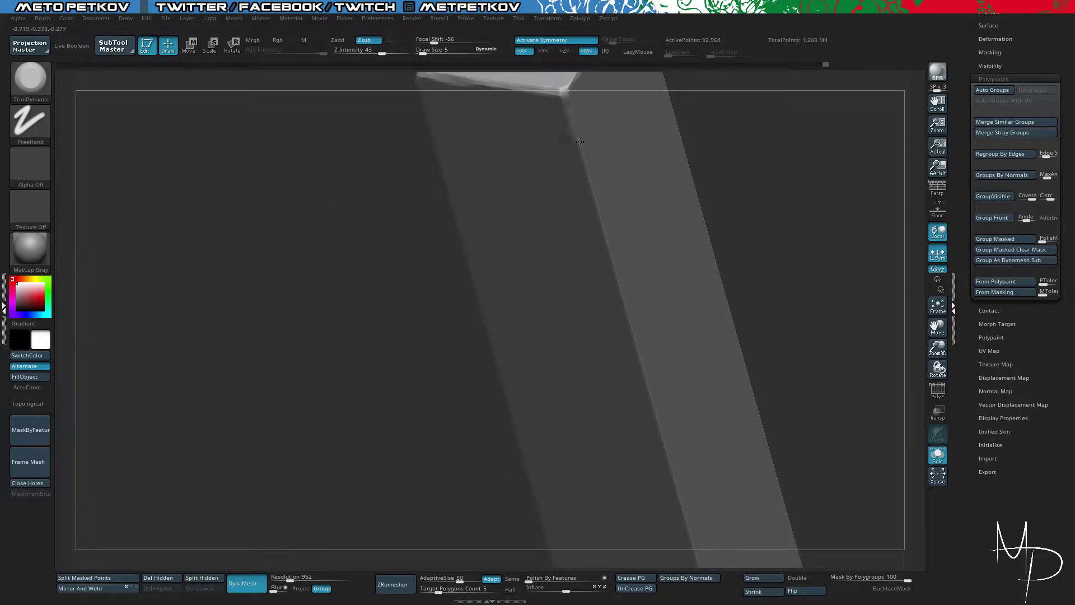
pyautogui.moveTo(373, 283); pyautogui.dragTo(501, 269)
pyautogui.keyDown('alt'); pyautogui.moveTo(648, 348); pyautogui.dragTo(680, 395); pyautogui.keyUp('alt')
pyautogui.moveTo(548, 146)
pyautogui.mouseDown()
pyautogui.moveTo(557, 116)
pyautogui.moveTo(415, 356)
pyautogui.mouseUp()
pyautogui.keyDown('alt'); pyautogui.moveTo(521, 434); pyautogui.dragTo(692, 274); pyautogui.keyUp('alt')
pyautogui.moveTo(560, 215)
pyautogui.mouseDown()
pyautogui.moveTo(573, 190)
pyautogui.moveTo(512, 302)
pyautogui.mouseUp()
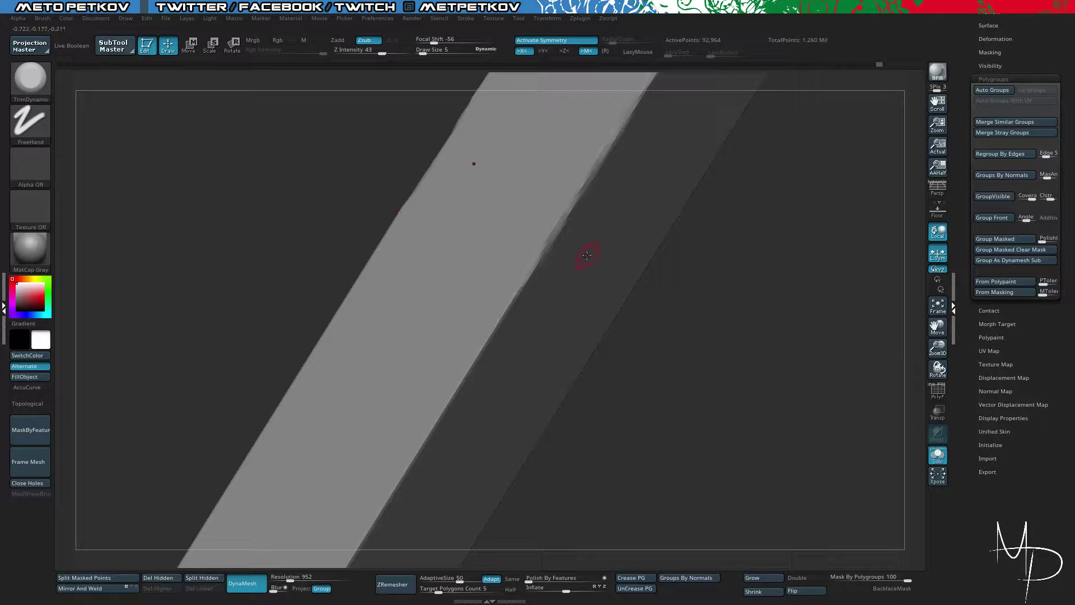
# Step: Trim irregular wear along a long edge of the second leg, from the middle down to its bottom corner
pyautogui.moveTo(191, 334)
pyautogui.mouseDown()
pyautogui.moveTo(270, 367)
pyautogui.moveTo(197, 284)
pyautogui.moveTo(412, 305)
pyautogui.moveTo(389, 291)
pyautogui.mouseUp()
pyautogui.moveTo(737, 255); pyautogui.dragTo(704, 424)
pyautogui.keyDown('alt'); pyautogui.moveTo(761, 448); pyautogui.dragTo(807, 288); pyautogui.keyUp('alt')
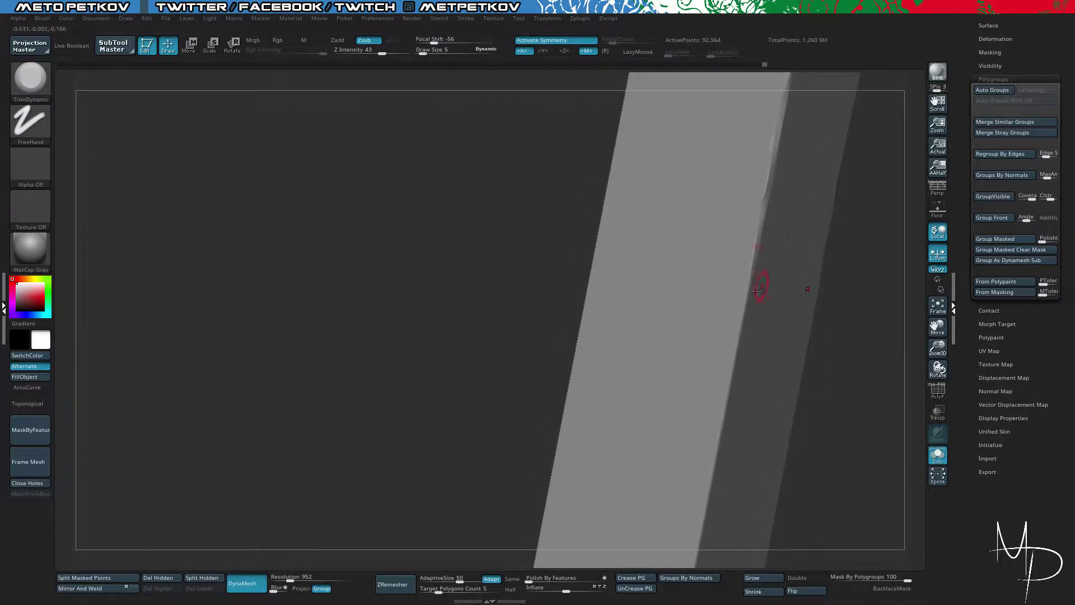
pyautogui.moveTo(748, 255); pyautogui.dragTo(738, 326)
pyautogui.keyDown('alt'); pyautogui.moveTo(820, 389); pyautogui.dragTo(837, 386); pyautogui.keyUp('alt')
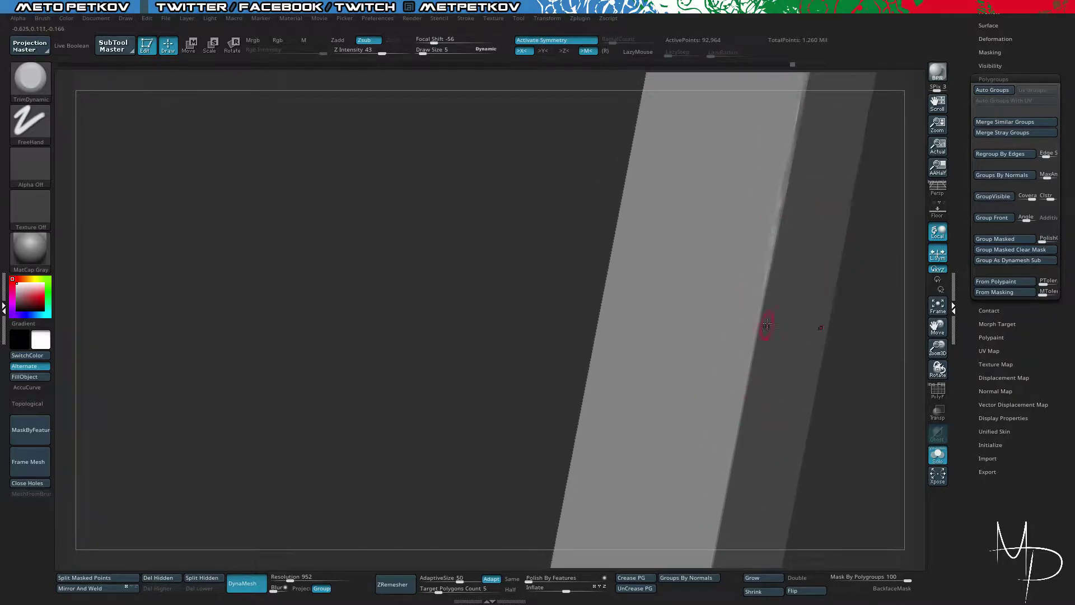
pyautogui.moveTo(774, 228); pyautogui.dragTo(758, 320)
pyautogui.keyDown('alt'); pyautogui.moveTo(842, 389); pyautogui.dragTo(863, 291); pyautogui.keyUp('alt')
pyautogui.moveTo(764, 308); pyautogui.dragTo(762, 323)
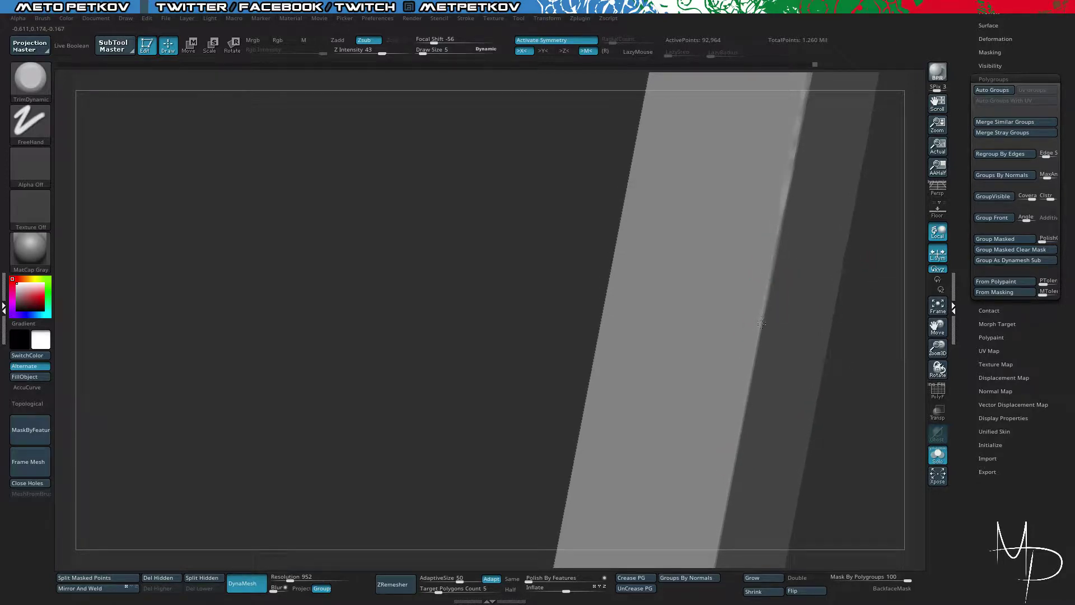
pyautogui.keyDown('alt'); pyautogui.moveTo(490, 308); pyautogui.dragTo(498, 164); pyautogui.keyUp('alt')
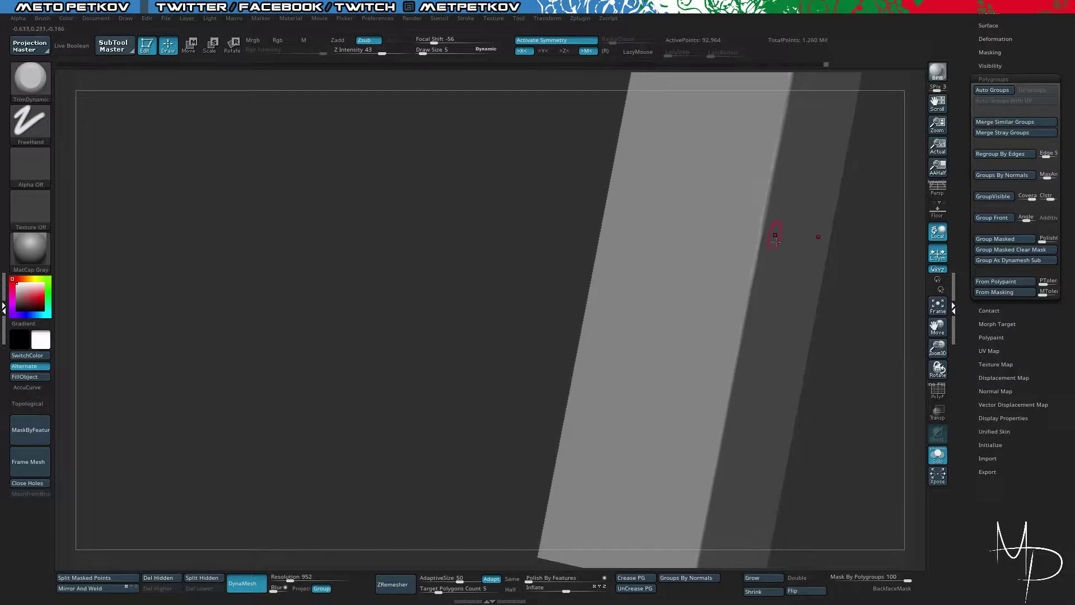
pyautogui.moveTo(750, 284); pyautogui.dragTo(736, 379)
pyautogui.keyDown('alt'); pyautogui.moveTo(492, 293); pyautogui.dragTo(513, 161); pyautogui.keyUp('alt')
pyautogui.moveTo(743, 292); pyautogui.dragTo(742, 301)
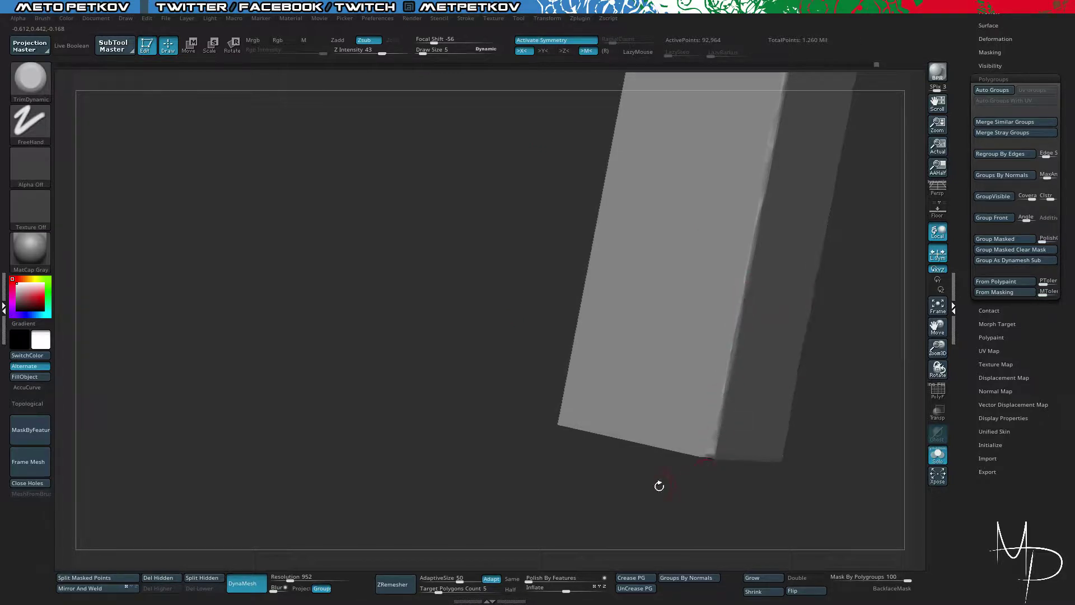
# Step: Trim wear into the edges and corners of the second leg's bottom end
pyautogui.moveTo(485, 473)
pyautogui.mouseDown()
pyautogui.moveTo(481, 440)
pyautogui.moveTo(717, 453)
pyautogui.moveTo(782, 540)
pyautogui.mouseUp()
pyautogui.moveTo(467, 381)
pyautogui.mouseDown()
pyautogui.moveTo(491, 408)
pyautogui.moveTo(498, 364)
pyautogui.moveTo(590, 508)
pyautogui.moveTo(626, 495)
pyautogui.mouseUp()
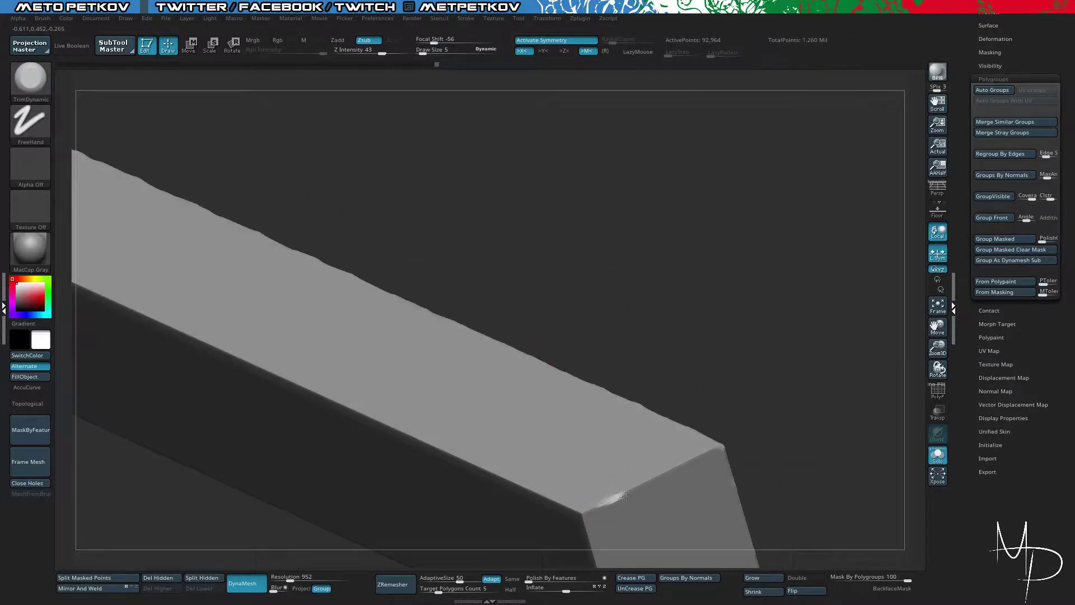
pyautogui.moveTo(696, 459); pyautogui.dragTo(727, 446)
pyautogui.moveTo(783, 391); pyautogui.dragTo(834, 227)
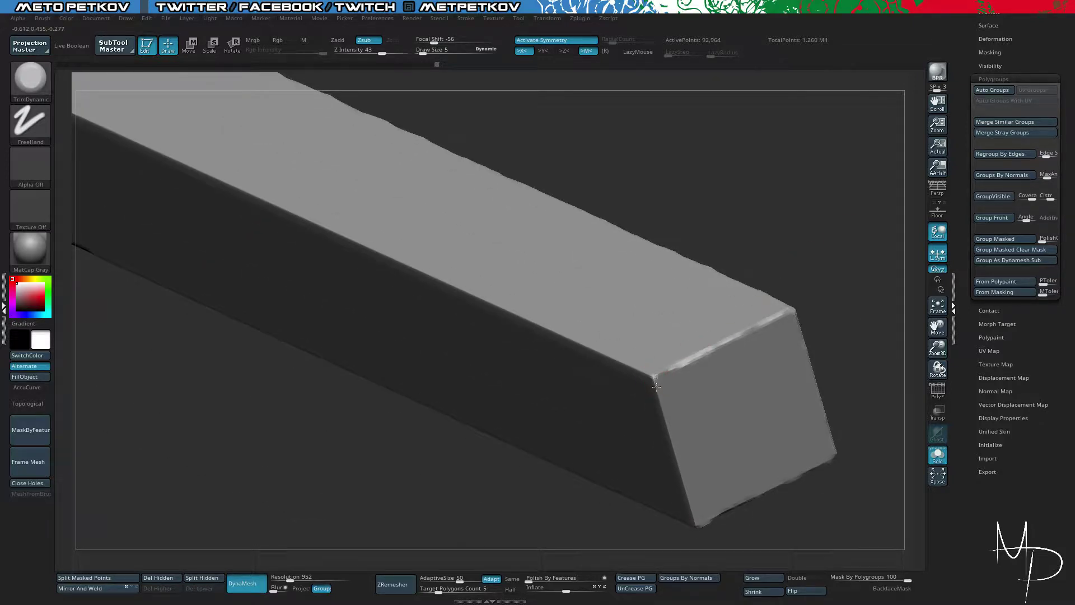
pyautogui.moveTo(656, 386); pyautogui.dragTo(674, 459)
pyautogui.moveTo(447, 455); pyautogui.dragTo(460, 527)
pyautogui.moveTo(567, 307); pyautogui.dragTo(661, 386)
# Step: Trim uneven wear along the second leg's remaining sharp long edge, from its top end to its bottom end
pyautogui.keyDown('alt'); pyautogui.moveTo(382, 377); pyautogui.dragTo(237, 321); pyautogui.keyUp('alt')
pyautogui.moveTo(236, 320)
pyautogui.mouseDown()
pyautogui.moveTo(285, 302)
pyautogui.moveTo(271, 360)
pyautogui.moveTo(341, 343)
pyautogui.mouseUp()
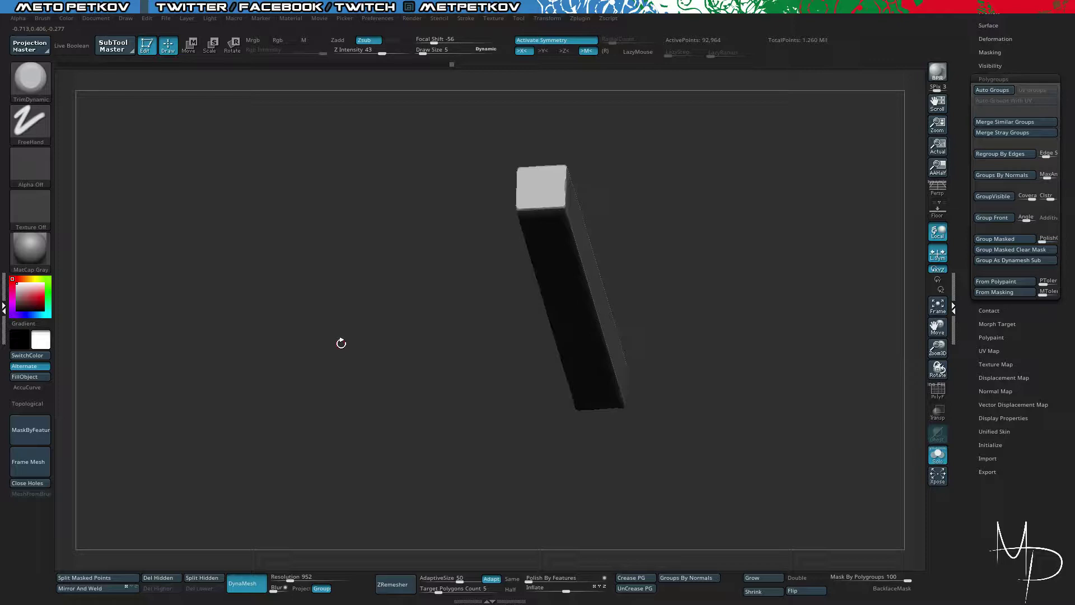
pyautogui.moveTo(385, 133); pyautogui.dragTo(312, 180)
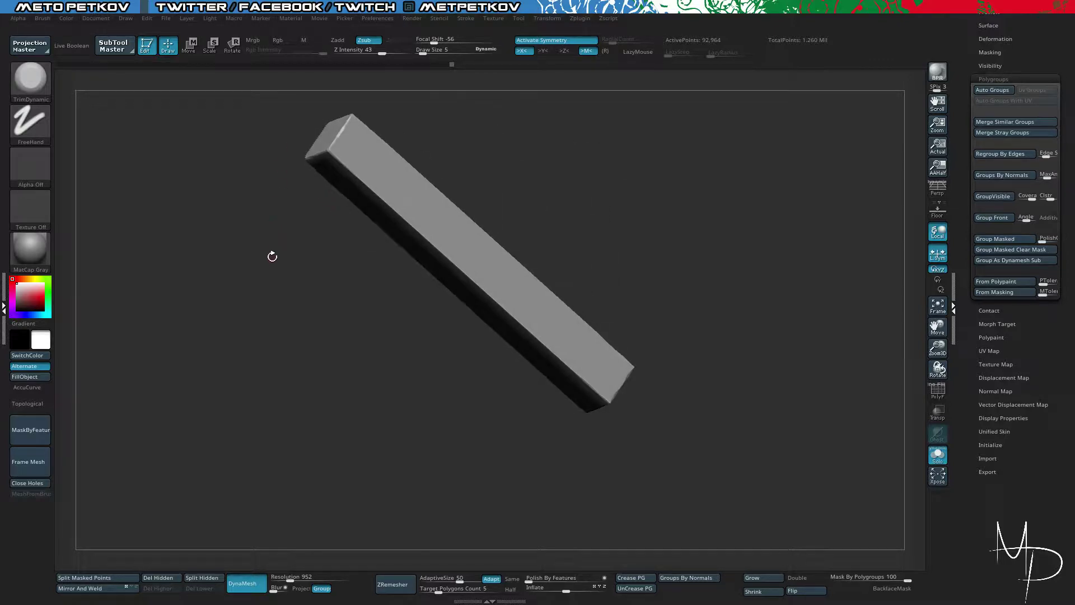
pyautogui.moveTo(272, 255)
pyautogui.mouseDown()
pyautogui.moveTo(353, 313)
pyautogui.moveTo(346, 296)
pyautogui.moveTo(327, 310)
pyautogui.moveTo(384, 367)
pyautogui.moveTo(375, 227)
pyautogui.moveTo(283, 184)
pyautogui.mouseUp()
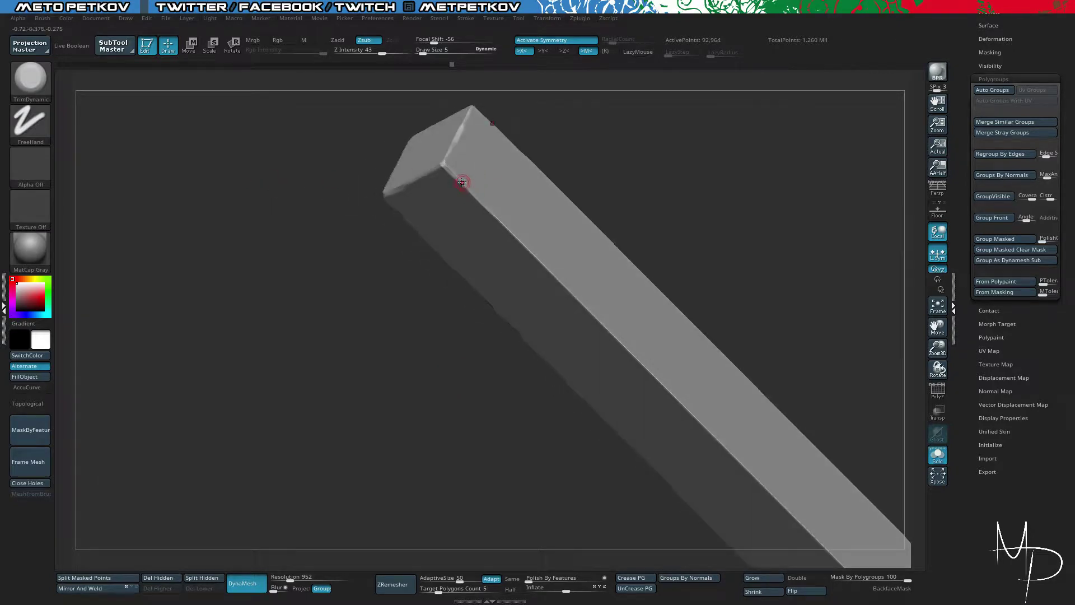
pyautogui.moveTo(462, 182); pyautogui.dragTo(532, 253)
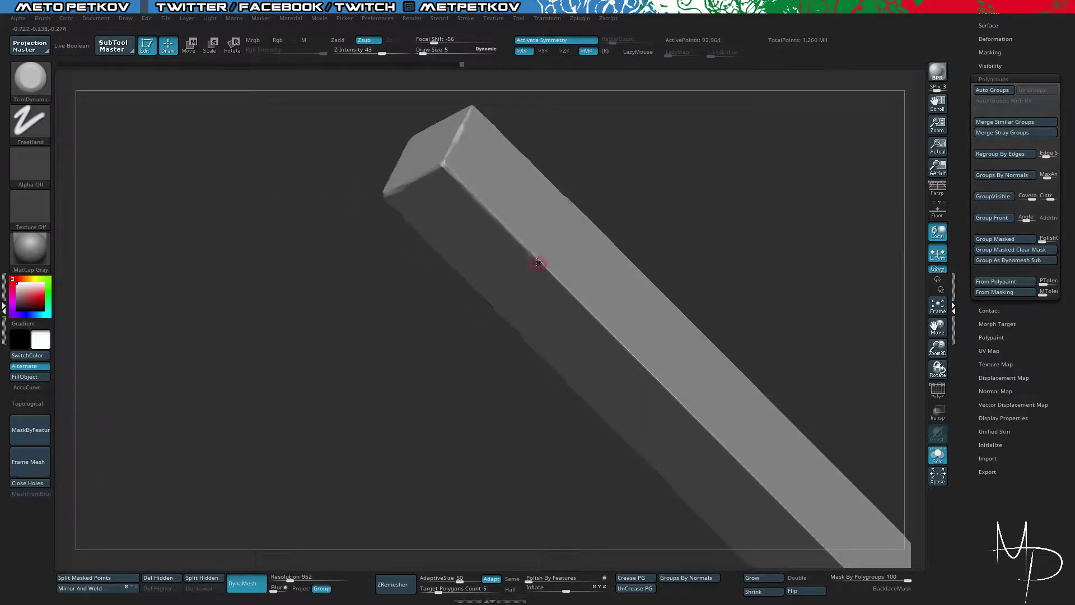
pyautogui.moveTo(449, 347); pyautogui.dragTo(400, 200)
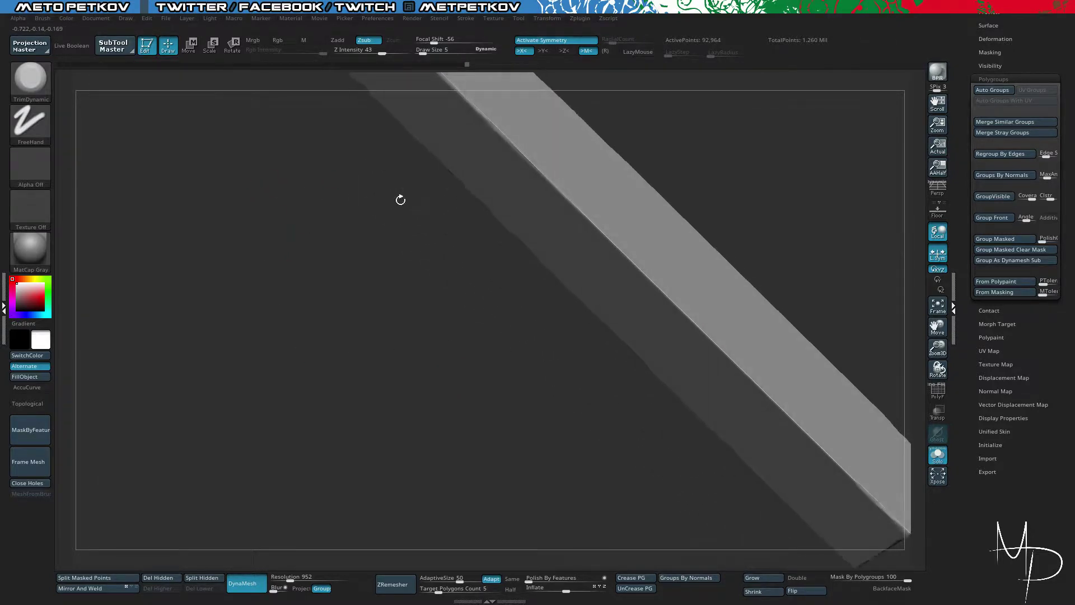
pyautogui.moveTo(595, 223); pyautogui.dragTo(664, 291)
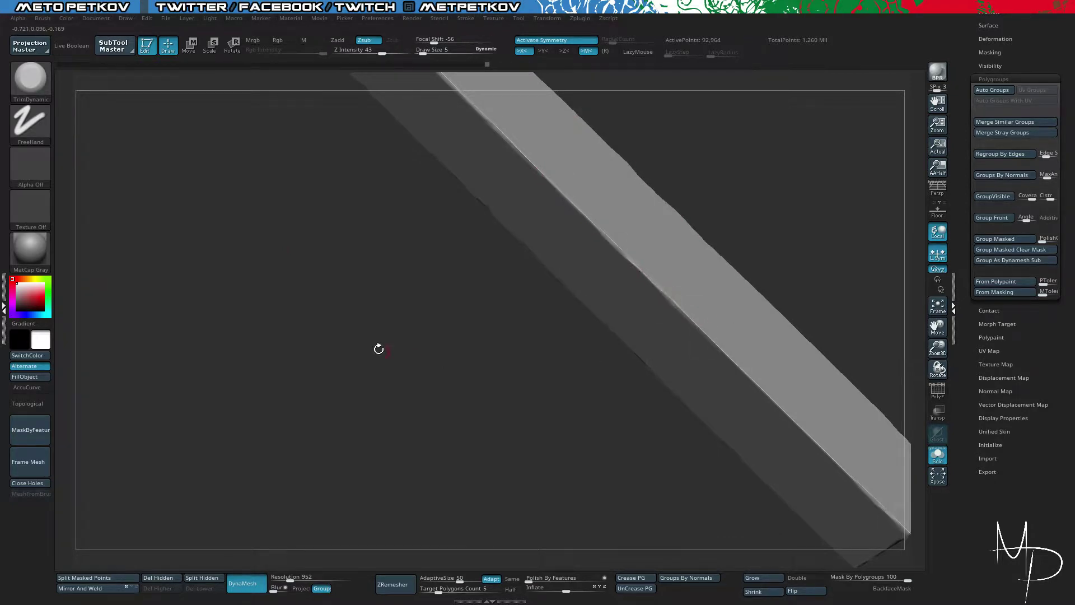
pyautogui.moveTo(378, 349); pyautogui.dragTo(314, 174)
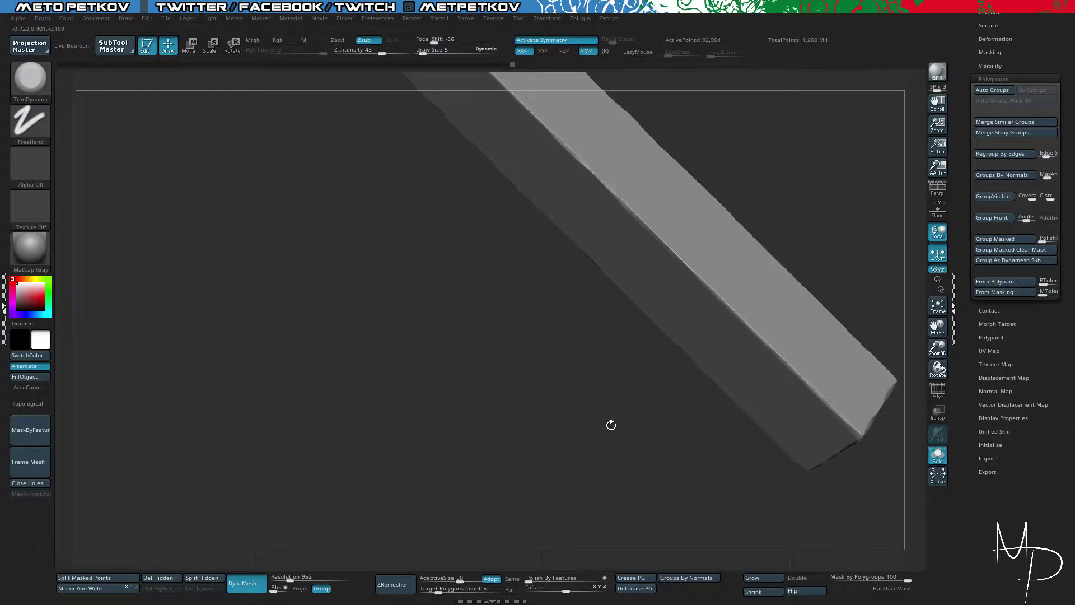
pyautogui.moveTo(611, 425)
pyautogui.mouseDown()
pyautogui.moveTo(396, 297)
pyautogui.moveTo(410, 314)
pyautogui.moveTo(439, 275)
pyautogui.moveTo(468, 265)
pyautogui.moveTo(495, 274)
pyautogui.moveTo(576, 357)
pyautogui.moveTo(228, 291)
pyautogui.moveTo(276, 271)
pyautogui.moveTo(306, 293)
pyautogui.moveTo(391, 405)
pyautogui.moveTo(402, 448)
pyautogui.moveTo(336, 426)
pyautogui.mouseUp()
# Step: Unhide all four legs to bring back the untrimmed ones
pyautogui.keyDown('ctrl'); pyautogui.keyDown('shift'); pyautogui.click(474, 276); pyautogui.keyUp('shift'); pyautogui.keyUp('ctrl')
pyautogui.hotkey('alt', 'shift', 's')
pyautogui.moveTo(264, 308)
pyautogui.mouseDown()
pyautogui.moveTo(311, 302)
pyautogui.moveTo(308, 338)
pyautogui.mouseUp()
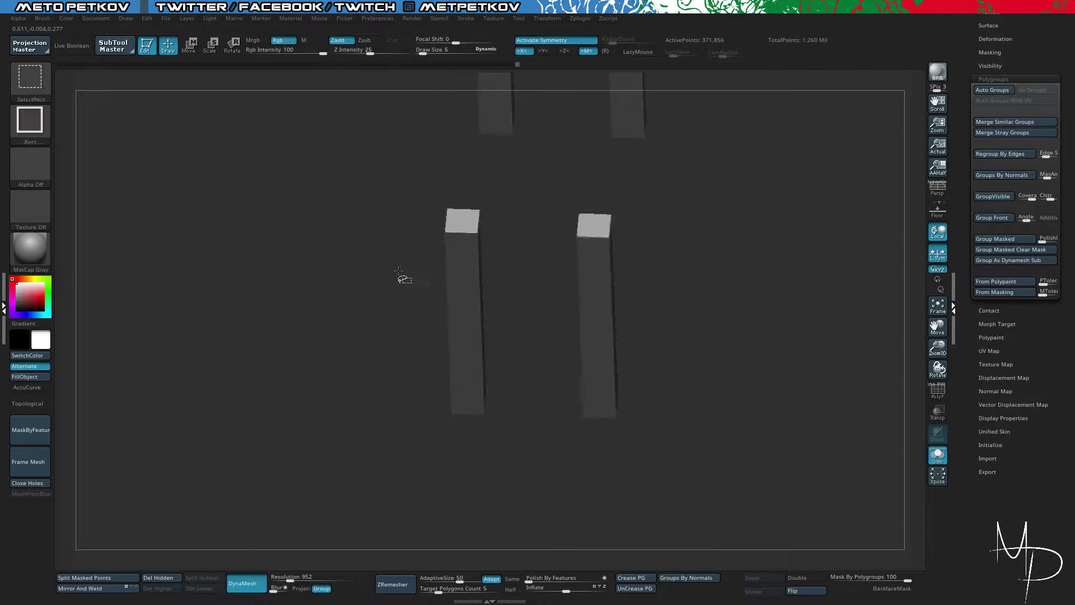
pyautogui.keyDown('ctrl'); pyautogui.keyDown('shift'); pyautogui.moveTo(417, 199); pyautogui.dragTo(507, 254); pyautogui.keyUp('shift'); pyautogui.keyUp('ctrl')
pyautogui.hotkey('ctrl', 'shift', 'a')
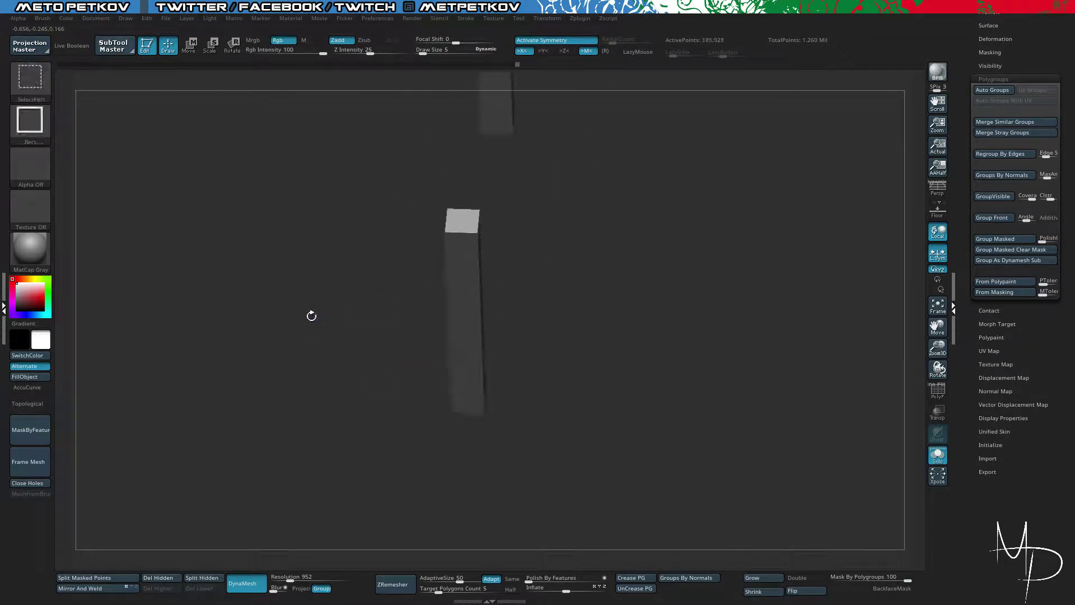
pyautogui.keyDown('ctrl'); pyautogui.keyDown('shift'); pyautogui.click(310, 319); pyautogui.keyUp('shift'); pyautogui.keyUp('ctrl')
pyautogui.press('x')
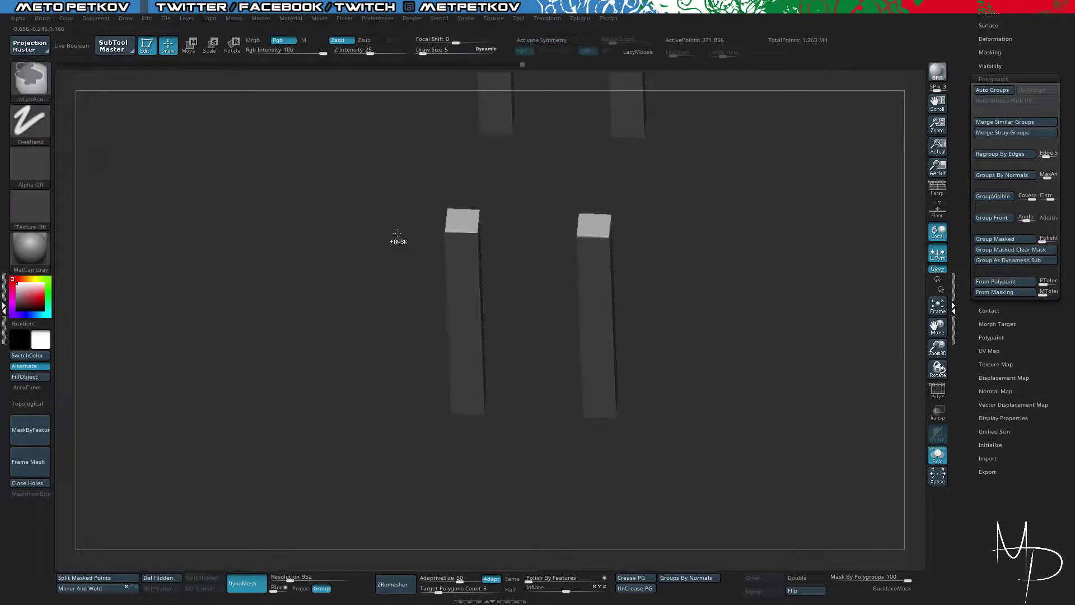
# Step: Isolate a third, untrimmed leg and activate X symmetry for it
pyautogui.keyDown('ctrl'); pyautogui.keyDown('shift'); pyautogui.moveTo(408, 196); pyautogui.dragTo(500, 302); pyautogui.keyUp('shift'); pyautogui.keyUp('ctrl')
pyautogui.hotkey('ctrl', 'shift', 'a')
pyautogui.moveTo(281, 280); pyautogui.dragTo(309, 317)
pyautogui.press('x')
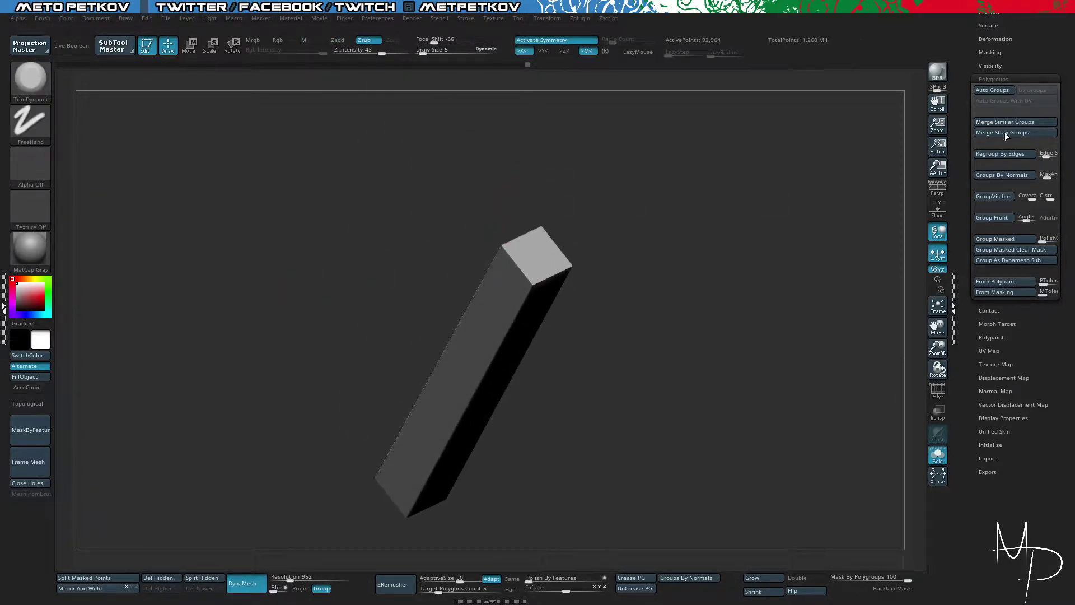
# Step: Collapse the Polygroups settings and hide the interface around the canvas to enlarge the sculpting area
pyautogui.click(1002, 79)
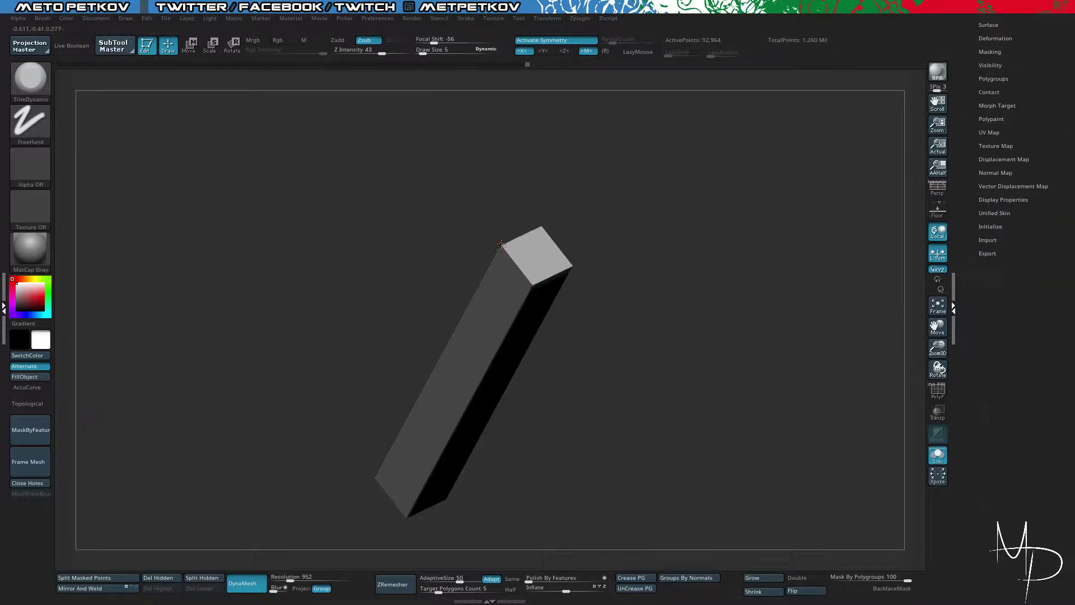
pyautogui.press('Tab')
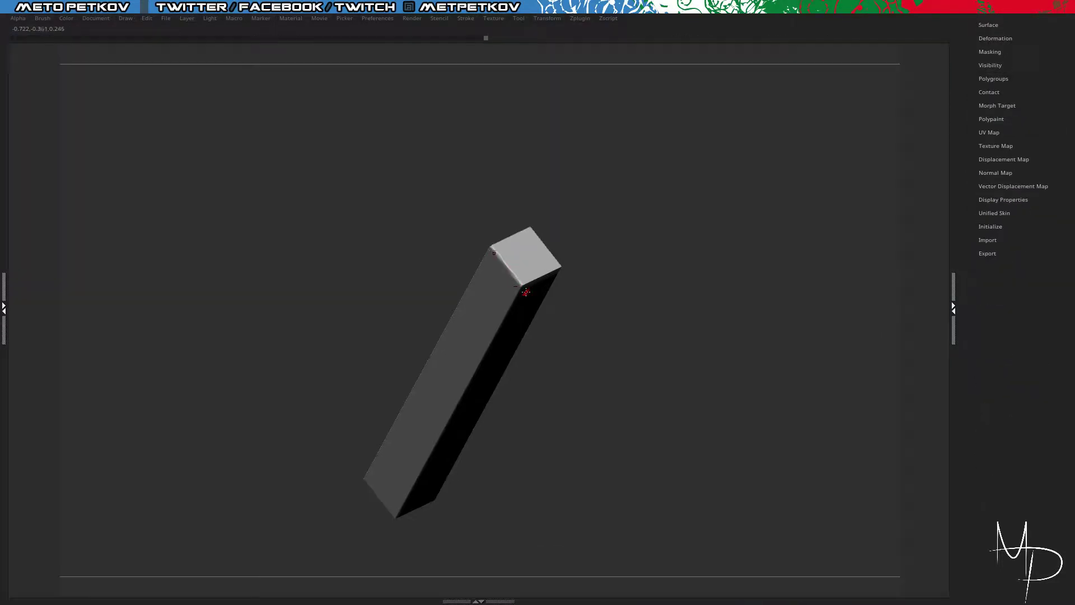
# Step: Bevel and soften the edges around the post's top end with the TrimDynamic brush
pyautogui.press('Tab')
pyautogui.moveTo(664, 379); pyautogui.dragTo(622, 424)
pyautogui.press('Tab')
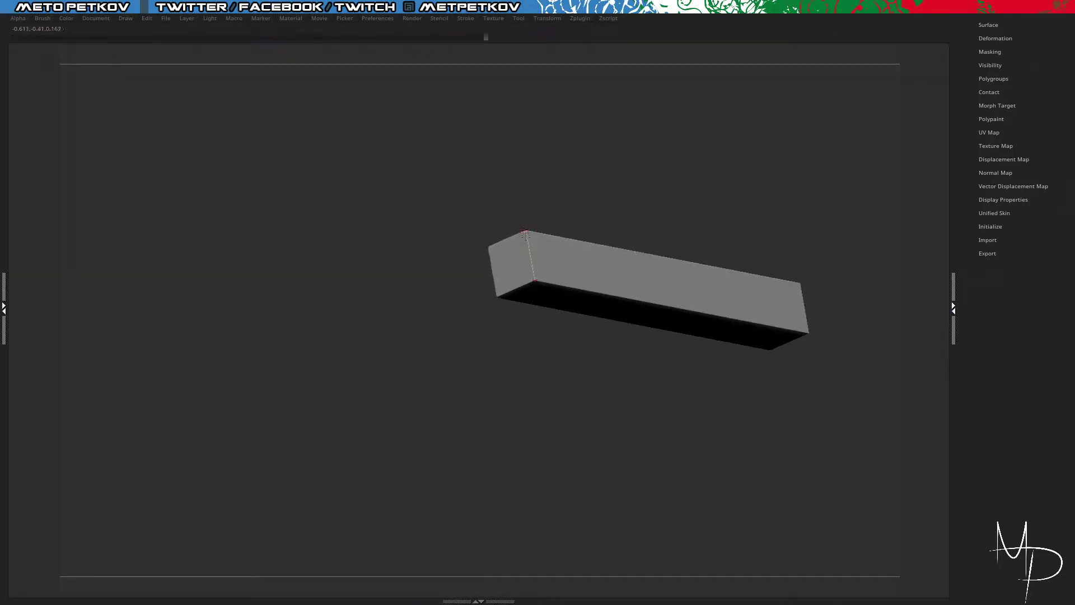
pyautogui.moveTo(525, 234); pyautogui.dragTo(512, 205)
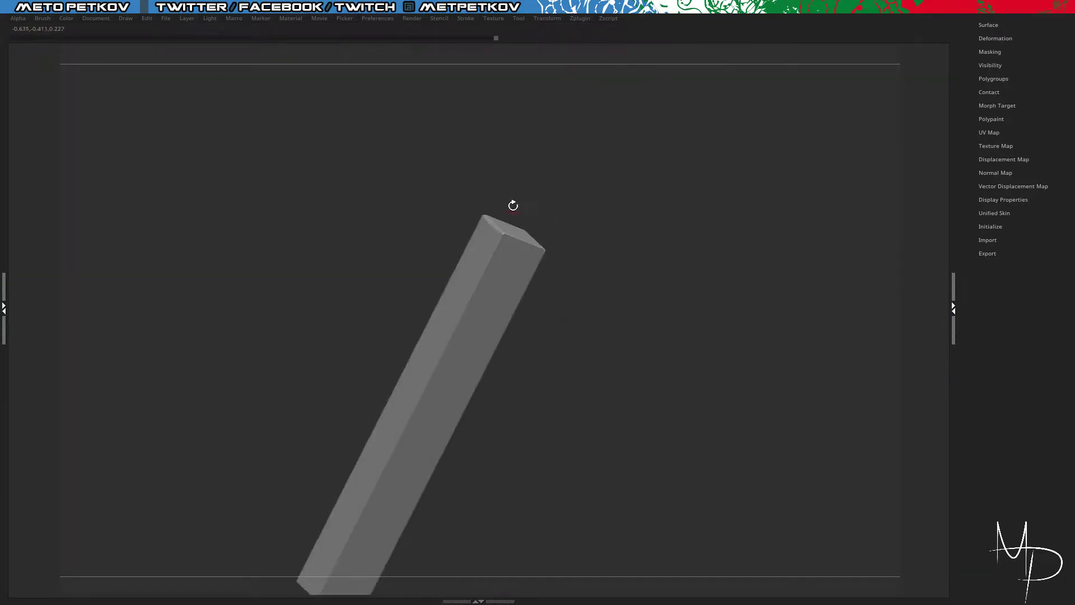
pyautogui.press('Tab')
pyautogui.moveTo(636, 360)
pyautogui.mouseDown()
pyautogui.moveTo(621, 302)
pyautogui.moveTo(654, 336)
pyautogui.moveTo(477, 209)
pyautogui.moveTo(446, 219)
pyautogui.moveTo(497, 261)
pyautogui.mouseUp()
pyautogui.keyDown('alt'); pyautogui.moveTo(545, 321); pyautogui.dragTo(651, 287); pyautogui.keyUp('alt')
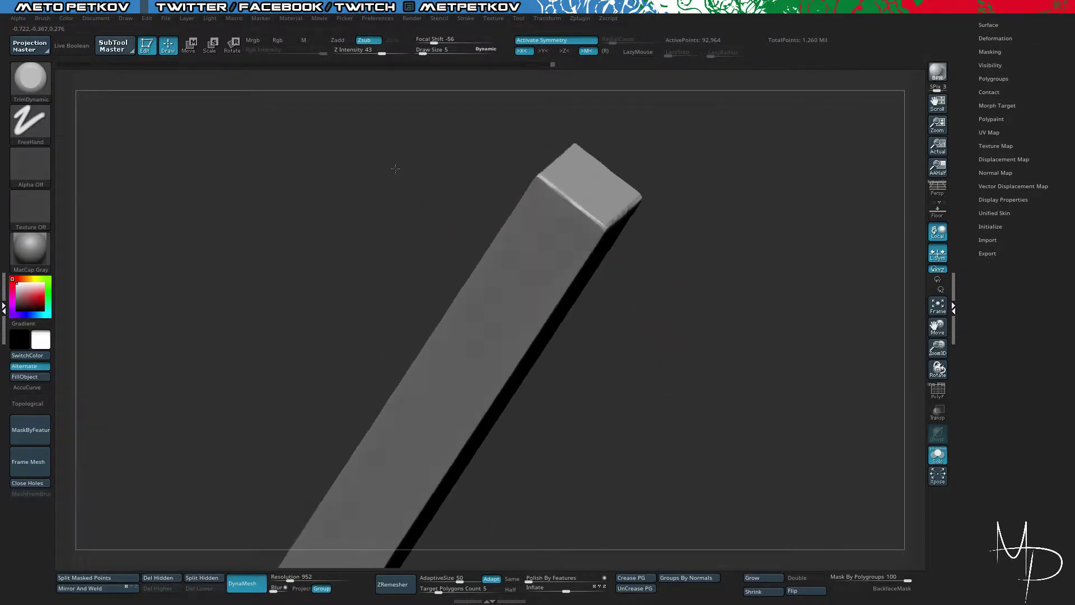
pyautogui.moveTo(395, 168)
pyautogui.mouseDown()
pyautogui.moveTo(452, 170)
pyautogui.moveTo(504, 244)
pyautogui.moveTo(584, 228)
pyautogui.moveTo(538, 245)
pyautogui.mouseUp()
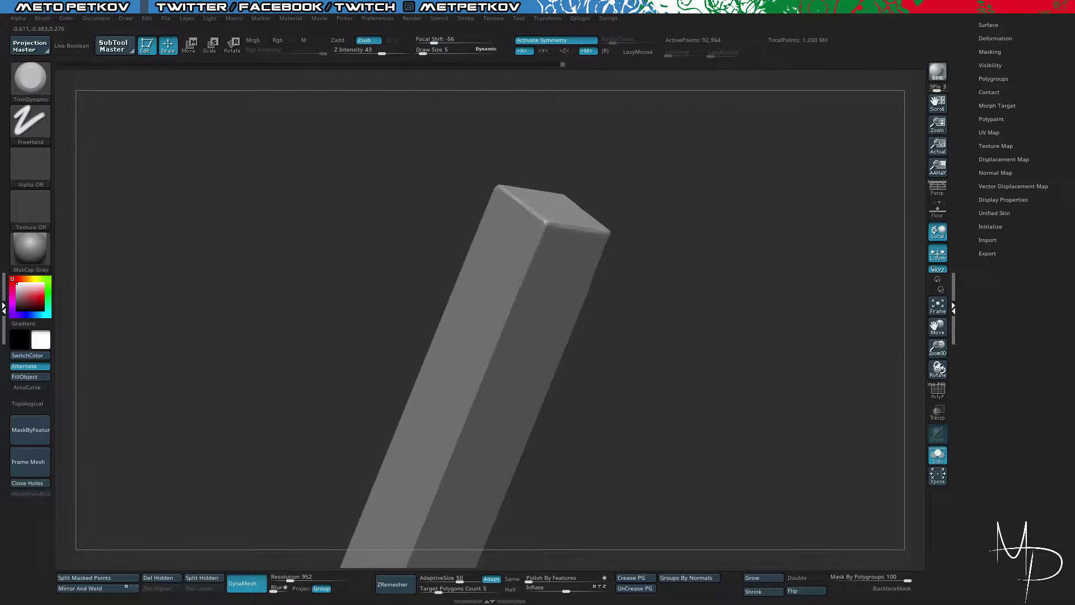
# Step: Trim the upper half of the post's front long edge with irregular wear
pyautogui.keyDown('alt'); pyautogui.moveTo(345, 295); pyautogui.dragTo(433, 164); pyautogui.keyUp('alt')
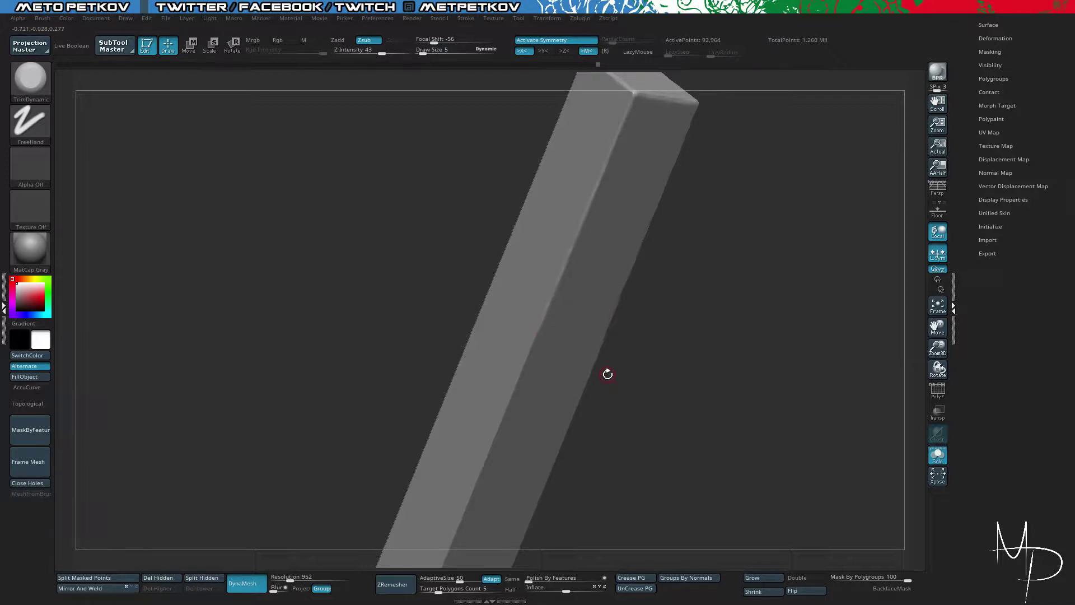
pyautogui.press('Tab')
pyautogui.moveTo(314, 216); pyautogui.dragTo(358, 196)
pyautogui.press('Tab')
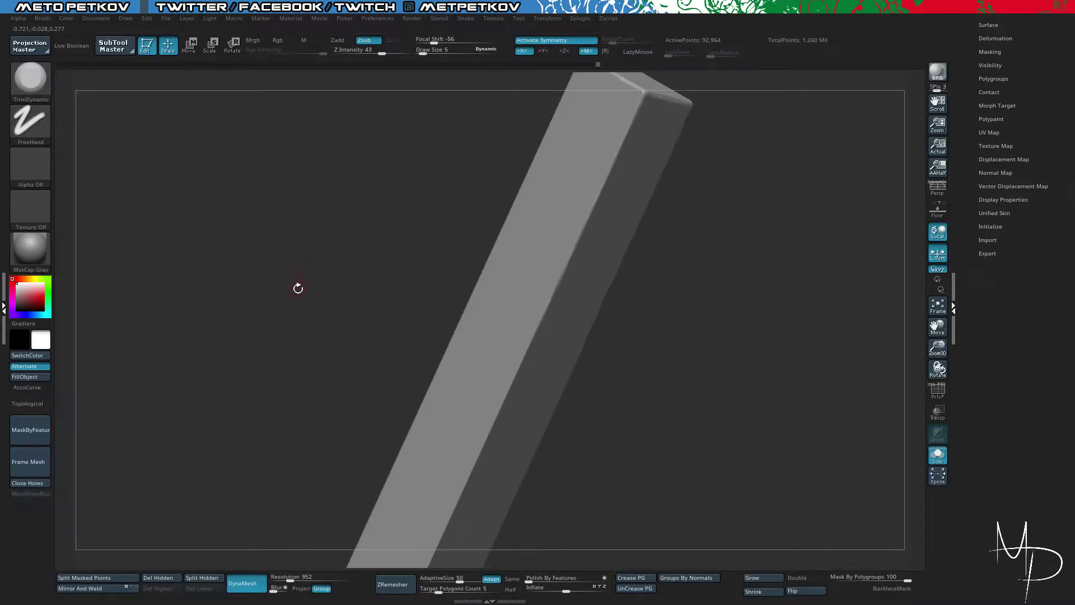
pyautogui.keyDown('alt'); pyautogui.moveTo(298, 288); pyautogui.dragTo(374, 266); pyautogui.keyUp('alt')
pyautogui.moveTo(602, 293); pyautogui.dragTo(616, 269)
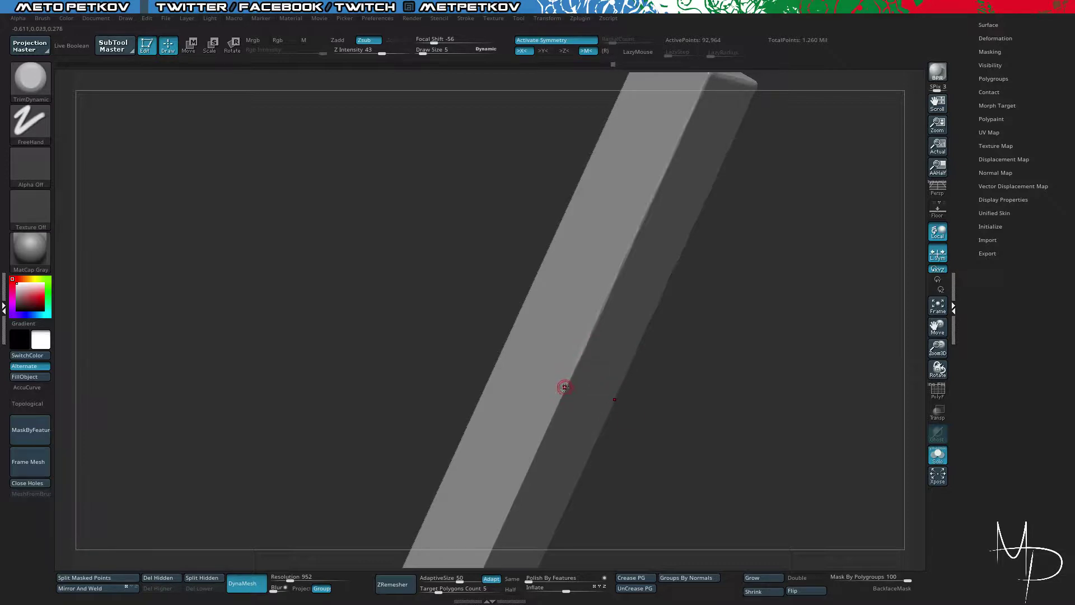
# Step: Continue the worn bevel along the lower half of the same long edge, down to the bottom corner
pyautogui.keyDown('alt'); pyautogui.moveTo(632, 481); pyautogui.dragTo(782, 246); pyautogui.keyUp('alt')
pyautogui.moveTo(514, 226); pyautogui.dragTo(392, 234)
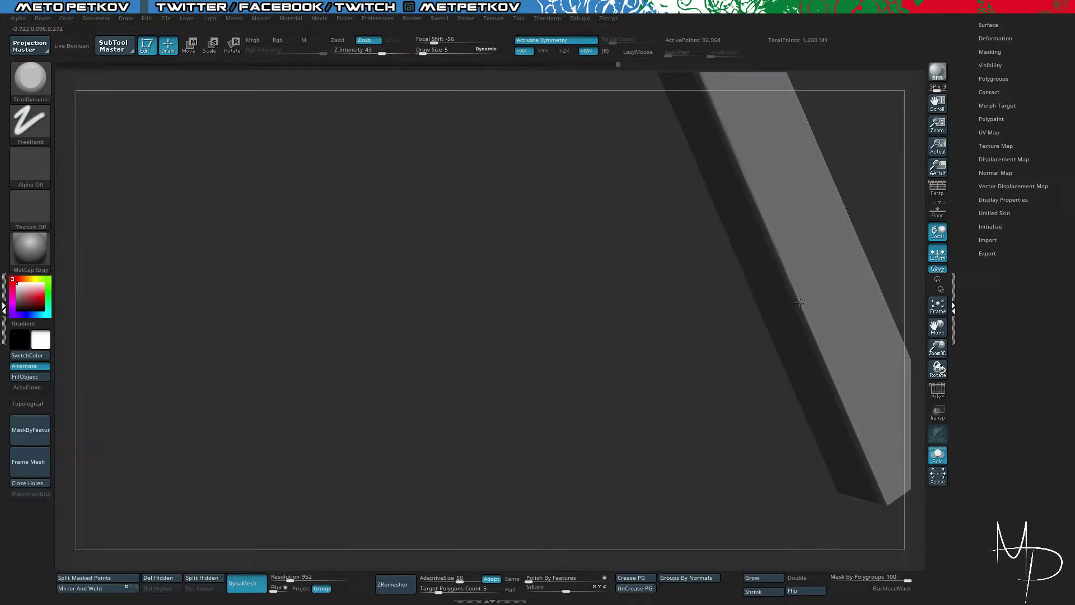
pyautogui.moveTo(599, 330); pyautogui.dragTo(611, 318)
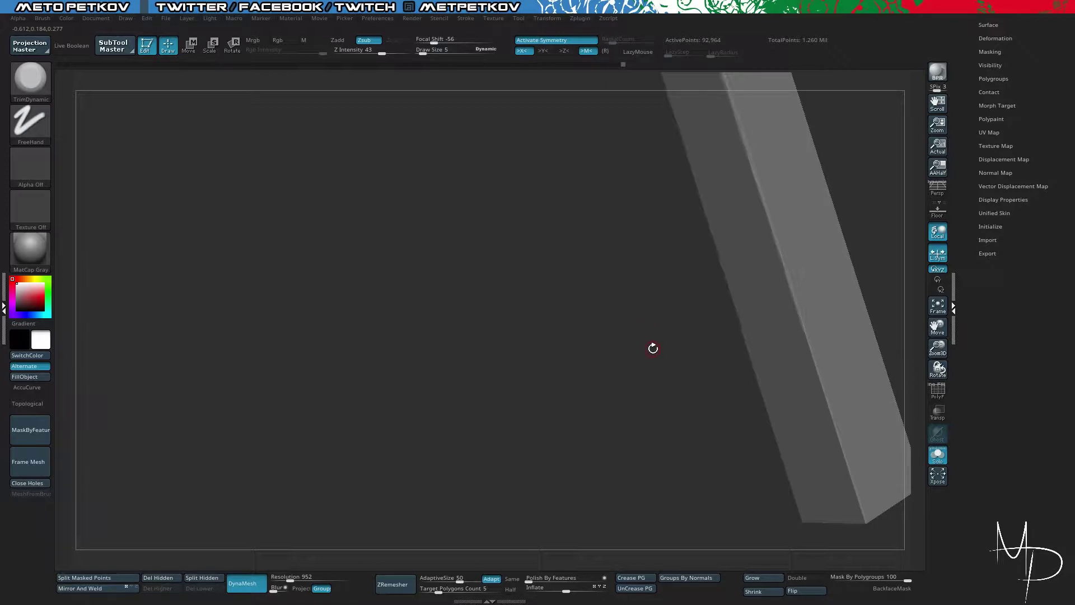
pyautogui.moveTo(604, 314); pyautogui.dragTo(598, 266)
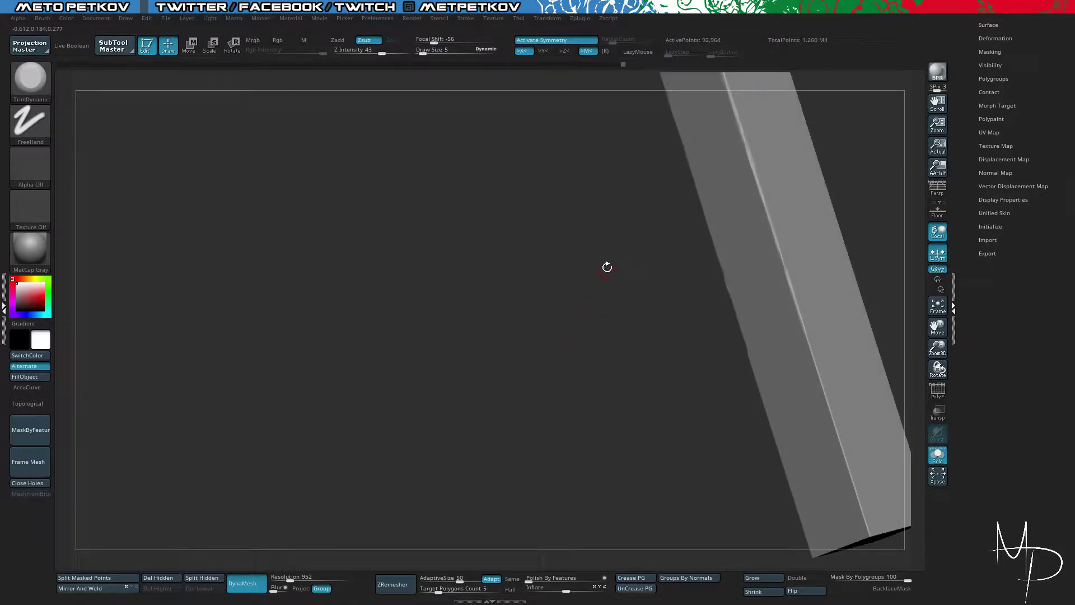
pyautogui.moveTo(558, 301); pyautogui.dragTo(555, 259)
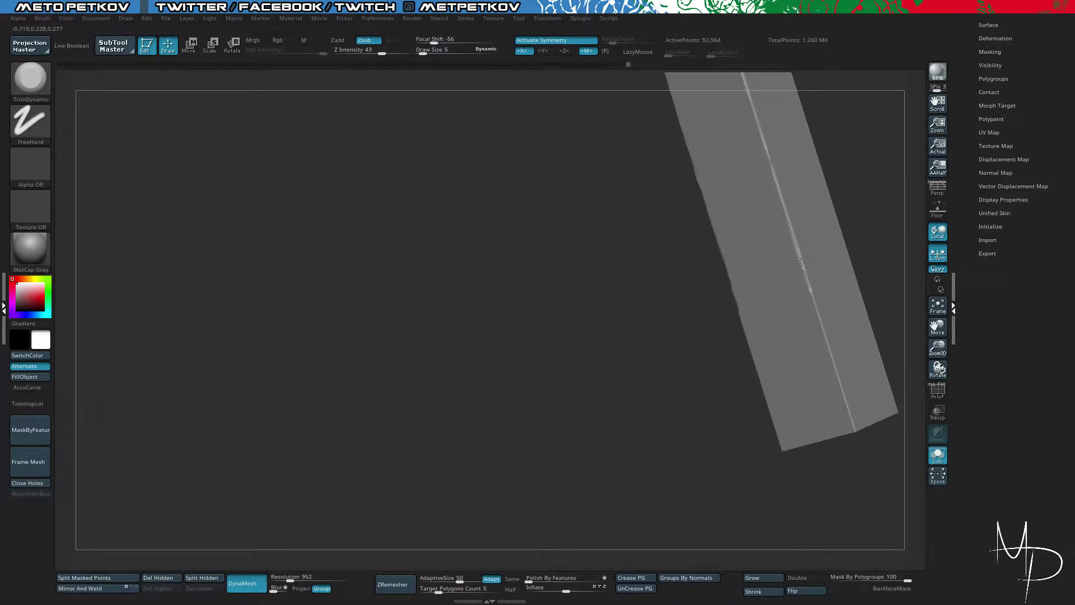
pyautogui.moveTo(801, 262); pyautogui.dragTo(812, 293)
pyautogui.keyDown('ctrl'); pyautogui.moveTo(594, 339); pyautogui.dragTo(642, 206); pyautogui.keyUp('ctrl')
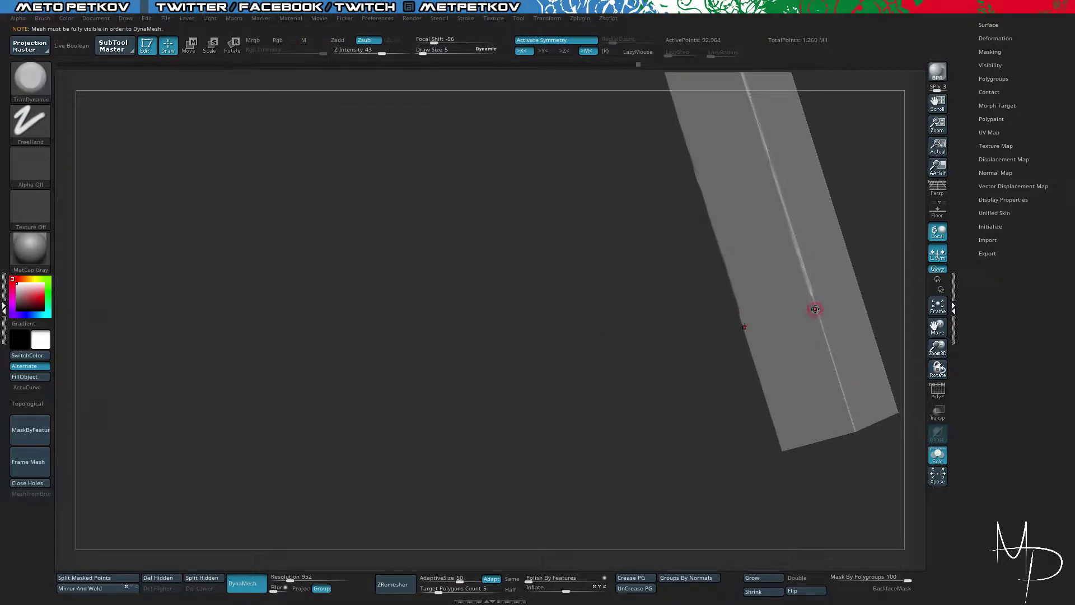
pyautogui.moveTo(809, 294)
pyautogui.mouseDown()
pyautogui.moveTo(825, 333)
pyautogui.moveTo(819, 320)
pyautogui.mouseUp()
pyautogui.moveTo(882, 486); pyautogui.dragTo(836, 487)
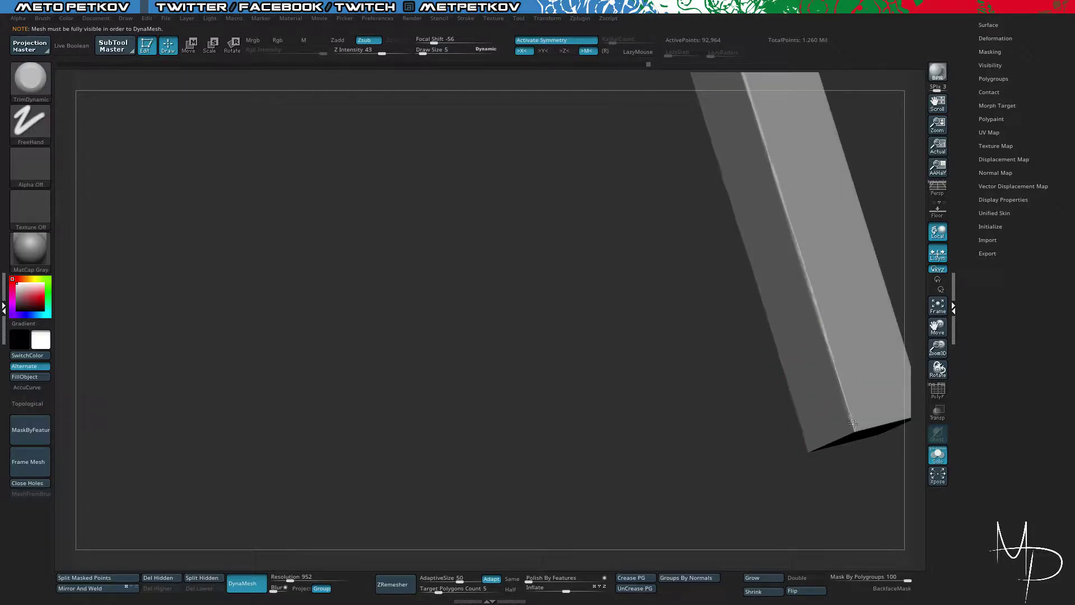
pyautogui.moveTo(843, 495); pyautogui.dragTo(855, 398)
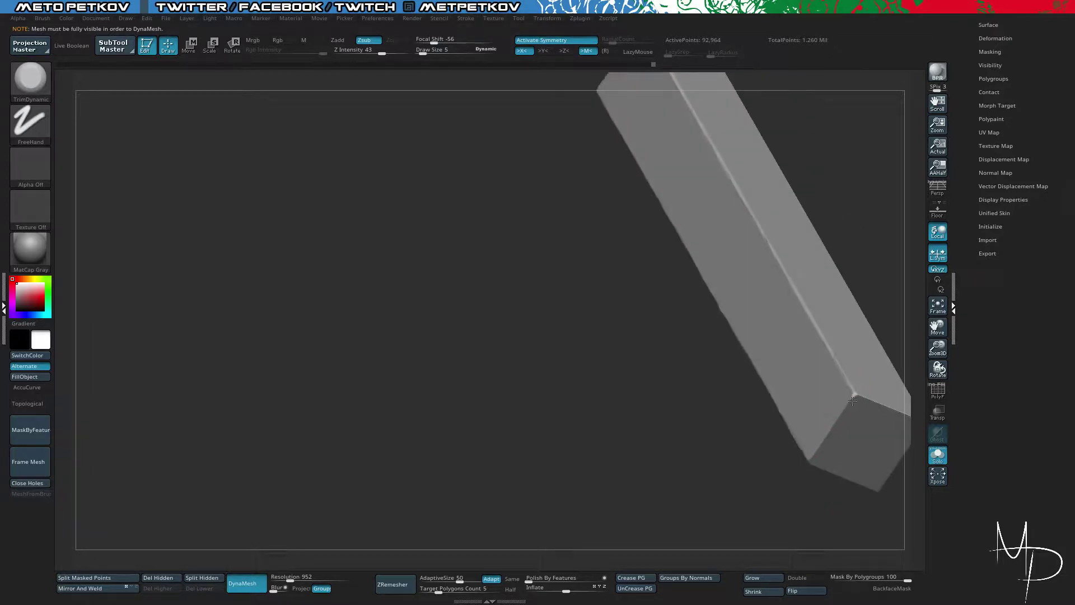
# Step: Trim and chip the edges and corners around the post's bottom end
pyautogui.moveTo(593, 408); pyautogui.dragTo(674, 341)
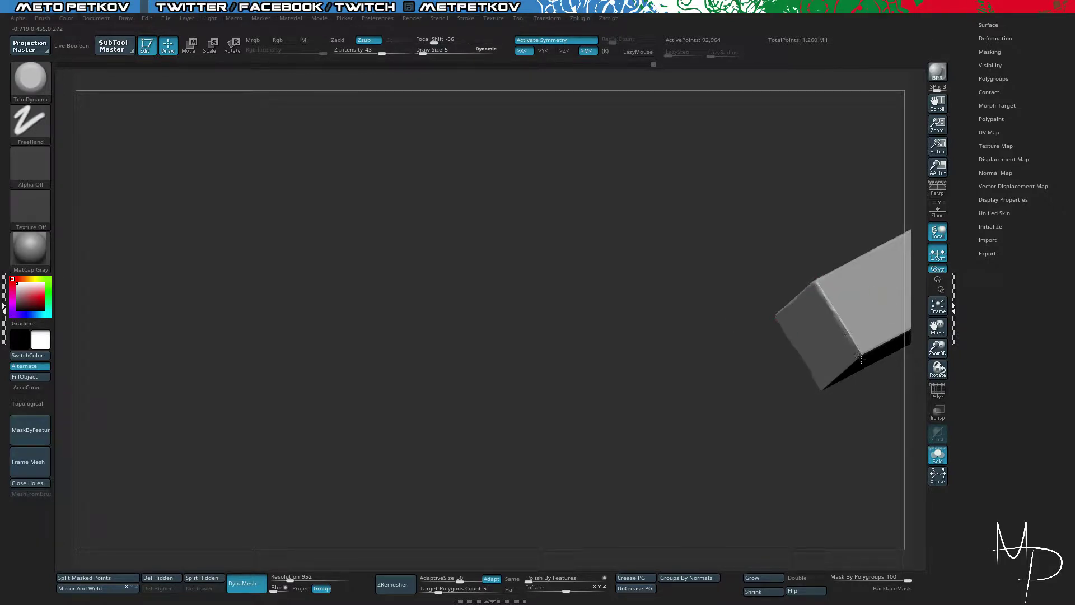
pyautogui.moveTo(861, 358); pyautogui.dragTo(863, 361)
pyautogui.moveTo(884, 403); pyautogui.dragTo(858, 359)
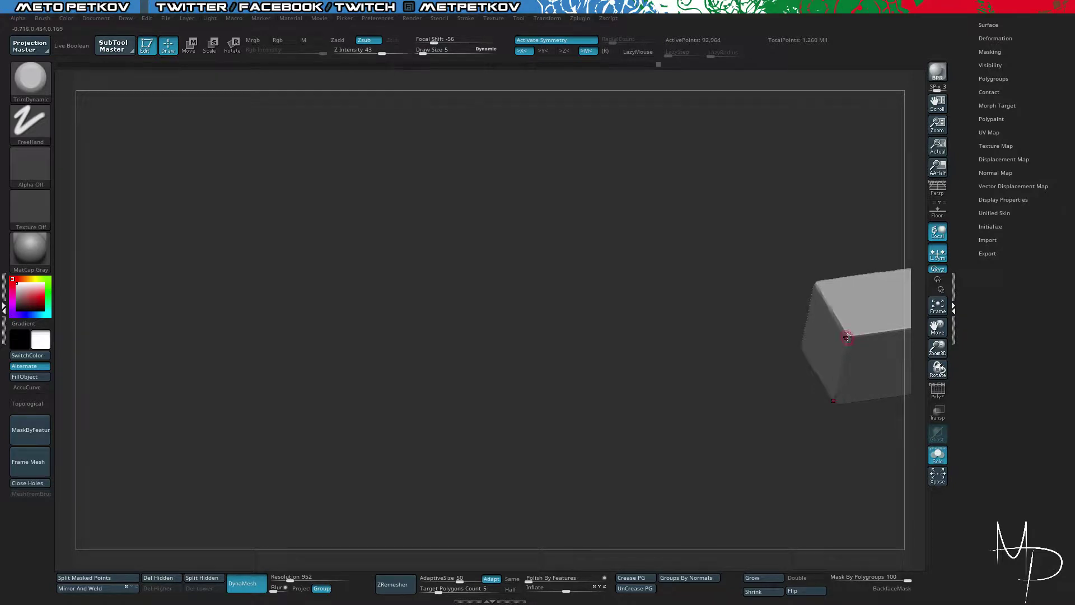
pyautogui.moveTo(677, 242); pyautogui.dragTo(493, 298)
pyautogui.keyDown('alt'); pyautogui.moveTo(484, 260); pyautogui.dragTo(488, 314); pyautogui.keyUp('alt')
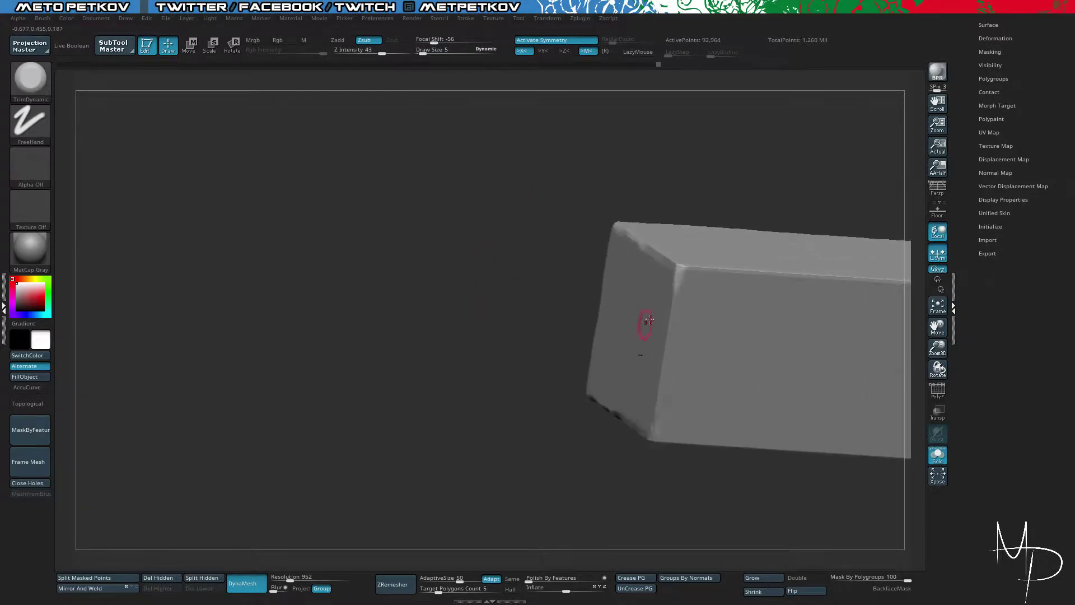
pyautogui.moveTo(675, 310)
pyautogui.mouseDown()
pyautogui.moveTo(672, 287)
pyautogui.moveTo(669, 306)
pyautogui.mouseUp()
pyautogui.moveTo(582, 235); pyautogui.dragTo(608, 264)
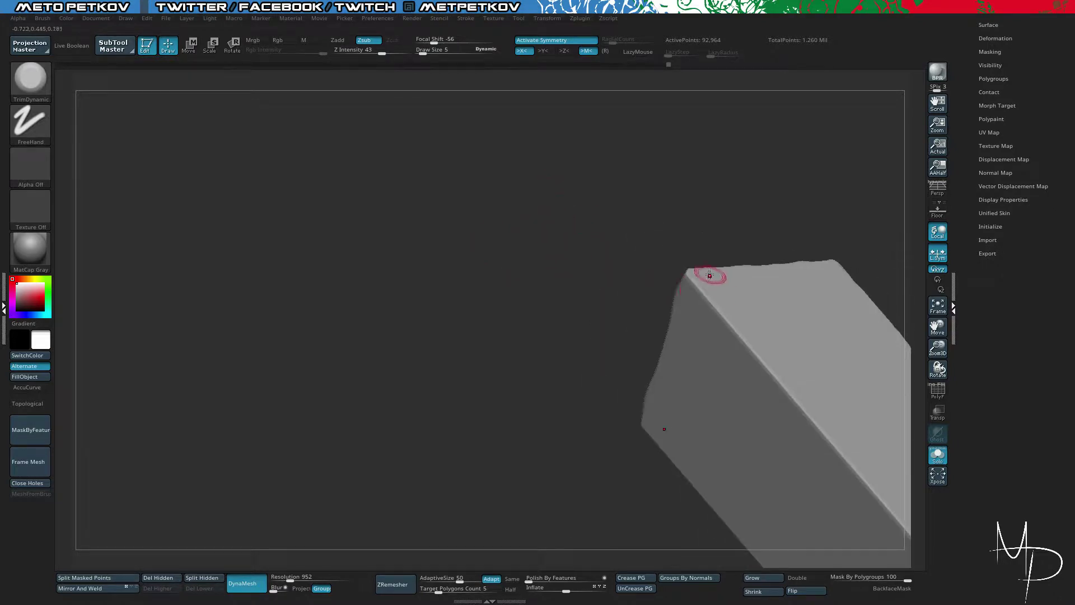
# Step: Trim the post's remaining long edge along its full length, starting from the bottom end
pyautogui.moveTo(703, 294); pyautogui.dragTo(769, 372)
pyautogui.moveTo(643, 182)
pyautogui.keyDown('alt'); pyautogui.mouseDown()
pyautogui.moveTo(621, 170)
pyautogui.moveTo(461, 220)
pyautogui.mouseUp(); pyautogui.keyUp('alt')
pyautogui.moveTo(552, 256)
pyautogui.mouseDown()
pyautogui.moveTo(577, 268)
pyautogui.moveTo(646, 247)
pyautogui.moveTo(689, 313)
pyautogui.mouseUp()
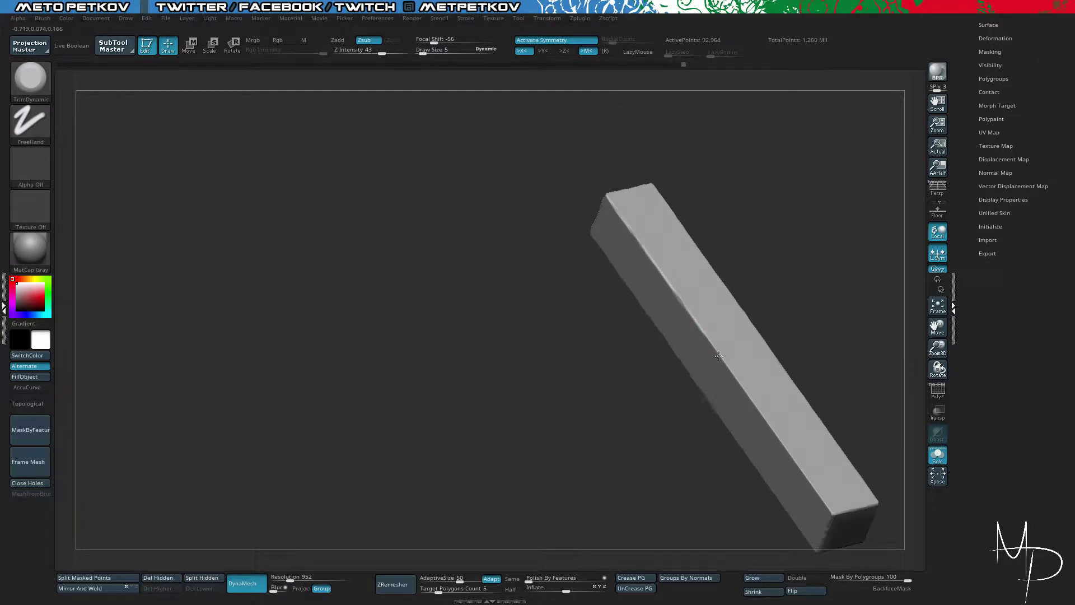
pyautogui.moveTo(669, 423); pyautogui.dragTo(592, 314)
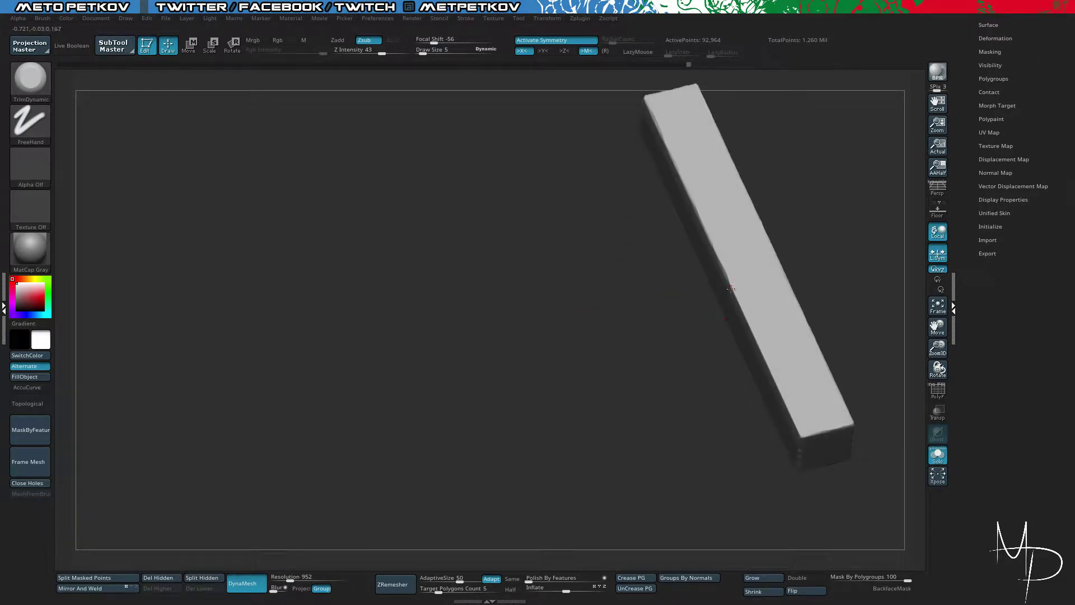
pyautogui.moveTo(741, 309)
pyautogui.mouseDown()
pyautogui.moveTo(705, 381)
pyautogui.moveTo(751, 330)
pyautogui.moveTo(790, 352)
pyautogui.mouseUp()
pyautogui.moveTo(824, 486); pyautogui.dragTo(784, 440)
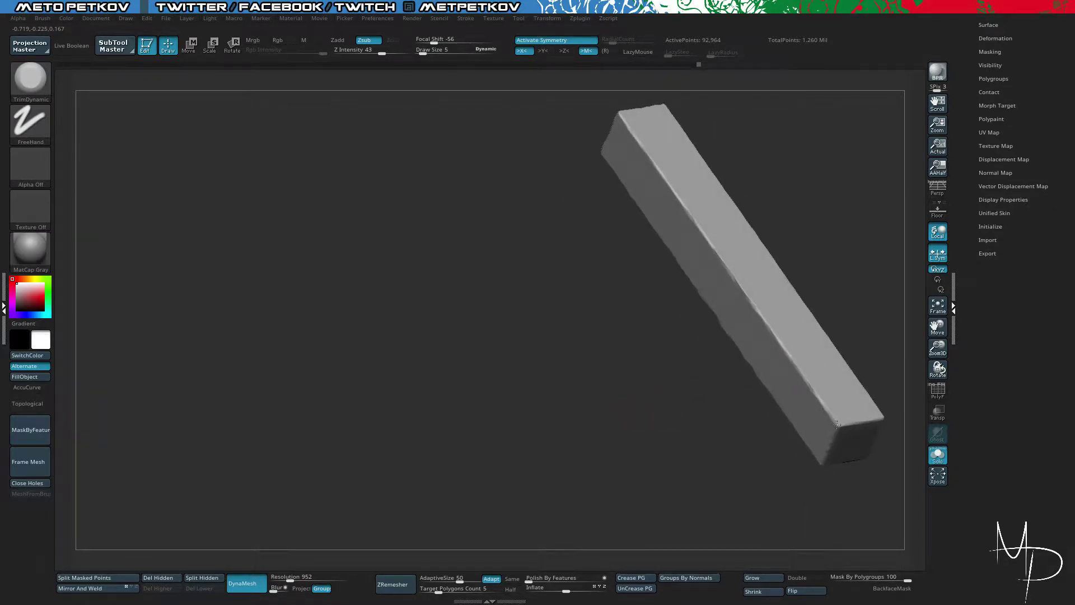
pyautogui.moveTo(559, 377)
pyautogui.mouseDown()
pyautogui.moveTo(578, 379)
pyautogui.moveTo(502, 410)
pyautogui.mouseUp()
pyautogui.keyDown('ctrl'); pyautogui.keyDown('shift'); pyautogui.click(562, 391); pyautogui.keyUp('shift'); pyautogui.keyUp('ctrl')
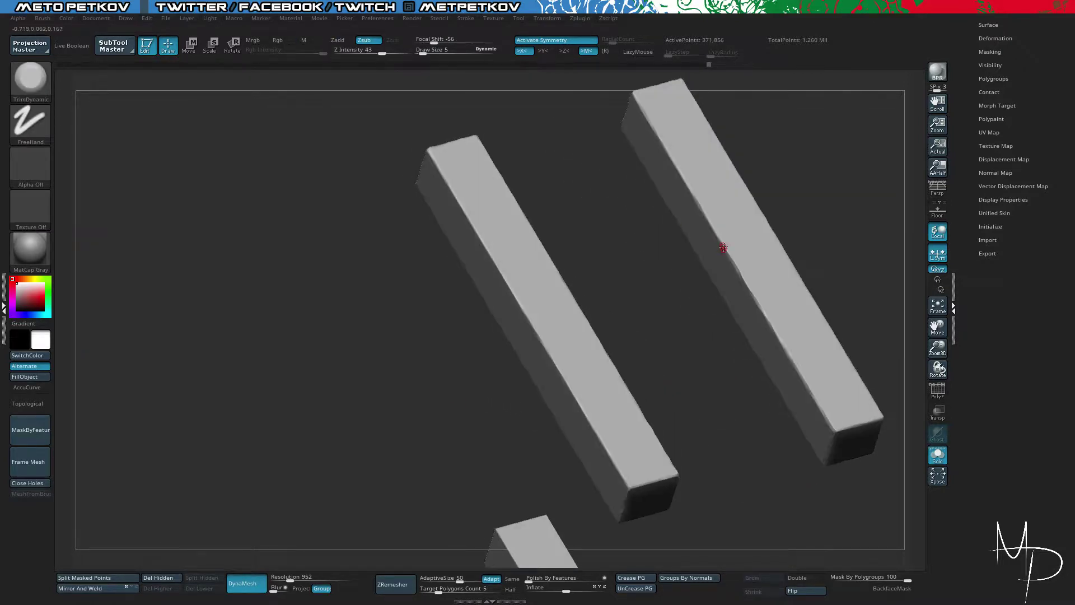
pyautogui.keyDown('ctrl'); pyautogui.keyDown('shift'); pyautogui.click(669, 262); pyautogui.keyUp('shift'); pyautogui.keyUp('ctrl')
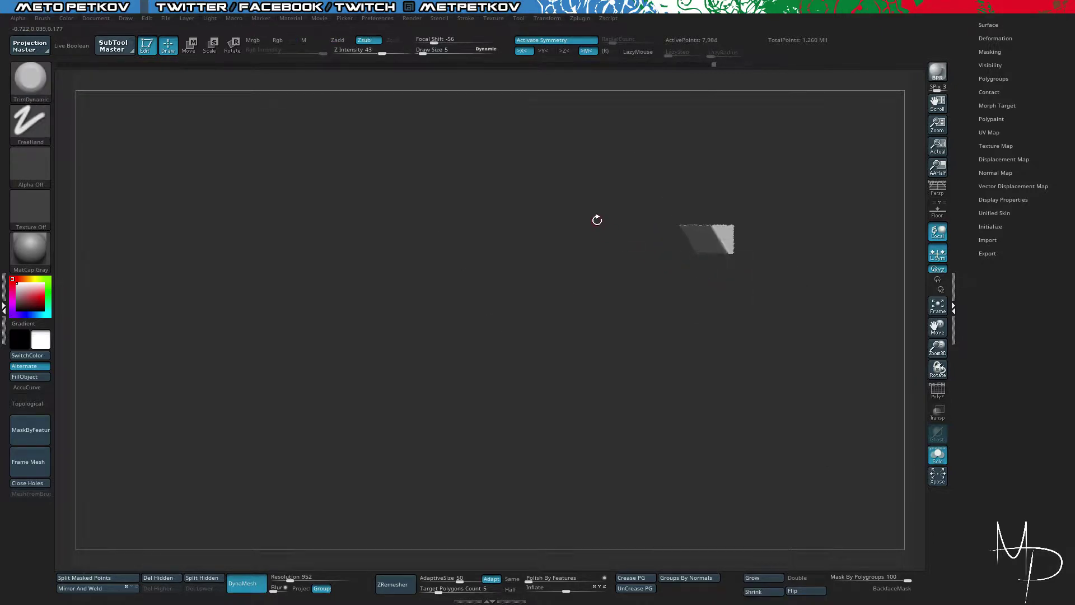
pyautogui.keyDown('ctrl'); pyautogui.keyDown('shift'); pyautogui.click(585, 219); pyautogui.keyUp('shift'); pyautogui.keyUp('ctrl')
pyautogui.press('x')
pyautogui.keyDown('ctrl'); pyautogui.keyDown('shift'); pyautogui.moveTo(652, 231); pyautogui.dragTo(751, 281); pyautogui.keyUp('shift'); pyautogui.keyUp('ctrl')
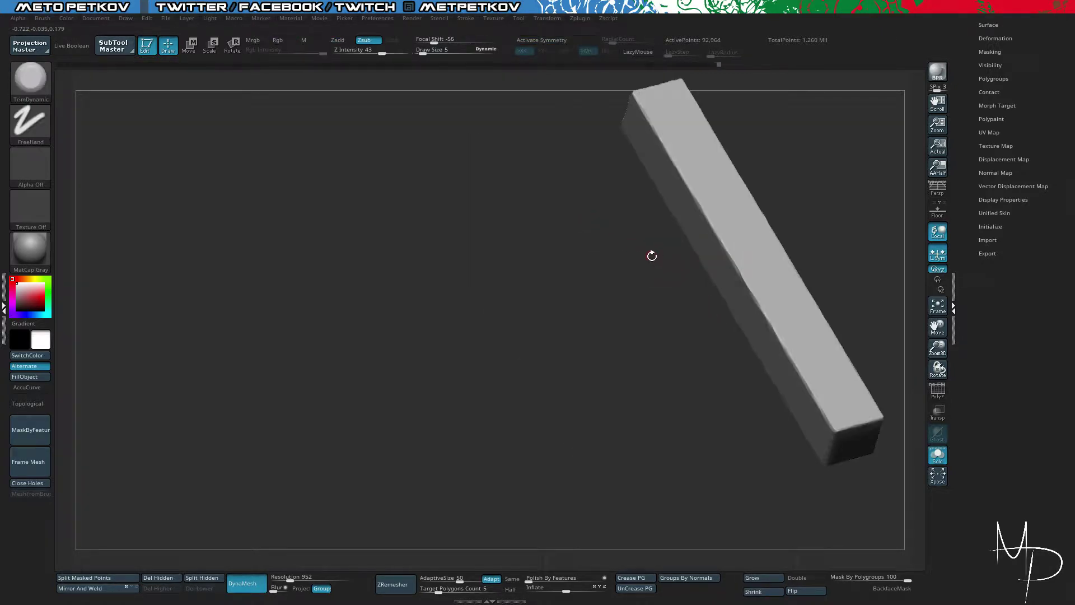
pyautogui.press('x')
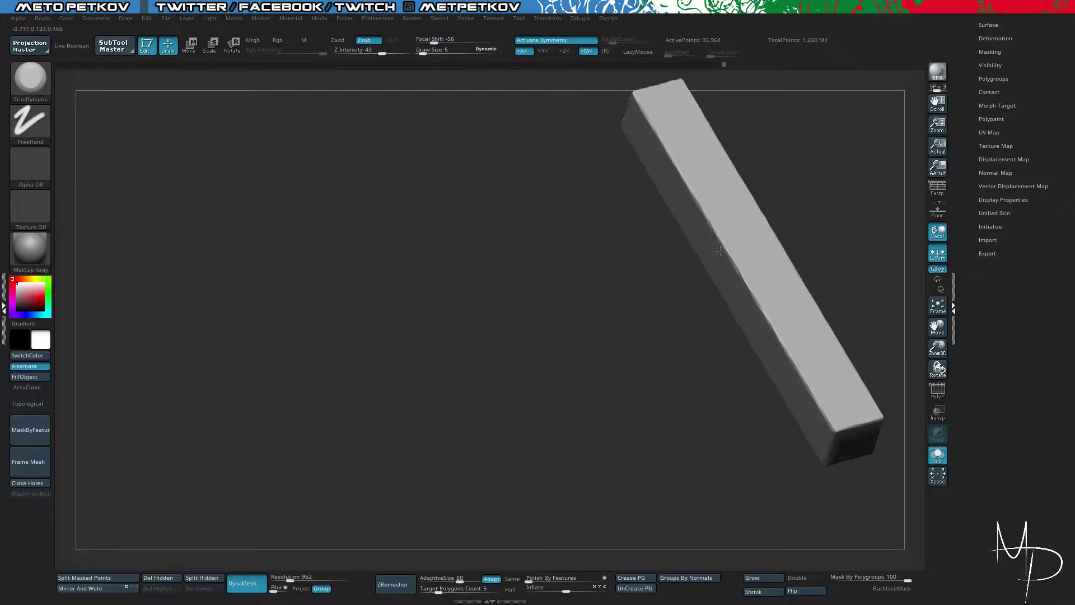
# Step: Bring back all four posts and isolate the second post from the left with symmetry active
pyautogui.moveTo(659, 322)
pyautogui.mouseDown()
pyautogui.moveTo(628, 295)
pyautogui.moveTo(578, 278)
pyautogui.moveTo(602, 244)
pyautogui.moveTo(597, 317)
pyautogui.moveTo(618, 209)
pyautogui.mouseUp()
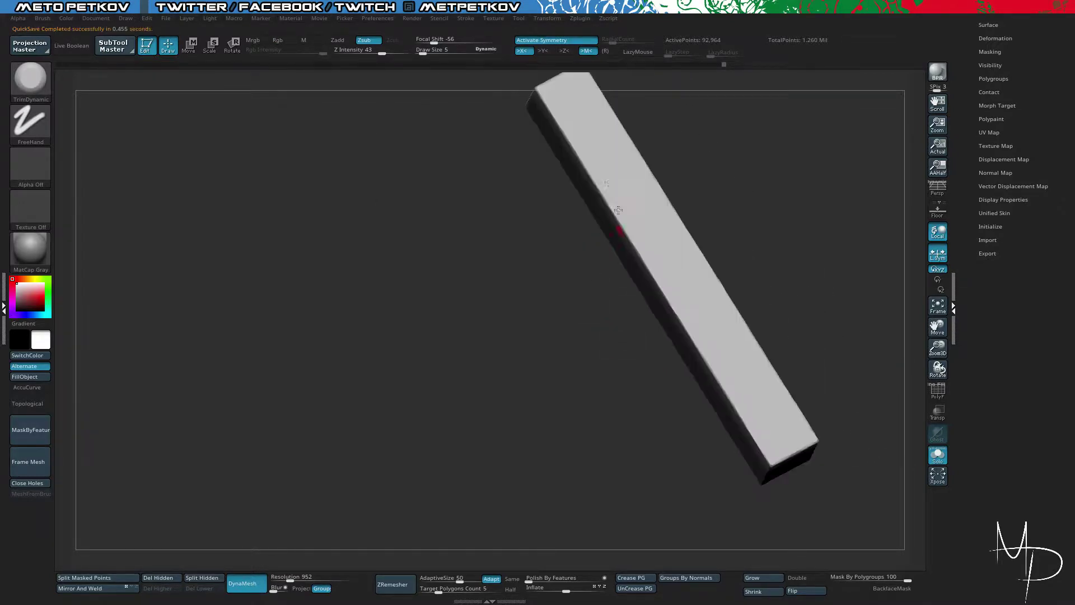
pyautogui.moveTo(346, 204); pyautogui.dragTo(329, 216)
pyautogui.keyDown('ctrl'); pyautogui.keyDown('shift'); pyautogui.click(344, 218); pyautogui.keyUp('shift'); pyautogui.keyUp('ctrl')
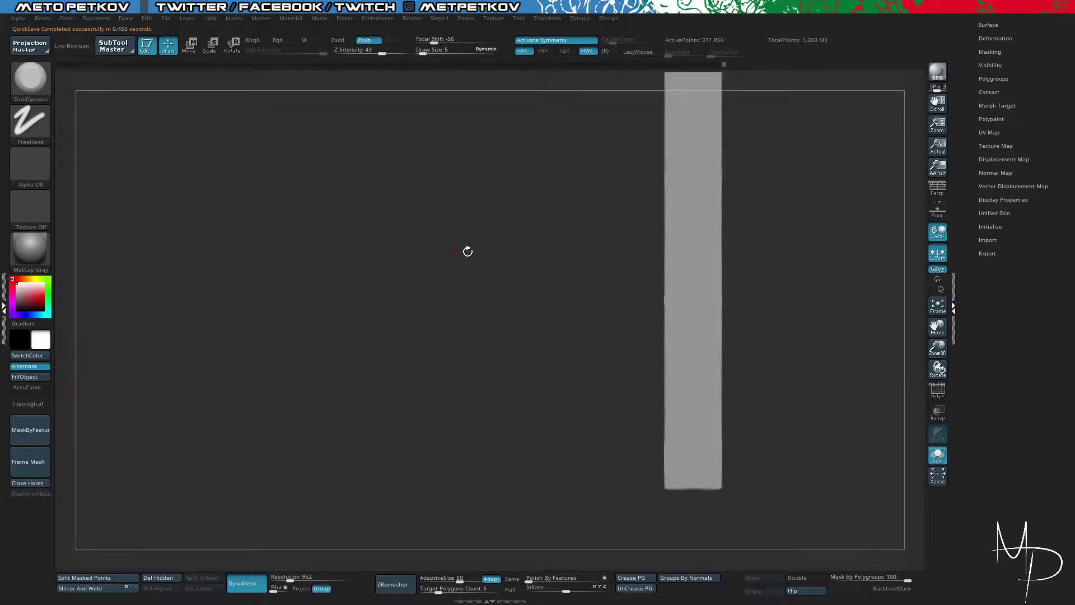
pyautogui.keyDown('alt'); pyautogui.moveTo(468, 252); pyautogui.dragTo(561, 286); pyautogui.keyUp('alt')
pyautogui.moveTo(557, 221); pyautogui.dragTo(539, 177)
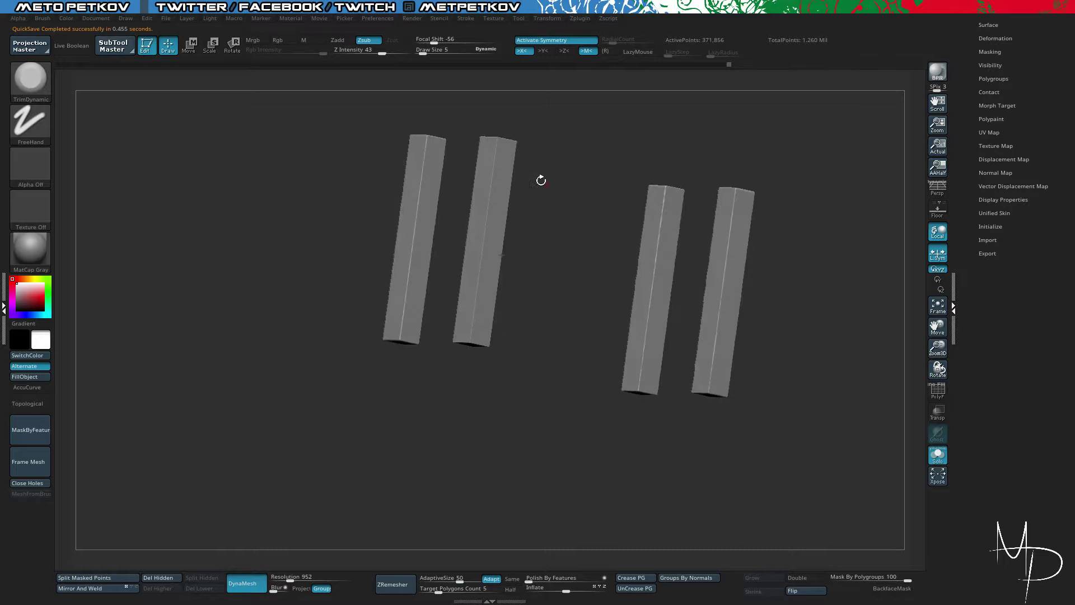
pyautogui.keyDown('ctrl'); pyautogui.keyDown('shift'); pyautogui.click(480, 135); pyautogui.keyUp('shift'); pyautogui.keyUp('ctrl')
pyautogui.press('x')
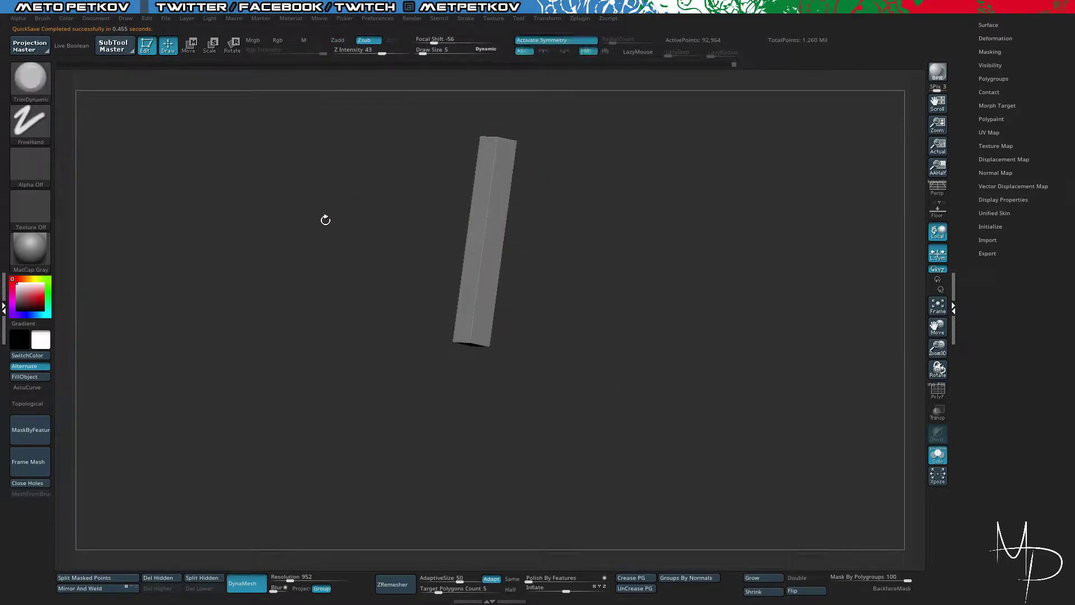
pyautogui.keyDown('alt'); pyautogui.moveTo(328, 221); pyautogui.dragTo(650, 393); pyautogui.keyUp('alt')
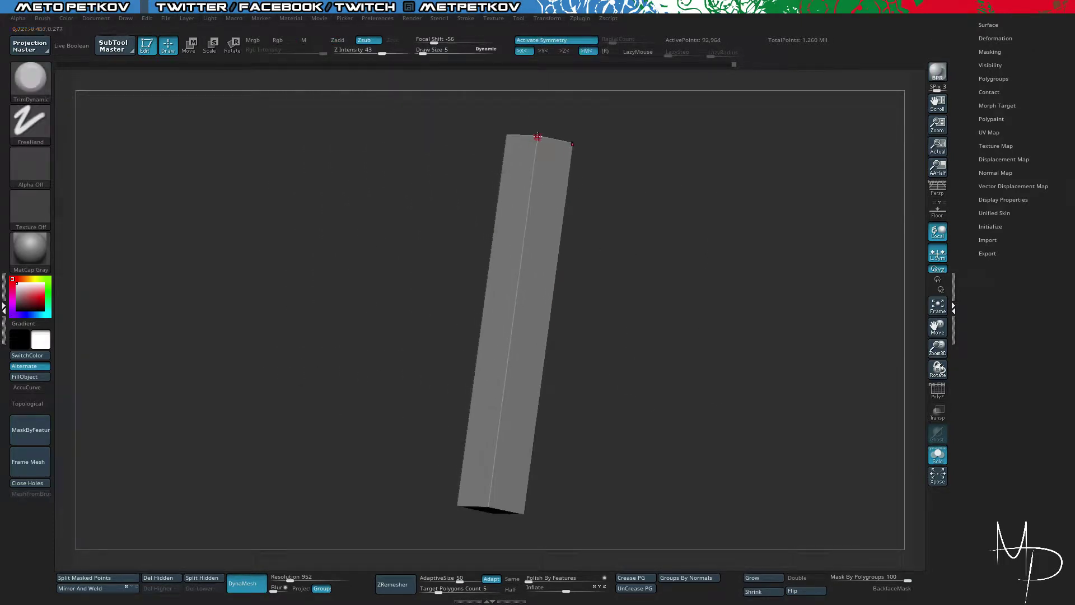
# Step: Trim a worn, uneven bevel along the isolated post's front long edge, from the top end down to the bottom corner
pyautogui.hotkey('ctrl', 'z')
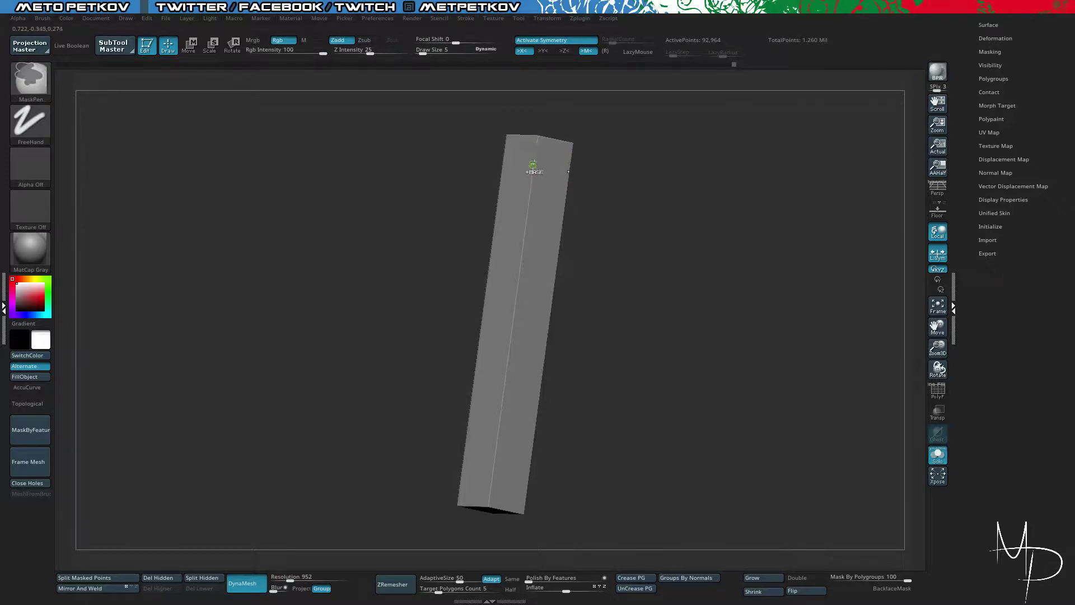
pyautogui.moveTo(538, 138); pyautogui.dragTo(534, 162)
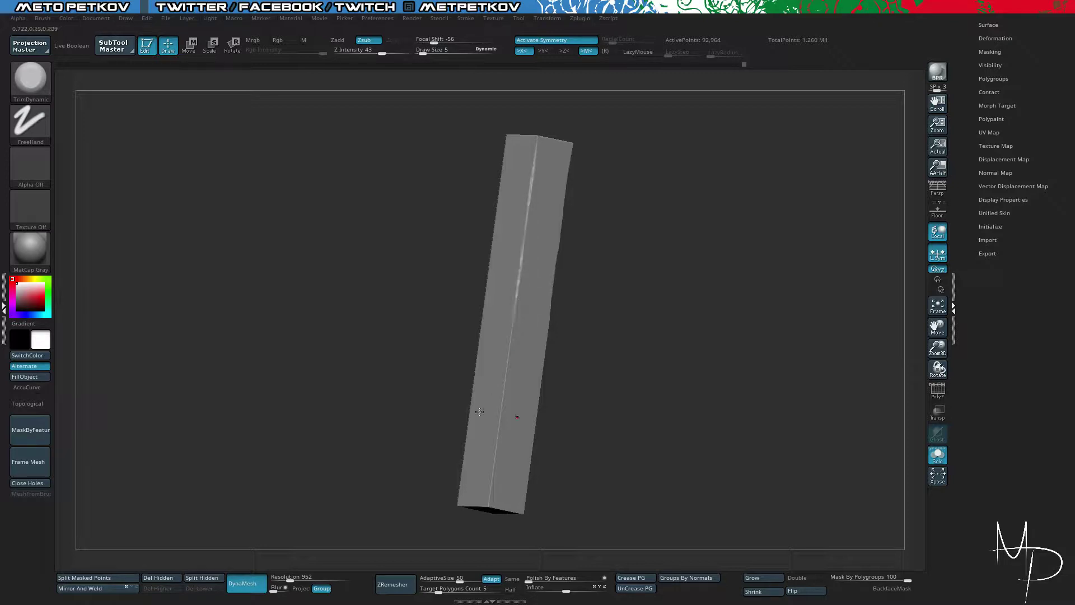
pyautogui.moveTo(360, 354)
pyautogui.keyDown('alt'); pyautogui.mouseDown()
pyautogui.moveTo(398, 269)
pyautogui.moveTo(385, 272)
pyautogui.mouseUp(); pyautogui.keyUp('alt')
pyautogui.keyDown('alt'); pyautogui.moveTo(385, 271); pyautogui.dragTo(413, 315); pyautogui.keyUp('alt')
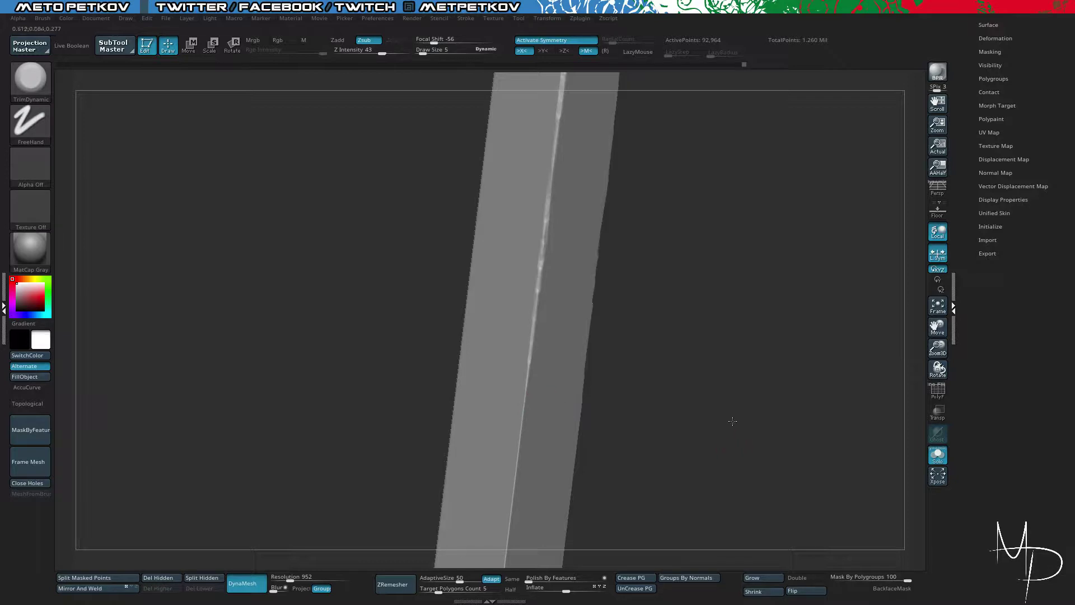
pyautogui.moveTo(732, 421); pyautogui.dragTo(794, 285)
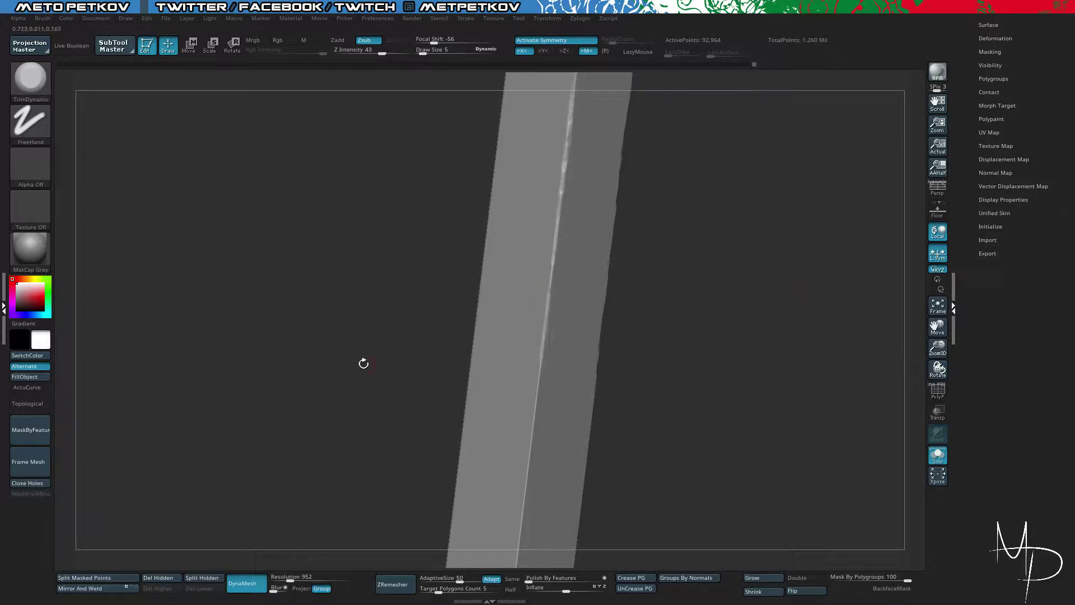
pyautogui.moveTo(362, 362); pyautogui.dragTo(610, 192)
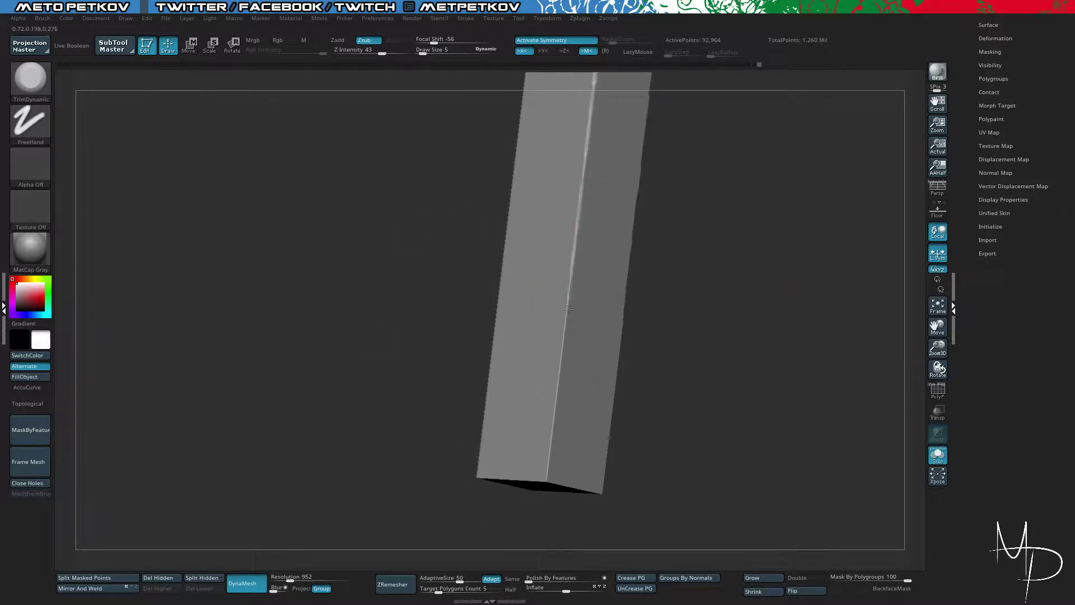
pyautogui.moveTo(561, 352); pyautogui.dragTo(552, 430)
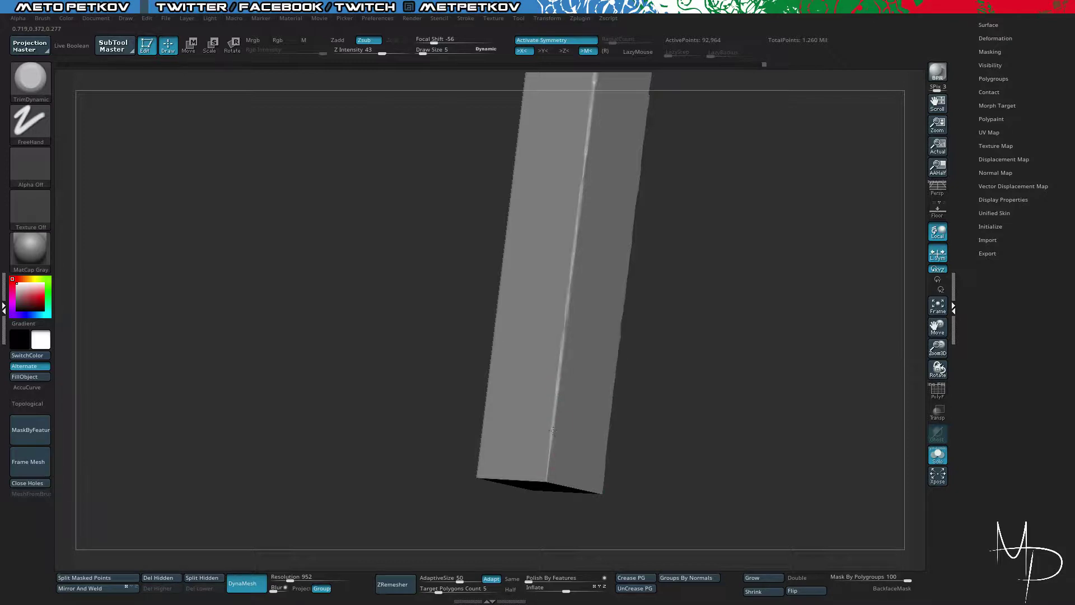
pyautogui.moveTo(557, 507); pyautogui.dragTo(549, 463)
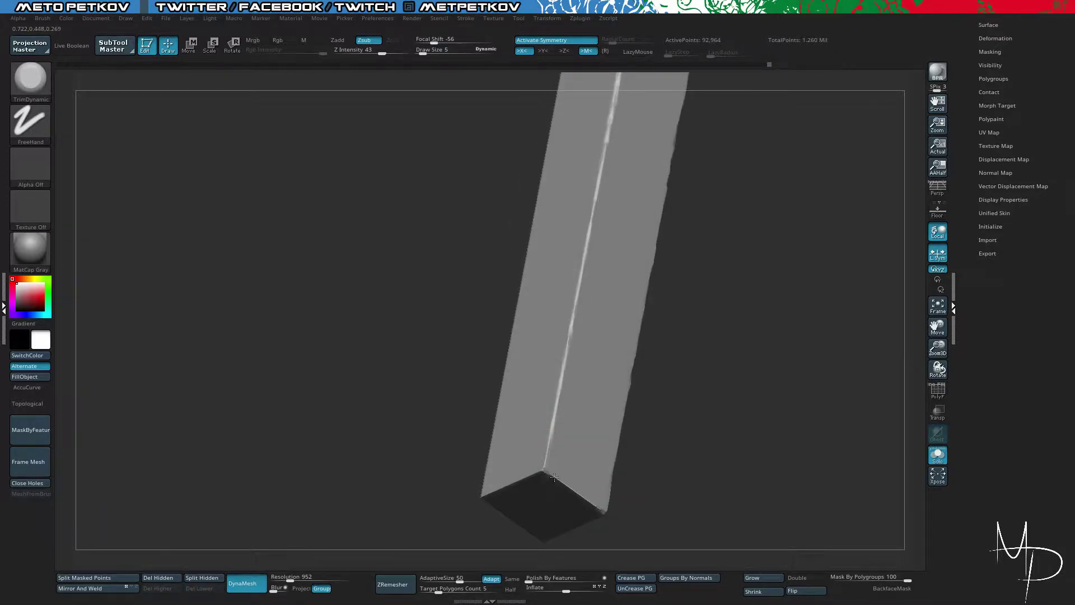
# Step: Trim and chip the edges and corners around the post's bottom and top end faces
pyautogui.moveTo(590, 506); pyautogui.dragTo(576, 264)
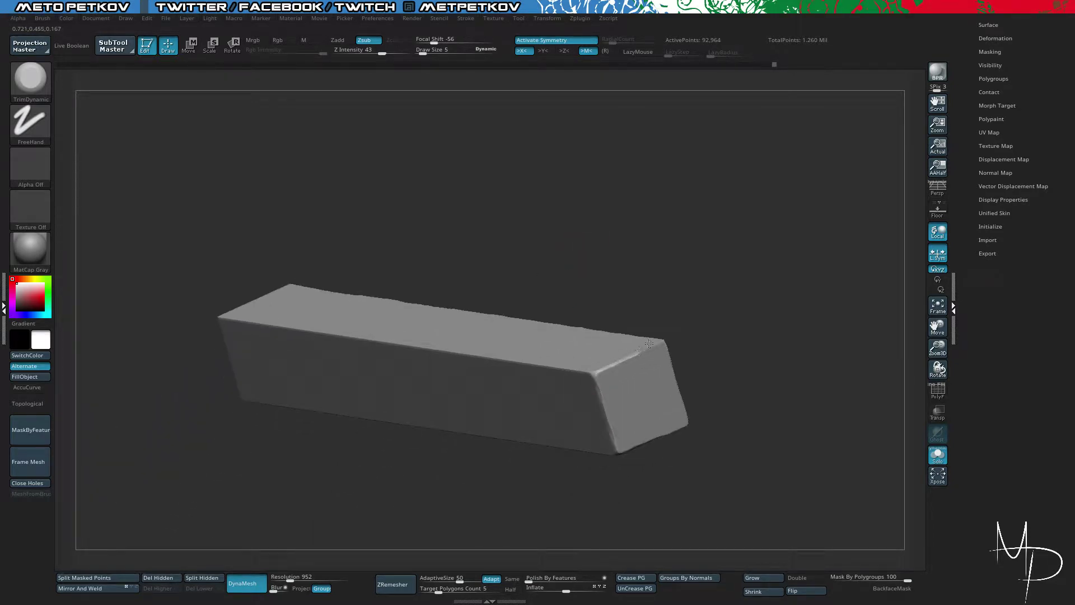
pyautogui.moveTo(676, 330); pyautogui.dragTo(783, 532)
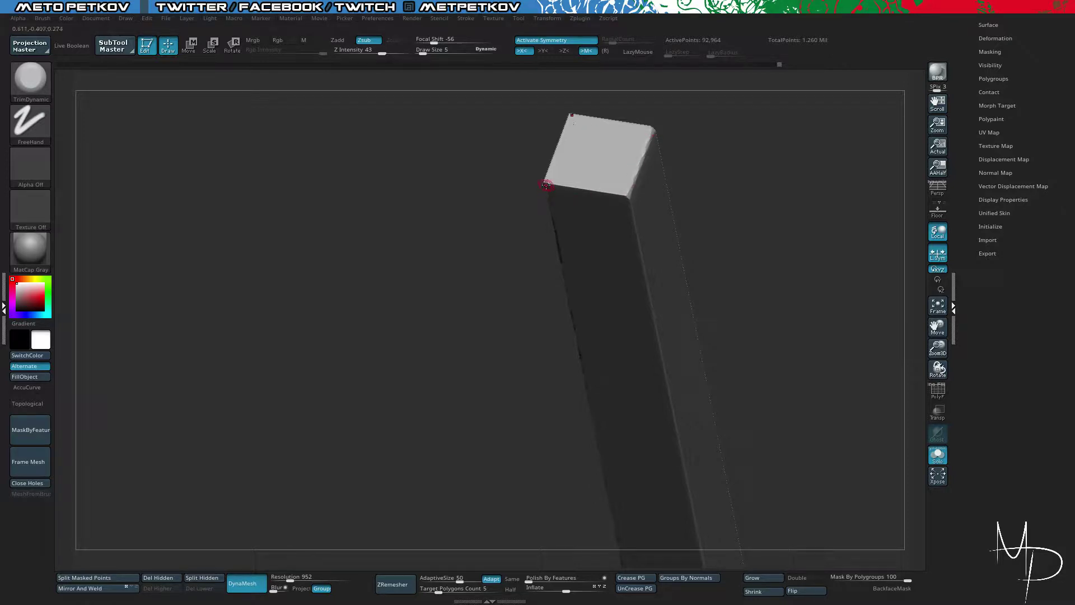
pyautogui.moveTo(543, 181); pyautogui.dragTo(535, 193)
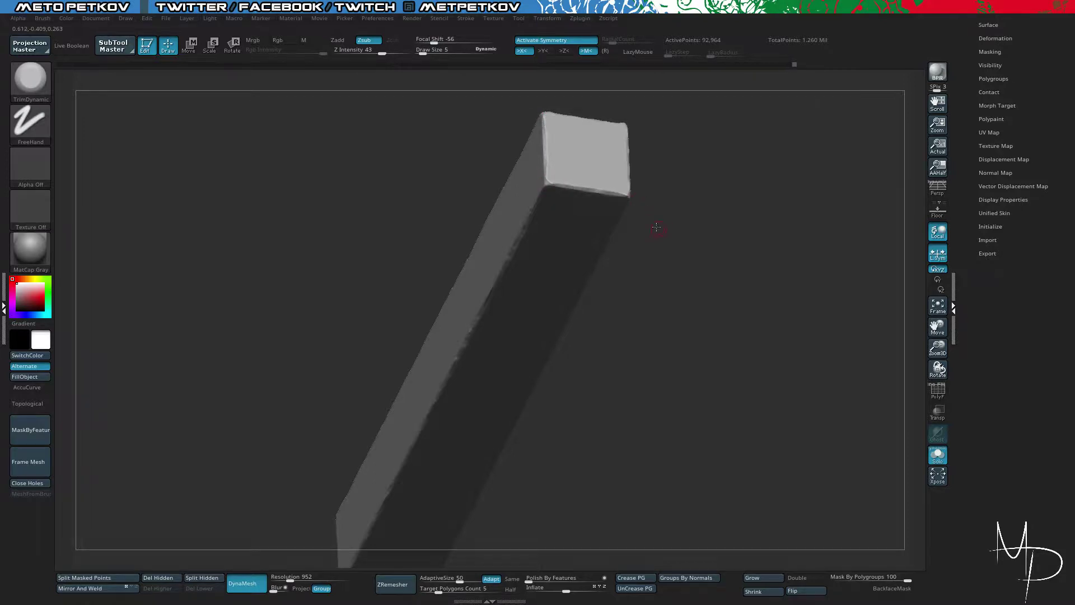
pyautogui.moveTo(657, 227); pyautogui.dragTo(612, 192)
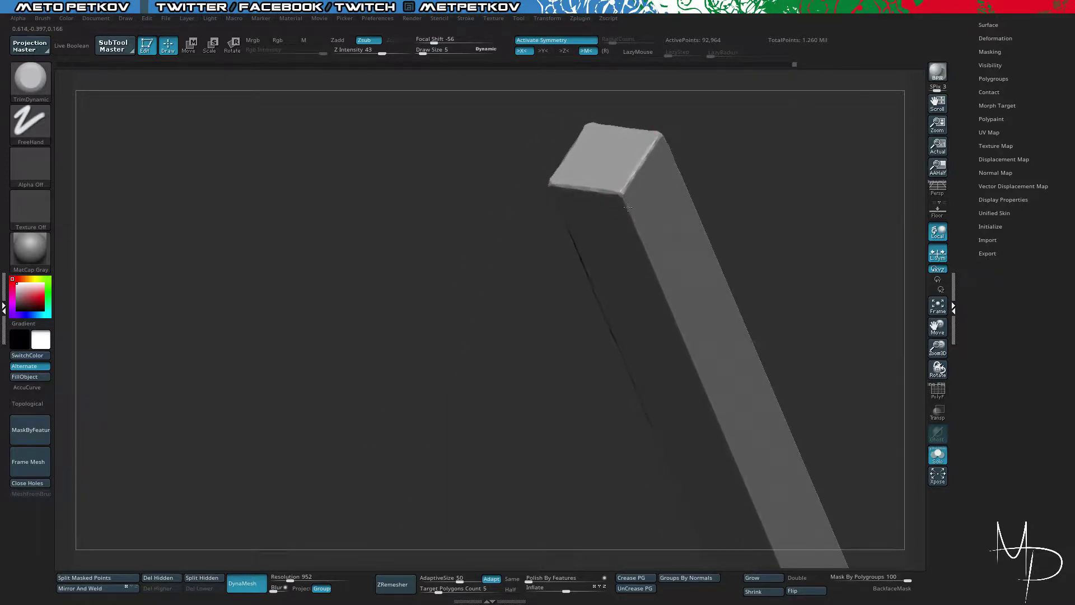
# Step: Trim the post's next long edge along its full length, from the top corner down to the bottom end
pyautogui.moveTo(425, 297); pyautogui.dragTo(617, 149)
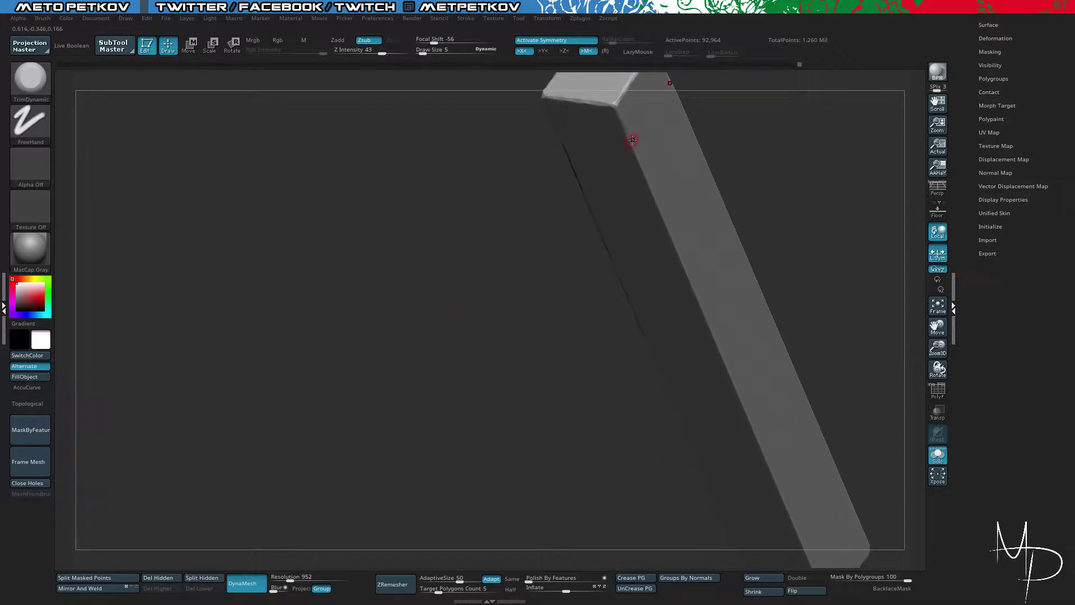
pyautogui.moveTo(489, 293); pyautogui.dragTo(468, 176)
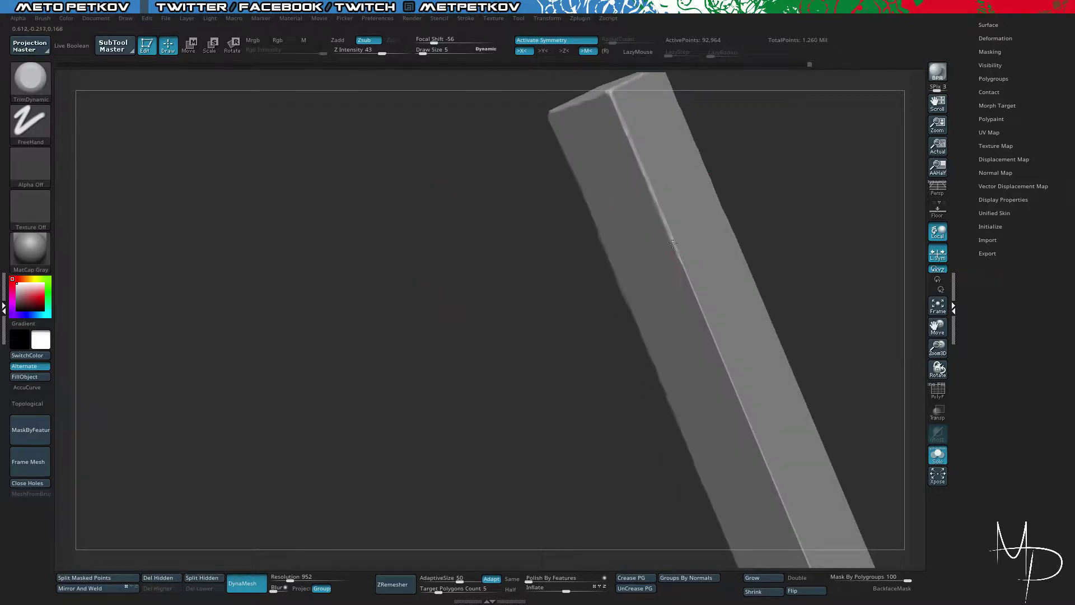
pyautogui.moveTo(576, 333); pyautogui.dragTo(554, 199)
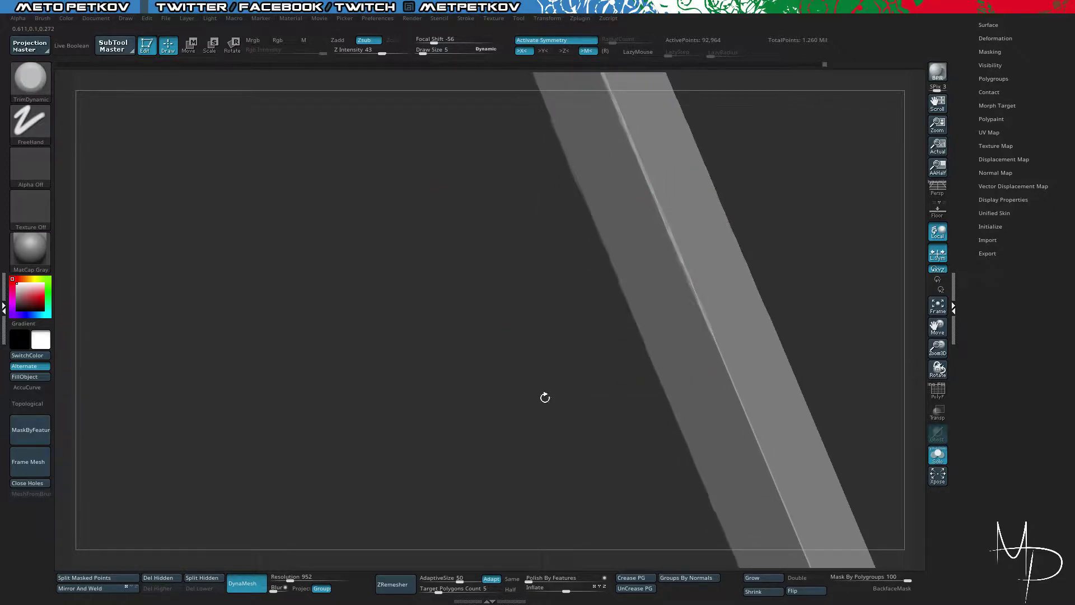
pyautogui.moveTo(544, 396); pyautogui.dragTo(670, 245)
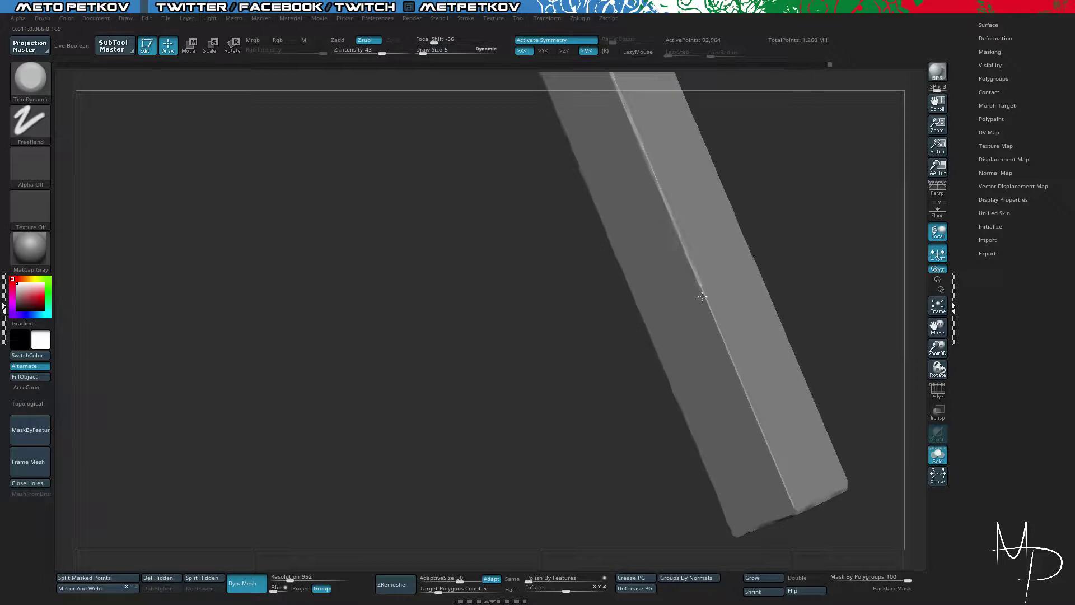
pyautogui.moveTo(723, 338); pyautogui.dragTo(753, 413)
pyautogui.keyDown('alt'); pyautogui.moveTo(479, 362); pyautogui.dragTo(489, 293); pyautogui.keyUp('alt')
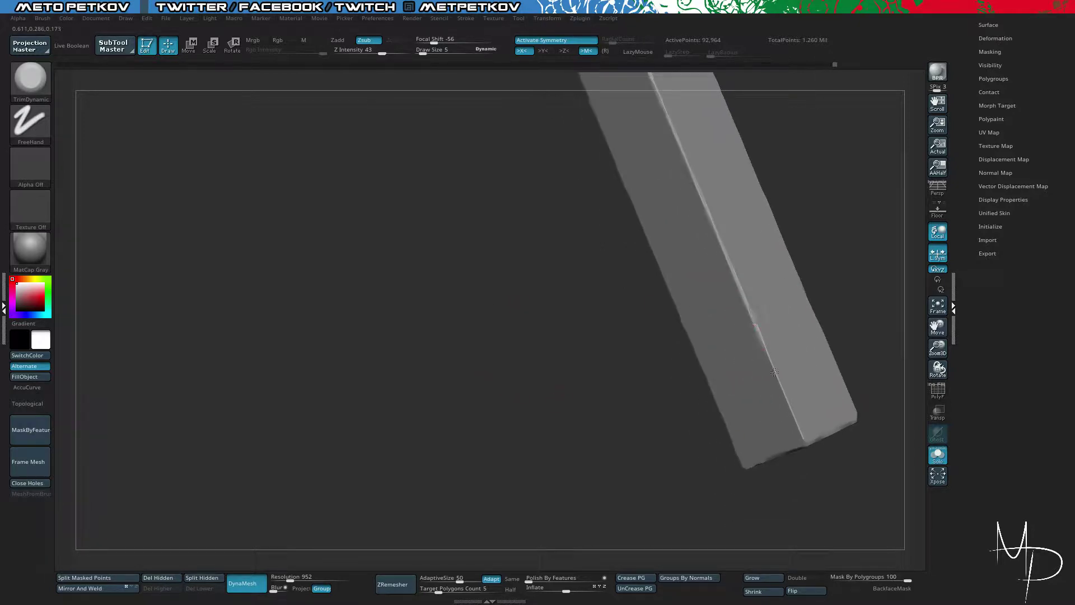
pyautogui.moveTo(770, 361); pyautogui.dragTo(785, 395)
# Step: Bring back all four posts and show the complete table again
pyautogui.keyDown('ctrl'); pyautogui.keyDown('shift'); pyautogui.click(493, 336); pyautogui.keyUp('shift'); pyautogui.keyUp('ctrl')
pyautogui.keyDown('alt'); pyautogui.moveTo(449, 324); pyautogui.dragTo(231, 241); pyautogui.keyUp('alt')
pyautogui.moveTo(297, 194); pyautogui.dragTo(311, 235)
pyautogui.press('f')
pyautogui.press('f')
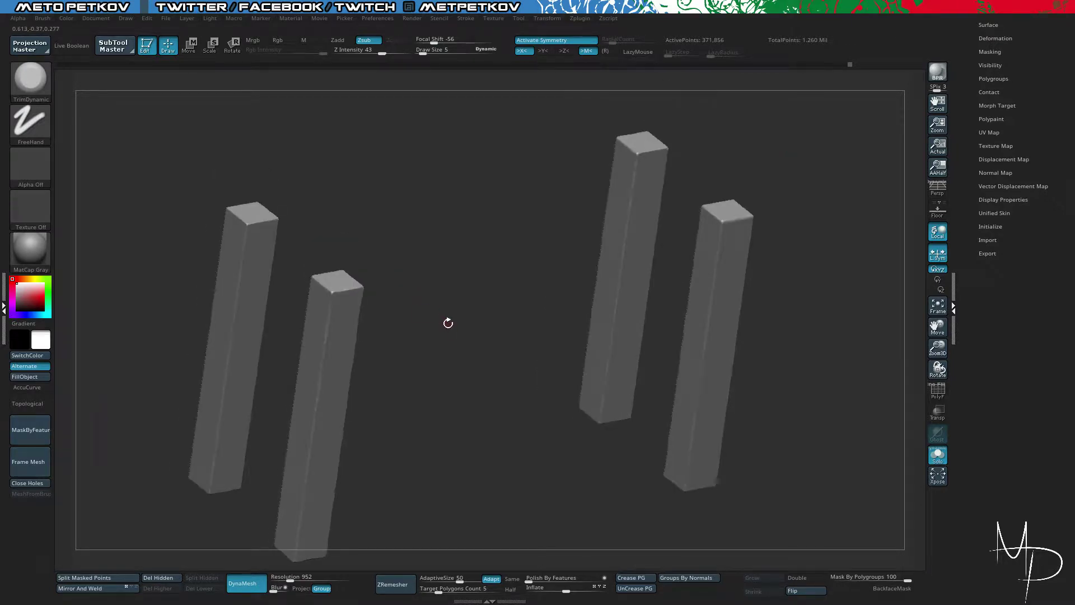
pyautogui.hotkey('alt', 's')
pyautogui.moveTo(507, 464); pyautogui.dragTo(495, 439)
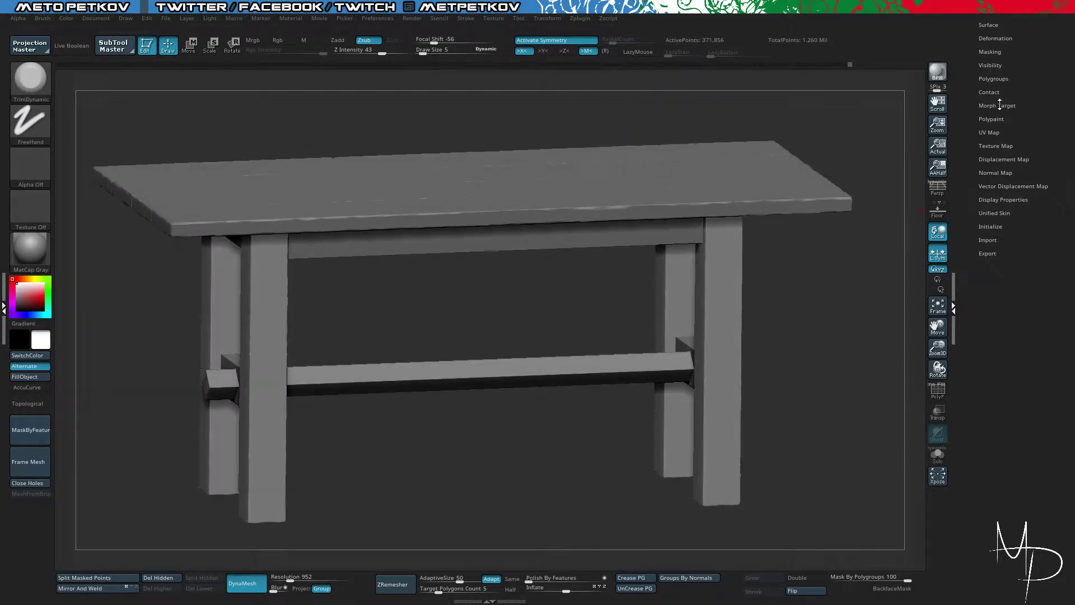
# Step: Show the subtool list, then select and isolate the pPlane5 subtool holding the upper frame and lower stretcher
pyautogui.moveTo(973, 62); pyautogui.dragTo(971, 97)
pyautogui.click(983, 74)
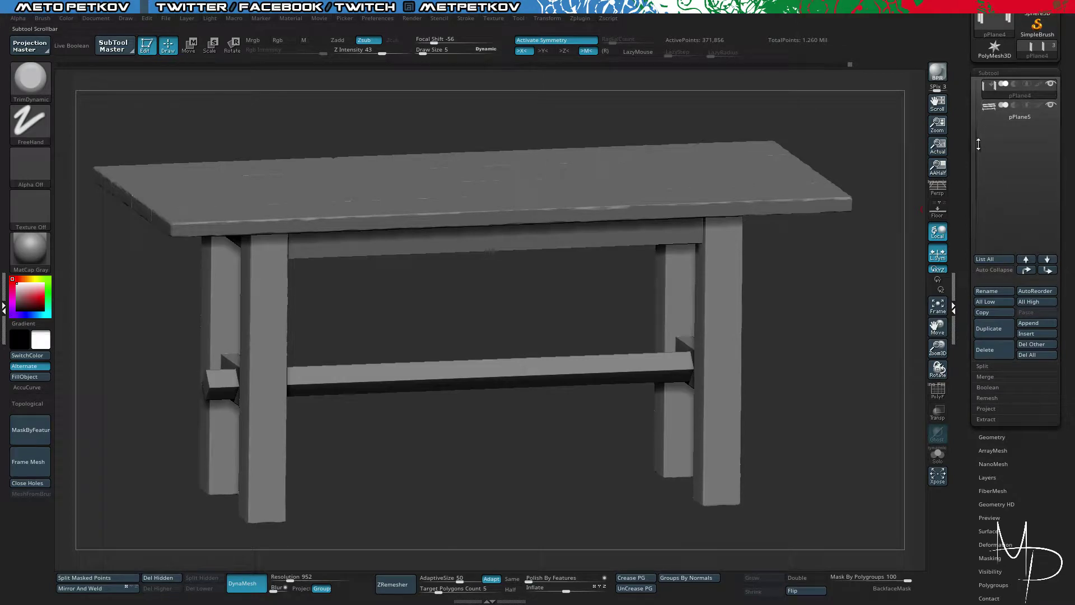
pyautogui.moveTo(976, 138); pyautogui.dragTo(973, 85)
pyautogui.moveTo(1005, 131)
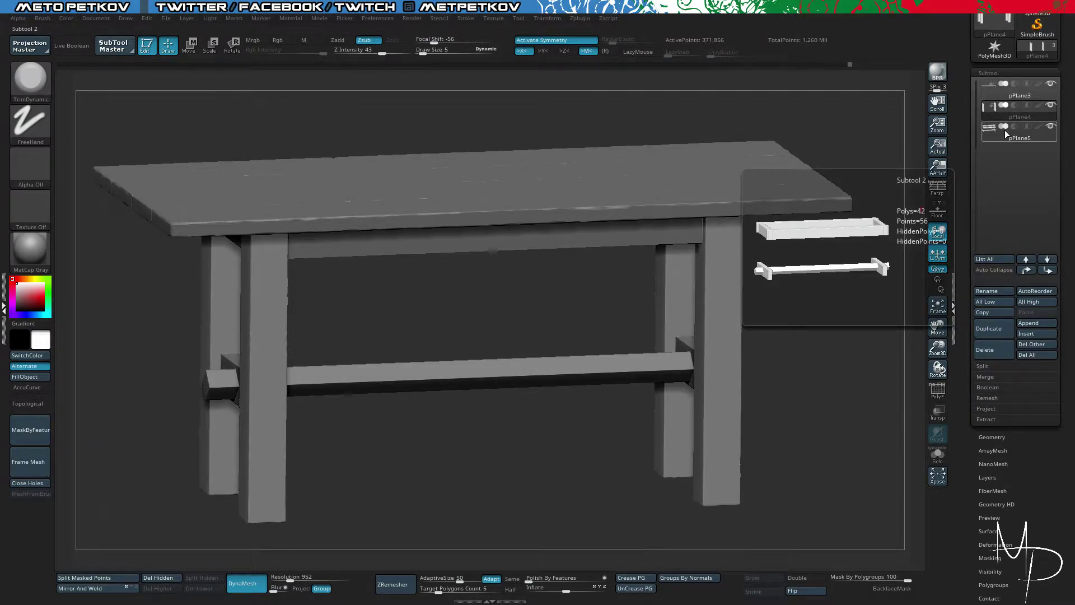
pyautogui.moveTo(489, 471); pyautogui.dragTo(494, 349)
pyautogui.keyDown('alt'); pyautogui.click(499, 205); pyautogui.keyUp('alt')
pyautogui.hotkey('alt', 's')
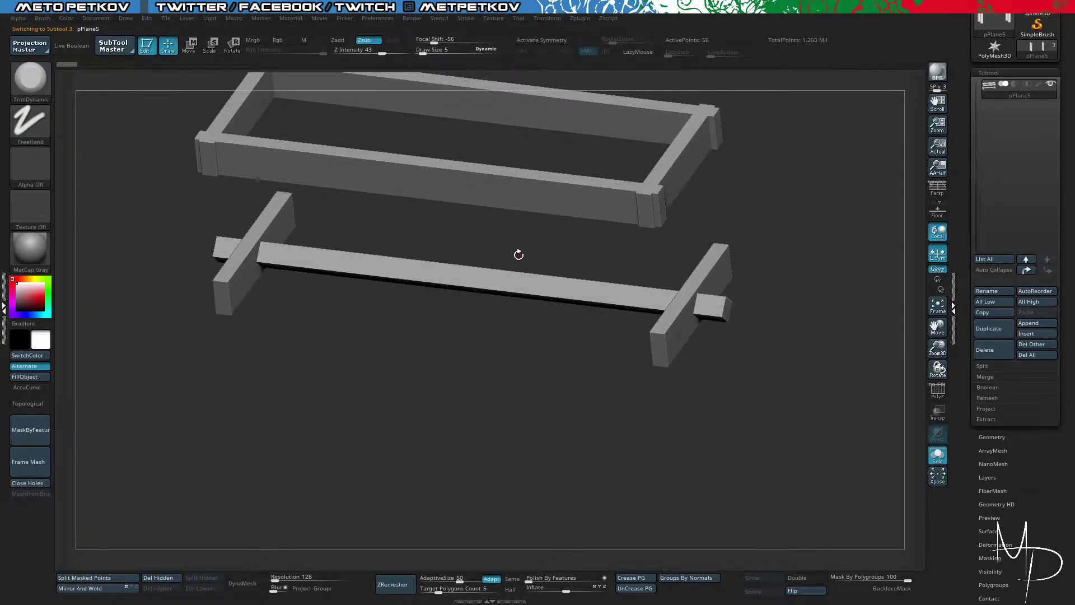
# Step: Display the polygroup colours of the frame and stretcher parts and compare them with and without the rest of the table
pyautogui.moveTo(518, 254); pyautogui.dragTo(491, 330)
pyautogui.hotkey('shift', 'f')
pyautogui.hotkey('alt', 's')
pyautogui.hotkey('alt', 's')
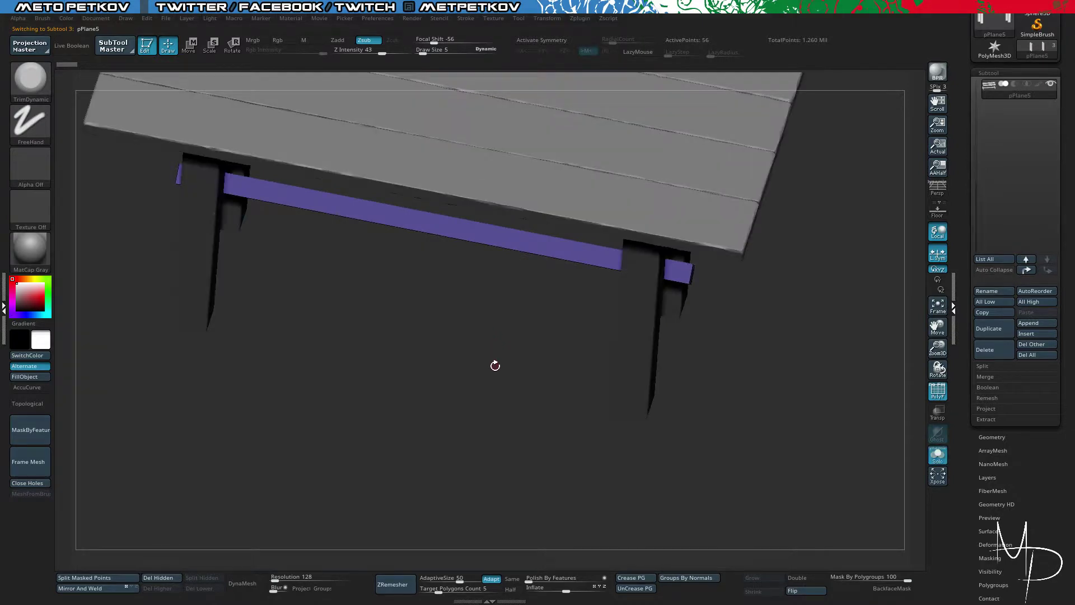
pyautogui.moveTo(494, 367); pyautogui.dragTo(518, 292)
pyautogui.hotkey('alt', 's')
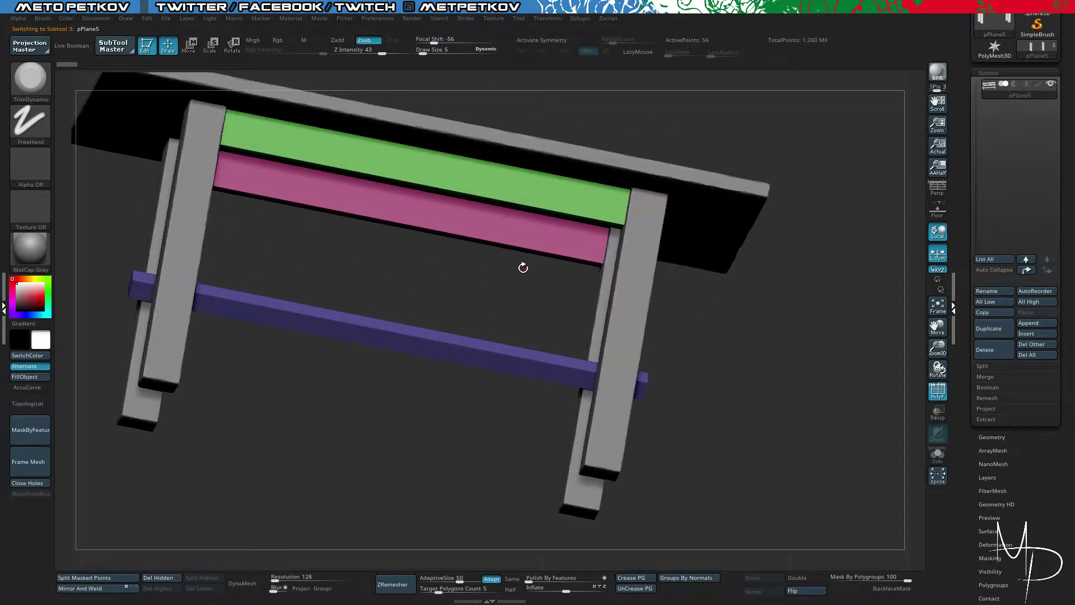
pyautogui.hotkey('alt', 's')
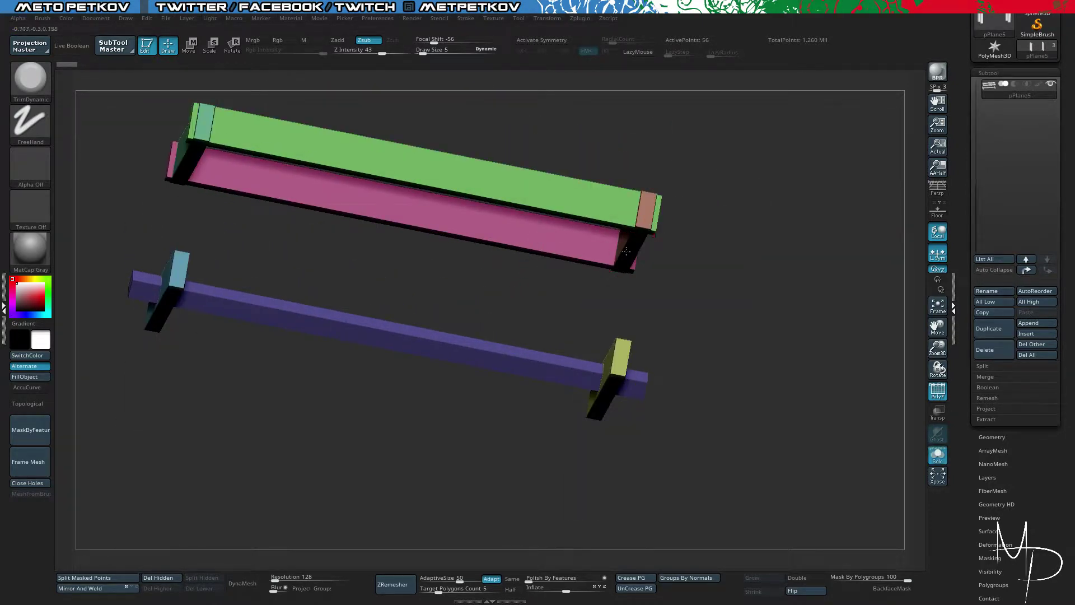
pyautogui.keyDown('shift'); pyautogui.moveTo(501, 280); pyautogui.dragTo(484, 298); pyautogui.keyUp('shift')
pyautogui.keyDown('ctrl'); pyautogui.keyDown('shift'); pyautogui.moveTo(623, 180); pyautogui.dragTo(700, 244); pyautogui.keyUp('shift'); pyautogui.keyUp('ctrl')
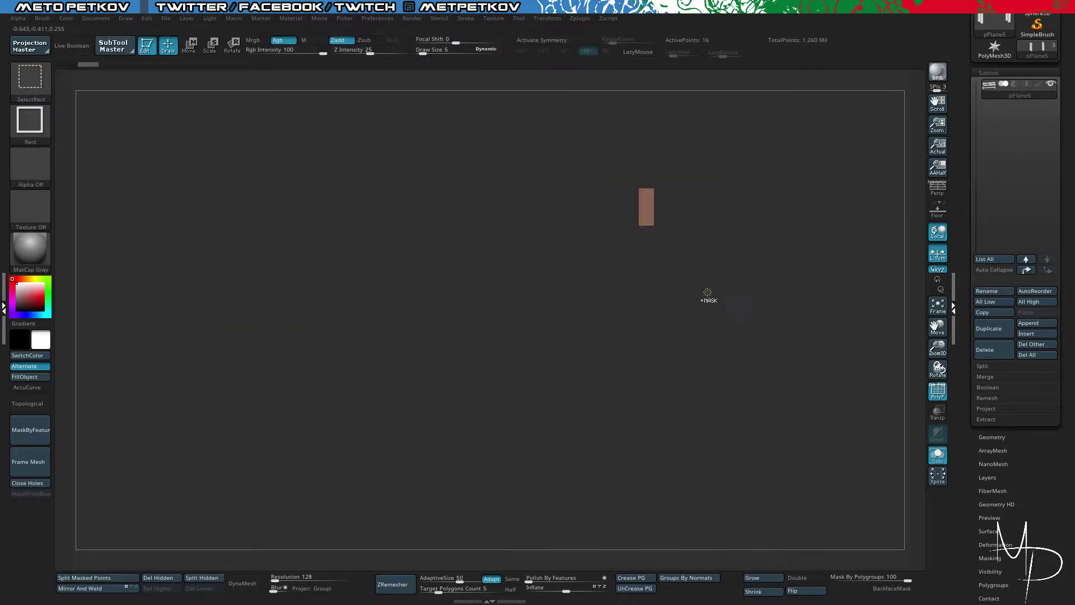
pyautogui.hotkey('ctrl', 'shift', 'a')
pyautogui.moveTo(594, 291); pyautogui.dragTo(590, 337)
pyautogui.keyDown('ctrl'); pyautogui.keyDown('shift'); pyautogui.moveTo(395, 304); pyautogui.dragTo(328, 206); pyautogui.keyUp('shift'); pyautogui.keyUp('ctrl')
pyautogui.keyDown('ctrl'); pyautogui.keyDown('shift'); pyautogui.moveTo(171, 170); pyautogui.dragTo(206, 220); pyautogui.keyUp('shift'); pyautogui.keyUp('ctrl')
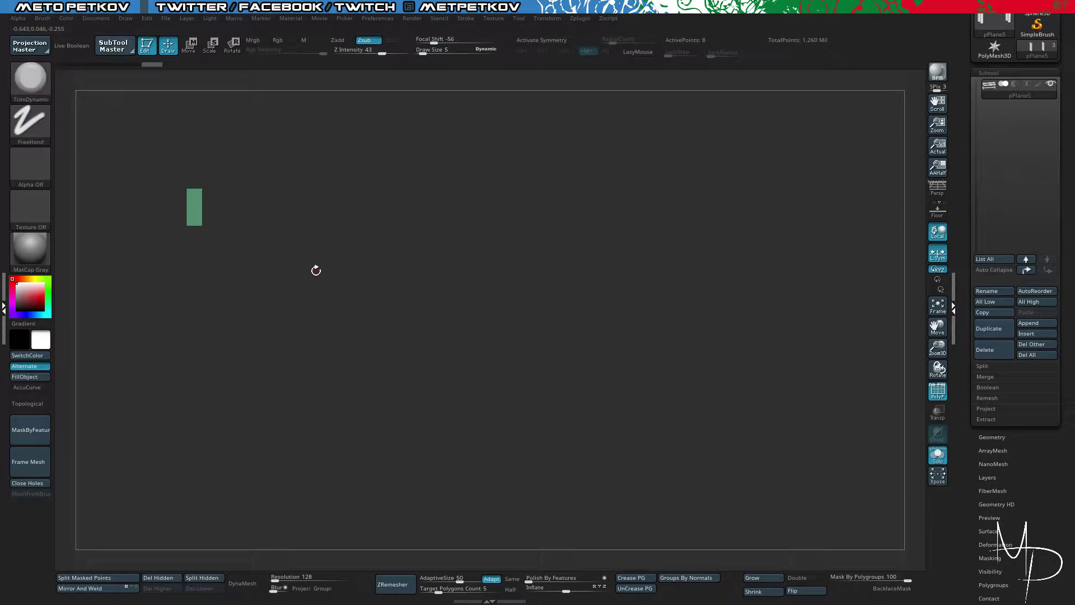
pyautogui.keyDown('ctrl'); pyautogui.keyDown('shift'); pyautogui.click(352, 283); pyautogui.keyUp('shift'); pyautogui.keyUp('ctrl')
# Step: Isolate the upper rectangular frame and split the hidden lower stretcher parts into a separate subtool
pyautogui.keyDown('ctrl'); pyautogui.keyDown('shift'); pyautogui.moveTo(142, 164); pyautogui.dragTo(458, 367); pyautogui.keyUp('shift'); pyautogui.keyUp('ctrl')
pyautogui.click(202, 577)
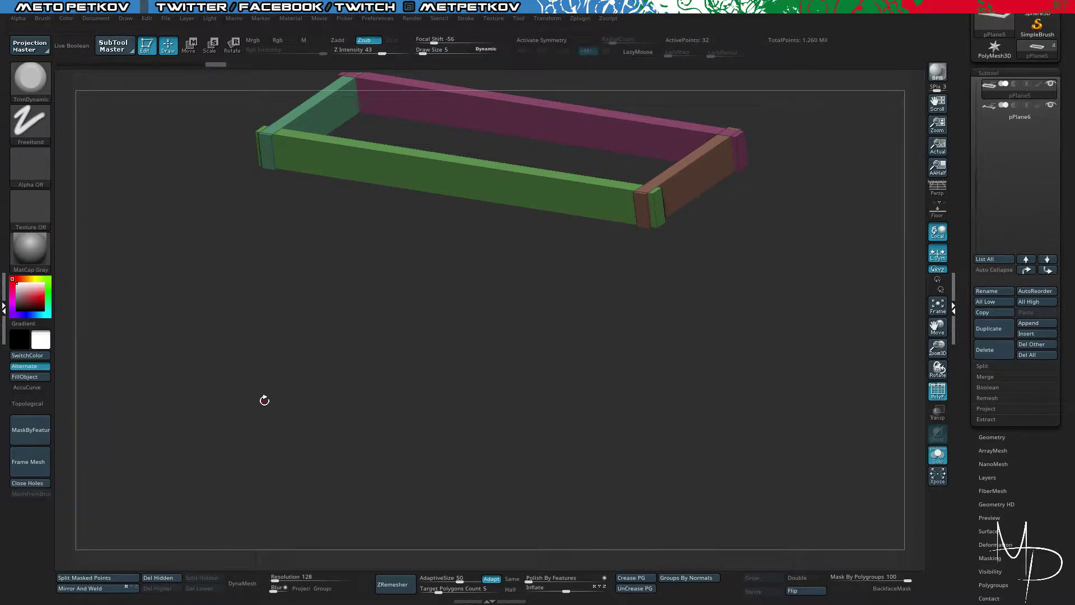
pyautogui.moveTo(264, 400); pyautogui.dragTo(293, 419)
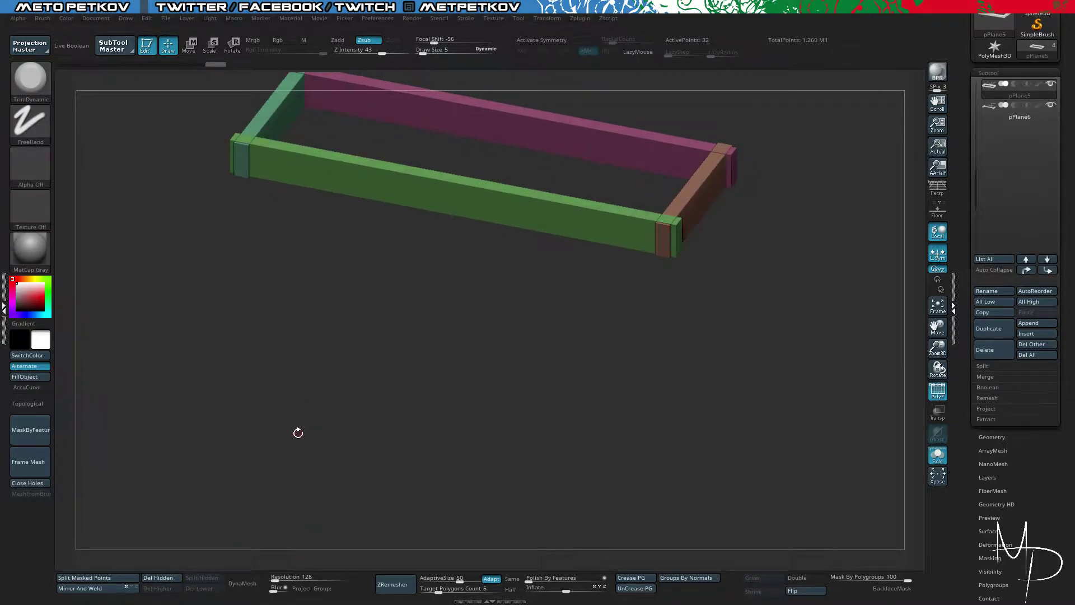
# Step: Switch to the ZModeler brush and activate X symmetry for editing the frame's corners
pyautogui.moveTo(410, 353); pyautogui.dragTo(530, 372)
pyautogui.press('b')
pyautogui.press('z')
pyautogui.press('m')
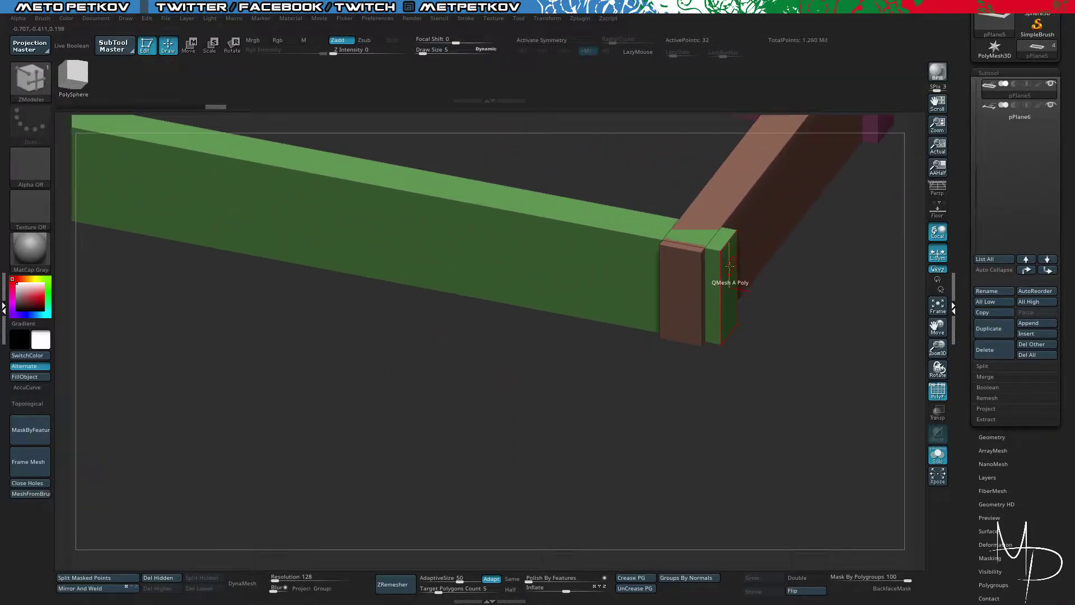
pyautogui.press('x')
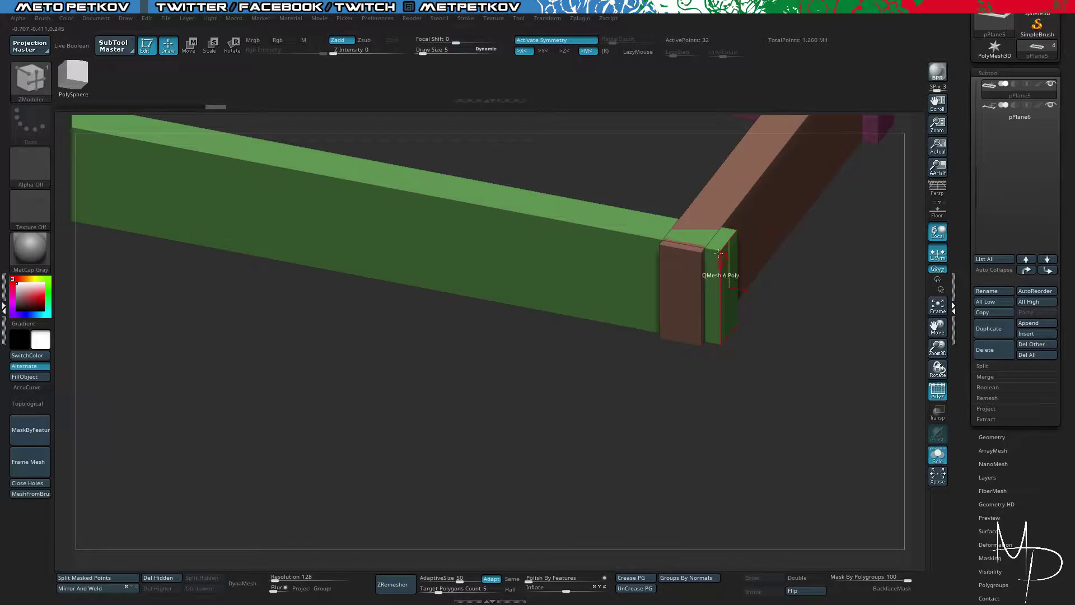
pyautogui.keyDown('alt'); pyautogui.moveTo(600, 158); pyautogui.dragTo(565, 120); pyautogui.keyUp('alt')
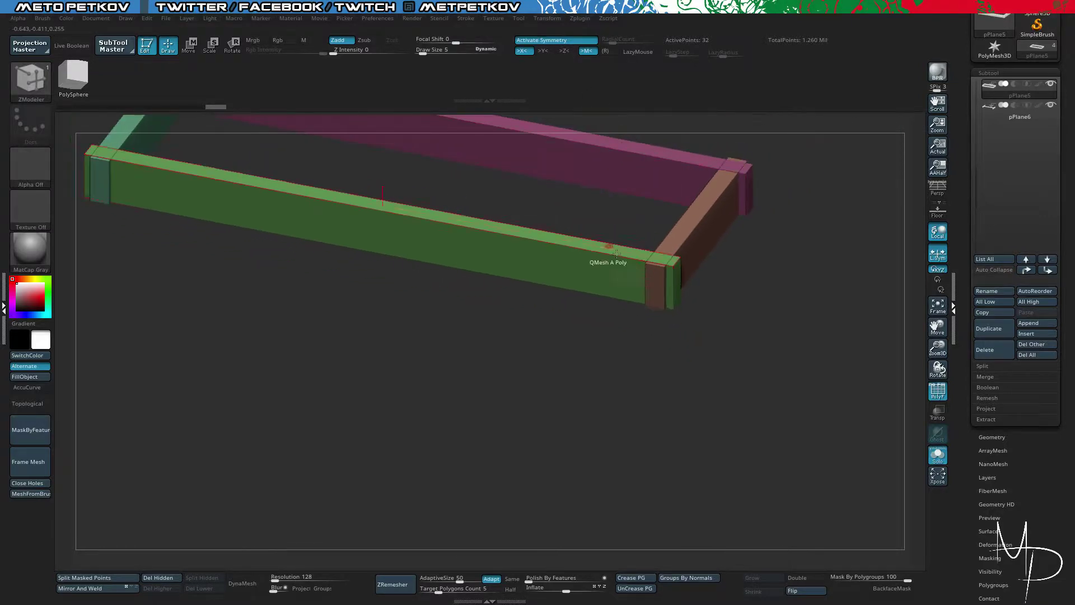
# Step: Change the ZModeler polygon action and pull in the overhanging ends of the frame's boards until they sit flush at the corners
pyautogui.click(677, 277)
pyautogui.hotkey('ctrl', 'z')
pyautogui.press('space')
pyautogui.click(661, 305)
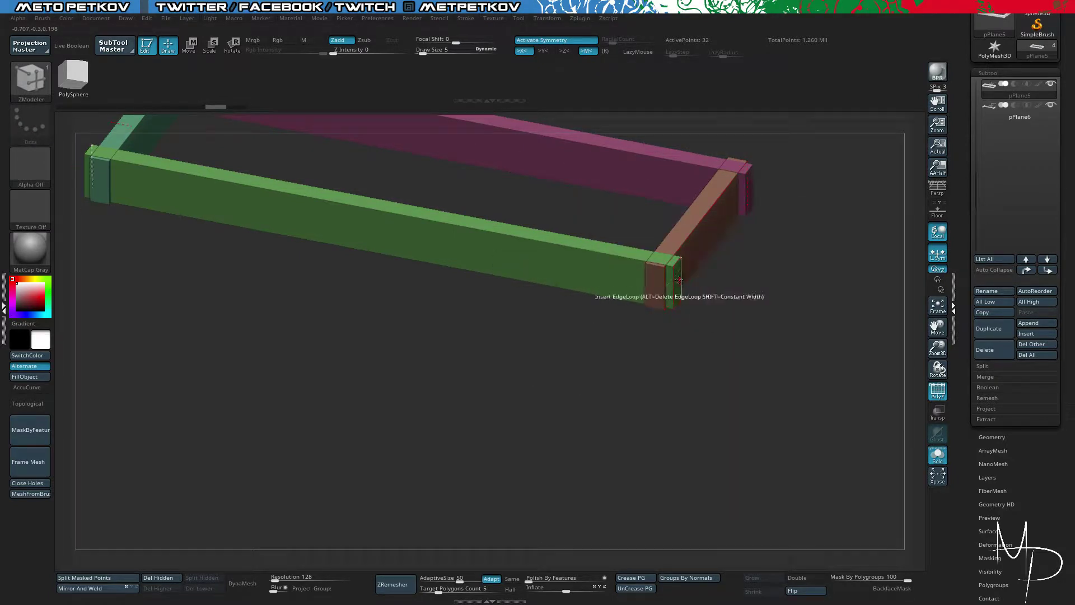
pyautogui.click(676, 279)
pyautogui.hotkey('ctrl', 'z')
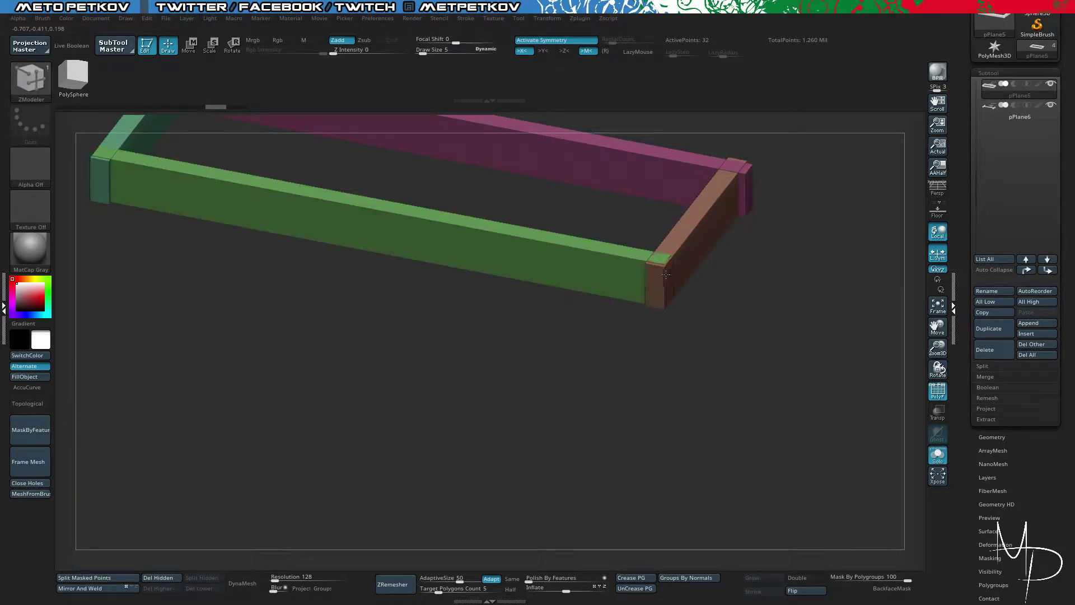
pyautogui.moveTo(748, 299); pyautogui.dragTo(794, 420)
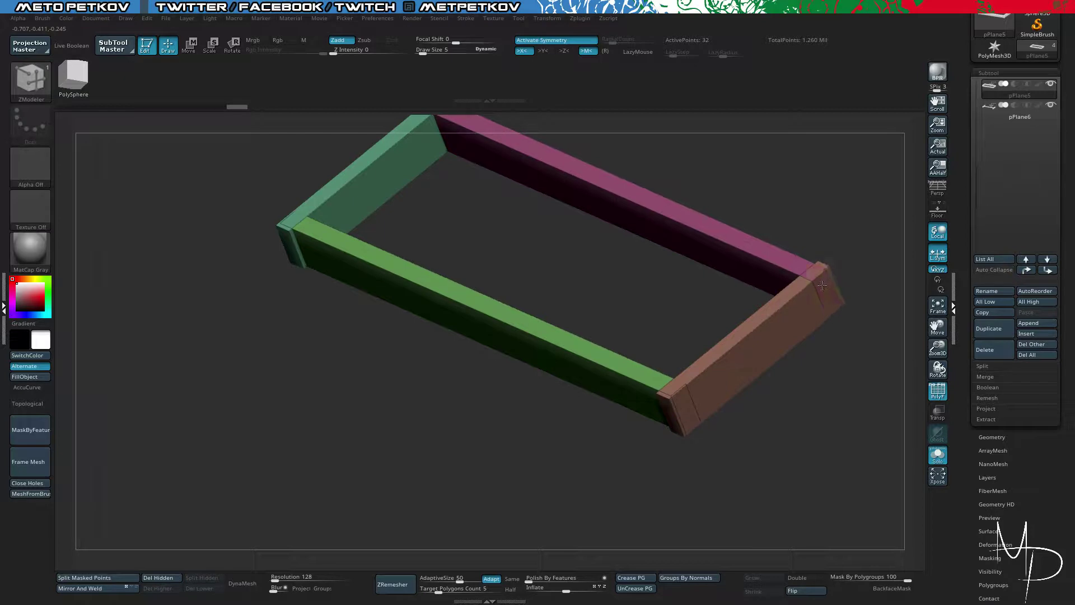
pyautogui.moveTo(799, 408); pyautogui.dragTo(746, 364)
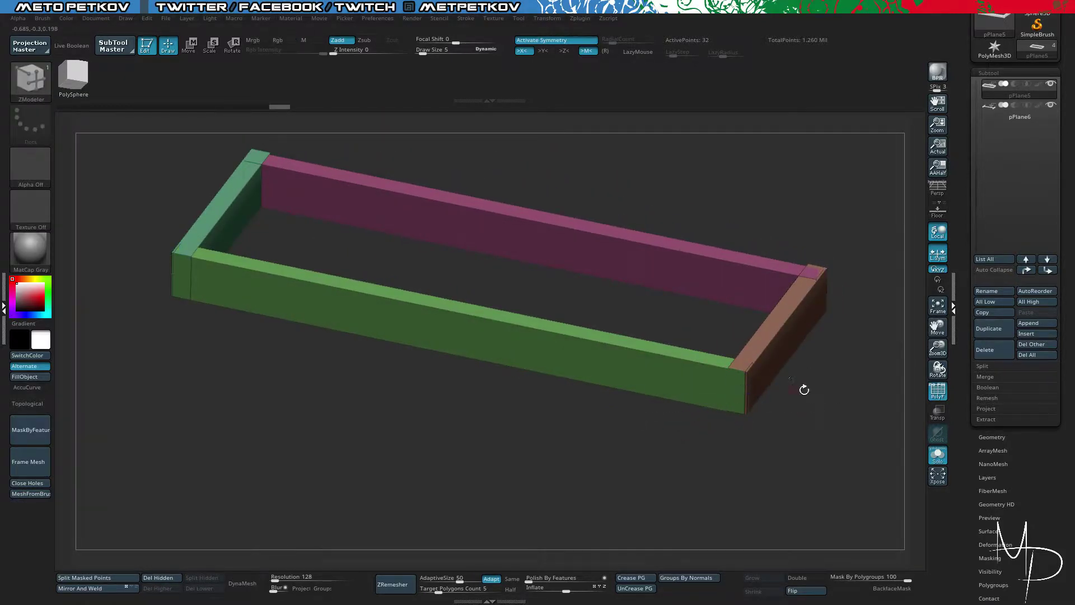
# Step: Merge the frame's four boards into a single polygroup
pyautogui.moveTo(804, 389); pyautogui.dragTo(841, 327)
pyautogui.click(791, 319)
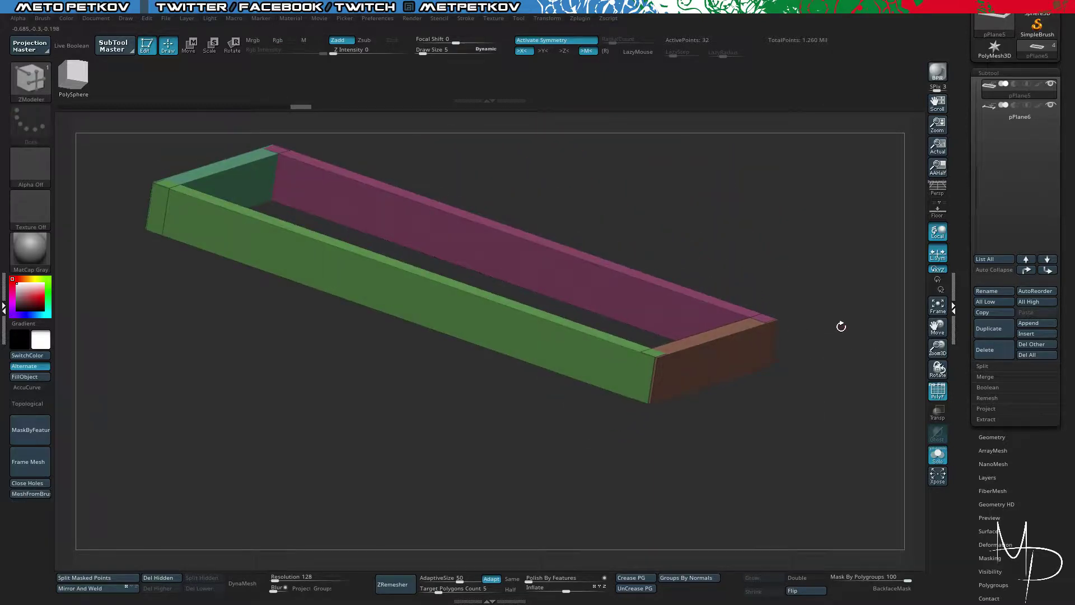
pyautogui.moveTo(308, 426); pyautogui.dragTo(339, 265)
pyautogui.hotkey('alt', 's')
pyautogui.moveTo(308, 298); pyautogui.dragTo(337, 247)
pyautogui.hotkey('alt', 's')
pyautogui.moveTo(262, 278); pyautogui.dragTo(291, 274)
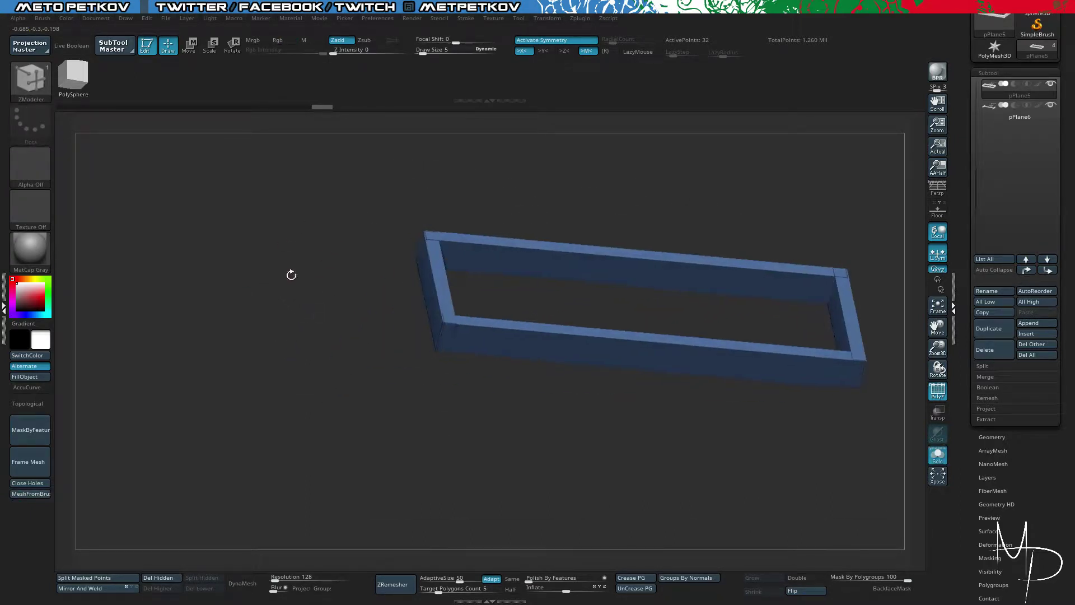
# Step: DynaMesh the frame at resolution 920 and check it against the rest of the table
pyautogui.moveTo(282, 576)
pyautogui.mouseDown()
pyautogui.moveTo(299, 575)
pyautogui.moveTo(292, 561)
pyautogui.mouseUp()
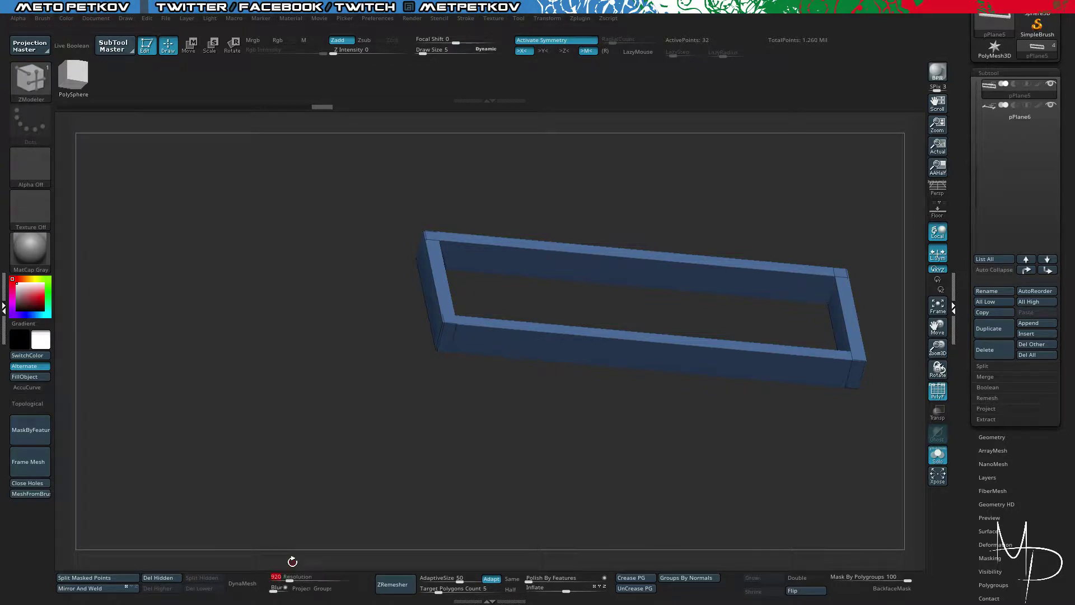
pyautogui.click(242, 583)
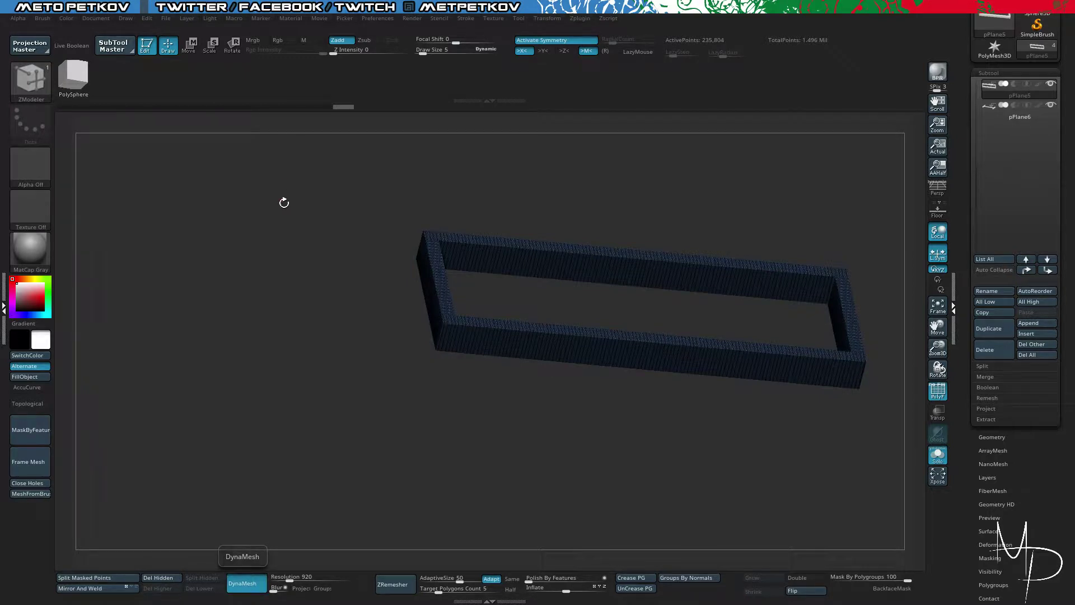
pyautogui.moveTo(266, 233); pyautogui.dragTo(322, 268)
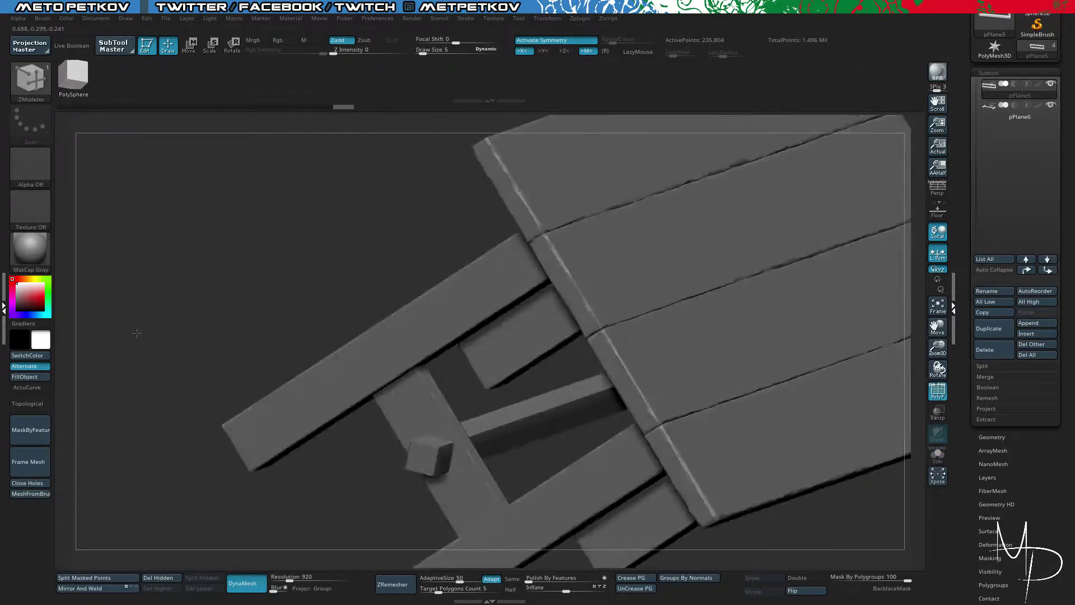
pyautogui.moveTo(137, 333)
pyautogui.mouseDown()
pyautogui.moveTo(145, 309)
pyautogui.moveTo(145, 321)
pyautogui.mouseUp()
pyautogui.hotkey('shift', 's')
pyautogui.moveTo(210, 283); pyautogui.dragTo(658, 327)
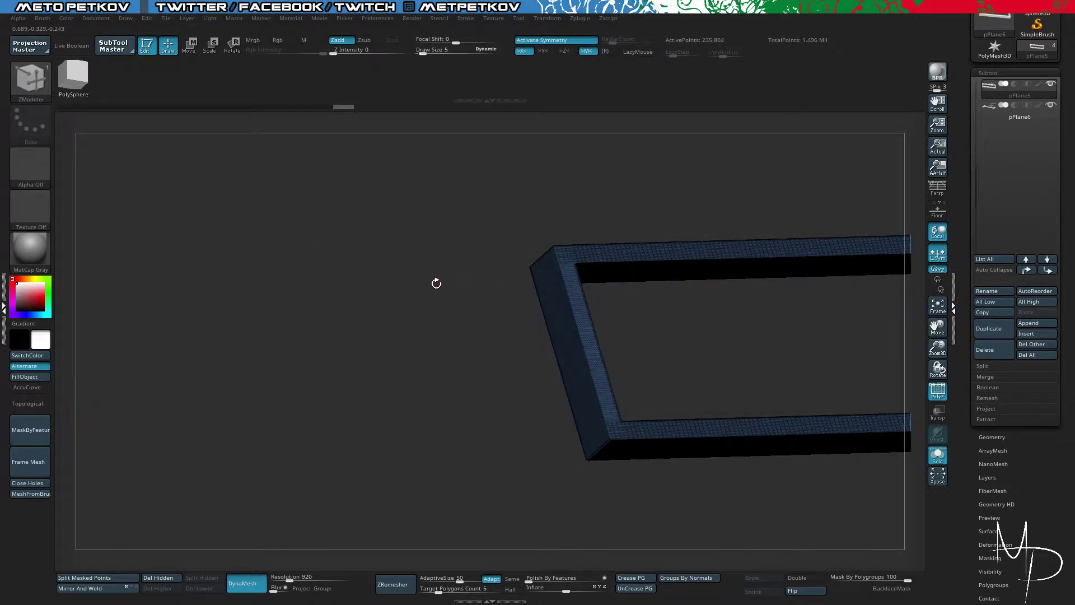
pyautogui.press('b')
pyautogui.press('s')
pyautogui.press('m')
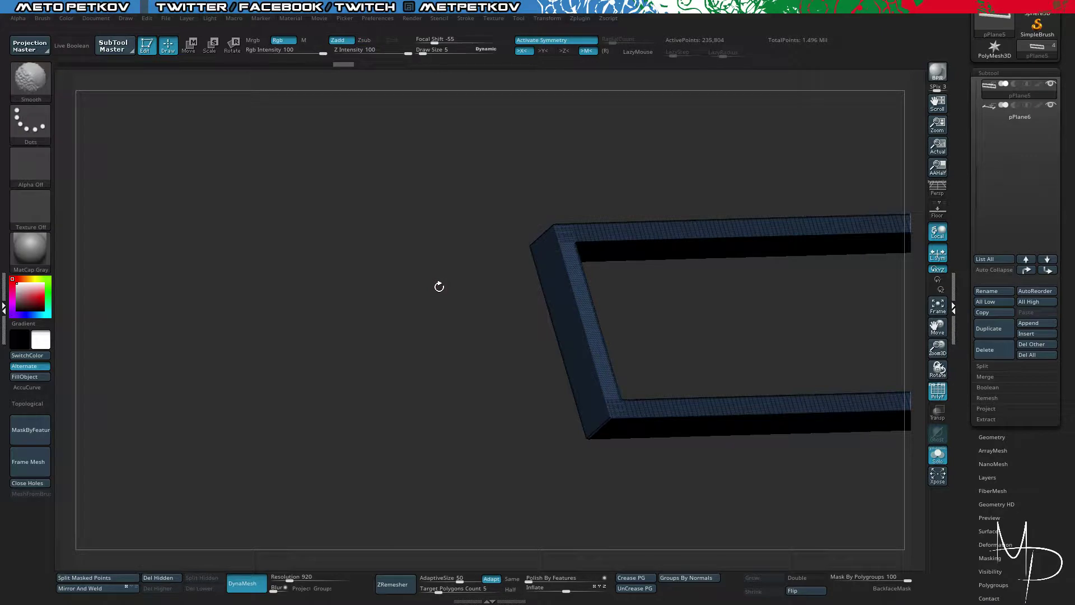
# Step: Select the TrimDynamic brush and turn off the polyframe display on the isolated frame
pyautogui.press('b')
pyautogui.press('t')
pyautogui.press('d')
pyautogui.hotkey('shift', 'f')
pyautogui.moveTo(429, 240)
pyautogui.keyDown('alt'); pyautogui.mouseDown()
pyautogui.moveTo(417, 254)
pyautogui.moveTo(434, 233)
pyautogui.mouseUp(); pyautogui.keyUp('alt')
pyautogui.keyDown('alt'); pyautogui.moveTo(336, 217); pyautogui.dragTo(347, 217); pyautogui.keyUp('alt')
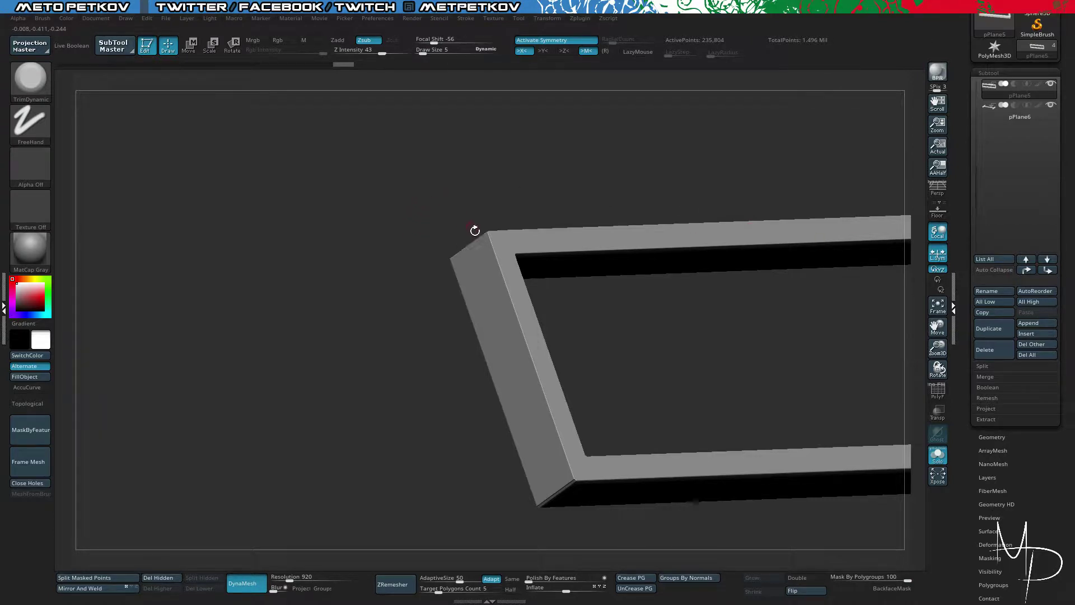
# Step: Wear down one long outer edge of the frame's short end board with TrimDynamic strokes
pyautogui.keyDown('alt'); pyautogui.moveTo(491, 240); pyautogui.dragTo(611, 300); pyautogui.keyUp('alt')
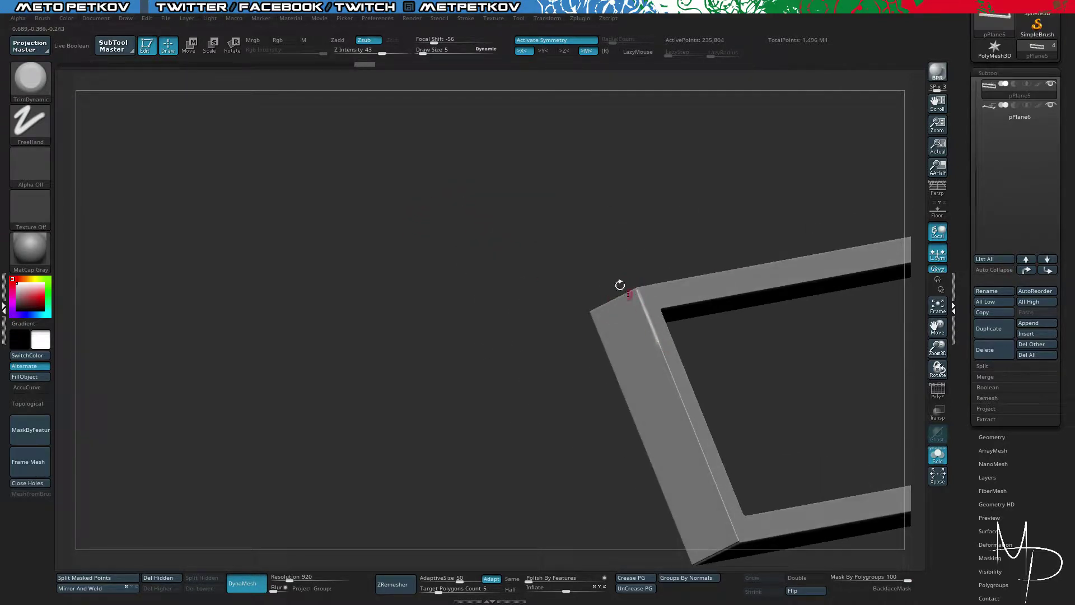
pyautogui.keyDown('alt'); pyautogui.moveTo(619, 283); pyautogui.dragTo(599, 165); pyautogui.keyUp('alt')
pyautogui.moveTo(655, 244); pyautogui.dragTo(699, 354)
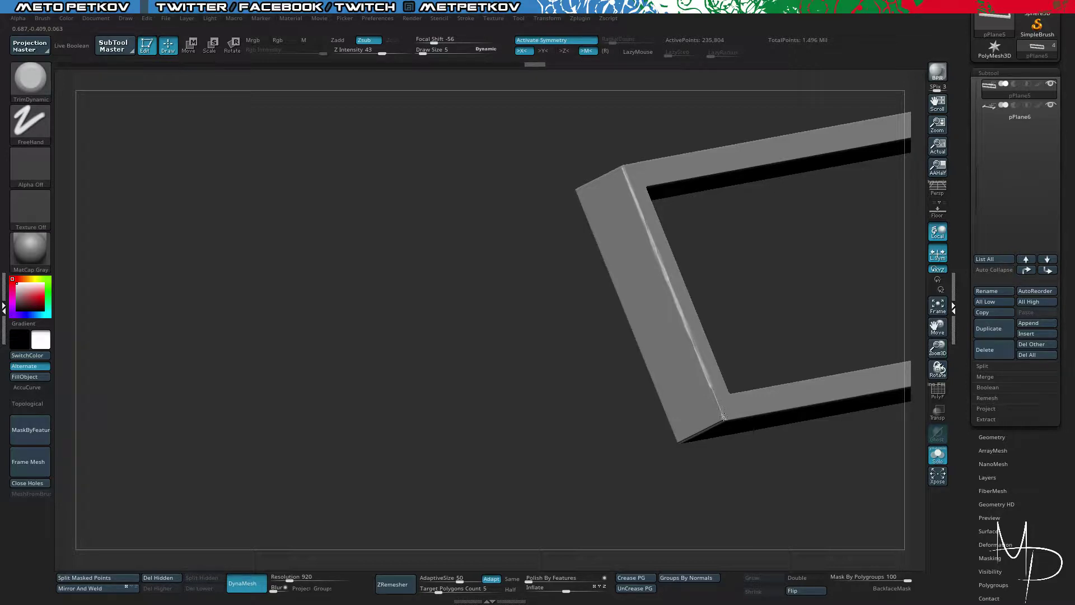
# Step: Trim the vertical corner and the opposite long outer edge of the frame's short end board
pyautogui.moveTo(542, 343); pyautogui.dragTo(583, 192)
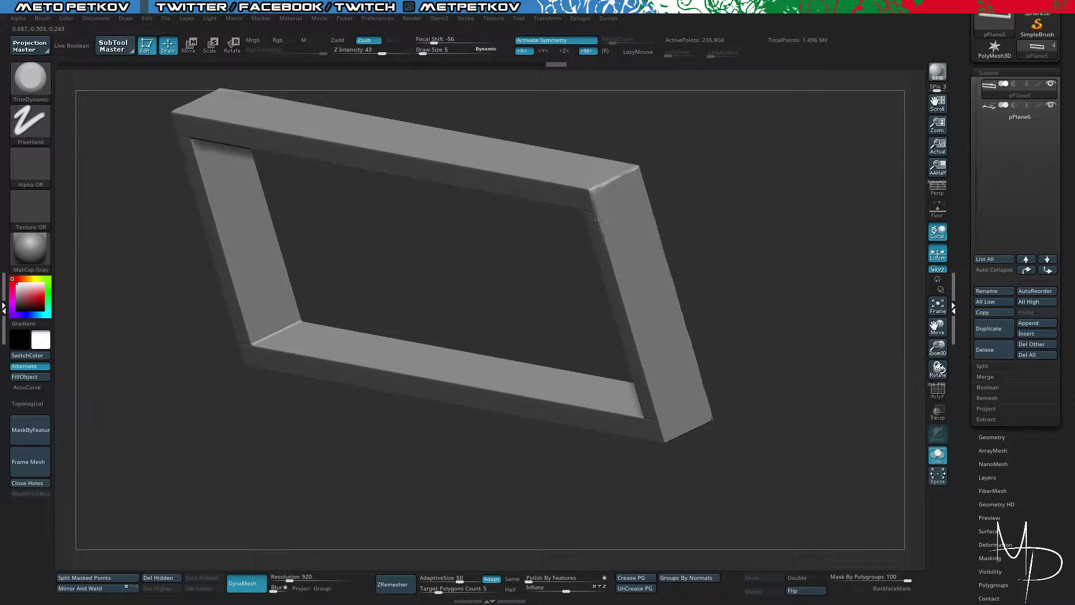
pyautogui.moveTo(732, 415); pyautogui.dragTo(606, 137)
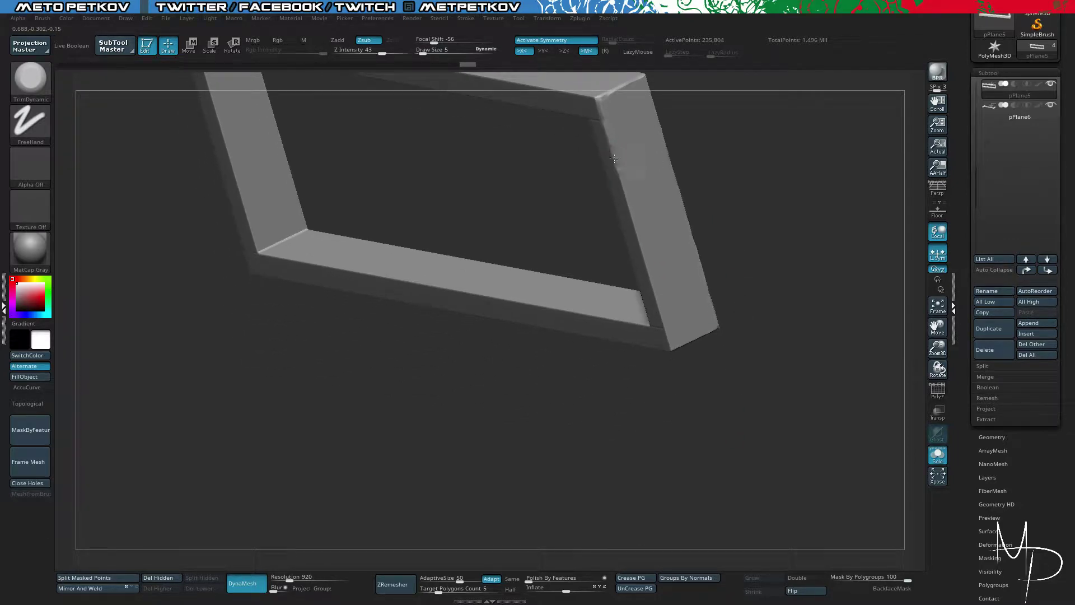
pyautogui.moveTo(549, 202); pyautogui.dragTo(629, 149)
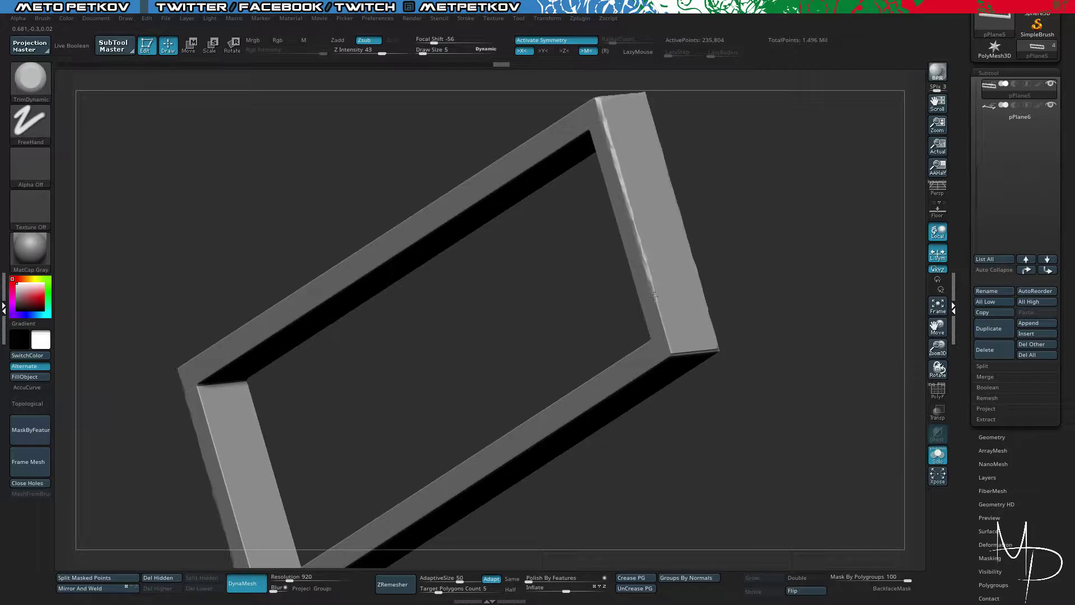
pyautogui.moveTo(672, 354); pyautogui.dragTo(762, 287)
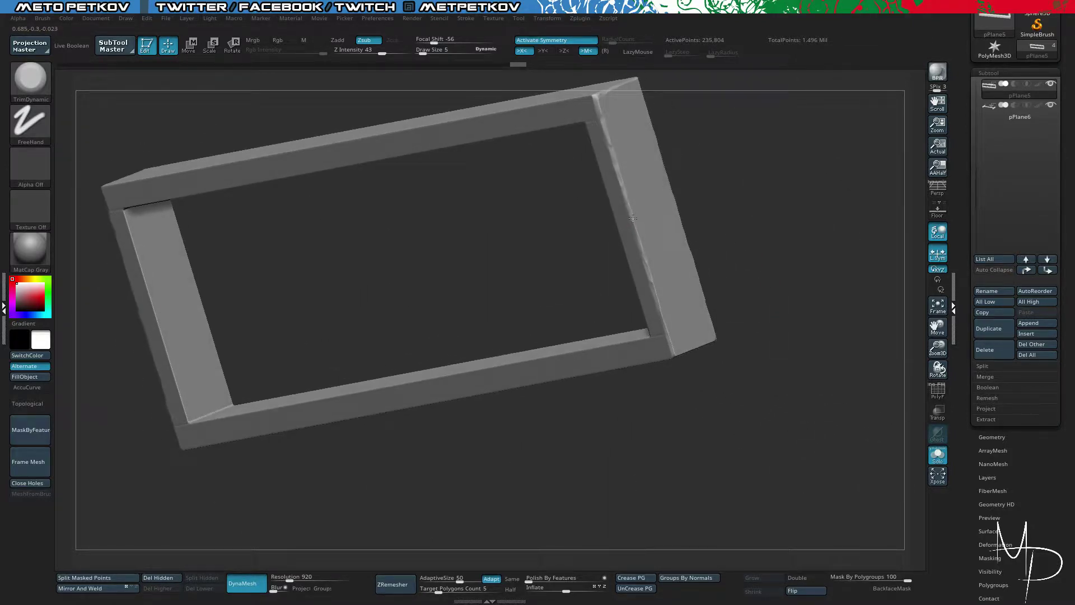
# Step: Check the frame within the whole table, isolate it again and switch the sculpting symmetry to the Z axis
pyautogui.moveTo(701, 219); pyautogui.dragTo(368, 201)
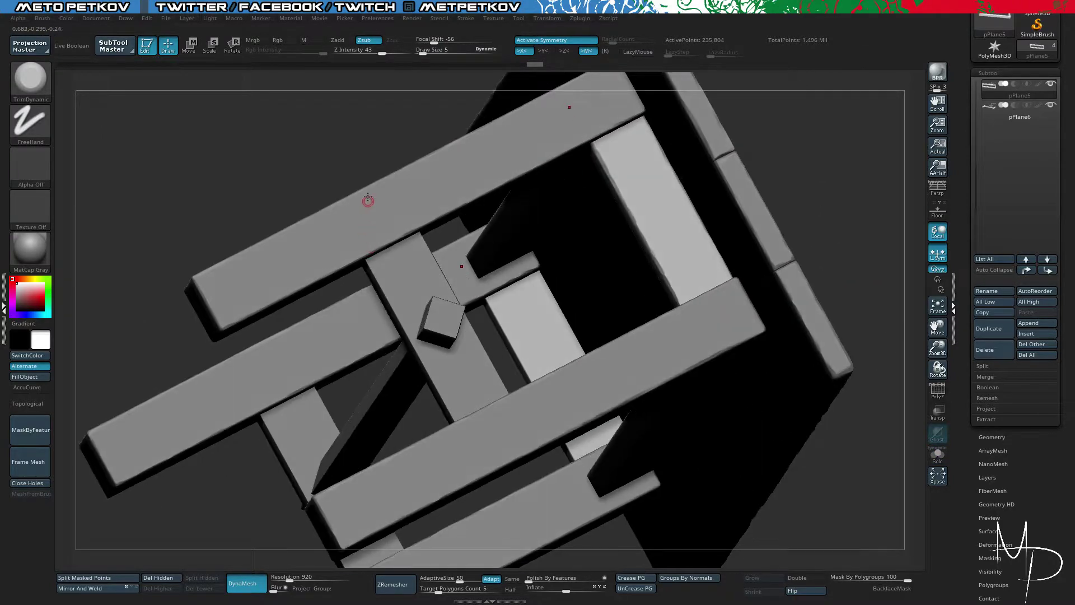
pyautogui.moveTo(306, 152); pyautogui.dragTo(310, 284)
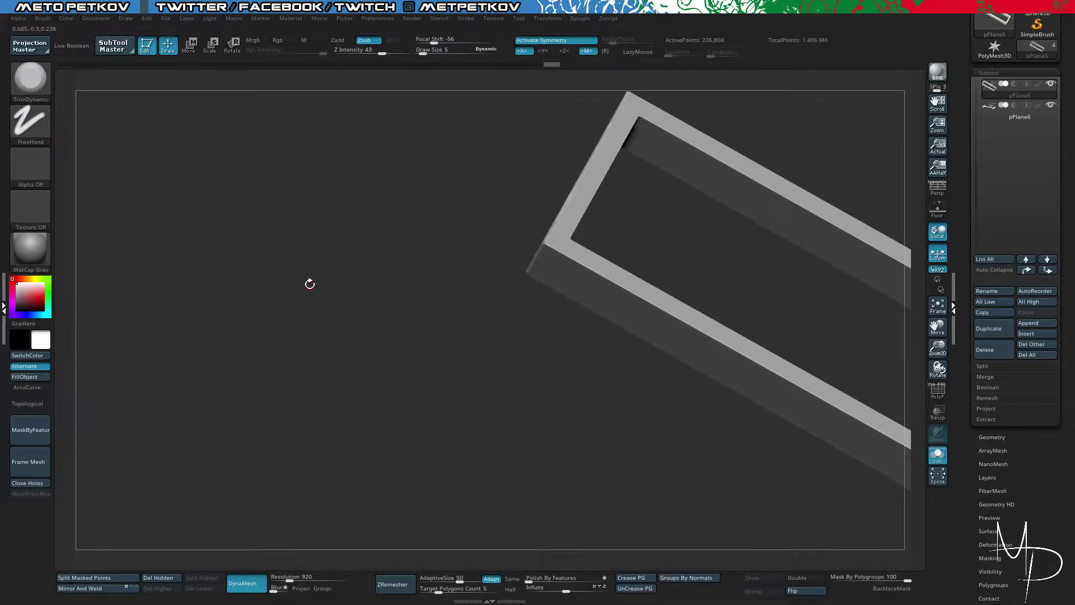
pyautogui.moveTo(428, 212); pyautogui.dragTo(339, 192)
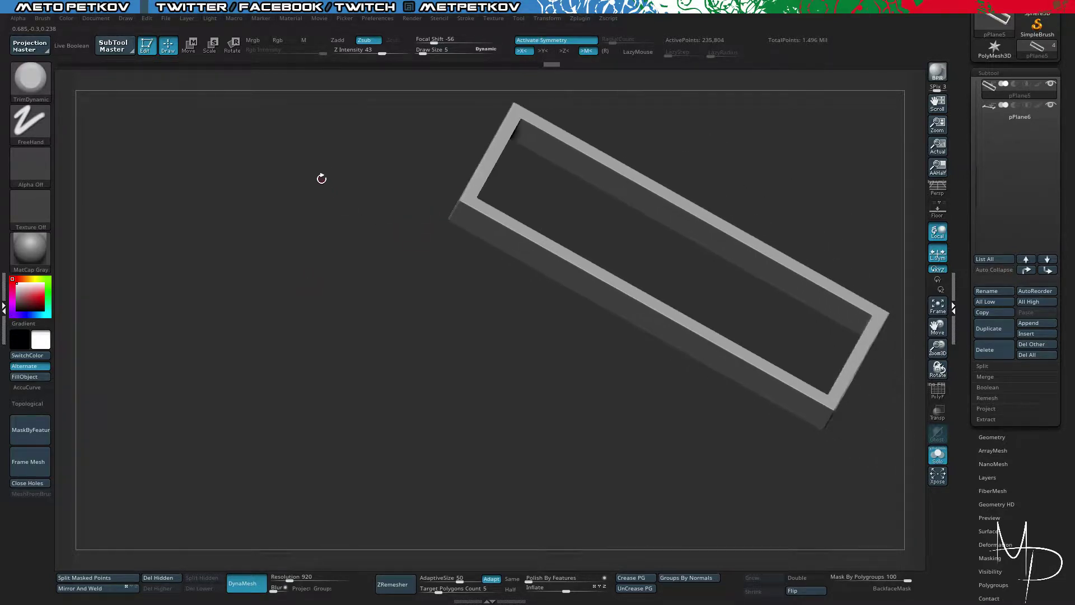
pyautogui.moveTo(312, 261); pyautogui.dragTo(515, 179)
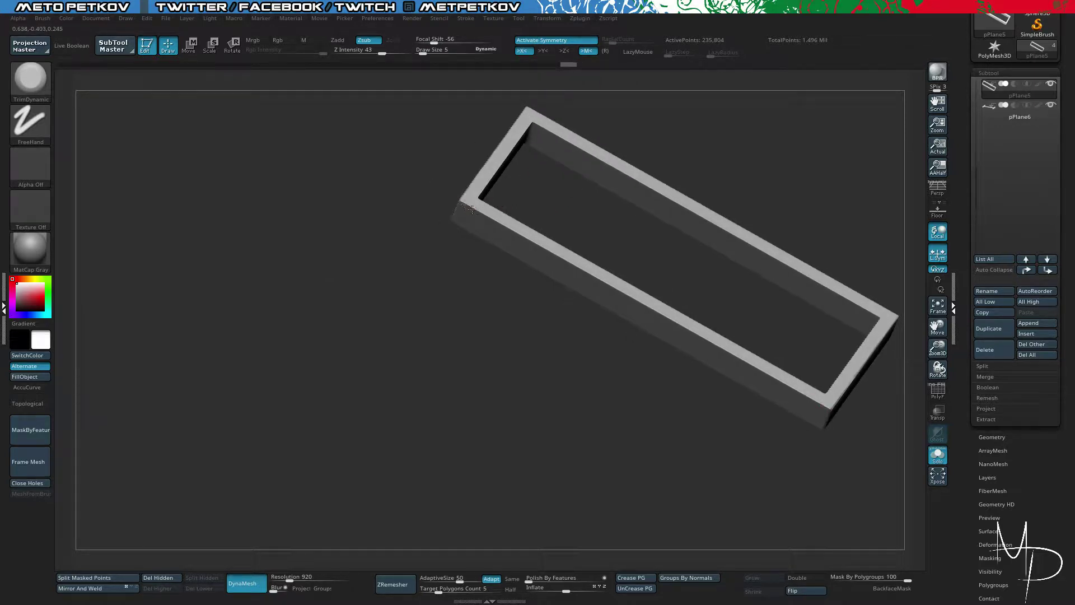
pyautogui.click(520, 51)
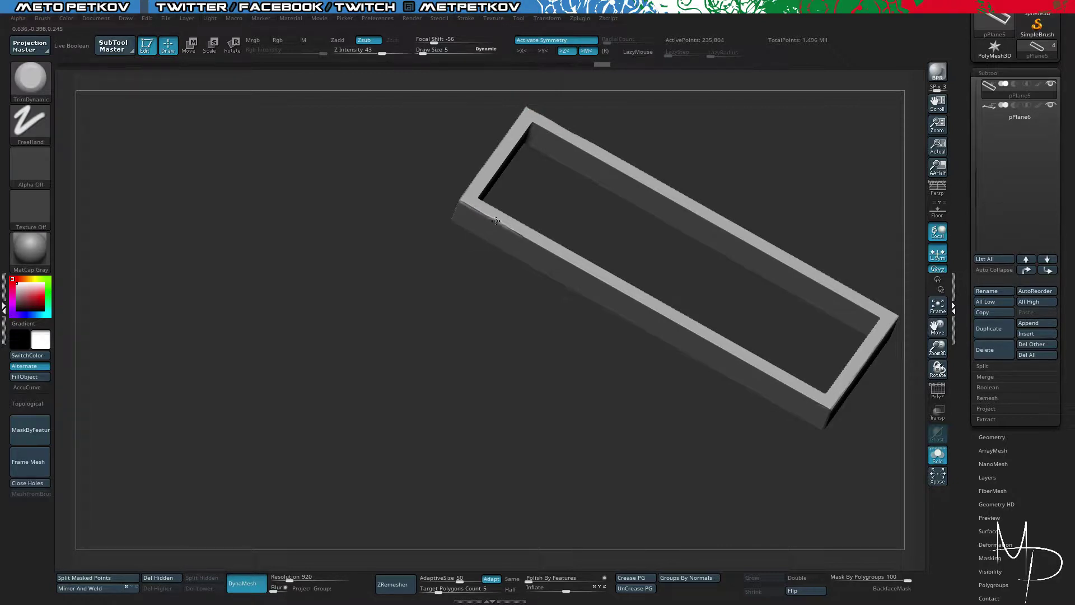
# Step: Wear down the outer edge of the frame's long board with TrimDynamic, working from its end corner towards the middle
pyautogui.moveTo(495, 221); pyautogui.dragTo(525, 238)
pyautogui.moveTo(560, 348)
pyautogui.keyDown('alt'); pyautogui.mouseDown()
pyautogui.moveTo(559, 401)
pyautogui.moveTo(427, 266)
pyautogui.mouseUp(); pyautogui.keyUp('alt')
pyautogui.moveTo(439, 128); pyautogui.dragTo(532, 180)
pyautogui.keyDown('alt'); pyautogui.moveTo(495, 354); pyautogui.dragTo(390, 324); pyautogui.keyUp('alt')
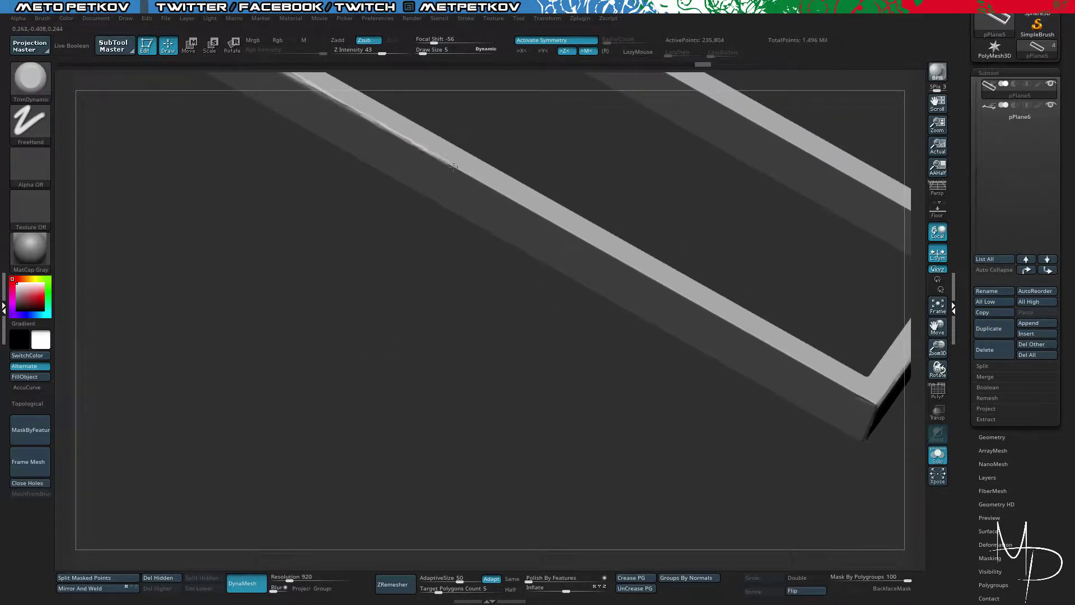
pyautogui.moveTo(454, 165); pyautogui.dragTo(537, 216)
pyautogui.moveTo(539, 345)
pyautogui.mouseDown()
pyautogui.moveTo(506, 382)
pyautogui.moveTo(532, 331)
pyautogui.mouseUp()
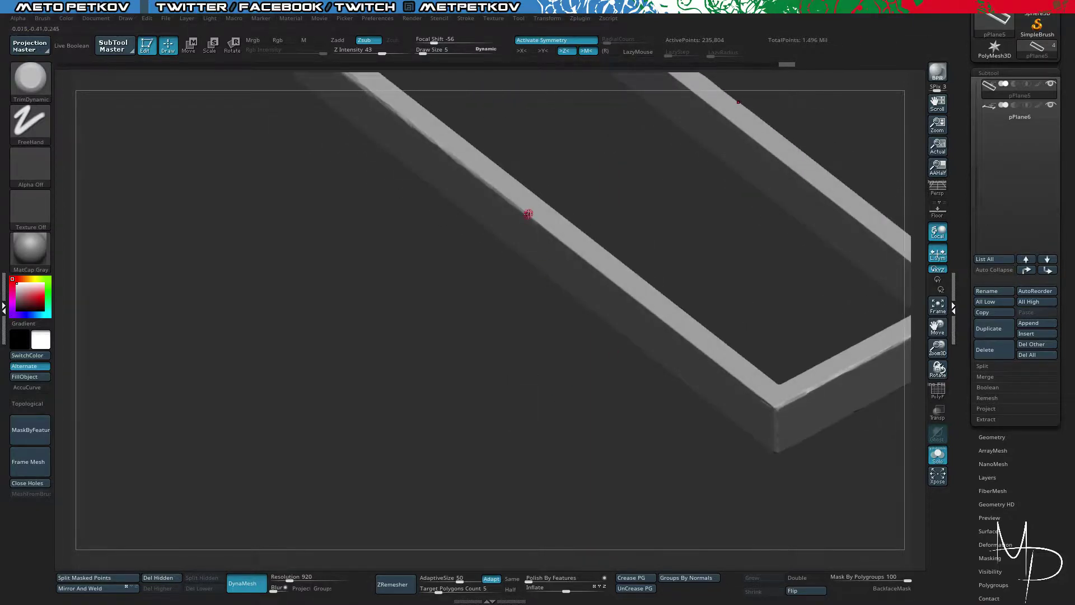
# Step: Chip the middle stretch of the long board's outer edge with close-up TrimDynamic strokes
pyautogui.rightClick(496, 277)
pyautogui.keyDown('ctrl'); pyautogui.moveTo(463, 284); pyautogui.dragTo(568, 367, button='right'); pyautogui.keyUp('ctrl')
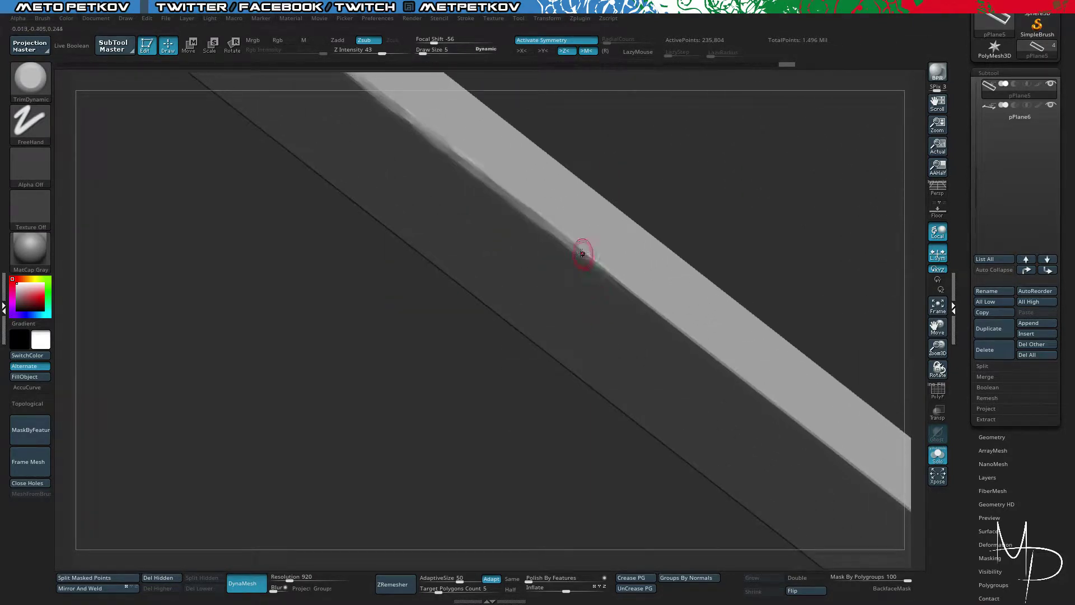
pyautogui.moveTo(582, 253); pyautogui.dragTo(632, 288)
pyautogui.keyDown('alt'); pyautogui.moveTo(322, 340); pyautogui.dragTo(294, 345, button='right'); pyautogui.keyUp('alt')
pyautogui.keyDown('ctrl'); pyautogui.moveTo(294, 346); pyautogui.dragTo(269, 313, button='right'); pyautogui.keyUp('ctrl')
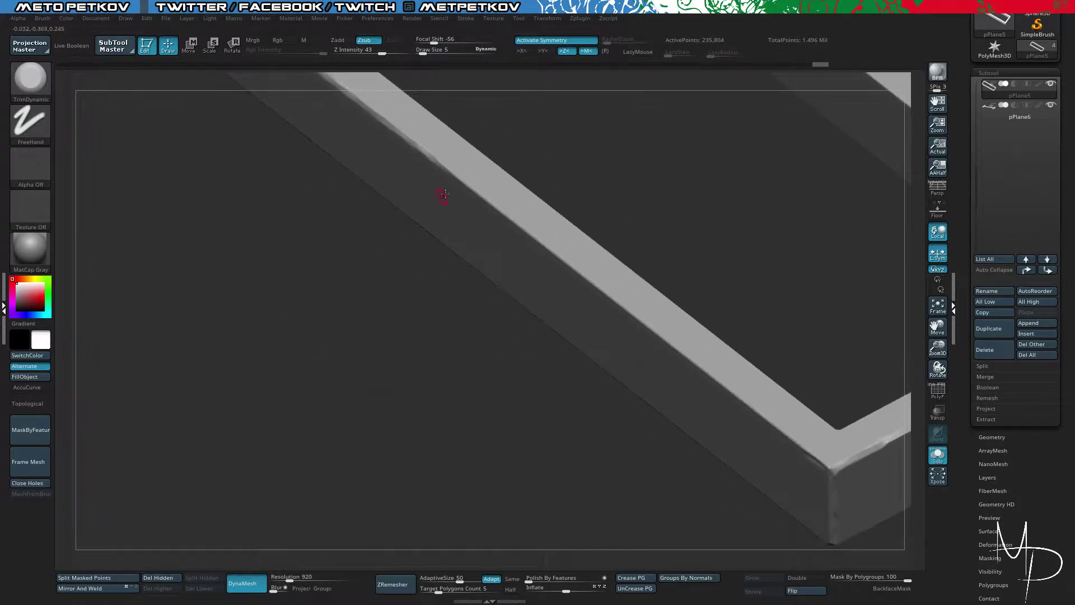
# Step: Continue trimming the long board's outer edge from the middle to the far corner of the frame
pyautogui.moveTo(434, 159); pyautogui.dragTo(469, 189)
pyautogui.moveTo(548, 250); pyautogui.dragTo(552, 253)
pyautogui.keyDown('alt'); pyautogui.moveTo(431, 379); pyautogui.dragTo(393, 356, button='right'); pyautogui.keyUp('alt')
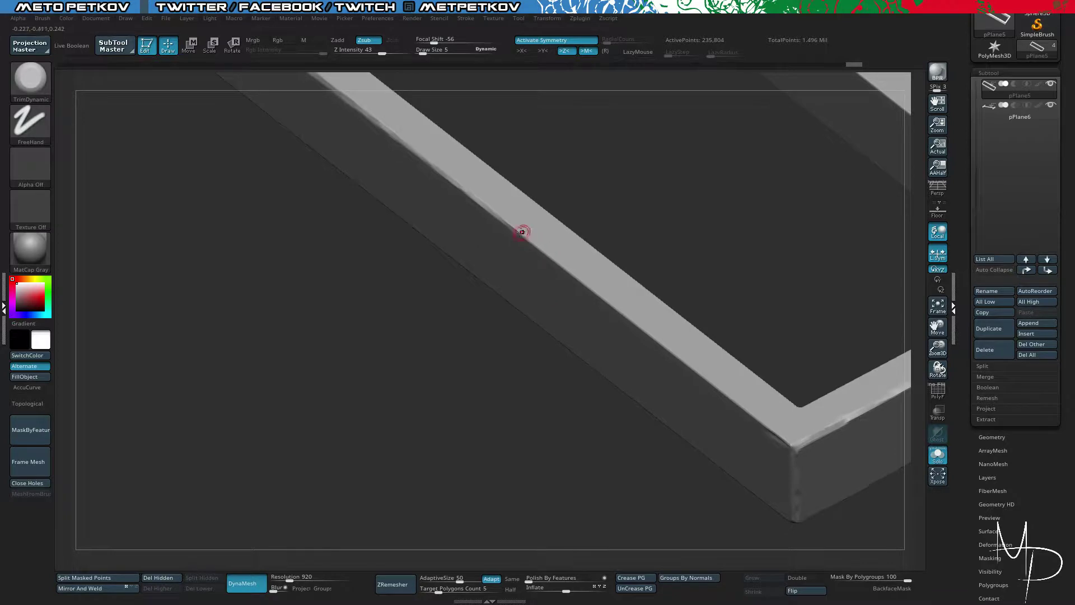
pyautogui.moveTo(521, 233); pyautogui.dragTo(548, 257)
pyautogui.keyDown('alt'); pyautogui.moveTo(372, 375); pyautogui.dragTo(306, 296, button='right'); pyautogui.keyUp('alt')
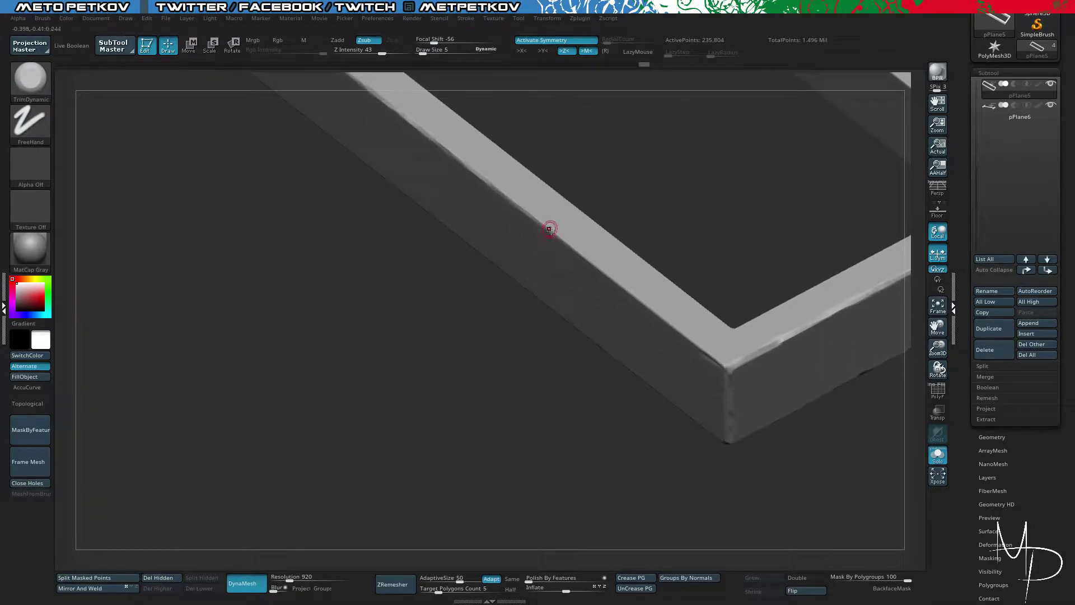
pyautogui.moveTo(550, 230); pyautogui.dragTo(665, 323)
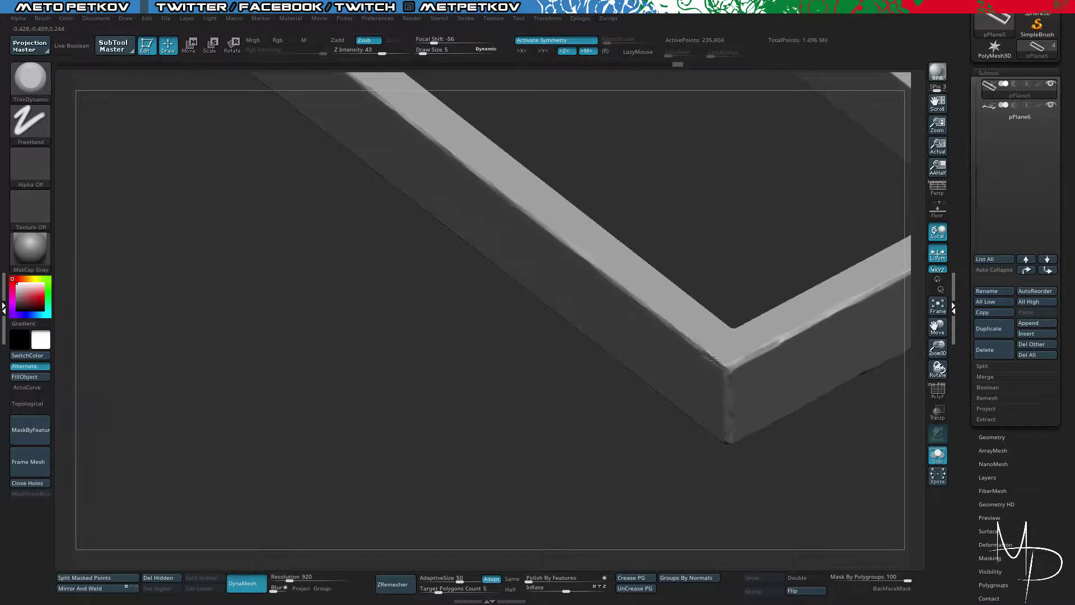
# Step: Trim the first stretch of the long board's opposite outer edge, starting from the end corner
pyautogui.moveTo(474, 387); pyautogui.dragTo(620, 183, button='right')
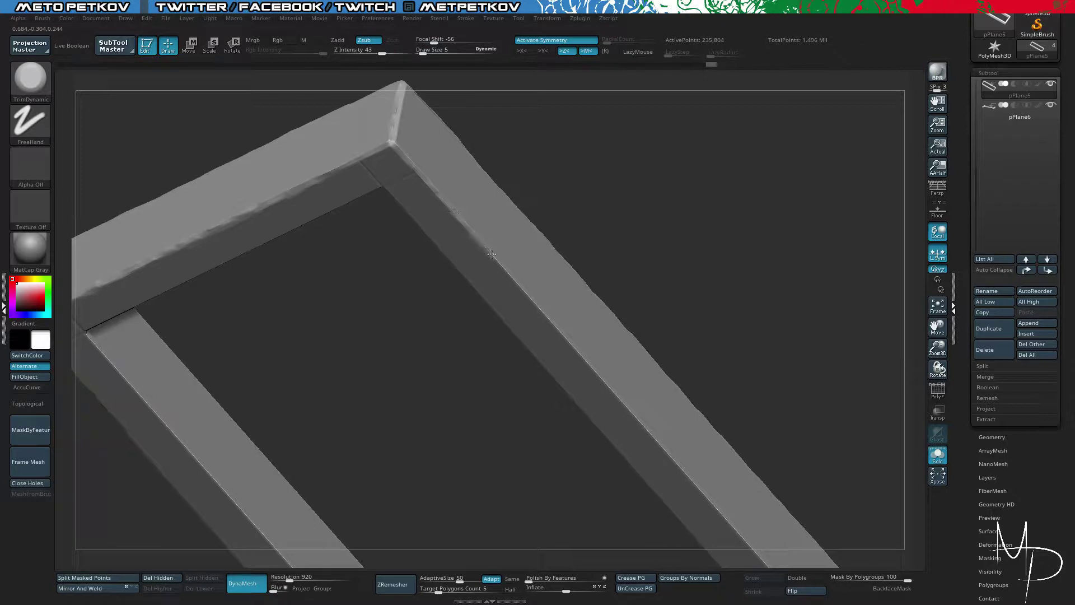
pyautogui.moveTo(491, 255); pyautogui.dragTo(505, 271)
pyautogui.moveTo(641, 234); pyautogui.dragTo(631, 237, button='right')
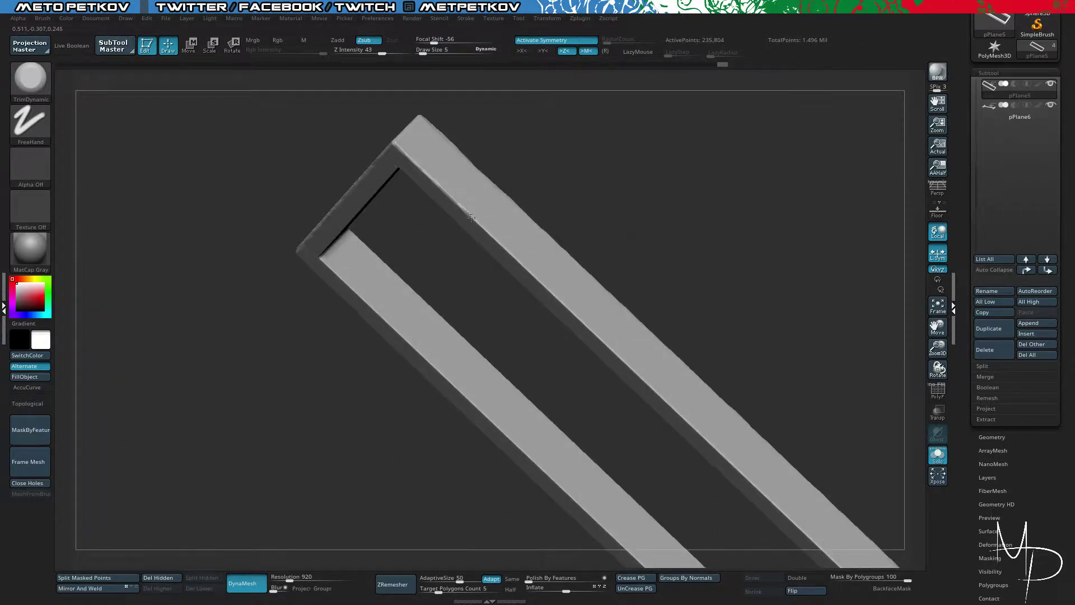
pyautogui.moveTo(472, 217); pyautogui.dragTo(532, 276)
pyautogui.keyDown('alt'); pyautogui.moveTo(542, 338); pyautogui.dragTo(486, 228, button='right'); pyautogui.keyUp('alt')
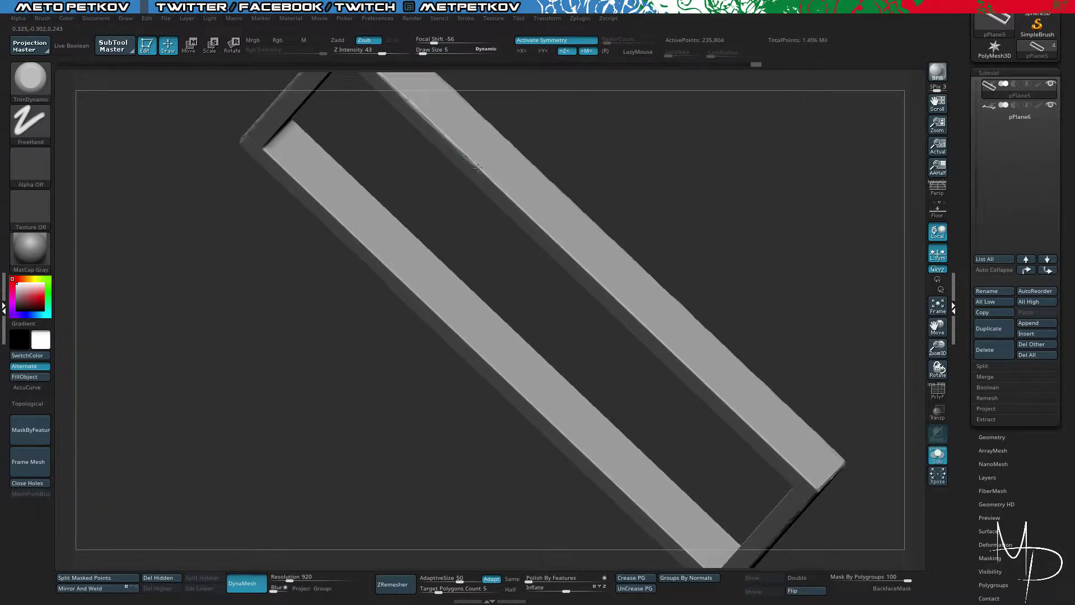
# Step: Extend the worn trimming on the long board's opposite outer edge towards its middle
pyautogui.moveTo(499, 189); pyautogui.dragTo(477, 169)
pyautogui.moveTo(520, 210); pyautogui.dragTo(521, 211)
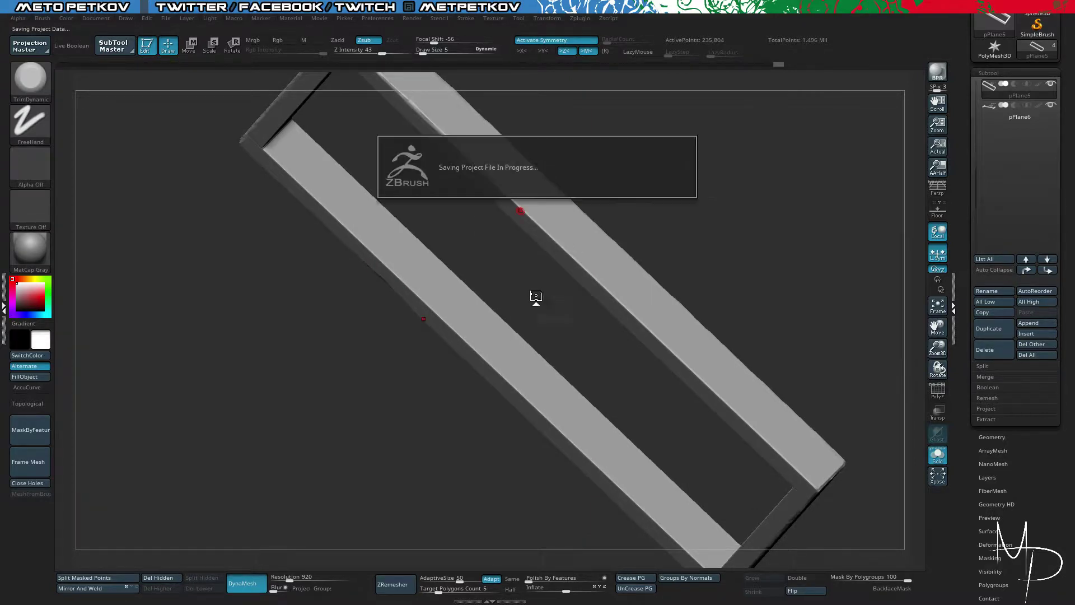
pyautogui.moveTo(536, 298); pyautogui.dragTo(520, 297, button='right')
pyautogui.moveTo(504, 193); pyautogui.dragTo(529, 220)
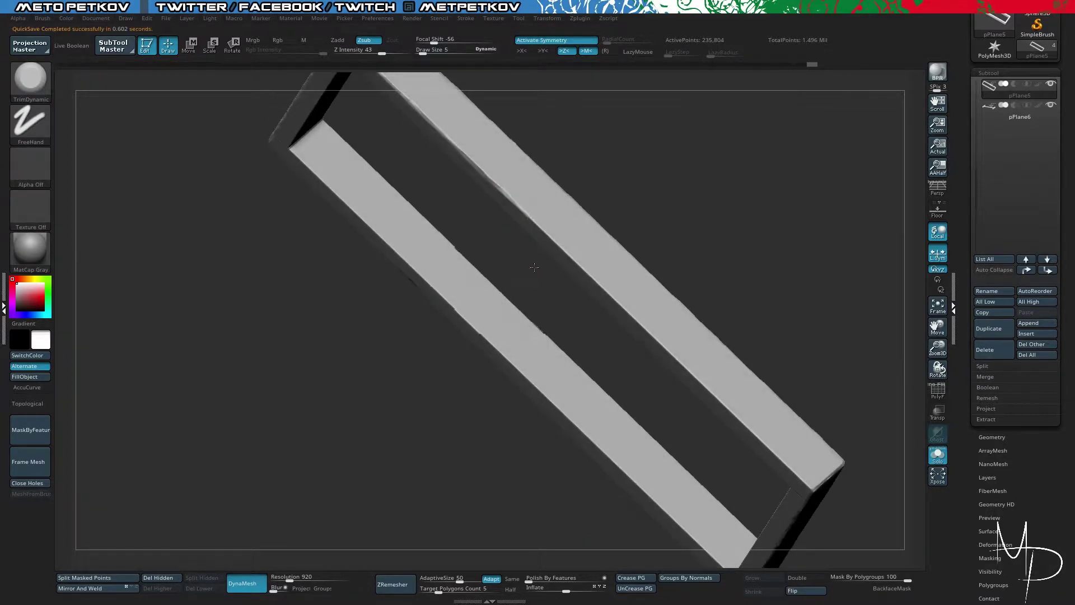
pyautogui.moveTo(532, 269); pyautogui.dragTo(519, 242, button='right')
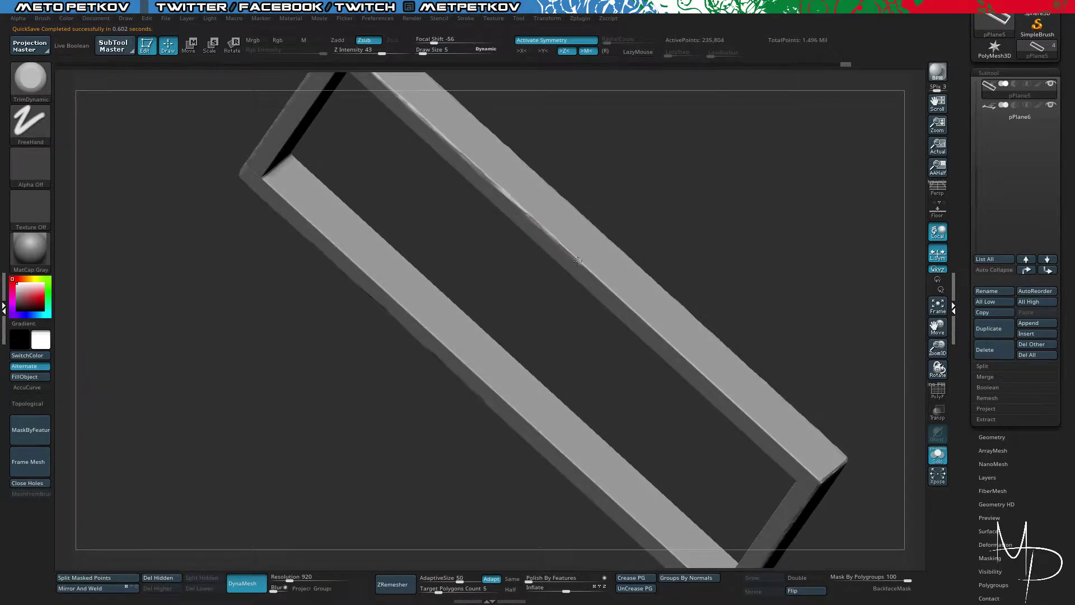
# Step: Trim the middle stretch of the long board's opposite edge with TrimDynamic strokes, working towards the far end
pyautogui.moveTo(595, 338); pyautogui.dragTo(591, 272, button='right')
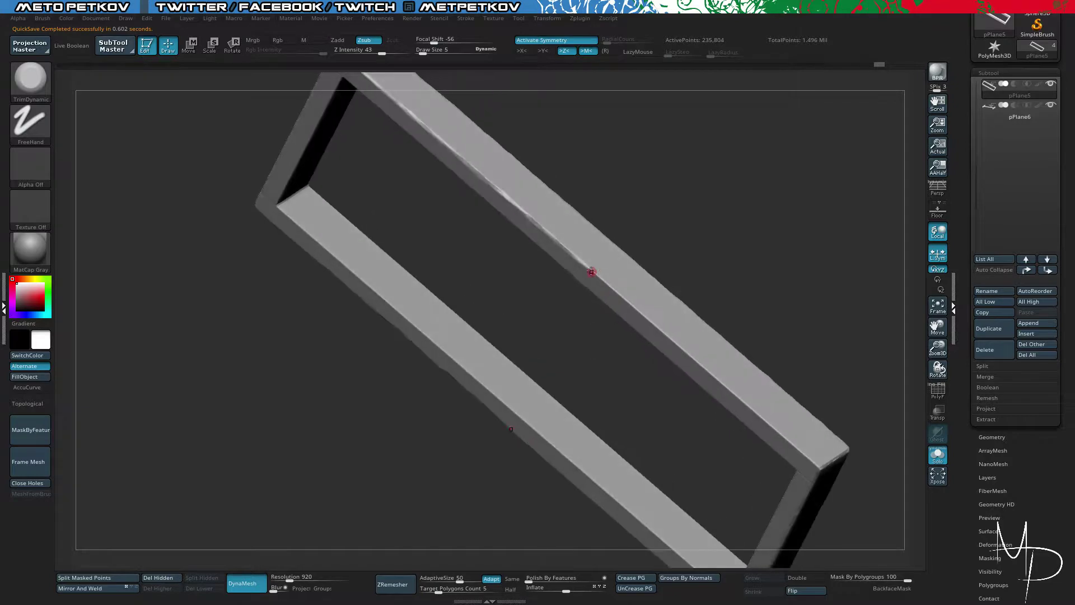
pyautogui.moveTo(598, 279); pyautogui.dragTo(657, 328)
pyautogui.moveTo(612, 290)
pyautogui.mouseDown()
pyautogui.moveTo(630, 307)
pyautogui.moveTo(621, 298)
pyautogui.mouseUp()
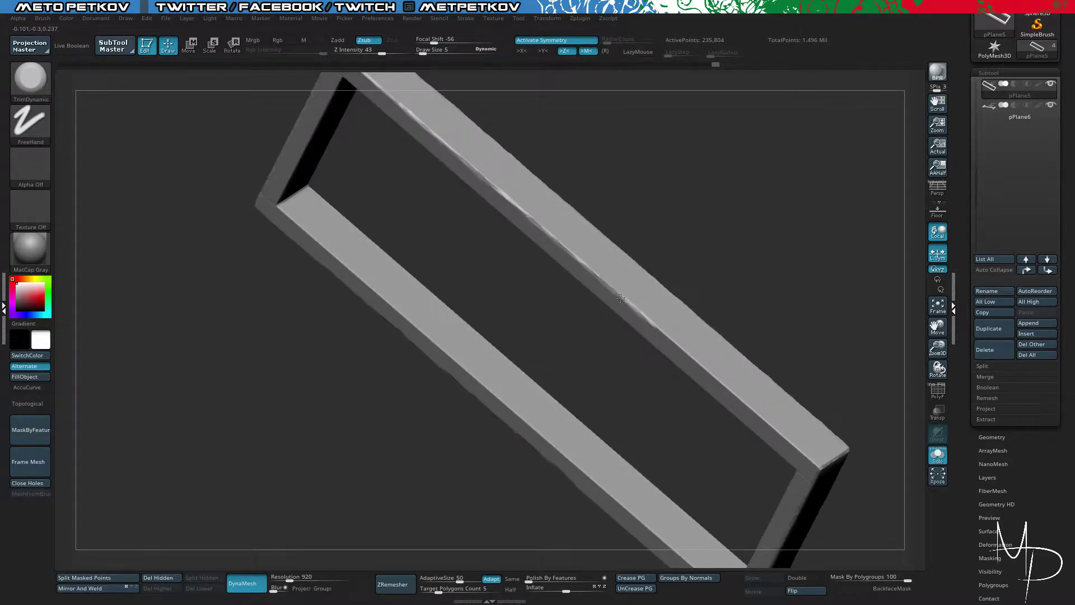
pyautogui.moveTo(656, 330); pyautogui.dragTo(667, 341)
pyautogui.moveTo(640, 390)
pyautogui.keyDown('alt'); pyautogui.mouseDown()
pyautogui.moveTo(631, 328)
pyautogui.moveTo(650, 319)
pyautogui.moveTo(666, 358)
pyautogui.mouseUp(); pyautogui.keyUp('alt')
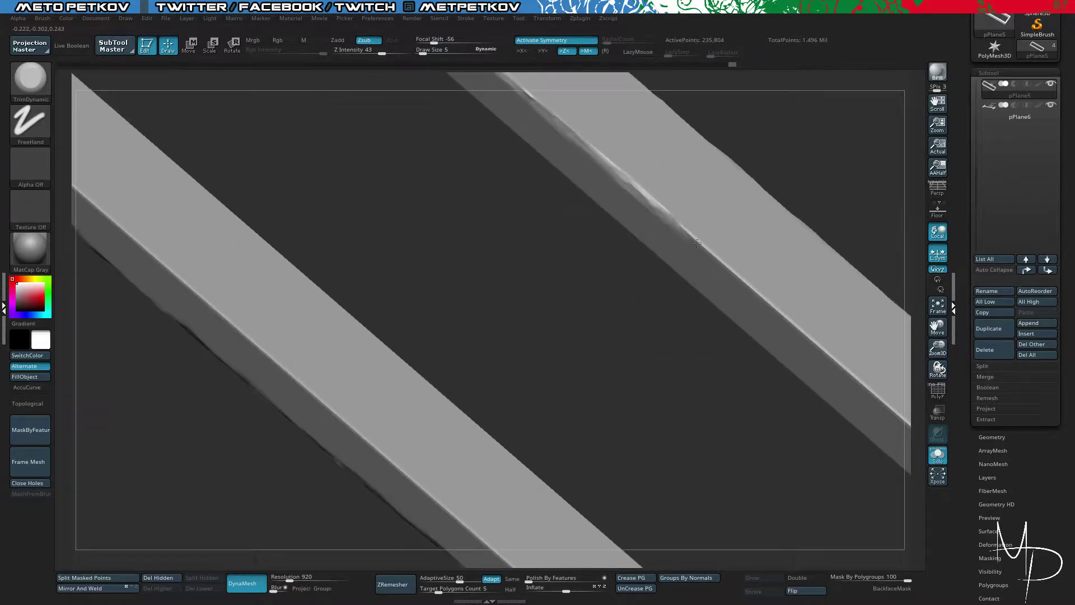
pyautogui.moveTo(697, 242); pyautogui.dragTo(751, 289)
pyautogui.keyDown('alt'); pyautogui.moveTo(698, 372); pyautogui.dragTo(582, 291); pyautogui.keyUp('alt')
# Step: Finish the worn trimming on the long board's opposite edge up to the frame's far corner
pyautogui.moveTo(615, 190); pyautogui.dragTo(734, 297)
pyautogui.keyDown('alt'); pyautogui.moveTo(600, 372); pyautogui.dragTo(470, 235); pyautogui.keyUp('alt')
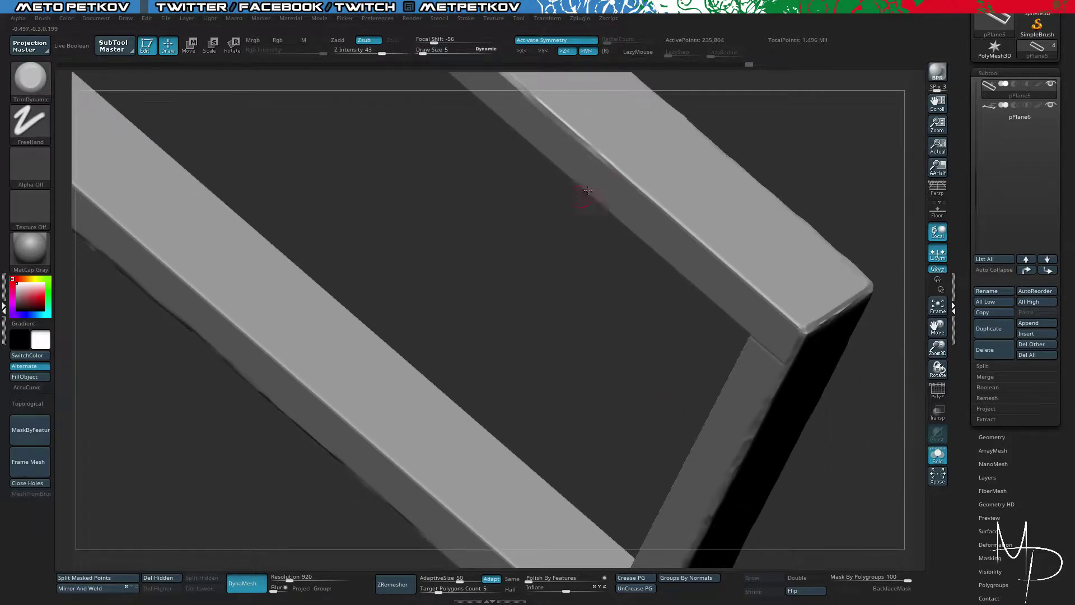
pyautogui.moveTo(593, 151); pyautogui.dragTo(644, 194)
pyautogui.moveTo(606, 161); pyautogui.dragTo(783, 312)
pyautogui.moveTo(854, 201)
pyautogui.keyDown('alt'); pyautogui.mouseDown()
pyautogui.moveTo(696, 135)
pyautogui.moveTo(354, 269)
pyautogui.moveTo(328, 207)
pyautogui.mouseUp(); pyautogui.keyUp('alt')
pyautogui.moveTo(343, 281); pyautogui.dragTo(422, 343)
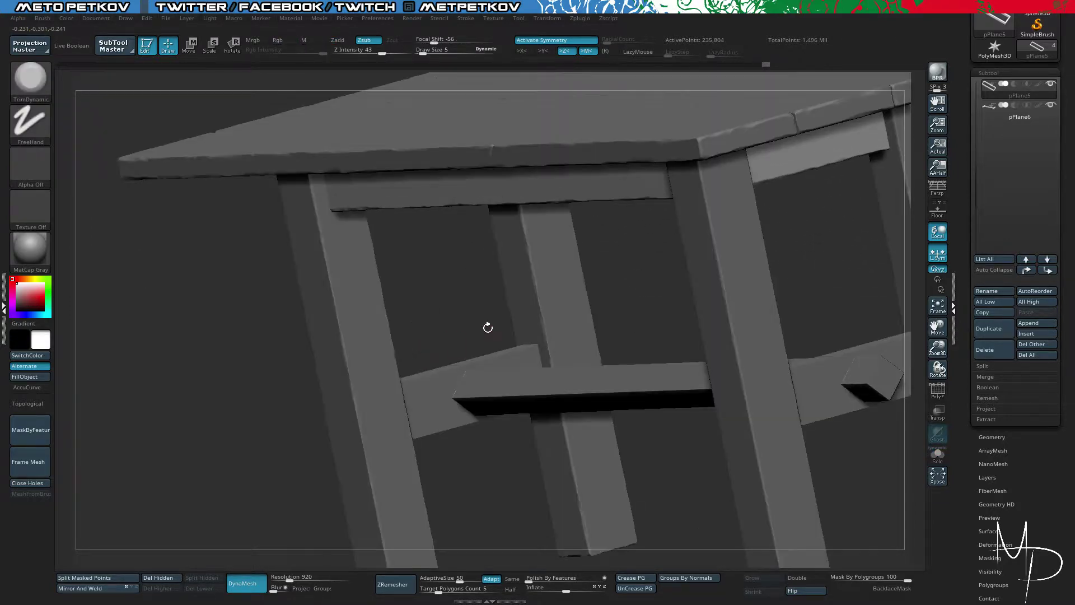
# Step: Switch to the Move brush with the whole table in view and leave symmetry deactivated
pyautogui.moveTo(488, 327); pyautogui.dragTo(522, 259)
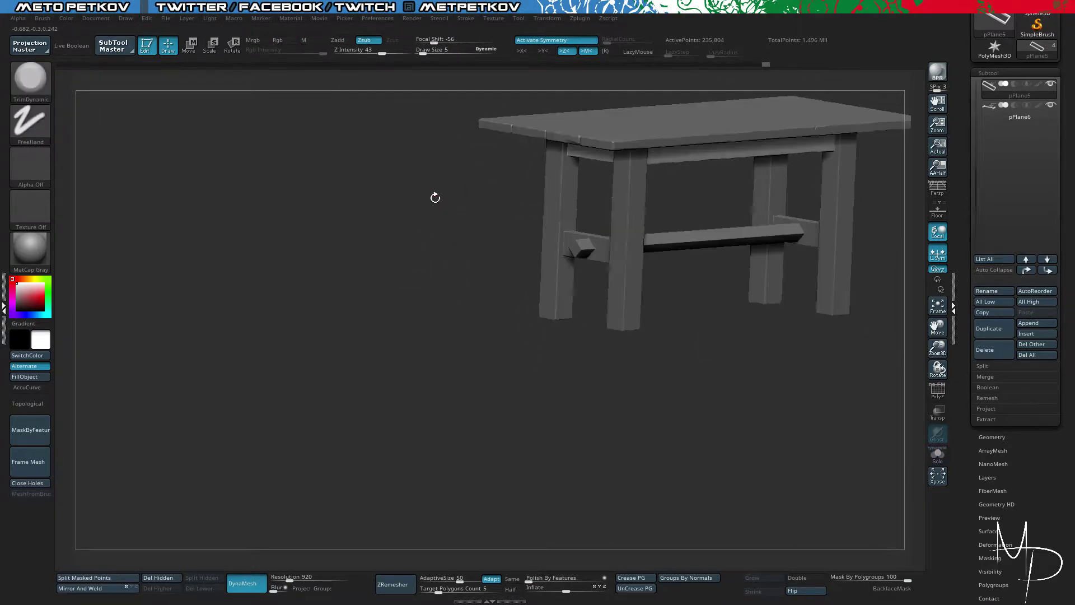
pyautogui.press('b')
pyautogui.press('m')
pyautogui.press('v')
pyautogui.press('x')
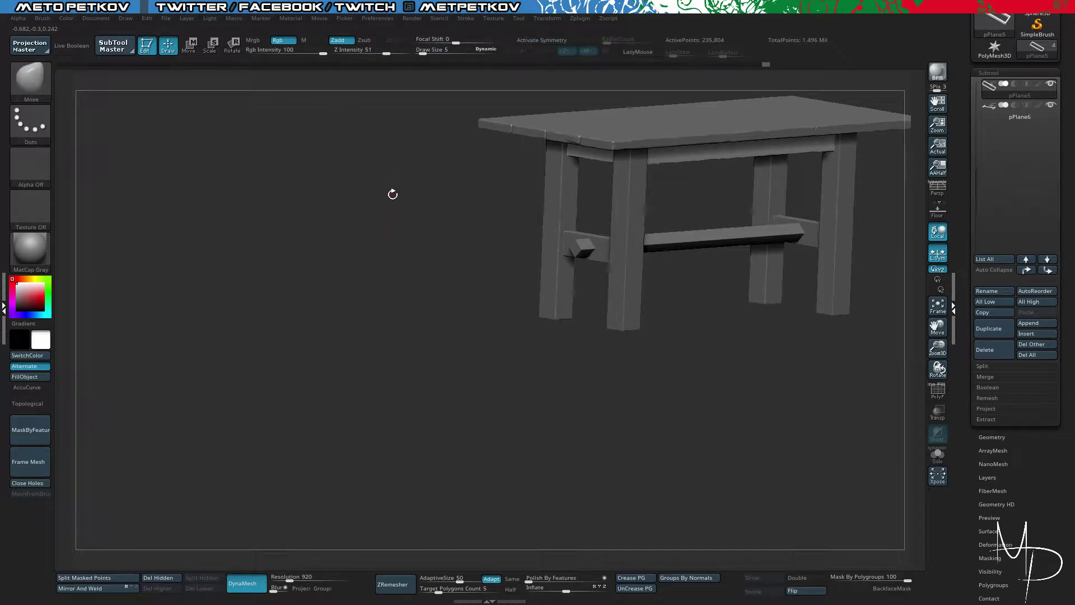
pyautogui.click(542, 42)
pyautogui.click(527, 51)
pyautogui.press('x')
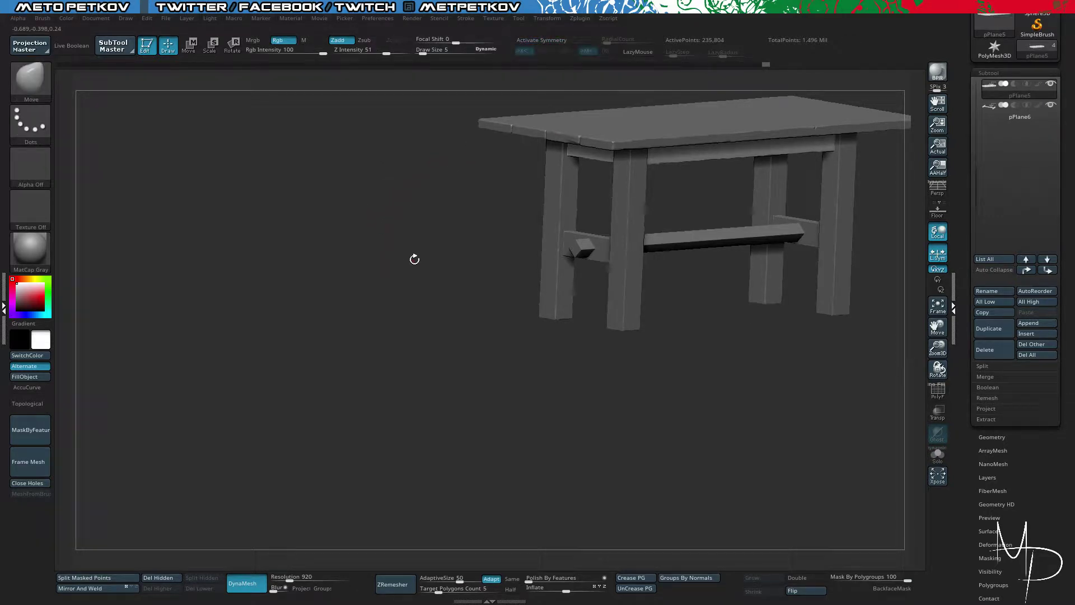
# Step: Isolate the long stretcher beam within the lower crossbar subtool and split the hidden short crossbars into their own subtool
pyautogui.hotkey('shift', 'f')
pyautogui.moveTo(690, 369); pyautogui.dragTo(666, 271)
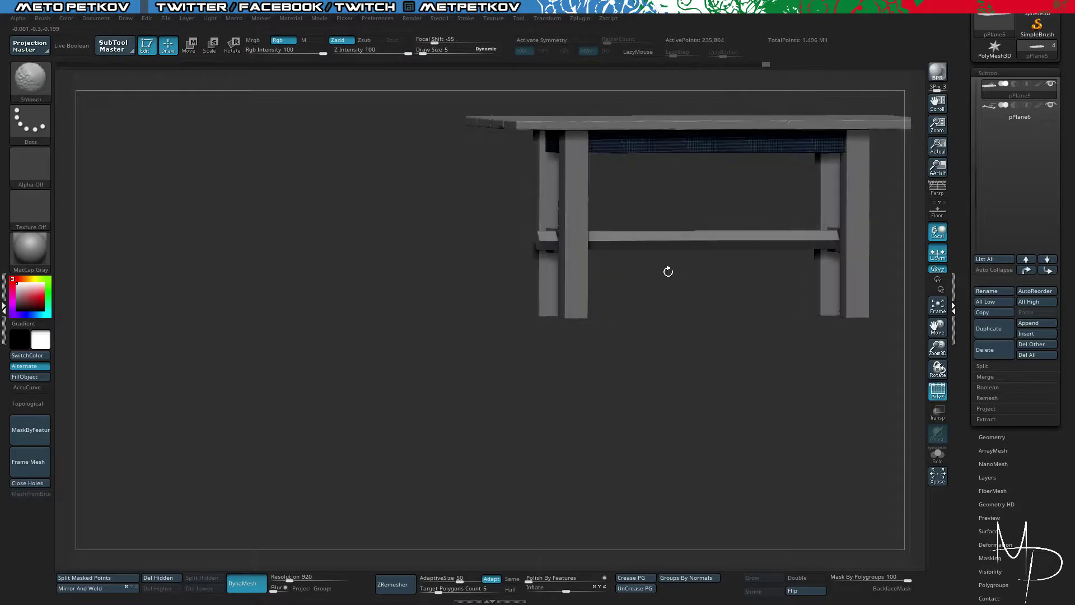
pyautogui.moveTo(665, 226)
pyautogui.keyDown('ctrl'); pyautogui.keyDown('shift'); pyautogui.mouseDown()
pyautogui.moveTo(683, 284)
pyautogui.moveTo(674, 335)
pyautogui.moveTo(669, 326)
pyautogui.moveTo(633, 329)
pyautogui.moveTo(643, 308)
pyautogui.moveTo(690, 348)
pyautogui.moveTo(706, 348)
pyautogui.moveTo(670, 350)
pyautogui.moveTo(662, 379)
pyautogui.mouseUp(); pyautogui.keyUp('shift'); pyautogui.keyUp('ctrl')
pyautogui.keyDown('alt'); pyautogui.click(673, 247); pyautogui.keyUp('alt')
pyautogui.hotkey('alt', 's')
pyautogui.keyDown('ctrl'); pyautogui.keyDown('shift'); pyautogui.moveTo(524, 268); pyautogui.dragTo(553, 333); pyautogui.keyUp('shift'); pyautogui.keyUp('ctrl')
pyautogui.hotkey('ctrl', 'shift', 'a')
pyautogui.moveTo(393, 329); pyautogui.dragTo(399, 344)
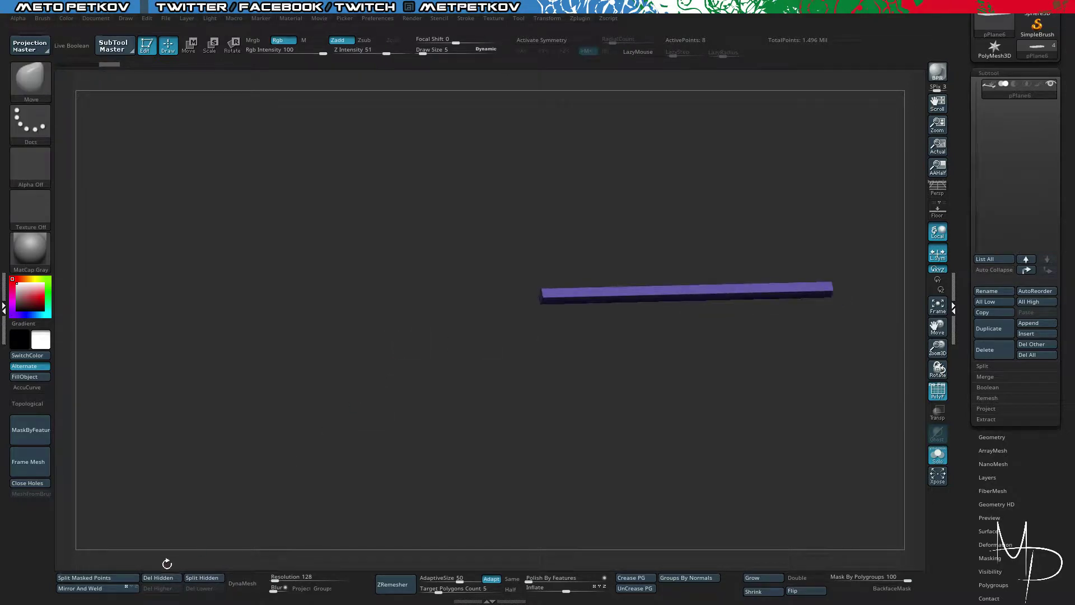
pyautogui.click(199, 579)
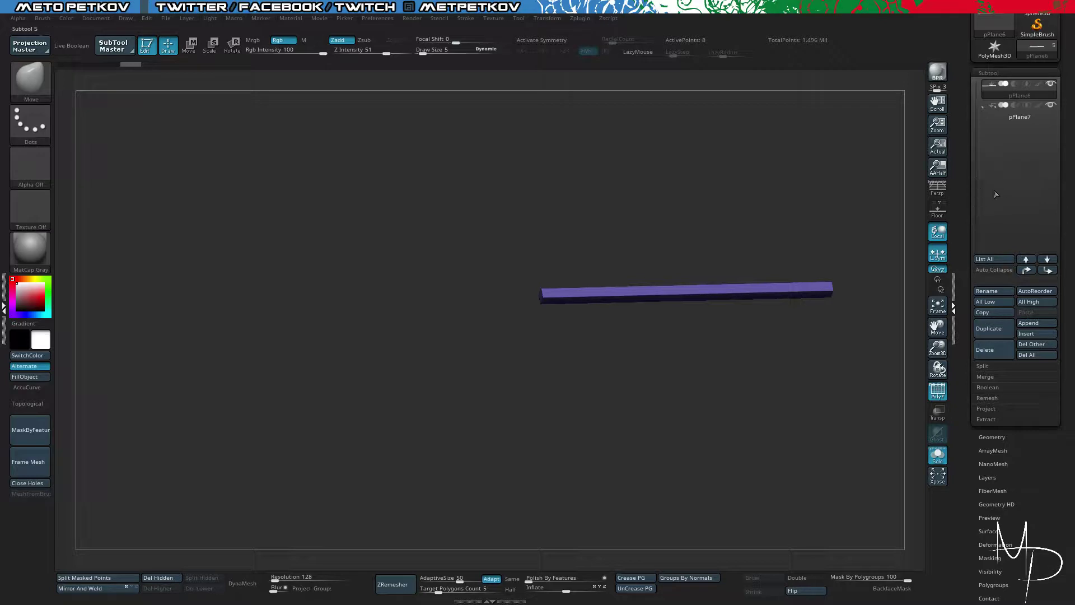
# Step: Place the long beam pPlane6 below the short crossbars pPlane7 in the subtool order and subtract it with Live Boolean
pyautogui.click(1046, 271)
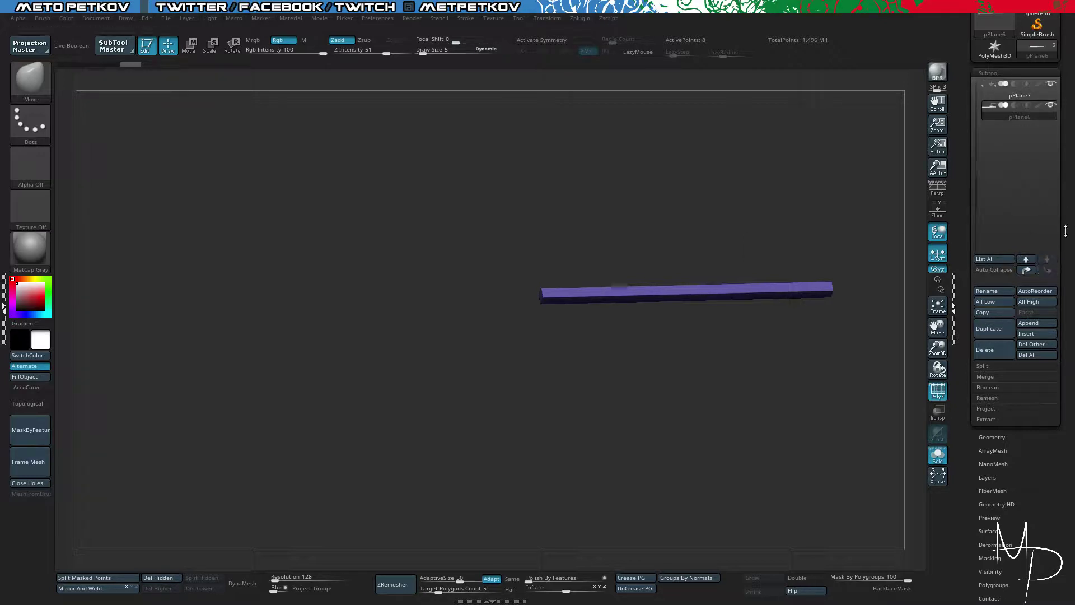
pyautogui.click(1009, 95)
pyautogui.moveTo(424, 233); pyautogui.dragTo(588, 304)
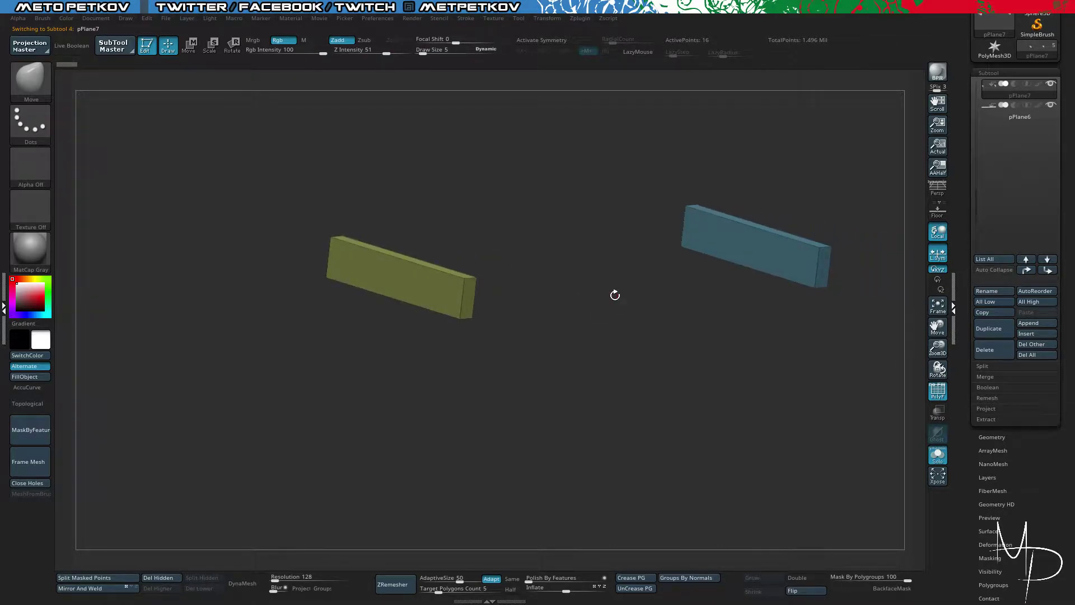
pyautogui.click(72, 47)
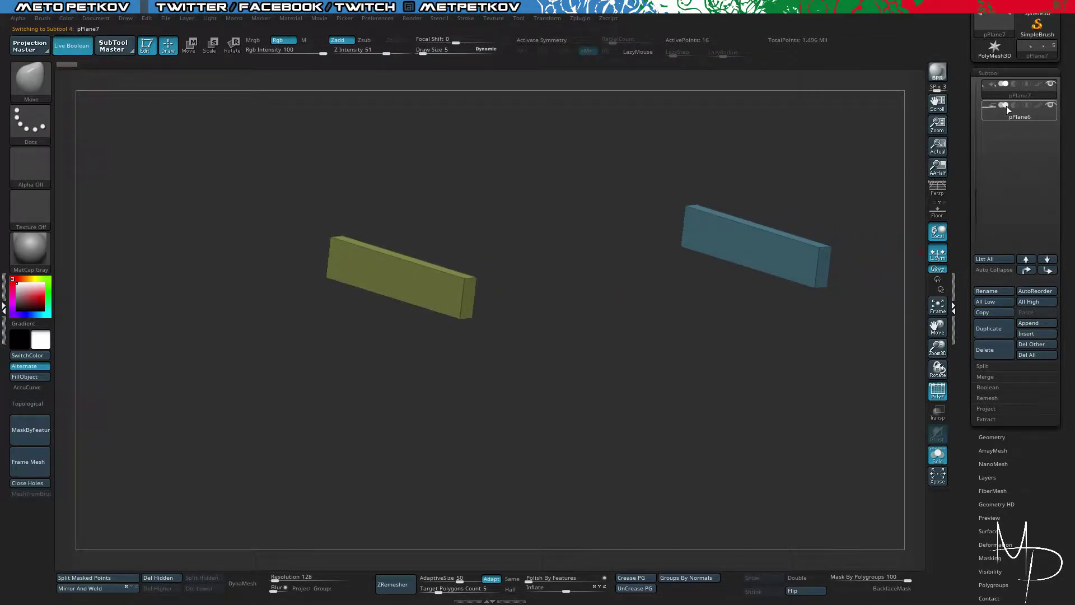
pyautogui.click(934, 451)
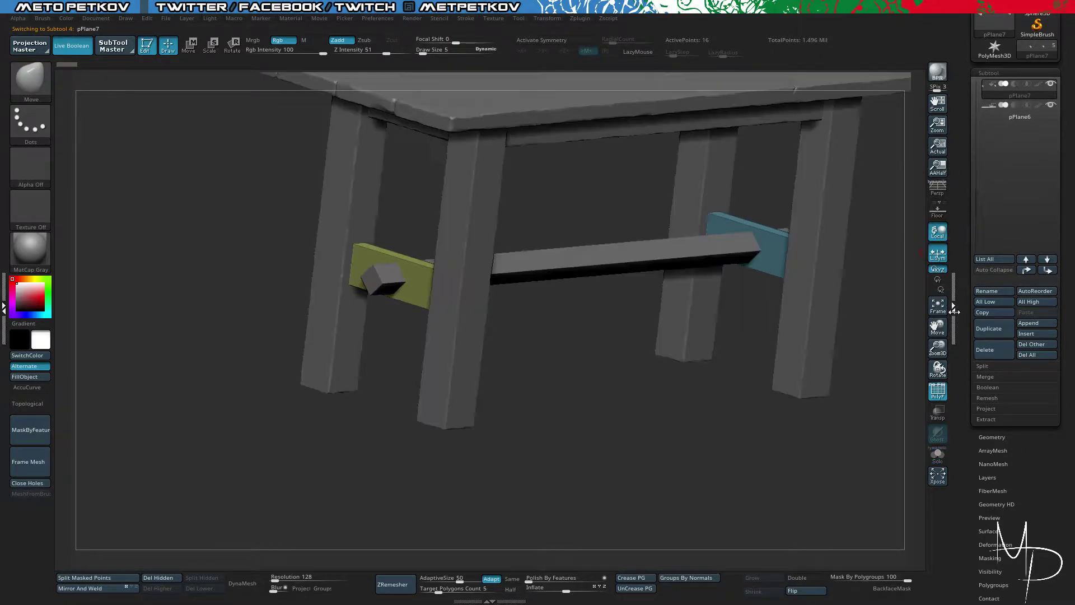
pyautogui.click(1015, 105)
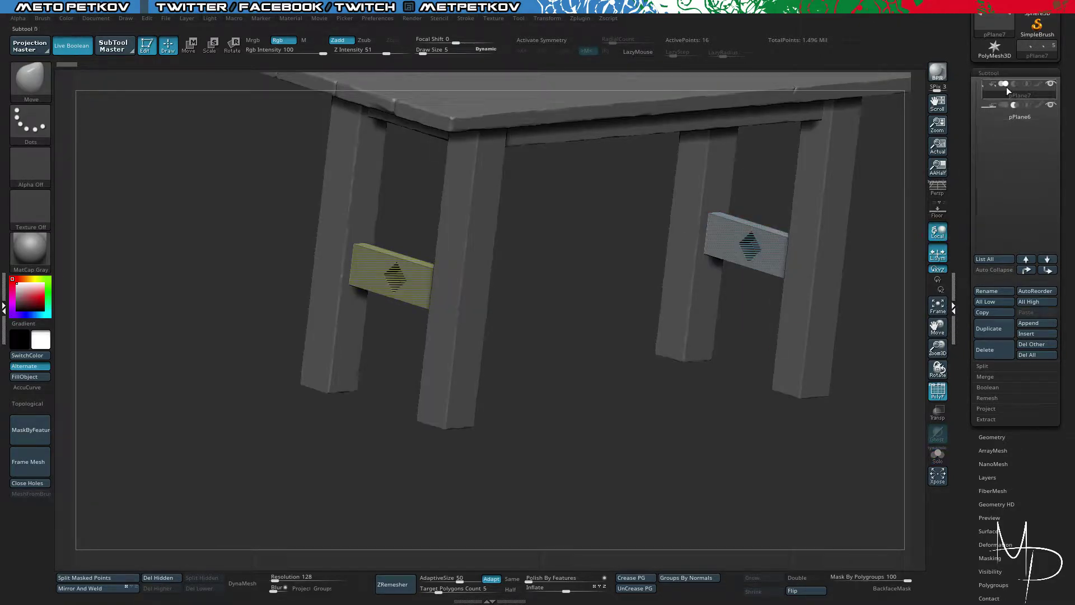
pyautogui.moveTo(642, 430); pyautogui.dragTo(275, 225)
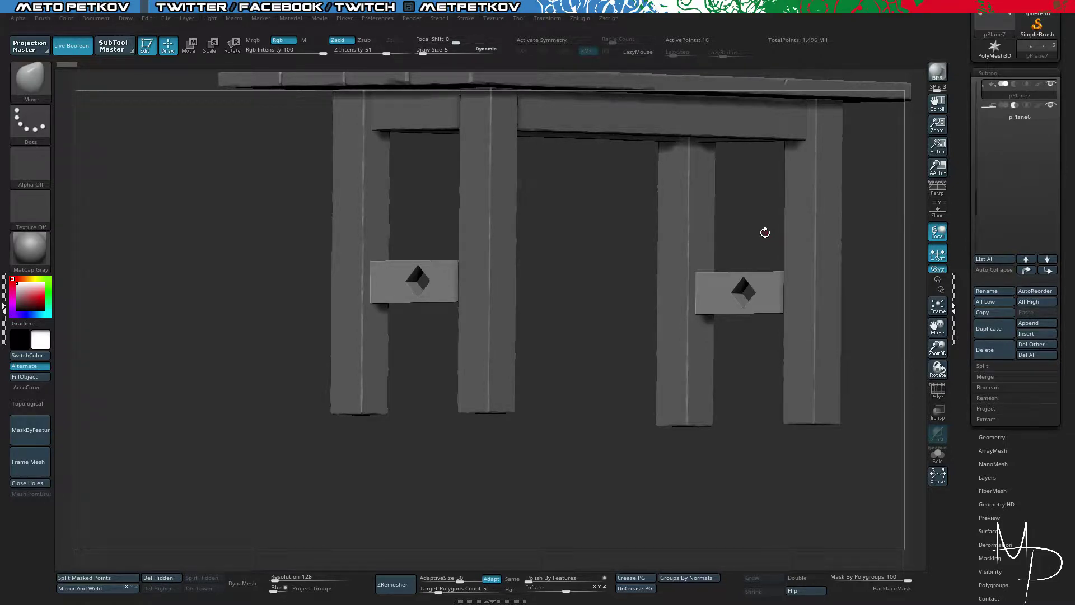
pyautogui.moveTo(237, 216); pyautogui.dragTo(225, 197)
# Step: Leave only the short crossbars and the subtracting beam visible and make a Boolean mesh from them
pyautogui.hotkey('alt', 's')
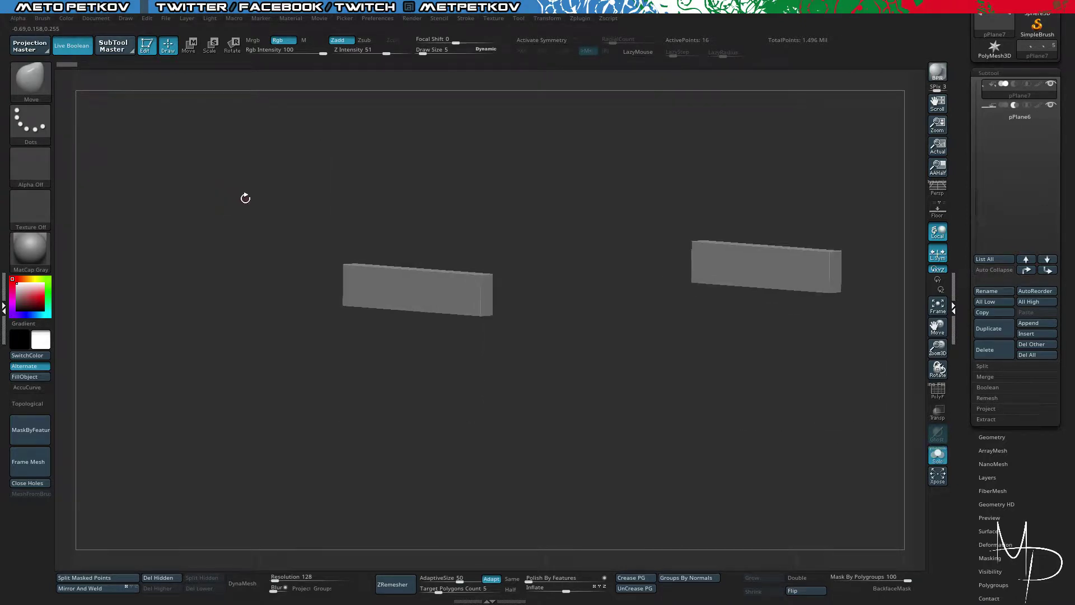
pyautogui.moveTo(972, 203); pyautogui.dragTo(976, 174)
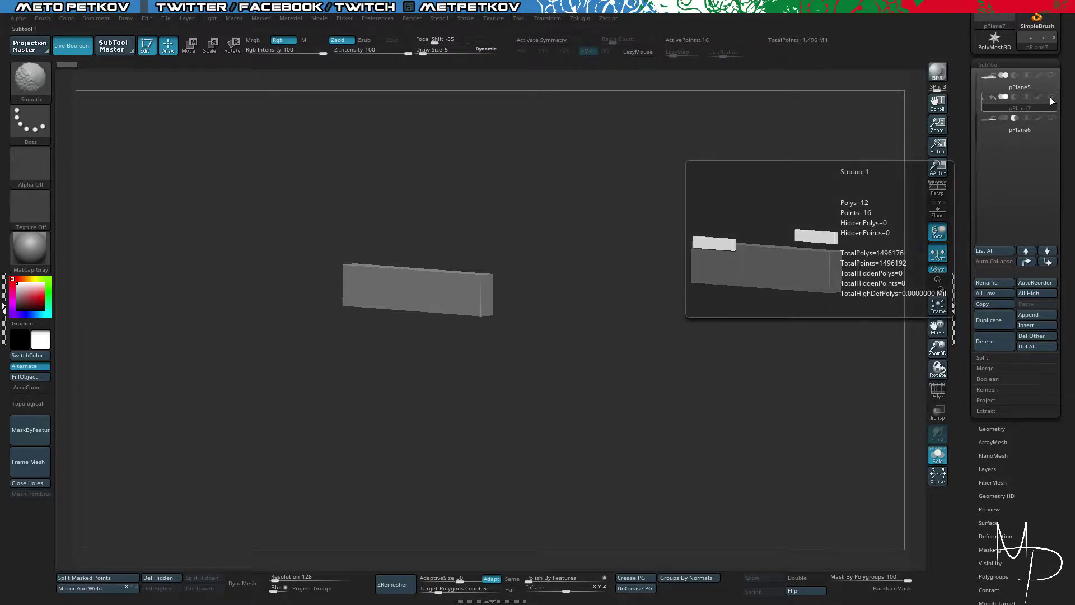
pyautogui.click(1054, 120)
pyautogui.hotkey('alt', 's')
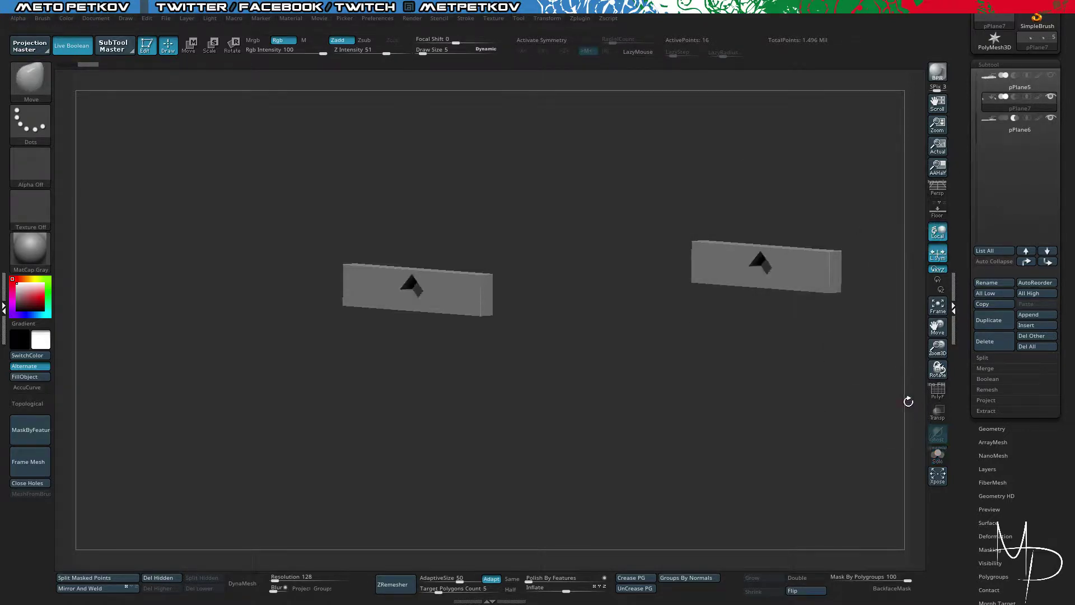
pyautogui.moveTo(723, 397)
pyautogui.mouseDown()
pyautogui.moveTo(745, 399)
pyautogui.moveTo(717, 401)
pyautogui.moveTo(726, 403)
pyautogui.moveTo(734, 382)
pyautogui.mouseUp()
pyautogui.click(987, 379)
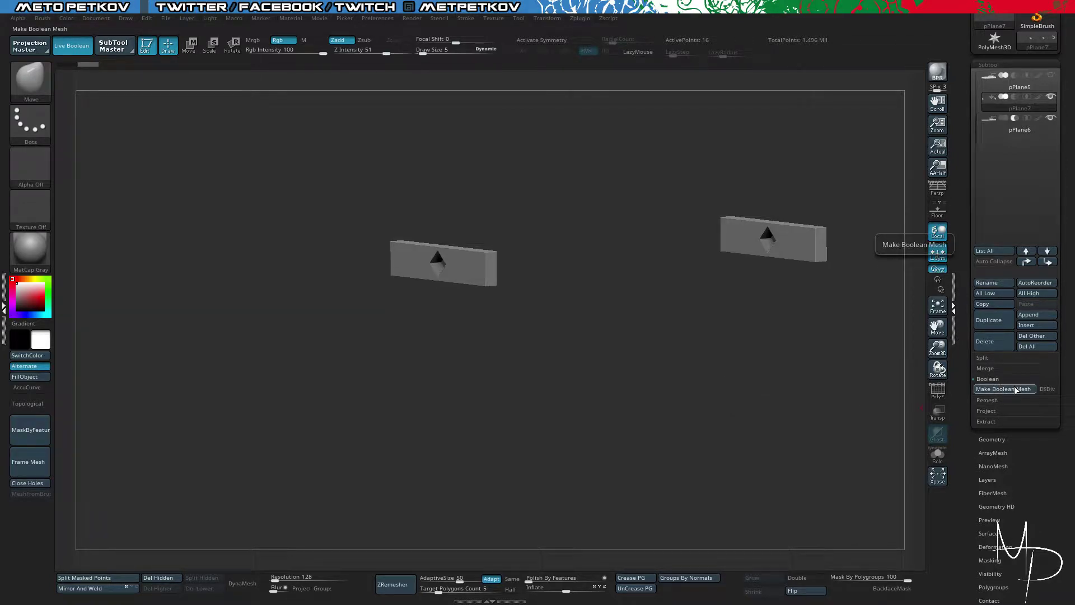
pyautogui.click(1015, 389)
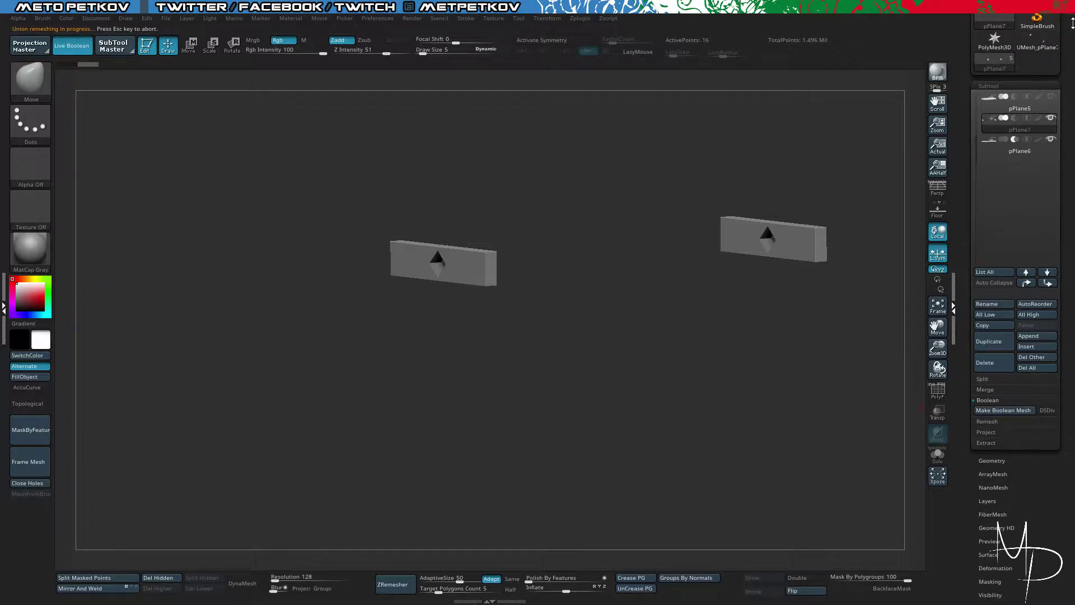
# Step: Examine the wireframe and diamond-shaped holes of the new Boolean mesh UMesh_pPlane7
pyautogui.click(1029, 52)
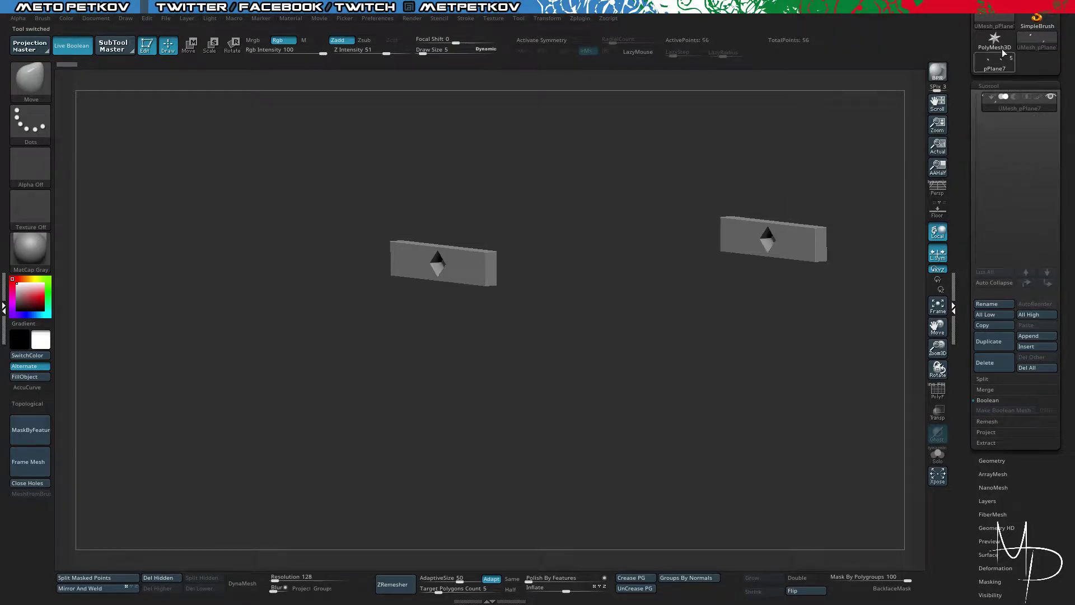
pyautogui.hotkey('shift', 'f')
pyautogui.moveTo(596, 333); pyautogui.dragTo(619, 347)
pyautogui.hotkey('shift', 'f')
# Step: Delete the uncut crossbars pPlane7 from the table tool and restore the remaining parts with Live Boolean off
pyautogui.click(994, 69)
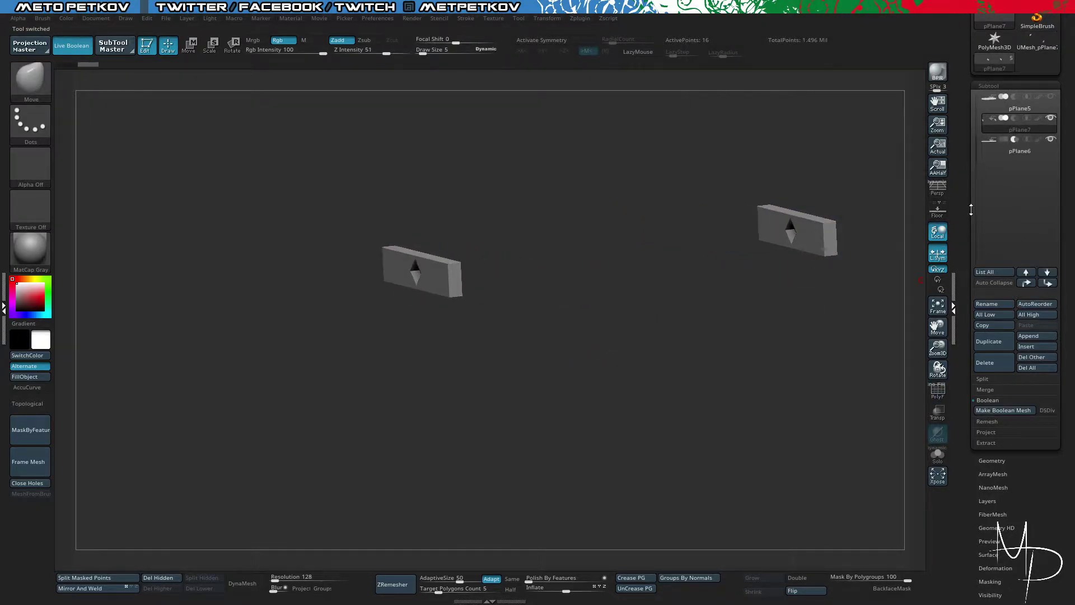
pyautogui.click(984, 363)
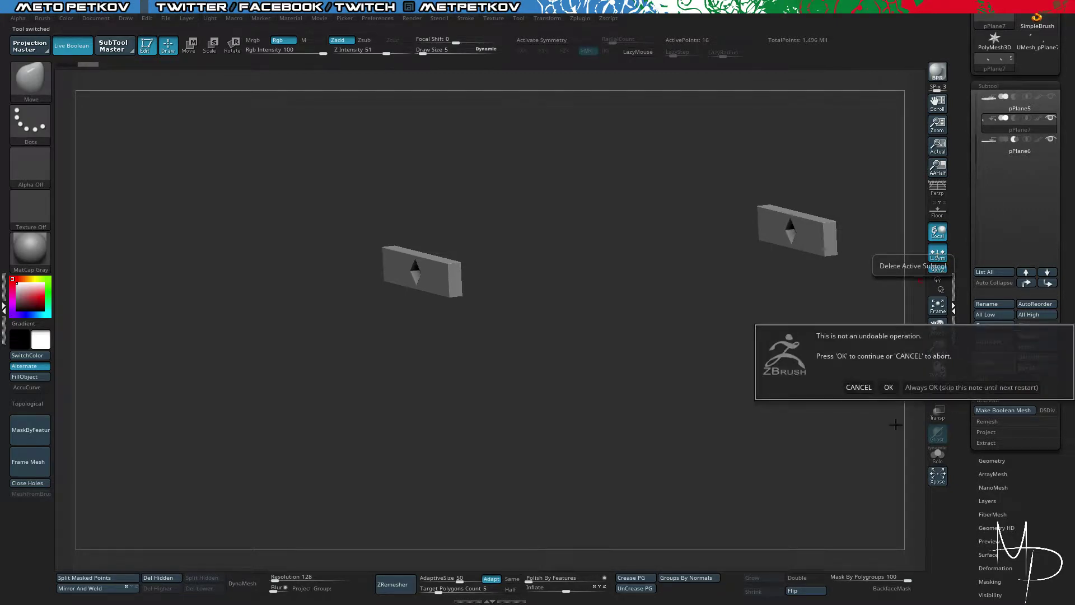
pyautogui.click(889, 388)
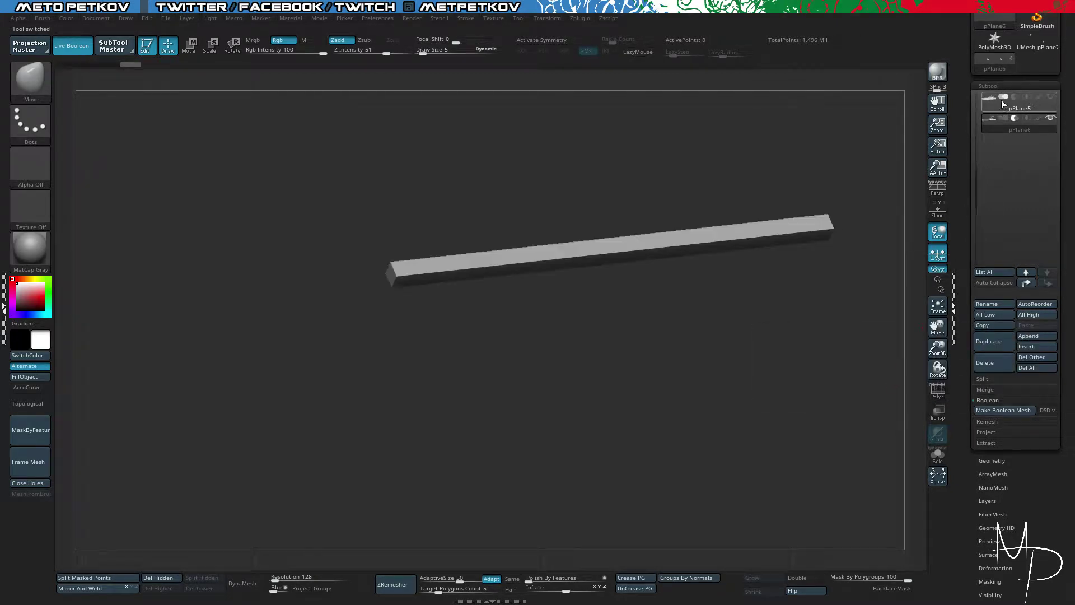
pyautogui.click(71, 46)
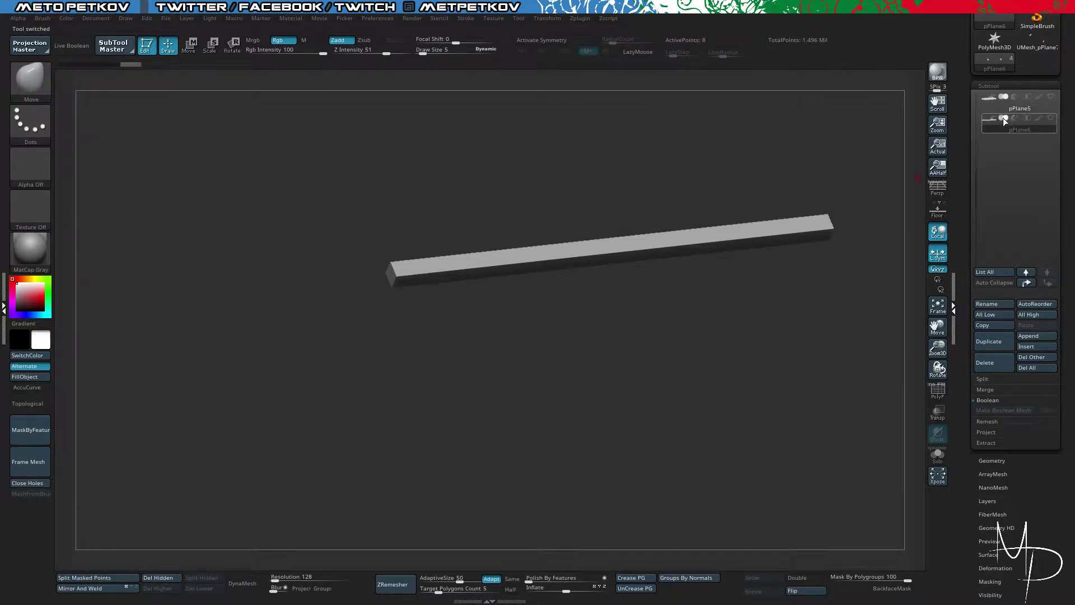
pyautogui.click(1050, 119)
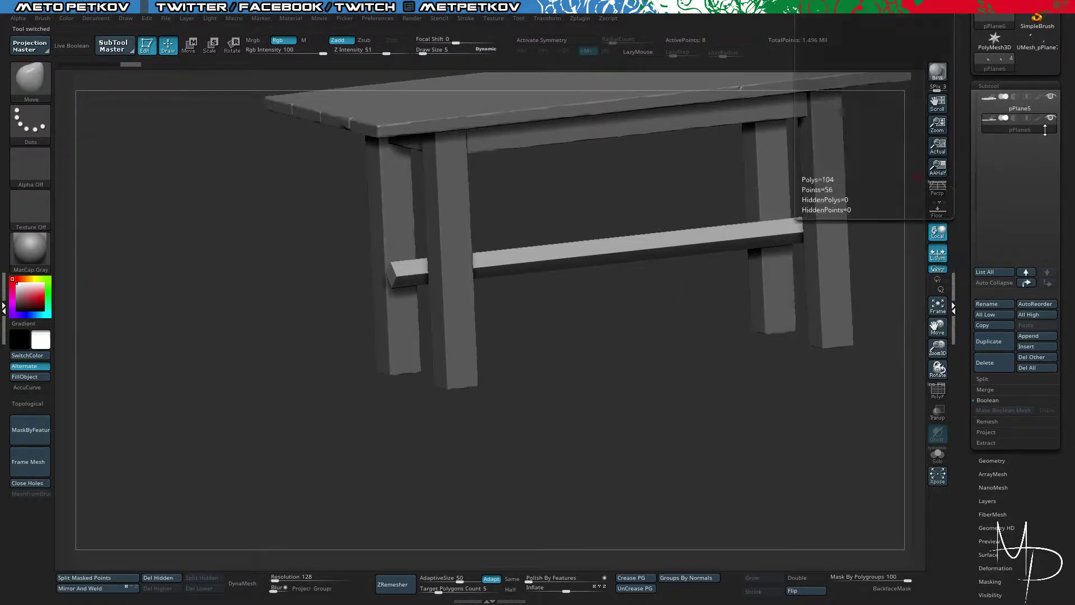
# Step: Insert the Boolean-cut crossbar mesh into the table tool as a subtool and isolate it in view
pyautogui.click(1031, 347)
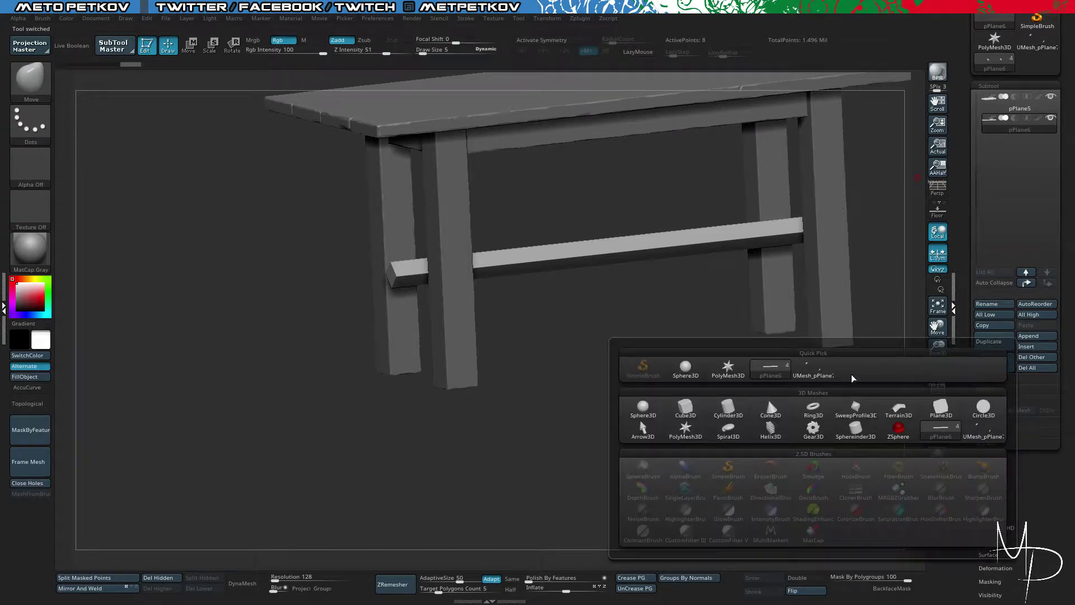
pyautogui.click(801, 373)
pyautogui.moveTo(616, 395); pyautogui.dragTo(652, 396)
pyautogui.hotkey('alt', 's')
pyautogui.press('f')
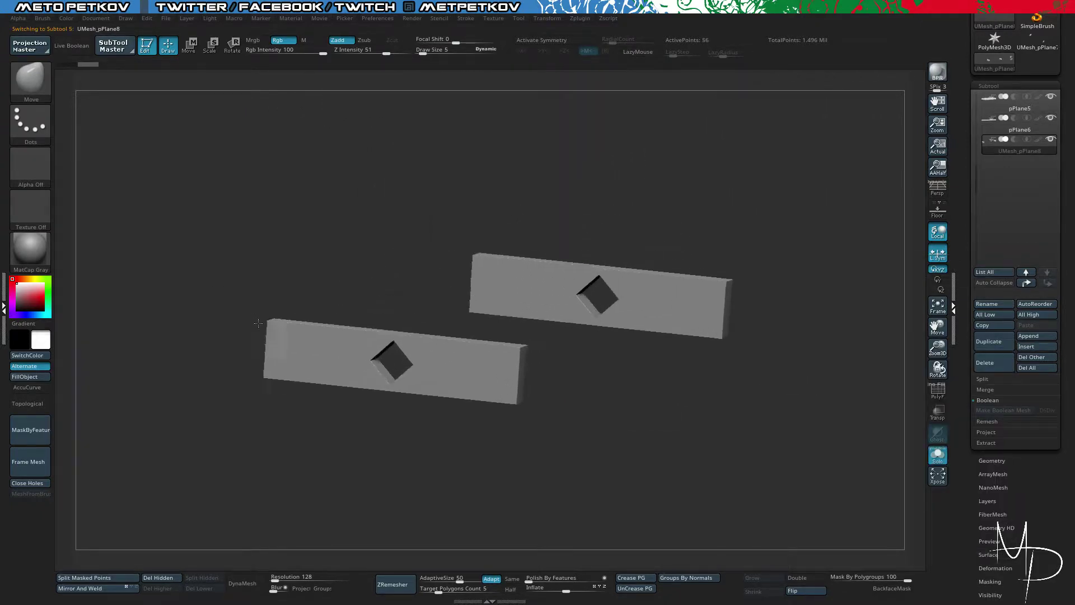
pyautogui.moveTo(257, 323); pyautogui.dragTo(557, 428)
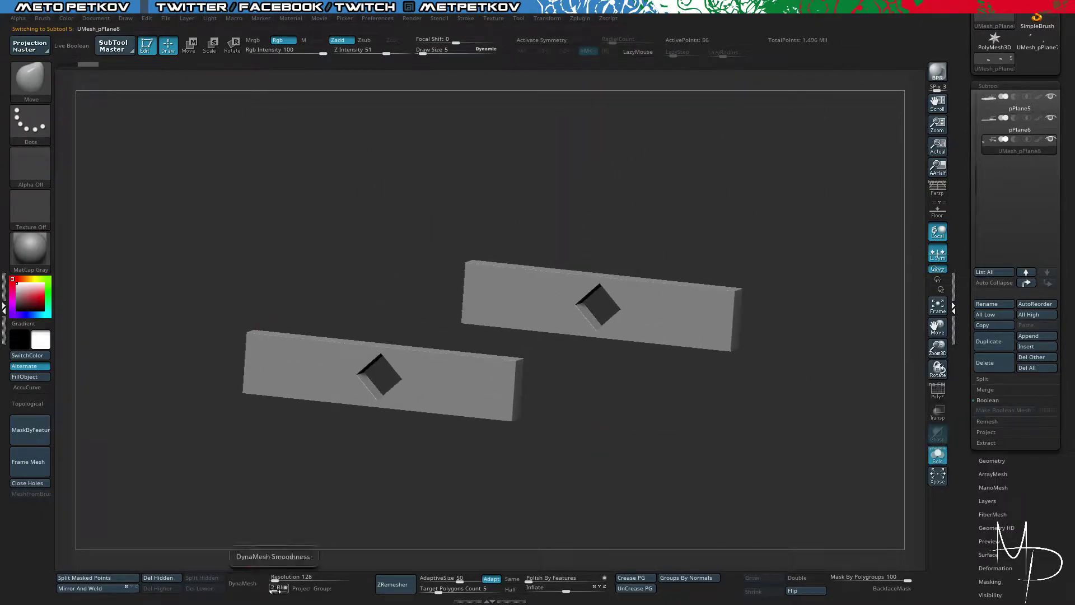
# Step: DynaMesh the two cut crossbars at resolution 1048 and check their mesh density
pyautogui.moveTo(278, 579)
pyautogui.mouseDown()
pyautogui.moveTo(297, 577)
pyautogui.moveTo(284, 597)
pyautogui.mouseUp()
pyautogui.click(242, 583)
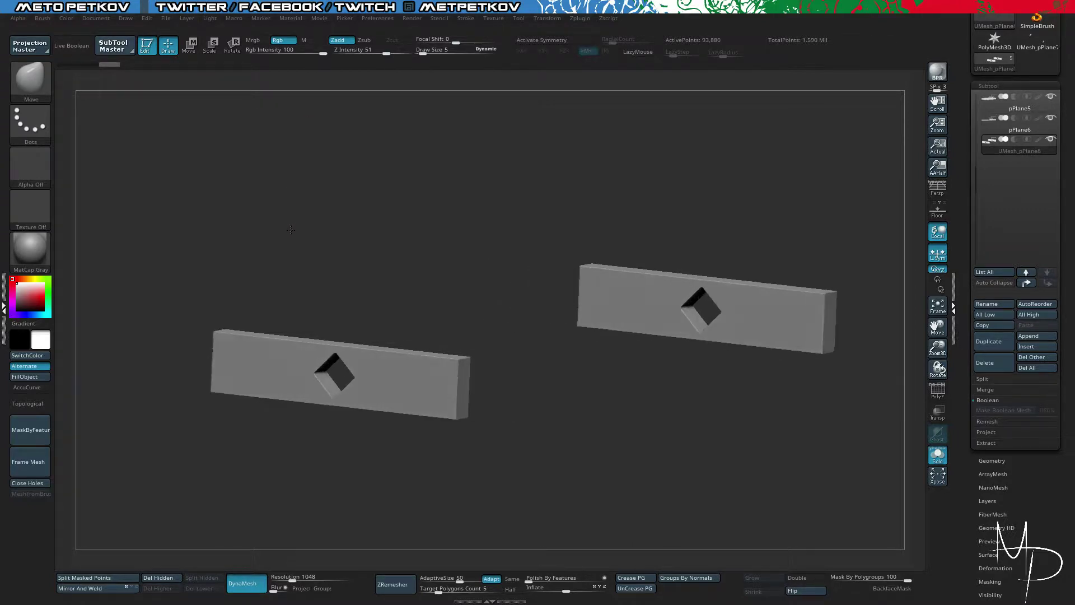
pyautogui.hotkey('shift', 'f')
pyautogui.hotkey('shift', 'f')
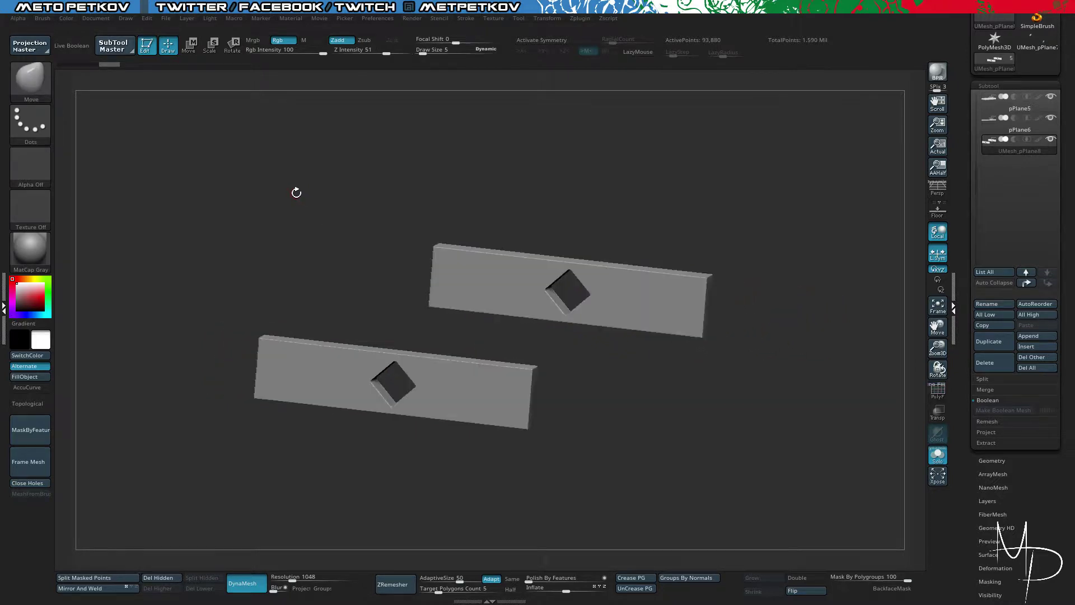
# Step: Isolate one of the two cut crossbars by its own polygroup, frame it and switch off its wireframe
pyautogui.moveTo(295, 191)
pyautogui.keyDown('alt'); pyautogui.mouseDown()
pyautogui.moveTo(323, 224)
pyautogui.moveTo(281, 184)
pyautogui.moveTo(257, 180)
pyautogui.moveTo(280, 175)
pyautogui.moveTo(239, 241)
pyautogui.mouseUp(); pyautogui.keyUp('alt')
pyautogui.hotkey('shift', 'f')
pyautogui.hotkey('shift', 'f')
pyautogui.hotkey('shift', 'f')
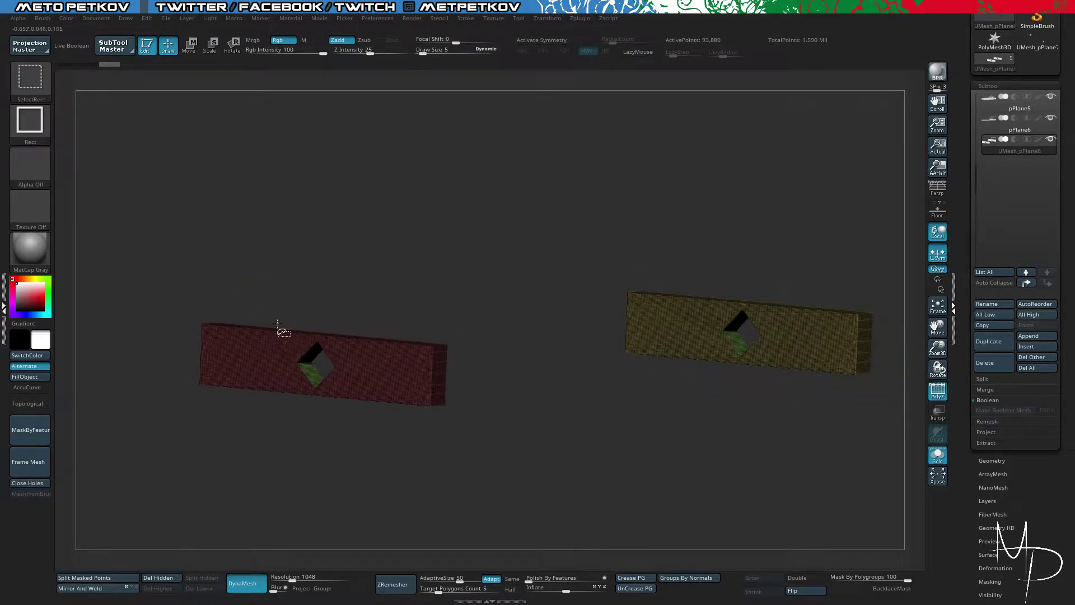
pyautogui.keyDown('ctrl'); pyautogui.keyDown('shift'); pyautogui.moveTo(272, 302); pyautogui.dragTo(351, 411); pyautogui.keyUp('shift'); pyautogui.keyUp('ctrl')
pyautogui.hotkey('ctrl', 'shift', 'a')
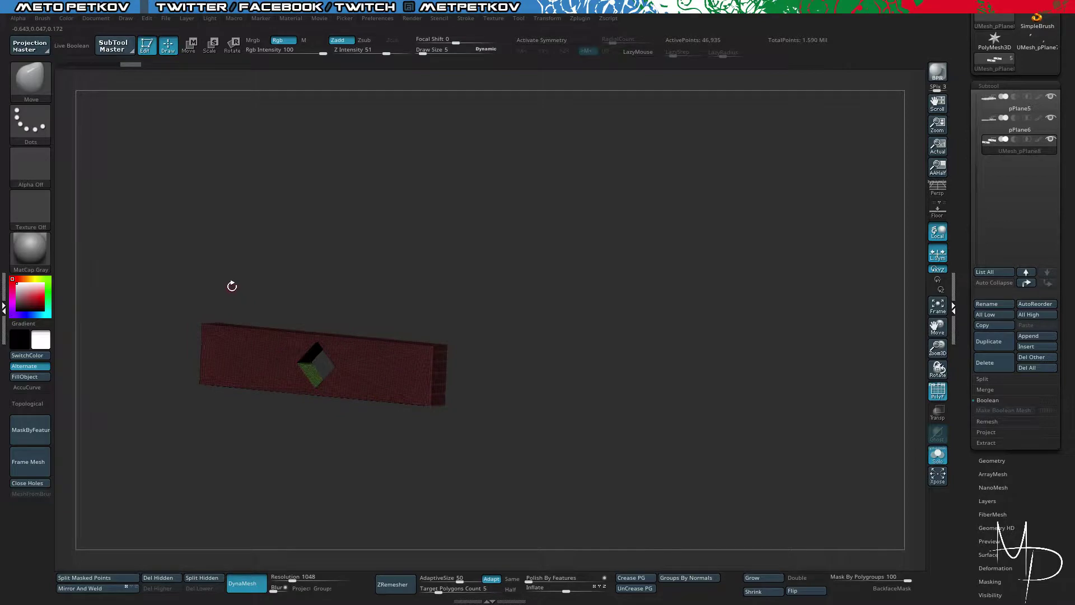
pyautogui.hotkey('alt', 's')
pyautogui.hotkey('alt', 's')
pyautogui.press('f')
pyautogui.moveTo(566, 155); pyautogui.dragTo(510, 206)
pyautogui.hotkey('shift', 'f')
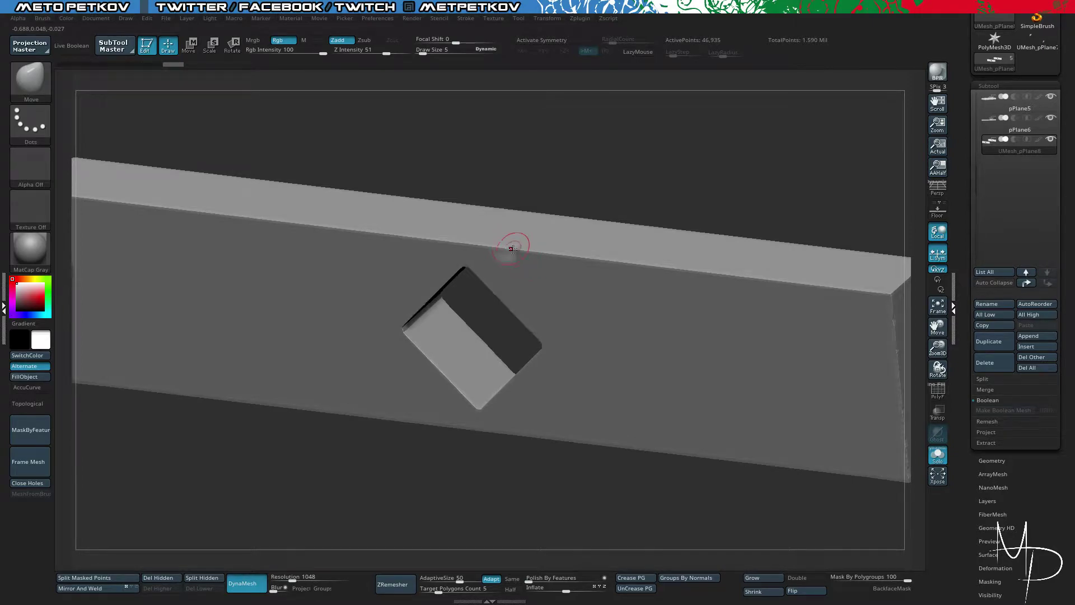
# Step: Try the TrimDynamic brush on the isolated crossbar's upper edge and bring the hidden crossbar back
pyautogui.press('b')
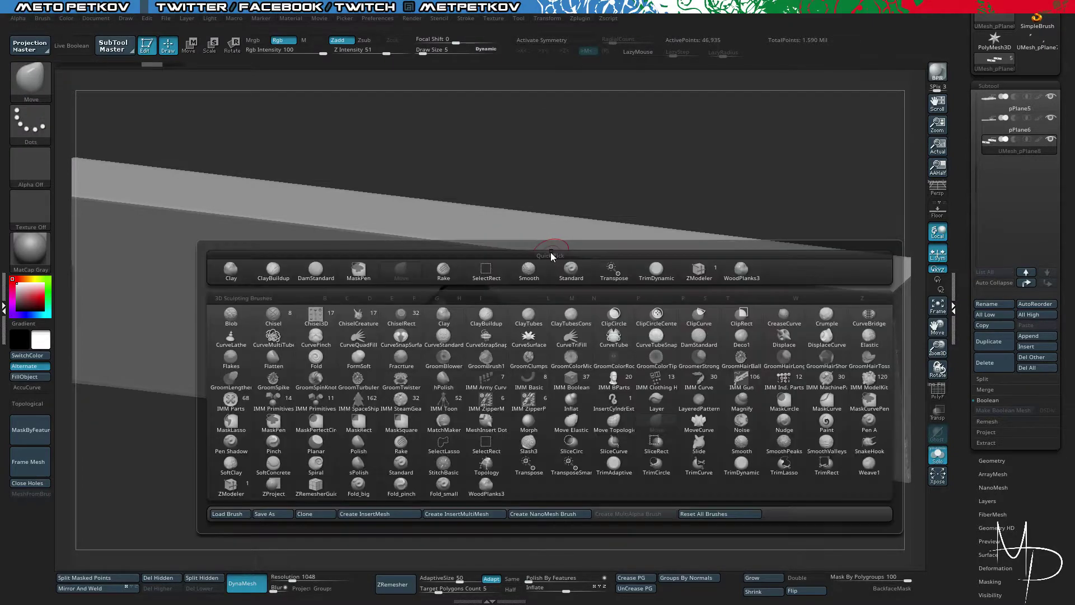
pyautogui.press('t')
pyautogui.press('d')
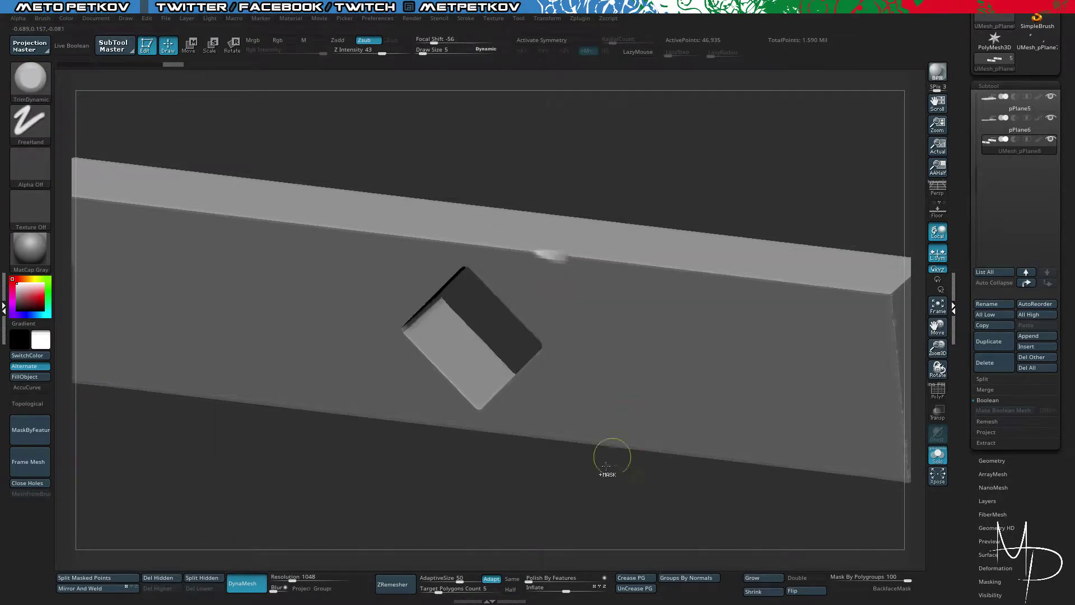
pyautogui.keyDown('ctrl'); pyautogui.keyDown('shift'); pyautogui.click(448, 510); pyautogui.keyUp('shift'); pyautogui.keyUp('ctrl')
pyautogui.keyDown('alt'); pyautogui.moveTo(447, 509); pyautogui.dragTo(391, 477); pyautogui.keyUp('alt')
pyautogui.moveTo(628, 473); pyautogui.dragTo(627, 455)
pyautogui.press('f')
pyautogui.hotkey('shift', 'f')
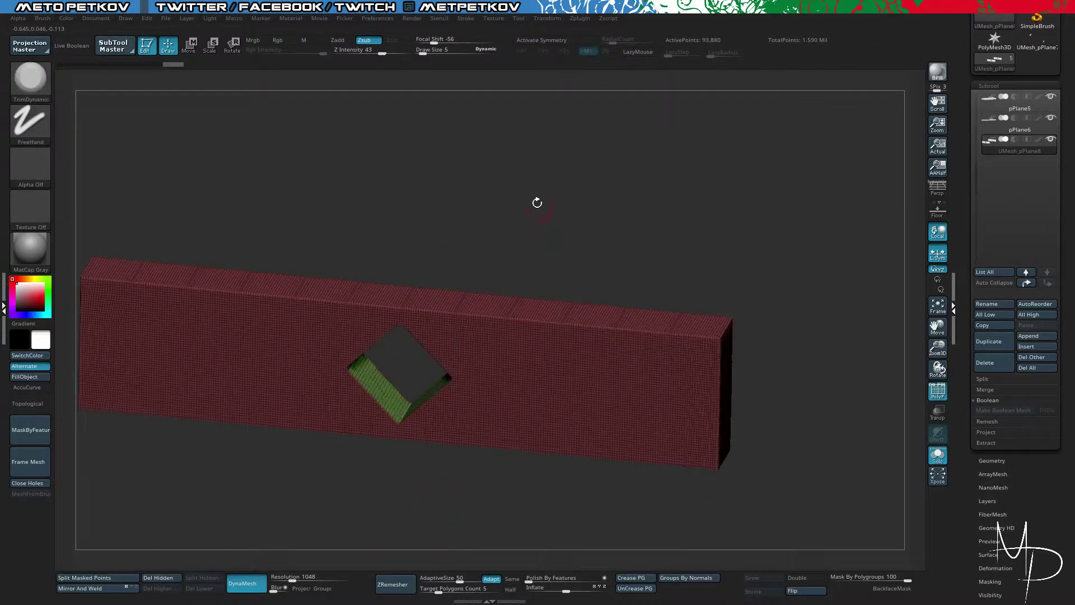
pyautogui.hotkey('ctrl', 'z')
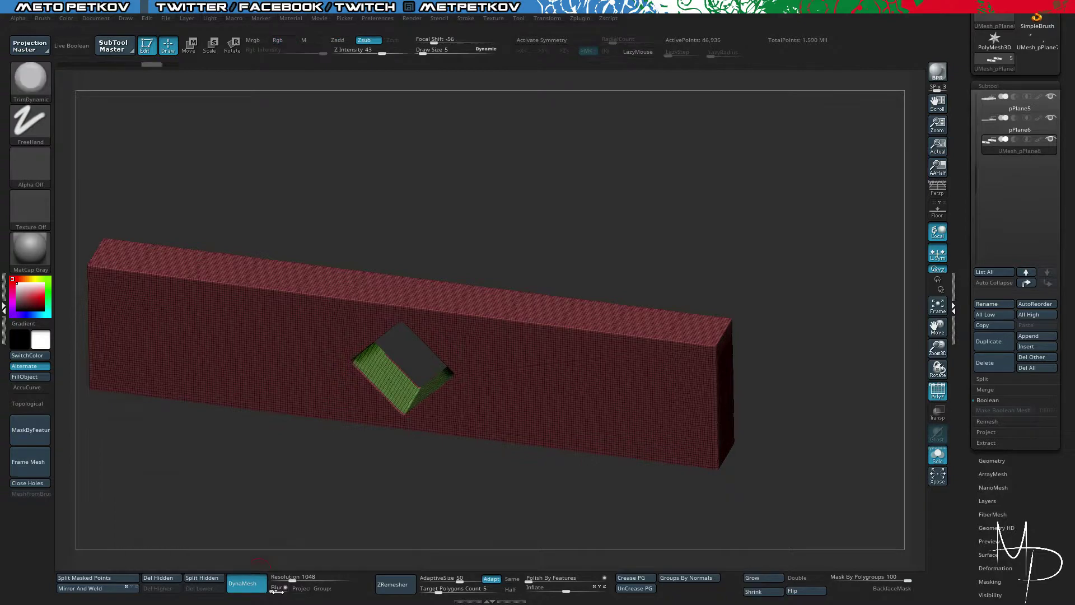
pyautogui.hotkey('ctrl', 'shift', 'z')
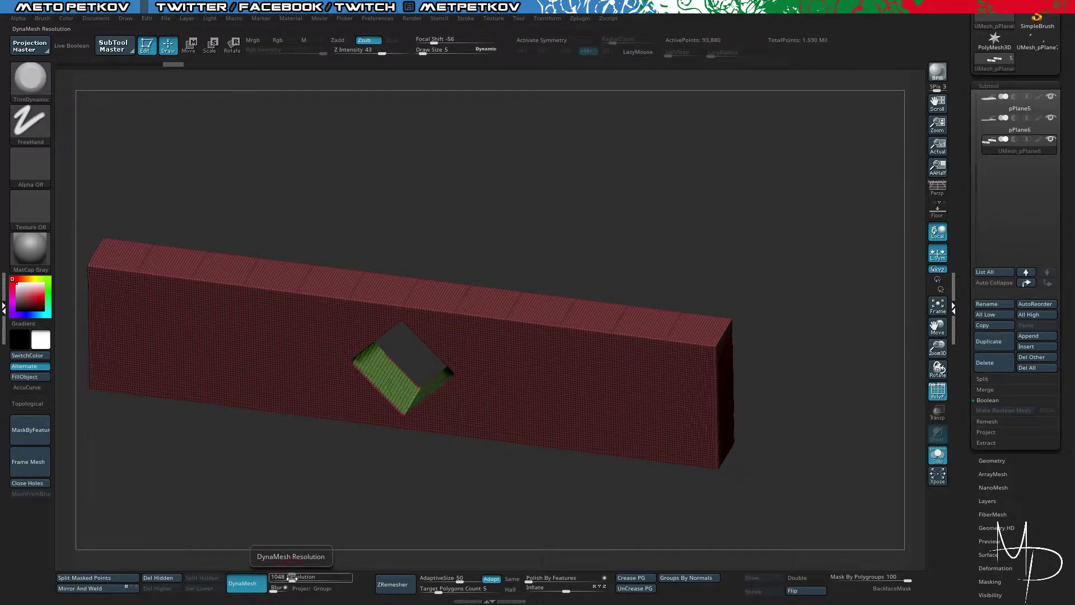
# Step: Re-DynaMesh both crossbars at resolution 1656 and choose the TrimDynamic brush
pyautogui.moveTo(290, 578); pyautogui.dragTo(304, 577)
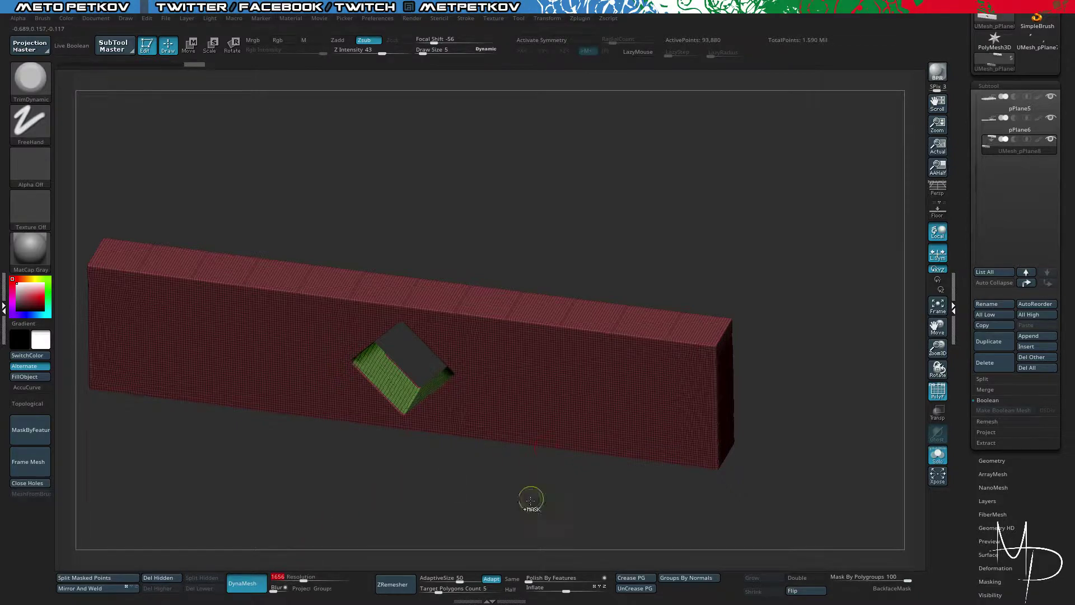
pyautogui.keyDown('ctrl'); pyautogui.moveTo(514, 505); pyautogui.dragTo(468, 483); pyautogui.keyUp('ctrl')
pyautogui.keyDown('ctrl'); pyautogui.moveTo(518, 507); pyautogui.dragTo(458, 486); pyautogui.keyUp('ctrl')
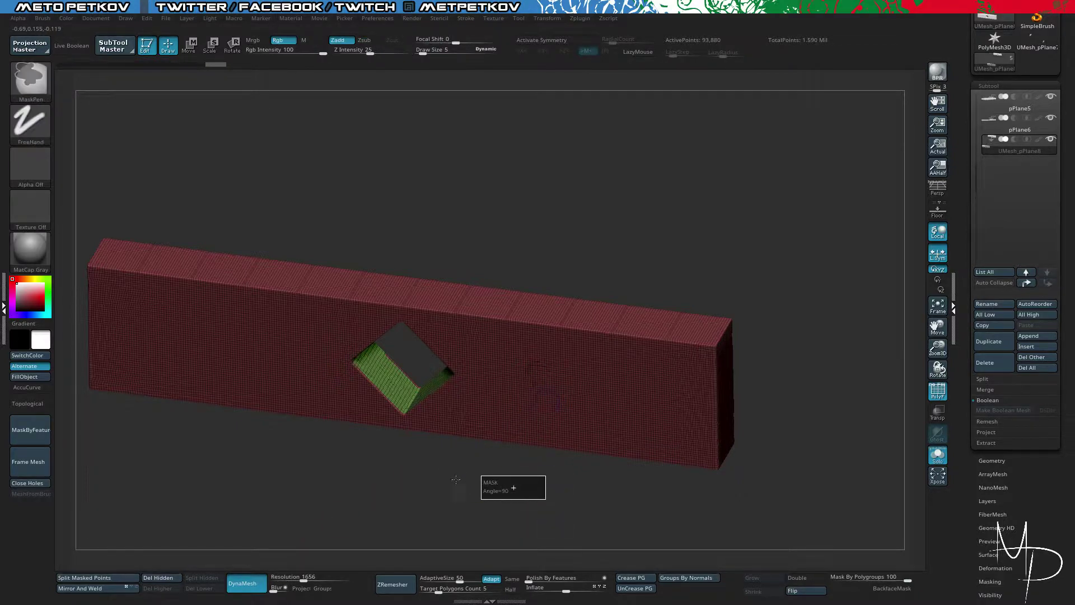
pyautogui.press('b')
pyautogui.press('t')
pyautogui.press('d')
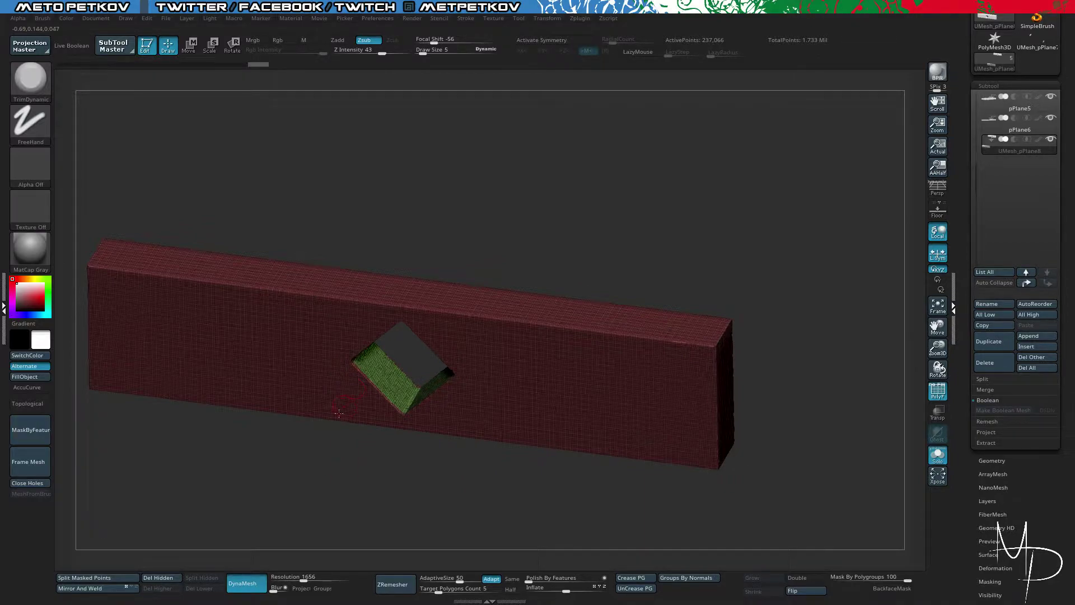
# Step: Show the surrounding table parts with transparency on and examine how the beam passes through the crossbar's hole
pyautogui.hotkey('shift', 's')
pyautogui.hotkey('shift', 's')
pyautogui.moveTo(434, 511); pyautogui.dragTo(448, 260)
pyautogui.moveTo(445, 197)
pyautogui.mouseDown()
pyautogui.moveTo(434, 216)
pyautogui.moveTo(448, 201)
pyautogui.mouseUp()
pyautogui.hotkey('shift', 's')
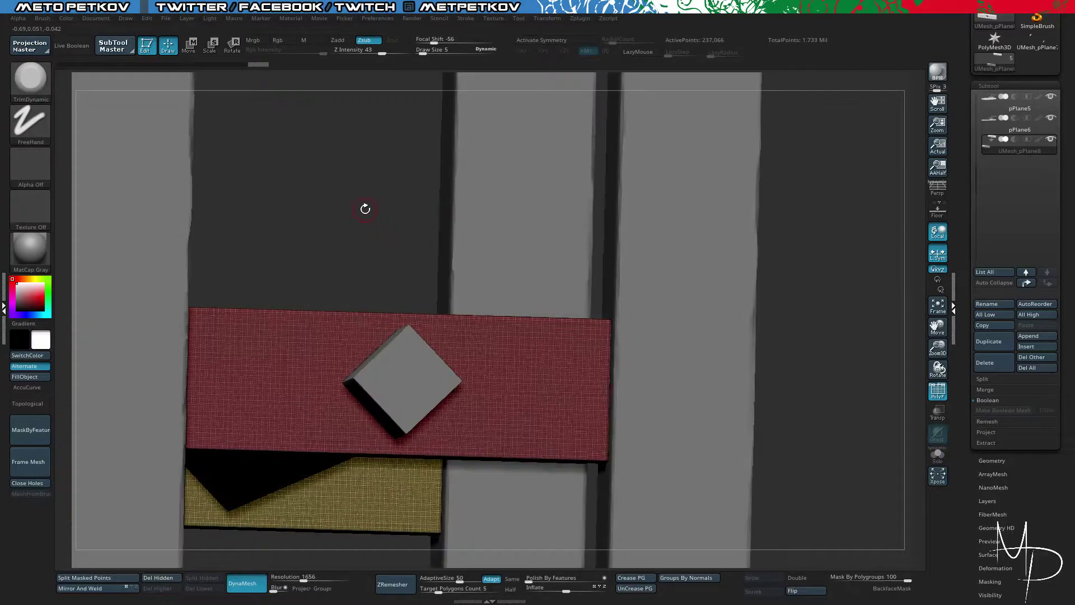
pyautogui.moveTo(365, 209); pyautogui.dragTo(392, 256)
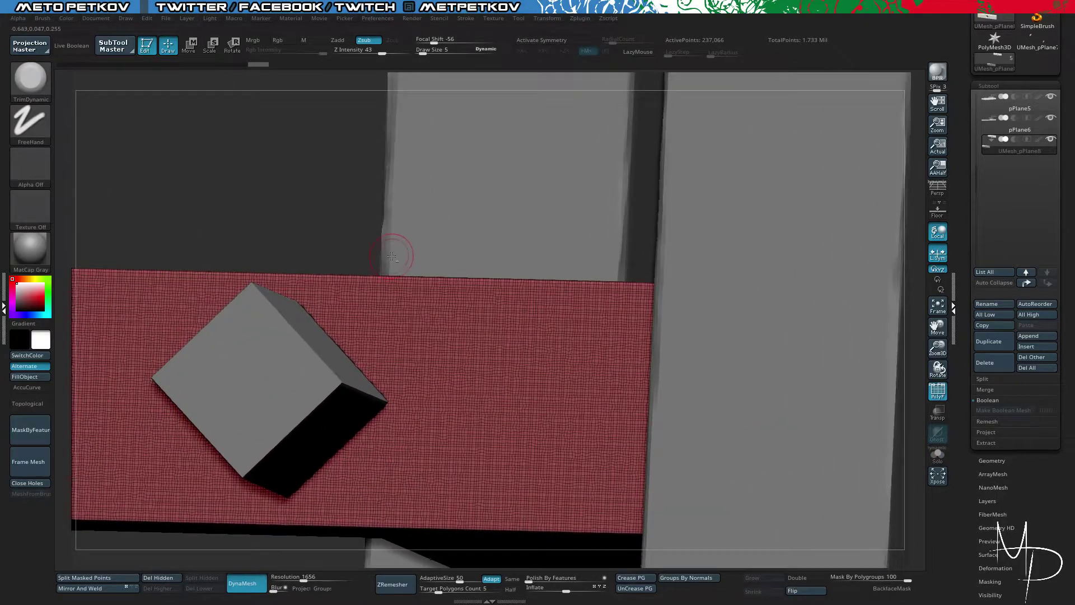
pyautogui.moveTo(272, 236); pyautogui.dragTo(332, 226)
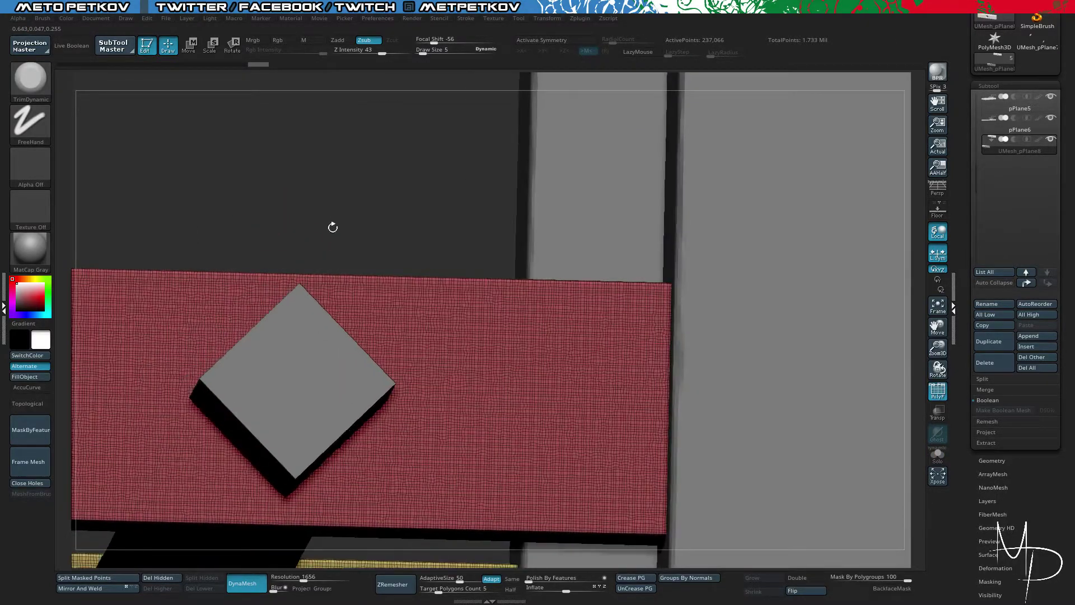
pyautogui.click(936, 413)
pyautogui.moveTo(228, 186)
pyautogui.mouseDown()
pyautogui.moveTo(314, 317)
pyautogui.moveTo(297, 302)
pyautogui.mouseUp()
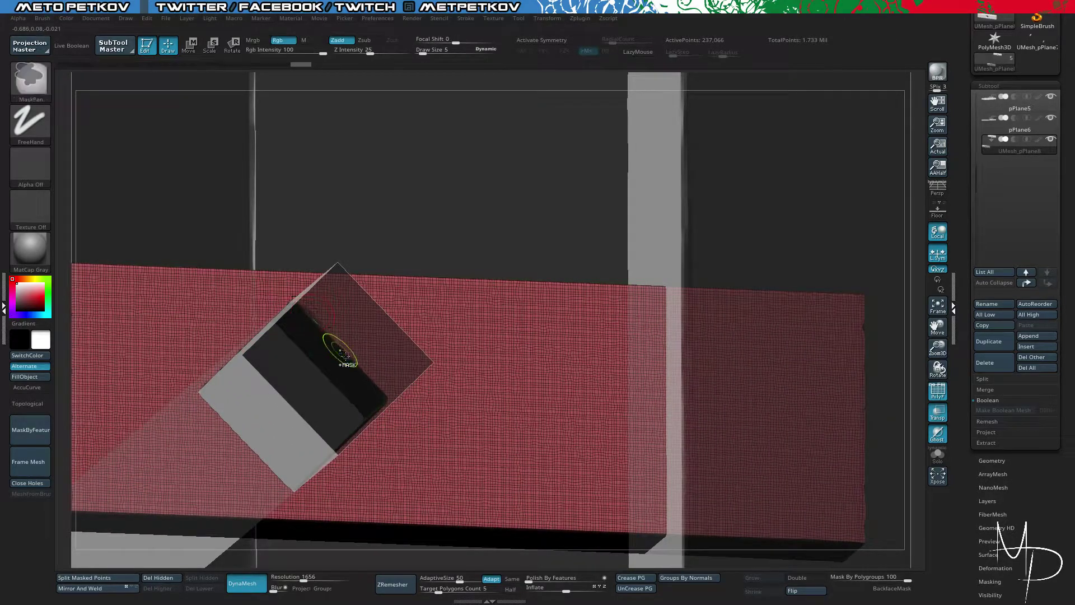
# Step: Set Mask By Polygroups to 0 and re-DynaMesh the crossbars
pyautogui.click(833, 580)
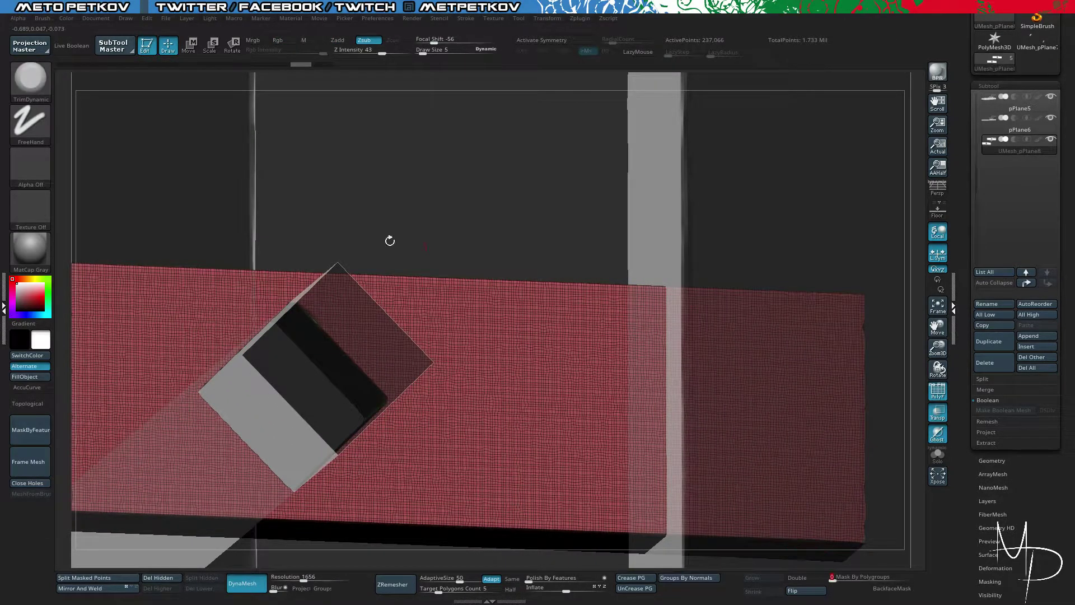
pyautogui.keyDown('ctrl'); pyautogui.moveTo(151, 163); pyautogui.dragTo(225, 213); pyautogui.keyUp('ctrl')
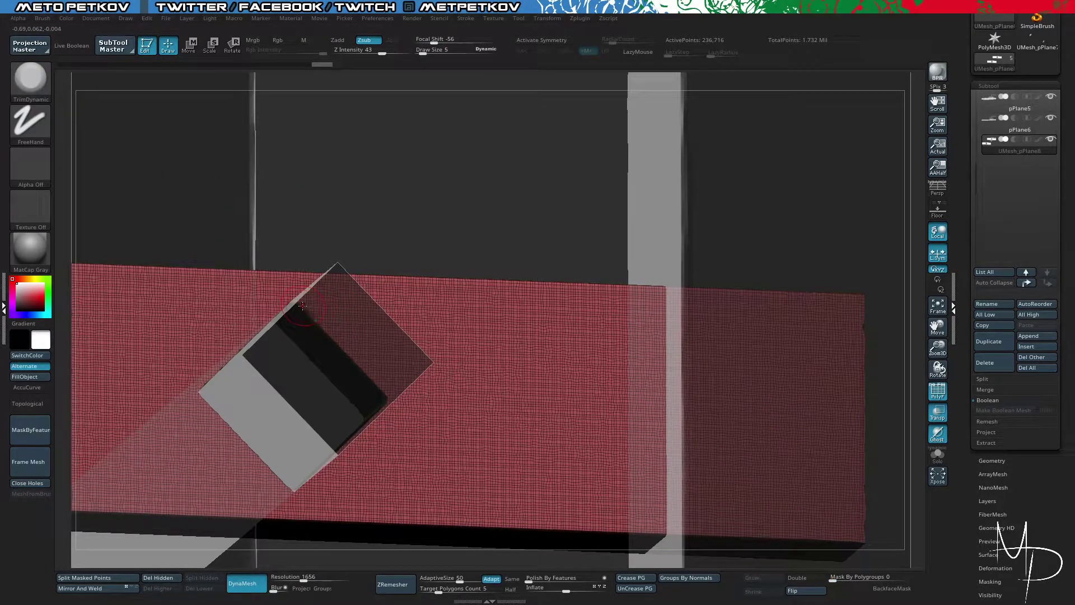
# Step: Trim the edges of the diamond-shaped hole with TrimDynamic, isolating the crossbars and hiding the wireframe
pyautogui.moveTo(323, 327); pyautogui.dragTo(356, 362)
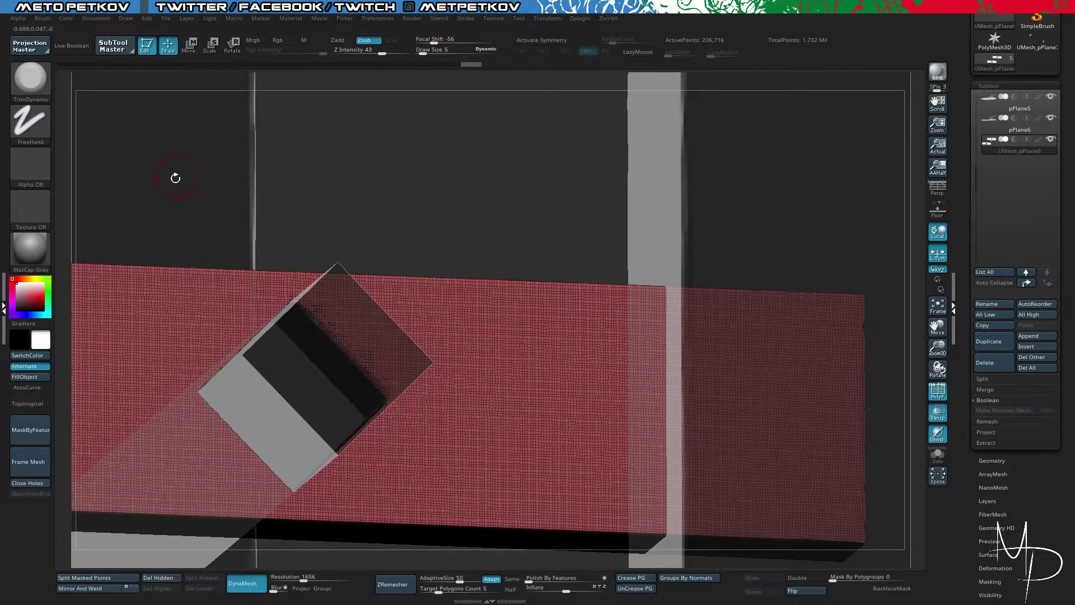
pyautogui.moveTo(175, 178); pyautogui.dragTo(207, 224)
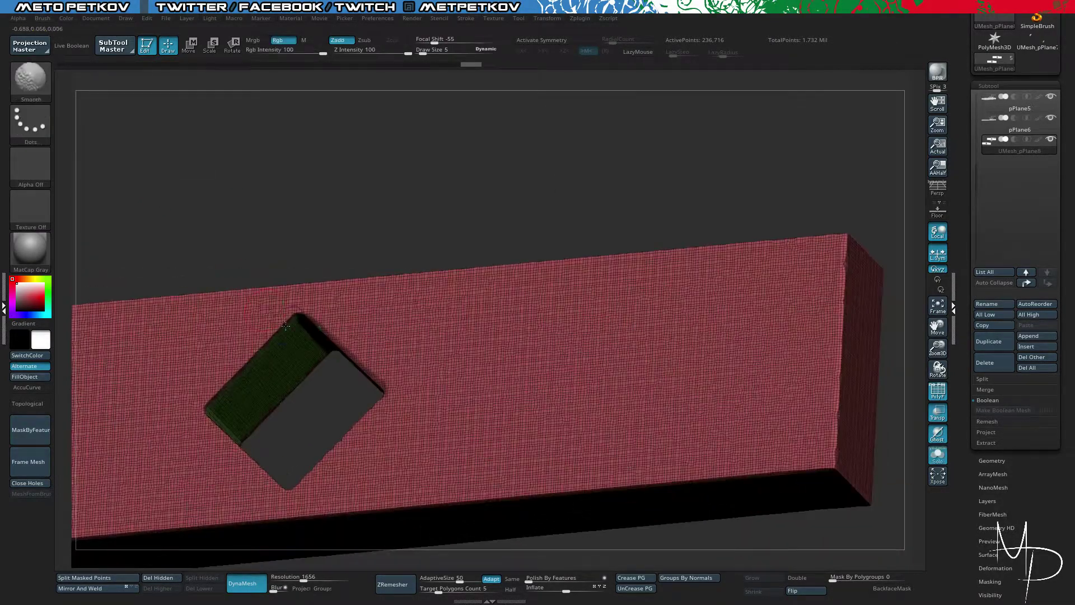
pyautogui.hotkey('shift', 'f')
pyautogui.moveTo(290, 317); pyautogui.dragTo(213, 397)
pyautogui.moveTo(214, 348); pyautogui.dragTo(208, 336, button='right')
pyautogui.moveTo(208, 405); pyautogui.dragTo(290, 506)
pyautogui.moveTo(252, 205); pyautogui.dragTo(311, 210)
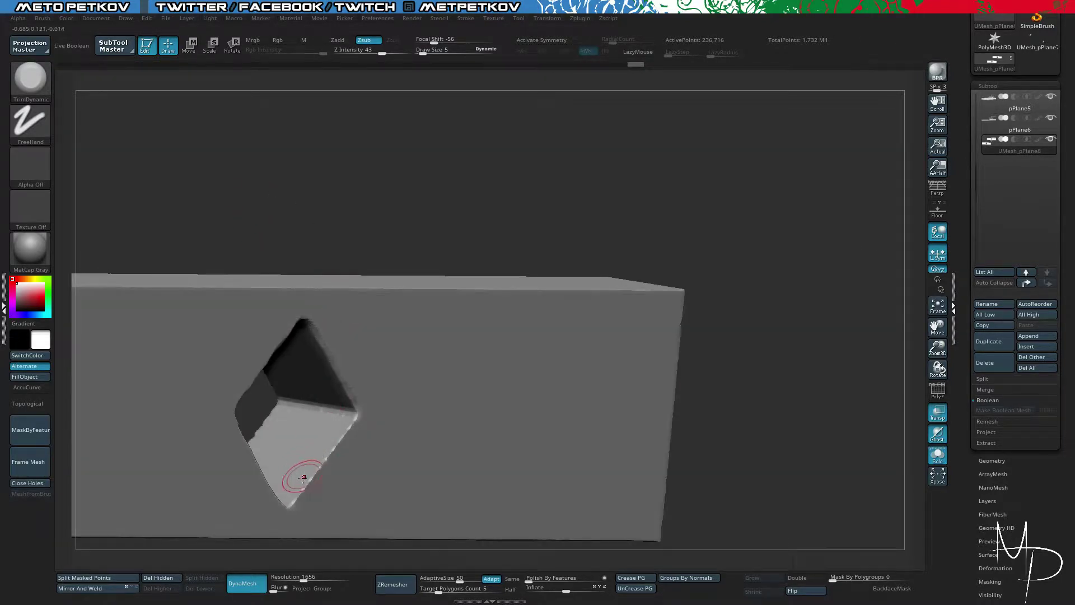
pyautogui.moveTo(297, 497); pyautogui.dragTo(314, 474)
# Step: Soften the remaining rim edges and corners of the diamond-shaped hole on the crossbar with TrimDynamic strokes
pyautogui.moveTo(391, 211)
pyautogui.mouseDown()
pyautogui.moveTo(274, 170)
pyautogui.moveTo(326, 187)
pyautogui.moveTo(403, 238)
pyautogui.moveTo(348, 208)
pyautogui.moveTo(359, 232)
pyautogui.mouseUp()
pyautogui.moveTo(437, 209); pyautogui.dragTo(474, 229)
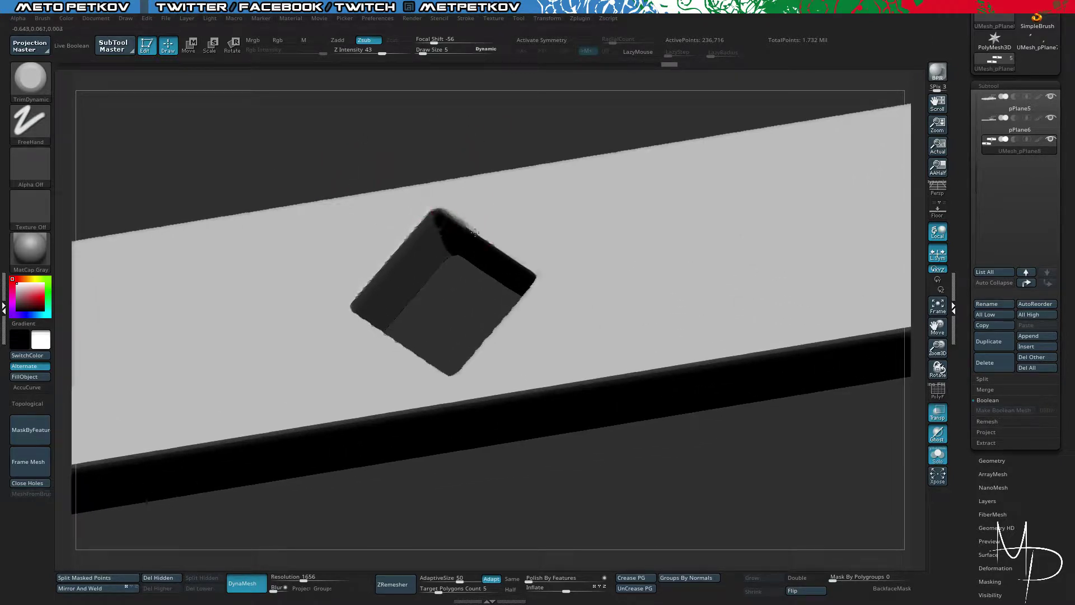
pyautogui.moveTo(387, 149); pyautogui.dragTo(456, 157)
pyautogui.moveTo(464, 225); pyautogui.dragTo(482, 234)
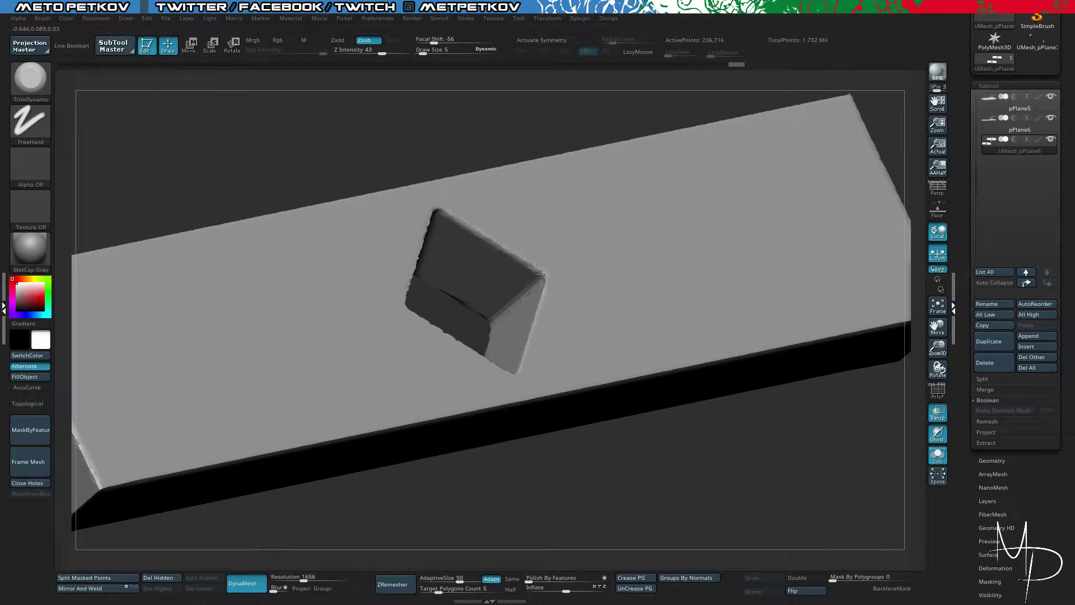
pyautogui.moveTo(541, 275); pyautogui.dragTo(543, 293)
pyautogui.moveTo(304, 113); pyautogui.dragTo(468, 199)
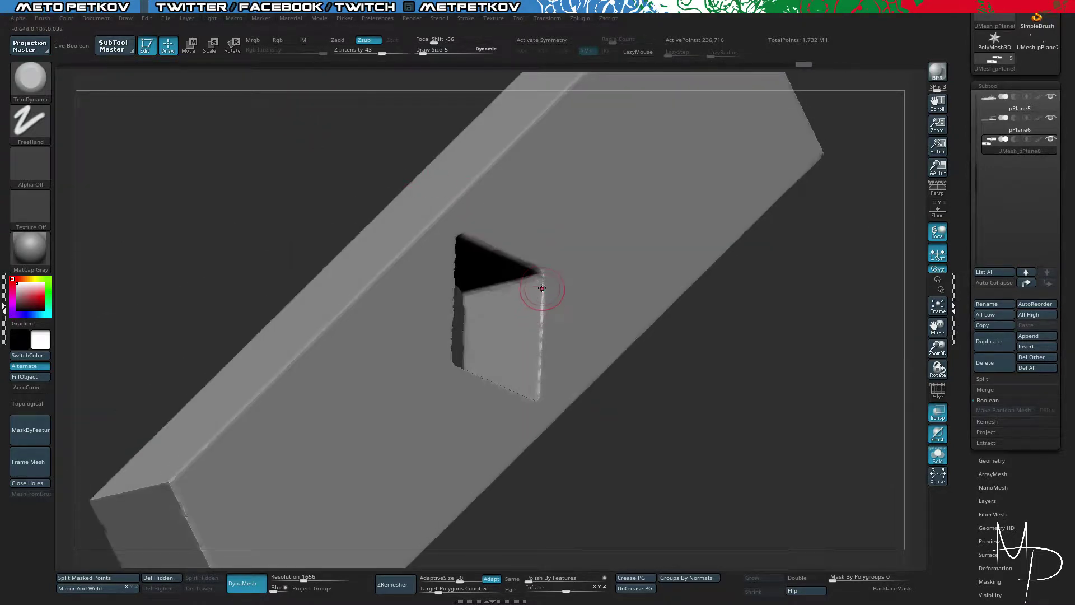
pyautogui.moveTo(542, 294); pyautogui.dragTo(544, 273)
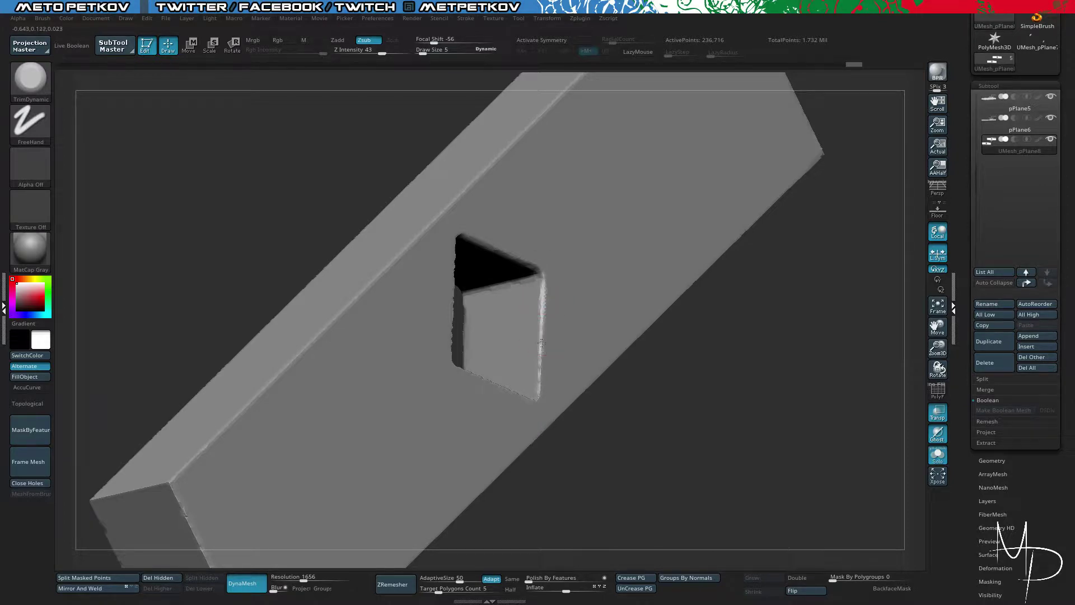
pyautogui.moveTo(542, 342); pyautogui.dragTo(538, 409)
pyautogui.click(639, 461)
# Step: Turn off transparency, compare the trimmed hole with the beam, and check the isolated crossbar's wireframe
pyautogui.moveTo(279, 183); pyautogui.dragTo(282, 180)
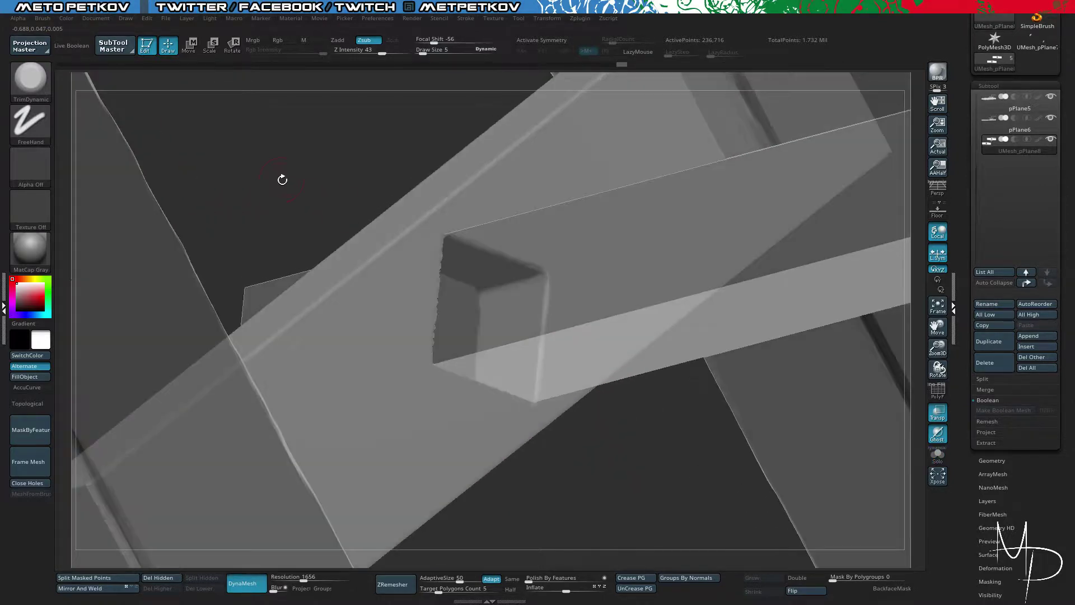
pyautogui.click(938, 414)
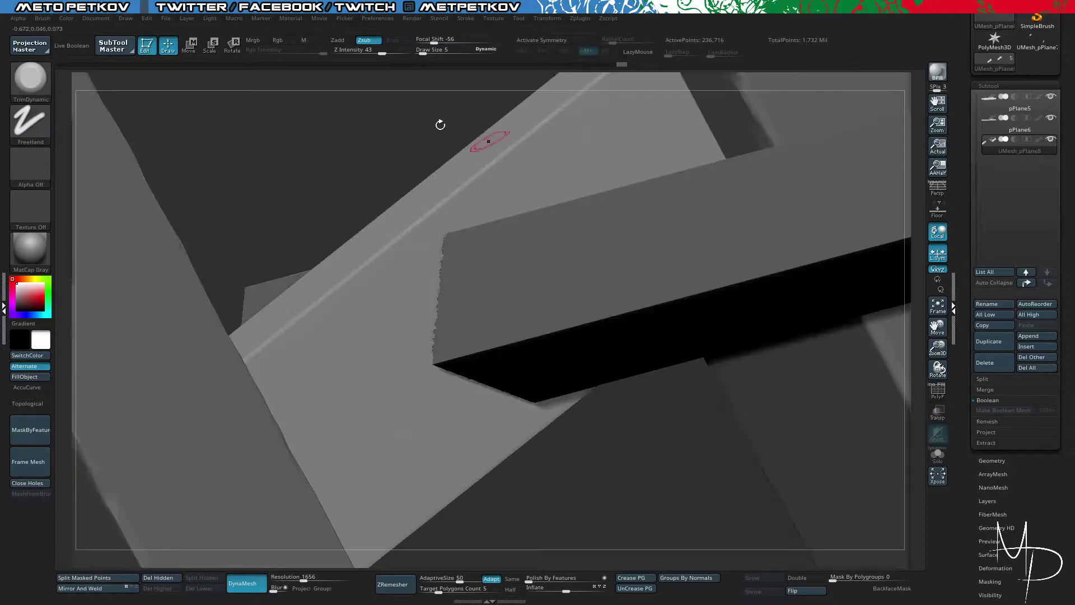
pyautogui.moveTo(261, 128); pyautogui.dragTo(287, 190)
pyautogui.hotkey('alt', 's')
pyautogui.hotkey('shift', 'f')
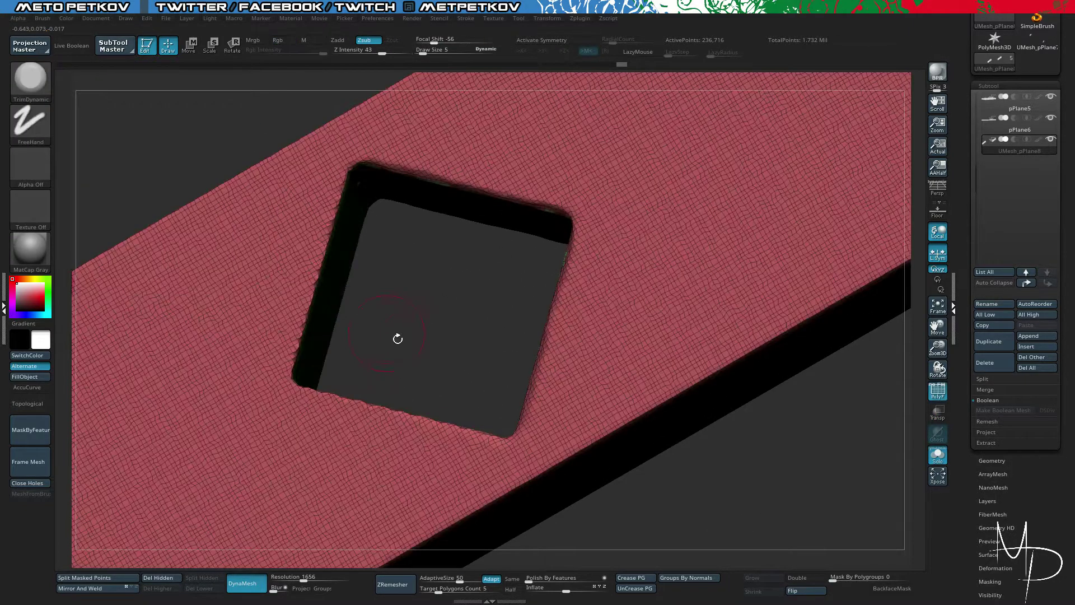
pyautogui.moveTo(422, 343); pyautogui.dragTo(392, 303)
pyautogui.hotkey('shift', 'f')
# Step: Reduce the TrimDynamic draw size to 1 for refining the hole's jagged rim
pyautogui.press('space')
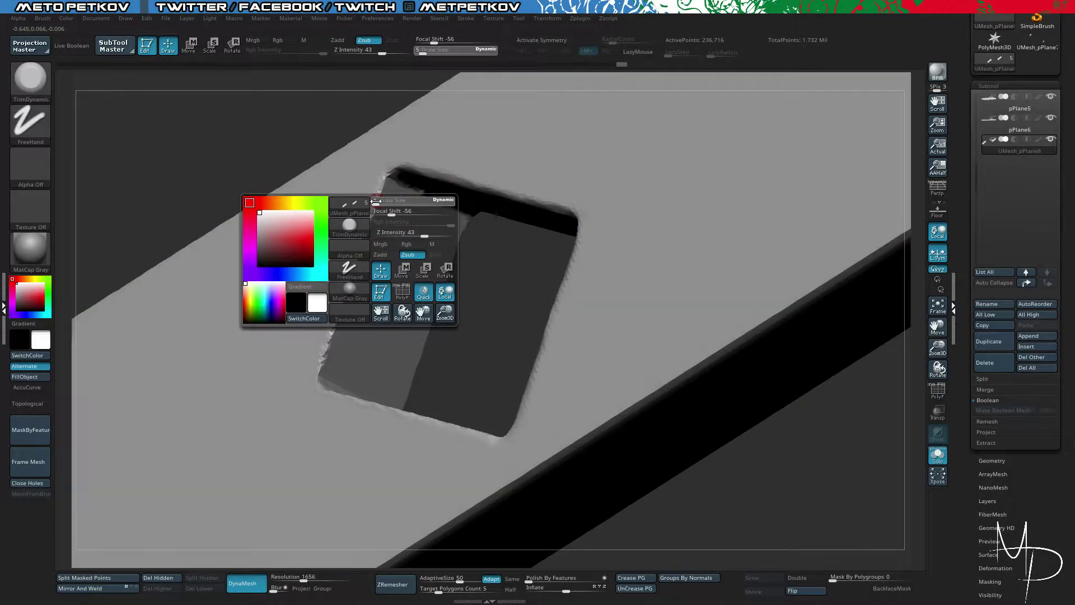
pyautogui.moveTo(377, 200); pyautogui.dragTo(378, 197)
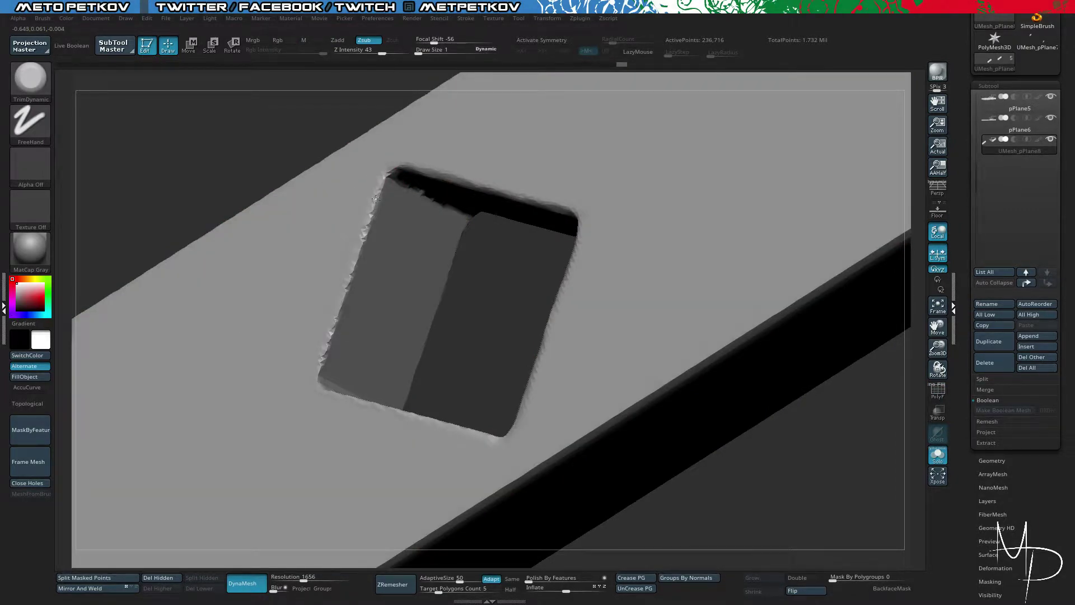
pyautogui.press('space')
pyautogui.moveTo(251, 167); pyautogui.dragTo(122, 196)
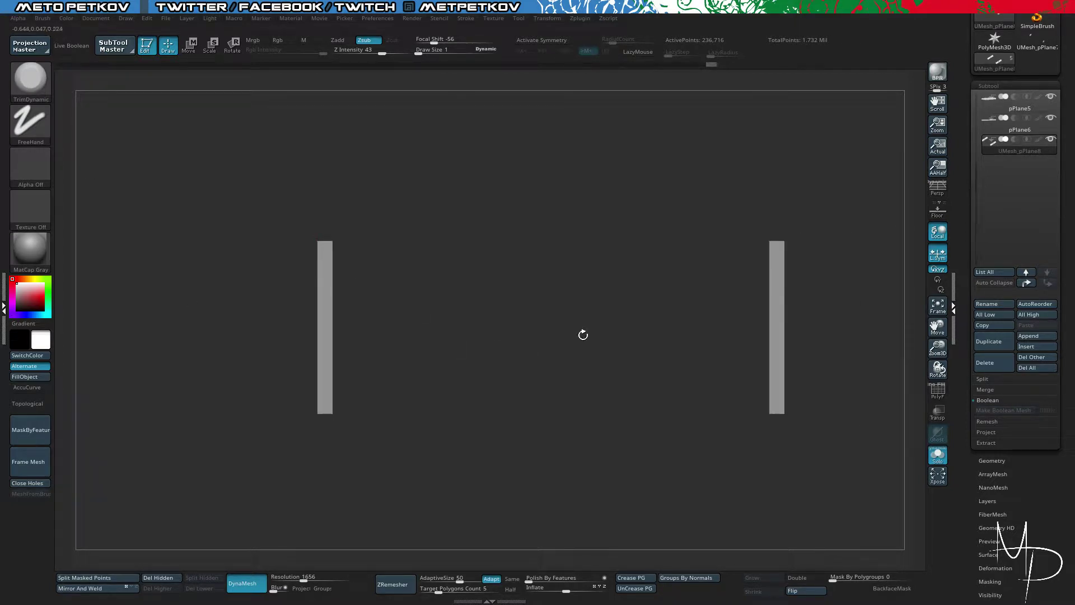
# Step: Activate X symmetry for the two crossbars and set the TrimDynamic draw size to 6
pyautogui.moveTo(582, 334); pyautogui.dragTo(565, 295)
pyautogui.moveTo(180, 292); pyautogui.dragTo(308, 269)
pyautogui.moveTo(285, 227)
pyautogui.mouseDown()
pyautogui.moveTo(271, 236)
pyautogui.moveTo(285, 243)
pyautogui.mouseUp()
pyautogui.press('x')
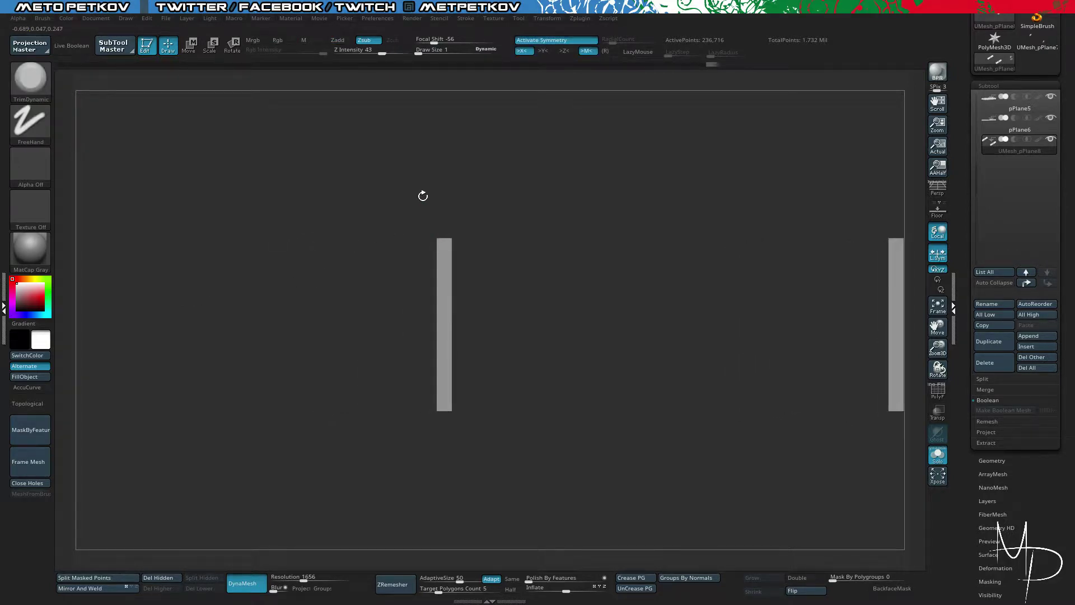
pyautogui.press('b')
pyautogui.press('t')
pyautogui.press('d')
pyautogui.moveTo(364, 218)
pyautogui.mouseDown()
pyautogui.moveTo(388, 202)
pyautogui.moveTo(407, 238)
pyautogui.moveTo(446, 149)
pyautogui.mouseUp()
pyautogui.press('space')
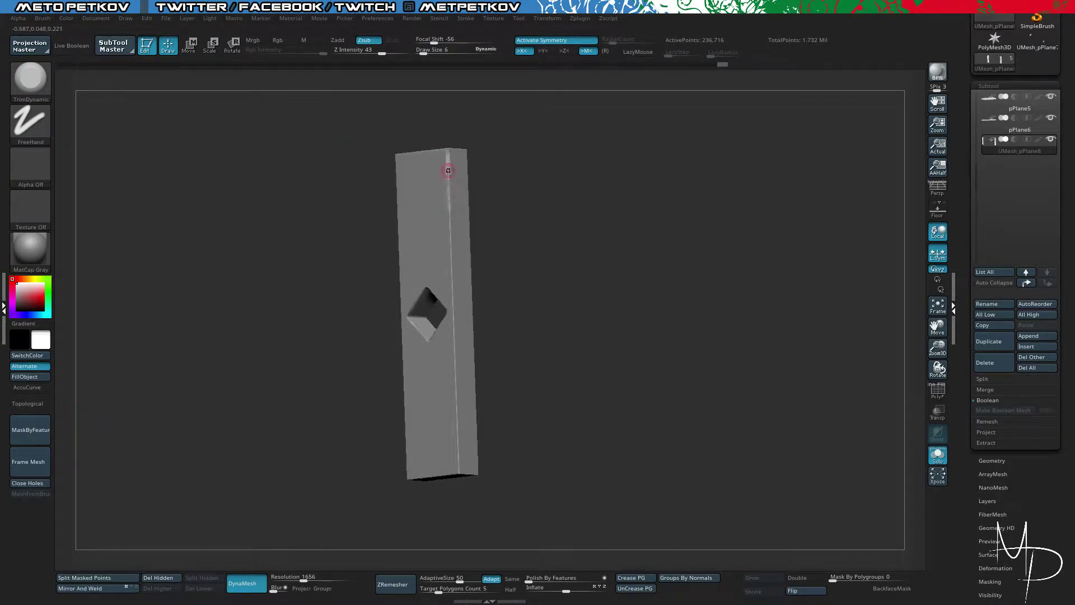
# Step: Wear down both long edges of the crossbar's face around the diamond hole with TrimDynamic strokes
pyautogui.moveTo(451, 237); pyautogui.dragTo(450, 247)
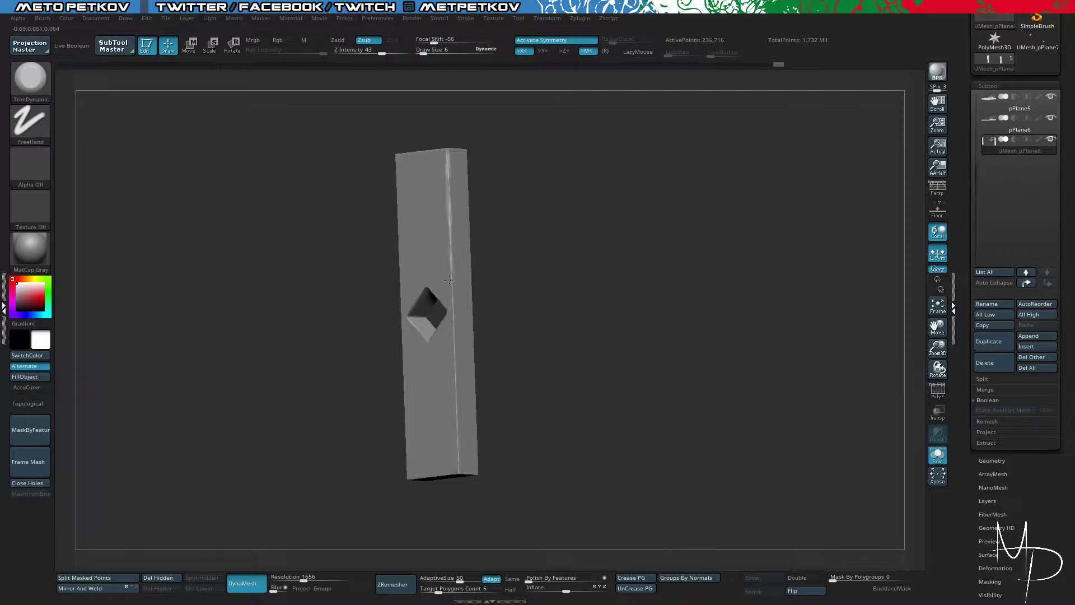
pyautogui.moveTo(462, 359)
pyautogui.mouseDown()
pyautogui.moveTo(455, 333)
pyautogui.moveTo(457, 458)
pyautogui.mouseUp()
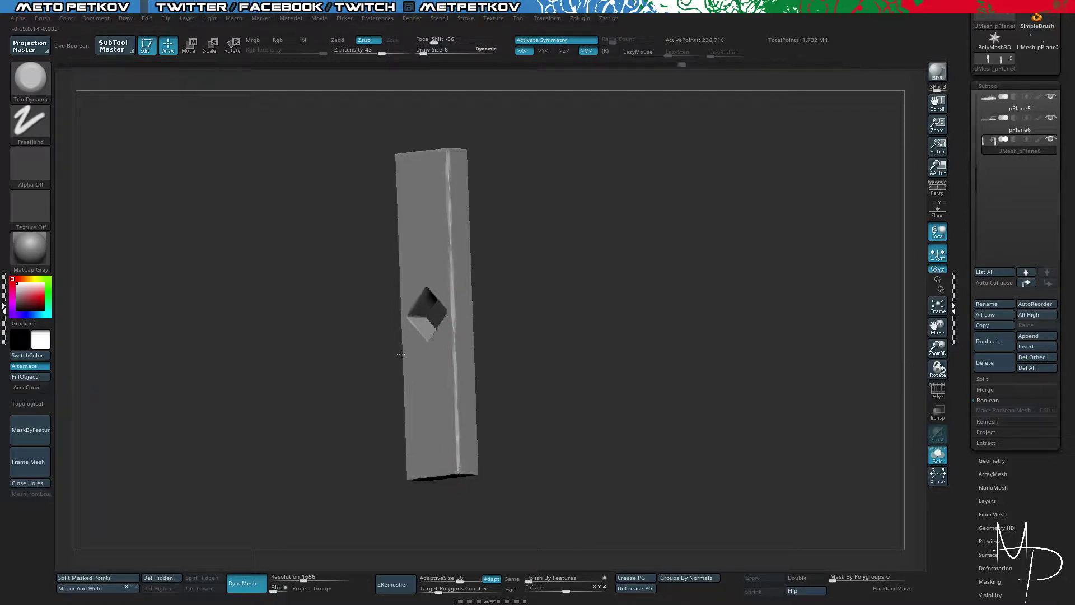
pyautogui.moveTo(401, 354); pyautogui.dragTo(374, 233)
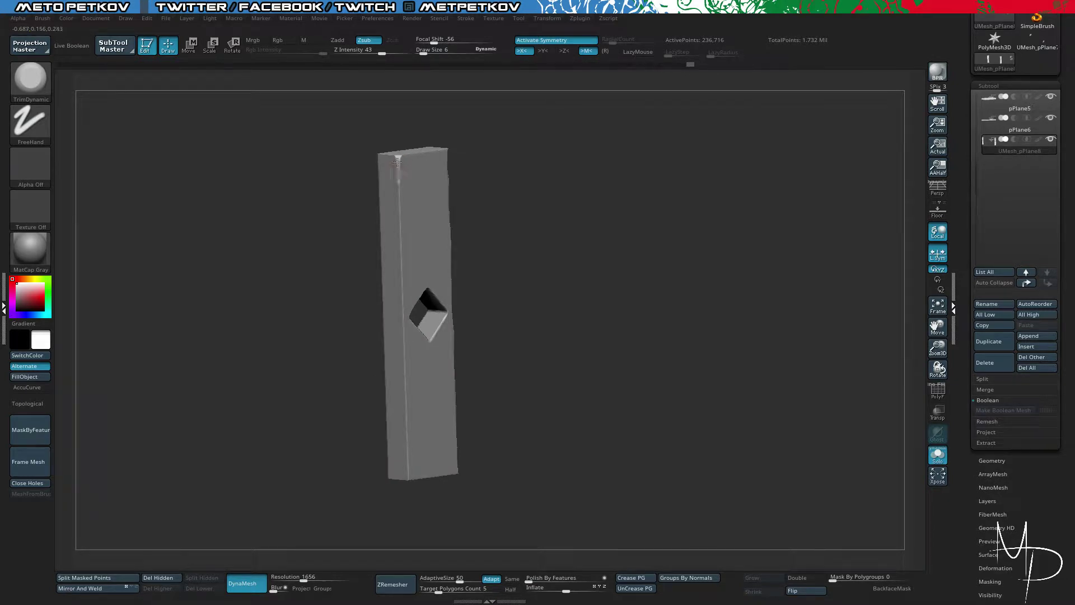
pyautogui.moveTo(398, 210); pyautogui.dragTo(402, 274)
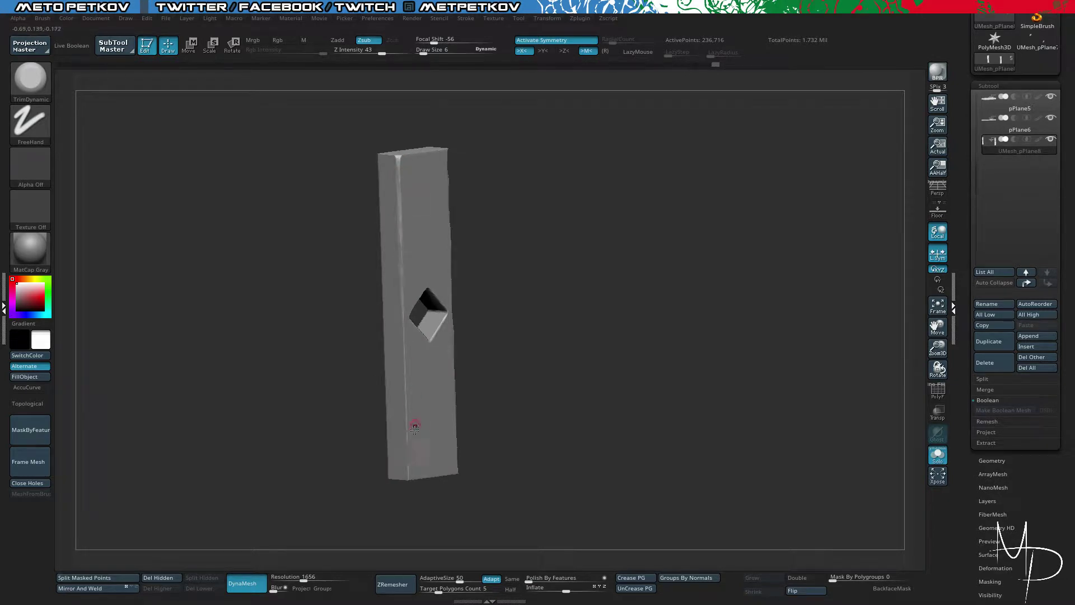
pyautogui.moveTo(405, 391); pyautogui.dragTo(400, 439)
# Step: Trim the short edges at both ends of the crossbar with TrimDynamic strokes
pyautogui.moveTo(401, 399)
pyautogui.mouseDown()
pyautogui.moveTo(410, 461)
pyautogui.moveTo(522, 446)
pyautogui.moveTo(539, 393)
pyautogui.moveTo(300, 372)
pyautogui.moveTo(343, 420)
pyautogui.moveTo(324, 384)
pyautogui.moveTo(463, 336)
pyautogui.mouseUp()
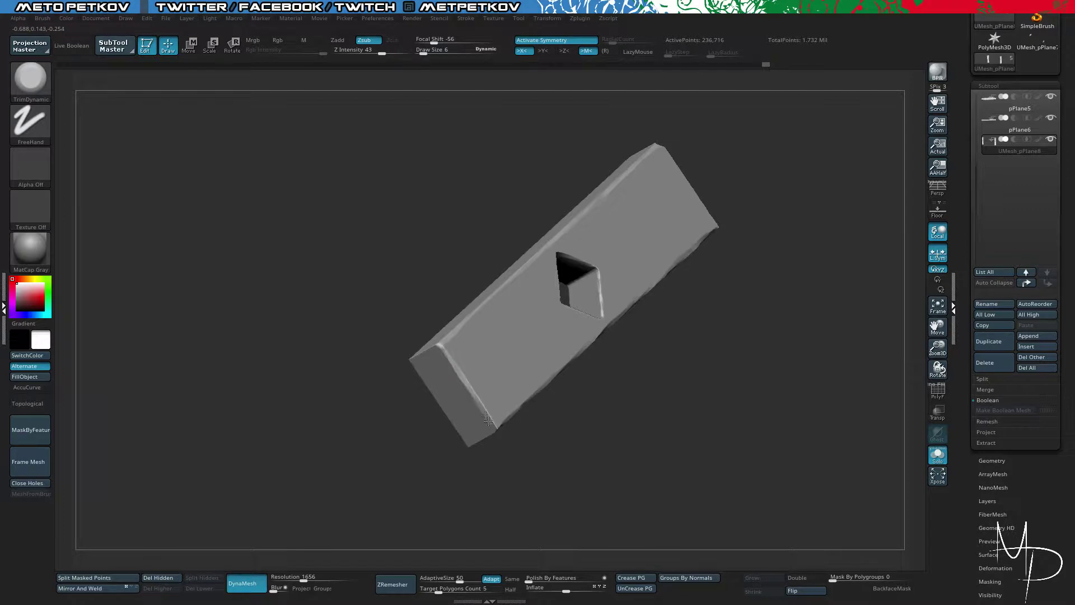
pyautogui.moveTo(551, 451); pyautogui.dragTo(736, 264)
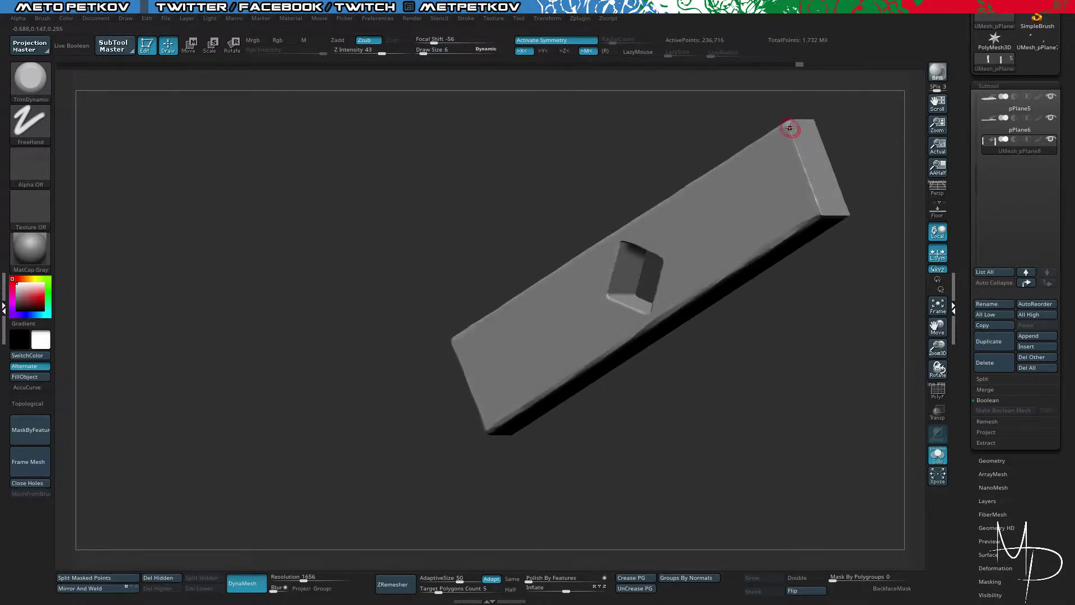
pyautogui.moveTo(790, 129); pyautogui.dragTo(814, 192)
pyautogui.moveTo(764, 406); pyautogui.dragTo(378, 328)
# Step: Trim the long edge on the crossbar's opposite side along its full length with TrimDynamic
pyautogui.hotkey('alt', 's')
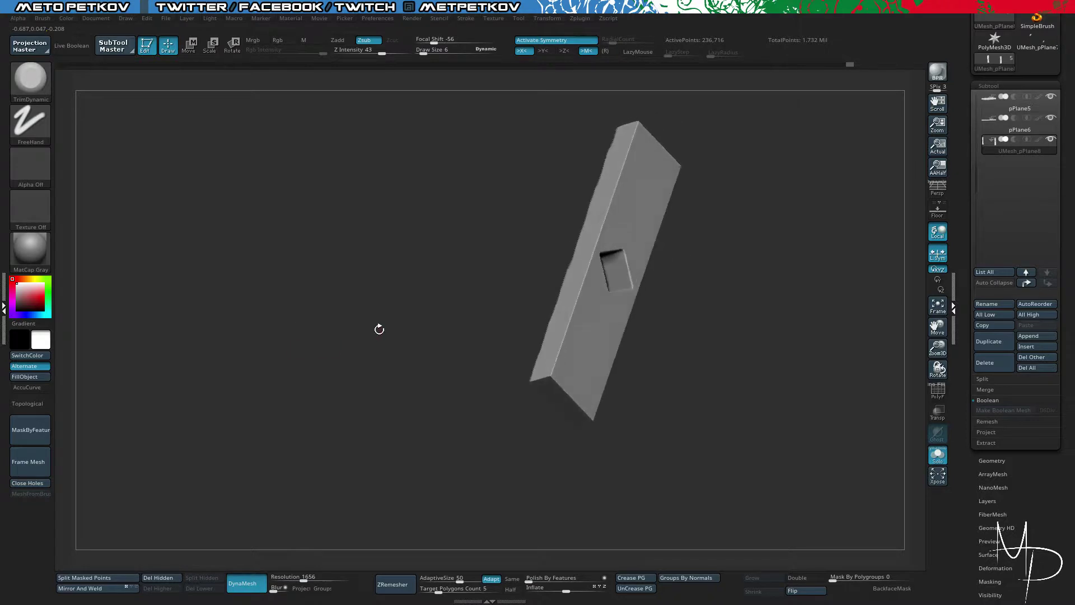
pyautogui.moveTo(623, 158); pyautogui.dragTo(619, 179)
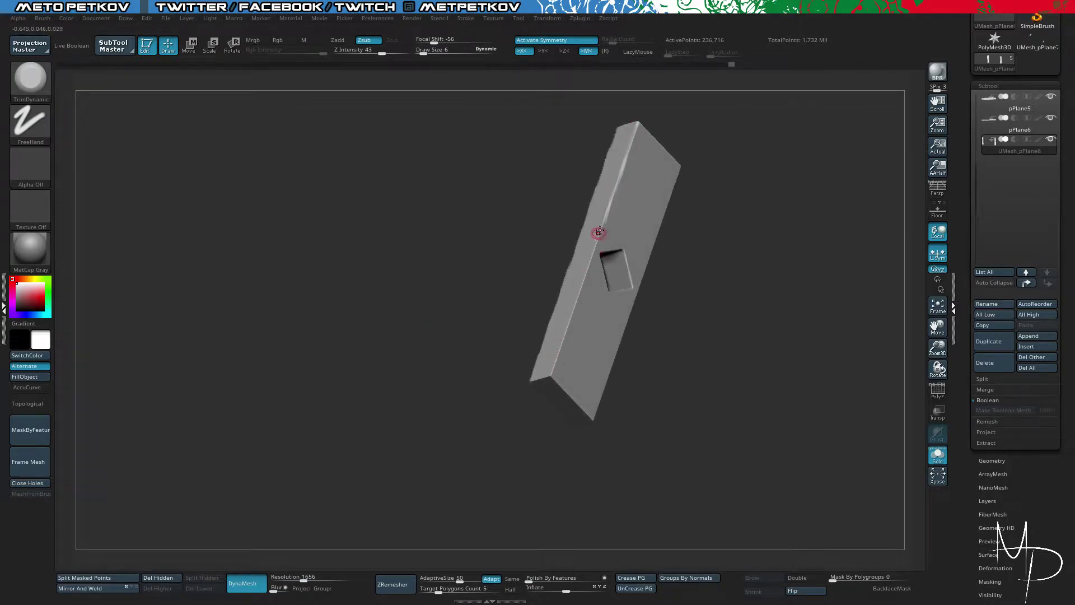
pyautogui.moveTo(606, 216); pyautogui.dragTo(597, 235)
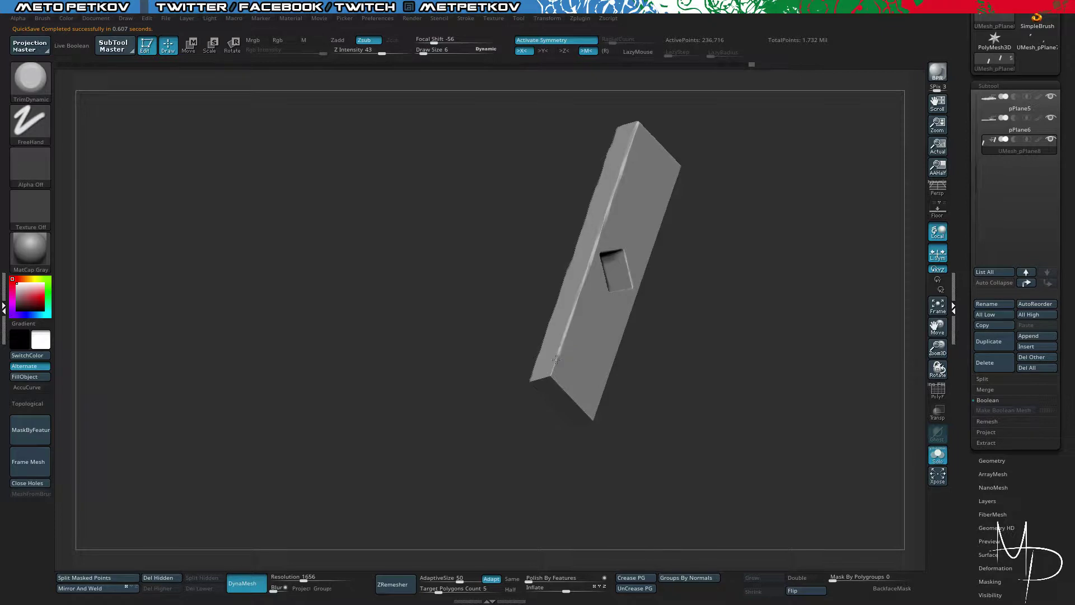
pyautogui.moveTo(500, 409)
pyautogui.mouseDown()
pyautogui.moveTo(450, 222)
pyautogui.moveTo(521, 372)
pyautogui.moveTo(541, 360)
pyautogui.moveTo(548, 370)
pyautogui.mouseUp()
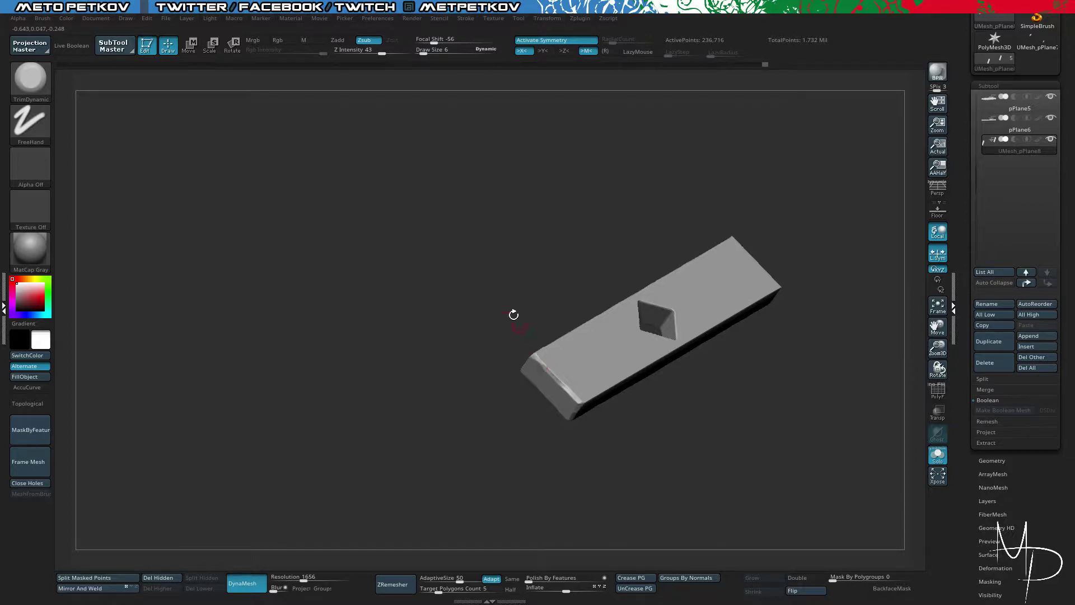
# Step: Roughen the remaining long edge beside the diamond hole down to the crossbar's far end with TrimDynamic
pyautogui.moveTo(514, 315); pyautogui.dragTo(598, 365)
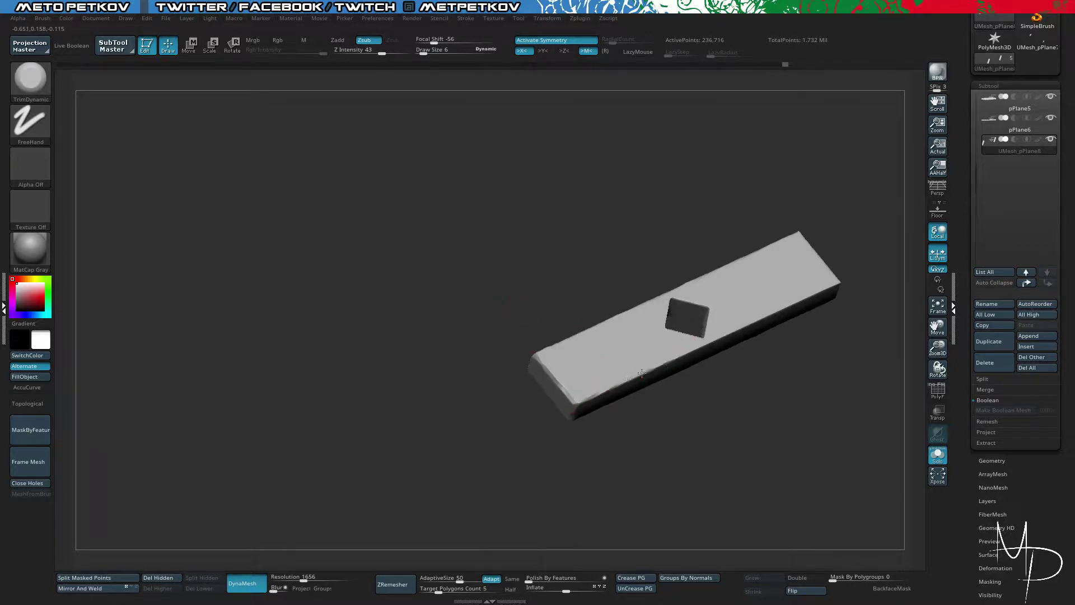
pyautogui.moveTo(631, 275); pyautogui.dragTo(378, 259)
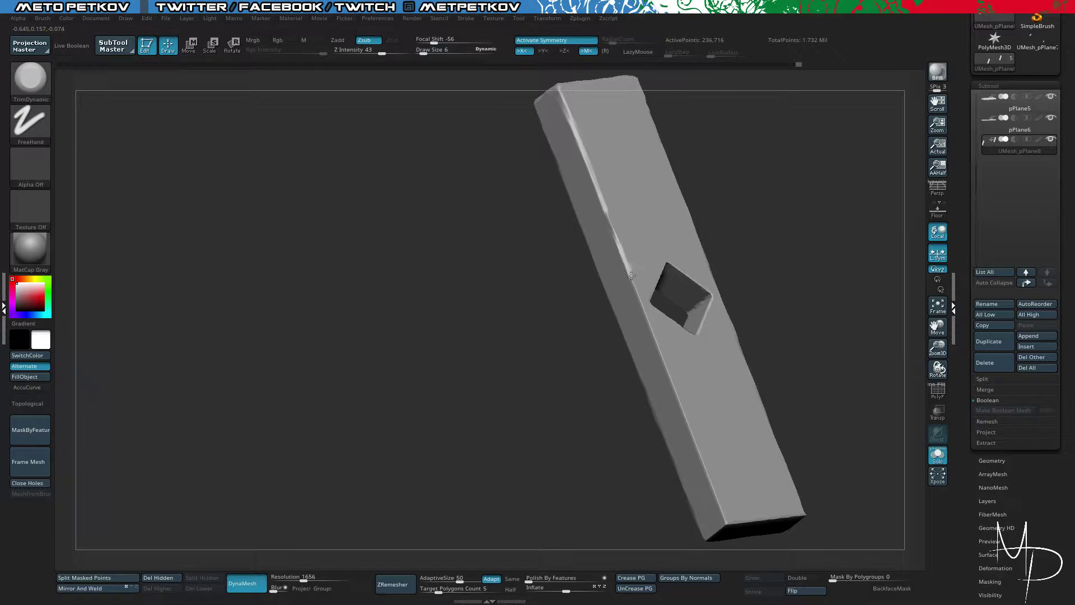
pyautogui.moveTo(662, 366); pyautogui.dragTo(669, 383)
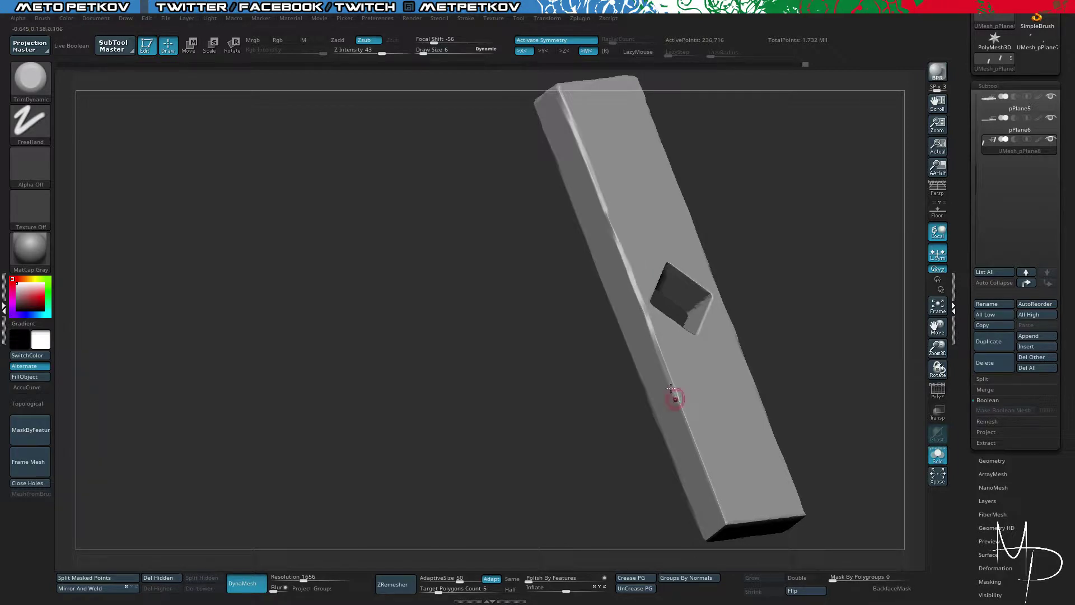
pyautogui.moveTo(650, 332); pyautogui.dragTo(692, 442)
pyautogui.moveTo(674, 391); pyautogui.dragTo(728, 522)
# Step: Compare the trimmed crossbars with the complete table, then isolate the crossbars again
pyautogui.moveTo(791, 404)
pyautogui.mouseDown()
pyautogui.moveTo(784, 336)
pyautogui.moveTo(692, 296)
pyautogui.mouseUp()
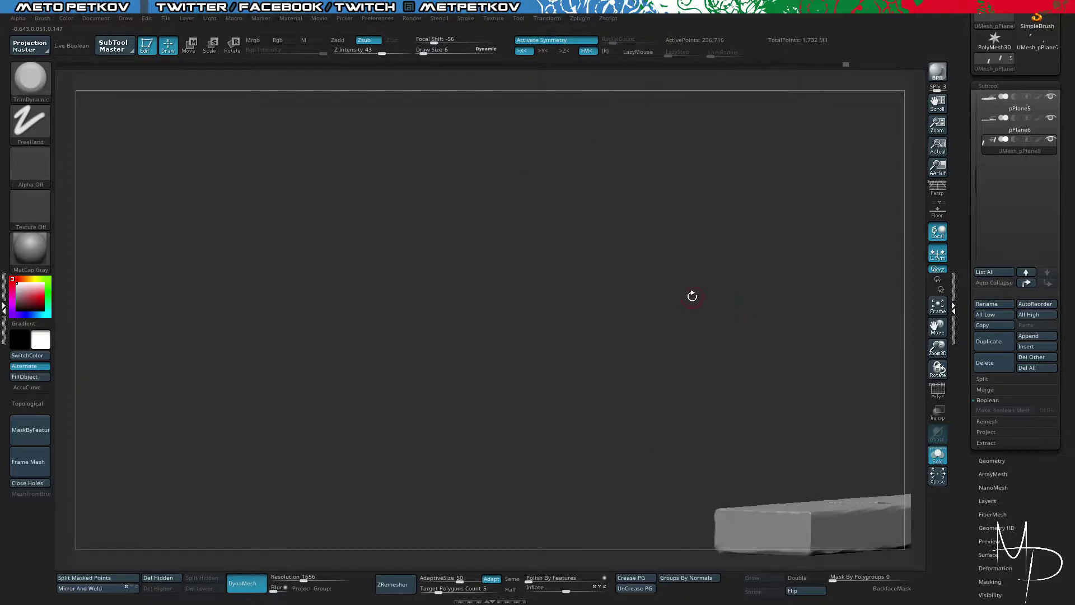
pyautogui.moveTo(571, 292)
pyautogui.mouseDown()
pyautogui.moveTo(595, 377)
pyautogui.moveTo(471, 298)
pyautogui.moveTo(489, 387)
pyautogui.moveTo(503, 378)
pyautogui.moveTo(413, 312)
pyautogui.moveTo(422, 331)
pyautogui.moveTo(479, 301)
pyautogui.moveTo(425, 300)
pyautogui.moveTo(397, 247)
pyautogui.mouseUp()
pyautogui.hotkey('alt', 's')
pyautogui.moveTo(412, 291); pyautogui.dragTo(419, 288)
pyautogui.hotkey('alt', 's')
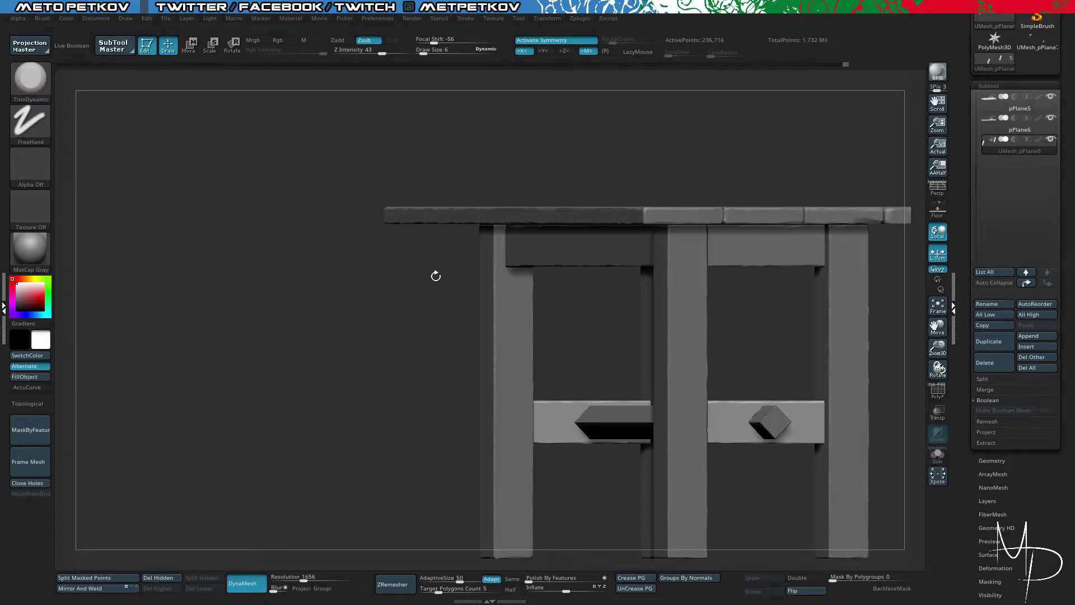
pyautogui.moveTo(318, 281); pyautogui.dragTo(470, 339)
pyautogui.hotkey('alt', 's')
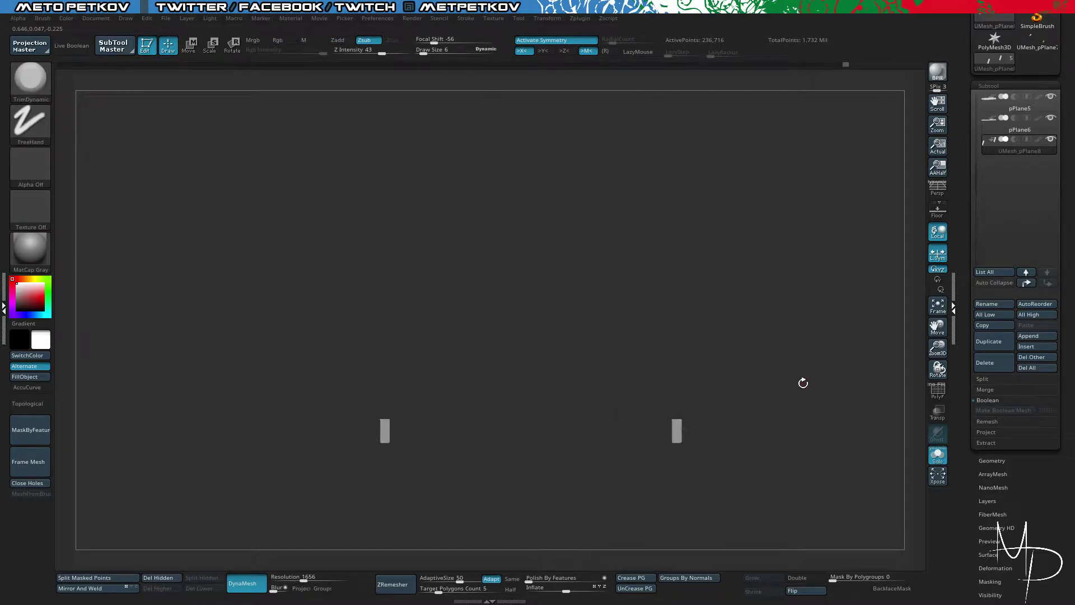
# Step: Regroup the two crossbars with Auto Groups and separate them into individual subtools with Split To Parts
pyautogui.keyDown('alt'); pyautogui.moveTo(802, 382); pyautogui.dragTo(796, 239); pyautogui.keyUp('alt')
pyautogui.moveTo(796, 240); pyautogui.dragTo(809, 317)
pyautogui.moveTo(973, 482); pyautogui.dragTo(972, 395)
pyautogui.hotkey('shift', 'f')
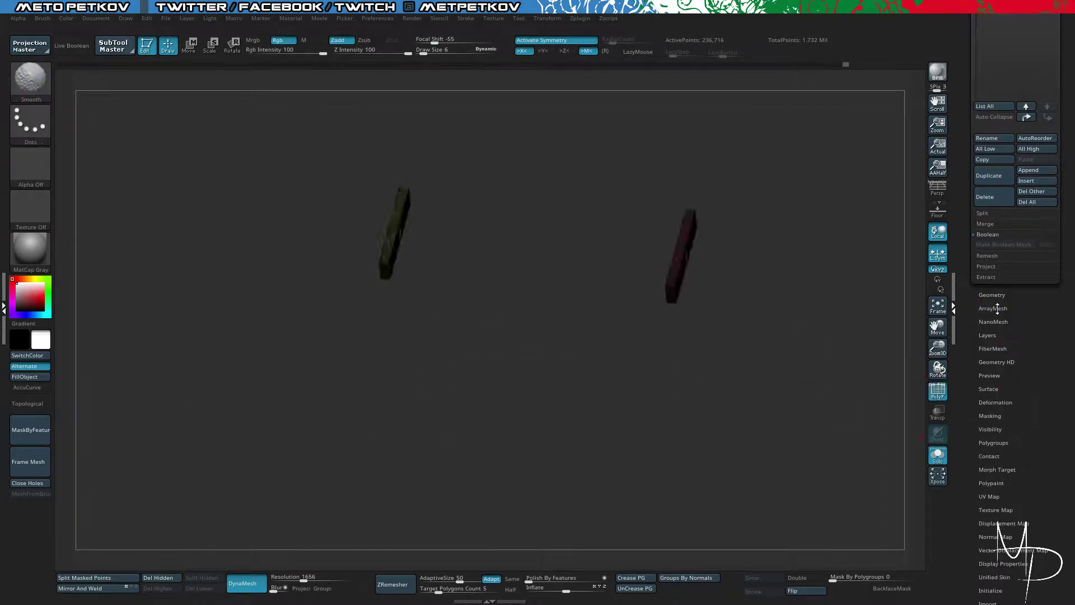
pyautogui.click(990, 442)
pyautogui.moveTo(977, 45); pyautogui.dragTo(975, 115)
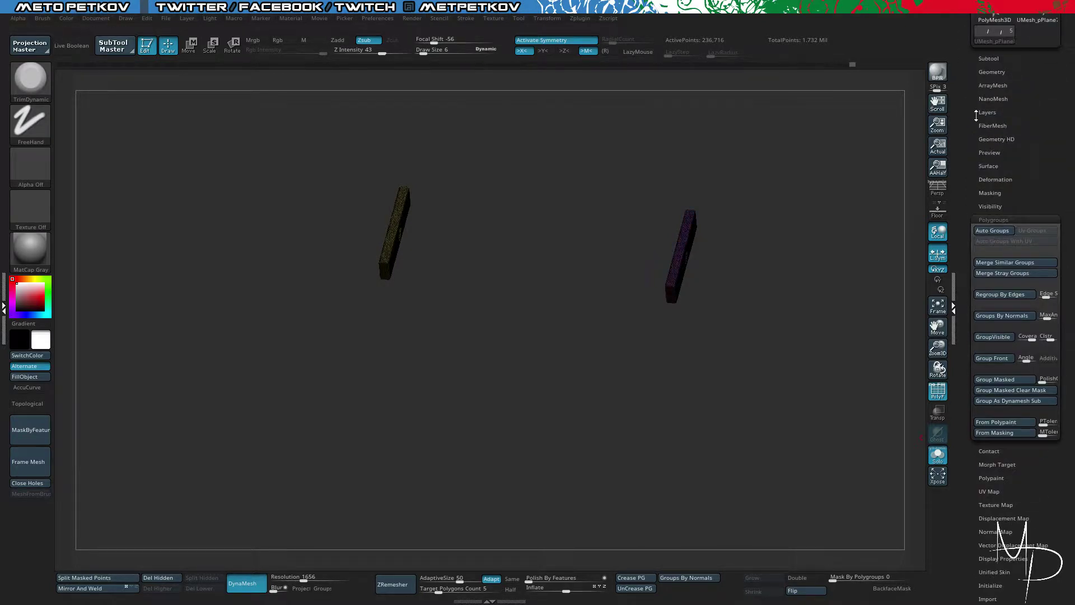
pyautogui.click(985, 59)
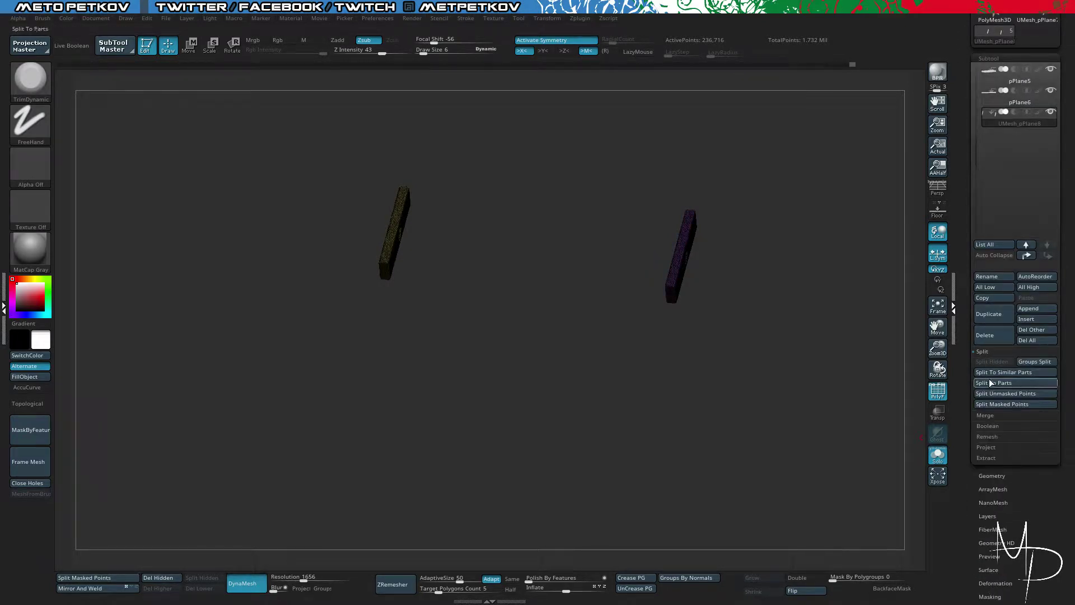
pyautogui.click(991, 382)
pyautogui.click(890, 384)
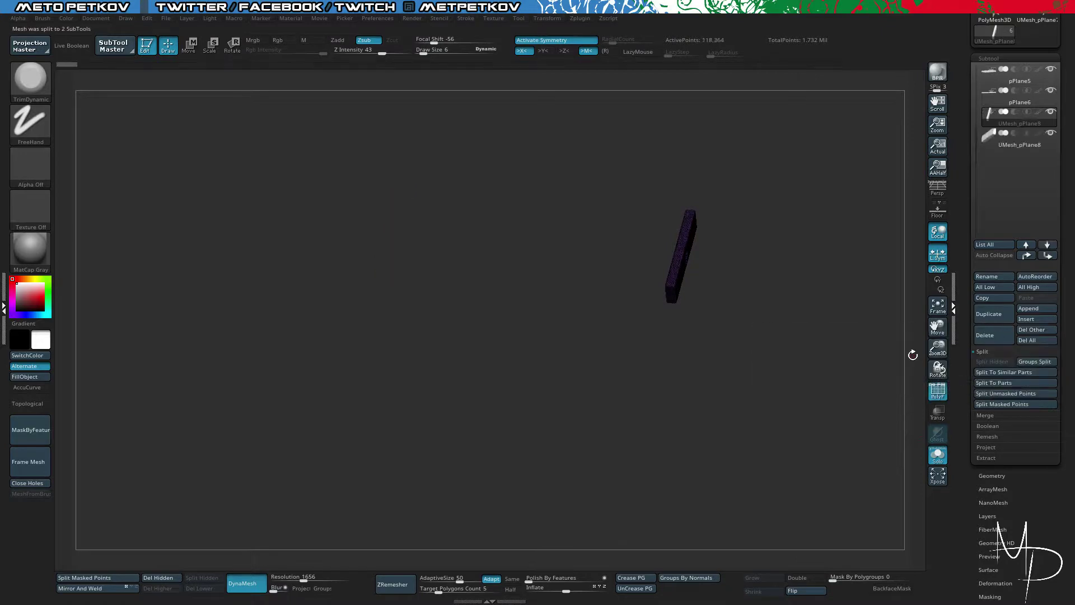
# Step: Remesh the selected split crossbar with DynaMesh at a resolution of 1928
pyautogui.moveTo(553, 360); pyautogui.dragTo(573, 392)
pyautogui.hotkey('alt', 's')
pyautogui.hotkey('alt', 's')
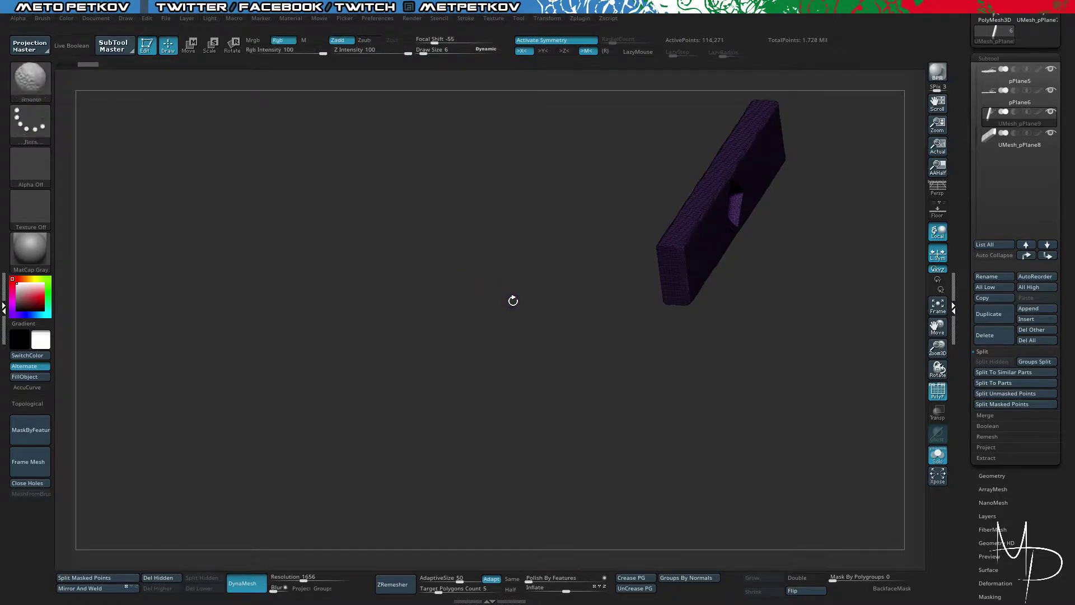
pyautogui.hotkey('shift', 'f')
pyautogui.moveTo(511, 300); pyautogui.dragTo(414, 418)
pyautogui.moveTo(306, 577); pyautogui.dragTo(312, 578)
pyautogui.click(278, 588)
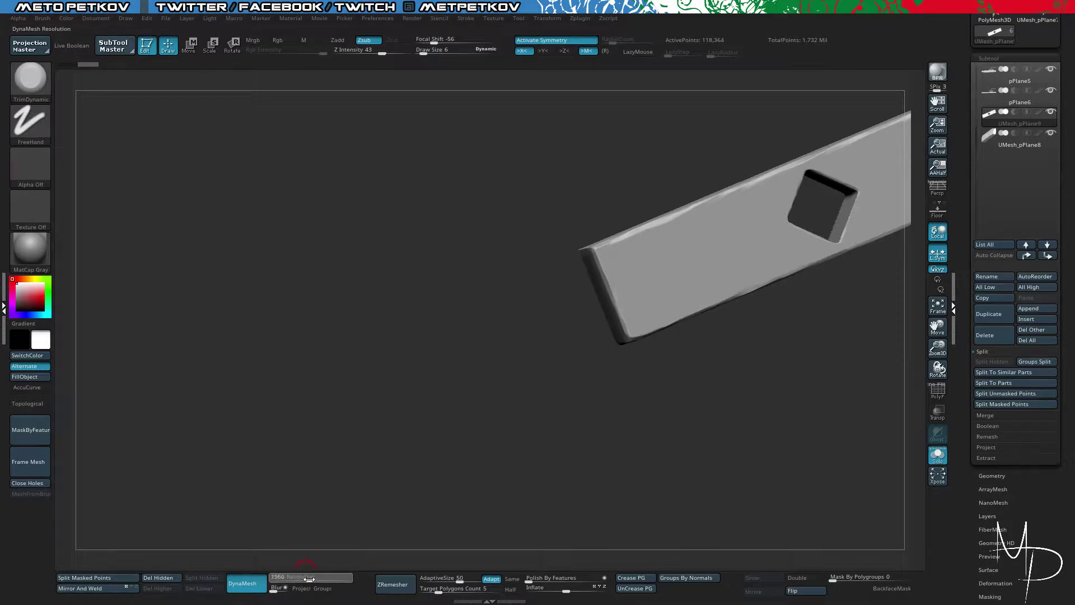
pyautogui.keyDown('ctrl'); pyautogui.moveTo(415, 351); pyautogui.dragTo(334, 279); pyautogui.keyUp('ctrl')
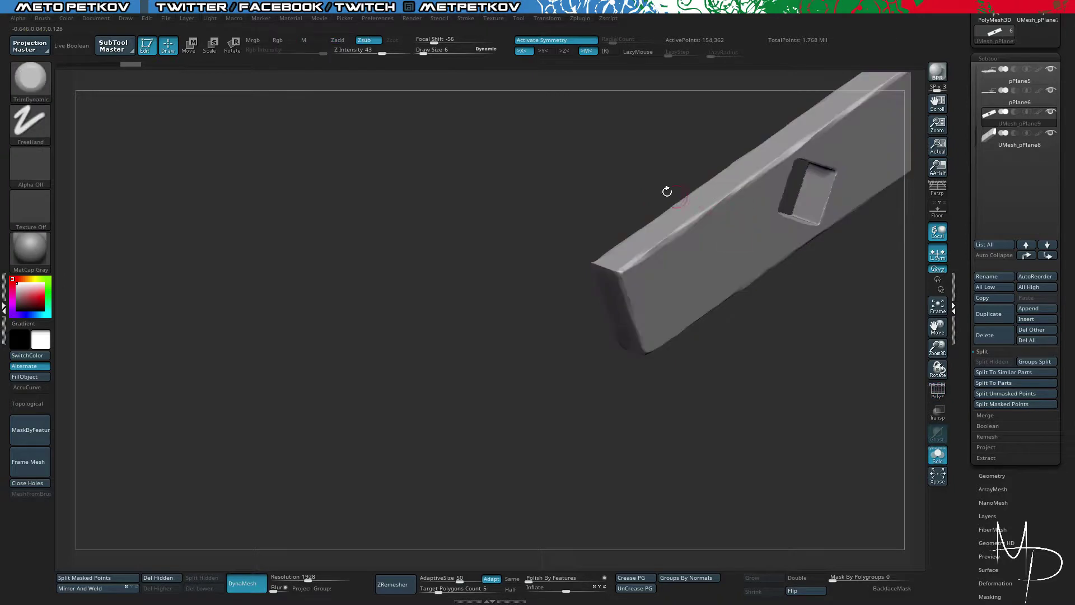
# Step: Reduce the draw size to 4 and smooth the rough rim of the crossbar's diamond hole
pyautogui.moveTo(666, 190); pyautogui.dragTo(573, 177)
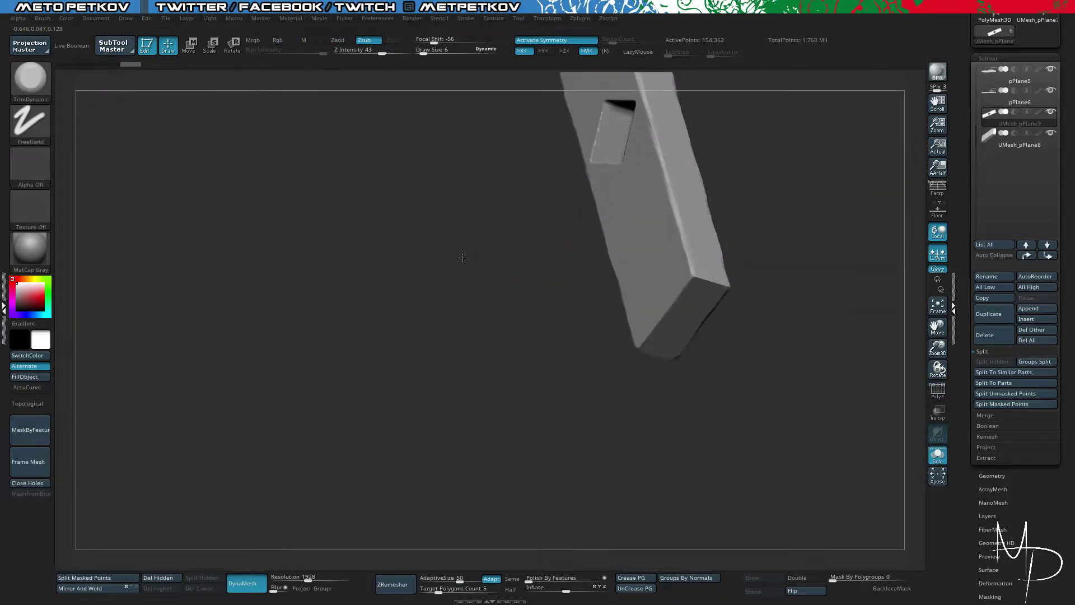
pyautogui.moveTo(468, 242); pyautogui.dragTo(329, 203)
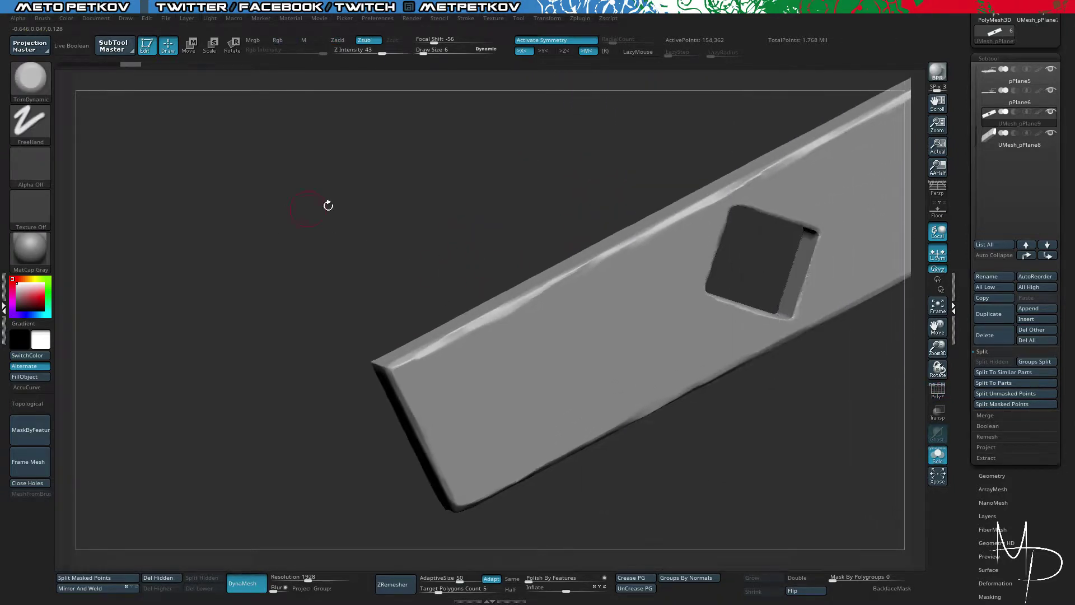
pyautogui.moveTo(742, 202); pyautogui.dragTo(634, 209)
pyautogui.press('space')
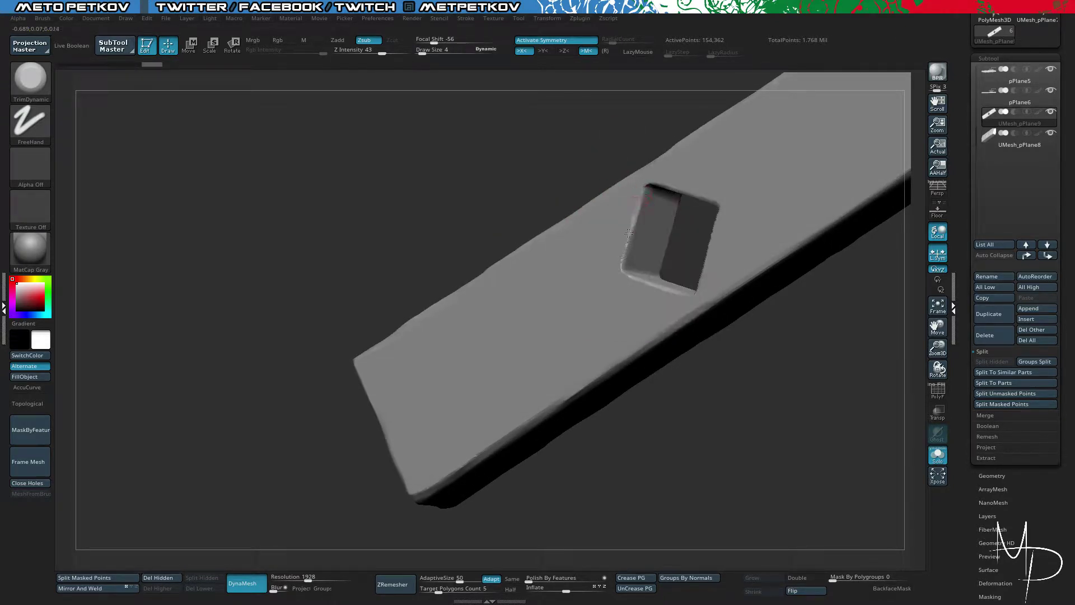
pyautogui.press('shift')
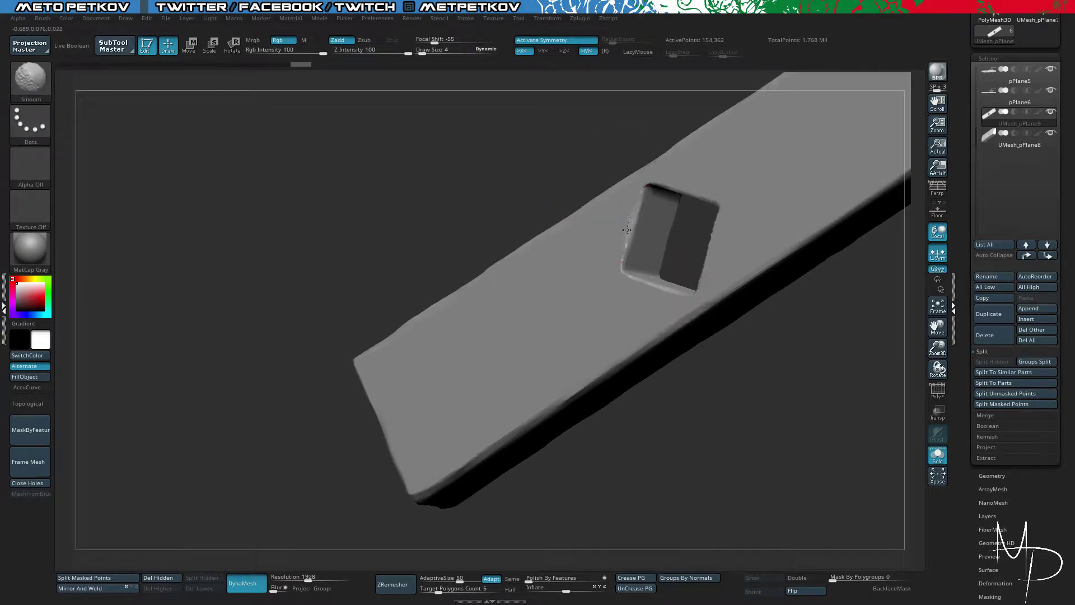
pyautogui.moveTo(619, 252)
pyautogui.keyDown('shift'); pyautogui.mouseDown()
pyautogui.moveTo(652, 230)
pyautogui.moveTo(627, 255)
pyautogui.mouseUp(); pyautogui.keyUp('shift')
# Step: Turn off X symmetry and trim the rim and corners of the crossbar's diamond hole with TrimDynamic
pyautogui.moveTo(566, 147)
pyautogui.mouseDown()
pyautogui.moveTo(619, 222)
pyautogui.moveTo(616, 259)
pyautogui.mouseUp()
pyautogui.press('x')
pyautogui.moveTo(540, 159); pyautogui.dragTo(583, 185)
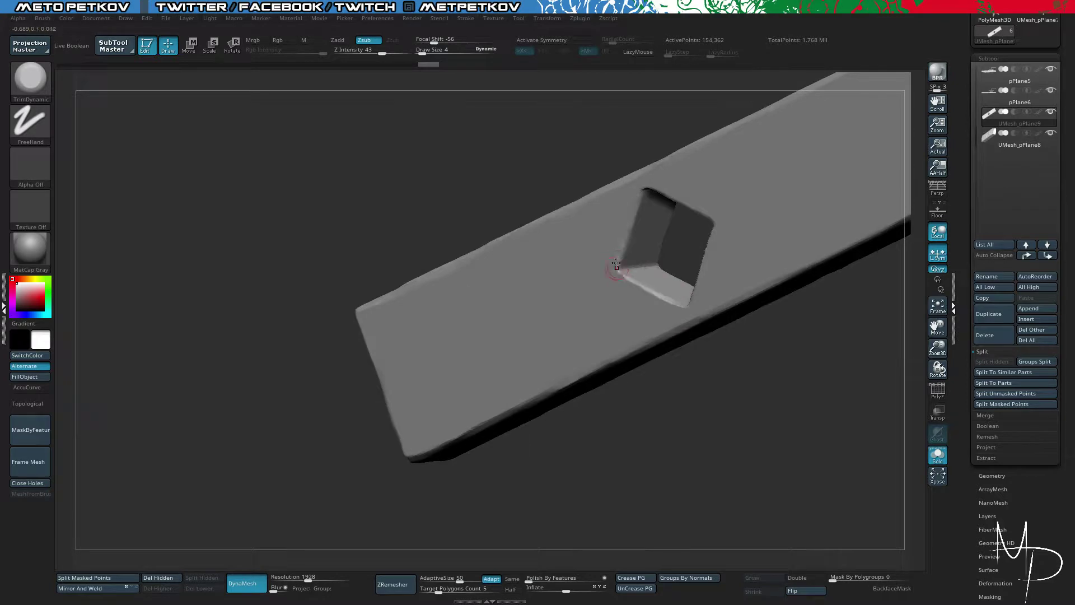
pyautogui.moveTo(616, 263); pyautogui.dragTo(618, 255)
pyautogui.moveTo(560, 149); pyautogui.dragTo(584, 154)
pyautogui.moveTo(641, 193); pyautogui.dragTo(659, 188)
pyautogui.moveTo(738, 240); pyautogui.dragTo(726, 219)
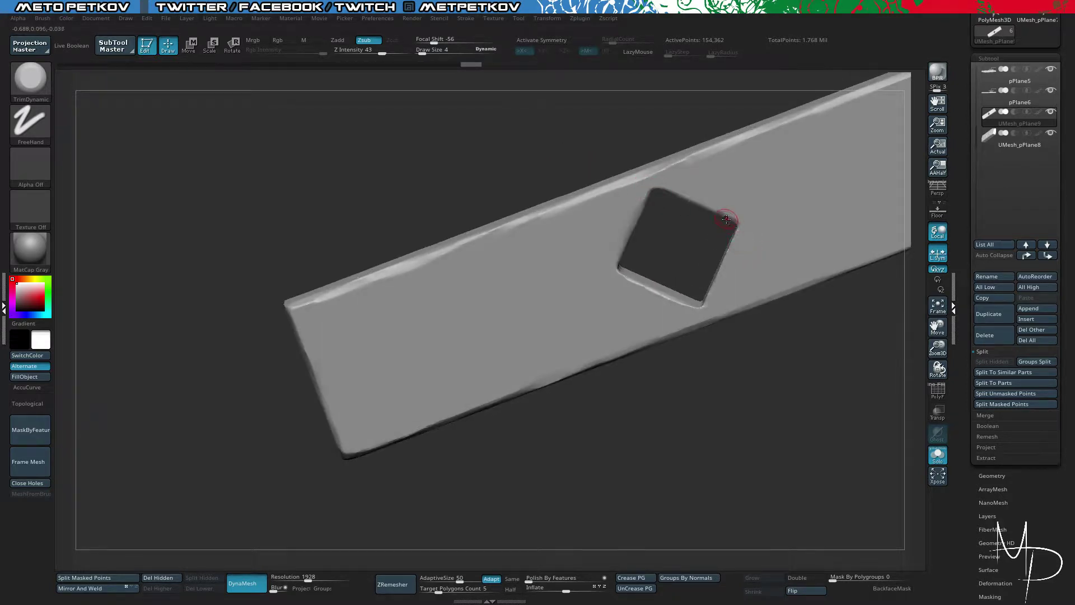
# Step: Bring back the whole table, select the long beam running through the hole, and isolate it
pyautogui.click(432, 156)
pyautogui.keyDown('alt'); pyautogui.click(673, 246); pyautogui.keyUp('alt')
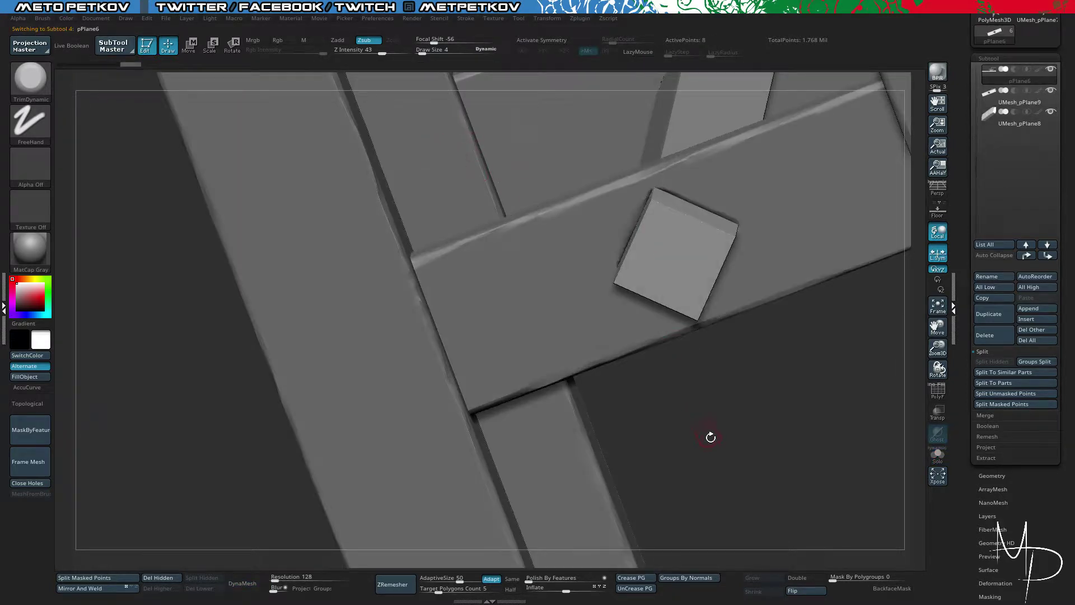
pyautogui.keyDown('alt'); pyautogui.moveTo(711, 437); pyautogui.dragTo(370, 247); pyautogui.keyUp('alt')
pyautogui.hotkey('alt', 's')
pyautogui.moveTo(625, 385); pyautogui.dragTo(643, 367)
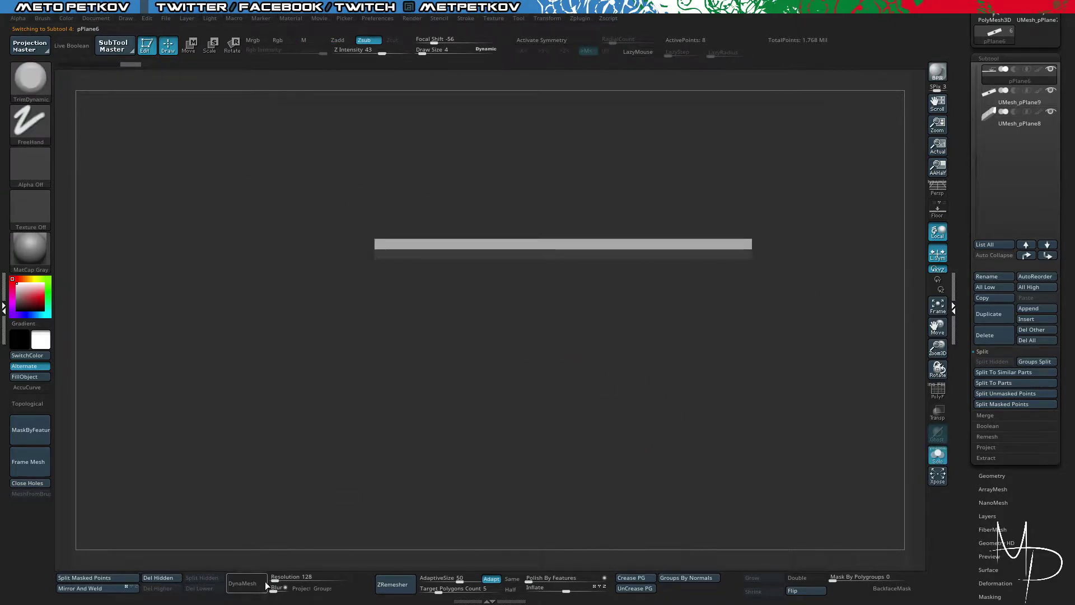
# Step: Remesh the long beam with DynaMesh at a resolution of 1016 and check its wireframe
pyautogui.moveTo(275, 577); pyautogui.dragTo(292, 579)
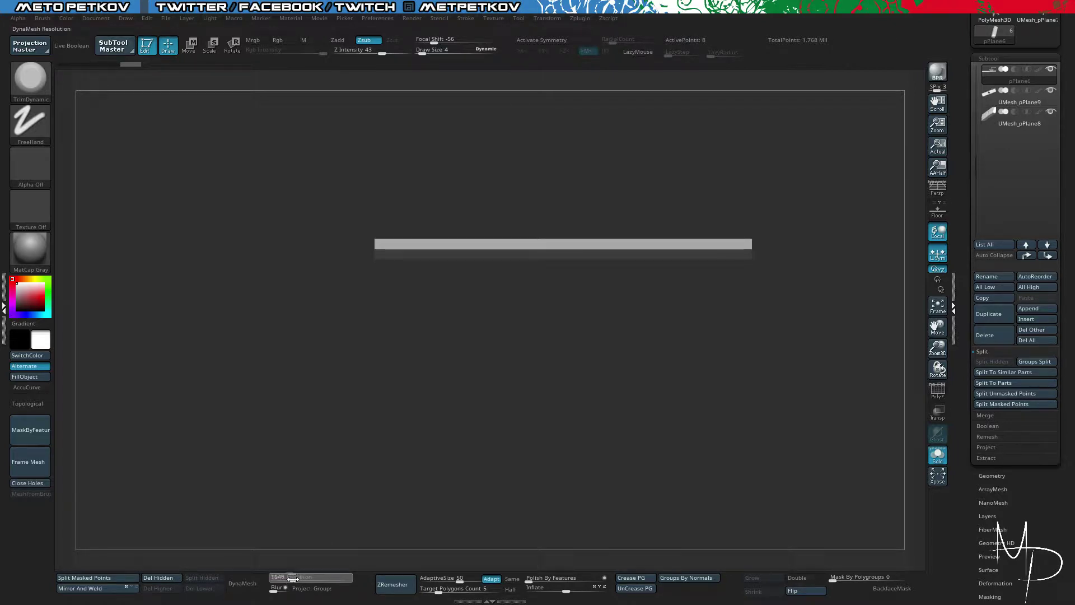
pyautogui.click(292, 579)
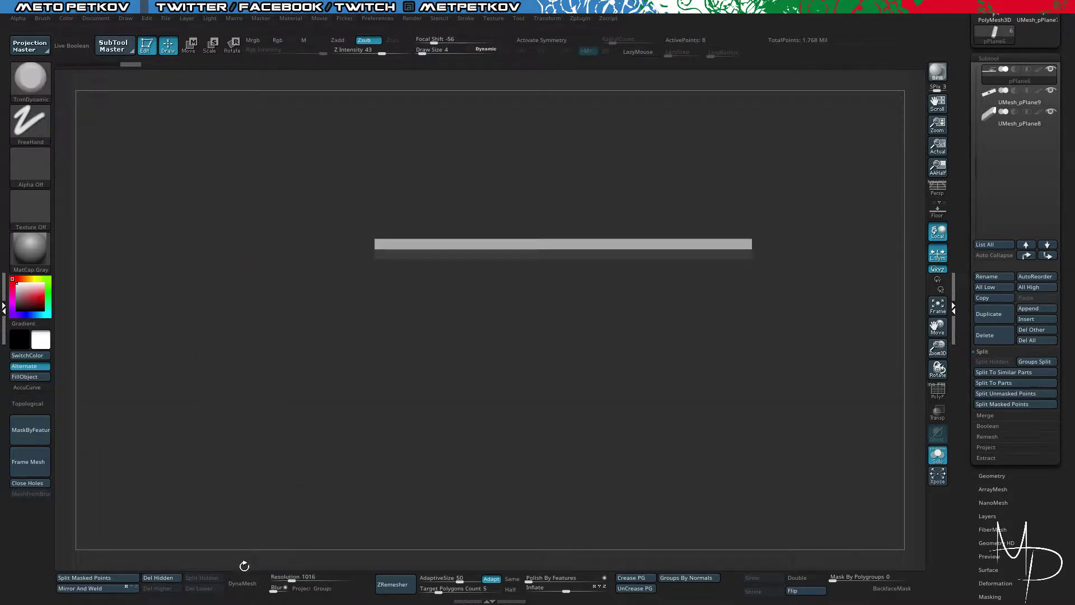
pyautogui.click(251, 556)
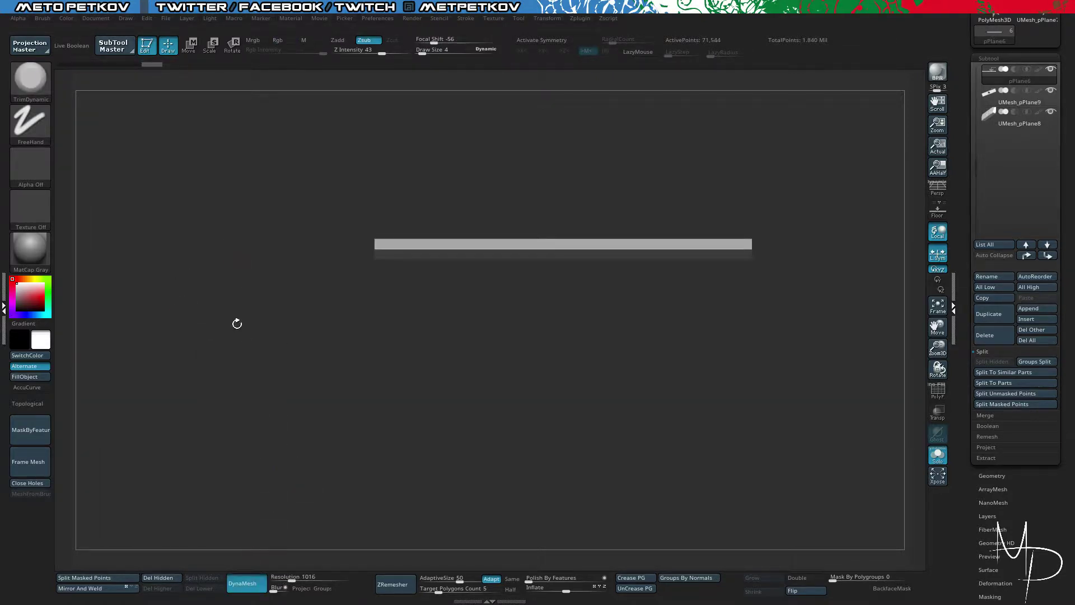
pyautogui.moveTo(235, 319); pyautogui.dragTo(305, 413)
pyautogui.hotkey('shift', 'f')
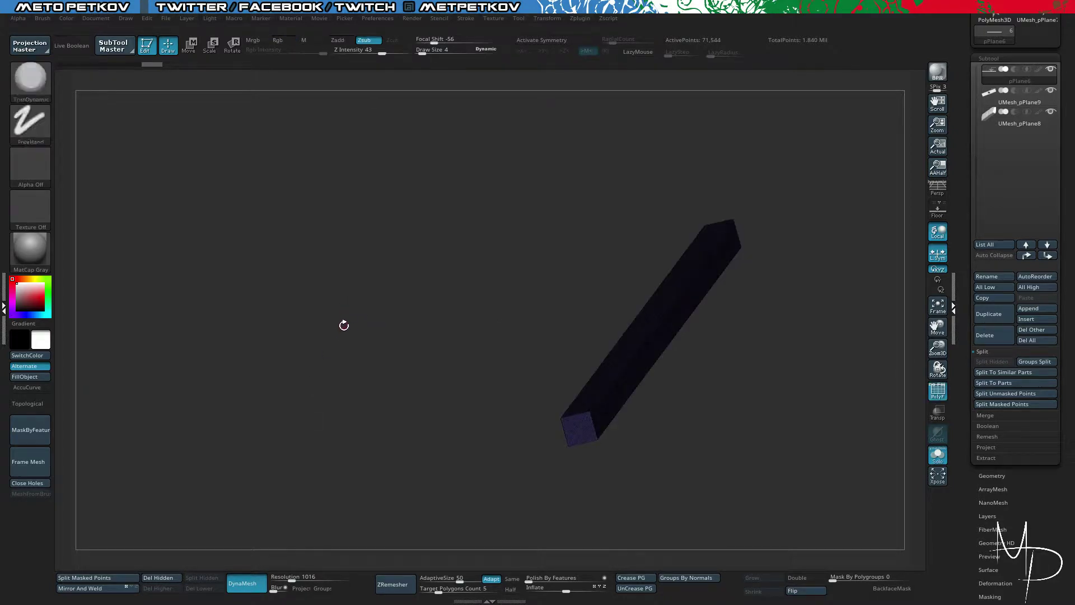
# Step: Bring back the whole table, try a TrimDynamic stroke on the beam's end, and undo it along with the beam's DynaMesh remesh
pyautogui.hotkey('shift', 'f')
pyautogui.hotkey('alt', 's')
pyautogui.keyDown('alt'); pyautogui.moveTo(333, 348); pyautogui.dragTo(488, 492); pyautogui.keyUp('alt')
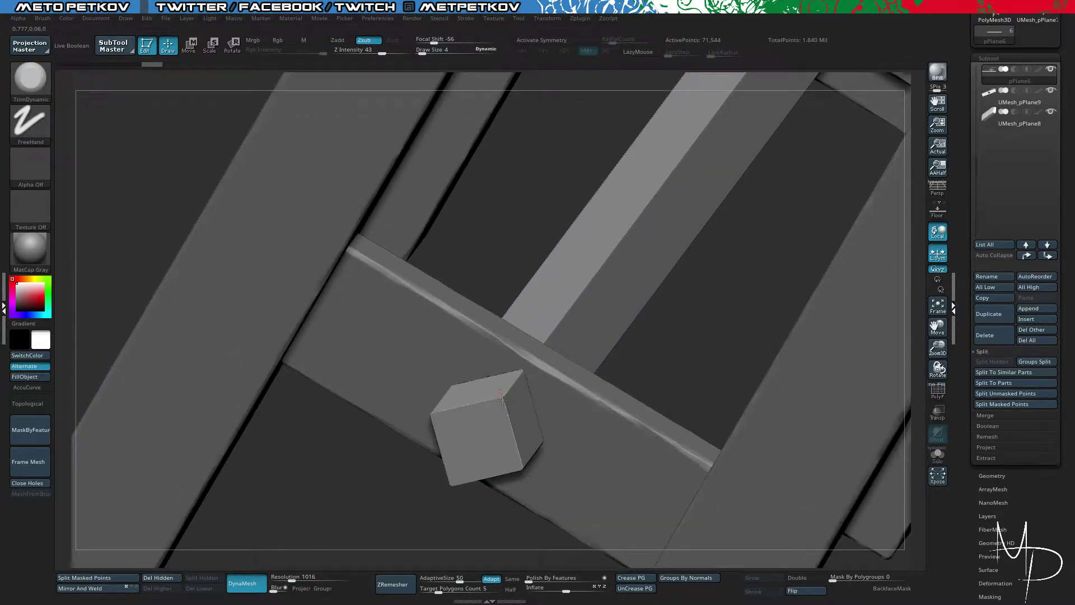
pyautogui.press('ctrl')
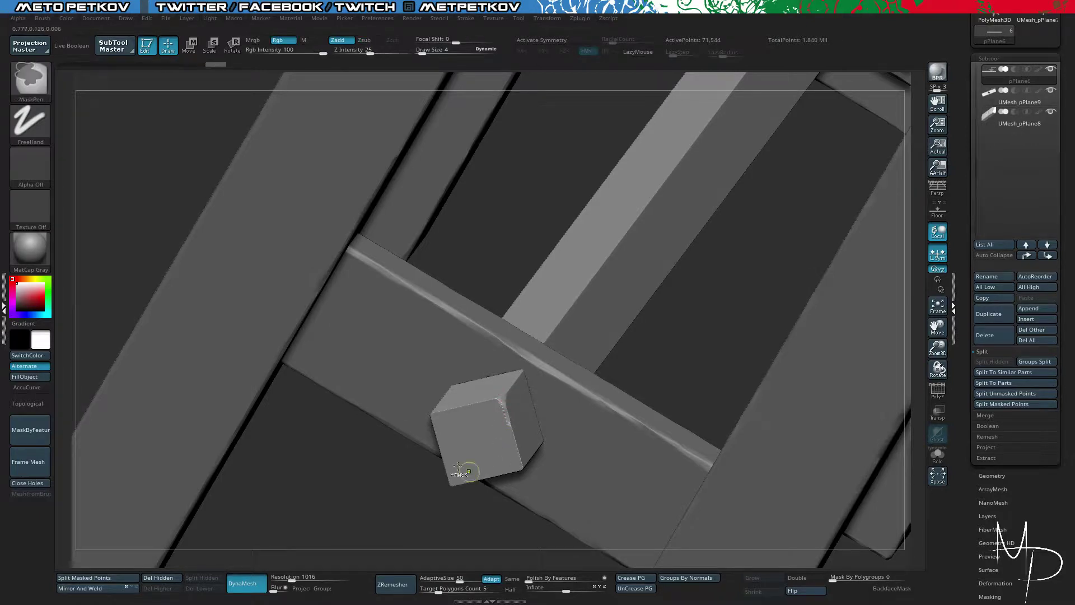
pyautogui.hotkey('ctrl', 'z')
pyautogui.hotkey('ctrl', 'z')
pyautogui.hotkey('ctrl', 'z')
pyautogui.hotkey('ctrl', 'z')
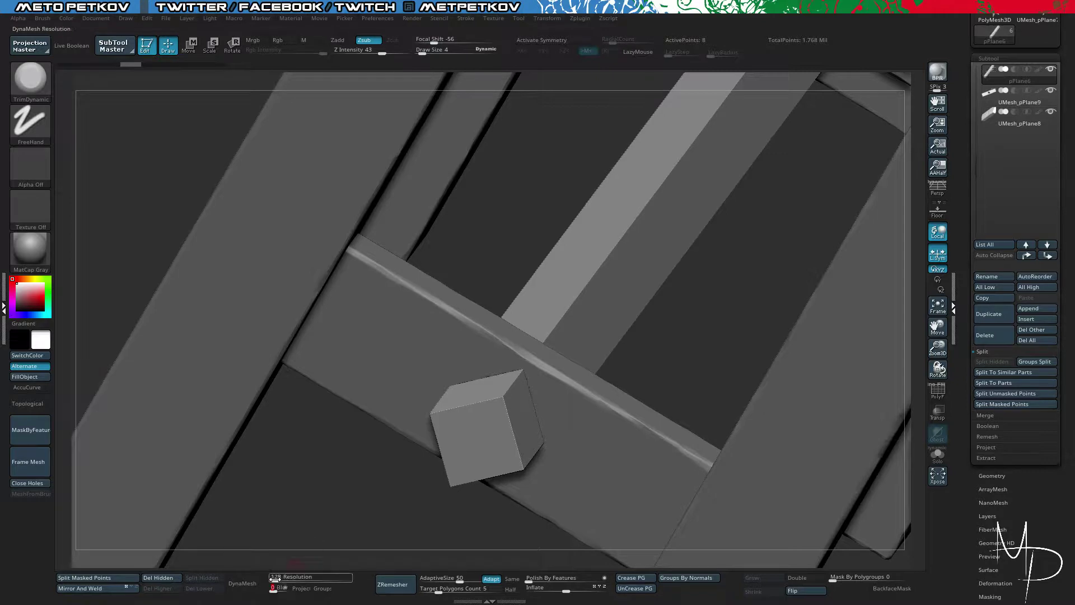
# Step: Remesh the long beam with DynaMesh at a resolution of 2784 and save the tool
pyautogui.click(301, 577)
pyautogui.write('1440')
pyautogui.moveTo(303, 577); pyautogui.dragTo(324, 577)
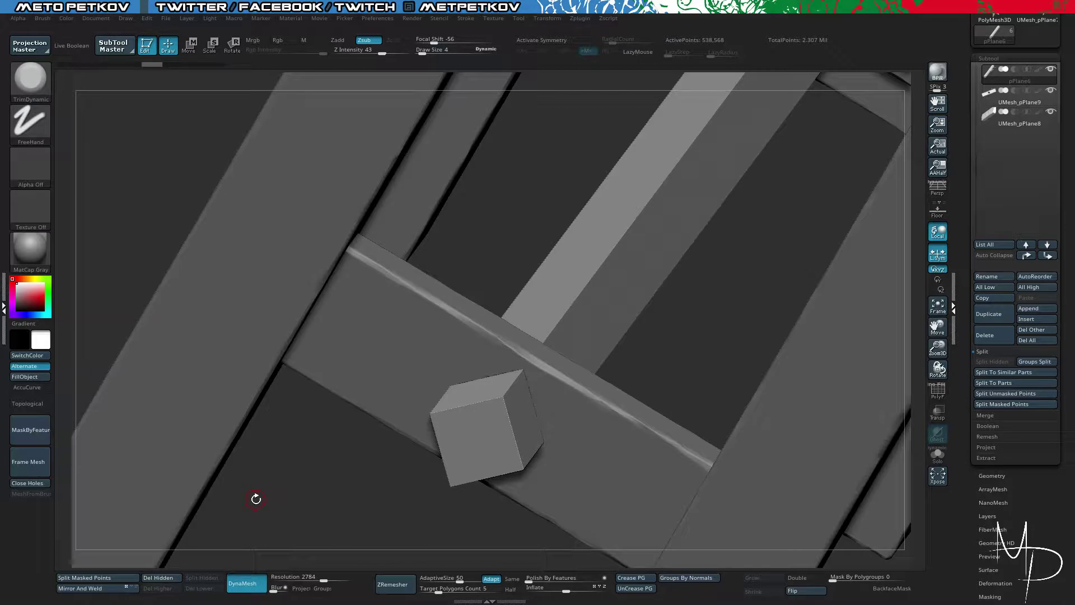
pyautogui.moveTo(964, 45); pyautogui.dragTo(970, 178)
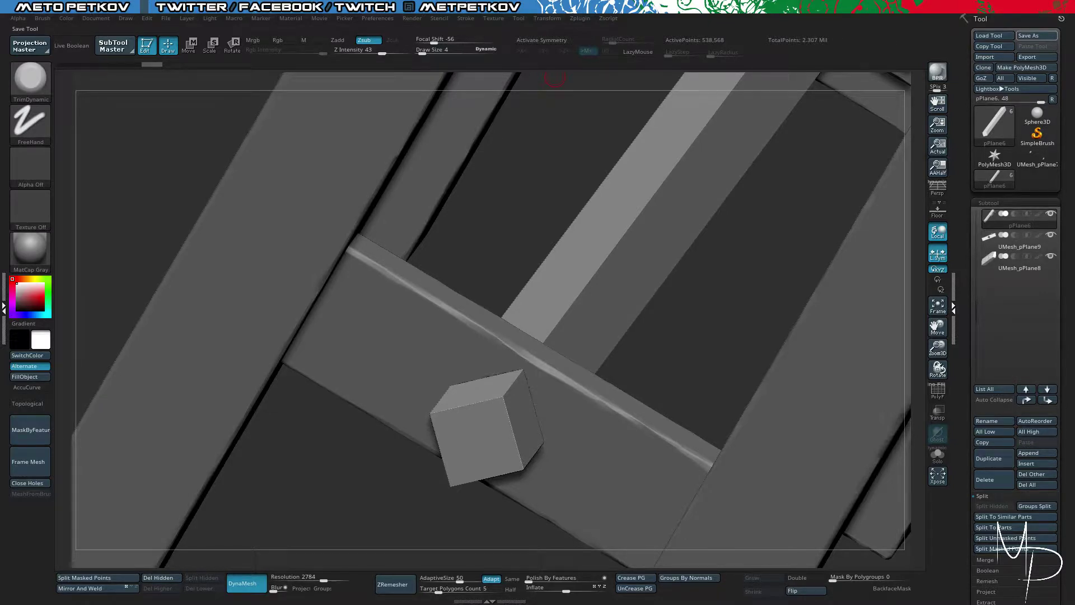
# Step: Isolate the long beam and examine the wireframe density at its end and along its sides
pyautogui.hotkey('alt', 's')
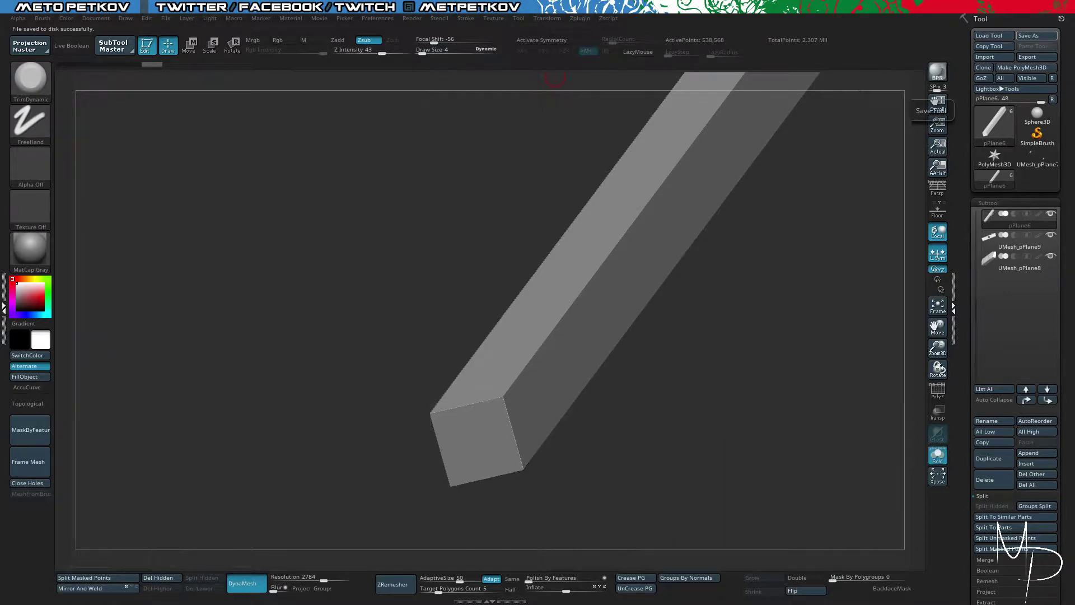
pyautogui.moveTo(303, 288); pyautogui.dragTo(311, 244)
pyautogui.hotkey('shift', 'f')
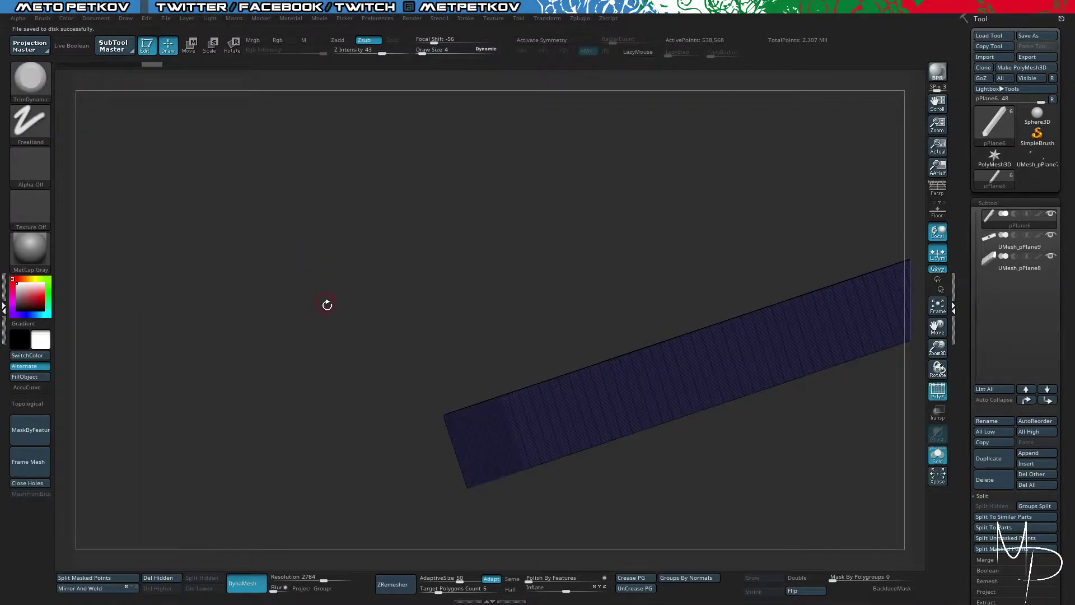
pyautogui.hotkey('shift', 'f')
pyautogui.moveTo(335, 364)
pyautogui.keyDown('alt'); pyautogui.mouseDown()
pyautogui.moveTo(368, 252)
pyautogui.moveTo(392, 358)
pyautogui.moveTo(445, 389)
pyautogui.mouseUp(); pyautogui.keyUp('alt')
pyautogui.hotkey('shift', 'f')
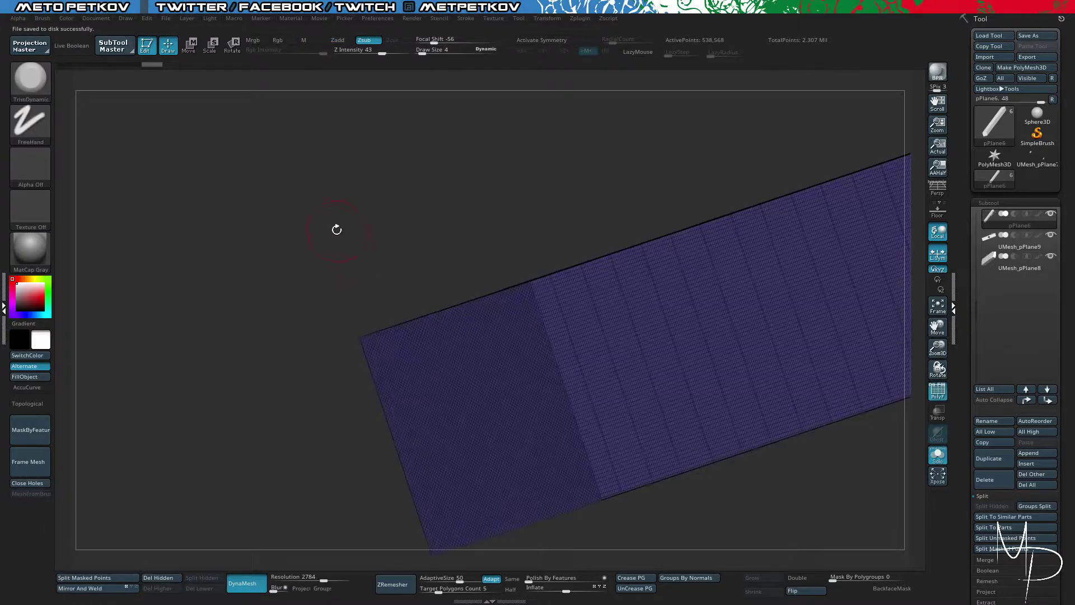
pyautogui.moveTo(336, 230)
pyautogui.mouseDown()
pyautogui.moveTo(302, 228)
pyautogui.moveTo(363, 266)
pyautogui.mouseUp()
pyautogui.hotkey('shift', 'f')
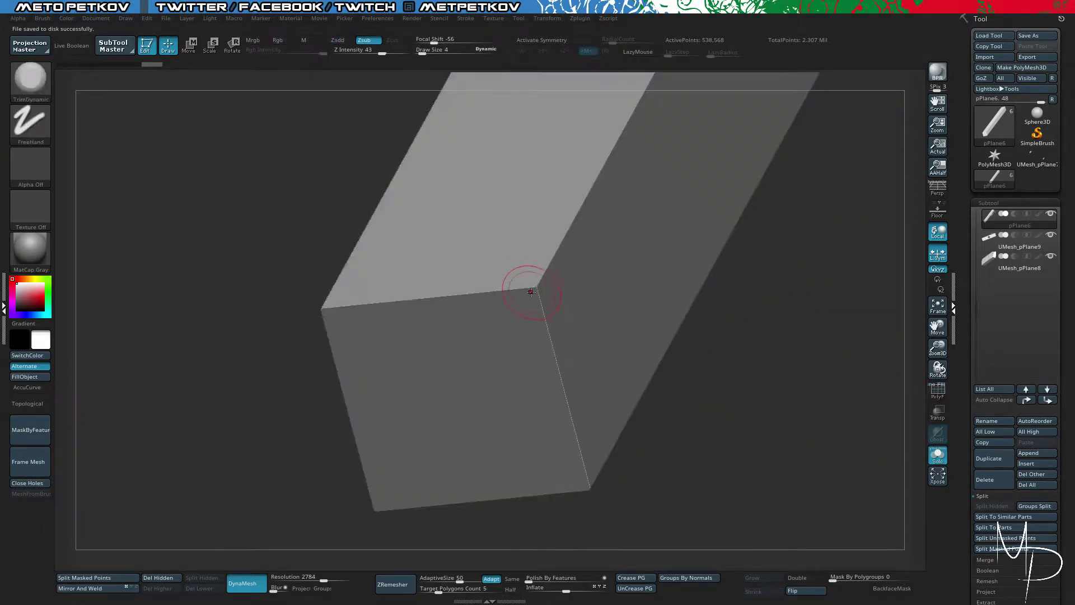
# Step: Reduce the draw size to 2 and trim the corners and edges of the beam's end with TrimDynamic
pyautogui.press('space')
pyautogui.press('space')
pyautogui.moveTo(541, 298); pyautogui.dragTo(544, 298)
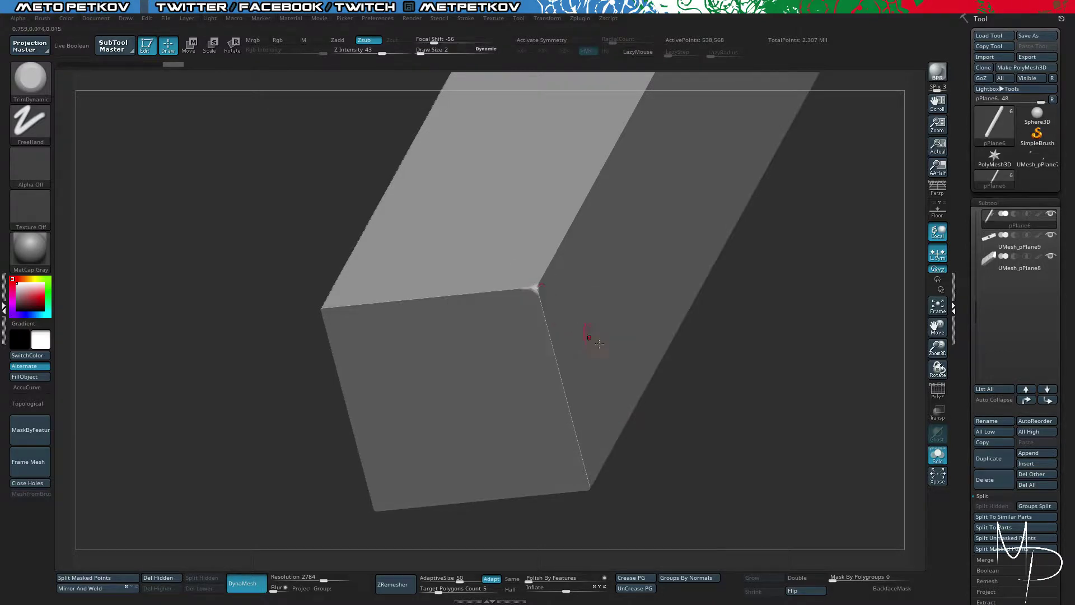
pyautogui.moveTo(661, 383); pyautogui.dragTo(590, 378)
pyautogui.moveTo(543, 314)
pyautogui.mouseDown()
pyautogui.moveTo(605, 482)
pyautogui.moveTo(597, 492)
pyautogui.mouseUp()
pyautogui.moveTo(254, 326); pyautogui.dragTo(375, 336)
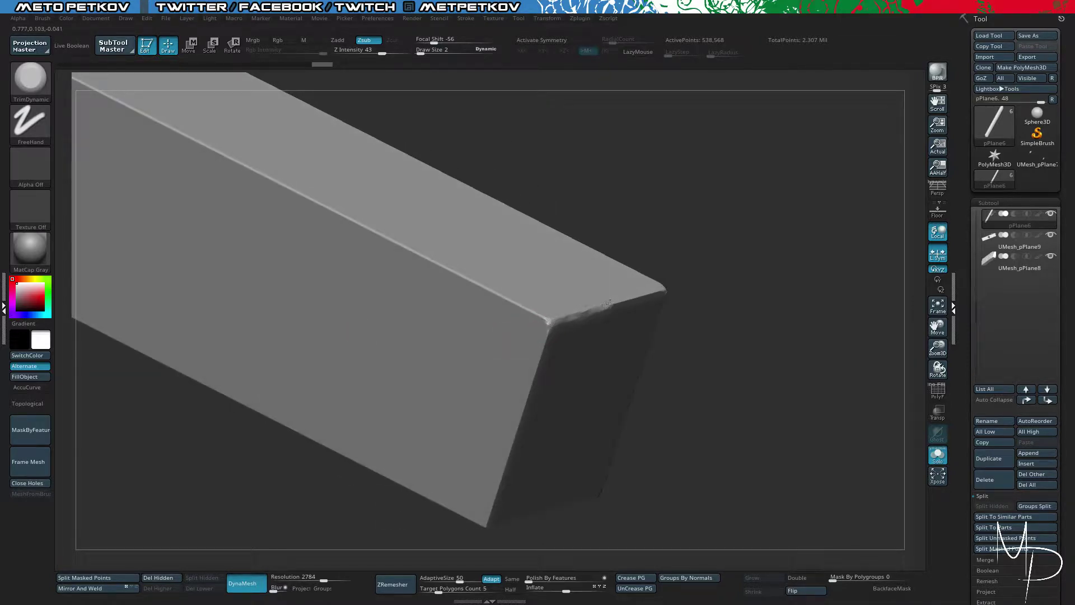
pyautogui.moveTo(732, 444)
pyautogui.mouseDown()
pyautogui.moveTo(546, 331)
pyautogui.moveTo(546, 355)
pyautogui.mouseUp()
pyautogui.moveTo(269, 509)
pyautogui.mouseDown()
pyautogui.moveTo(307, 382)
pyautogui.moveTo(532, 314)
pyautogui.mouseUp()
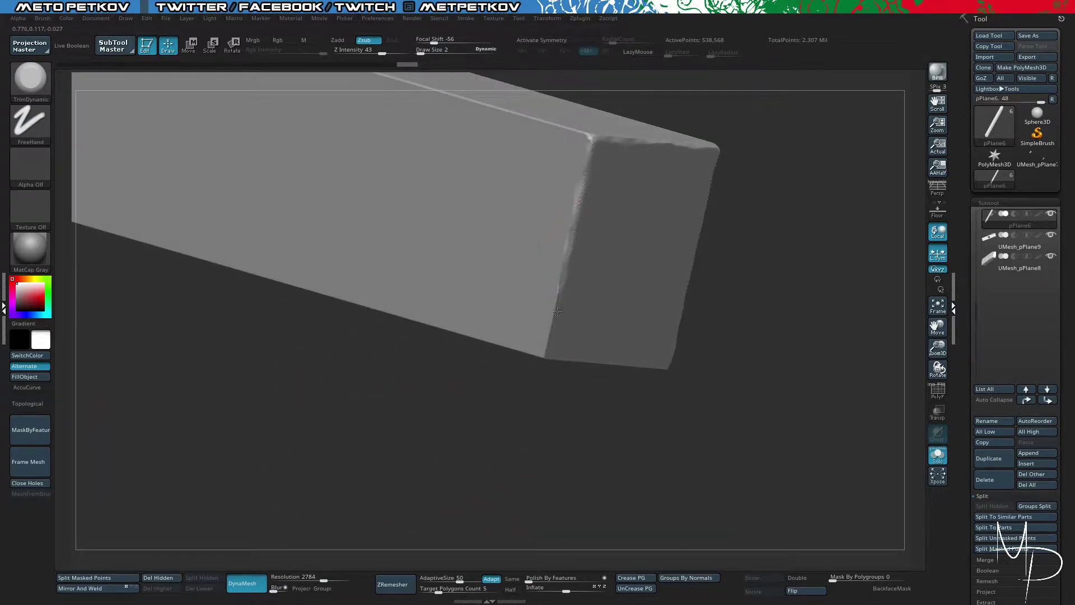
pyautogui.moveTo(546, 364); pyautogui.dragTo(544, 350)
# Step: Bring back the whole table, turn on perspective, and frame it in an angled view from slightly above
pyautogui.hotkey('alt', 's')
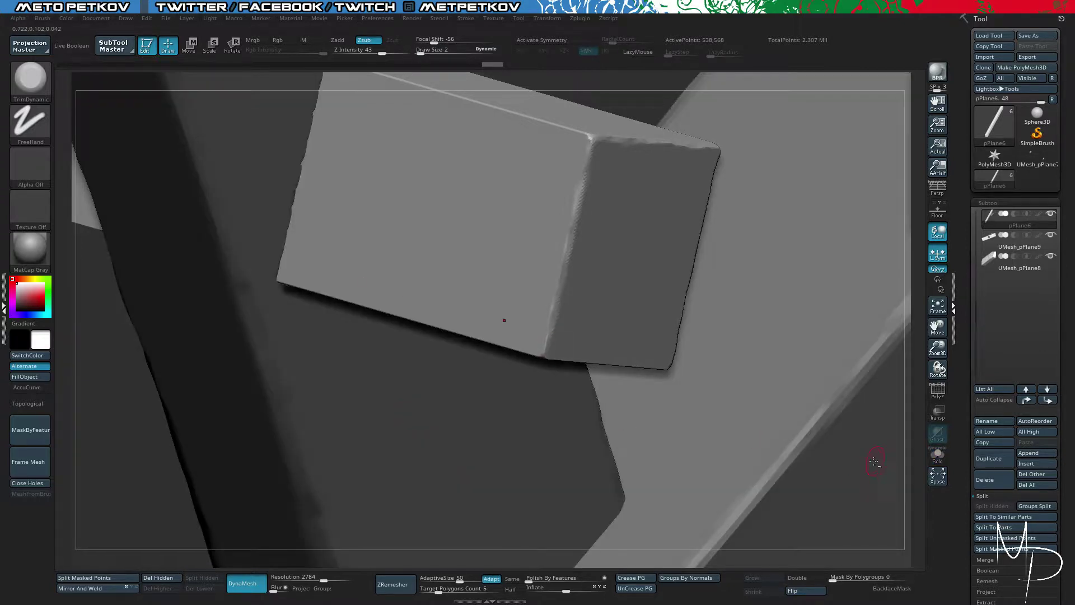
pyautogui.press('f')
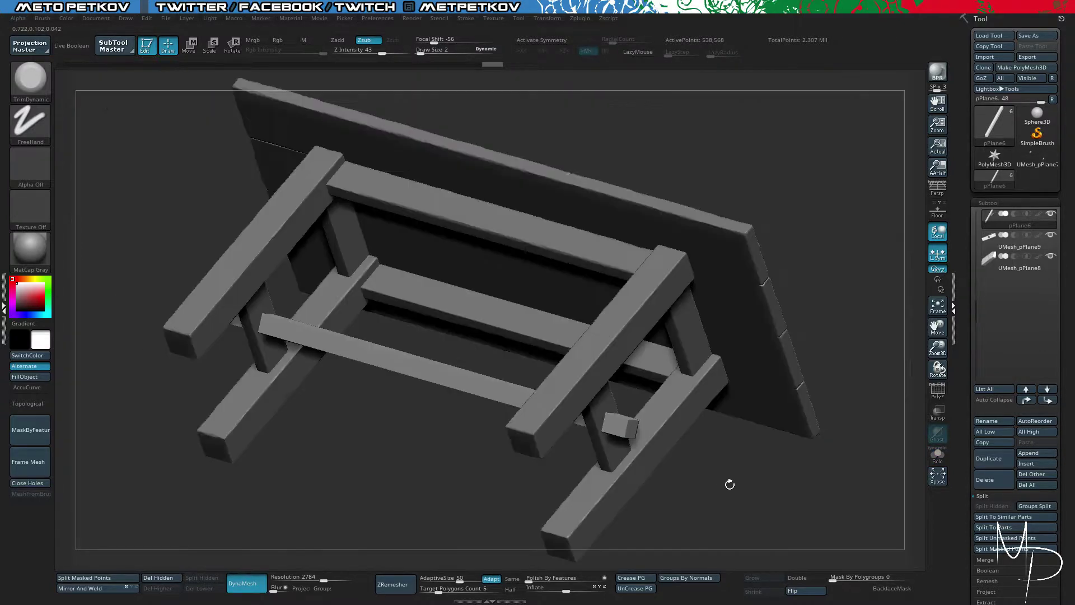
pyautogui.keyDown('shift'); pyautogui.moveTo(736, 487); pyautogui.dragTo(761, 543); pyautogui.keyUp('shift')
pyautogui.keyDown('alt'); pyautogui.moveTo(694, 391); pyautogui.dragTo(520, 210); pyautogui.keyUp('alt')
pyautogui.moveTo(378, 233); pyautogui.dragTo(347, 176)
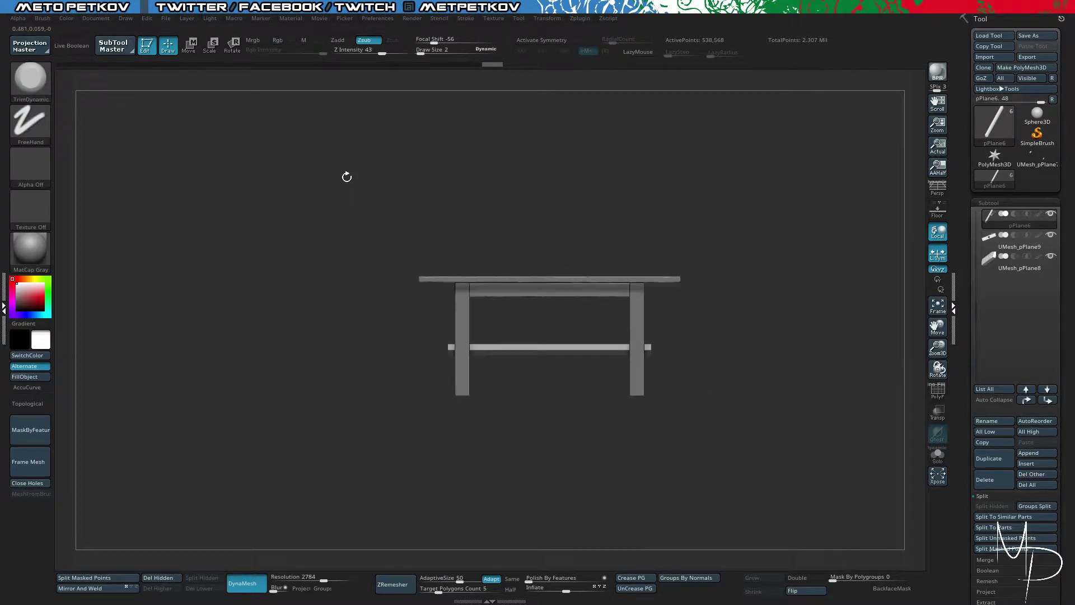
pyautogui.moveTo(315, 298); pyautogui.dragTo(333, 327)
pyautogui.press('p')
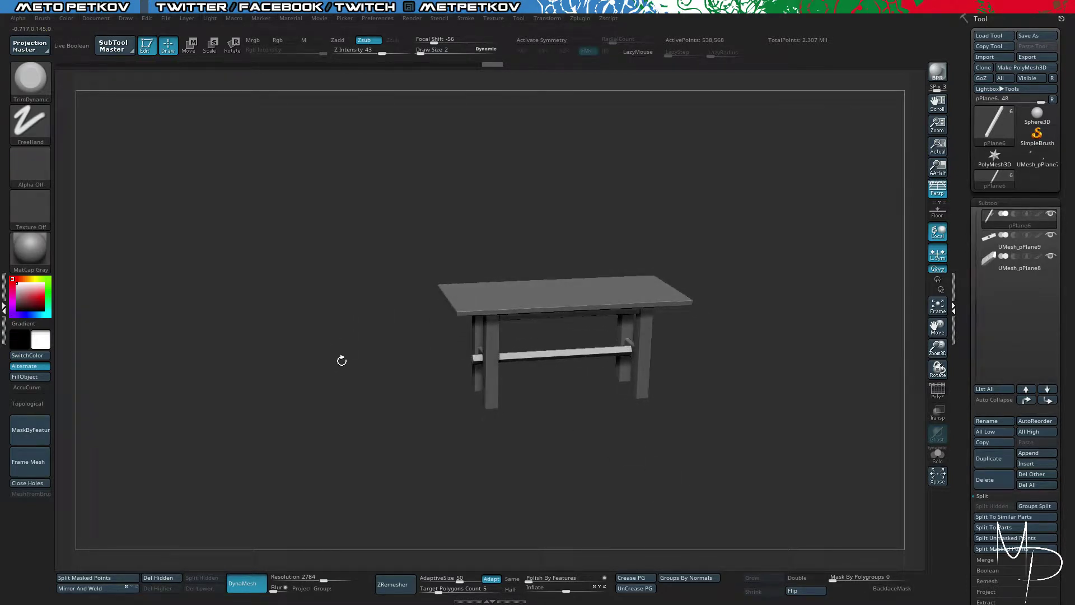
pyautogui.moveTo(500, 412); pyautogui.dragTo(551, 478)
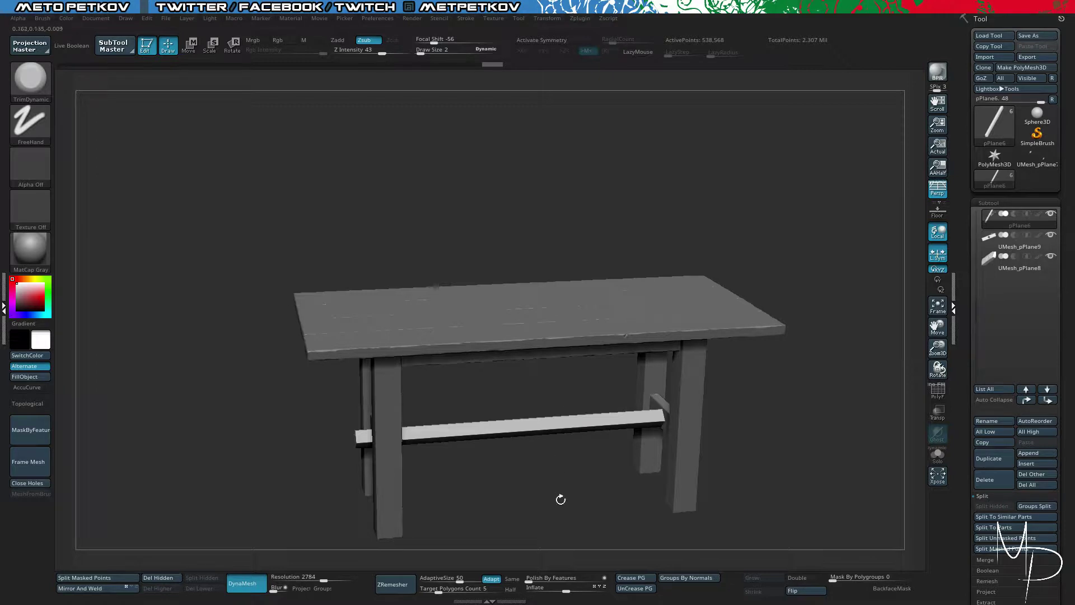
pyautogui.keyDown('alt'); pyautogui.moveTo(560, 498); pyautogui.dragTo(559, 439); pyautogui.keyUp('alt')
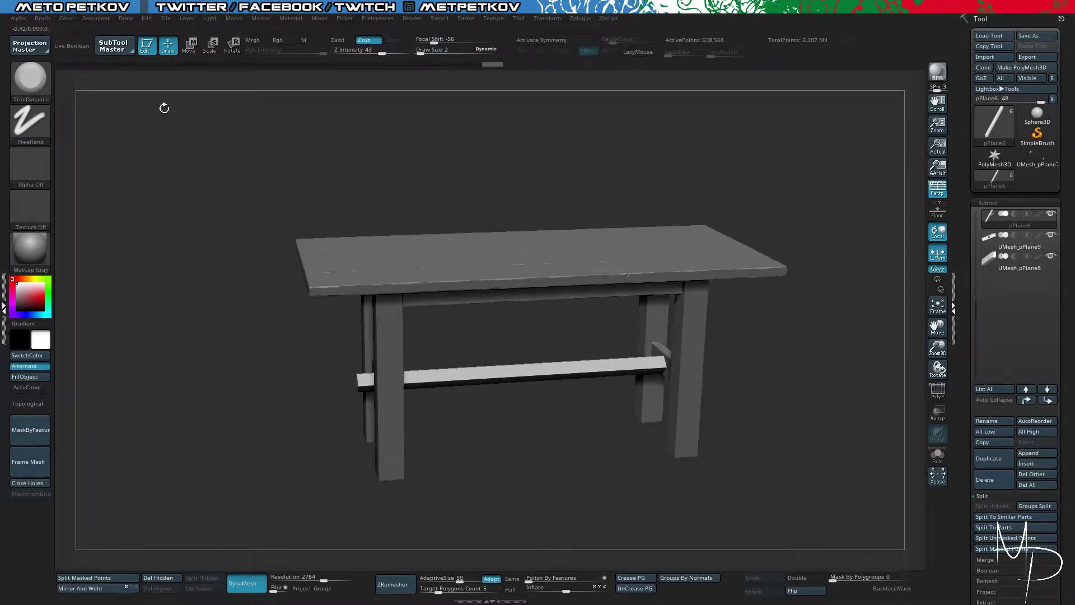
# Step: Store the table's perspective view as Cust1 in the ZAppLink properties, and recall it after orbiting away
pyautogui.click(39, 17)
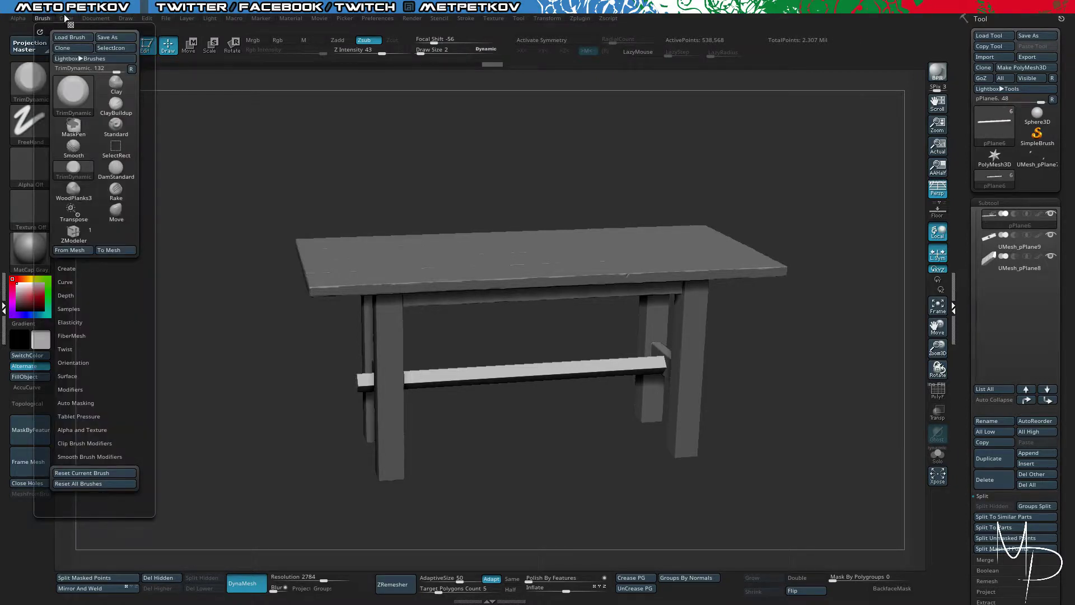
pyautogui.click(96, 18)
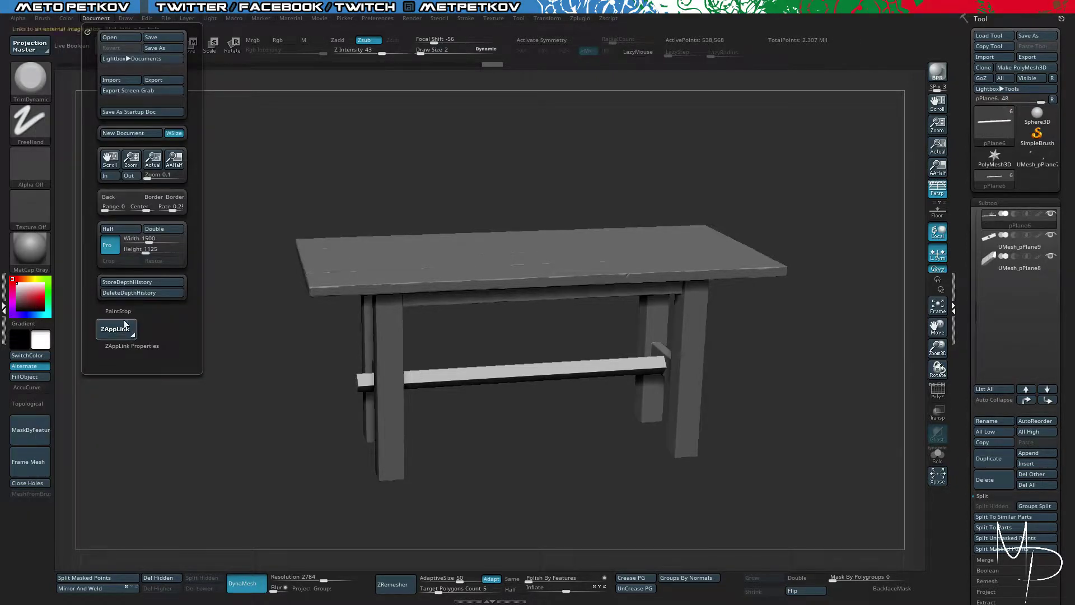
pyautogui.click(125, 345)
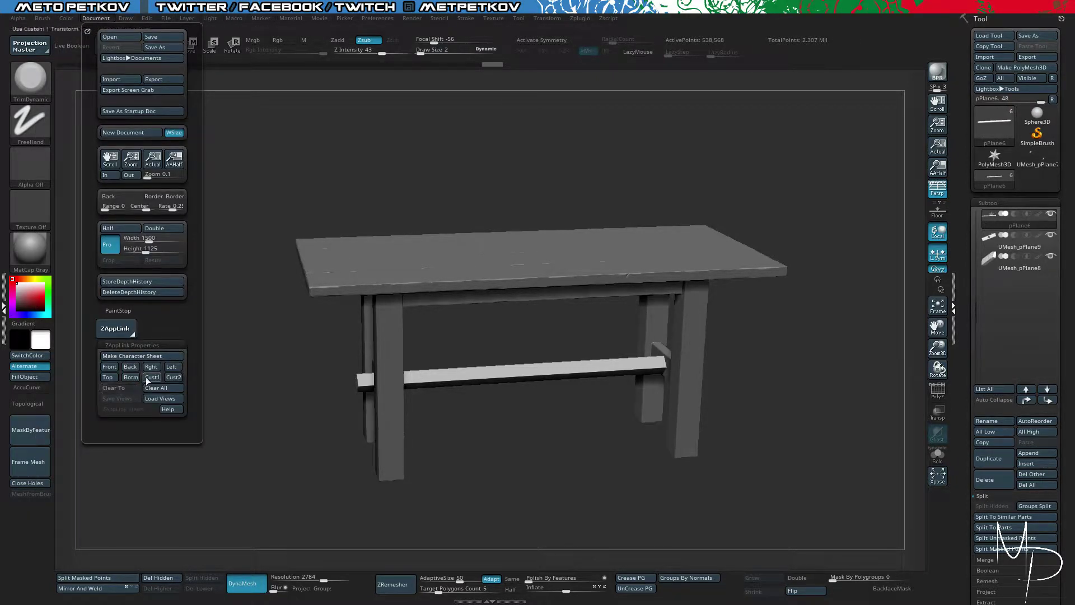
pyautogui.moveTo(206, 366); pyautogui.dragTo(205, 351)
pyautogui.moveTo(94, 105); pyautogui.dragTo(78, 41)
pyautogui.moveTo(218, 159); pyautogui.dragTo(88, 27)
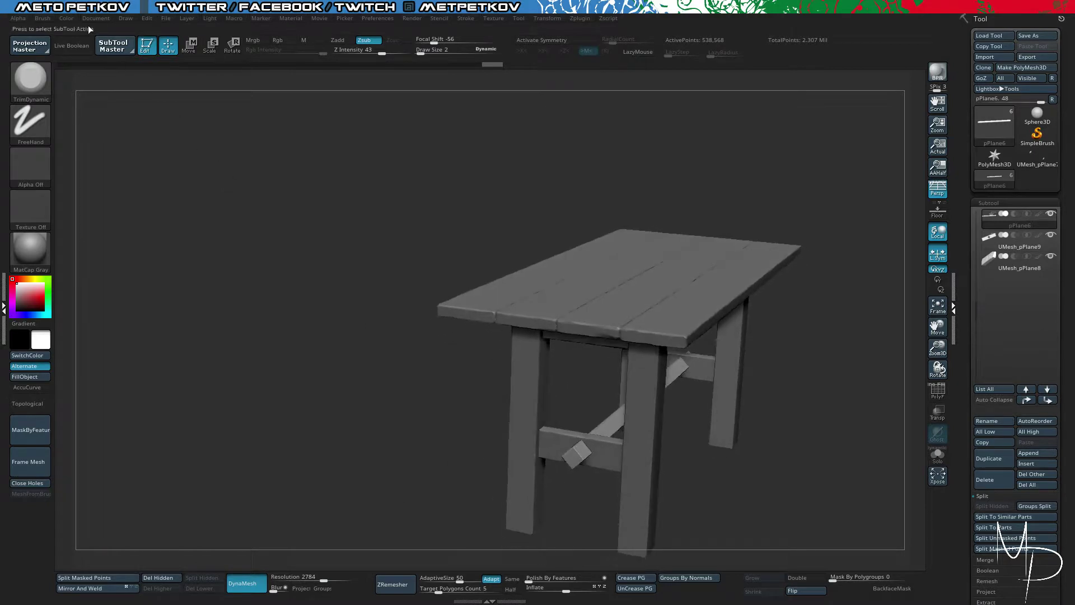
pyautogui.click(96, 18)
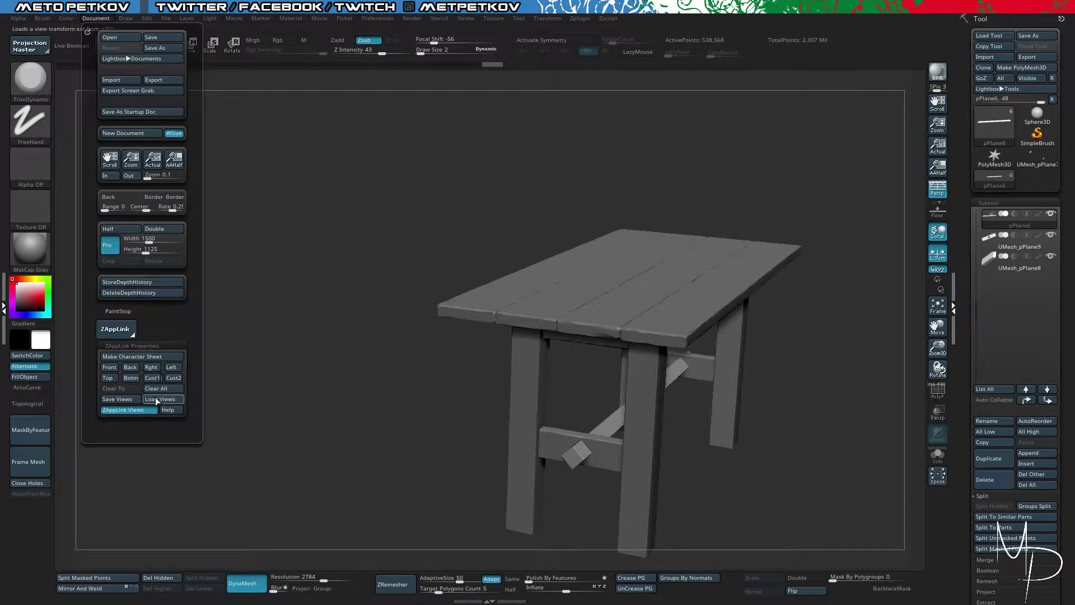
pyautogui.click(151, 378)
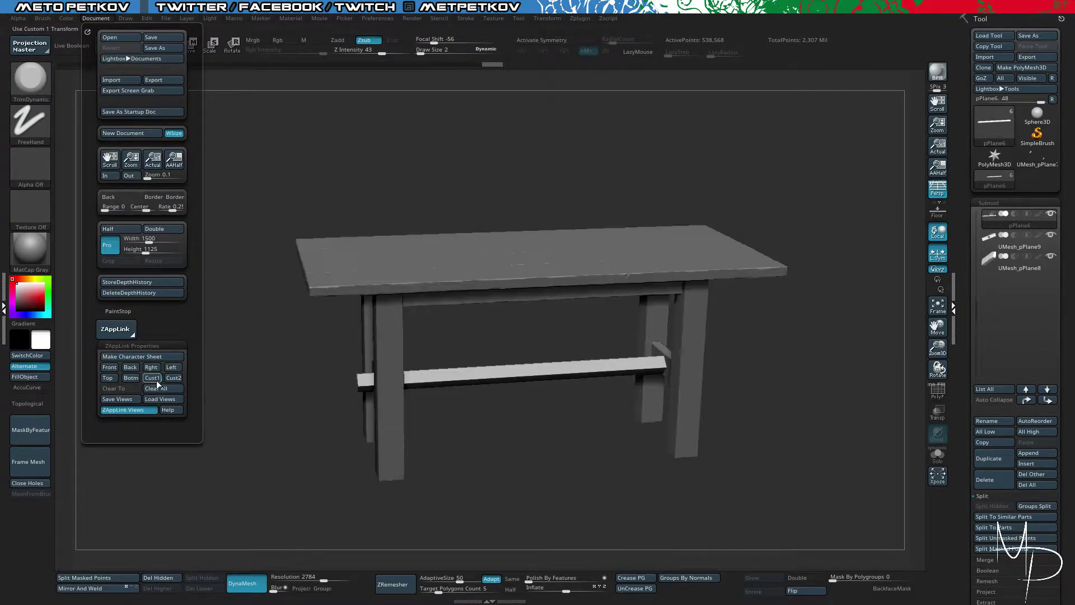
# Step: Isolate the long beam, turn off perspective, and bring its other end into close view
pyautogui.moveTo(363, 361); pyautogui.dragTo(339, 205)
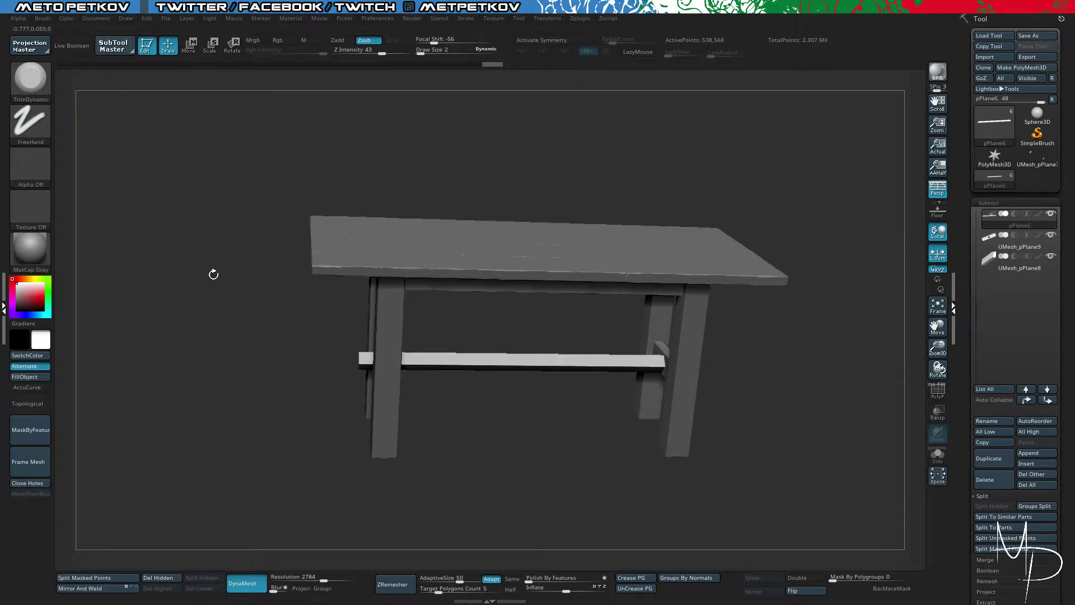
pyautogui.moveTo(213, 275); pyautogui.dragTo(387, 324)
pyautogui.hotkey('alt', 's')
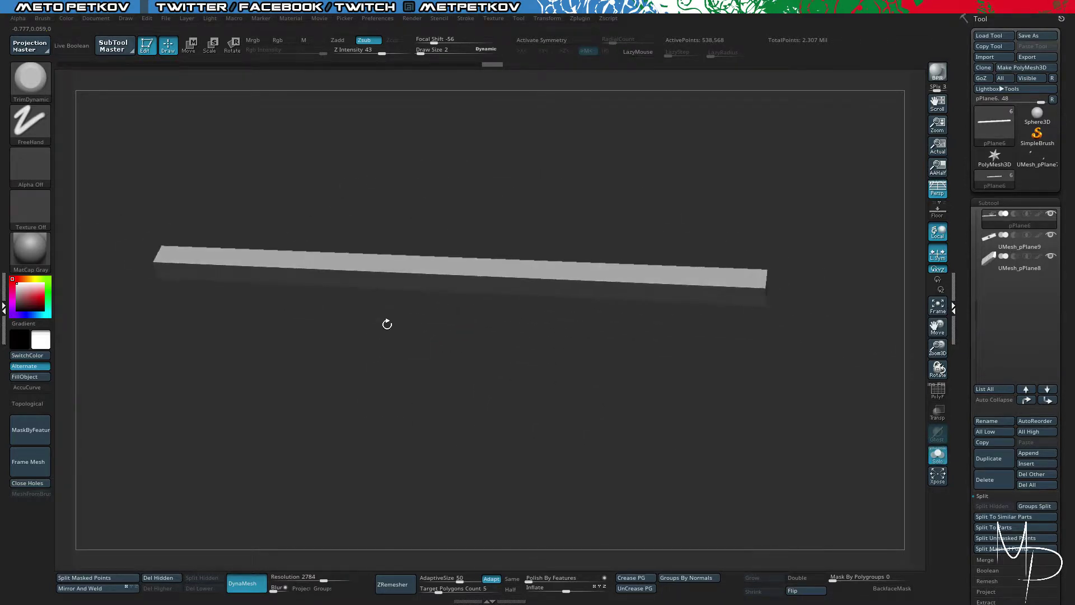
pyautogui.click(934, 195)
pyautogui.keyDown('alt'); pyautogui.moveTo(415, 385); pyautogui.dragTo(508, 399); pyautogui.keyUp('alt')
pyautogui.moveTo(230, 262)
pyautogui.mouseDown()
pyautogui.moveTo(197, 238)
pyautogui.moveTo(221, 243)
pyautogui.mouseUp()
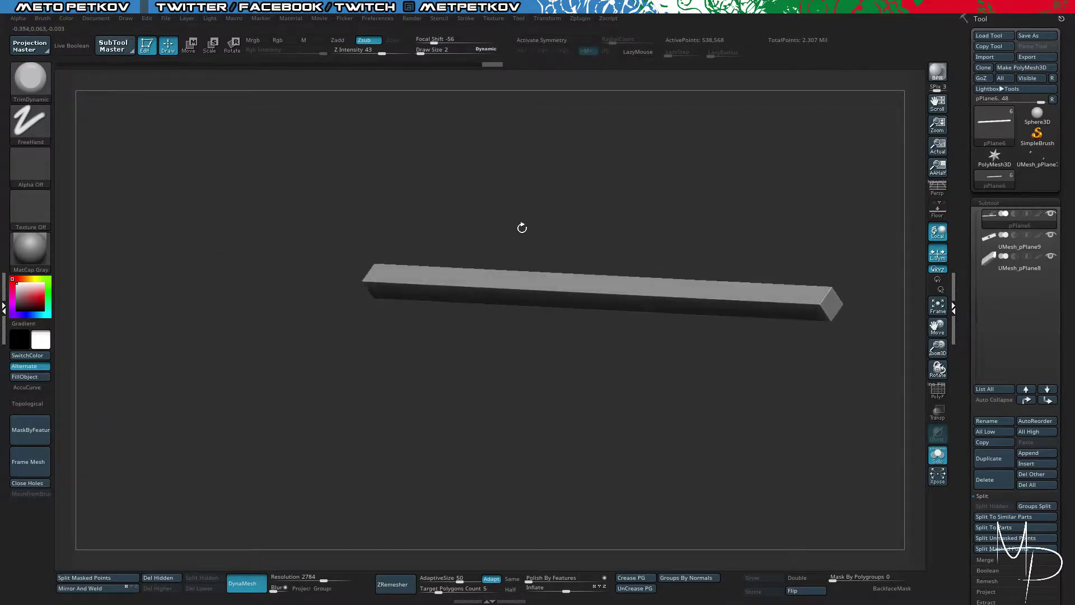
pyautogui.moveTo(522, 228); pyautogui.dragTo(631, 354)
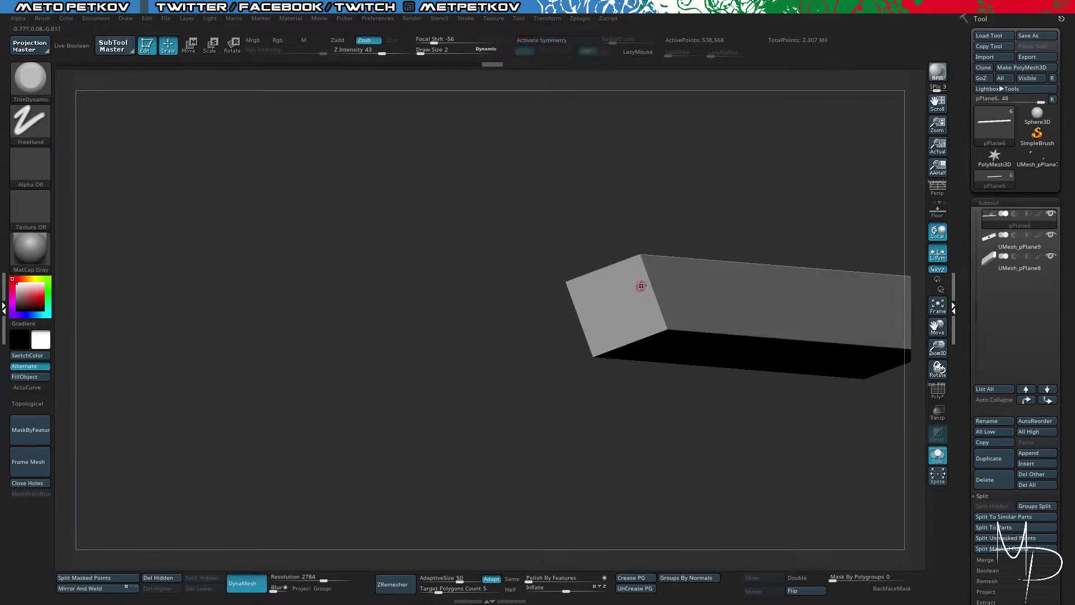
# Step: Set the draw size to 4 and trim the edges and corners of the beam's other end with TrimDynamic
pyautogui.press('space')
pyautogui.moveTo(642, 287)
pyautogui.mouseDown()
pyautogui.moveTo(640, 257)
pyautogui.moveTo(650, 278)
pyautogui.mouseUp()
pyautogui.moveTo(662, 330); pyautogui.dragTo(664, 331)
pyautogui.moveTo(513, 343); pyautogui.dragTo(593, 340)
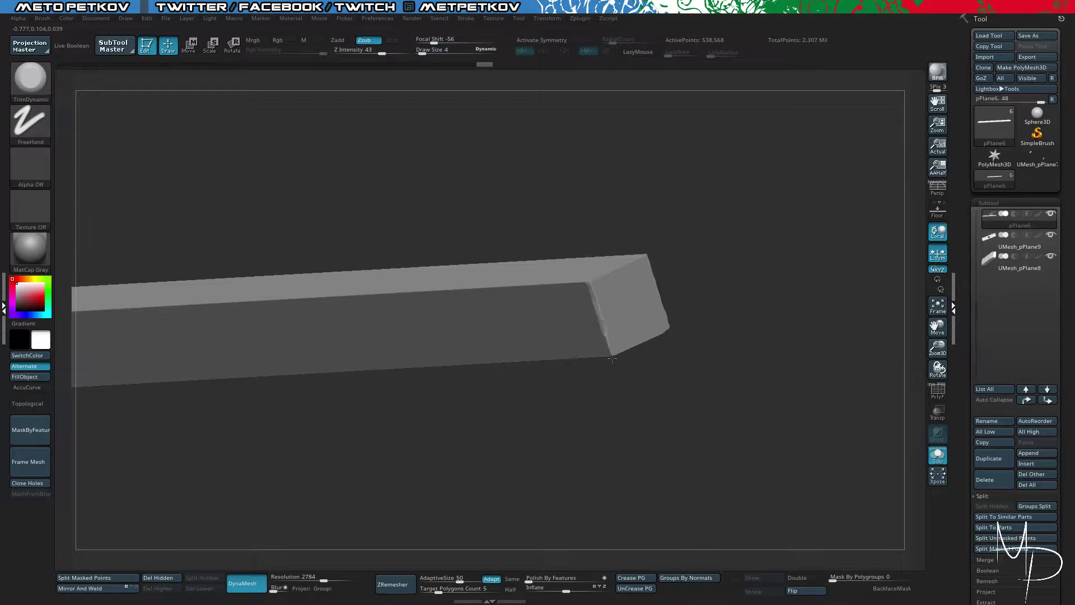
pyautogui.moveTo(612, 354); pyautogui.dragTo(614, 356)
pyautogui.moveTo(652, 381); pyautogui.dragTo(637, 446)
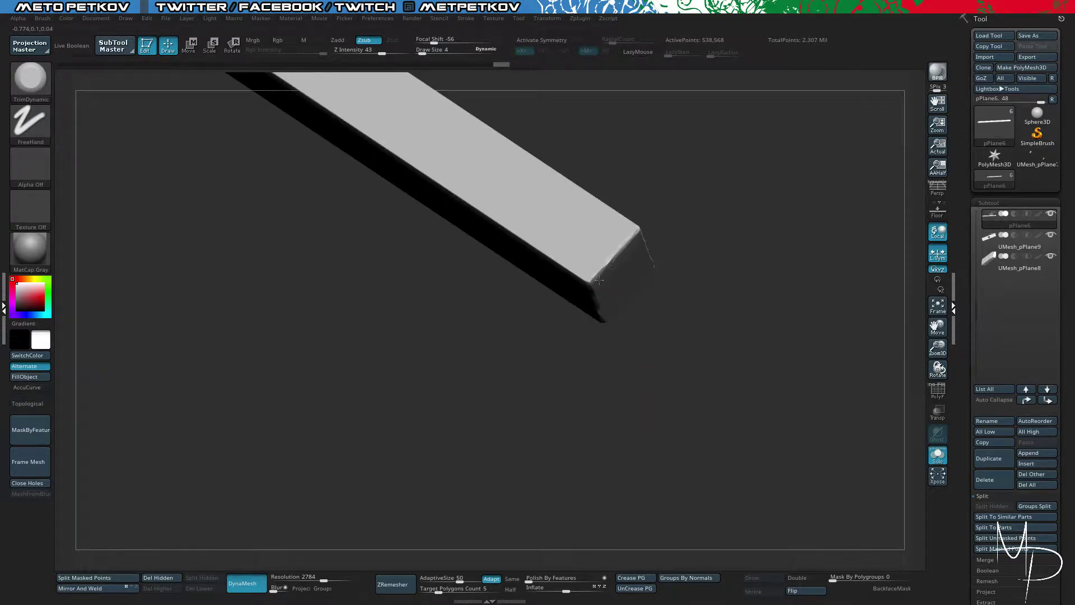
pyautogui.moveTo(598, 280); pyautogui.dragTo(600, 282)
pyautogui.moveTo(396, 355)
pyautogui.mouseDown()
pyautogui.moveTo(438, 194)
pyautogui.moveTo(533, 254)
pyautogui.mouseUp()
pyautogui.moveTo(585, 281); pyautogui.dragTo(536, 252)
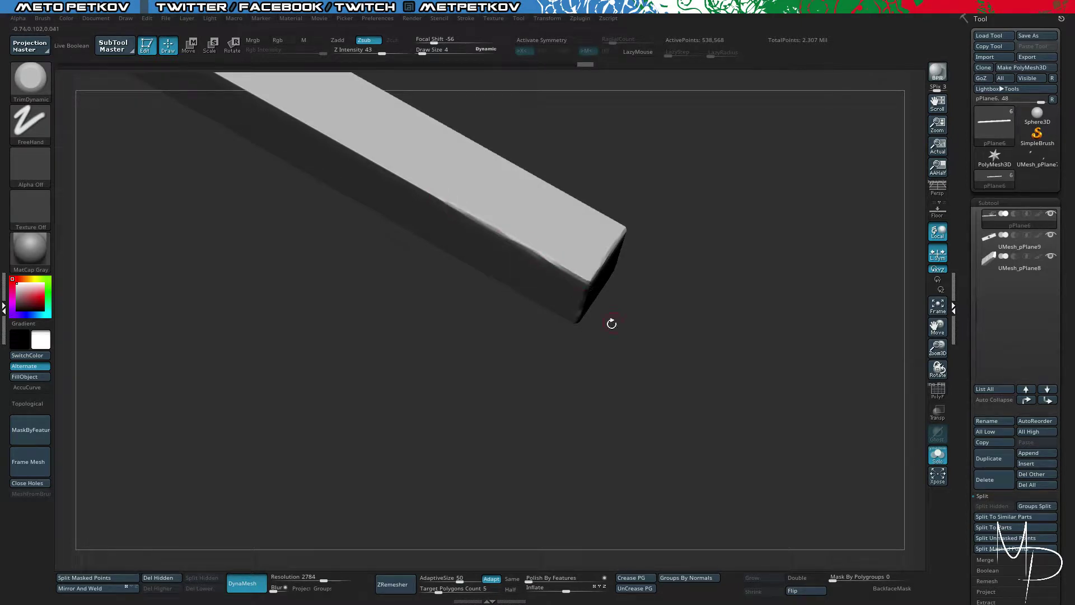
# Step: Turn on symmetry for the beam, undo the last trim stroke, and switch the symmetry axis from X to Z
pyautogui.keyDown('alt'); pyautogui.moveTo(455, 337); pyautogui.dragTo(691, 448); pyautogui.keyUp('alt')
pyautogui.press('x')
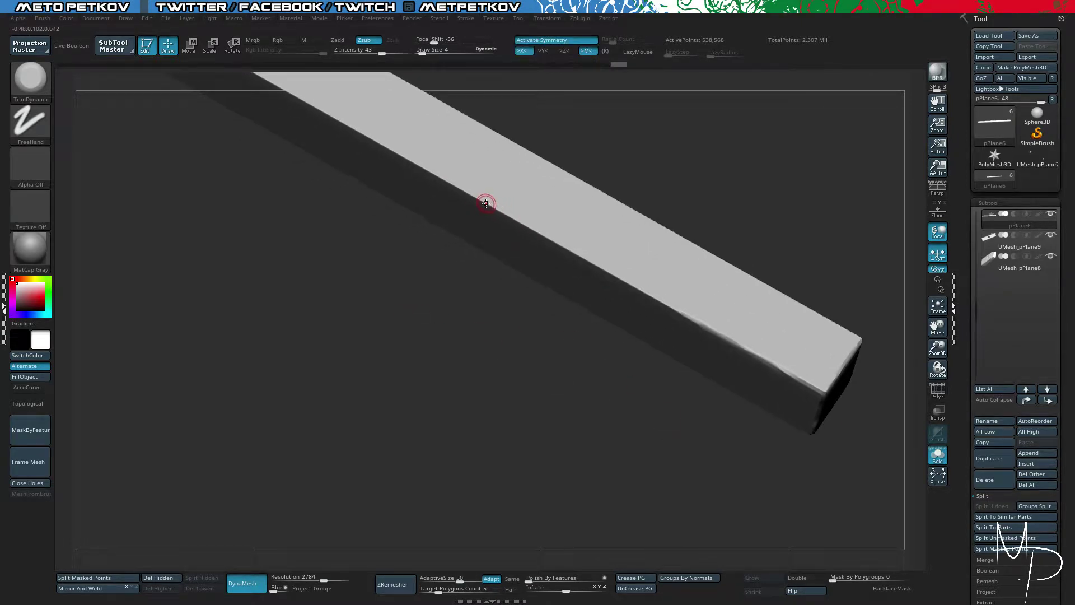
pyautogui.hotkey('ctrl', 'z')
pyautogui.click(523, 51)
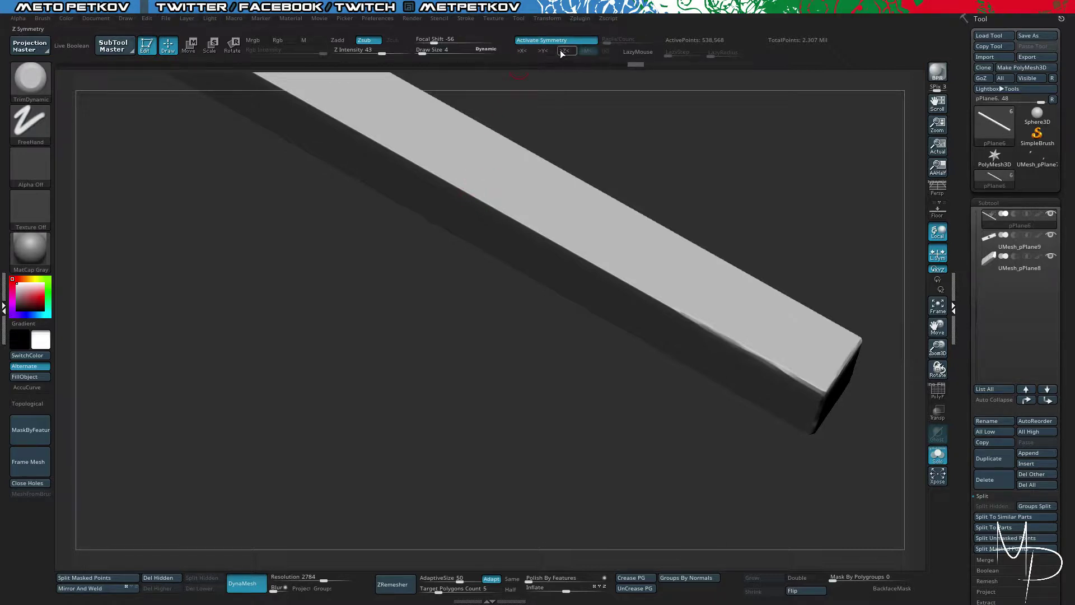
pyautogui.click(564, 51)
# Step: Trim along the beam's long edges with TrimDynamic under Z symmetry, and turn off Local Symmetry
pyautogui.moveTo(453, 186); pyautogui.dragTo(671, 308)
pyautogui.moveTo(720, 157); pyautogui.dragTo(721, 183)
pyautogui.moveTo(641, 143)
pyautogui.mouseDown()
pyautogui.moveTo(600, 163)
pyautogui.moveTo(643, 151)
pyautogui.moveTo(635, 171)
pyautogui.moveTo(756, 393)
pyautogui.mouseUp()
pyautogui.moveTo(585, 290)
pyautogui.mouseDown()
pyautogui.moveTo(532, 401)
pyautogui.moveTo(619, 160)
pyautogui.mouseUp()
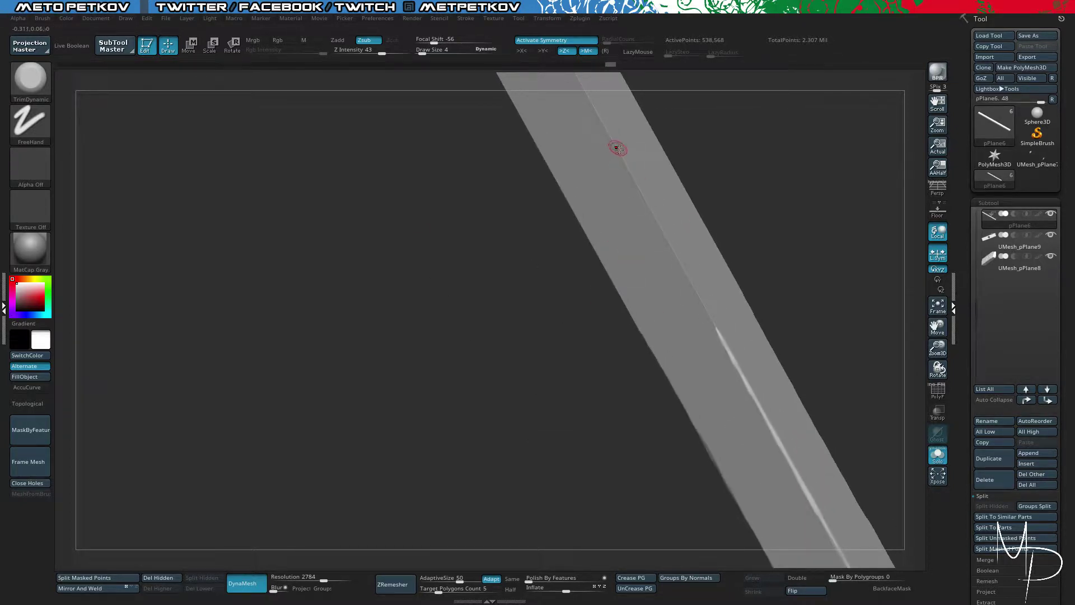
pyautogui.click(938, 254)
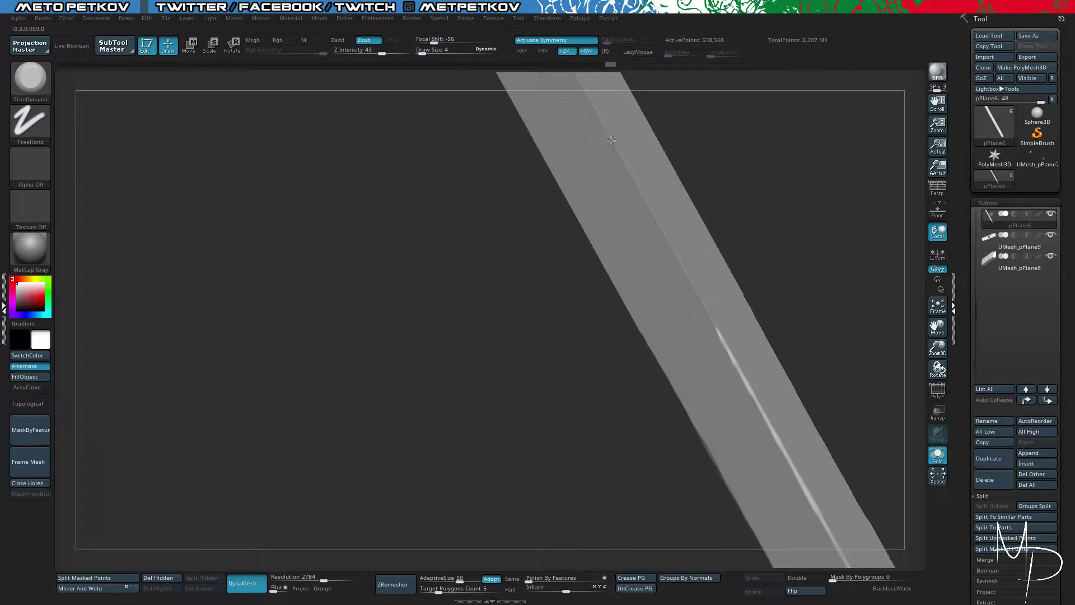
# Step: Turn Local Symmetry back on and trim another stretch of the beam's long edge with TrimDynamic under Z symmetry
pyautogui.moveTo(482, 316); pyautogui.dragTo(883, 287)
pyautogui.click(937, 254)
pyautogui.moveTo(822, 144); pyautogui.dragTo(612, 170)
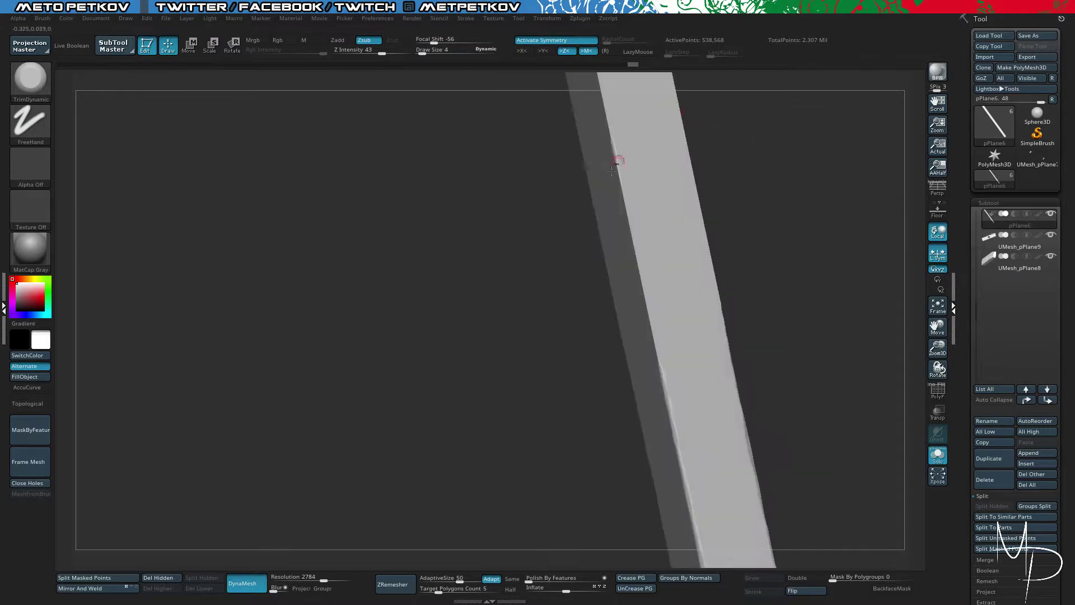
pyautogui.moveTo(563, 195); pyautogui.dragTo(622, 163)
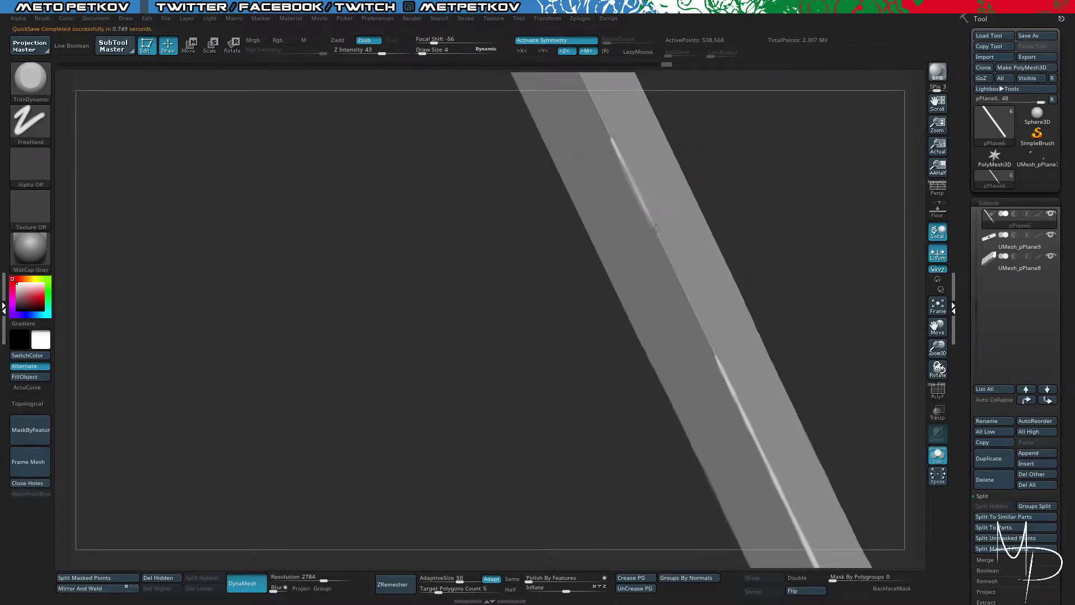
pyautogui.moveTo(552, 388); pyautogui.dragTo(499, 238)
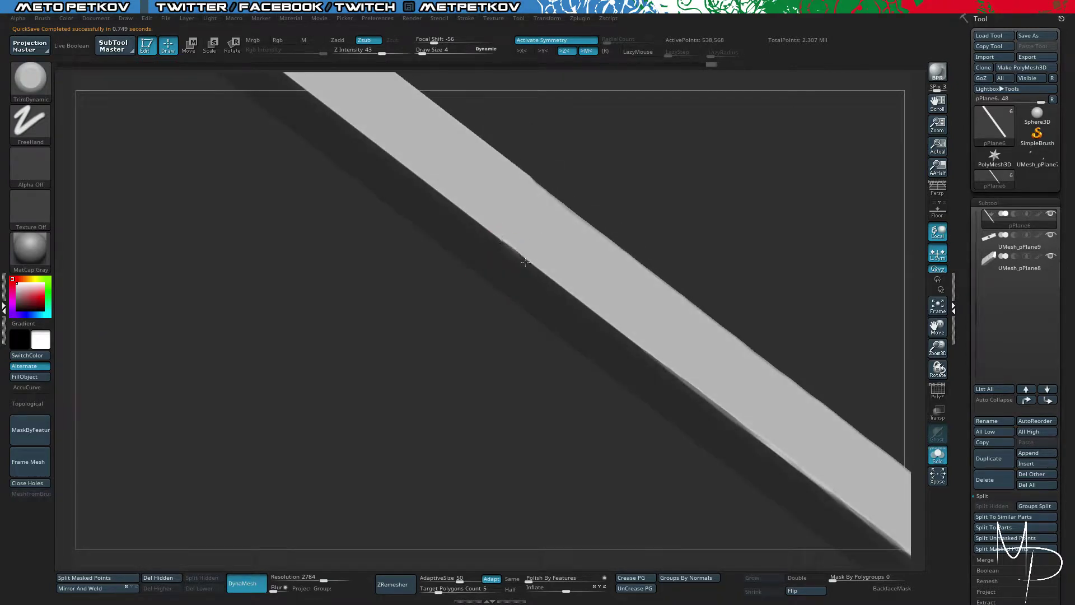
# Step: Carve uneven wear farther along the beam's long edge with short TrimDynamic strokes, keeping Z symmetry on
pyautogui.keyDown('alt'); pyautogui.moveTo(402, 348); pyautogui.dragTo(425, 284); pyautogui.keyUp('alt')
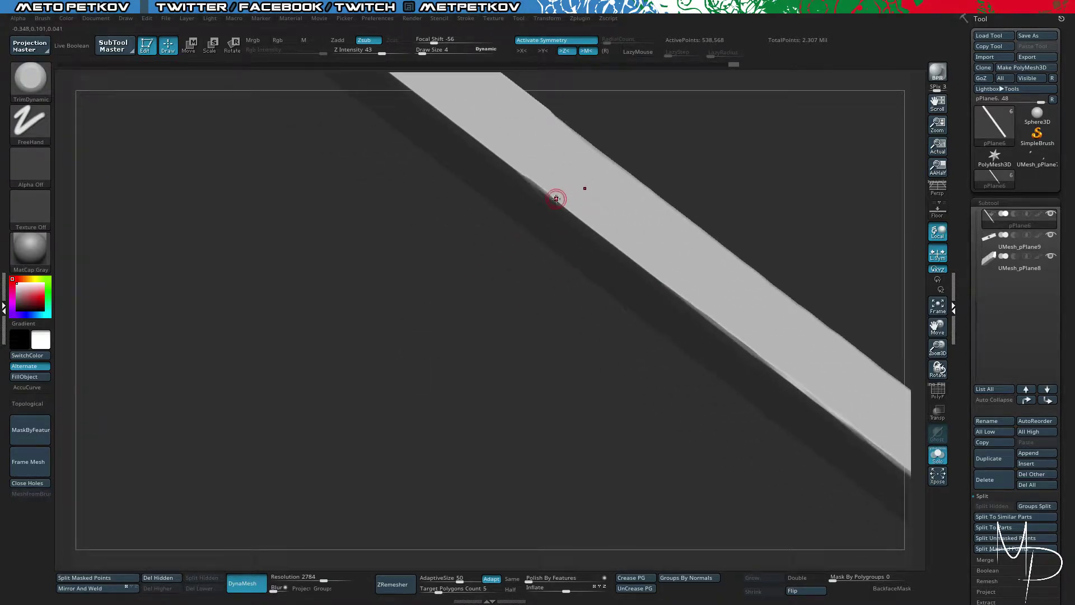
pyautogui.moveTo(590, 224); pyautogui.dragTo(593, 227)
pyautogui.moveTo(570, 207)
pyautogui.mouseDown()
pyautogui.moveTo(589, 226)
pyautogui.moveTo(484, 133)
pyautogui.mouseUp()
pyautogui.moveTo(447, 244)
pyautogui.mouseDown()
pyautogui.moveTo(364, 261)
pyautogui.moveTo(379, 263)
pyautogui.moveTo(532, 180)
pyautogui.mouseUp()
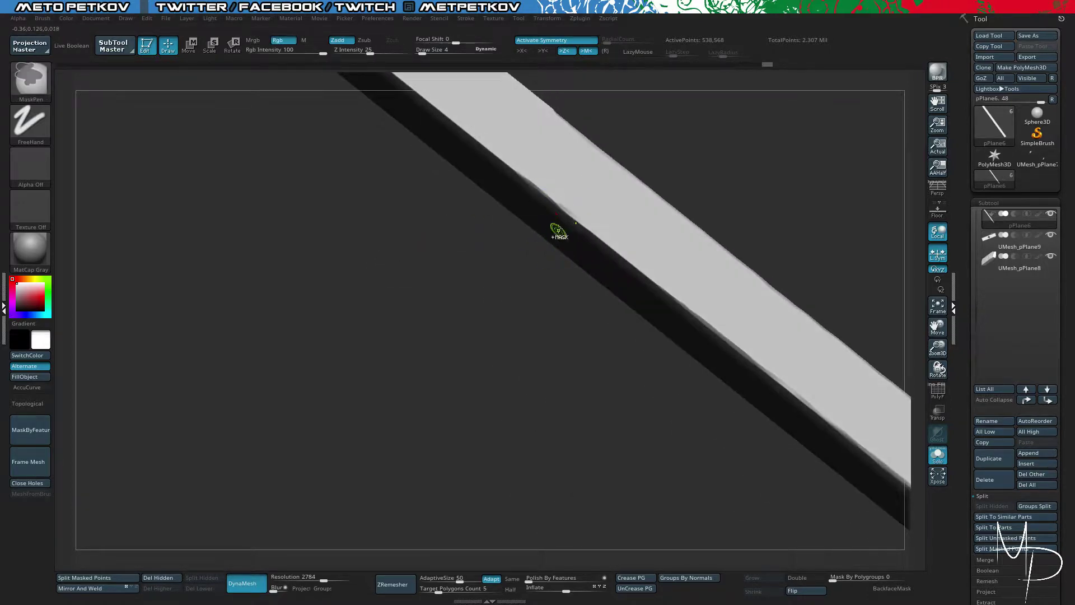
pyautogui.moveTo(595, 230); pyautogui.dragTo(622, 258)
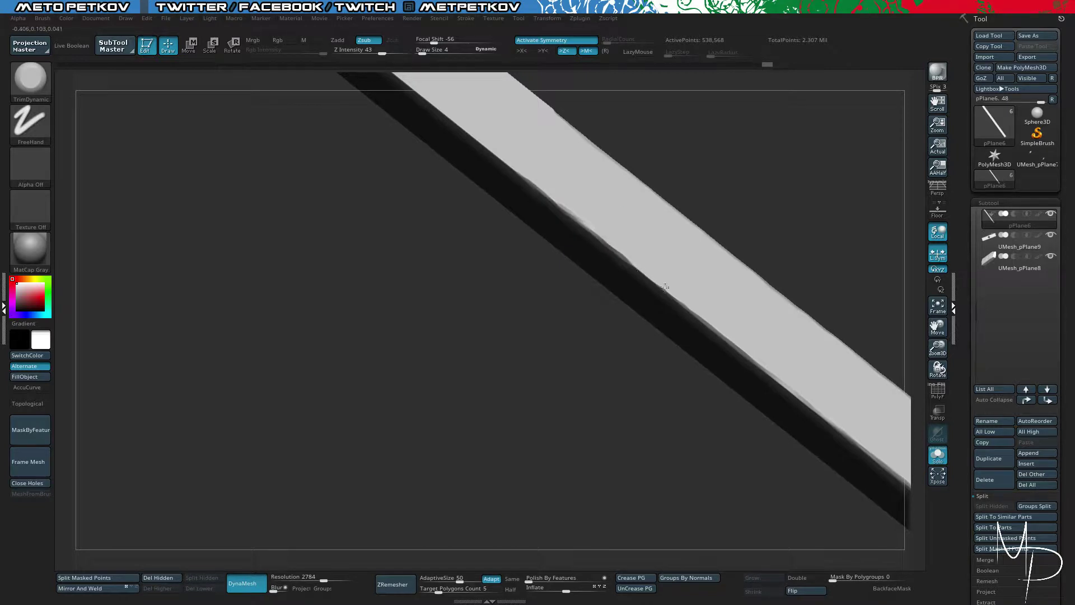
pyautogui.moveTo(576, 348)
pyautogui.mouseDown()
pyautogui.moveTo(509, 353)
pyautogui.moveTo(504, 336)
pyautogui.moveTo(478, 342)
pyautogui.moveTo(487, 314)
pyautogui.mouseUp()
# Step: Turn off symmetry and chip the middle stretch of the long edge irregularly with TrimDynamic
pyautogui.press('x')
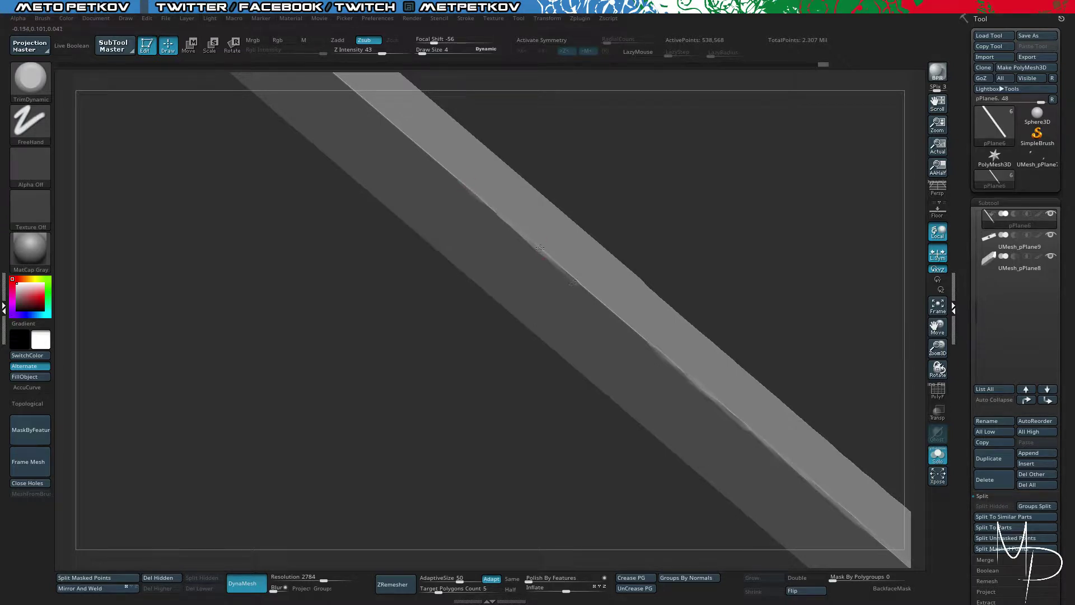
pyautogui.moveTo(492, 333)
pyautogui.mouseDown()
pyautogui.moveTo(542, 434)
pyautogui.moveTo(502, 338)
pyautogui.mouseUp()
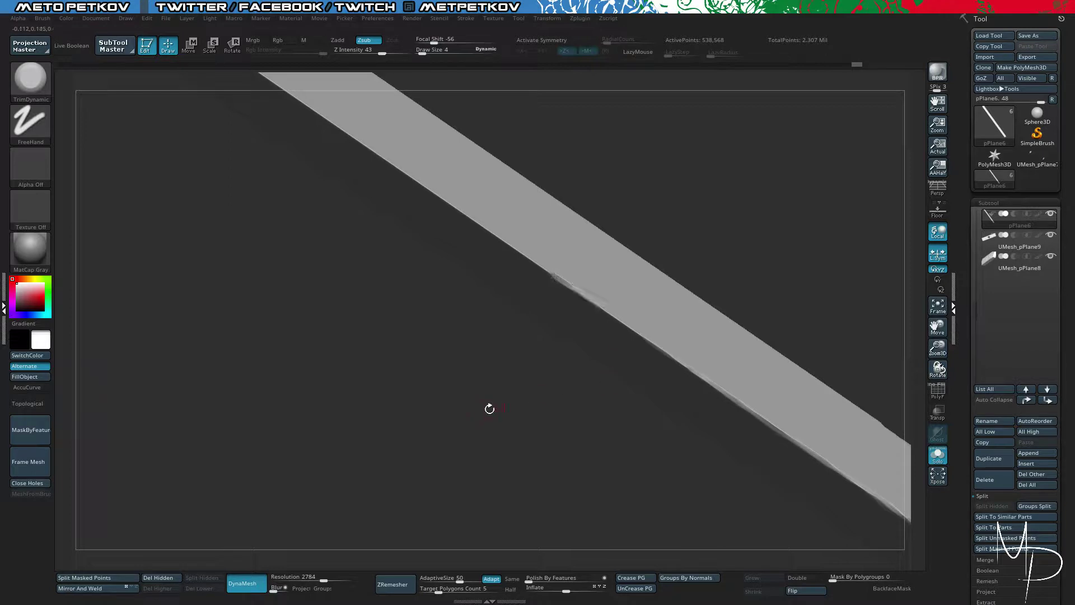
pyautogui.moveTo(489, 409); pyautogui.dragTo(576, 313)
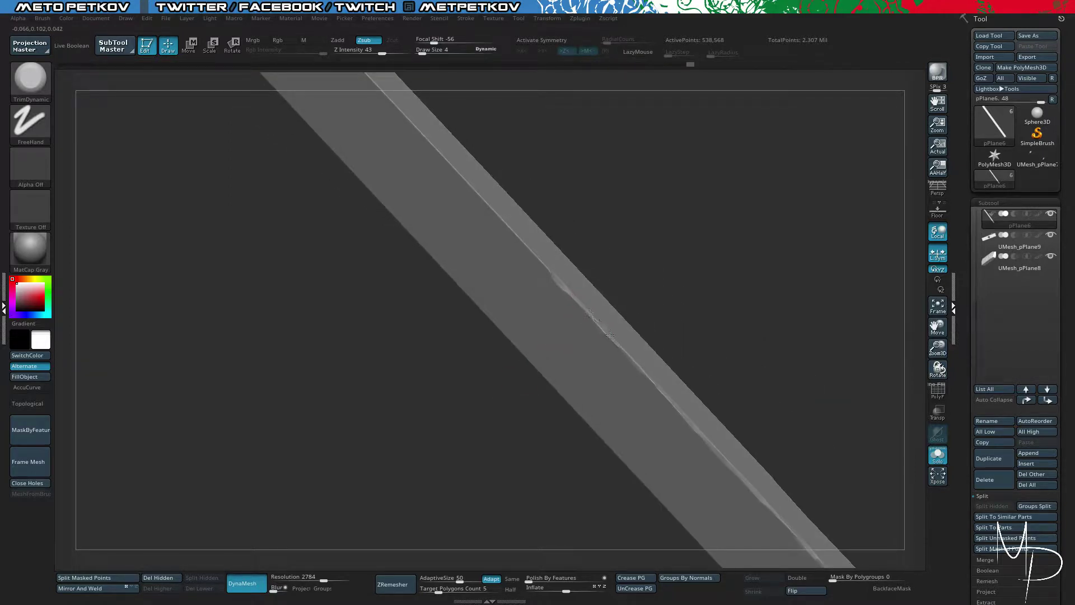
pyautogui.moveTo(333, 260); pyautogui.dragTo(563, 282)
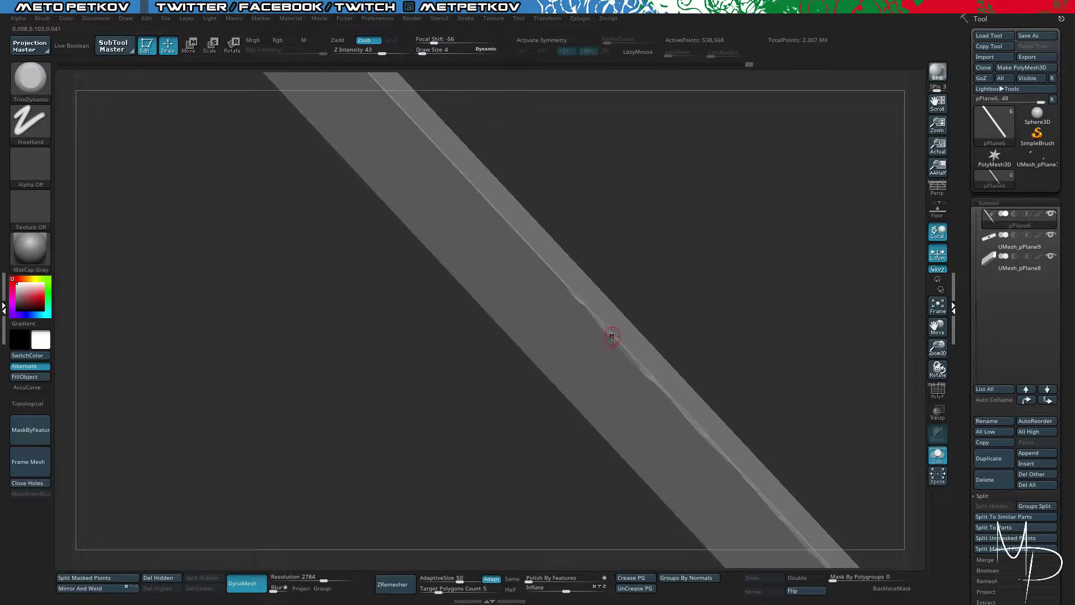
pyautogui.moveTo(431, 335); pyautogui.dragTo(443, 261)
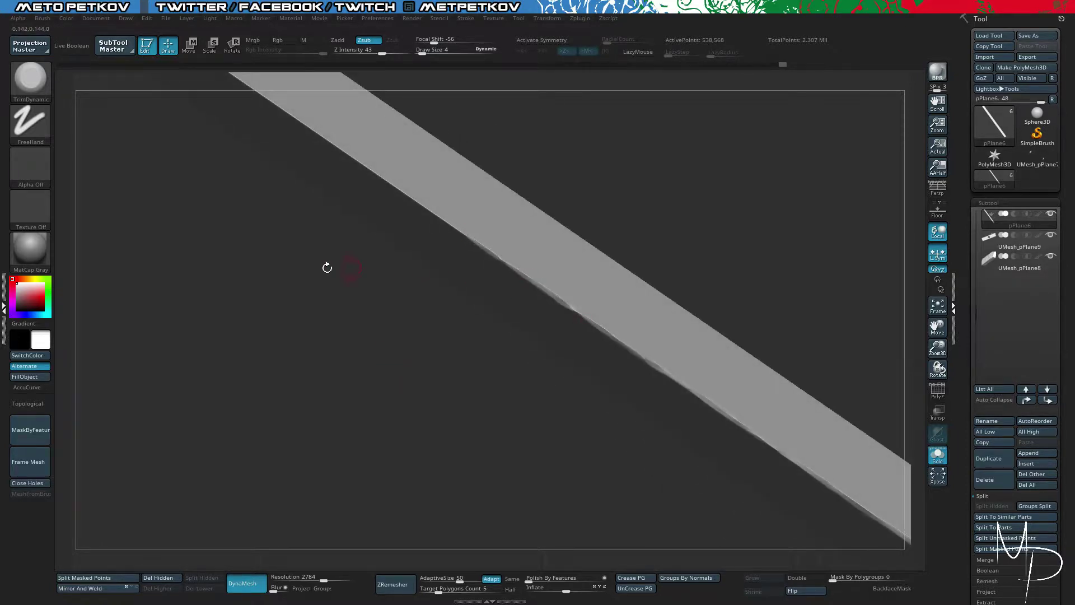
# Step: Continue trimming the same long edge up to the beam's end, roughening the remaining sharp stretches
pyautogui.moveTo(327, 268); pyautogui.dragTo(432, 268)
pyautogui.moveTo(421, 176); pyautogui.dragTo(545, 258)
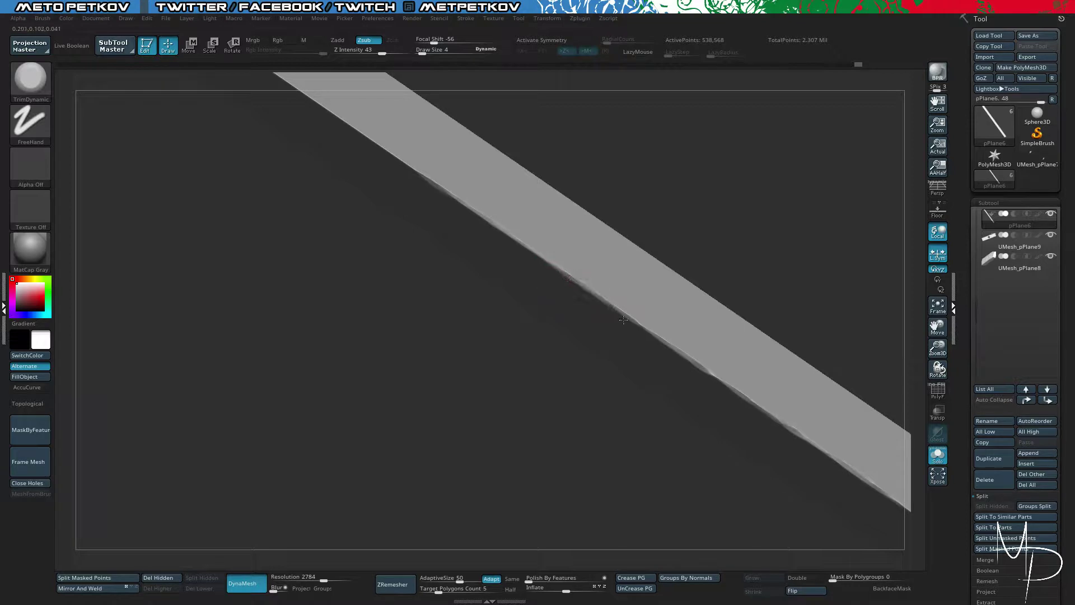
pyautogui.moveTo(623, 320); pyautogui.dragTo(637, 329)
pyautogui.moveTo(424, 272)
pyautogui.mouseDown()
pyautogui.moveTo(373, 341)
pyautogui.moveTo(377, 327)
pyautogui.mouseUp()
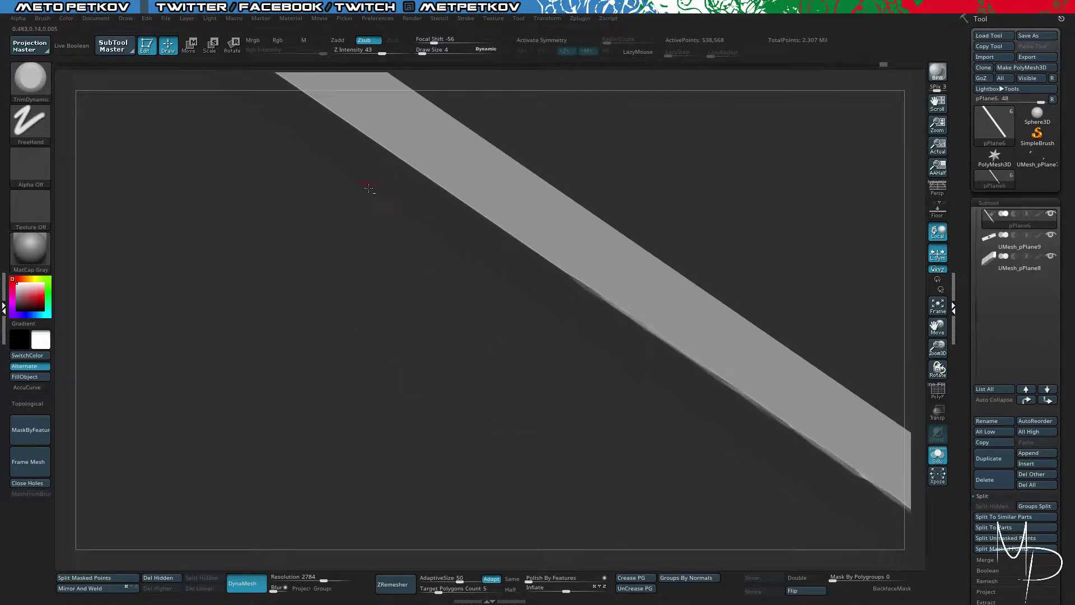
pyautogui.moveTo(369, 189); pyautogui.dragTo(329, 142)
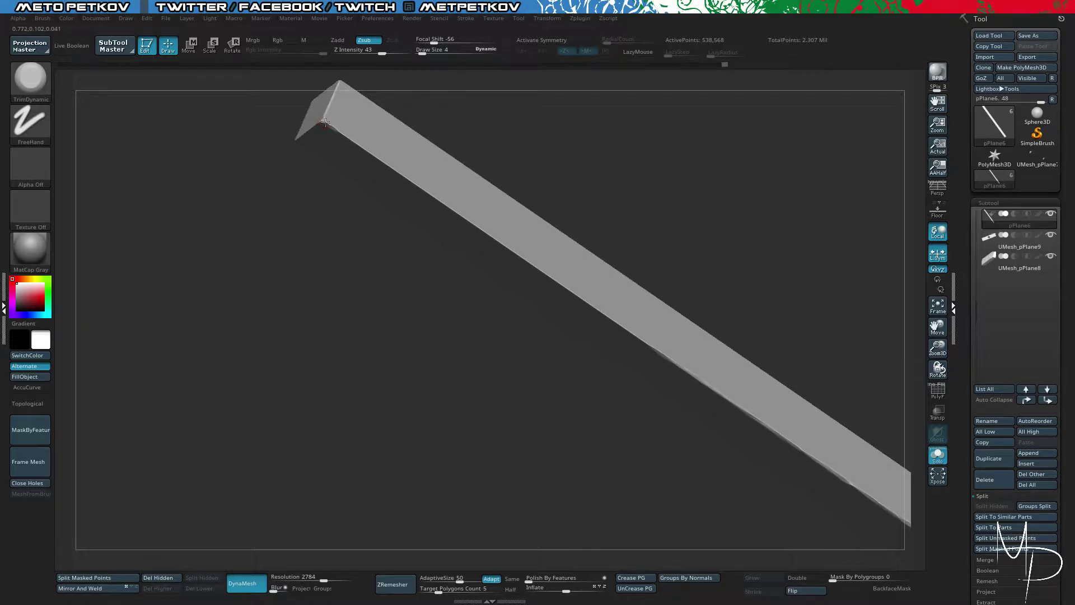
pyautogui.moveTo(345, 133); pyautogui.dragTo(414, 183)
pyautogui.moveTo(474, 395)
pyautogui.mouseDown()
pyautogui.moveTo(444, 398)
pyautogui.moveTo(484, 343)
pyautogui.moveTo(518, 403)
pyautogui.mouseUp()
pyautogui.moveTo(608, 306); pyautogui.dragTo(744, 380)
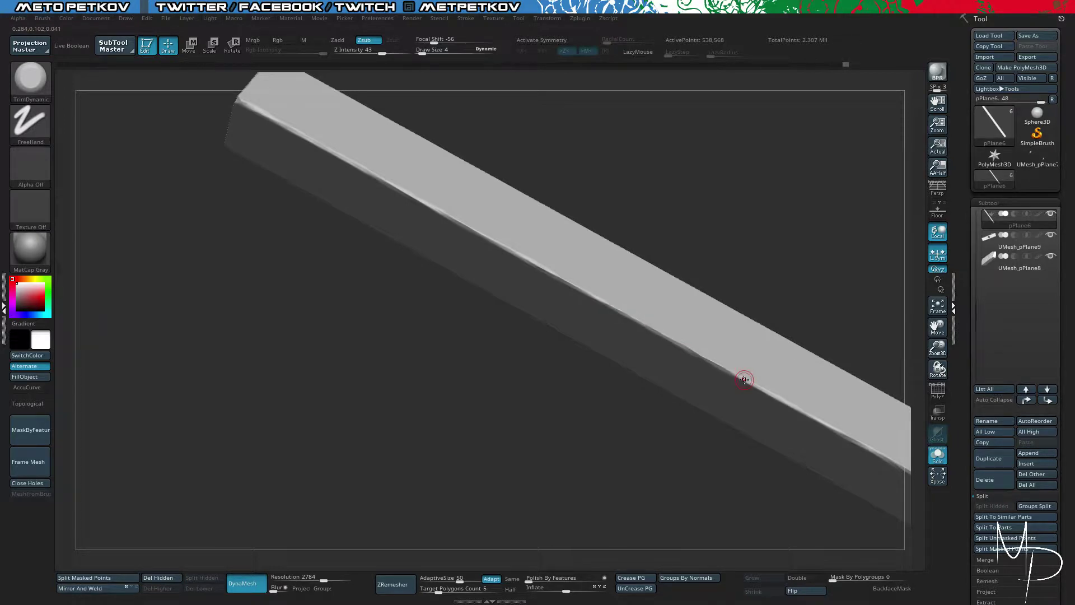
# Step: Trim the neighbouring long edge from the beam's middle to its end corner with TrimDynamic
pyautogui.moveTo(355, 317); pyautogui.dragTo(537, 297)
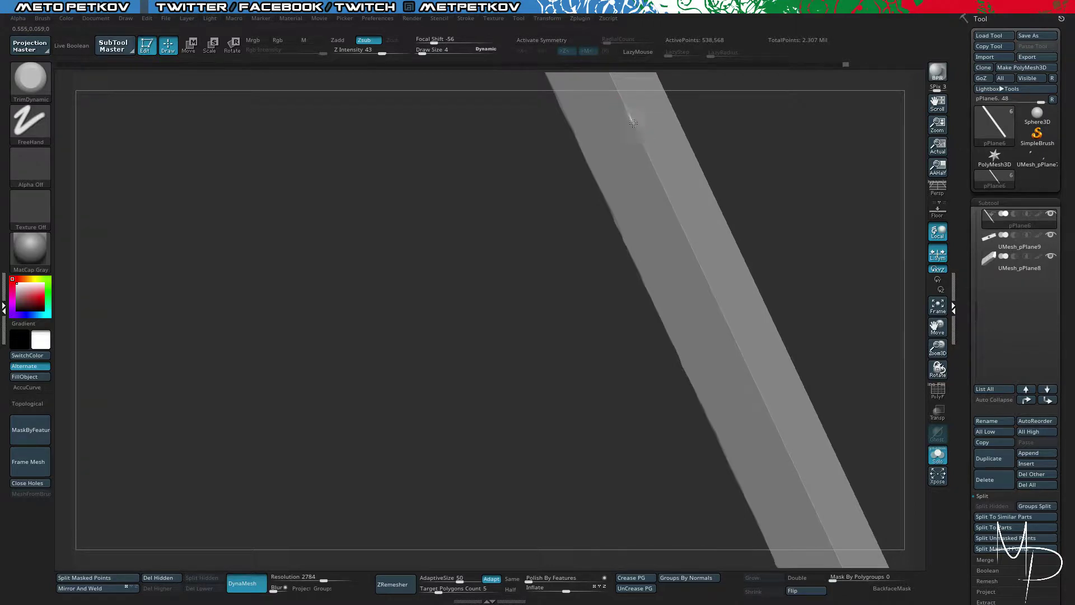
pyautogui.moveTo(658, 177); pyautogui.dragTo(723, 323)
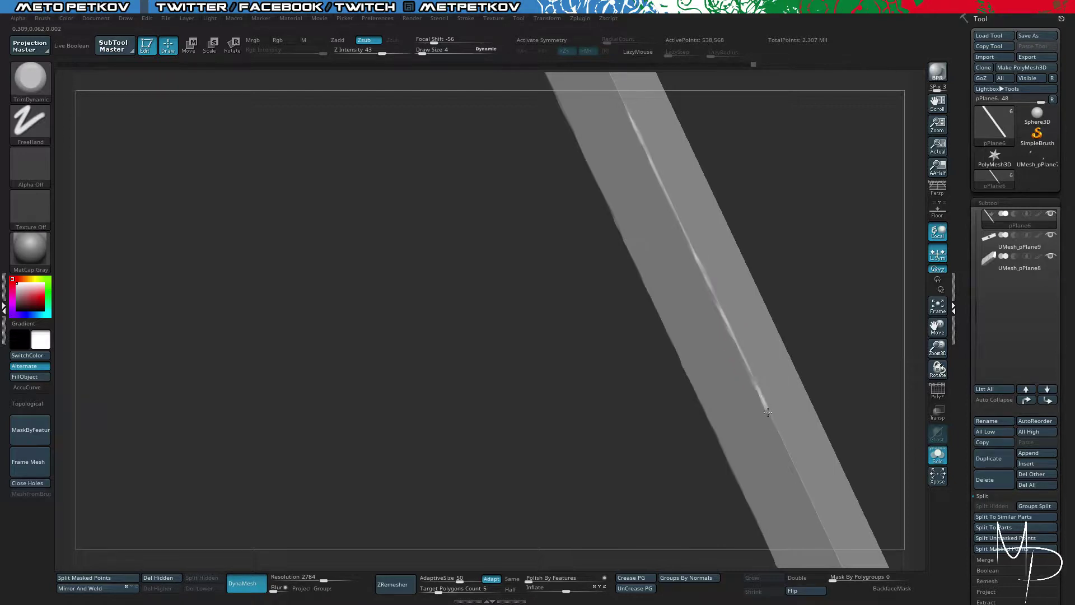
pyautogui.moveTo(580, 264)
pyautogui.mouseDown()
pyautogui.moveTo(603, 253)
pyautogui.moveTo(592, 158)
pyautogui.moveTo(583, 170)
pyautogui.mouseUp()
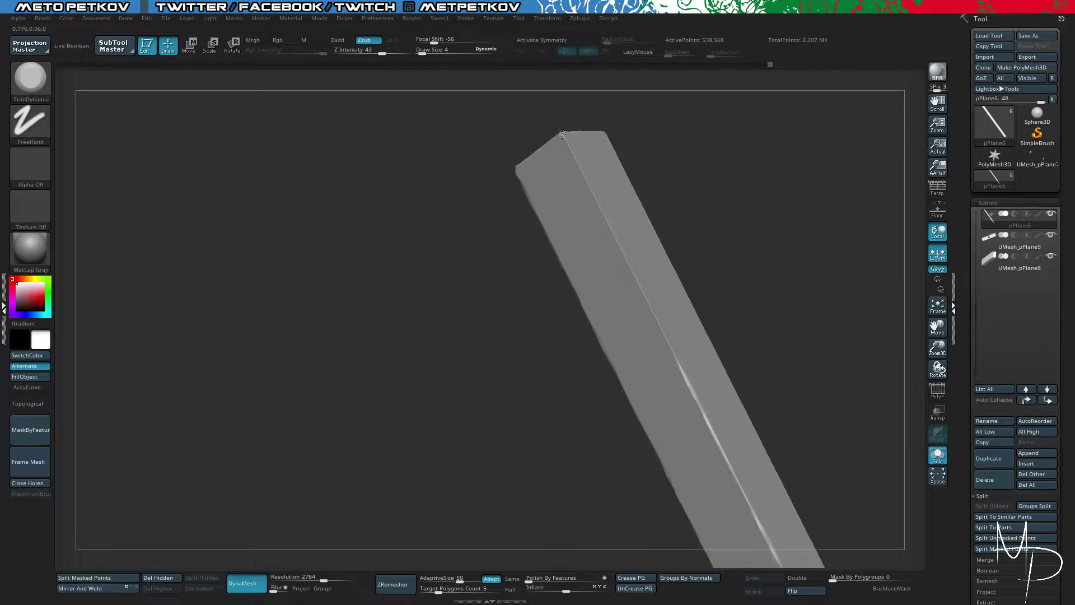
pyautogui.moveTo(561, 135); pyautogui.dragTo(647, 307)
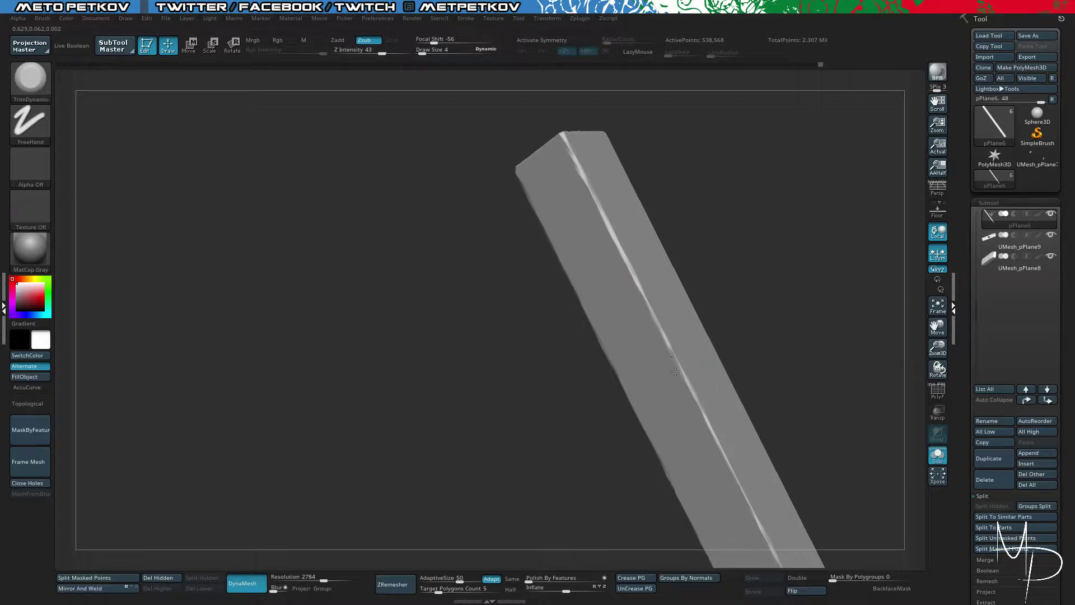
pyautogui.moveTo(675, 371); pyautogui.dragTo(679, 378)
pyautogui.moveTo(632, 290); pyautogui.dragTo(679, 367)
# Step: Trim the sharp corner and two adjoining edges of the beam's end face
pyautogui.keyDown('alt'); pyautogui.moveTo(771, 343); pyautogui.dragTo(674, 257); pyautogui.keyUp('alt')
pyautogui.moveTo(513, 281)
pyautogui.mouseDown()
pyautogui.moveTo(522, 346)
pyautogui.moveTo(549, 413)
pyautogui.moveTo(463, 284)
pyautogui.moveTo(439, 311)
pyautogui.moveTo(673, 502)
pyautogui.moveTo(599, 313)
pyautogui.mouseUp()
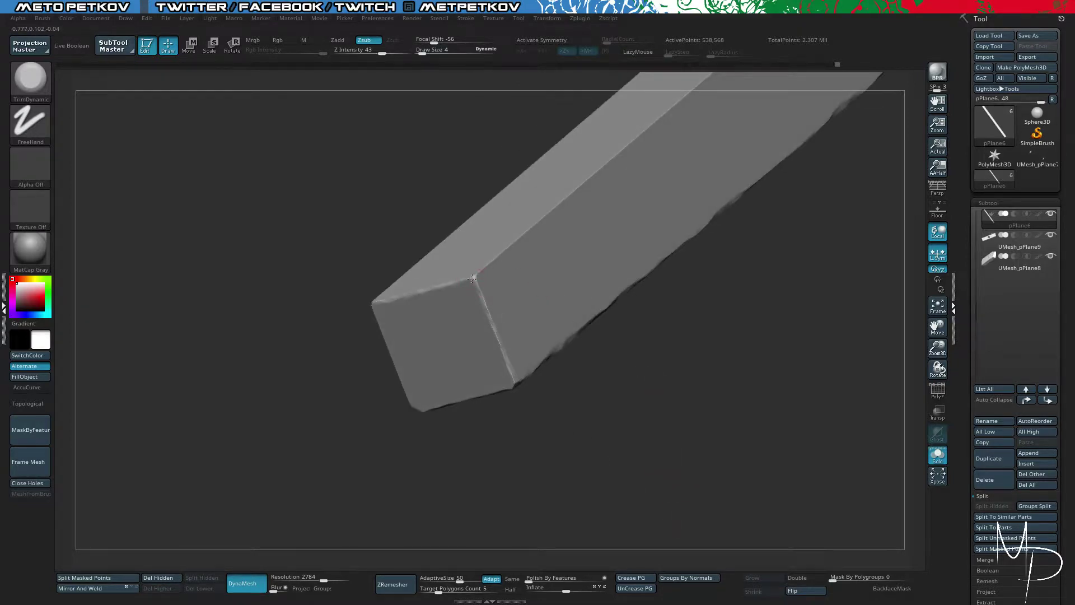
pyautogui.moveTo(476, 293); pyautogui.dragTo(492, 330)
pyautogui.moveTo(556, 414)
pyautogui.mouseDown()
pyautogui.moveTo(526, 418)
pyautogui.moveTo(550, 431)
pyautogui.moveTo(579, 422)
pyautogui.mouseUp()
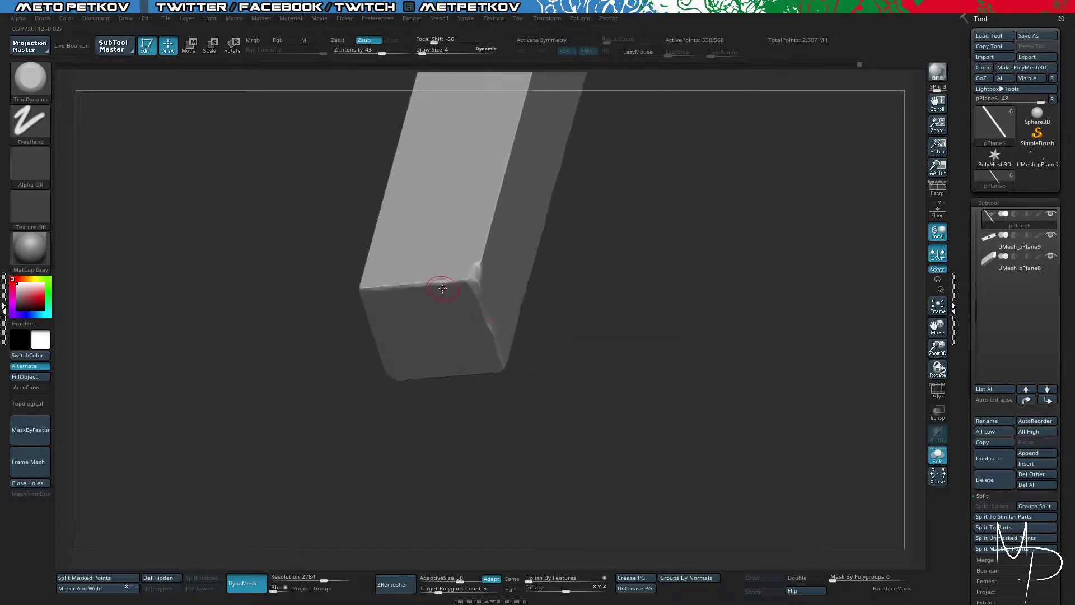
pyautogui.moveTo(442, 288); pyautogui.dragTo(362, 284)
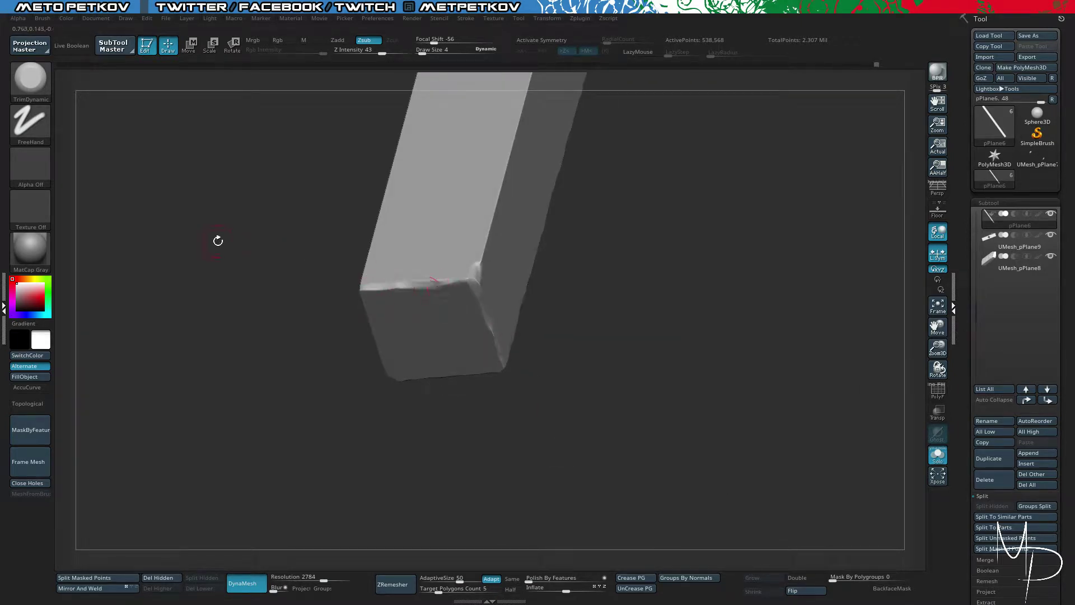
pyautogui.moveTo(218, 241); pyautogui.dragTo(259, 249)
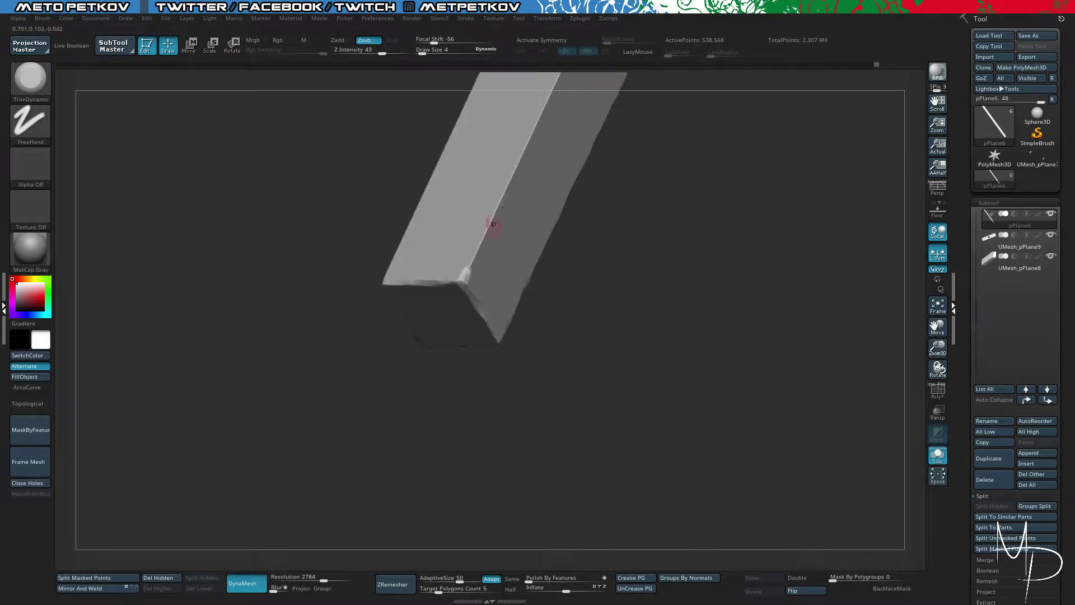
# Step: Trim the remaining sharp long edge from the end corner toward the beam's middle
pyautogui.moveTo(497, 203); pyautogui.dragTo(470, 267)
pyautogui.moveTo(488, 232); pyautogui.dragTo(468, 273)
pyautogui.keyDown('alt'); pyautogui.moveTo(673, 314); pyautogui.dragTo(709, 431); pyautogui.keyUp('alt')
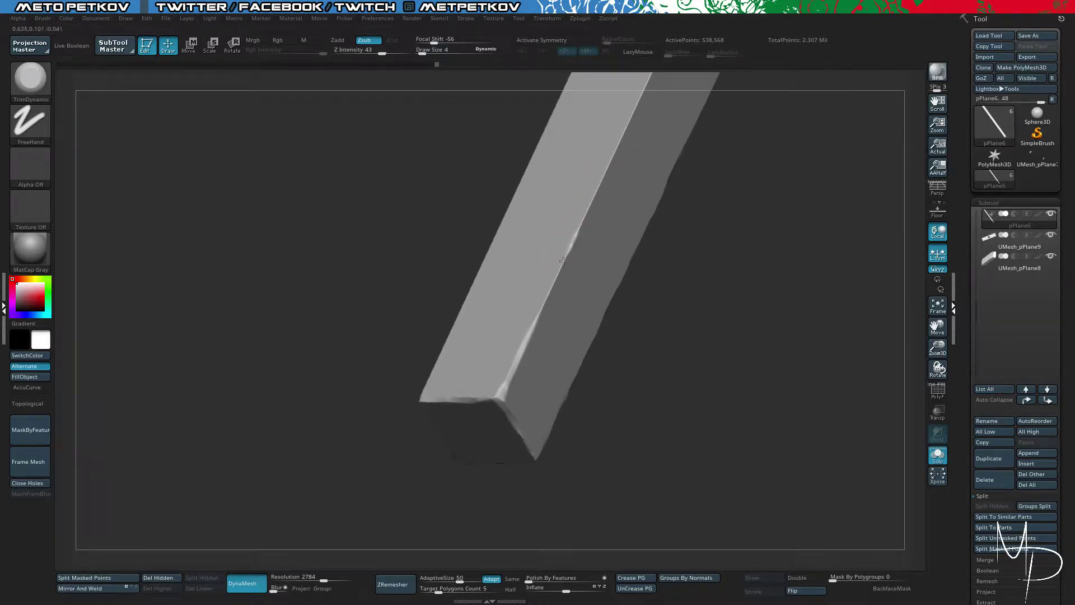
pyautogui.moveTo(717, 280); pyautogui.dragTo(653, 187)
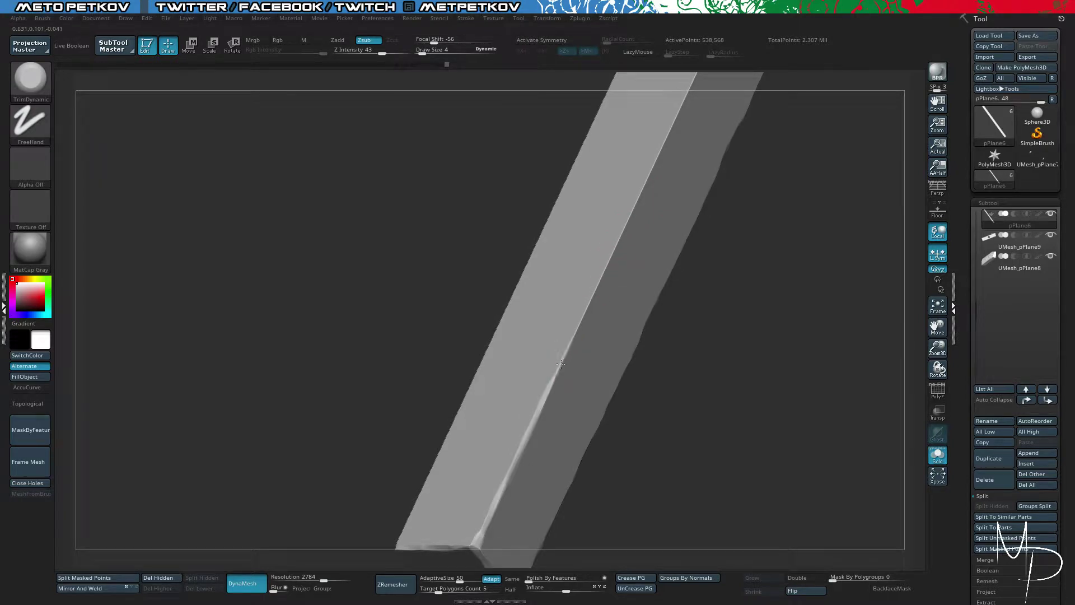
pyautogui.moveTo(560, 364); pyautogui.dragTo(579, 326)
pyautogui.moveTo(622, 225); pyautogui.dragTo(561, 355)
pyautogui.keyDown('alt'); pyautogui.moveTo(781, 162); pyautogui.dragTo(746, 358); pyautogui.keyUp('alt')
pyautogui.moveTo(692, 198); pyautogui.dragTo(585, 428)
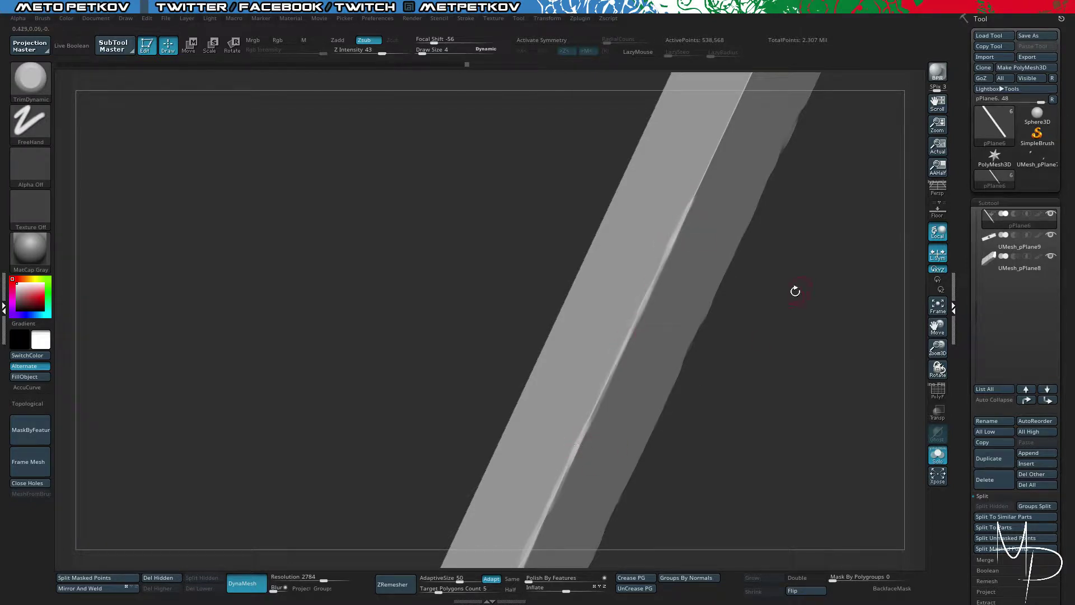
# Step: Wear down the middle stretch of that long edge with long, uneven TrimDynamic strokes
pyautogui.keyDown('alt'); pyautogui.moveTo(845, 173); pyautogui.dragTo(767, 404); pyautogui.keyUp('alt')
pyautogui.moveTo(748, 138); pyautogui.dragTo(722, 196)
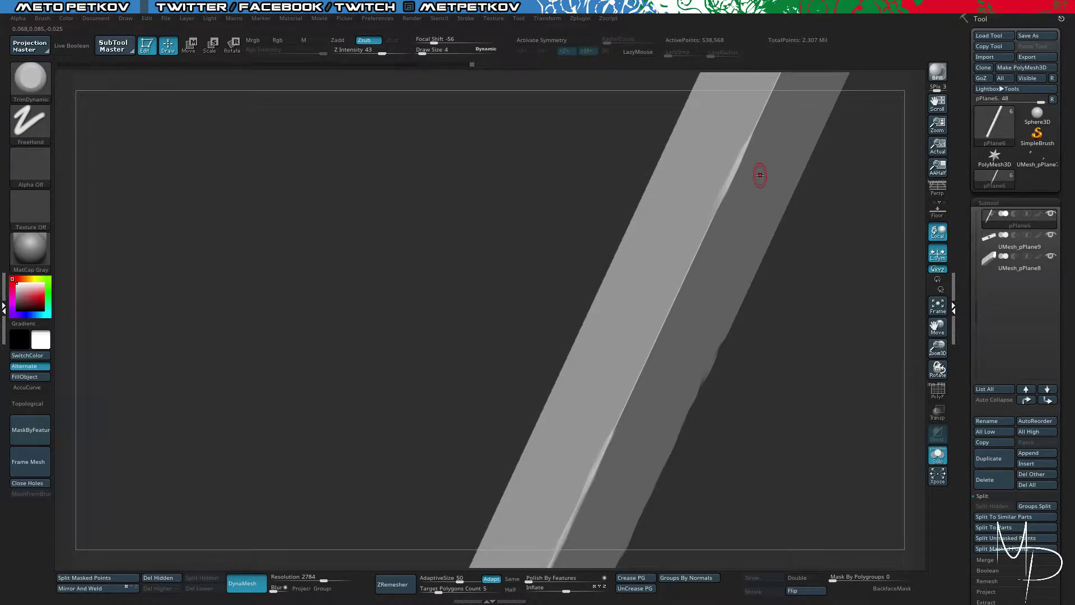
pyautogui.moveTo(352, 272); pyautogui.dragTo(521, 306)
pyautogui.moveTo(736, 255); pyautogui.dragTo(741, 352)
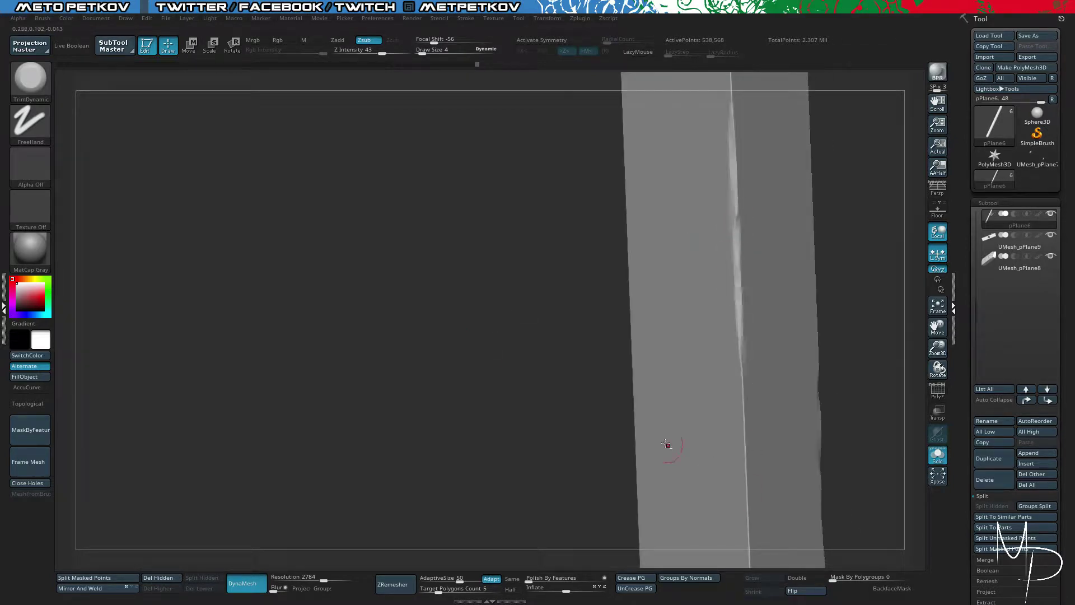
pyautogui.keyDown('alt'); pyautogui.moveTo(482, 295); pyautogui.dragTo(491, 208); pyautogui.keyUp('alt')
pyautogui.moveTo(746, 246); pyautogui.dragTo(756, 455)
pyautogui.moveTo(498, 244)
pyautogui.keyDown('alt'); pyautogui.mouseDown()
pyautogui.moveTo(509, 329)
pyautogui.moveTo(517, 279)
pyautogui.mouseUp(); pyautogui.keyUp('alt')
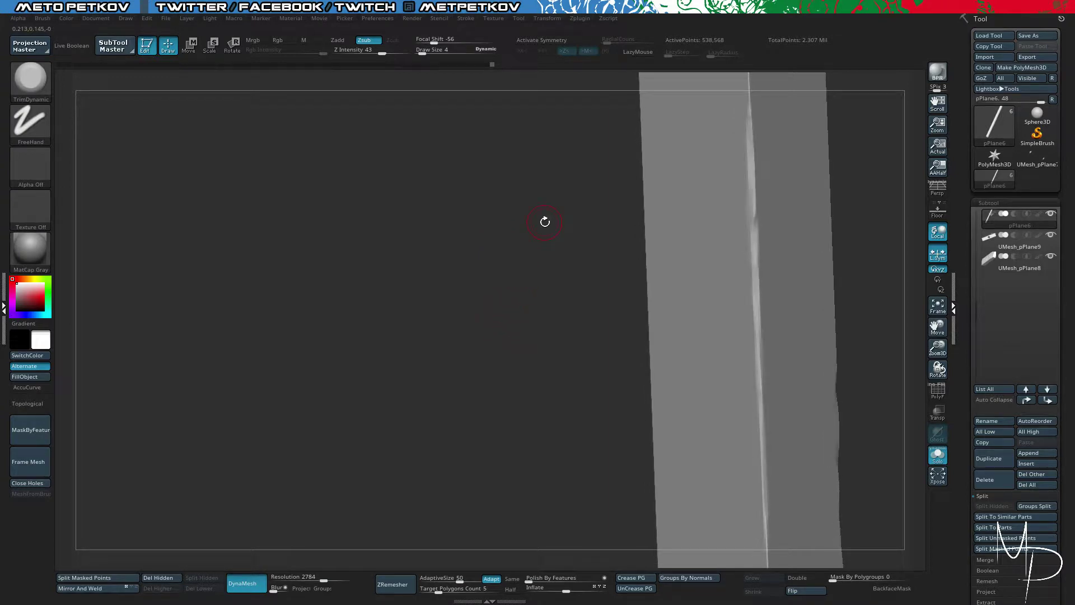
pyautogui.keyDown('alt'); pyautogui.moveTo(493, 225); pyautogui.dragTo(488, 330); pyautogui.keyUp('alt')
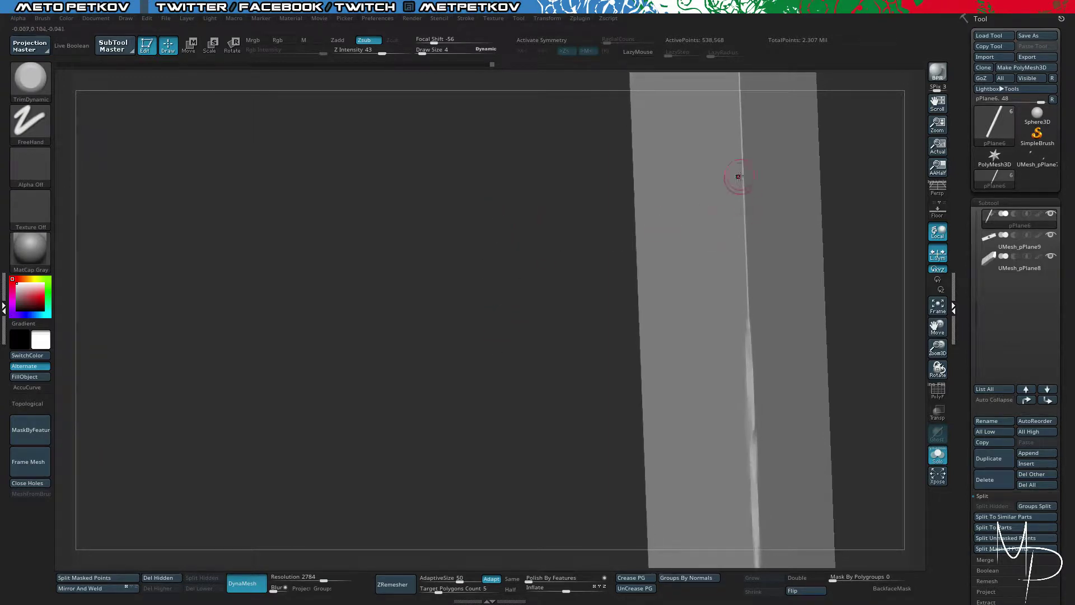
pyautogui.moveTo(741, 179); pyautogui.dragTo(739, 387)
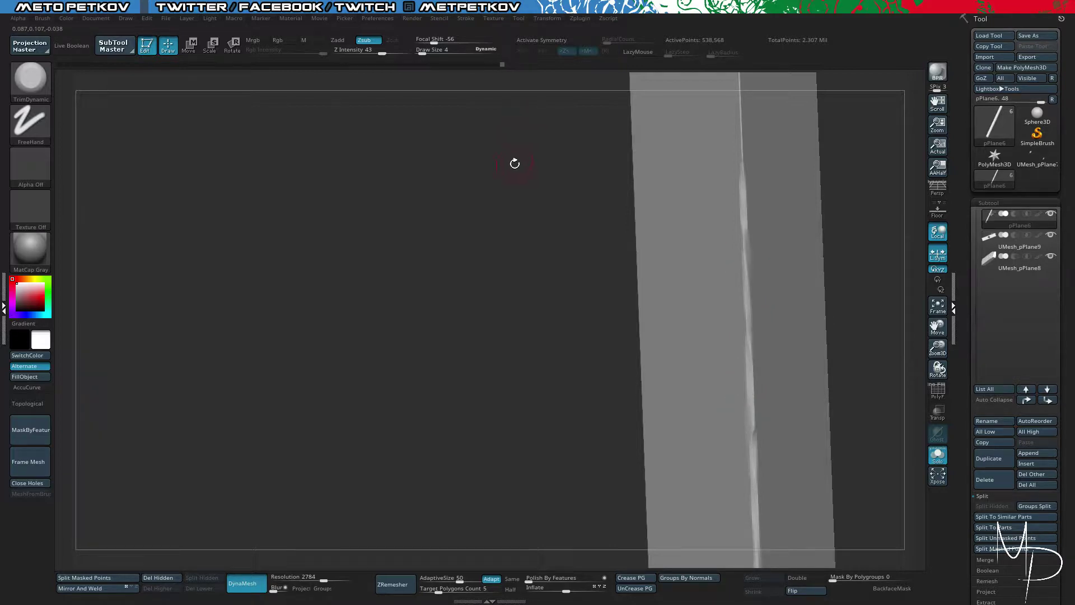
# Step: Trim the next sharp stretch of the long edge beyond the middle, undoing unwanted strokes and redoing them
pyautogui.keyDown('alt'); pyautogui.moveTo(514, 161); pyautogui.dragTo(468, 392); pyautogui.keyUp('alt')
pyautogui.moveTo(698, 230); pyautogui.dragTo(704, 428)
pyautogui.hotkey('ctrl', 'z')
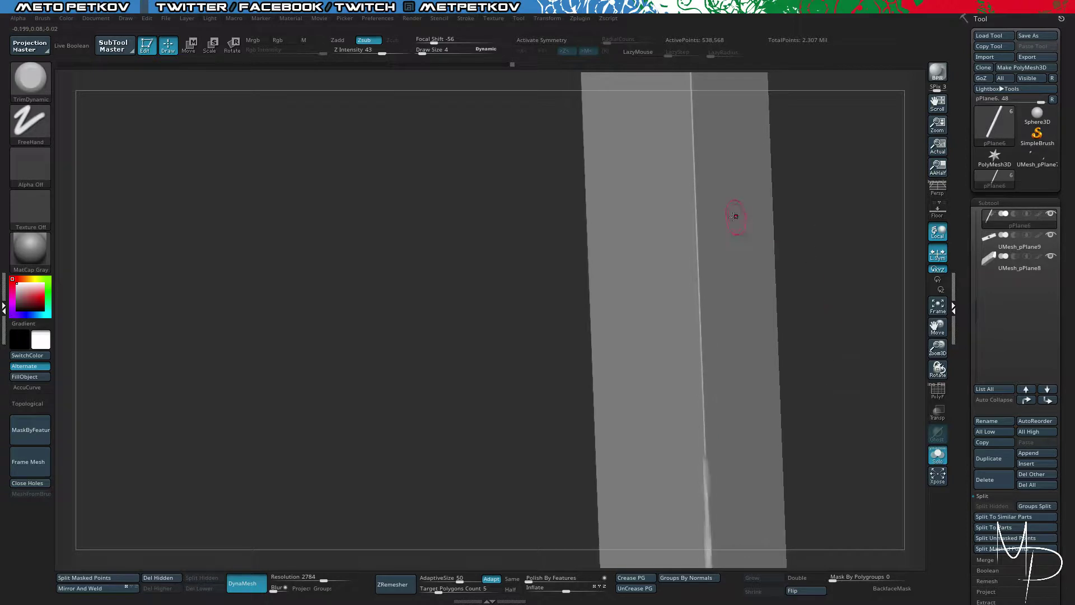
pyautogui.moveTo(694, 189); pyautogui.dragTo(708, 516)
pyautogui.hotkey('ctrl', 'z')
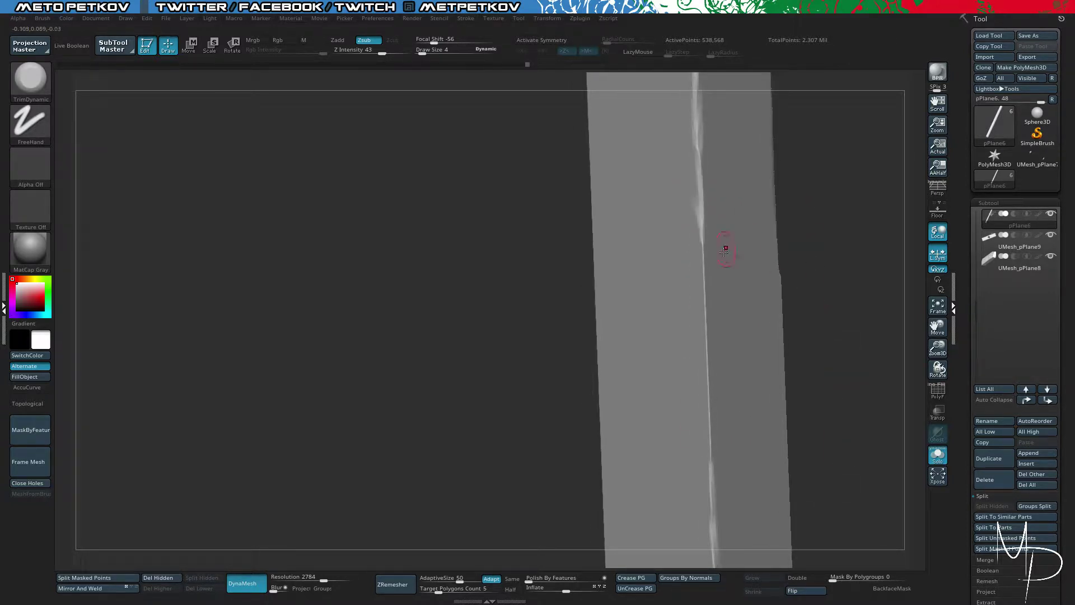
pyautogui.moveTo(703, 233); pyautogui.dragTo(709, 497)
pyautogui.moveTo(386, 347)
pyautogui.keyDown('alt'); pyautogui.mouseDown()
pyautogui.moveTo(358, 298)
pyautogui.moveTo(444, 327)
pyautogui.mouseUp(); pyautogui.keyUp('alt')
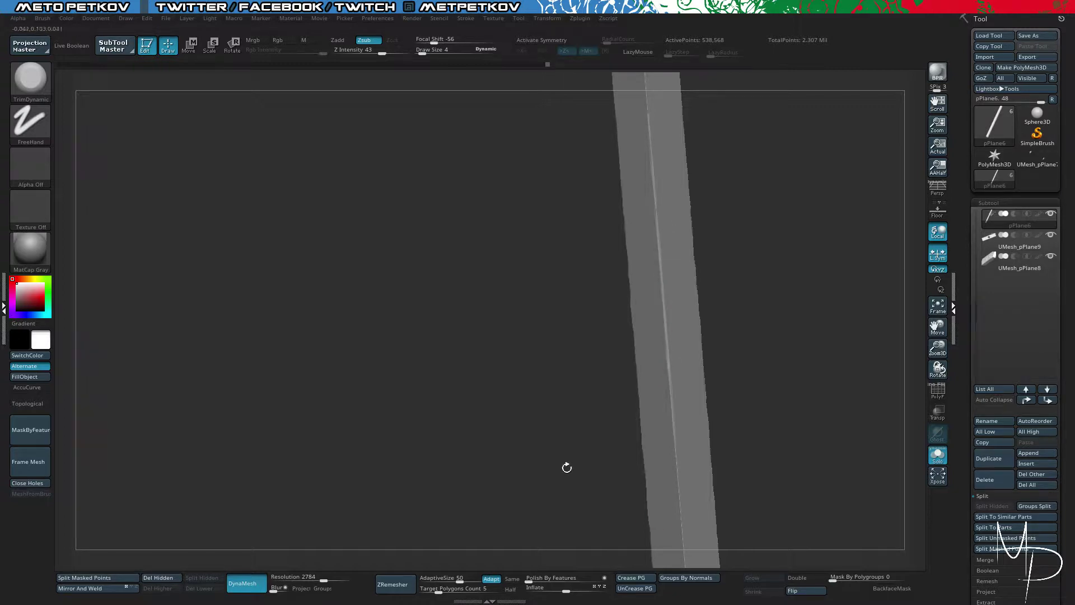
pyautogui.moveTo(566, 465); pyautogui.dragTo(586, 145)
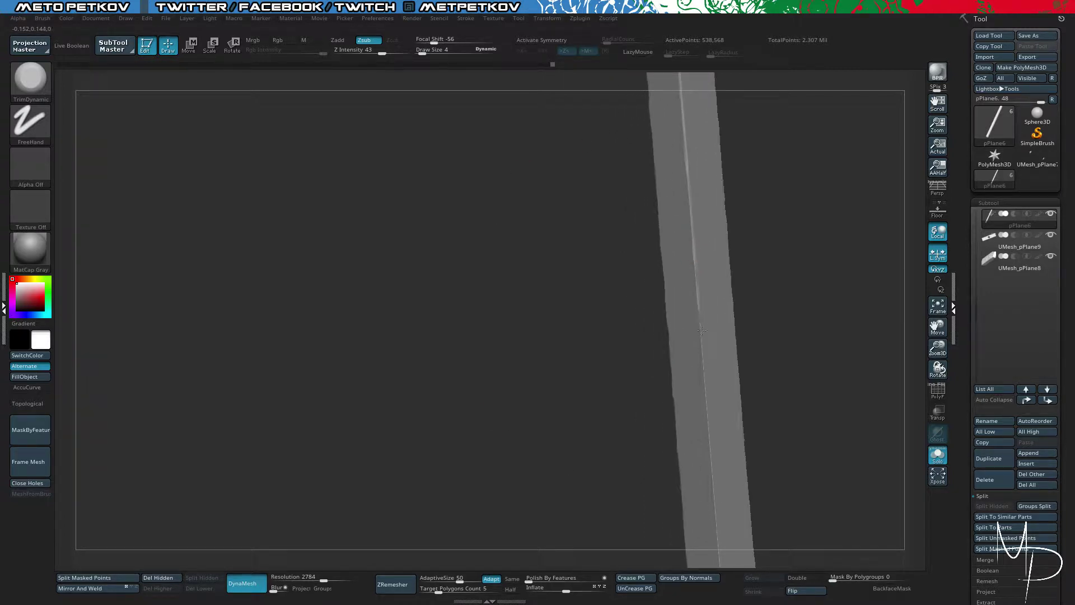
# Step: Trim the rest of the beam's current long edge with TrimDynamic, continuing down to the corner at its end
pyautogui.moveTo(559, 293); pyautogui.dragTo(609, 291)
pyautogui.moveTo(746, 307); pyautogui.dragTo(700, 294)
pyautogui.moveTo(559, 350); pyautogui.dragTo(714, 233)
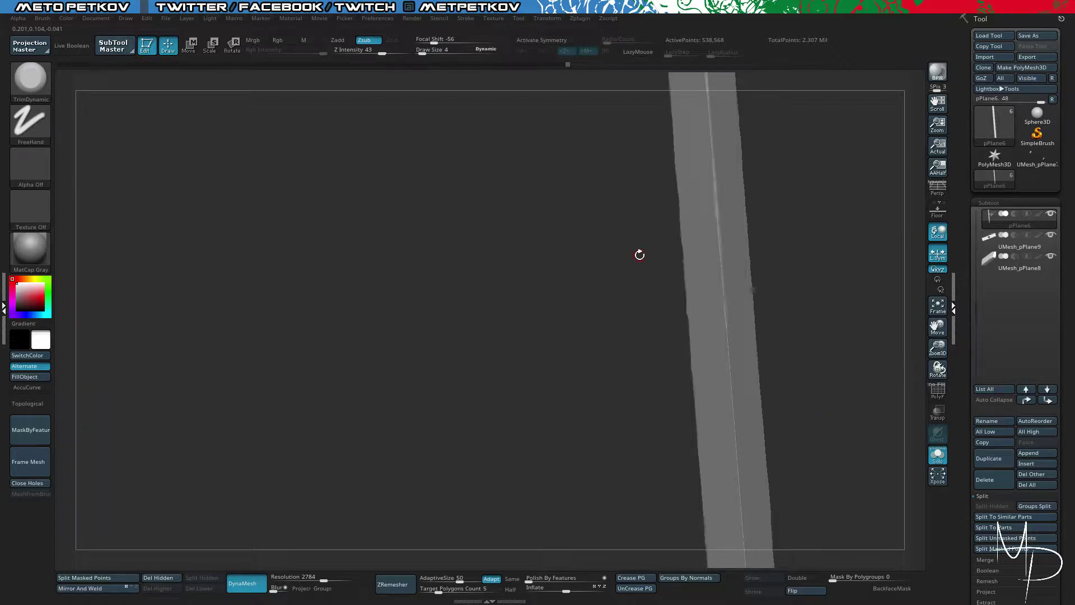
pyautogui.keyDown('alt'); pyautogui.moveTo(574, 372); pyautogui.dragTo(573, 196); pyautogui.keyUp('alt')
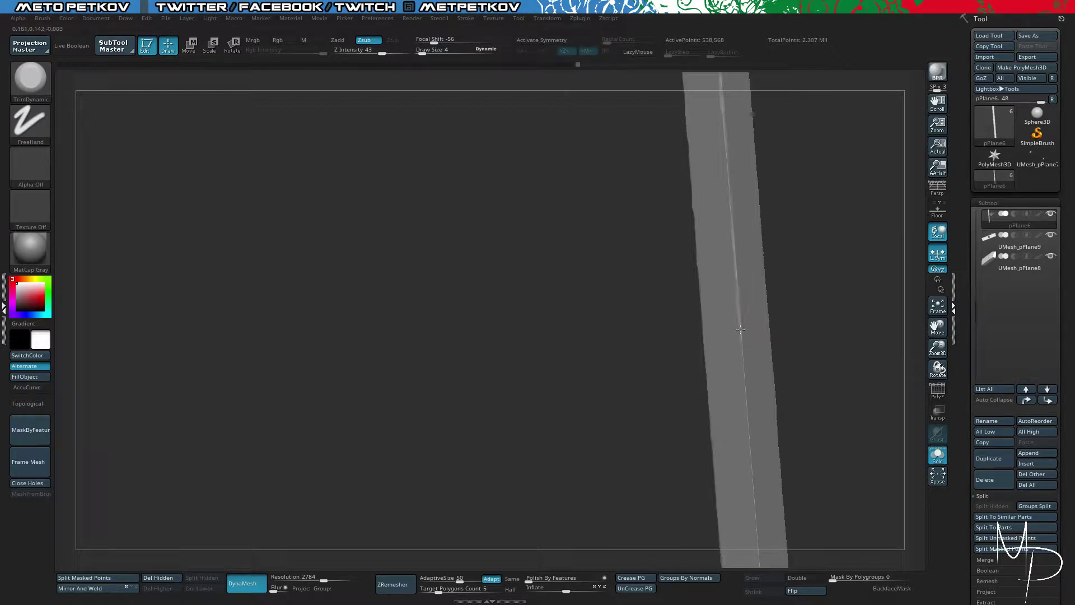
pyautogui.moveTo(849, 409)
pyautogui.mouseDown()
pyautogui.moveTo(837, 241)
pyautogui.moveTo(761, 183)
pyautogui.mouseUp()
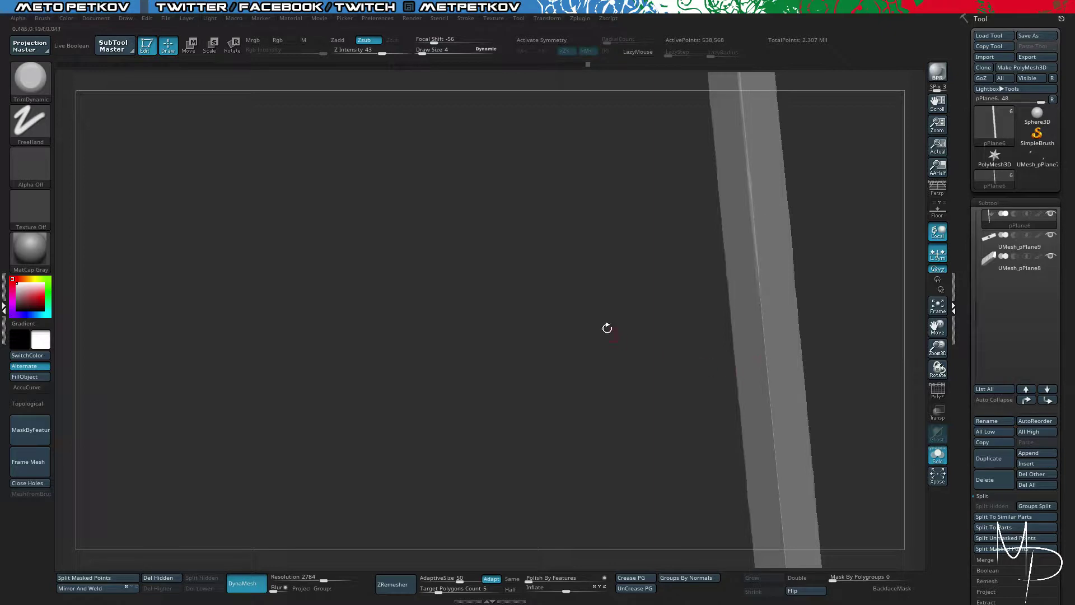
pyautogui.moveTo(607, 328); pyautogui.dragTo(768, 192)
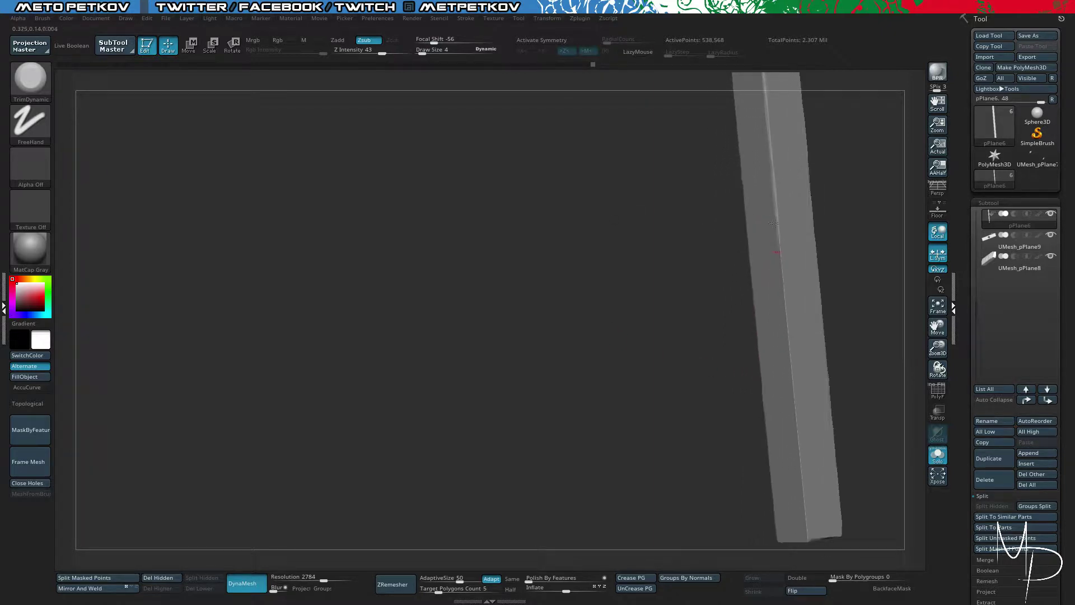
pyautogui.moveTo(628, 374)
pyautogui.mouseDown()
pyautogui.moveTo(829, 243)
pyautogui.moveTo(810, 254)
pyautogui.mouseUp()
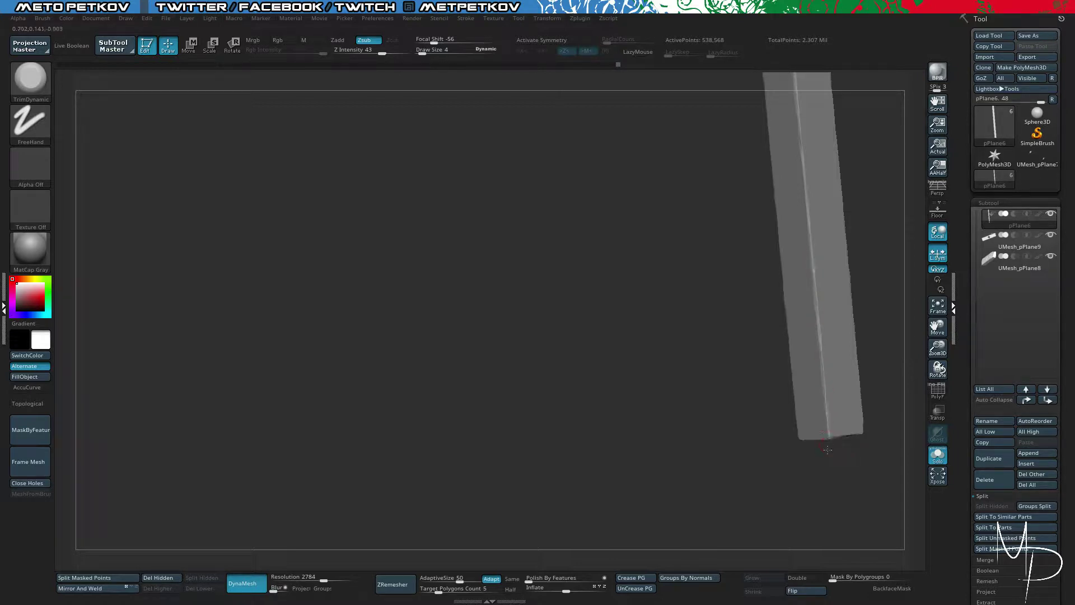
pyautogui.moveTo(697, 443); pyautogui.dragTo(723, 394)
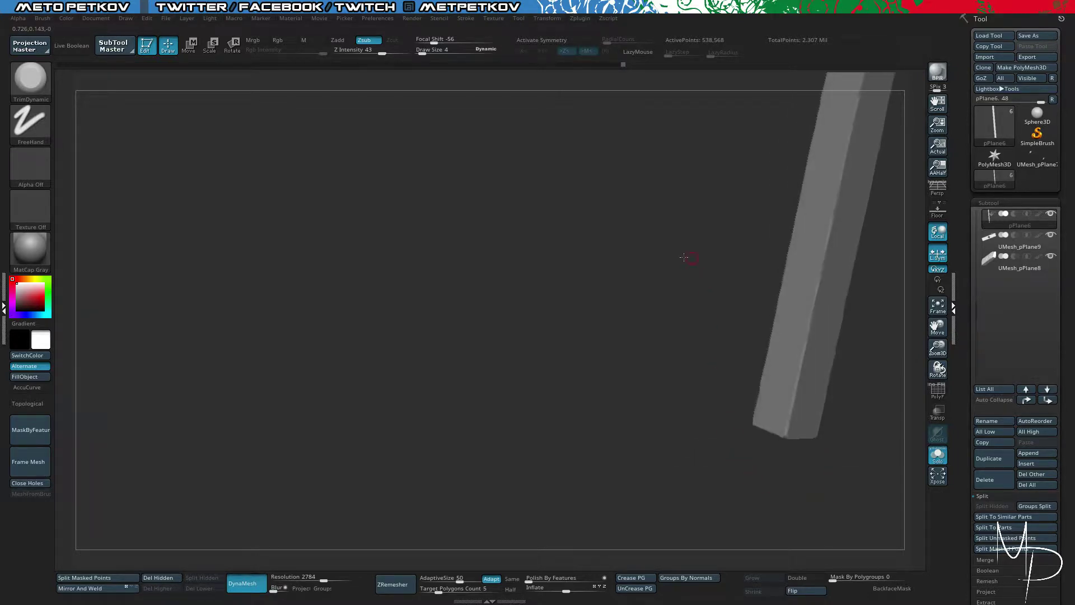
# Step: Wear down the beam's neighbouring long edge with TrimDynamic, from the opposite end corner along the middle stretch
pyautogui.keyDown('alt'); pyautogui.moveTo(683, 257); pyautogui.dragTo(654, 381); pyautogui.keyUp('alt')
pyautogui.moveTo(646, 246); pyautogui.dragTo(627, 374)
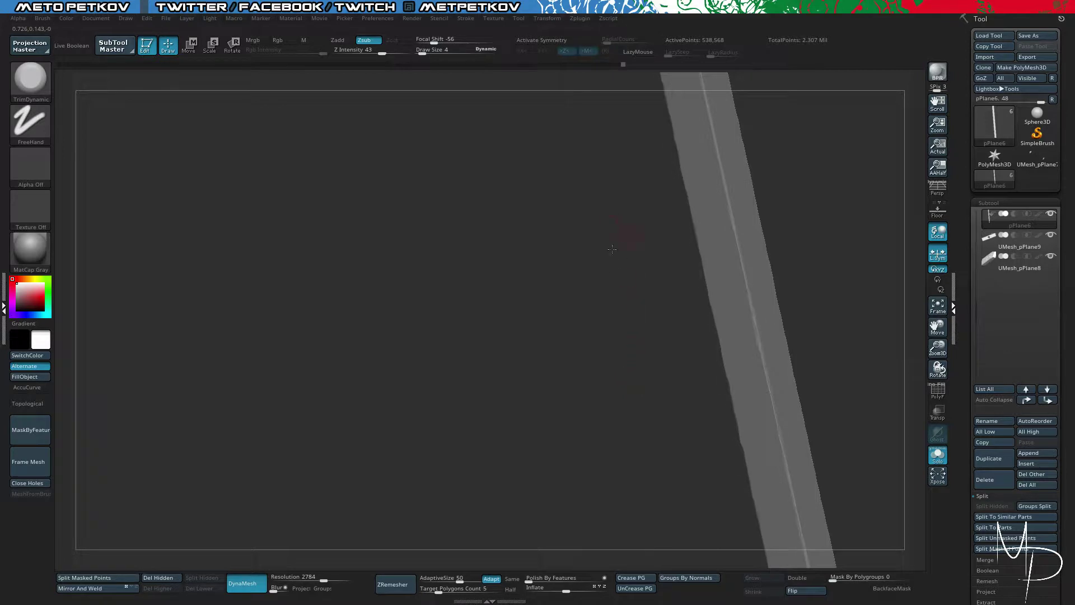
pyautogui.moveTo(612, 249); pyautogui.dragTo(643, 371)
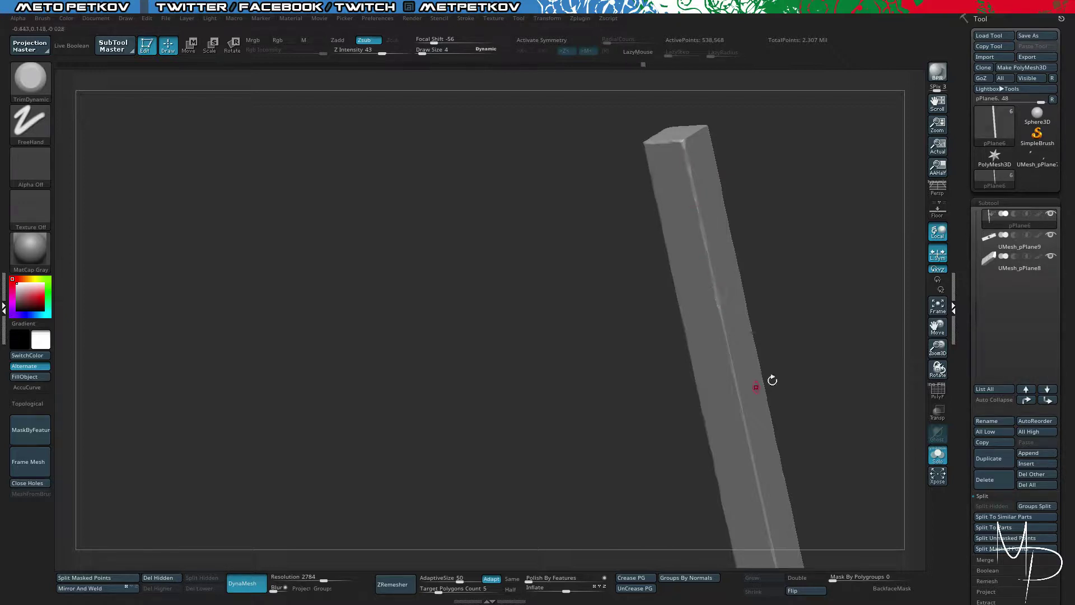
pyautogui.moveTo(770, 377); pyautogui.dragTo(711, 128)
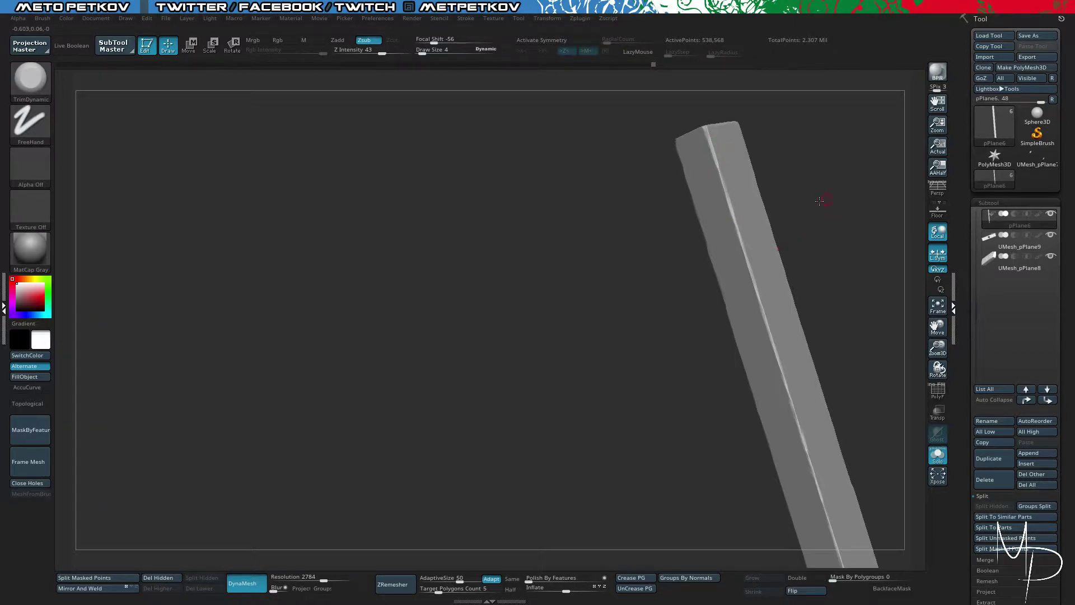
pyautogui.moveTo(821, 202); pyautogui.dragTo(706, 207)
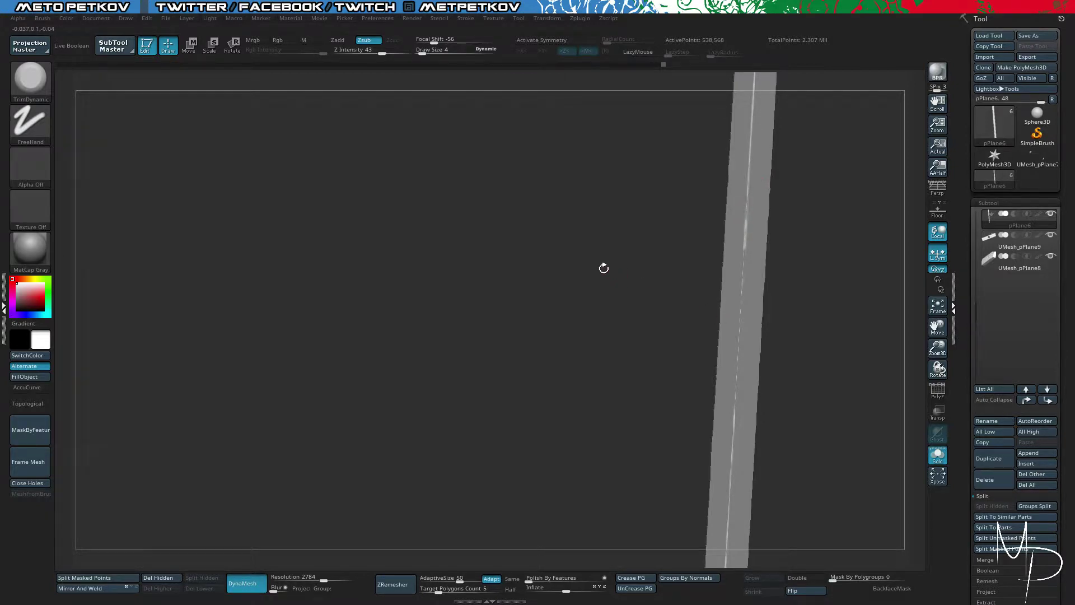
pyautogui.moveTo(602, 266); pyautogui.dragTo(770, 334)
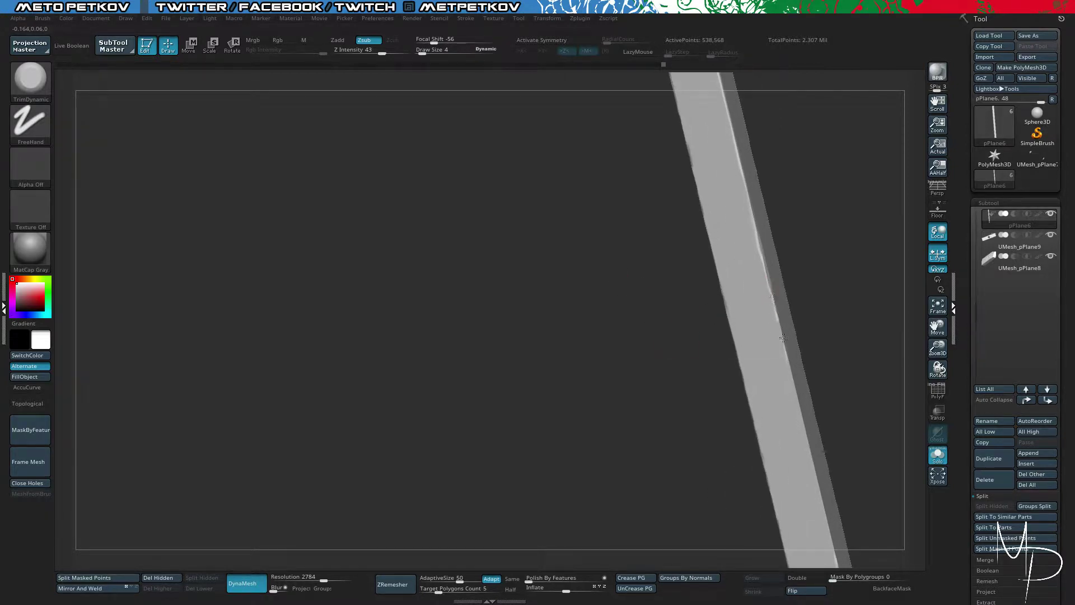
pyautogui.moveTo(825, 403); pyautogui.dragTo(787, 204)
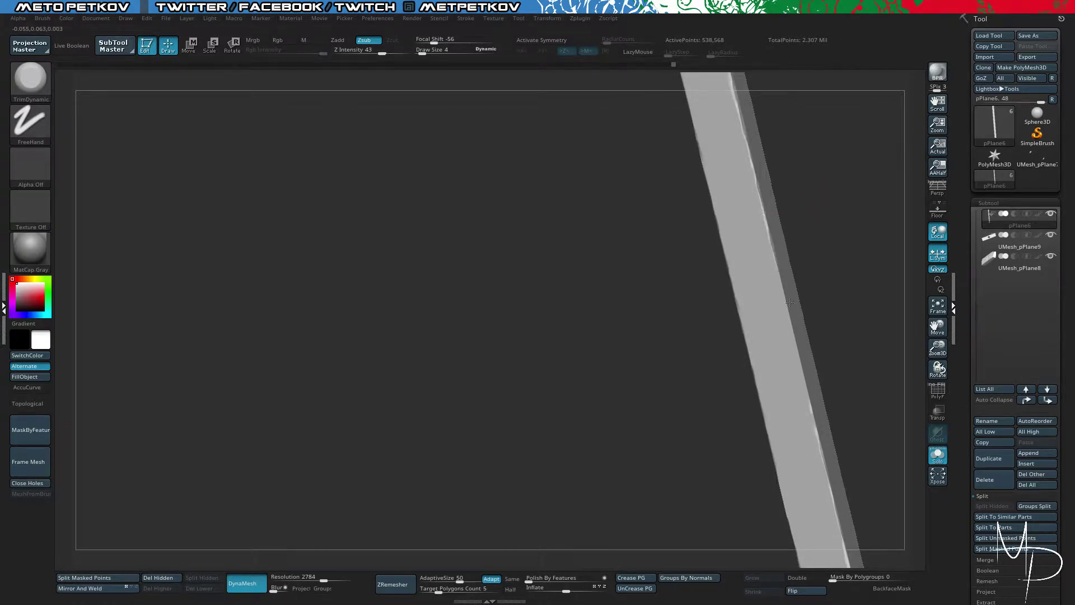
pyautogui.moveTo(835, 257)
pyautogui.mouseDown()
pyautogui.moveTo(784, 283)
pyautogui.moveTo(760, 339)
pyautogui.mouseUp()
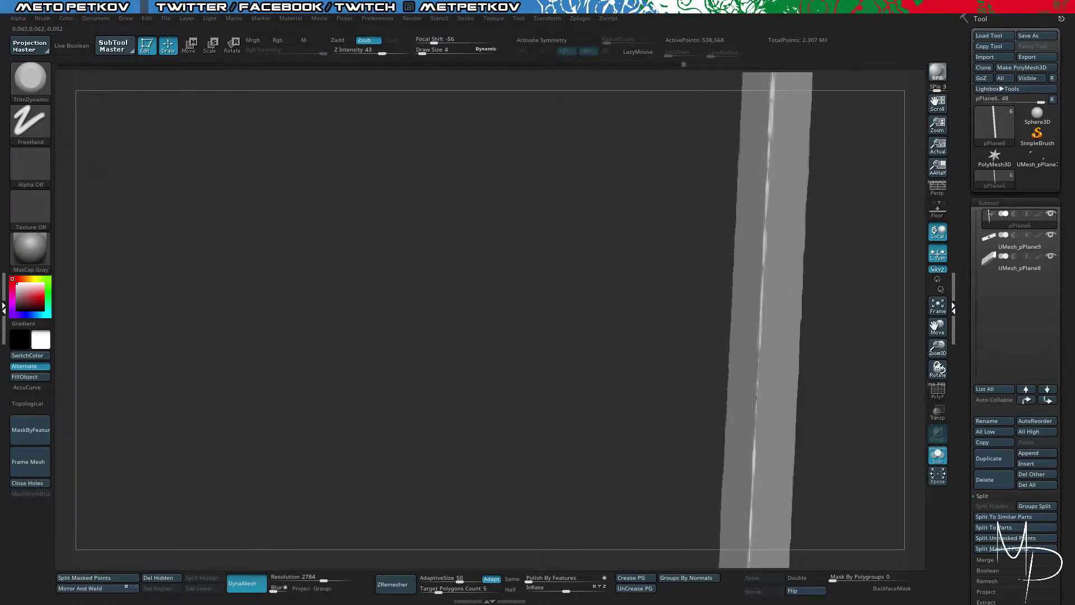
# Step: Recall the Cust1 view and turn off Solo mode to show the whole table again
pyautogui.keyDown('alt'); pyautogui.moveTo(537, 336); pyautogui.dragTo(473, 274); pyautogui.keyUp('alt')
pyautogui.moveTo(492, 360); pyautogui.dragTo(235, 173)
pyautogui.click(106, 20)
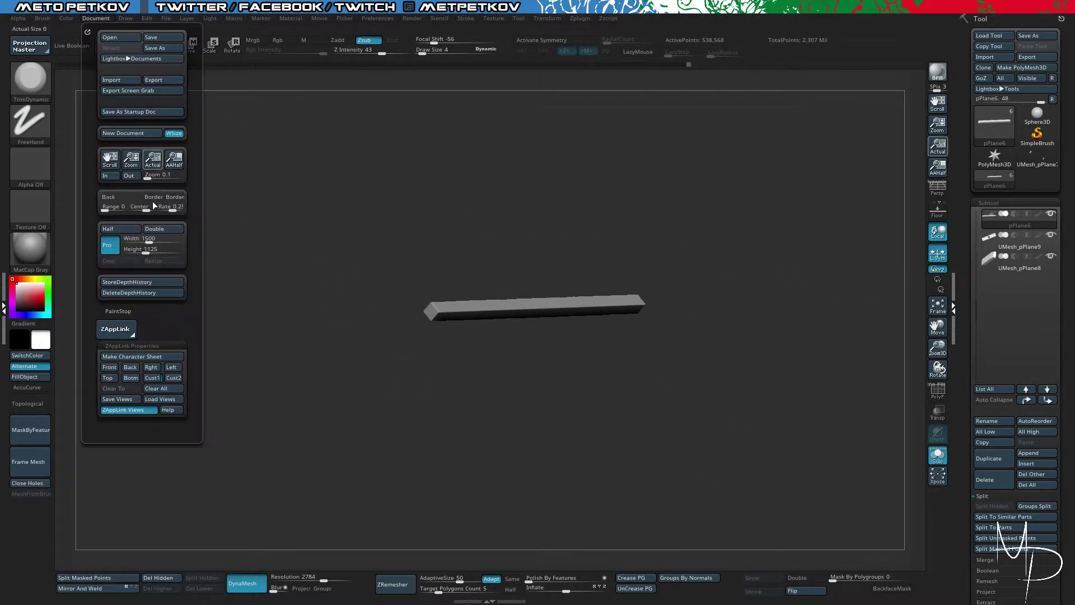
pyautogui.click(153, 378)
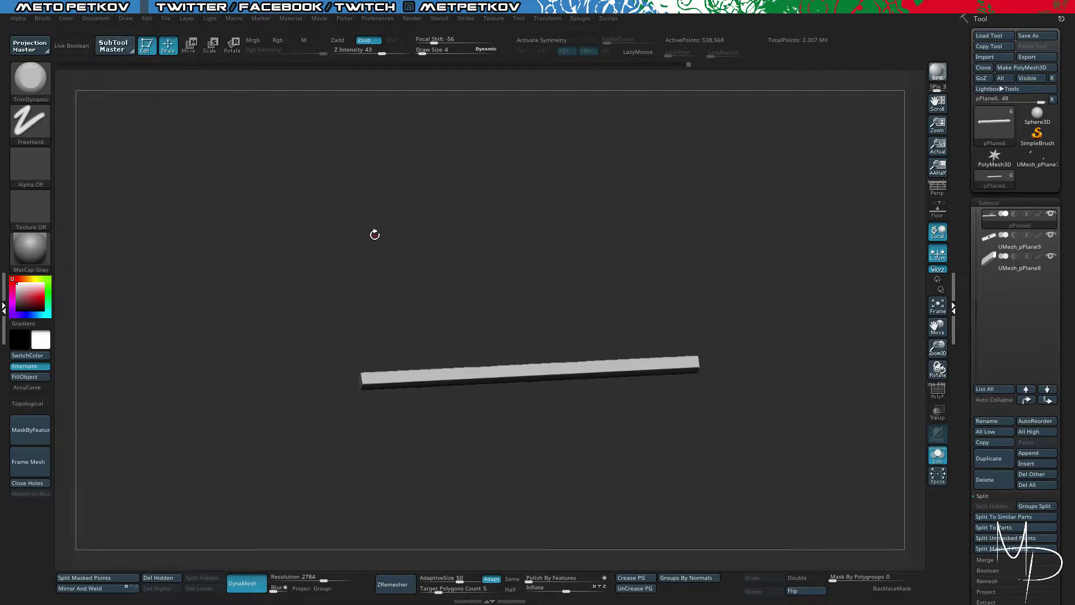
pyautogui.hotkey('alt', 's')
pyautogui.moveTo(210, 217); pyautogui.dragTo(229, 256)
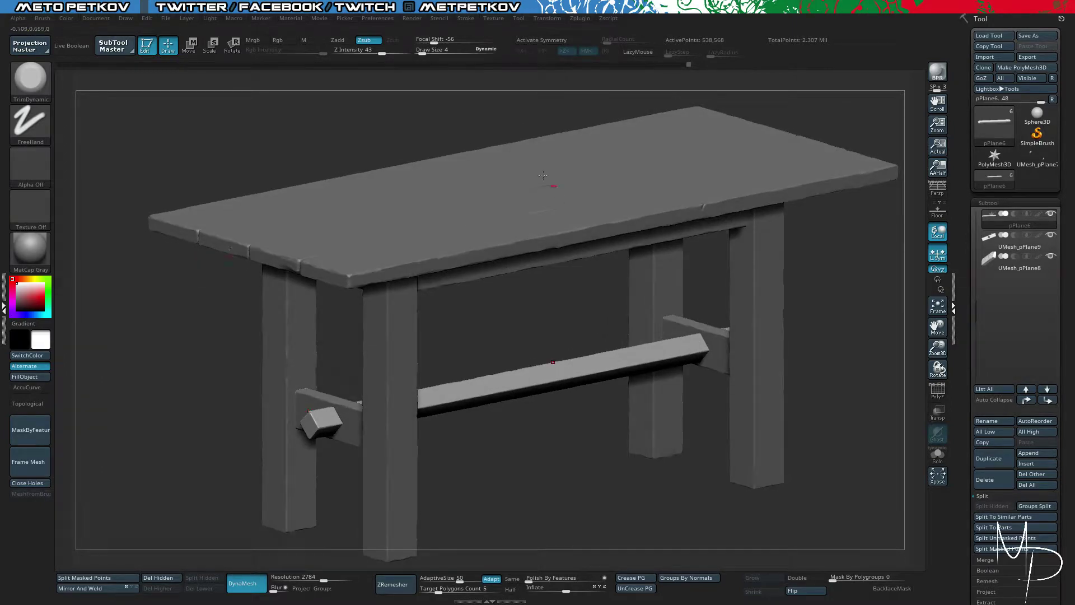
pyautogui.moveTo(299, 133)
pyautogui.mouseDown()
pyautogui.moveTo(222, 123)
pyautogui.moveTo(268, 148)
pyautogui.mouseUp()
# Step: Carve small cracks into the end edge of the tabletop planks with the DamStandard brush
pyautogui.press('b')
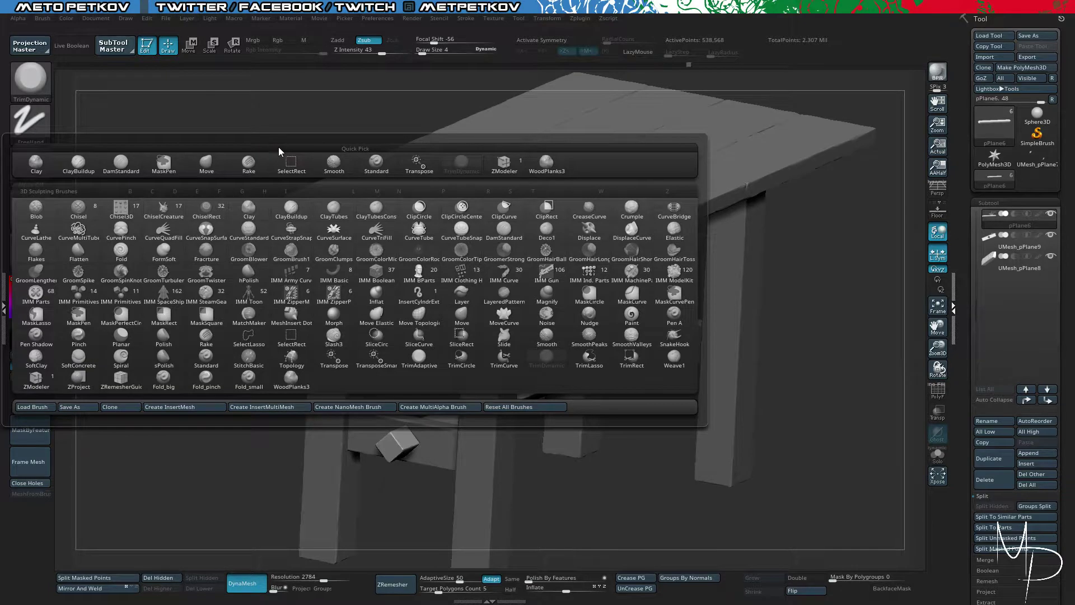
pyautogui.press('d')
pyautogui.press('s')
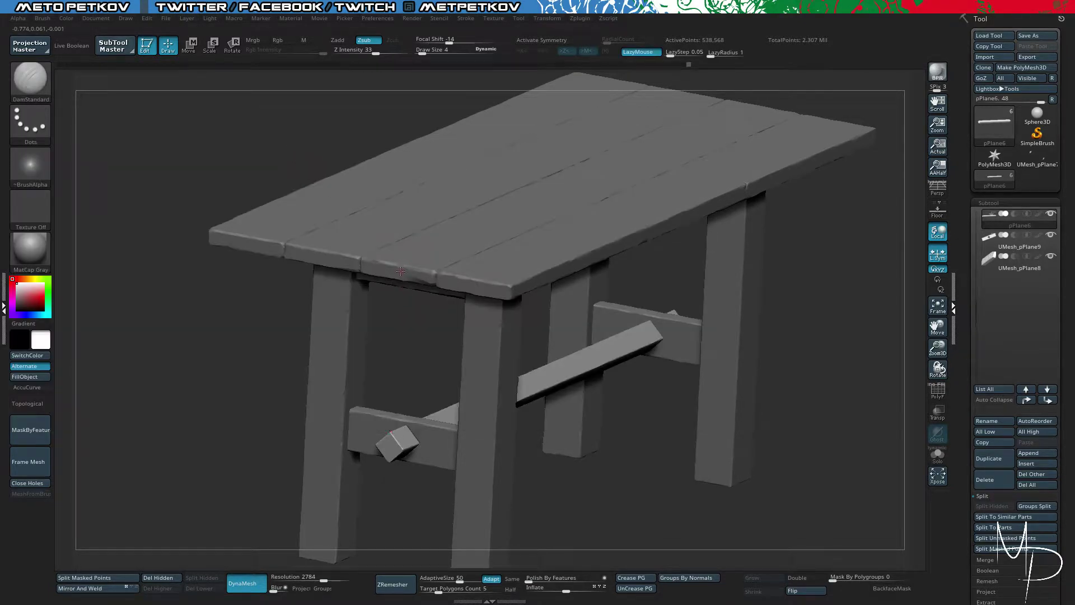
pyautogui.keyDown('alt'); pyautogui.click(400, 271); pyautogui.keyUp('alt')
pyautogui.moveTo(204, 107); pyautogui.dragTo(241, 134)
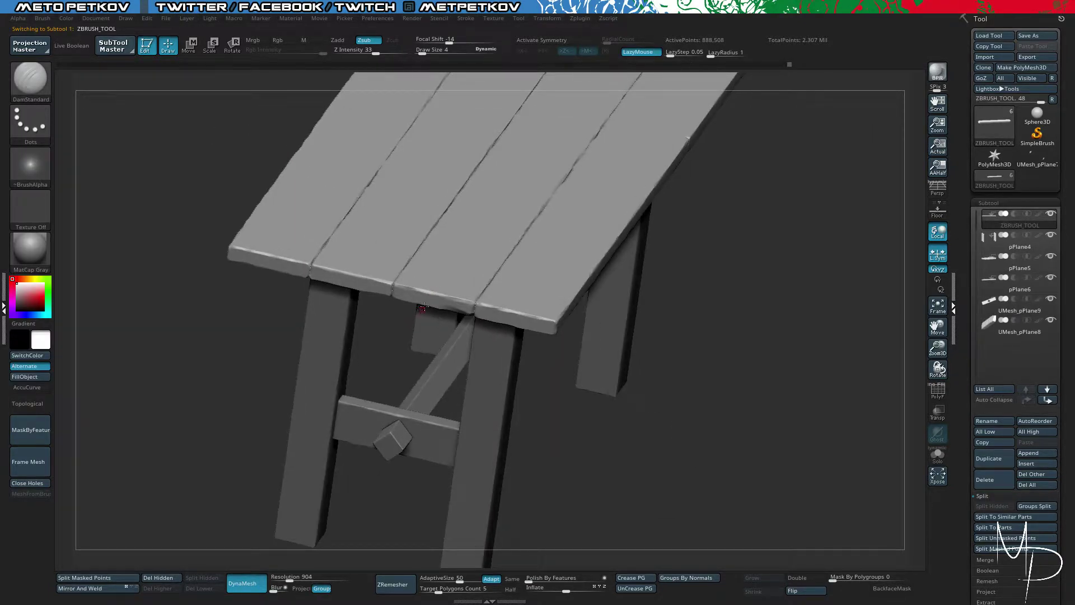
pyautogui.moveTo(604, 433); pyautogui.dragTo(432, 307)
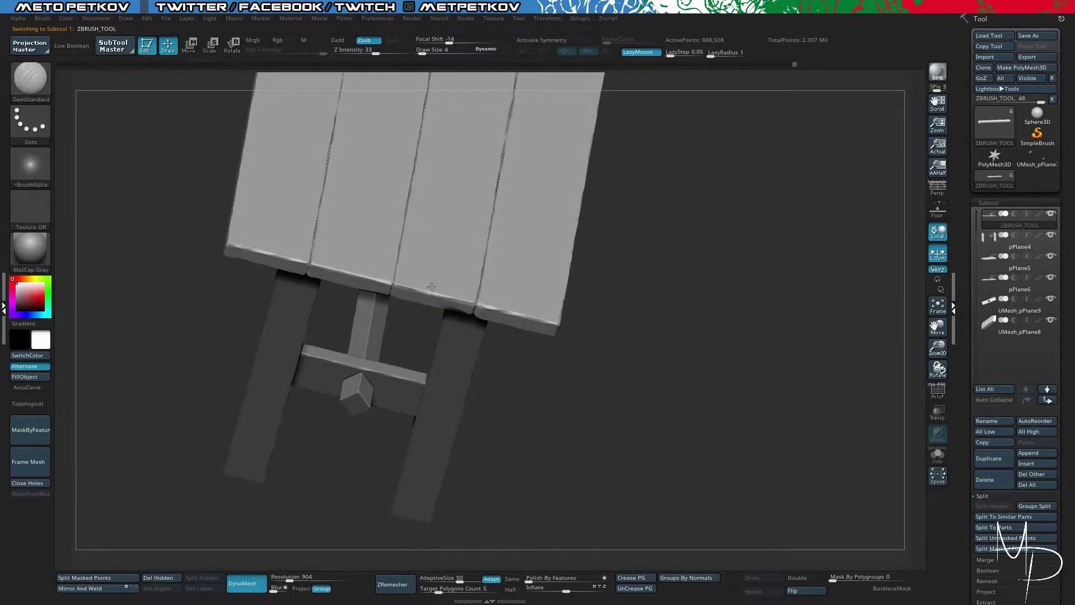
pyautogui.moveTo(556, 427); pyautogui.dragTo(502, 315)
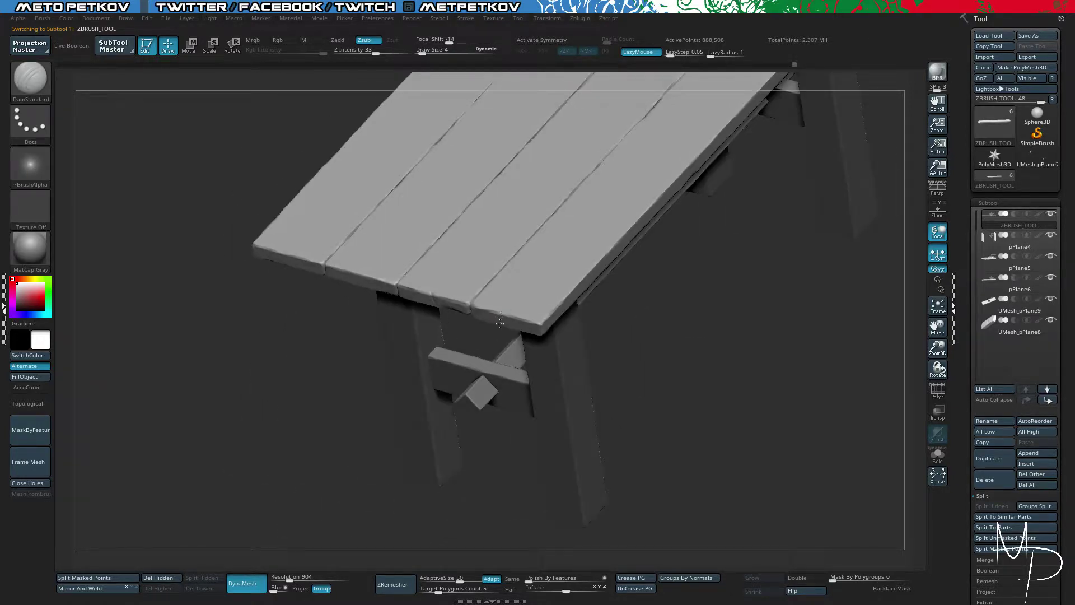
pyautogui.keyDown('alt'); pyautogui.moveTo(632, 383); pyautogui.dragTo(669, 442); pyautogui.keyUp('alt')
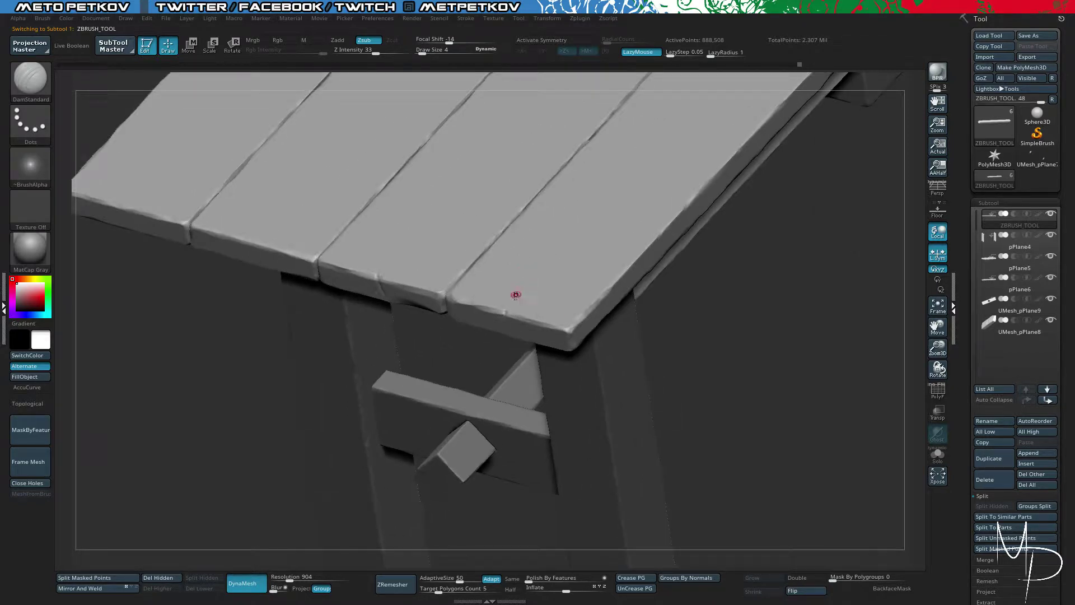
# Step: Carve mirrored cracks into the tabletop's end edge with Z symmetry on, and turn symmetry off
pyautogui.press('x')
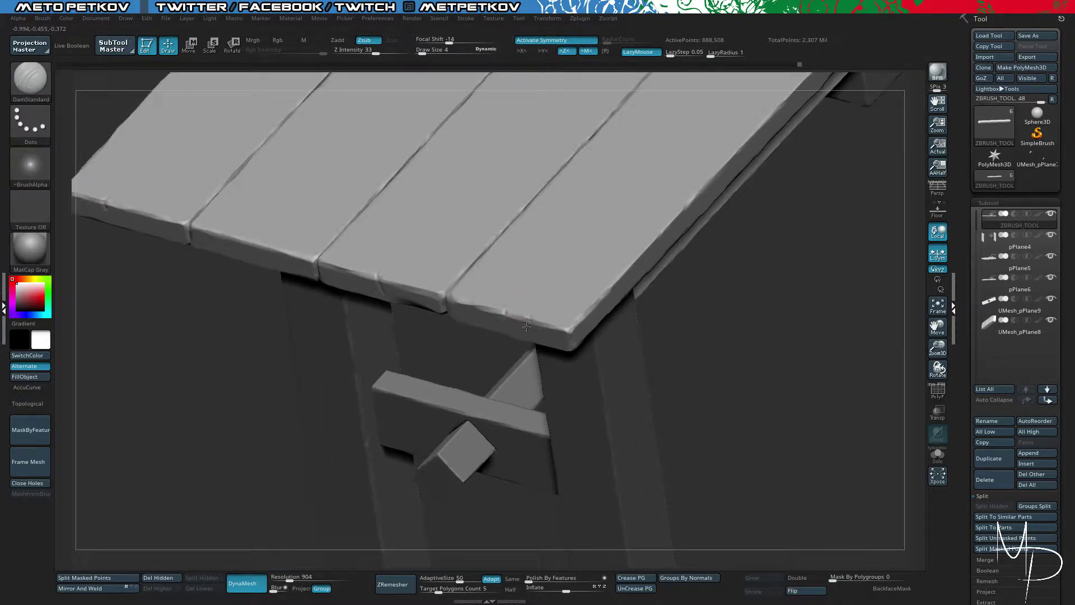
pyautogui.keyDown('alt'); pyautogui.moveTo(690, 384); pyautogui.dragTo(497, 310); pyautogui.keyUp('alt')
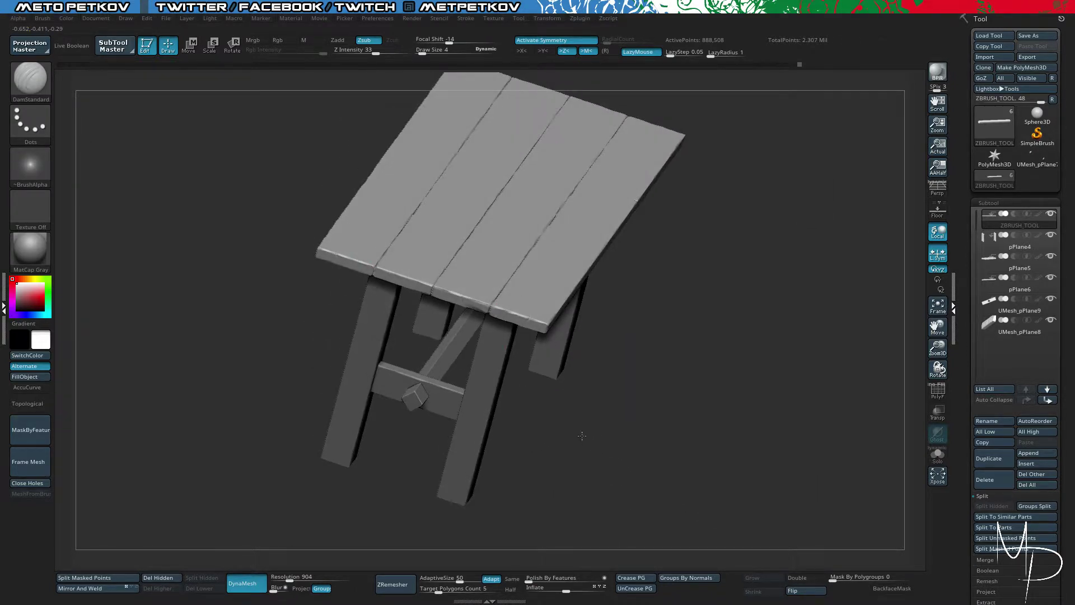
pyautogui.moveTo(582, 436); pyautogui.dragTo(340, 229)
pyautogui.press('x')
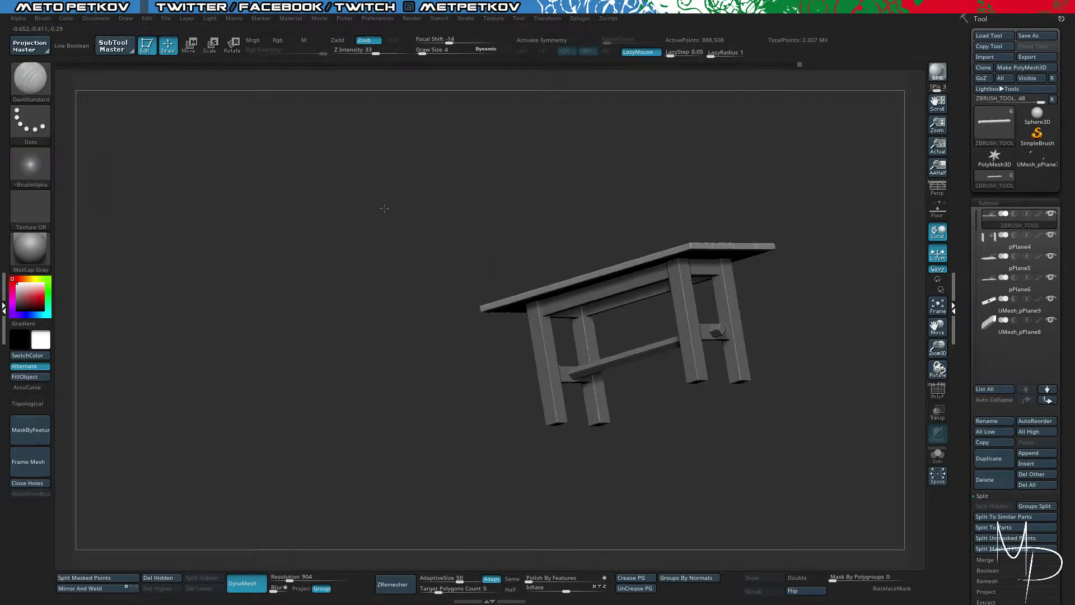
# Step: Carve a small crack into a plank's edge at the opposite end of the tabletop, without symmetry
pyautogui.moveTo(383, 211)
pyautogui.mouseDown()
pyautogui.moveTo(398, 243)
pyautogui.moveTo(398, 218)
pyautogui.moveTo(372, 221)
pyautogui.mouseUp()
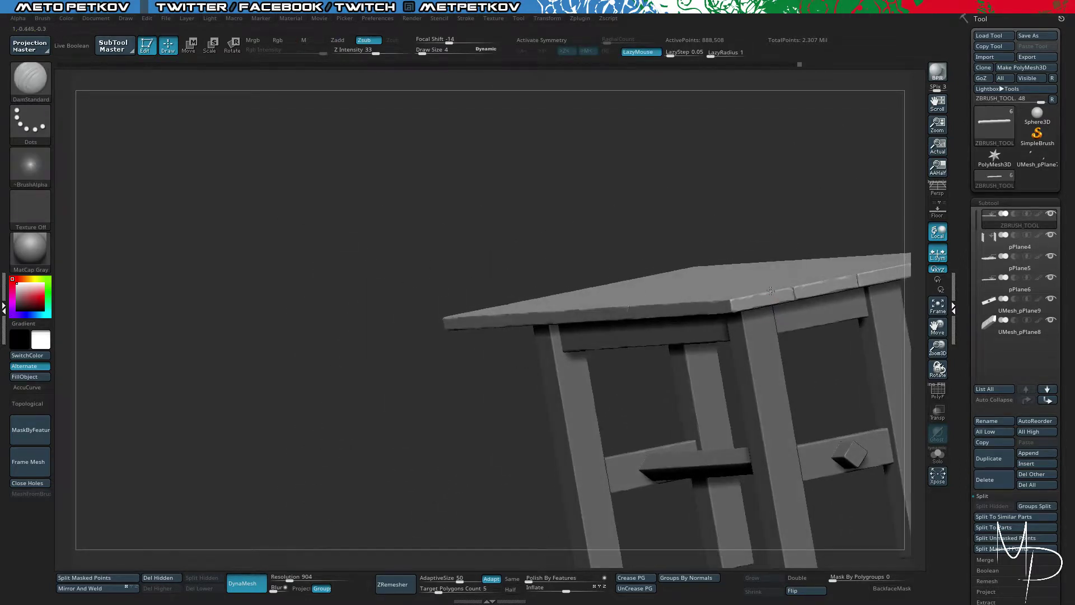
pyautogui.moveTo(661, 215)
pyautogui.mouseDown()
pyautogui.moveTo(666, 252)
pyautogui.moveTo(669, 230)
pyautogui.mouseUp()
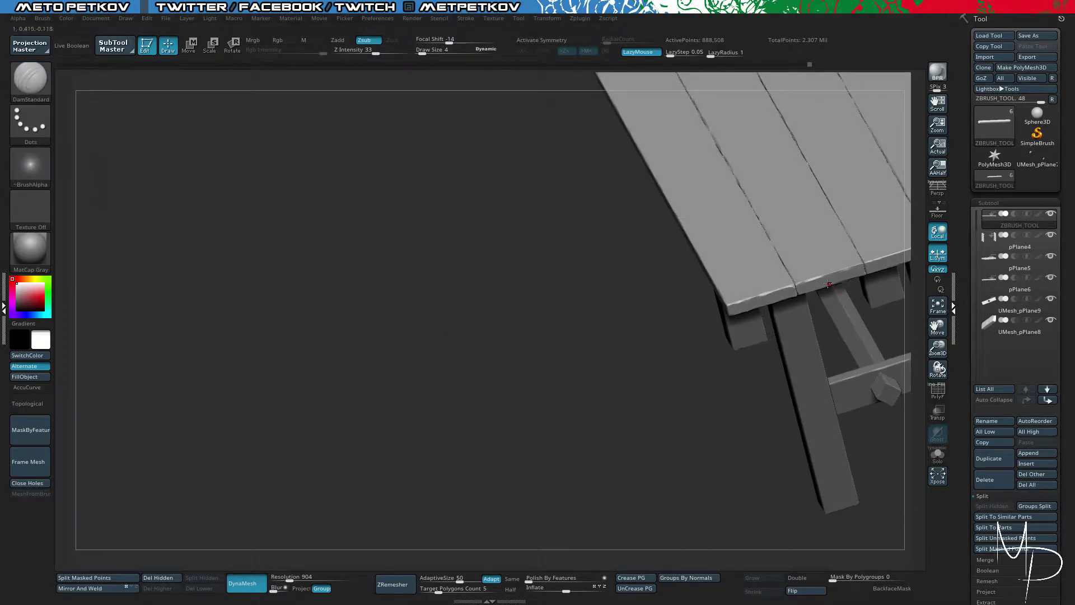
pyautogui.moveTo(568, 278); pyautogui.dragTo(484, 257)
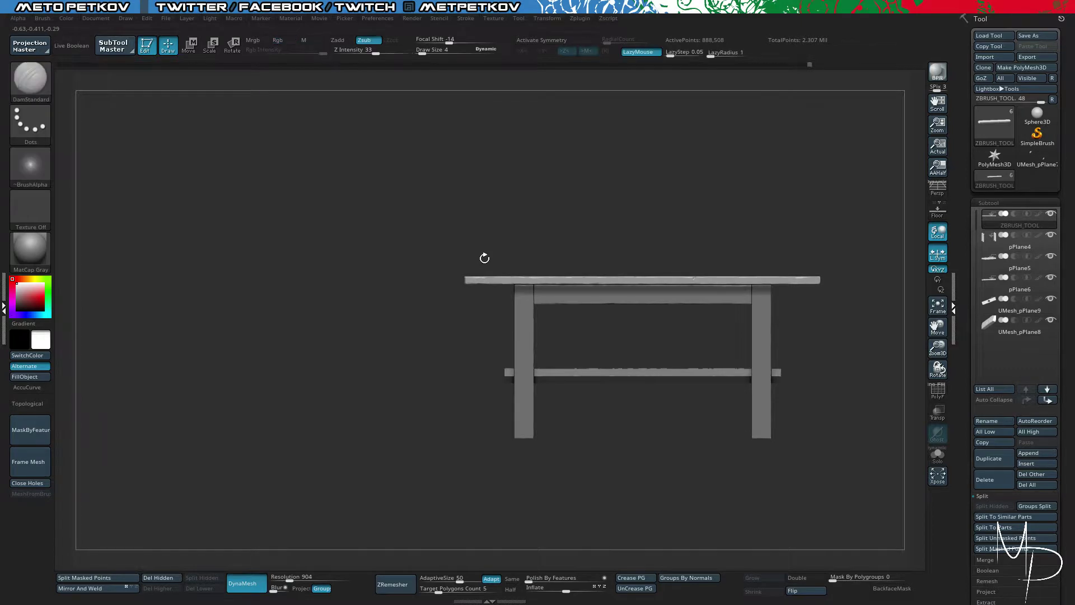
# Step: Try to remesh the tabletop with DynaMesh, and undo the remesh
pyautogui.press('ctrl')
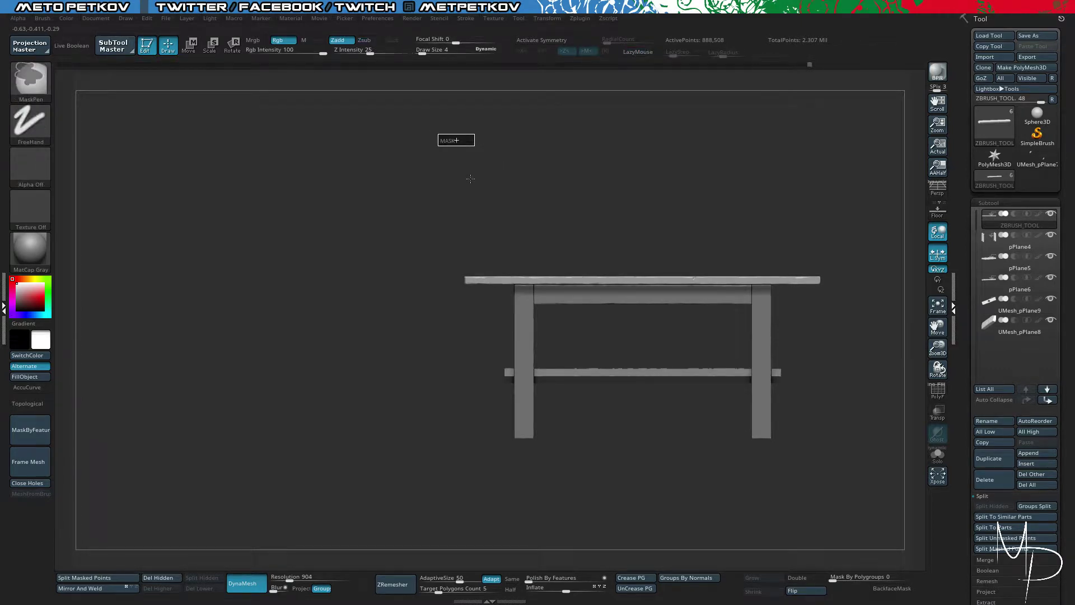
pyautogui.keyDown('ctrl'); pyautogui.click(470, 179); pyautogui.keyUp('ctrl')
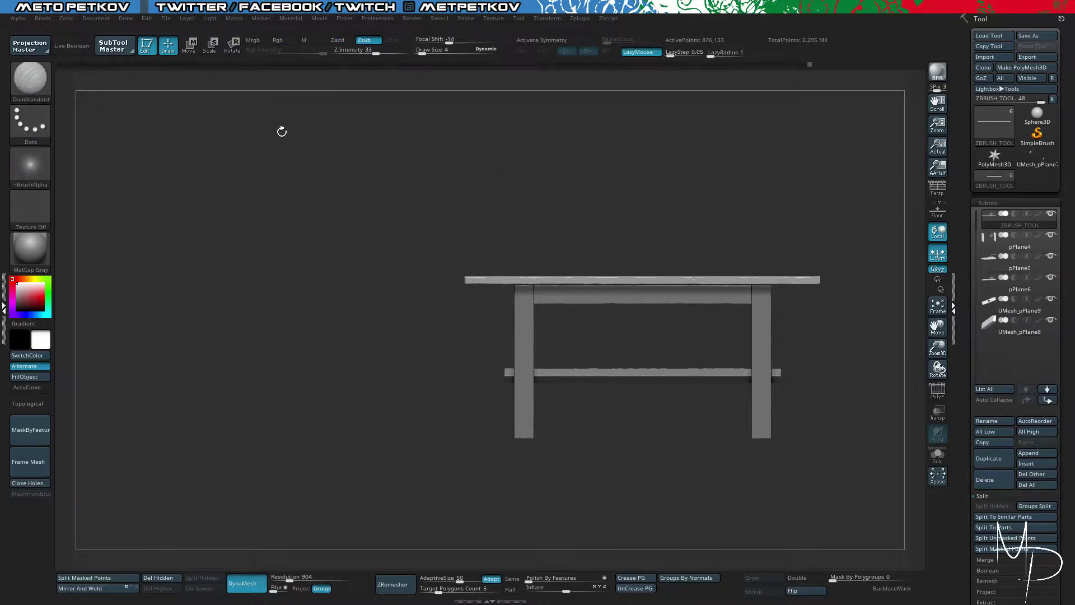
pyautogui.moveTo(260, 180)
pyautogui.mouseDown()
pyautogui.moveTo(274, 207)
pyautogui.moveTo(295, 213)
pyautogui.mouseUp()
pyautogui.hotkey('ctrl', 'z')
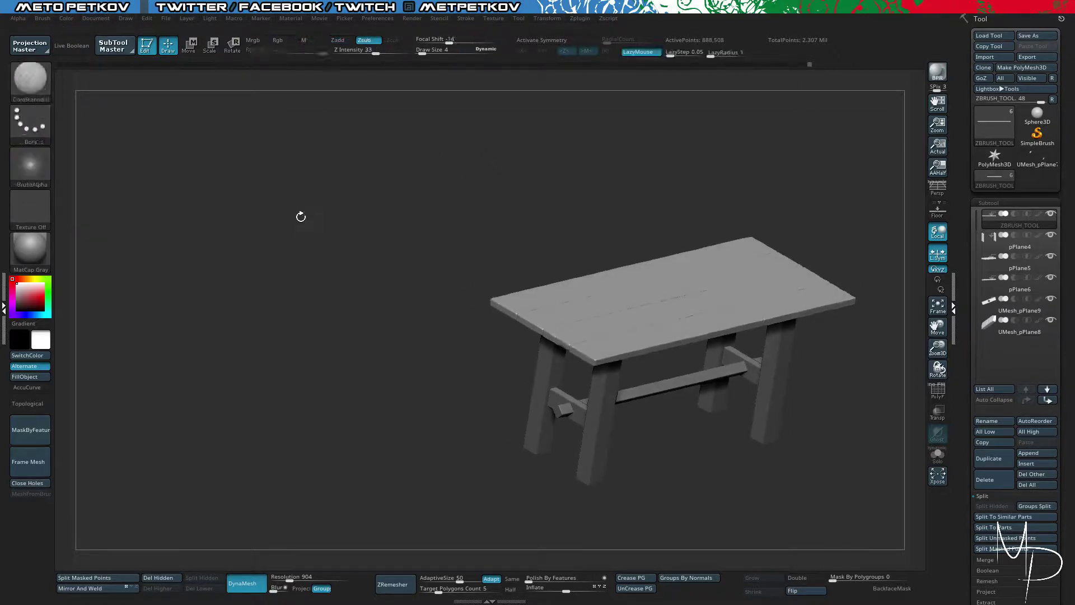
# Step: Turn off DynaMesh for the tabletop, save the file, and inspect the whole table
pyautogui.moveTo(314, 282); pyautogui.dragTo(300, 285)
pyautogui.click(246, 578)
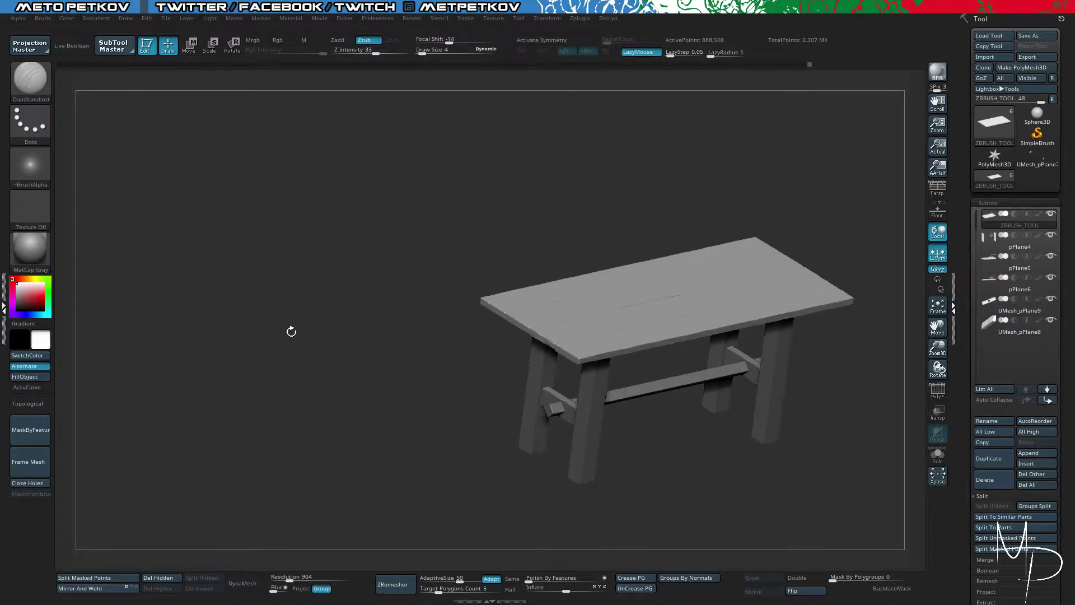
pyautogui.moveTo(291, 331); pyautogui.dragTo(328, 278)
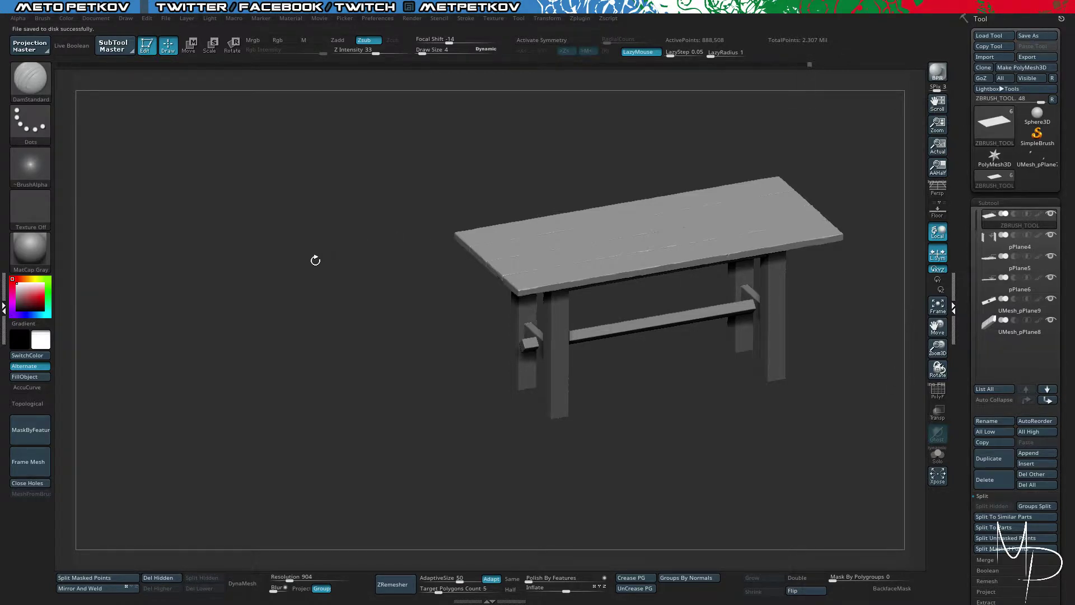
pyautogui.keyDown('shift'); pyautogui.moveTo(314, 257); pyautogui.dragTo(374, 203); pyautogui.keyUp('shift')
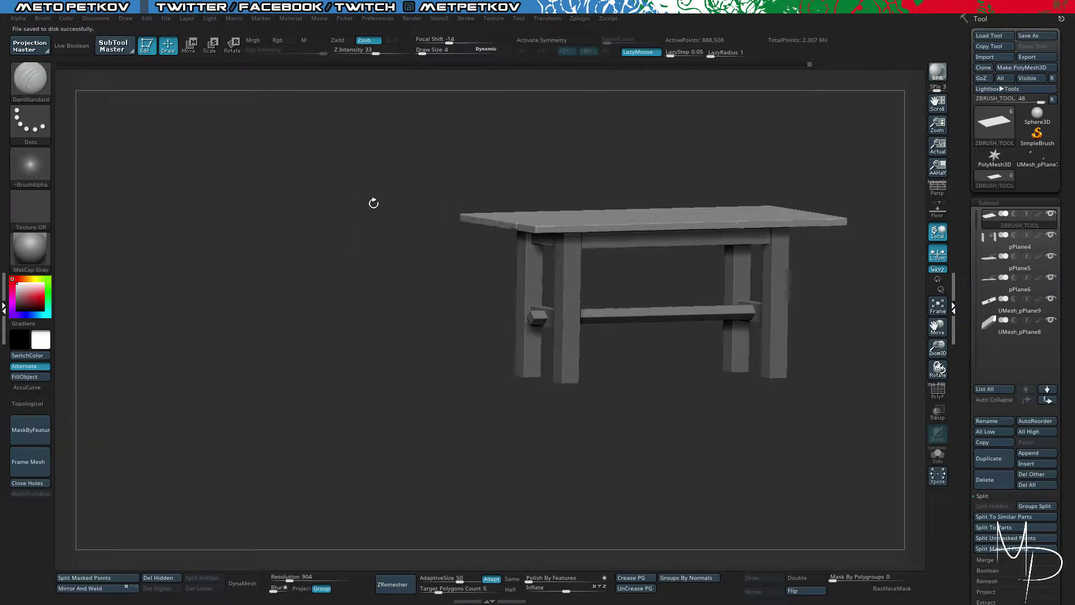
pyautogui.moveTo(289, 184); pyautogui.dragTo(238, 180)
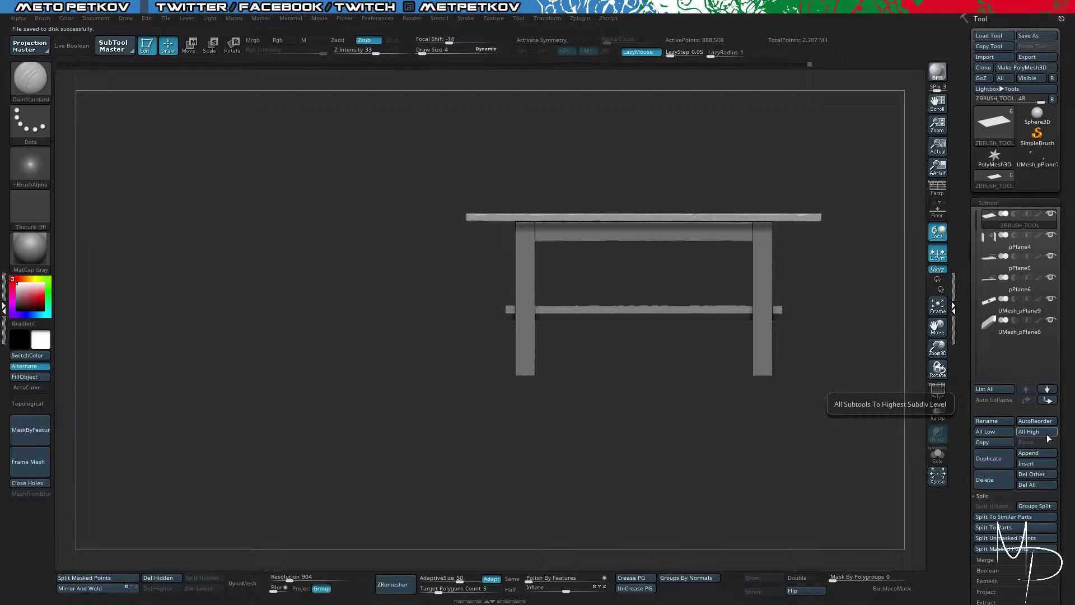
# Step: Try to switch to the SimpleBrush tool, and close the error dialog
pyautogui.click(1028, 141)
pyautogui.click(470, 199)
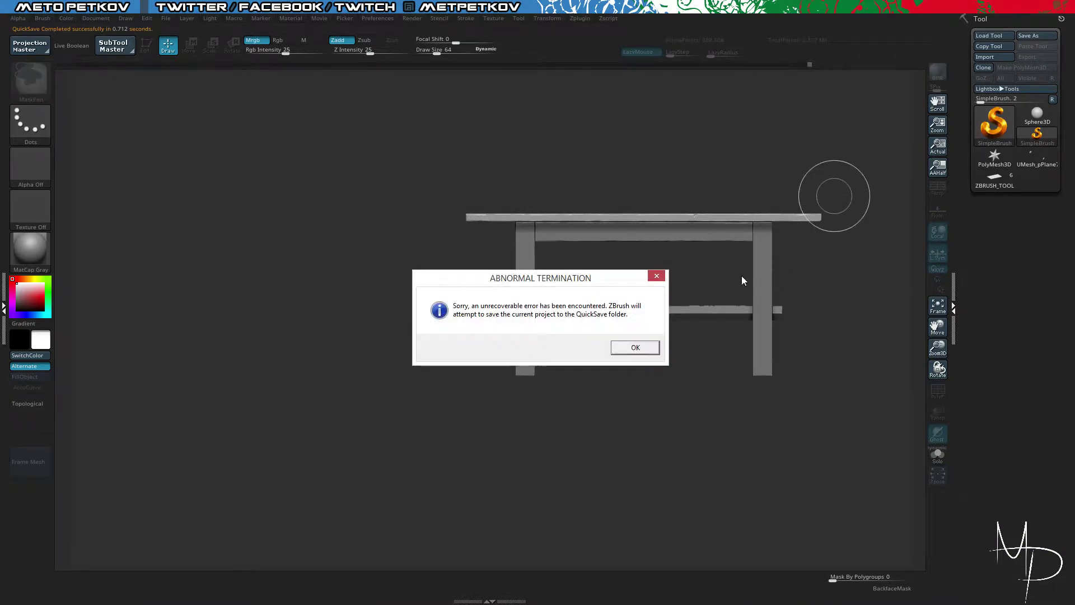
pyautogui.click(634, 349)
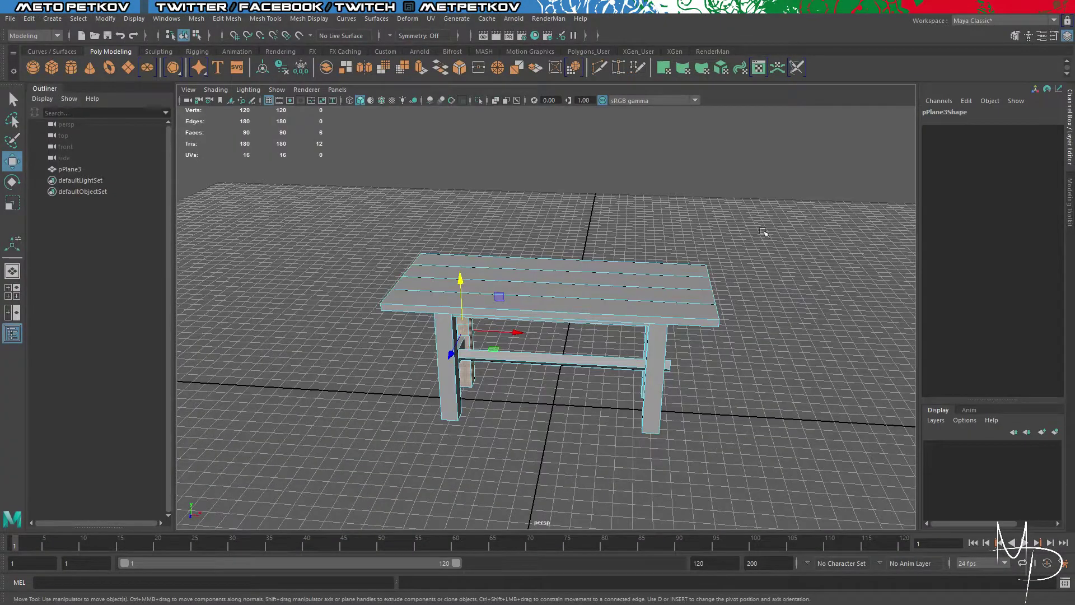
pyautogui.click(764, 231)
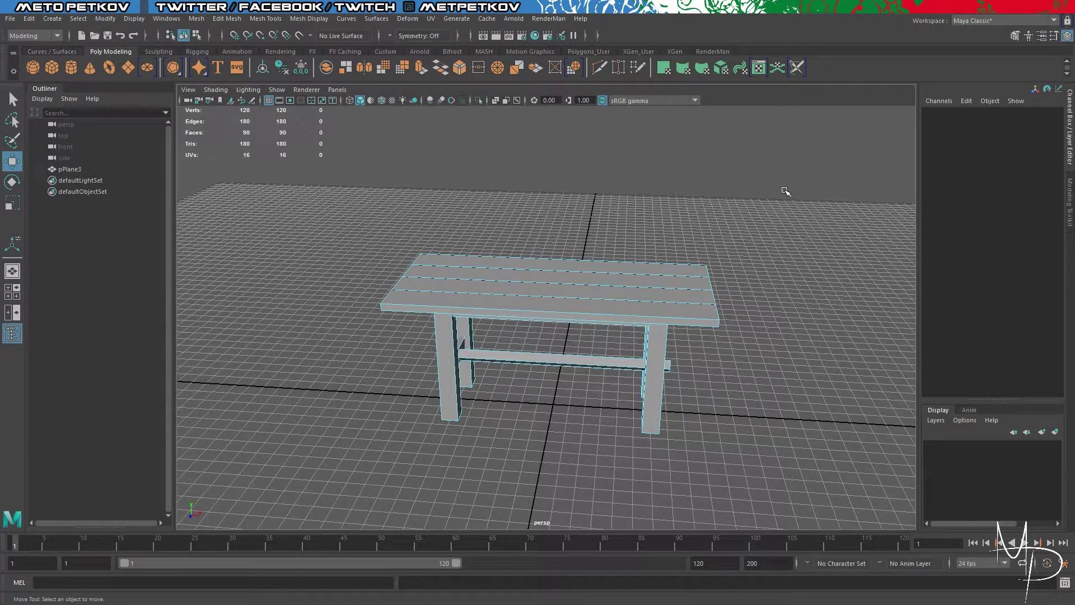
pyautogui.keyDown('alt'); pyautogui.moveTo(757, 129); pyautogui.dragTo(747, 136); pyautogui.keyUp('alt')
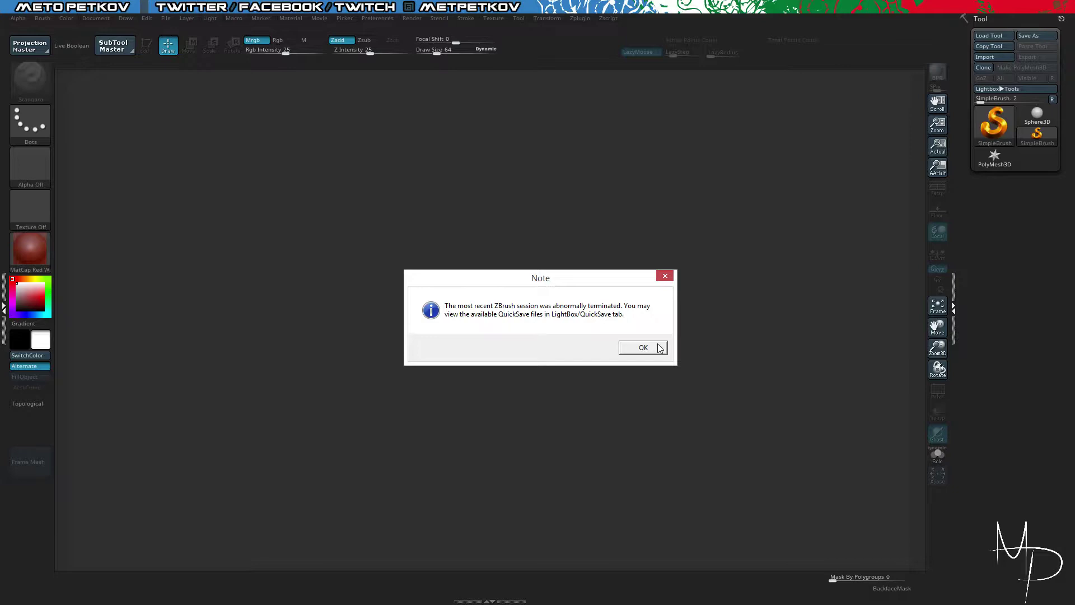
# Step: Dismiss the restart note, restore the recovered table to the canvas in Edit mode, and clear the extra copies
pyautogui.click(650, 347)
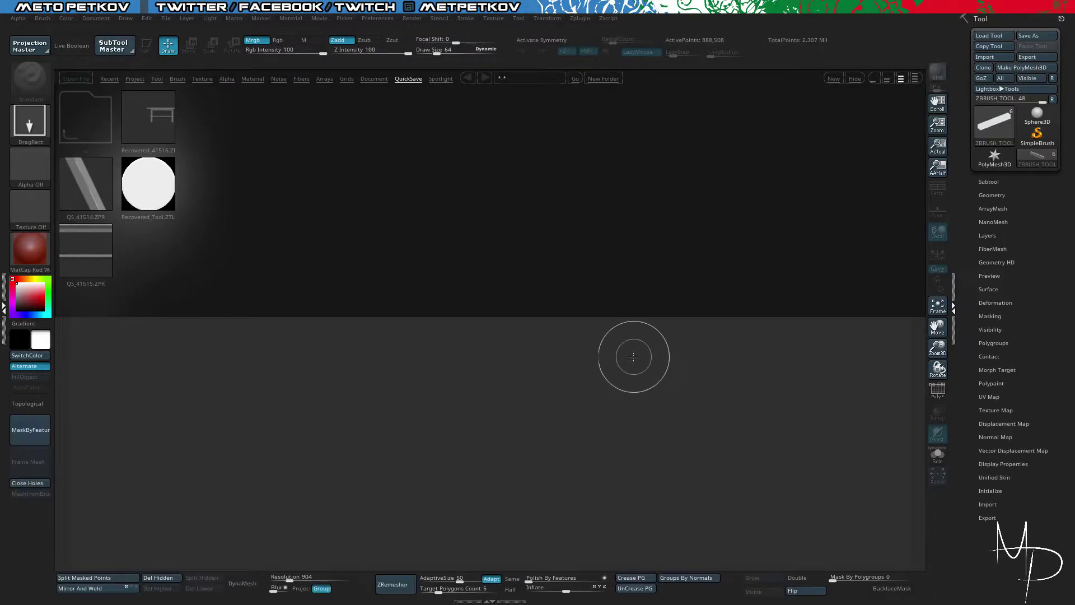
pyautogui.moveTo(602, 364)
pyautogui.mouseDown()
pyautogui.moveTo(606, 439)
pyautogui.moveTo(617, 450)
pyautogui.mouseUp()
pyautogui.press('t')
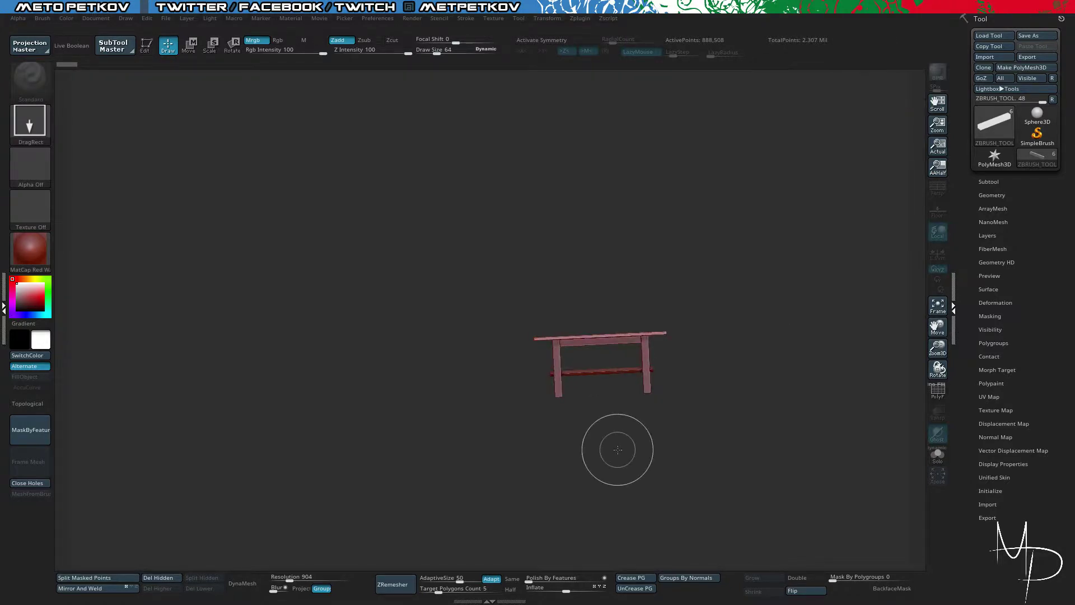
pyautogui.moveTo(350, 282)
pyautogui.mouseDown()
pyautogui.moveTo(360, 290)
pyautogui.moveTo(357, 228)
pyautogui.mouseUp()
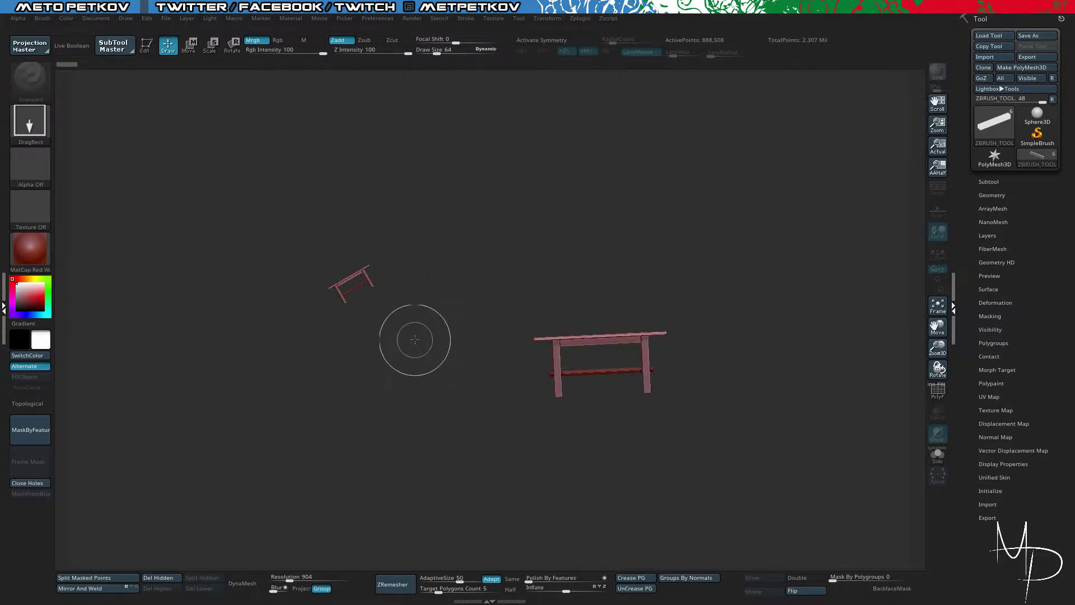
pyautogui.press('t')
pyautogui.keyDown('shift'); pyautogui.moveTo(520, 279); pyautogui.dragTo(506, 293); pyautogui.keyUp('shift')
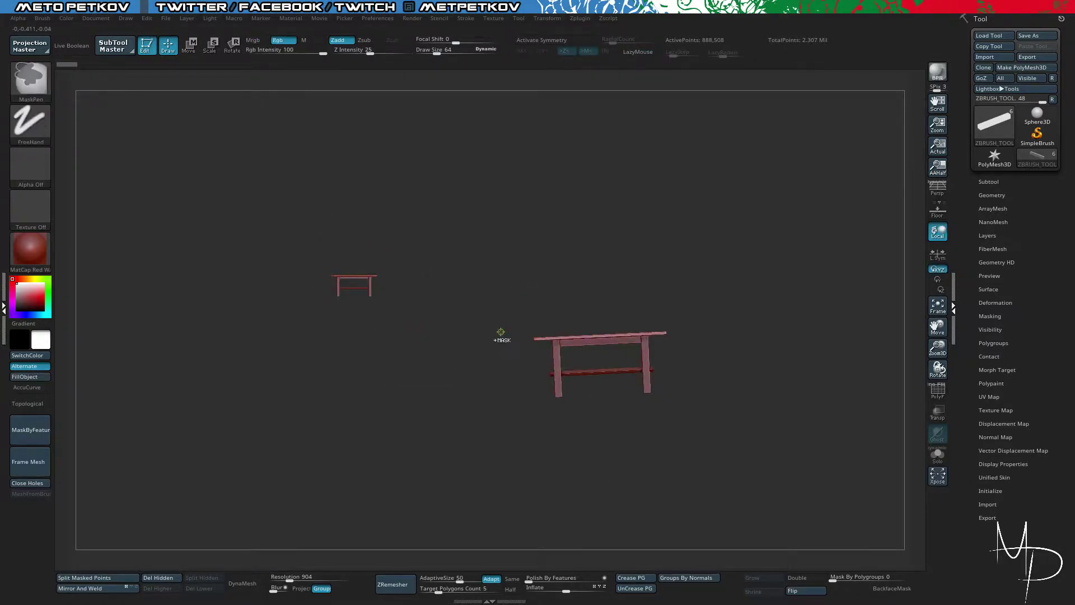
pyautogui.hotkey('ctrl', 'n')
pyautogui.press('f')
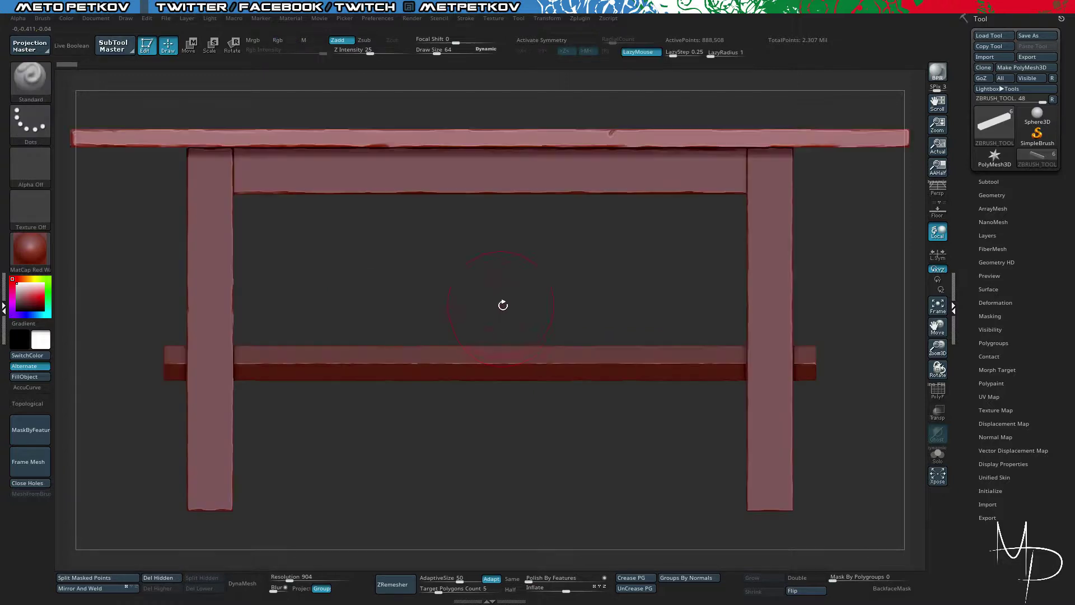
# Step: Apply the MatCap Gray material to the recovered table
pyautogui.click(48, 253)
pyautogui.click(596, 285)
pyautogui.keyDown('alt'); pyautogui.moveTo(527, 273); pyautogui.dragTo(507, 306); pyautogui.keyUp('alt')
# Step: Switch to the SimpleBrush tool and clear the table from the canvas
pyautogui.click(1037, 134)
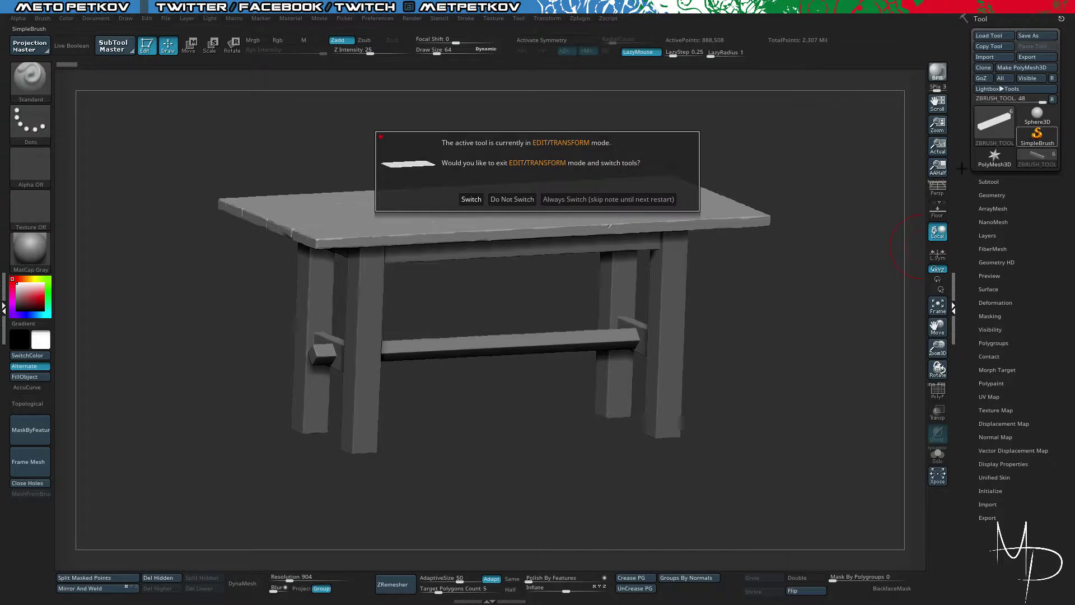
pyautogui.click(471, 198)
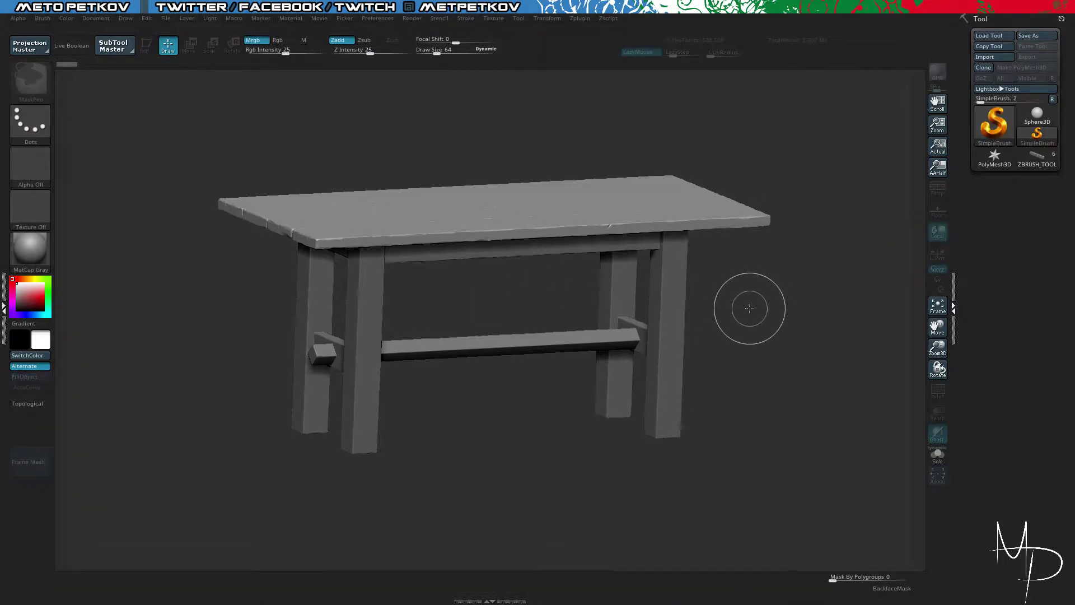
pyautogui.hotkey('ctrl', 'n')
# Step: Place a Sphere3D on the canvas with its wireframe shown, enter Edit mode, and clear the leftover copies
pyautogui.click(1037, 114)
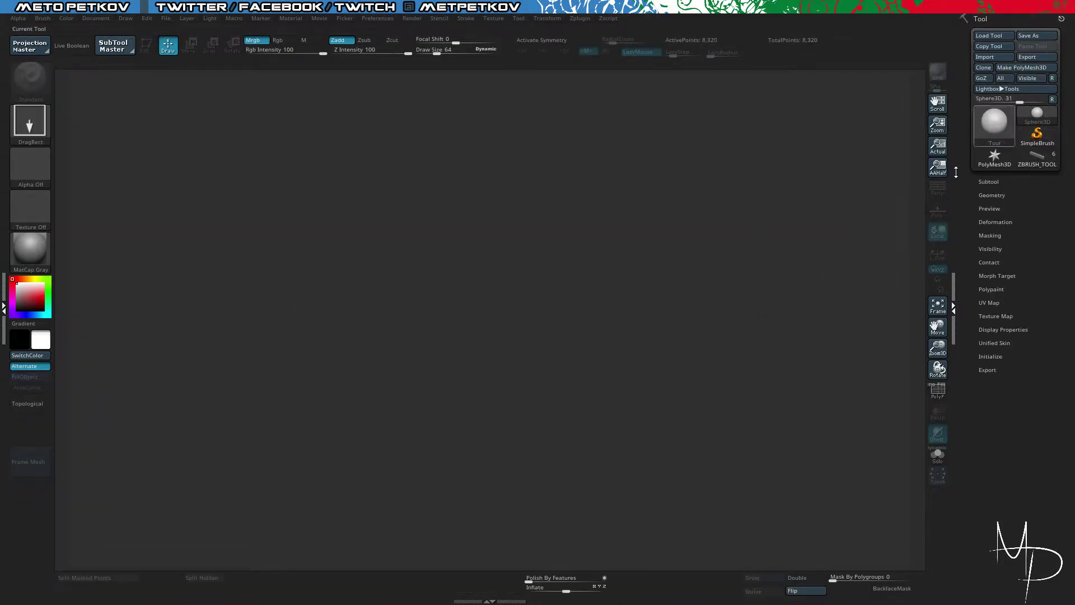
pyautogui.moveTo(566, 289); pyautogui.dragTo(553, 368)
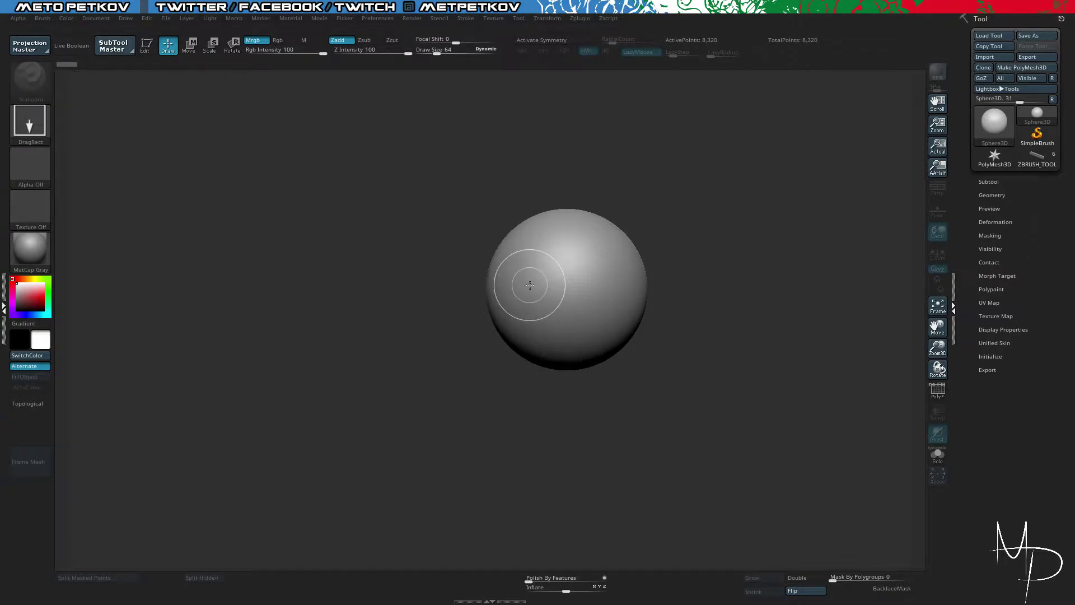
pyautogui.hotkey('shift', 'f')
pyautogui.moveTo(413, 222); pyautogui.dragTo(429, 350)
pyautogui.hotkey('ctrl', 'z')
pyautogui.moveTo(432, 233); pyautogui.dragTo(456, 393)
pyautogui.press('t')
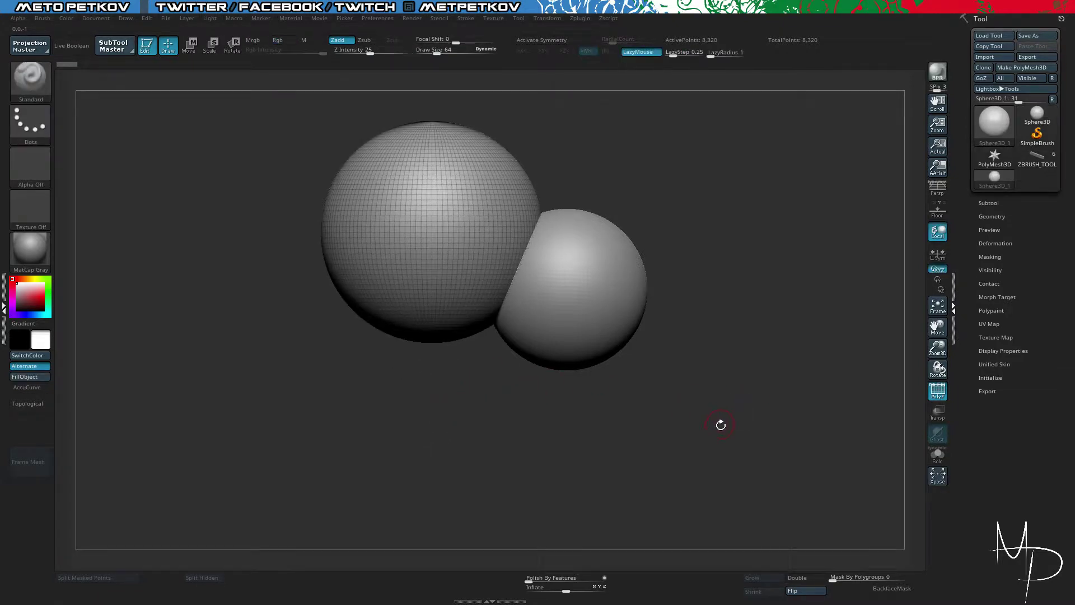
pyautogui.press('ctrl')
pyautogui.hotkey('ctrl', 'n')
pyautogui.press('f')
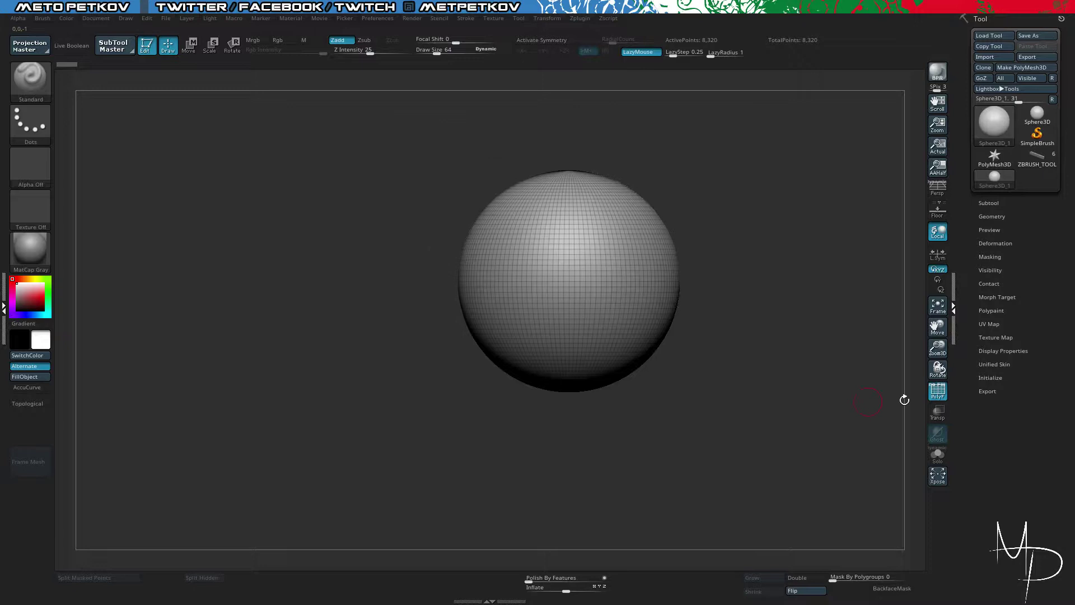
# Step: Set the sphere's initial Z size to 60 to flatten it, and turn on X symmetry
pyautogui.click(990, 377)
pyautogui.keyDown('alt'); pyautogui.moveTo(805, 347); pyautogui.dragTo(817, 398); pyautogui.keyUp('alt')
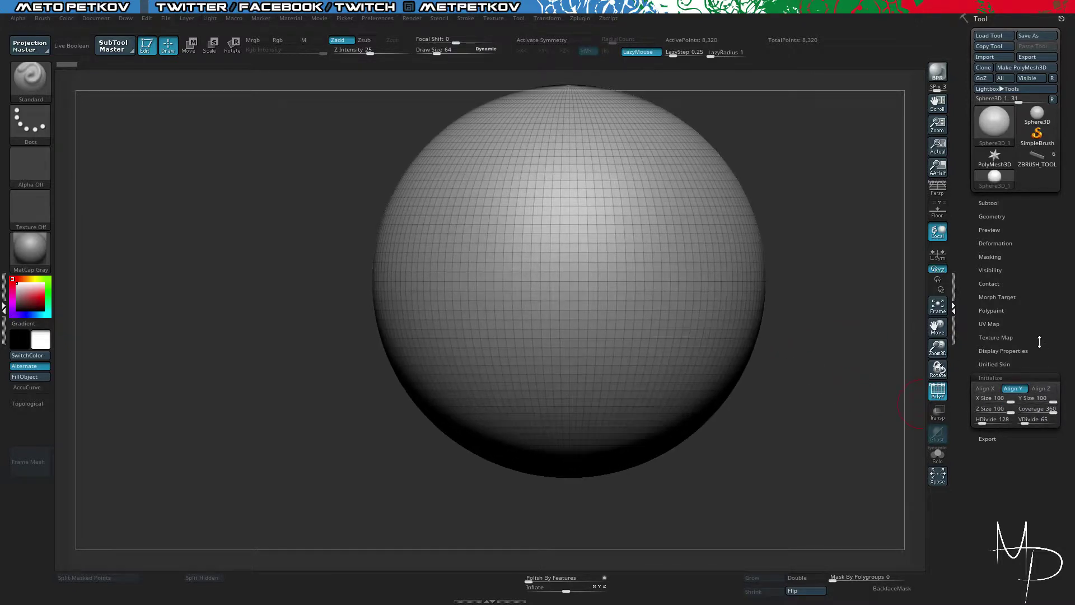
pyautogui.moveTo(1006, 410); pyautogui.dragTo(998, 409)
pyautogui.hotkey('ctrl', 'z')
pyautogui.moveTo(859, 270); pyautogui.dragTo(850, 353)
pyautogui.moveTo(851, 311)
pyautogui.mouseDown()
pyautogui.moveTo(872, 202)
pyautogui.moveTo(823, 220)
pyautogui.moveTo(887, 234)
pyautogui.mouseUp()
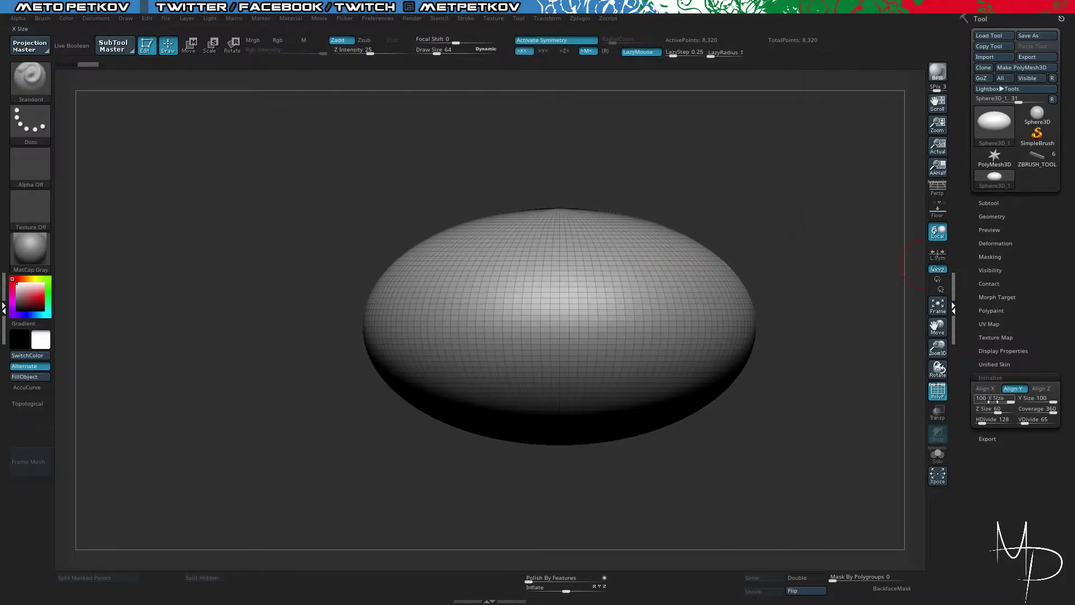
# Step: Reduce the flattened sphere's horizontal subdivision count to 24
pyautogui.moveTo(991, 419); pyautogui.dragTo(977, 419)
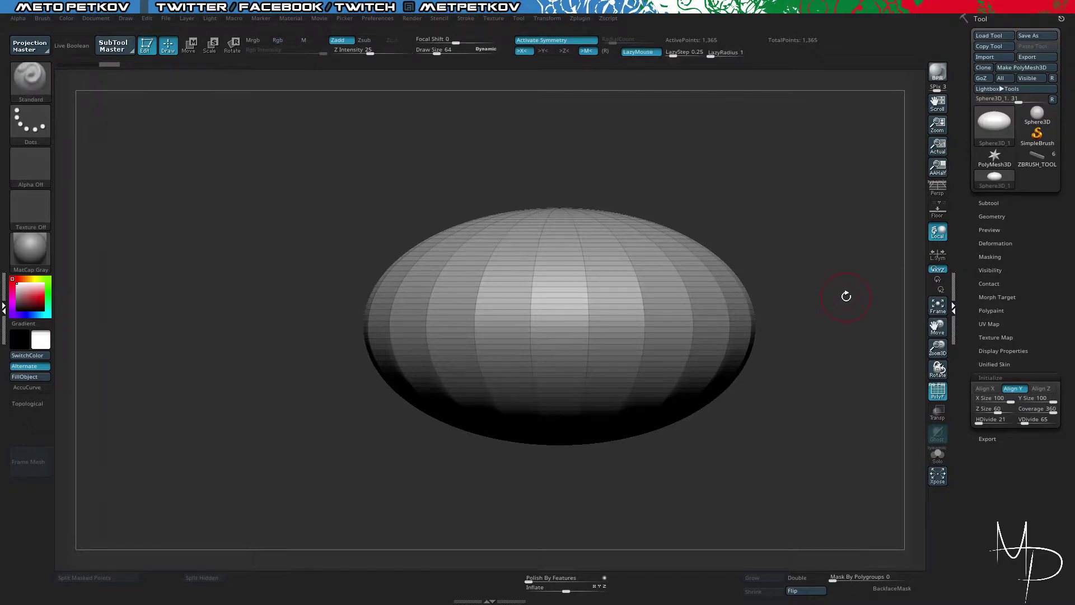
pyautogui.moveTo(847, 261); pyautogui.dragTo(857, 348)
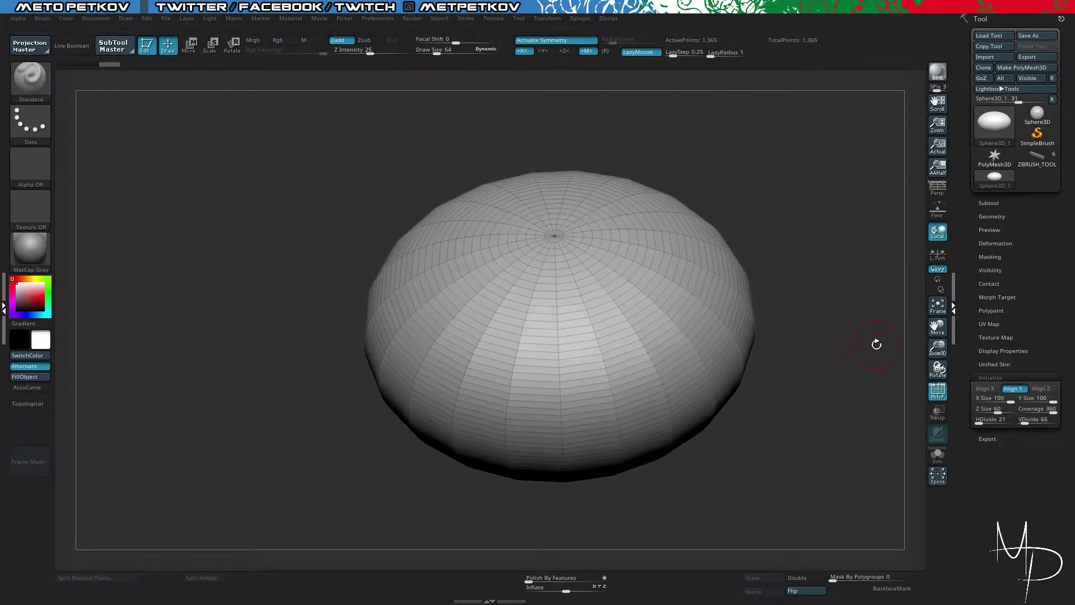
pyautogui.click(996, 423)
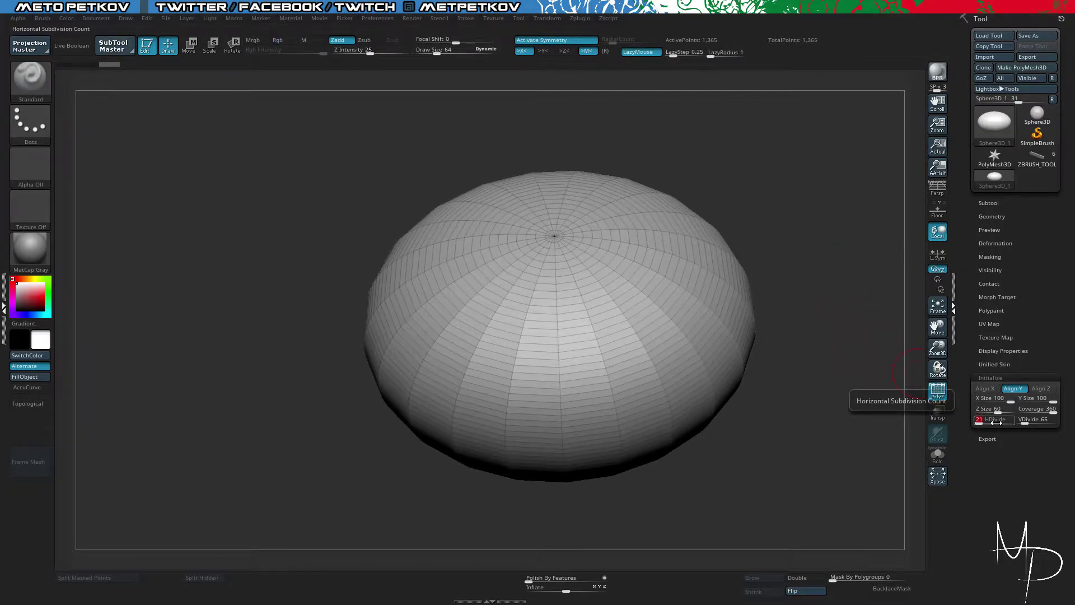
pyautogui.write('24')
pyautogui.press('Return')
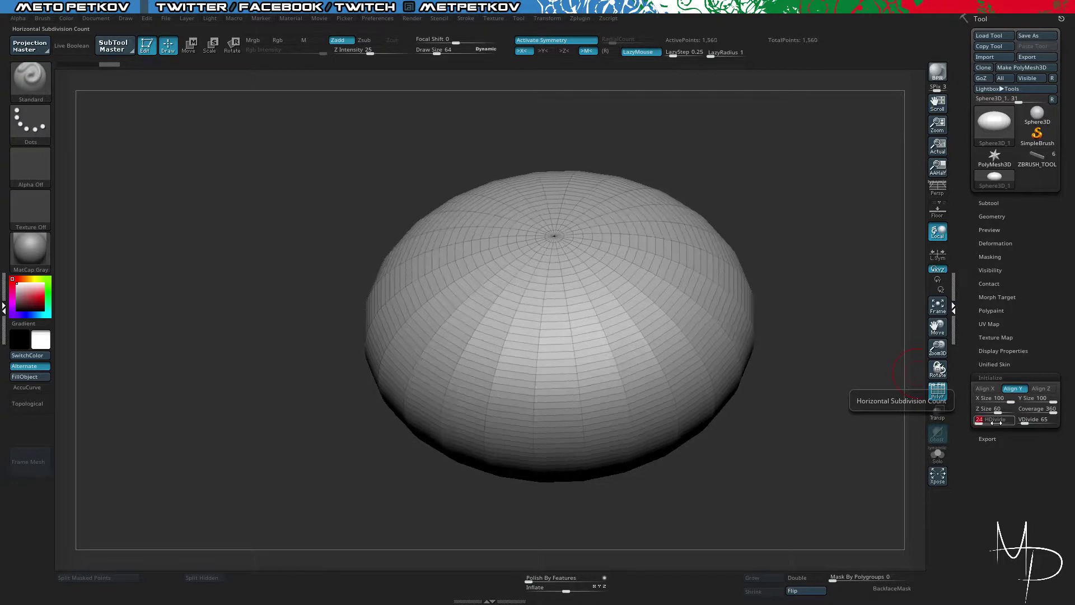
pyautogui.click(1042, 419)
pyautogui.moveTo(862, 425); pyautogui.dragTo(852, 362)
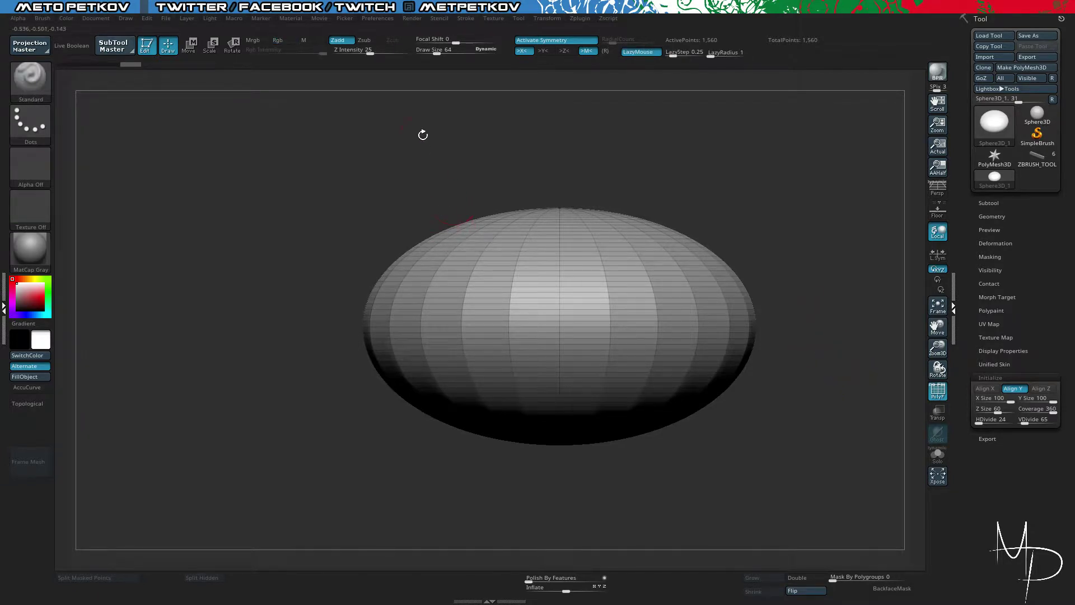
# Step: Convert the flattened sphere to a PolyMesh3D and view its pole up close
pyautogui.click(1030, 67)
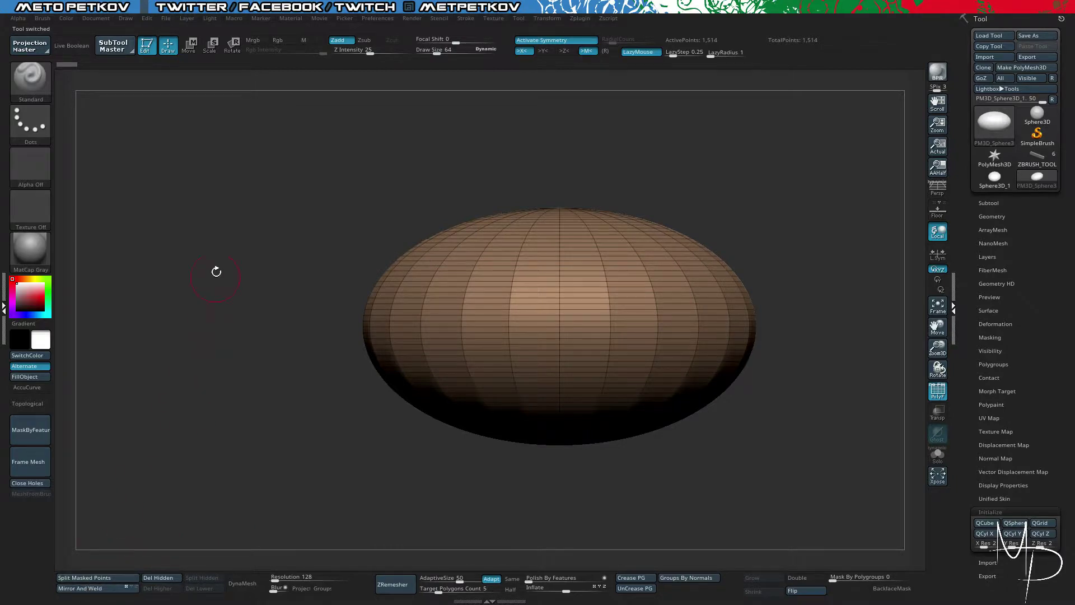
pyautogui.moveTo(216, 272); pyautogui.dragTo(218, 226)
pyautogui.rightClick(174, 206)
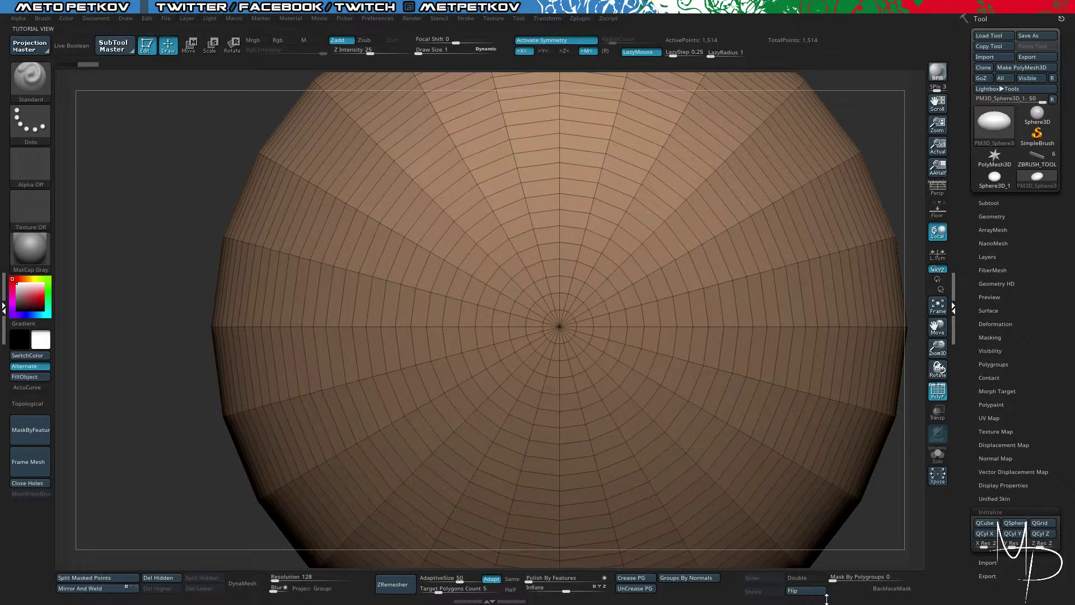
# Step: Remove an edge loop around the flattened sphere's pole with the ZModeler brush
pyautogui.moveTo(885, 513); pyautogui.dragTo(821, 347)
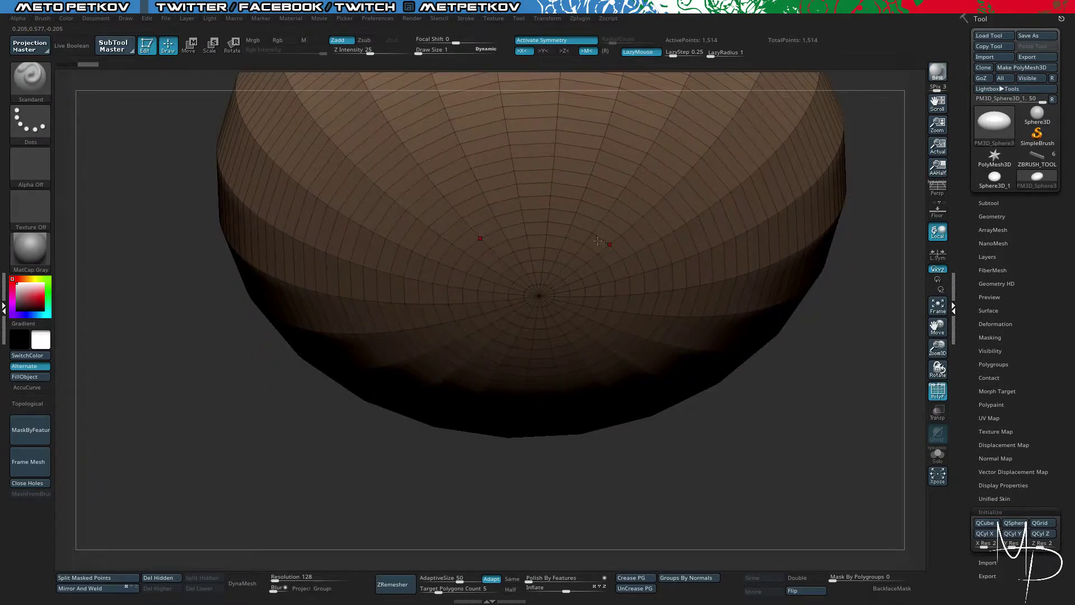
pyautogui.press('b')
pyautogui.press('z')
pyautogui.press('m')
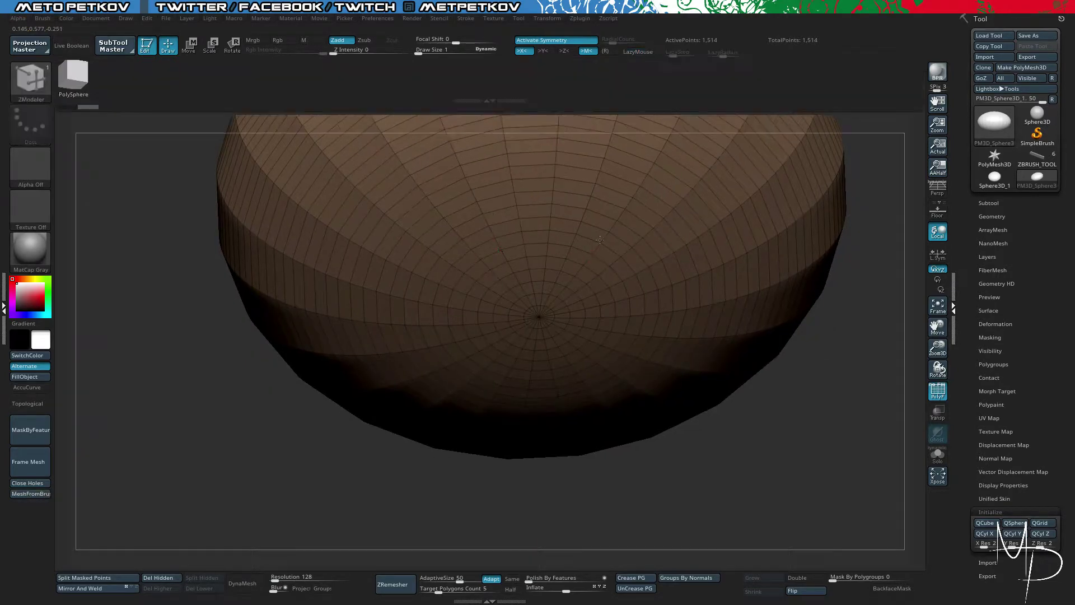
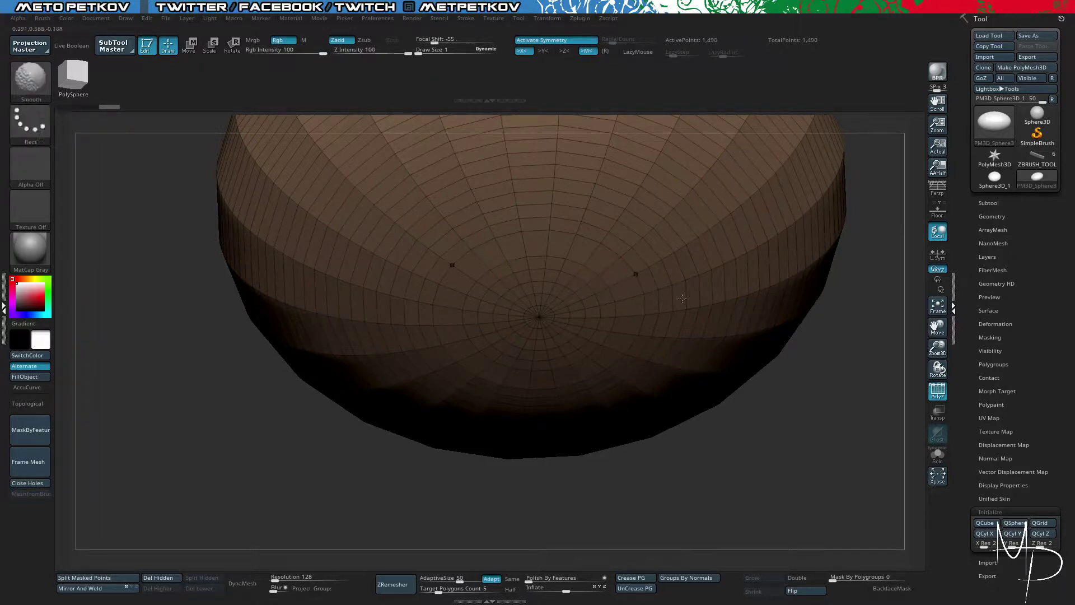
# Step: Isolate the faces around the poles with SelectLasso by hiding them and inverting the visibility
pyautogui.moveTo(816, 409)
pyautogui.mouseDown()
pyautogui.moveTo(825, 462)
pyautogui.moveTo(806, 353)
pyautogui.mouseUp()
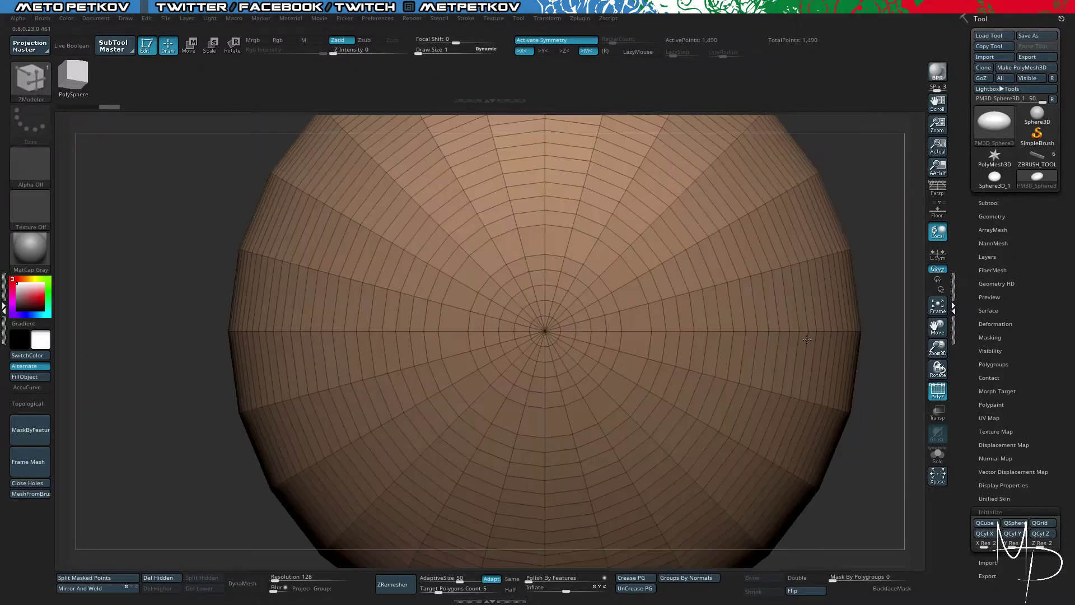
pyautogui.hotkey('ctrl', 'shift')
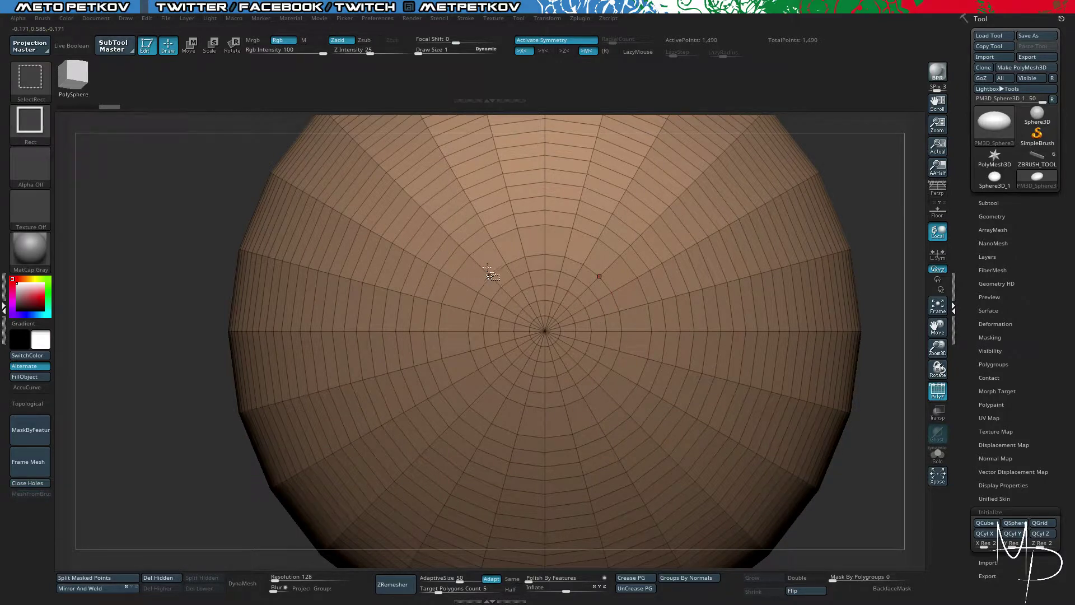
pyautogui.keyDown('ctrl'); pyautogui.keyDown('shift'); pyautogui.click(29, 79); pyautogui.keyUp('shift'); pyautogui.keyUp('ctrl')
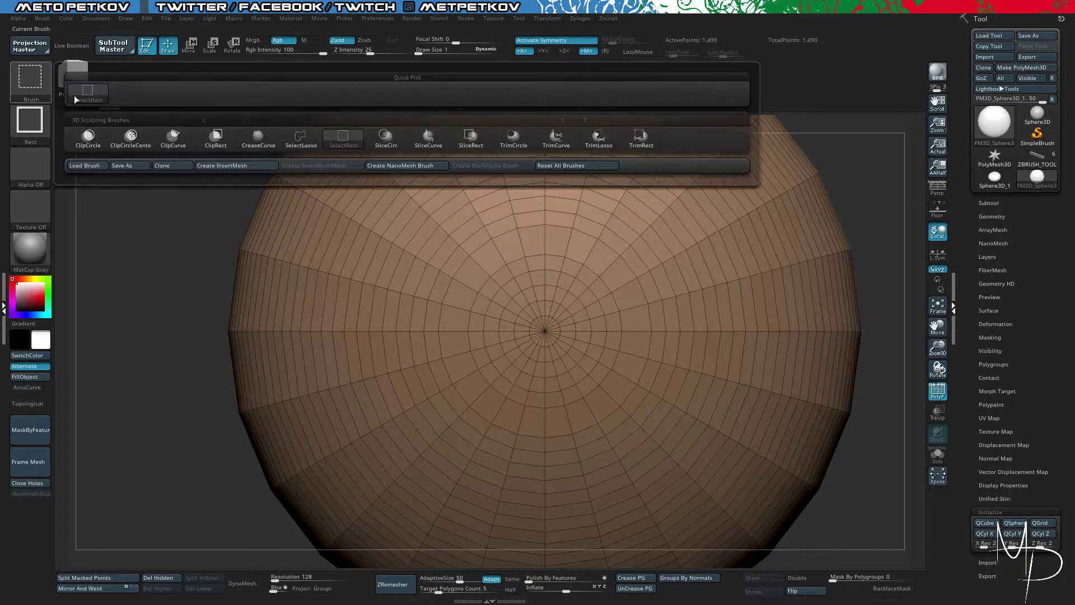
pyautogui.keyDown('ctrl'); pyautogui.keyDown('shift'); pyautogui.click(301, 140); pyautogui.keyUp('shift'); pyautogui.keyUp('ctrl')
pyautogui.moveTo(468, 275)
pyautogui.keyDown('ctrl'); pyautogui.keyDown('shift'); pyautogui.mouseDown()
pyautogui.moveTo(523, 249)
pyautogui.moveTo(606, 269)
pyautogui.moveTo(629, 334)
pyautogui.moveTo(623, 385)
pyautogui.moveTo(587, 416)
pyautogui.moveTo(513, 416)
pyautogui.moveTo(454, 353)
pyautogui.mouseUp(); pyautogui.keyUp('shift'); pyautogui.keyUp('ctrl')
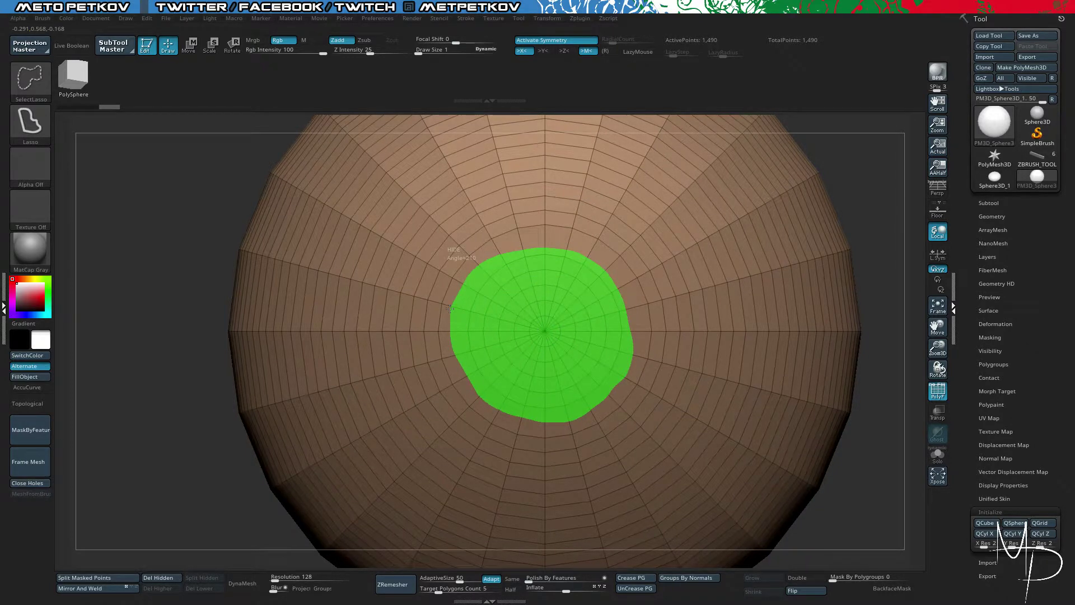
pyautogui.keyDown('ctrl'); pyautogui.keyDown('shift'); pyautogui.moveTo(450, 308); pyautogui.dragTo(453, 294); pyautogui.keyUp('shift'); pyautogui.keyUp('ctrl')
pyautogui.moveTo(767, 320)
pyautogui.keyDown('ctrl'); pyautogui.keyDown('shift'); pyautogui.mouseDown()
pyautogui.moveTo(750, 303)
pyautogui.moveTo(742, 314)
pyautogui.mouseUp(); pyautogui.keyUp('shift'); pyautogui.keyUp('ctrl')
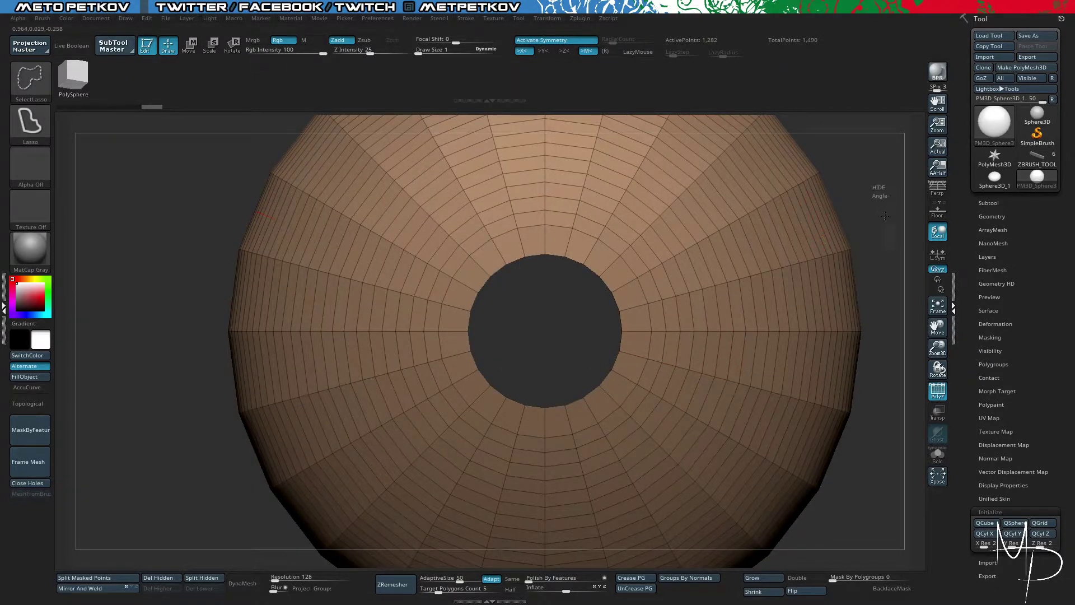
pyautogui.moveTo(875, 186)
pyautogui.keyDown('ctrl'); pyautogui.keyDown('shift'); pyautogui.mouseDown()
pyautogui.moveTo(884, 222)
pyautogui.moveTo(855, 320)
pyautogui.moveTo(667, 238)
pyautogui.moveTo(711, 381)
pyautogui.mouseUp(); pyautogui.keyUp('shift'); pyautogui.keyUp('ctrl')
# Step: Hide one of the two pole caps so only a single round cap is left in view
pyautogui.press('f')
pyautogui.moveTo(711, 381); pyautogui.dragTo(705, 344)
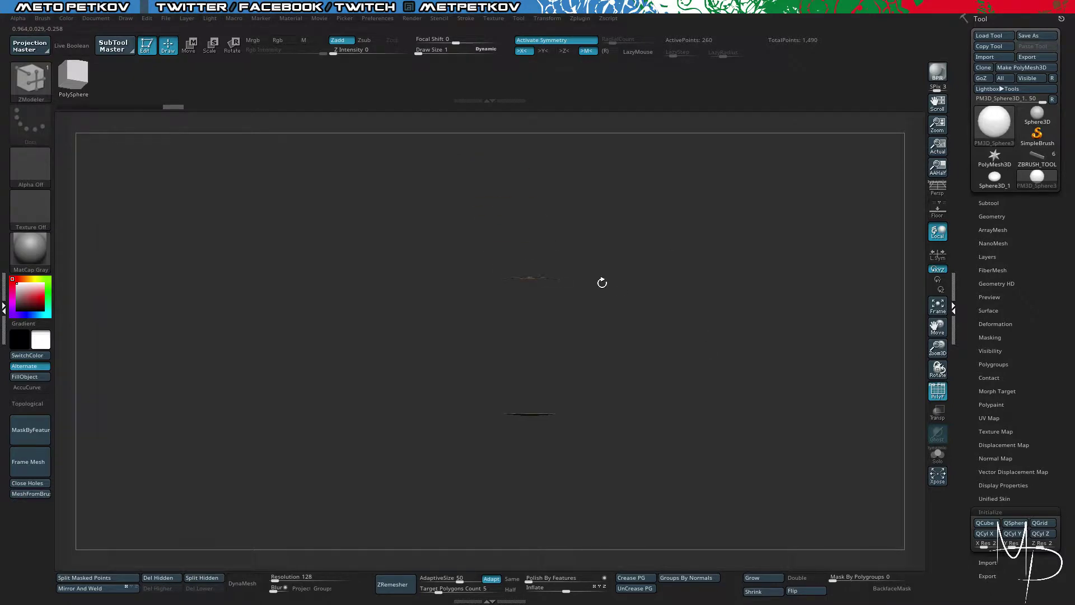
pyautogui.keyDown('ctrl'); pyautogui.keyDown('shift'); pyautogui.moveTo(475, 241); pyautogui.dragTo(516, 227); pyautogui.keyUp('shift'); pyautogui.keyUp('ctrl')
pyautogui.keyDown('ctrl'); pyautogui.keyDown('alt'); pyautogui.keyDown('shift'); pyautogui.moveTo(349, 314); pyautogui.dragTo(313, 275); pyautogui.keyUp('shift'); pyautogui.keyUp('alt'); pyautogui.keyUp('ctrl')
pyautogui.moveTo(655, 392); pyautogui.dragTo(687, 257)
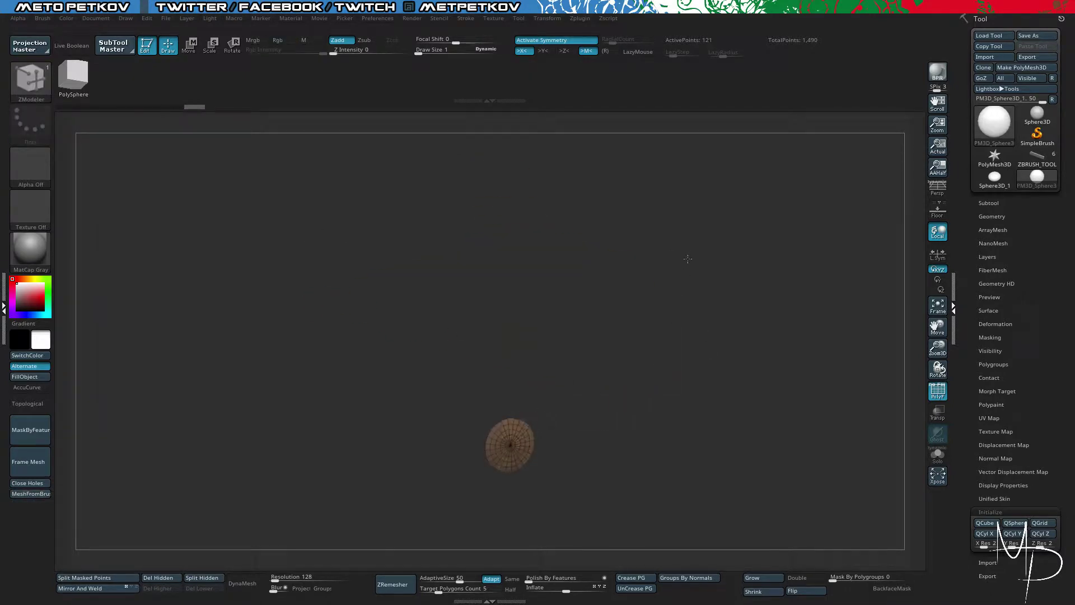
pyautogui.keyDown('alt'); pyautogui.moveTo(626, 382); pyautogui.dragTo(766, 485); pyautogui.keyUp('alt')
pyautogui.keyDown('alt'); pyautogui.moveTo(766, 484); pyautogui.dragTo(779, 211); pyautogui.keyUp('alt')
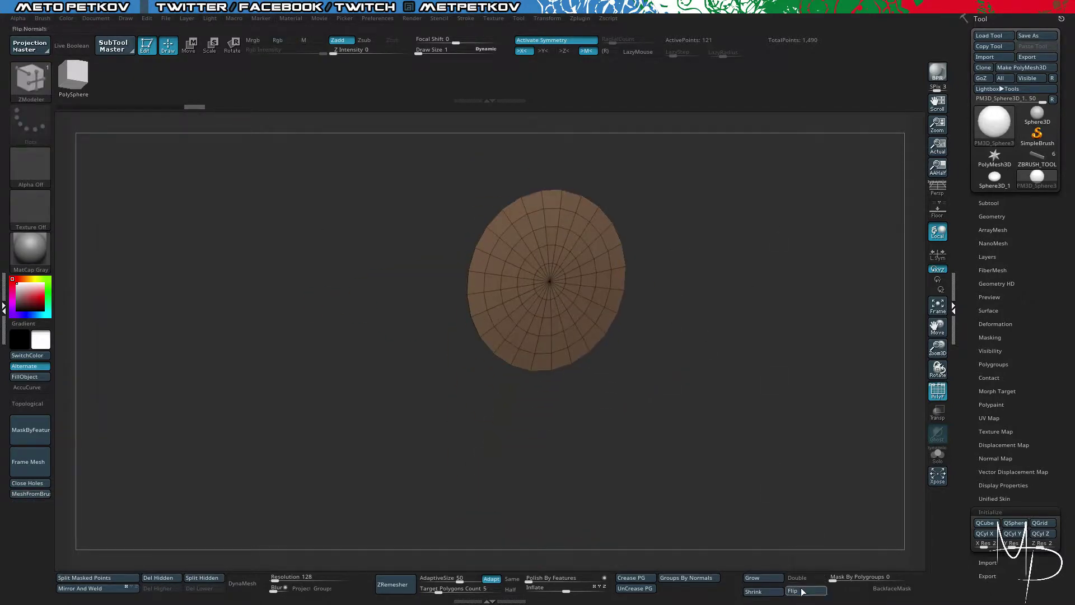
# Step: Grow the visible round cap by one ring of faces and open the Visibility options
pyautogui.click(752, 577)
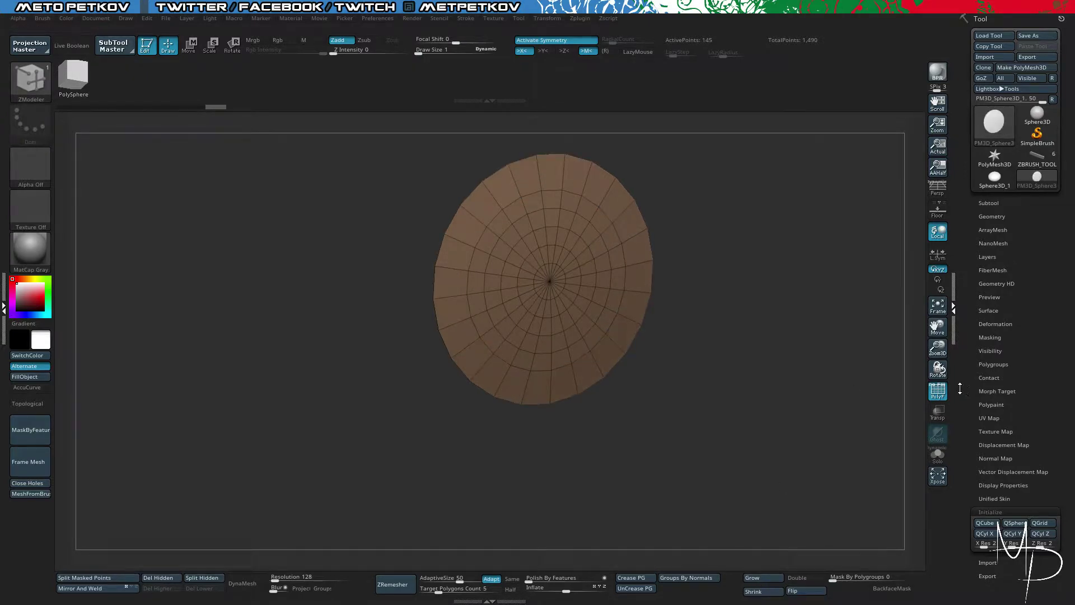
pyautogui.click(1005, 511)
pyautogui.click(1003, 485)
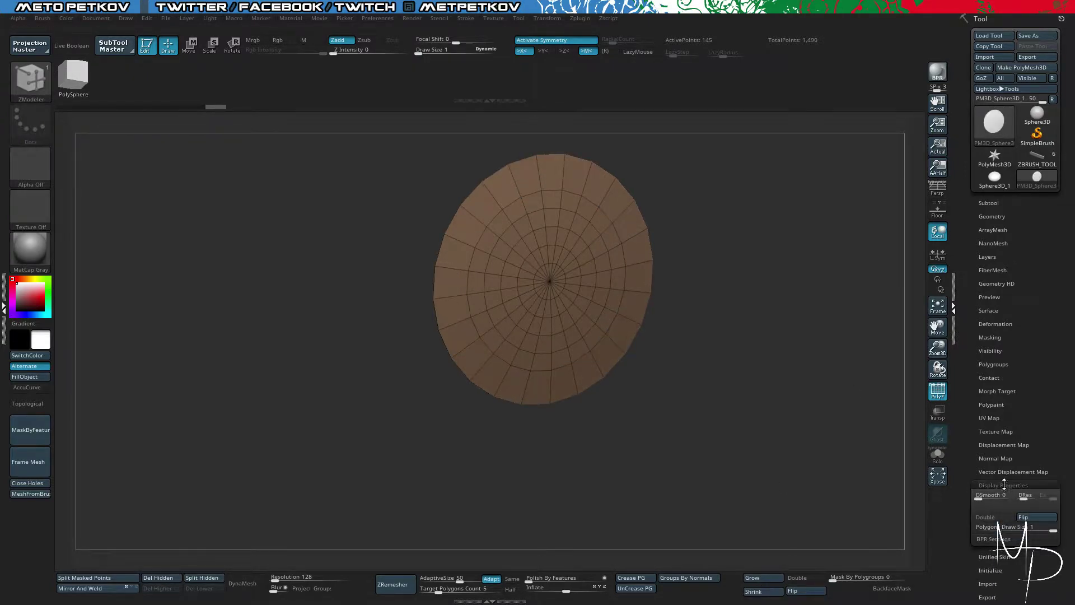
pyautogui.moveTo(962, 475); pyautogui.dragTo(972, 411)
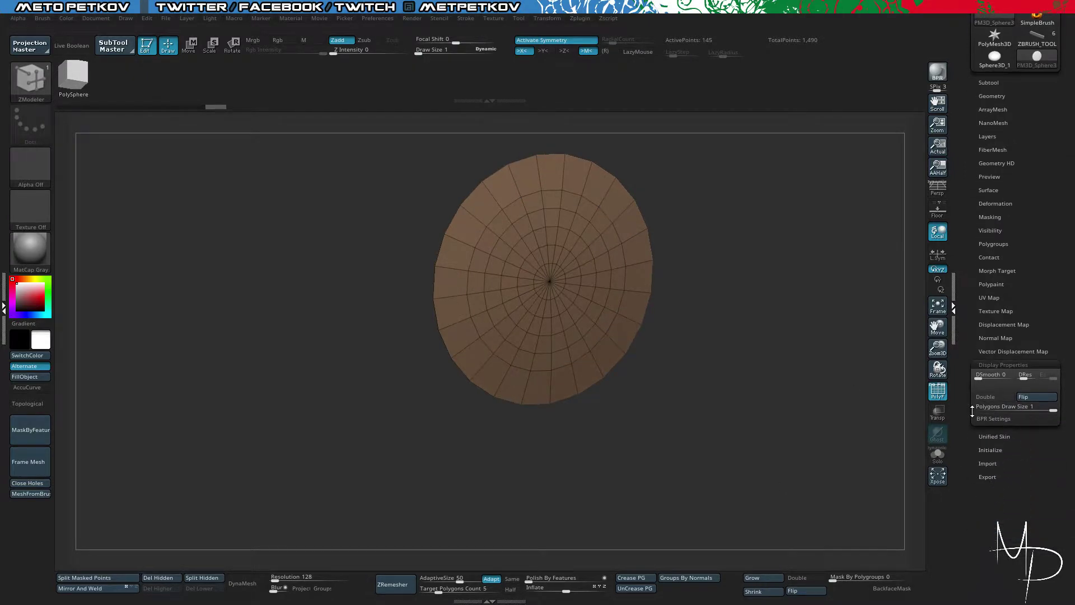
pyautogui.click(990, 364)
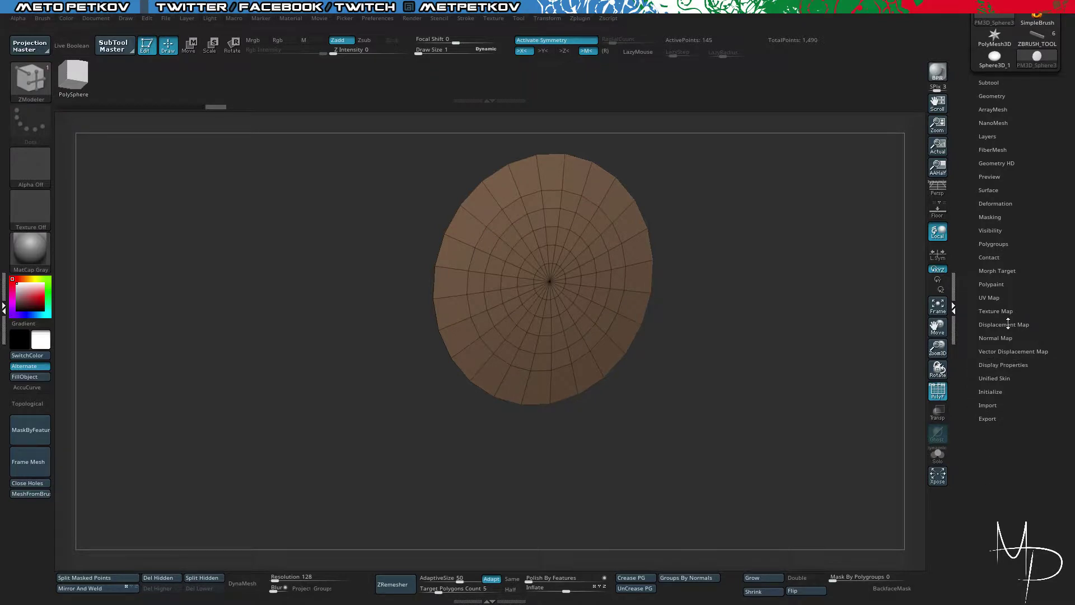
pyautogui.click(1000, 233)
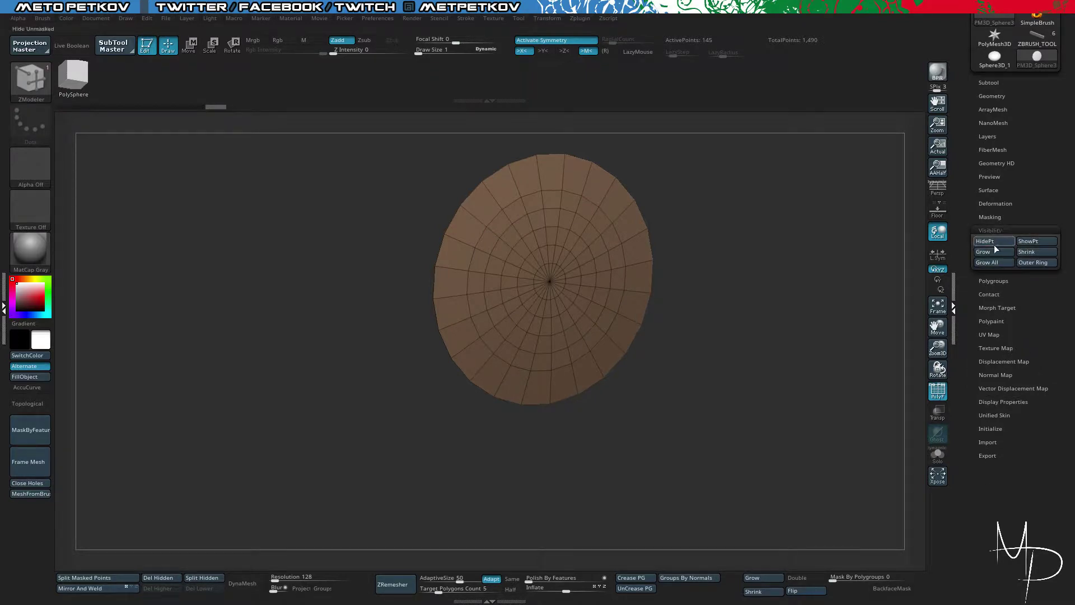
# Step: Assign the visible cap its own polygroup and unhide the rest of the flattened sphere
pyautogui.keyDown('shift'); pyautogui.moveTo(746, 284); pyautogui.dragTo(726, 285); pyautogui.keyUp('shift')
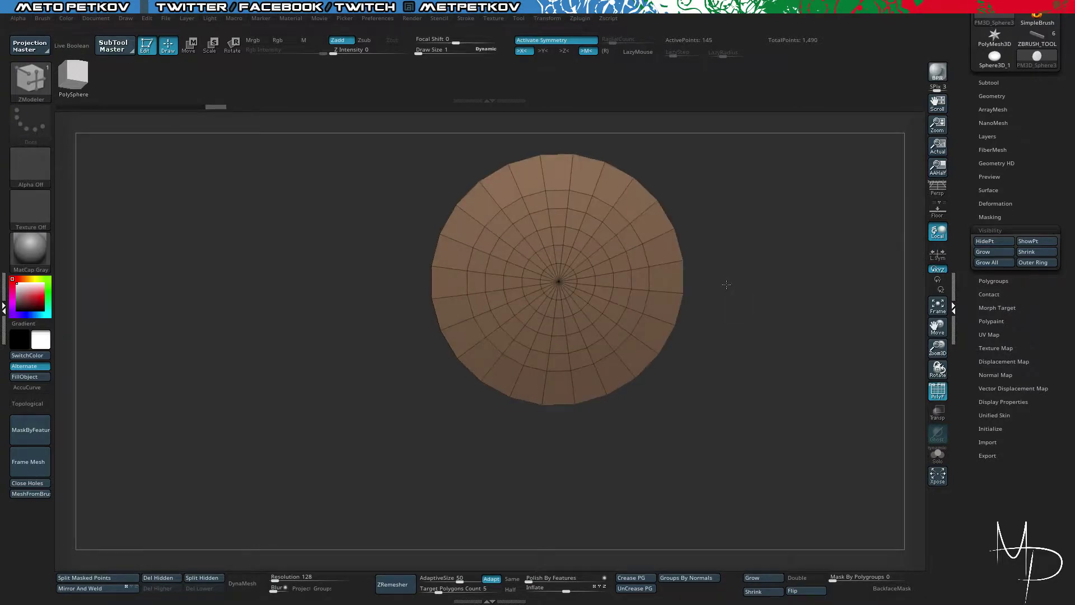
pyautogui.hotkey('ctrl', 'w')
pyautogui.hotkey('ctrl', 'w')
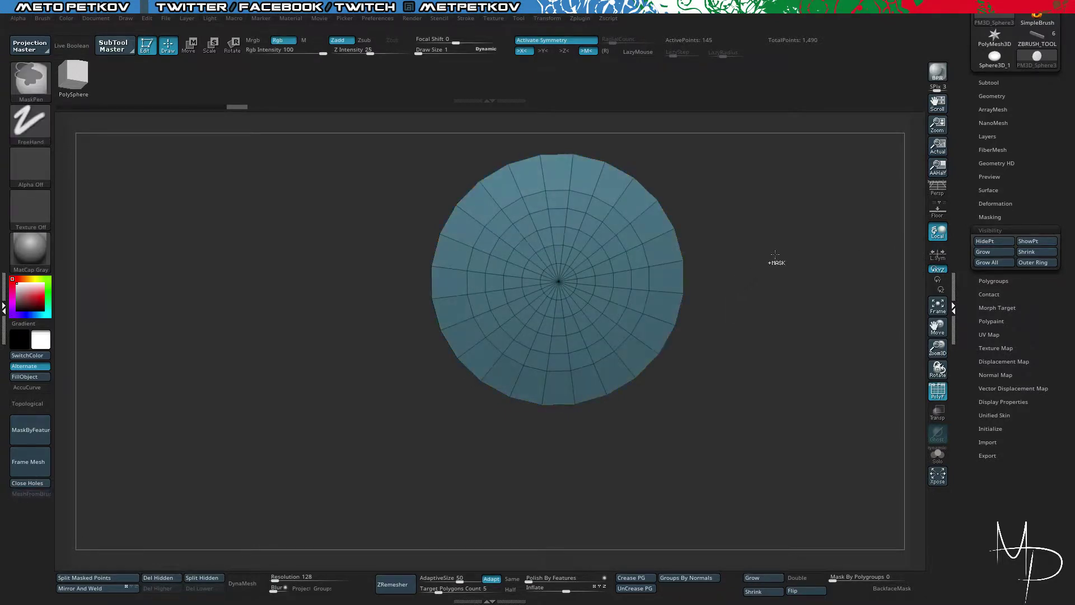
pyautogui.keyDown('ctrl'); pyautogui.keyDown('shift'); pyautogui.click(798, 250); pyautogui.keyUp('shift'); pyautogui.keyUp('ctrl')
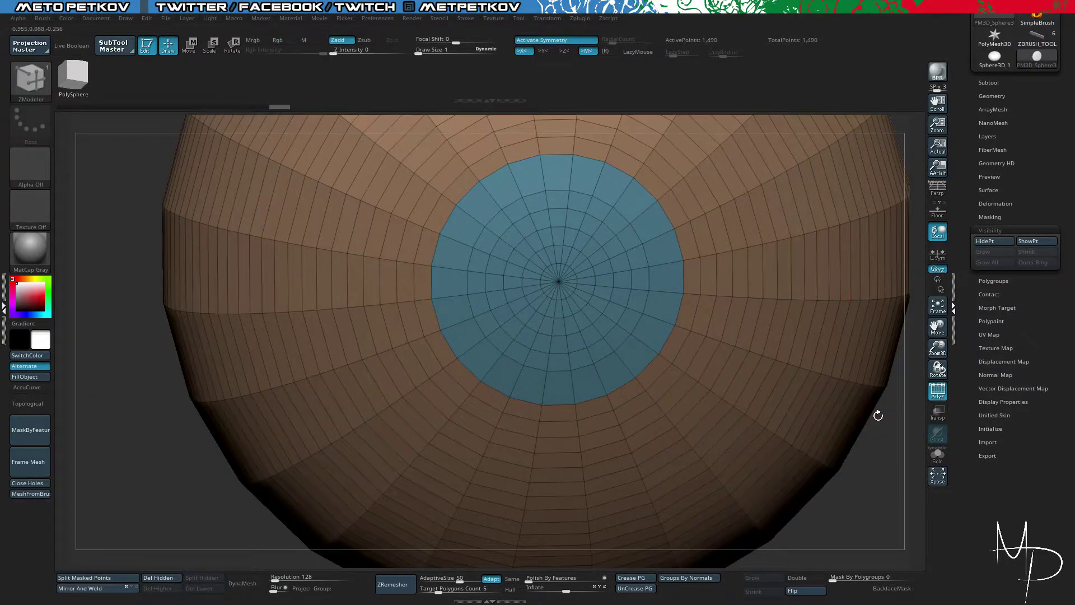
# Step: Hide the cap's polygroup and delete the hidden faces to open a round hole in the sphere
pyautogui.keyDown('alt'); pyautogui.moveTo(837, 460); pyautogui.dragTo(672, 185); pyautogui.keyUp('alt')
pyautogui.keyDown('alt'); pyautogui.moveTo(652, 258); pyautogui.dragTo(605, 377); pyautogui.keyUp('alt')
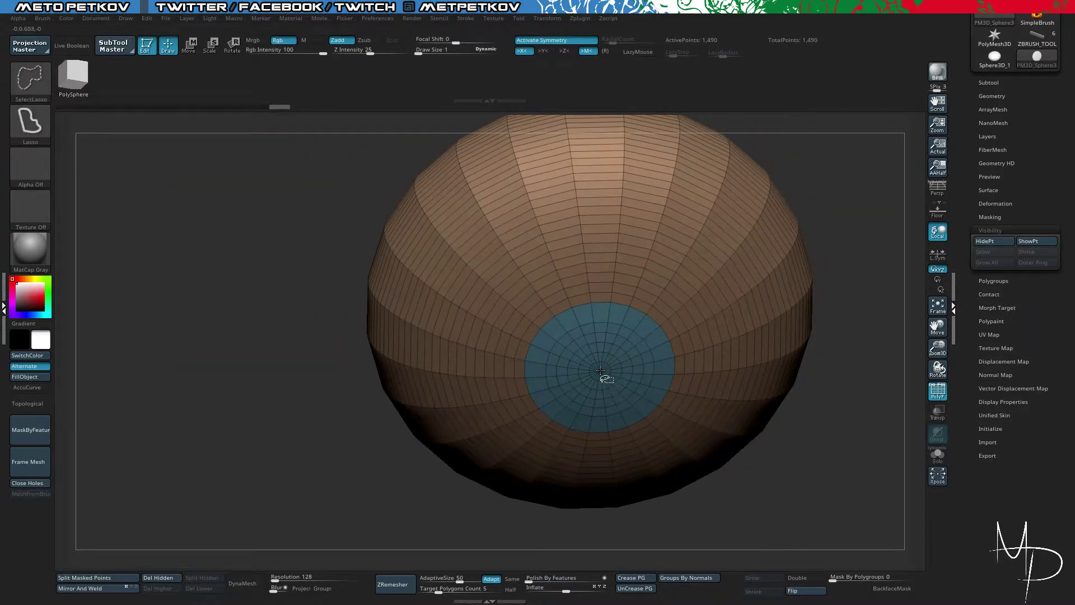
pyautogui.keyDown('ctrl'); pyautogui.keyDown('shift'); pyautogui.click(600, 370); pyautogui.keyUp('shift'); pyautogui.keyUp('ctrl')
pyautogui.keyDown('ctrl'); pyautogui.keyDown('shift'); pyautogui.click(815, 473); pyautogui.keyUp('shift'); pyautogui.keyUp('ctrl')
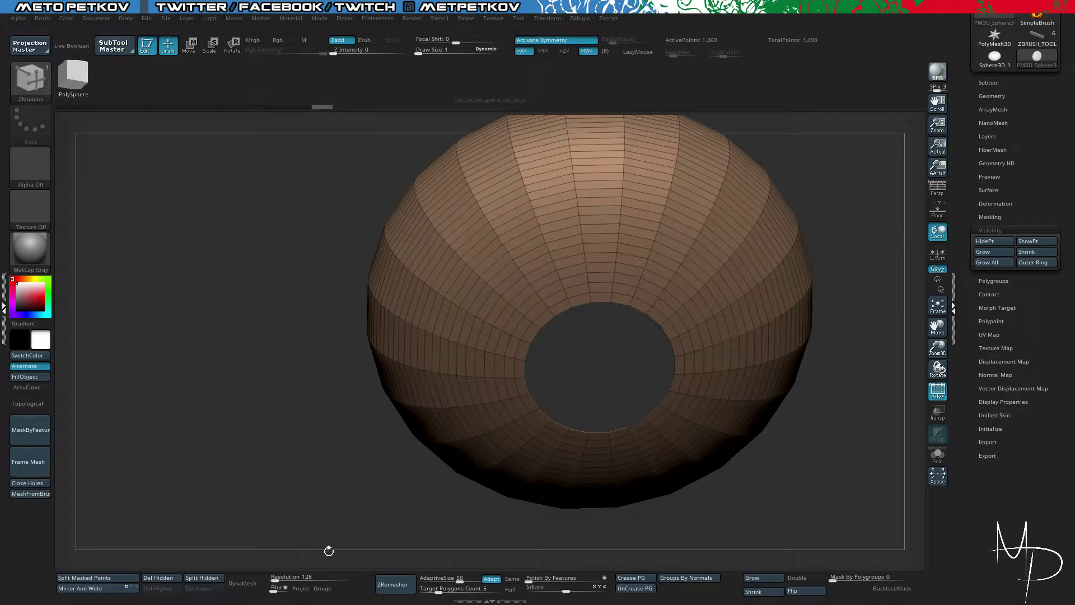
pyautogui.click(151, 577)
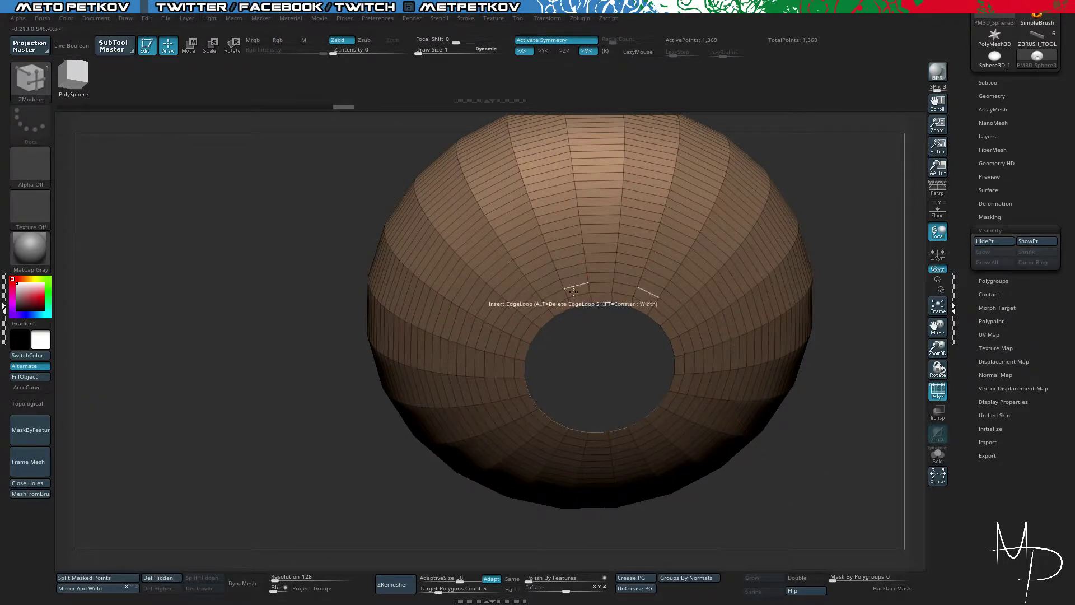
# Step: Close the round hole with the ZModeler edge action Close, using the Convex Hole target
pyautogui.keyDown('alt'); pyautogui.moveTo(250, 339); pyautogui.dragTo(259, 415); pyautogui.keyUp('alt')
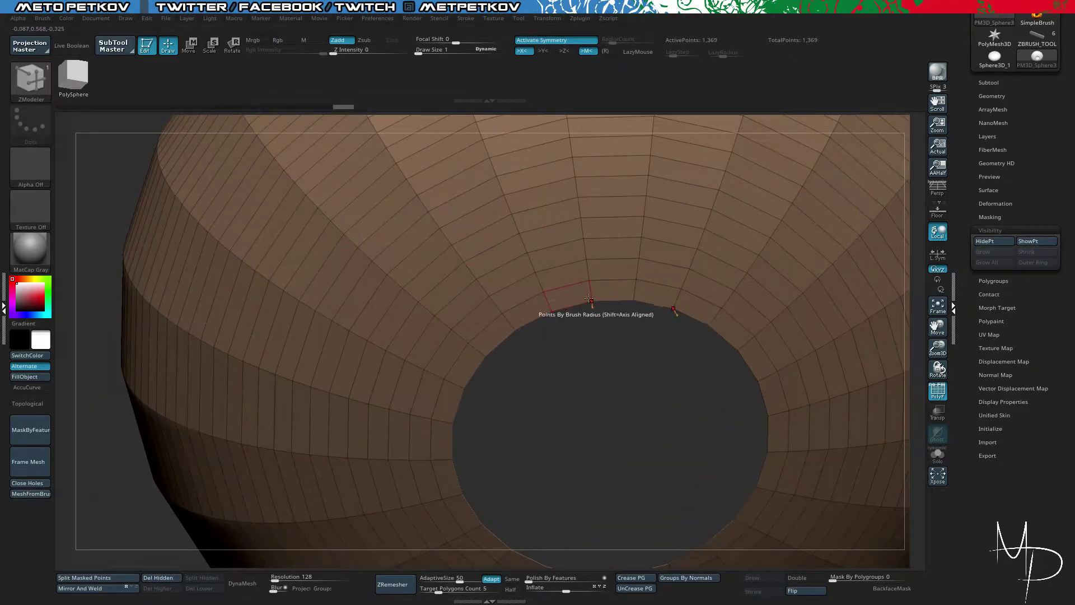
pyautogui.press('space')
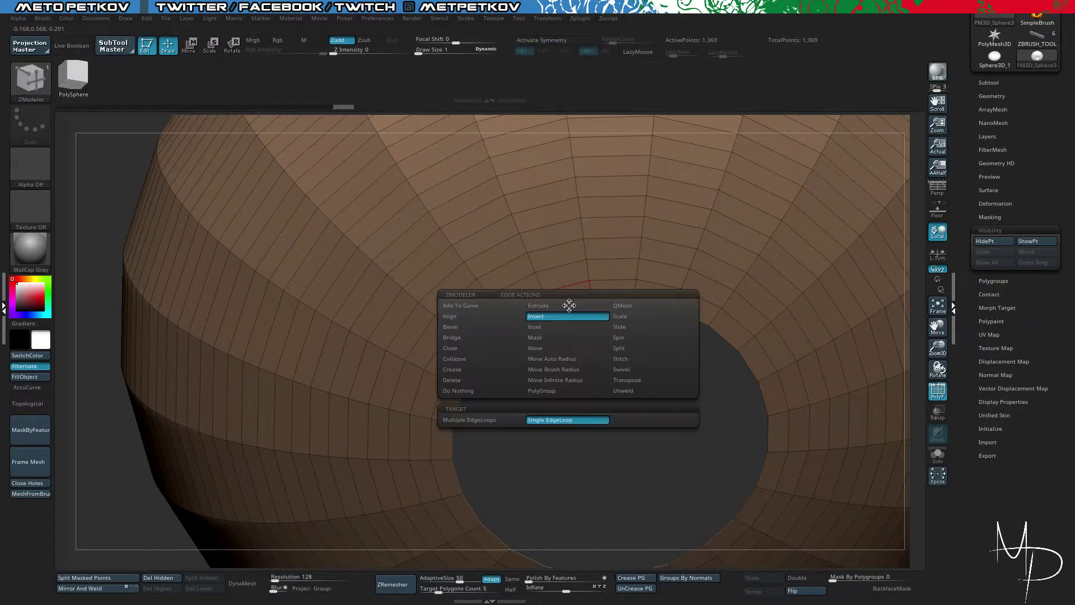
pyautogui.click(467, 358)
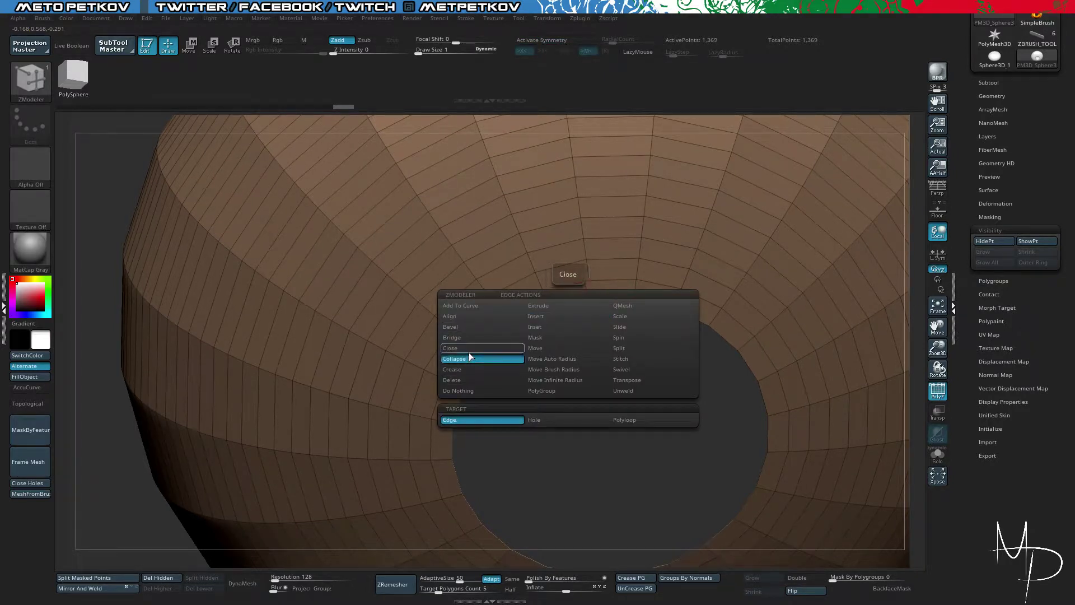
pyautogui.click(469, 347)
pyautogui.click(568, 422)
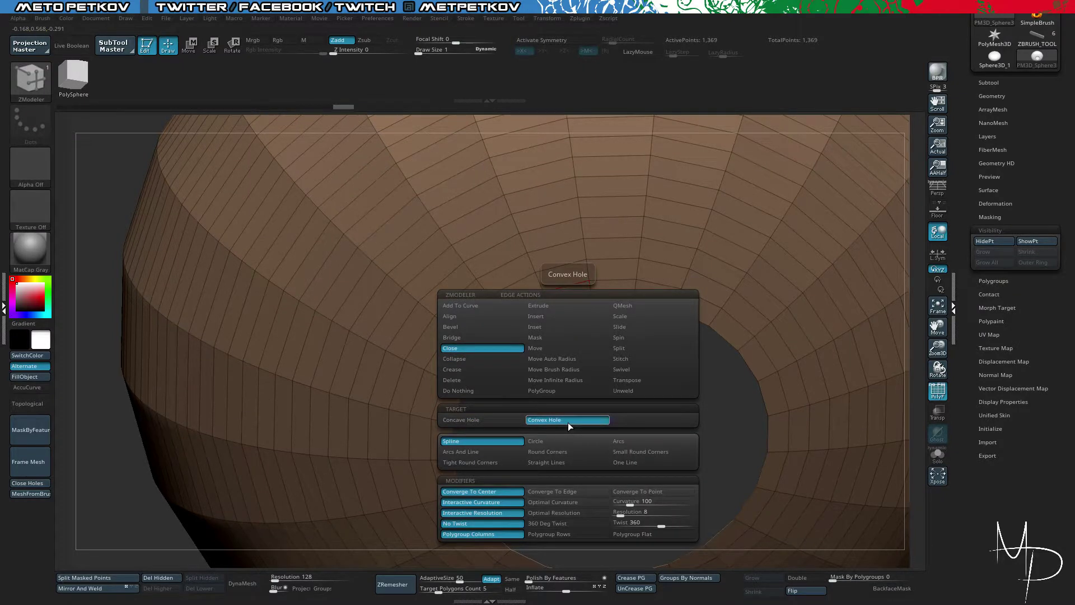
pyautogui.click(614, 301)
pyautogui.moveTo(614, 301); pyautogui.dragTo(616, 302)
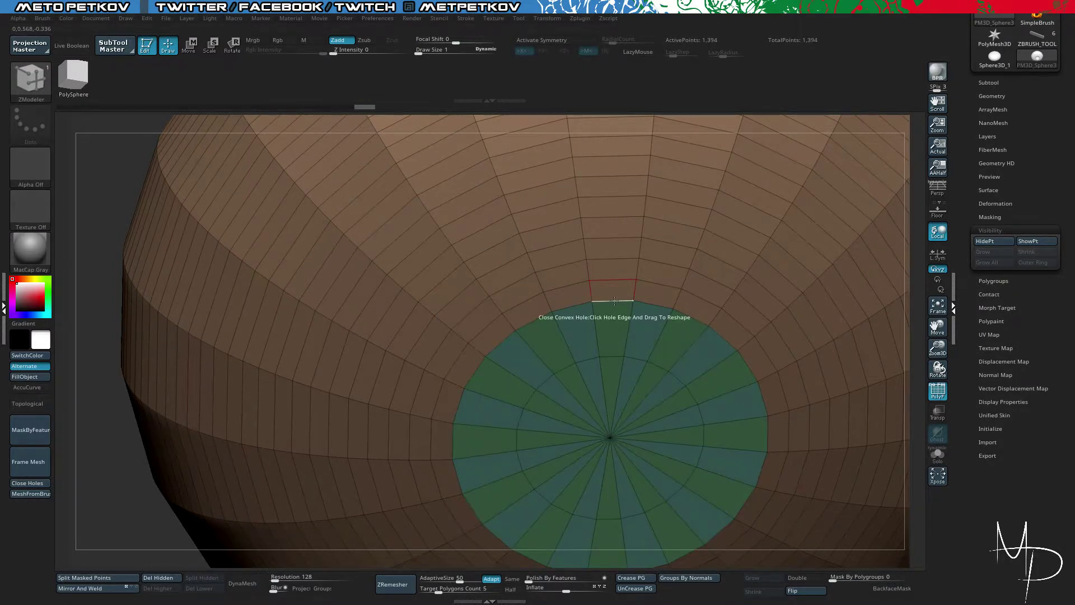
# Step: Face the opposite, still unopened pole and isolate the polygroup of the sphere's body
pyautogui.keyDown('alt'); pyautogui.moveTo(131, 470); pyautogui.dragTo(38, 459); pyautogui.keyUp('alt')
pyautogui.moveTo(320, 370); pyautogui.dragTo(311, 436)
pyautogui.keyDown('alt'); pyautogui.moveTo(710, 395); pyautogui.dragTo(711, 536); pyautogui.keyUp('alt')
pyautogui.moveTo(839, 261); pyautogui.dragTo(844, 322)
pyautogui.keyDown('alt'); pyautogui.moveTo(851, 250); pyautogui.dragTo(844, 429); pyautogui.keyUp('alt')
pyautogui.moveTo(136, 305); pyautogui.dragTo(97, 523)
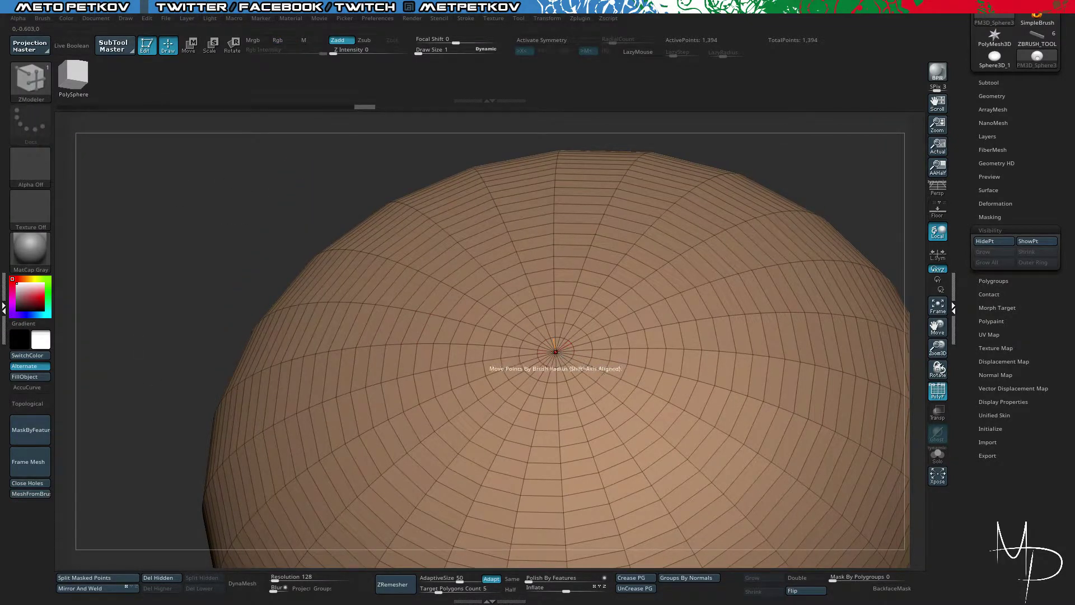
pyautogui.keyDown('ctrl'); pyautogui.keyDown('shift'); pyautogui.click(556, 352); pyautogui.keyUp('shift'); pyautogui.keyUp('ctrl')
pyautogui.moveTo(862, 131); pyautogui.dragTo(819, 191)
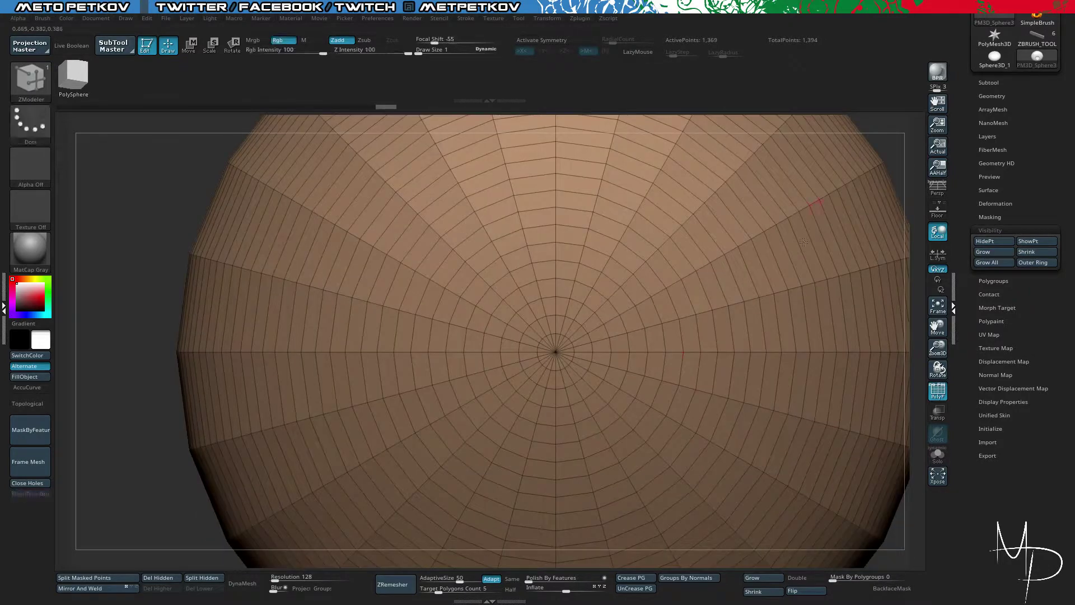
pyautogui.keyDown('alt'); pyautogui.moveTo(153, 455); pyautogui.dragTo(103, 455); pyautogui.keyUp('alt')
pyautogui.keyDown('alt'); pyautogui.moveTo(195, 473); pyautogui.dragTo(217, 387); pyautogui.keyUp('alt')
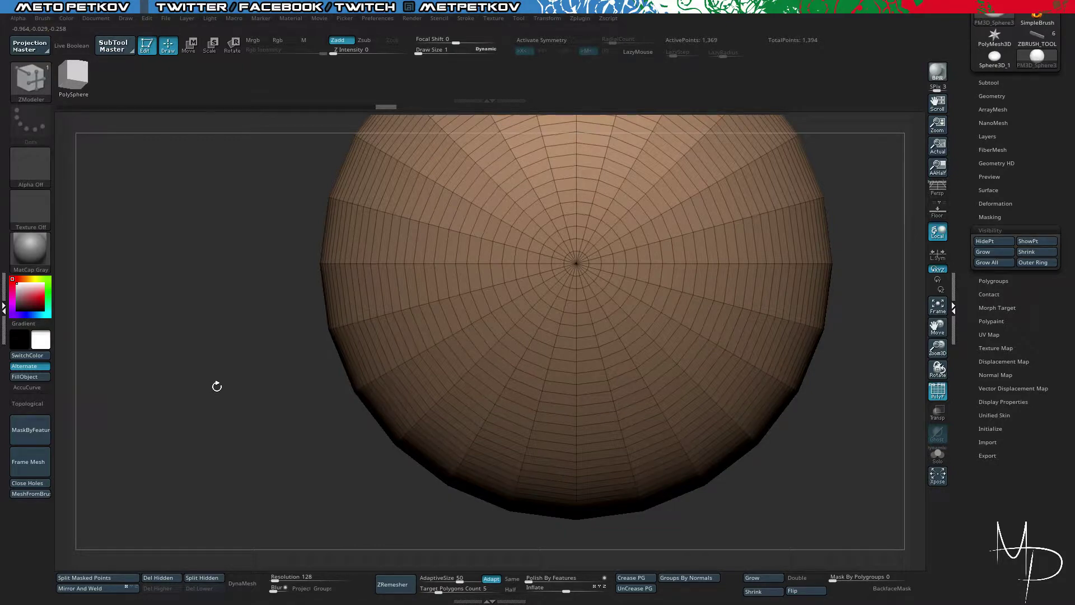
# Step: Choose SelectLasso as the active selection brush
pyautogui.hotkey('ctrl', 'shift')
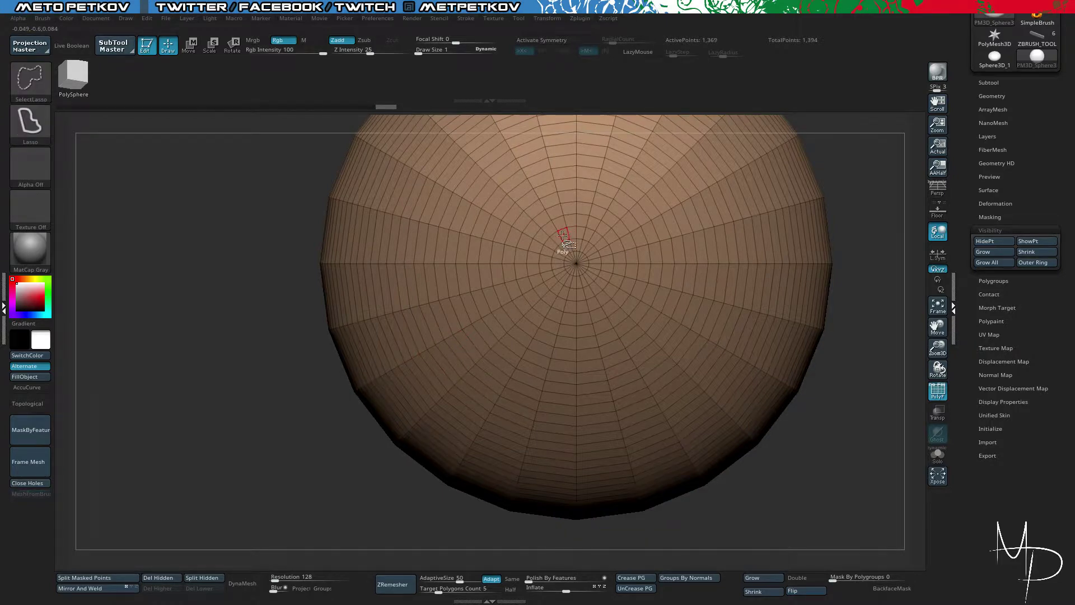
pyautogui.press('shift')
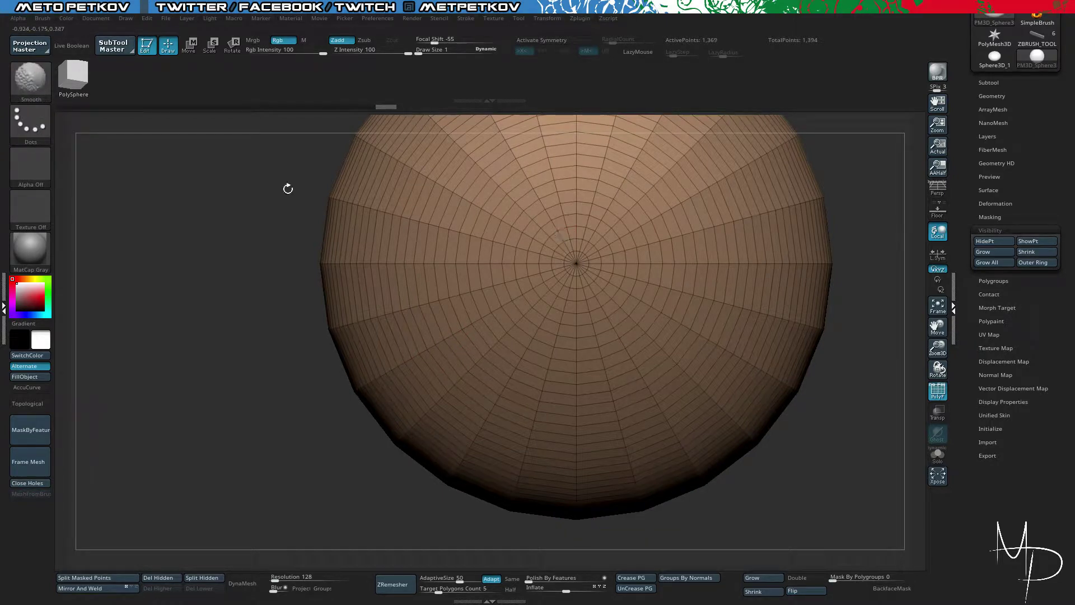
pyautogui.click(31, 82)
pyautogui.click(259, 86)
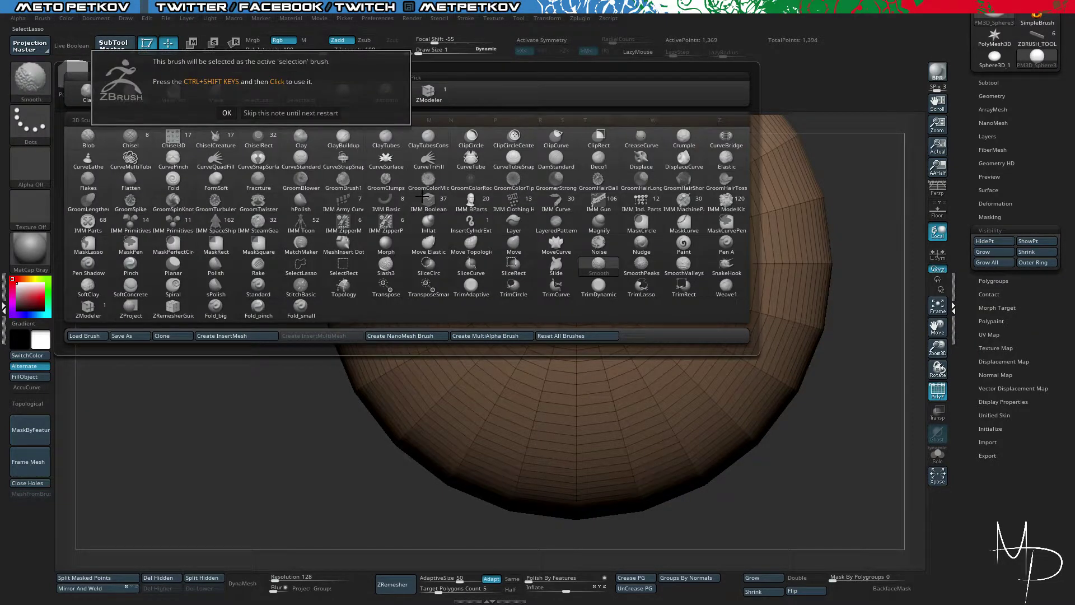
pyautogui.click(246, 114)
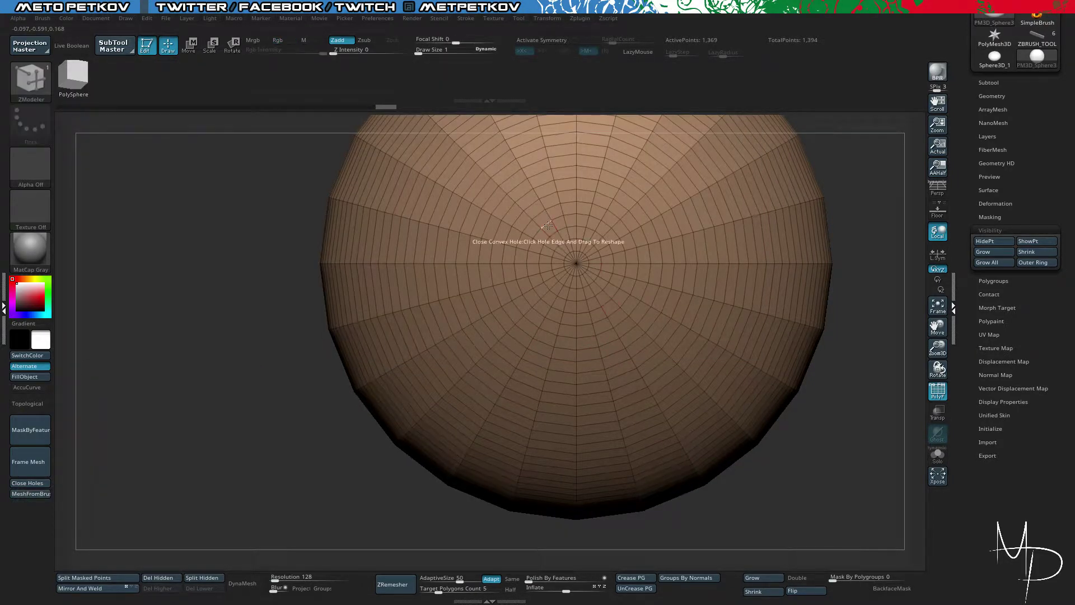
# Step: Set the ZModeler edge action to Insert and delete an edge loop close to the pole
pyautogui.press('space')
pyautogui.click(537, 237)
pyautogui.keyDown('alt'); pyautogui.click(552, 234); pyautogui.keyUp('alt')
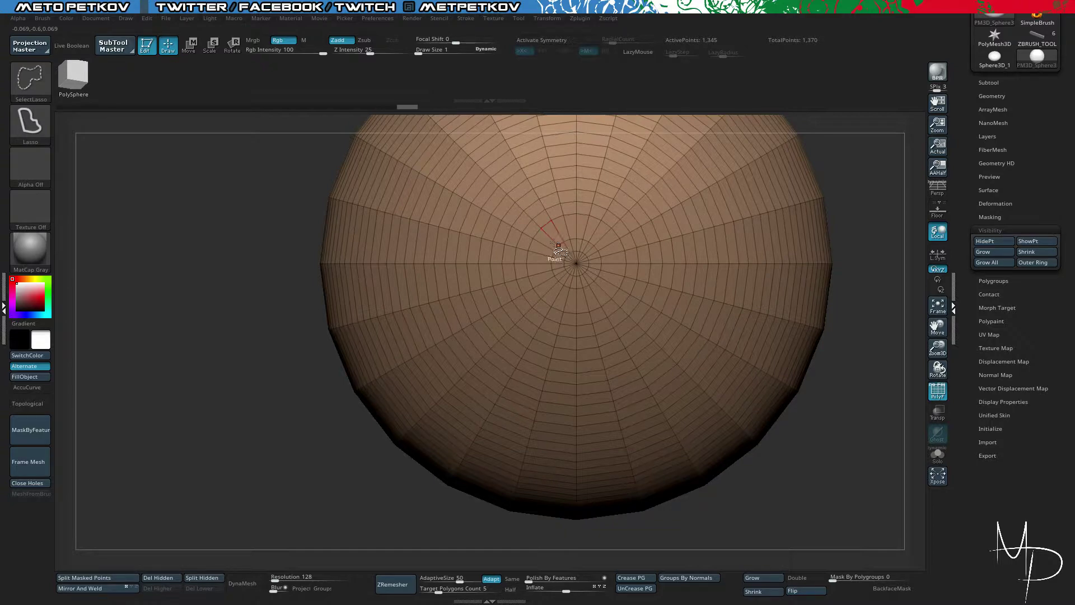
# Step: Isolate the small disc of faces around this pole with a lasso selection
pyautogui.moveTo(572, 227)
pyautogui.keyDown('ctrl'); pyautogui.keyDown('shift'); pyautogui.mouseDown()
pyautogui.moveTo(610, 244)
pyautogui.moveTo(588, 302)
pyautogui.moveTo(554, 297)
pyautogui.moveTo(536, 252)
pyautogui.moveTo(546, 241)
pyautogui.mouseUp(); pyautogui.keyUp('shift'); pyautogui.keyUp('ctrl')
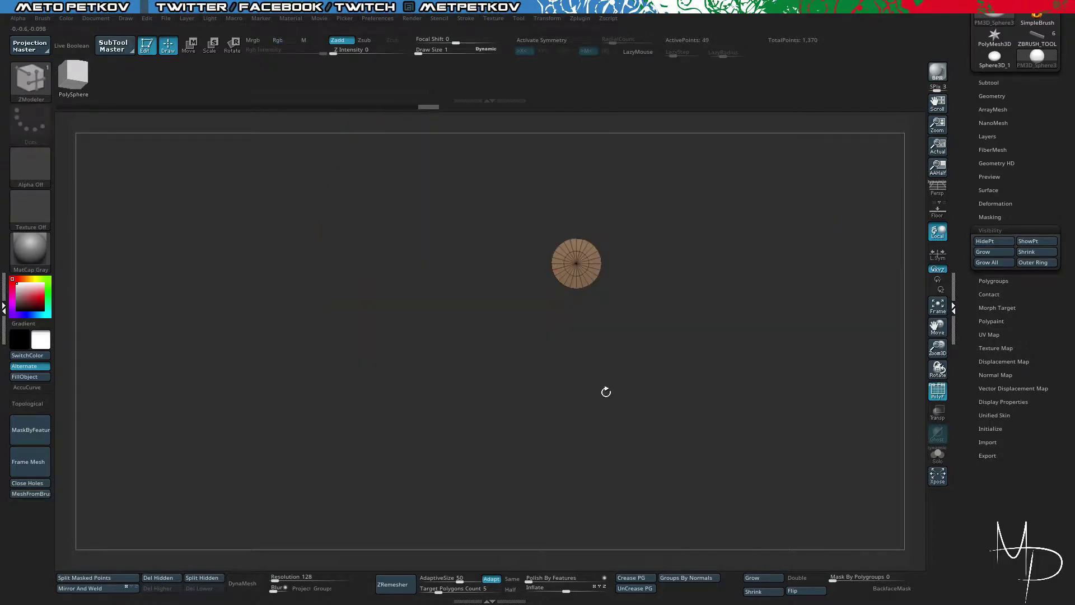
pyautogui.moveTo(606, 391); pyautogui.dragTo(686, 401)
pyautogui.moveTo(762, 409); pyautogui.dragTo(651, 382)
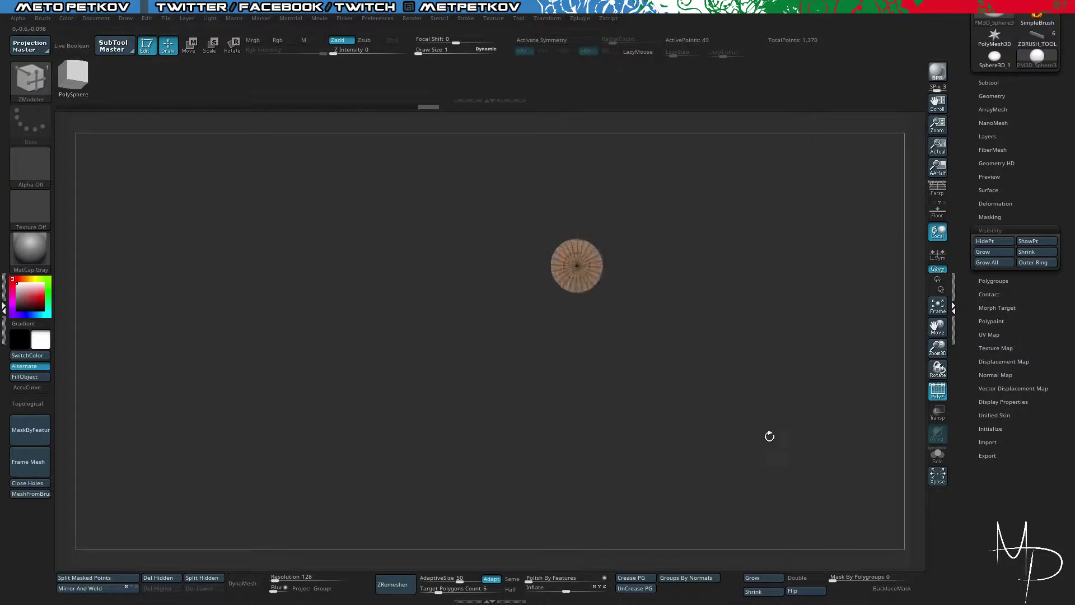
pyautogui.keyDown('ctrl'); pyautogui.keyDown('shift'); pyautogui.moveTo(674, 377); pyautogui.dragTo(650, 430); pyautogui.keyUp('shift'); pyautogui.keyUp('ctrl')
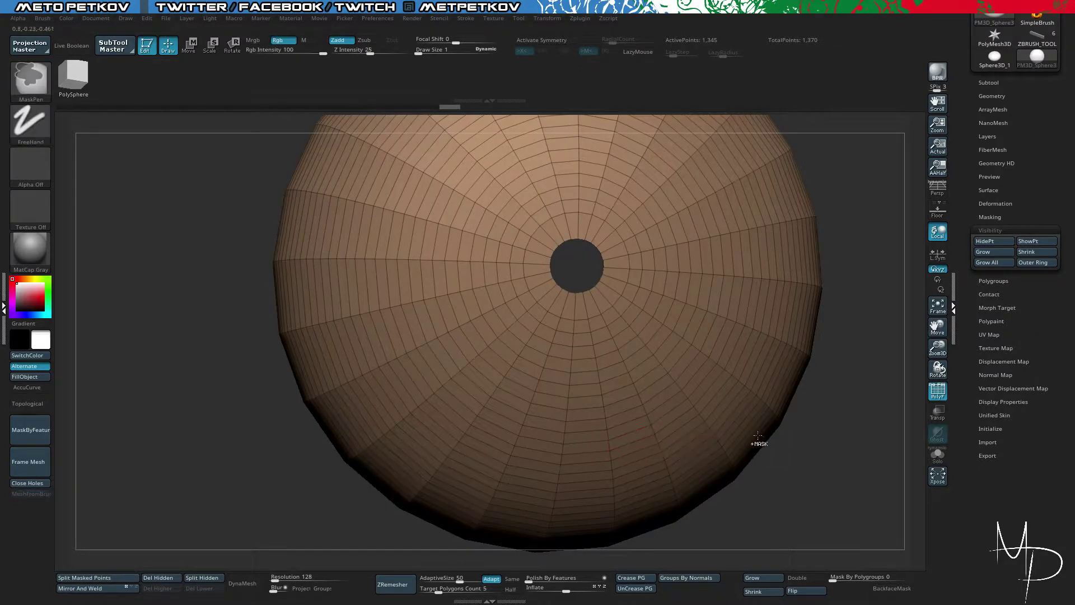
pyautogui.keyDown('ctrl'); pyautogui.keyDown('shift'); pyautogui.click(847, 464); pyautogui.keyUp('shift'); pyautogui.keyUp('ctrl')
# Step: Grow the isolated disc by one ring, invert the visibility and delete the hidden disc faces
pyautogui.click(766, 579)
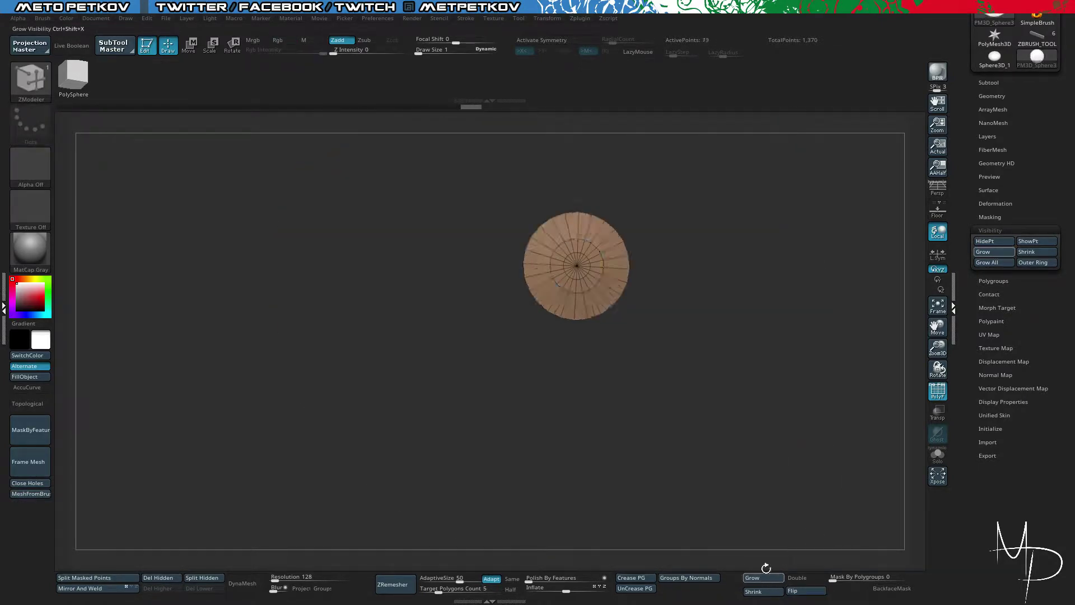
pyautogui.keyDown('ctrl'); pyautogui.keyDown('shift'); pyautogui.click(816, 445); pyautogui.keyUp('shift'); pyautogui.keyUp('ctrl')
pyautogui.click(150, 581)
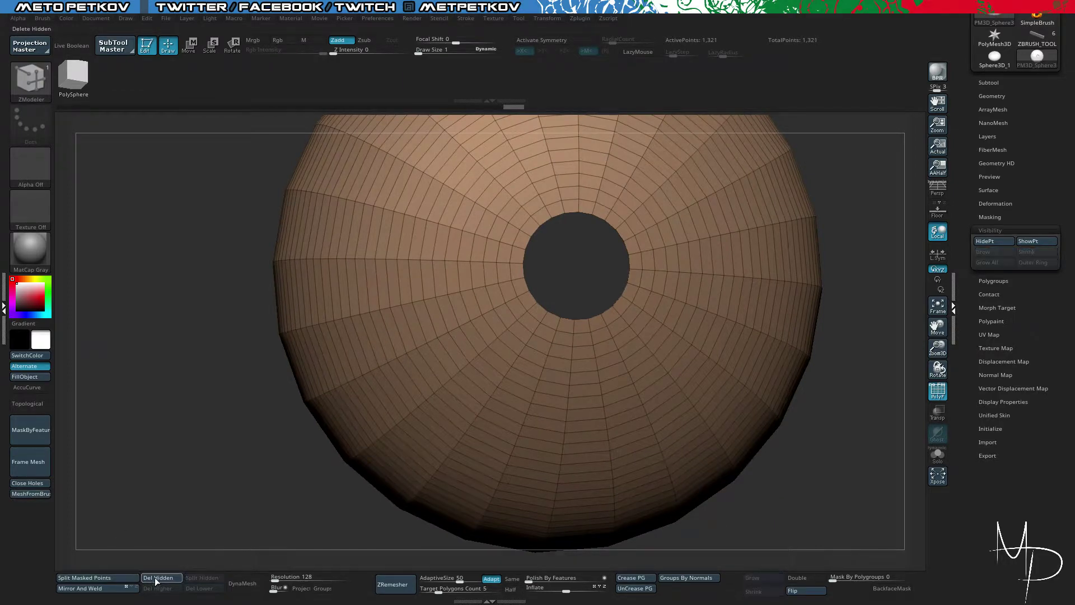
# Step: View the new opening up close and isolate the sphere's body polygroup
pyautogui.moveTo(162, 531)
pyautogui.mouseDown()
pyautogui.moveTo(262, 531)
pyautogui.moveTo(176, 531)
pyautogui.mouseUp()
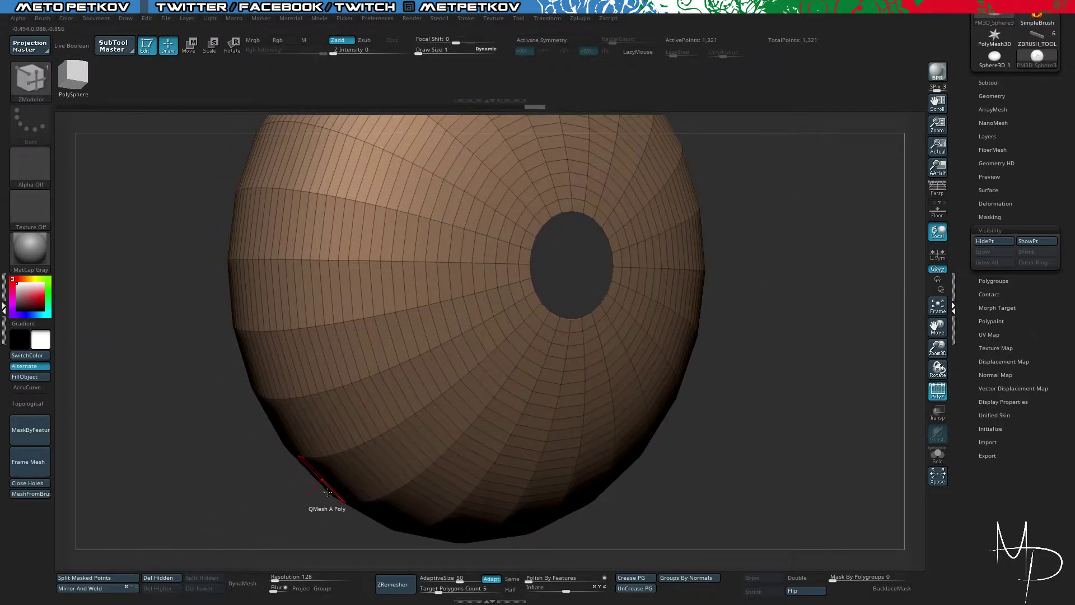
pyautogui.moveTo(848, 464); pyautogui.dragTo(750, 439)
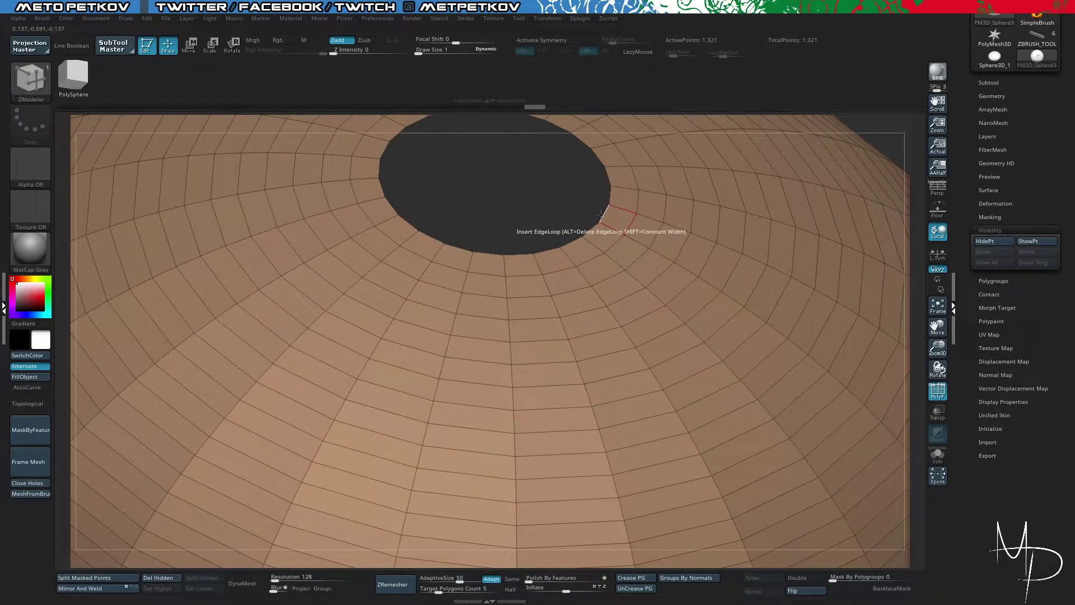
pyautogui.press('space')
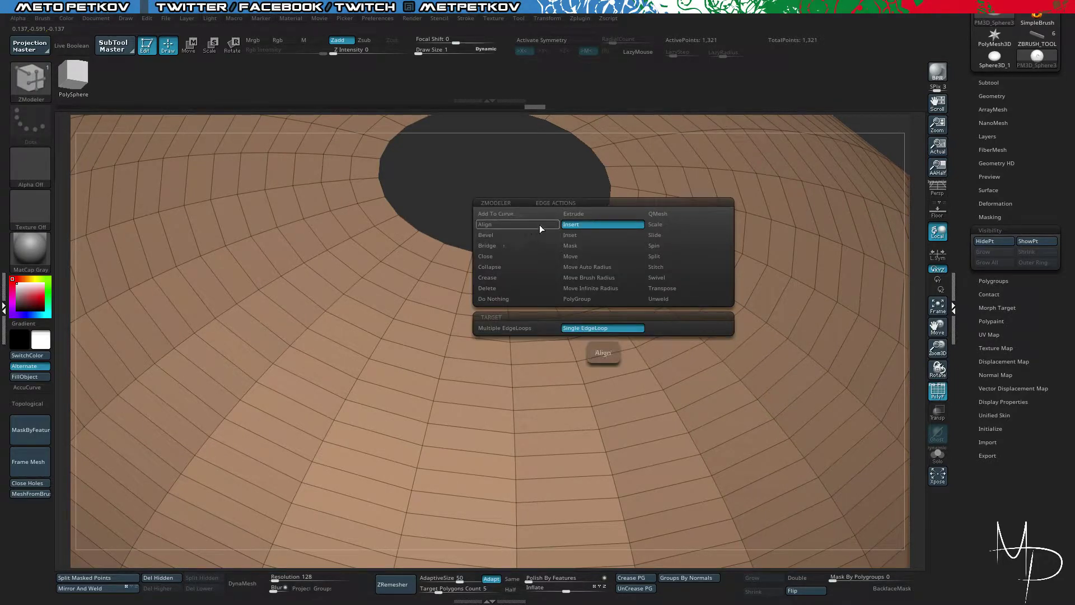
pyautogui.moveTo(525, 186); pyautogui.dragTo(531, 225)
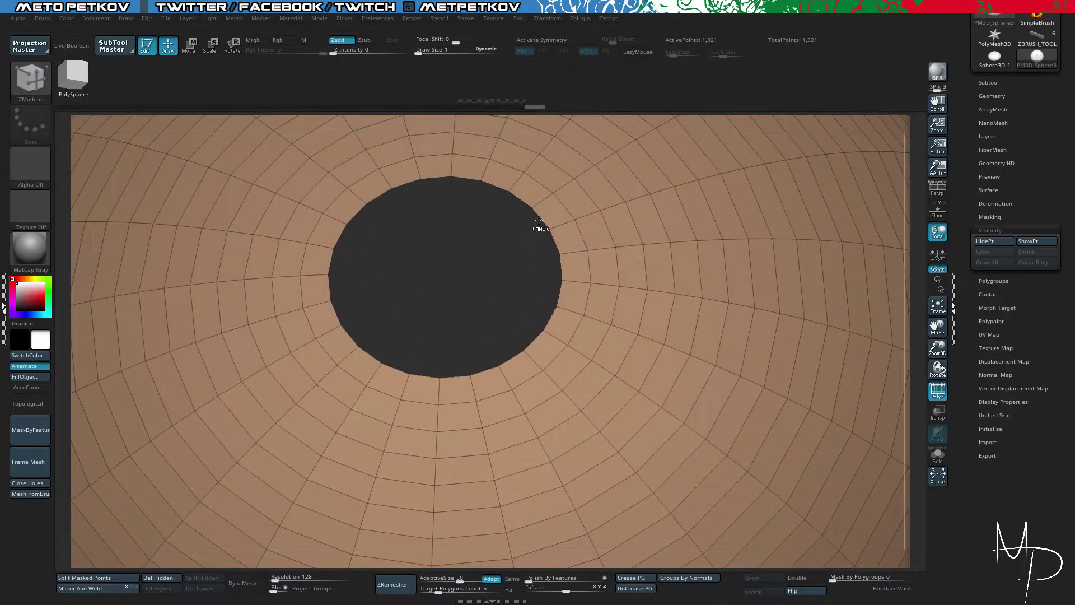
pyautogui.keyDown('ctrl'); pyautogui.keyDown('shift'); pyautogui.click(552, 193); pyautogui.keyUp('shift'); pyautogui.keyUp('ctrl')
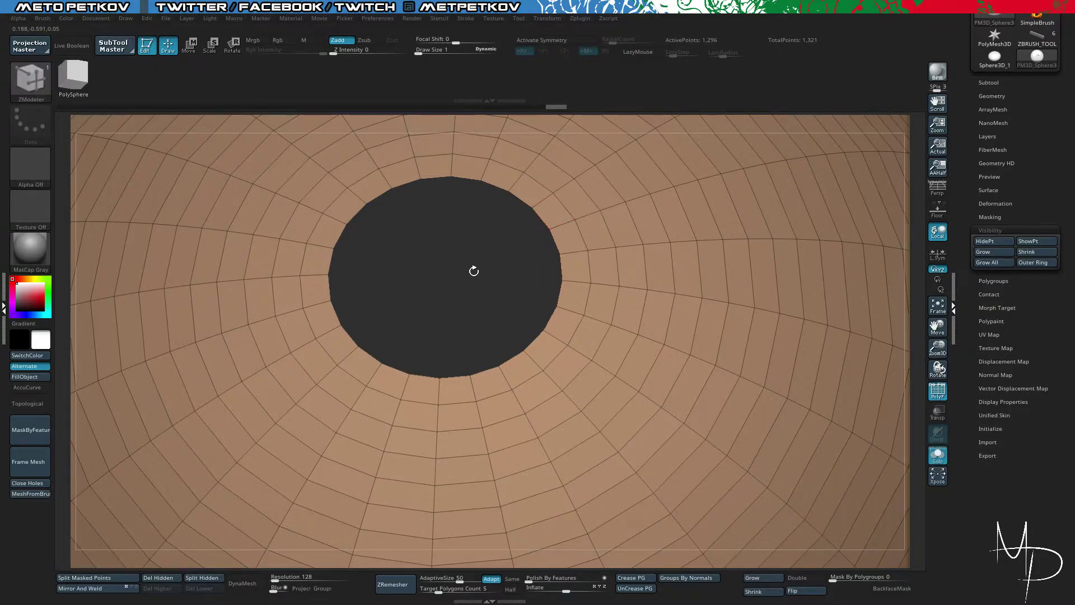
# Step: Mask the rim points around the opening with MaskLasso, invert the mask and view the rim from the side
pyautogui.moveTo(473, 271); pyautogui.dragTo(472, 287)
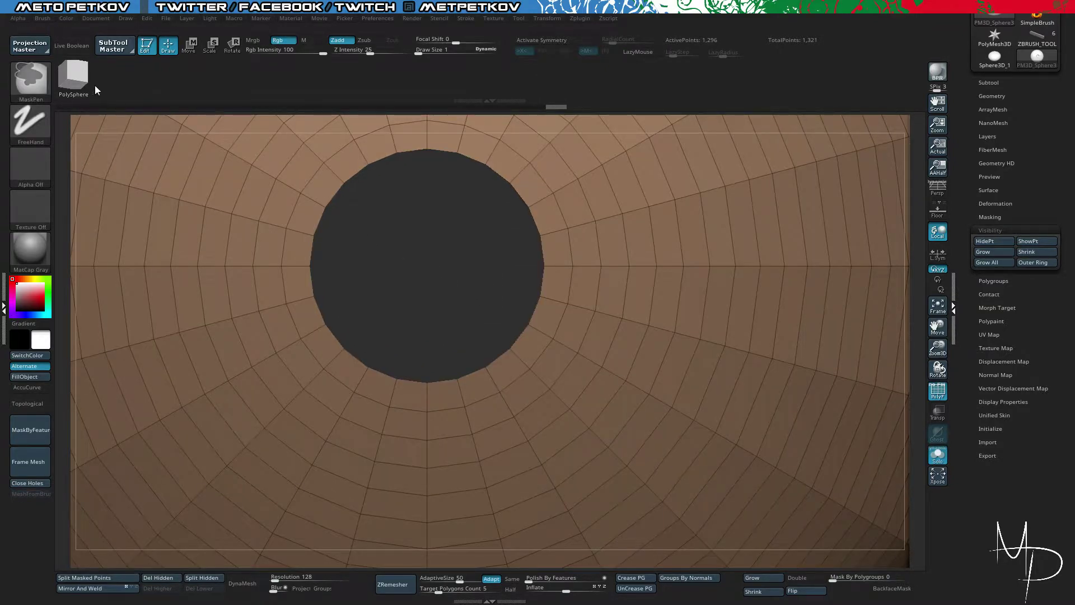
pyautogui.click(31, 79)
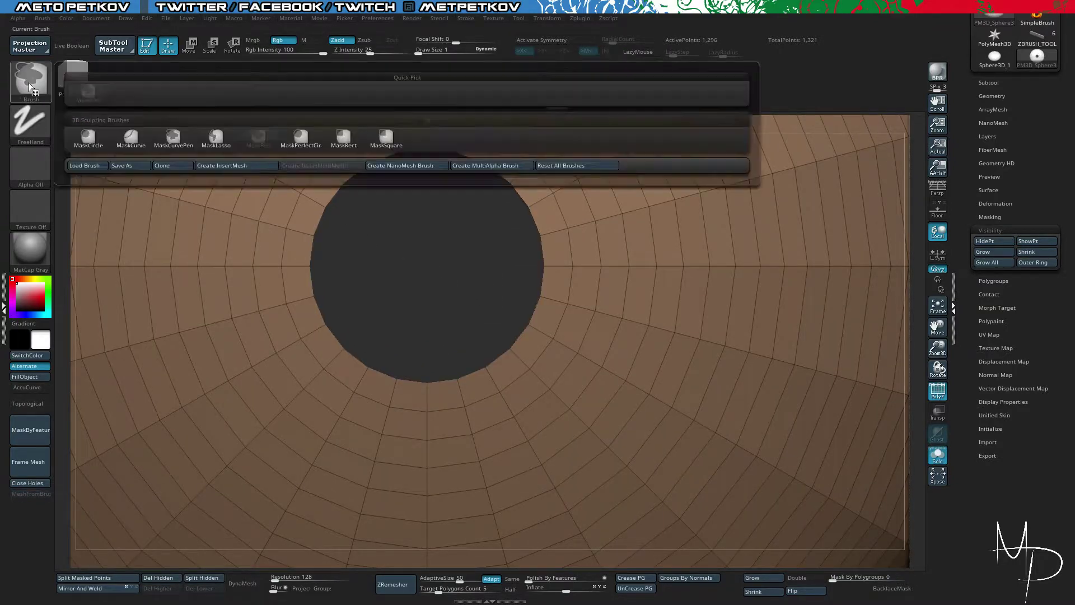
pyautogui.click(215, 138)
pyautogui.moveTo(320, 225)
pyautogui.keyDown('ctrl'); pyautogui.mouseDown()
pyautogui.moveTo(330, 168)
pyautogui.moveTo(417, 144)
pyautogui.moveTo(524, 171)
pyautogui.moveTo(550, 226)
pyautogui.moveTo(558, 294)
pyautogui.moveTo(535, 350)
pyautogui.moveTo(447, 392)
pyautogui.moveTo(392, 395)
pyautogui.moveTo(351, 381)
pyautogui.moveTo(319, 342)
pyautogui.moveTo(301, 229)
pyautogui.mouseUp(); pyautogui.keyUp('ctrl')
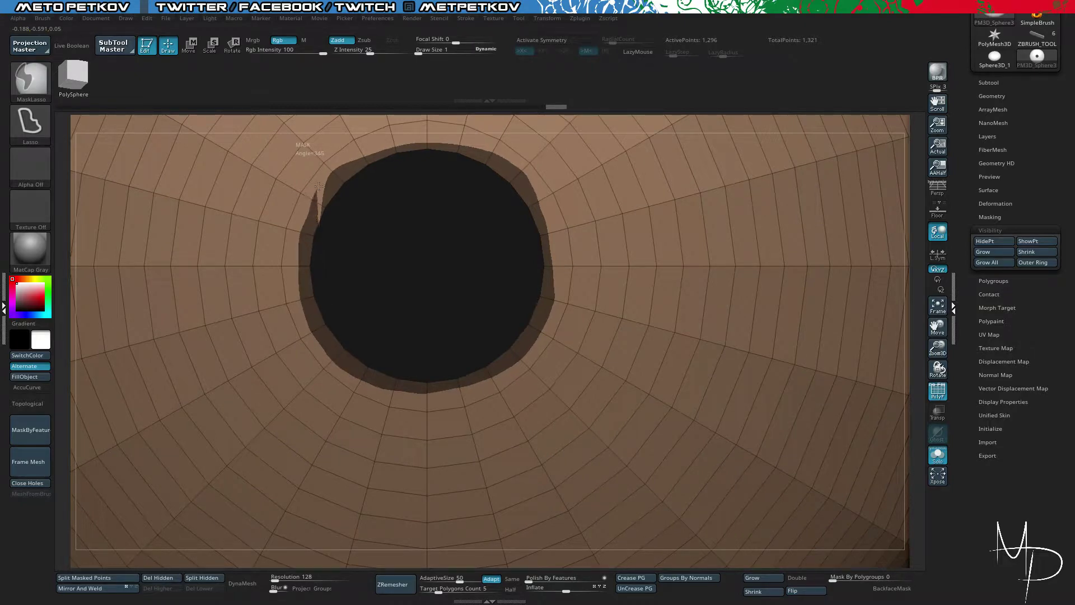
pyautogui.keyDown('ctrl'); pyautogui.moveTo(319, 186); pyautogui.dragTo(322, 183); pyautogui.keyUp('ctrl')
pyautogui.keyDown('ctrl'); pyautogui.click(426, 292); pyautogui.keyUp('ctrl')
pyautogui.moveTo(427, 295); pyautogui.dragTo(444, 199)
pyautogui.moveTo(566, 217); pyautogui.dragTo(646, 187)
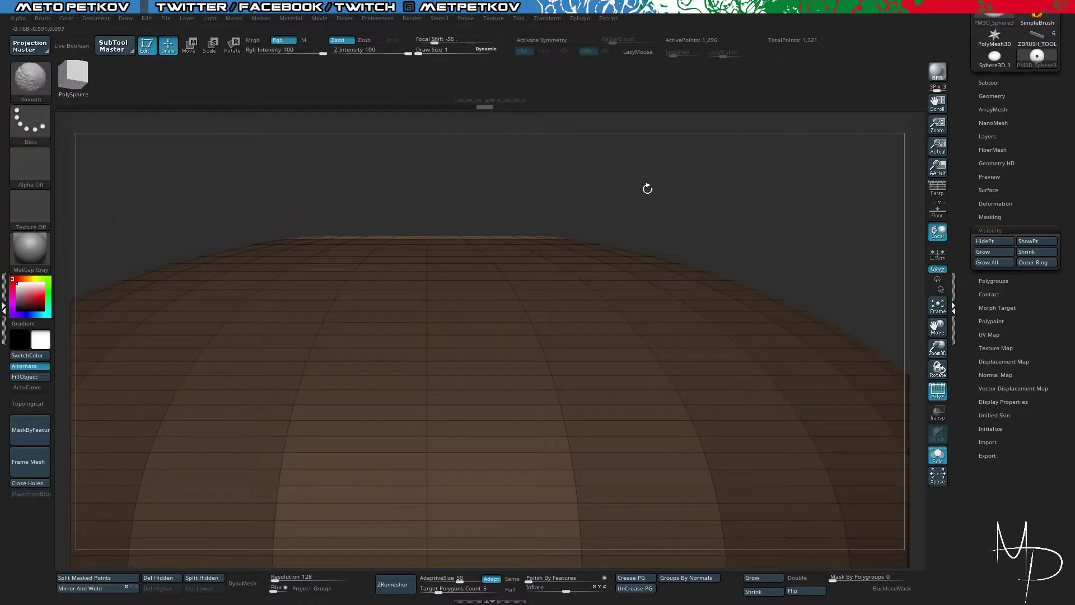
# Step: Try to extrude the ring around the sphere's top opening upward with the Move gizmo centred on that ring
pyautogui.press('w')
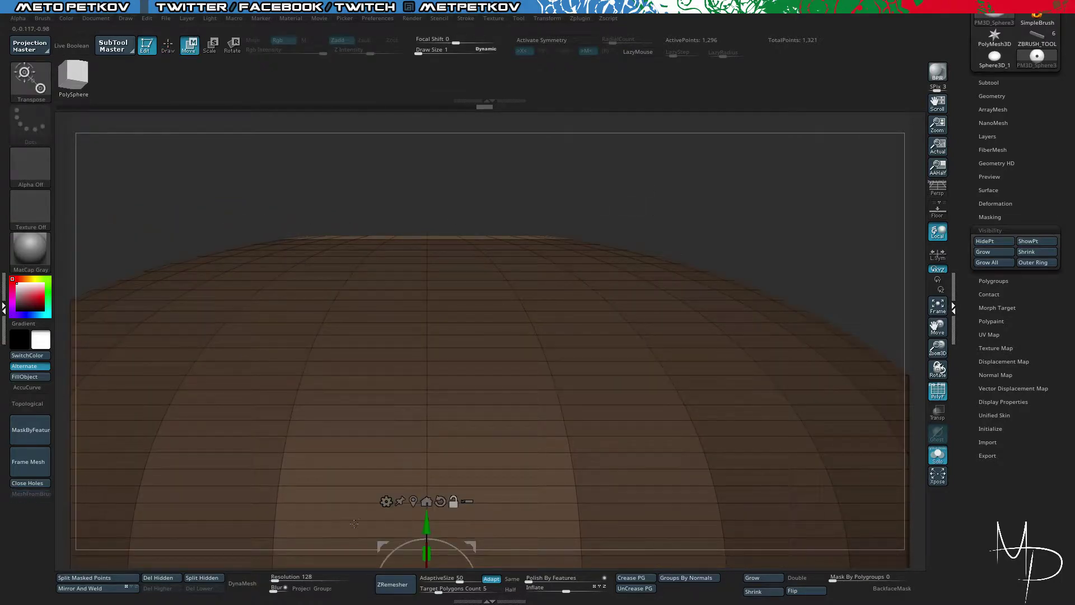
pyautogui.keyDown('alt'); pyautogui.click(413, 499); pyautogui.keyUp('alt')
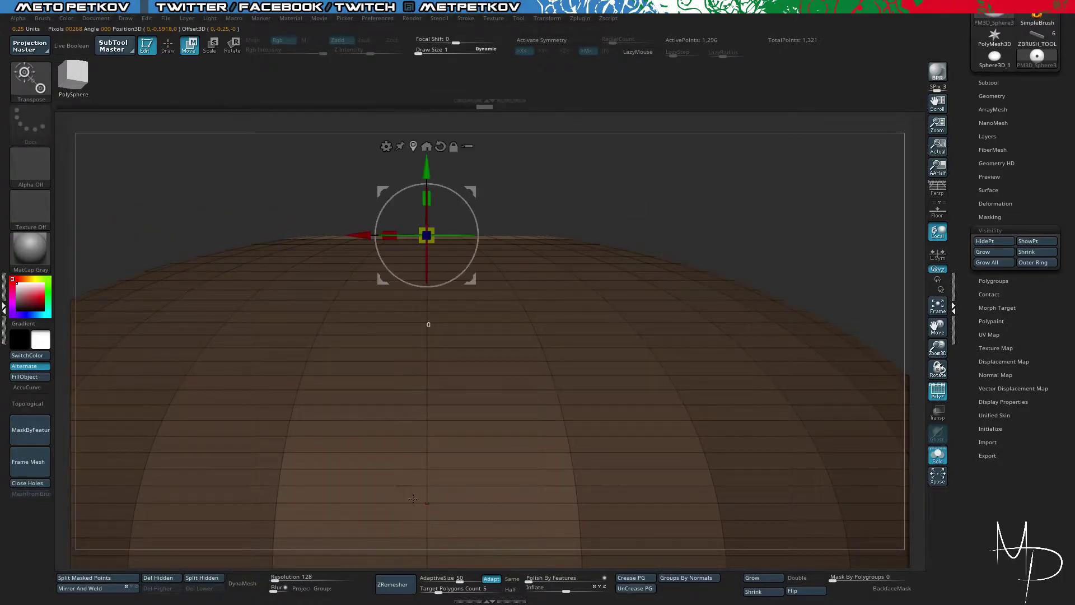
pyautogui.keyDown('alt'); pyautogui.moveTo(653, 184); pyautogui.dragTo(686, 325); pyautogui.keyUp('alt')
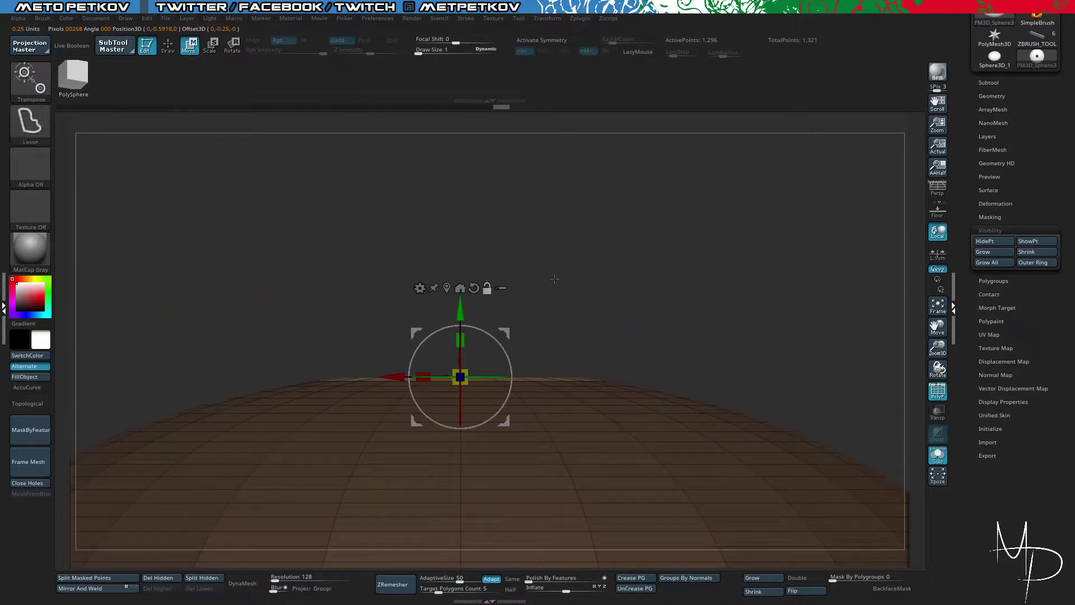
pyautogui.moveTo(455, 332); pyautogui.dragTo(461, 203)
pyautogui.hotkey('ctrl', 'z')
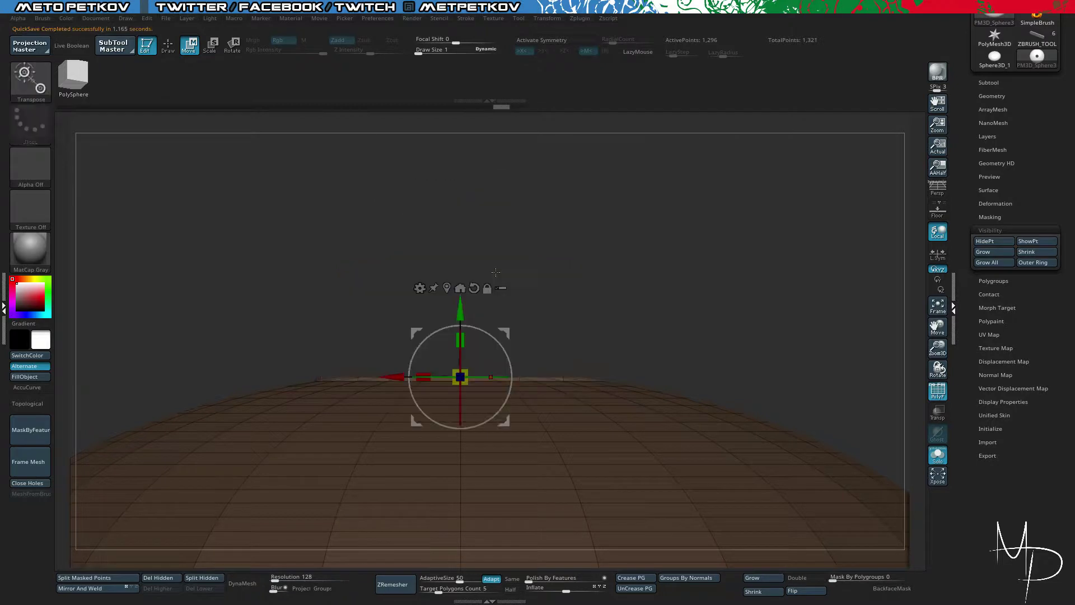
pyautogui.moveTo(462, 312); pyautogui.dragTo(463, 237)
pyautogui.hotkey('ctrl', 'z')
# Step: Try to pull the ring around the top opening upward with the transpose line, and undo each attempt
pyautogui.press('y')
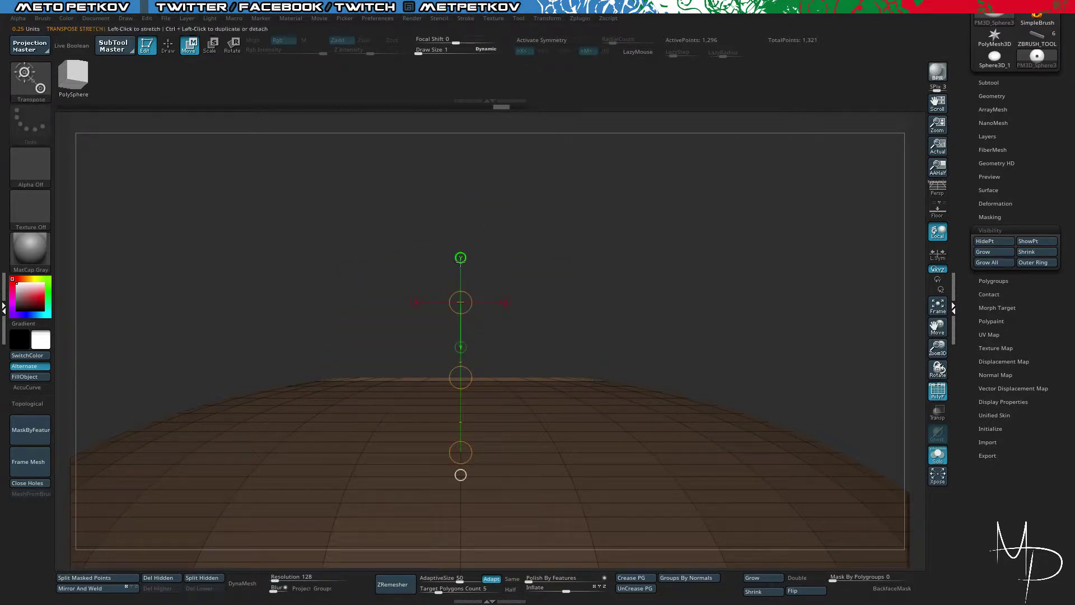
pyautogui.moveTo(468, 320); pyautogui.dragTo(462, 180)
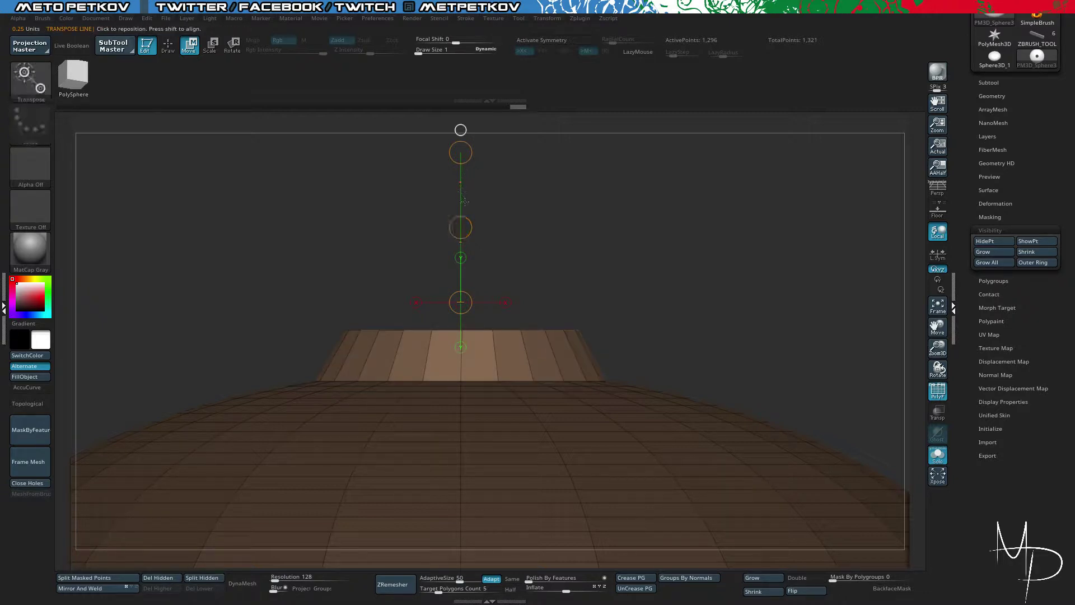
pyautogui.hotkey('ctrl', 'z')
pyautogui.moveTo(461, 228); pyautogui.dragTo(460, 163)
pyautogui.hotkey('ctrl', 'z')
pyautogui.click(463, 231)
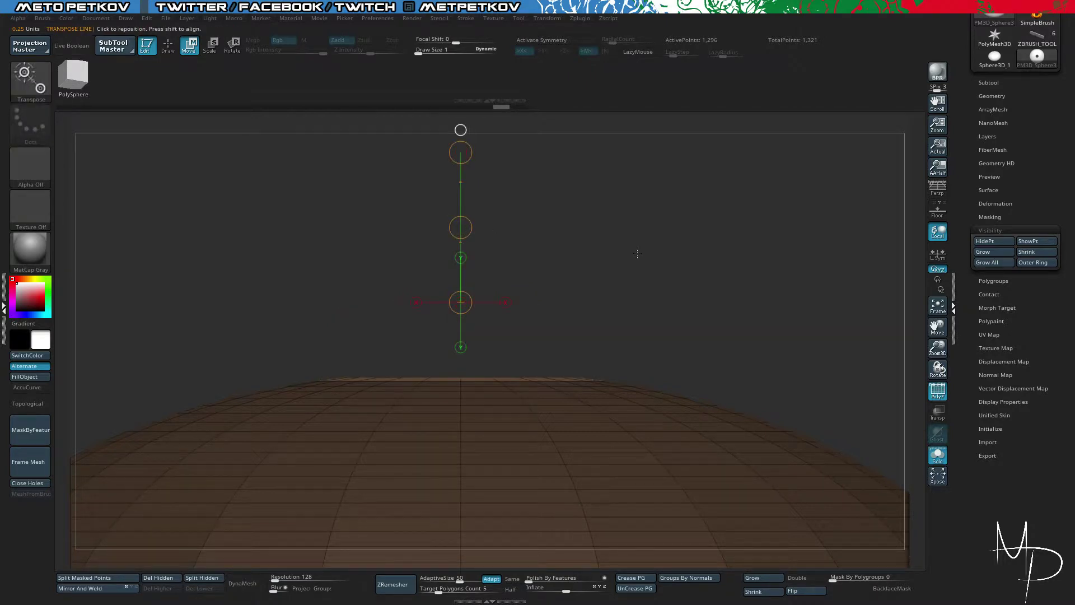
pyautogui.moveTo(637, 253); pyautogui.dragTo(644, 301)
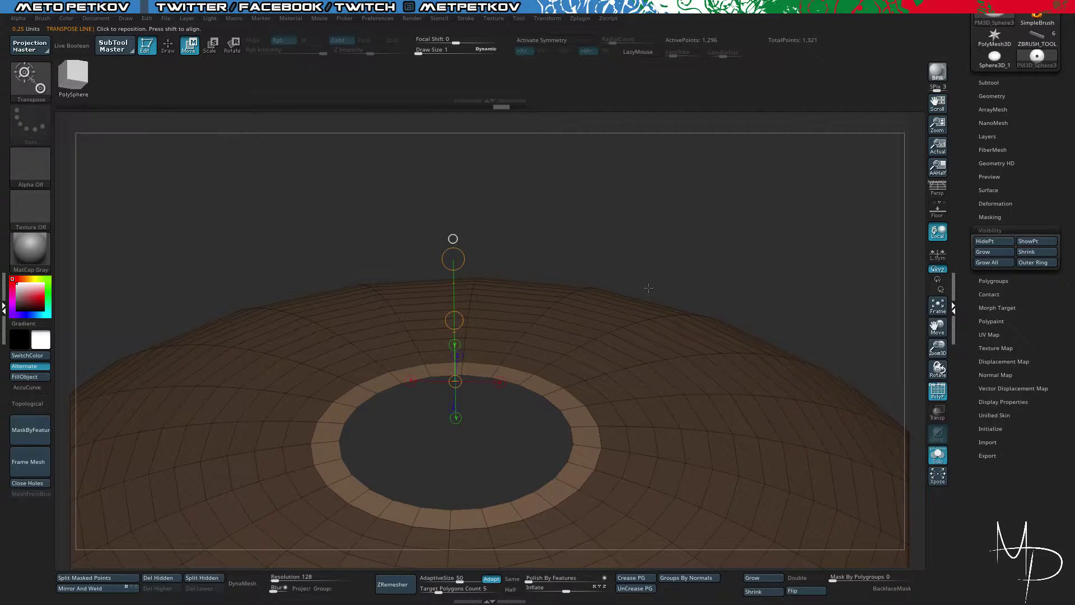
# Step: Return to Draw mode, clear the mask around the opening, and show the whole sphere mesh
pyautogui.press('q')
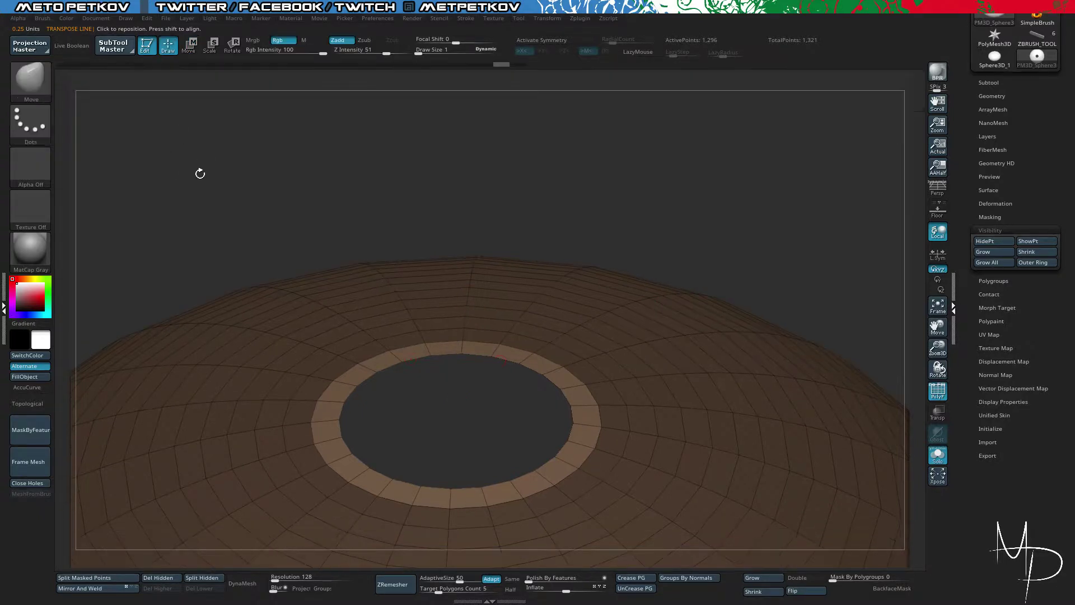
pyautogui.moveTo(199, 162)
pyautogui.mouseDown()
pyautogui.moveTo(197, 143)
pyautogui.moveTo(193, 158)
pyautogui.mouseUp()
pyautogui.keyDown('ctrl'); pyautogui.keyDown('shift'); pyautogui.click(251, 185); pyautogui.keyUp('shift'); pyautogui.keyUp('ctrl')
pyautogui.moveTo(253, 183); pyautogui.dragTo(300, 228)
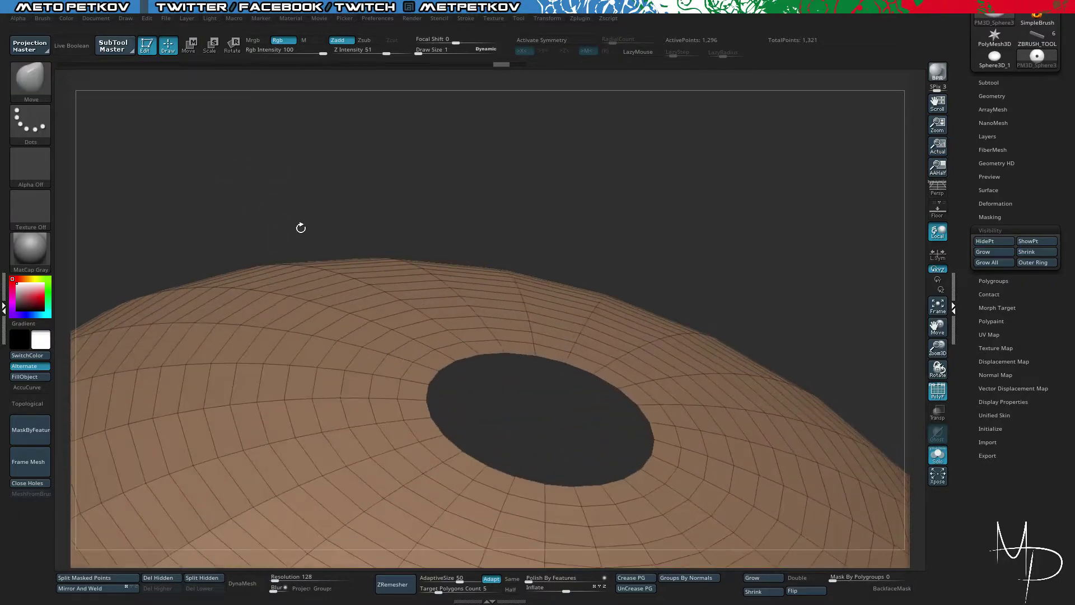
pyautogui.keyDown('alt'); pyautogui.moveTo(437, 166); pyautogui.dragTo(397, 73); pyautogui.keyUp('alt')
pyautogui.moveTo(509, 311); pyautogui.dragTo(496, 368)
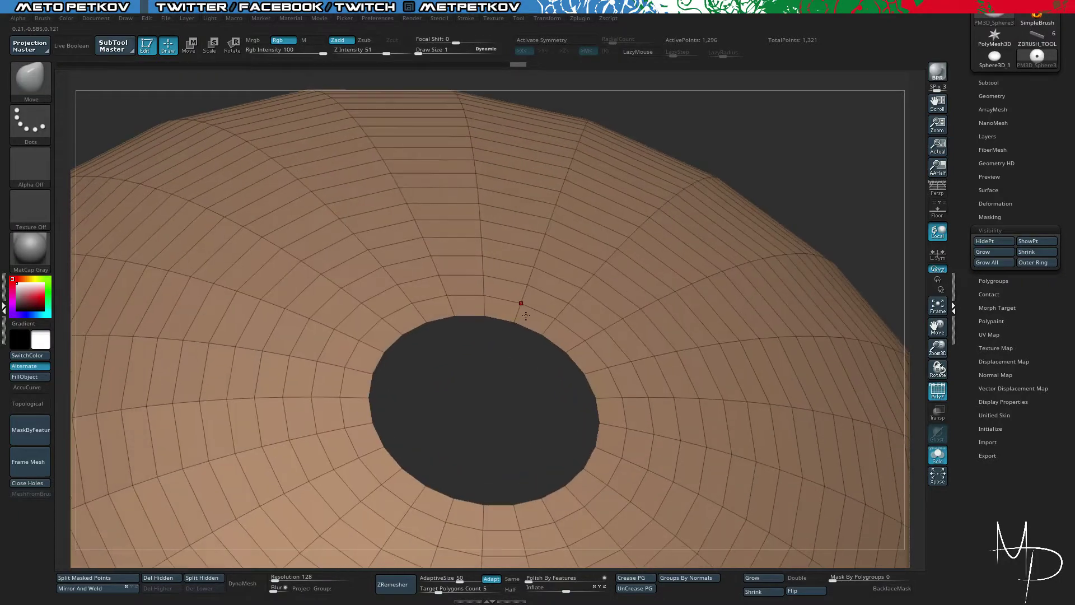
pyautogui.keyDown('ctrl'); pyautogui.keyDown('shift'); pyautogui.click(762, 143); pyautogui.keyUp('shift'); pyautogui.keyUp('ctrl')
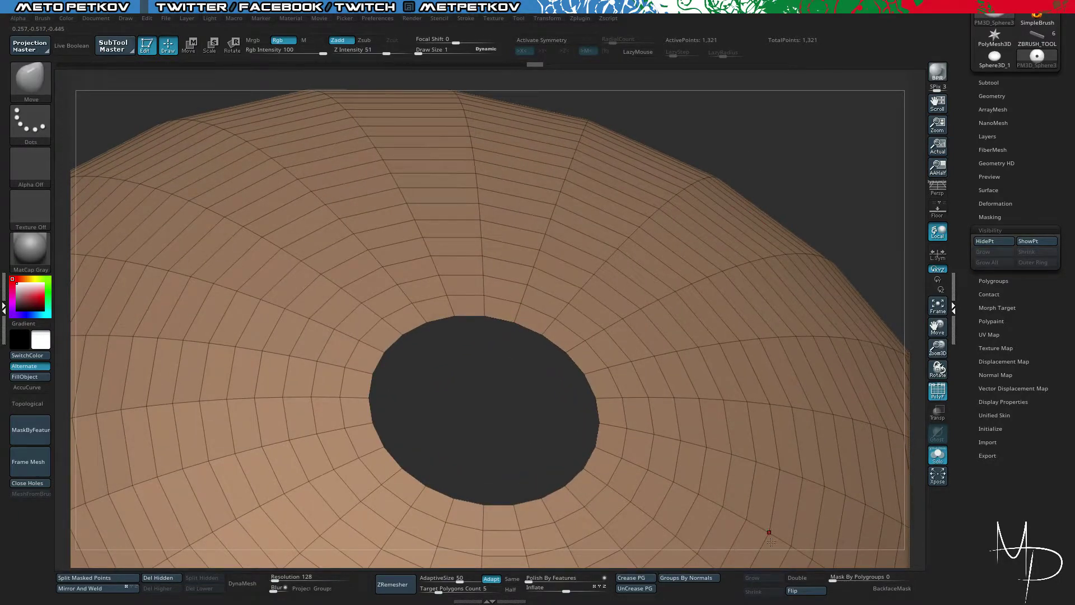
# Step: Turn on double-sided display and close the sphere's top opening with the ZModeler edge action Close, Convex Hole
pyautogui.click(794, 578)
pyautogui.press('b')
pyautogui.press('z')
pyautogui.press('m')
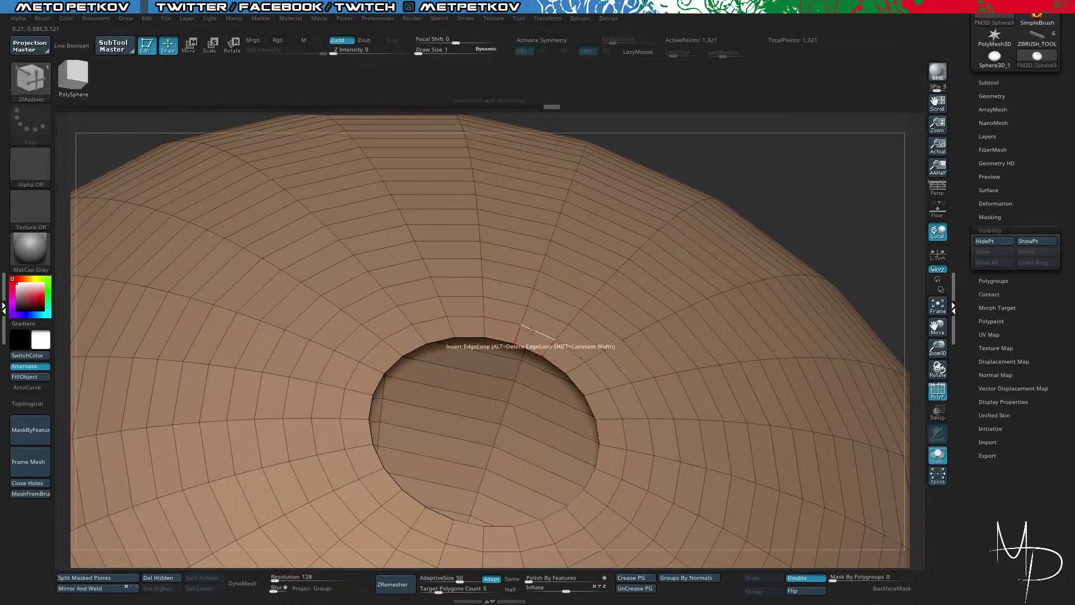
pyautogui.press('space')
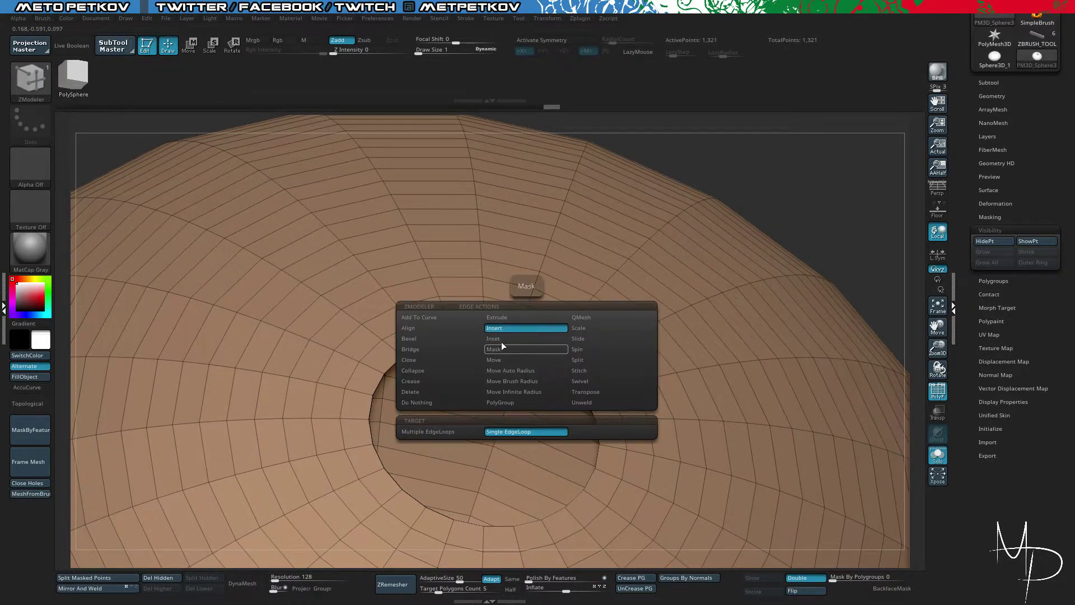
pyautogui.click(422, 361)
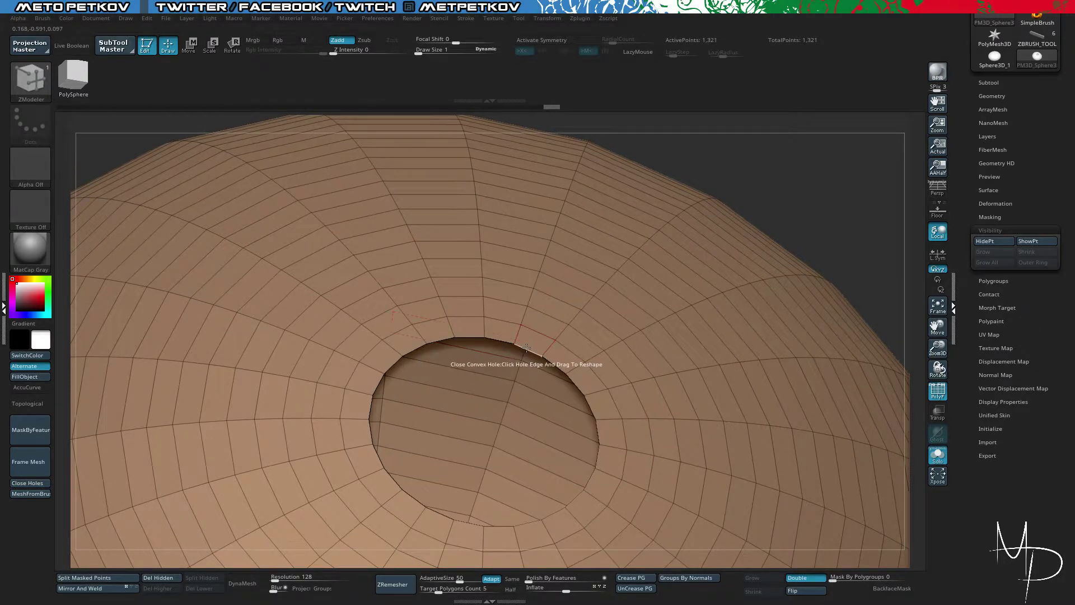
pyautogui.click(527, 348)
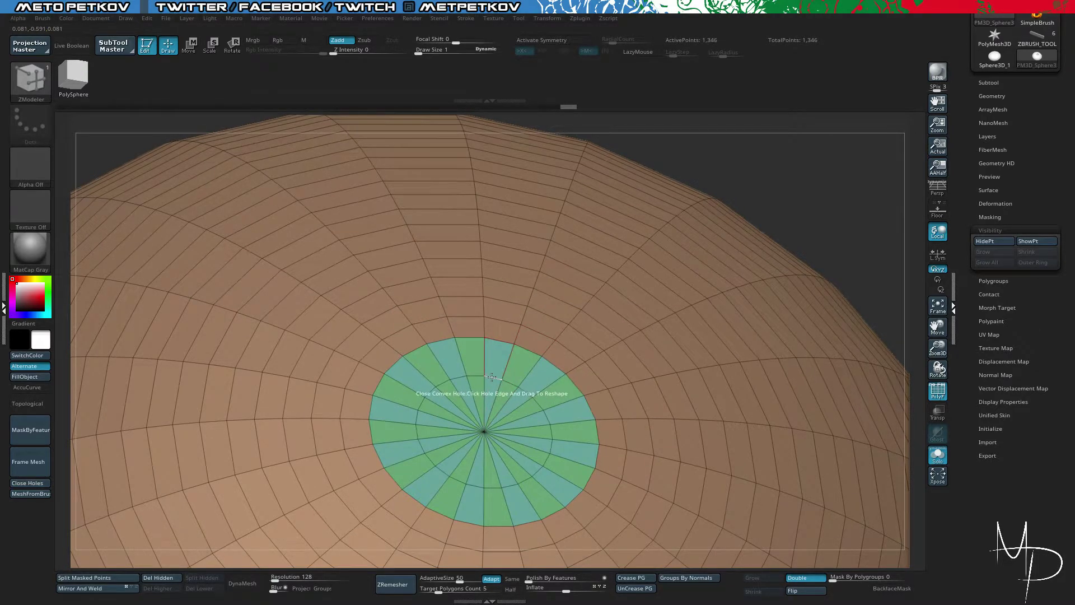
# Step: Delete the extra circular edge loop inside the new cap with the ZModeler edge action Insert
pyautogui.press('space')
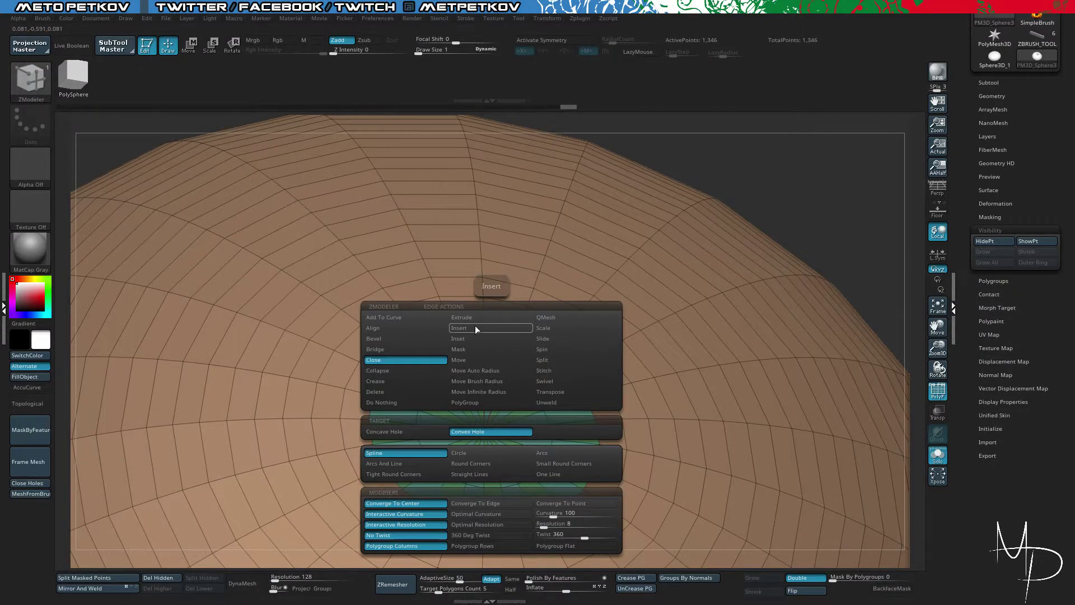
pyautogui.click(475, 328)
pyautogui.click(492, 377)
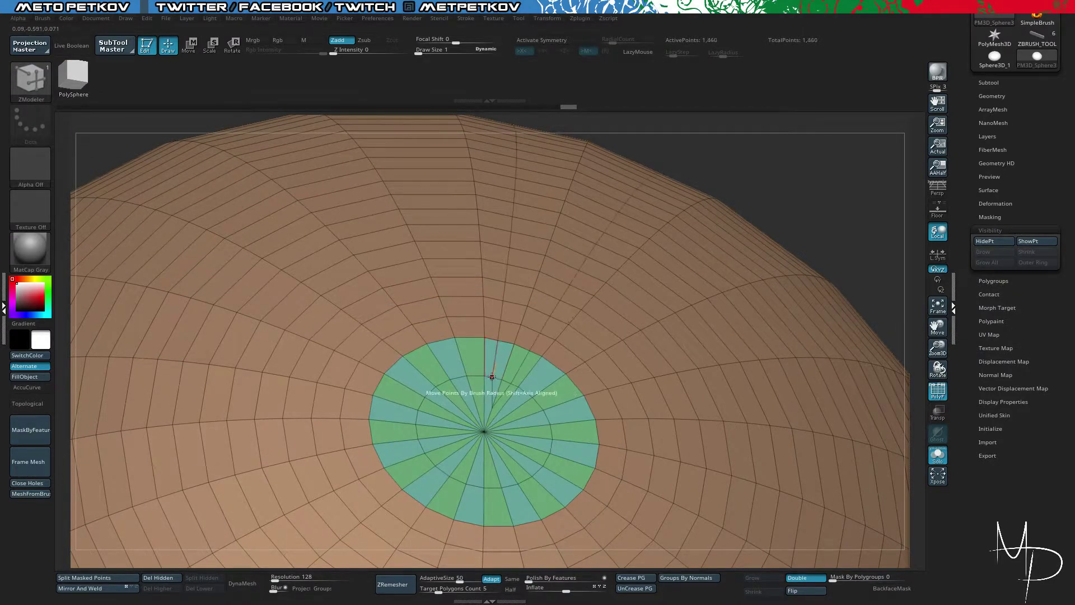
pyautogui.keyDown('alt'); pyautogui.click(492, 378); pyautogui.keyUp('alt')
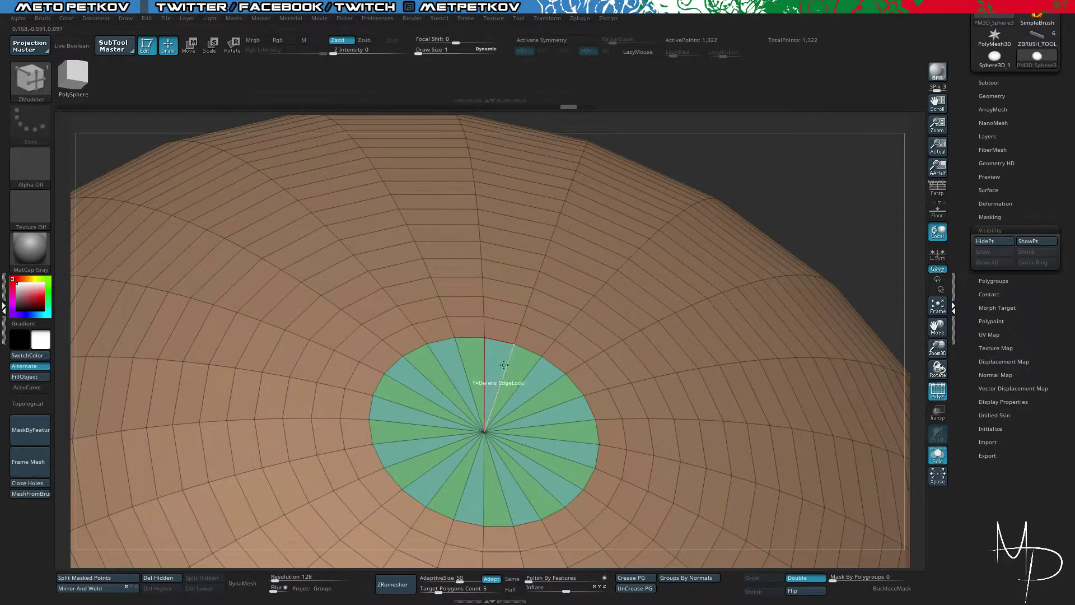
# Step: Isolate the two end caps and give each its own polygroup with Auto Groups
pyautogui.press('ctrl')
pyautogui.keyDown('ctrl'); pyautogui.keyDown('shift'); pyautogui.click(485, 430); pyautogui.keyUp('shift'); pyautogui.keyUp('ctrl')
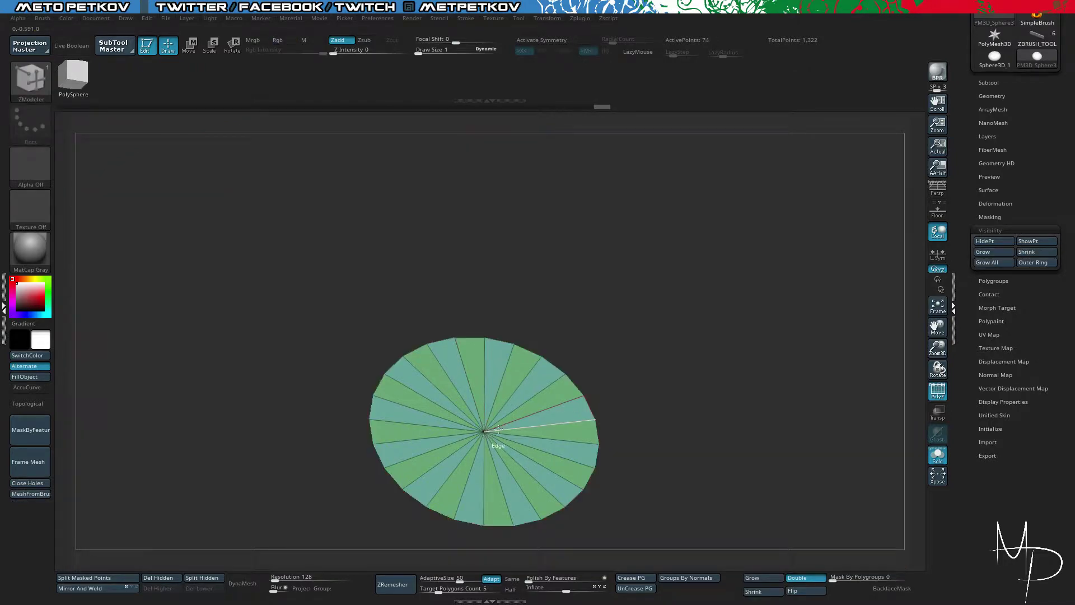
pyautogui.press('f')
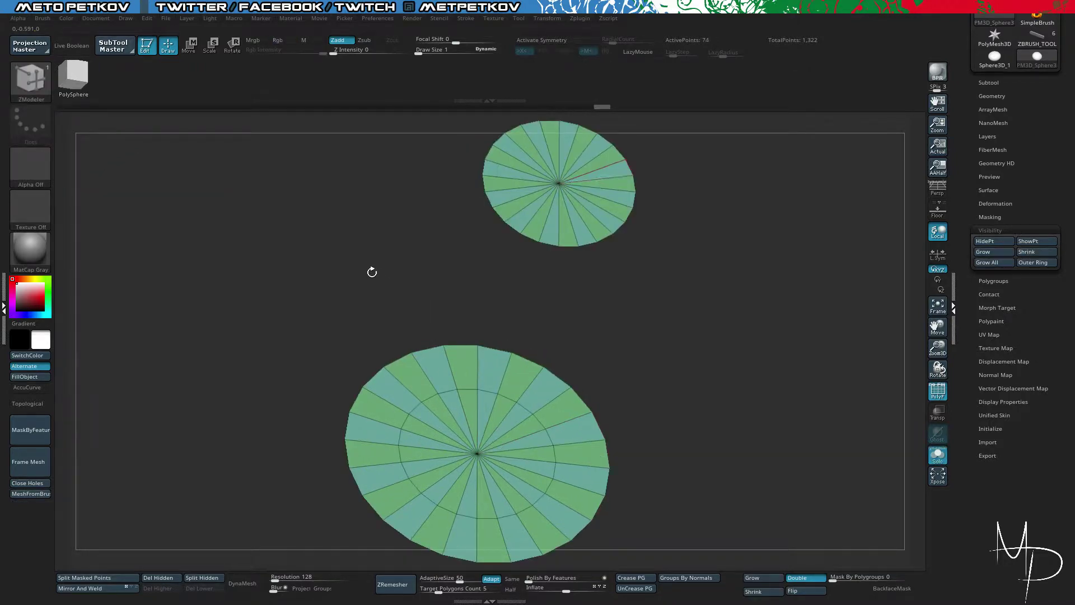
pyautogui.moveTo(372, 272); pyautogui.dragTo(344, 231)
pyautogui.click(982, 228)
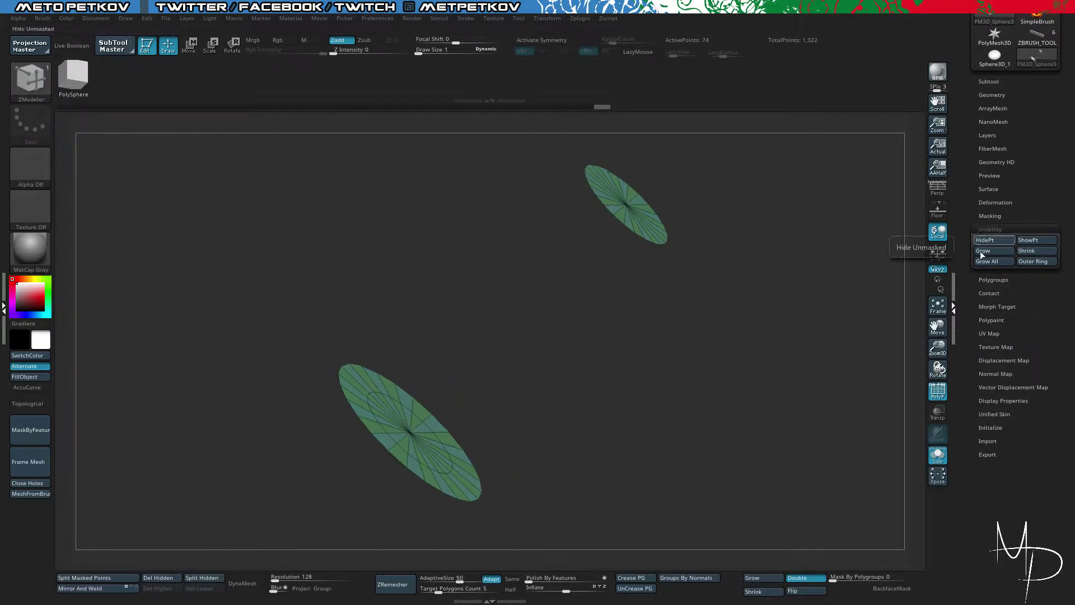
pyautogui.click(991, 243)
pyautogui.click(992, 253)
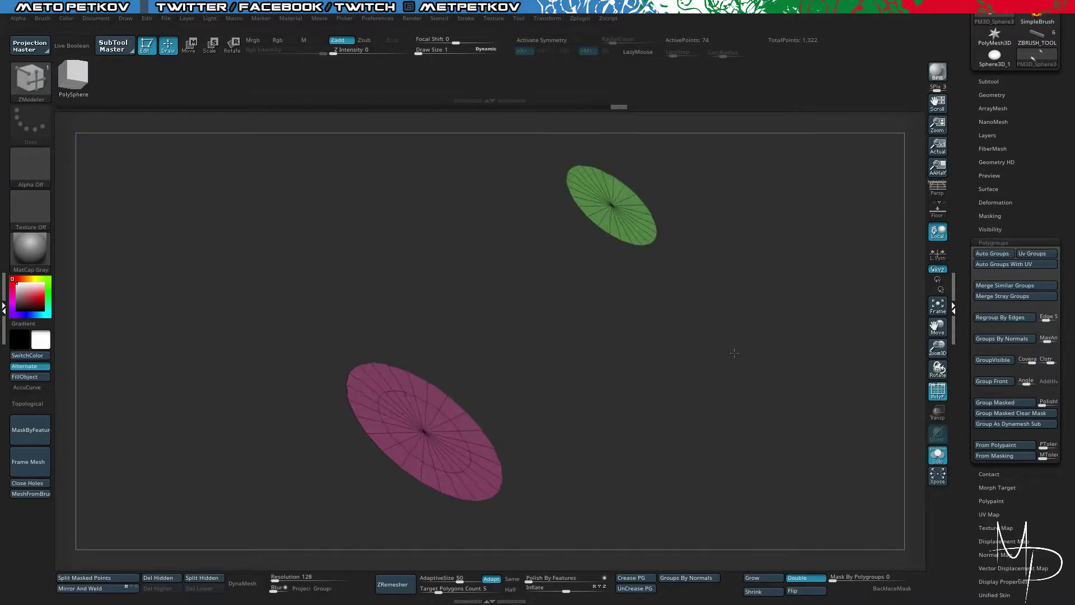
# Step: Unhide the whole sphere and extrude the green end cap slightly outward with QMesh targeting Polygroup All
pyautogui.keyDown('ctrl'); pyautogui.keyDown('shift'); pyautogui.click(750, 217); pyautogui.keyUp('shift'); pyautogui.keyUp('ctrl')
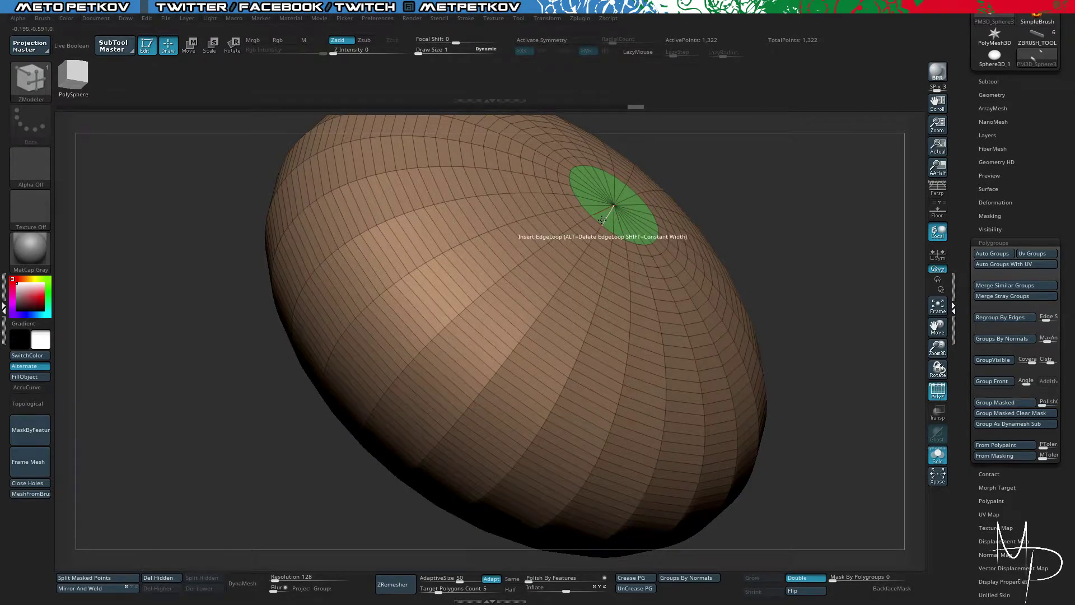
pyautogui.moveTo(823, 218); pyautogui.dragTo(797, 253)
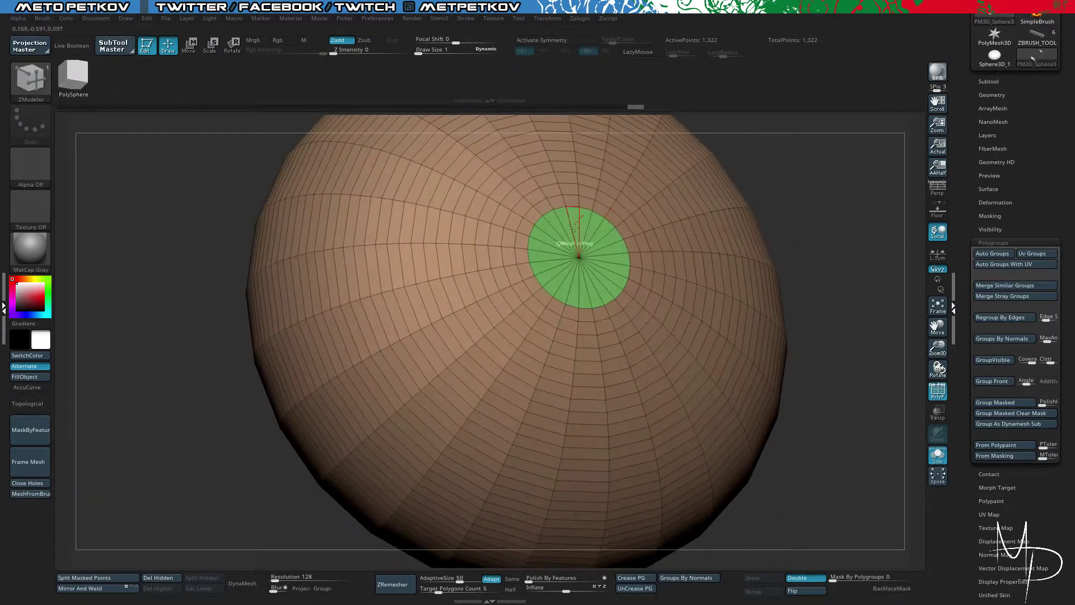
pyautogui.moveTo(821, 206); pyautogui.dragTo(825, 249)
pyautogui.press('space')
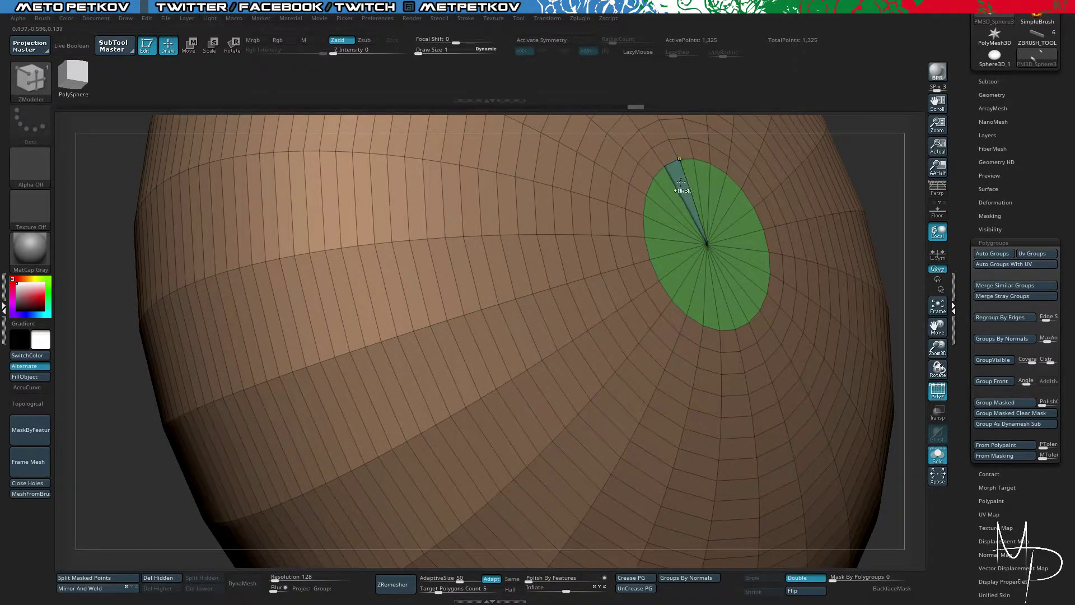
pyautogui.press('space')
pyautogui.click(734, 305)
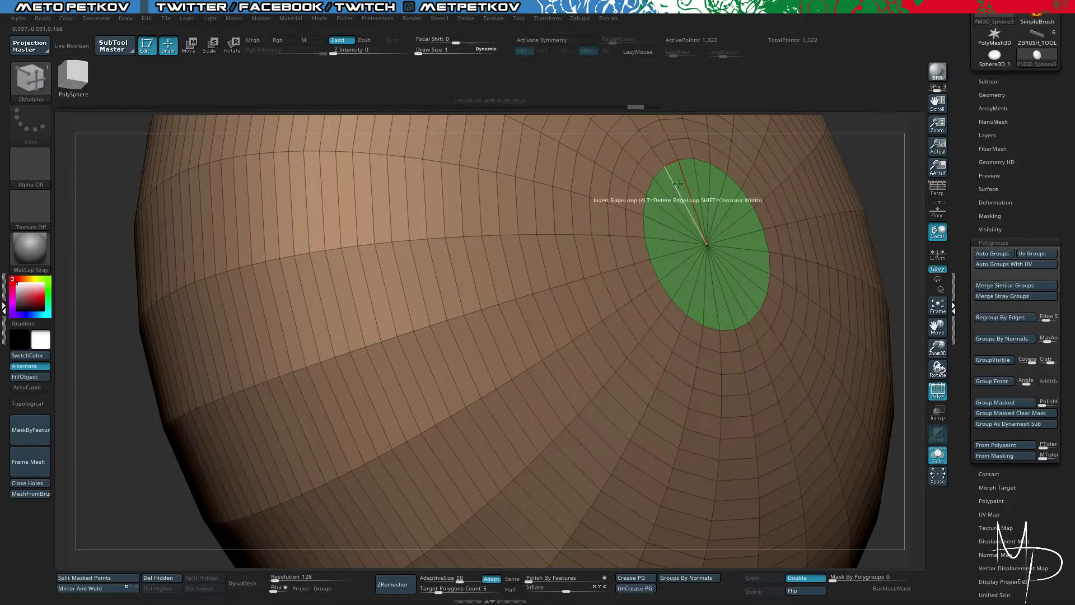
pyautogui.moveTo(679, 179); pyautogui.dragTo(691, 179)
pyautogui.press('space')
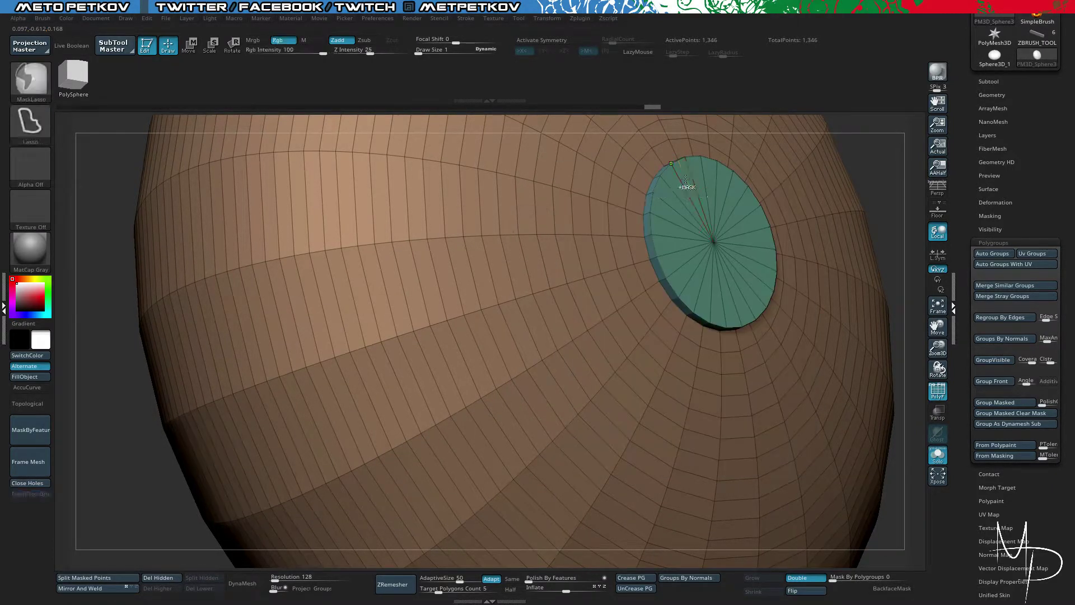
pyautogui.moveTo(688, 178); pyautogui.dragTo(692, 178)
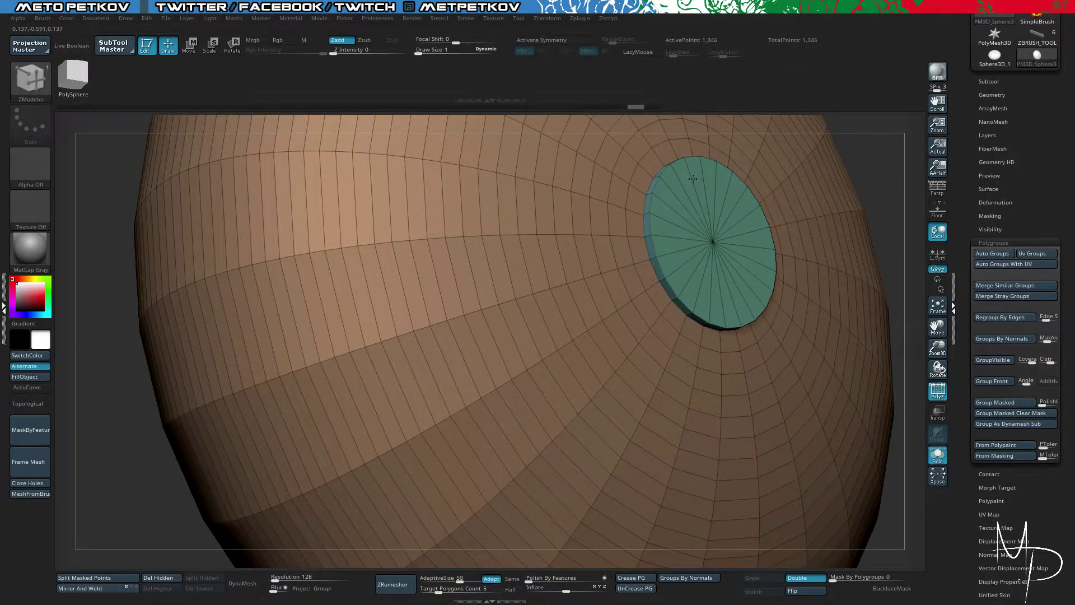
# Step: Inset the raised cap's face slightly from its border, with Inset targeting Polygroup Island and using Inset Region
pyautogui.press('space')
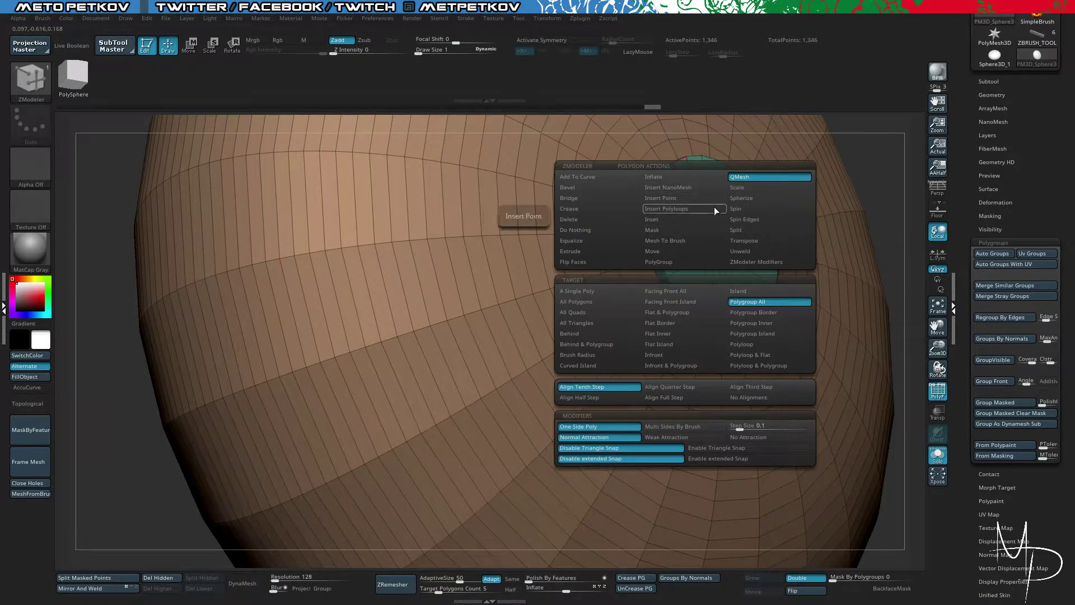
pyautogui.click(662, 219)
pyautogui.click(751, 333)
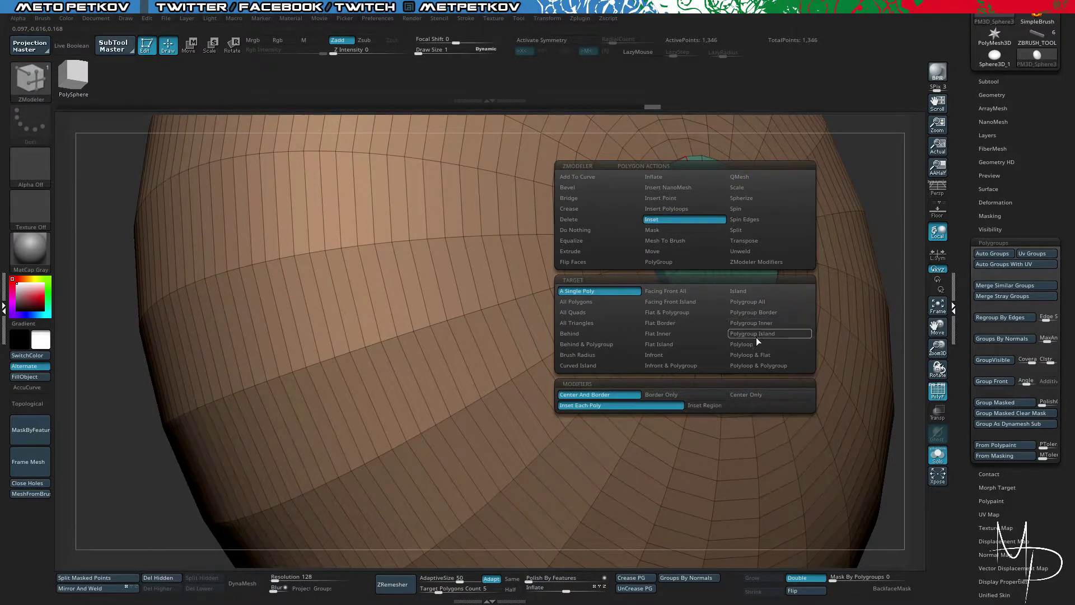
pyautogui.click(688, 175)
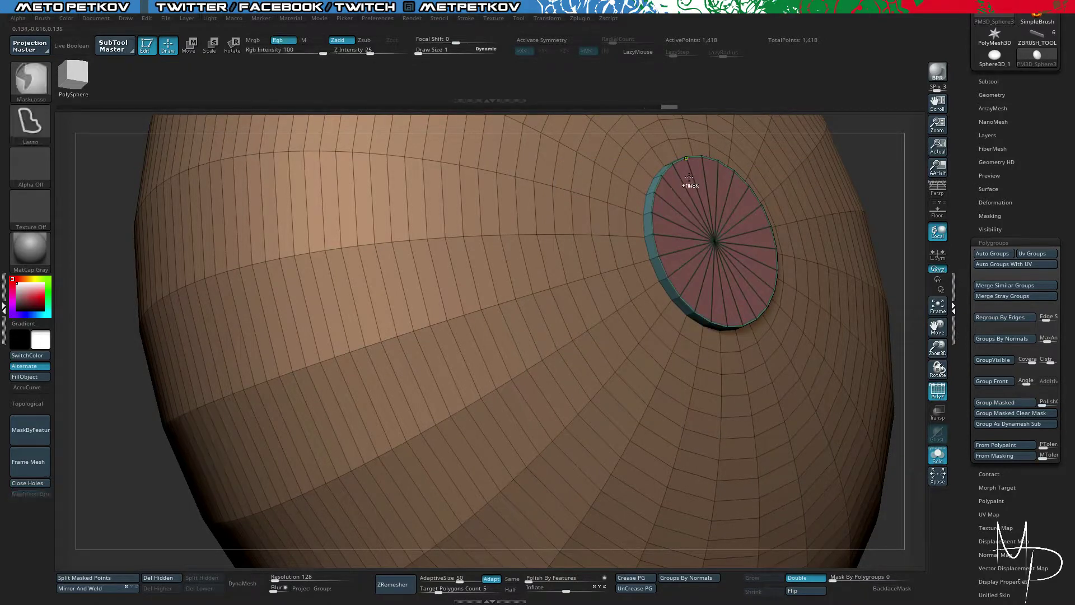
pyautogui.hotkey('ctrl', 'z')
pyautogui.press('space')
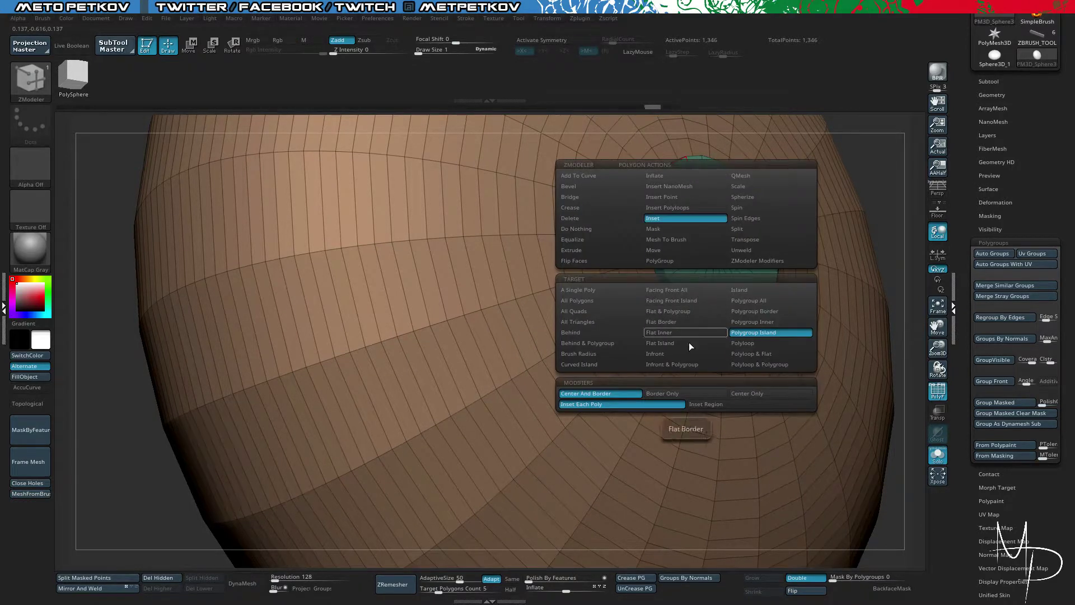
pyautogui.click(727, 404)
pyautogui.click(687, 178)
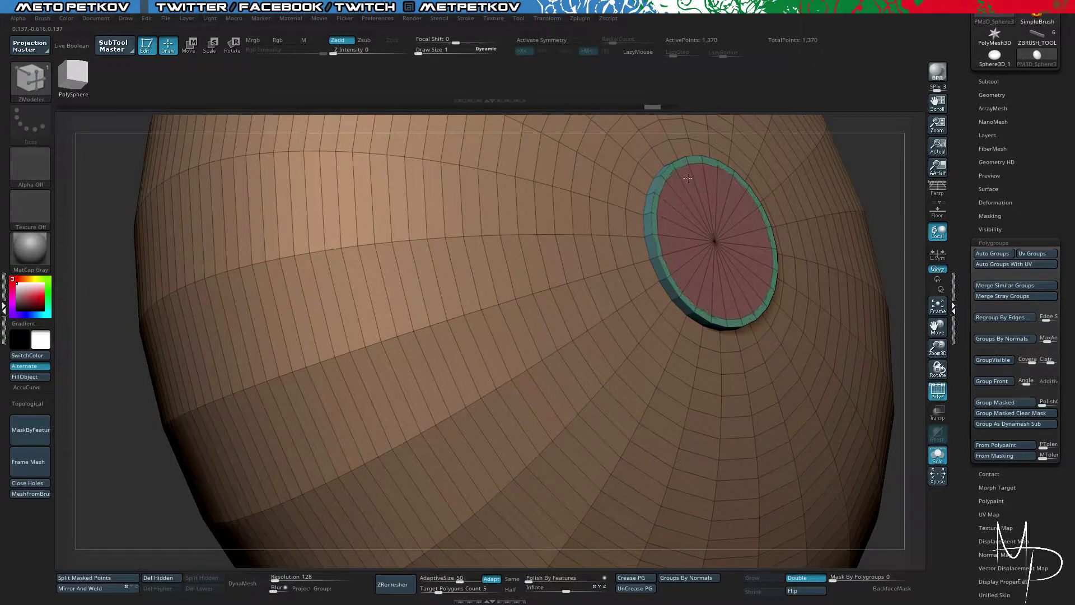
# Step: Raise the inset centre of the cap outward with the ZModeler QMesh action to form a sloped rim
pyautogui.press('space')
pyautogui.click(737, 180)
pyautogui.moveTo(688, 178)
pyautogui.mouseDown()
pyautogui.moveTo(715, 188)
pyautogui.moveTo(705, 184)
pyautogui.mouseUp()
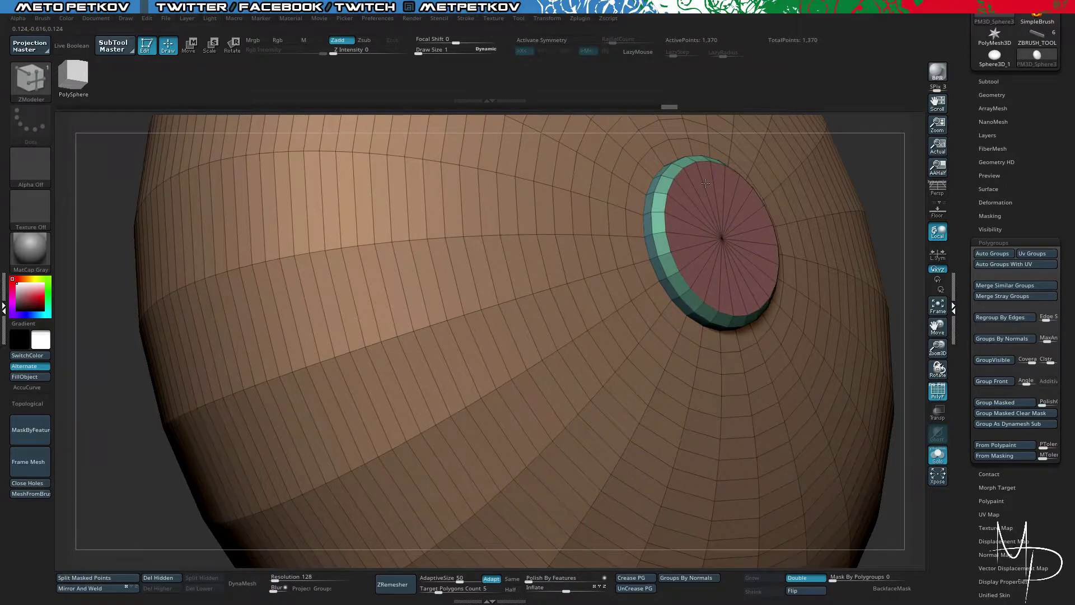
# Step: Pull the inset centre of the raised cap outward with QMesh to form a short cylindrical neck
pyautogui.moveTo(850, 178); pyautogui.dragTo(644, 224)
pyautogui.moveTo(688, 188)
pyautogui.mouseDown()
pyautogui.moveTo(672, 166)
pyautogui.moveTo(706, 185)
pyautogui.mouseUp()
pyautogui.moveTo(737, 233); pyautogui.dragTo(801, 139)
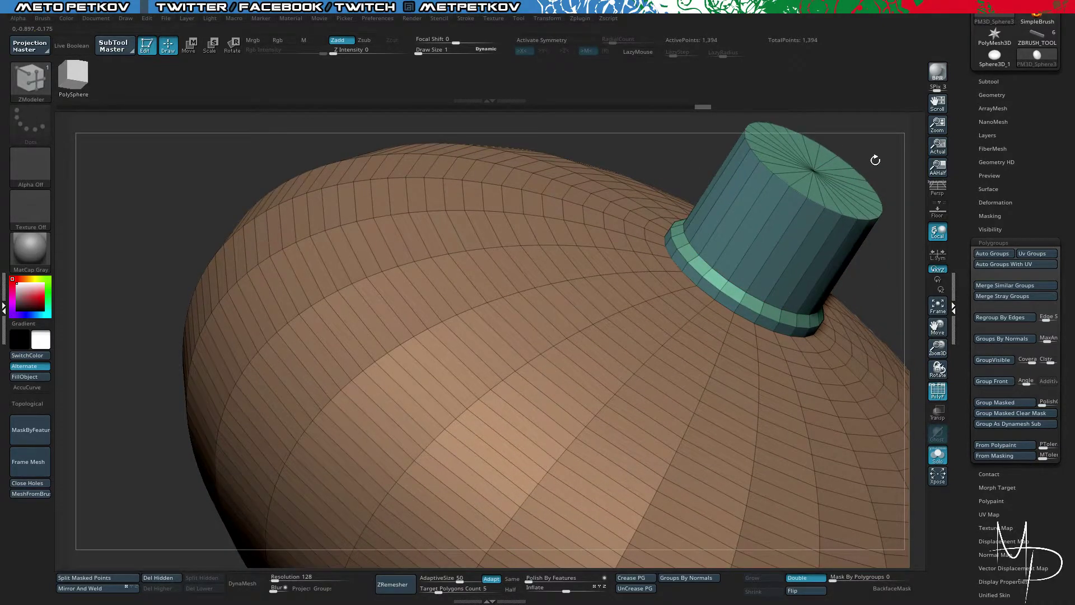
pyautogui.keyDown('alt'); pyautogui.moveTo(875, 158); pyautogui.dragTo(607, 219); pyautogui.keyUp('alt')
pyautogui.moveTo(614, 163); pyautogui.dragTo(626, 224)
pyautogui.moveTo(748, 210); pyautogui.dragTo(747, 165)
pyautogui.hotkey('ctrl', 'z')
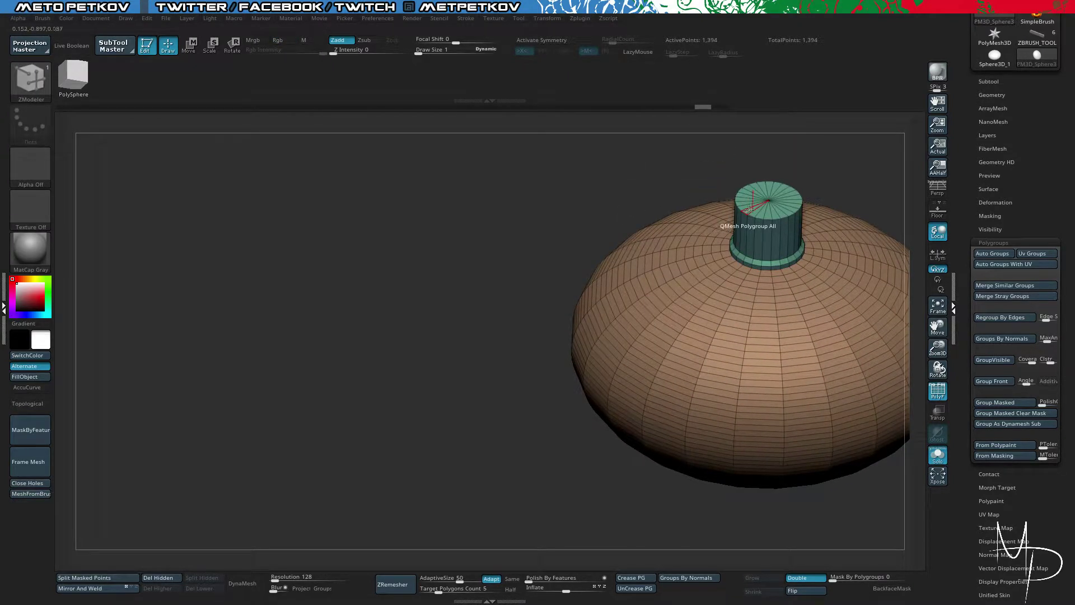
# Step: Set the polygon QMesh target to Polygroup Island and extrude the neck's top face upward into a long neck
pyautogui.press('space')
pyautogui.click(808, 366)
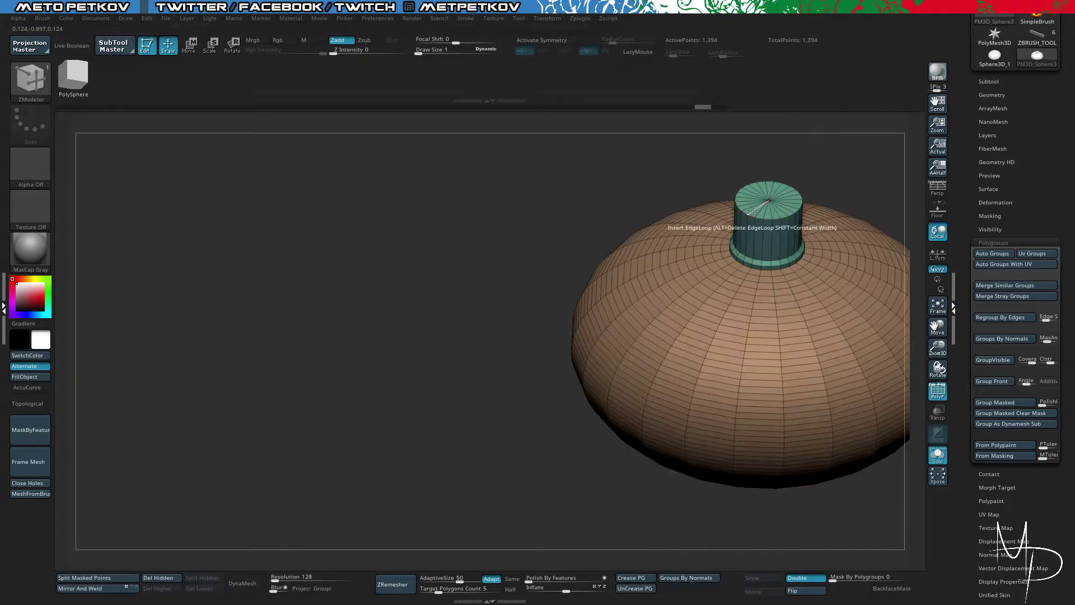
pyautogui.moveTo(747, 211); pyautogui.dragTo(655, 136)
pyautogui.keyDown('alt'); pyautogui.moveTo(511, 222); pyautogui.dragTo(359, 218); pyautogui.keyUp('alt')
pyautogui.keyDown('alt'); pyautogui.moveTo(359, 218); pyautogui.dragTo(535, 233); pyautogui.keyUp('alt')
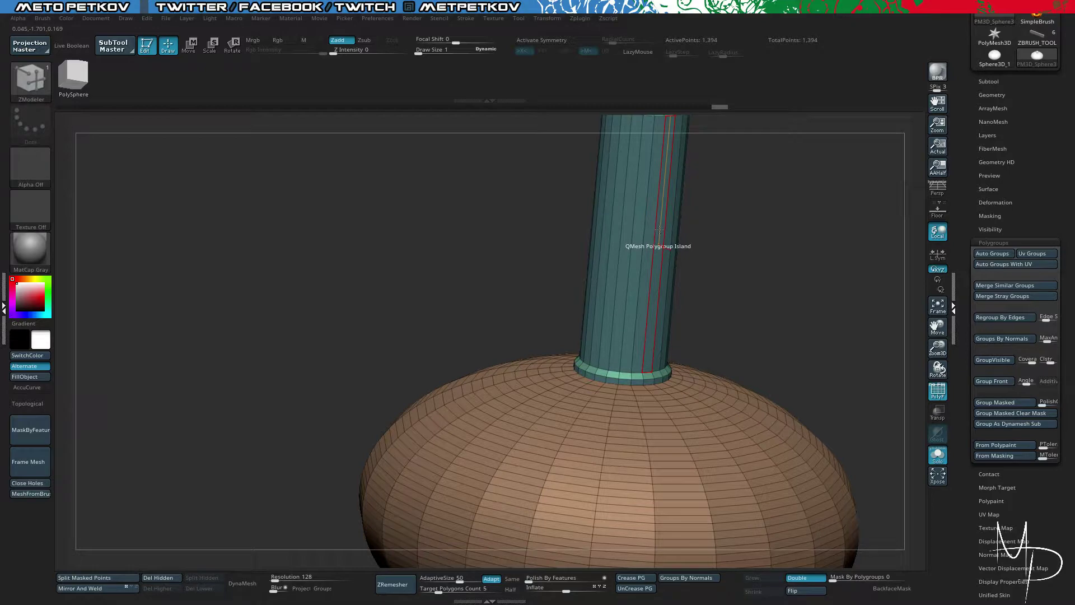
pyautogui.moveTo(659, 230); pyautogui.dragTo(636, 221)
pyautogui.moveTo(722, 224); pyautogui.dragTo(504, 163)
pyautogui.moveTo(514, 209)
pyautogui.keyDown('alt'); pyautogui.mouseDown()
pyautogui.moveTo(511, 194)
pyautogui.moveTo(546, 147)
pyautogui.moveTo(509, 202)
pyautogui.moveTo(523, 216)
pyautogui.moveTo(438, 175)
pyautogui.moveTo(501, 256)
pyautogui.moveTo(482, 190)
pyautogui.moveTo(492, 229)
pyautogui.mouseUp(); pyautogui.keyUp('alt')
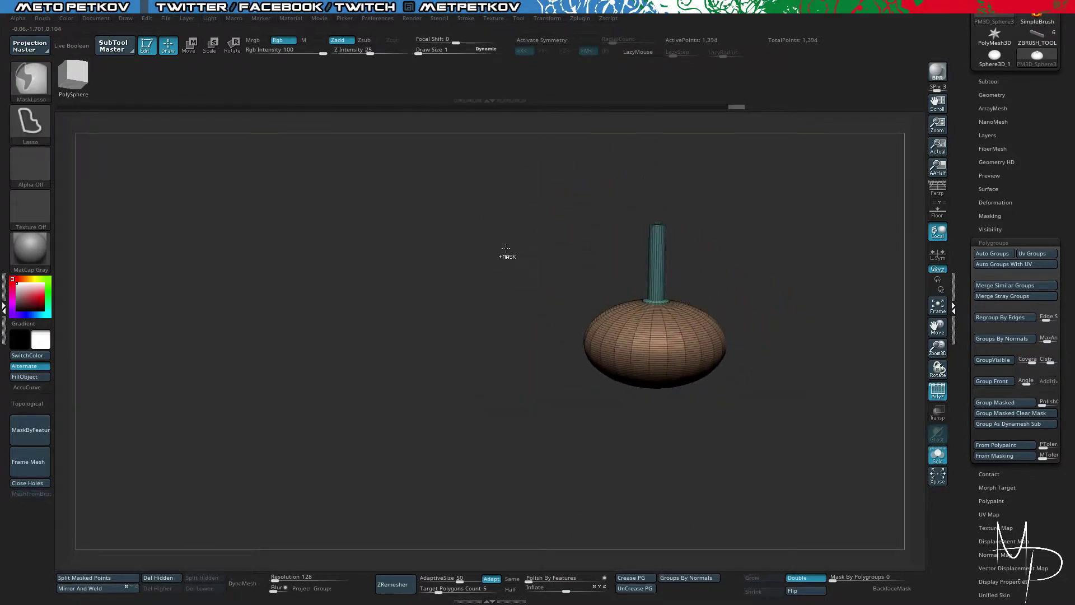
# Step: Insert a single edge loop around the neck just below its top edge
pyautogui.keyDown('ctrl'); pyautogui.moveTo(504, 237); pyautogui.dragTo(569, 309, button='right'); pyautogui.keyUp('ctrl')
pyautogui.moveTo(677, 245); pyautogui.dragTo(670, 220, button='right')
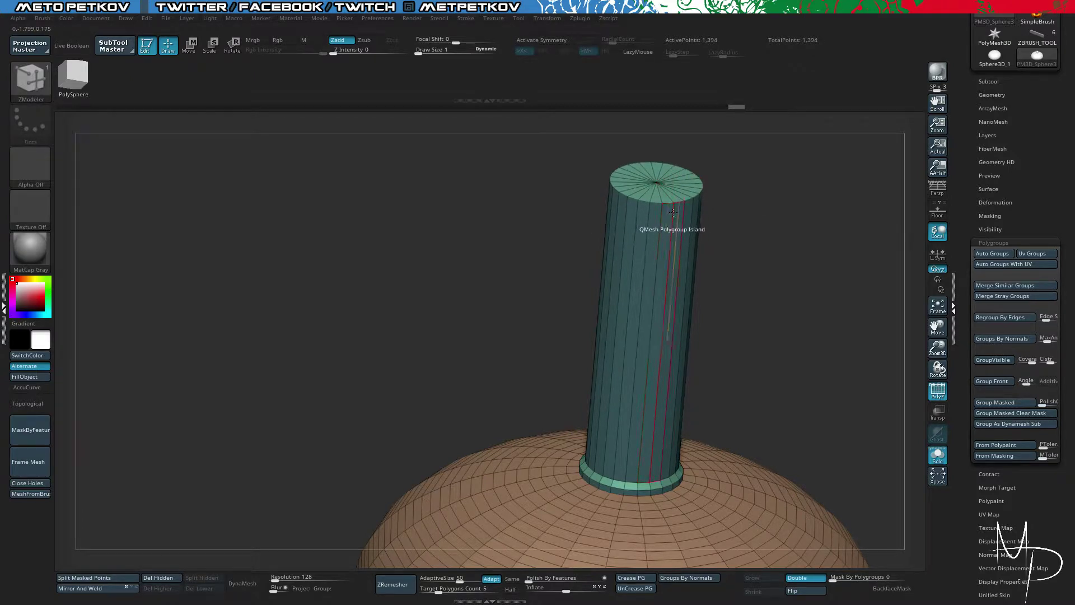
pyautogui.keyDown('alt'); pyautogui.moveTo(550, 164); pyautogui.dragTo(554, 238, button='right'); pyautogui.keyUp('alt')
pyautogui.keyDown('ctrl'); pyautogui.moveTo(555, 237); pyautogui.dragTo(602, 289, button='right'); pyautogui.keyUp('ctrl')
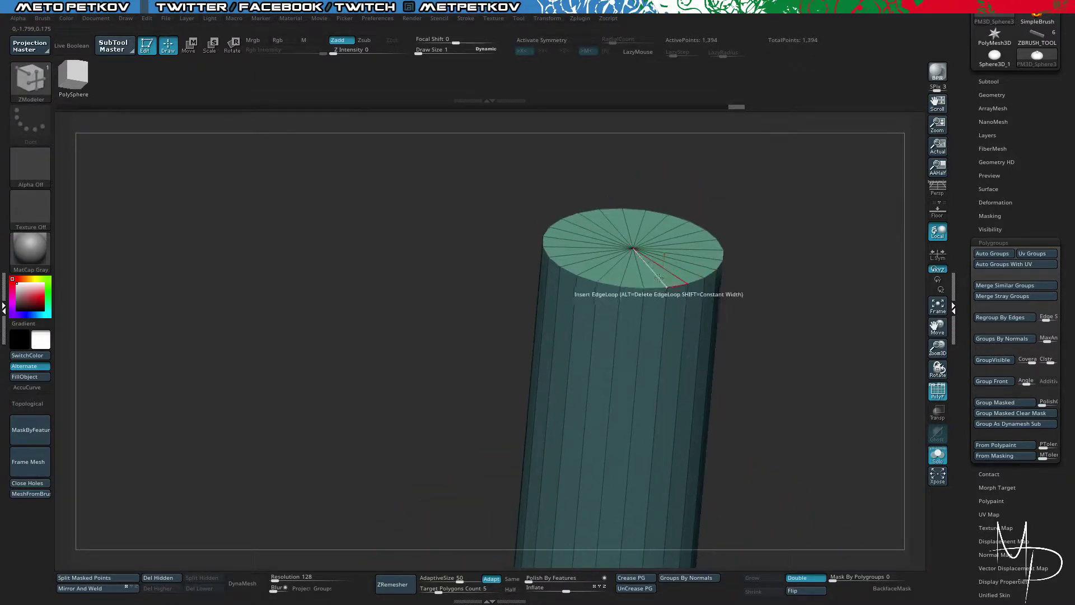
pyautogui.click(659, 278)
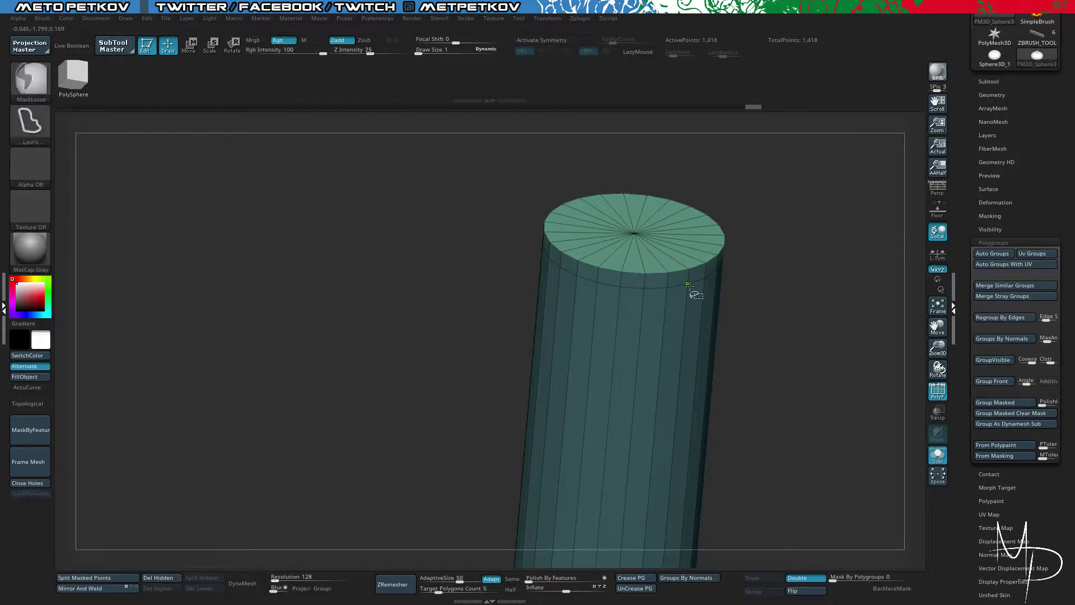
# Step: Isolate the narrow band at the top of the neck, assign it its own polygroup and unhide the whole model
pyautogui.keyDown('ctrl'); pyautogui.keyDown('shift'); pyautogui.click(691, 285); pyautogui.keyUp('shift'); pyautogui.keyUp('ctrl')
pyautogui.keyDown('shift'); pyautogui.moveTo(753, 326); pyautogui.dragTo(739, 262, button='right'); pyautogui.keyUp('shift')
pyautogui.moveTo(498, 228)
pyautogui.keyDown('ctrl'); pyautogui.mouseDown(button='right')
pyautogui.moveTo(422, 226)
pyautogui.moveTo(418, 164)
pyautogui.mouseUp(button='right'); pyautogui.keyUp('ctrl')
pyautogui.keyDown('ctrl'); pyautogui.keyDown('alt'); pyautogui.keyDown('shift'); pyautogui.moveTo(469, 242); pyautogui.dragTo(486, 242); pyautogui.keyUp('shift'); pyautogui.keyUp('alt'); pyautogui.keyUp('ctrl')
pyautogui.keyDown('ctrl'); pyautogui.keyDown('alt'); pyautogui.keyDown('shift'); pyautogui.moveTo(748, 521); pyautogui.dragTo(690, 491); pyautogui.keyUp('shift'); pyautogui.keyUp('alt'); pyautogui.keyUp('ctrl')
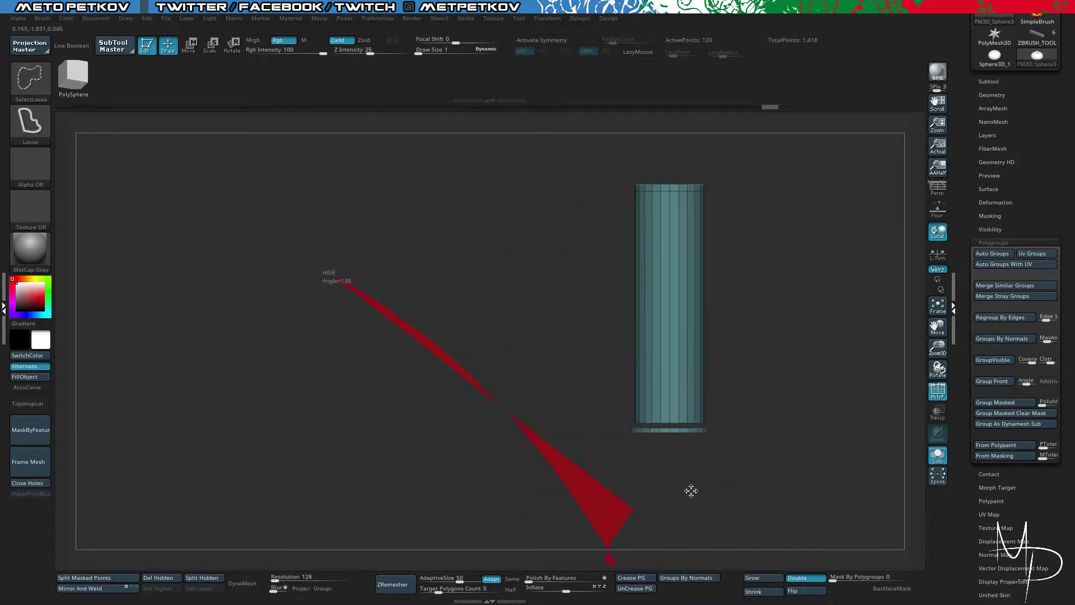
pyautogui.keyDown('ctrl'); pyautogui.keyDown('alt'); pyautogui.keyDown('shift'); pyautogui.moveTo(836, 419); pyautogui.dragTo(806, 257); pyautogui.keyUp('shift'); pyautogui.keyUp('alt'); pyautogui.keyUp('ctrl')
pyautogui.keyDown('ctrl'); pyautogui.moveTo(529, 240); pyautogui.dragTo(546, 278, button='right'); pyautogui.keyUp('ctrl')
pyautogui.hotkey('ctrl', 'w')
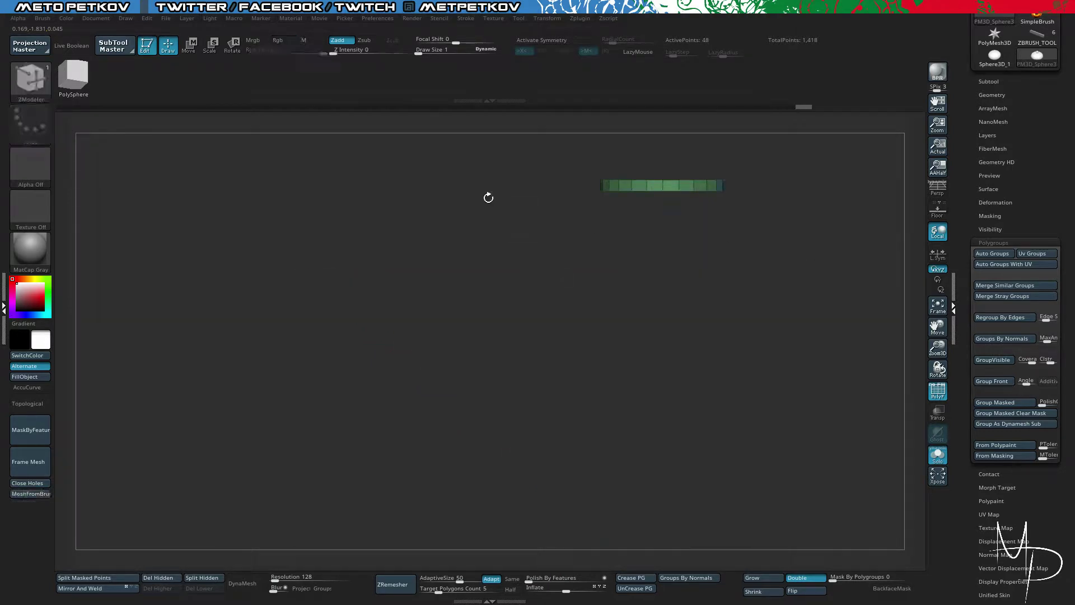
pyautogui.keyDown('alt'); pyautogui.moveTo(478, 200); pyautogui.dragTo(500, 238, button='right'); pyautogui.keyUp('alt')
pyautogui.keyDown('ctrl'); pyautogui.moveTo(500, 238); pyautogui.dragTo(502, 242, button='right'); pyautogui.keyUp('ctrl')
pyautogui.keyDown('ctrl'); pyautogui.keyDown('shift'); pyautogui.click(486, 206); pyautogui.keyUp('shift'); pyautogui.keyUp('ctrl')
pyautogui.moveTo(468, 168); pyautogui.dragTo(482, 203, button='right')
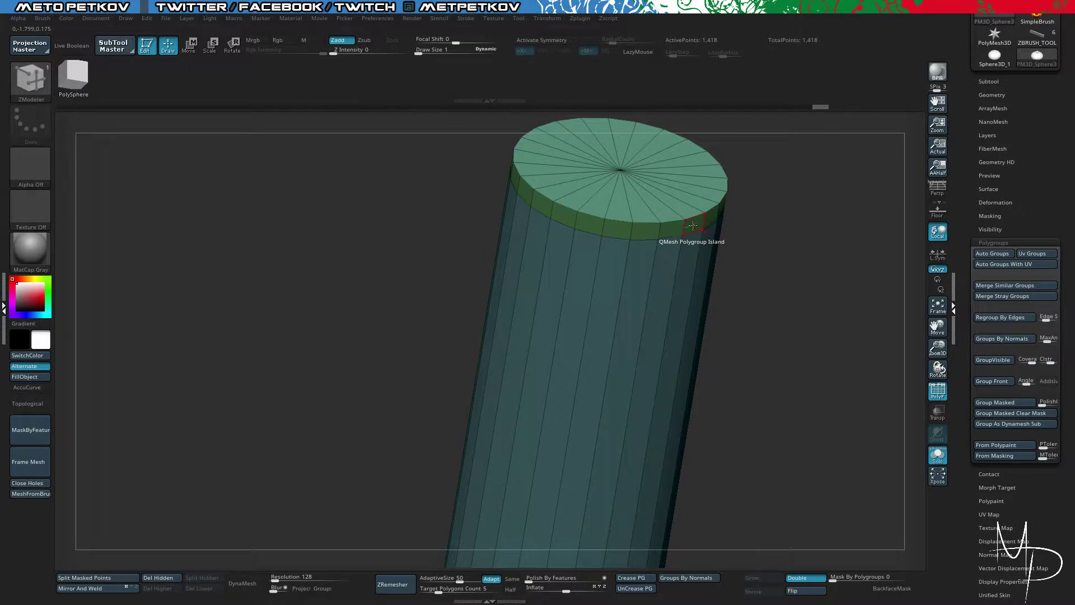
# Step: Insert Multiple EdgeLoops into the band at the neck's top with Interactive Elevation, bulging it outward into a rounded lip
pyautogui.keyDown('ctrl'); pyautogui.moveTo(731, 264); pyautogui.dragTo(806, 345, button='right'); pyautogui.keyUp('ctrl')
pyautogui.press('space')
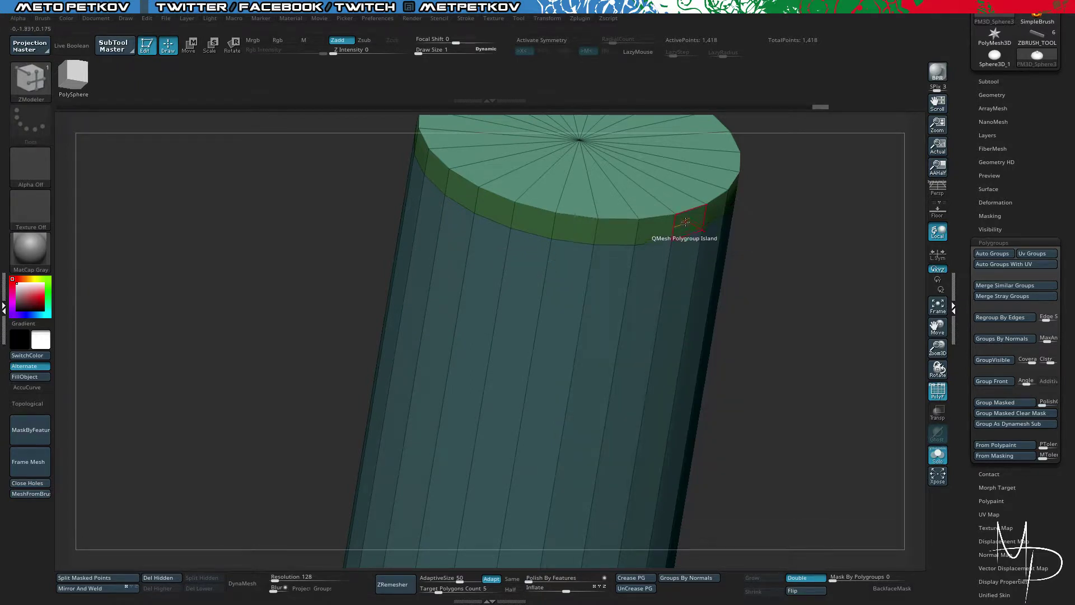
pyautogui.press('space')
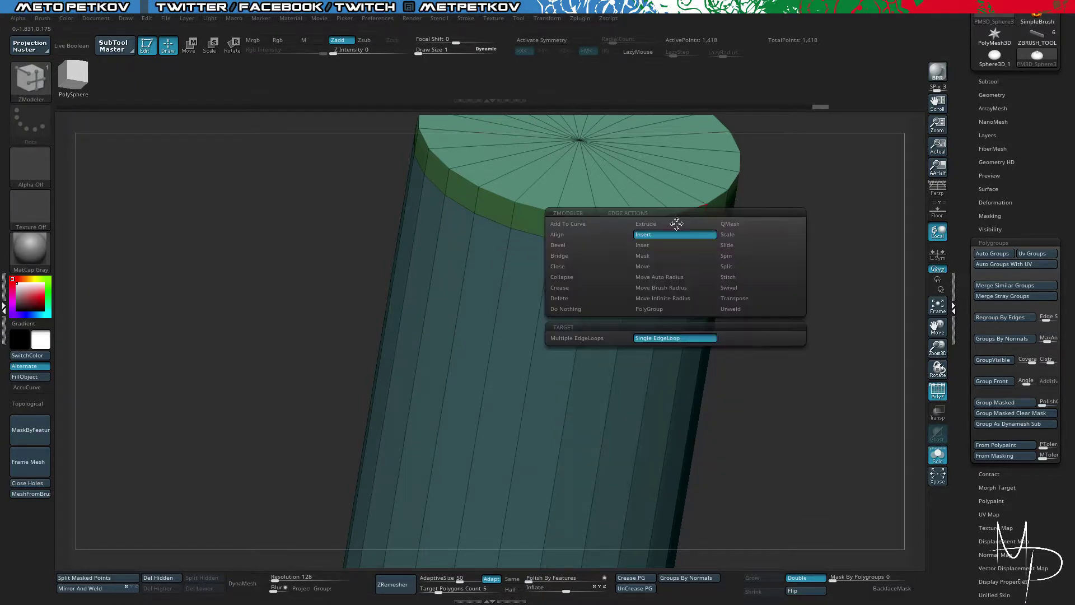
pyautogui.click(579, 336)
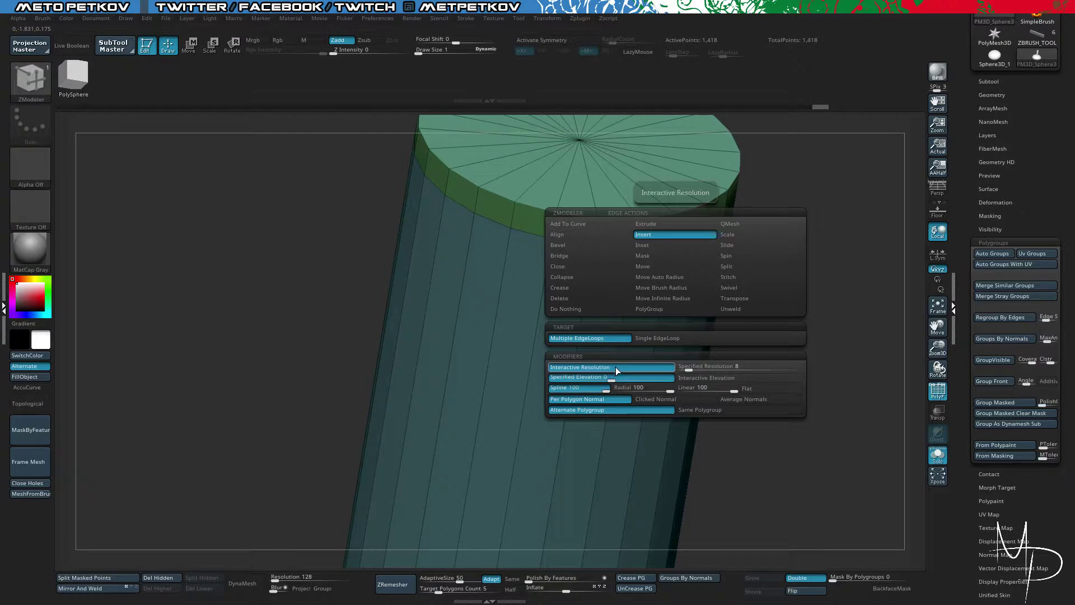
pyautogui.click(687, 383)
pyautogui.keyDown('alt'); pyautogui.moveTo(814, 325); pyautogui.dragTo(804, 176); pyautogui.keyUp('alt')
pyautogui.moveTo(822, 265); pyautogui.dragTo(511, 175)
pyautogui.keyDown('alt'); pyautogui.moveTo(446, 127); pyautogui.dragTo(491, 188); pyautogui.keyUp('alt')
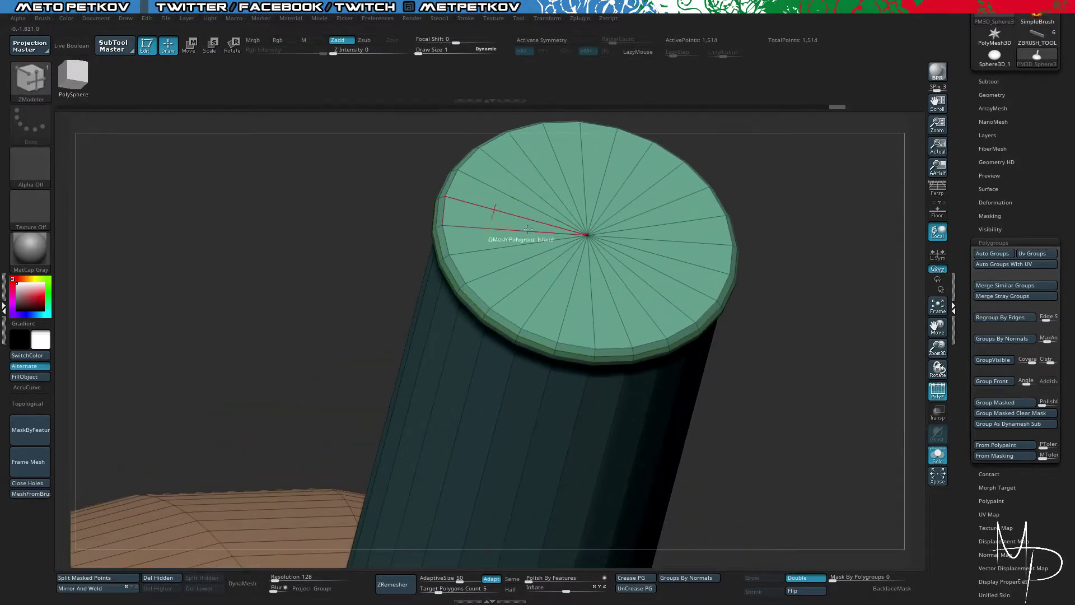
pyautogui.keyDown('ctrl'); pyautogui.keyDown('shift'); pyautogui.click(587, 235); pyautogui.keyUp('shift'); pyautogui.keyUp('ctrl')
pyautogui.keyDown('shift'); pyautogui.moveTo(397, 193); pyautogui.dragTo(360, 151); pyautogui.keyUp('shift')
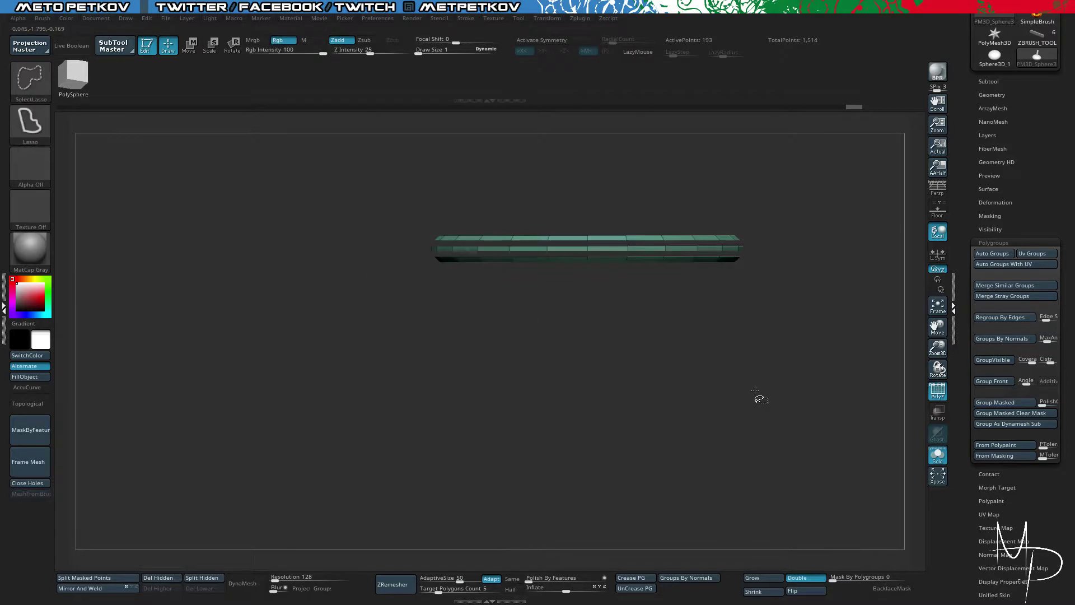
pyautogui.keyDown('ctrl'); pyautogui.keyDown('alt'); pyautogui.keyDown('shift'); pyautogui.moveTo(312, 239); pyautogui.dragTo(313, 240); pyautogui.keyUp('shift'); pyautogui.keyUp('alt'); pyautogui.keyUp('ctrl')
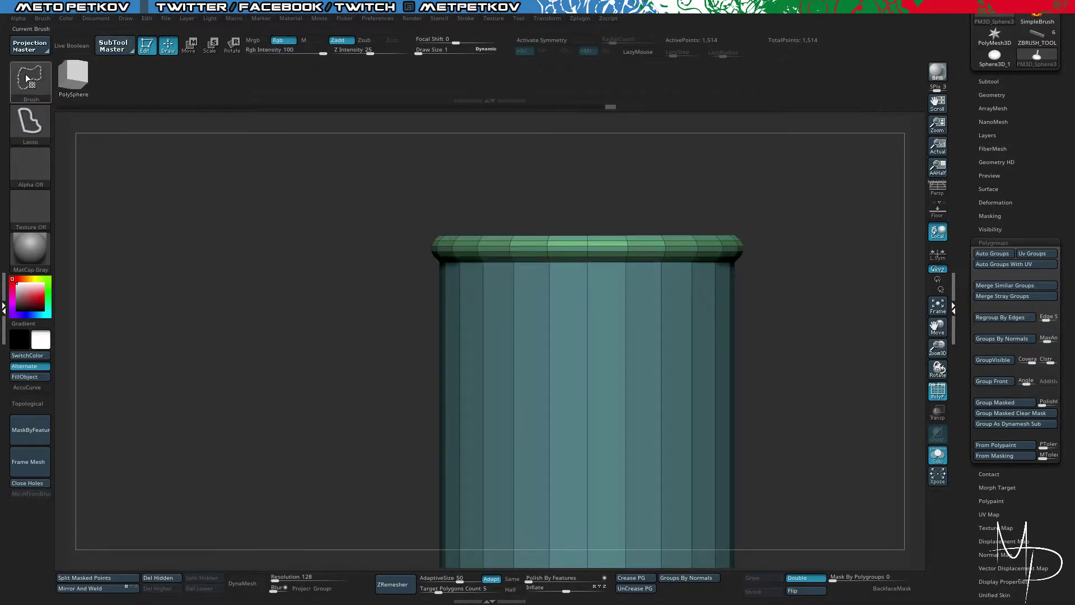
# Step: Using the SelectRect brush, isolate the neck's flat top face, give it its own polygroup and unhide the whole model
pyautogui.click(27, 73)
pyautogui.click(130, 93)
pyautogui.moveTo(406, 150); pyautogui.dragTo(428, 218)
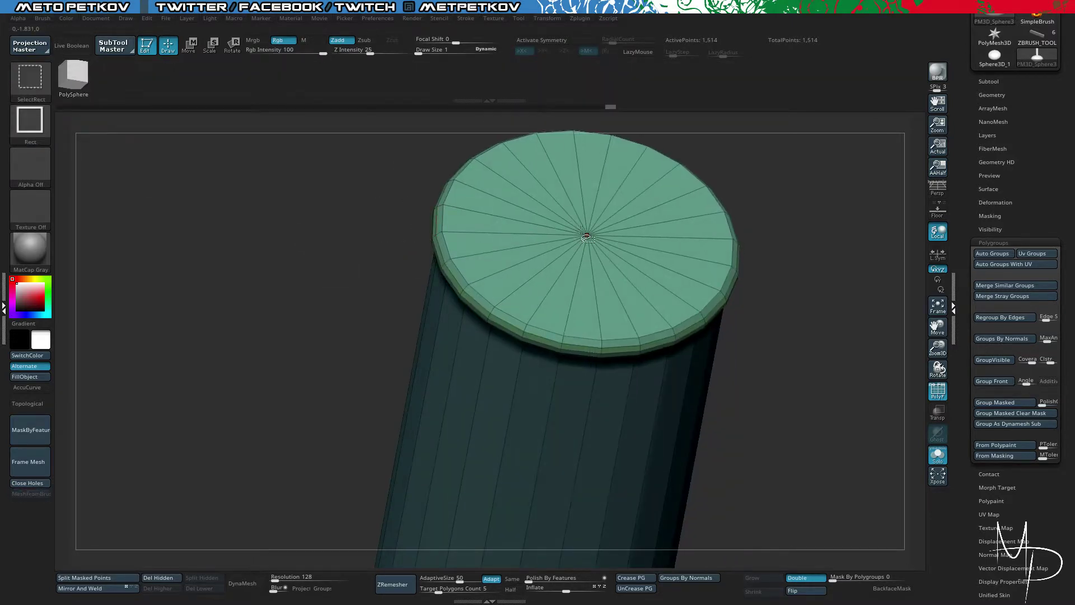
pyautogui.keyDown('ctrl'); pyautogui.keyDown('shift'); pyautogui.click(586, 238); pyautogui.keyUp('shift'); pyautogui.keyUp('ctrl')
pyautogui.moveTo(302, 230); pyautogui.dragTo(246, 193)
pyautogui.moveTo(784, 370)
pyautogui.keyDown('ctrl'); pyautogui.keyDown('alt'); pyautogui.keyDown('shift'); pyautogui.mouseDown()
pyautogui.moveTo(364, 238)
pyautogui.moveTo(354, 196)
pyautogui.moveTo(371, 231)
pyautogui.moveTo(353, 258)
pyautogui.mouseUp(); pyautogui.keyUp('shift'); pyautogui.keyUp('alt'); pyautogui.keyUp('ctrl')
pyautogui.press('b')
pyautogui.press('z')
pyautogui.press('m')
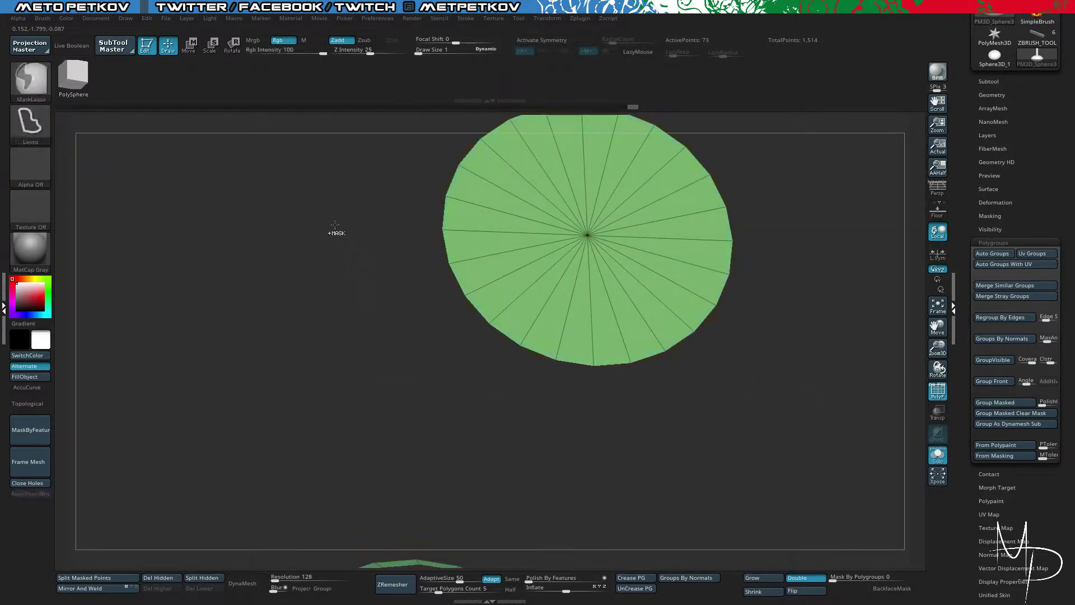
pyautogui.keyDown('ctrl'); pyautogui.keyDown('shift'); pyautogui.click(324, 203); pyautogui.keyUp('shift'); pyautogui.keyUp('ctrl')
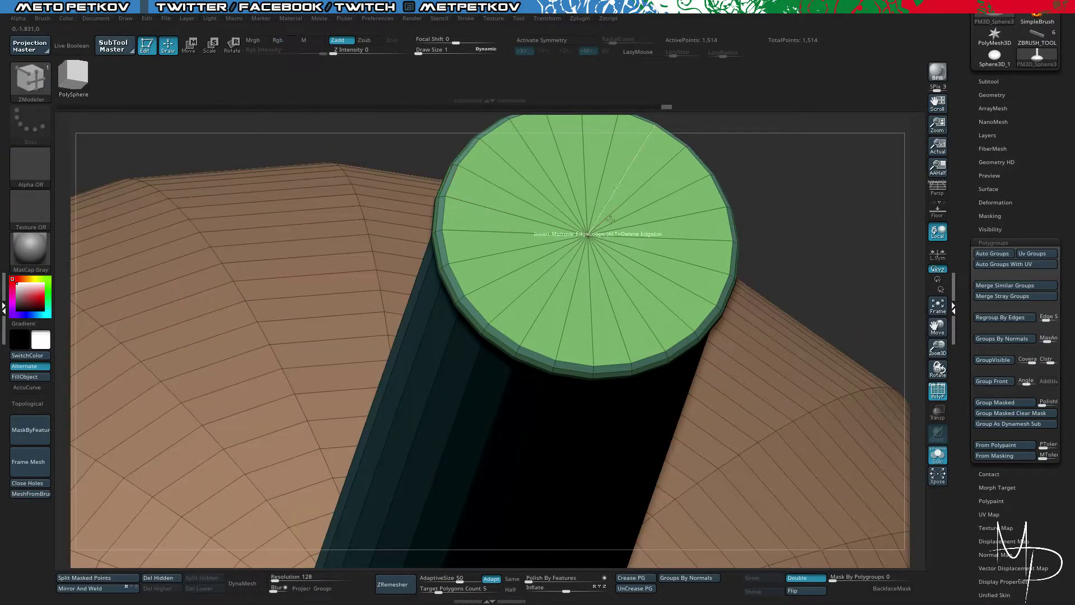
# Step: Inset the neck's top face with Inset, Polygroup Island and Inset Region, leaving a narrow ring inside the lip
pyautogui.keyDown('alt'); pyautogui.moveTo(796, 193); pyautogui.dragTo(619, 184); pyautogui.keyUp('alt')
pyautogui.press('space')
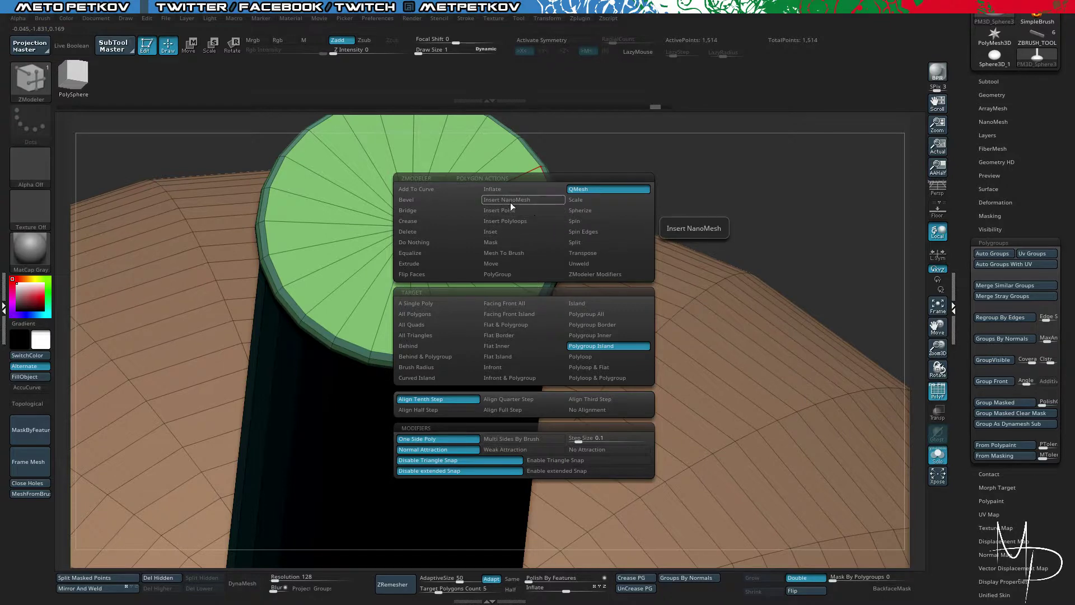
pyautogui.click(497, 231)
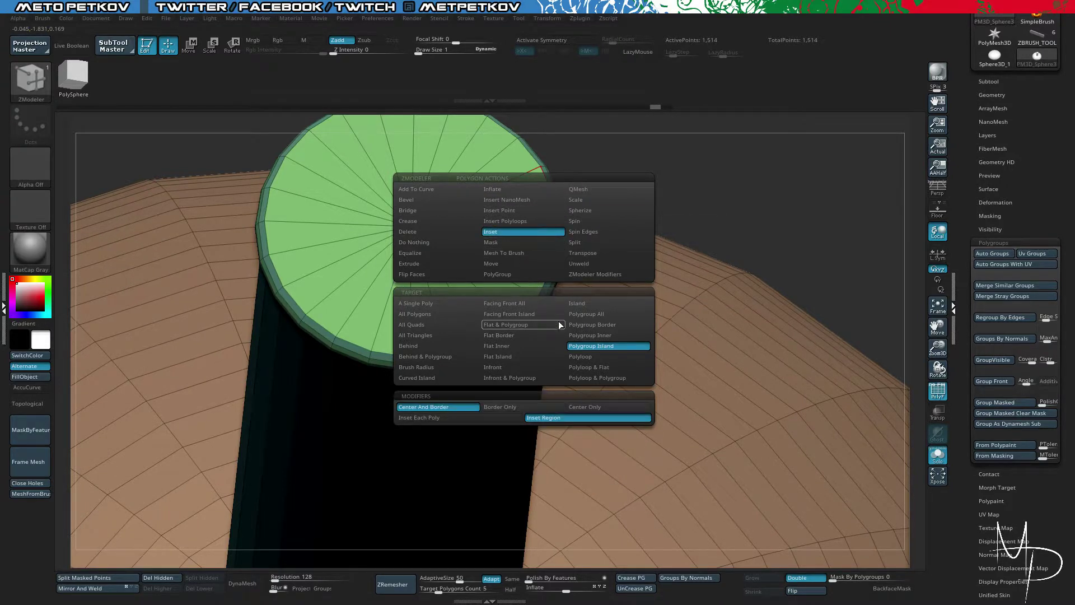
pyautogui.click(586, 346)
pyautogui.moveTo(512, 194); pyautogui.dragTo(492, 194)
pyautogui.moveTo(721, 179); pyautogui.dragTo(657, 240)
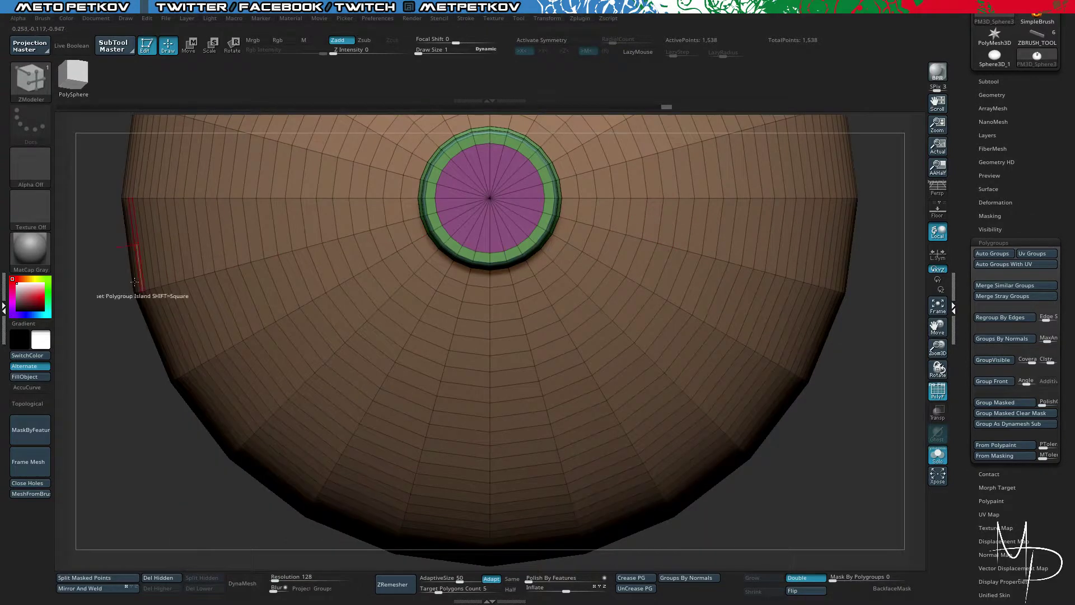
pyautogui.moveTo(98, 284); pyautogui.dragTo(216, 280)
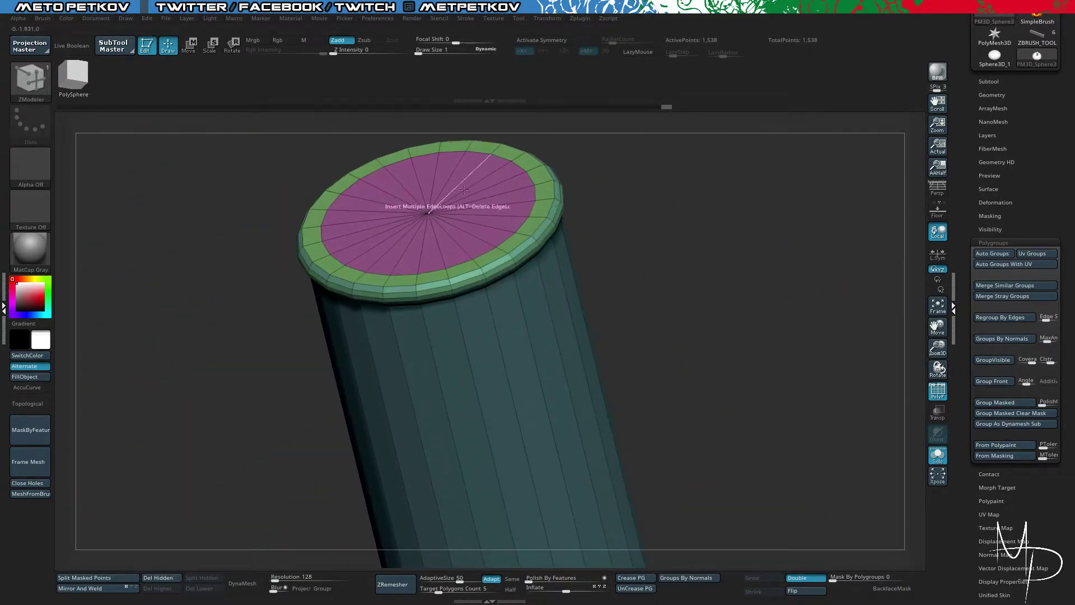
pyautogui.keyDown('alt'); pyautogui.click(522, 167); pyautogui.keyUp('alt')
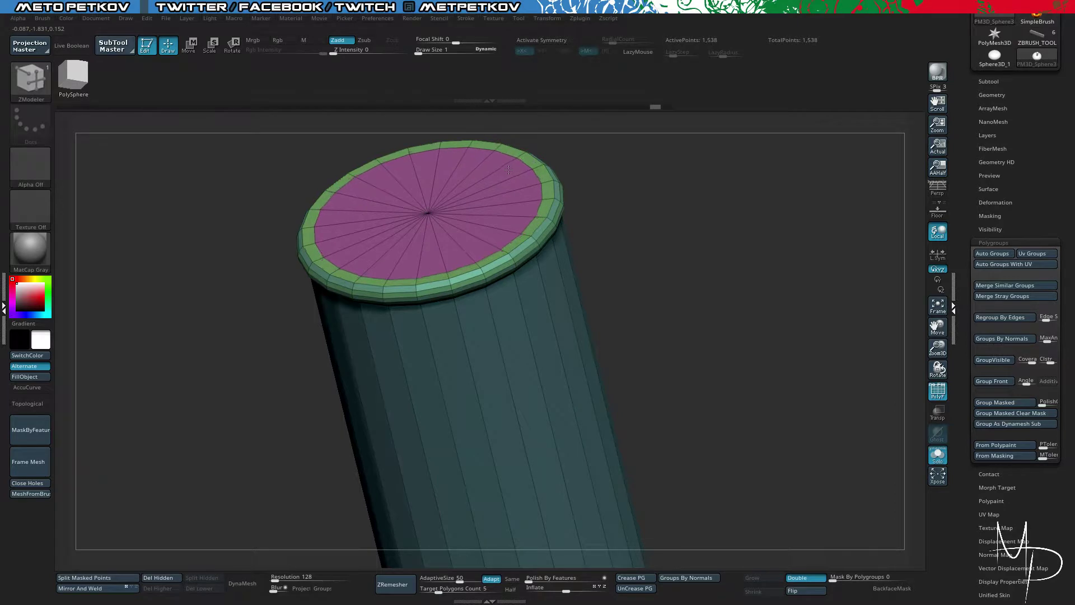
# Step: Push the inset top face down into the neck with QMesh to hollow out the opening
pyautogui.press('space')
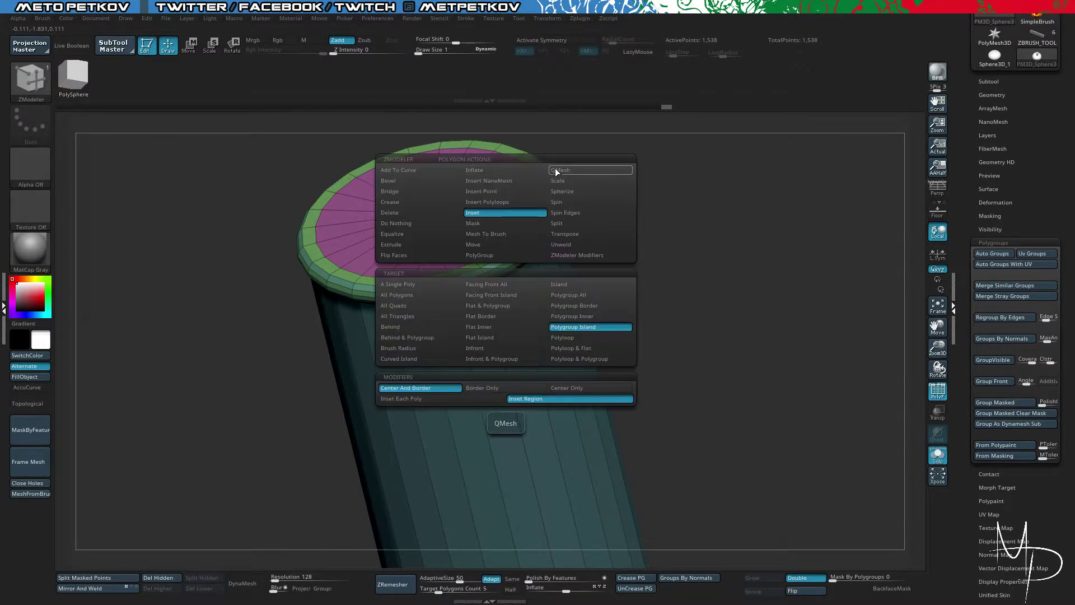
pyautogui.click(556, 169)
pyautogui.moveTo(511, 167); pyautogui.dragTo(549, 281)
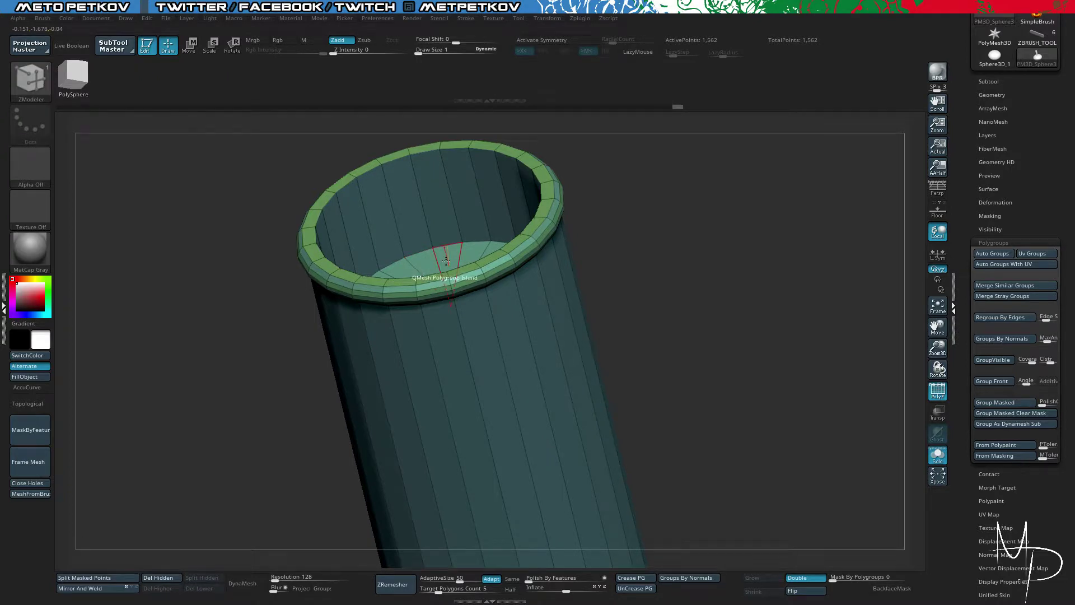
# Step: Pull a separate disc-shaped plug from the floor of the neck's opening to above the lip with QMesh, and isolate it
pyautogui.moveTo(448, 260); pyautogui.dragTo(397, 75)
pyautogui.keyDown('alt'); pyautogui.moveTo(173, 204); pyautogui.dragTo(152, 169); pyautogui.keyUp('alt')
pyautogui.moveTo(152, 170); pyautogui.dragTo(385, 232)
pyautogui.moveTo(374, 185); pyautogui.dragTo(350, 216)
pyautogui.moveTo(588, 182); pyautogui.dragTo(622, 123)
pyautogui.keyDown('alt'); pyautogui.moveTo(847, 392); pyautogui.dragTo(679, 283); pyautogui.keyUp('alt')
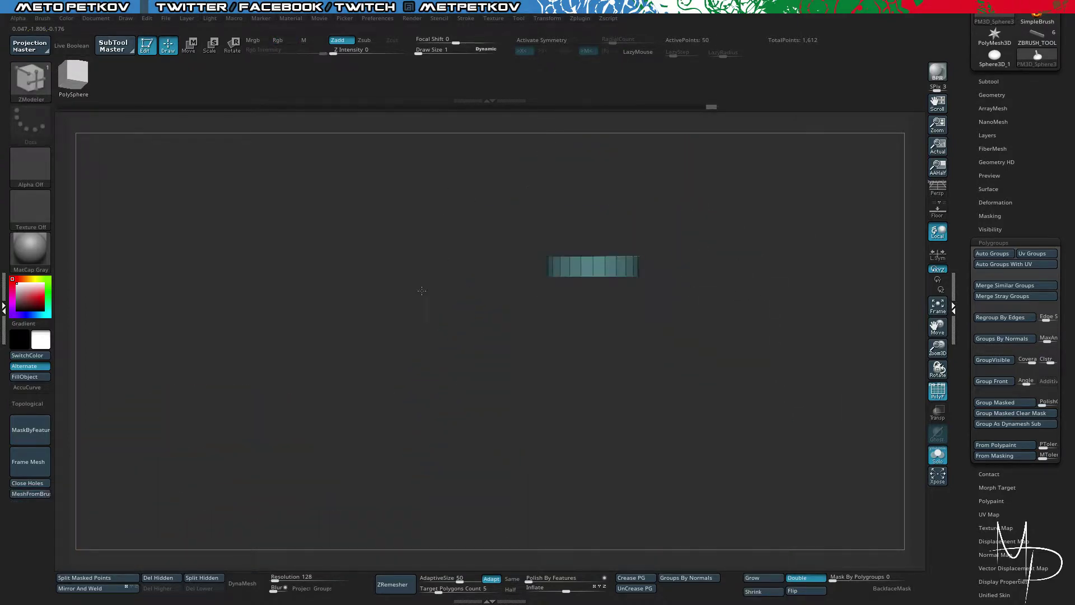
# Step: Split the plug and the hidden bottle body into separate subtools and show both together in a straight side view
pyautogui.moveTo(421, 291); pyautogui.dragTo(417, 301)
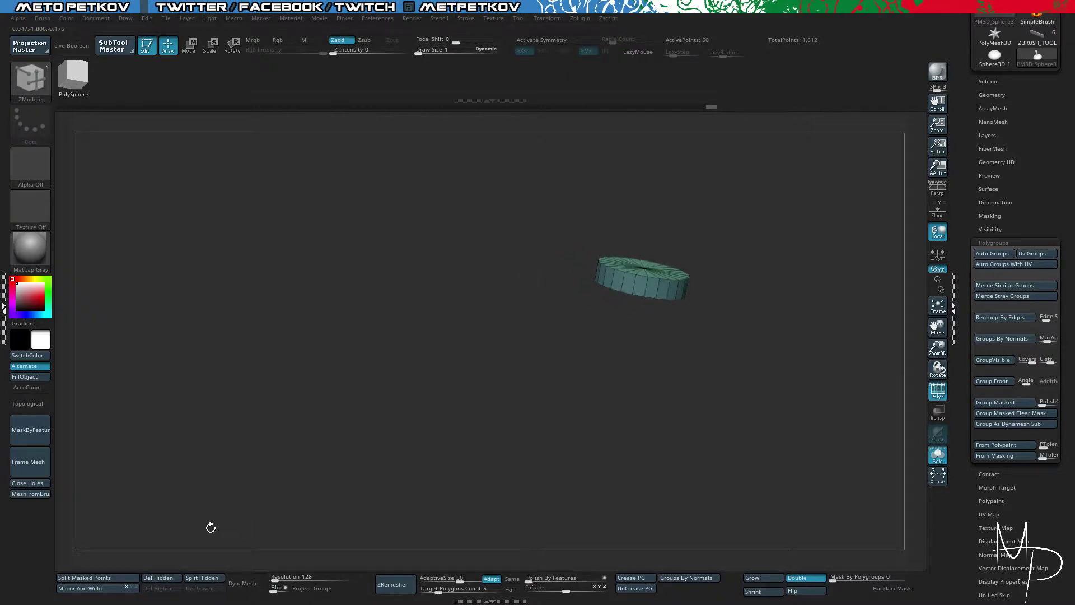
pyautogui.hotkey('alt', 's')
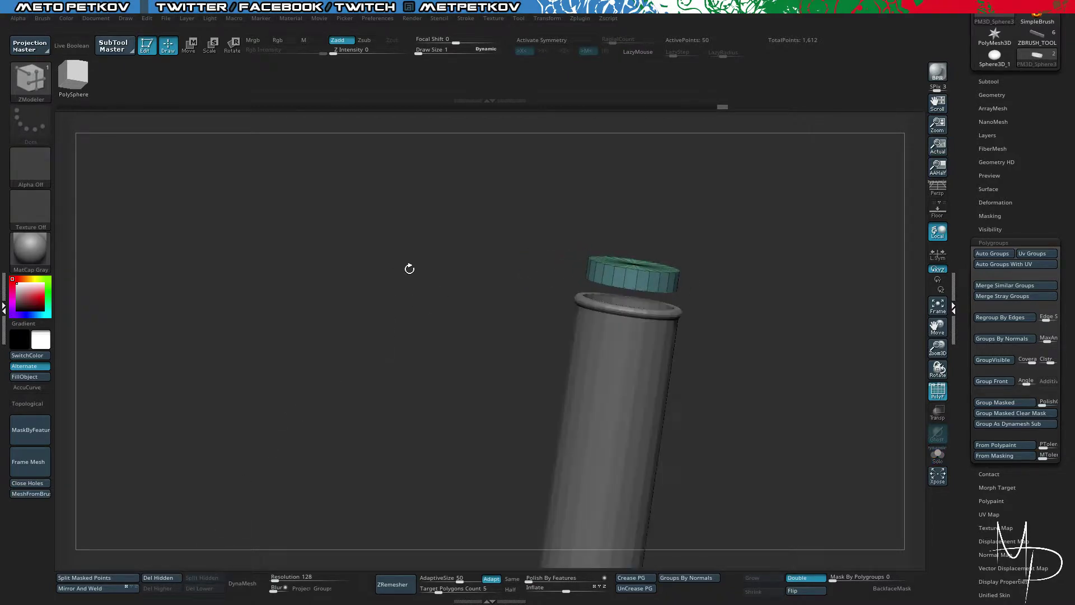
pyautogui.keyDown('shift'); pyautogui.moveTo(417, 256); pyautogui.dragTo(530, 210); pyautogui.keyUp('shift')
pyautogui.press('w')
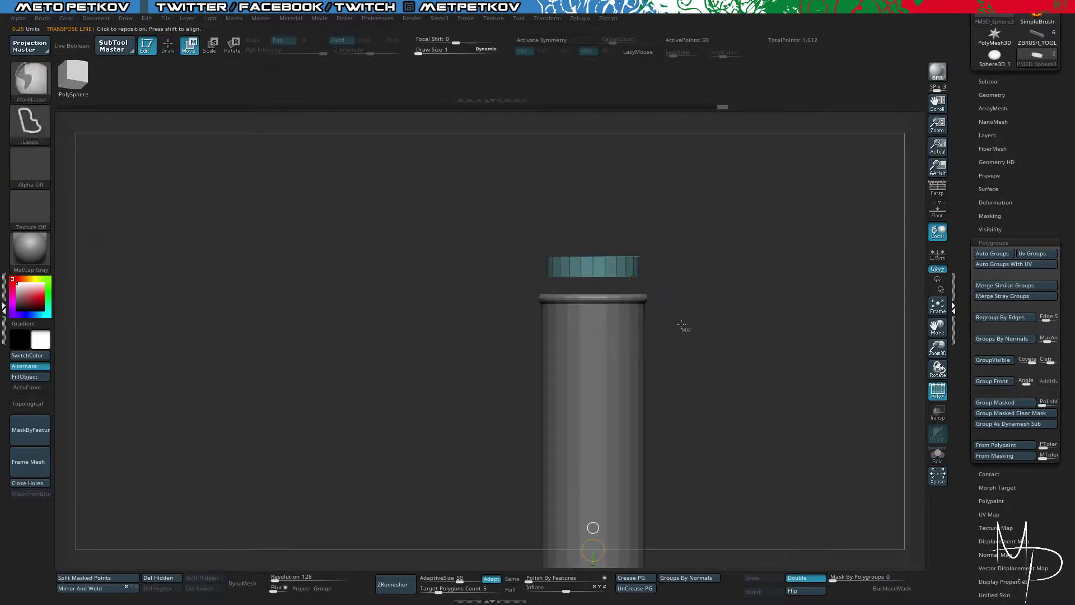
pyautogui.moveTo(488, 269)
pyautogui.keyDown('ctrl'); pyautogui.mouseDown()
pyautogui.moveTo(697, 323)
pyautogui.moveTo(722, 282)
pyautogui.moveTo(717, 273)
pyautogui.mouseUp(); pyautogui.keyUp('ctrl')
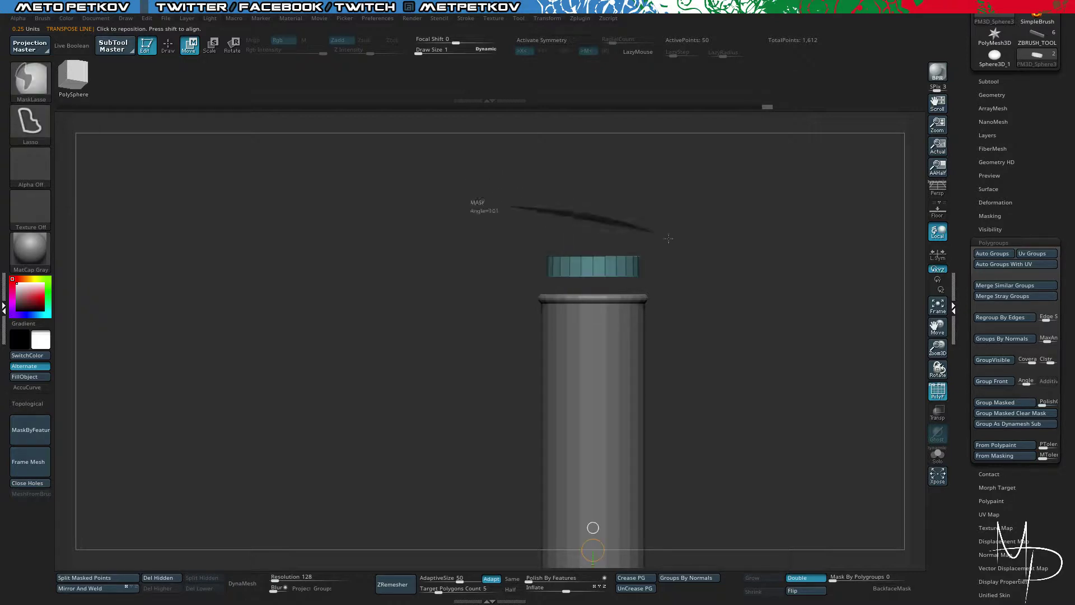
pyautogui.keyDown('ctrl'); pyautogui.moveTo(570, 266); pyautogui.dragTo(454, 247); pyautogui.keyUp('ctrl')
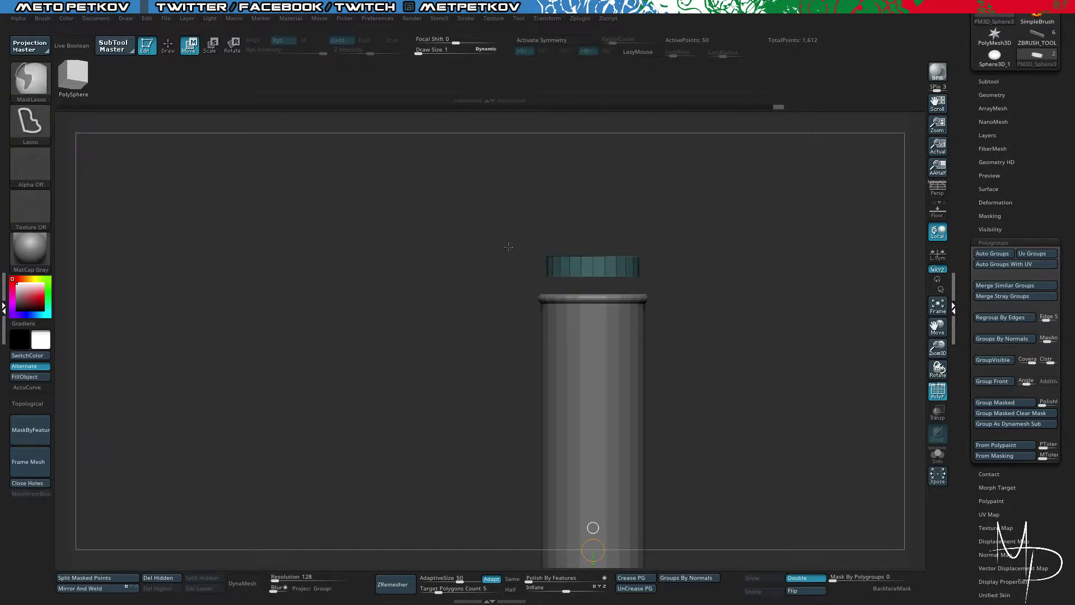
pyautogui.moveTo(508, 218)
pyautogui.mouseDown()
pyautogui.moveTo(506, 235)
pyautogui.moveTo(492, 206)
pyautogui.moveTo(497, 140)
pyautogui.moveTo(487, 173)
pyautogui.moveTo(414, 252)
pyautogui.moveTo(396, 256)
pyautogui.moveTo(385, 241)
pyautogui.mouseUp()
pyautogui.keyDown('ctrl'); pyautogui.click(492, 204); pyautogui.keyUp('ctrl')
# Step: Isolate the plug, centre the transform gizmo on it and frame it in the view
pyautogui.hotkey('alt', 's')
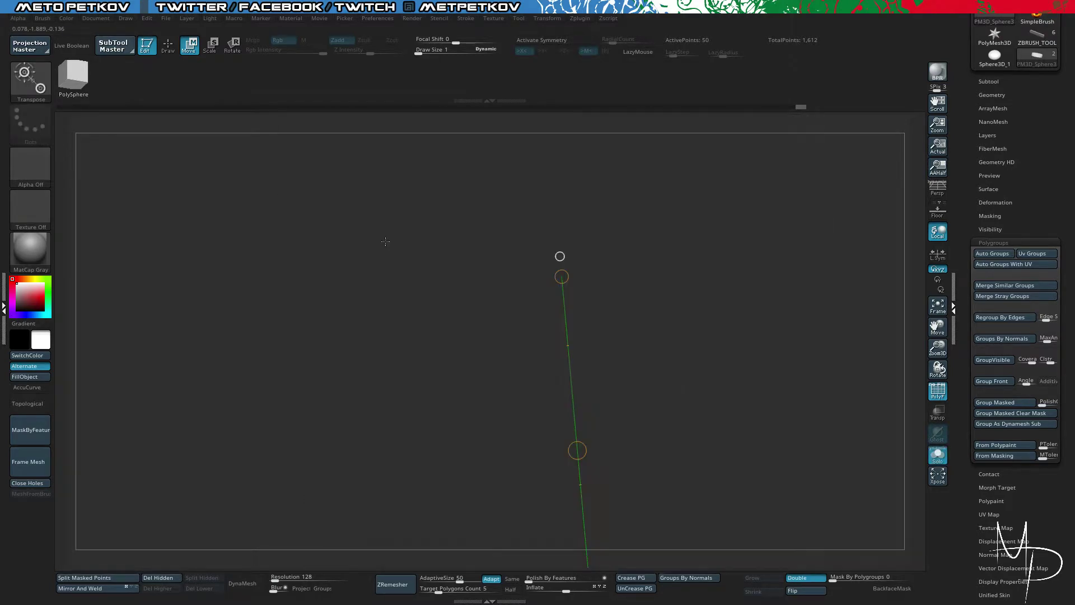
pyautogui.hotkey('alt', 's')
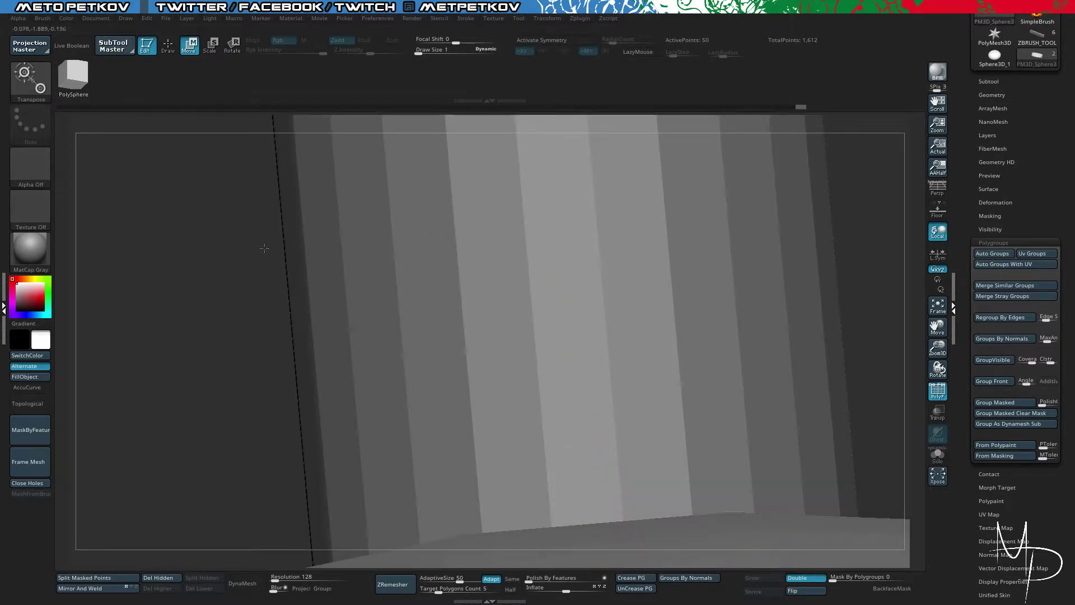
pyautogui.press('f')
pyautogui.hotkey('alt', 's')
pyautogui.press('f')
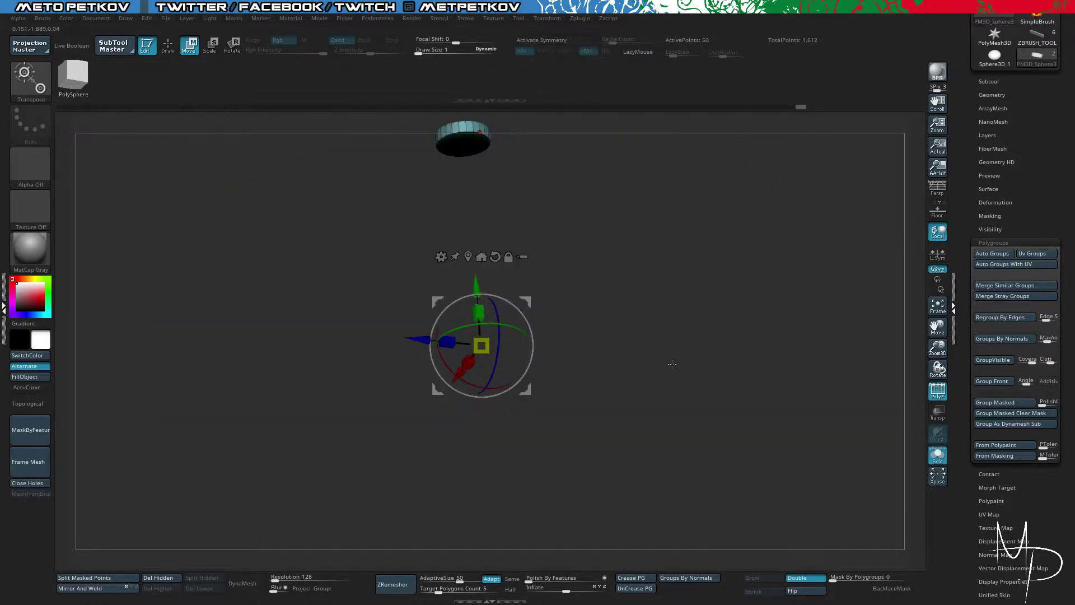
pyautogui.click(481, 256)
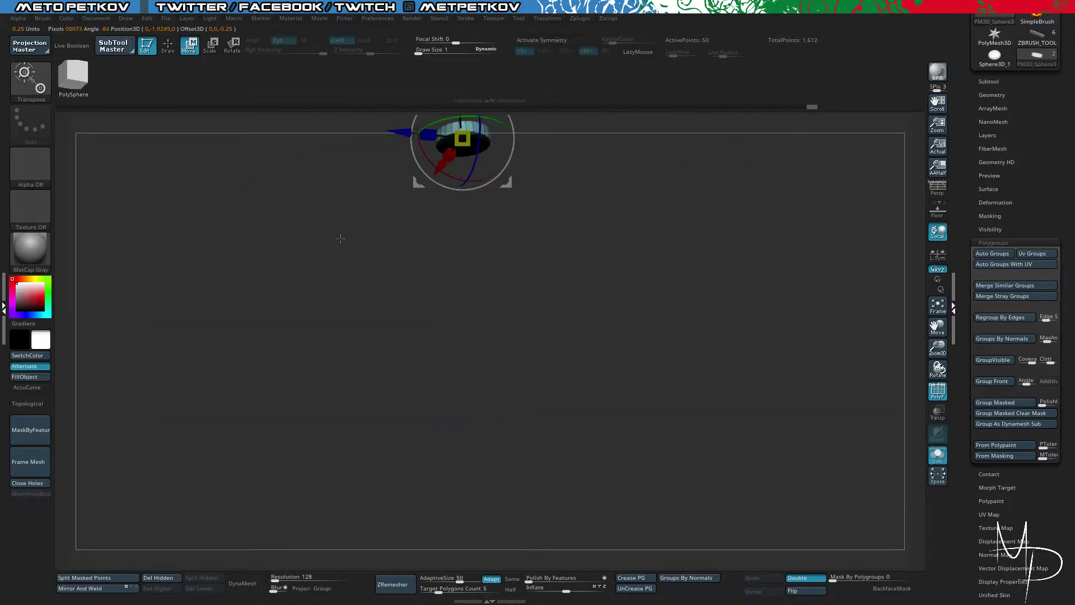
pyautogui.press('f')
# Step: Extend the plug's underside down into the neck with QMesh Polygroup Island and show the bottle body again
pyautogui.keyDown('alt'); pyautogui.moveTo(851, 267); pyautogui.dragTo(767, 227); pyautogui.keyUp('alt')
pyautogui.press('q')
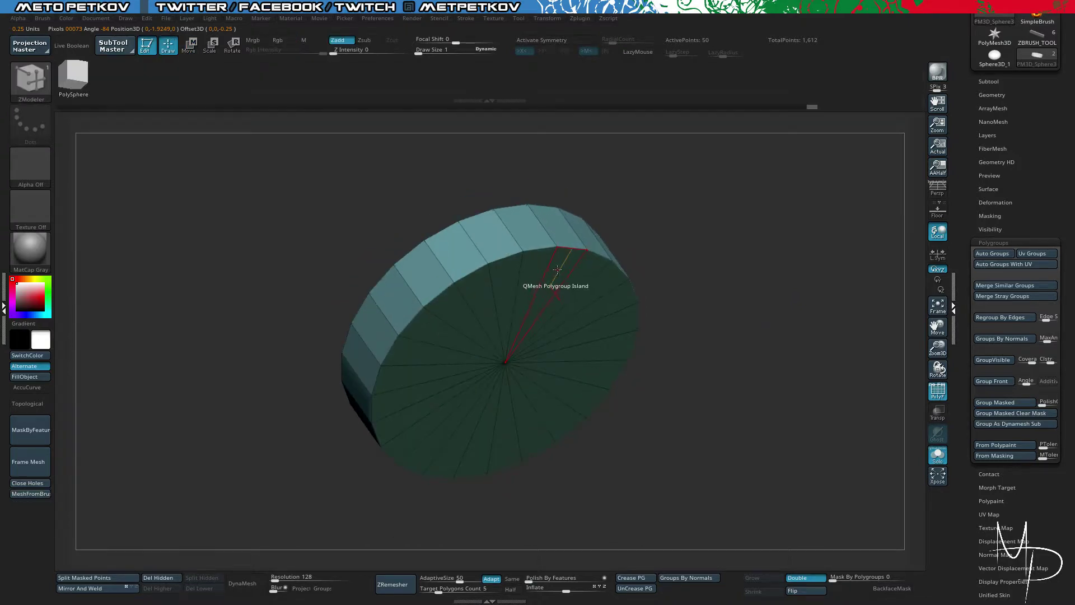
pyautogui.moveTo(564, 280); pyautogui.dragTo(625, 375)
pyautogui.keyDown('alt'); pyautogui.moveTo(745, 274); pyautogui.dragTo(661, 241); pyautogui.keyUp('alt')
pyautogui.hotkey('alt', 's')
pyautogui.moveTo(367, 190); pyautogui.dragTo(376, 298)
# Step: Preview the plug with Dynamic Subdiv, accepting its activation with Always YES, and return to the unsmoothed mesh
pyautogui.press('d')
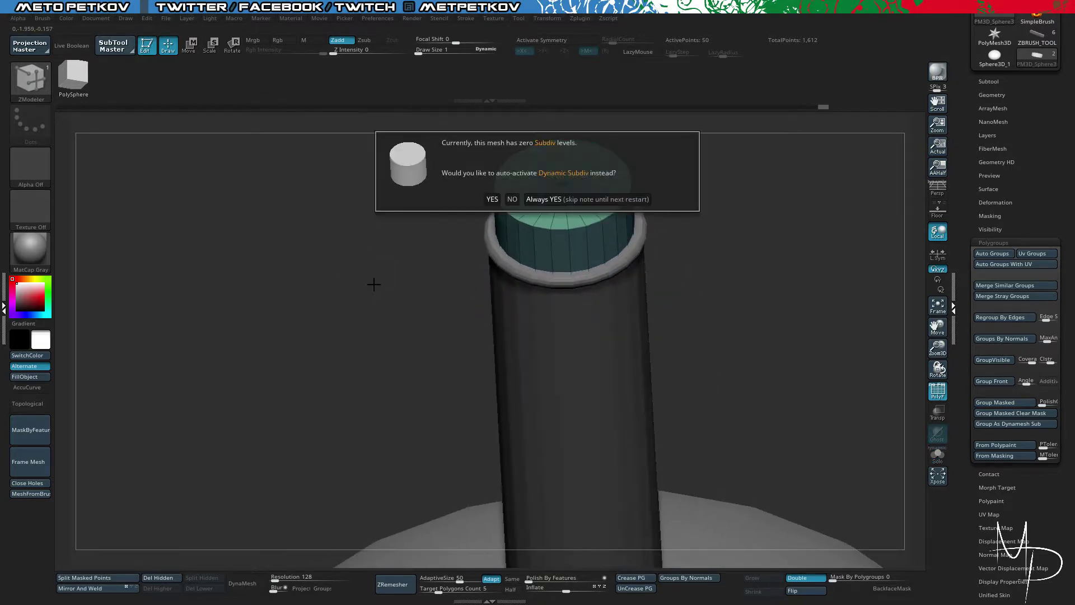
pyautogui.click(569, 196)
pyautogui.hotkey('shift', 'd')
pyautogui.press('d')
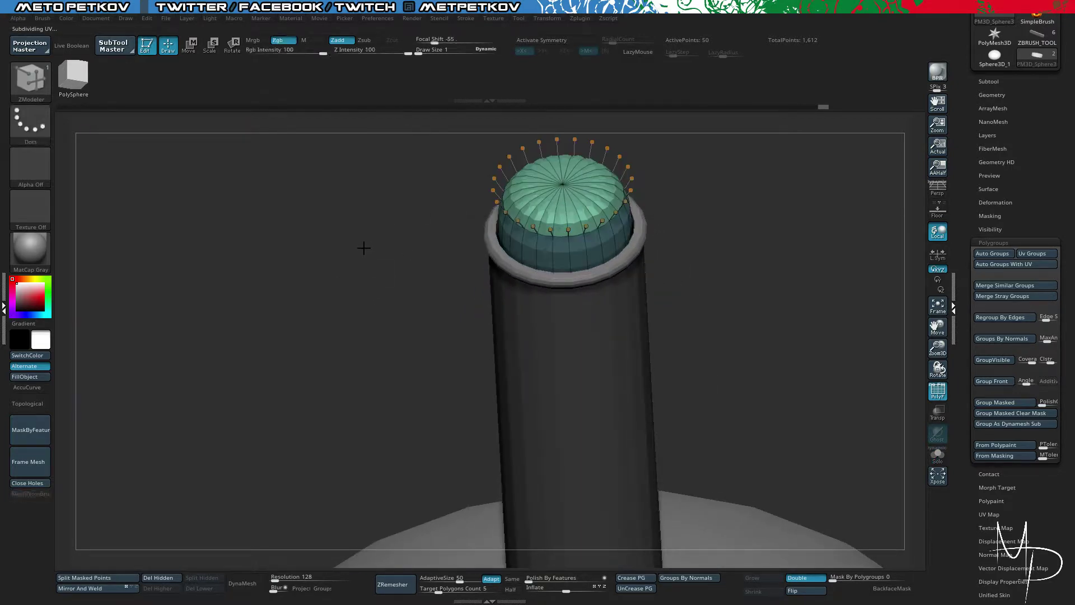
pyautogui.hotkey('shift', 'd')
pyautogui.moveTo(363, 245); pyautogui.dragTo(359, 224)
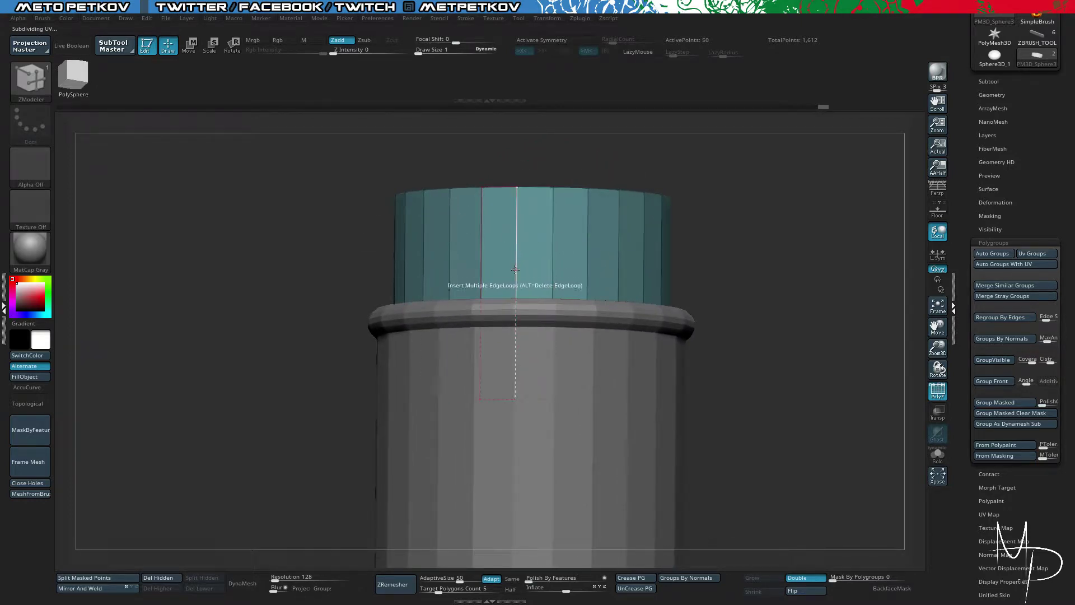
# Step: Insert two single edge loops around the plug's side, close together just above the bottle's lip
pyautogui.press('space')
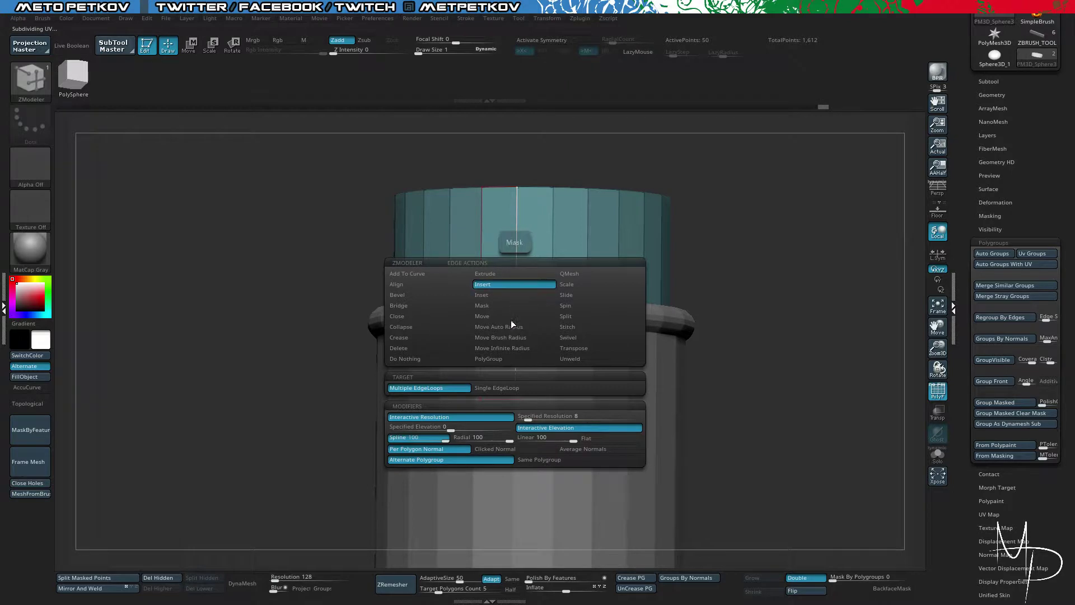
pyautogui.click(478, 390)
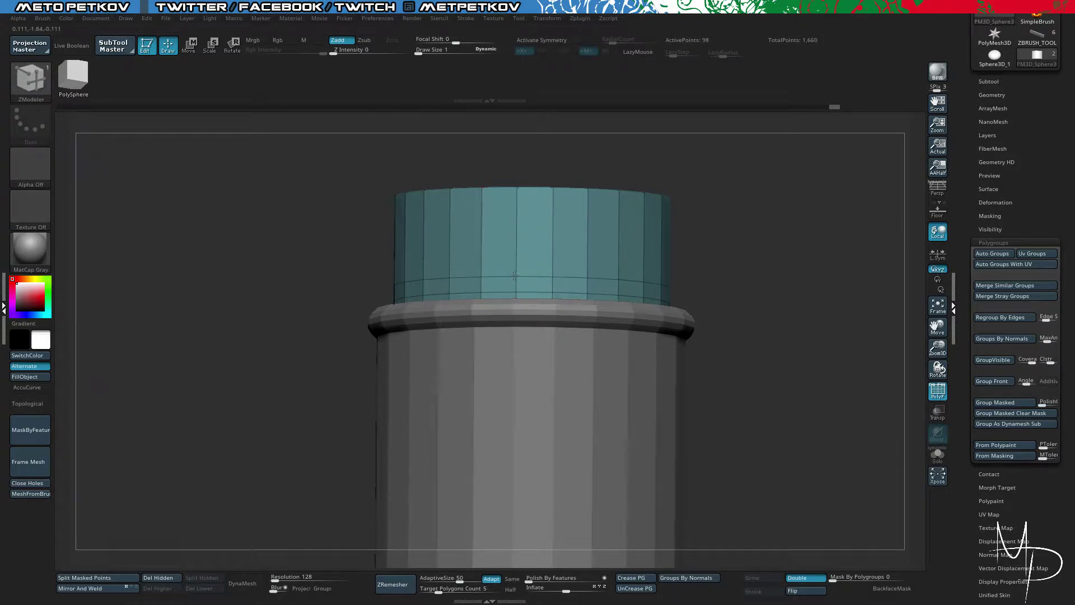
pyautogui.moveTo(515, 273); pyautogui.dragTo(488, 288, button='right')
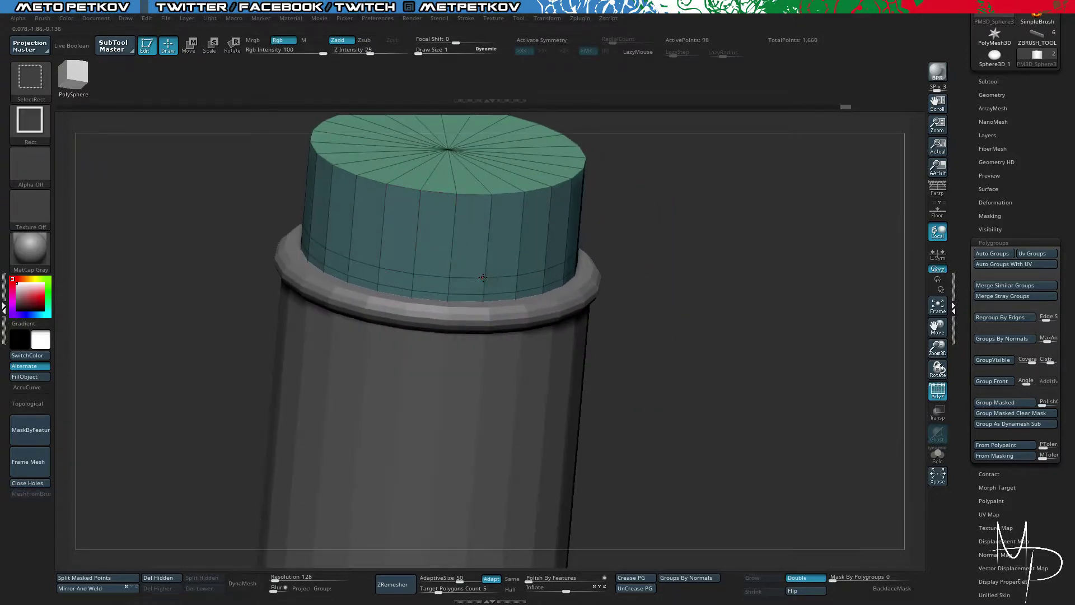
# Step: Give the plug's side band above the inserted edge loops its own polygroup, working with the plug isolated
pyautogui.keyDown('ctrl'); pyautogui.keyDown('shift'); pyautogui.click(483, 277); pyautogui.keyUp('shift'); pyautogui.keyUp('ctrl')
pyautogui.hotkey('alt', 's')
pyautogui.keyDown('shift'); pyautogui.moveTo(694, 384); pyautogui.dragTo(694, 348, button='right'); pyautogui.keyUp('shift')
pyautogui.keyDown('ctrl'); pyautogui.keyDown('alt'); pyautogui.keyDown('shift'); pyautogui.moveTo(716, 456); pyautogui.dragTo(163, 285); pyautogui.keyUp('shift'); pyautogui.keyUp('alt'); pyautogui.keyUp('ctrl')
pyautogui.hotkey('ctrl', 'w')
pyautogui.keyDown('ctrl'); pyautogui.keyDown('shift'); pyautogui.click(150, 184); pyautogui.keyUp('shift'); pyautogui.keyUp('ctrl')
pyautogui.moveTo(151, 176); pyautogui.dragTo(184, 216, button='right')
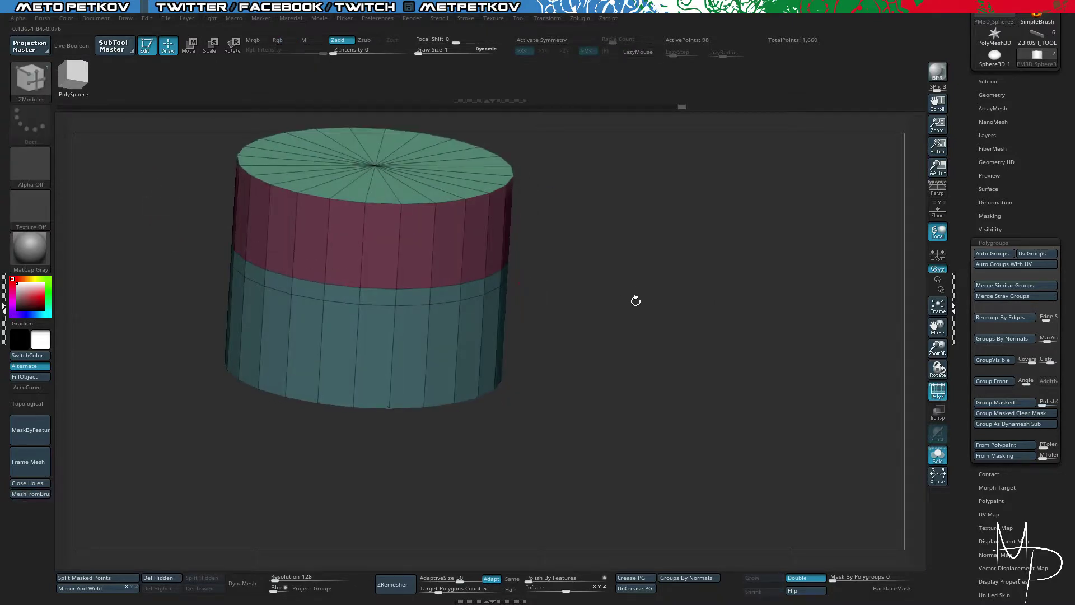
pyautogui.moveTo(636, 301); pyautogui.dragTo(643, 280, button='right')
pyautogui.hotkey('alt', 's')
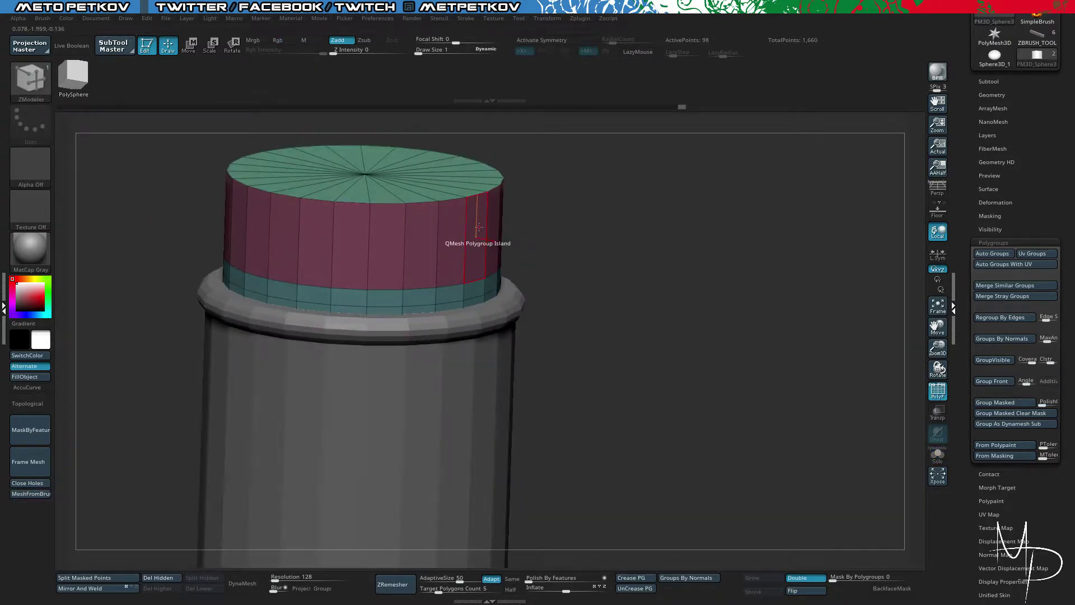
# Step: Pull the plug's upper side band outward with QMesh to form a wider cap head, and switch to the Move brush
pyautogui.moveTo(478, 227); pyautogui.dragTo(501, 242)
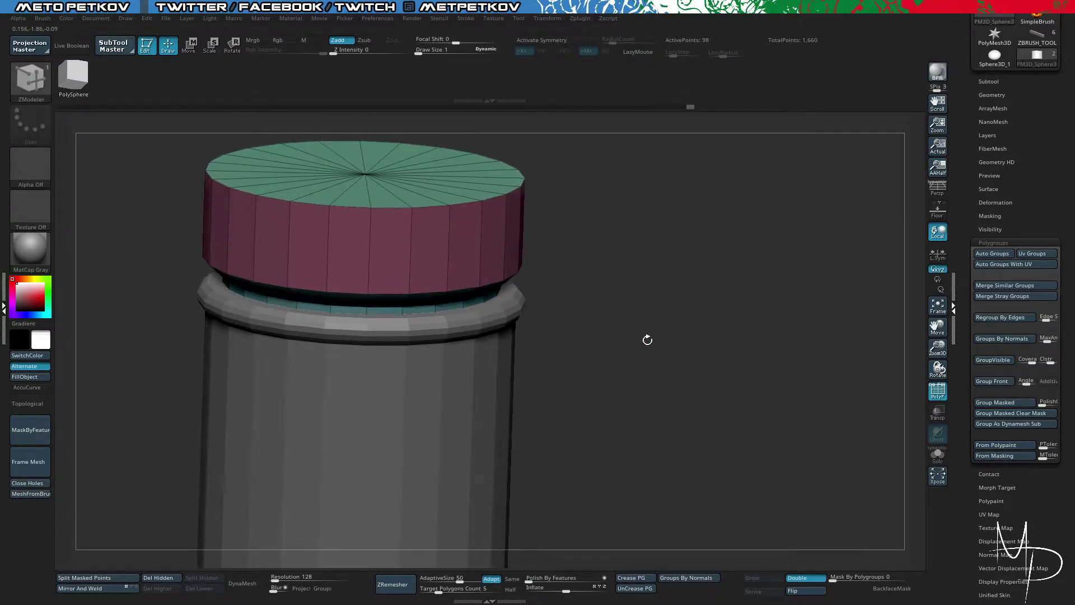
pyautogui.moveTo(647, 340)
pyautogui.keyDown('ctrl'); pyautogui.mouseDown(button='right')
pyautogui.moveTo(558, 257)
pyautogui.moveTo(565, 232)
pyautogui.moveTo(594, 314)
pyautogui.moveTo(603, 255)
pyautogui.moveTo(465, 191)
pyautogui.mouseUp(button='right'); pyautogui.keyUp('ctrl')
pyautogui.moveTo(465, 190)
pyautogui.keyDown('shift'); pyautogui.mouseDown(button='right')
pyautogui.moveTo(326, 185)
pyautogui.moveTo(366, 265)
pyautogui.mouseUp(button='right'); pyautogui.keyUp('shift')
pyautogui.press('b')
pyautogui.press('m')
pyautogui.press('v')
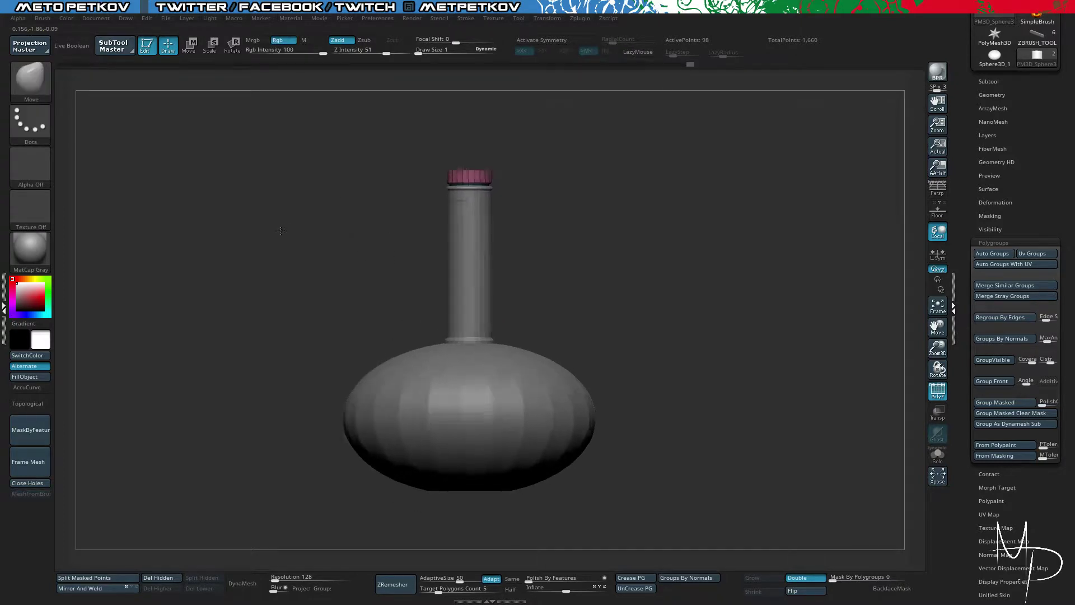
# Step: Check the plug alone and together with the bottle with the polyframe hidden, and save the project
pyautogui.moveTo(280, 231); pyautogui.dragTo(302, 280, button='right')
pyautogui.hotkey('shift', 'f')
pyautogui.moveTo(282, 234); pyautogui.dragTo(281, 220, button='right')
pyautogui.hotkey('alt', 's')
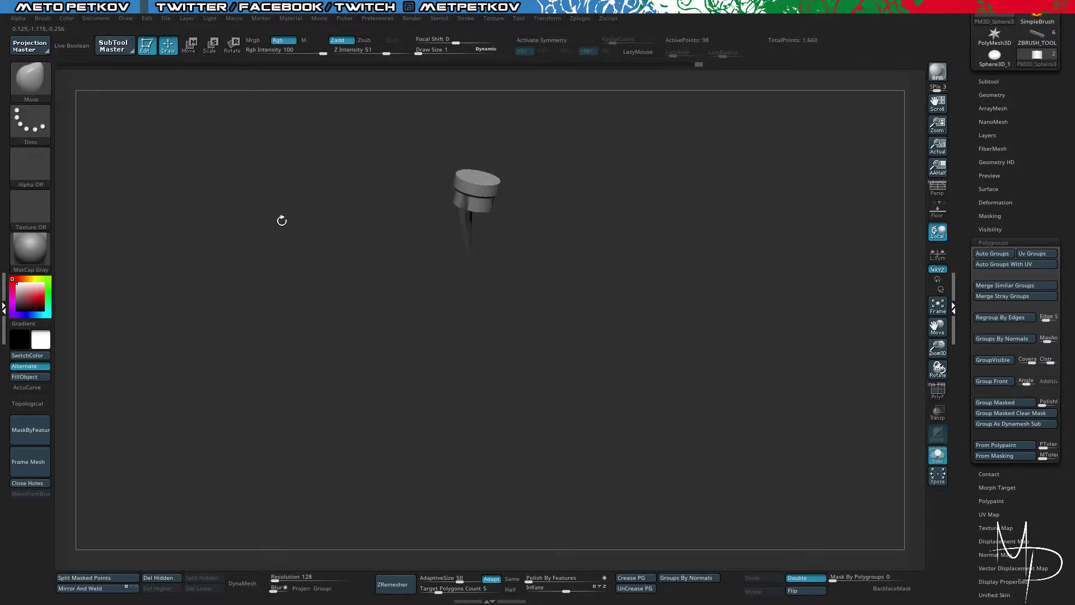
pyautogui.hotkey('alt', 's')
pyautogui.hotkey('alt', 's')
pyautogui.hotkey('ctrl', 's')
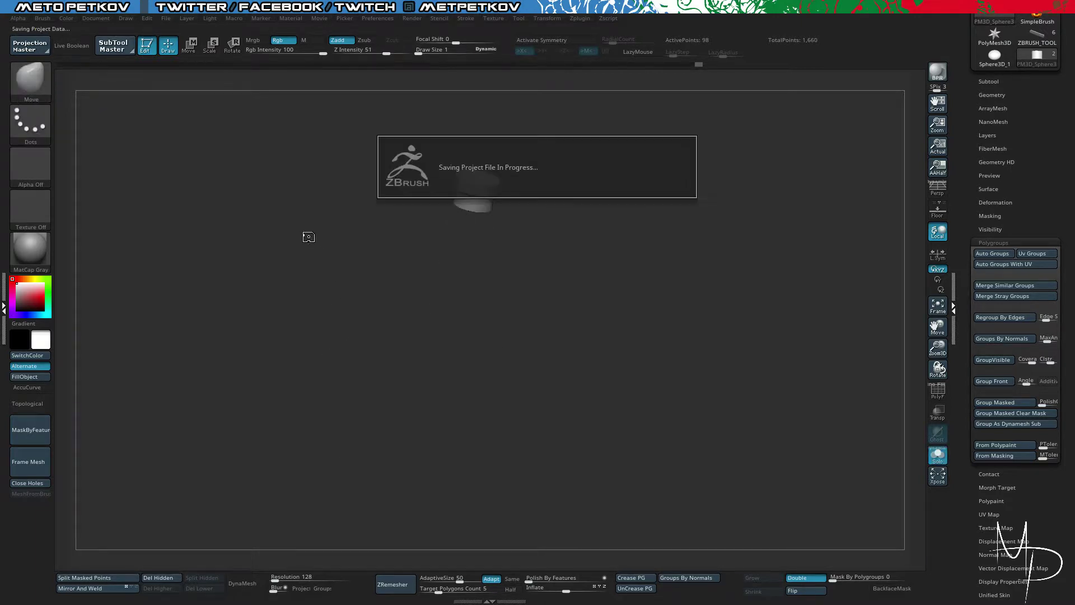
pyautogui.hotkey('alt', 's')
pyautogui.moveTo(286, 233)
pyautogui.mouseDown(button='right')
pyautogui.moveTo(271, 211)
pyautogui.moveTo(280, 225)
pyautogui.mouseUp(button='right')
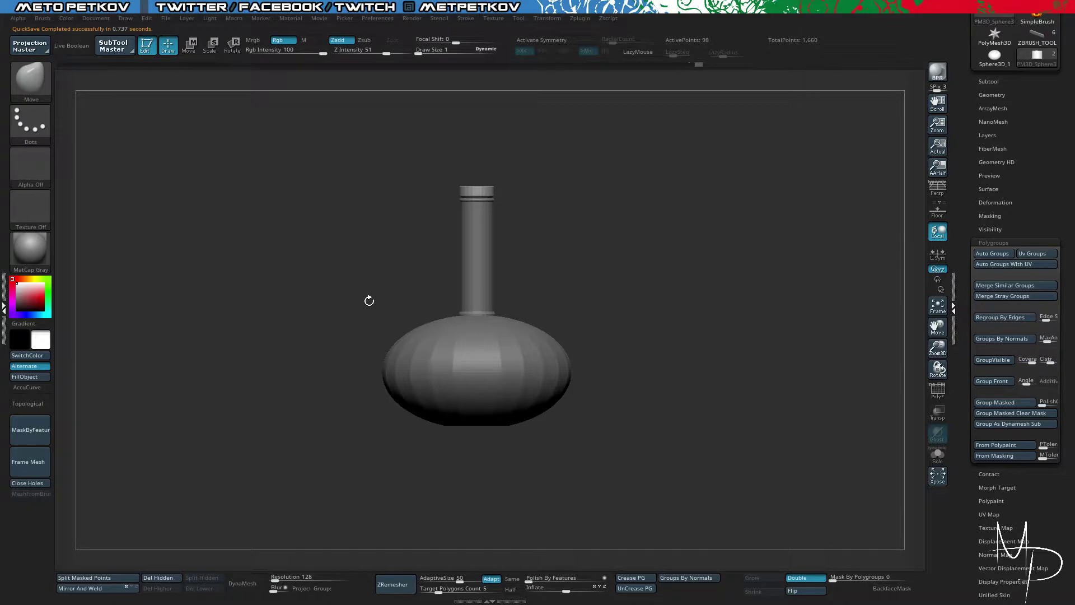
# Step: Select the bottle body, display its polyframe and regroup its polygroups with Groups By Normals
pyautogui.keyDown('alt'); pyautogui.click(414, 384); pyautogui.keyUp('alt')
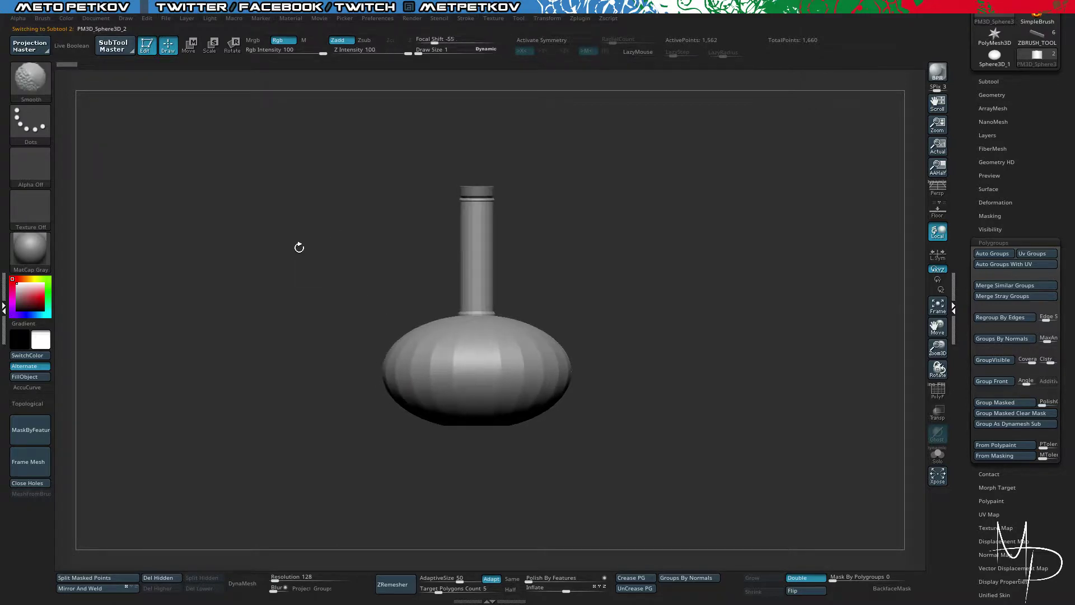
pyautogui.moveTo(299, 247)
pyautogui.keyDown('ctrl'); pyautogui.mouseDown(button='right')
pyautogui.moveTo(300, 277)
pyautogui.moveTo(305, 232)
pyautogui.moveTo(375, 207)
pyautogui.moveTo(293, 245)
pyautogui.moveTo(350, 321)
pyautogui.mouseUp(button='right'); pyautogui.keyUp('ctrl')
pyautogui.moveTo(338, 284); pyautogui.dragTo(315, 147, button='right')
pyautogui.hotkey('shift', 'f')
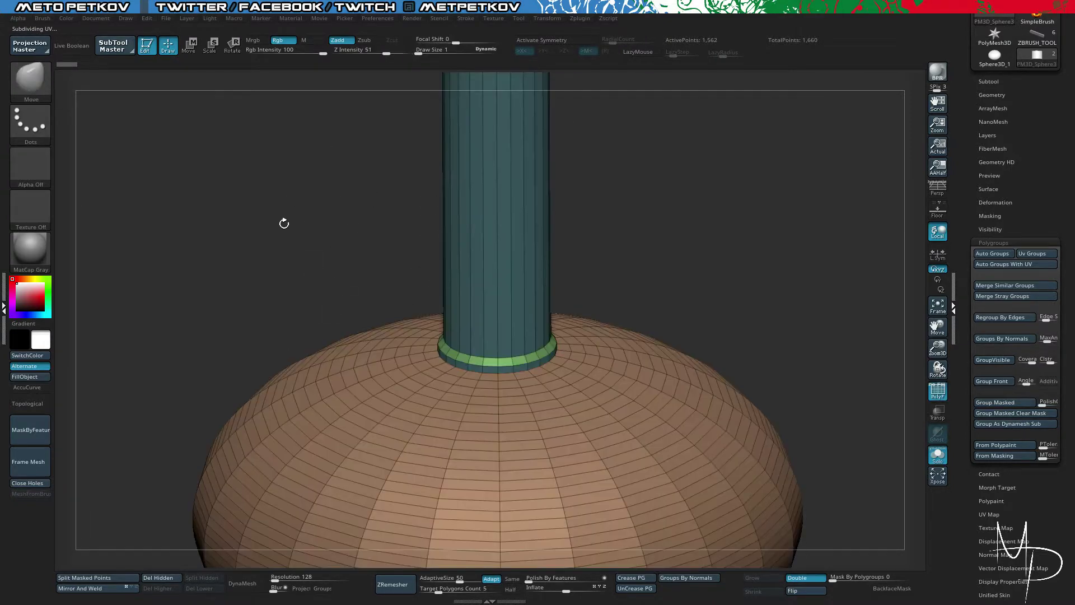
pyautogui.keyDown('ctrl'); pyautogui.moveTo(283, 223); pyautogui.dragTo(246, 104, button='right'); pyautogui.keyUp('ctrl')
pyautogui.click(666, 579)
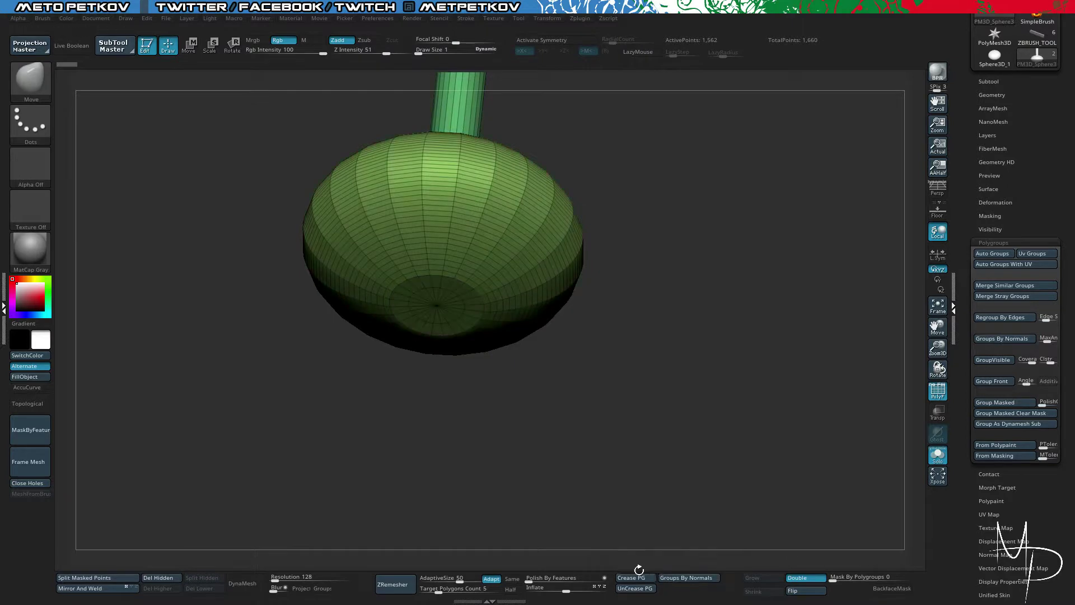
# Step: Switch to ZModeler and set its edge action to Crease with the EdgeLoop Complete target
pyautogui.moveTo(632, 329); pyautogui.dragTo(559, 309, button='right')
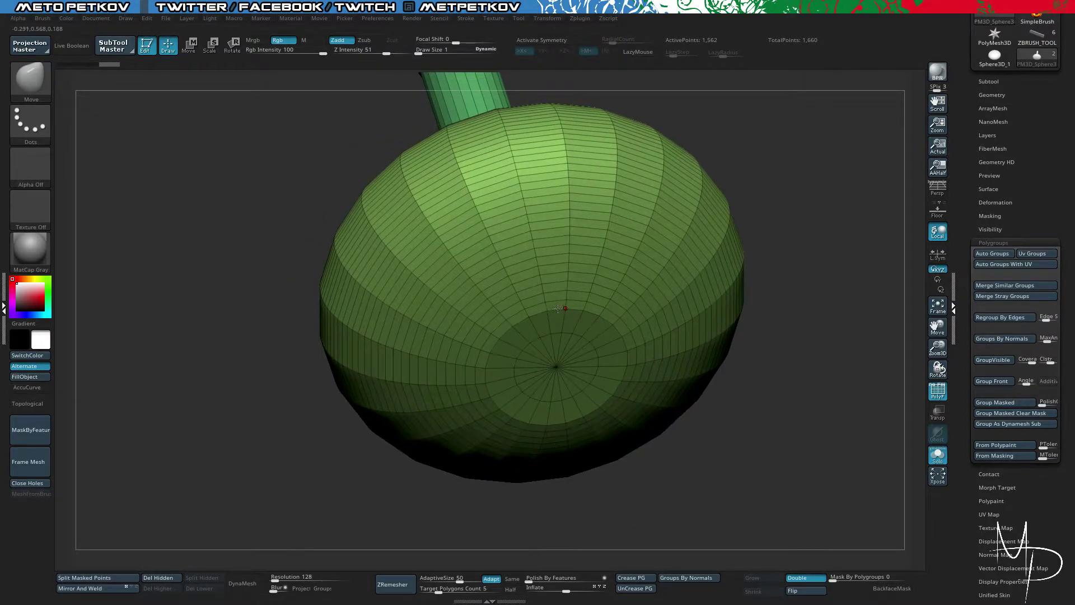
pyautogui.press('b')
pyautogui.press('z')
pyautogui.press('m')
pyautogui.press('space')
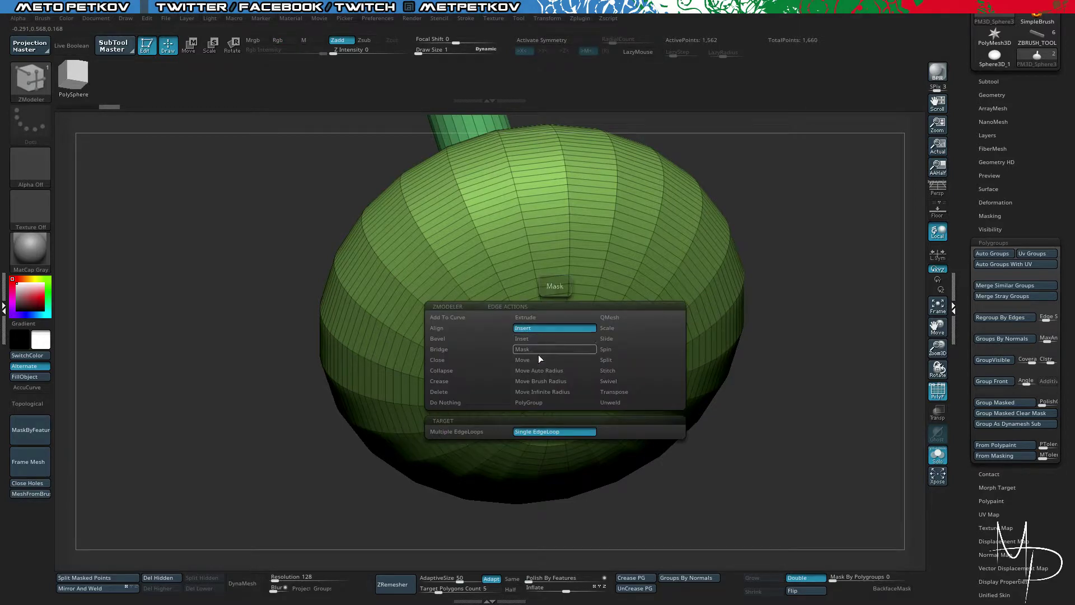
pyautogui.click(458, 381)
pyautogui.click(451, 442)
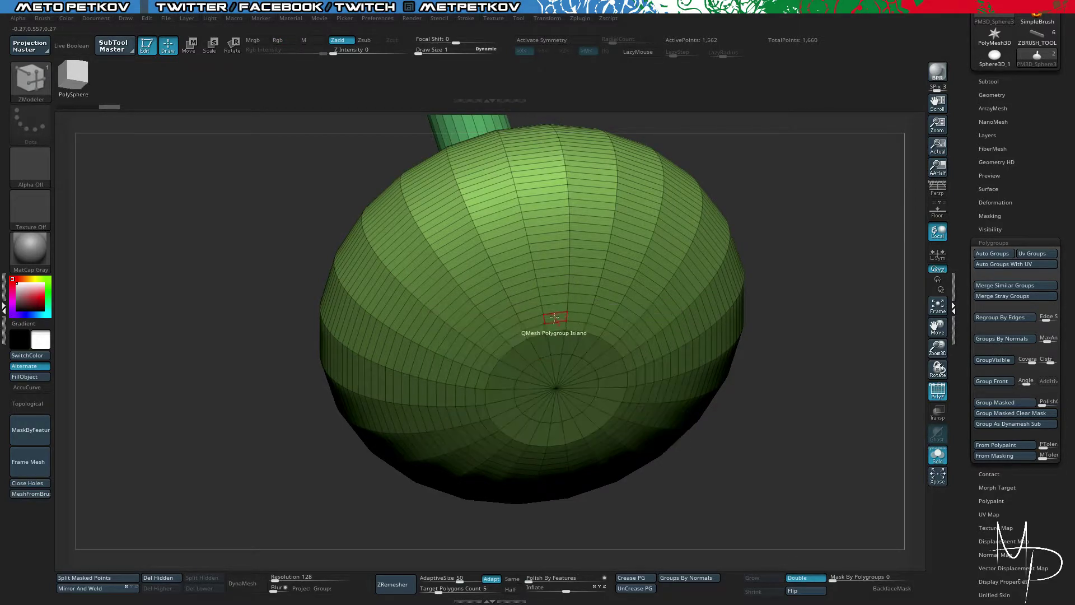
# Step: Preview the bottle body with Dynamic Subdiv, toggling the polyframe, and return to the unsmoothed mesh
pyautogui.moveTo(747, 386)
pyautogui.mouseDown()
pyautogui.moveTo(775, 399)
pyautogui.moveTo(769, 438)
pyautogui.moveTo(717, 390)
pyautogui.mouseUp()
pyautogui.press('d')
pyautogui.keyDown('alt'); pyautogui.moveTo(752, 418); pyautogui.dragTo(737, 516); pyautogui.keyUp('alt')
pyautogui.hotkey('shift', 'f')
pyautogui.moveTo(754, 362); pyautogui.dragTo(788, 549)
pyautogui.hotkey('shift', 'd')
# Step: Examine the bottle body's faces and the collar at the neck's base with the polyframe on and off
pyautogui.keyDown('alt'); pyautogui.moveTo(250, 173); pyautogui.dragTo(268, 204); pyautogui.keyUp('alt')
pyautogui.keyDown('alt'); pyautogui.moveTo(231, 156); pyautogui.dragTo(263, 198); pyautogui.keyUp('alt')
pyautogui.hotkey('shift', 'f')
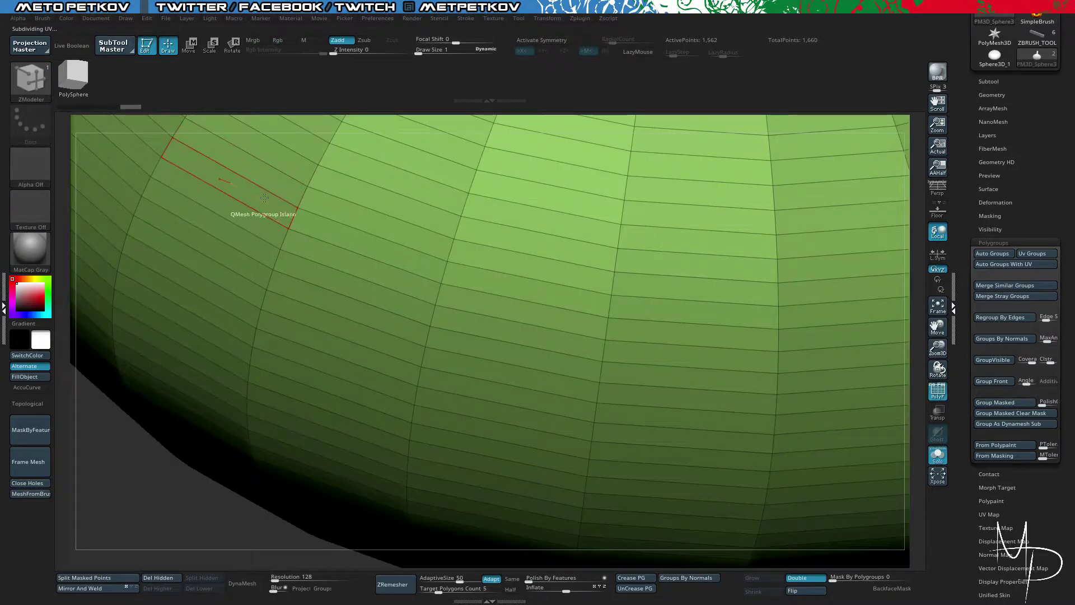
pyautogui.hotkey('shift', 'f')
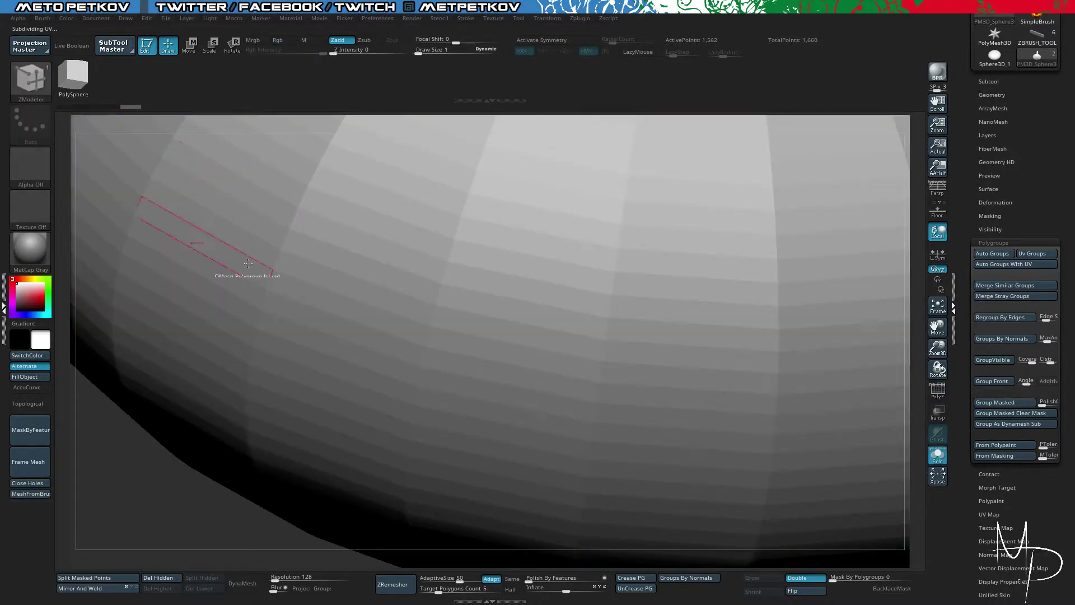
pyautogui.press('f')
pyautogui.moveTo(271, 224)
pyautogui.keyDown('alt'); pyautogui.mouseDown()
pyautogui.moveTo(274, 196)
pyautogui.moveTo(280, 218)
pyautogui.mouseUp(); pyautogui.keyUp('alt')
pyautogui.moveTo(179, 149); pyautogui.dragTo(261, 156)
pyautogui.hotkey('shift', 'f')
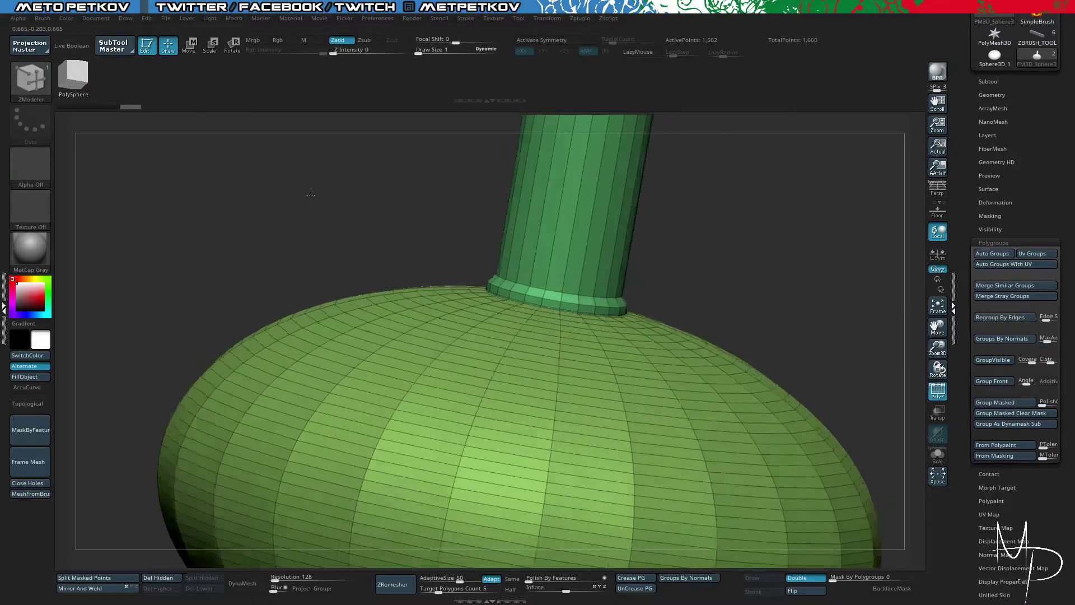
pyautogui.moveTo(312, 195); pyautogui.dragTo(318, 179)
pyautogui.moveTo(177, 156); pyautogui.dragTo(143, 162)
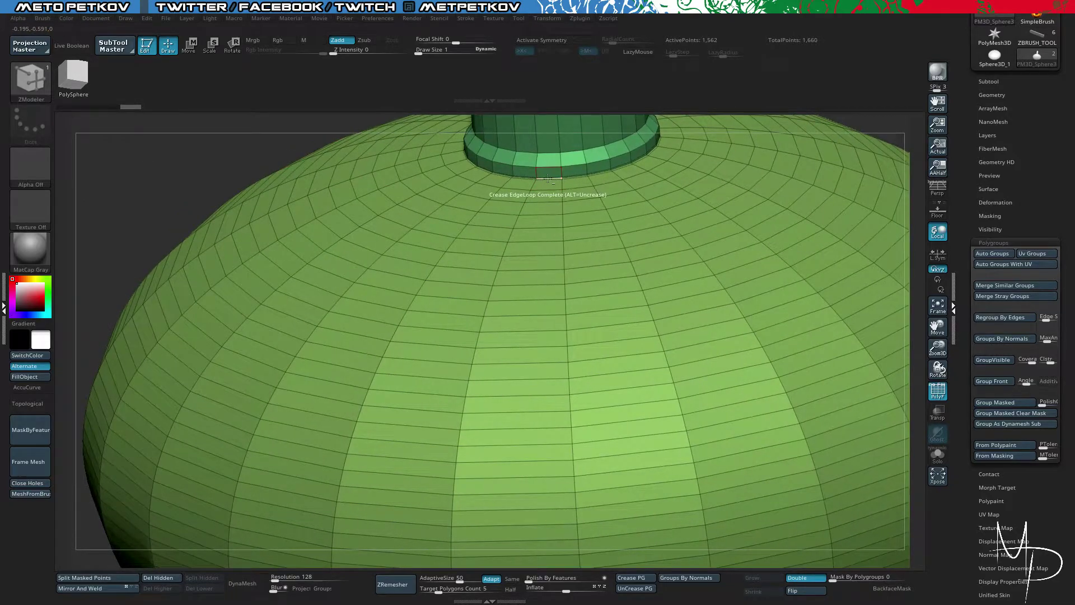
# Step: Preview the smoothed collar at the neck's base with Dynamic Subdiv, with and without the polyframe
pyautogui.press('d')
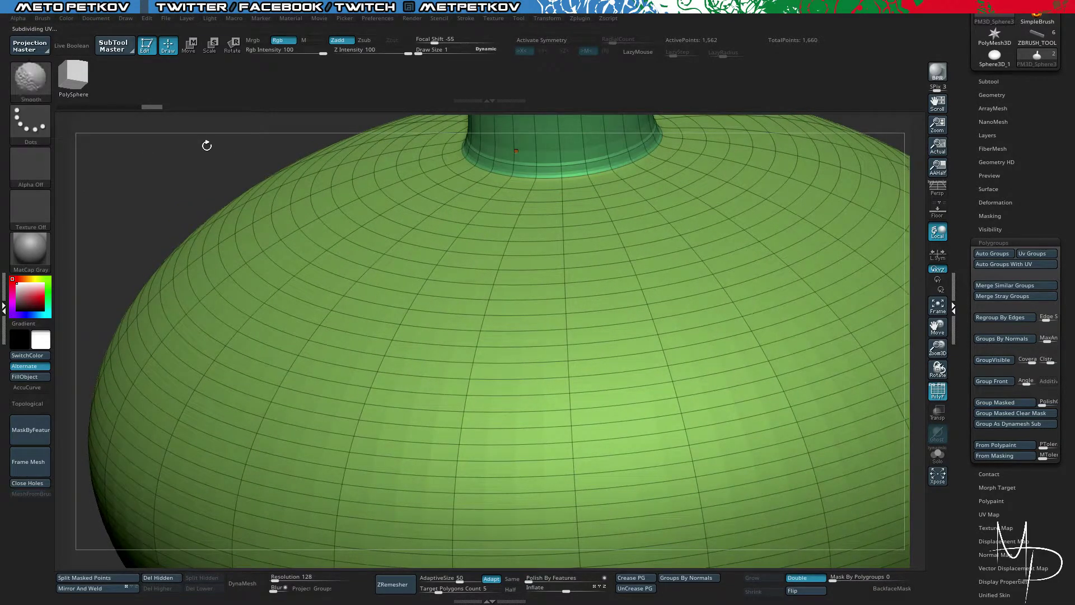
pyautogui.hotkey('shift', 'f')
pyautogui.hotkey('shift', 'f')
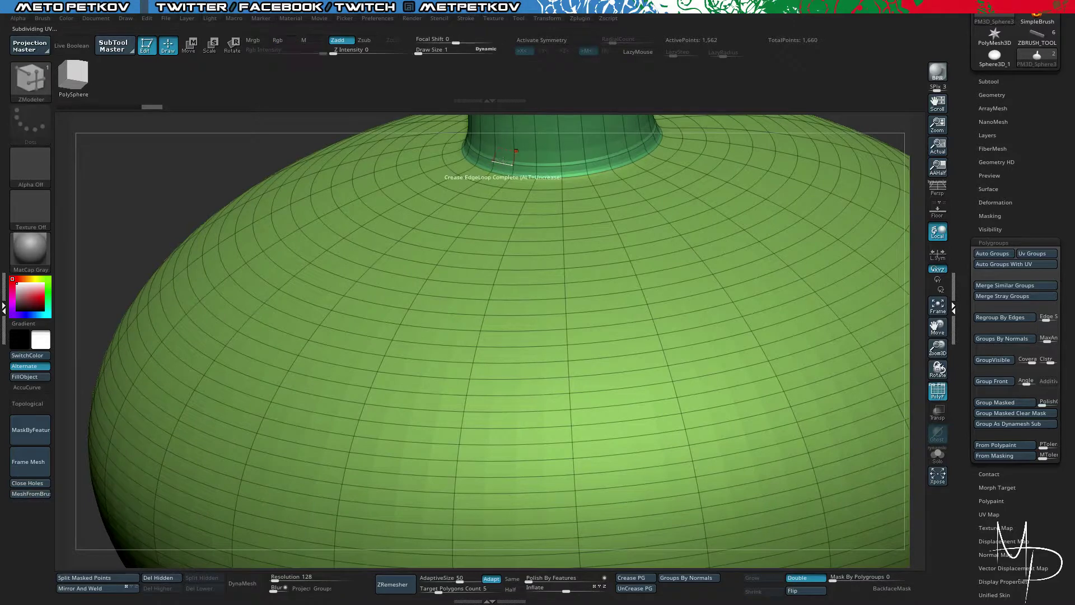
pyautogui.hotkey('shift', 'f')
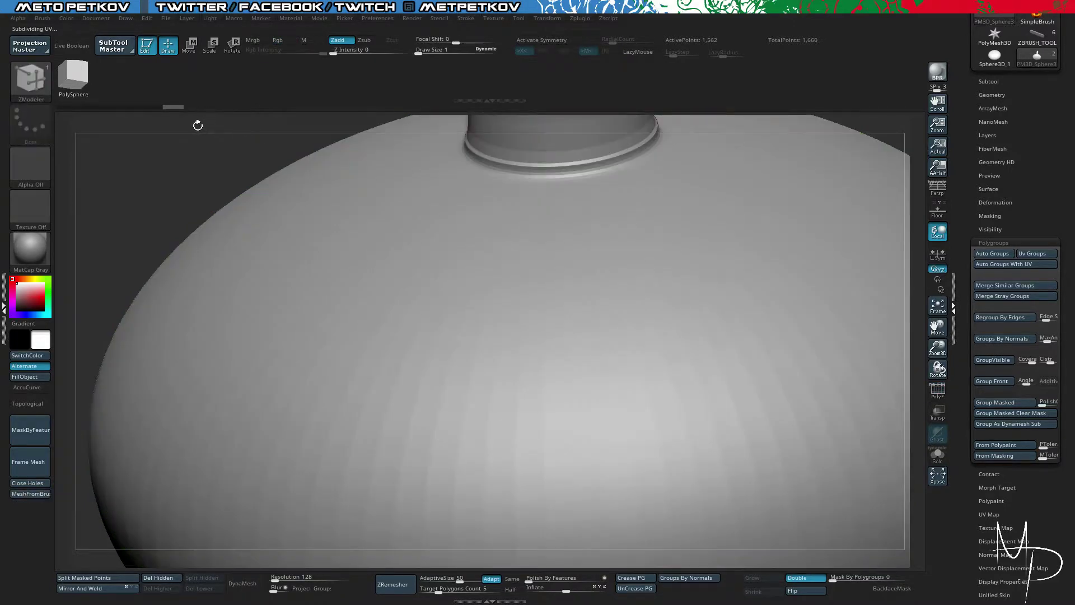
pyautogui.moveTo(196, 126); pyautogui.dragTo(209, 161)
pyautogui.hotkey('shift', 'f')
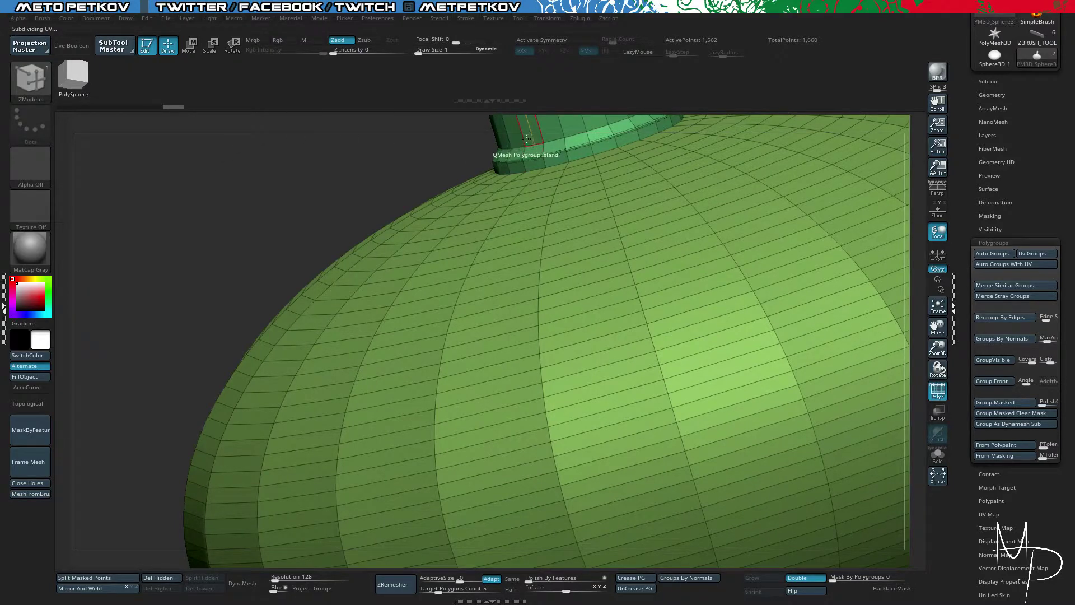
# Step: Preview the bottle's body, neck and base smoothed with Dynamic Subdiv, with and without the polyframe
pyautogui.keyDown('alt'); pyautogui.click(533, 158); pyautogui.keyUp('alt')
pyautogui.press('d')
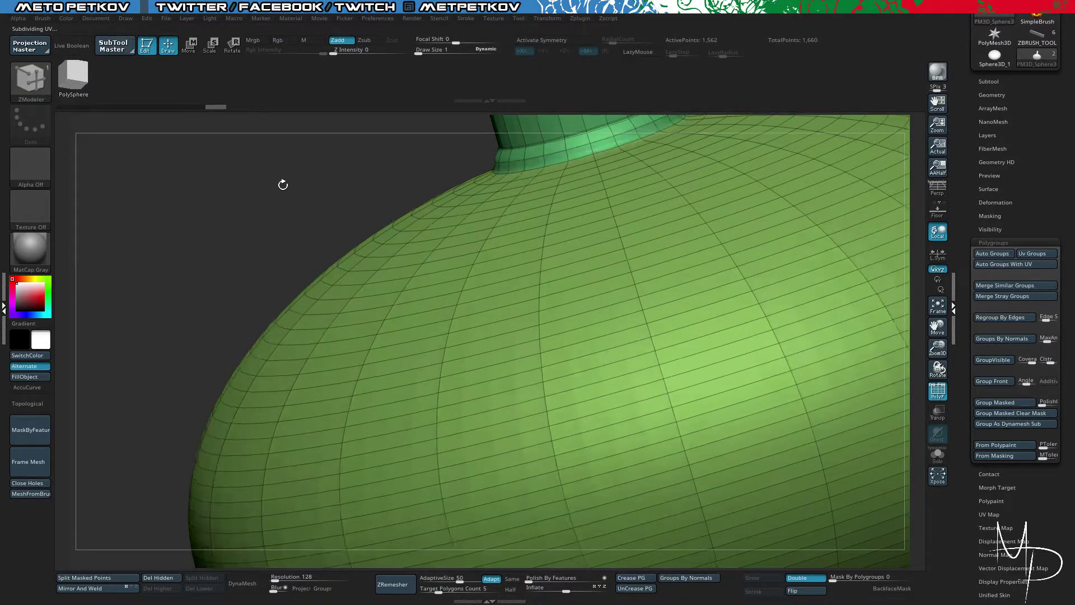
pyautogui.keyDown('alt'); pyautogui.moveTo(275, 185); pyautogui.dragTo(321, 307); pyautogui.keyUp('alt')
pyautogui.hotkey('shift', 'f')
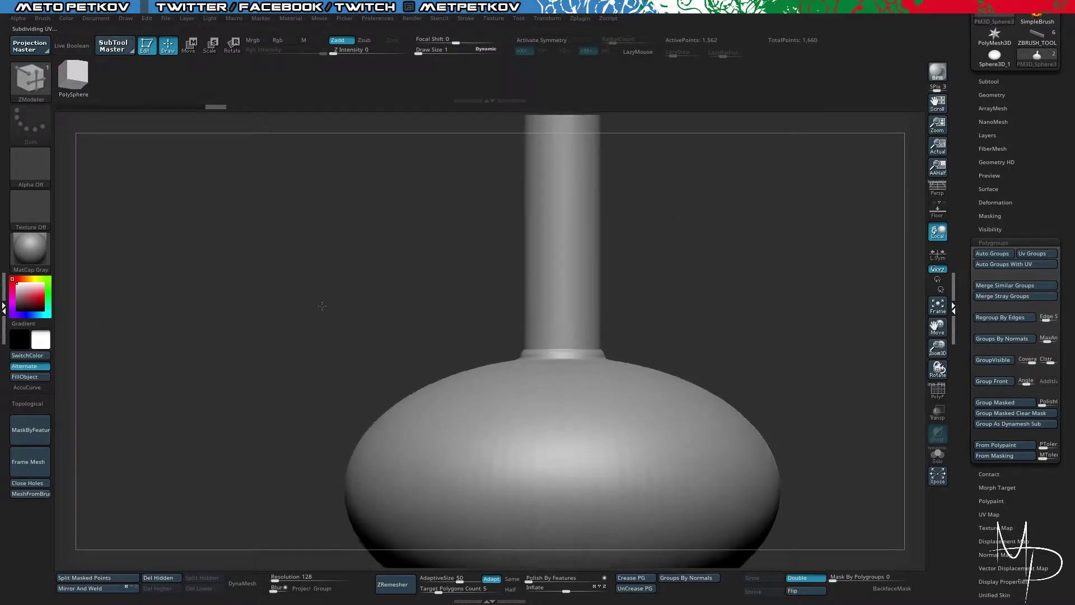
pyautogui.keyDown('alt'); pyautogui.moveTo(339, 186); pyautogui.dragTo(325, 399); pyautogui.keyUp('alt')
pyautogui.hotkey('shift', 'f')
pyautogui.moveTo(389, 231); pyautogui.dragTo(329, 213)
pyautogui.moveTo(345, 254)
pyautogui.keyDown('alt'); pyautogui.mouseDown()
pyautogui.moveTo(336, 209)
pyautogui.moveTo(276, 167)
pyautogui.moveTo(269, 269)
pyautogui.moveTo(321, 173)
pyautogui.moveTo(302, 204)
pyautogui.moveTo(370, 268)
pyautogui.moveTo(333, 228)
pyautogui.moveTo(304, 232)
pyautogui.moveTo(337, 256)
pyautogui.moveTo(328, 252)
pyautogui.mouseUp(); pyautogui.keyUp('alt')
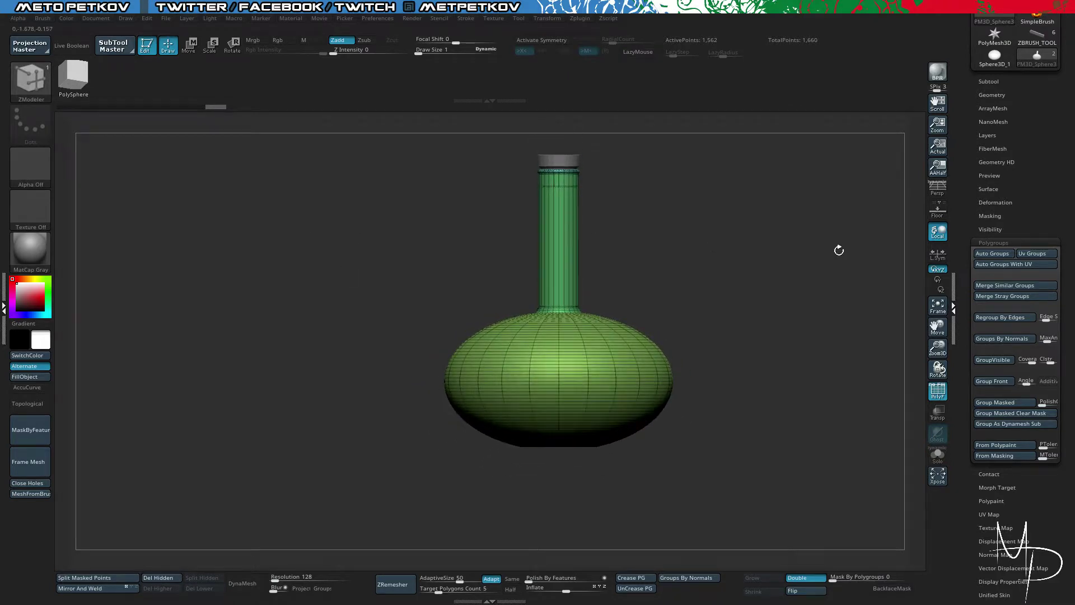
# Step: Isolate the plug at the top of the neck, group its faces by normals and smooth it with Dynamic Subdiv
pyautogui.keyDown('alt'); pyautogui.click(551, 159); pyautogui.keyUp('alt')
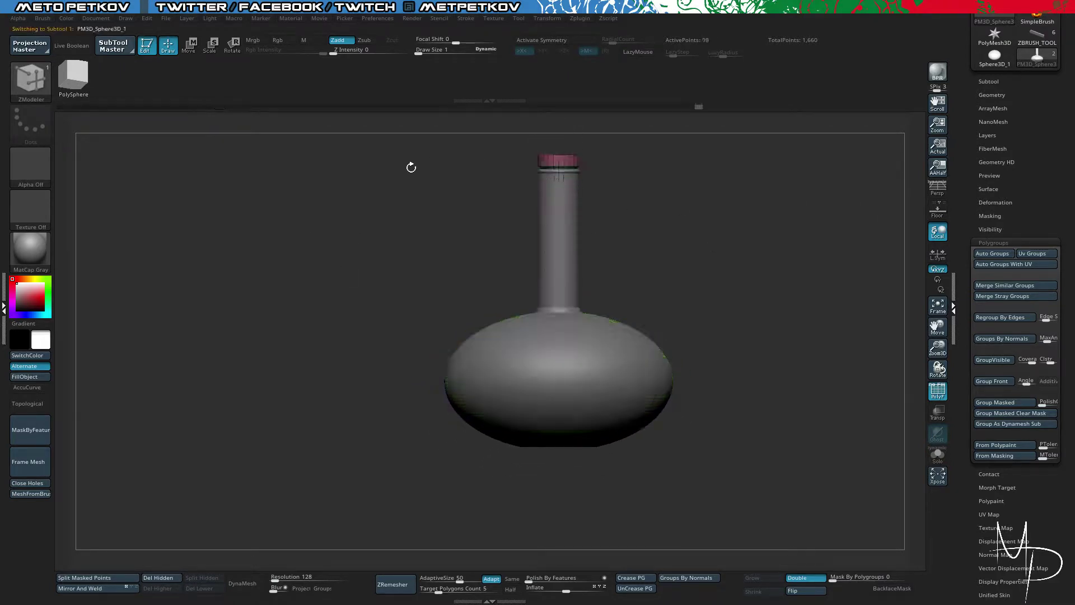
pyautogui.moveTo(410, 166); pyautogui.dragTo(355, 247)
pyautogui.hotkey('alt', 's')
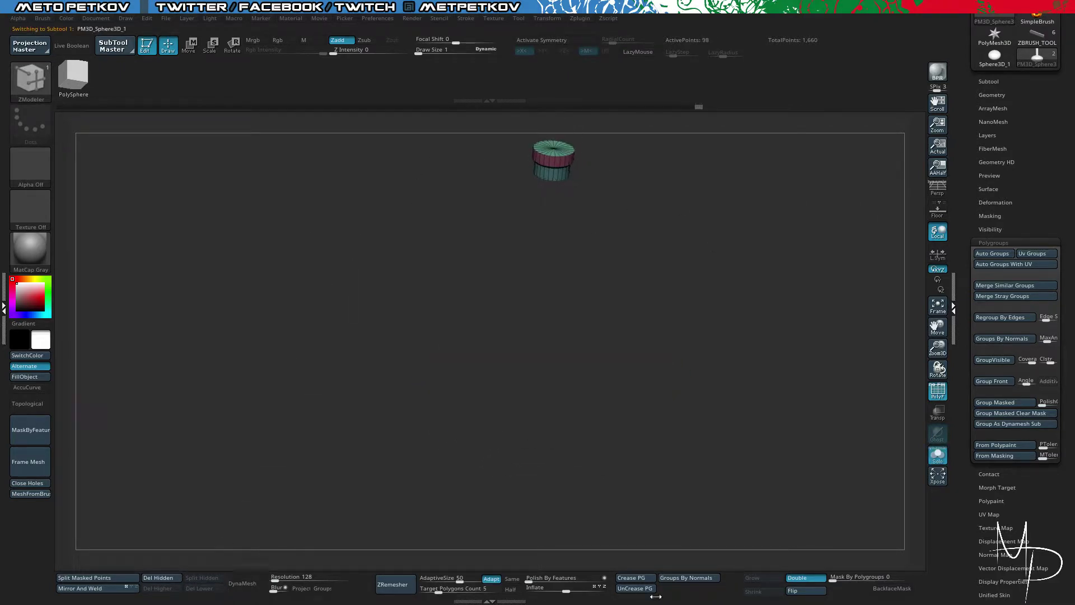
pyautogui.keyDown('alt'); pyautogui.moveTo(455, 309); pyautogui.dragTo(566, 419); pyautogui.keyUp('alt')
pyautogui.moveTo(566, 419); pyautogui.dragTo(562, 380)
pyautogui.press('d')
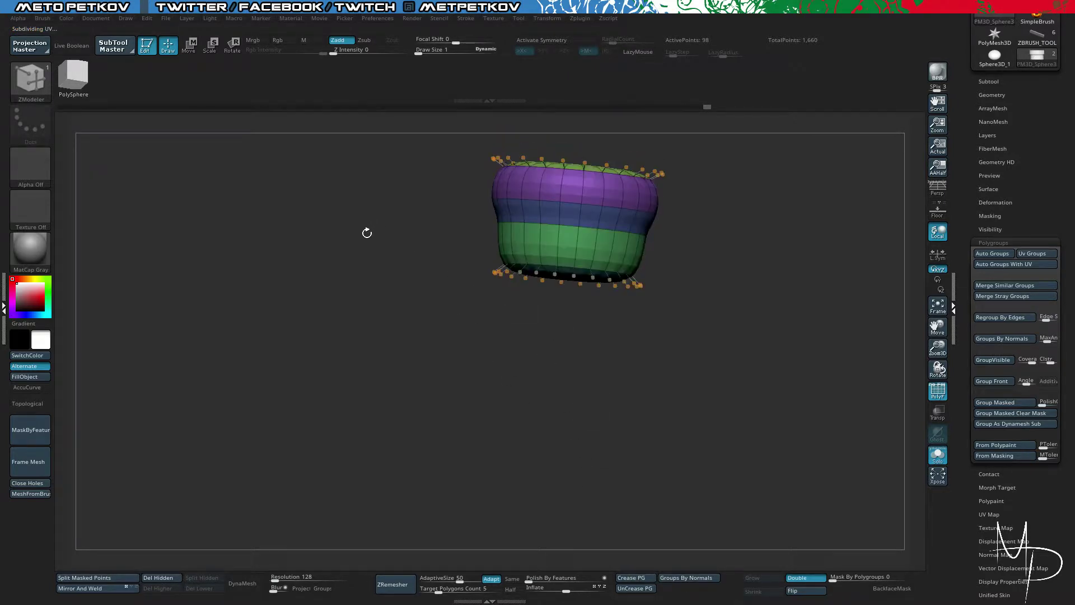
# Step: Crease the plug's polygroup borders and uncrease both edge loops of the blue band under the cap
pyautogui.hotkey('alt', 's')
pyautogui.hotkey('alt', 's')
pyautogui.click(627, 575)
pyautogui.keyDown('alt'); pyautogui.click(571, 219); pyautogui.keyUp('alt')
pyautogui.keyDown('alt'); pyautogui.click(568, 208); pyautogui.keyUp('alt')
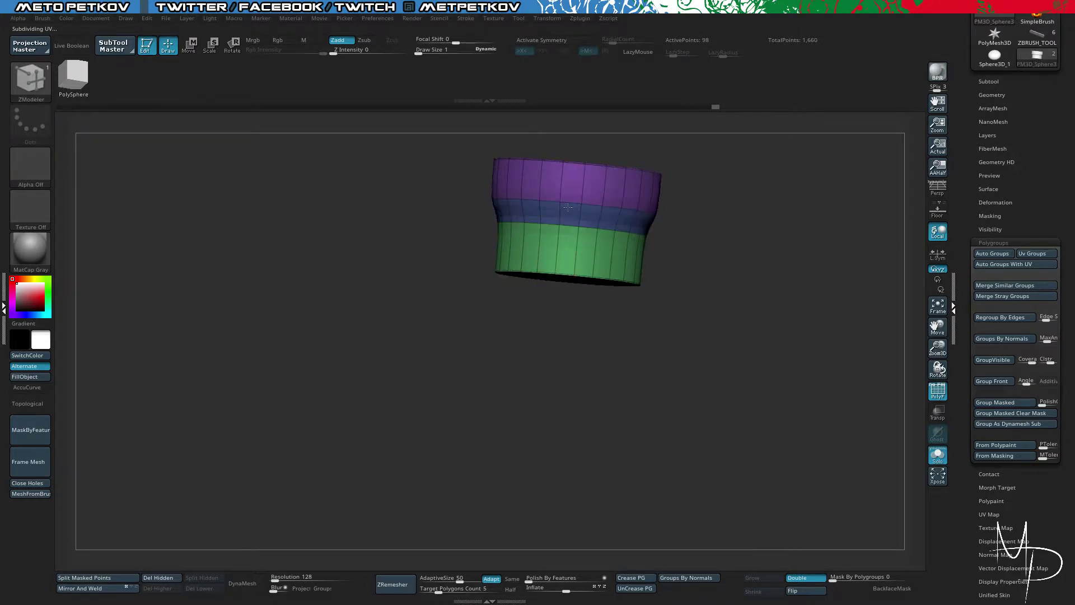
pyautogui.moveTo(660, 381); pyautogui.dragTo(659, 427)
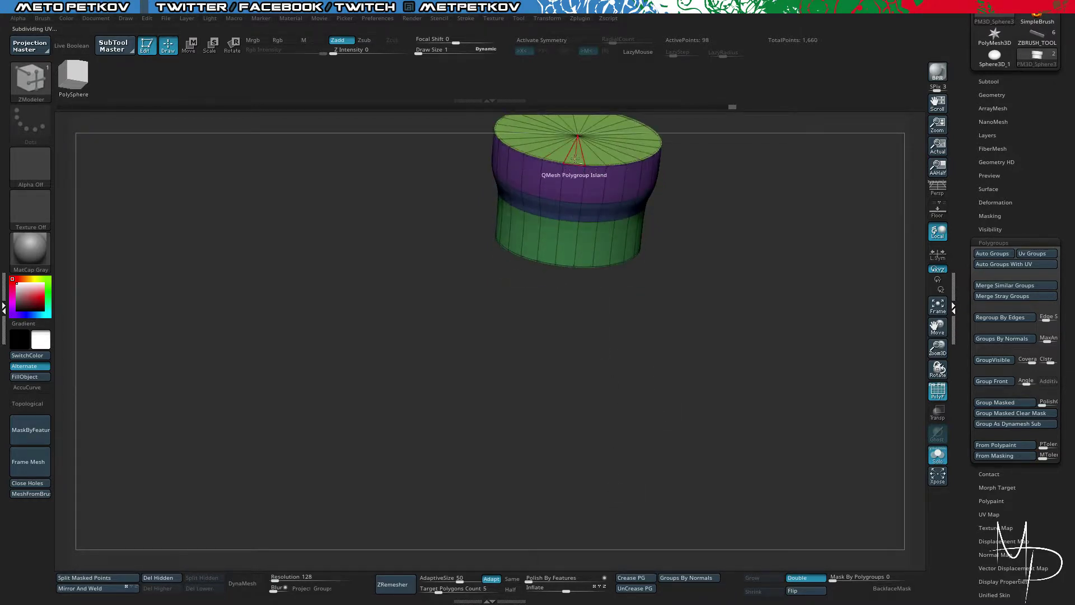
# Step: Bevel the cap's top outer edge loop with ZModeler's Bevel edge action, EdgeLoop Complete target and a single row
pyautogui.hotkey('shift', 'd')
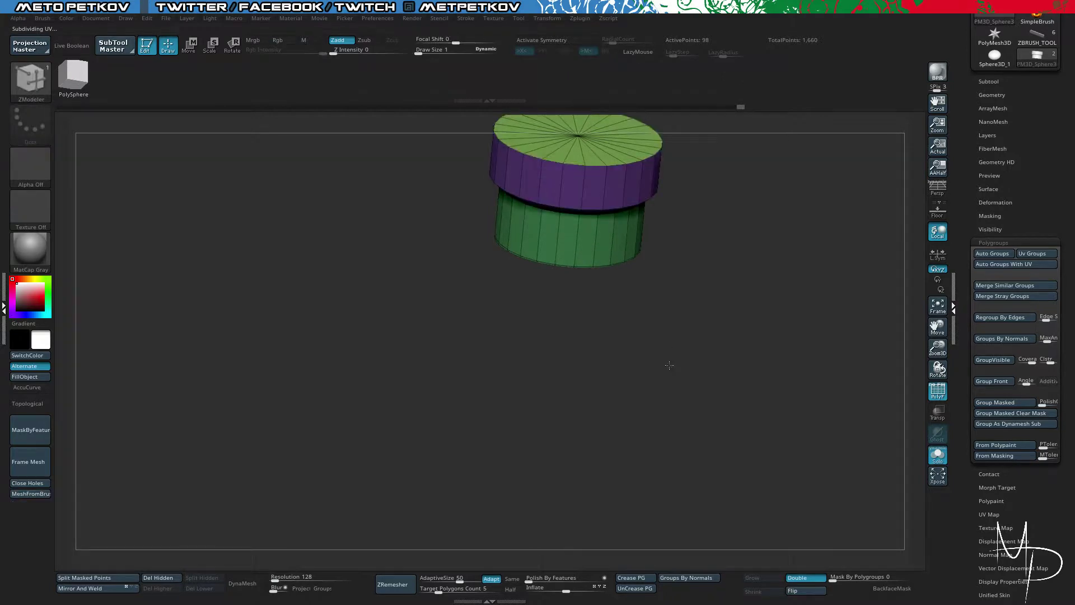
pyautogui.keyDown('alt'); pyautogui.moveTo(667, 364); pyautogui.dragTo(670, 452); pyautogui.keyUp('alt')
pyautogui.keyDown('alt'); pyautogui.moveTo(375, 183); pyautogui.dragTo(346, 209); pyautogui.keyUp('alt')
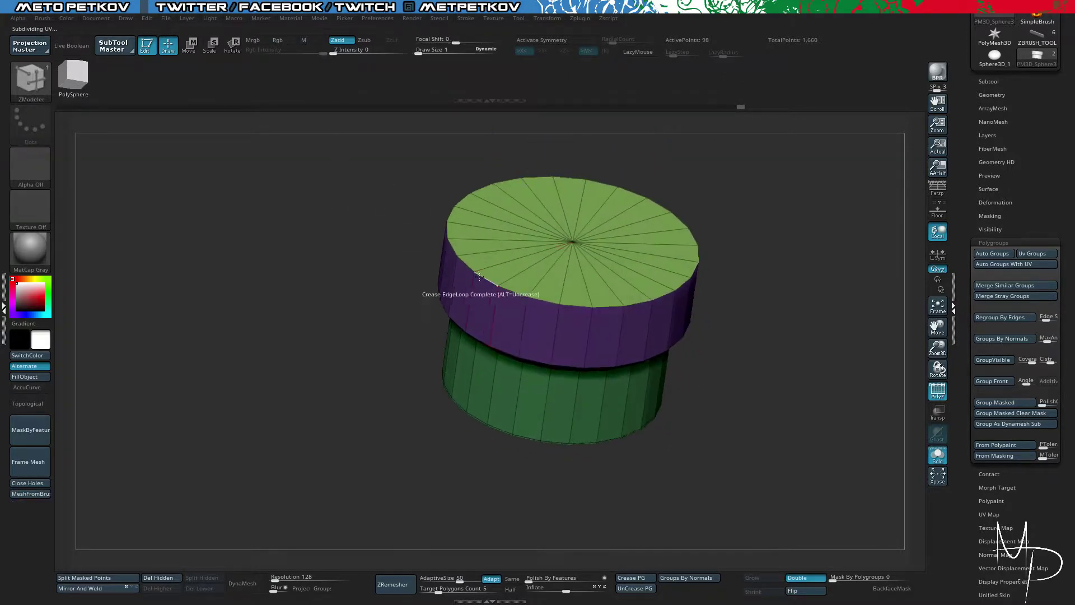
pyautogui.press('space')
pyautogui.click(389, 297)
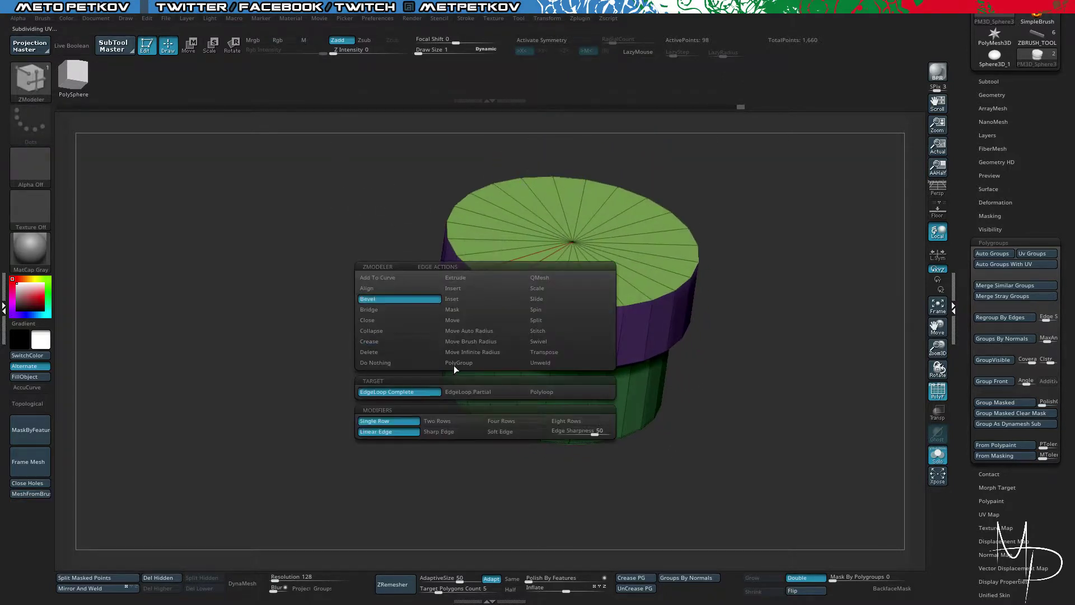
pyautogui.click(485, 271)
pyautogui.moveTo(336, 247); pyautogui.dragTo(306, 239)
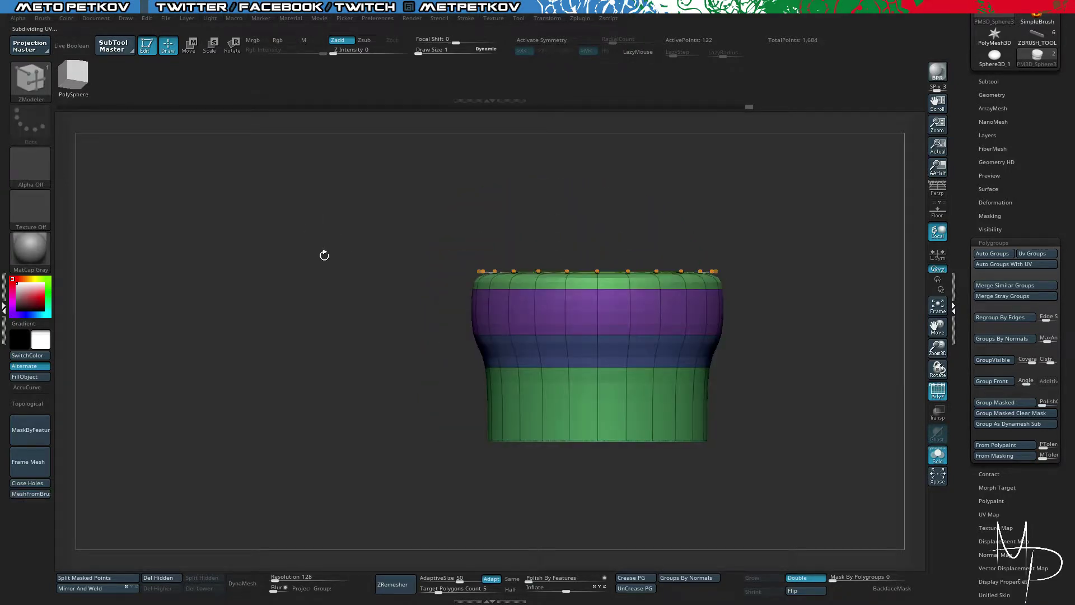
# Step: Set the edge action to Crease and crease the edge loops above and below the cap's purple side band
pyautogui.hotkey('shift', 'd')
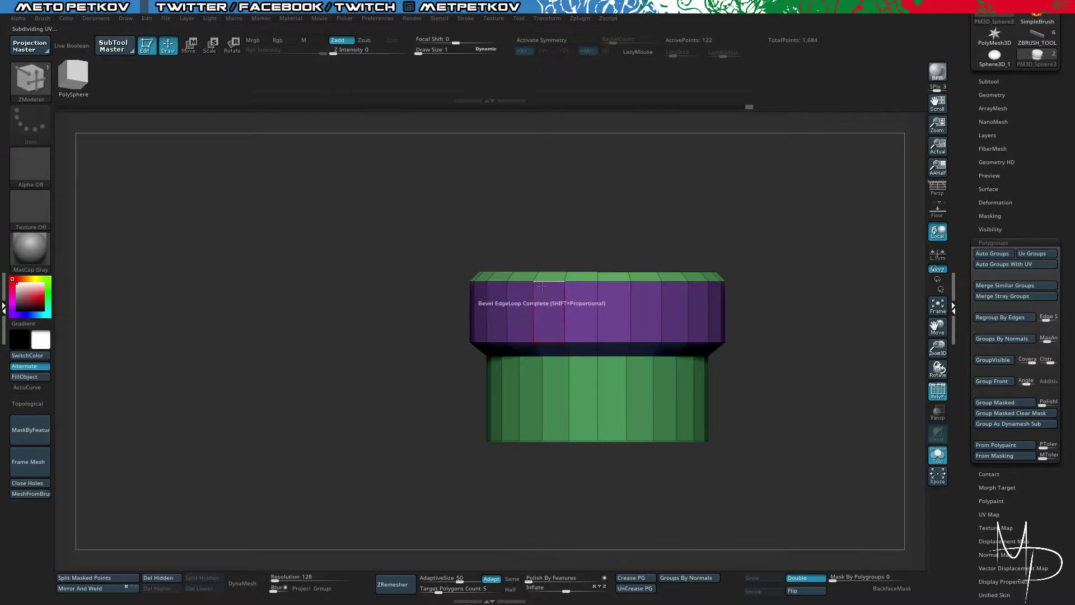
pyautogui.press('space')
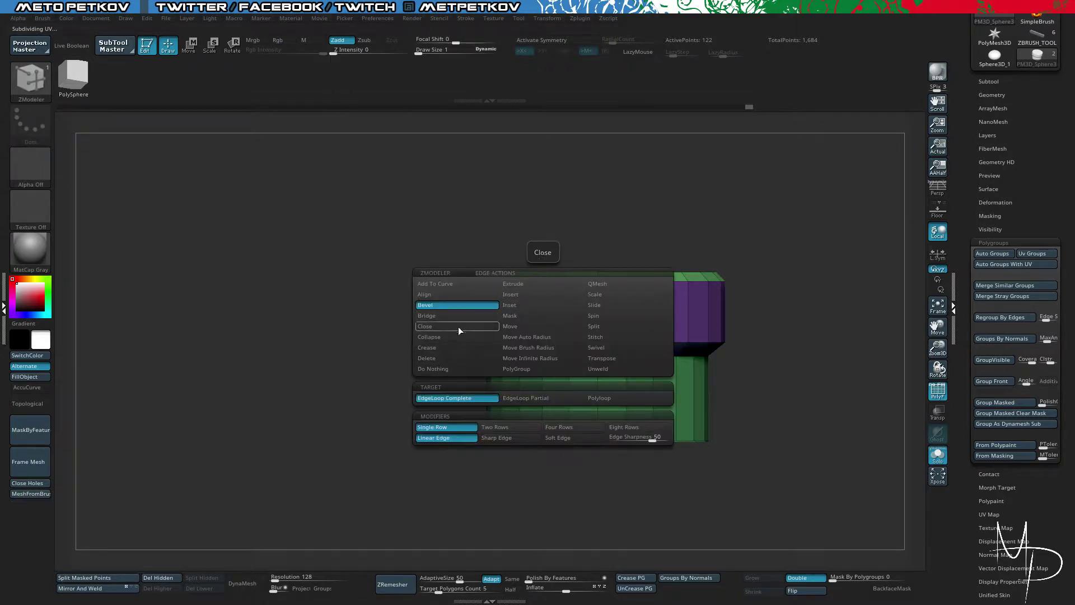
pyautogui.click(458, 349)
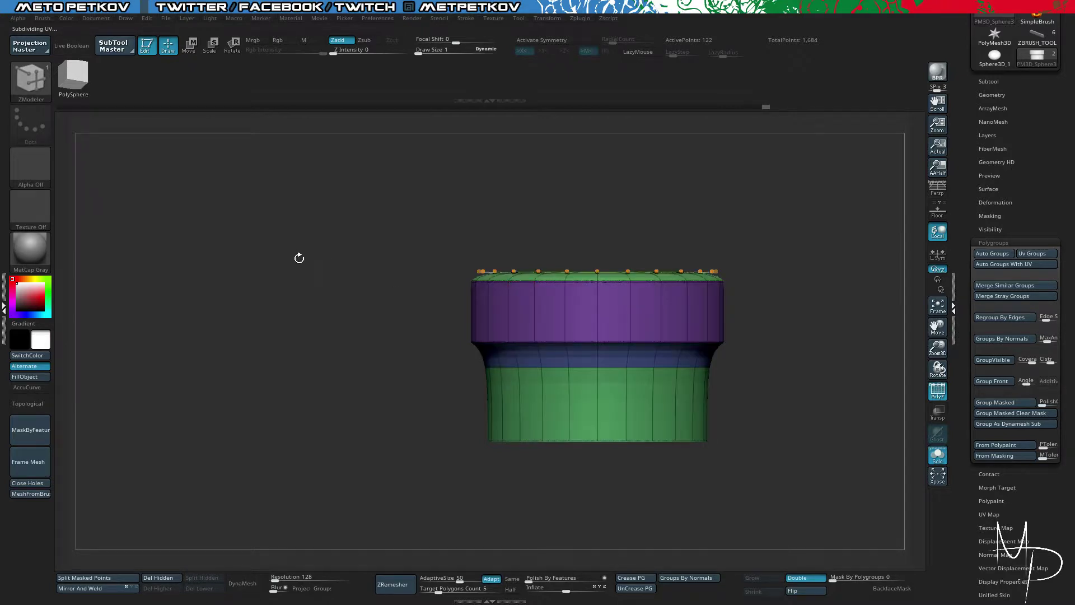
pyautogui.moveTo(337, 283); pyautogui.dragTo(361, 293)
pyautogui.moveTo(346, 285); pyautogui.dragTo(379, 308)
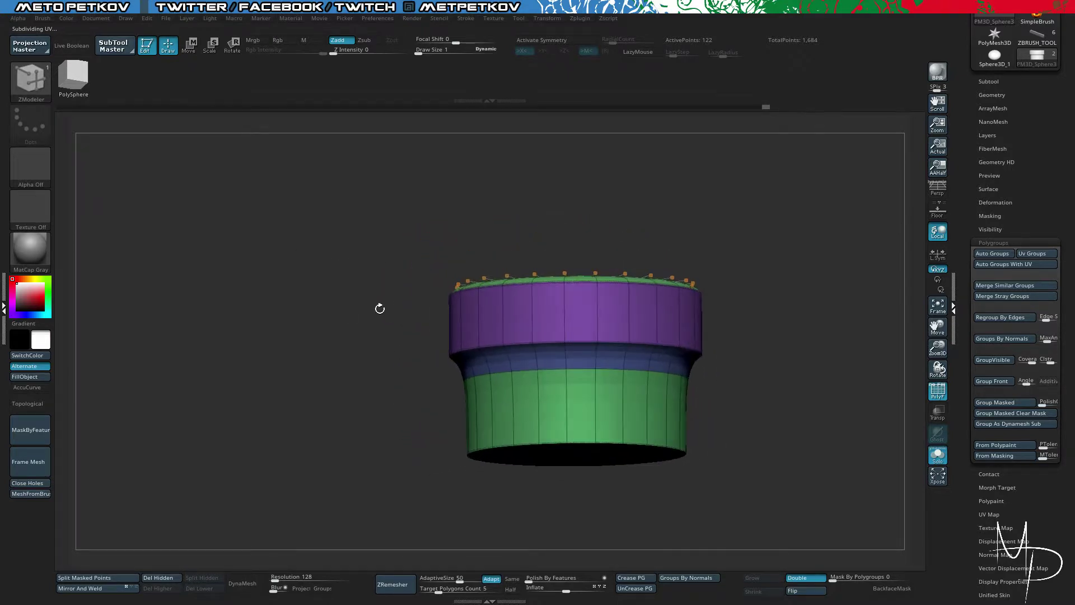
# Step: Show the whole bottle again and set the plug's crease level to 3 and SmoothSubdiv level to 4
pyautogui.hotkey('alt', 's')
pyautogui.keyDown('alt'); pyautogui.moveTo(312, 232); pyautogui.dragTo(320, 266); pyautogui.keyUp('alt')
pyautogui.hotkey('shift', 'f')
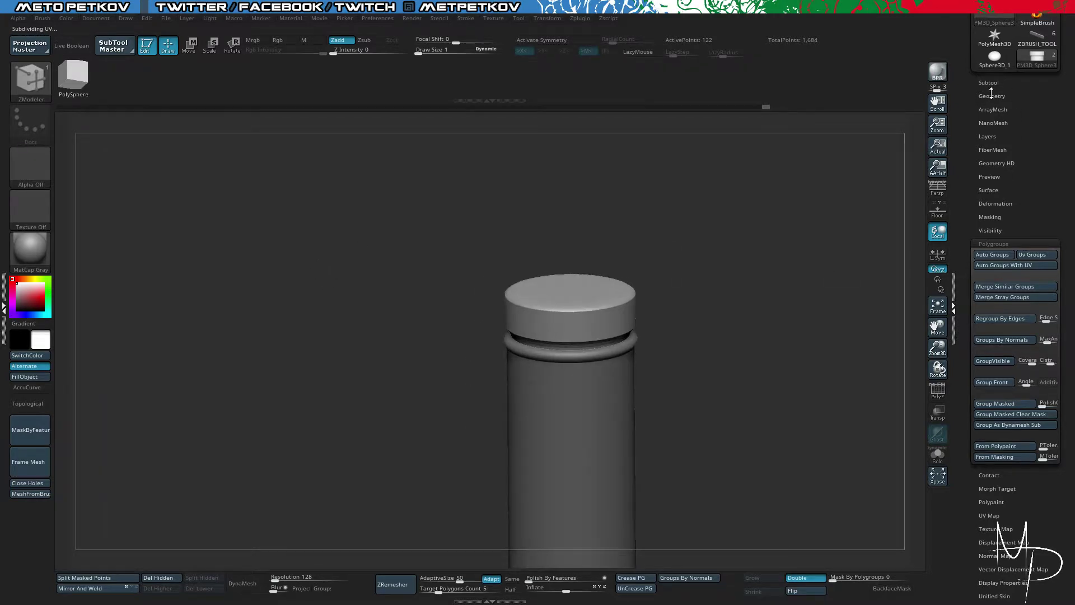
pyautogui.click(991, 95)
pyautogui.click(985, 215)
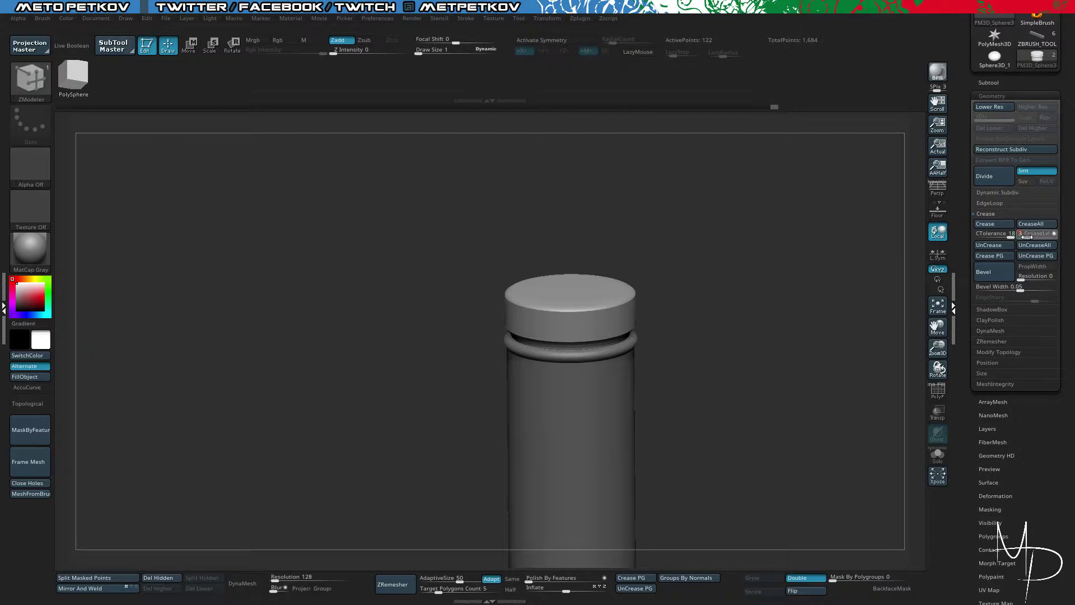
pyautogui.click(999, 206)
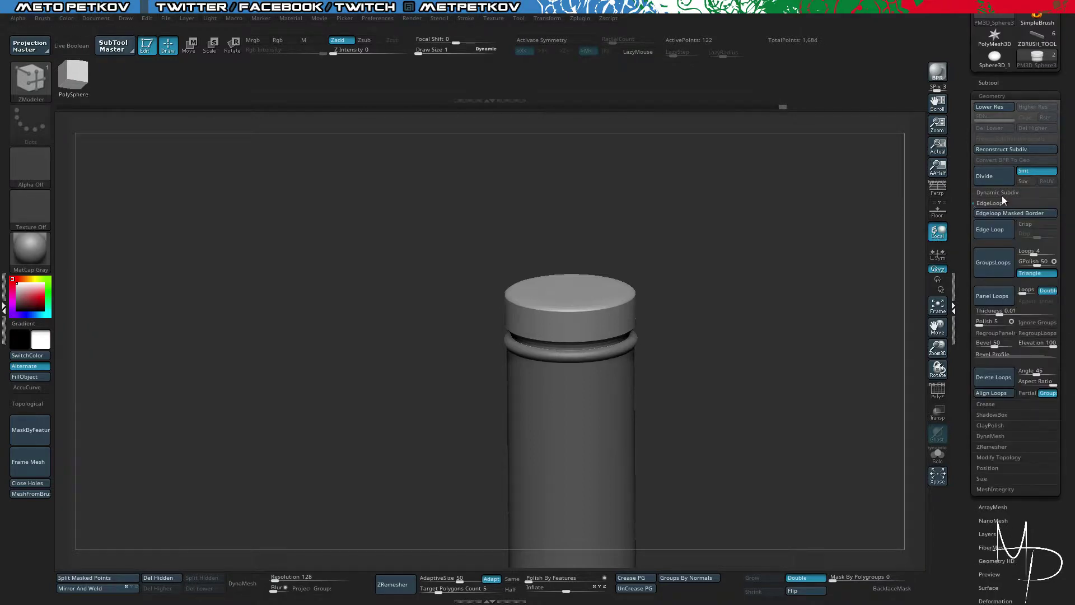
pyautogui.click(1000, 193)
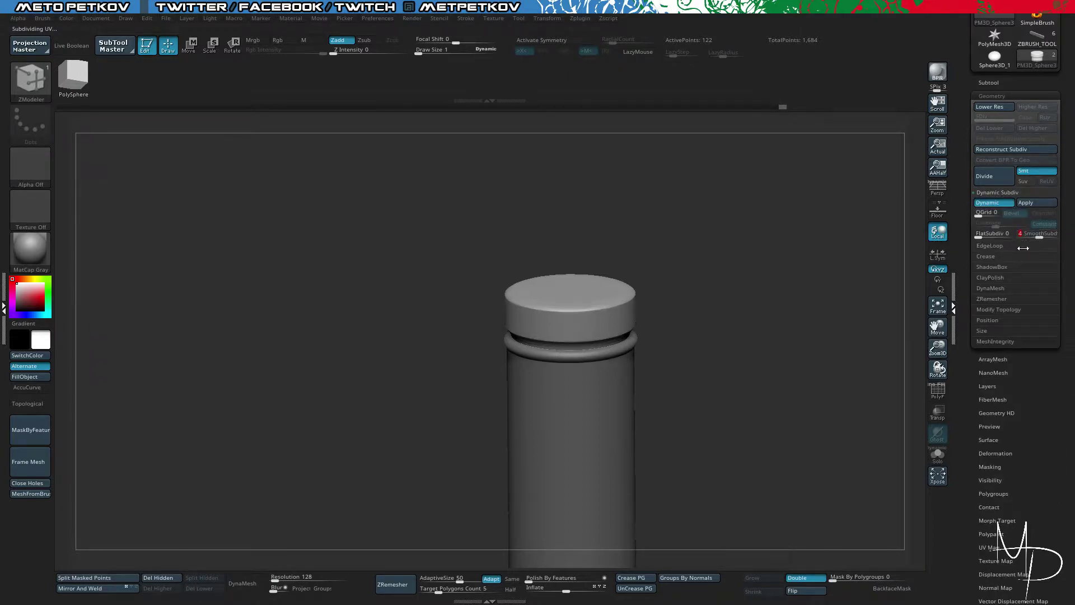
pyautogui.moveTo(765, 365); pyautogui.dragTo(762, 387)
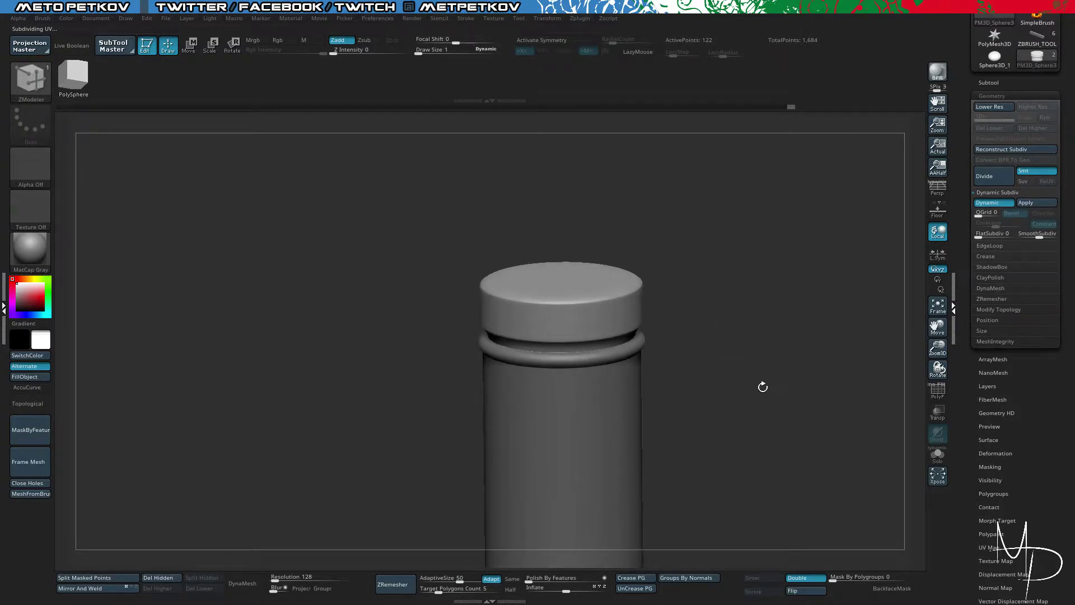
# Step: Isolate the plug, crease the edge loop between its blue band and green lower part, and bring the bottle back into view
pyautogui.click(937, 454)
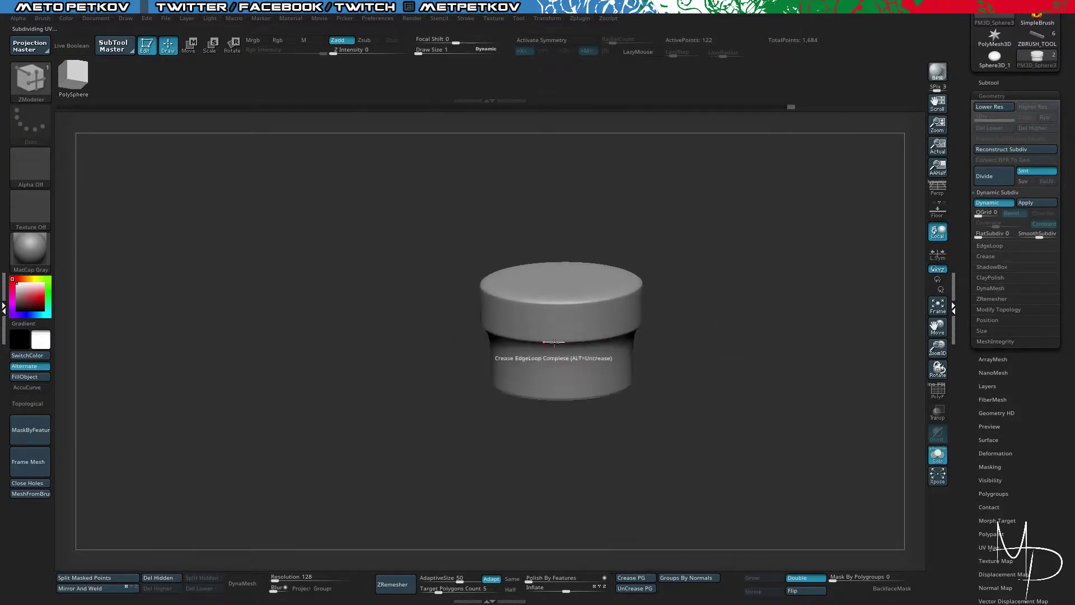
pyautogui.hotkey('shift', 'f')
pyautogui.press('f')
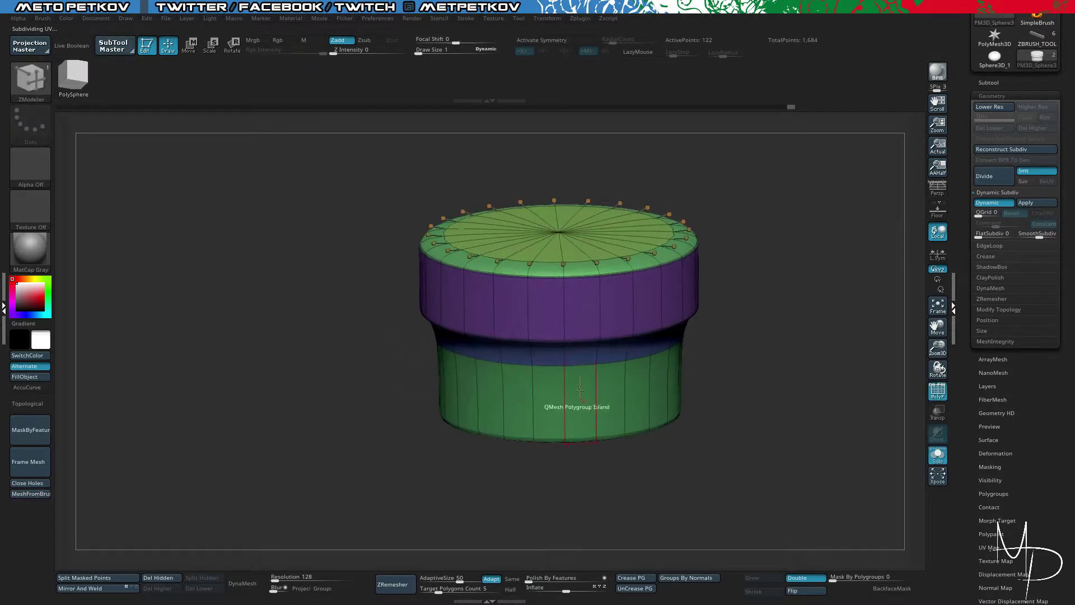
pyautogui.click(580, 357)
pyautogui.press('ctrl')
pyautogui.hotkey('ctrl', 'z')
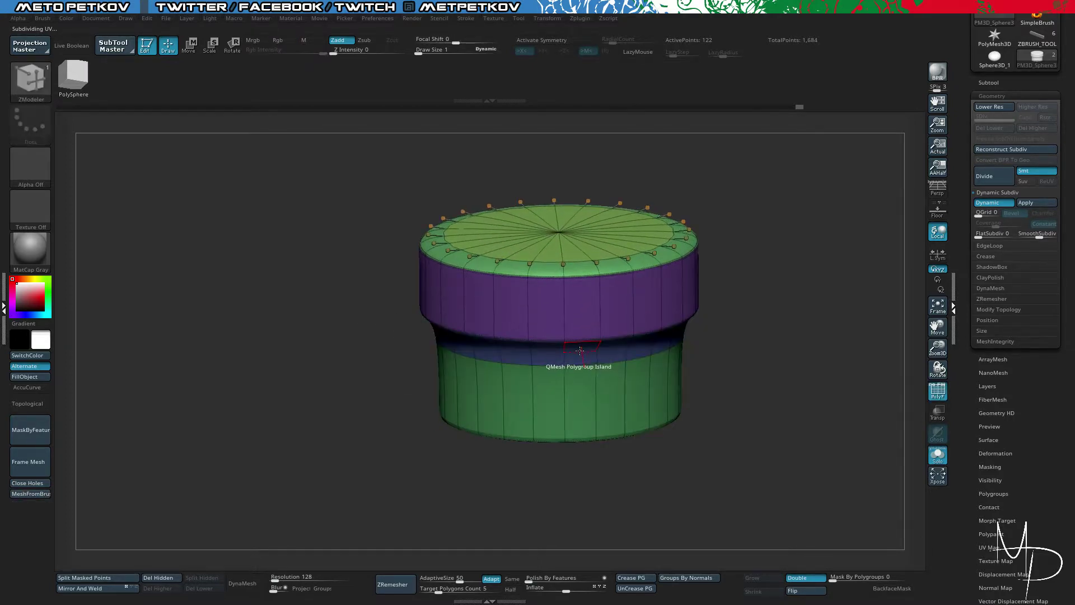
pyautogui.click(578, 354)
pyautogui.click(937, 455)
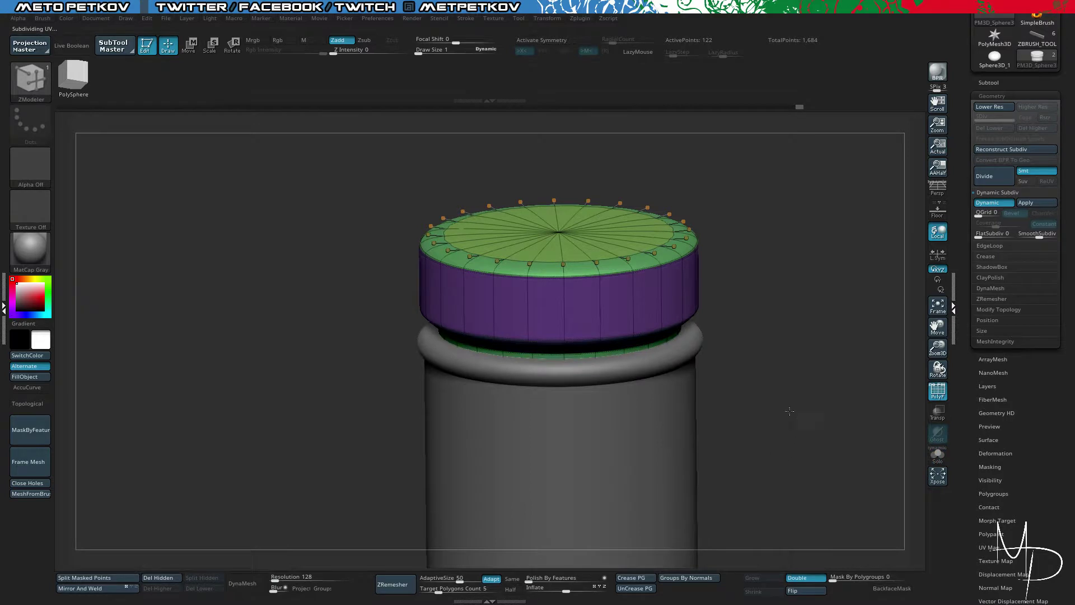
pyautogui.moveTo(790, 411); pyautogui.dragTo(765, 344)
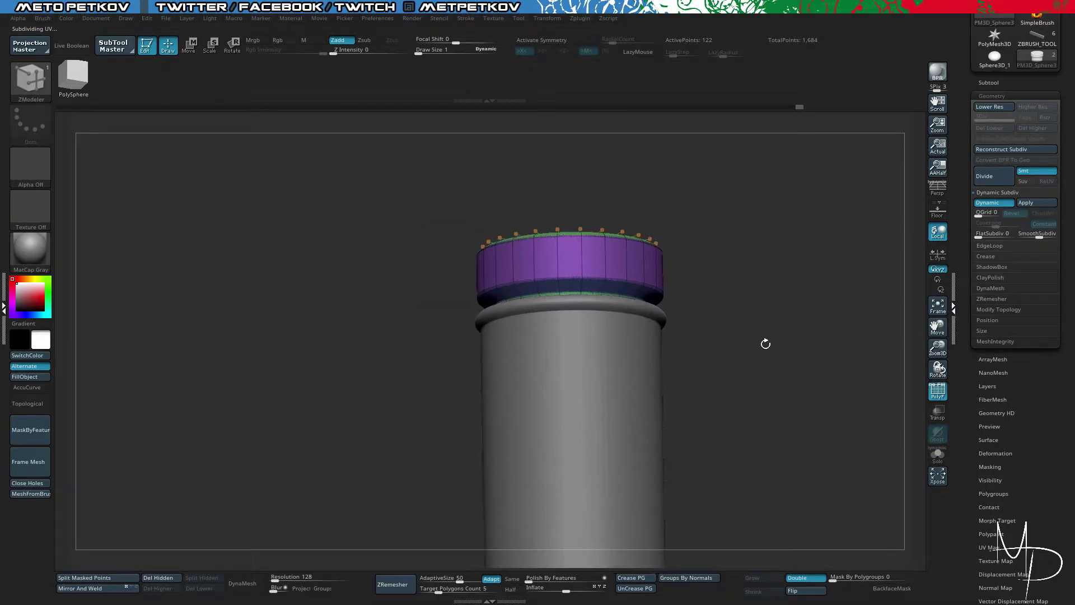
# Step: Select the bottle, set its SmoothSubdiv level to 4 and crease level to 3, and turn its Dynamic Subdiv preview back on
pyautogui.keyDown('alt'); pyautogui.click(610, 363); pyautogui.keyUp('alt')
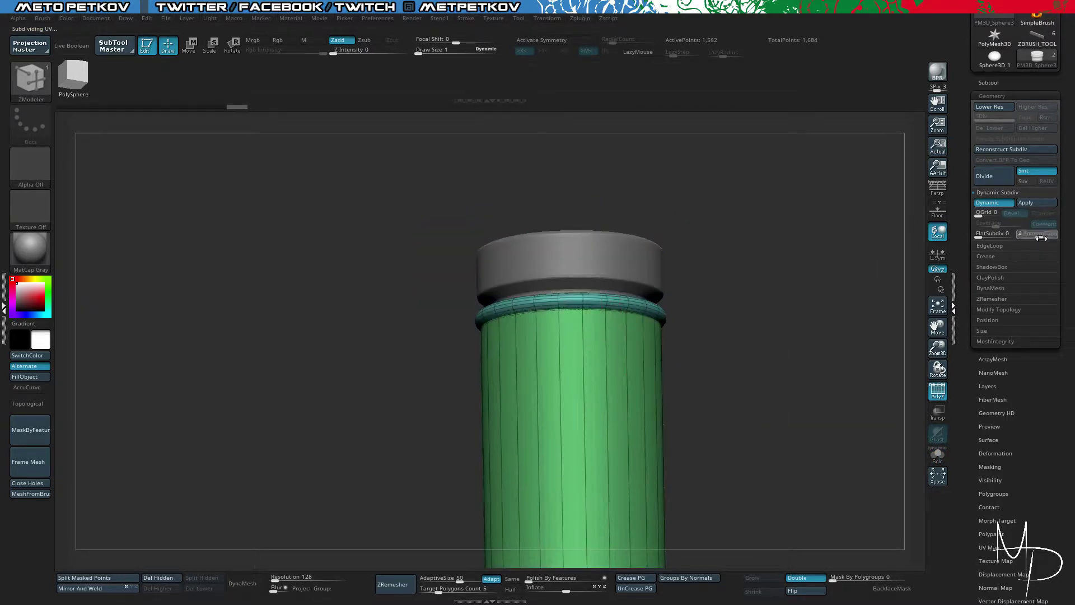
pyautogui.click(986, 256)
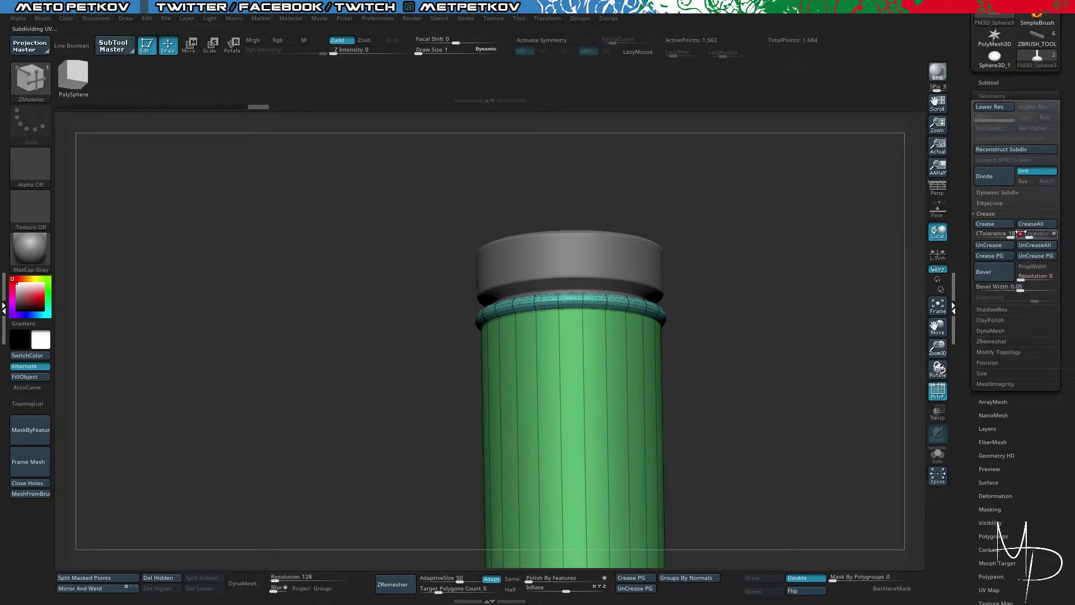
pyautogui.moveTo(1029, 235); pyautogui.dragTo(1026, 235)
pyautogui.hotkey('shift', 'd')
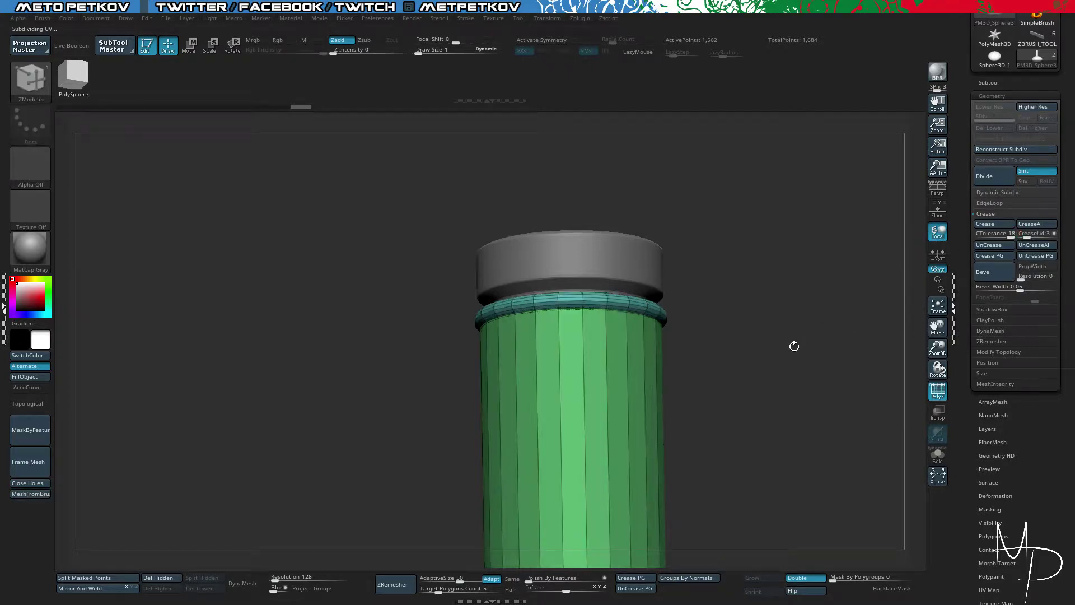
pyautogui.press('d')
# Step: Examine the smoothed neck and the underside of the bottle's base, with and without the polyframe
pyautogui.keyDown('alt'); pyautogui.moveTo(798, 343); pyautogui.dragTo(734, 334); pyautogui.keyUp('alt')
pyautogui.hotkey('shift', 'f')
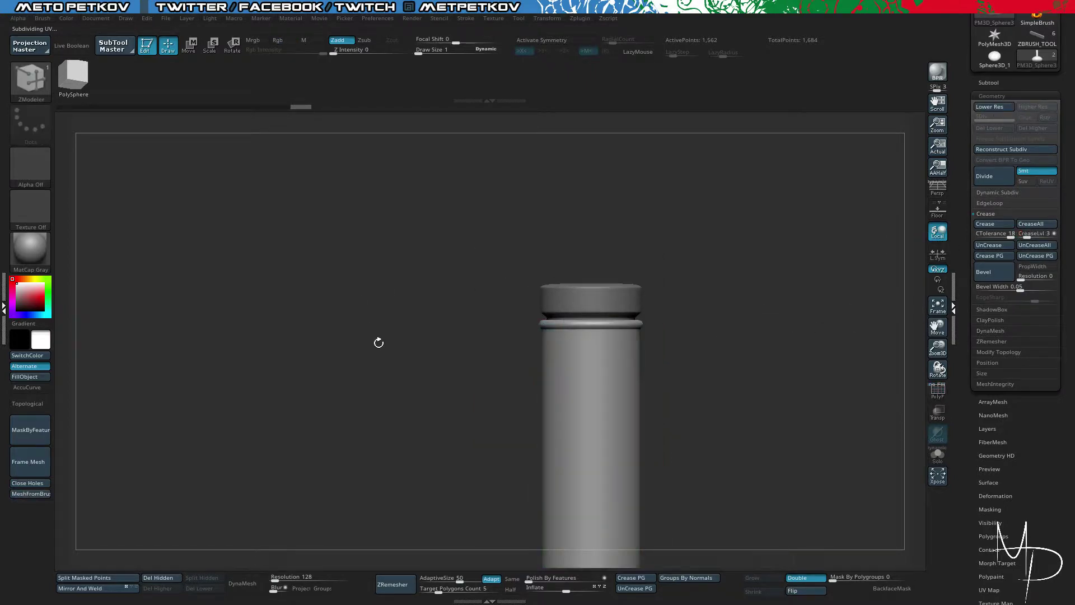
pyautogui.keyDown('alt'); pyautogui.moveTo(377, 341); pyautogui.dragTo(309, 202); pyautogui.keyUp('alt')
pyautogui.hotkey('shift', 'f')
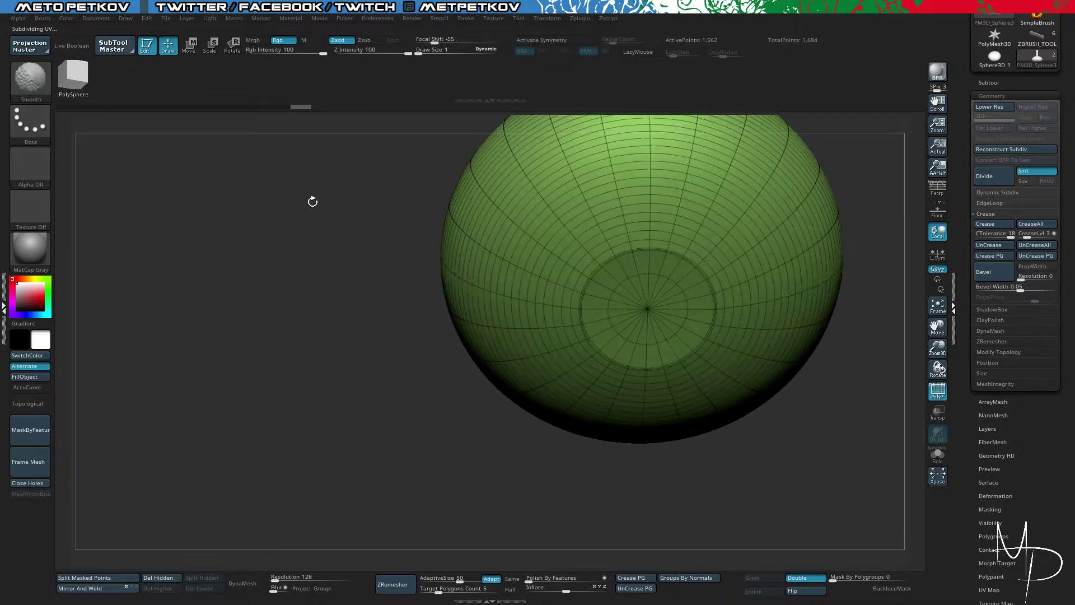
pyautogui.keyDown('alt'); pyautogui.moveTo(290, 237); pyautogui.dragTo(247, 168); pyautogui.keyUp('alt')
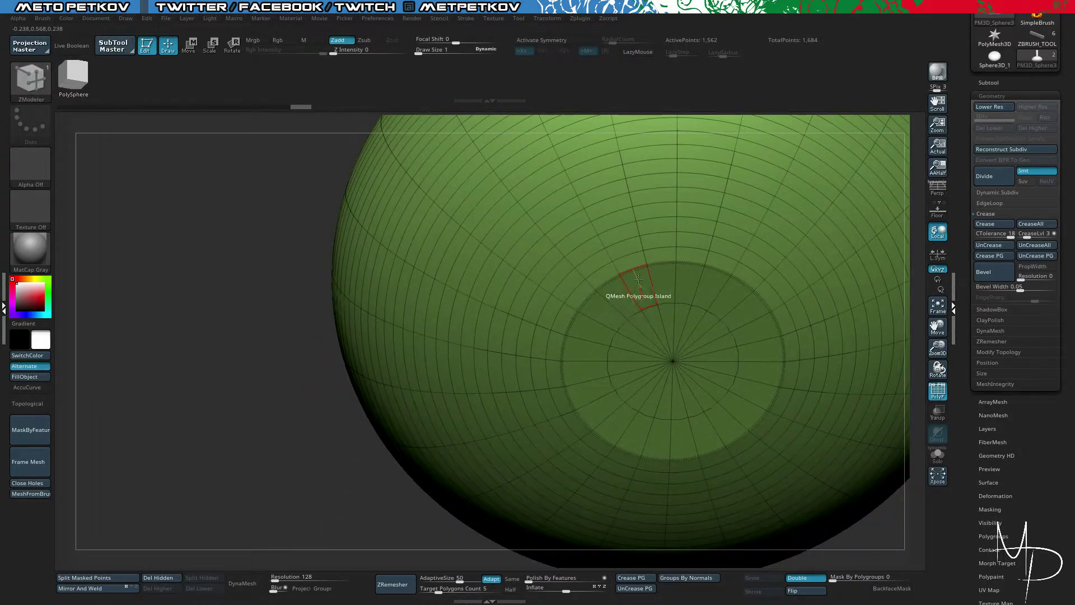
# Step: Turn off the subdivision preview, mark every face of the base's central disc, and assign them one new polygroup
pyautogui.hotkey('shift', 'd')
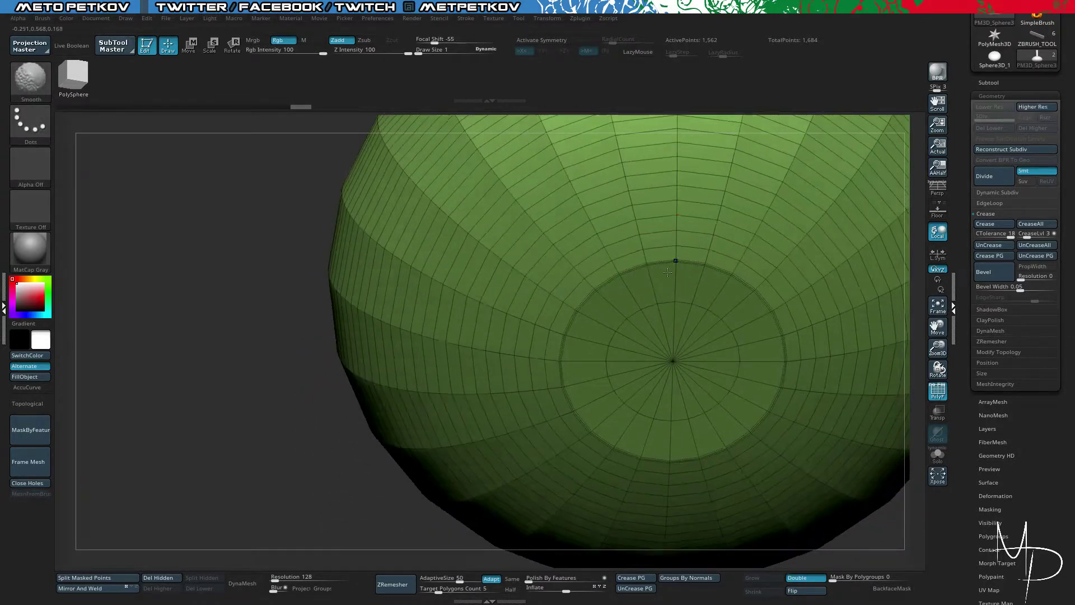
pyautogui.keyDown('alt'); pyautogui.moveTo(643, 286); pyautogui.dragTo(743, 308); pyautogui.keyUp('alt')
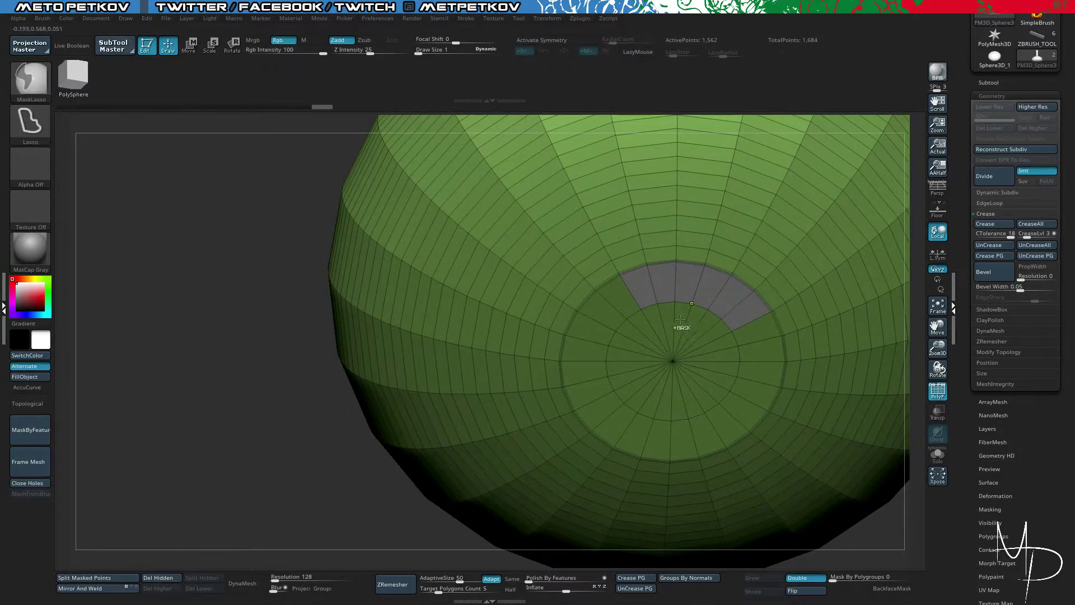
pyautogui.hotkey('ctrl', 'z')
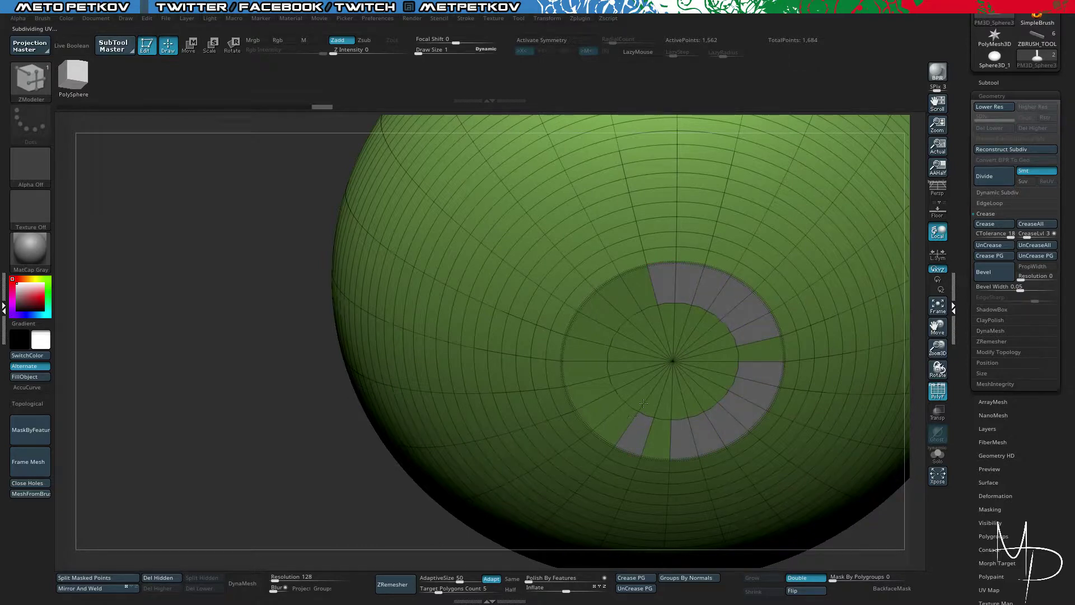
pyautogui.hotkey('shift', 'd')
pyautogui.moveTo(751, 332)
pyautogui.mouseDown()
pyautogui.moveTo(680, 271)
pyautogui.moveTo(606, 297)
pyautogui.mouseUp()
pyautogui.moveTo(593, 398); pyautogui.dragTo(646, 438)
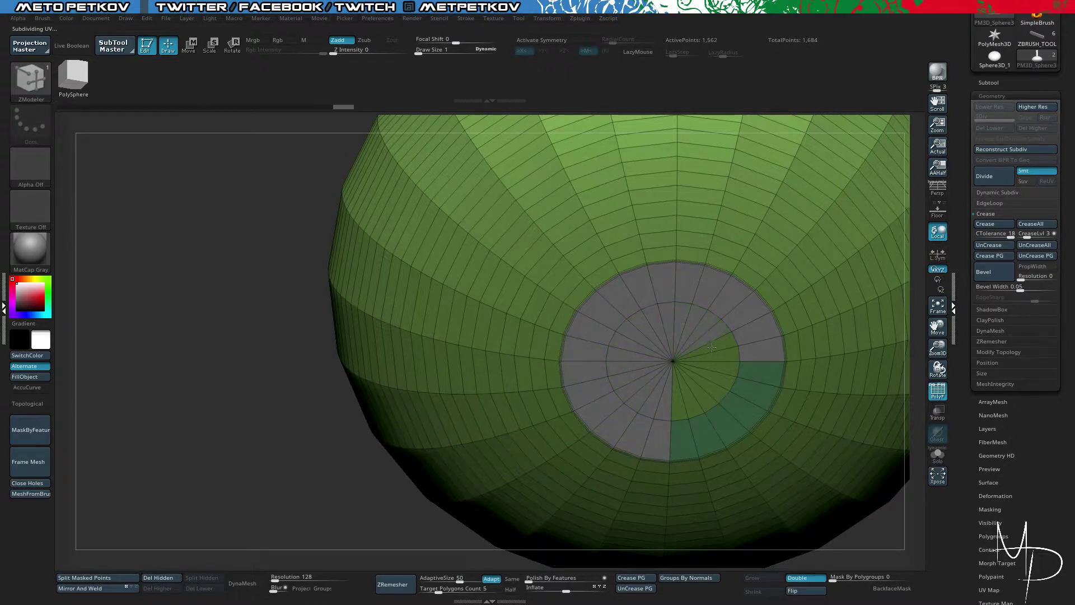
pyautogui.moveTo(676, 401)
pyautogui.mouseDown()
pyautogui.moveTo(692, 443)
pyautogui.moveTo(739, 417)
pyautogui.moveTo(767, 367)
pyautogui.mouseUp()
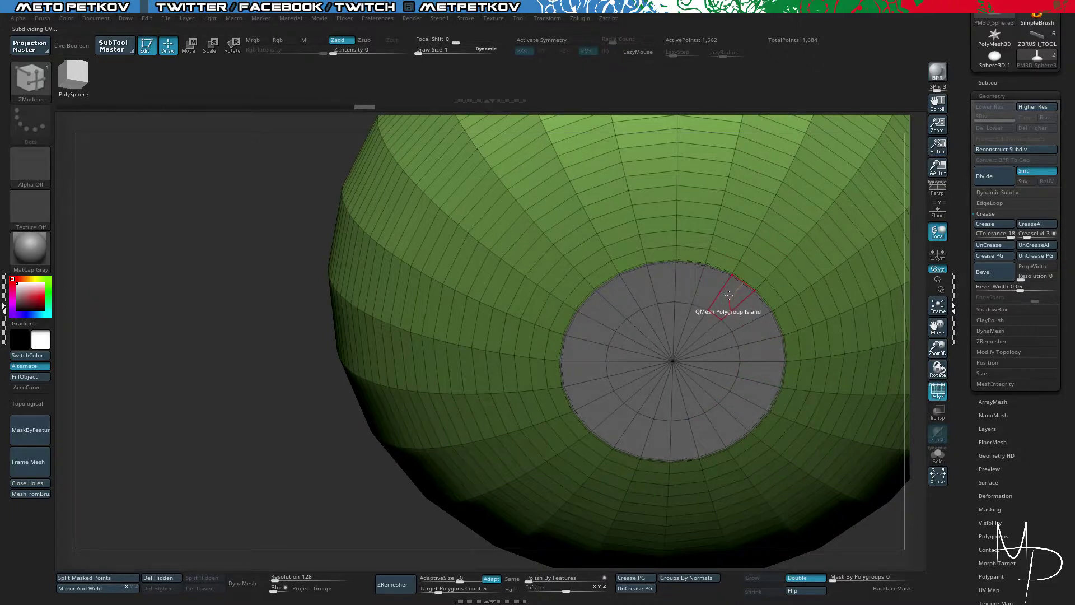
pyautogui.press('space')
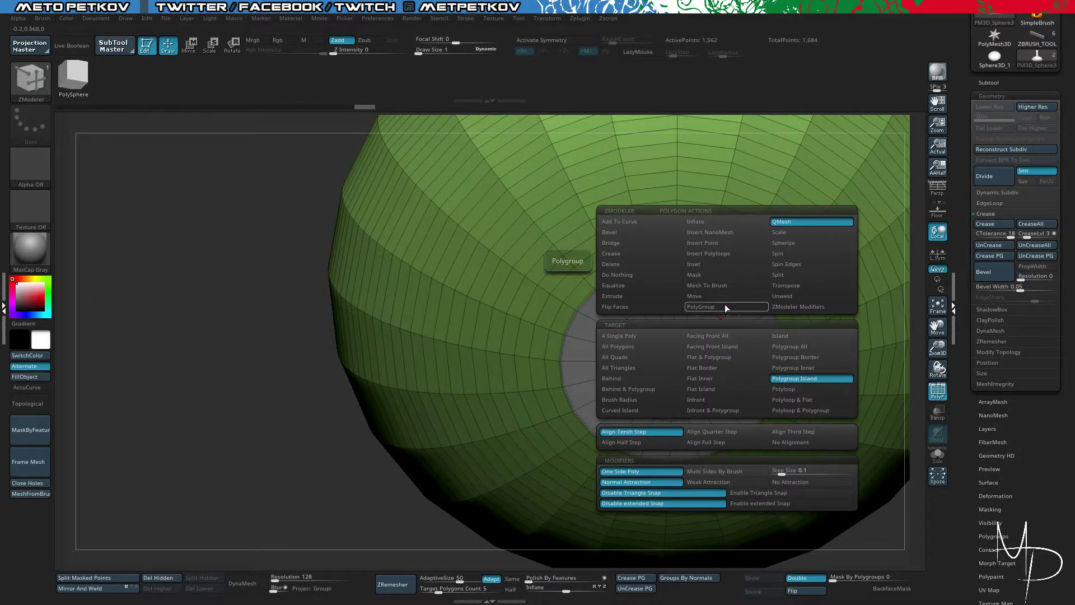
pyautogui.click(725, 306)
pyautogui.click(725, 296)
pyautogui.press('alt')
pyautogui.press('alt')
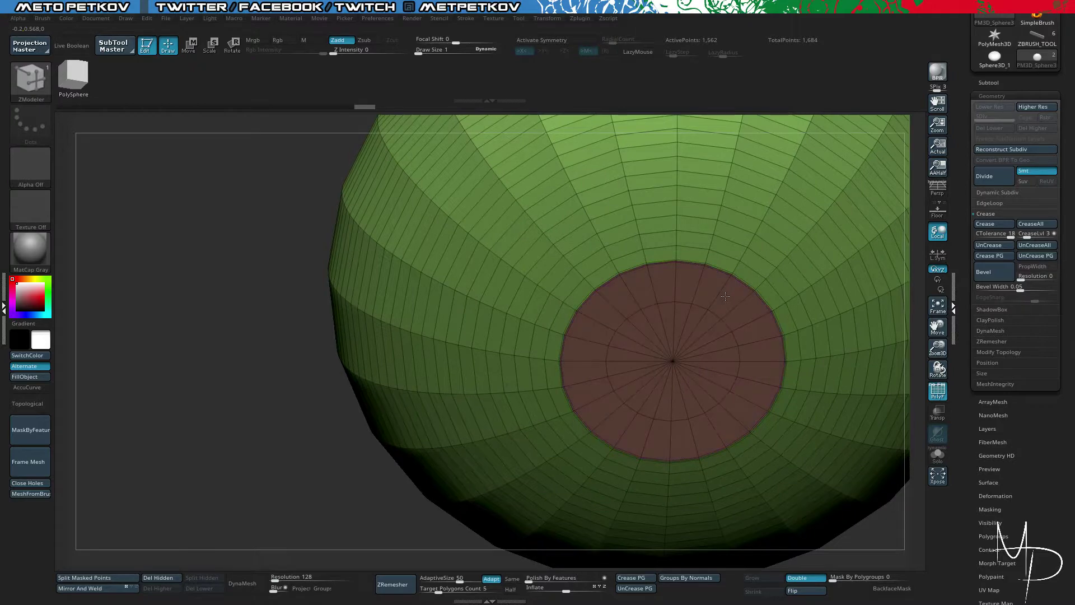
# Step: Try extruding the base disc slightly outward with QMesh on the polygroup island, and undo the extrusion
pyautogui.moveTo(179, 283); pyautogui.dragTo(291, 242)
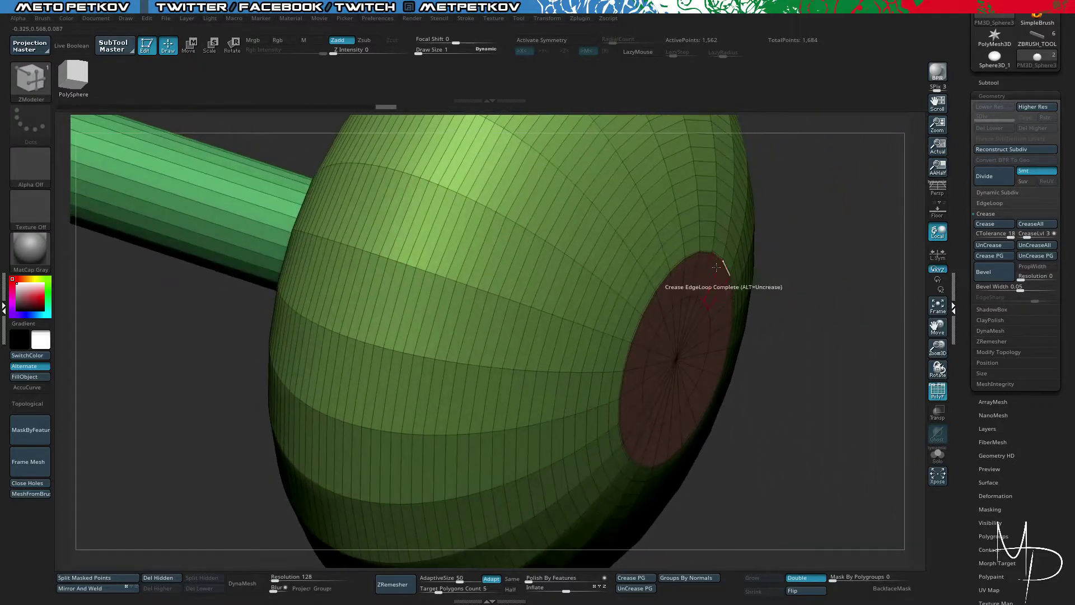
pyautogui.press('space')
pyautogui.click(733, 221)
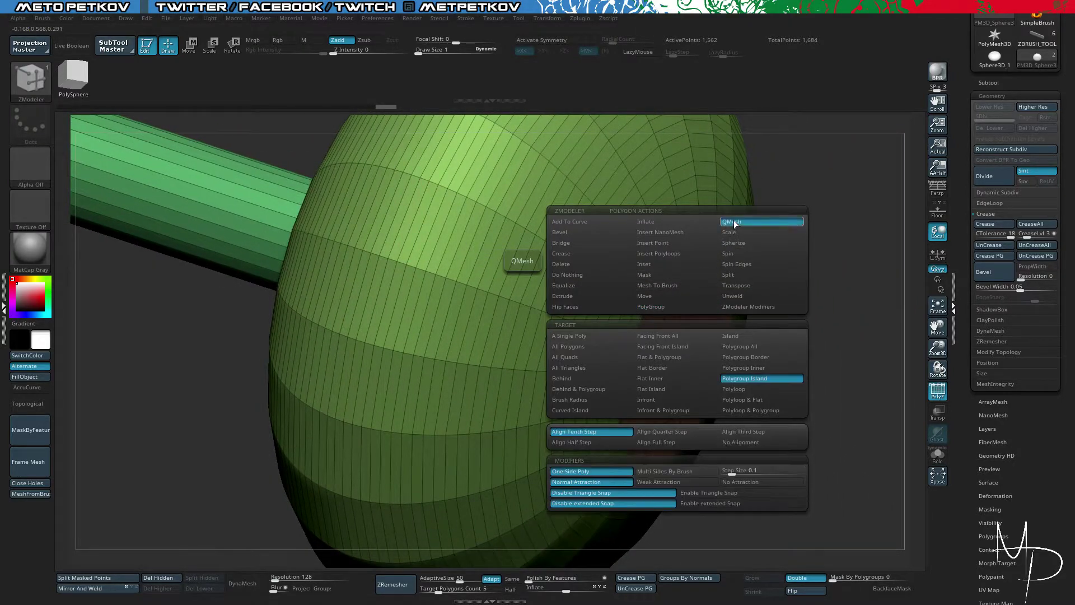
pyautogui.moveTo(677, 286); pyautogui.dragTo(684, 287)
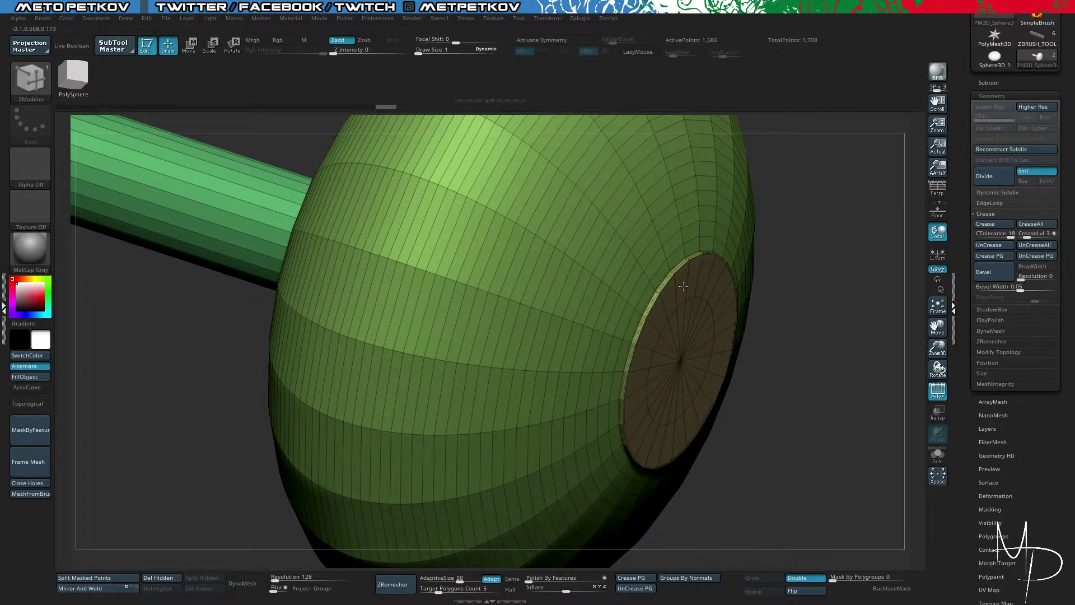
pyautogui.moveTo(683, 286); pyautogui.dragTo(684, 288)
pyautogui.hotkey('ctrl', 'z')
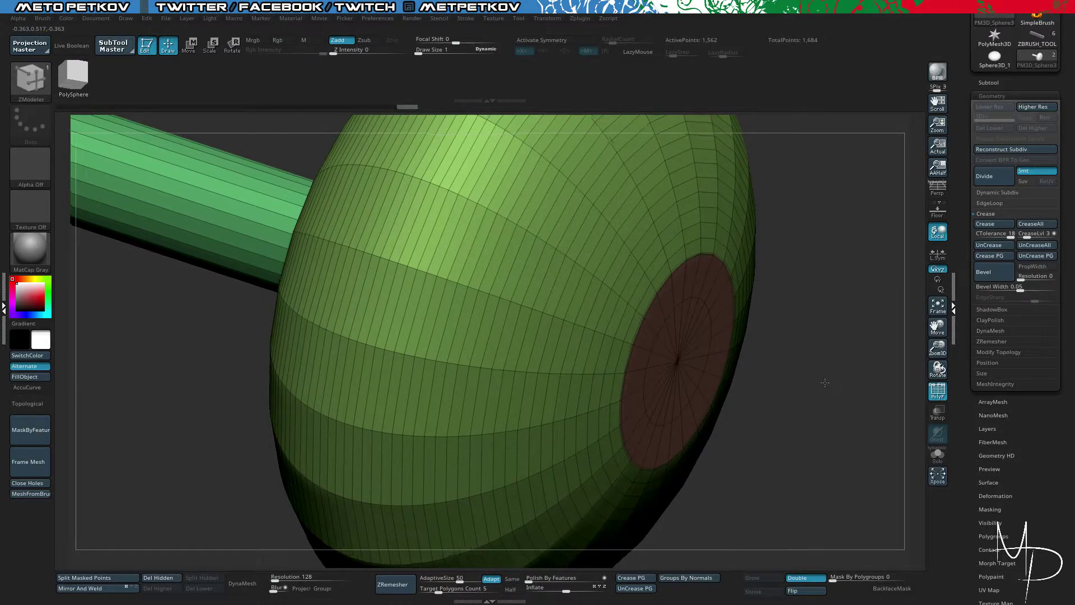
# Step: Inset the base disc's polygroup island as a region to form two thin concentric rings around its centre
pyautogui.keyDown('alt'); pyautogui.moveTo(824, 384); pyautogui.dragTo(772, 386); pyautogui.keyUp('alt')
pyautogui.press('space')
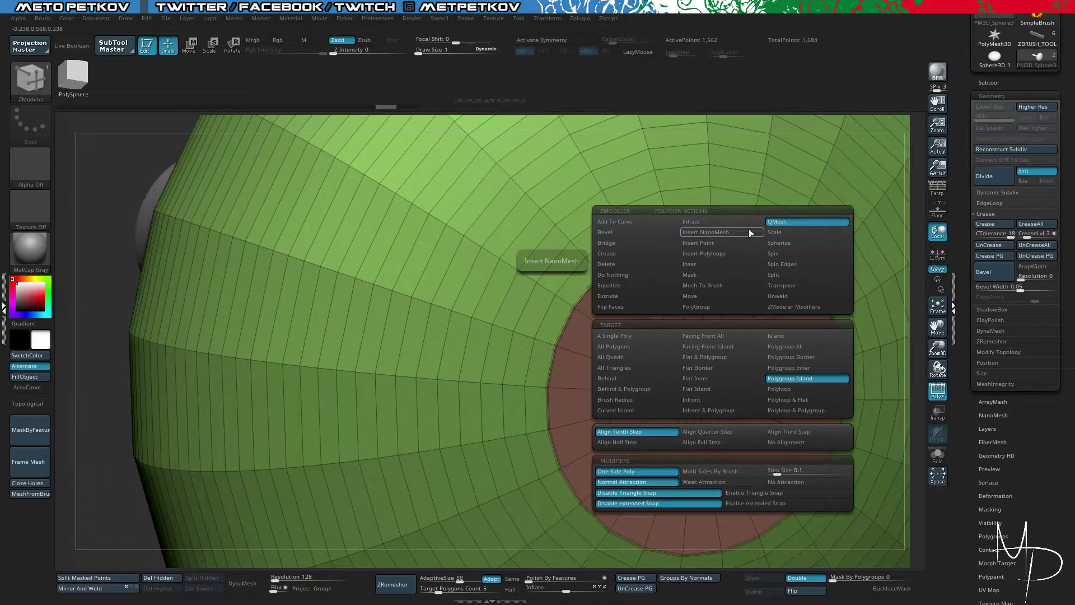
pyautogui.click(709, 264)
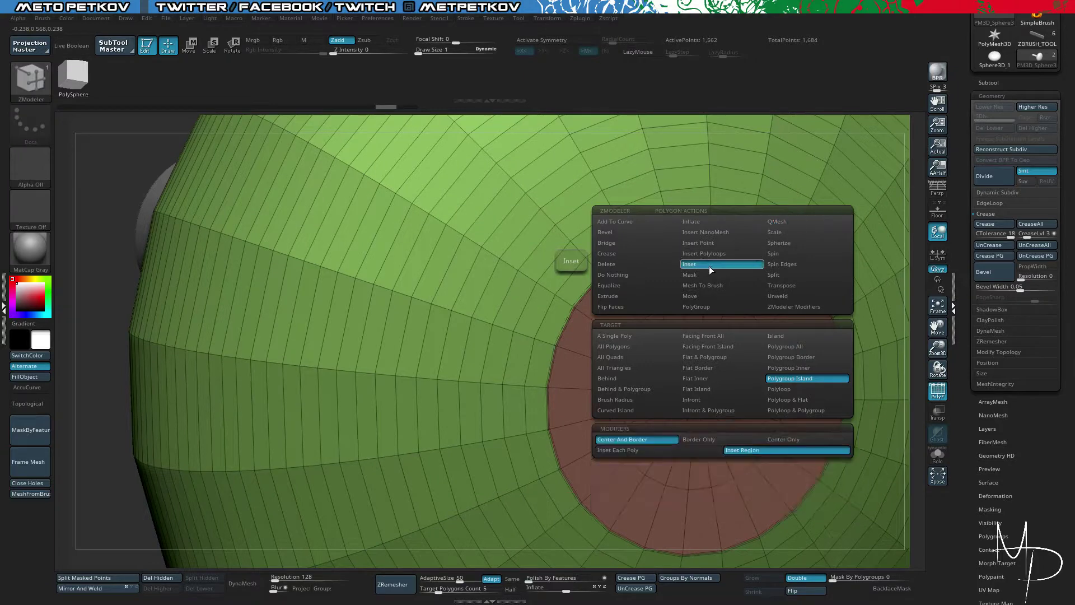
pyautogui.click(722, 261)
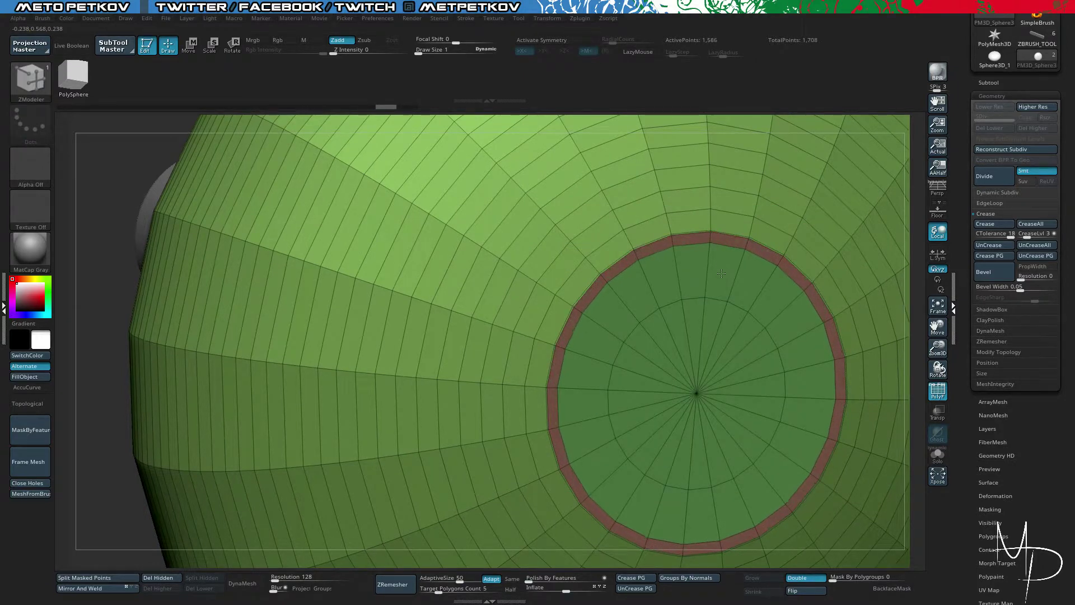
pyautogui.press('space')
pyautogui.click(697, 283)
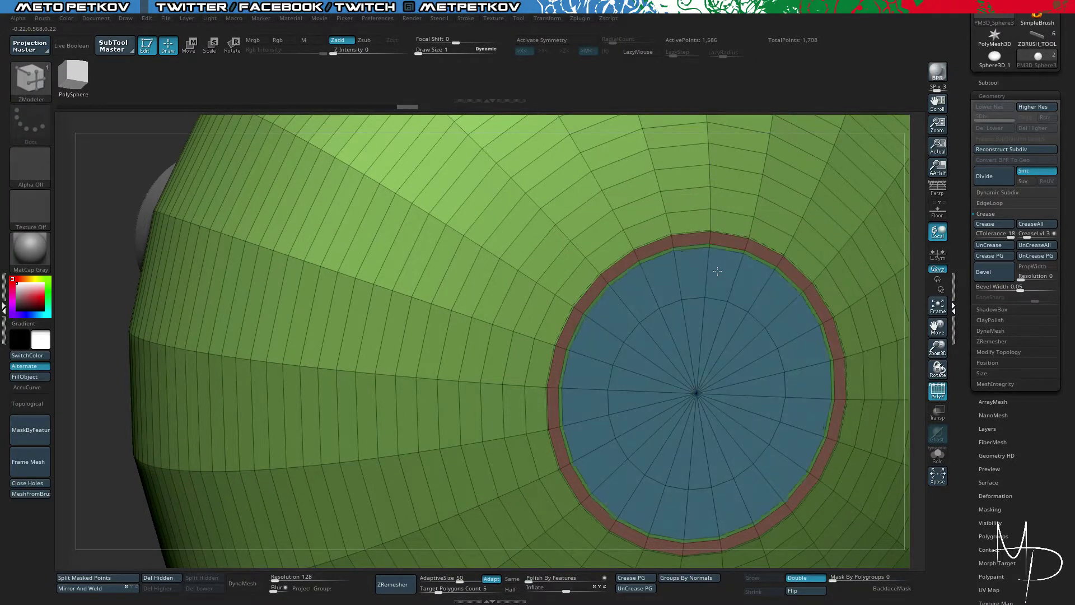
# Step: Push the base's inner disc into the bottle with QMesh on the polygroup island to form a shallow recess
pyautogui.press('space')
pyautogui.click(771, 222)
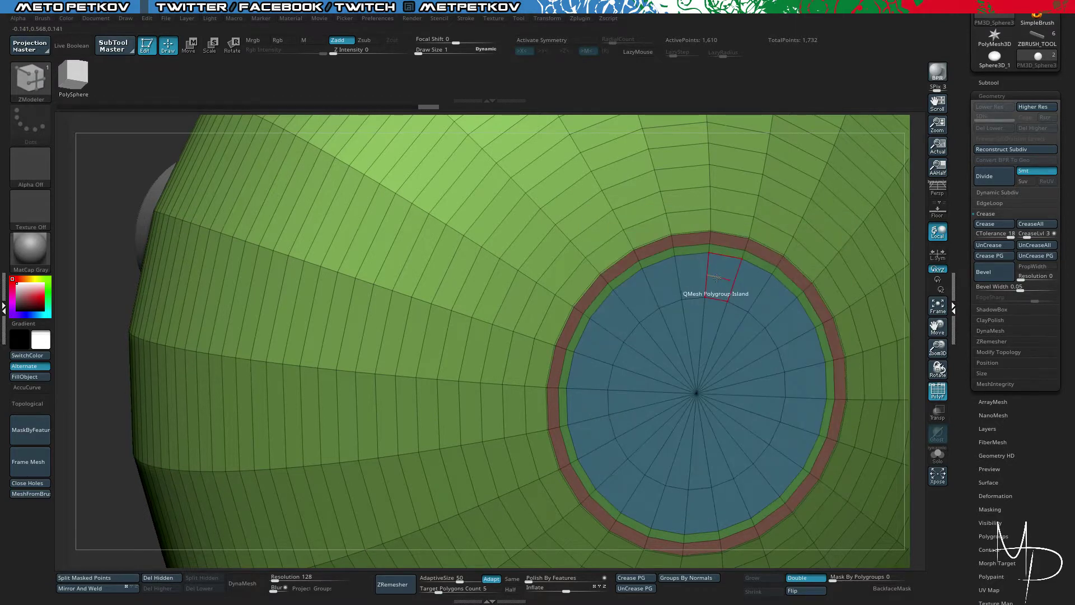
pyautogui.moveTo(717, 278); pyautogui.dragTo(695, 259)
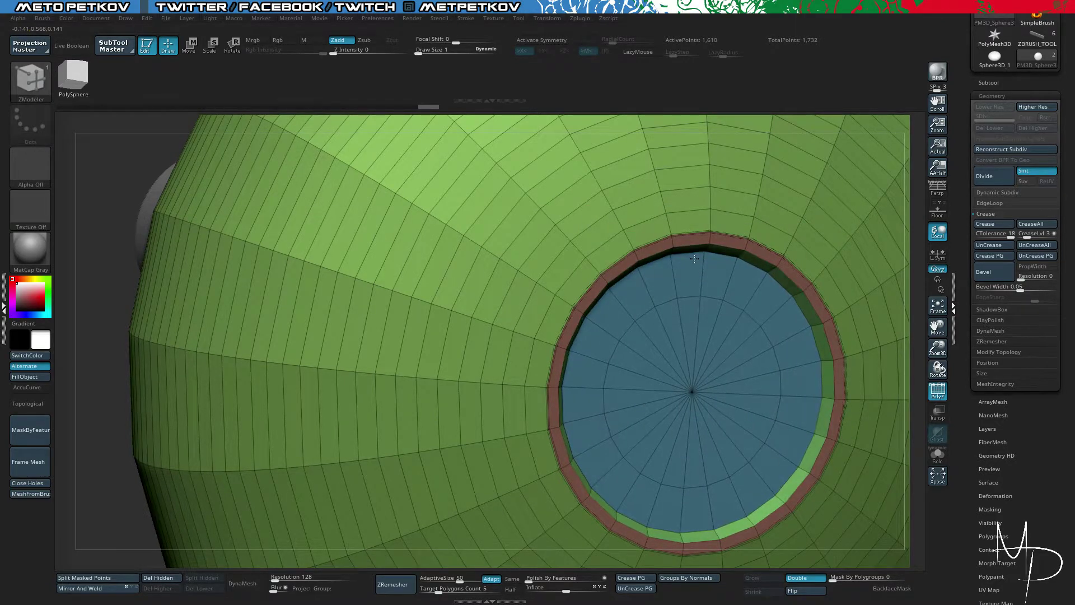
# Step: Isolate the recessed disc, shrink the visible faces to its inner circle, give them a new polygroup, and show the whole bottle
pyautogui.keyDown('ctrl'); pyautogui.keyDown('shift'); pyautogui.click(690, 386); pyautogui.keyUp('shift'); pyautogui.keyUp('ctrl')
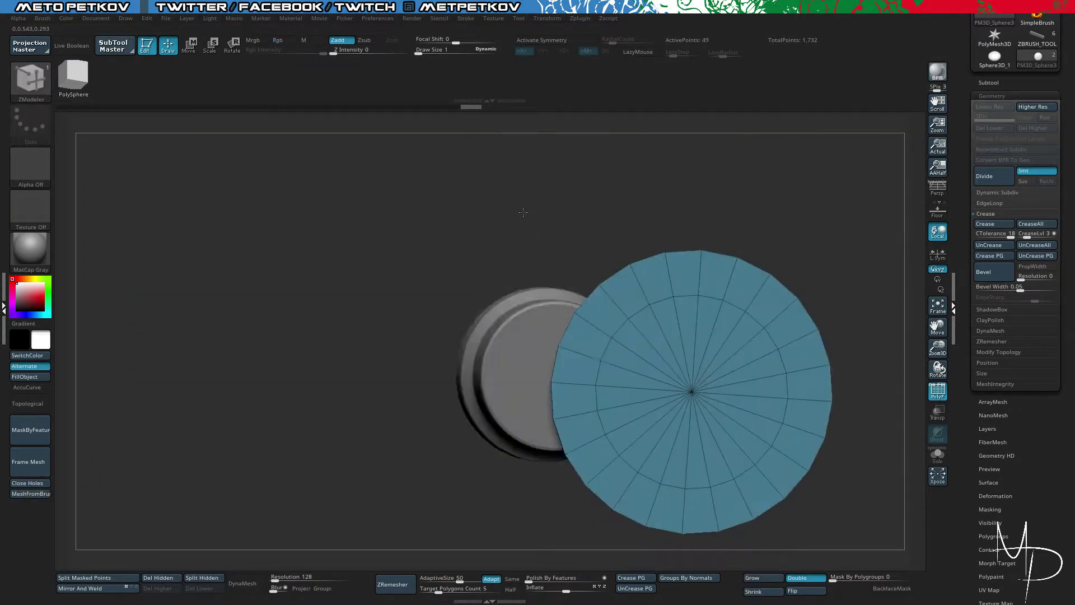
pyautogui.keyDown('shift'); pyautogui.moveTo(523, 212); pyautogui.dragTo(521, 184); pyautogui.keyUp('shift')
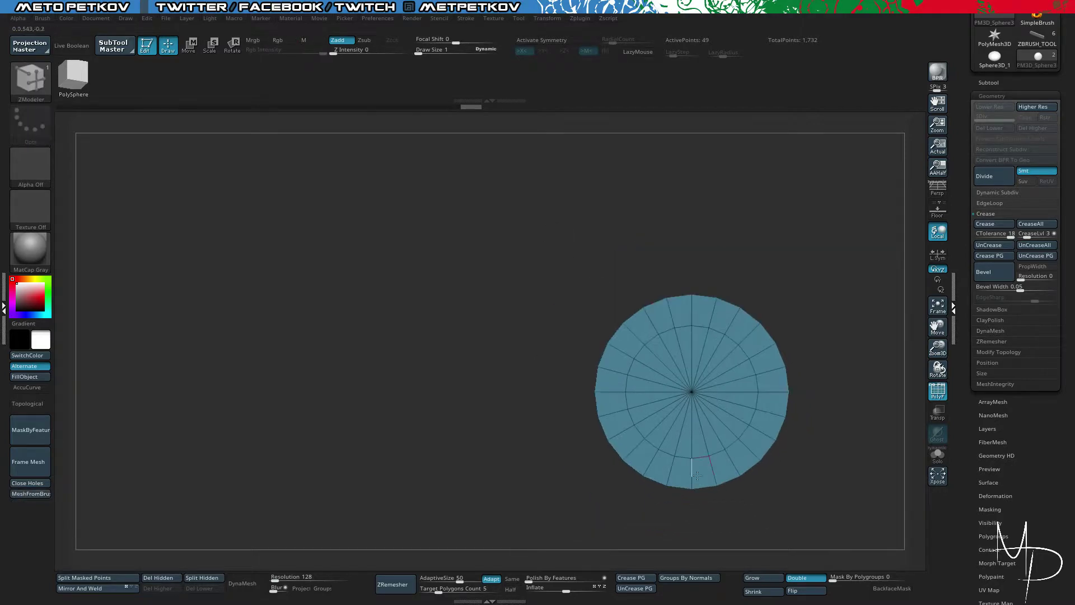
pyautogui.click(764, 592)
pyautogui.hotkey('ctrl', 'w')
pyautogui.keyDown('ctrl'); pyautogui.keyDown('shift'); pyautogui.click(473, 243); pyautogui.keyUp('shift'); pyautogui.keyUp('ctrl')
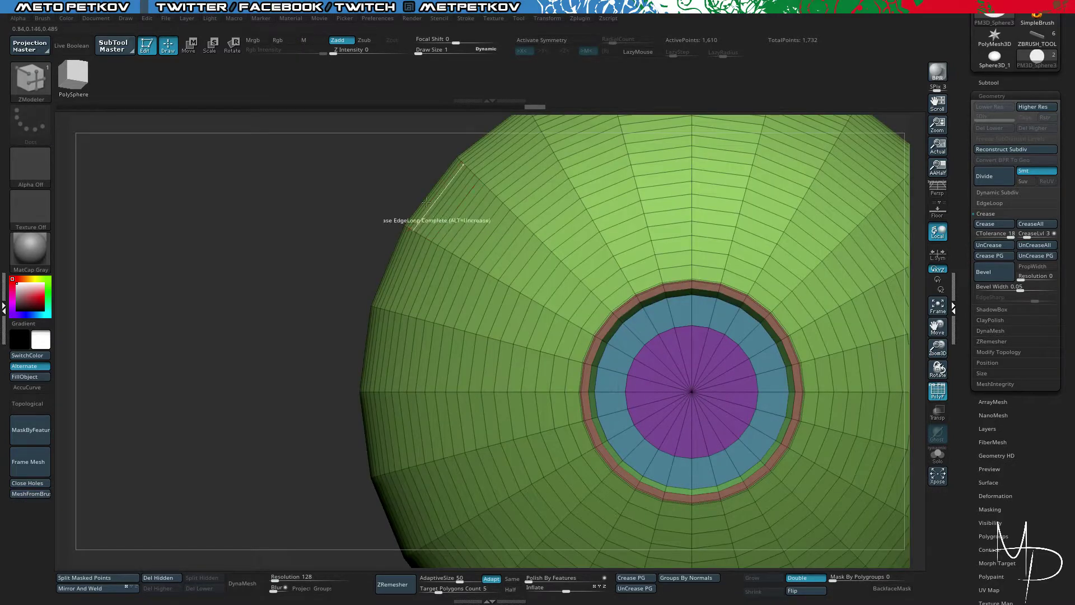
# Step: Push the recess's inner circle slightly further inward with QMesh and check the base with the subdivision preview on
pyautogui.moveTo(326, 180); pyautogui.dragTo(344, 181)
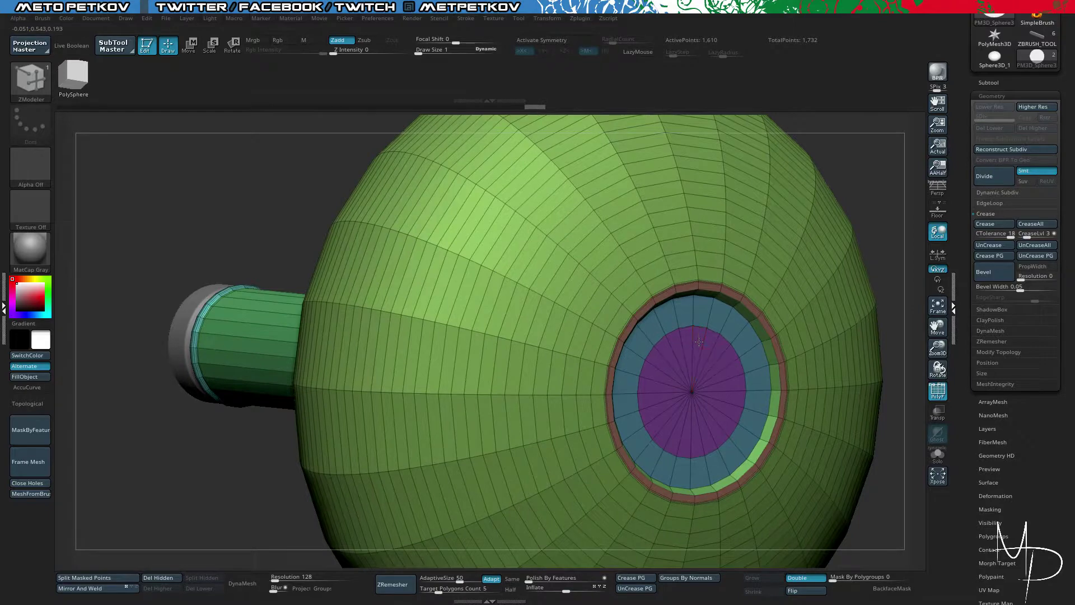
pyautogui.moveTo(698, 341); pyautogui.dragTo(689, 353)
pyautogui.keyDown('alt'); pyautogui.moveTo(267, 176); pyautogui.dragTo(316, 278); pyautogui.keyUp('alt')
pyautogui.hotkey('ctrl', 'd')
pyautogui.hotkey('shift', 'f')
pyautogui.moveTo(280, 204); pyautogui.dragTo(313, 319)
pyautogui.hotkey('shift', 'f')
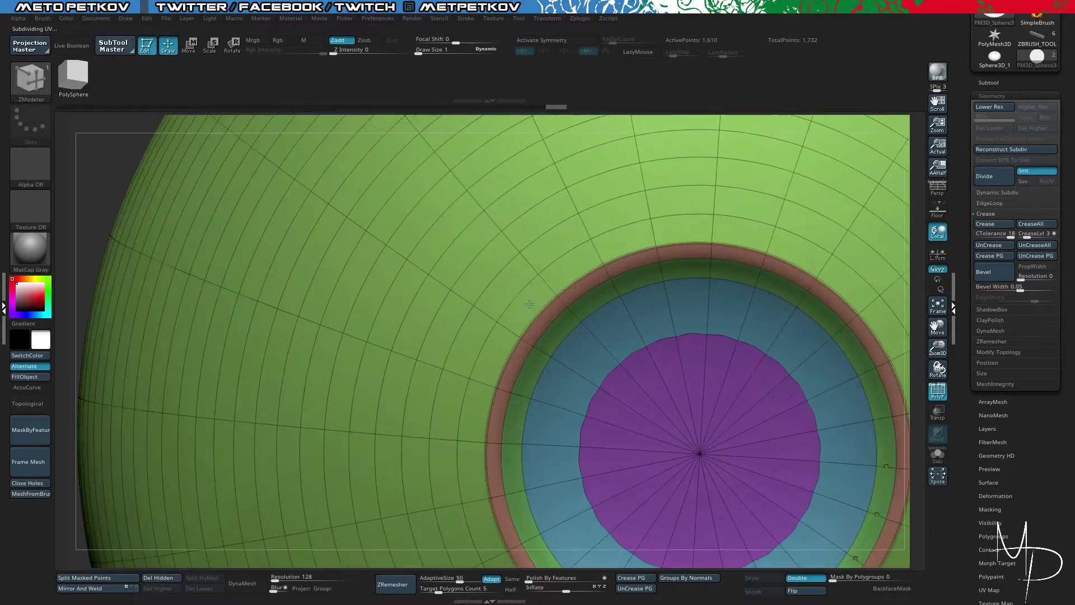
# Step: Insert an edge loop close to the centre of the base's inner circle and turn off the subdivision preview
pyautogui.press('space')
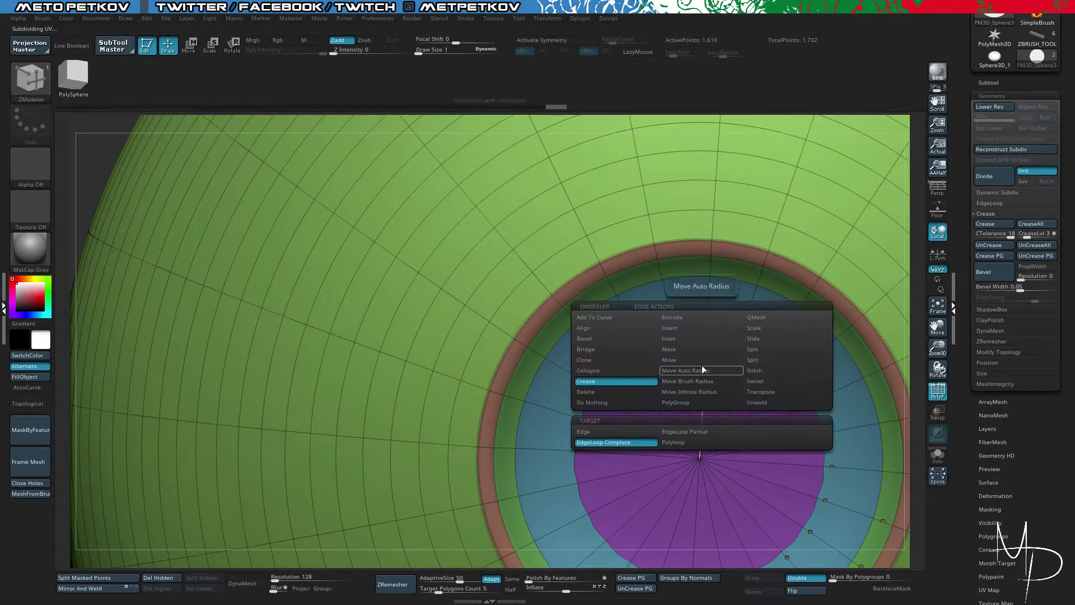
pyautogui.click(699, 330)
pyautogui.click(703, 368)
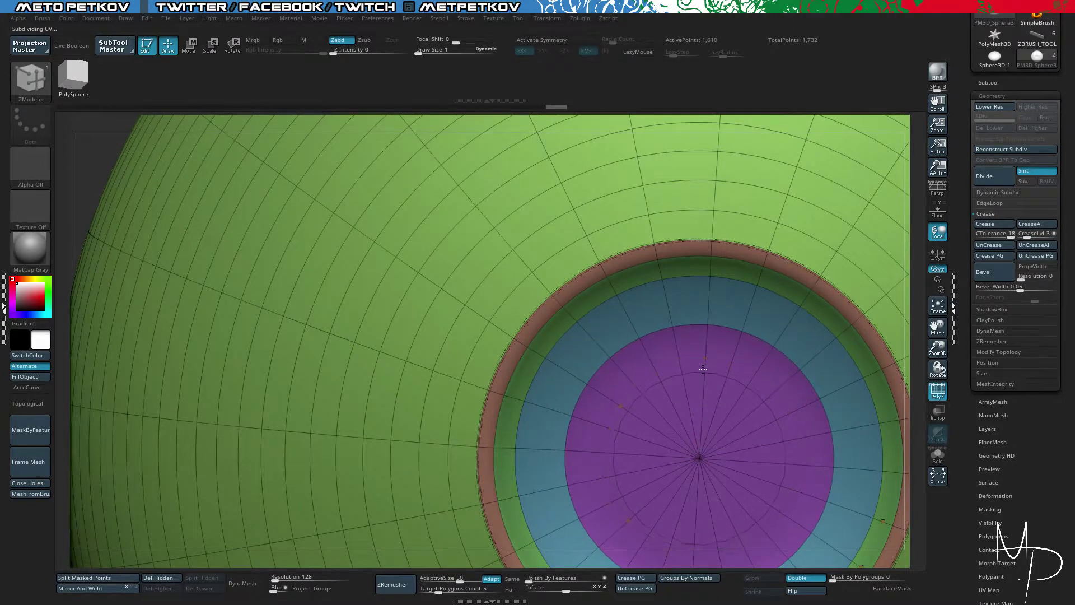
pyautogui.moveTo(703, 369); pyautogui.dragTo(702, 431)
pyautogui.hotkey('shift', 'd')
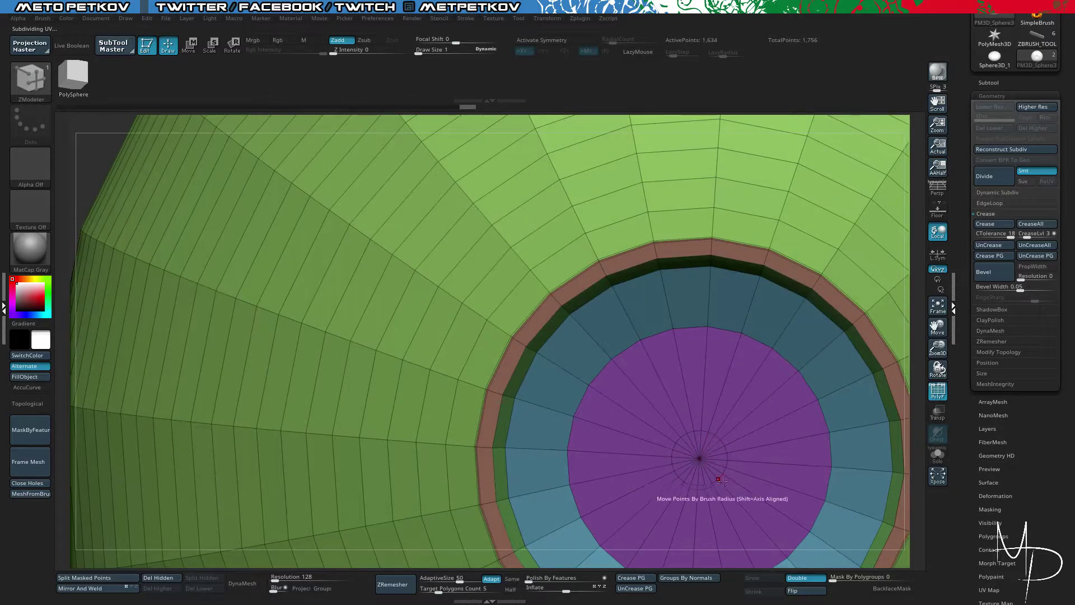
# Step: Frame the whole bottle with its plug, turn the subdivision preview back on, and hide the polyframe
pyautogui.hotkey('alt', 's')
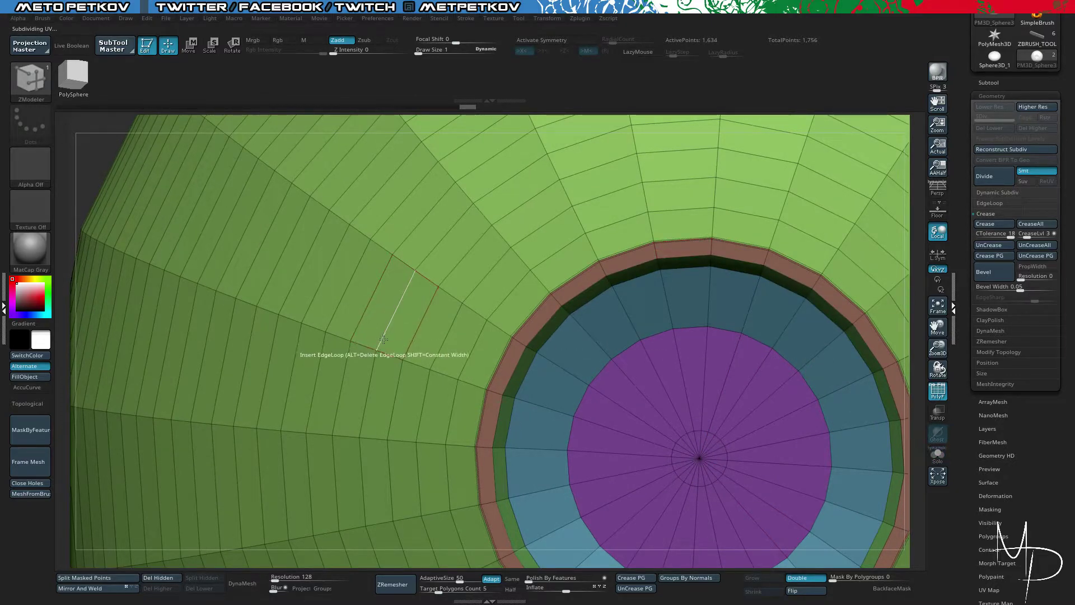
pyautogui.press('f')
pyautogui.press('d')
pyautogui.moveTo(176, 203); pyautogui.dragTo(245, 280)
pyautogui.hotkey('shift', 'f')
pyautogui.hotkey('alt', 's')
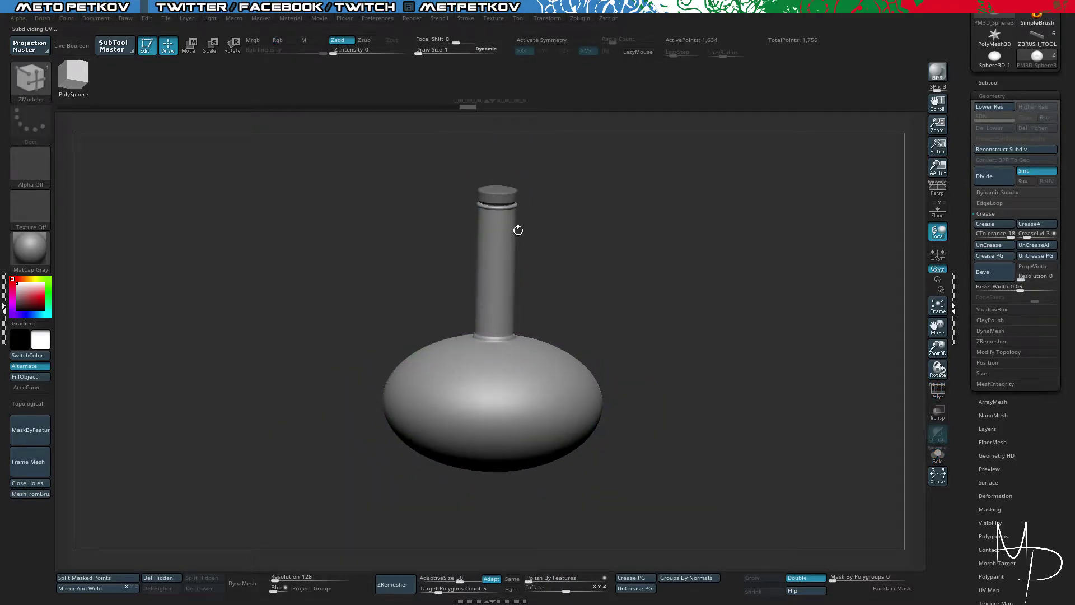
# Step: Preview the bottle in the JellyBean and Gold materials, and switch back to MatCap Gray
pyautogui.click(32, 250)
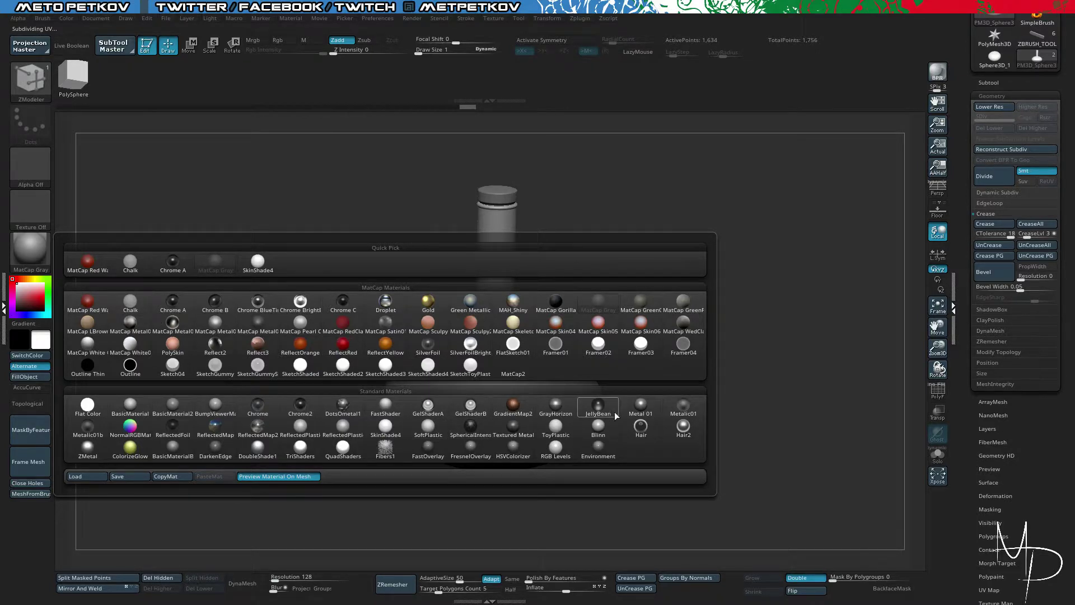
pyautogui.click(598, 406)
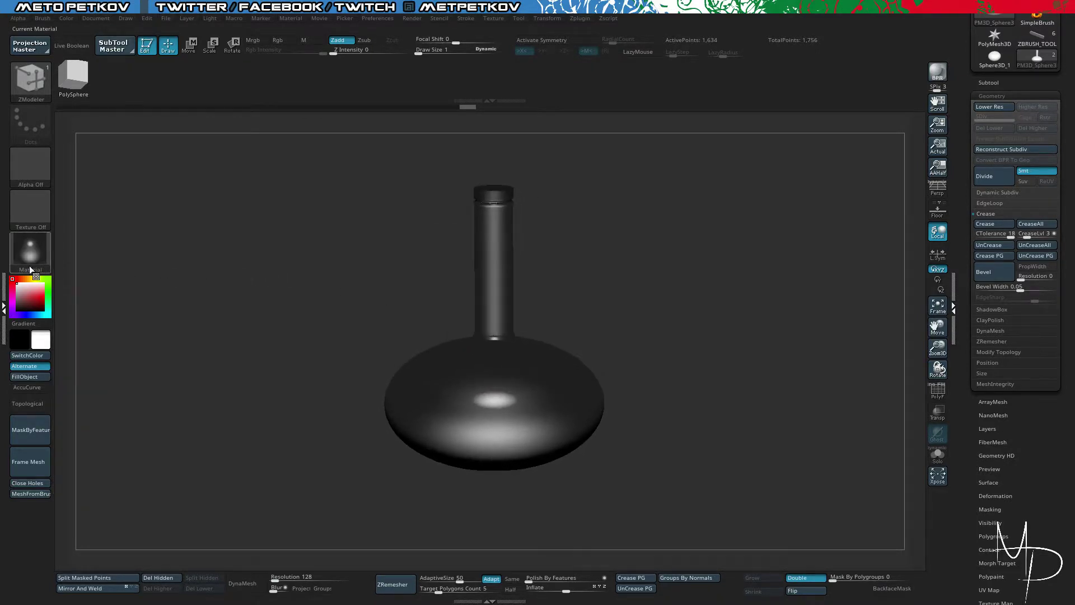
pyautogui.click(30, 259)
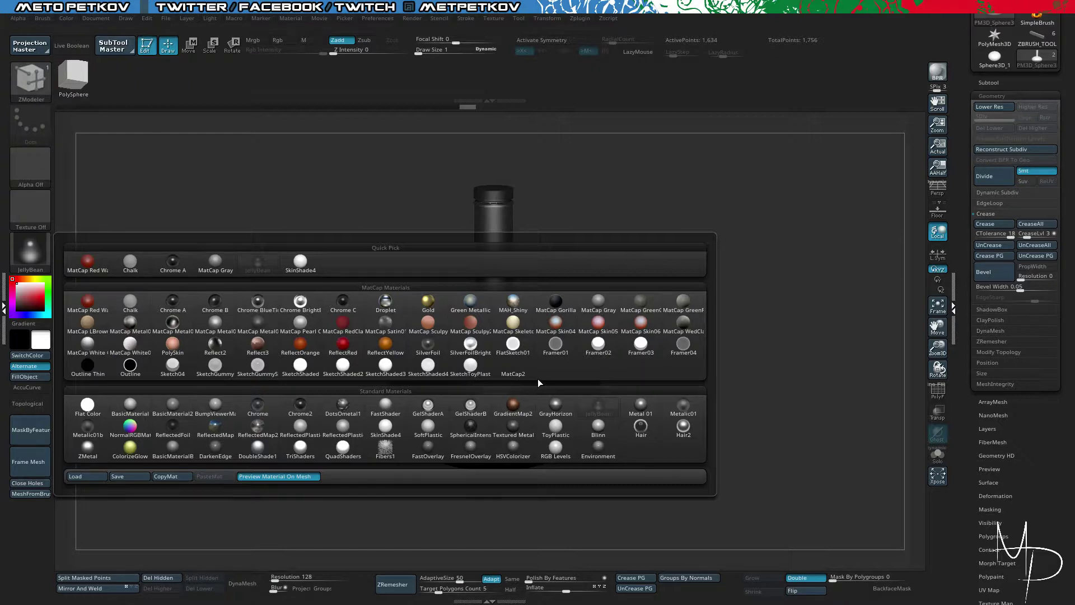
pyautogui.click(428, 300)
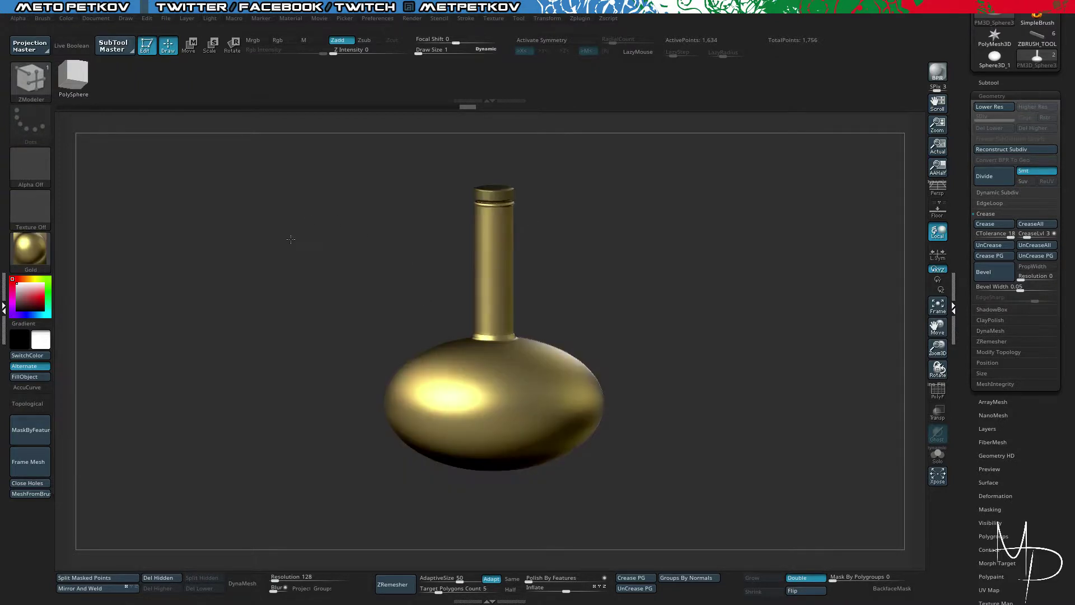
pyautogui.moveTo(290, 239); pyautogui.dragTo(266, 230)
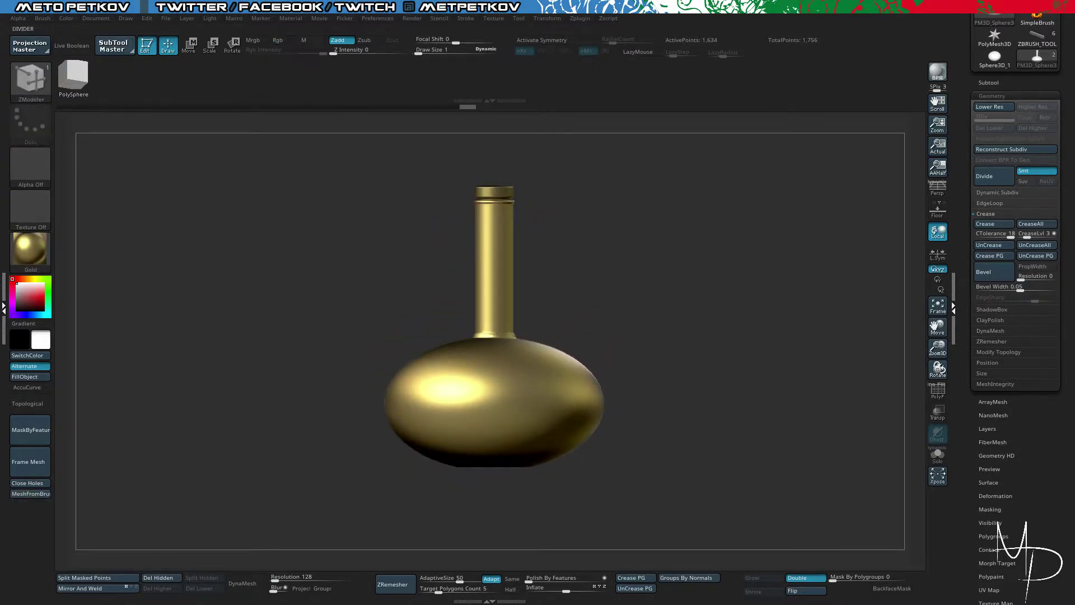
pyautogui.click(28, 248)
pyautogui.click(584, 305)
# Step: Reorder the subtools so the bottle sits above the remaining subtool, and merge the bottle down with it
pyautogui.keyDown('alt'); pyautogui.moveTo(394, 238); pyautogui.dragTo(304, 240); pyautogui.keyUp('alt')
pyautogui.moveTo(757, 286); pyautogui.dragTo(794, 263)
pyautogui.click(989, 82)
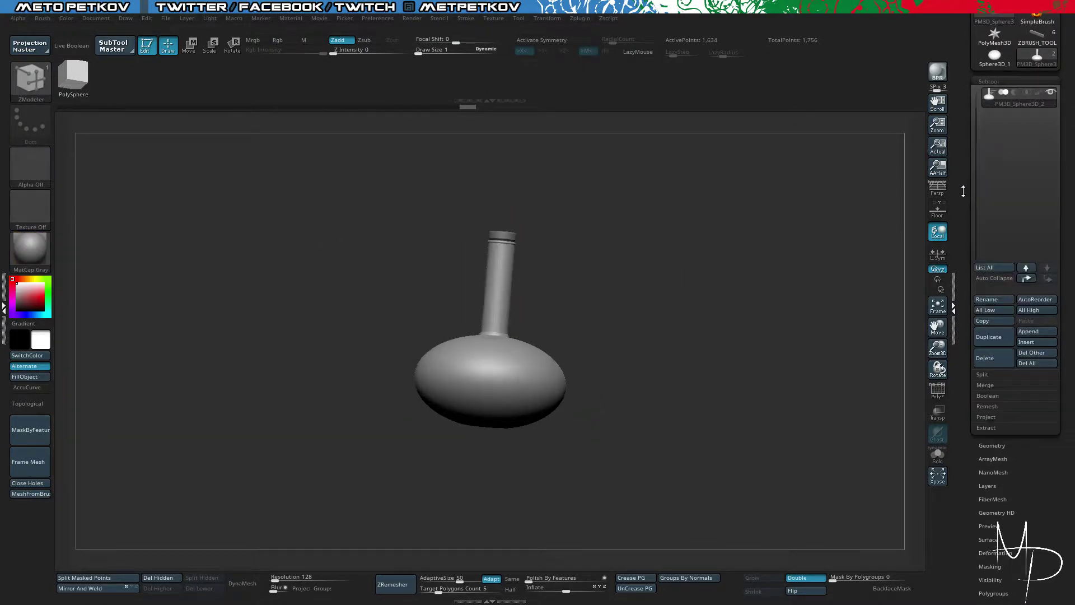
pyautogui.moveTo(975, 168); pyautogui.dragTo(981, 76)
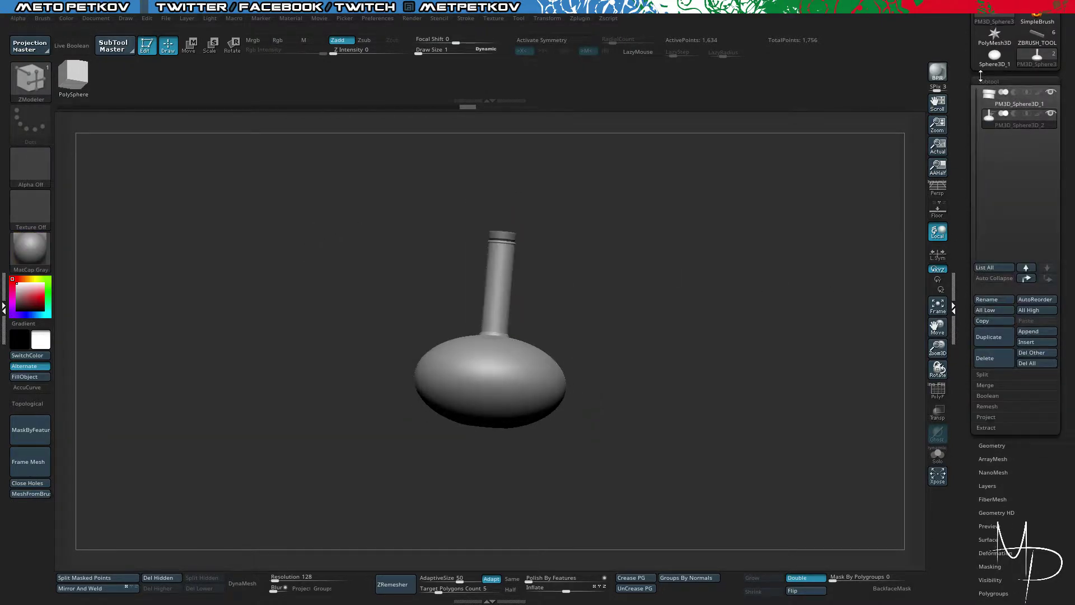
pyautogui.click(1026, 268)
pyautogui.click(984, 385)
pyautogui.click(990, 395)
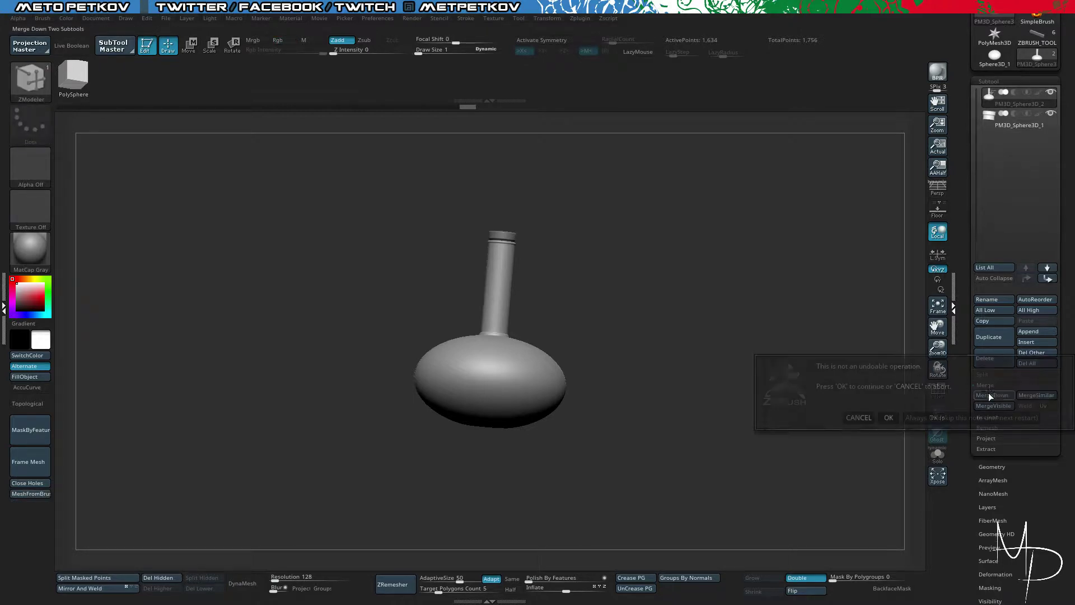
pyautogui.click(946, 385)
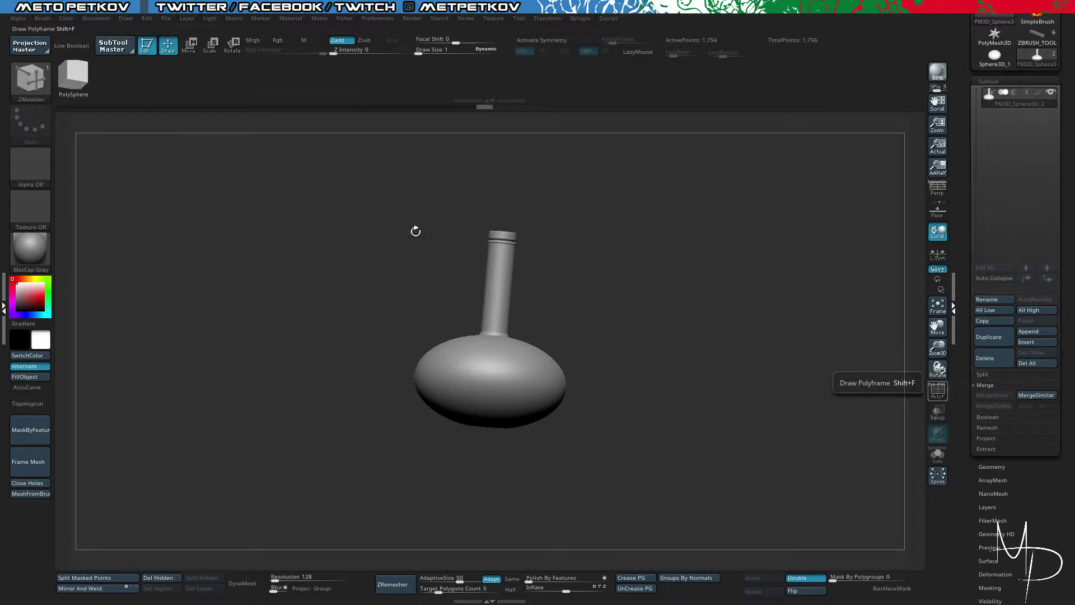
# Step: Switch to the Move brush and turn off the smooth subdivision preview on the merged bottle
pyautogui.keyDown('alt'); pyautogui.moveTo(351, 222); pyautogui.dragTo(448, 238); pyautogui.keyUp('alt')
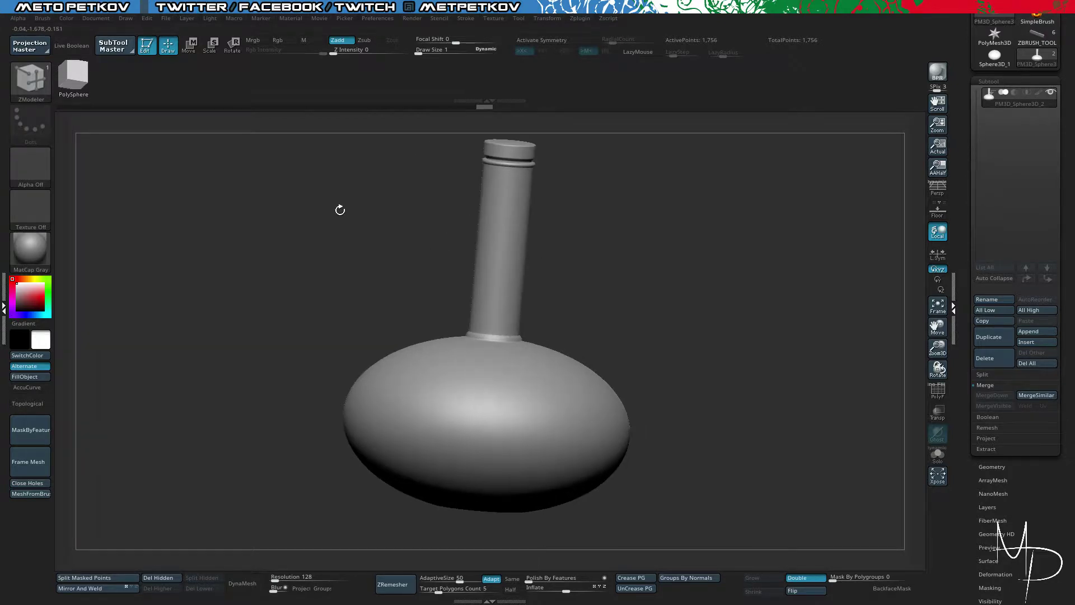
pyautogui.press('b')
pyautogui.press('m')
pyautogui.press('v')
pyautogui.moveTo(343, 217); pyautogui.dragTo(424, 230)
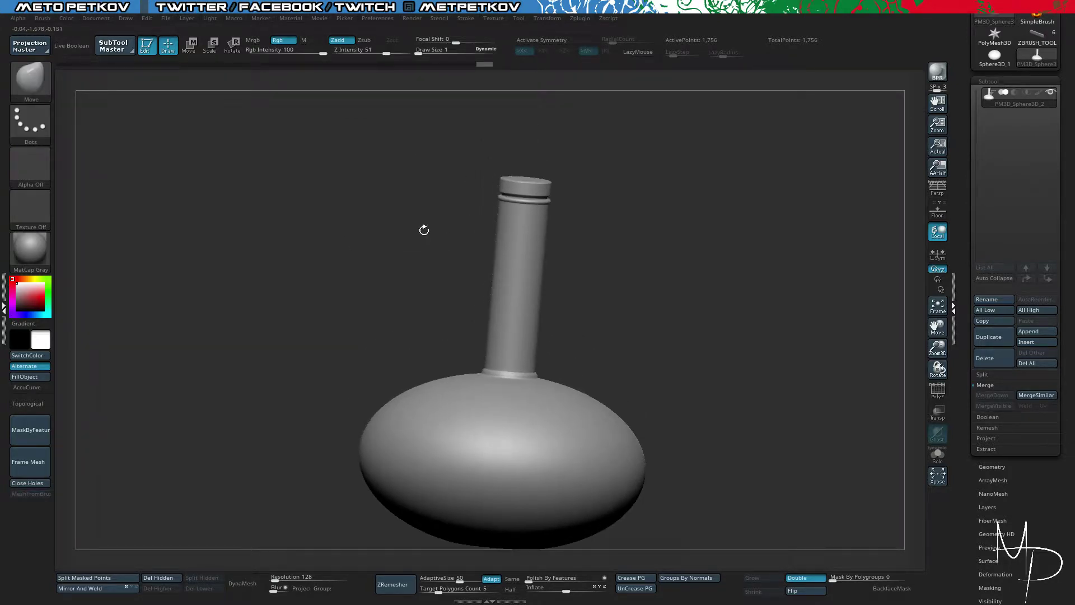
pyautogui.moveTo(261, 259)
pyautogui.mouseDown()
pyautogui.moveTo(303, 256)
pyautogui.moveTo(365, 309)
pyautogui.moveTo(330, 271)
pyautogui.mouseUp()
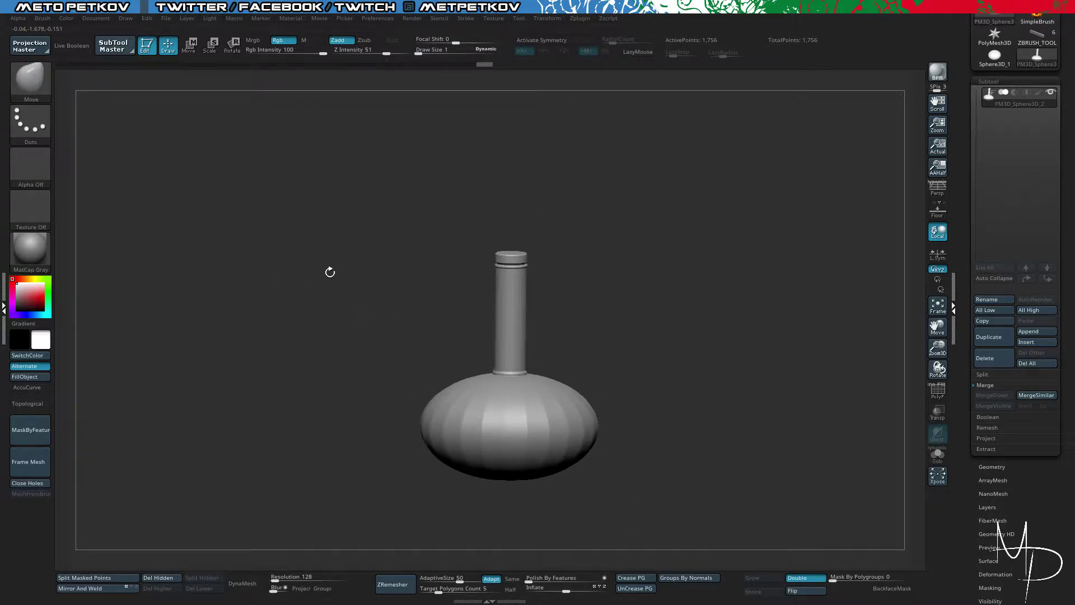
# Step: Switch to the wooden table tool ZBRUSH_TOOL and insert the merged bottle as a new subtool
pyautogui.click(1037, 34)
pyautogui.moveTo(732, 309); pyautogui.dragTo(766, 369)
pyautogui.moveTo(766, 369); pyautogui.dragTo(956, 374)
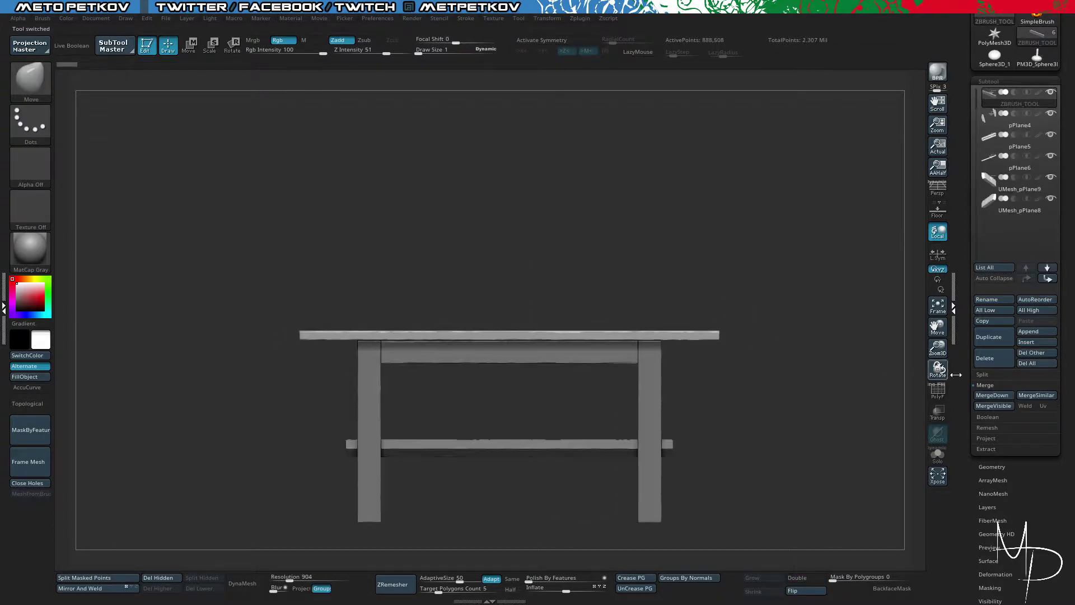
pyautogui.click(991, 466)
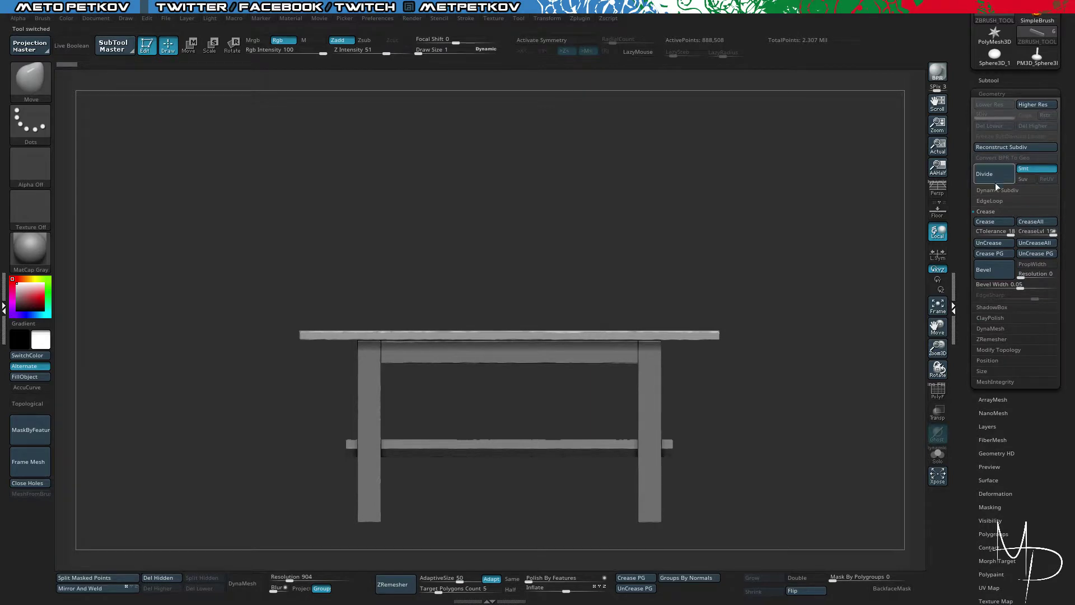
pyautogui.click(999, 80)
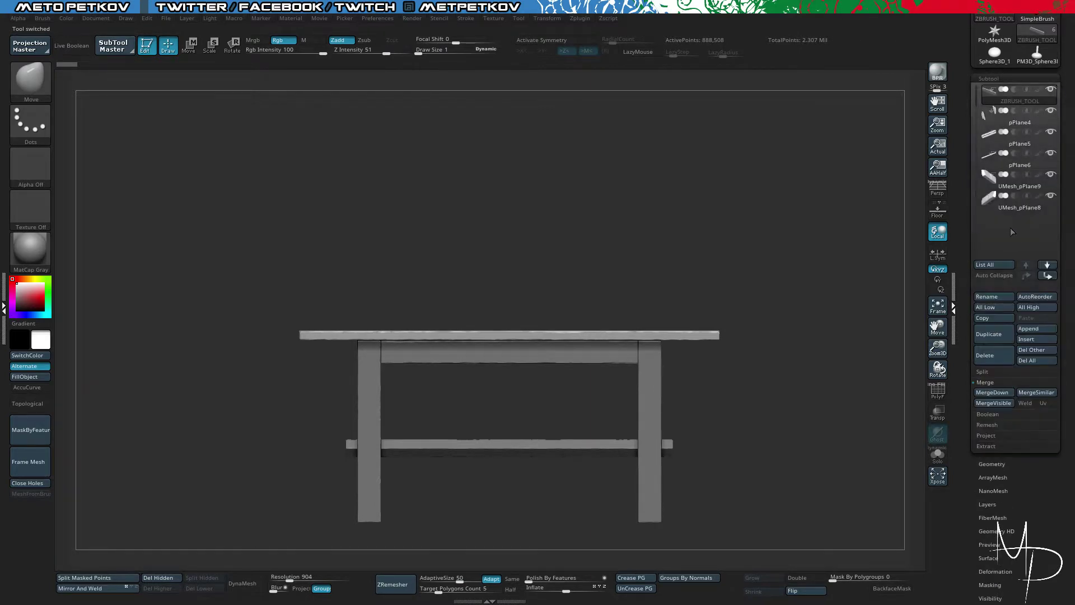
pyautogui.click(1027, 339)
pyautogui.click(858, 357)
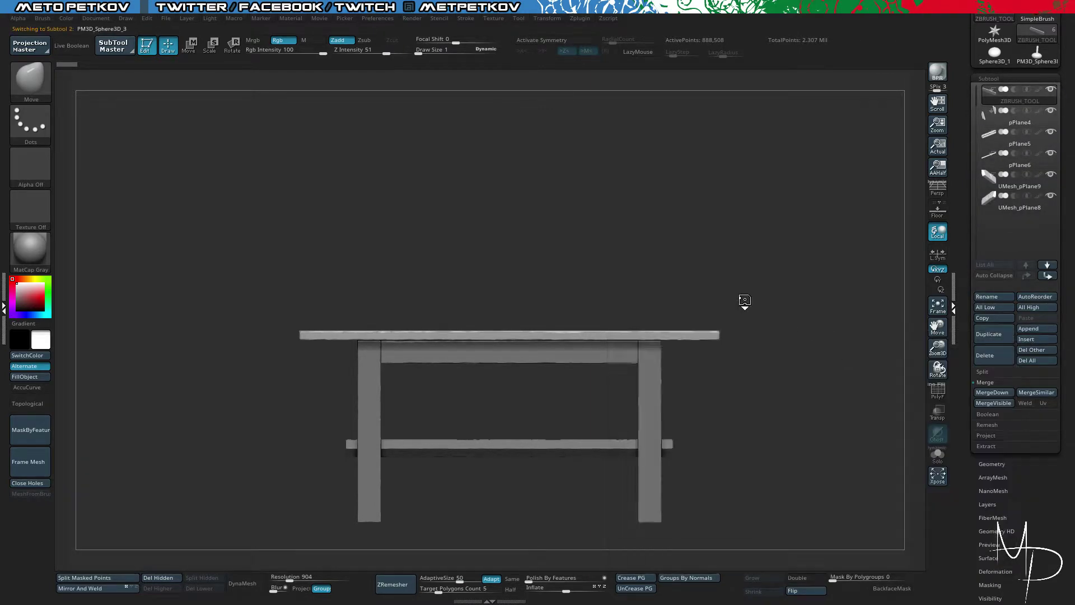
# Step: Scale the inserted bottle down with the gizmo to suit the table and position it above the tabletop
pyautogui.press('w')
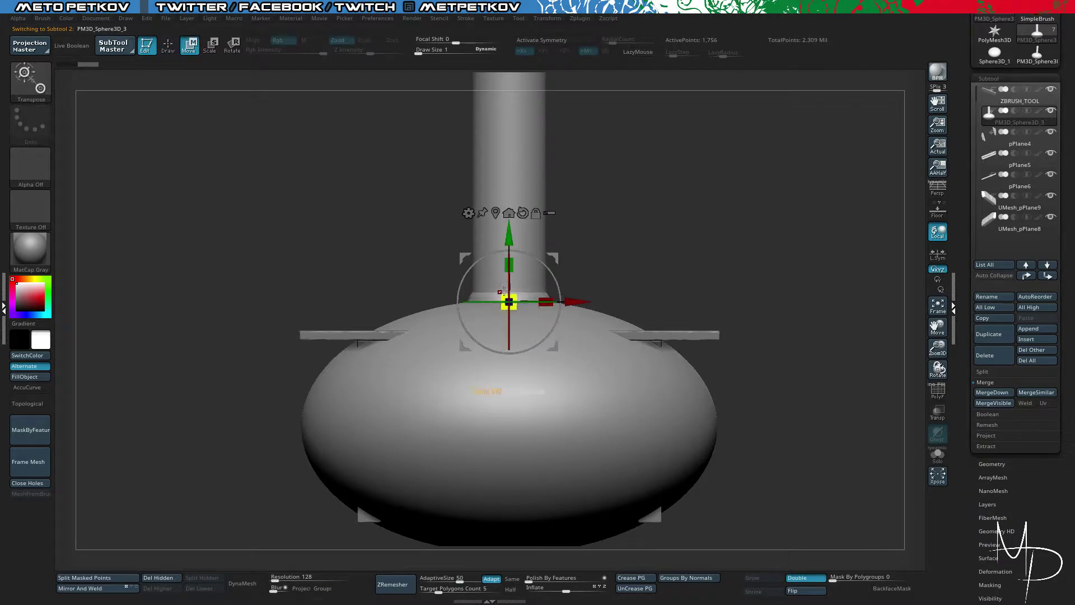
pyautogui.moveTo(504, 296); pyautogui.dragTo(594, 475)
pyautogui.keyDown('alt'); pyautogui.moveTo(342, 218); pyautogui.dragTo(353, 331); pyautogui.keyUp('alt')
pyautogui.moveTo(505, 297); pyautogui.dragTo(518, 322)
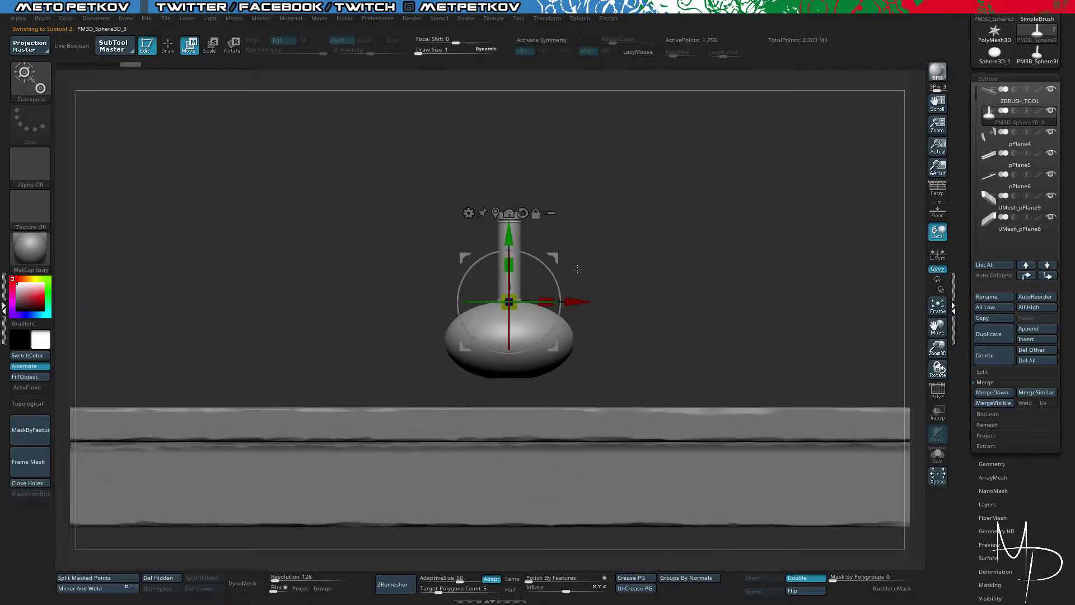
pyautogui.moveTo(582, 235); pyautogui.dragTo(615, 203)
pyautogui.keyDown('alt'); pyautogui.moveTo(364, 240); pyautogui.dragTo(432, 266); pyautogui.keyUp('alt')
pyautogui.moveTo(432, 180); pyautogui.dragTo(426, 146)
pyautogui.keyDown('alt'); pyautogui.moveTo(577, 241); pyautogui.dragTo(546, 197); pyautogui.keyUp('alt')
pyautogui.moveTo(526, 291); pyautogui.dragTo(496, 204)
# Step: Isolate the bottle, show its polyframe, set the gizmo at the rim of its base, and bring the table back
pyautogui.hotkey('alt', 's')
pyautogui.moveTo(611, 375); pyautogui.dragTo(535, 453)
pyautogui.hotkey('shift', 'f')
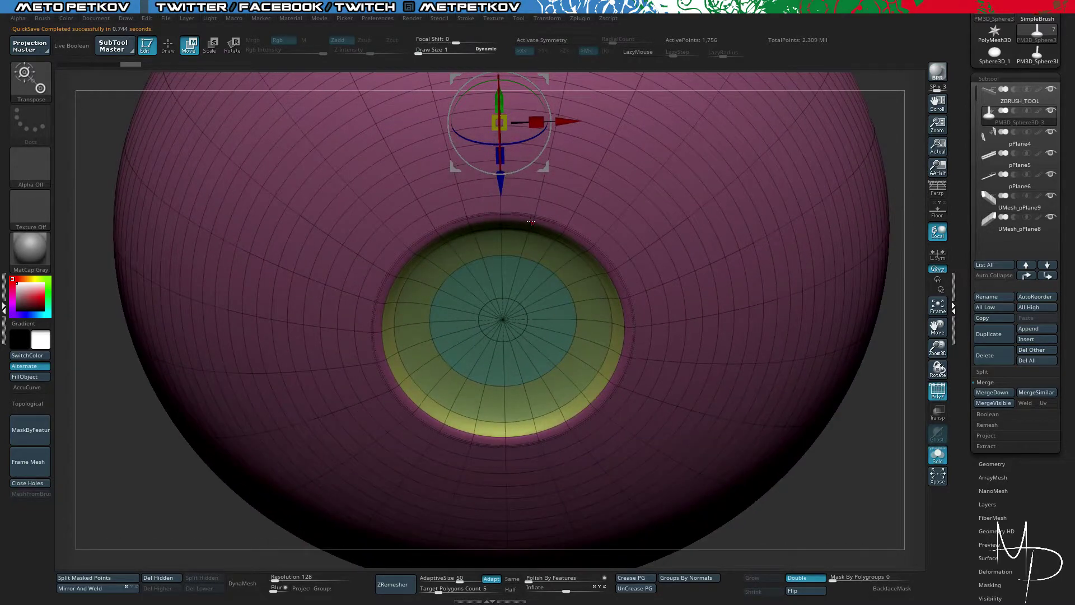
pyautogui.click(531, 222)
pyautogui.click(544, 134)
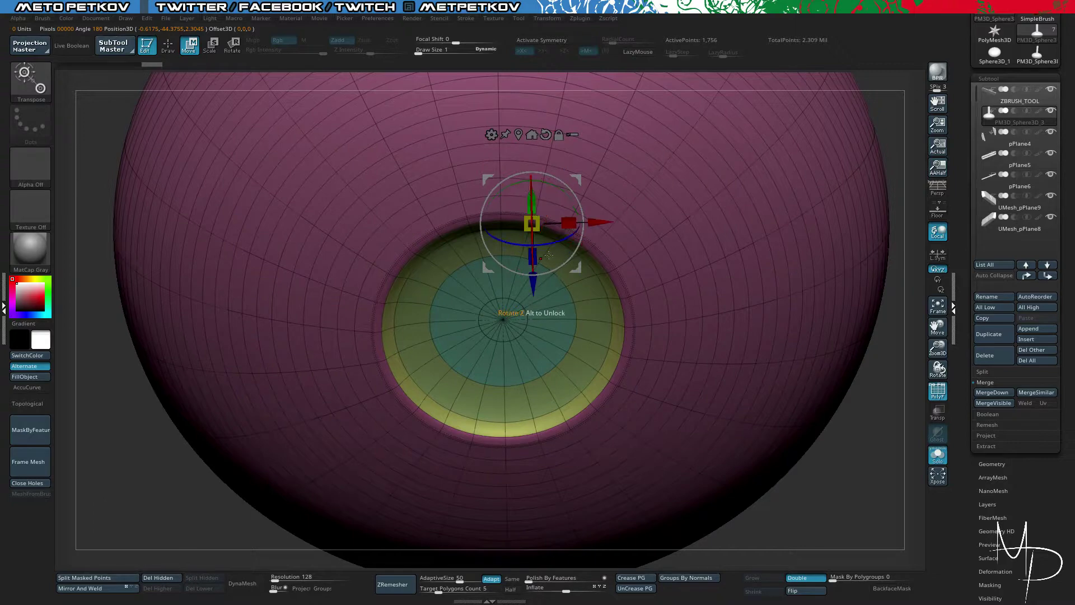
pyautogui.hotkey('alt', 's')
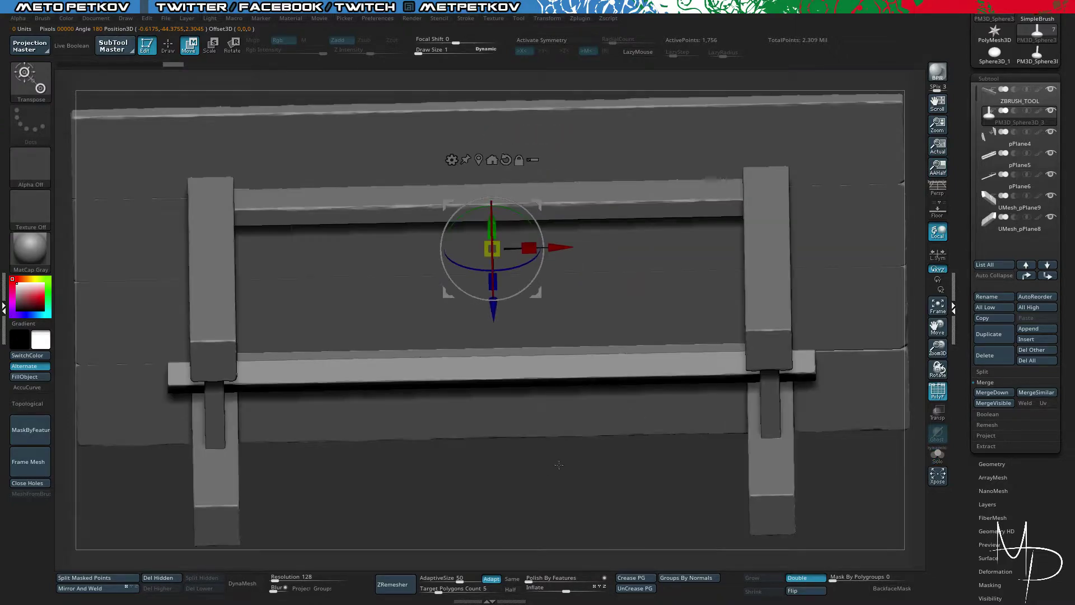
# Step: Lower the bottle along the vertical axis until its base rests on the tabletop
pyautogui.moveTo(558, 464); pyautogui.dragTo(504, 291)
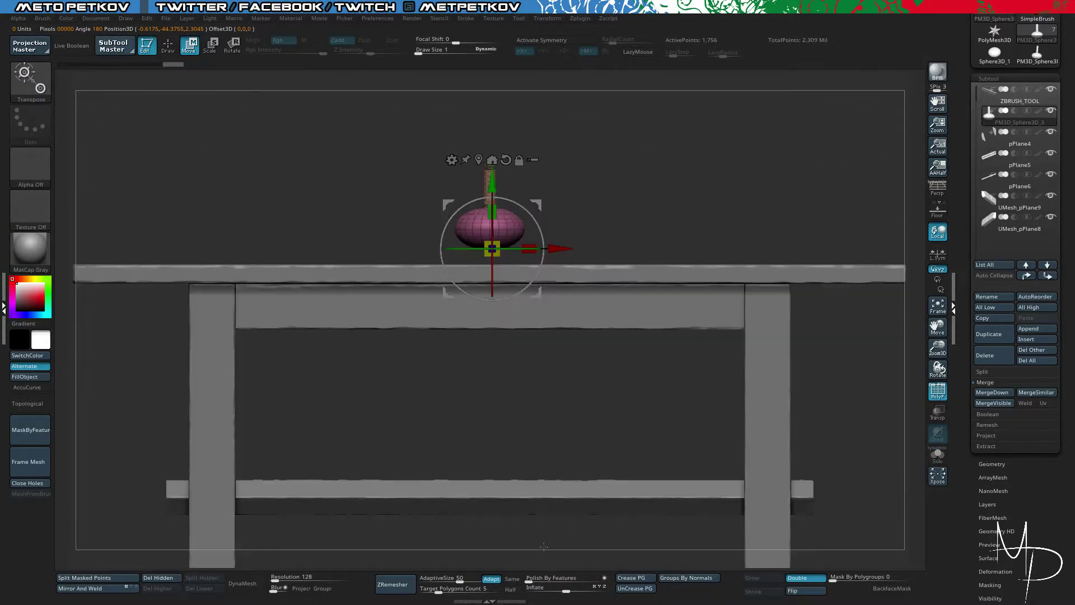
pyautogui.moveTo(492, 181); pyautogui.dragTo(491, 198)
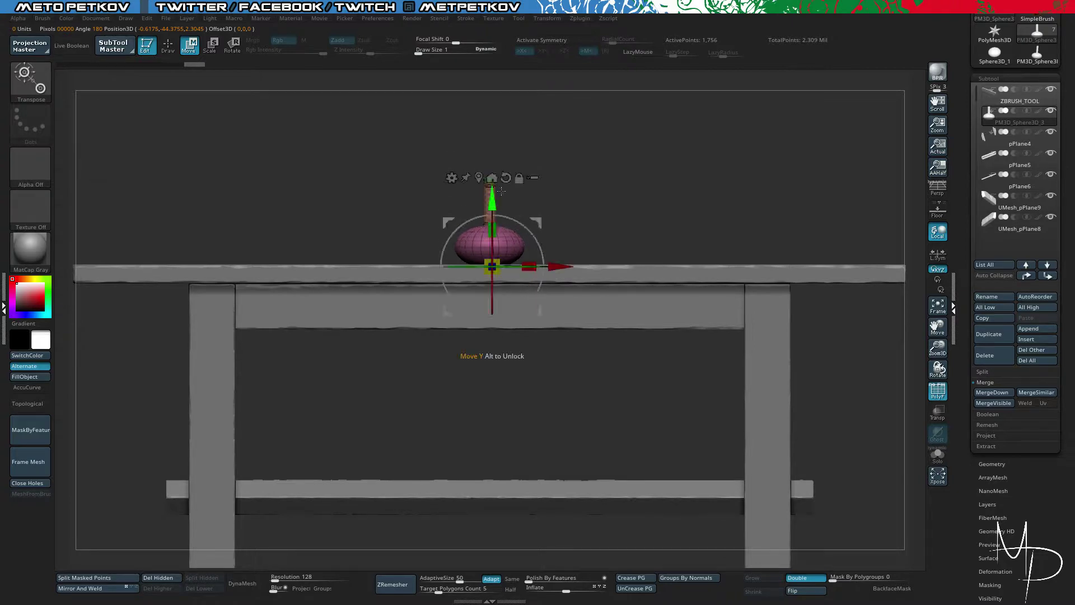
pyautogui.moveTo(522, 120); pyautogui.dragTo(538, 186)
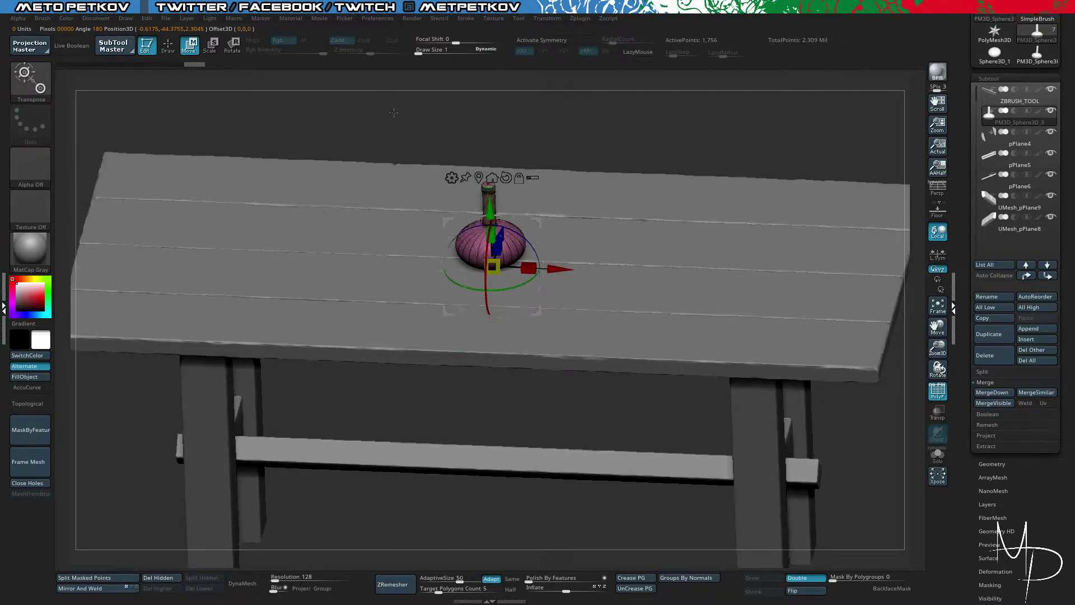
# Step: Try to slide the bottle towards the far end of the tabletop in top view
pyautogui.moveTo(490, 134); pyautogui.dragTo(503, 281)
pyautogui.moveTo(537, 223); pyautogui.dragTo(822, 112)
pyautogui.keyDown('alt'); pyautogui.moveTo(660, 509); pyautogui.dragTo(561, 446); pyautogui.keyUp('alt')
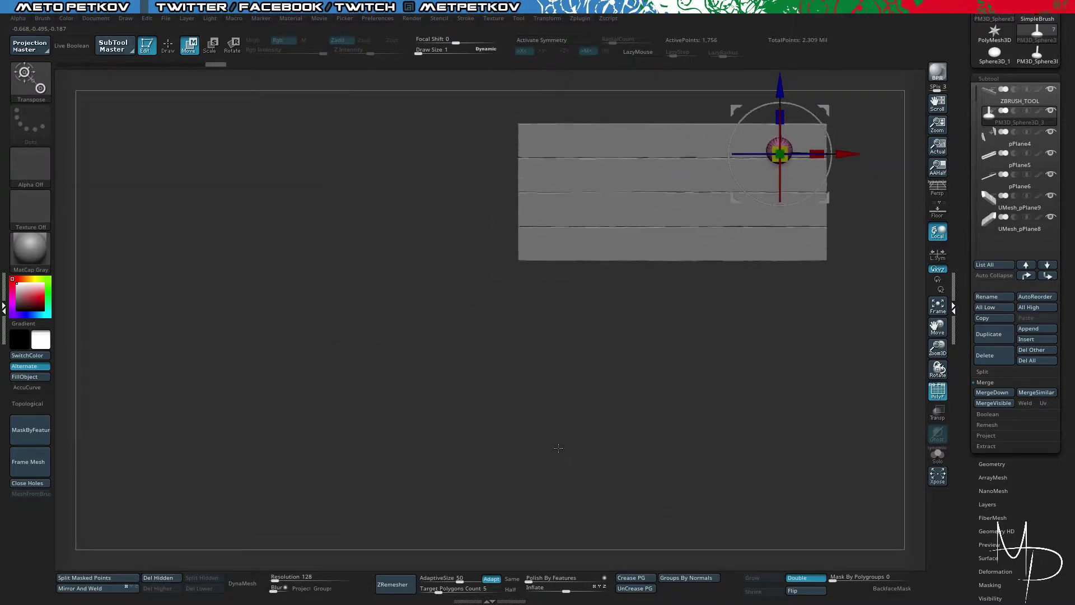
pyautogui.hotkey('ctrl', 'z')
# Step: Return to Draw mode and check the bottle on the tabletop from an angled view
pyautogui.moveTo(616, 469); pyautogui.dragTo(678, 478)
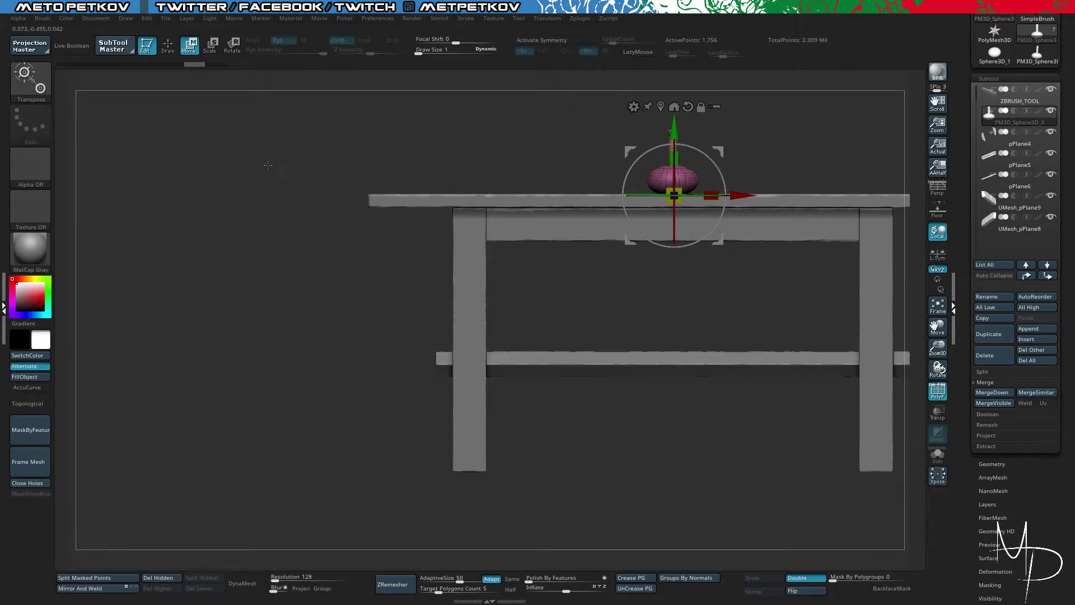
pyautogui.press('q')
pyautogui.moveTo(271, 167)
pyautogui.mouseDown()
pyautogui.moveTo(293, 227)
pyautogui.moveTo(329, 231)
pyautogui.moveTo(261, 188)
pyautogui.moveTo(727, 481)
pyautogui.mouseUp()
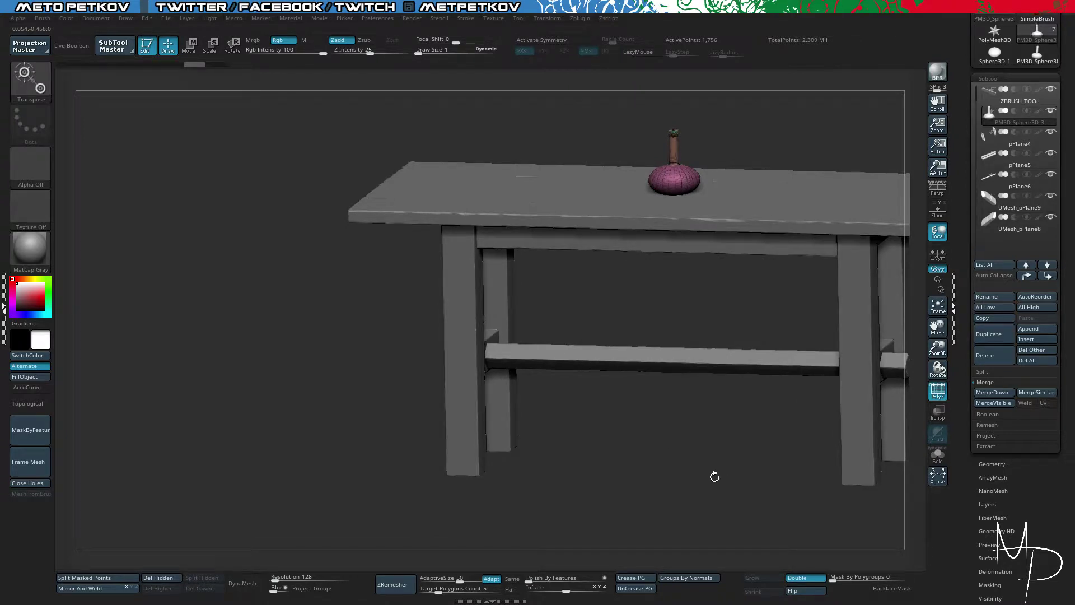
# Step: Open the Initialize settings, decline the switch to SimpleBrush, and save the file to disk
pyautogui.moveTo(961, 440); pyautogui.dragTo(971, 347)
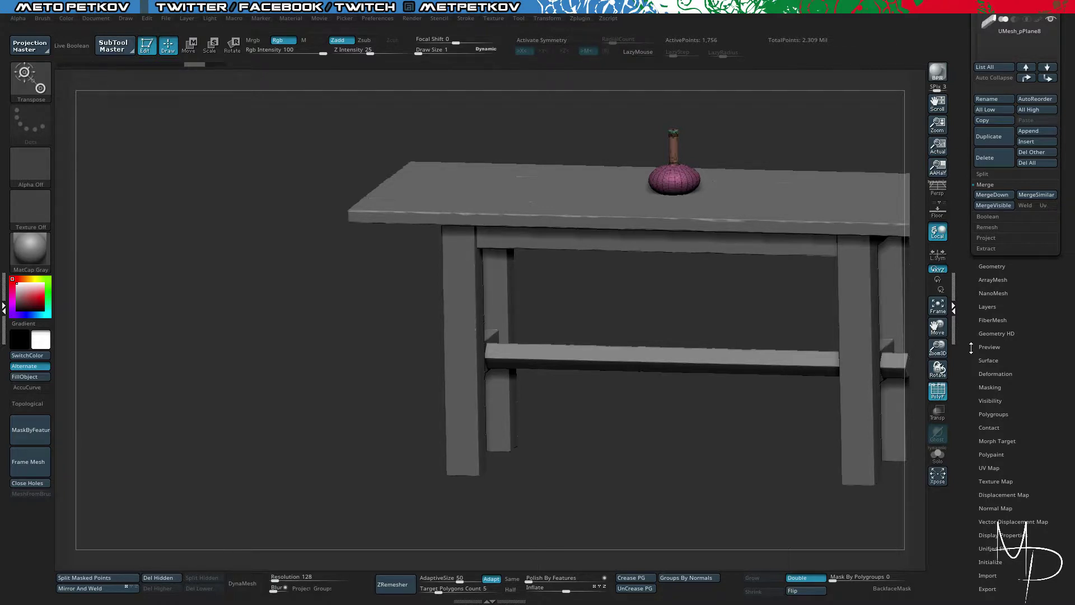
pyautogui.moveTo(959, 398); pyautogui.dragTo(994, 235)
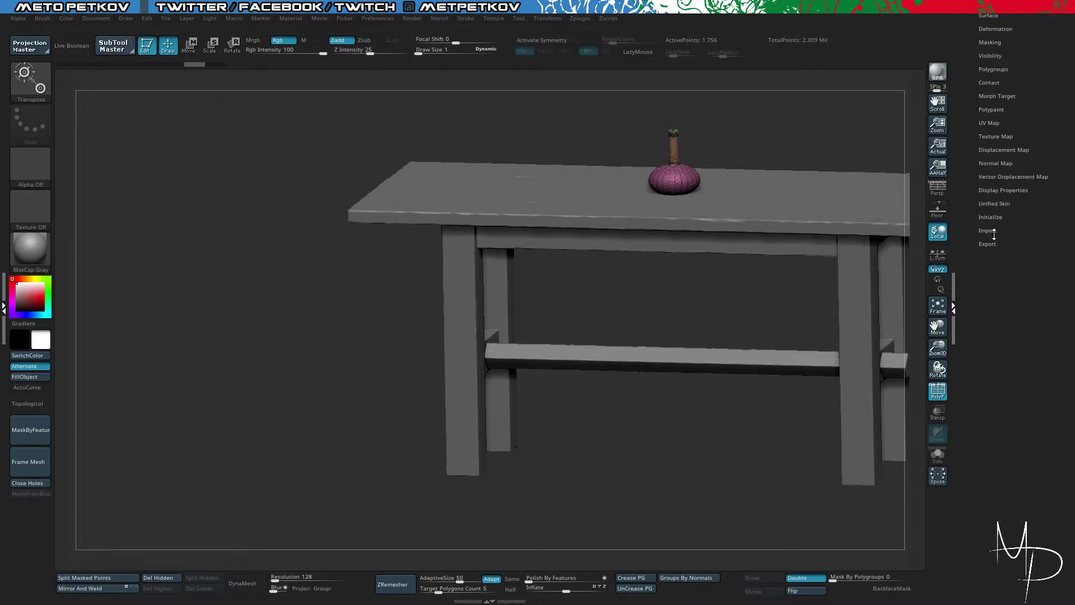
pyautogui.click(989, 217)
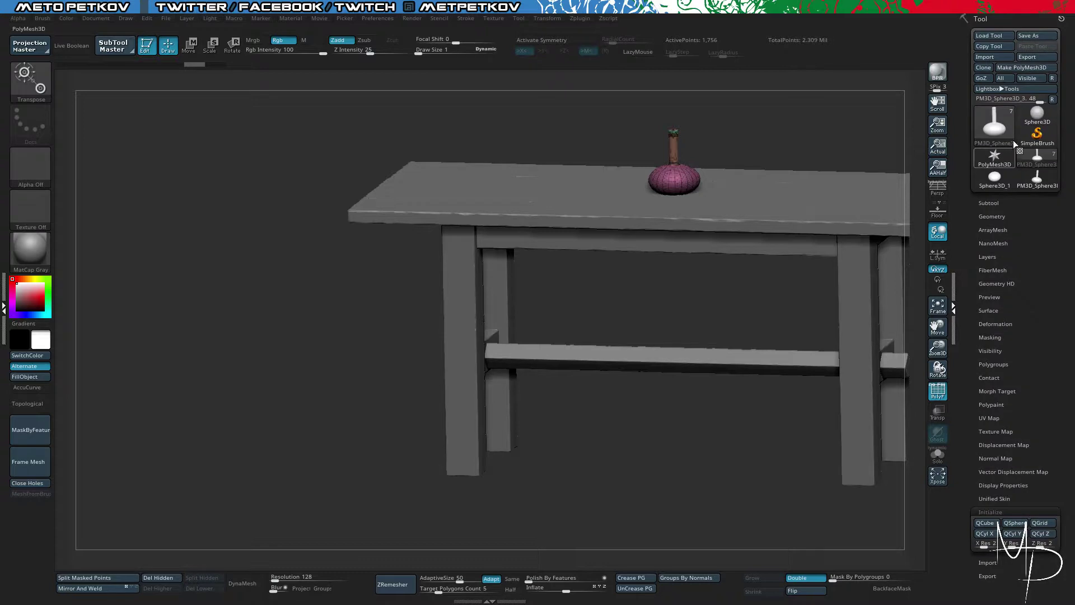
pyautogui.click(1037, 135)
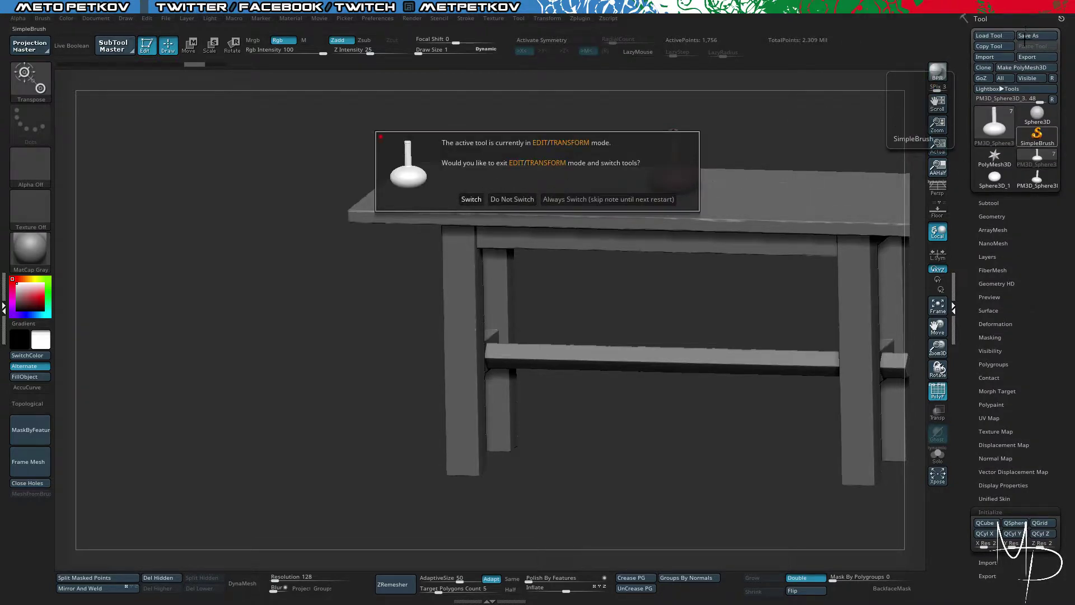
pyautogui.click(512, 199)
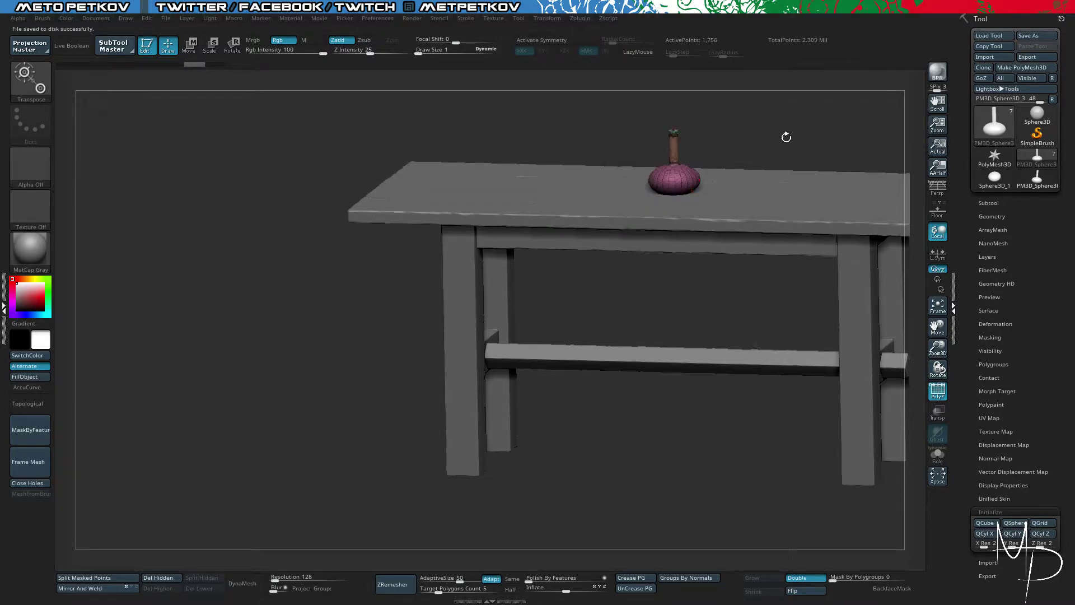
# Step: Switch to SimpleBrush, leaving Edit mode, and clear the canvas after a test stroke
pyautogui.moveTo(786, 138); pyautogui.dragTo(822, 134)
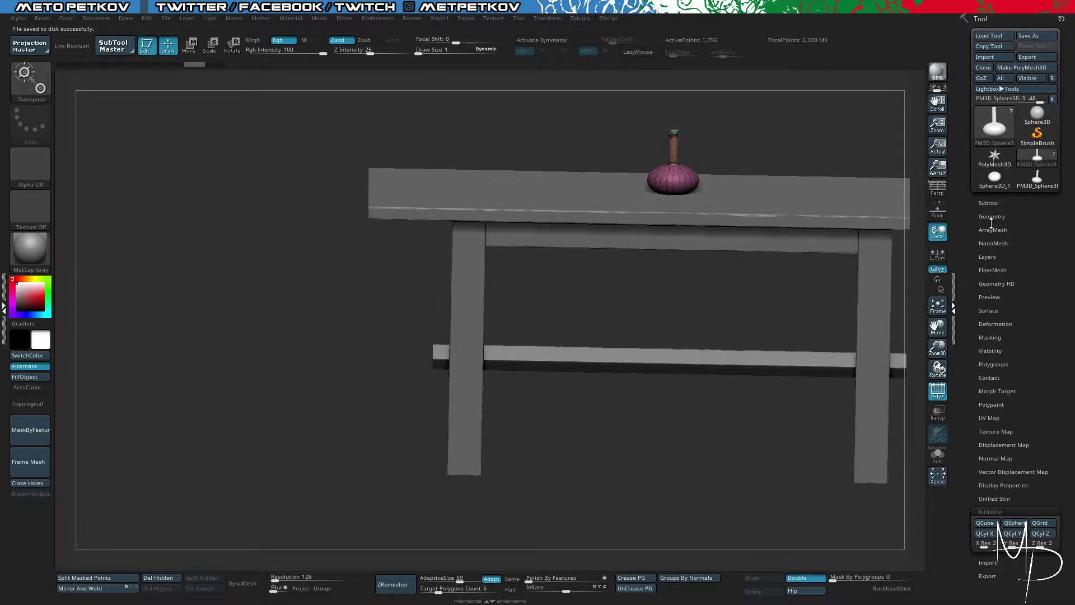
pyautogui.click(1032, 136)
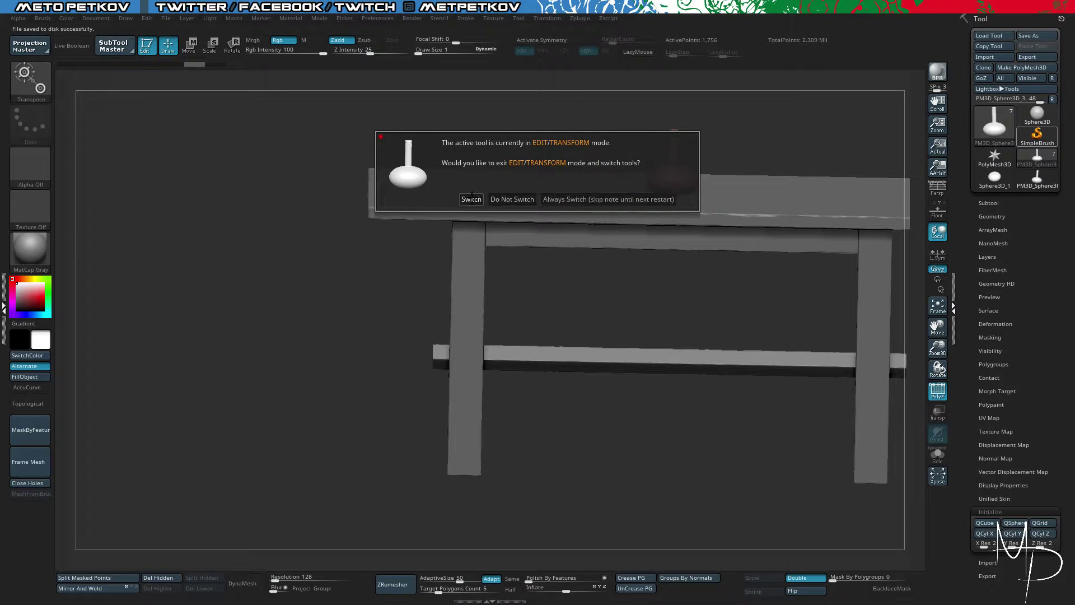
pyautogui.click(472, 198)
pyautogui.moveTo(258, 148)
pyautogui.mouseDown()
pyautogui.moveTo(293, 235)
pyautogui.moveTo(320, 246)
pyautogui.mouseUp()
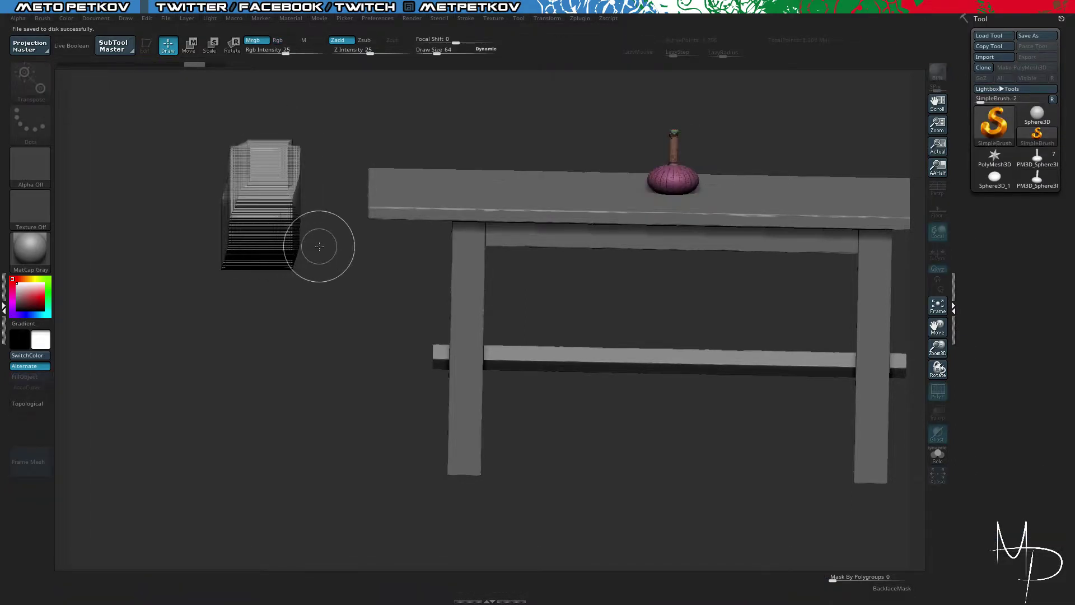
pyautogui.hotkey('ctrl', 'n')
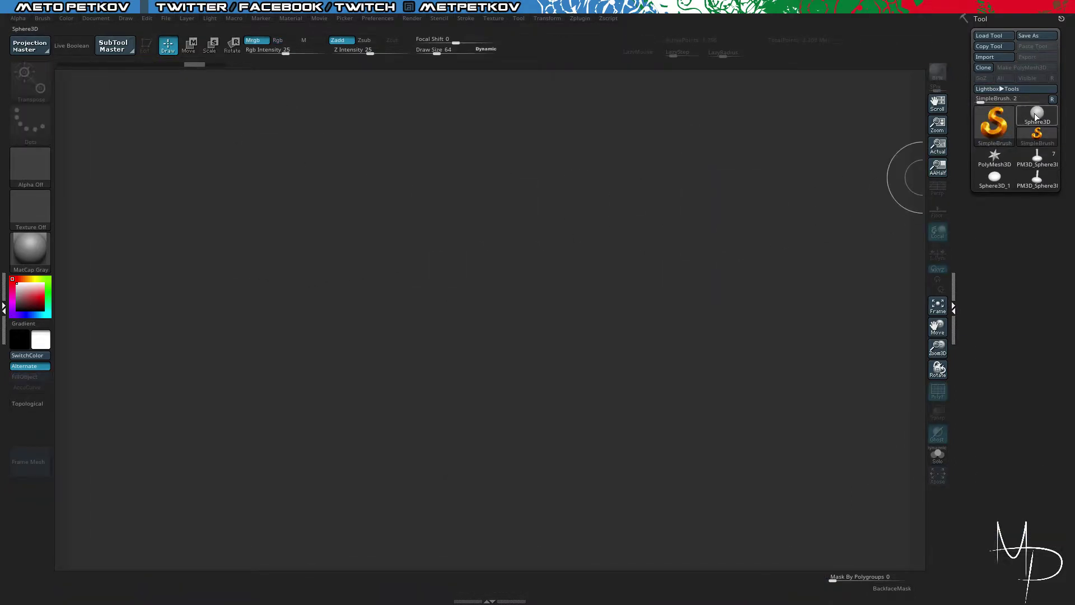
# Step: Choose the Cylinder3D primitive, clear the trial cylinders, draw a fresh one on the canvas, and enter Edit mode
pyautogui.click(1008, 159)
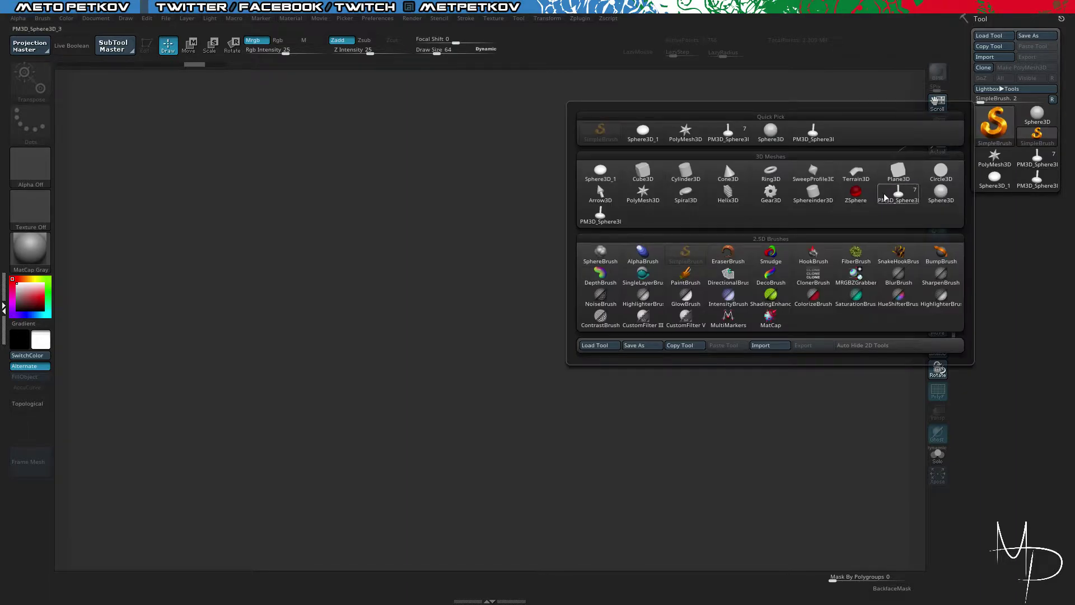
pyautogui.click(674, 180)
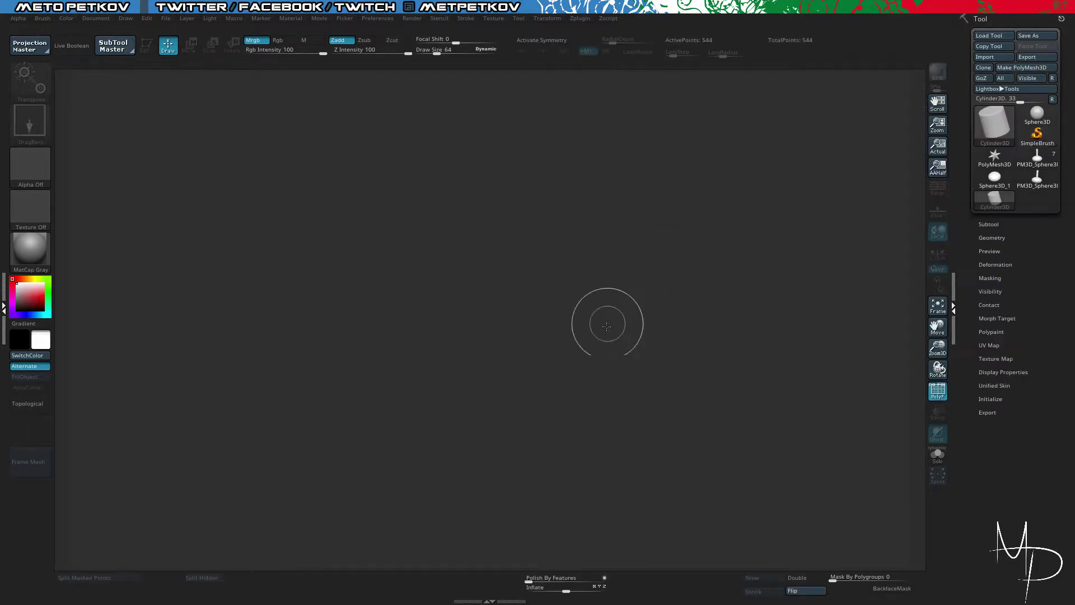
pyautogui.moveTo(607, 324); pyautogui.dragTo(624, 539)
pyautogui.click(842, 247)
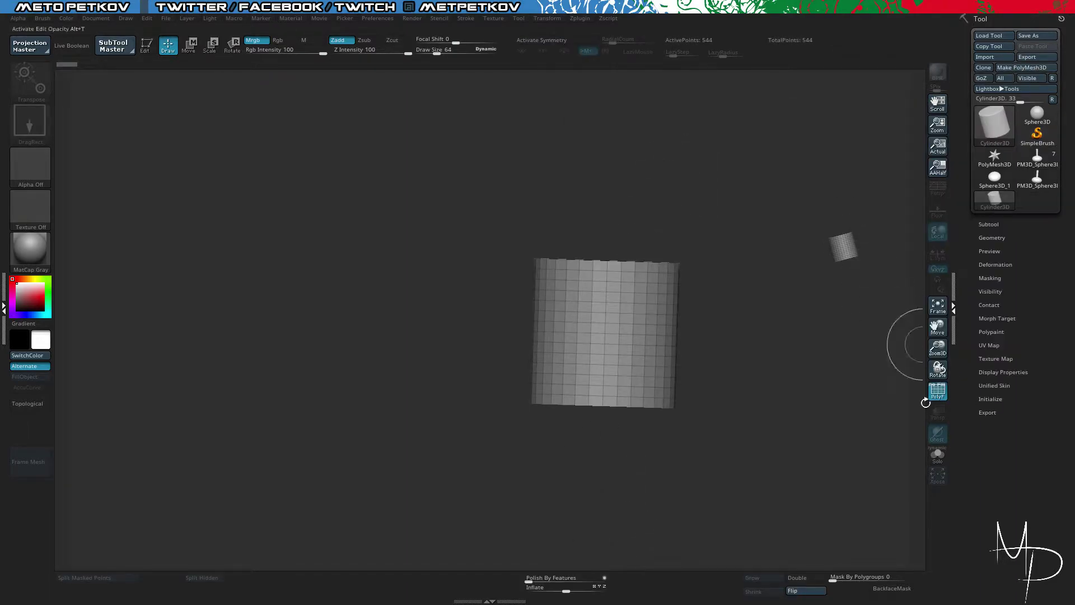
pyautogui.hotkey('ctrl', 'n')
pyautogui.moveTo(617, 227); pyautogui.dragTo(623, 336)
pyautogui.press('t')
# Step: Open the cylinder's Initialize settings and set HDivide to 6 and VDivide to 4
pyautogui.keyDown('shift'); pyautogui.moveTo(733, 330); pyautogui.dragTo(777, 367); pyautogui.keyUp('shift')
pyautogui.press('w')
pyautogui.keyDown('ctrl'); pyautogui.moveTo(777, 366); pyautogui.dragTo(801, 381, button='right'); pyautogui.keyUp('ctrl')
pyautogui.moveTo(800, 380); pyautogui.dragTo(962, 391)
pyautogui.click(989, 398)
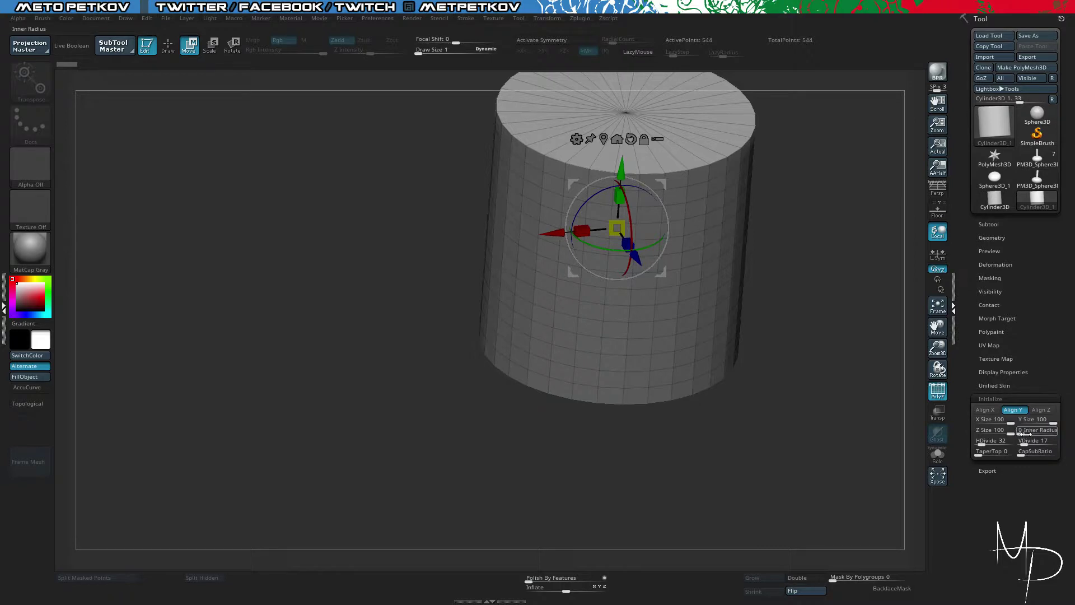
pyautogui.moveTo(993, 440)
pyautogui.mouseDown()
pyautogui.moveTo(969, 441)
pyautogui.moveTo(994, 440)
pyautogui.moveTo(974, 441)
pyautogui.moveTo(978, 450)
pyautogui.mouseUp()
pyautogui.moveTo(907, 428); pyautogui.dragTo(842, 374)
pyautogui.moveTo(1028, 441); pyautogui.dragTo(1008, 440)
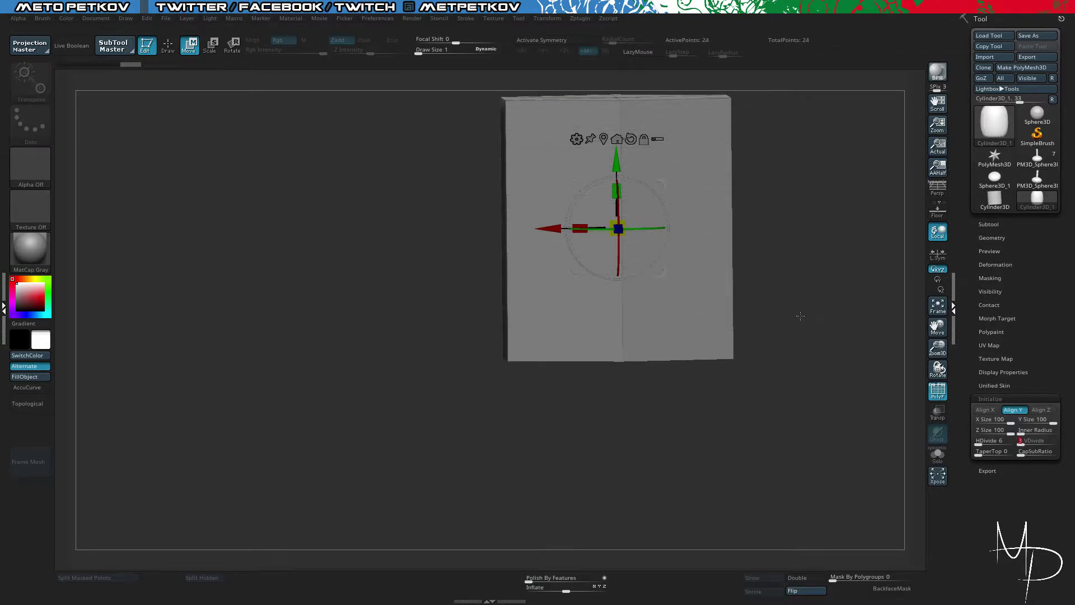
pyautogui.keyDown('alt'); pyautogui.moveTo(799, 315); pyautogui.dragTo(806, 338); pyautogui.keyUp('alt')
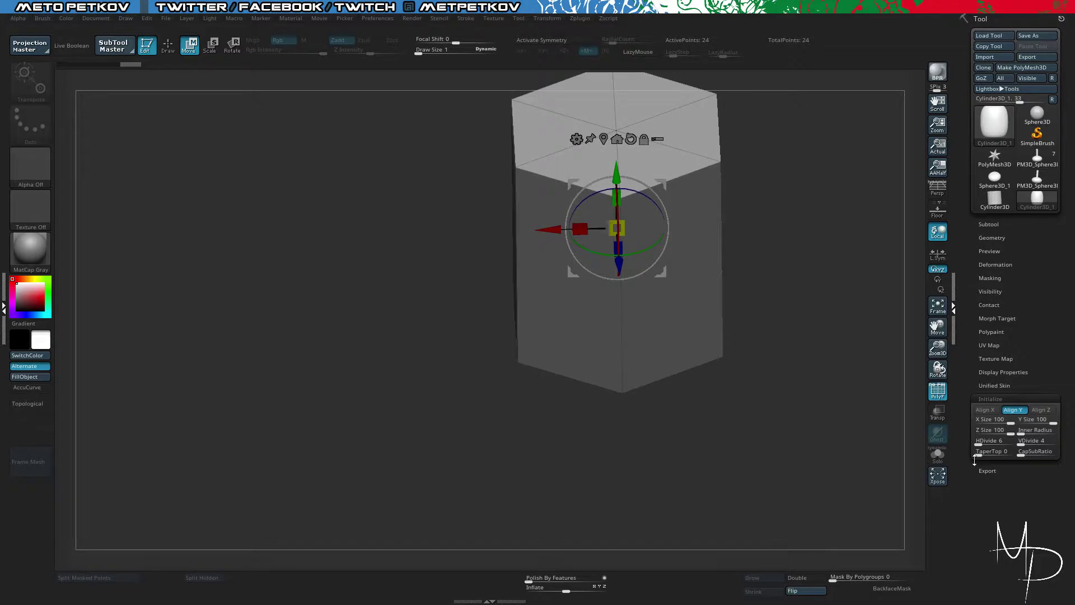
# Step: Set the cylinder's HDivide to 8 for an octagonal profile and view it straight from the front
pyautogui.click(981, 442)
pyautogui.moveTo(974, 476); pyautogui.dragTo(949, 449)
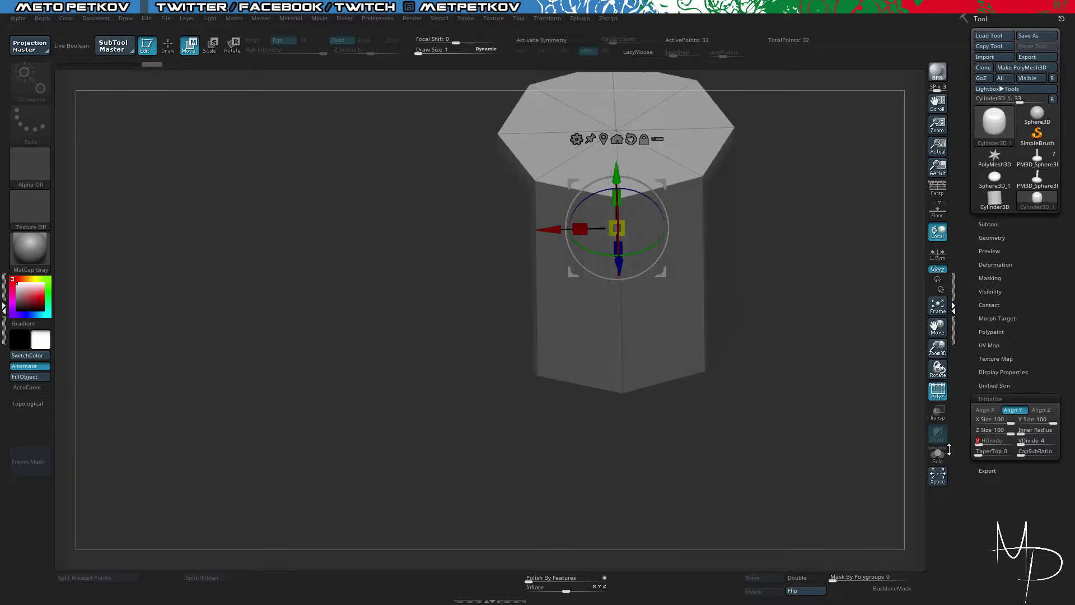
pyautogui.keyDown('shift'); pyautogui.moveTo(839, 408); pyautogui.dragTo(848, 323); pyautogui.keyUp('shift')
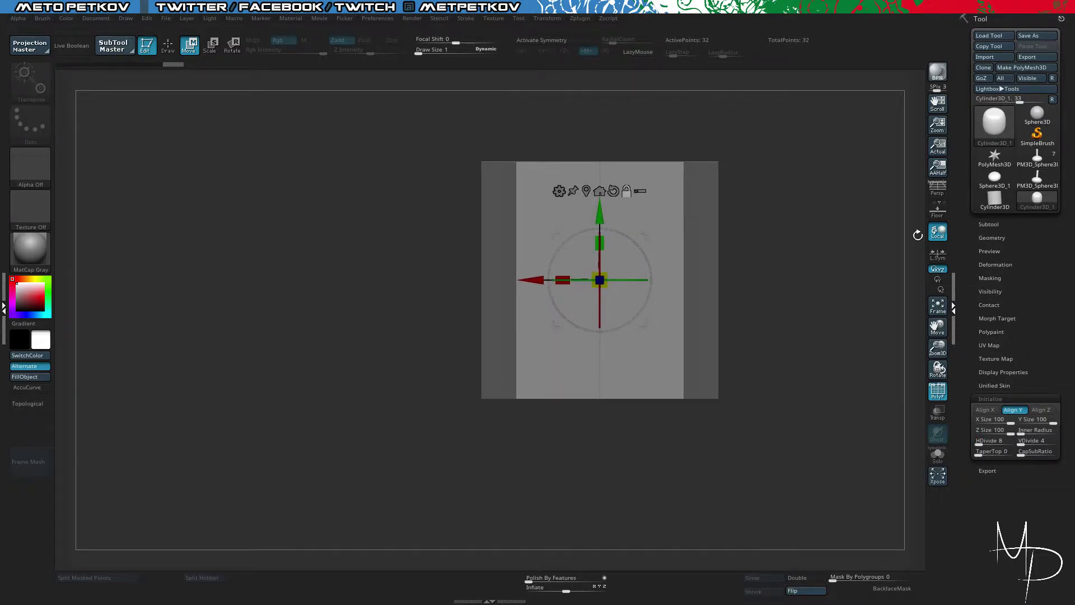
# Step: Convert the octagonal cylinder to a PolyMesh3D and assign its polygroups by normals
pyautogui.click(1023, 68)
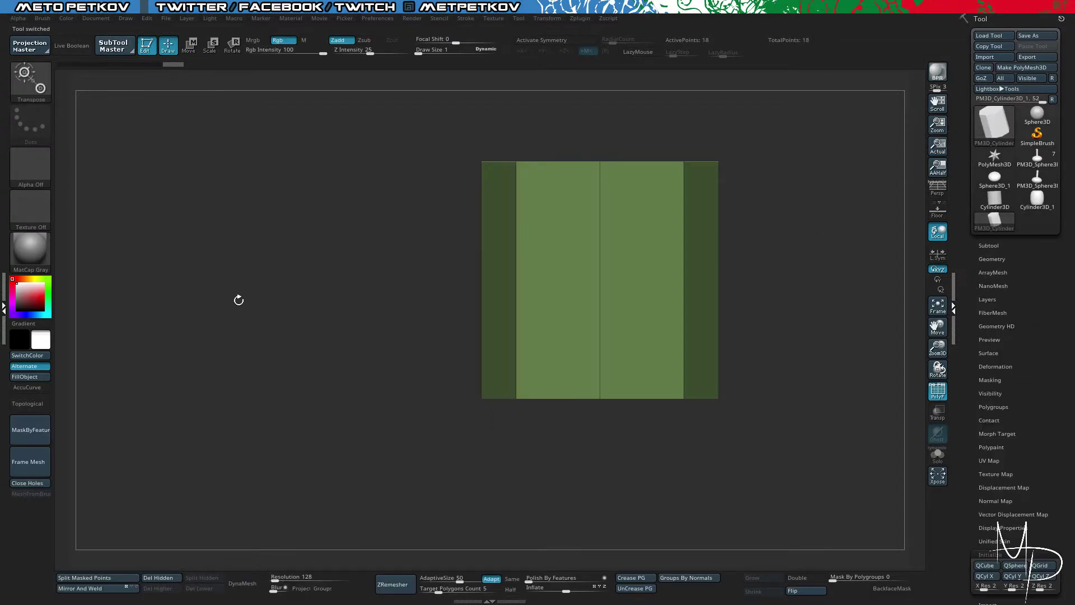
pyautogui.press('w')
pyautogui.moveTo(253, 265)
pyautogui.keyDown('alt'); pyautogui.mouseDown()
pyautogui.moveTo(244, 256)
pyautogui.moveTo(285, 268)
pyautogui.mouseUp(); pyautogui.keyUp('alt')
pyautogui.click(686, 581)
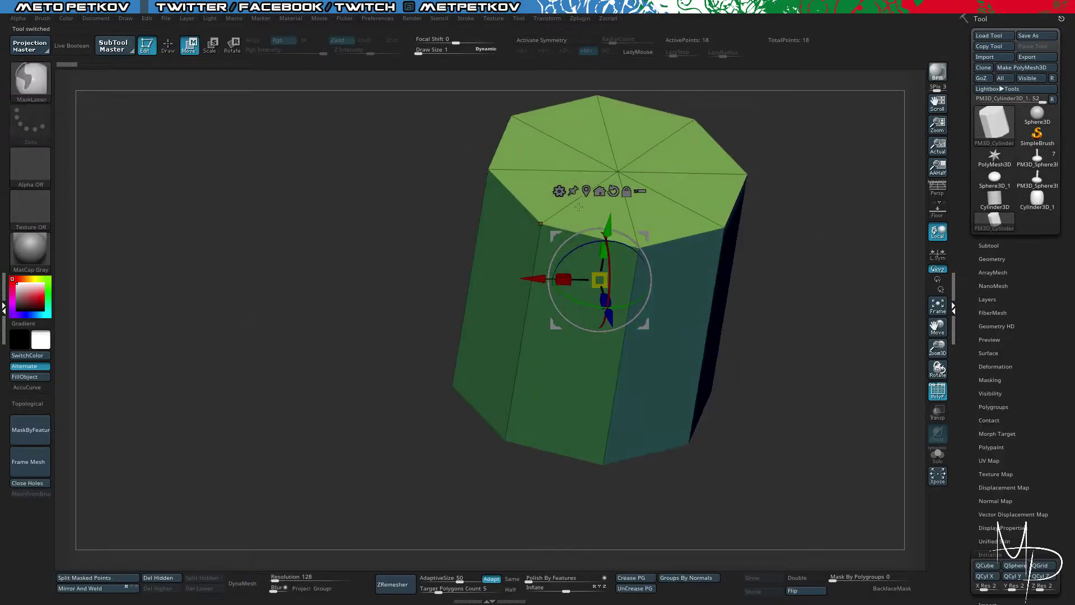
# Step: Isolate the cylinder's polygroups, combine all side faces into one polygroup, and bring the whole mesh back into view
pyautogui.press('q')
pyautogui.keyDown('ctrl'); pyautogui.keyDown('shift'); pyautogui.click(561, 175); pyautogui.keyUp('shift'); pyautogui.keyUp('ctrl')
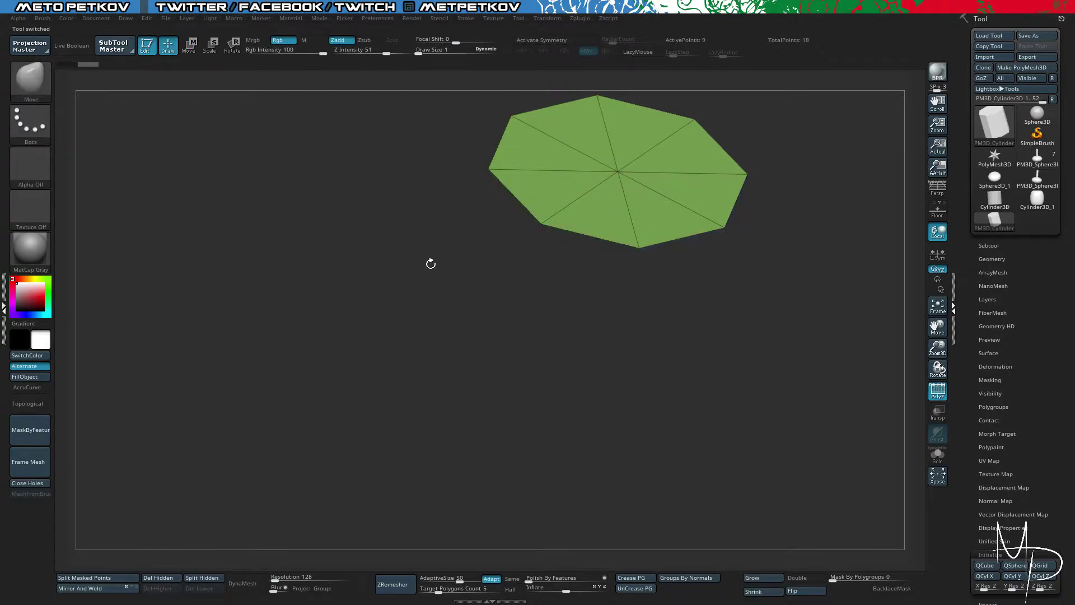
pyautogui.moveTo(302, 325); pyautogui.dragTo(282, 314)
pyautogui.moveTo(282, 320)
pyautogui.mouseDown()
pyautogui.moveTo(294, 219)
pyautogui.moveTo(274, 245)
pyautogui.moveTo(293, 305)
pyautogui.mouseUp()
pyautogui.keyDown('ctrl'); pyautogui.keyDown('shift'); pyautogui.click(616, 246); pyautogui.keyUp('shift'); pyautogui.keyUp('ctrl')
pyautogui.keyDown('ctrl'); pyautogui.keyDown('shift'); pyautogui.moveTo(294, 305); pyautogui.dragTo(274, 256); pyautogui.keyUp('shift'); pyautogui.keyUp('ctrl')
pyautogui.hotkey('ctrl', 'w')
pyautogui.hotkey('ctrl', 'w')
pyautogui.keyDown('ctrl'); pyautogui.keyDown('shift'); pyautogui.click(315, 221); pyautogui.keyUp('shift'); pyautogui.keyUp('ctrl')
pyautogui.moveTo(319, 208); pyautogui.dragTo(446, 247)
# Step: Extrude the bottom cap slightly outward with ZModeler's QMesh on the Polygroup Island target, forming a thin base band
pyautogui.press('b')
pyautogui.press('z')
pyautogui.press('m')
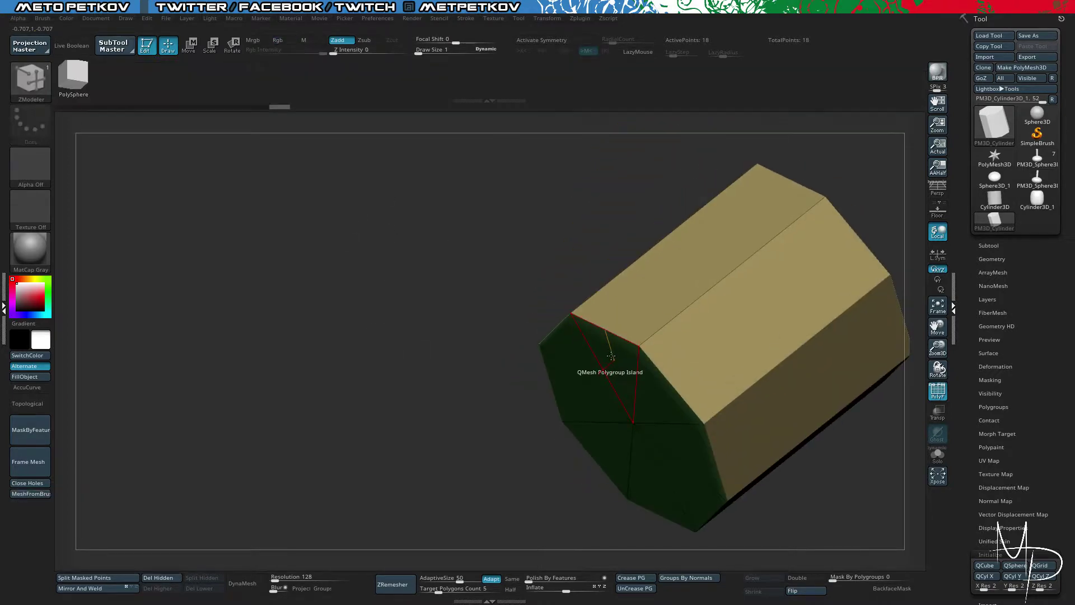
pyautogui.press('space')
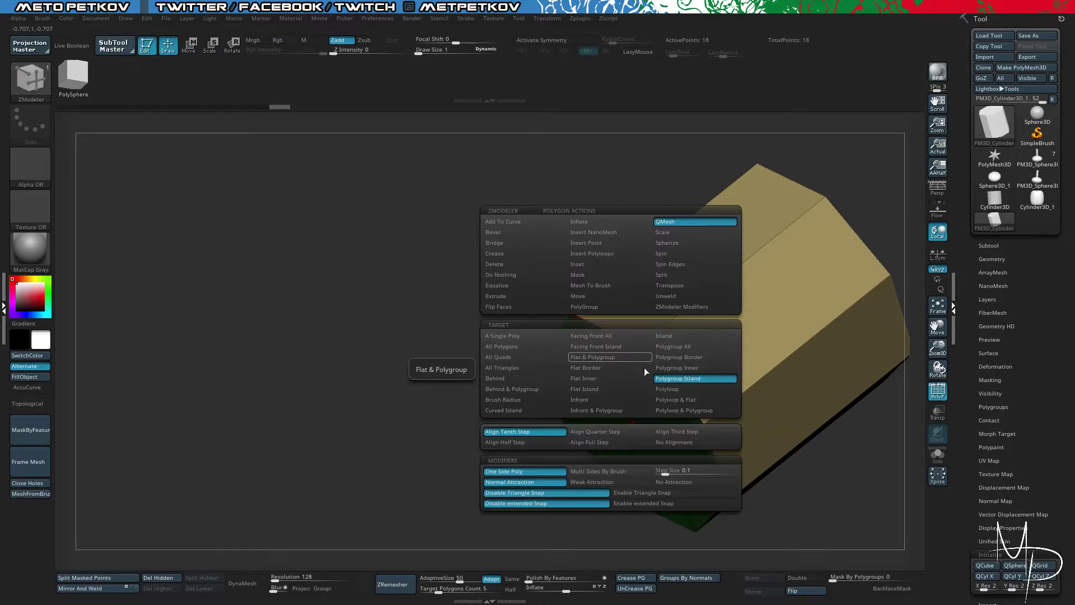
pyautogui.click(674, 367)
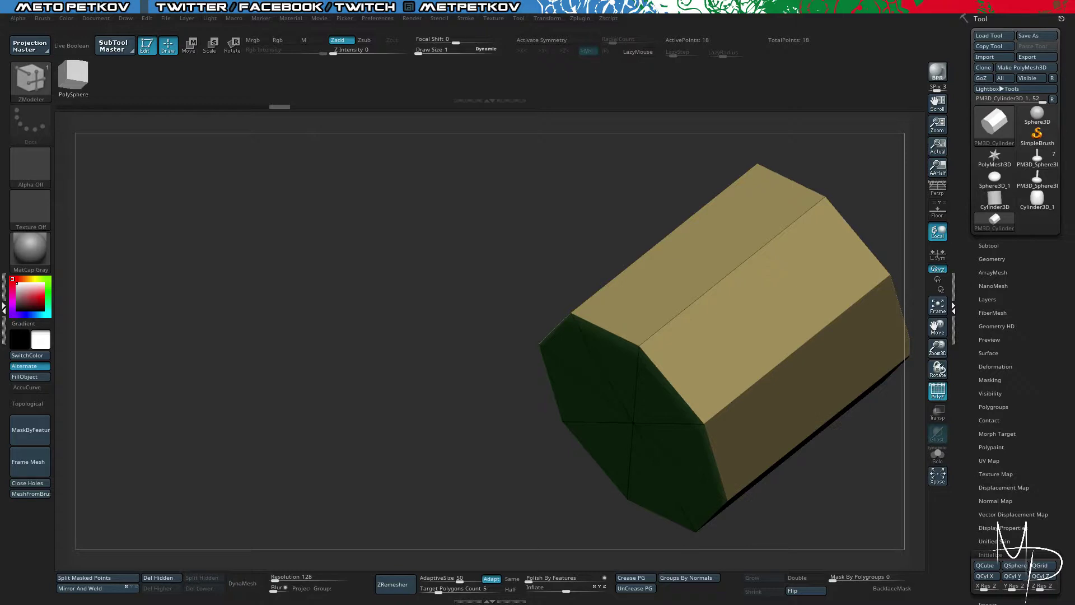
pyautogui.moveTo(347, 307); pyautogui.dragTo(309, 219)
pyautogui.moveTo(645, 355); pyautogui.dragTo(653, 365)
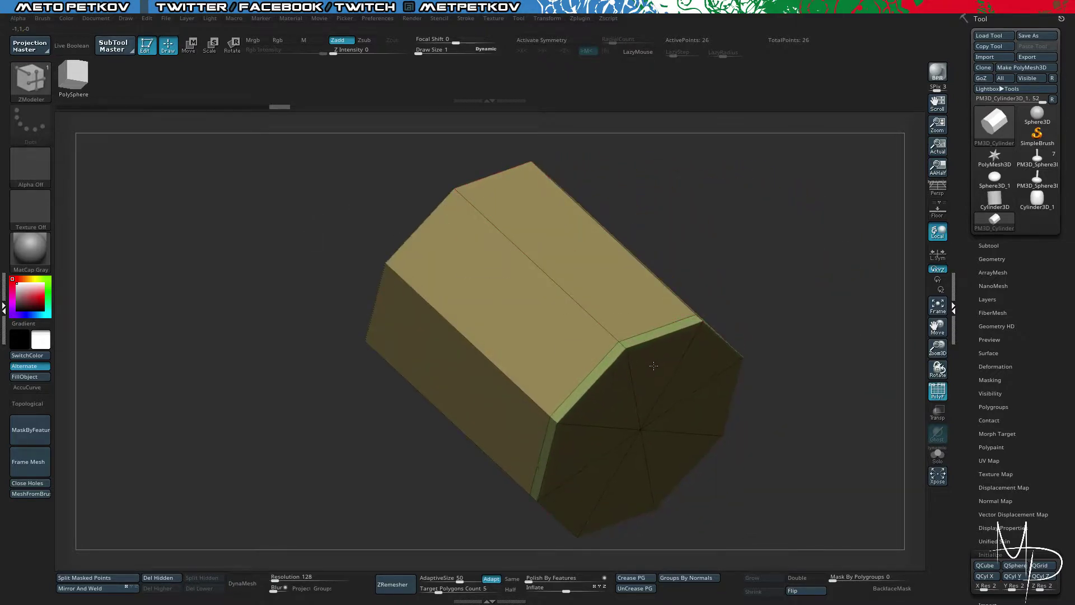
# Step: Set the ZModeler edge Insert action to Multiple EdgeLoops and insert several loops around the thin base band
pyautogui.moveTo(815, 306); pyautogui.dragTo(729, 465)
pyautogui.moveTo(729, 465); pyautogui.dragTo(783, 465)
pyautogui.press('space')
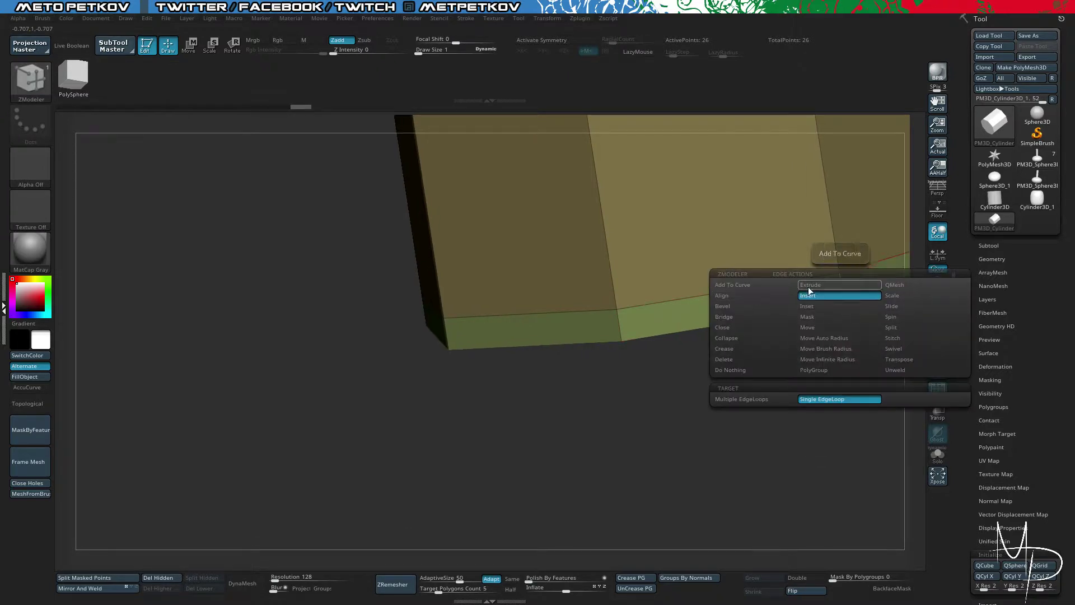
pyautogui.click(780, 399)
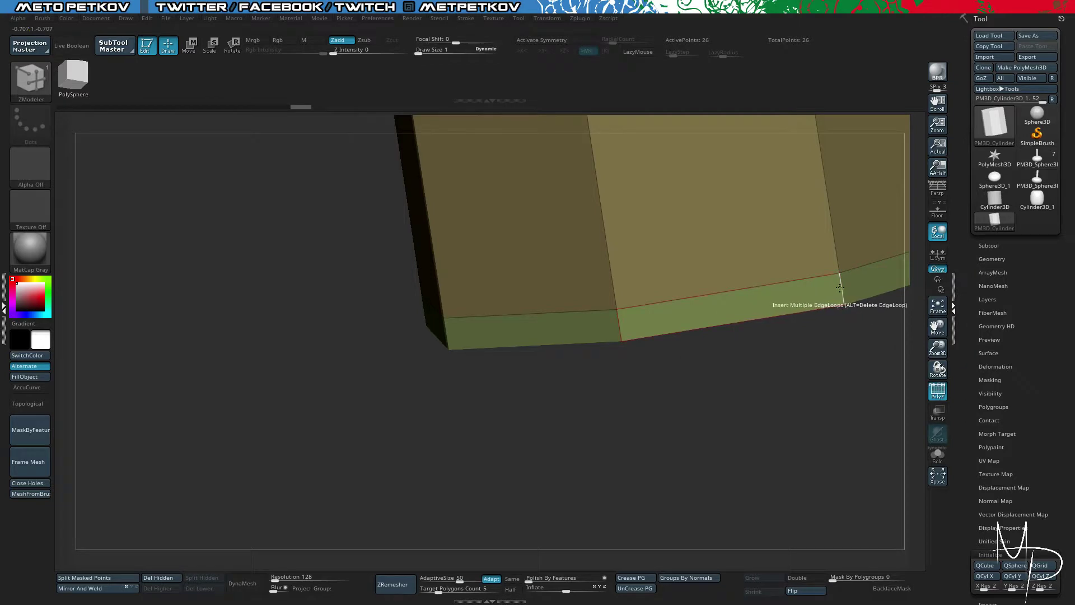
pyautogui.moveTo(842, 289); pyautogui.dragTo(900, 294)
pyautogui.moveTo(753, 402); pyautogui.dragTo(710, 353)
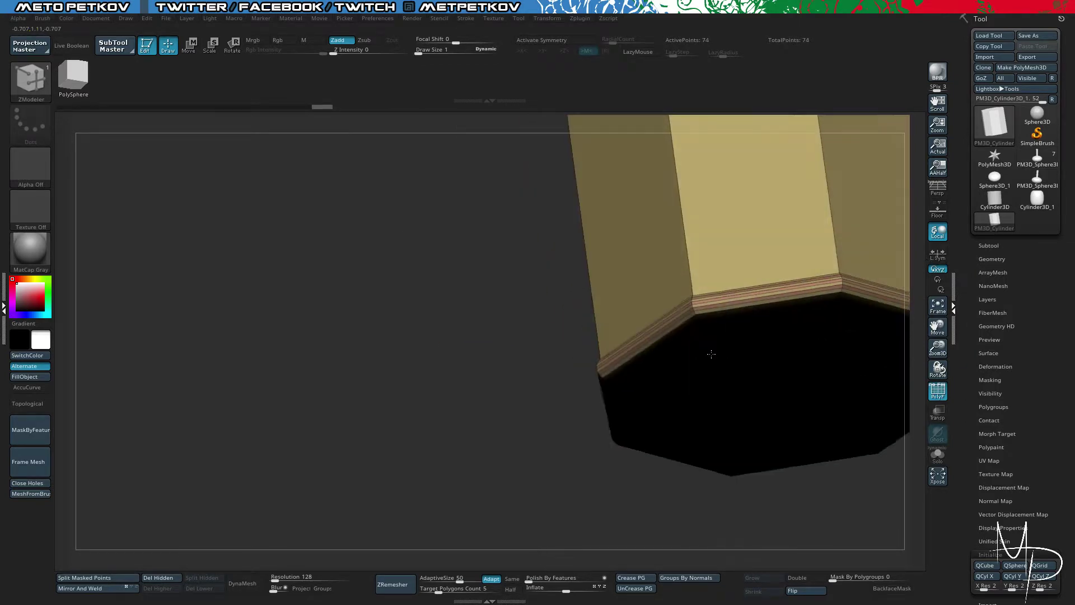
# Step: Preview the cylinder with dynamic subdivision at the base and top cap, switching the preview off each time
pyautogui.press('d')
pyautogui.moveTo(460, 241); pyautogui.dragTo(487, 299)
pyautogui.hotkey('shift', 'd')
pyautogui.keyDown('alt'); pyautogui.moveTo(522, 263); pyautogui.dragTo(338, 297); pyautogui.keyUp('alt')
pyautogui.moveTo(429, 253); pyautogui.dragTo(437, 305)
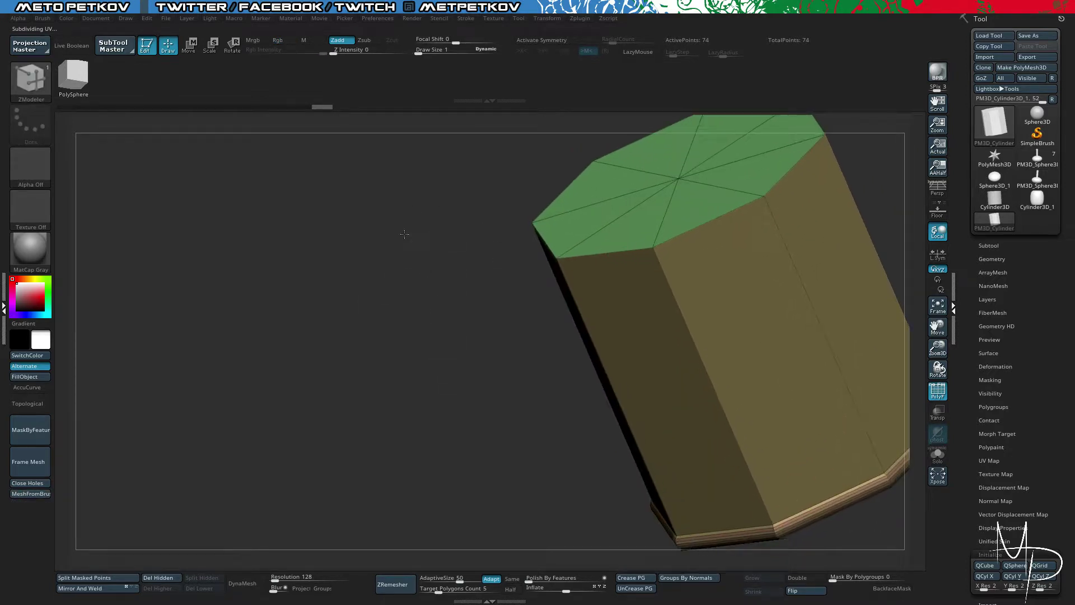
pyautogui.keyDown('alt'); pyautogui.moveTo(405, 235); pyautogui.dragTo(411, 272); pyautogui.keyUp('alt')
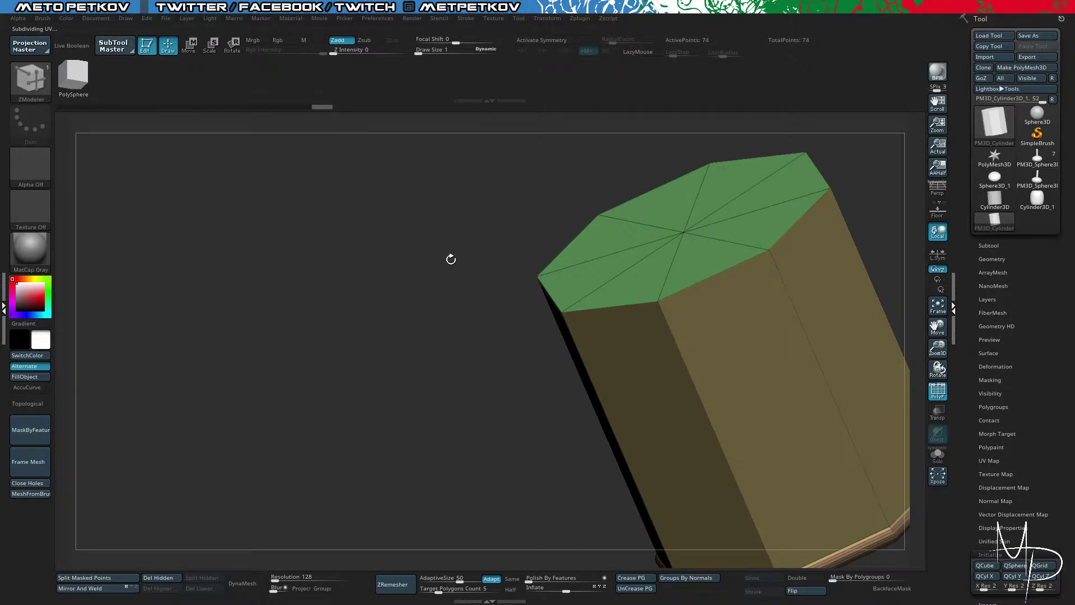
pyautogui.moveTo(343, 253); pyautogui.dragTo(377, 260)
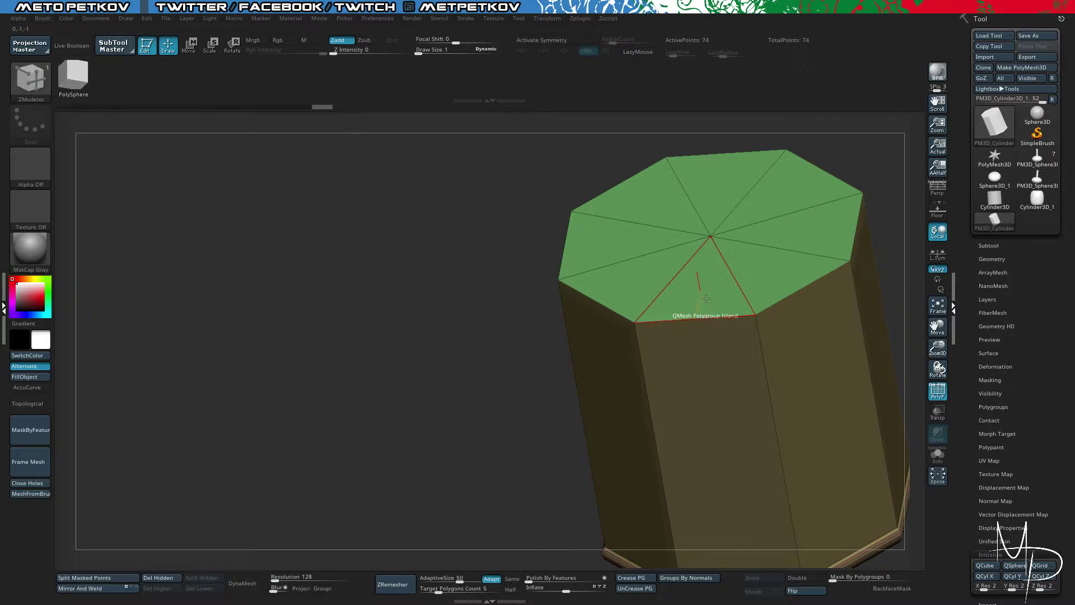
pyautogui.press('d')
pyautogui.hotkey('shift', 'd')
# Step: Regroup the mesh by normals and extrude the top cap upward with QMesh Polygroup Island
pyautogui.click(681, 578)
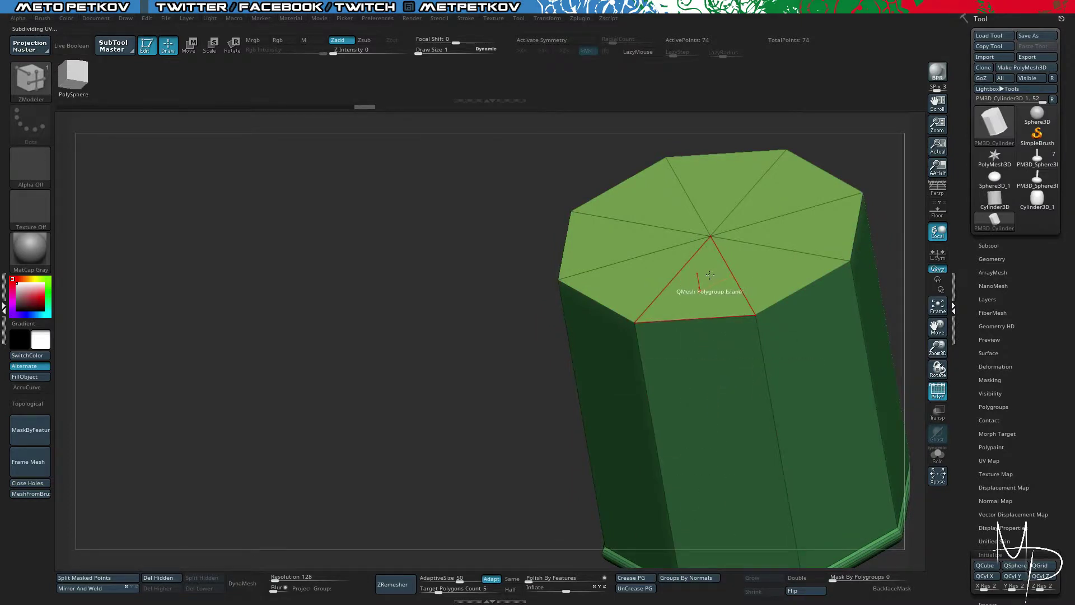
pyautogui.moveTo(710, 275); pyautogui.dragTo(708, 228)
# Step: Mask everything except the top cap and scale it inward horizontally to about 0.71
pyautogui.moveTo(448, 239)
pyautogui.keyDown('shift'); pyautogui.mouseDown()
pyautogui.moveTo(370, 194)
pyautogui.moveTo(382, 195)
pyautogui.mouseUp(); pyautogui.keyUp('shift')
pyautogui.moveTo(566, 186)
pyautogui.keyDown('ctrl'); pyautogui.mouseDown()
pyautogui.moveTo(774, 222)
pyautogui.moveTo(694, 182)
pyautogui.moveTo(521, 178)
pyautogui.moveTo(666, 221)
pyautogui.moveTo(850, 197)
pyautogui.moveTo(750, 165)
pyautogui.mouseUp(); pyautogui.keyUp('ctrl')
pyautogui.keyDown('ctrl'); pyautogui.click(490, 180); pyautogui.keyUp('ctrl')
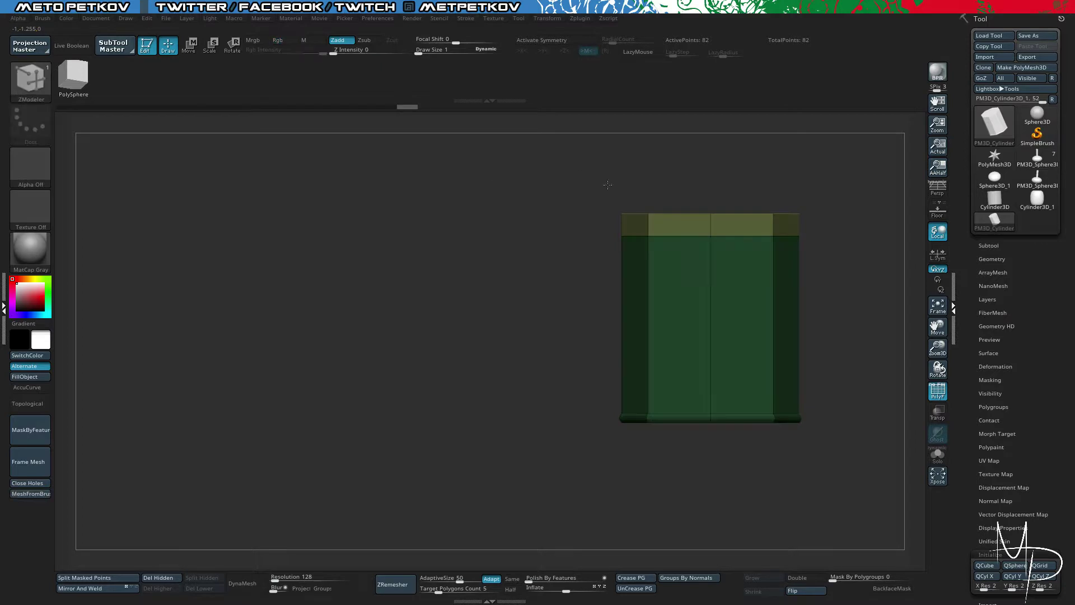
pyautogui.press('w')
pyautogui.click(697, 235)
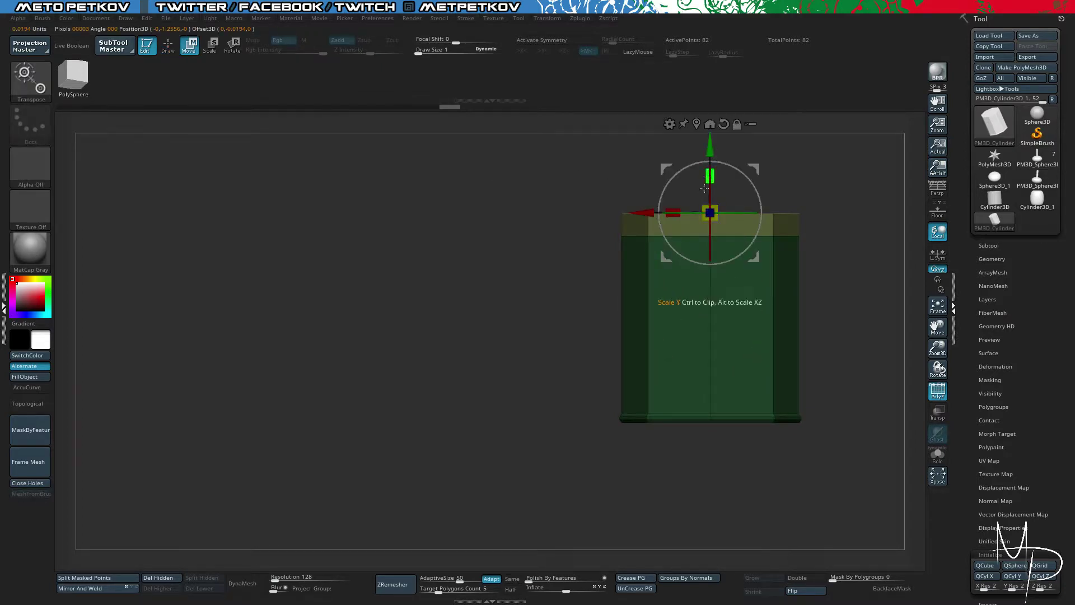
pyautogui.moveTo(704, 188); pyautogui.dragTo(711, 220)
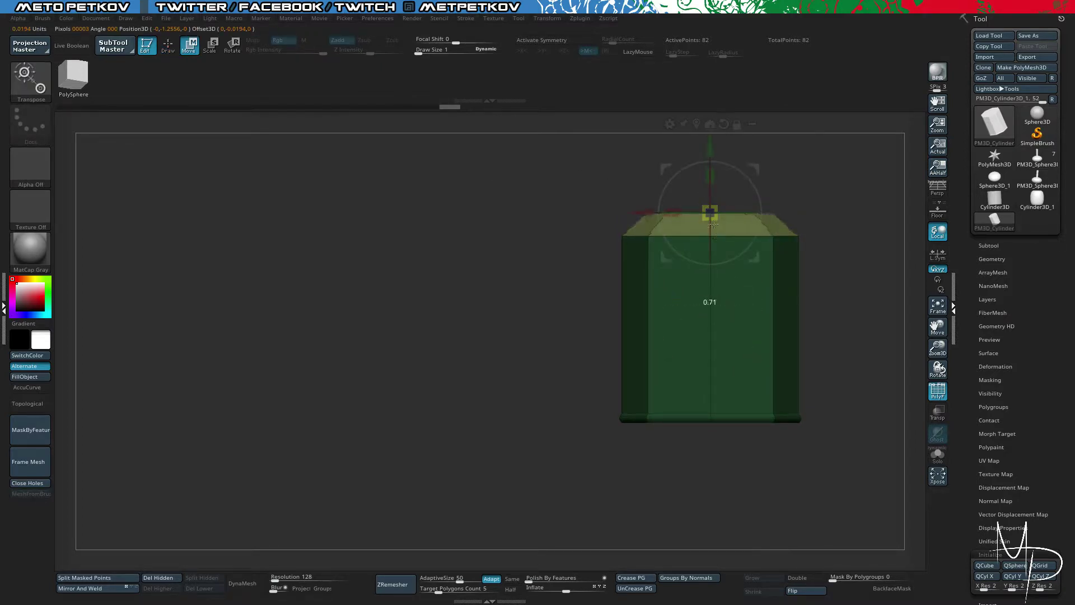
# Step: Raise and narrow the top cap further to shape a sloped shoulder, and regroup the mesh by normals
pyautogui.moveTo(554, 168)
pyautogui.mouseDown()
pyautogui.moveTo(537, 196)
pyautogui.moveTo(537, 171)
pyautogui.mouseUp()
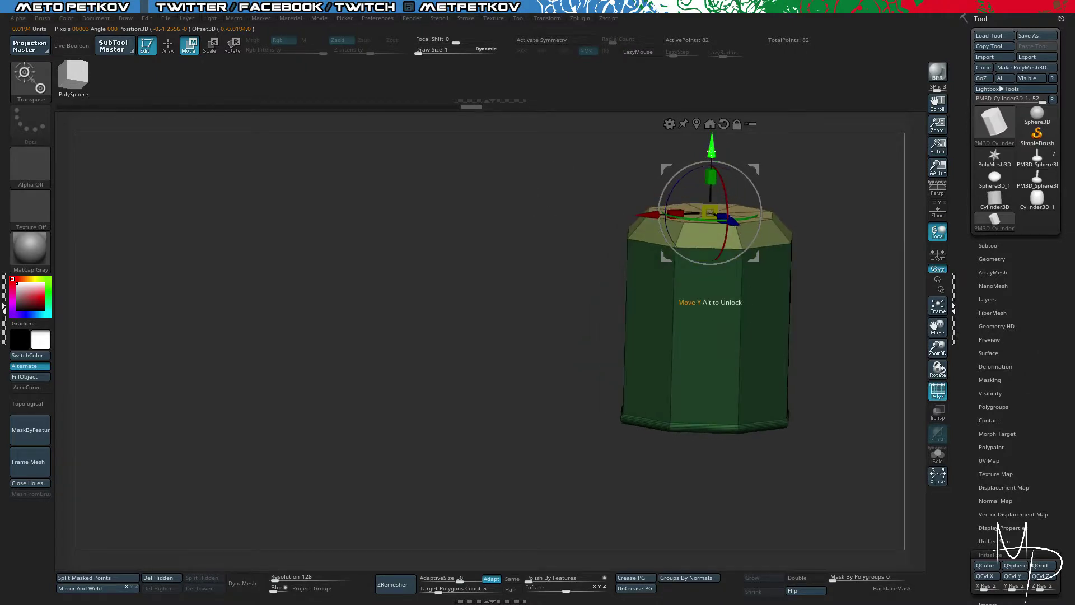
pyautogui.moveTo(712, 148); pyautogui.dragTo(712, 118)
pyautogui.moveTo(711, 183); pyautogui.dragTo(708, 194)
pyautogui.keyDown('shift'); pyautogui.moveTo(536, 195); pyautogui.dragTo(488, 295); pyautogui.keyUp('shift')
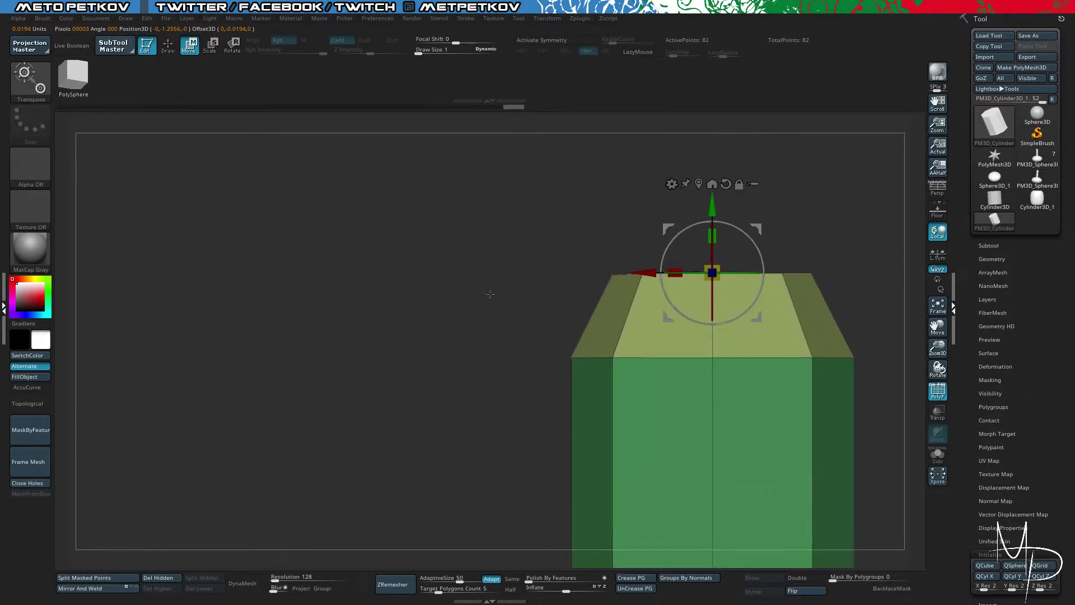
pyautogui.moveTo(481, 252); pyautogui.dragTo(490, 295)
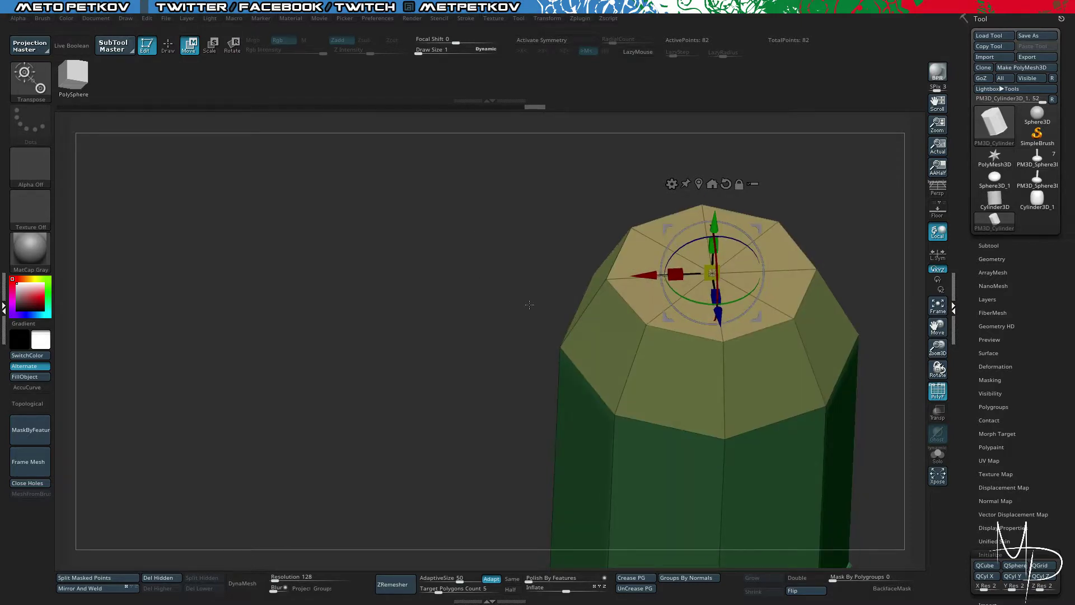
pyautogui.moveTo(515, 197); pyautogui.dragTo(711, 241)
pyautogui.click(689, 579)
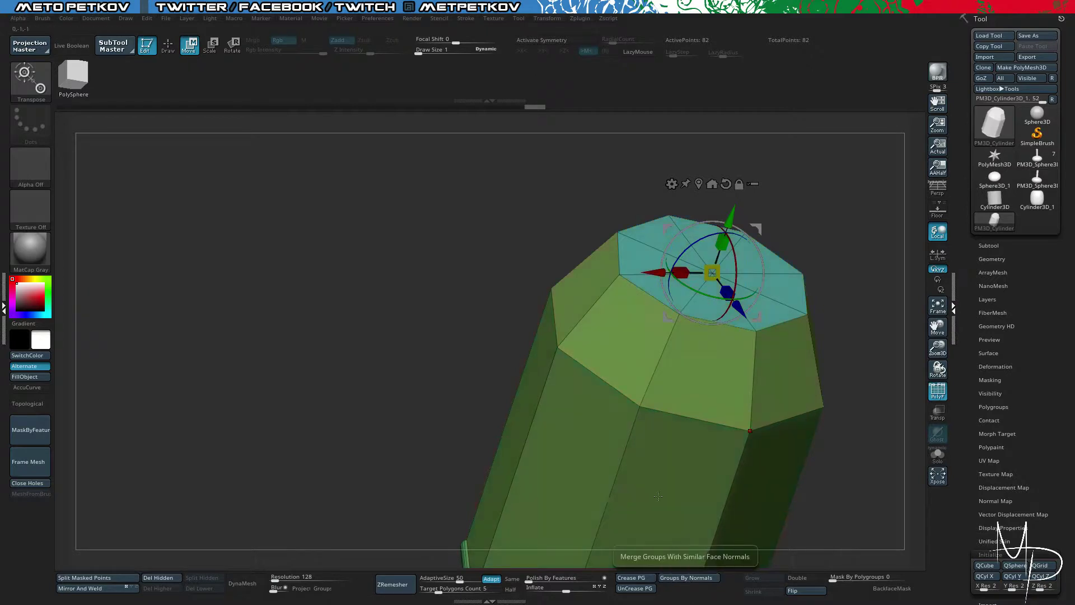
# Step: With ZModeler, mark every other vertical side panel together with its shoulder face as temporary polygroup selections
pyautogui.press('q')
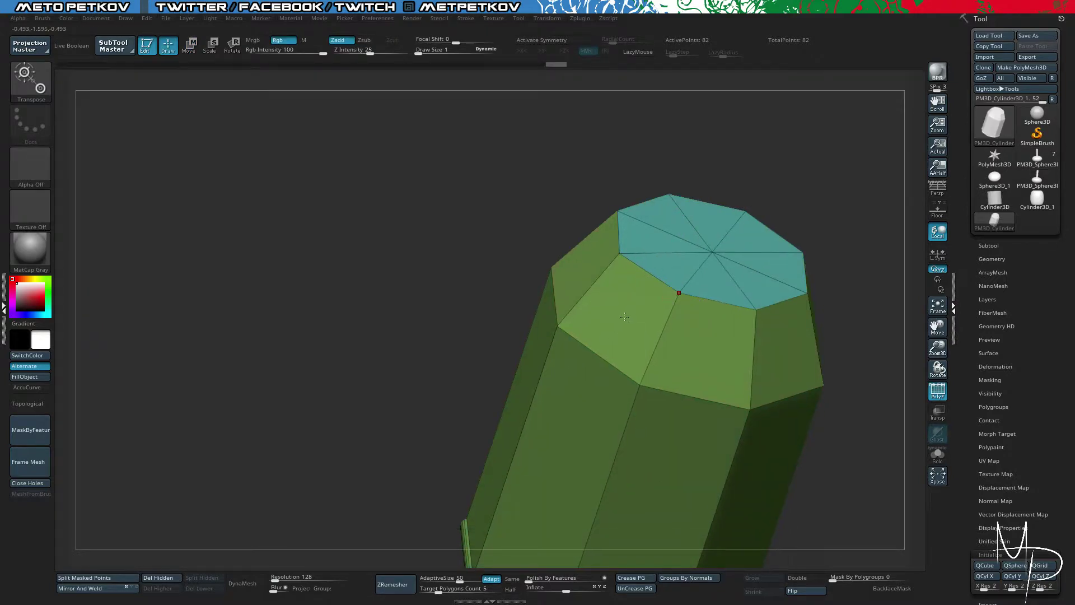
pyautogui.press('b')
pyautogui.press('z')
pyautogui.press('m')
pyautogui.keyDown('alt'); pyautogui.moveTo(620, 349); pyautogui.dragTo(589, 415); pyautogui.keyUp('alt')
pyautogui.moveTo(423, 324)
pyautogui.mouseDown()
pyautogui.moveTo(413, 329)
pyautogui.moveTo(481, 291)
pyautogui.mouseUp()
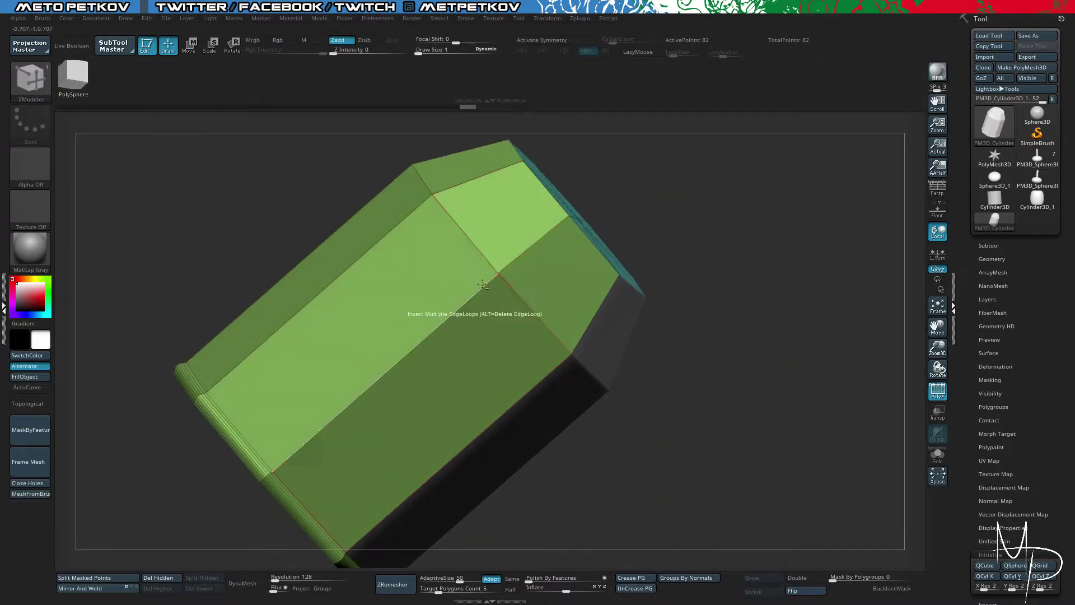
pyautogui.moveTo(234, 175); pyautogui.dragTo(302, 152)
pyautogui.keyDown('alt'); pyautogui.moveTo(432, 193); pyautogui.dragTo(399, 227); pyautogui.keyUp('alt')
pyautogui.moveTo(168, 230); pyautogui.dragTo(109, 263)
pyautogui.keyDown('alt'); pyautogui.moveTo(323, 190); pyautogui.dragTo(374, 226); pyautogui.keyUp('alt')
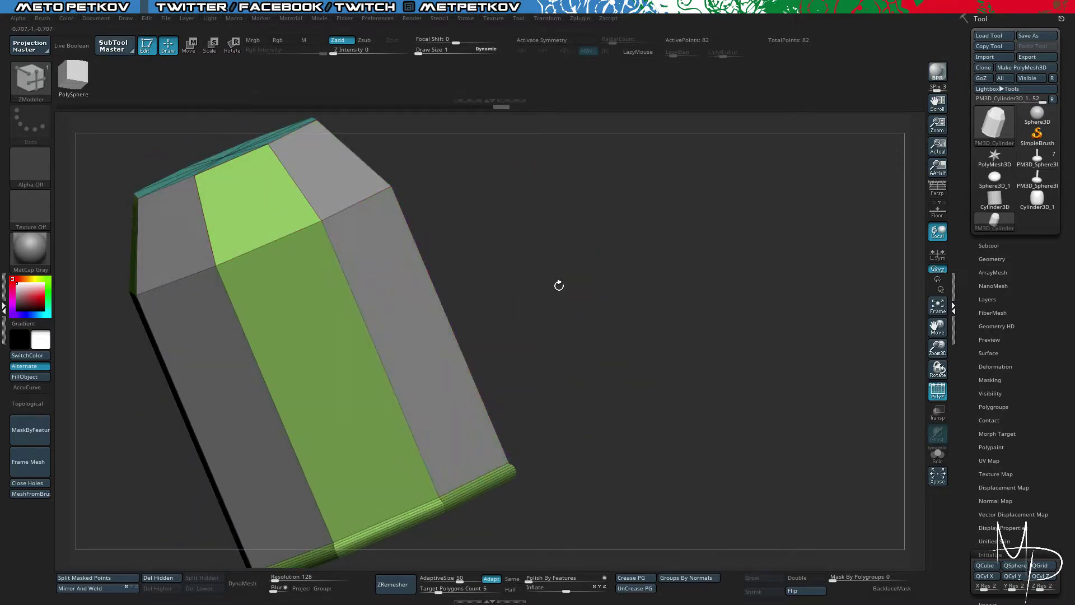
# Step: Add the base-rim strips and bottom wedges beneath the marked alternate side panels to the temporary polygroup selection
pyautogui.moveTo(559, 285); pyautogui.dragTo(673, 341)
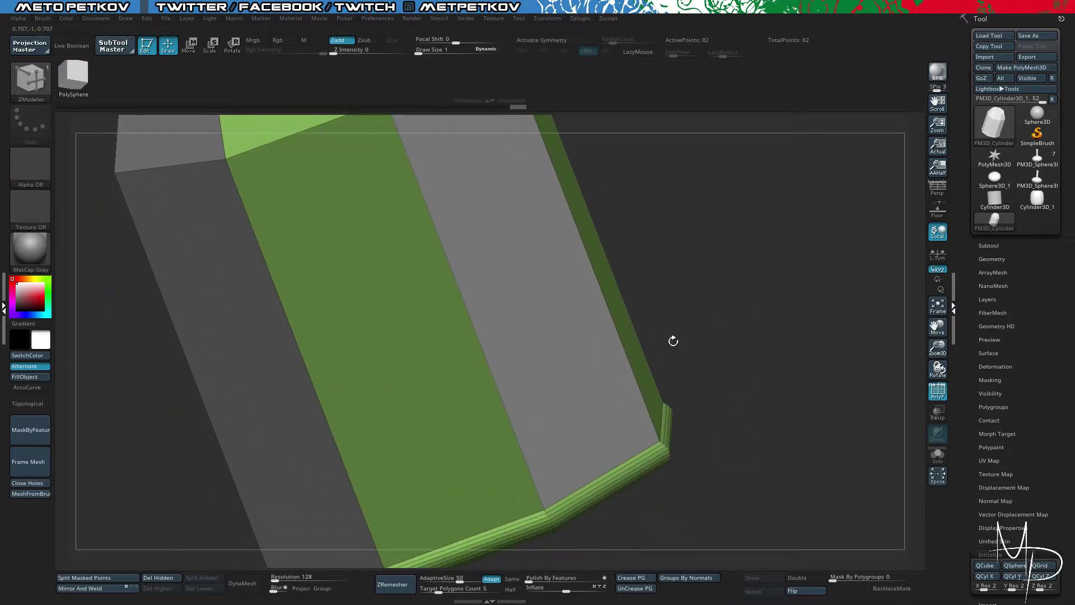
pyautogui.keyDown('alt'); pyautogui.moveTo(603, 479); pyautogui.dragTo(392, 314); pyautogui.keyUp('alt')
pyautogui.moveTo(532, 303); pyautogui.dragTo(608, 326)
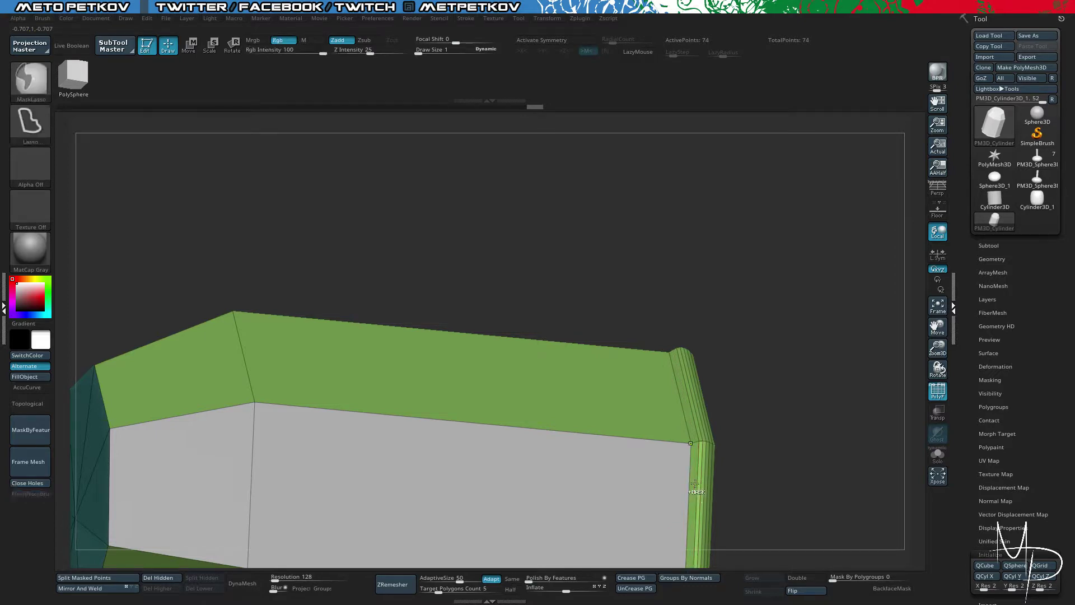
pyautogui.click(691, 483)
pyautogui.moveTo(728, 486); pyautogui.dragTo(604, 465)
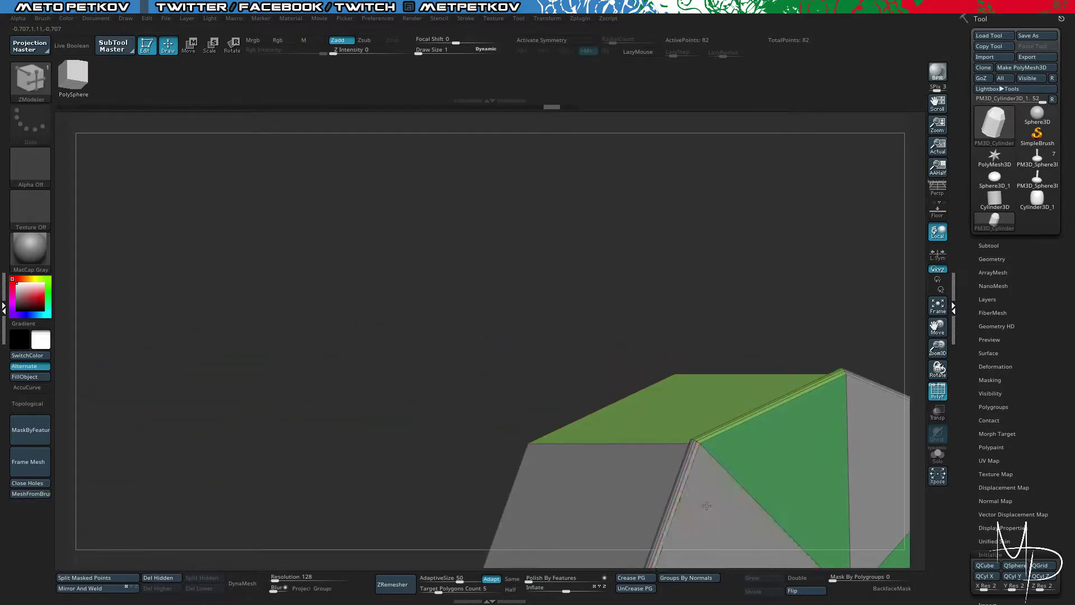
pyautogui.moveTo(595, 360); pyautogui.dragTo(545, 222)
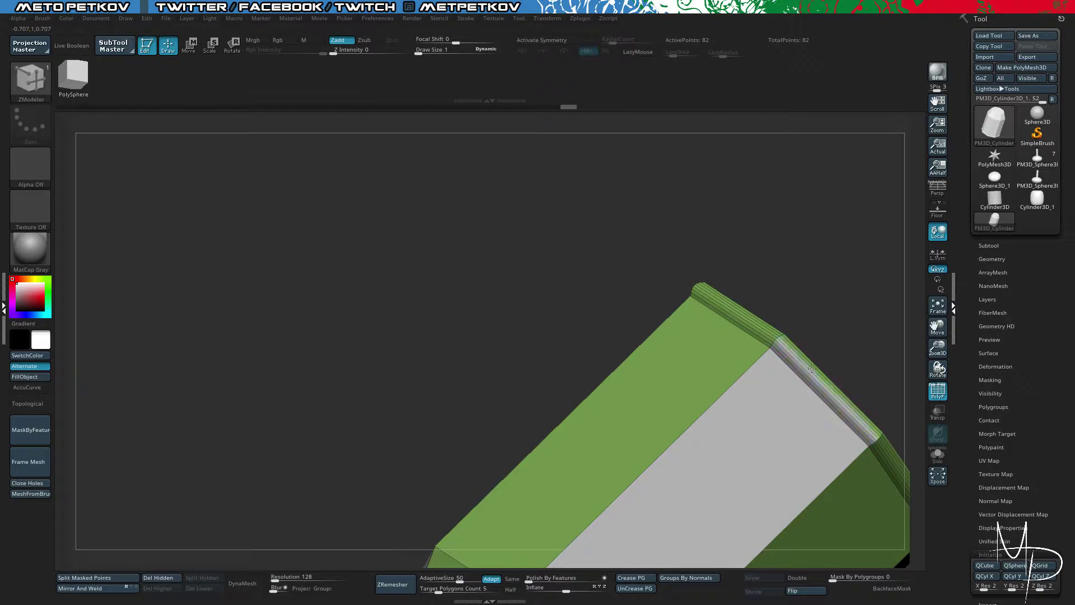
pyautogui.moveTo(842, 322); pyautogui.dragTo(785, 385)
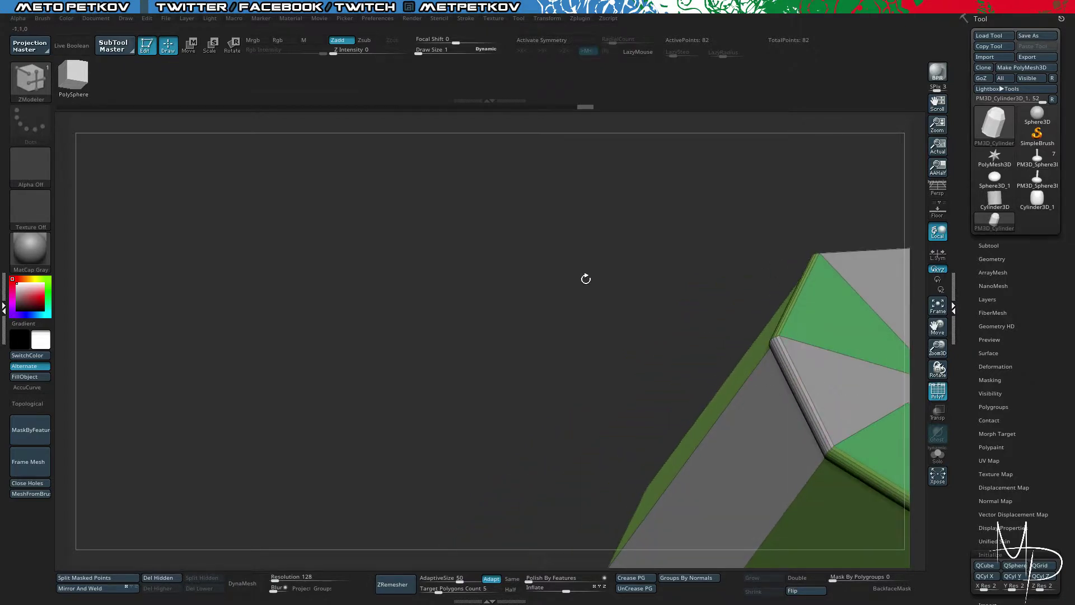
# Step: Mark the remaining bottom wedge and its base-rim strips below the last alternate panel as temporary selections
pyautogui.keyDown('alt'); pyautogui.moveTo(569, 271); pyautogui.dragTo(410, 142); pyautogui.keyUp('alt')
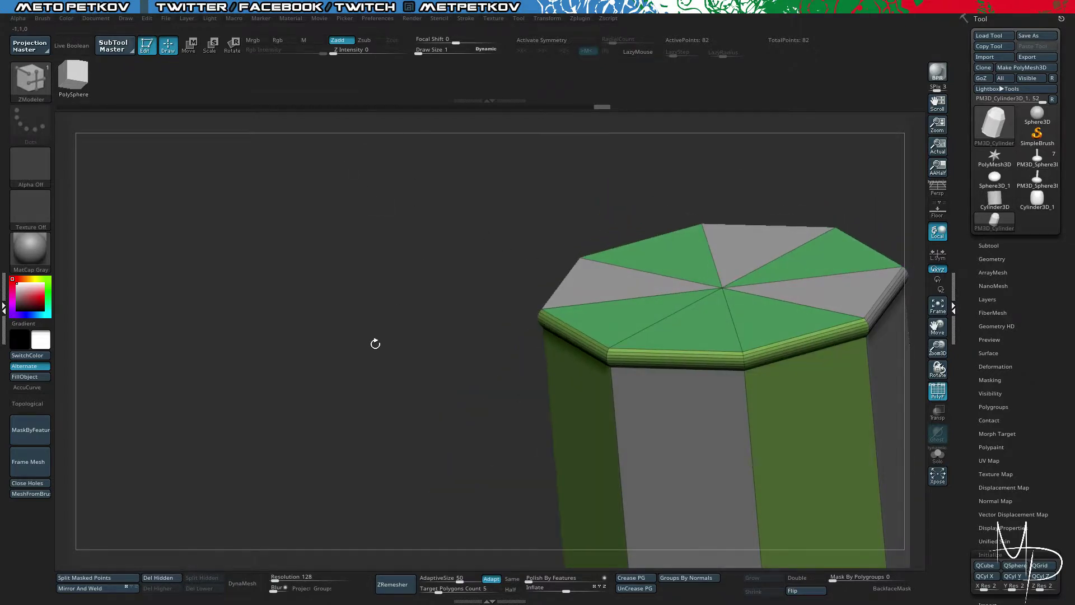
pyautogui.moveTo(375, 344); pyautogui.dragTo(384, 304)
pyautogui.moveTo(636, 176); pyautogui.dragTo(670, 215)
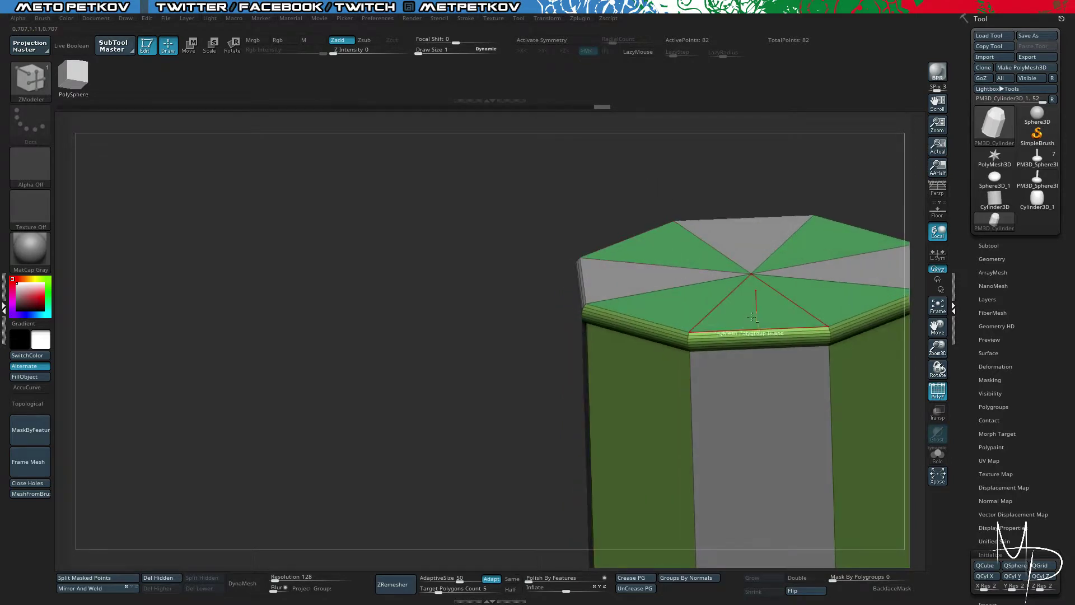
pyautogui.moveTo(460, 361); pyautogui.dragTo(449, 255)
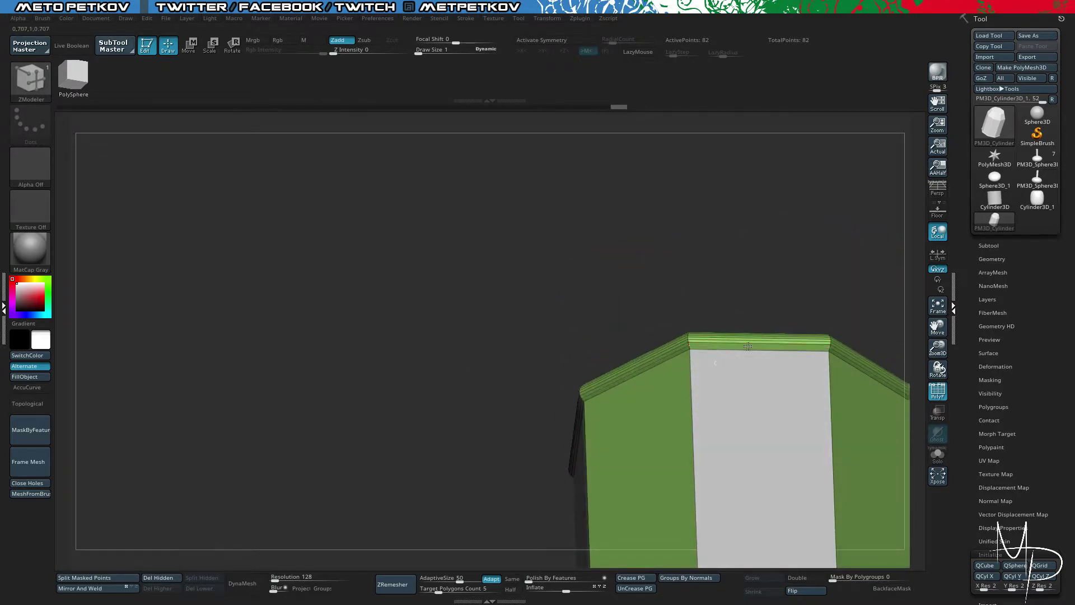
pyautogui.moveTo(751, 348); pyautogui.dragTo(752, 336)
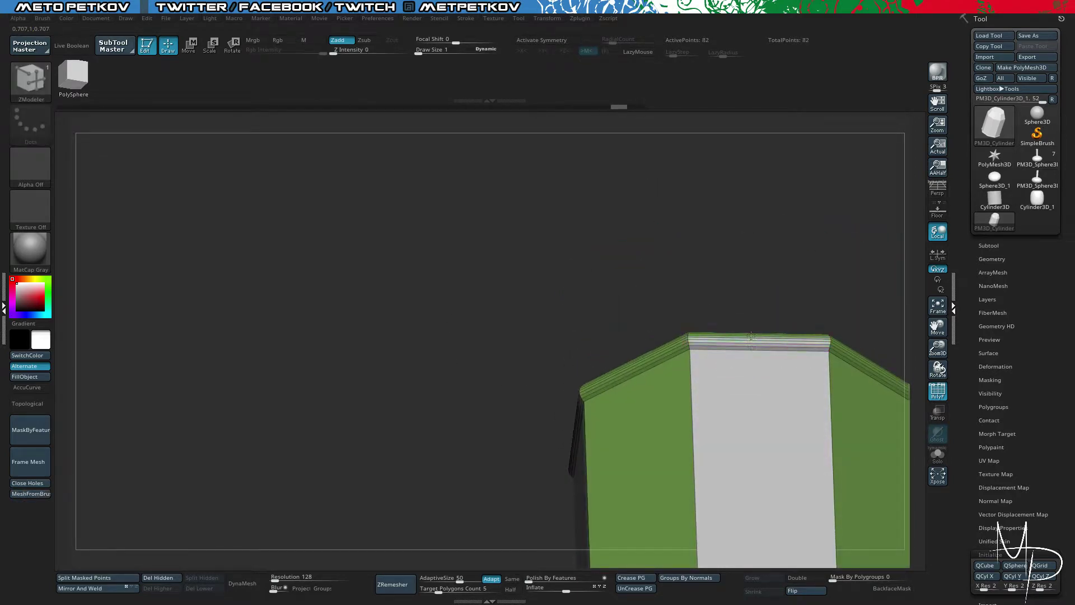
pyautogui.moveTo(757, 287); pyautogui.dragTo(759, 340)
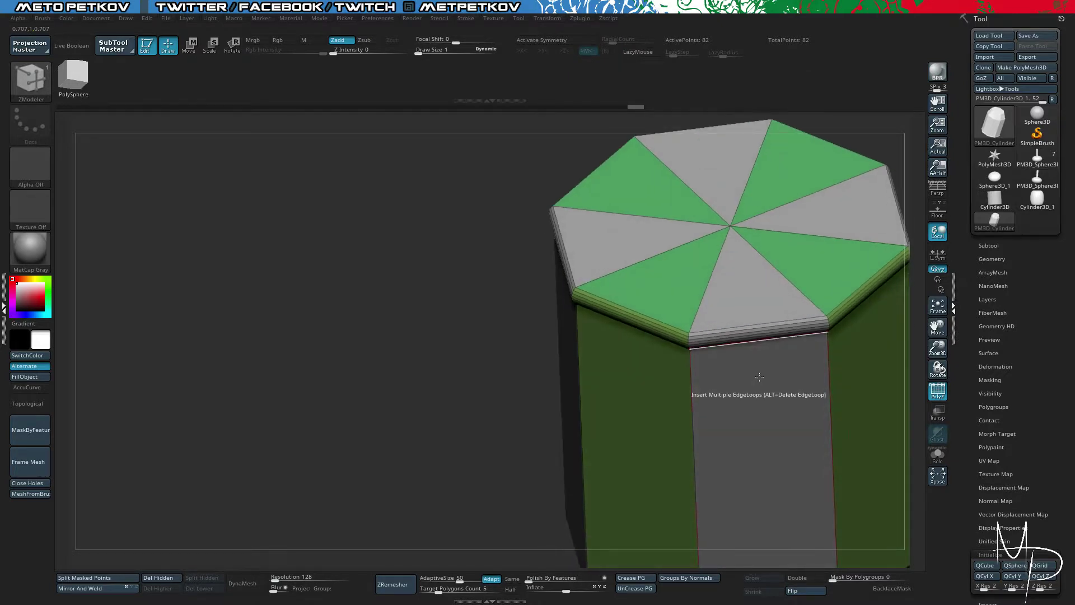
pyautogui.press('space')
pyautogui.click(746, 401)
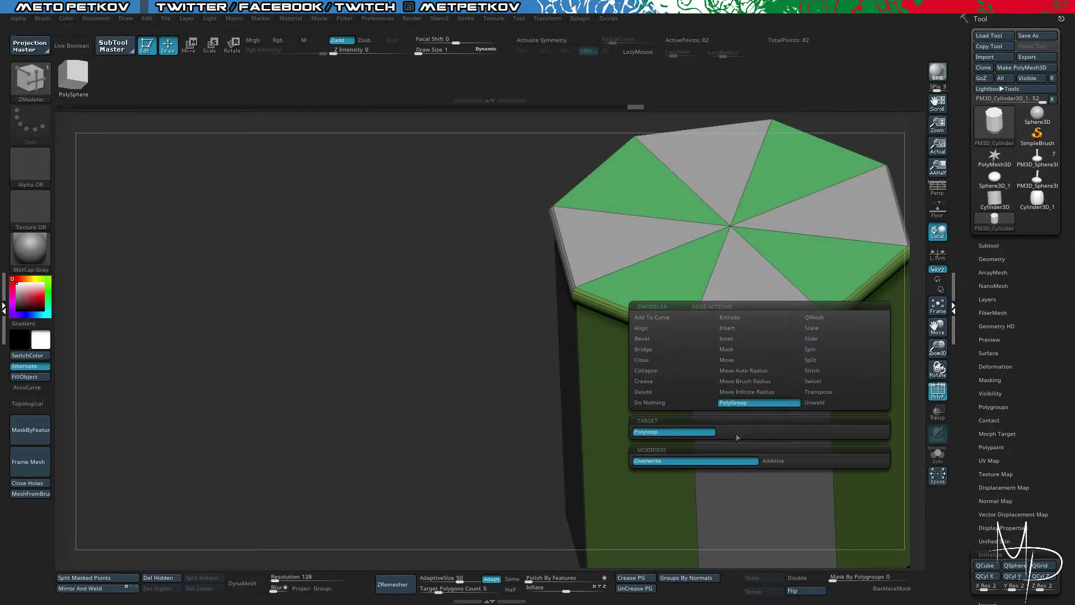
pyautogui.moveTo(743, 424); pyautogui.dragTo(747, 418)
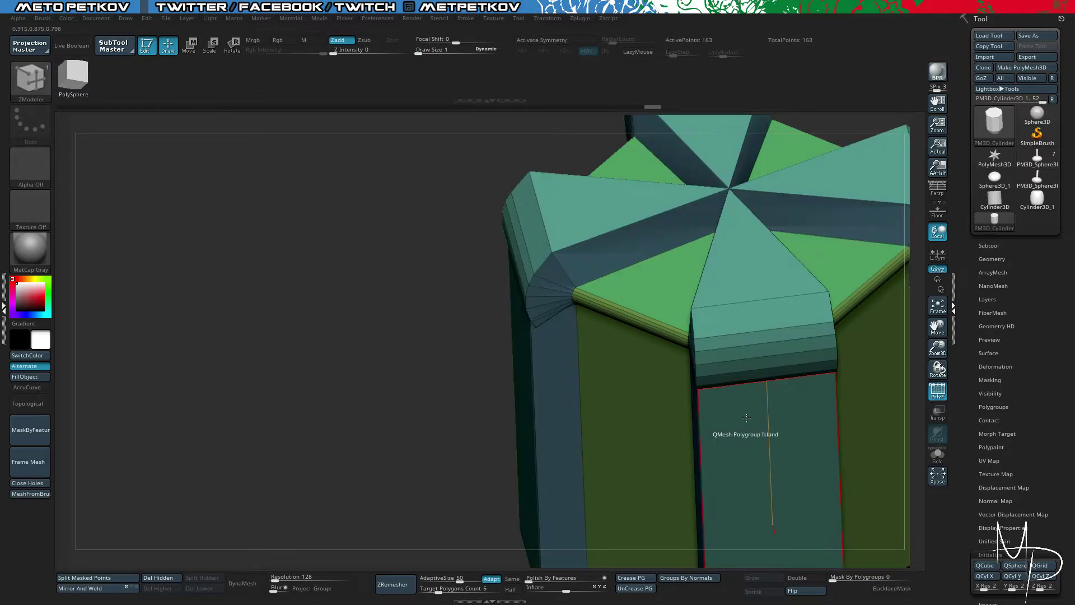
pyautogui.hotkey('ctrl', 'z')
# Step: Assign one shared polygroup to all marked alternate panels using the ZModeler PolyGroup polygon action
pyautogui.press('space')
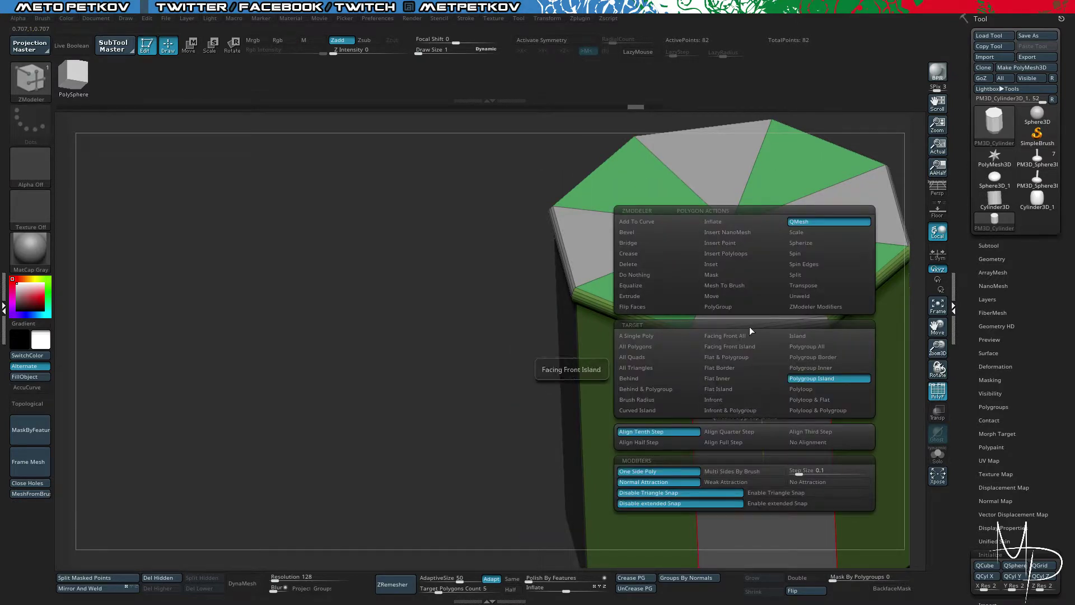
pyautogui.click(745, 306)
pyautogui.click(739, 410)
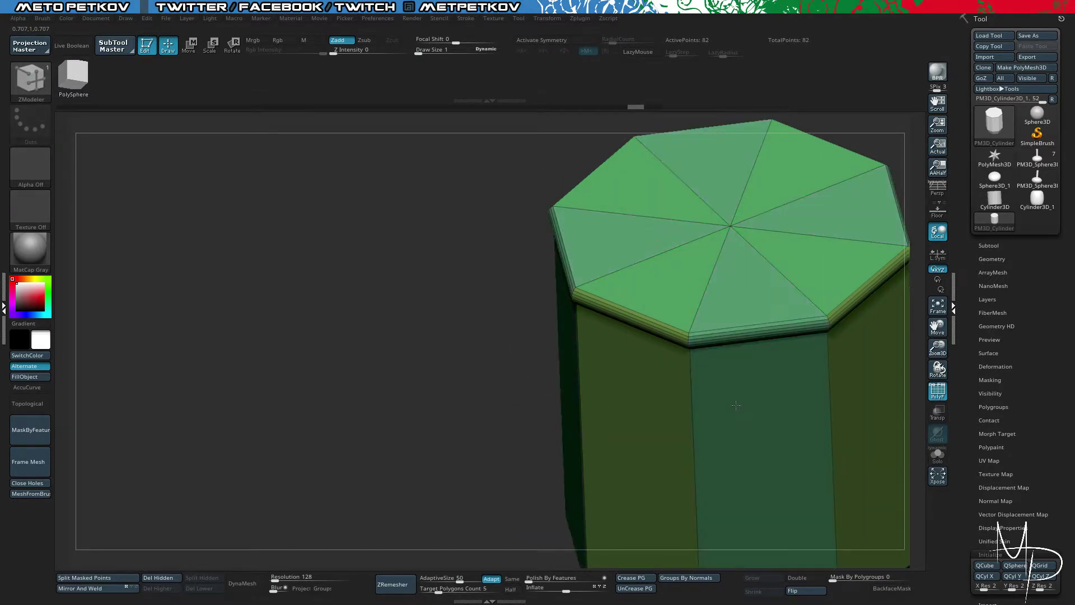
# Step: Crease the mesh along its polygroup borders and check the result with the dynamic subdivision preview
pyautogui.keyDown('alt'); pyautogui.moveTo(314, 314); pyautogui.dragTo(467, 324); pyautogui.keyUp('alt')
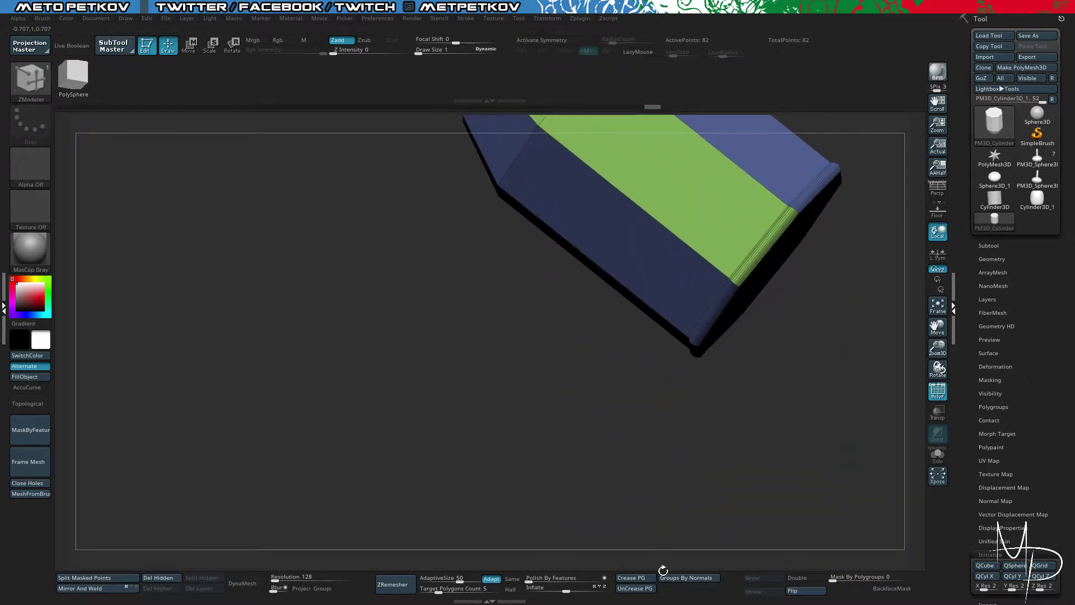
pyautogui.click(636, 581)
pyautogui.press('d')
pyautogui.moveTo(427, 365); pyautogui.dragTo(338, 393)
pyautogui.hotkey('shift', 'f')
pyautogui.hotkey('shift', 'f')
# Step: Bevel the complete edge loop where the shoulder meets the vertical sides into a narrow band, and check it with dynamic subdivision
pyautogui.press('space')
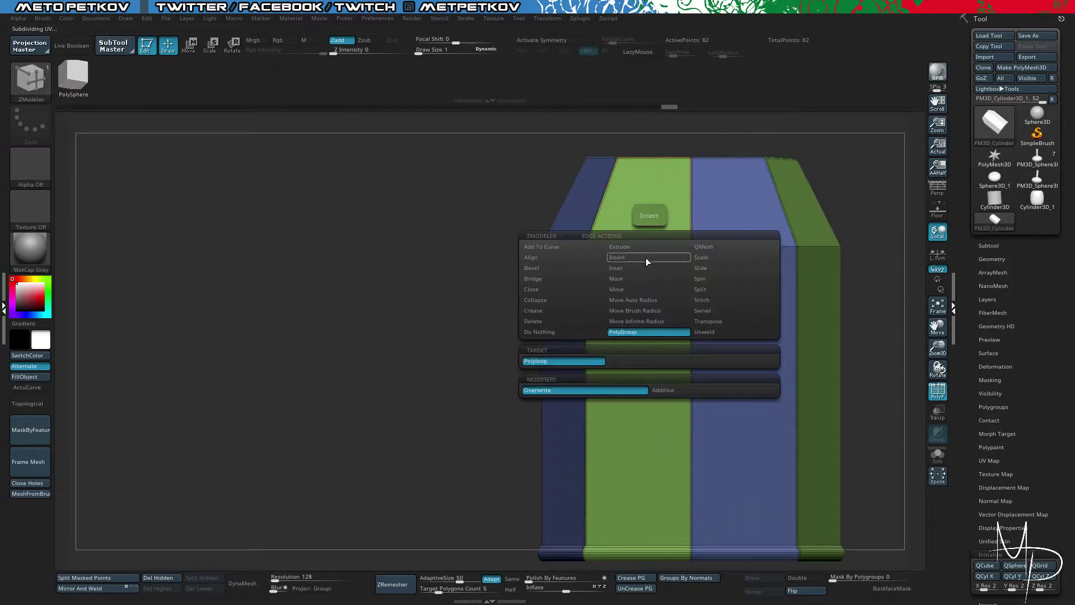
pyautogui.click(549, 267)
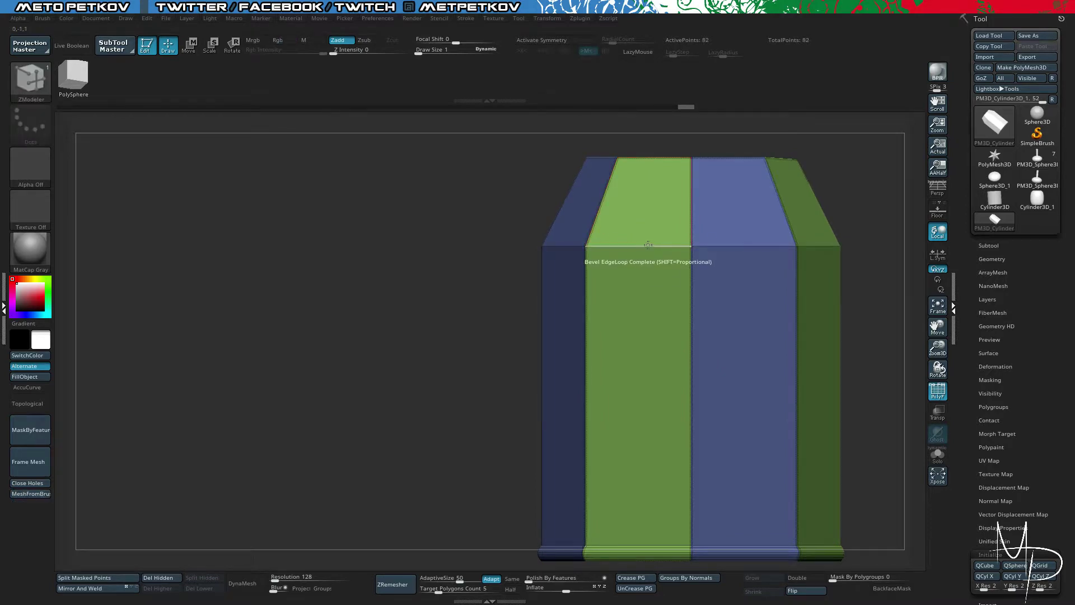
pyautogui.click(646, 238)
pyautogui.press('d')
pyautogui.hotkey('shift', 'd')
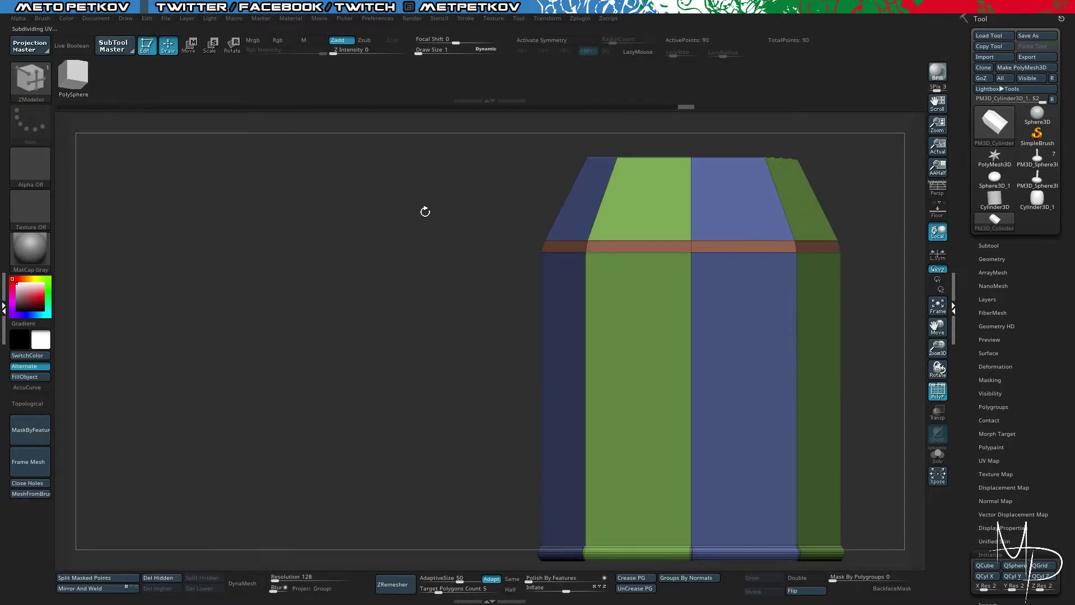
pyautogui.moveTo(424, 206); pyautogui.dragTo(442, 235)
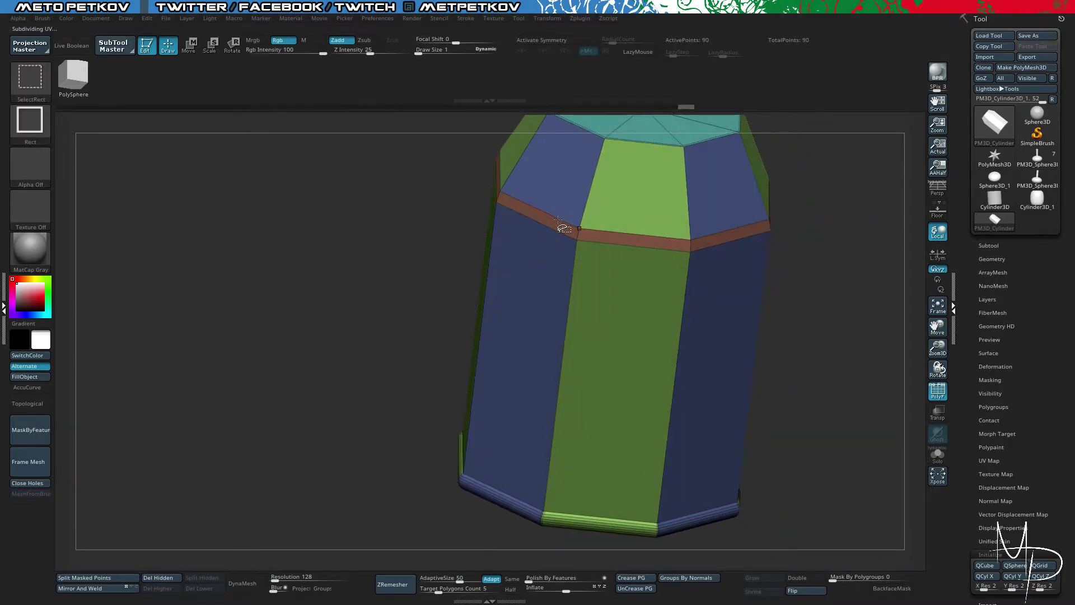
pyautogui.moveTo(447, 120); pyautogui.dragTo(434, 258)
pyautogui.press('d')
pyautogui.hotkey('shift', 'd')
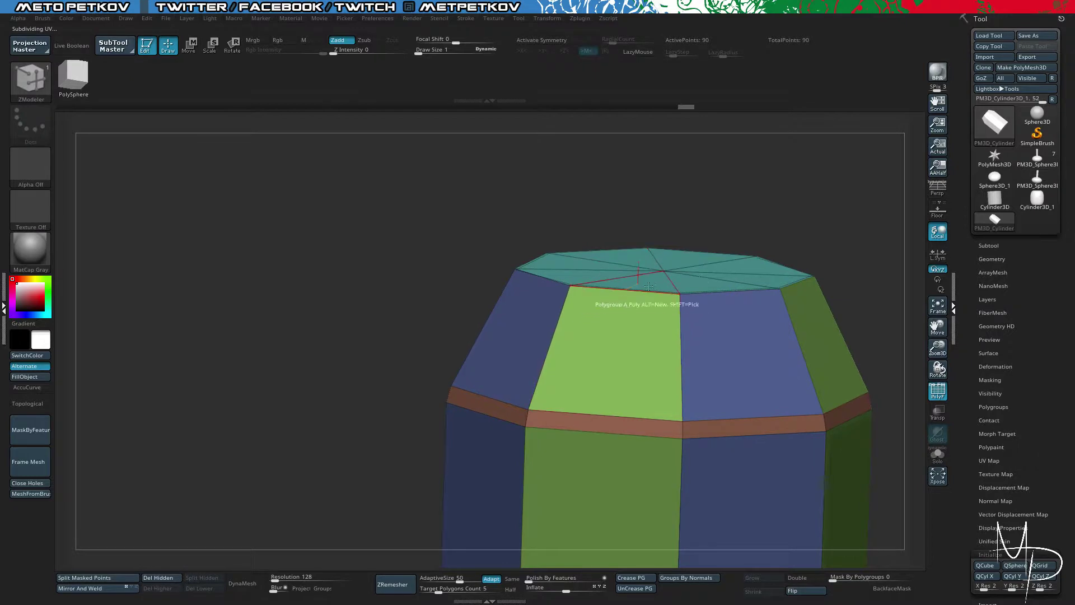
# Step: Extrude the top cap slightly upward with QMesh Polygroup Island to form a thin vertical band above the shoulder
pyautogui.press('space')
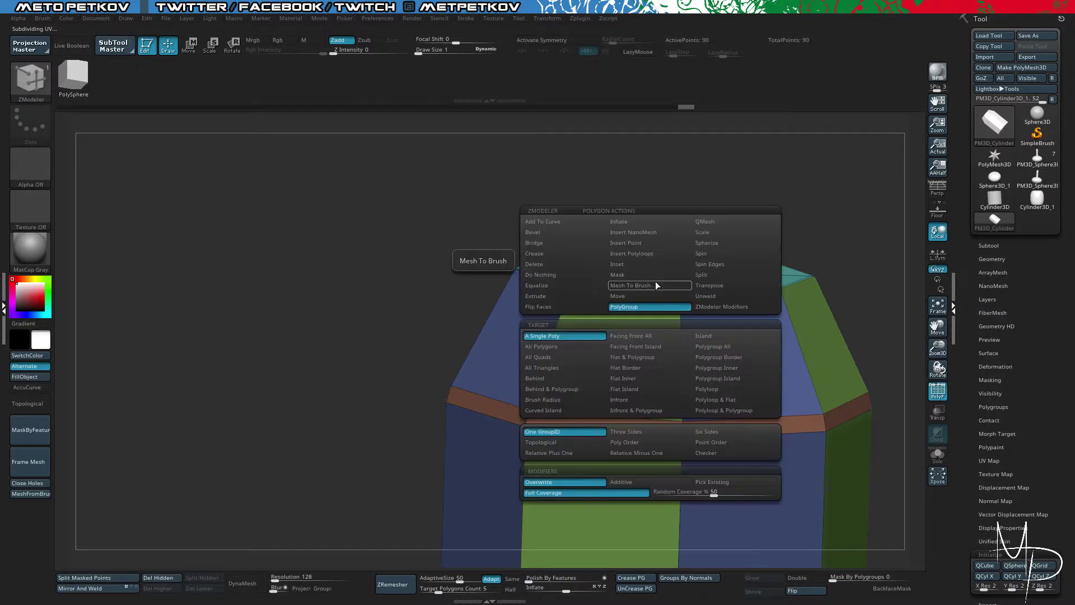
pyautogui.click(709, 223)
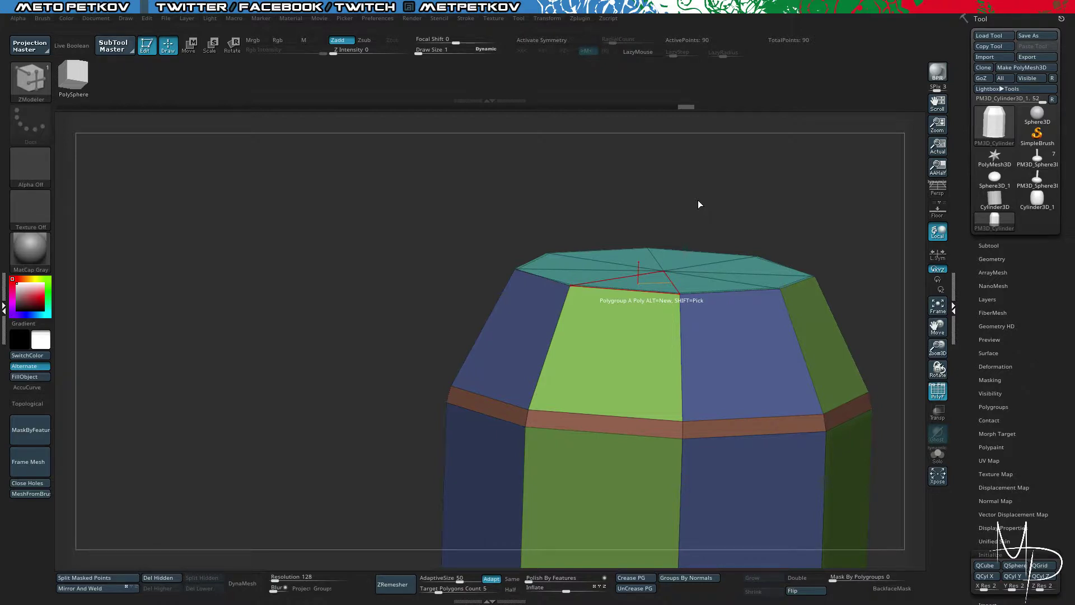
pyautogui.moveTo(698, 204); pyautogui.dragTo(597, 255)
pyautogui.keyDown('alt'); pyautogui.moveTo(294, 196); pyautogui.dragTo(303, 235); pyautogui.keyUp('alt')
pyautogui.hotkey('ctrl', 'z')
pyautogui.moveTo(586, 252); pyautogui.dragTo(582, 208)
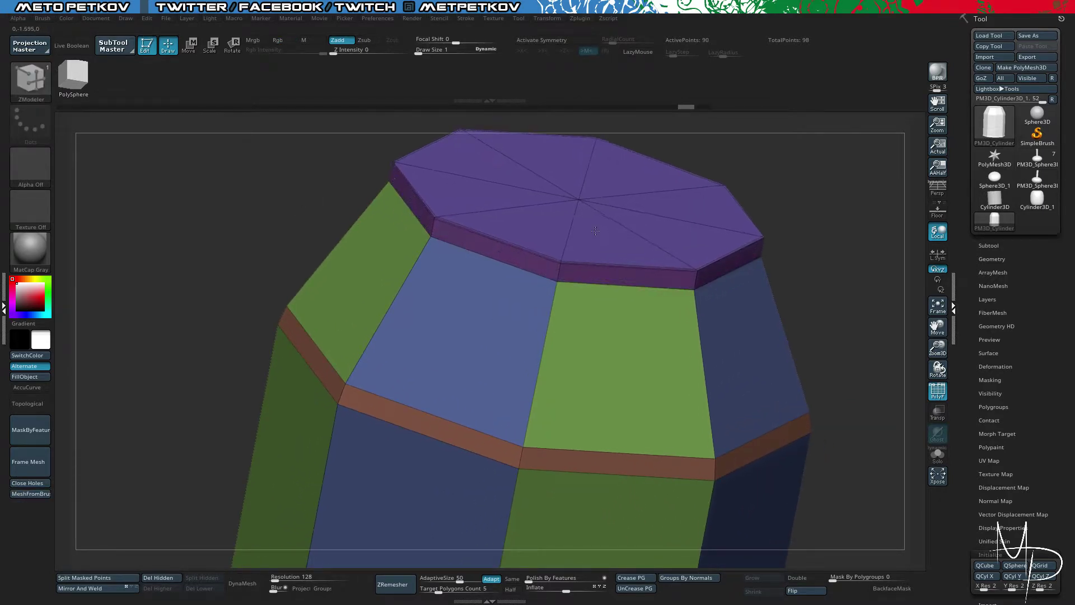
# Step: Insert multiple edge loops with interactive elevation around the top cap's band to bulge it into a rounded rim
pyautogui.press('space')
pyautogui.click(693, 289)
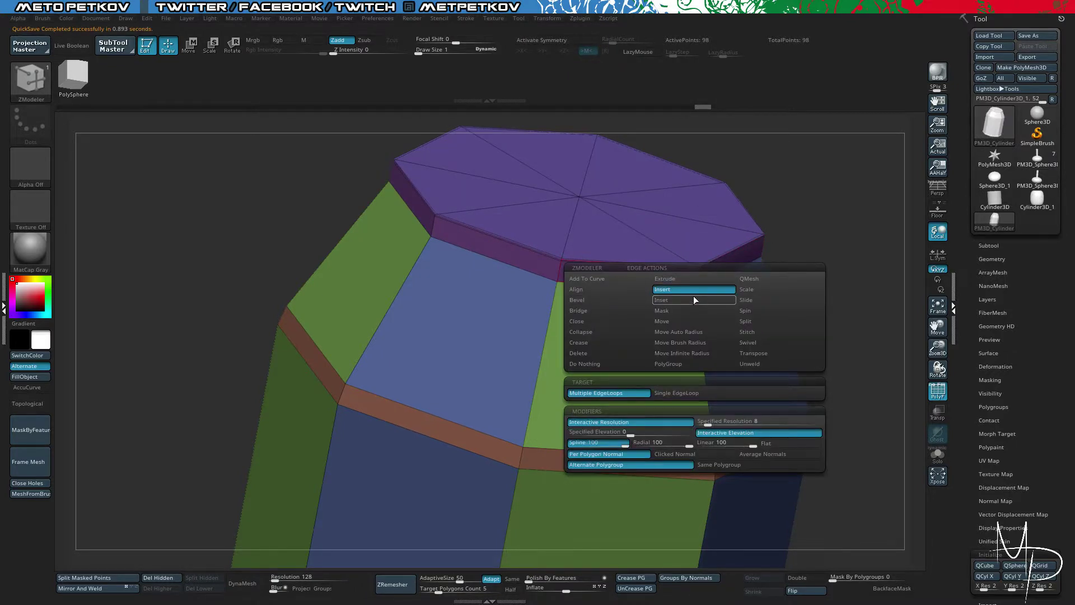
pyautogui.click(701, 282)
pyautogui.click(732, 276)
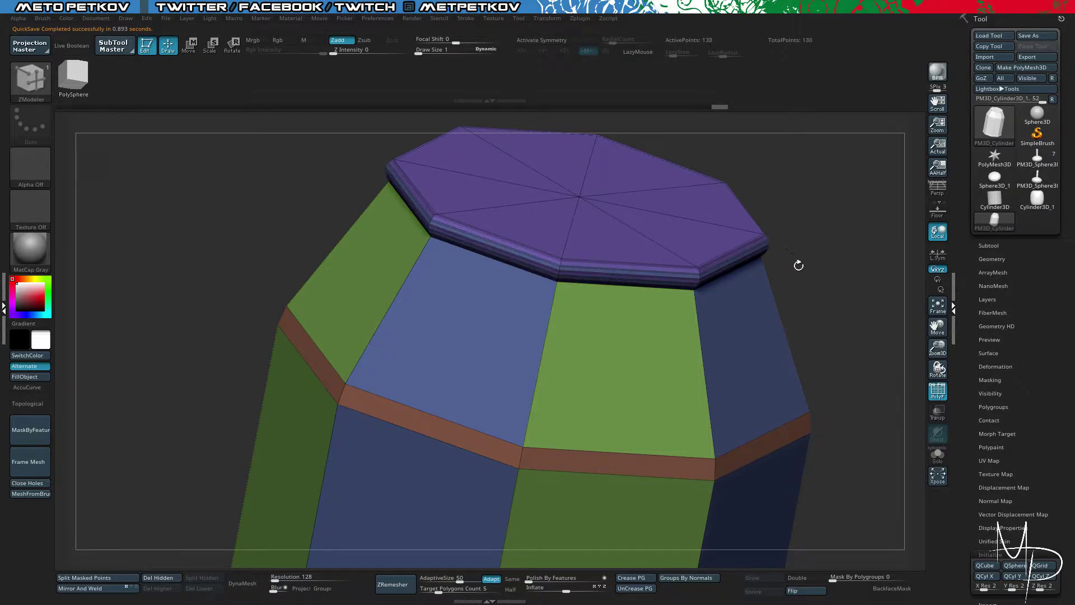
pyautogui.moveTo(796, 264); pyautogui.dragTo(820, 259)
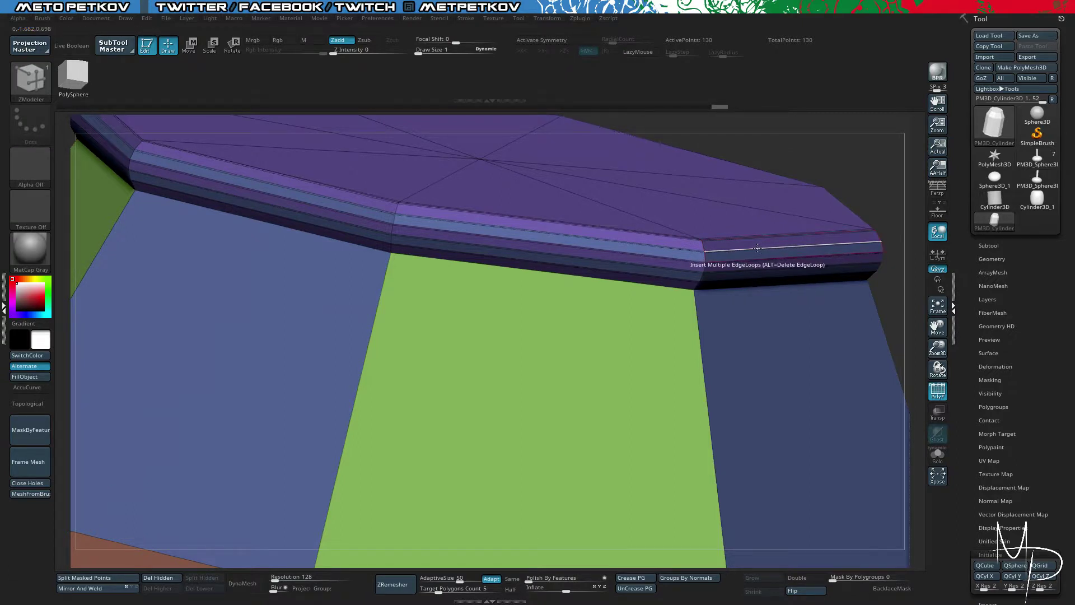
# Step: Crease the top rim's edges with the EdgeLoop Complete target and inspect the object with dynamic subdivision on
pyautogui.press('space')
pyautogui.click(654, 312)
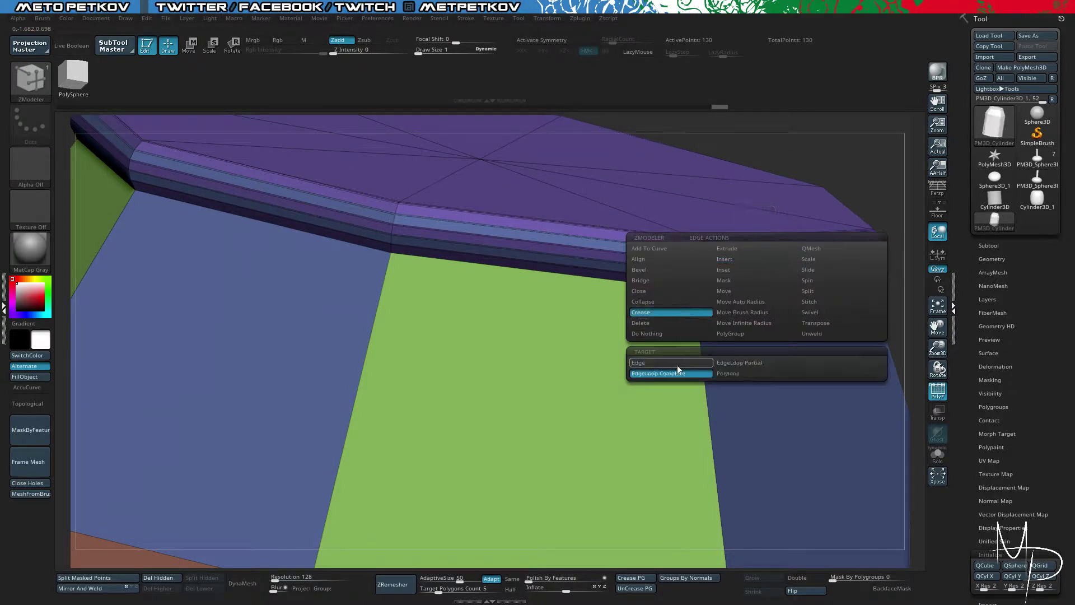
pyautogui.click(676, 365)
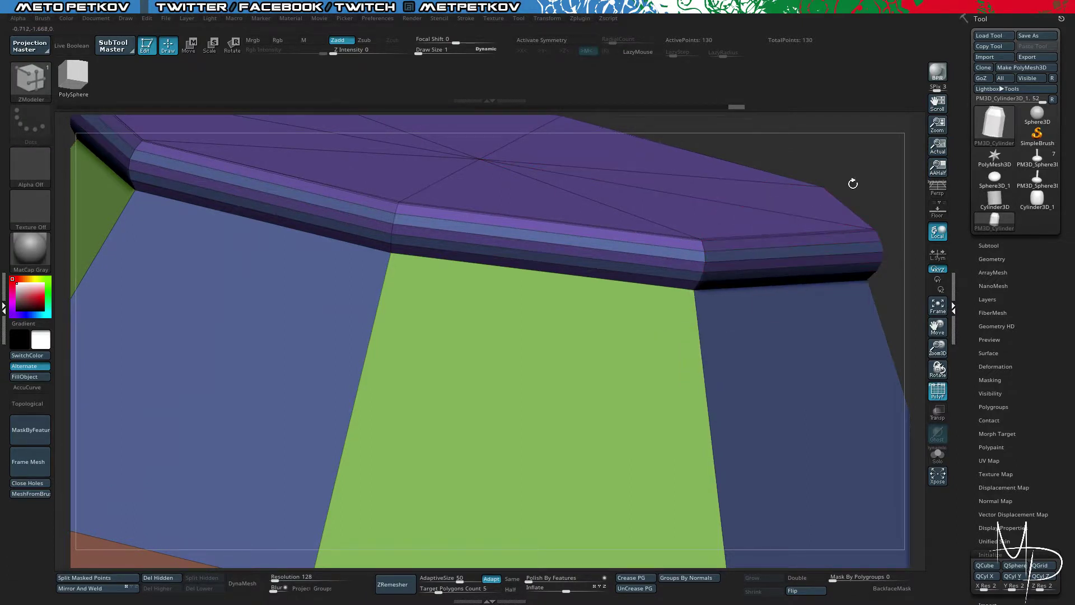
pyautogui.moveTo(876, 142); pyautogui.dragTo(874, 188)
pyautogui.press('d')
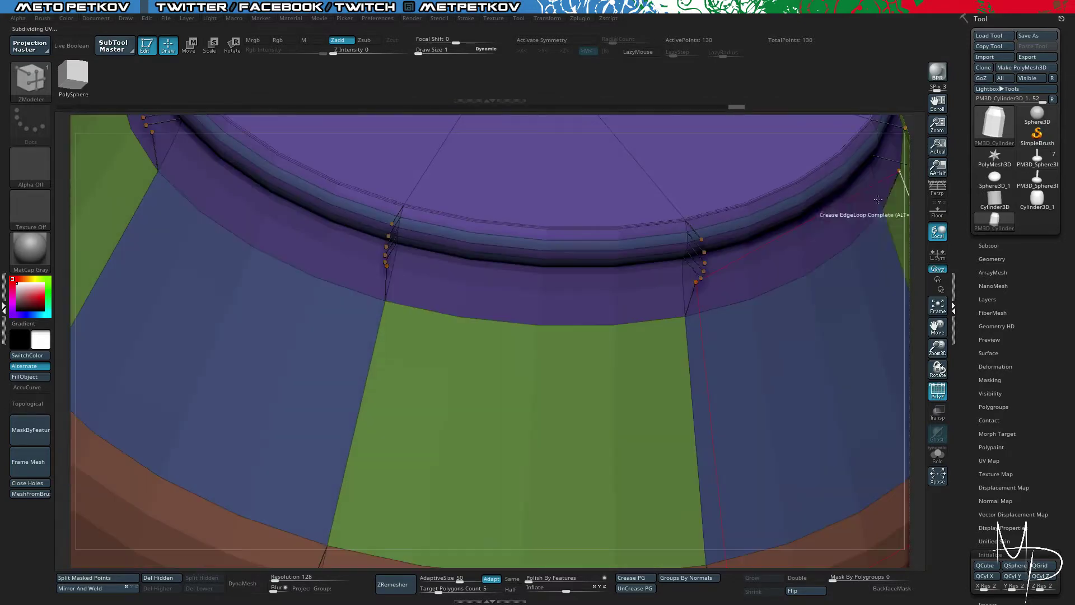
pyautogui.press('f')
pyautogui.moveTo(281, 216); pyautogui.dragTo(325, 283)
pyautogui.keyDown('alt'); pyautogui.moveTo(325, 283); pyautogui.dragTo(250, 191); pyautogui.keyUp('alt')
pyautogui.hotkey('shift', 'f')
pyautogui.moveTo(316, 280); pyautogui.dragTo(364, 358)
pyautogui.hotkey('shift', 'd')
pyautogui.hotkey('shift', 'f')
# Step: Crease the vertical corner edges around the container's sides with the Crease EdgeLoop Complete action
pyautogui.press('space')
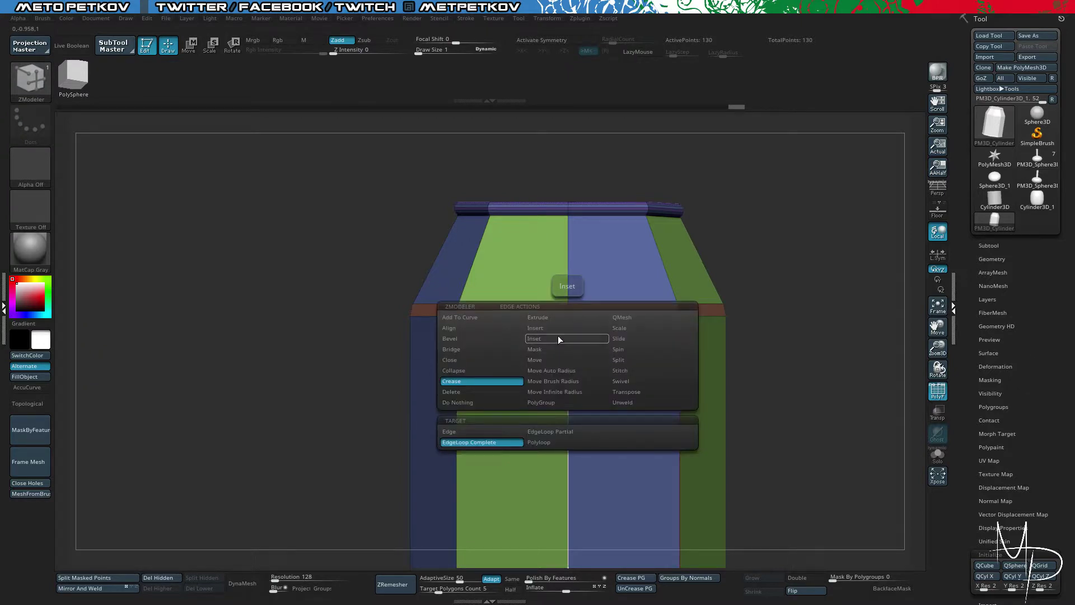
pyautogui.click(556, 329)
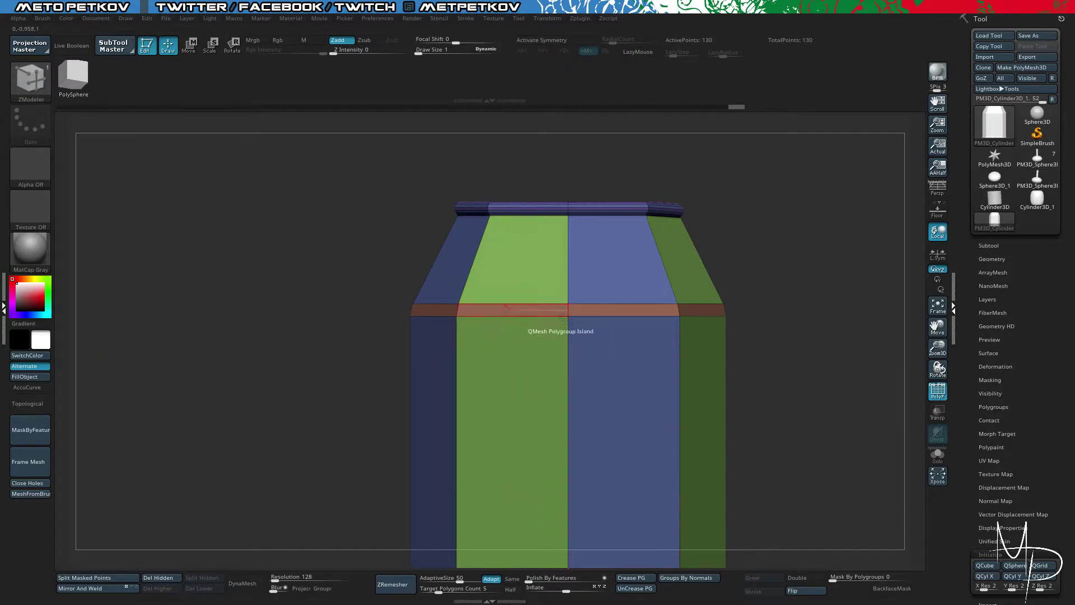
pyautogui.press('space')
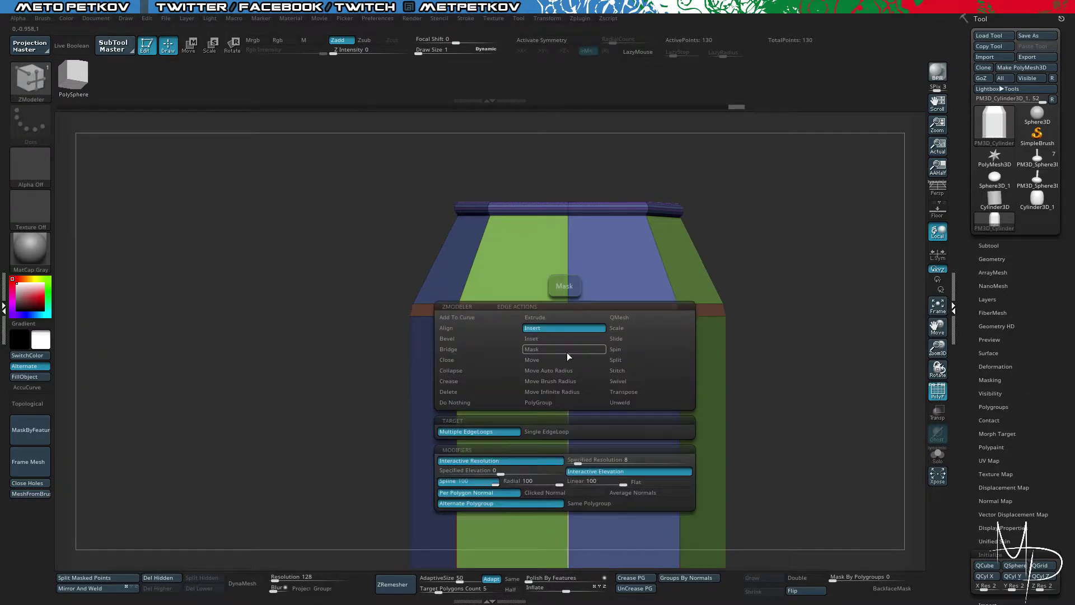
pyautogui.click(453, 381)
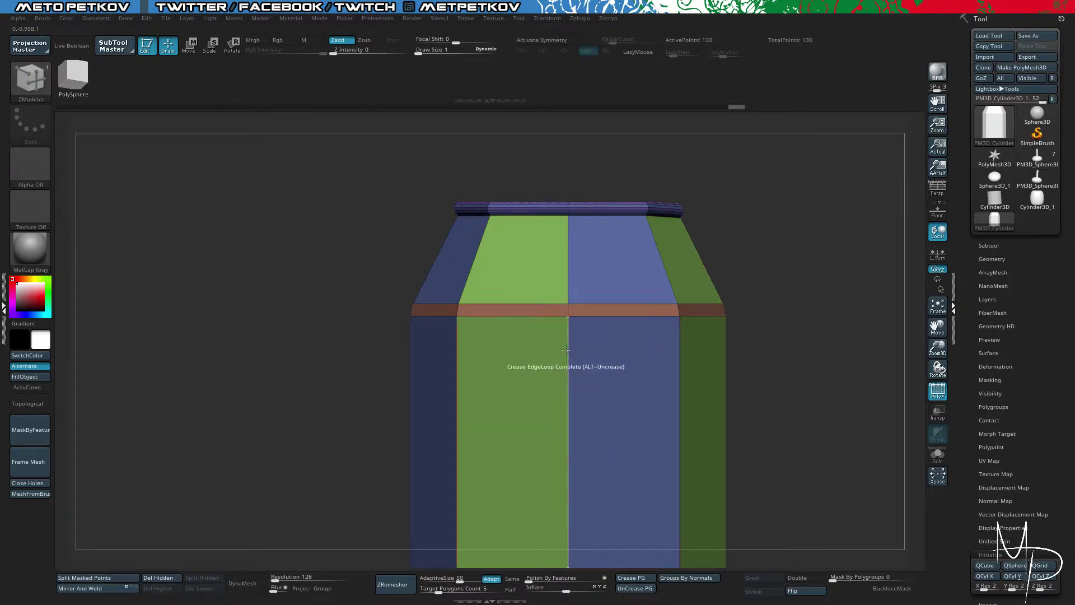
pyautogui.moveTo(384, 259); pyautogui.dragTo(316, 265)
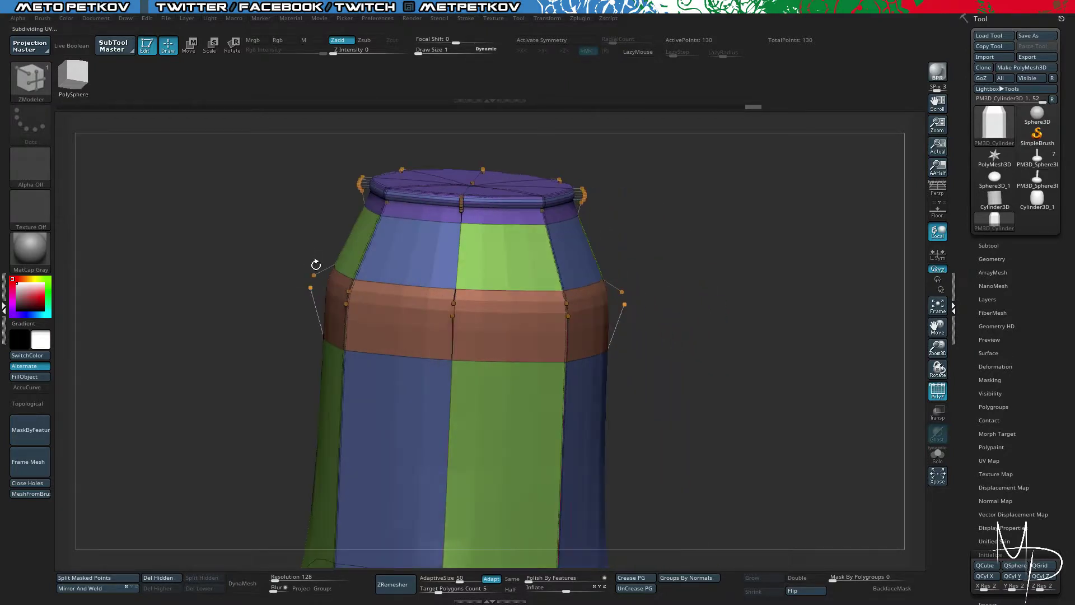
pyautogui.click(452, 382)
pyautogui.moveTo(693, 379); pyautogui.dragTo(554, 378)
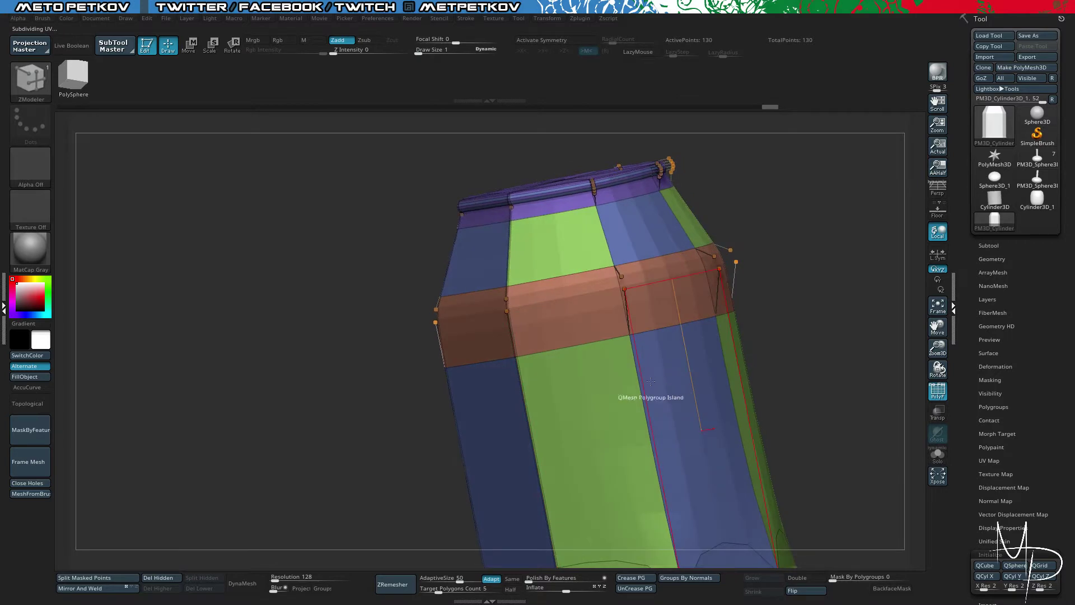
pyautogui.click(647, 381)
pyautogui.moveTo(657, 381); pyautogui.dragTo(747, 358)
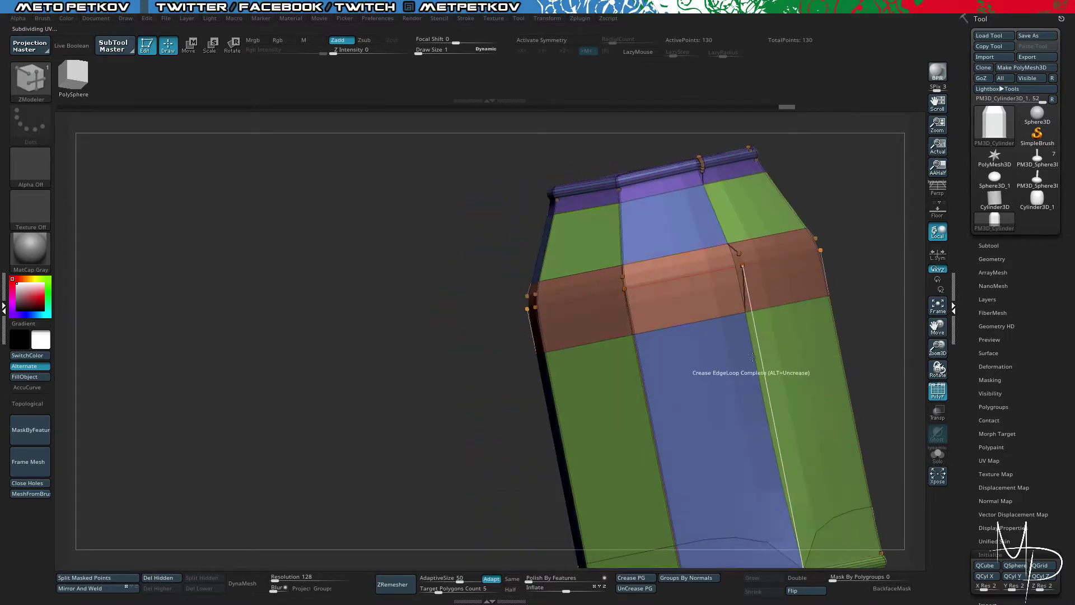
pyautogui.click(625, 324)
# Step: Inspect the creased container from above and the sides, with and without the polyframe and dynamic subdivision
pyautogui.moveTo(343, 309); pyautogui.dragTo(359, 254)
pyautogui.hotkey('shift', 'f')
pyautogui.moveTo(431, 280); pyautogui.dragTo(516, 370)
pyautogui.hotkey('shift', 'f')
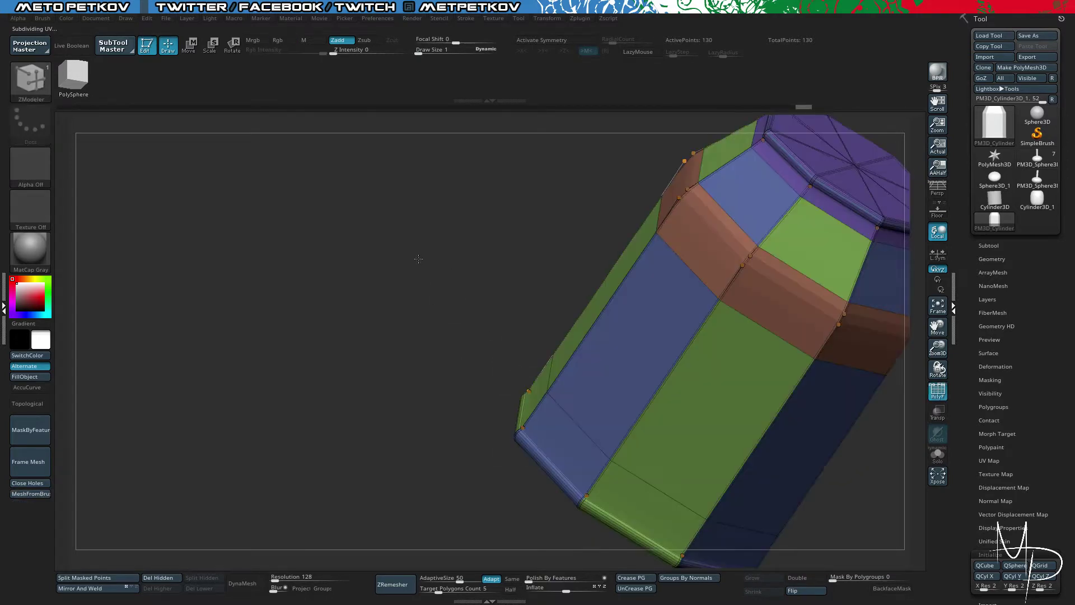
pyautogui.moveTo(417, 259); pyautogui.dragTo(382, 317)
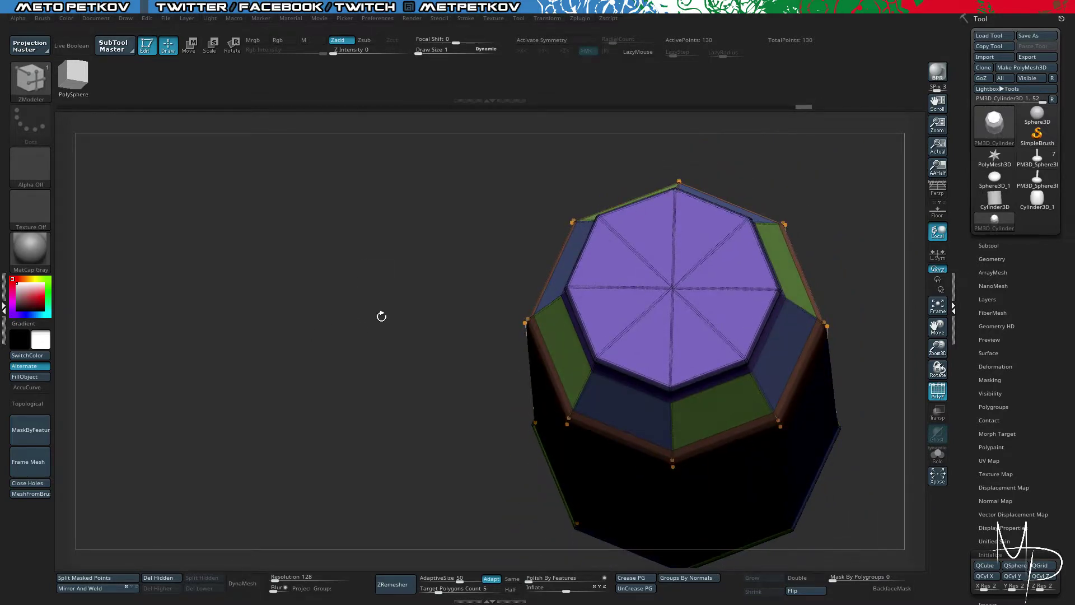
pyautogui.moveTo(381, 316)
pyautogui.mouseDown()
pyautogui.moveTo(360, 207)
pyautogui.moveTo(370, 227)
pyautogui.moveTo(337, 212)
pyautogui.mouseUp()
pyautogui.hotkey('shift', 'f')
pyautogui.moveTo(337, 213)
pyautogui.mouseDown()
pyautogui.moveTo(355, 230)
pyautogui.moveTo(336, 223)
pyautogui.moveTo(374, 233)
pyautogui.moveTo(358, 218)
pyautogui.moveTo(331, 234)
pyautogui.moveTo(334, 194)
pyautogui.moveTo(307, 196)
pyautogui.moveTo(339, 241)
pyautogui.moveTo(356, 242)
pyautogui.mouseUp()
pyautogui.hotkey('shift', 'f')
pyautogui.hotkey('shift', 'd')
pyautogui.press('d')
pyautogui.hotkey('shift', 'f')
# Step: Set the crease level to 3 and adjust the dynamic smooth subdivision to soften the container's edges, checking the result
pyautogui.click(990, 258)
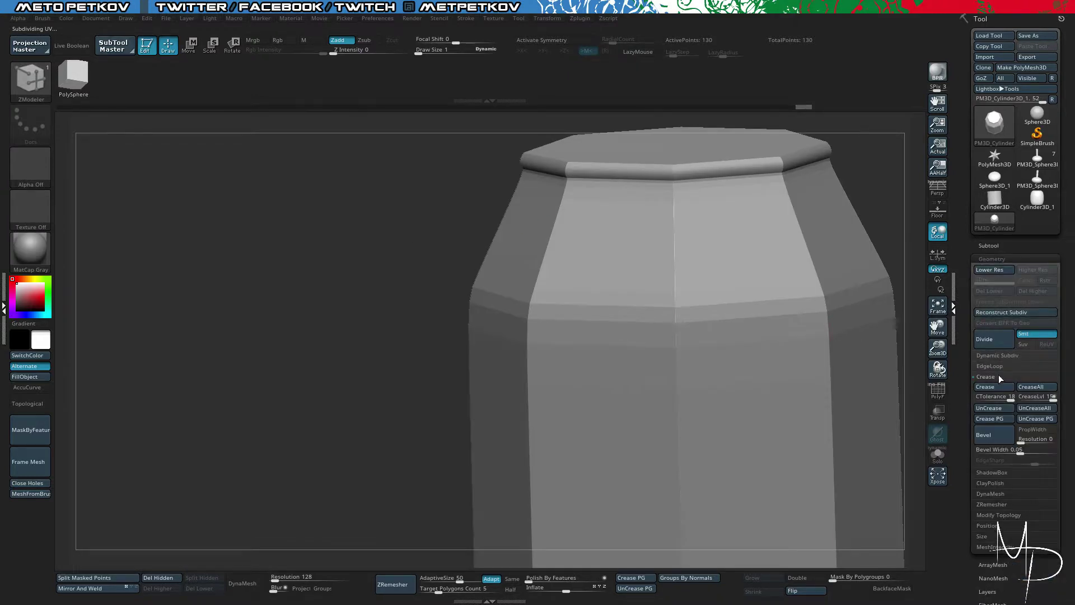
pyautogui.click(997, 355)
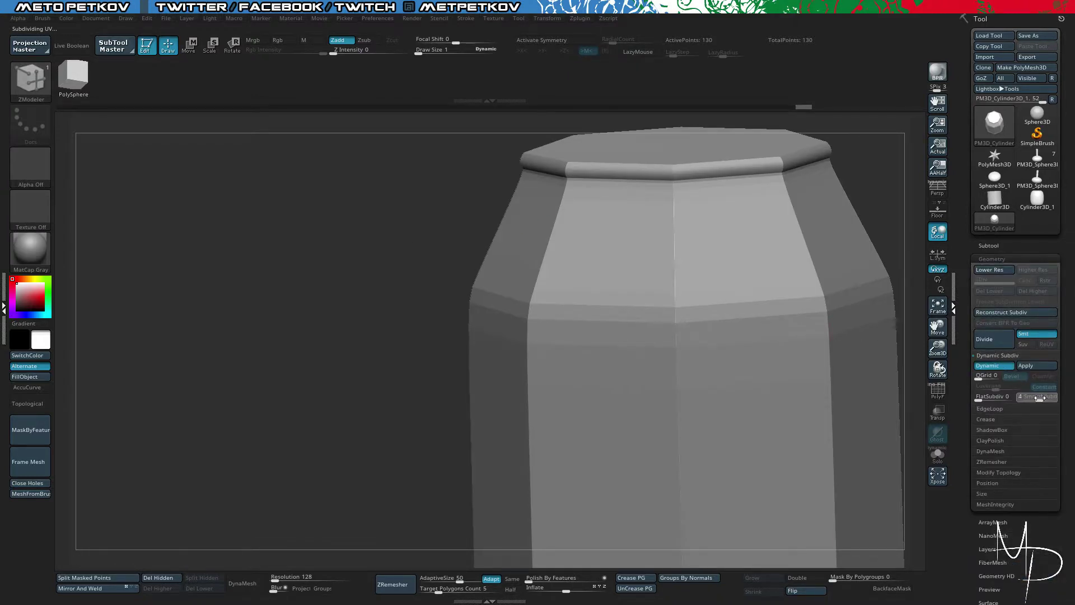
pyautogui.click(1002, 419)
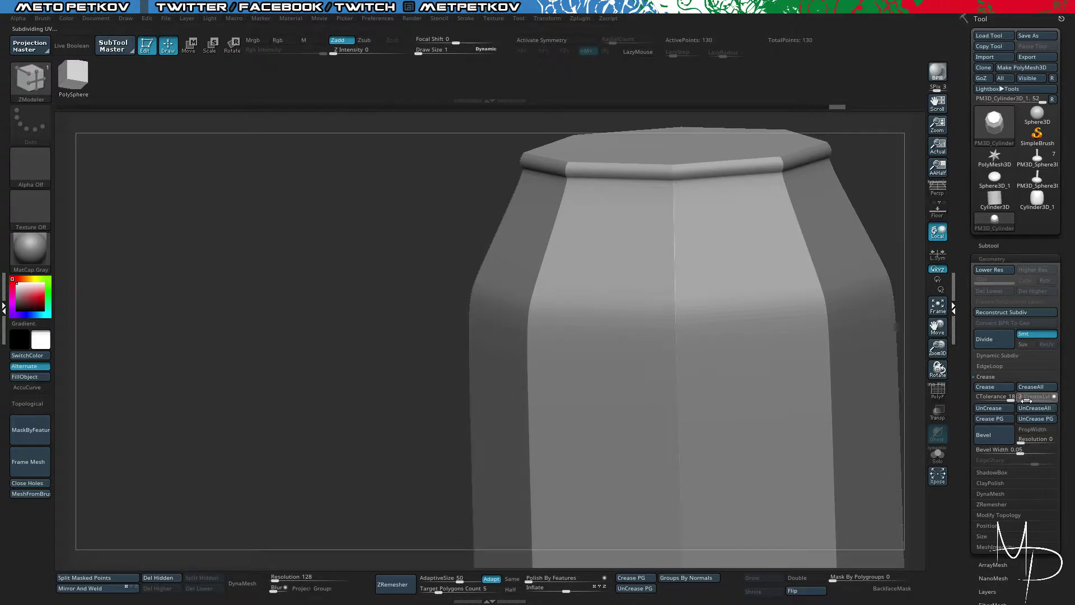
pyautogui.moveTo(298, 217)
pyautogui.mouseDown()
pyautogui.moveTo(284, 210)
pyautogui.moveTo(279, 219)
pyautogui.mouseUp()
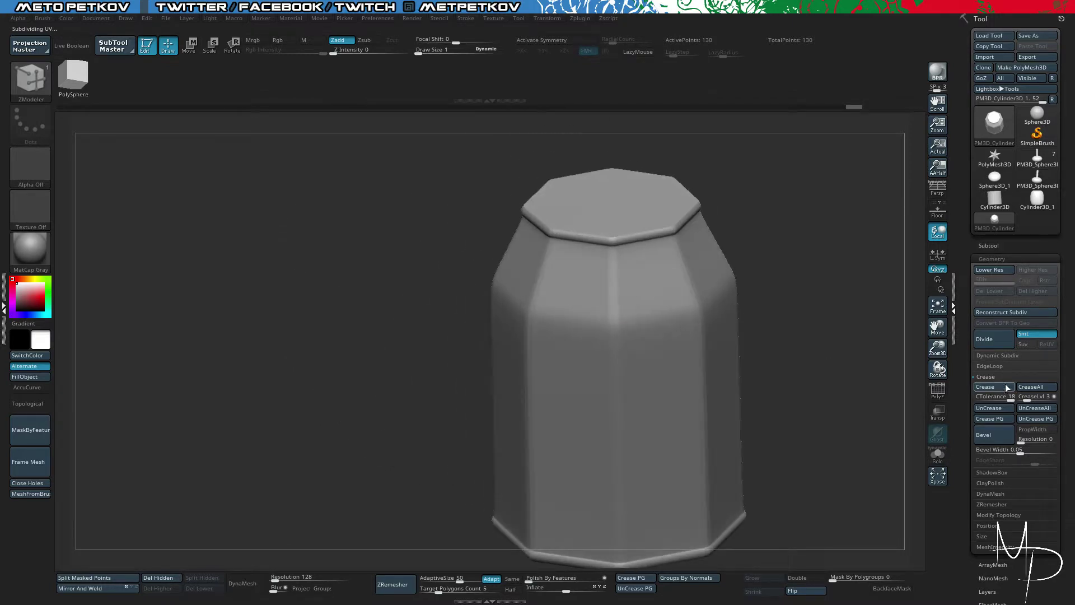
pyautogui.moveTo(1028, 399); pyautogui.dragTo(1029, 399)
pyautogui.click(1003, 365)
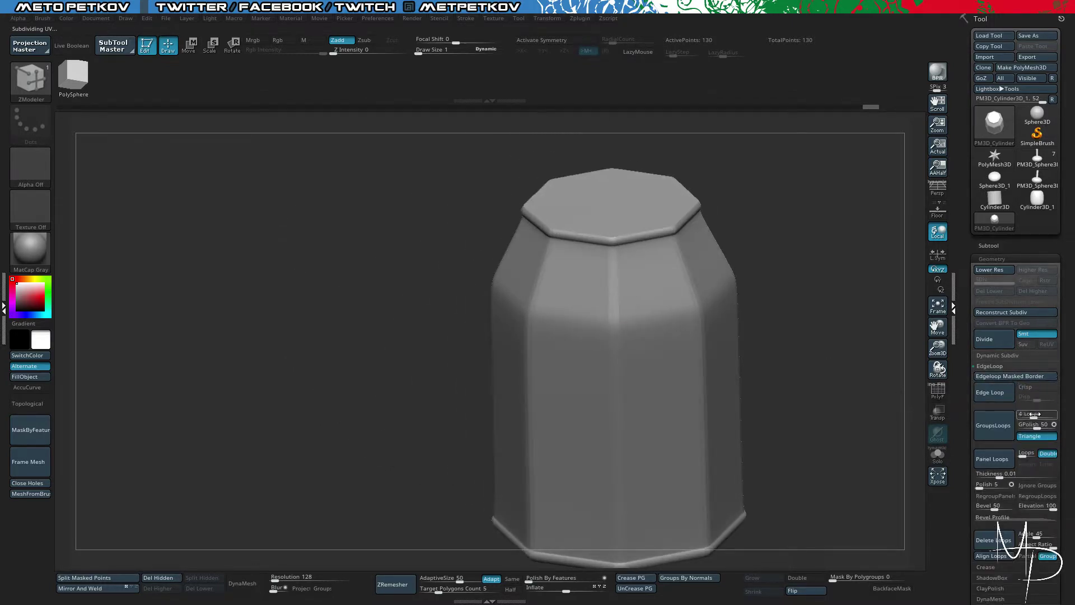
pyautogui.click(1008, 355)
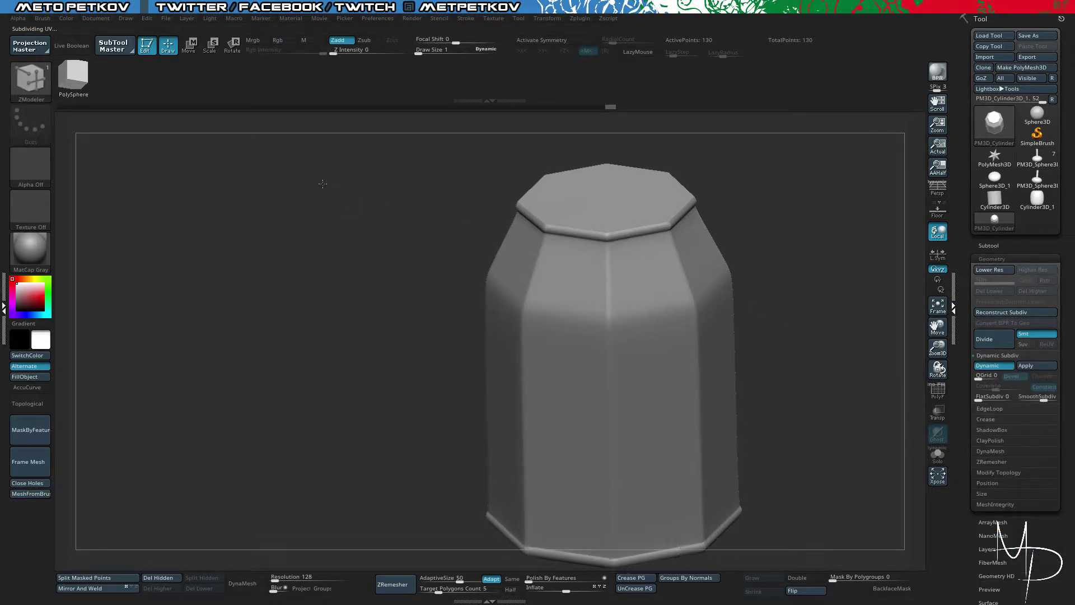
pyautogui.moveTo(314, 194)
pyautogui.mouseDown()
pyautogui.moveTo(374, 203)
pyautogui.moveTo(314, 173)
pyautogui.mouseUp()
pyautogui.keyDown('alt'); pyautogui.moveTo(353, 221); pyautogui.dragTo(419, 302); pyautogui.keyUp('alt')
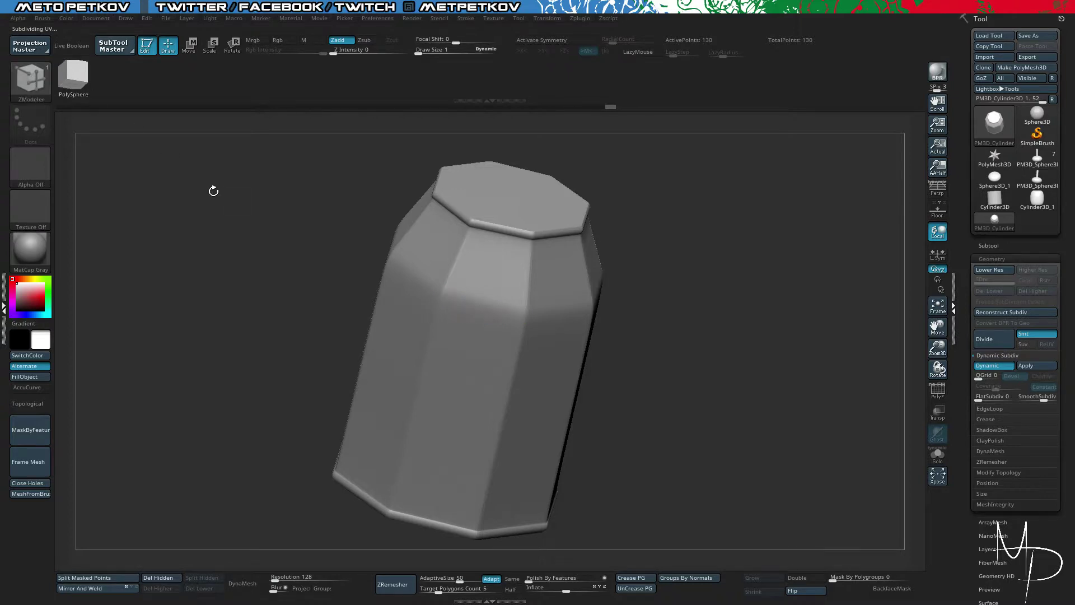
pyautogui.keyDown('shift'); pyautogui.moveTo(213, 190); pyautogui.dragTo(225, 178); pyautogui.keyUp('shift')
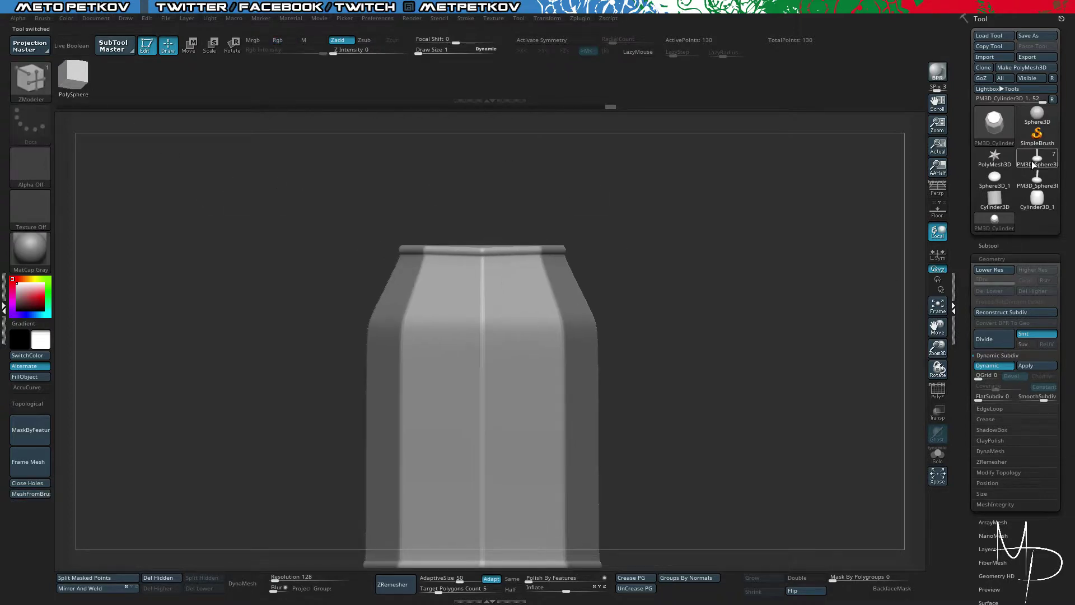
# Step: Insert a cylinder from the IMM Primitives brush at the centre of the container's top cap, viewed from directly above
pyautogui.click(1033, 164)
pyautogui.click(994, 224)
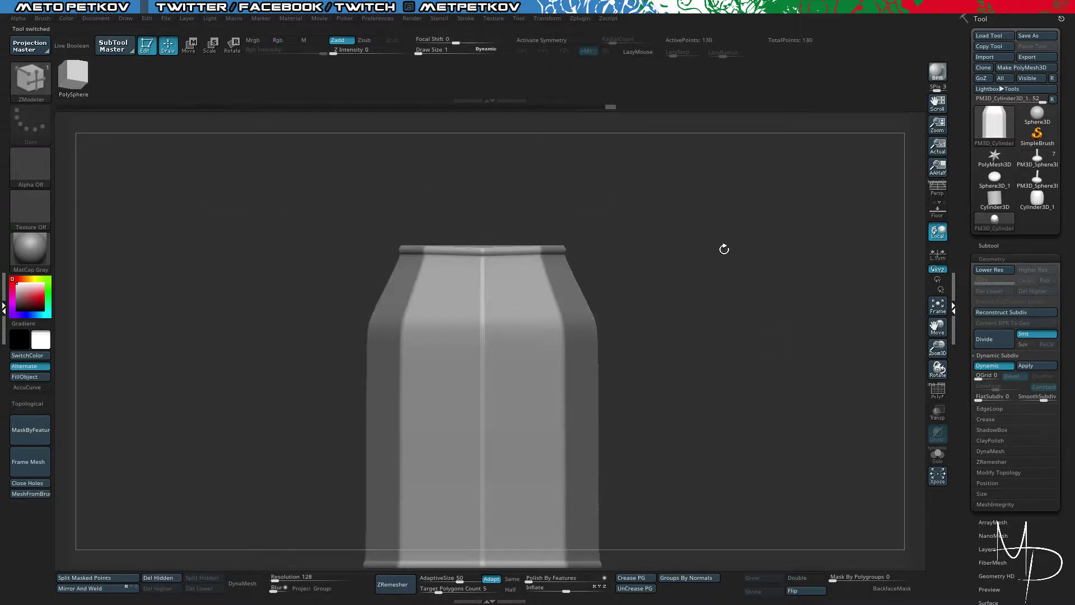
pyautogui.moveTo(722, 247); pyautogui.dragTo(730, 347)
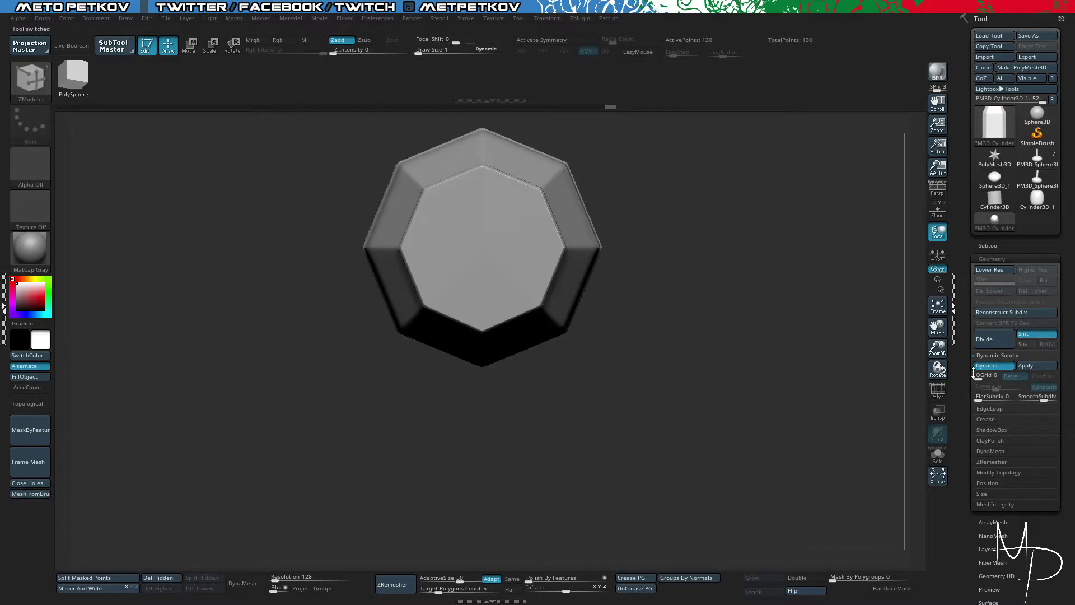
pyautogui.click(989, 245)
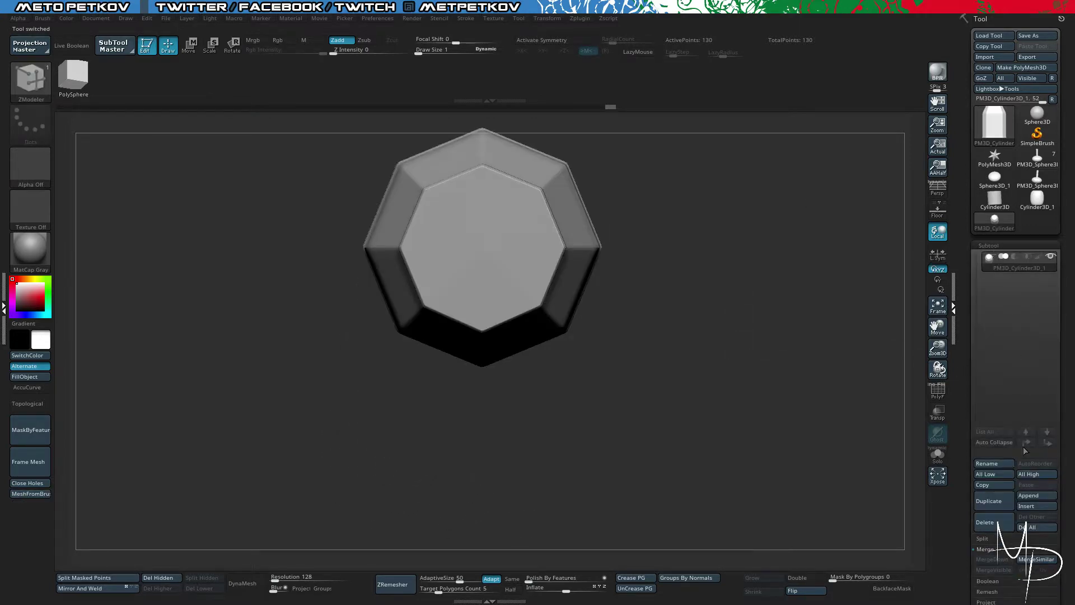
pyautogui.click(1026, 507)
pyautogui.click(31, 87)
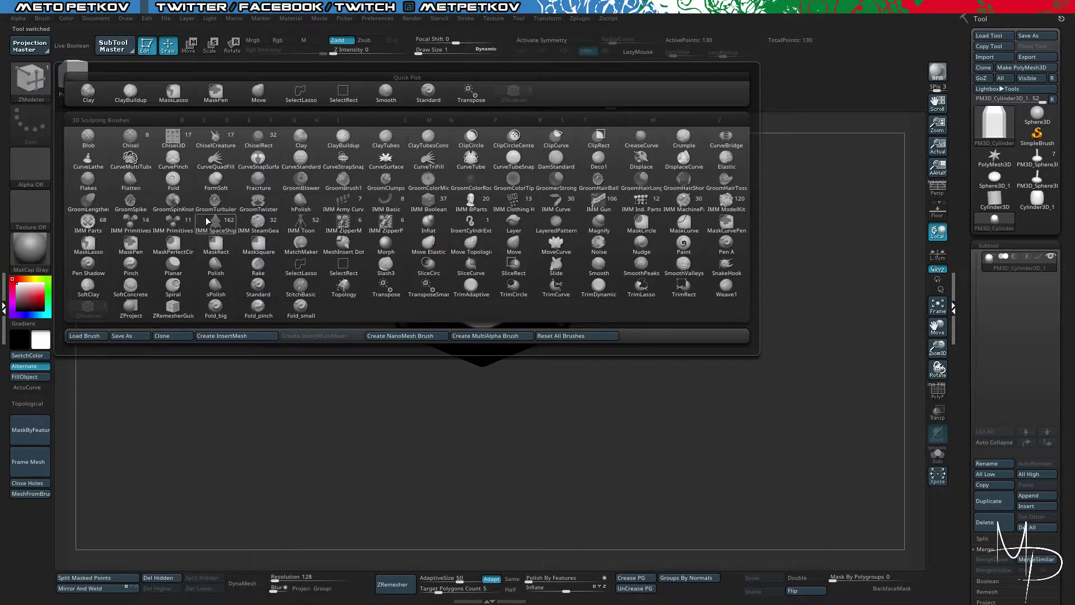
pyautogui.click(123, 225)
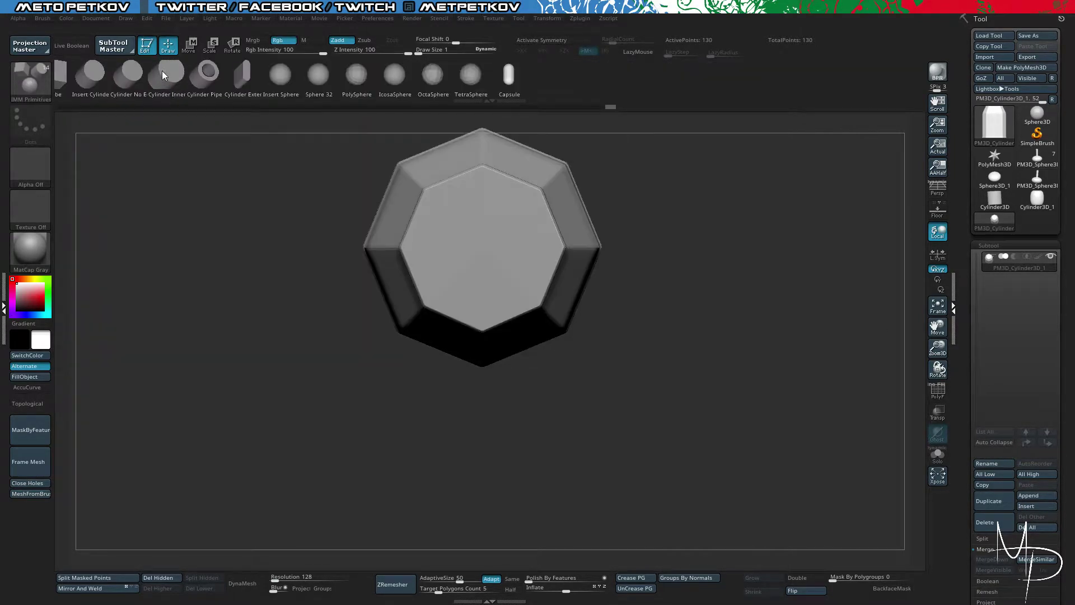
pyautogui.hotkey('shift', 'f')
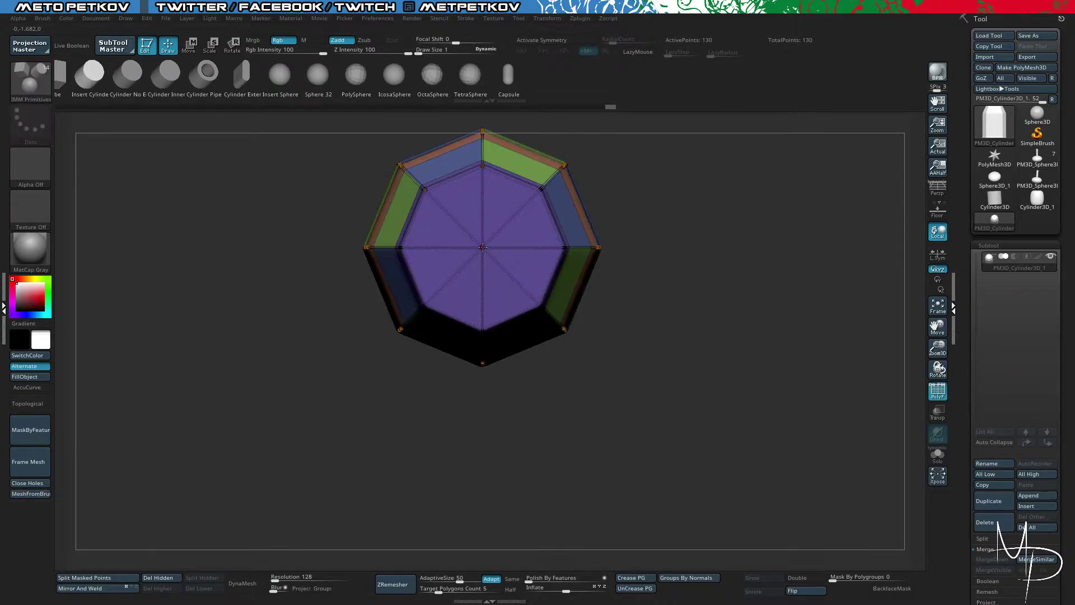
pyautogui.moveTo(487, 276); pyautogui.dragTo(507, 348)
pyautogui.moveTo(560, 395); pyautogui.dragTo(664, 276)
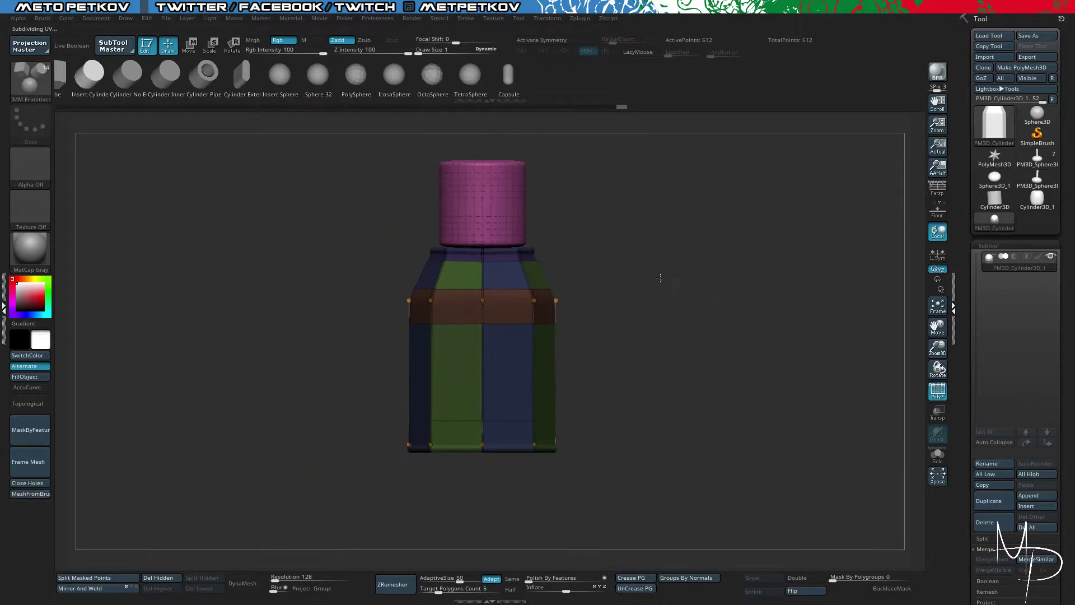
# Step: Split the masked container from the inserted cylinder into separate subtools and make the cylinder the active one
pyautogui.press('w')
pyautogui.moveTo(331, 177)
pyautogui.keyDown('alt'); pyautogui.mouseDown()
pyautogui.moveTo(343, 203)
pyautogui.moveTo(326, 197)
pyautogui.mouseUp(); pyautogui.keyUp('alt')
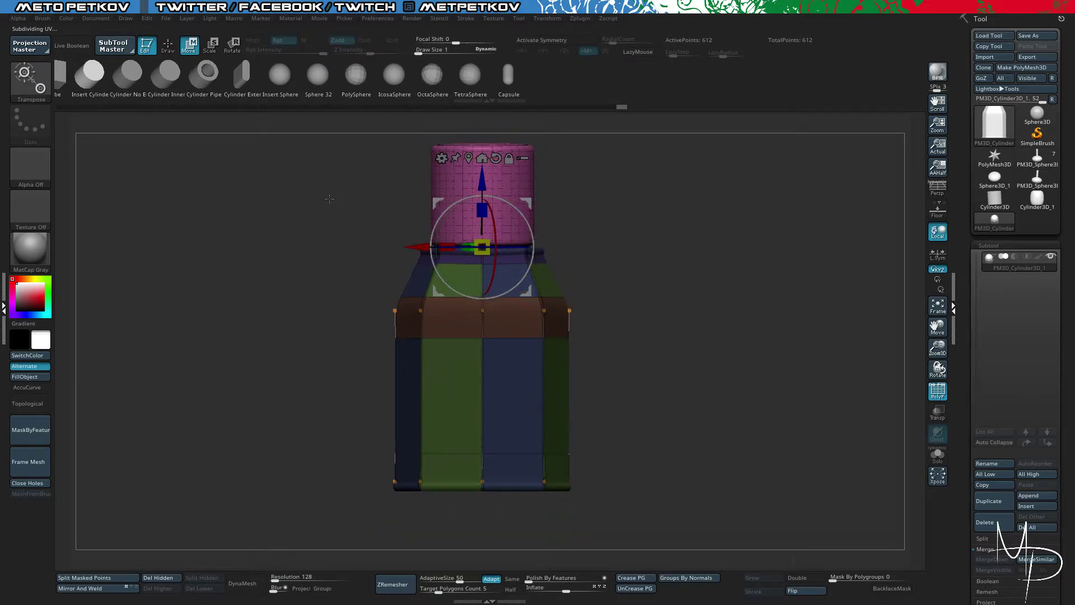
pyautogui.hotkey('shift', 'f')
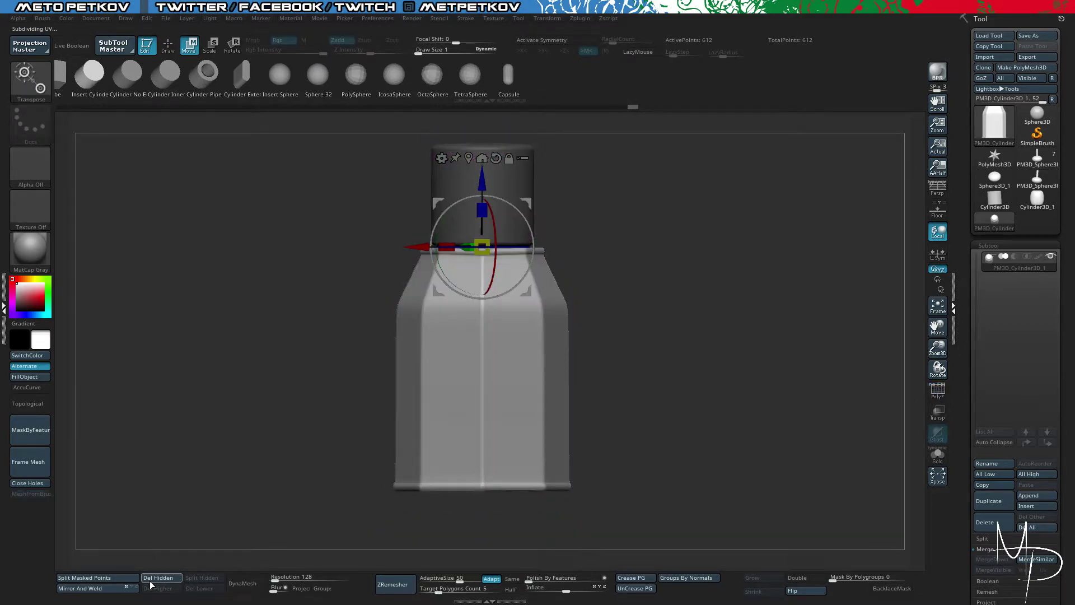
pyautogui.click(84, 577)
pyautogui.keyDown('alt'); pyautogui.moveTo(288, 221); pyautogui.dragTo(321, 201); pyautogui.keyUp('alt')
pyautogui.keyDown('alt'); pyautogui.click(422, 177); pyautogui.keyUp('alt')
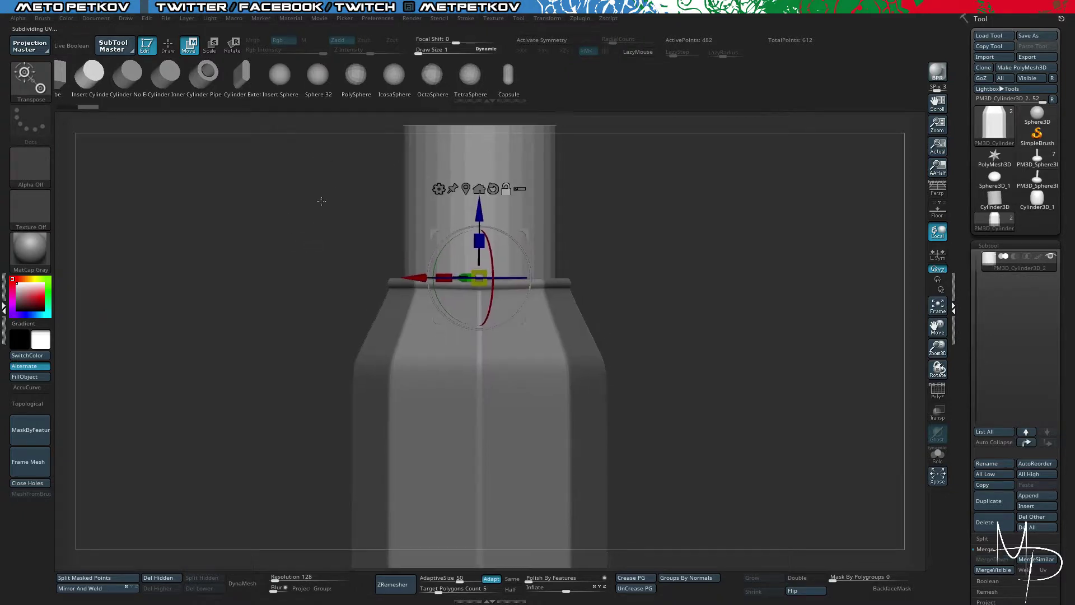
pyautogui.hotkey('shift', 'f')
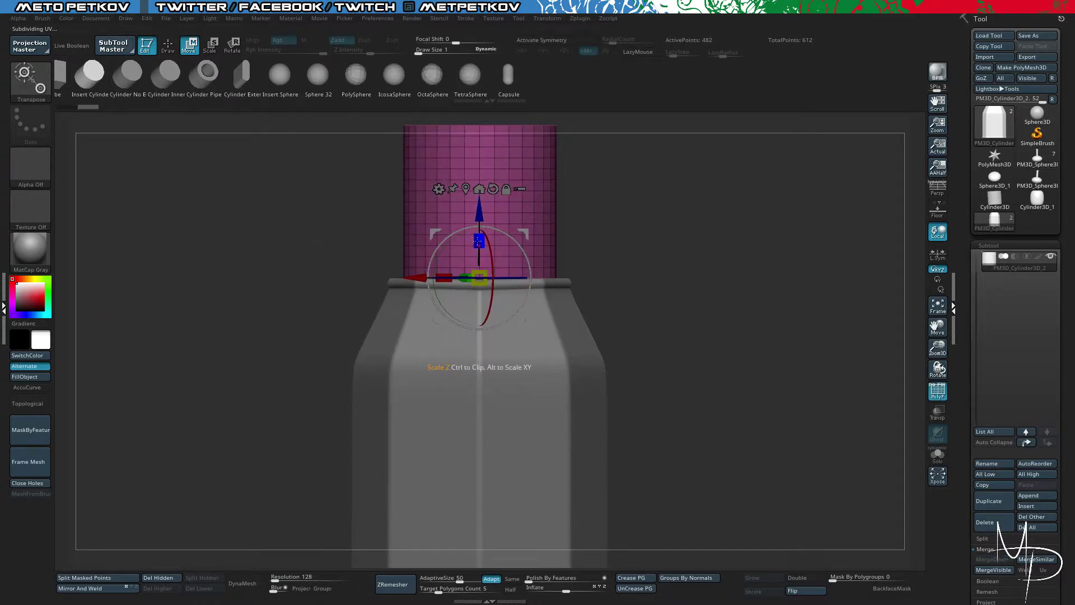
# Step: Isolate the cylinder, hide its lower part and delete it so only a short upper section with its cap remains
pyautogui.press('q')
pyautogui.moveTo(336, 195)
pyautogui.keyDown('alt'); pyautogui.mouseDown()
pyautogui.moveTo(345, 220)
pyautogui.moveTo(409, 257)
pyautogui.moveTo(477, 274)
pyautogui.moveTo(603, 366)
pyautogui.mouseUp(); pyautogui.keyUp('alt')
pyautogui.hotkey('alt', 's')
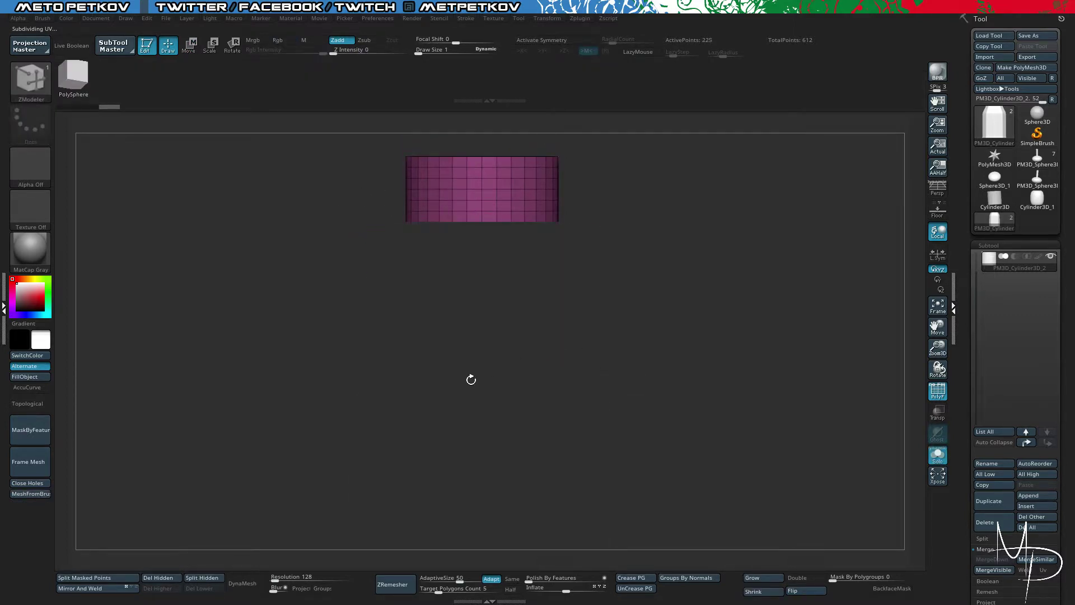
pyautogui.click(146, 580)
# Step: Group the cylinder by normals, isolate the side polygroup and delete the hidden top cap to leave an open band
pyautogui.moveTo(285, 344); pyautogui.dragTo(328, 400)
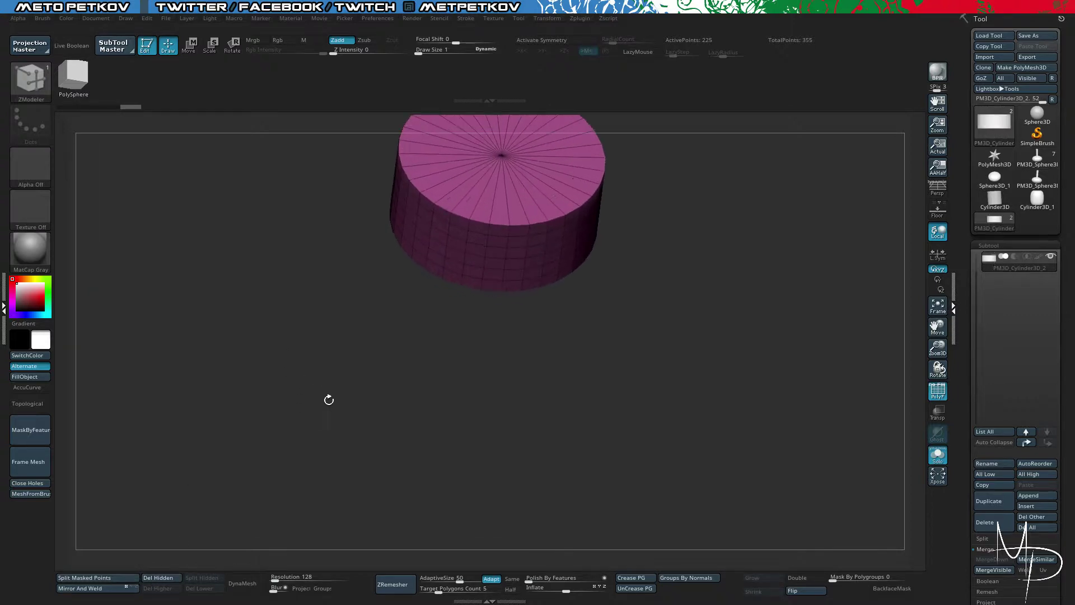
pyautogui.click(682, 577)
pyautogui.moveTo(628, 428); pyautogui.dragTo(557, 337)
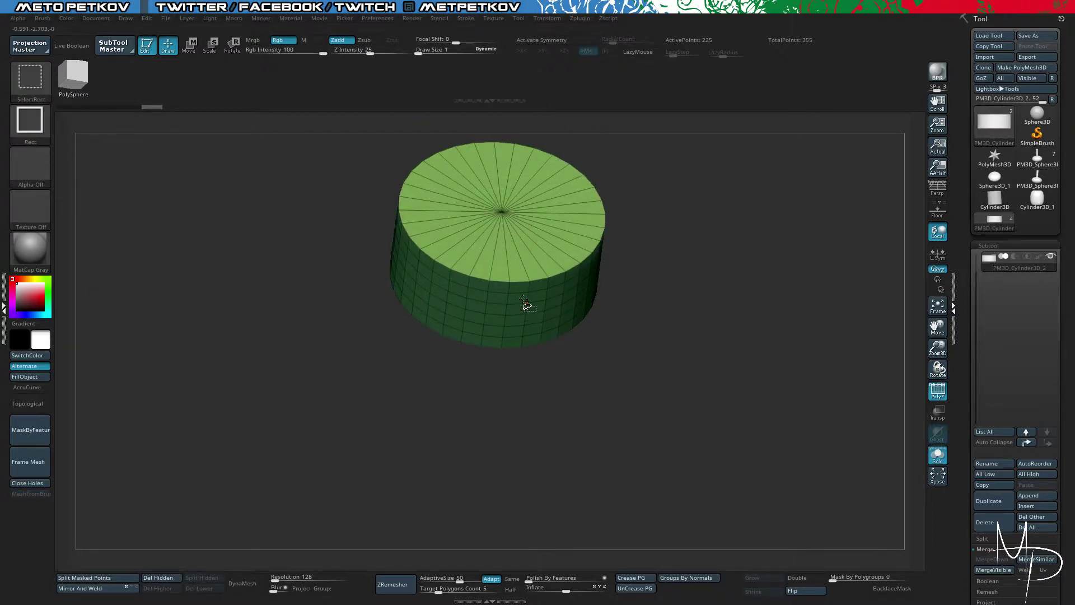
pyautogui.keyDown('ctrl'); pyautogui.keyDown('shift'); pyautogui.click(533, 335); pyautogui.keyUp('shift'); pyautogui.keyUp('ctrl')
pyautogui.click(151, 580)
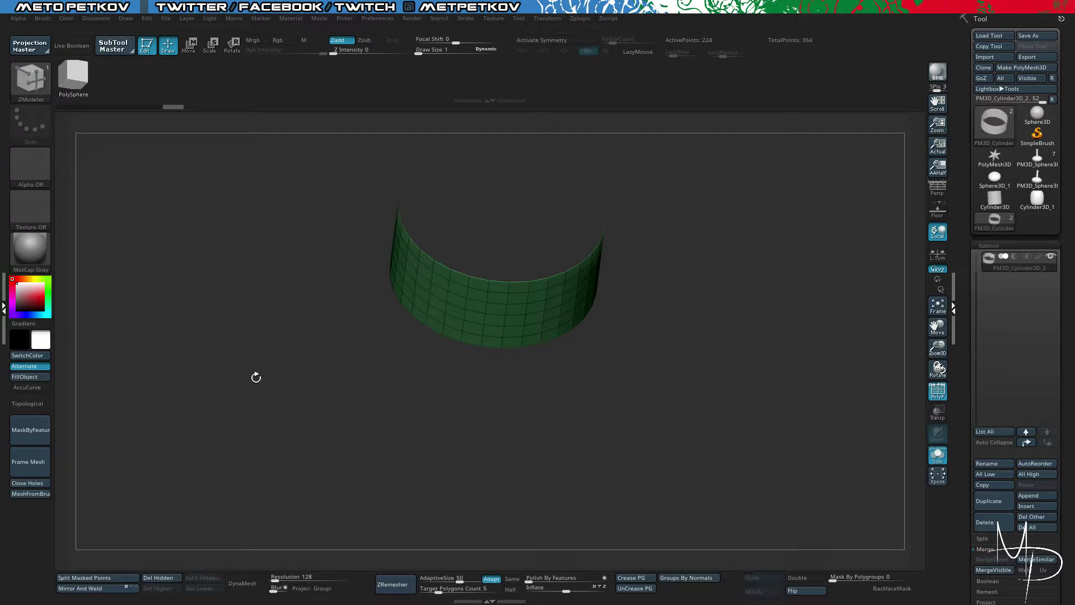
# Step: Show the container again and move the open band straight down onto its top rim
pyautogui.moveTo(257, 377); pyautogui.dragTo(401, 180)
pyautogui.press('w')
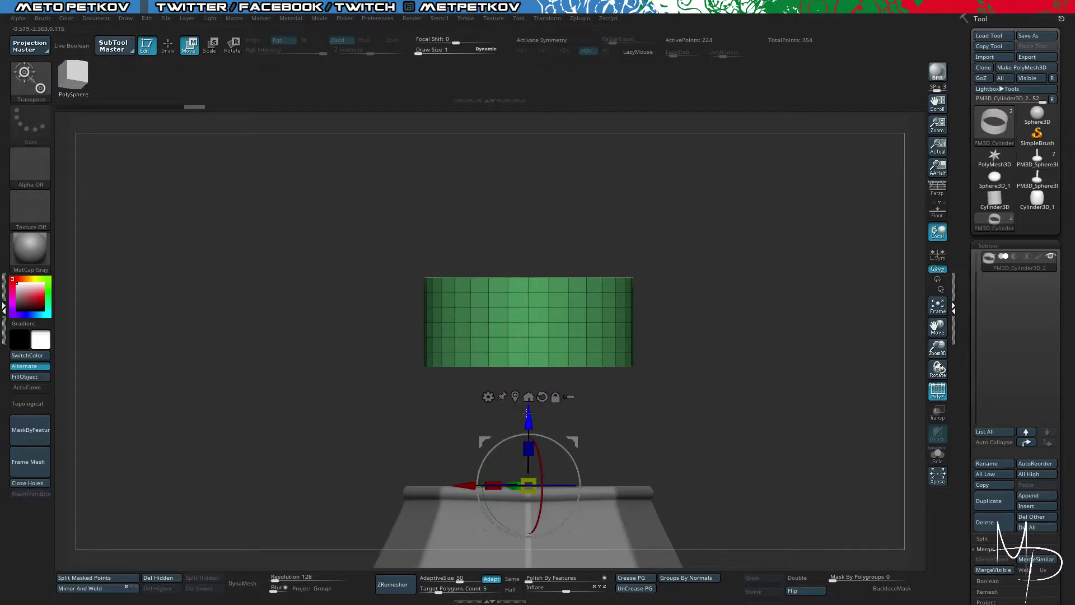
pyautogui.moveTo(528, 413); pyautogui.dragTo(528, 541)
pyautogui.moveTo(693, 416)
pyautogui.keyDown('alt'); pyautogui.mouseDown()
pyautogui.moveTo(695, 240)
pyautogui.moveTo(658, 234)
pyautogui.moveTo(669, 307)
pyautogui.moveTo(658, 285)
pyautogui.moveTo(664, 245)
pyautogui.mouseUp(); pyautogui.keyUp('alt')
pyautogui.press('q')
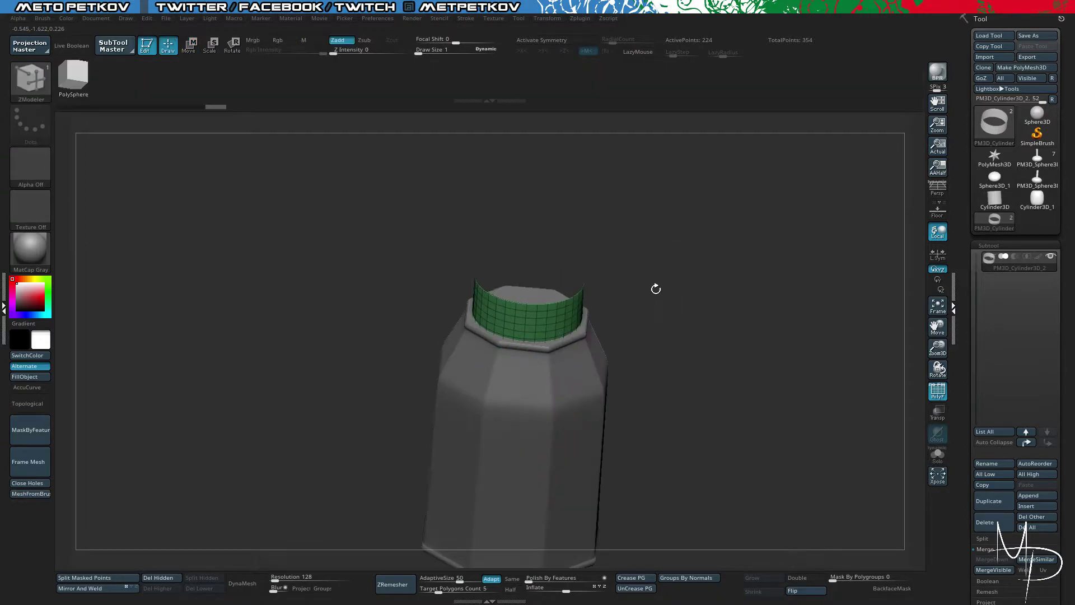
# Step: Thicken the open band into a double-walled ring with a polygroup QMesh and flip its normals
pyautogui.keyDown('alt'); pyautogui.moveTo(655, 289); pyautogui.dragTo(684, 359); pyautogui.keyUp('alt')
pyautogui.moveTo(610, 265); pyautogui.dragTo(600, 259)
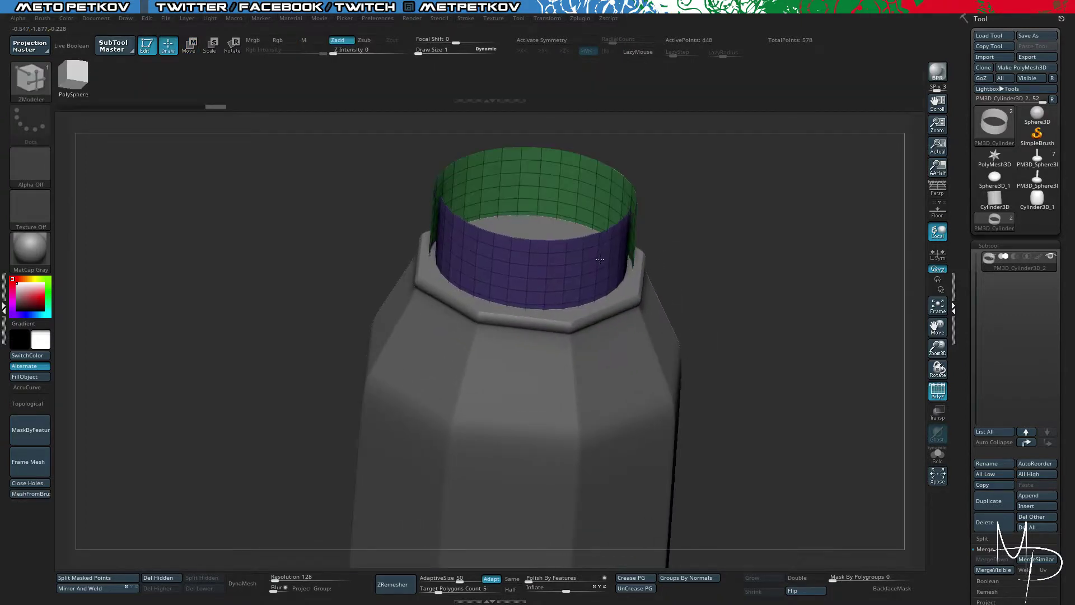
pyautogui.click(790, 592)
pyautogui.keyDown('shift'); pyautogui.moveTo(799, 403); pyautogui.dragTo(758, 254); pyautogui.keyUp('shift')
# Step: Centre the gizmo on the unmasked ring, make the ring narrower and taller, and sink it into the container's top as a neck
pyautogui.press('w')
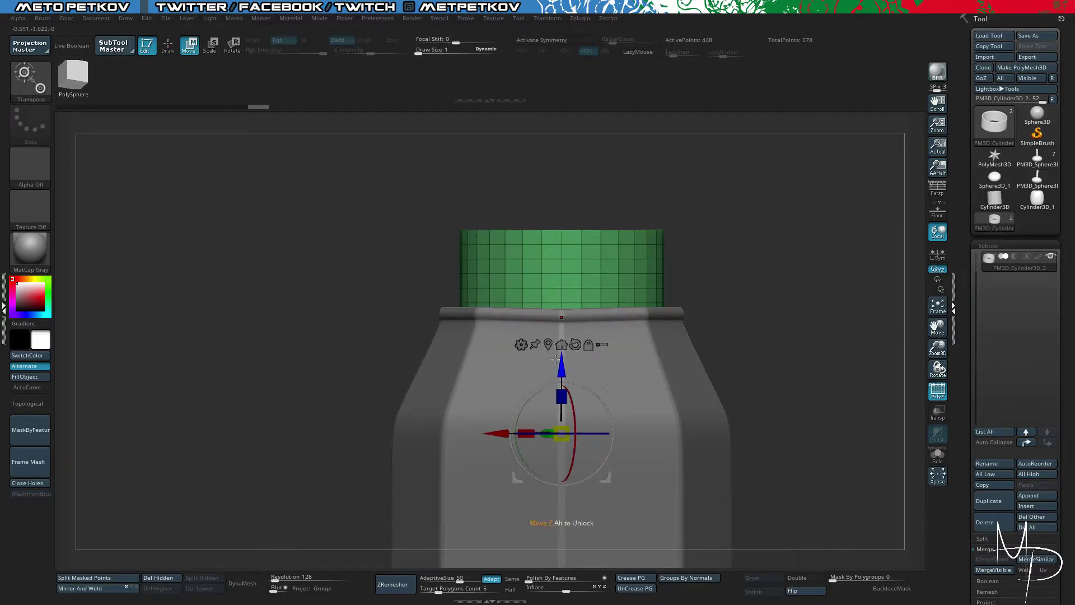
pyautogui.moveTo(556, 359); pyautogui.dragTo(560, 391)
pyautogui.keyDown('alt'); pyautogui.moveTo(265, 246); pyautogui.dragTo(305, 205); pyautogui.keyUp('alt')
pyautogui.moveTo(535, 327); pyautogui.dragTo(550, 336)
pyautogui.hotkey('ctrl', 'z')
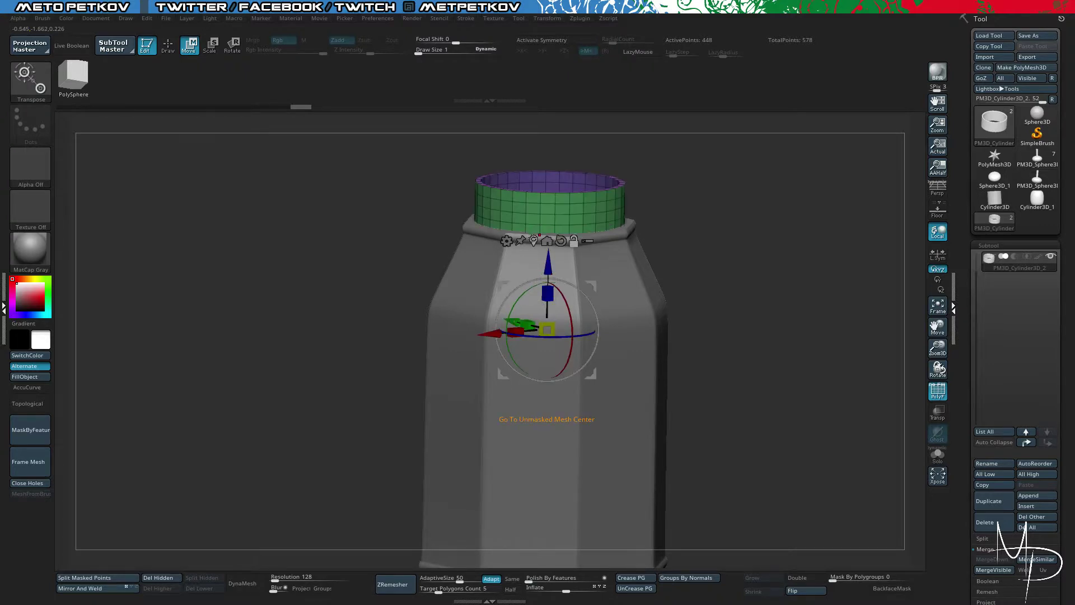
pyautogui.click(544, 240)
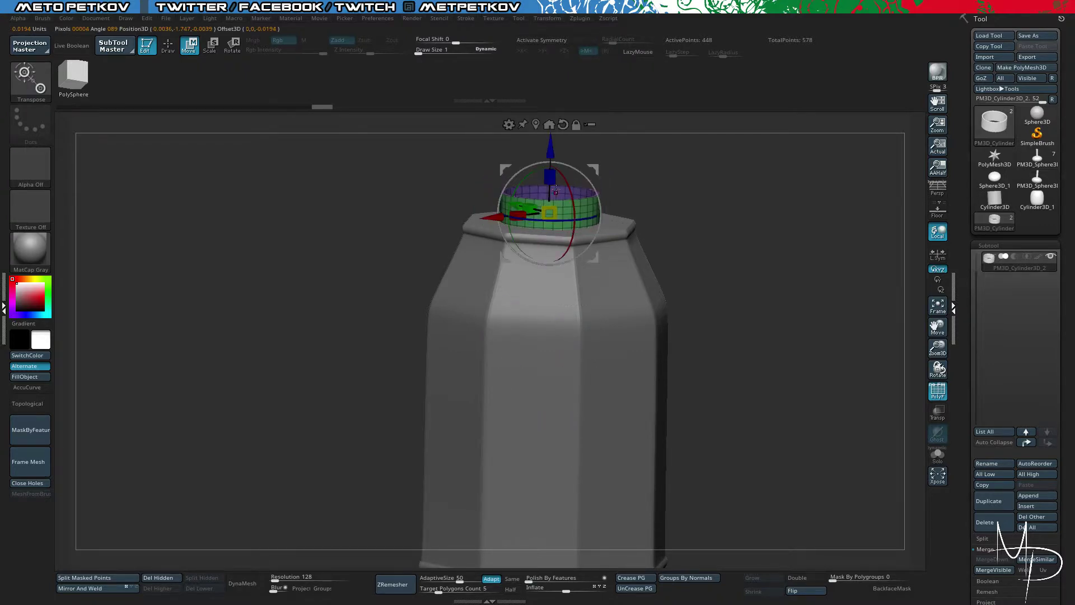
pyautogui.moveTo(550, 177); pyautogui.dragTo(551, 138)
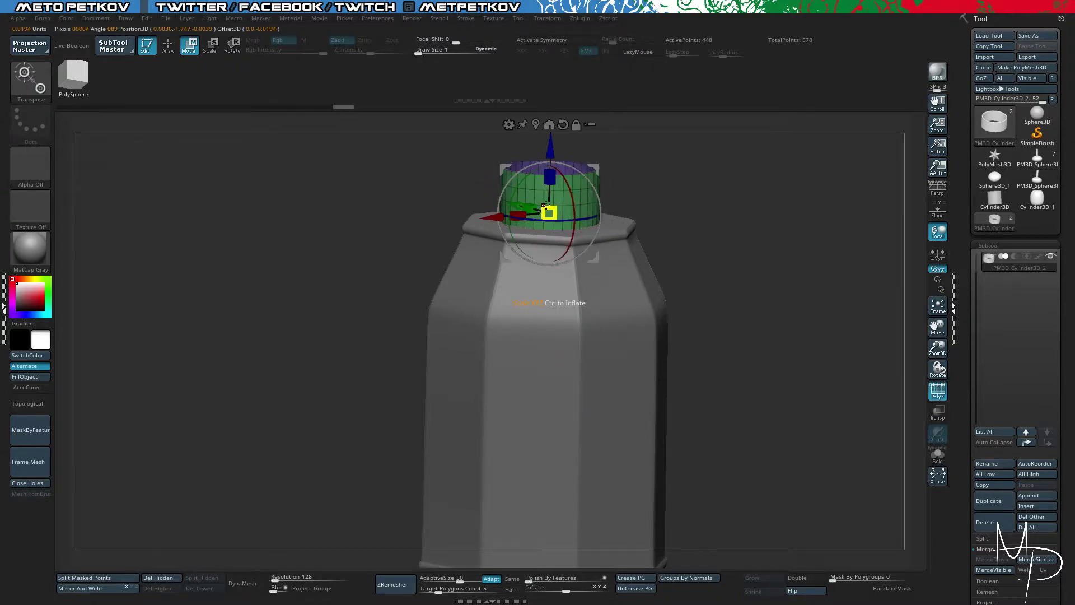
pyautogui.moveTo(549, 210); pyautogui.dragTo(552, 196)
pyautogui.moveTo(550, 148); pyautogui.dragTo(550, 181)
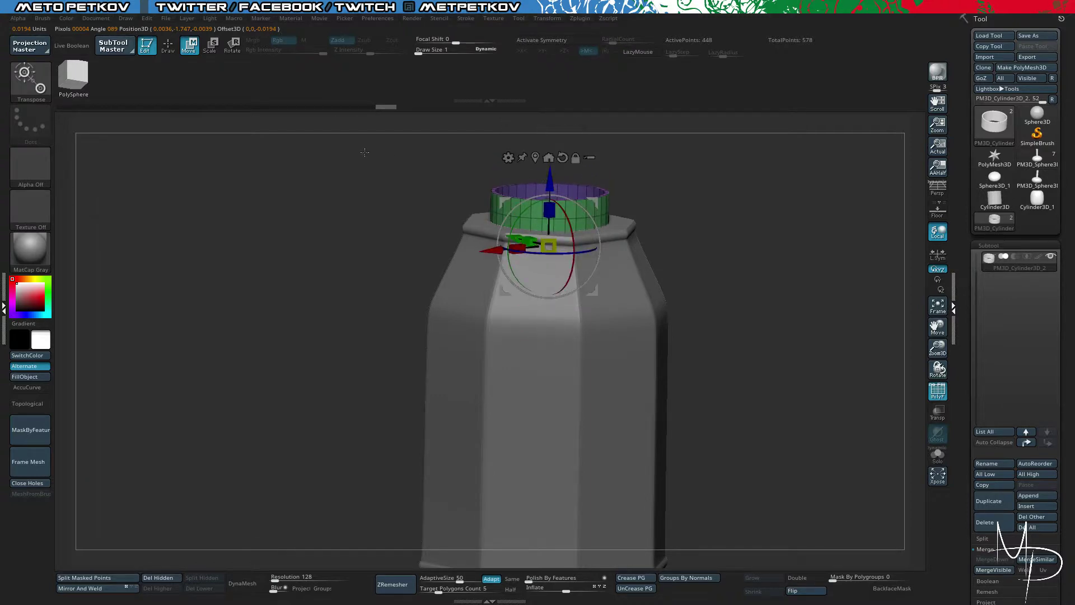
# Step: Extract the neck's flat top rim as a thin ring with QMesh, split it into its own subtool and make it active
pyautogui.moveTo(364, 152)
pyautogui.mouseDown()
pyautogui.moveTo(319, 174)
pyautogui.moveTo(350, 196)
pyautogui.moveTo(361, 170)
pyautogui.mouseUp()
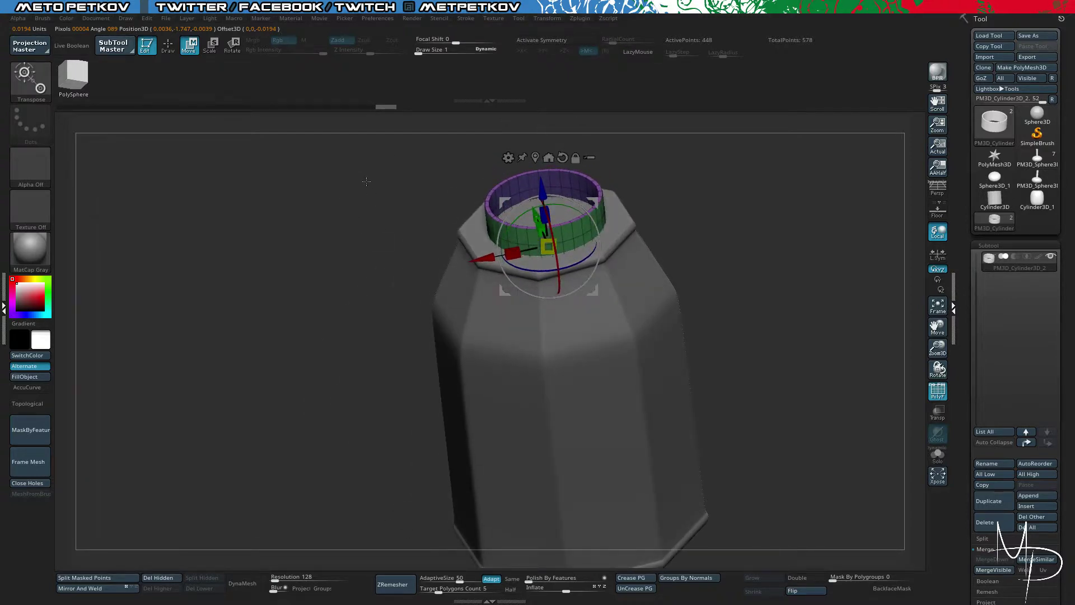
pyautogui.moveTo(310, 198); pyautogui.dragTo(295, 330)
pyautogui.moveTo(293, 241); pyautogui.dragTo(340, 166)
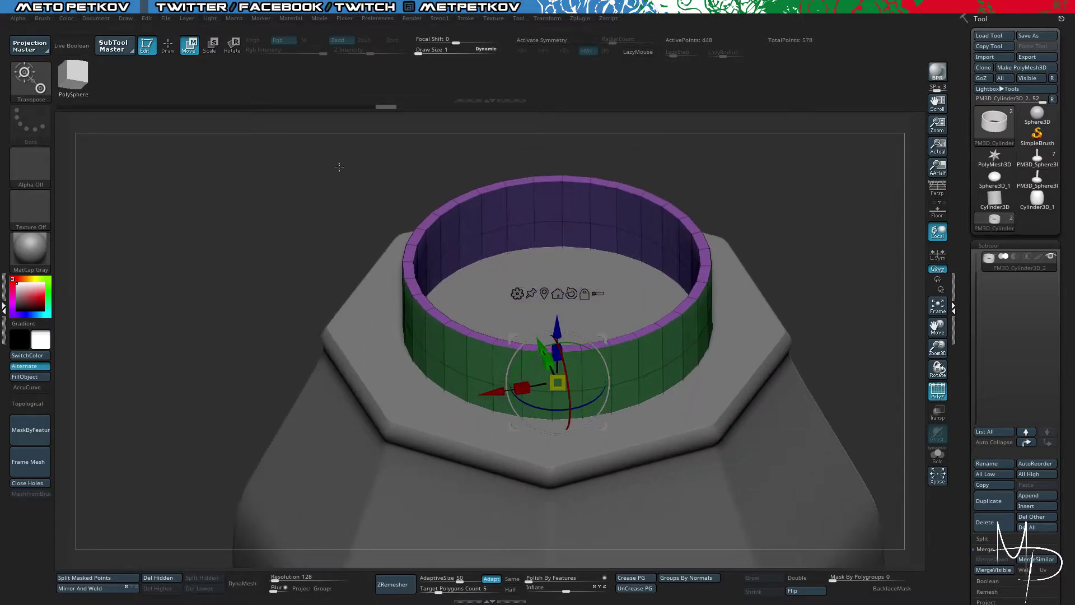
pyautogui.moveTo(309, 212); pyautogui.dragTo(432, 130)
pyautogui.press('q')
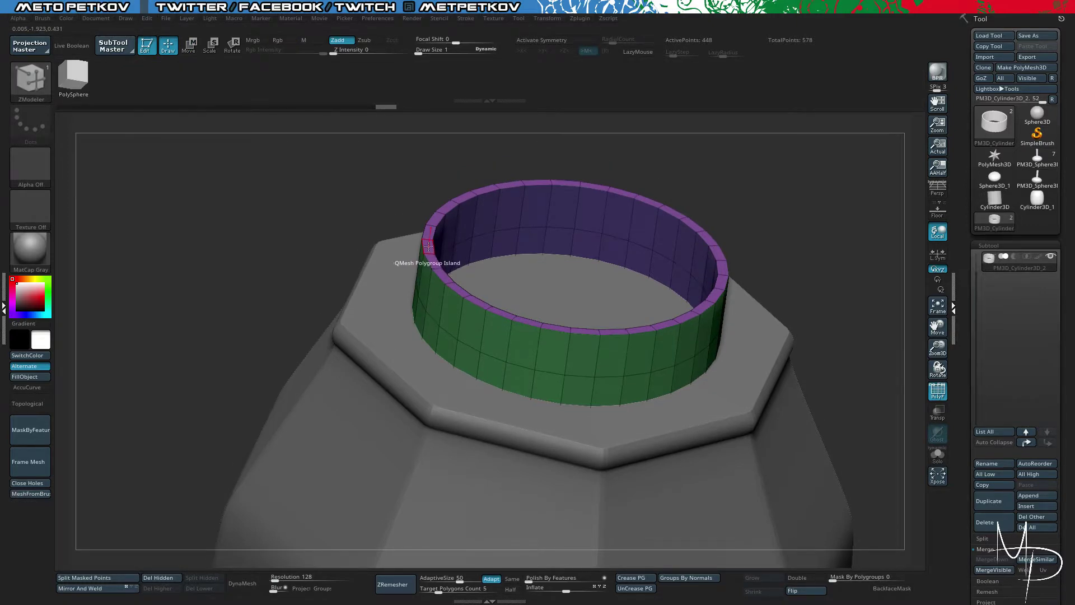
pyautogui.moveTo(428, 246)
pyautogui.mouseDown()
pyautogui.moveTo(441, 200)
pyautogui.moveTo(378, 184)
pyautogui.moveTo(364, 155)
pyautogui.moveTo(363, 169)
pyautogui.moveTo(703, 256)
pyautogui.moveTo(806, 249)
pyautogui.moveTo(815, 270)
pyautogui.mouseUp()
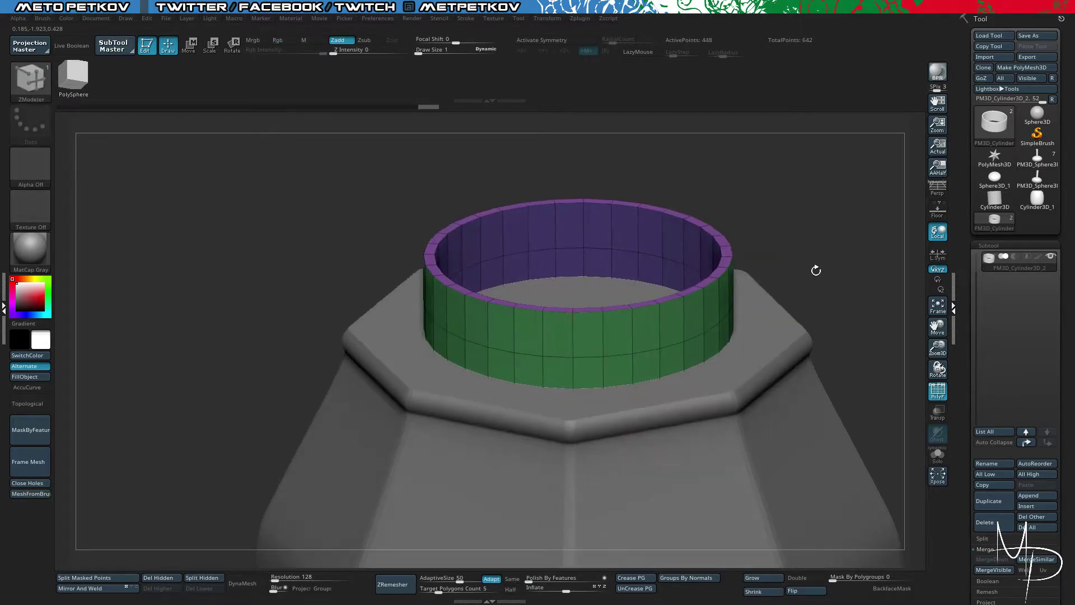
pyautogui.click(191, 580)
pyautogui.click(1006, 289)
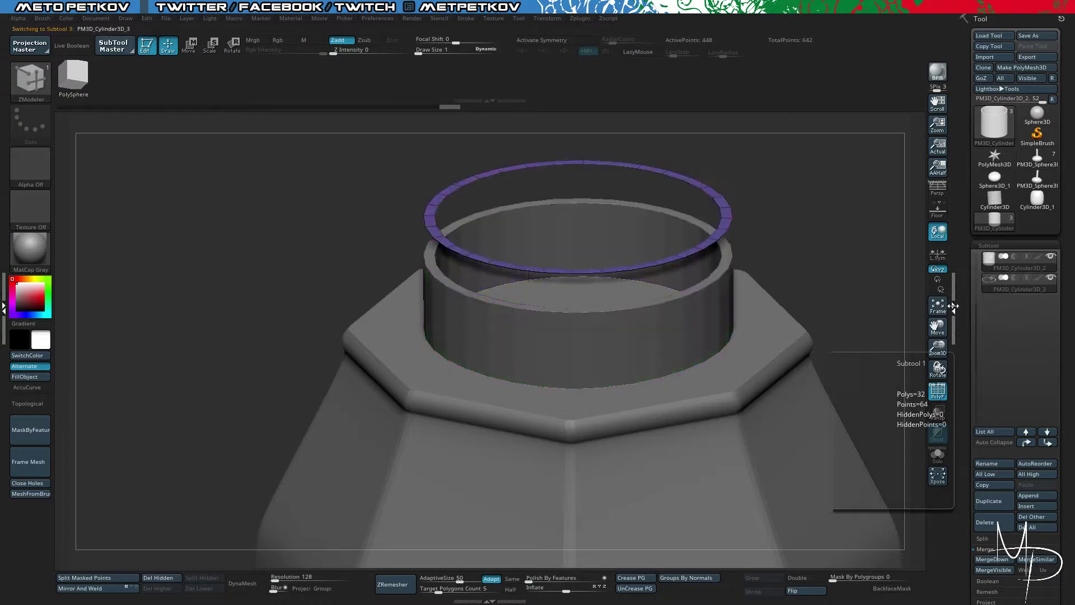
# Step: Isolate the thin ring and fill its opening with the ZModeler Close action on the convex hole
pyautogui.hotkey('alt', 's')
pyautogui.moveTo(310, 173); pyautogui.dragTo(449, 187)
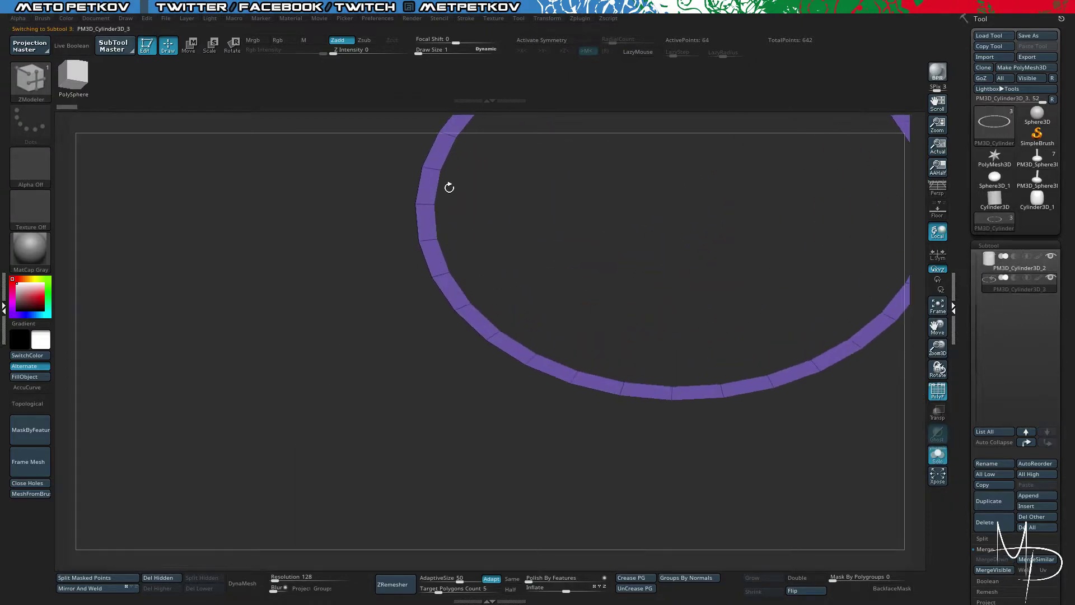
pyautogui.rightClick(449, 147)
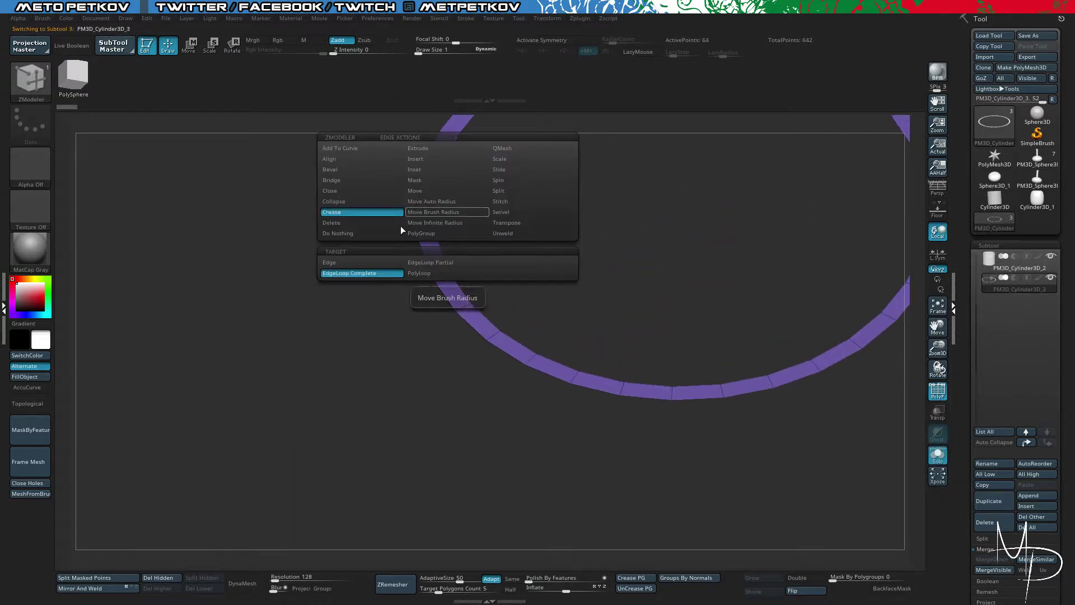
pyautogui.click(342, 192)
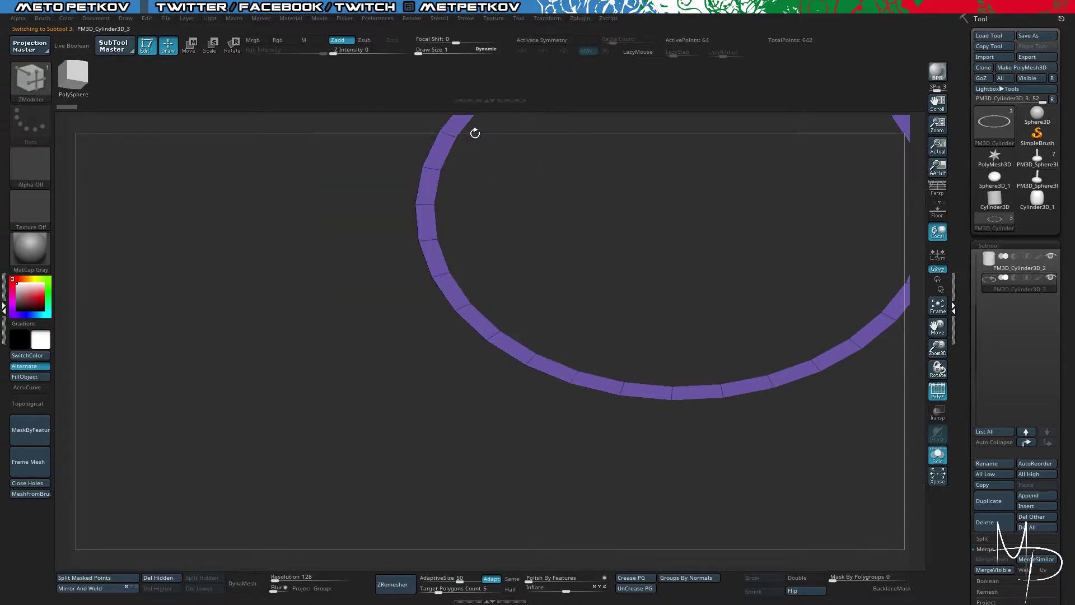
pyautogui.moveTo(443, 155); pyautogui.dragTo(469, 204)
pyautogui.keyDown('alt'); pyautogui.moveTo(266, 221); pyautogui.dragTo(244, 200); pyautogui.keyUp('alt')
pyautogui.keyDown('shift'); pyautogui.moveTo(244, 200); pyautogui.dragTo(249, 239); pyautogui.keyUp('shift')
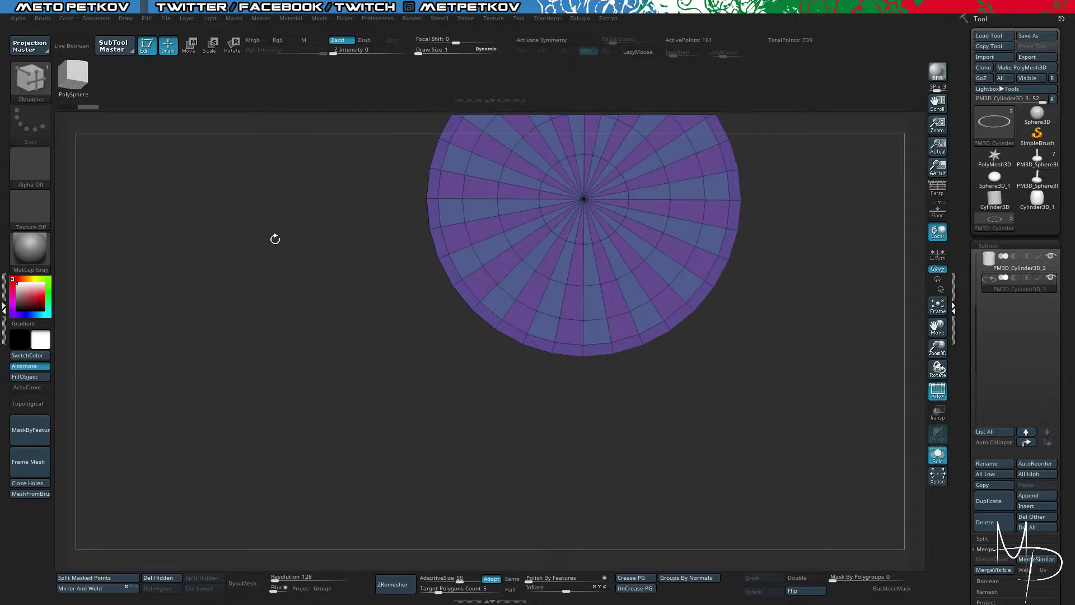
# Step: Show the container again, remove the disc's extra concentric edge loops with the ZModeler Insert edge action and merge the disc into one polygroup
pyautogui.hotkey('alt', 's')
pyautogui.moveTo(235, 361); pyautogui.dragTo(233, 231)
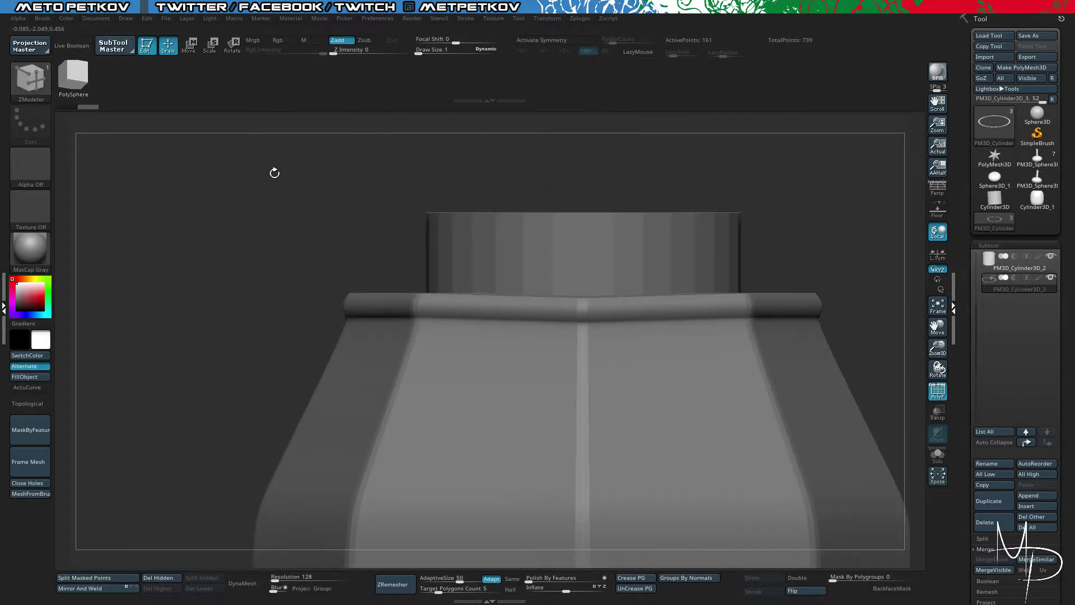
pyautogui.moveTo(274, 170); pyautogui.dragTo(408, 213)
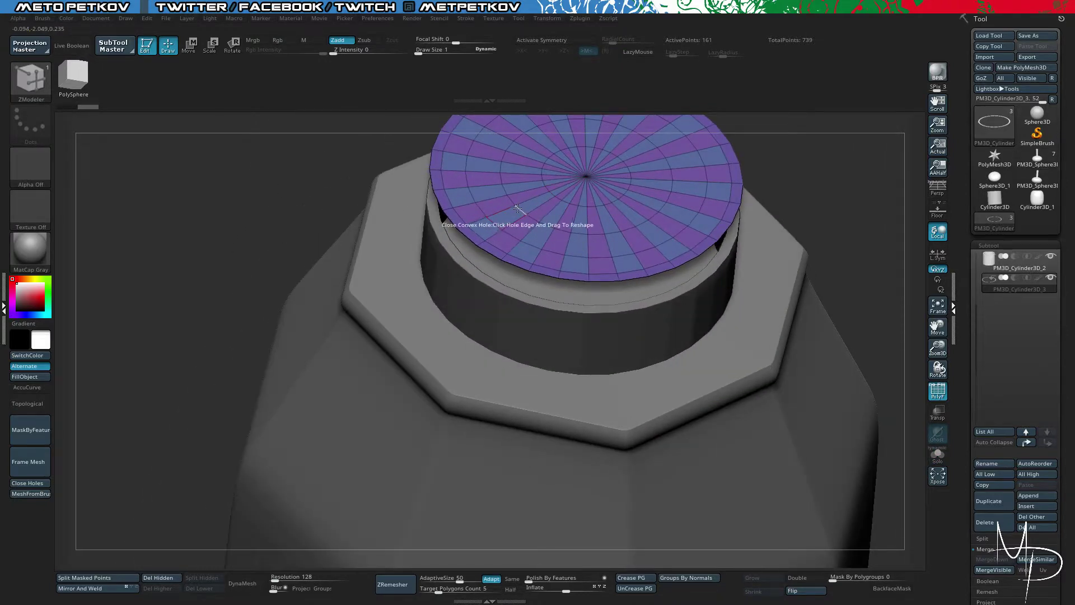
pyautogui.press('space')
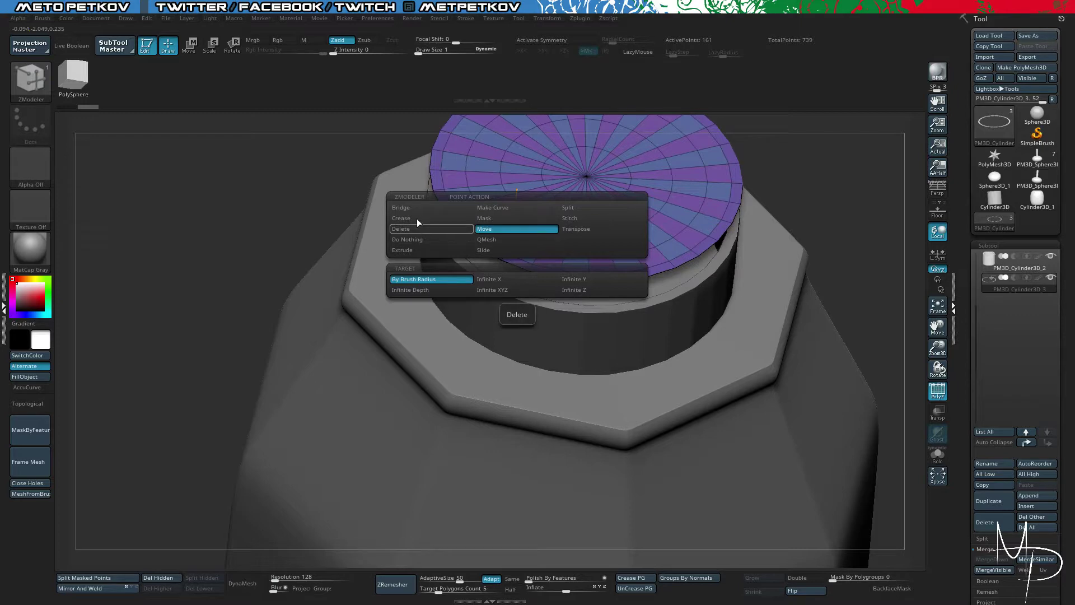
pyautogui.click(441, 252)
pyautogui.press('space')
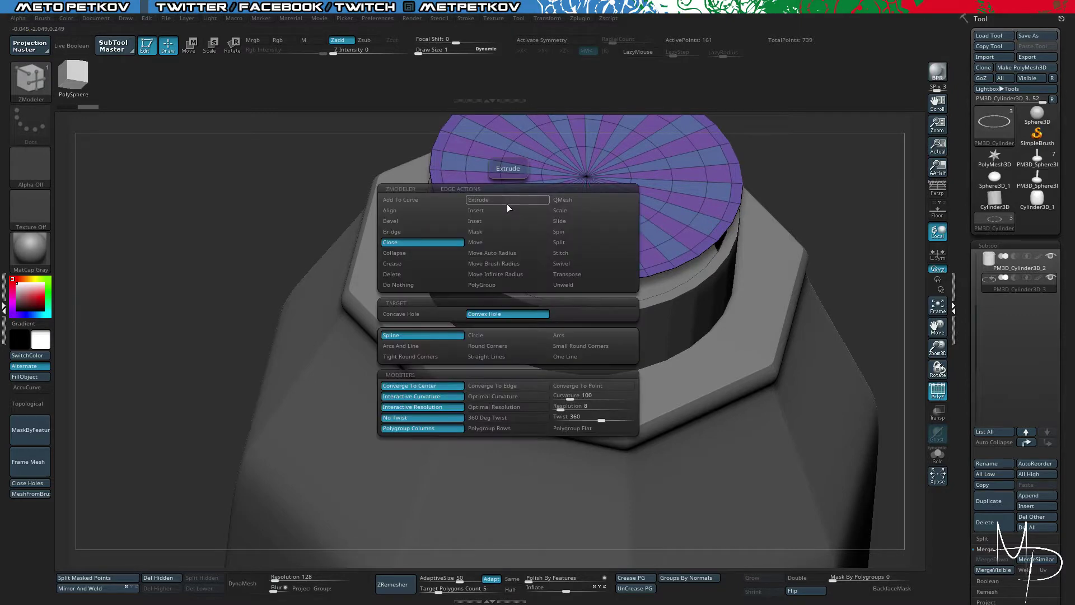
pyautogui.click(500, 211)
pyautogui.click(489, 314)
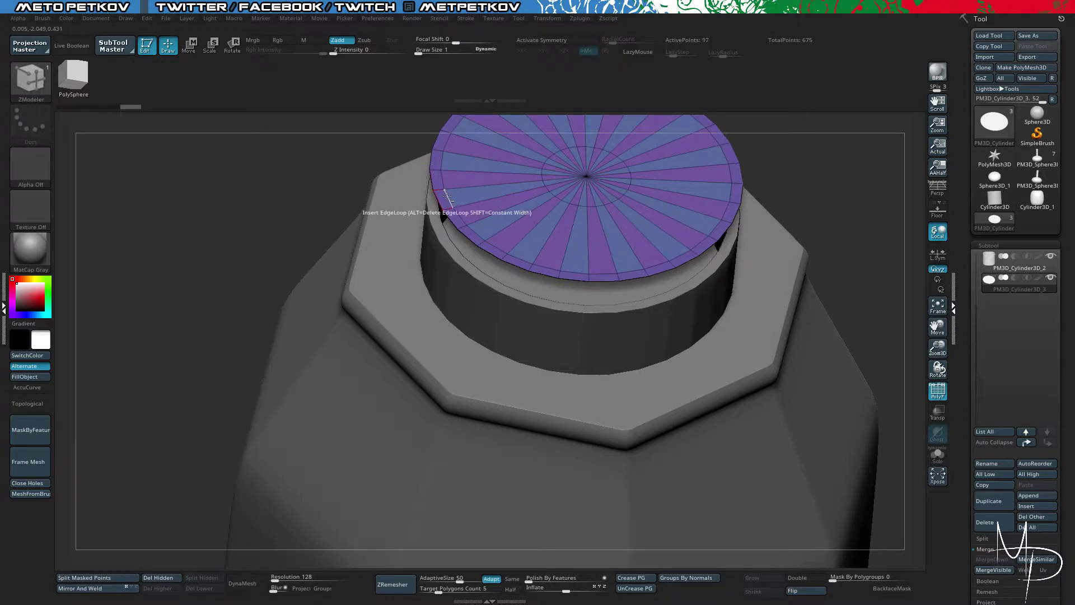
pyautogui.hotkey('ctrl', 'z')
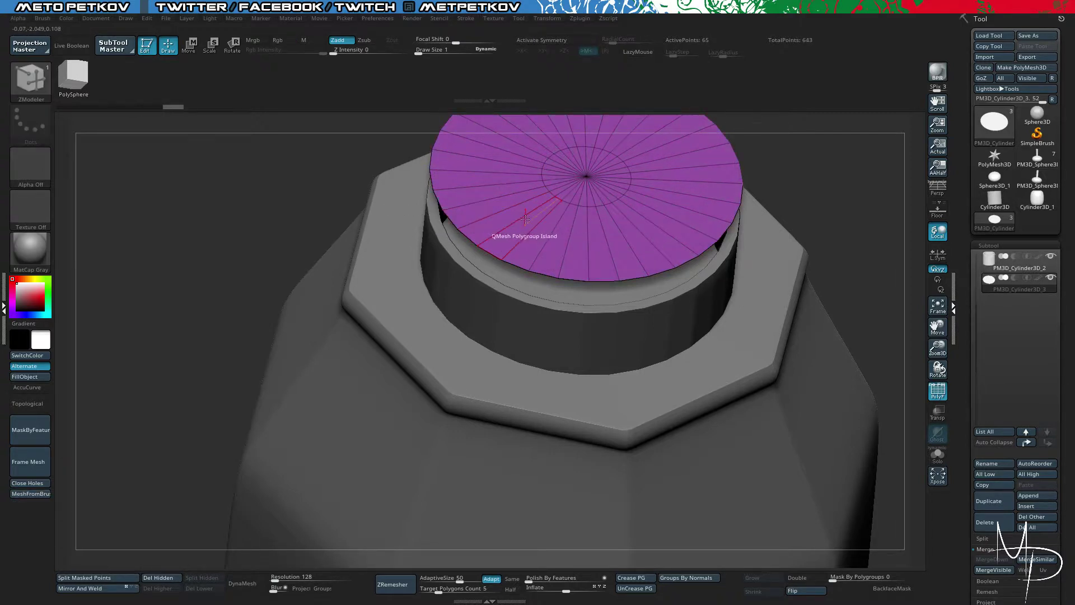
# Step: Give the disc thickness with a polygroup QMesh down to the neck's rim and flip its normals
pyautogui.moveTo(527, 220); pyautogui.dragTo(588, 341)
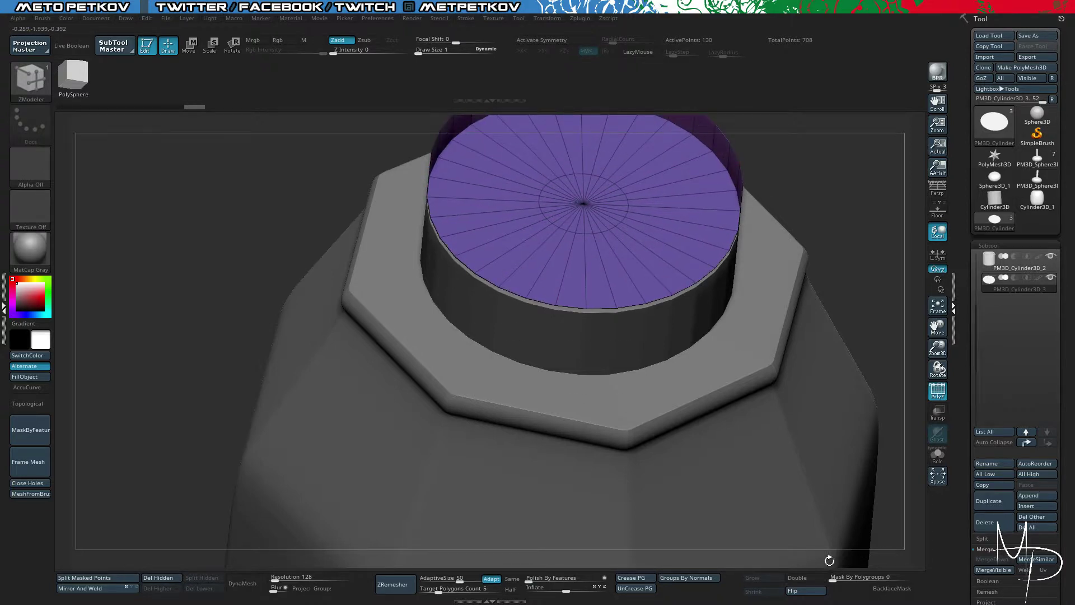
pyautogui.click(805, 594)
pyautogui.moveTo(240, 162); pyautogui.dragTo(255, 100)
pyautogui.hotkey('shift', 's')
pyautogui.moveTo(261, 167); pyautogui.dragTo(437, 173)
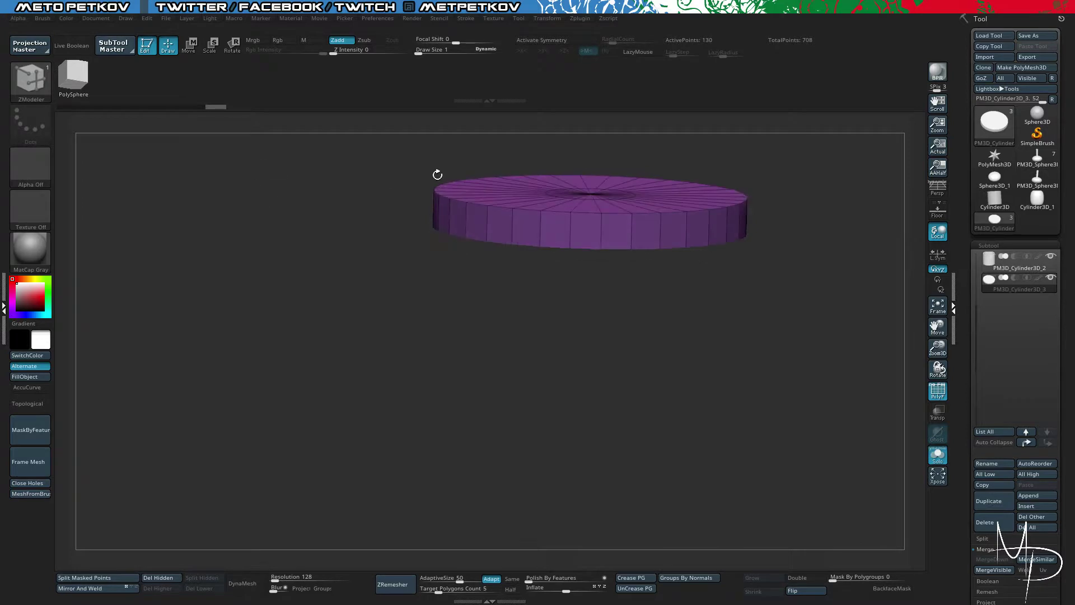
pyautogui.hotkey('shift', 's')
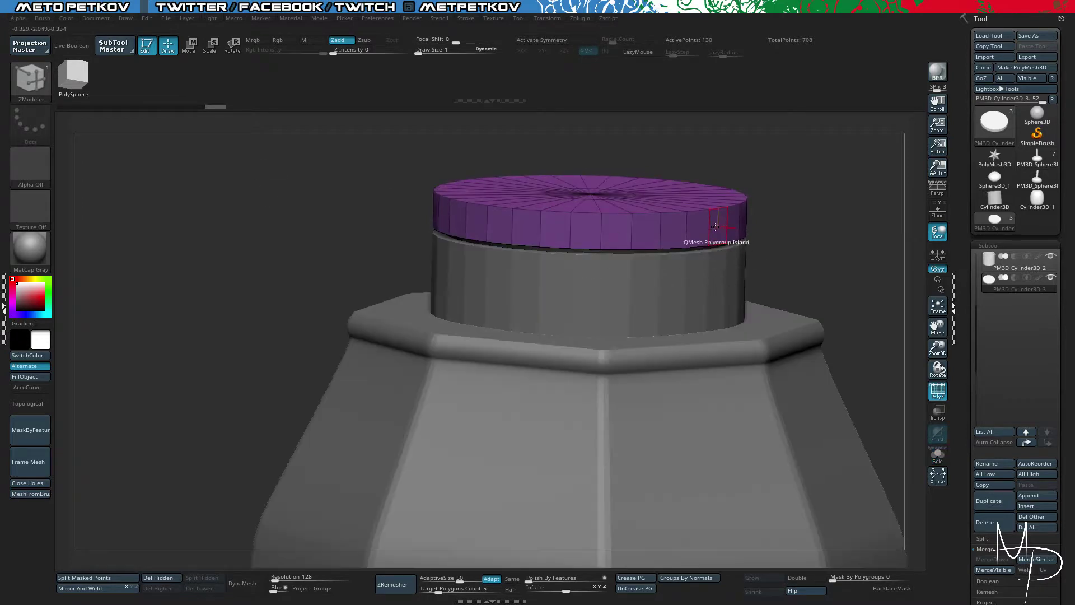
# Step: Group the thick disc by normals, fit its side walls just inside the neck and extend its underside down into the neck
pyautogui.click(678, 576)
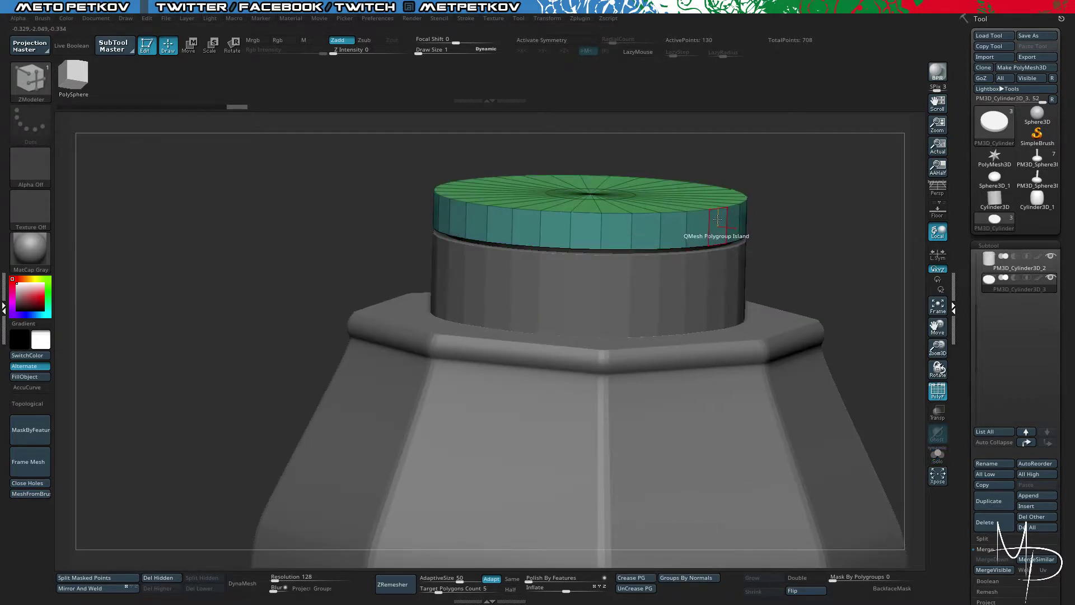
pyautogui.moveTo(717, 219); pyautogui.dragTo(702, 215)
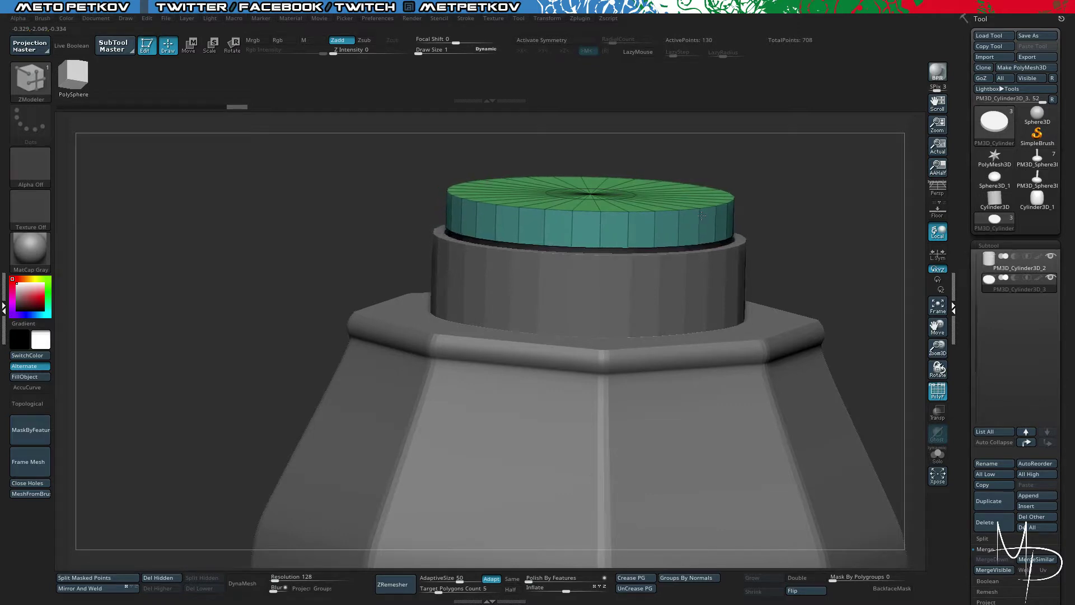
pyautogui.hotkey('shift', 's')
pyautogui.moveTo(763, 312); pyautogui.dragTo(731, 283)
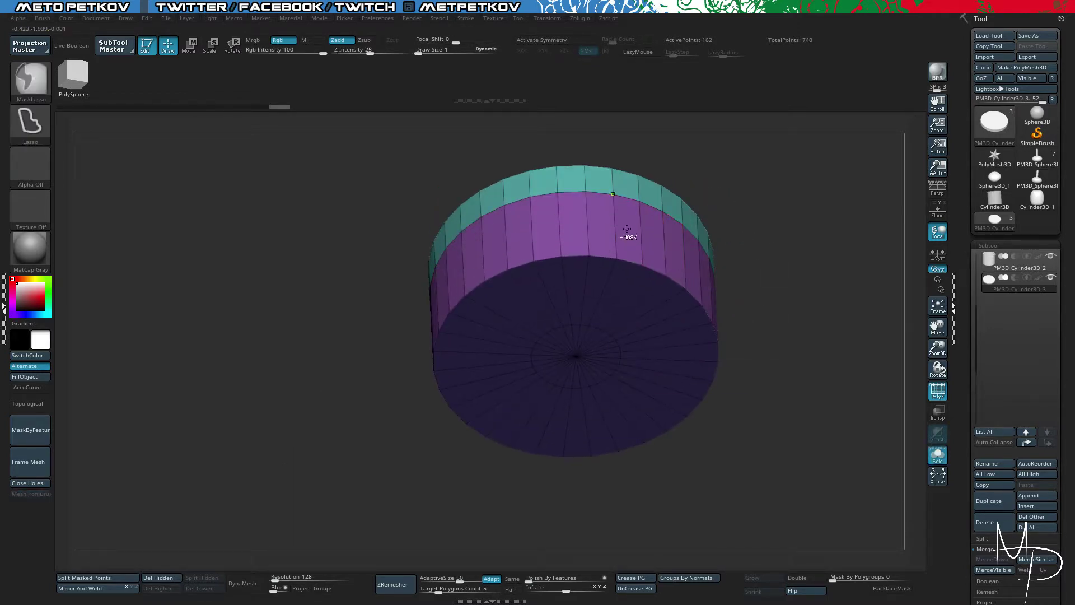
pyautogui.hotkey('ctrl', 'z')
pyautogui.moveTo(630, 219); pyautogui.dragTo(636, 273)
pyautogui.hotkey('shift', 's')
pyautogui.moveTo(818, 185); pyautogui.dragTo(781, 298)
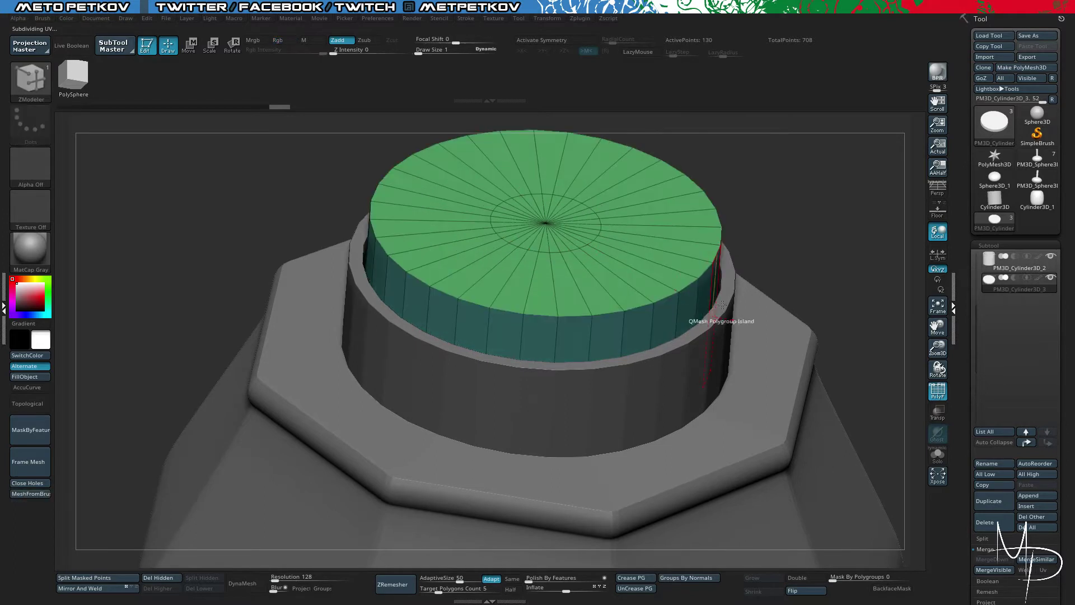
pyautogui.moveTo(704, 289); pyautogui.dragTo(710, 301)
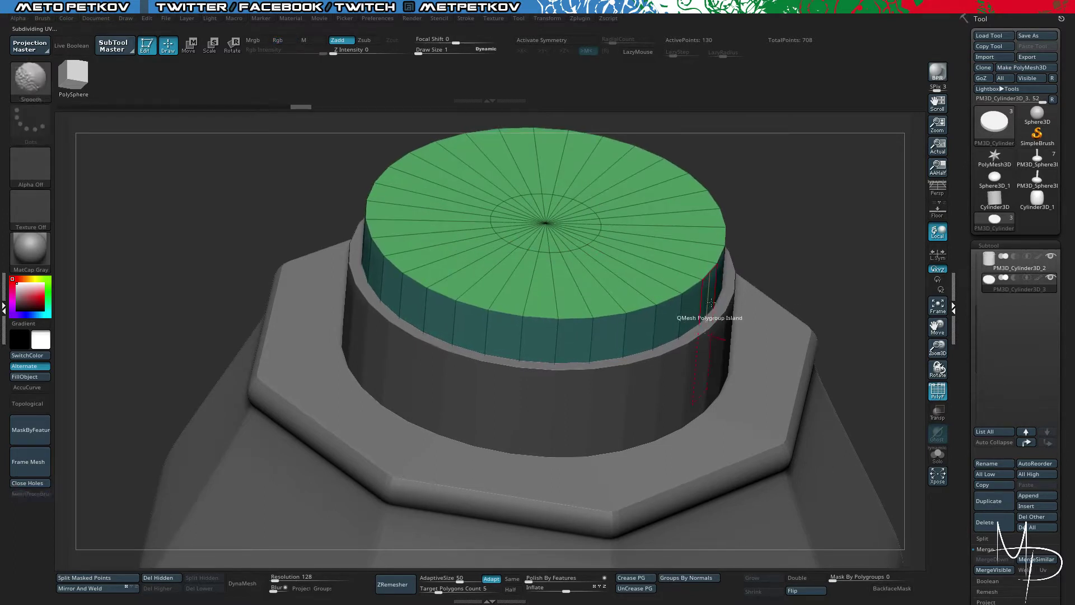
# Step: Make the neck ring the active subtool, group it by normals and isolate it with the polyframe hidden
pyautogui.keyDown('alt'); pyautogui.click(710, 348); pyautogui.keyUp('alt')
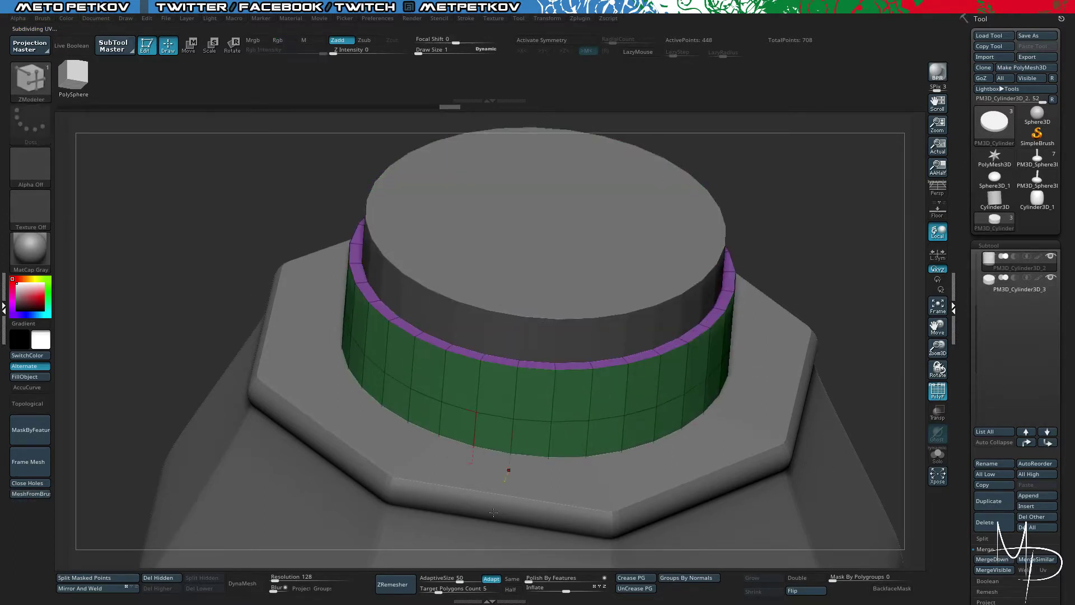
pyautogui.click(693, 578)
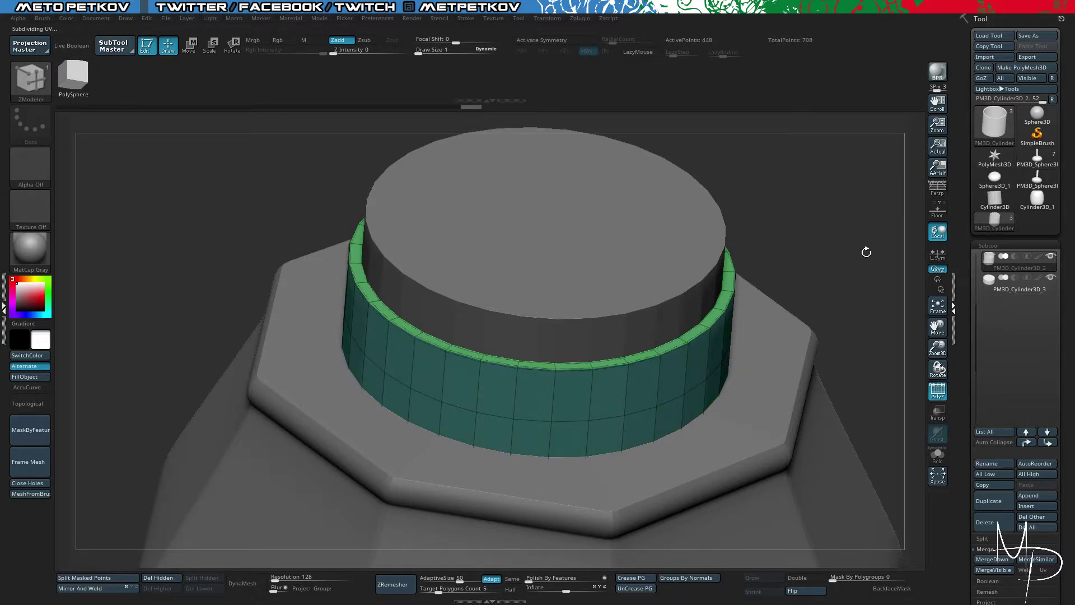
pyautogui.keyDown('alt'); pyautogui.moveTo(866, 252); pyautogui.dragTo(403, 336); pyautogui.keyUp('alt')
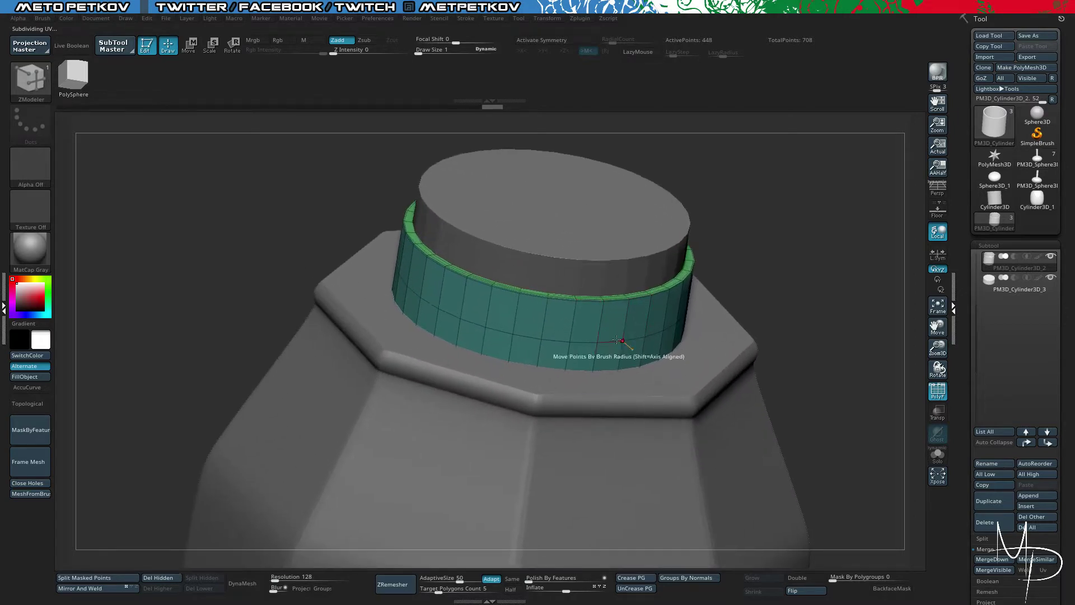
pyautogui.hotkey('alt', 'shift', 's')
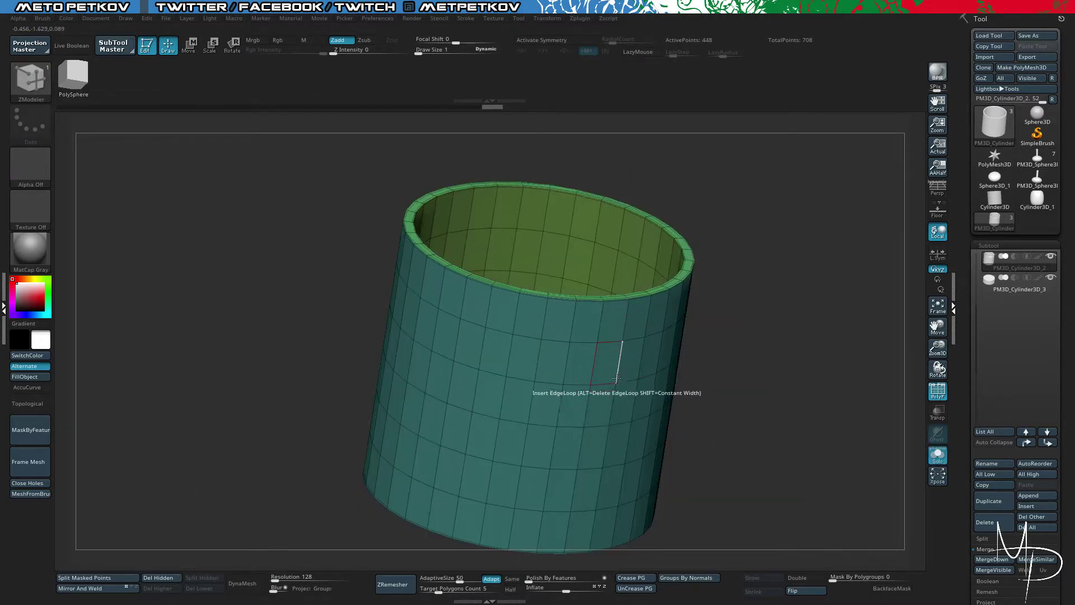
pyautogui.moveTo(741, 470); pyautogui.dragTo(768, 423)
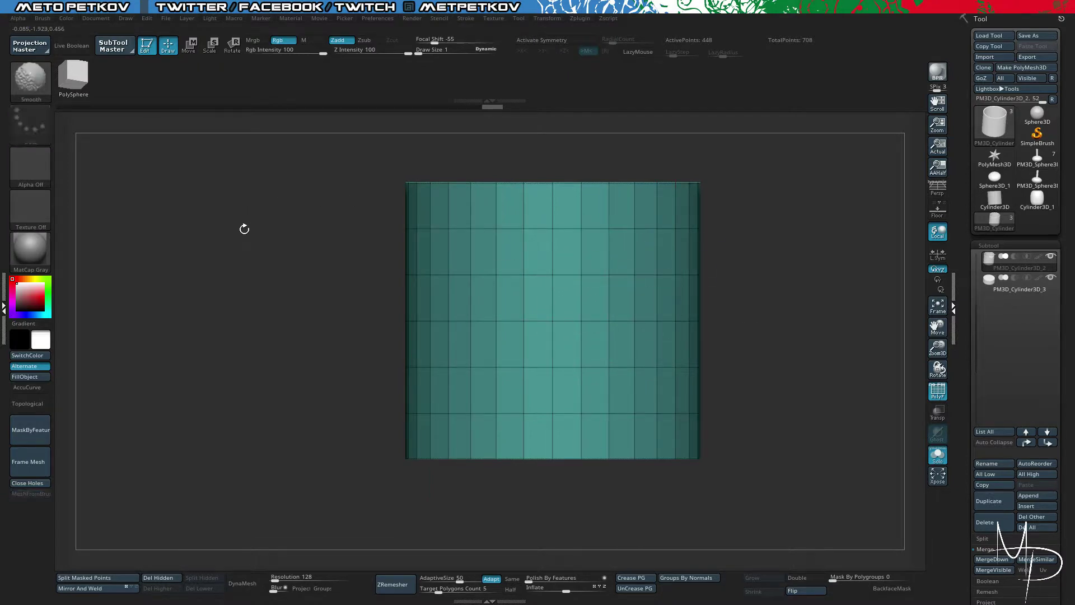
pyautogui.moveTo(243, 227); pyautogui.dragTo(261, 247)
pyautogui.hotkey('shift', 'f')
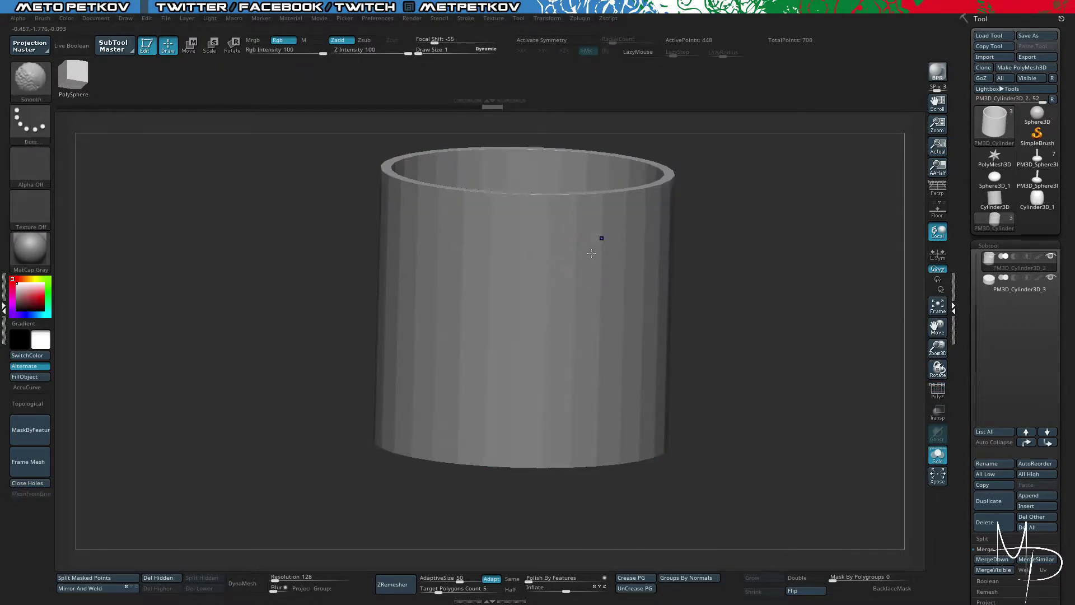
# Step: Show the whole model with its polyframe again and insert a single edge loop around the neck ring near its base
pyautogui.hotkey('shift', 'f')
pyautogui.hotkey('alt', 'shift', 's')
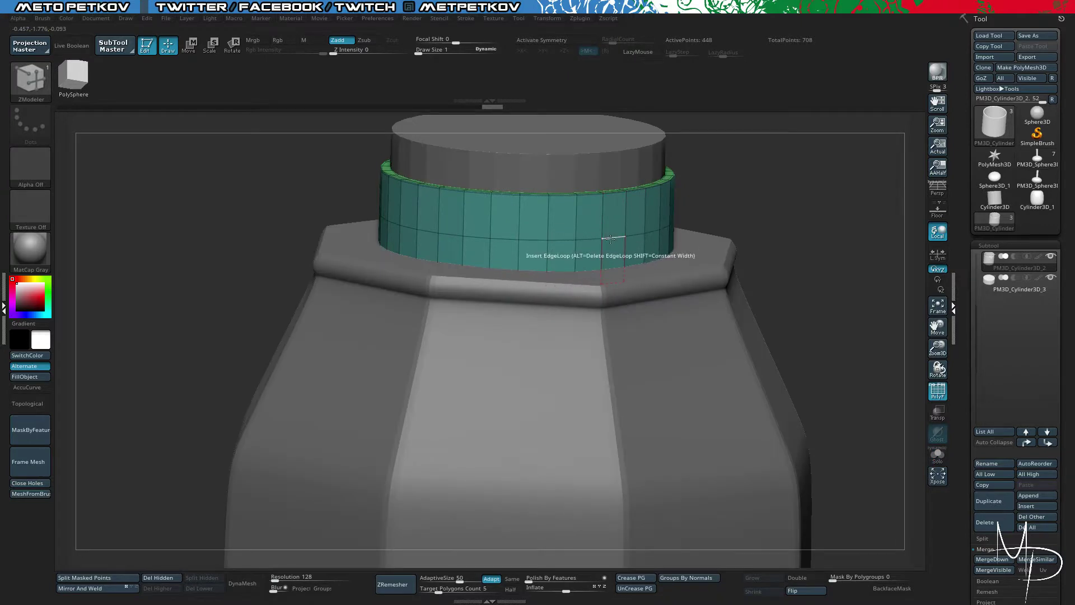
pyautogui.press('space')
pyautogui.click(517, 265)
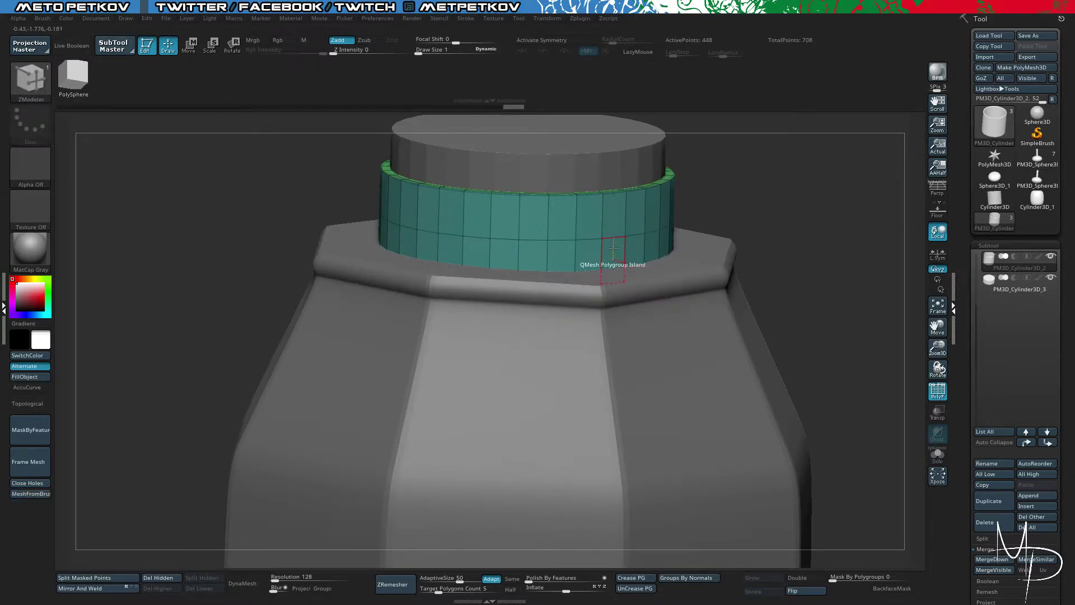
pyautogui.press('space')
pyautogui.click(606, 278)
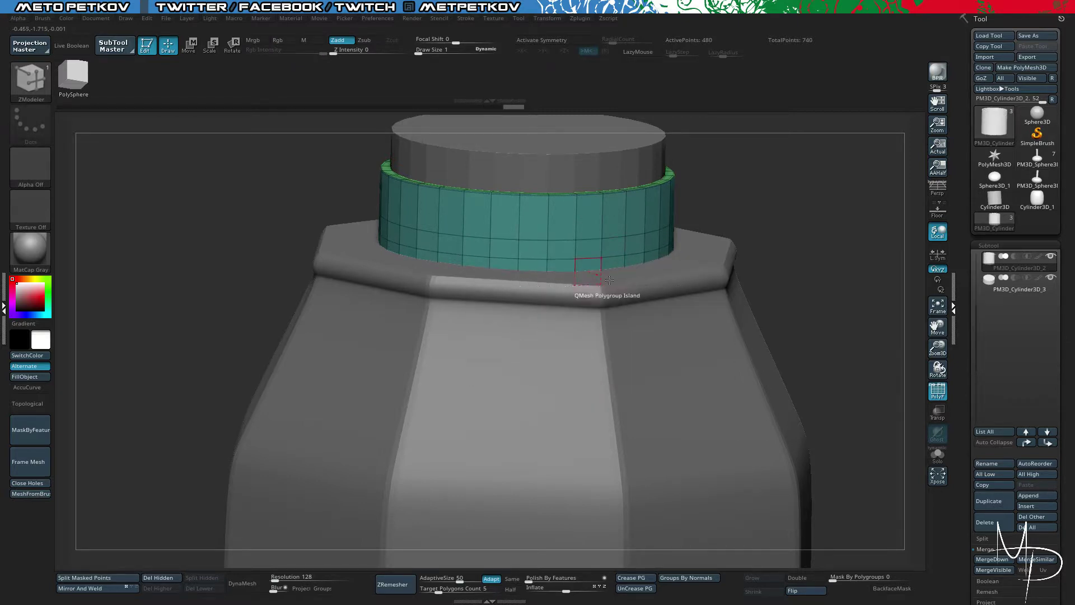
# Step: Check the neck ring in isolation and give the band below the new edge loop its own polygroup
pyautogui.hotkey('shift', 's')
pyautogui.keyDown('ctrl'); pyautogui.keyDown('shift'); pyautogui.click(600, 283); pyautogui.keyUp('shift'); pyautogui.keyUp('ctrl')
pyautogui.keyDown('shift'); pyautogui.moveTo(360, 223); pyautogui.dragTo(788, 267); pyautogui.keyUp('shift')
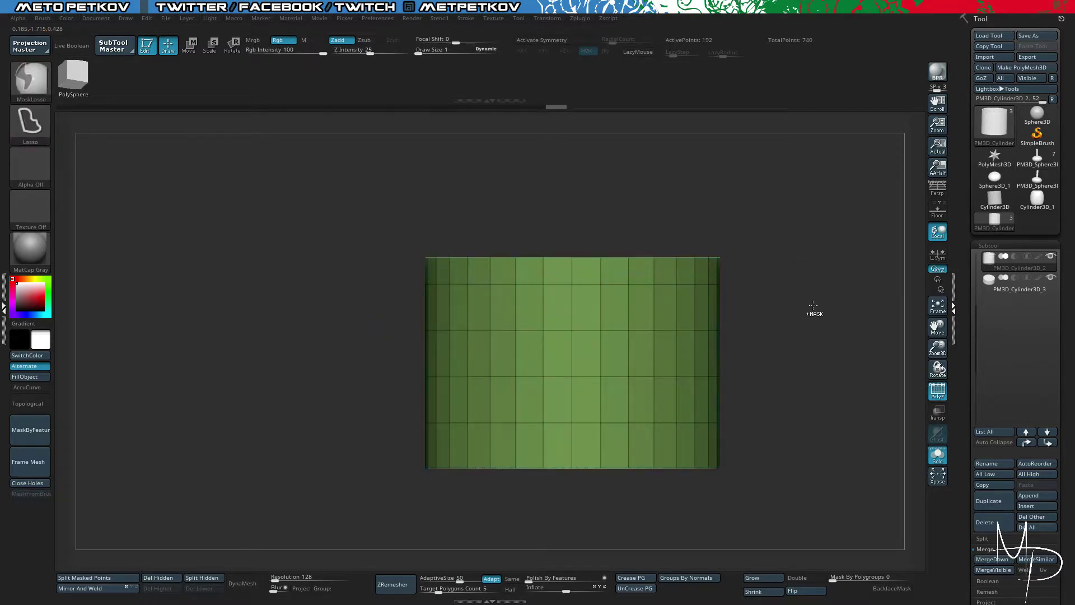
pyautogui.keyDown('ctrl'); pyautogui.keyDown('shift'); pyautogui.click(813, 305); pyautogui.keyUp('shift'); pyautogui.keyUp('ctrl')
pyautogui.hotkey('shift', 's')
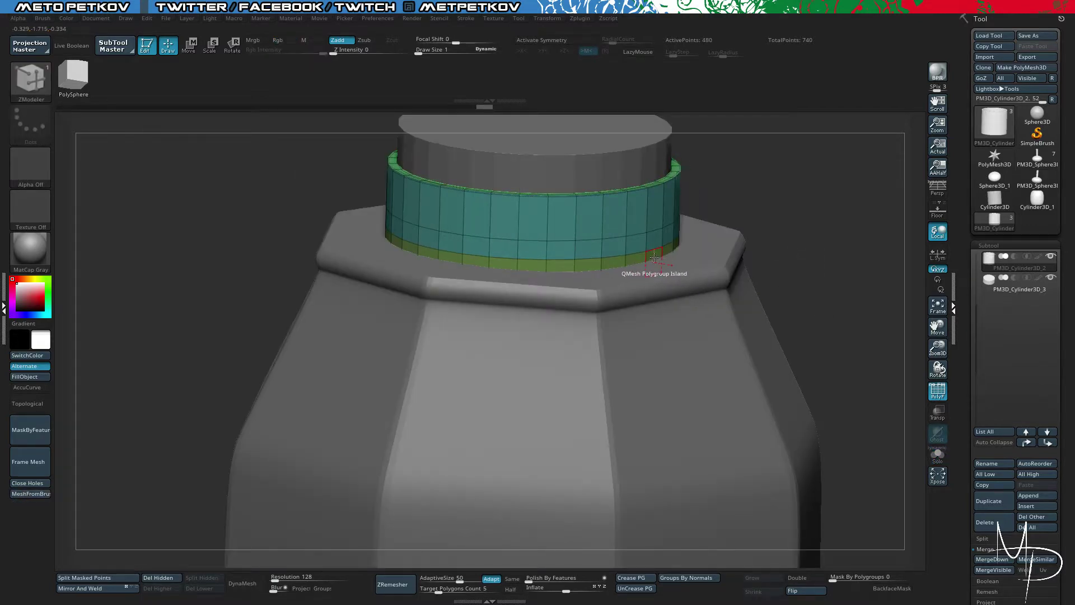
# Step: Flare the neck ring's bottom band outward with a polygroup QMesh and preview it with dynamic subdivision
pyautogui.moveTo(654, 256); pyautogui.dragTo(316, 242)
pyautogui.press('d')
pyautogui.hotkey('shift', 'f')
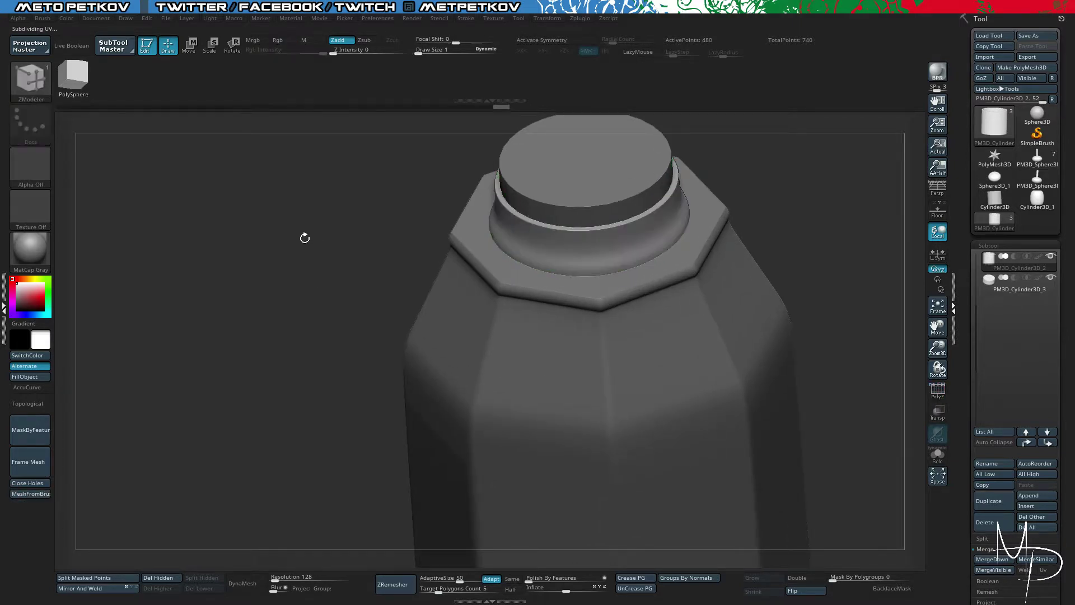
pyautogui.keyDown('alt'); pyautogui.moveTo(267, 218); pyautogui.dragTo(338, 254); pyautogui.keyUp('alt')
pyautogui.hotkey('shift', 'f')
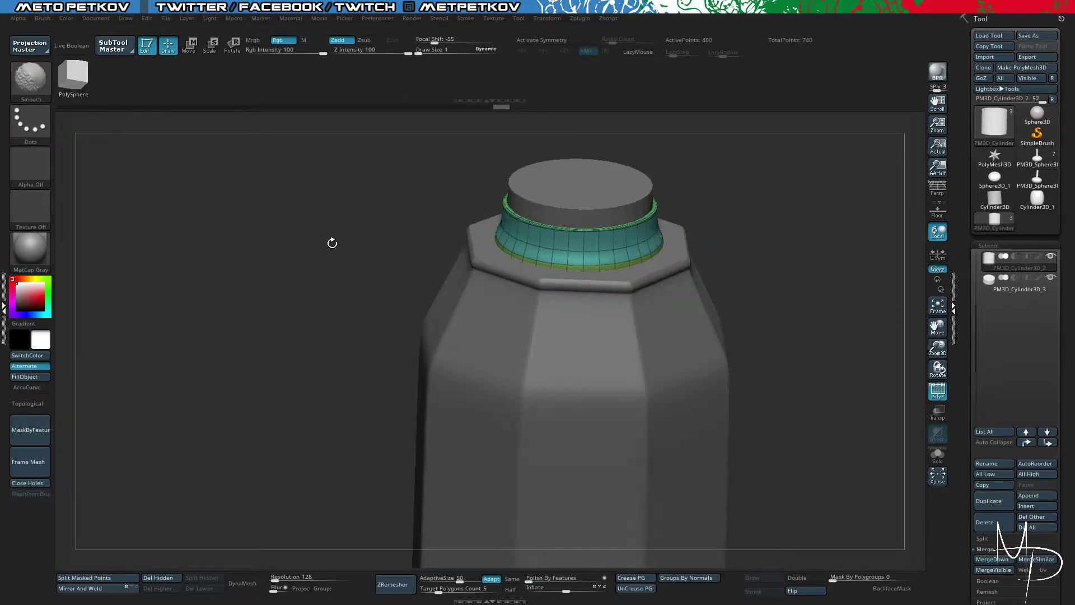
pyautogui.hotkey('shift', 'f')
pyautogui.hotkey('shift', 'f')
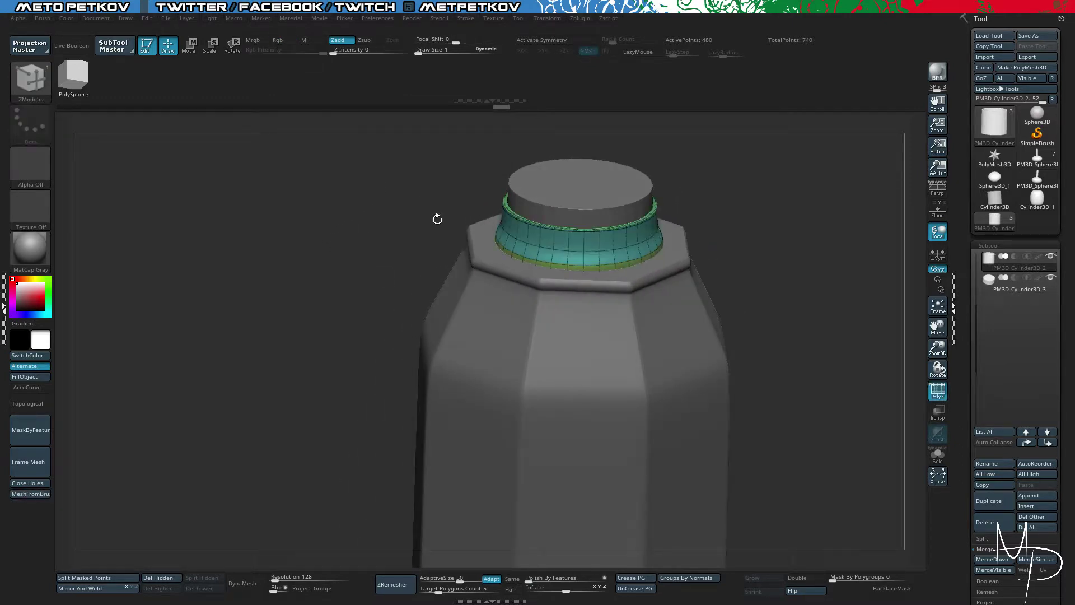
# Step: Extend the neck ring's bottom band outward into a flange over the octagonal shoulder with QMesh and check its smooth profile
pyautogui.click(665, 267)
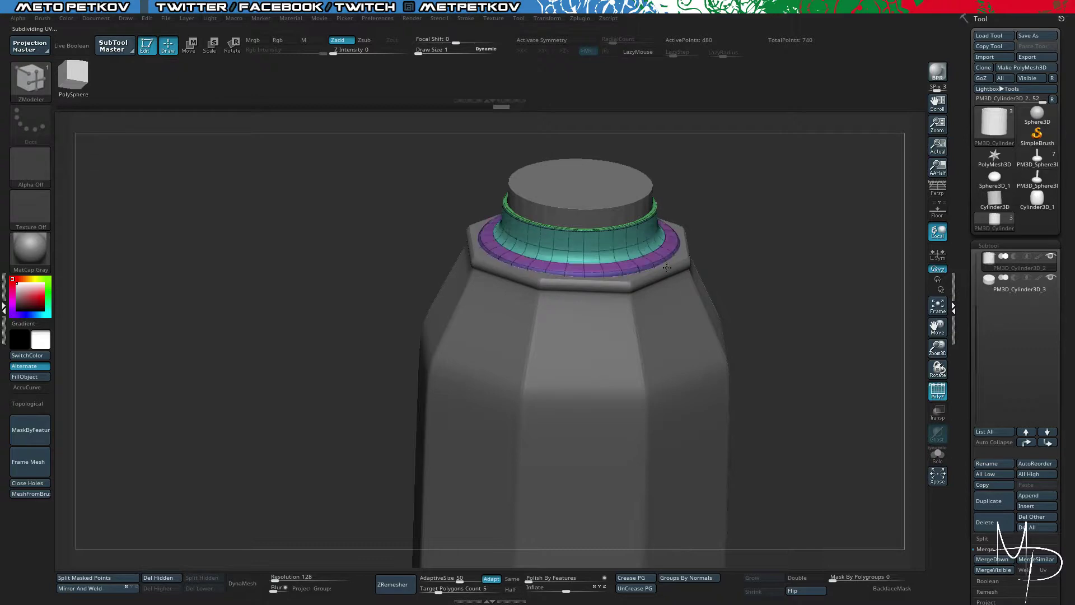
pyautogui.keyDown('ctrl'); pyautogui.moveTo(803, 297); pyautogui.dragTo(795, 241, button='right'); pyautogui.keyUp('ctrl')
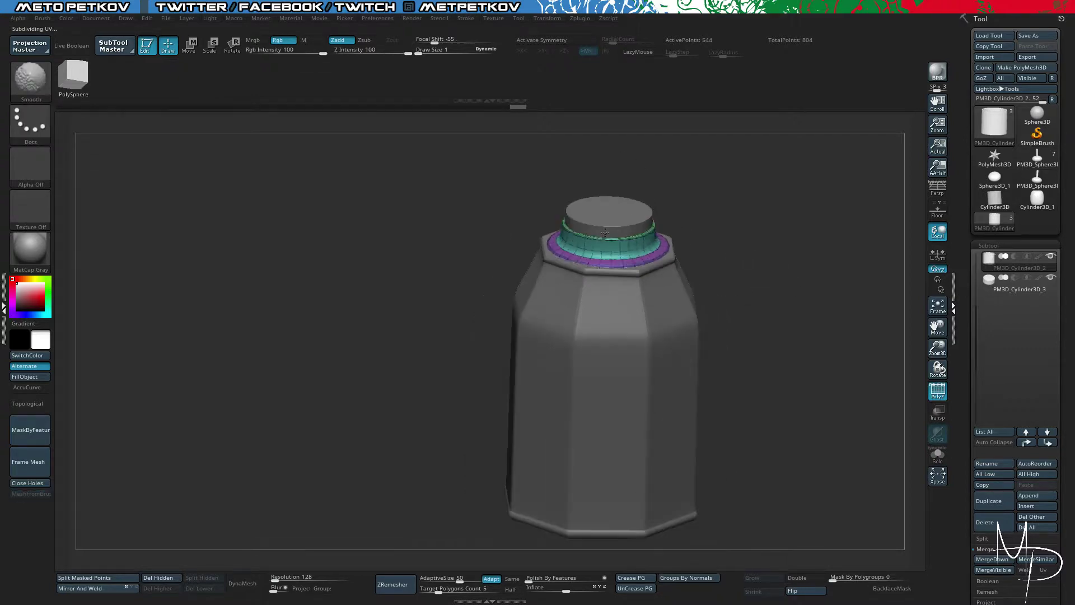
pyautogui.hotkey('shift', 'f')
pyautogui.moveTo(347, 263); pyautogui.dragTo(426, 253)
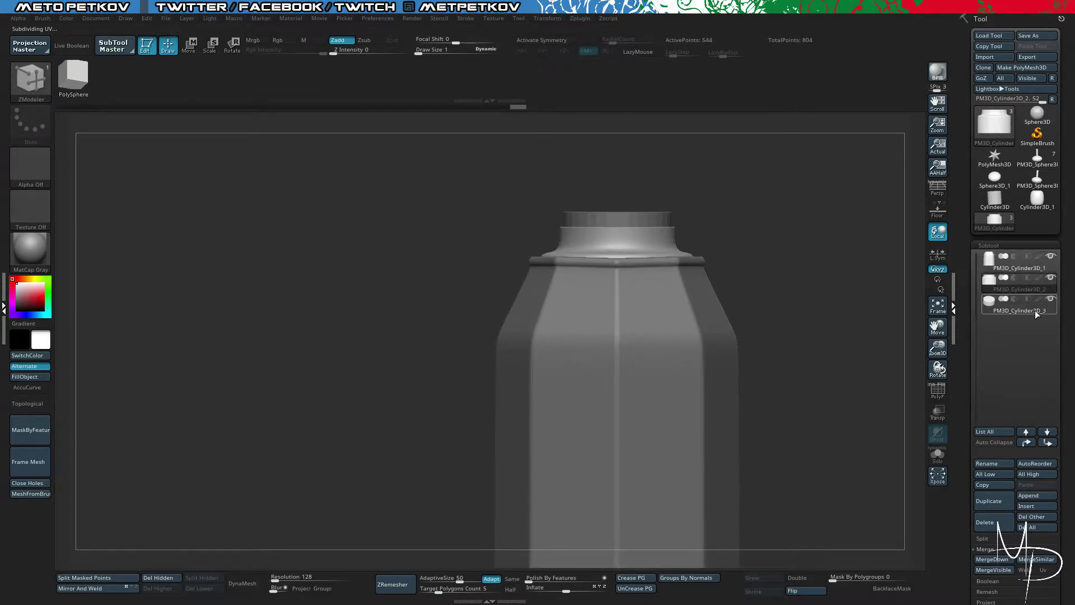
# Step: Move the stopper disc to the beginning of the subtool order and make the octagonal container body the active subtool
pyautogui.click(1035, 314)
pyautogui.click(1026, 442)
pyautogui.click(1027, 442)
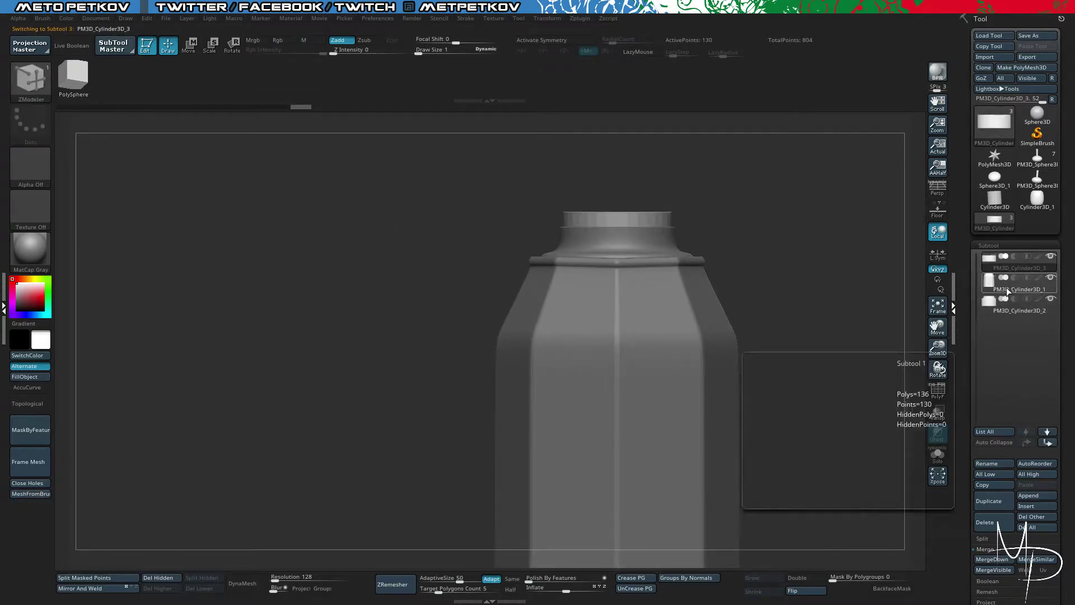
pyautogui.click(1007, 290)
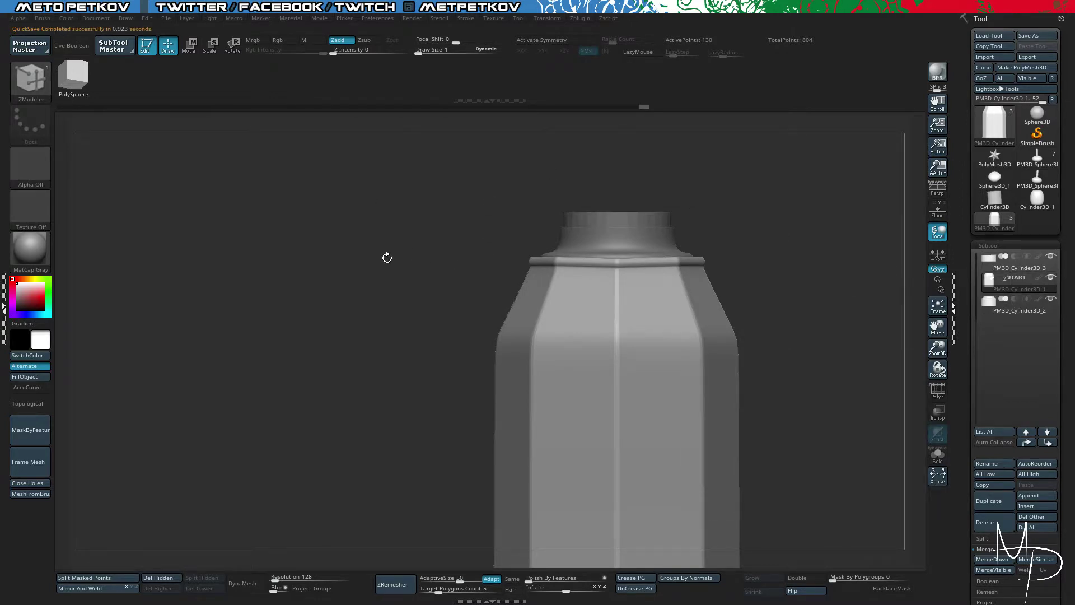
# Step: Try applying the container body's dynamic subdivision as real subdivision levels, inspect the mesh and undo the conversion
pyautogui.moveTo(386, 257); pyautogui.dragTo(407, 320)
pyautogui.keyDown('alt'); pyautogui.moveTo(847, 379); pyautogui.dragTo(868, 242); pyautogui.keyUp('alt')
pyautogui.moveTo(961, 426); pyautogui.dragTo(969, 327)
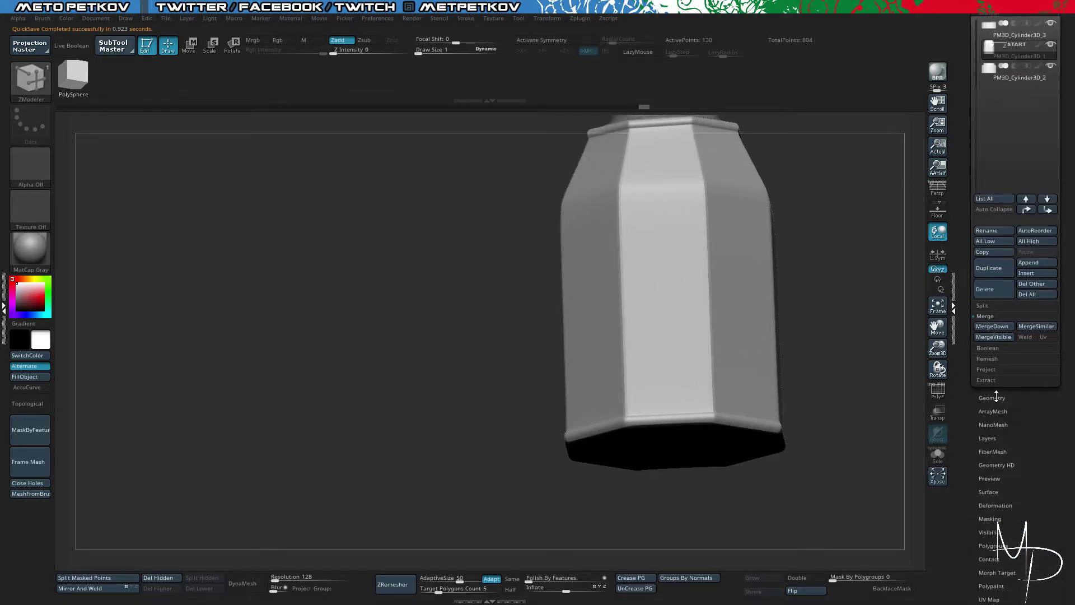
pyautogui.click(992, 397)
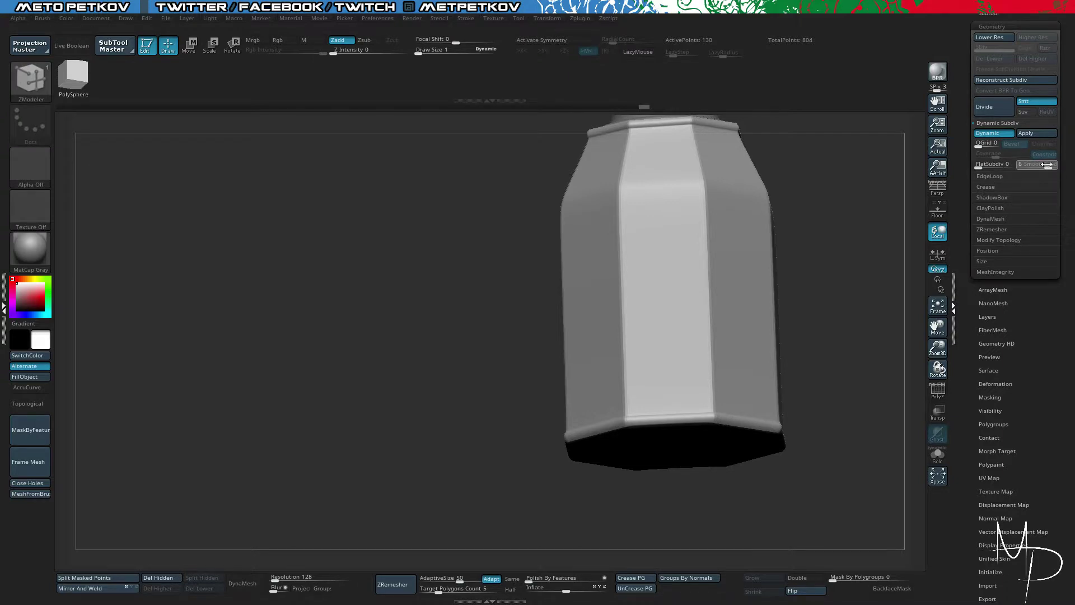
pyautogui.click(1033, 134)
pyautogui.moveTo(849, 182)
pyautogui.mouseDown()
pyautogui.moveTo(842, 253)
pyautogui.moveTo(863, 192)
pyautogui.moveTo(855, 175)
pyautogui.moveTo(872, 276)
pyautogui.mouseUp()
pyautogui.hotkey('shift', 'f')
pyautogui.hotkey('shift', 'f')
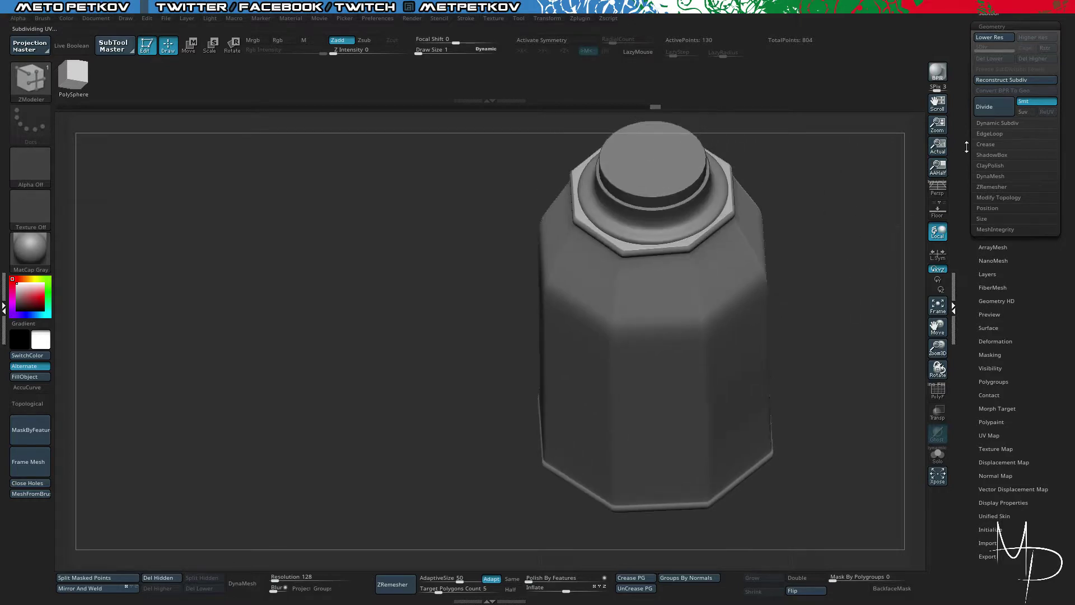
pyautogui.click(994, 123)
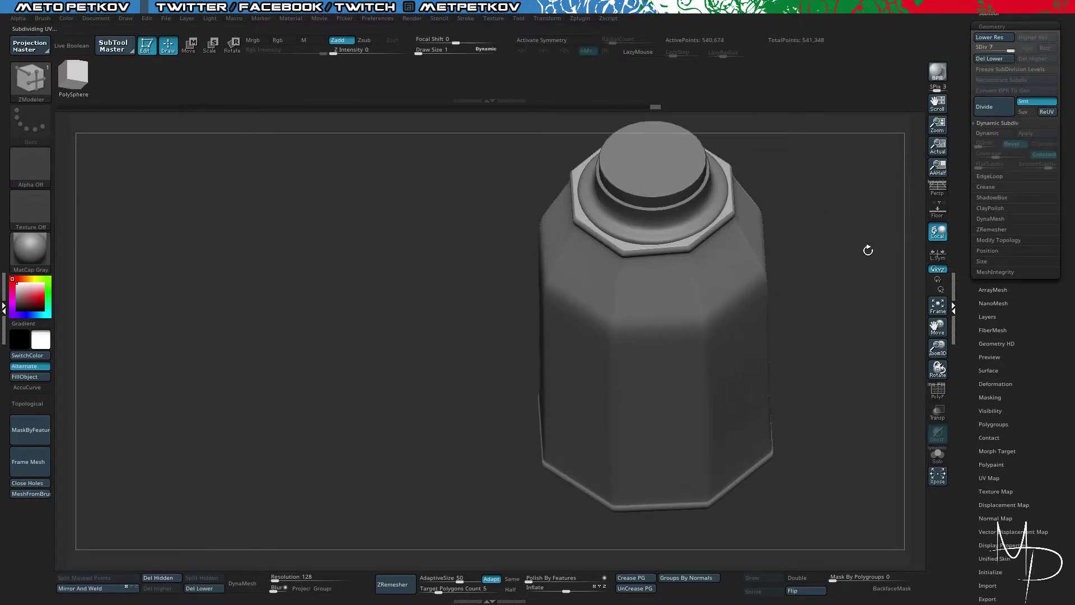
pyautogui.hotkey('shift', 'f')
pyautogui.moveTo(871, 233); pyautogui.dragTo(885, 219)
pyautogui.hotkey('shift', 'f')
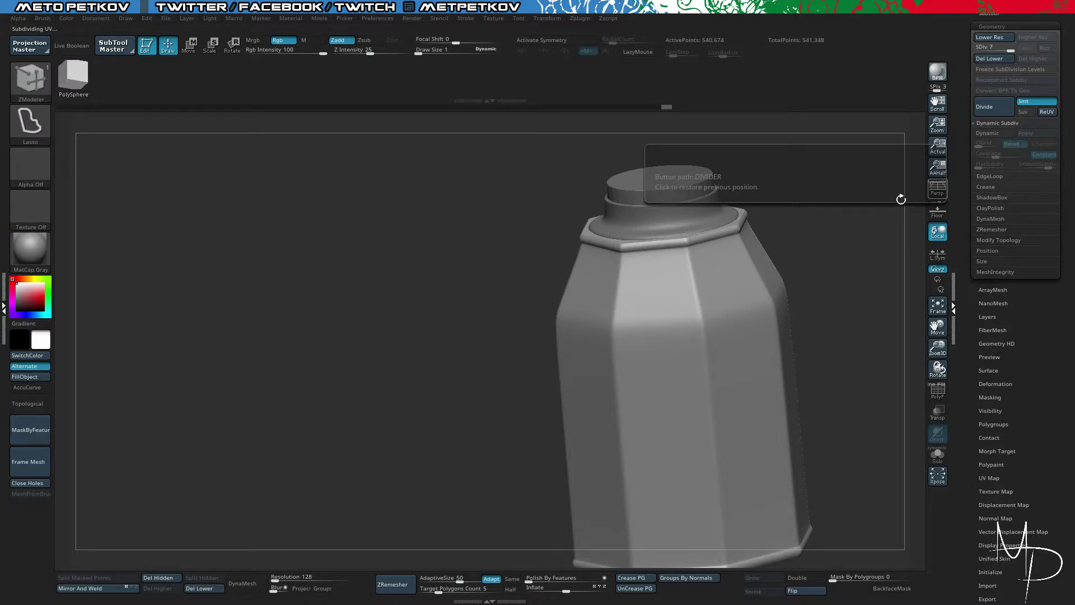
pyautogui.hotkey('ctrl', 'z')
pyautogui.moveTo(861, 188); pyautogui.dragTo(876, 198)
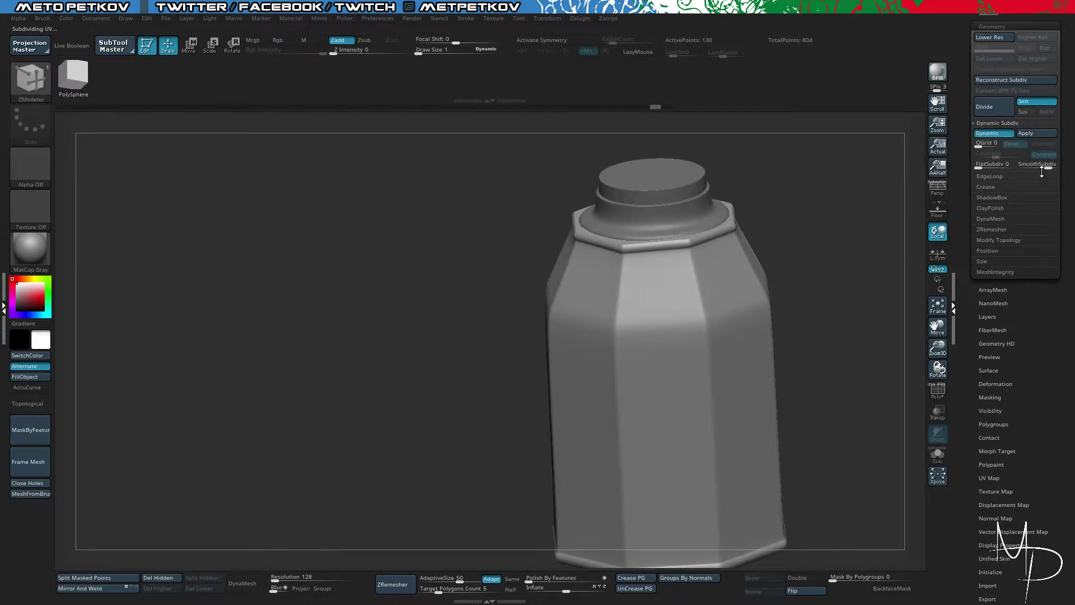
# Step: Set the container body's crease level to 3 and crease its polygroup borders
pyautogui.click(992, 186)
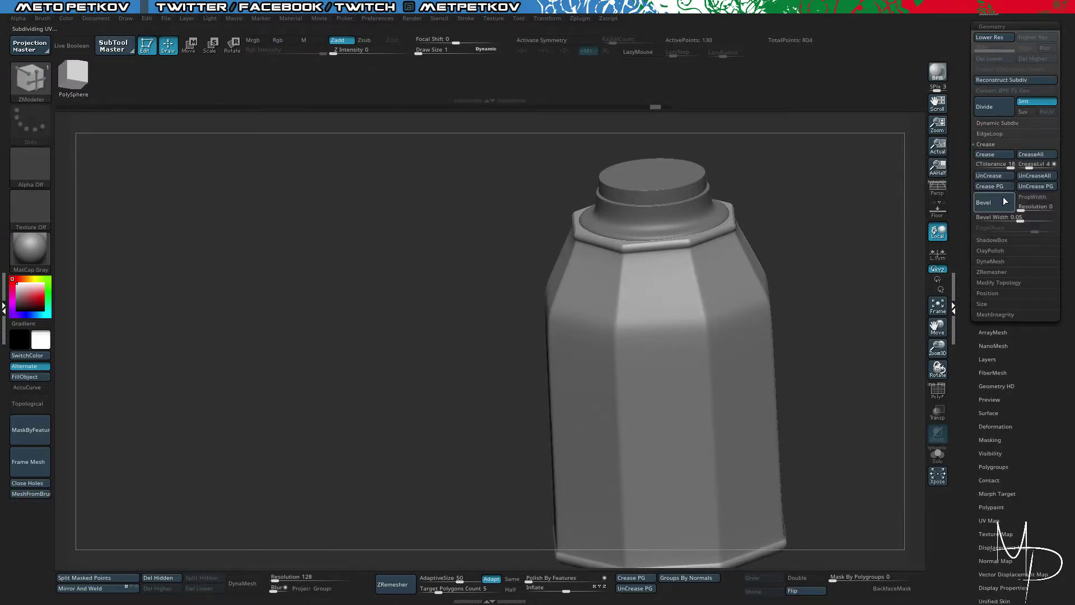
pyautogui.click(1035, 167)
pyautogui.write('3')
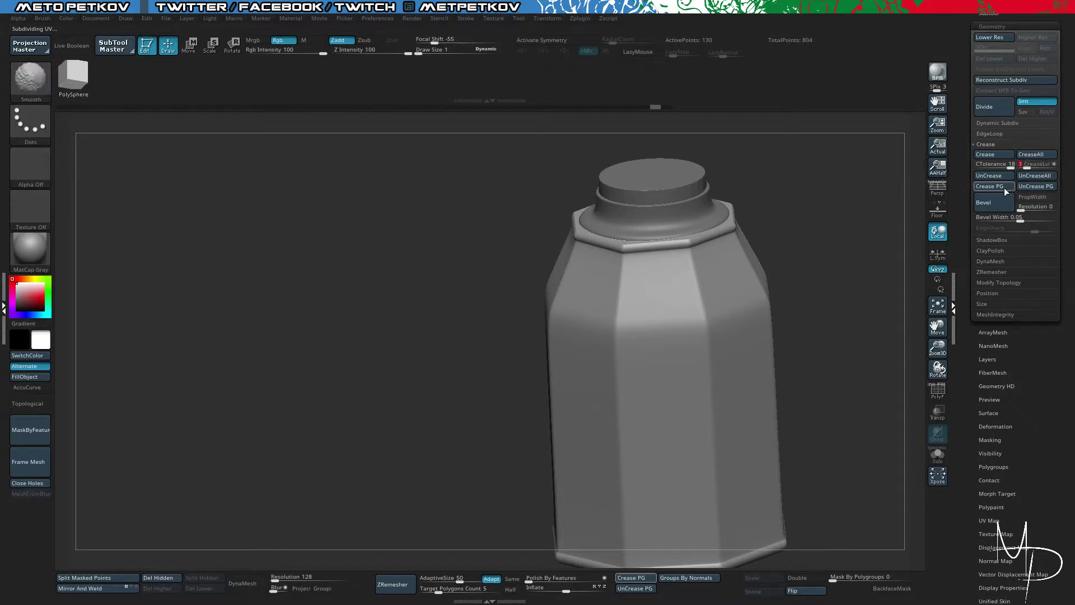
pyautogui.click(1003, 187)
pyautogui.moveTo(854, 149)
pyautogui.mouseDown()
pyautogui.moveTo(814, 150)
pyautogui.moveTo(909, 115)
pyautogui.mouseUp()
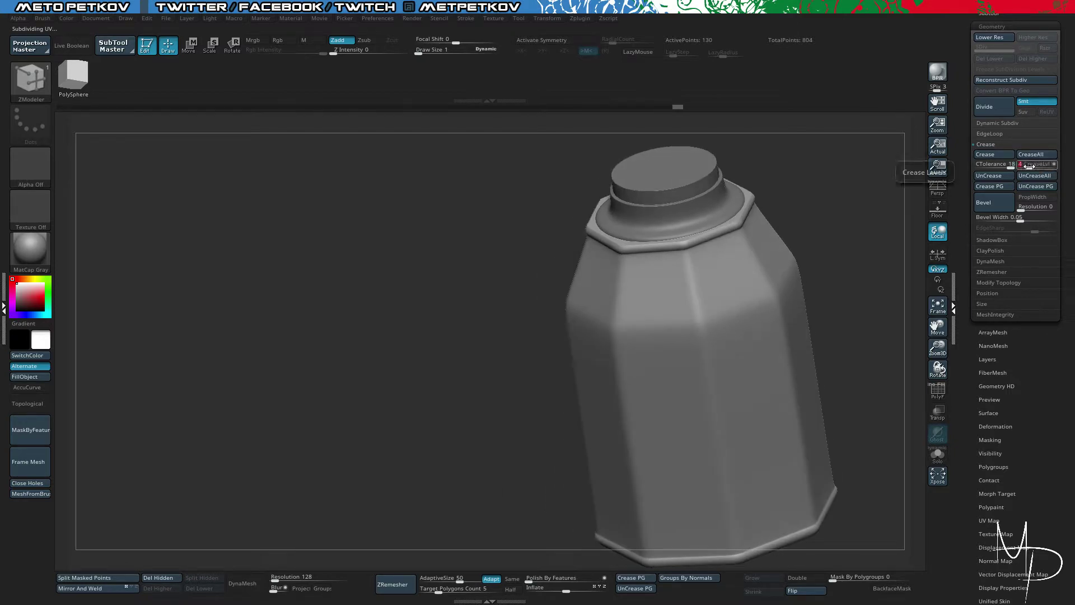
# Step: Raise the container body's crease level to 5 and check the edges from another angle
pyautogui.click(1033, 175)
pyautogui.moveTo(1028, 165); pyautogui.dragTo(1029, 165)
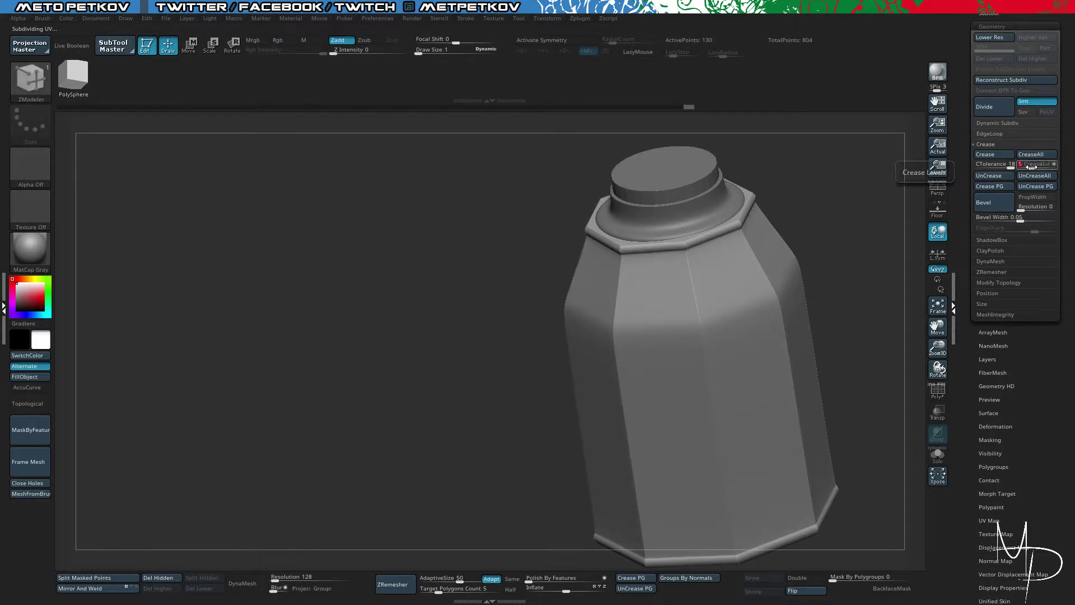
pyautogui.moveTo(873, 307); pyautogui.dragTo(813, 238)
# Step: Crease the complete edge loop along the upper border of the container's shoulder band with the ZModeler Crease edge action
pyautogui.hotkey('shift', 'f')
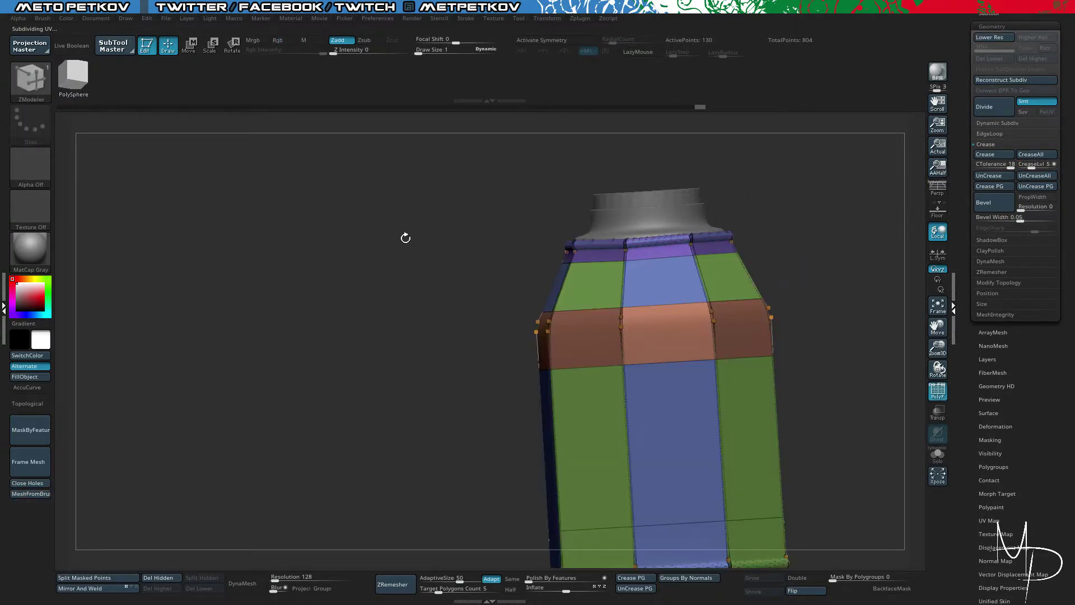
pyautogui.keyDown('alt'); pyautogui.moveTo(391, 249); pyautogui.dragTo(459, 199); pyautogui.keyUp('alt')
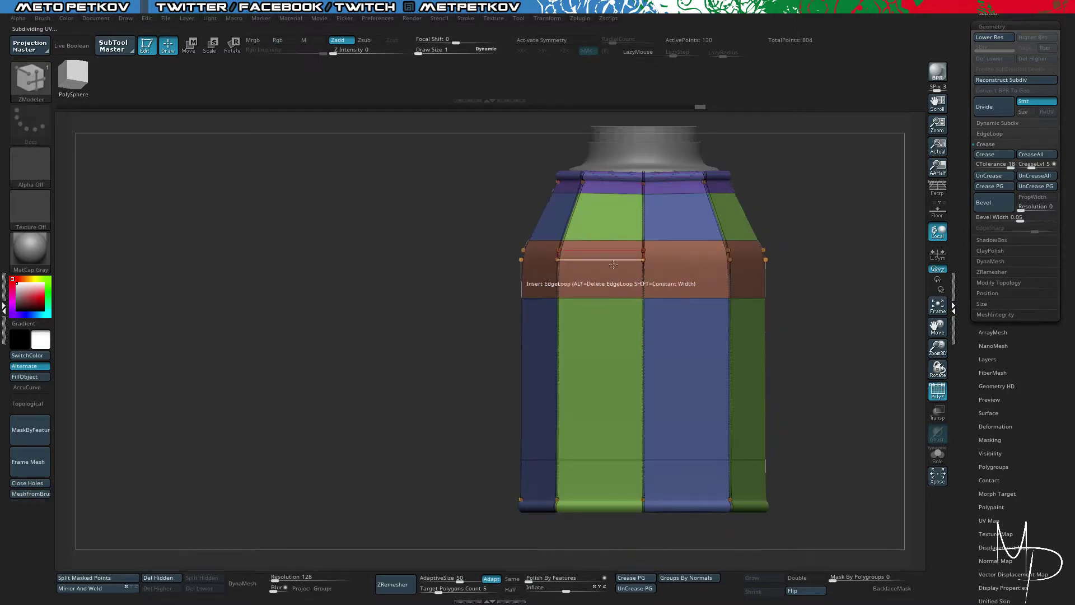
pyautogui.press('space')
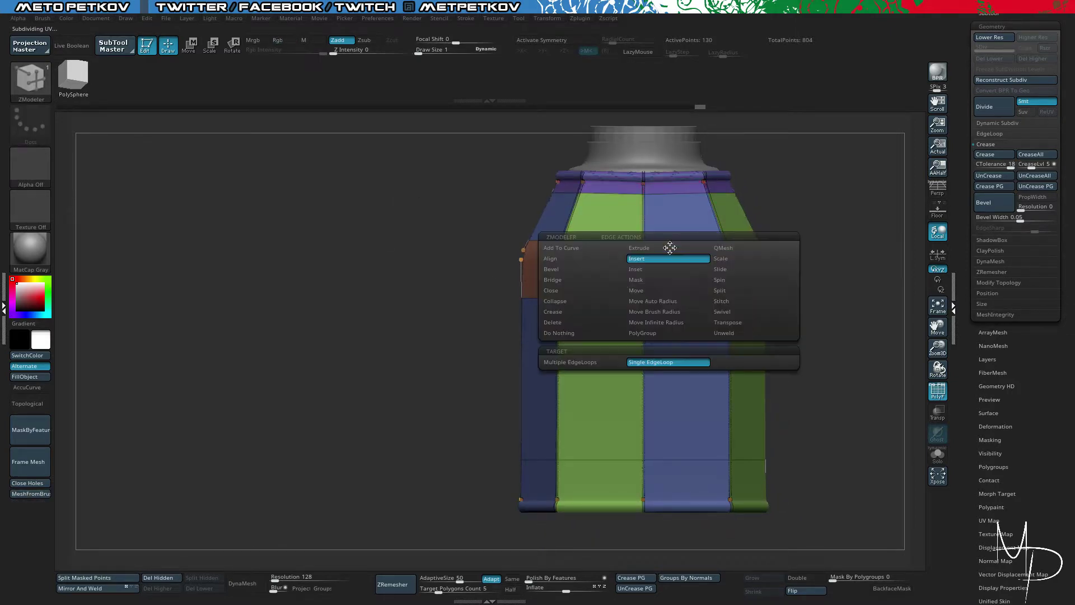
pyautogui.click(554, 312)
pyautogui.click(694, 250)
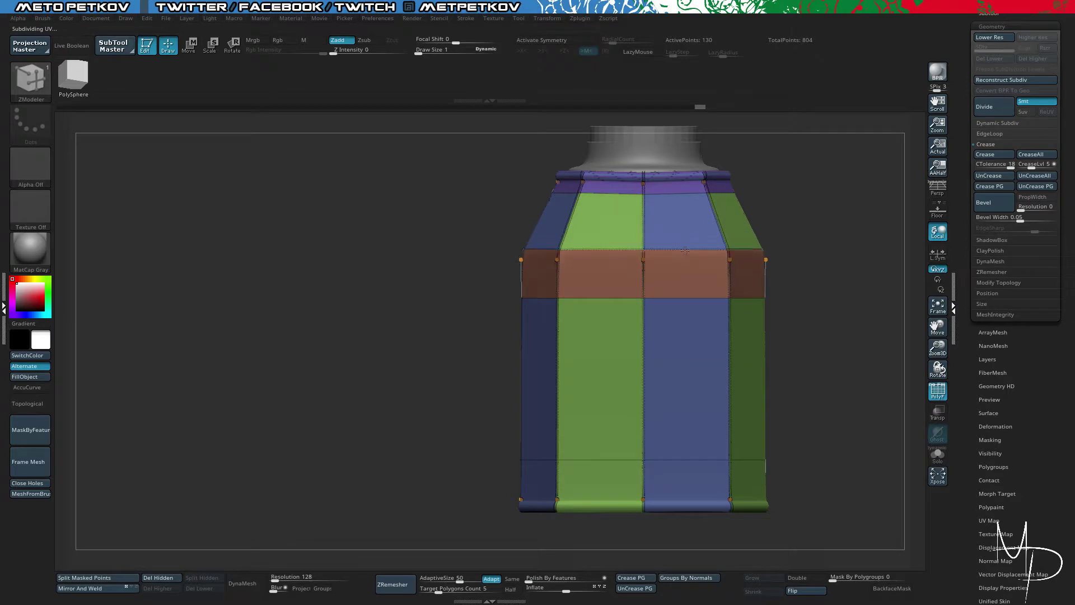
pyautogui.keyDown('alt'); pyautogui.moveTo(461, 242); pyautogui.dragTo(421, 244); pyautogui.keyUp('alt')
pyautogui.hotkey('shift', 'f')
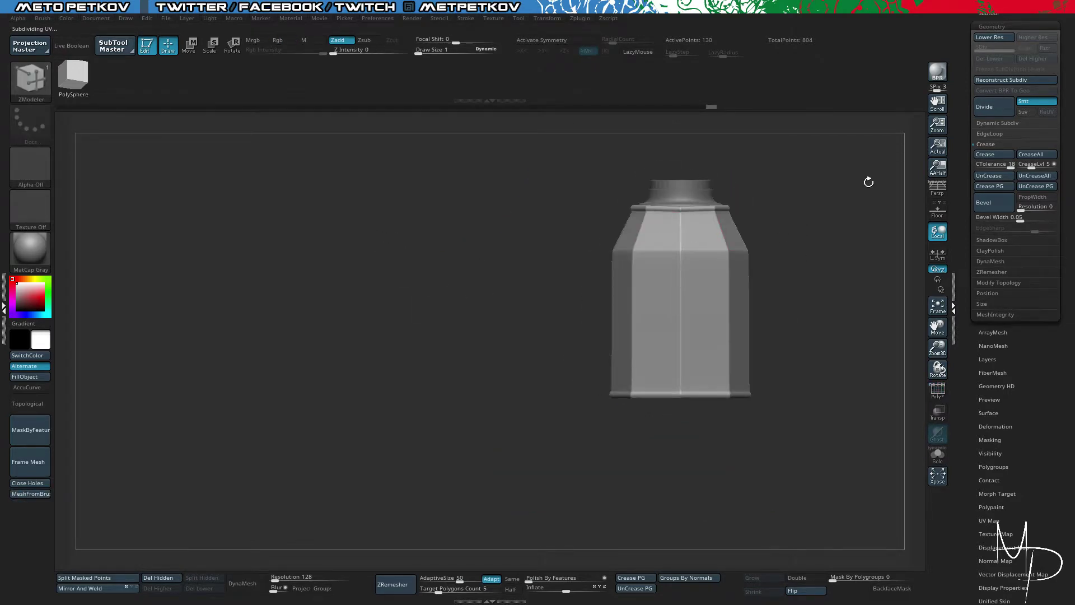
# Step: Turn off the subdivision preview and mark all the triangular faces on the container's underside as a temporary polygroup
pyautogui.moveTo(813, 266); pyautogui.dragTo(793, 333)
pyautogui.hotkey('shift', 'f')
pyautogui.hotkey('shift', 'd')
pyautogui.keyDown('alt'); pyautogui.moveTo(378, 298); pyautogui.dragTo(387, 198); pyautogui.keyUp('alt')
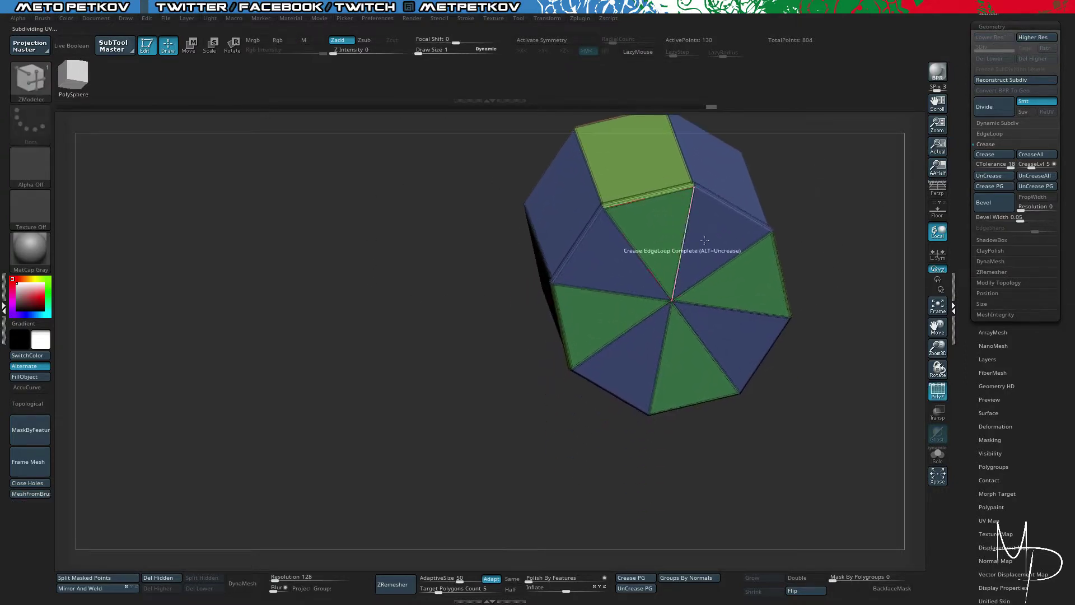
pyautogui.keyDown('ctrl'); pyautogui.keyDown('shift'); pyautogui.click(671, 300); pyautogui.keyUp('shift'); pyautogui.keyUp('ctrl')
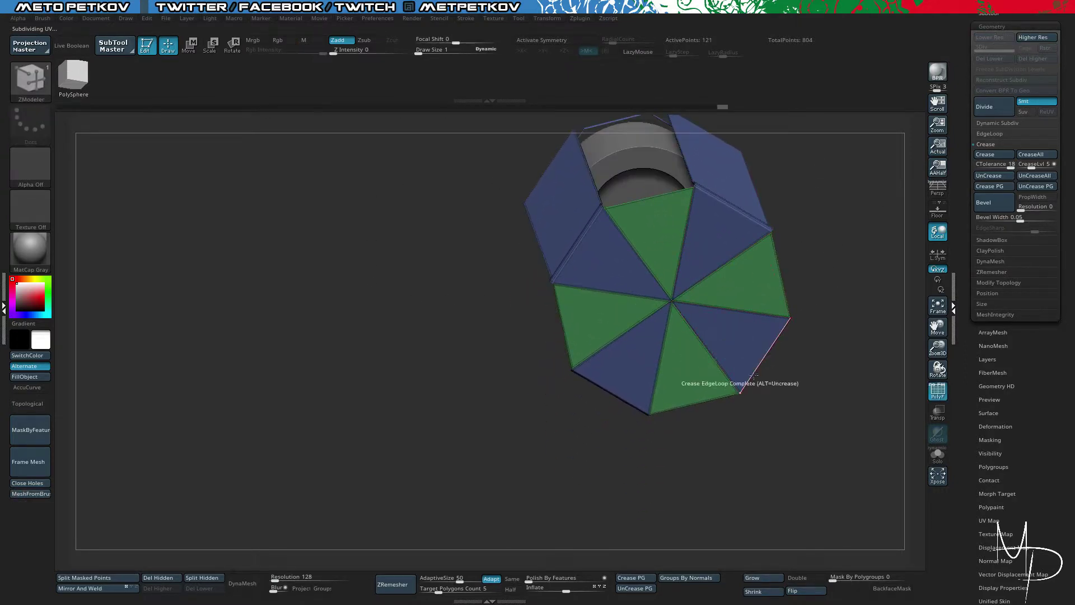
pyautogui.keyDown('ctrl'); pyautogui.keyDown('shift'); pyautogui.click(783, 380); pyautogui.keyUp('shift'); pyautogui.keyUp('ctrl')
pyautogui.press('d')
pyautogui.hotkey('shift', 'd')
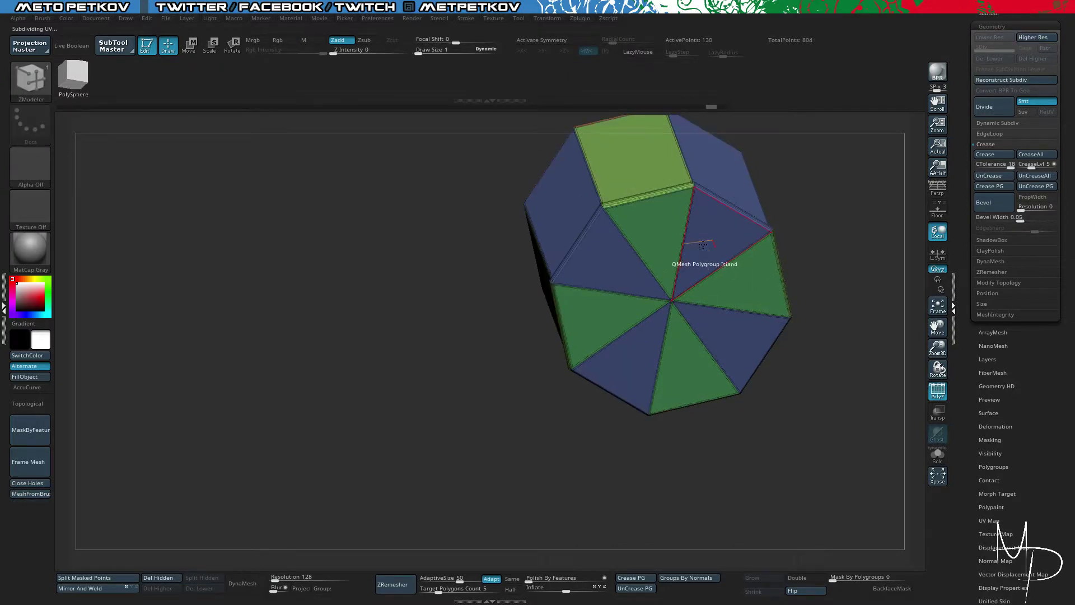
pyautogui.moveTo(701, 248)
pyautogui.keyDown('alt'); pyautogui.mouseDown()
pyautogui.moveTo(608, 267)
pyautogui.moveTo(635, 354)
pyautogui.moveTo(738, 271)
pyautogui.mouseUp(); pyautogui.keyUp('alt')
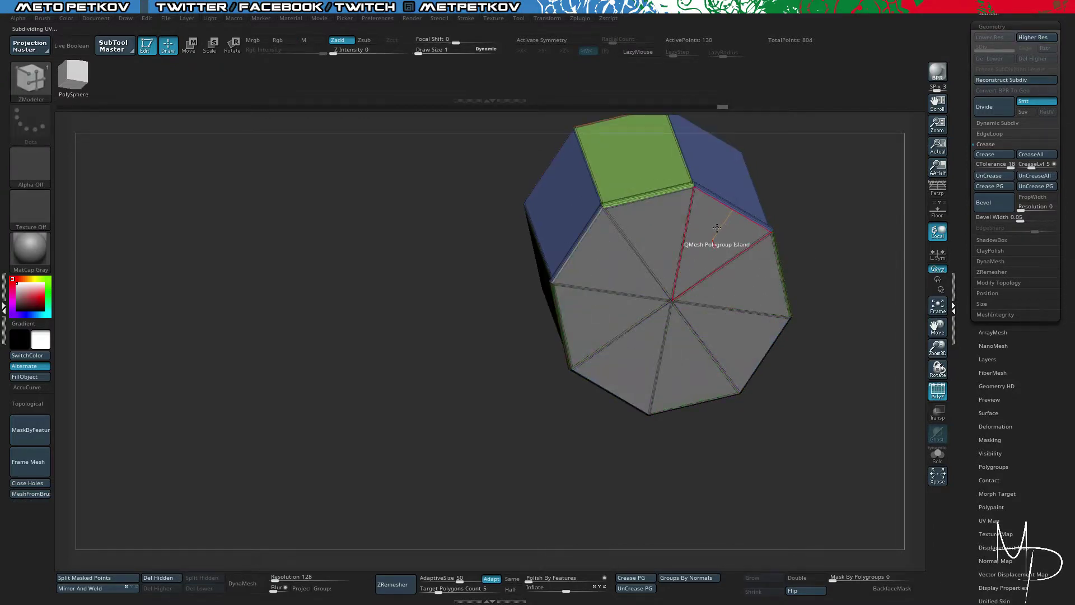
# Step: Try the ZModeler Inset action with the Polygroup Island target on the container's underside, undo it and view the bottom rim closely
pyautogui.press('space')
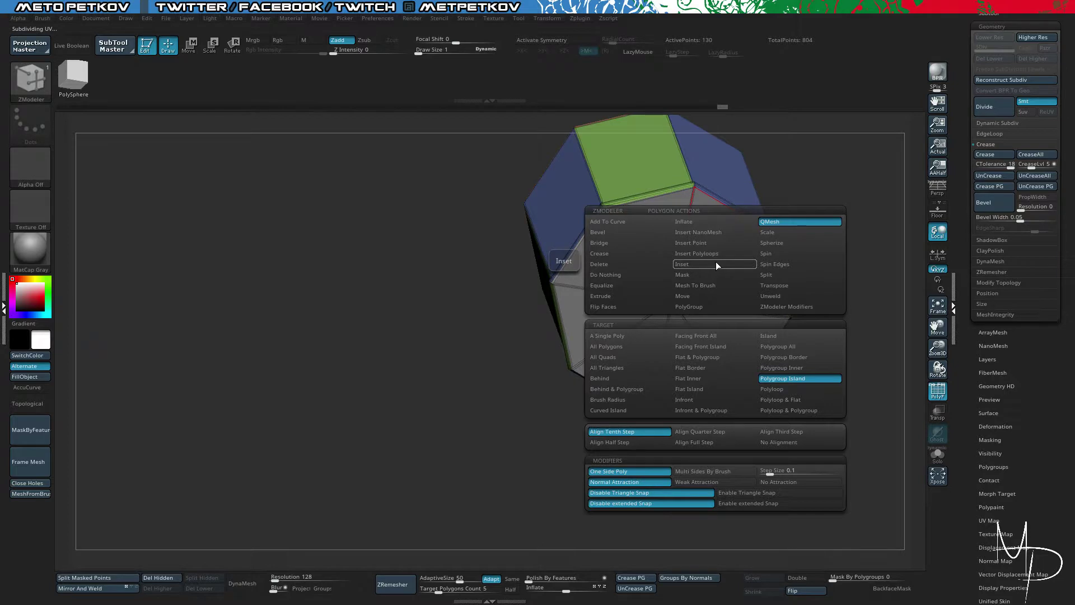
pyautogui.click(716, 263)
pyautogui.moveTo(863, 403); pyautogui.dragTo(777, 291)
pyautogui.moveTo(561, 168); pyautogui.dragTo(640, 236)
pyautogui.hotkey('ctrl', 'z')
pyautogui.moveTo(314, 168); pyautogui.dragTo(389, 148)
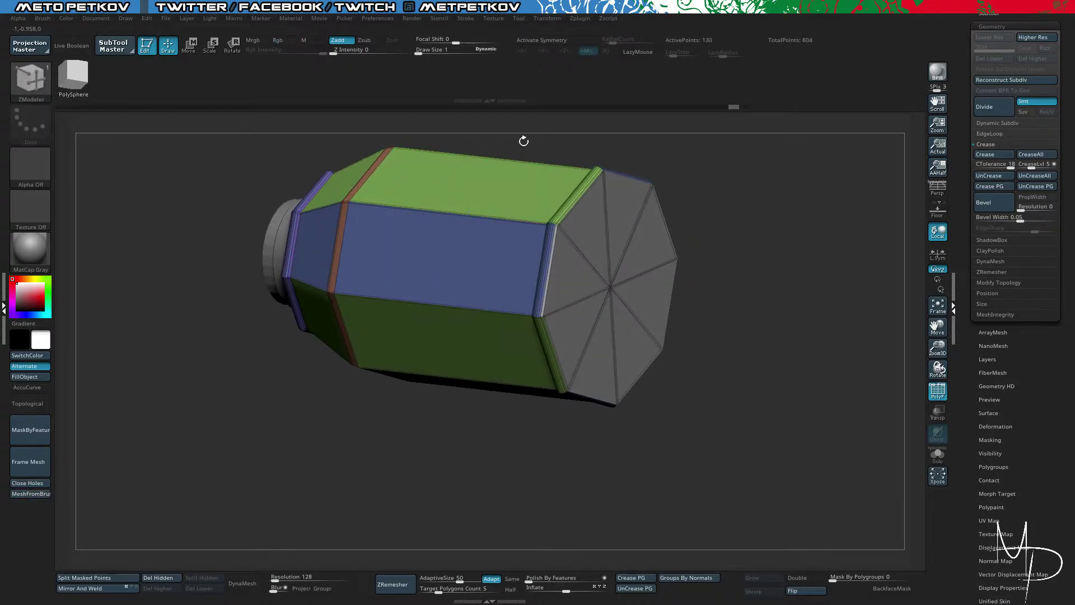
pyautogui.keyDown('ctrl'); pyautogui.moveTo(523, 140); pyautogui.dragTo(556, 206, button='right'); pyautogui.keyUp('ctrl')
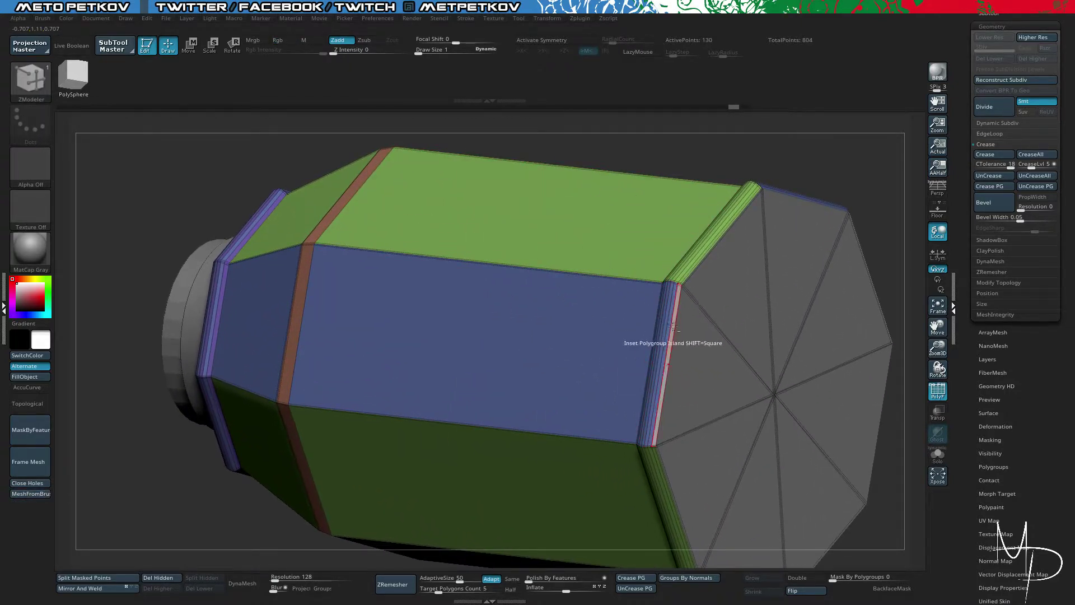
# Step: Inset the container's underside with the Polygroup Island target, leaving a narrow border around it, and restore the subdivision preview
pyautogui.click(737, 297)
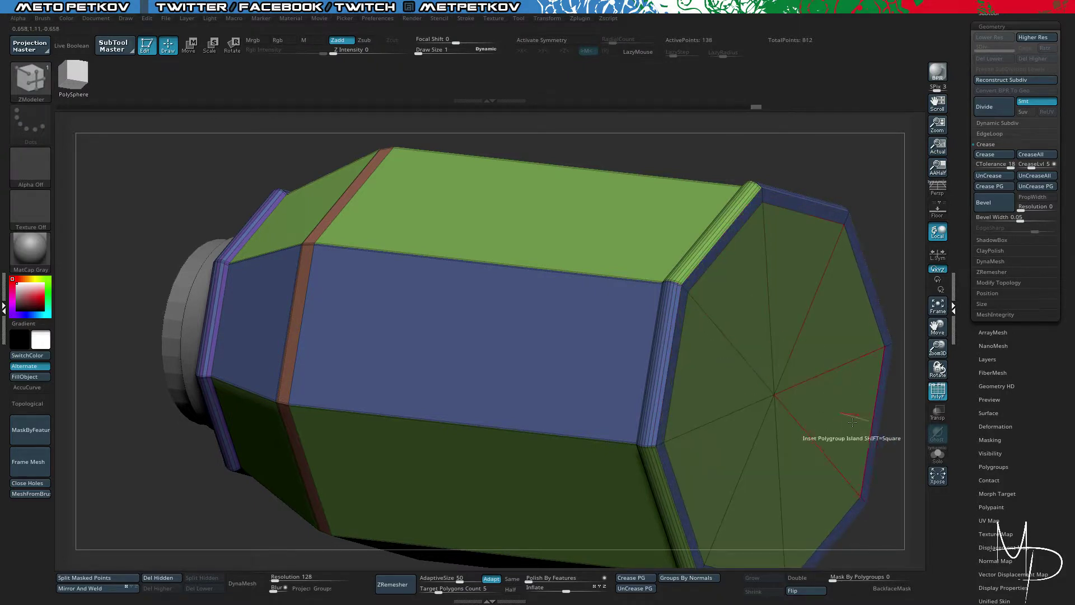
pyautogui.moveTo(904, 470); pyautogui.dragTo(828, 476)
pyautogui.keyDown('ctrl'); pyautogui.moveTo(297, 211); pyautogui.dragTo(299, 200, button='right'); pyautogui.keyUp('ctrl')
pyautogui.hotkey('shift', 'f')
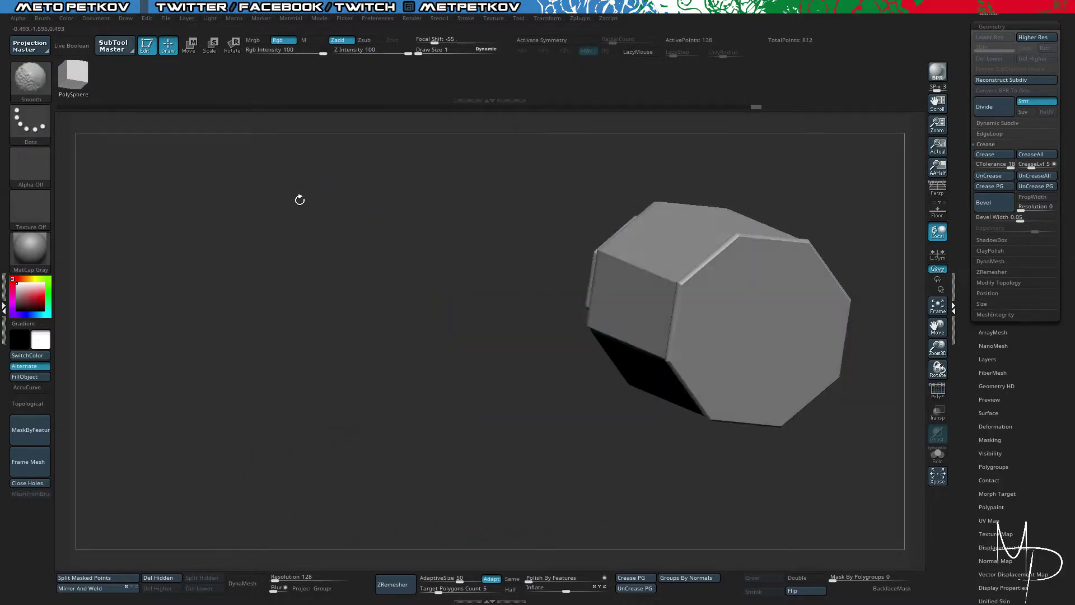
pyautogui.moveTo(300, 199); pyautogui.dragTo(824, 287)
pyautogui.hotkey('ctrl', 'd')
pyautogui.keyDown('alt'); pyautogui.moveTo(844, 240); pyautogui.dragTo(794, 302); pyautogui.keyUp('alt')
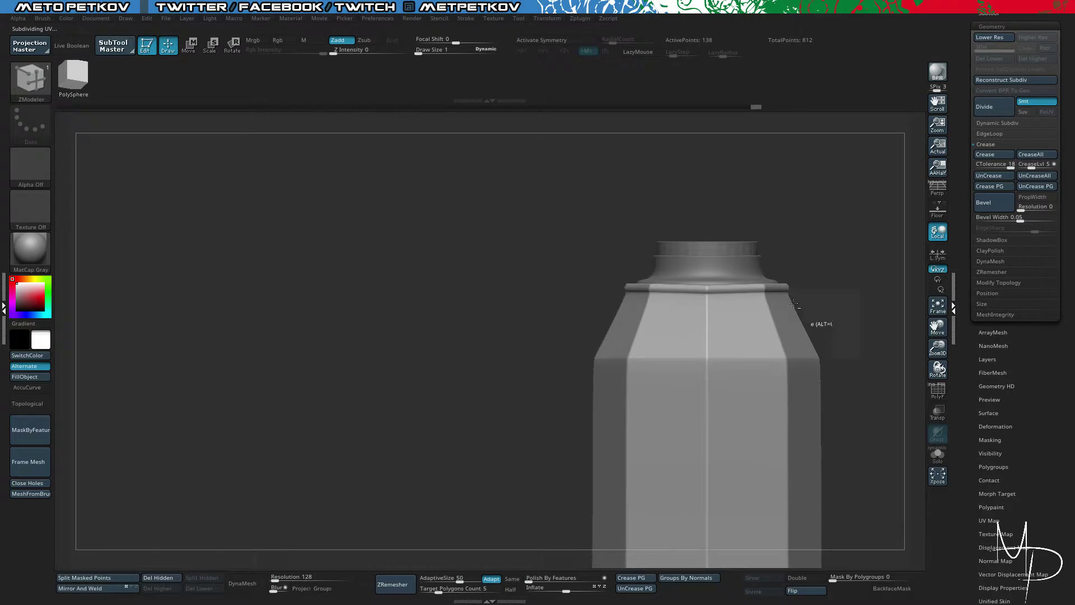
# Step: Select the container's neck piece and raise it slightly along its vertical axis so its base ring sits above the body's lip
pyautogui.keyDown('alt'); pyautogui.click(688, 263); pyautogui.keyUp('alt')
pyautogui.press('w')
pyautogui.hotkey('shift', 'f')
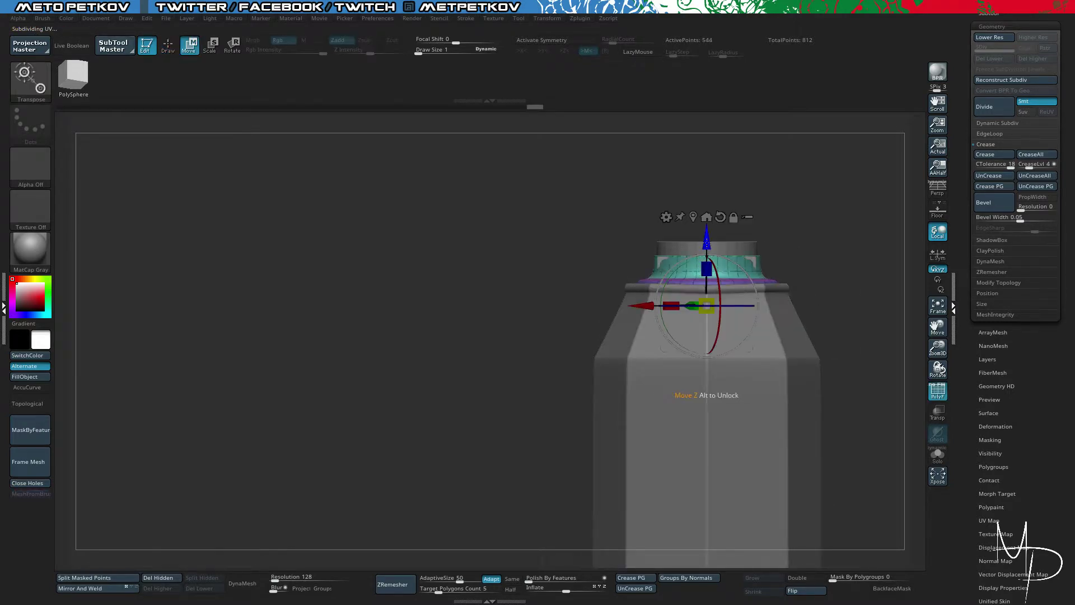
pyautogui.moveTo(708, 241); pyautogui.dragTo(871, 188)
# Step: Hide the lid subtool PM3D_Cylinder3D_3 to expose the open neck, and show the neck's polygroups and wireframe
pyautogui.click(975, 17)
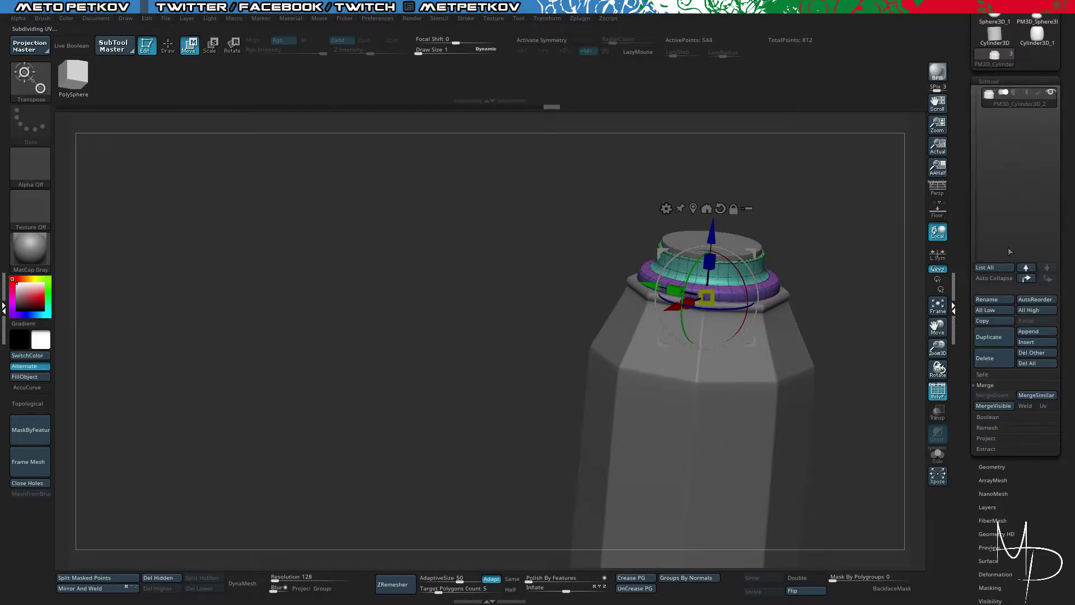
pyautogui.hotkey('shift', 'f')
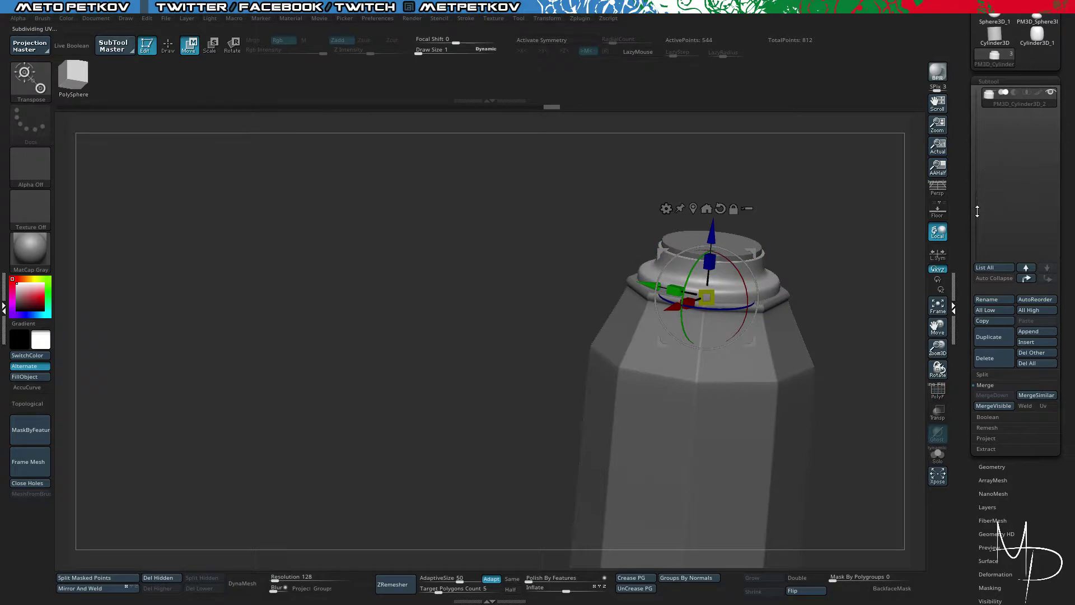
pyautogui.moveTo(977, 211); pyautogui.dragTo(972, 106)
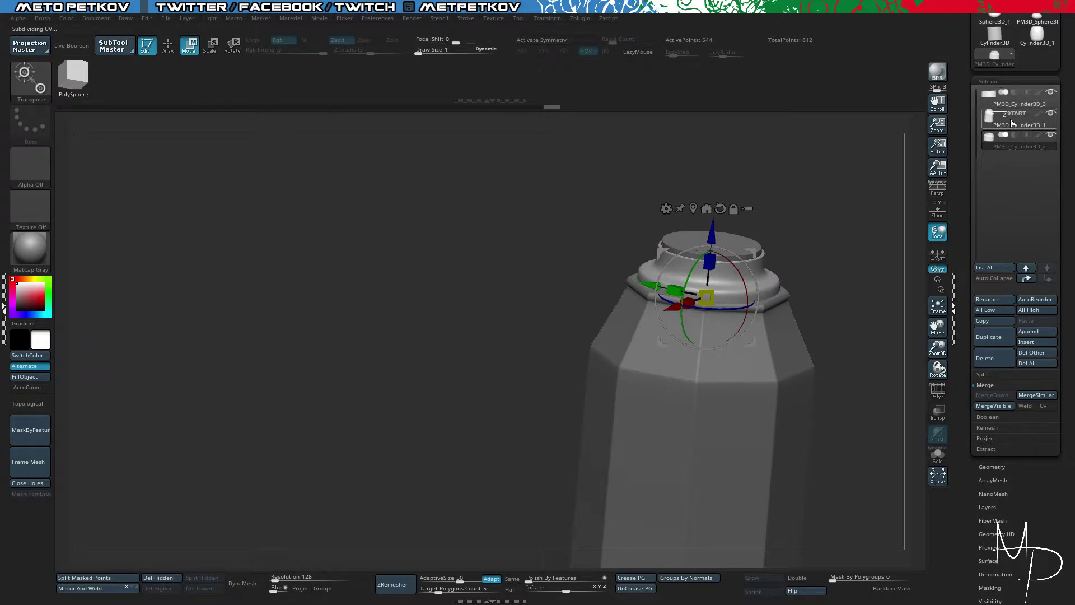
pyautogui.click(1050, 93)
pyautogui.moveTo(898, 250); pyautogui.dragTo(875, 282)
pyautogui.moveTo(866, 202); pyautogui.dragTo(884, 266)
pyautogui.hotkey('shift', 'f')
pyautogui.keyDown('alt'); pyautogui.moveTo(532, 177); pyautogui.dragTo(553, 252); pyautogui.keyUp('alt')
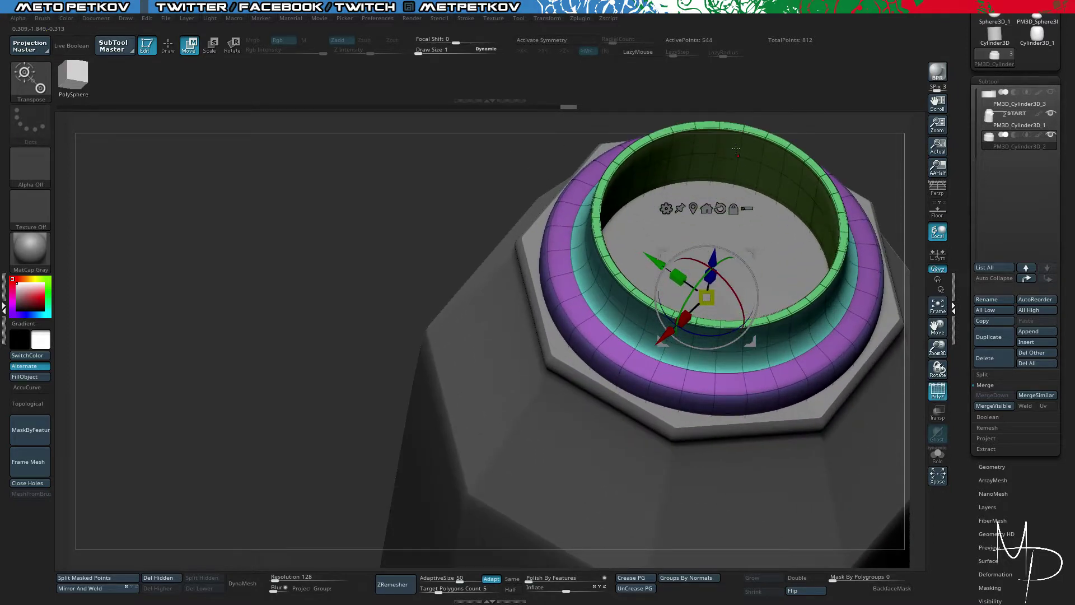
# Step: Return to drawing with ZModeler and switch its polygon action to QMesh with the Polygroup Island target
pyautogui.press('q')
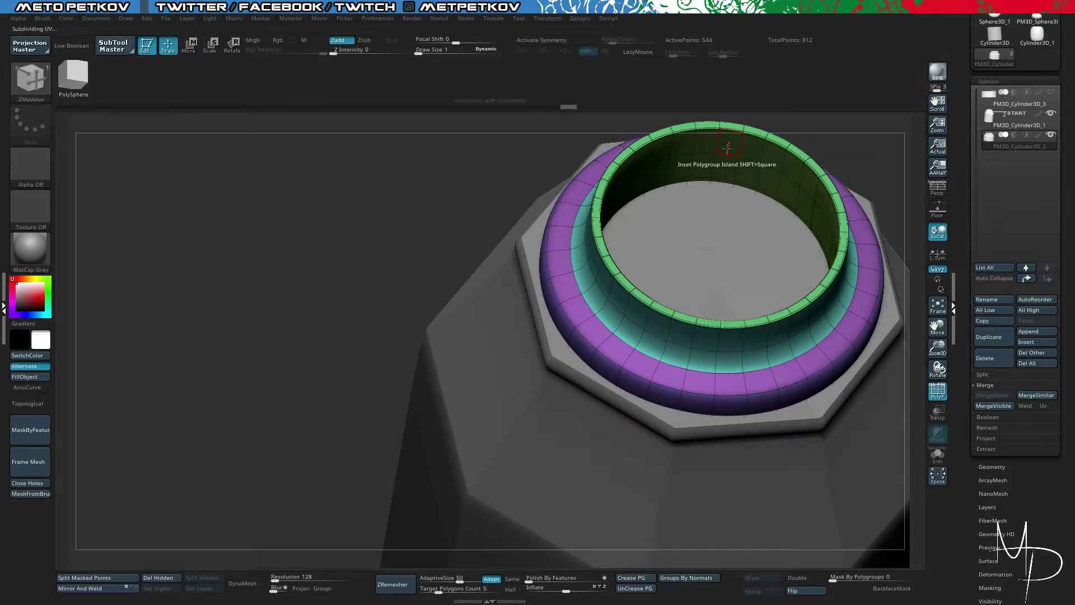
pyautogui.moveTo(727, 149); pyautogui.dragTo(728, 147)
pyautogui.hotkey('ctrl', 'z')
pyautogui.press('space')
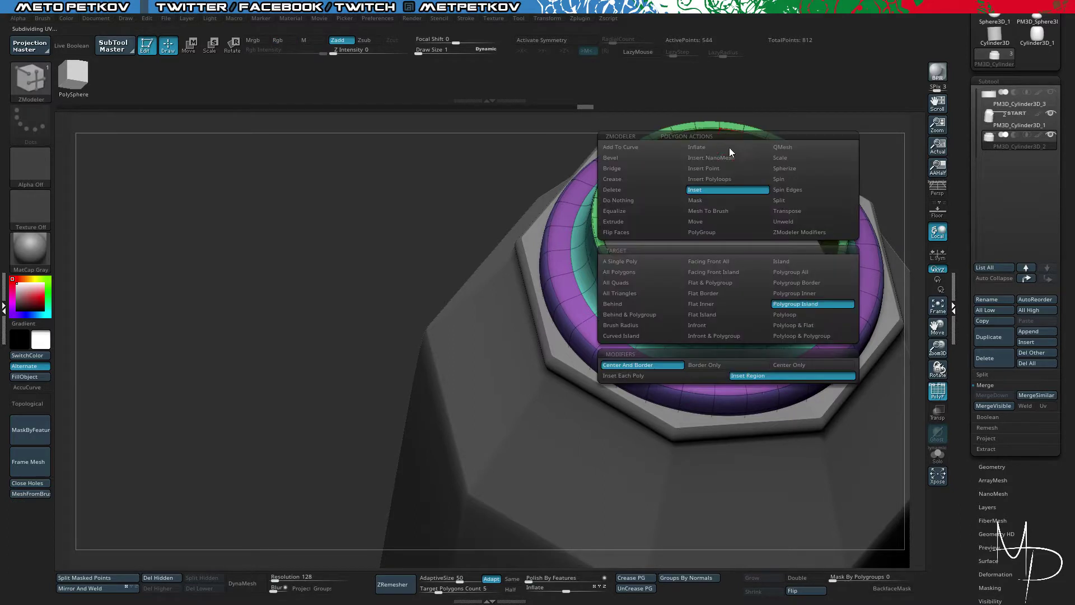
pyautogui.click(774, 149)
# Step: Try to pull the neck's inner wall inward with QMesh while the subdivision preview is on, and undo it
pyautogui.moveTo(712, 145); pyautogui.dragTo(719, 167)
pyautogui.keyDown('alt'); pyautogui.moveTo(209, 173); pyautogui.dragTo(252, 223); pyautogui.keyUp('alt')
pyautogui.hotkey('ctrl', 'z')
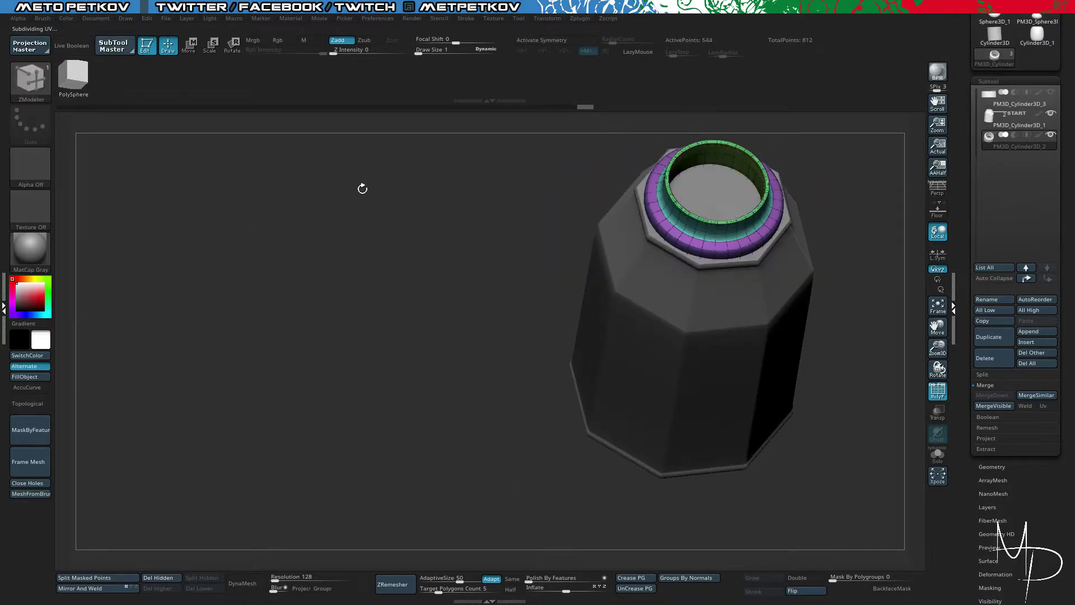
# Step: Thicken the neck by pulling its inner wall inward with QMesh while unsubdivided, and restore the subdivision preview
pyautogui.keyDown('alt'); pyautogui.moveTo(364, 193); pyautogui.dragTo(439, 316); pyautogui.keyUp('alt')
pyautogui.hotkey('shift', 'd')
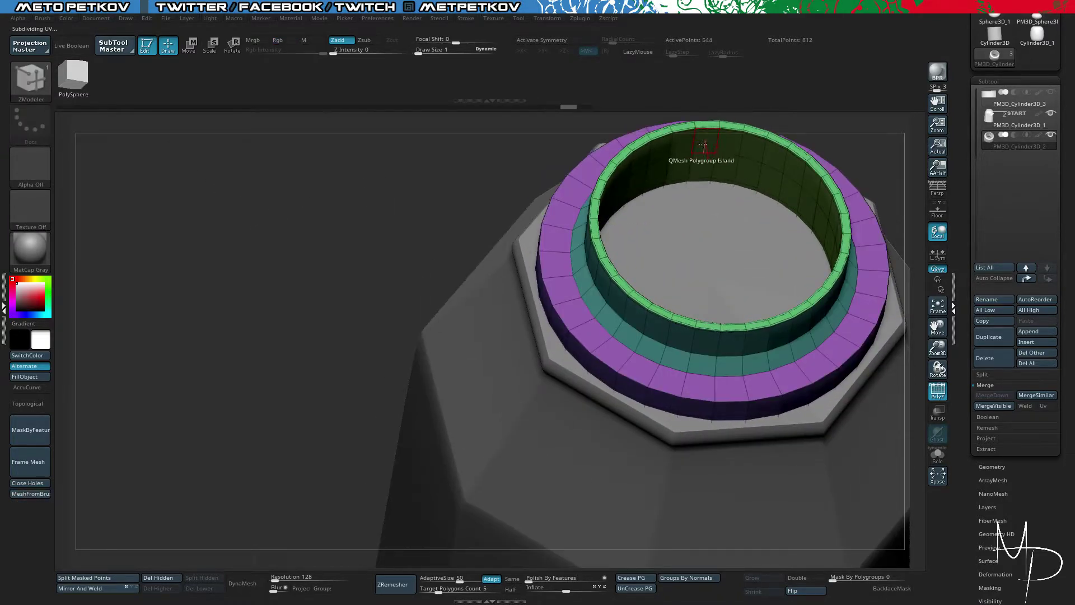
pyautogui.moveTo(704, 144); pyautogui.dragTo(718, 171)
pyautogui.press('d')
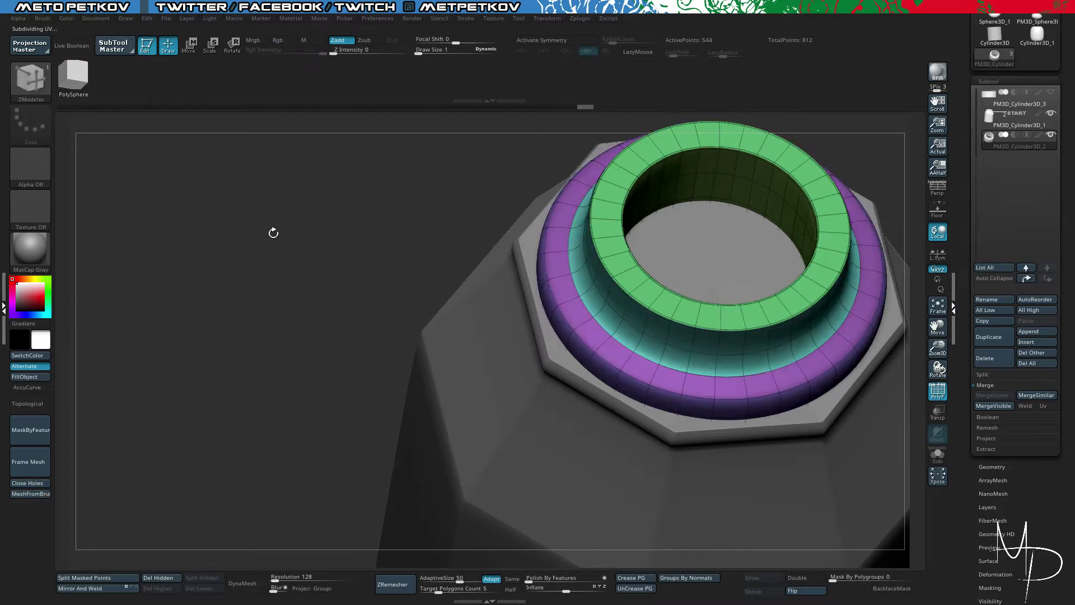
# Step: Open the Subtool Boolean options and select the container body subtool PM3D_Cylinder3D_1
pyautogui.keyDown('alt'); pyautogui.moveTo(197, 179); pyautogui.dragTo(425, 220); pyautogui.keyUp('alt')
pyautogui.click(982, 417)
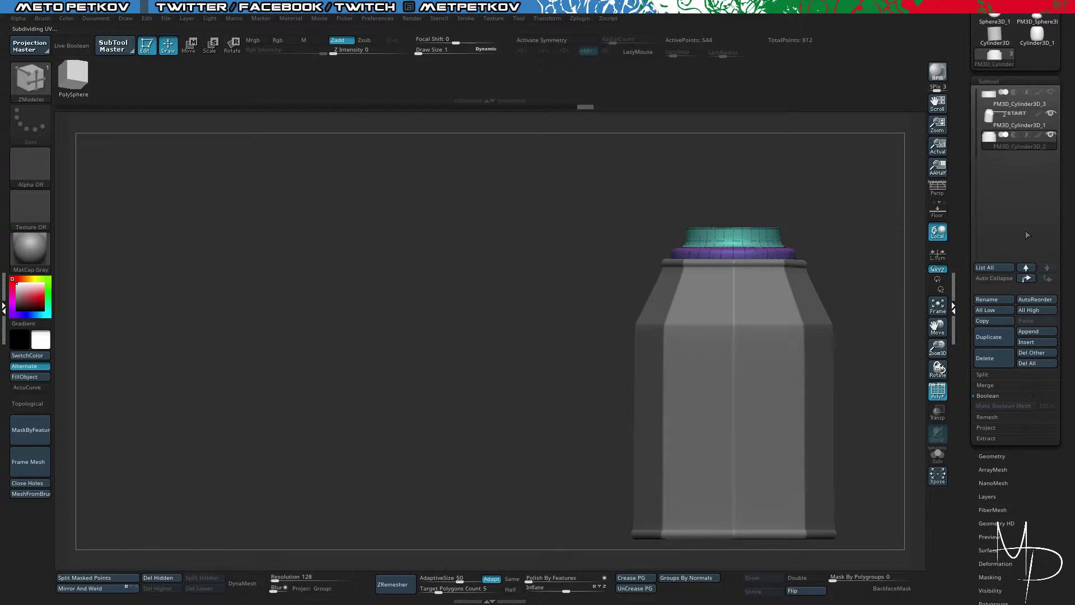
pyautogui.click(1008, 123)
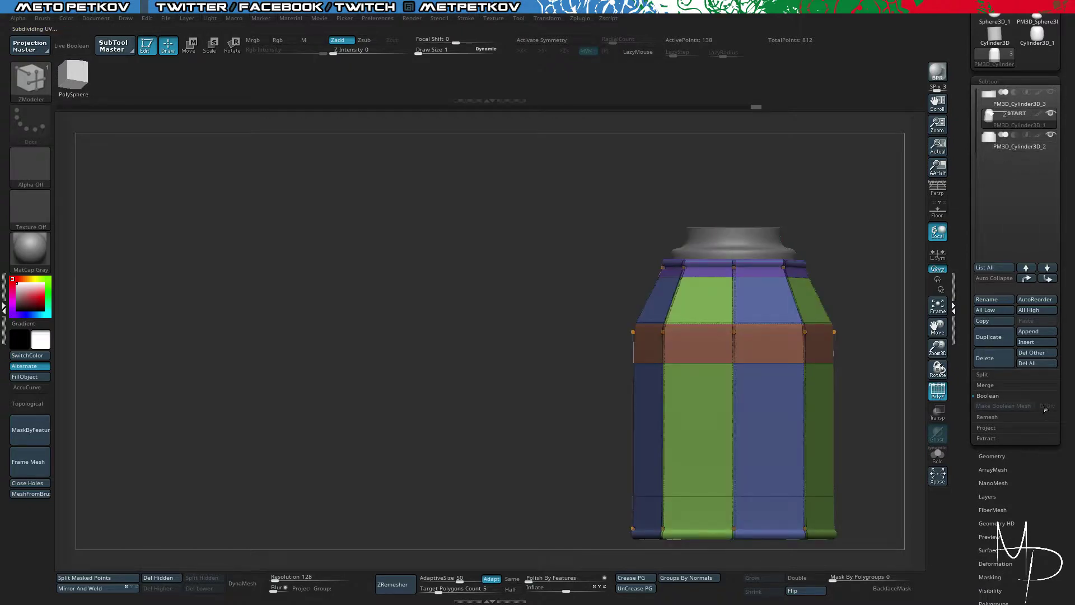
# Step: Enable Live Boolean and make a boolean mesh of the bottle body and neck with DSDiv on
pyautogui.click(71, 45)
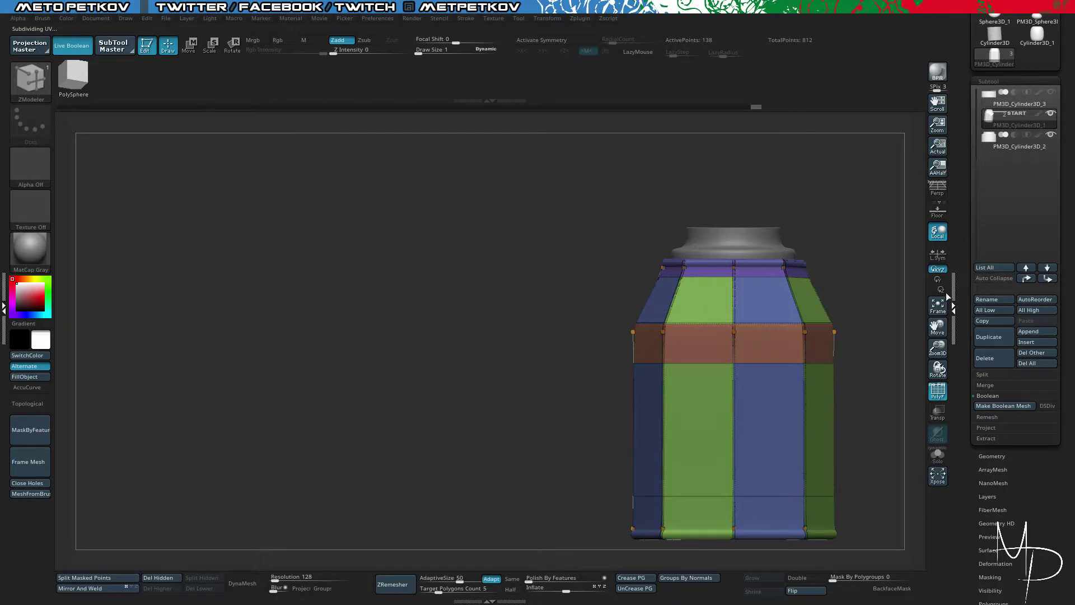
pyautogui.moveTo(900, 246); pyautogui.dragTo(895, 291)
pyautogui.hotkey('shift', 'f')
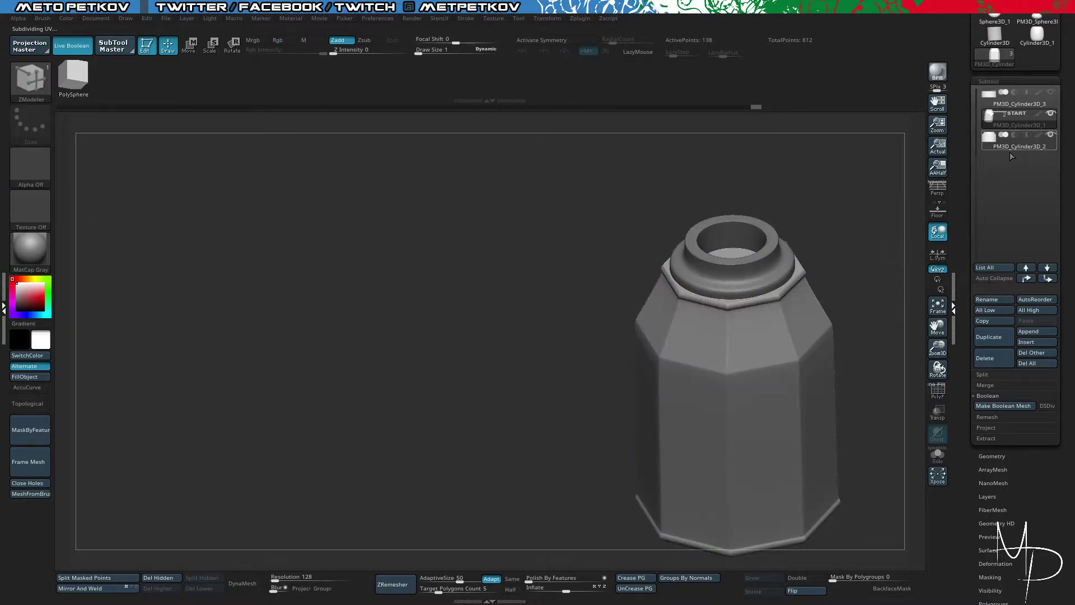
pyautogui.moveTo(898, 199); pyautogui.dragTo(894, 187)
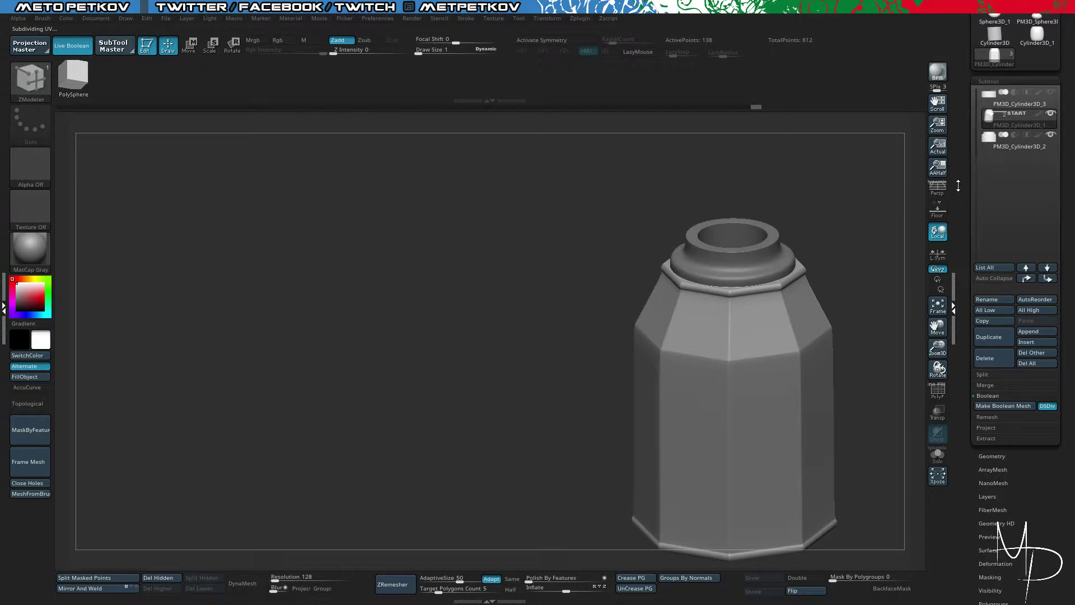
pyautogui.click(1015, 404)
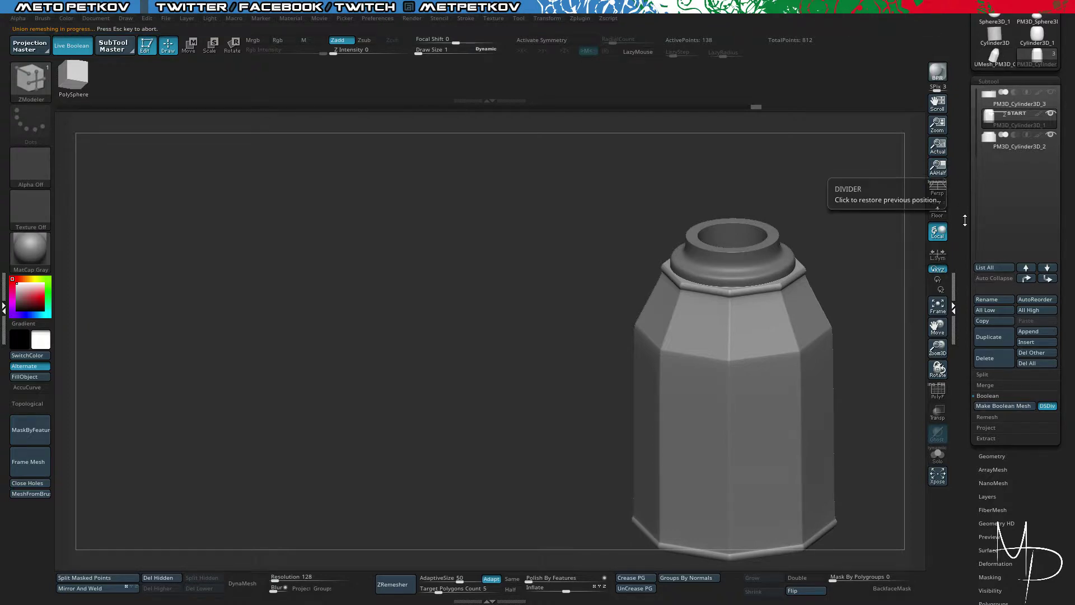
# Step: Switch to the generated boolean mesh of the bottle and assign it a single polygroup
pyautogui.click(994, 57)
pyautogui.moveTo(819, 188); pyautogui.dragTo(818, 196)
pyautogui.hotkey('shift', 'f')
pyautogui.hotkey('shift', 'f')
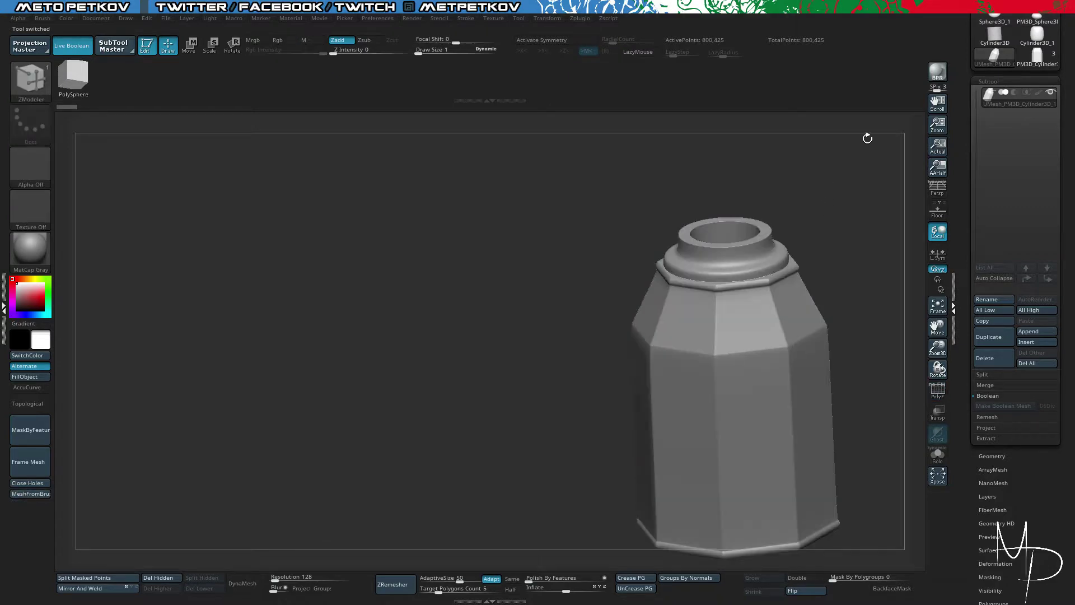
pyautogui.hotkey('ctrl', 'w')
pyautogui.hotkey('shift', 'f')
pyautogui.hotkey('shift', 'f')
# Step: Return to the original bottle tool and delete its body and neck subtools, keeping only the cork cylinder
pyautogui.click(1026, 63)
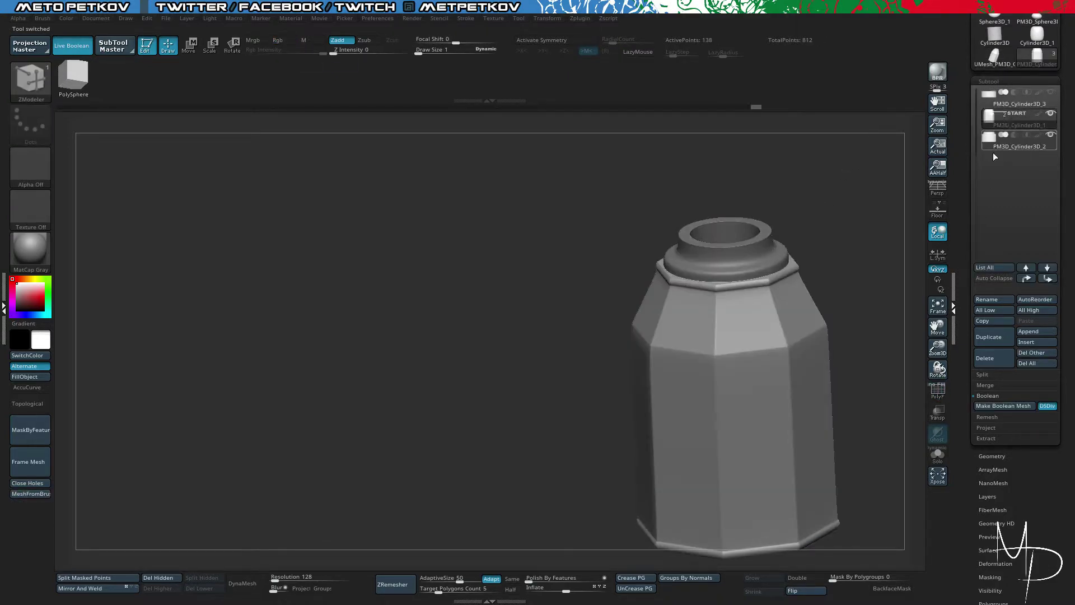
pyautogui.click(984, 362)
pyautogui.press('Return')
pyautogui.click(986, 358)
pyautogui.press('Return')
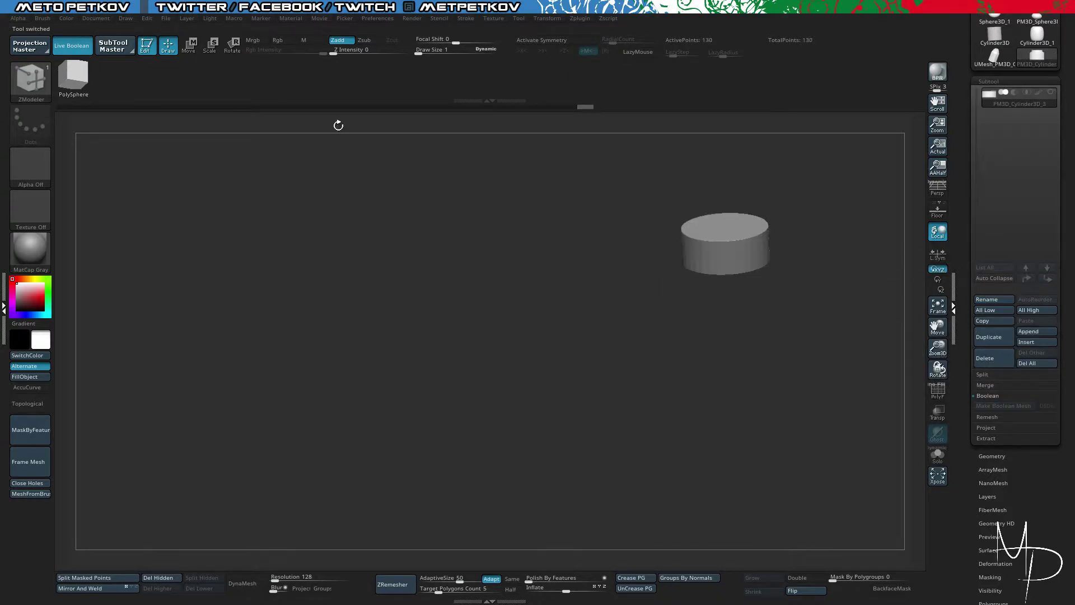
# Step: Insert the boolean bottle mesh as a subtool below the cork and make the cork visible
pyautogui.click(1033, 342)
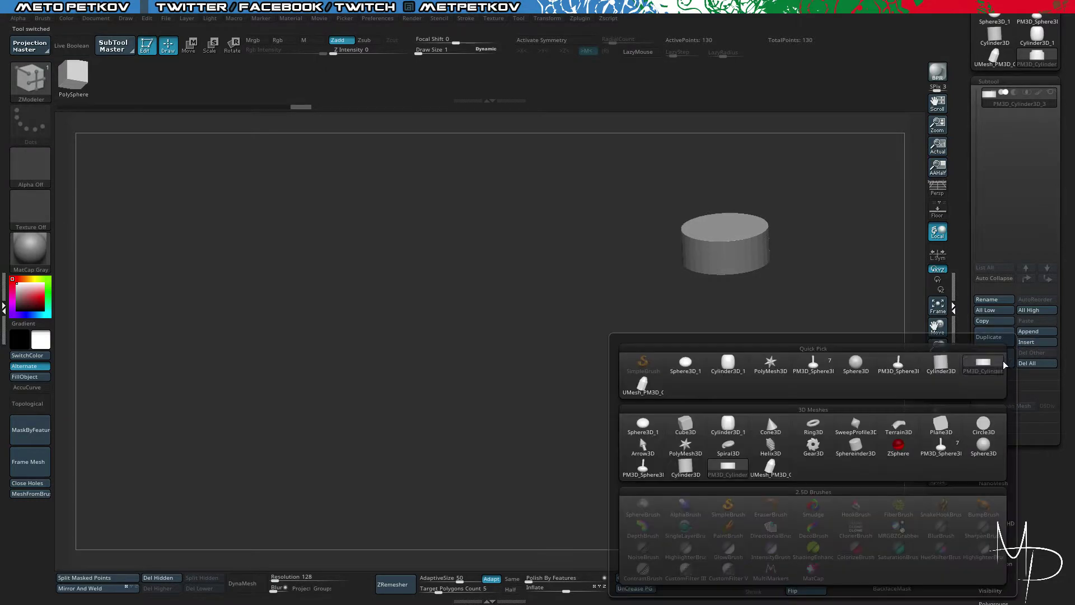
pyautogui.click(646, 385)
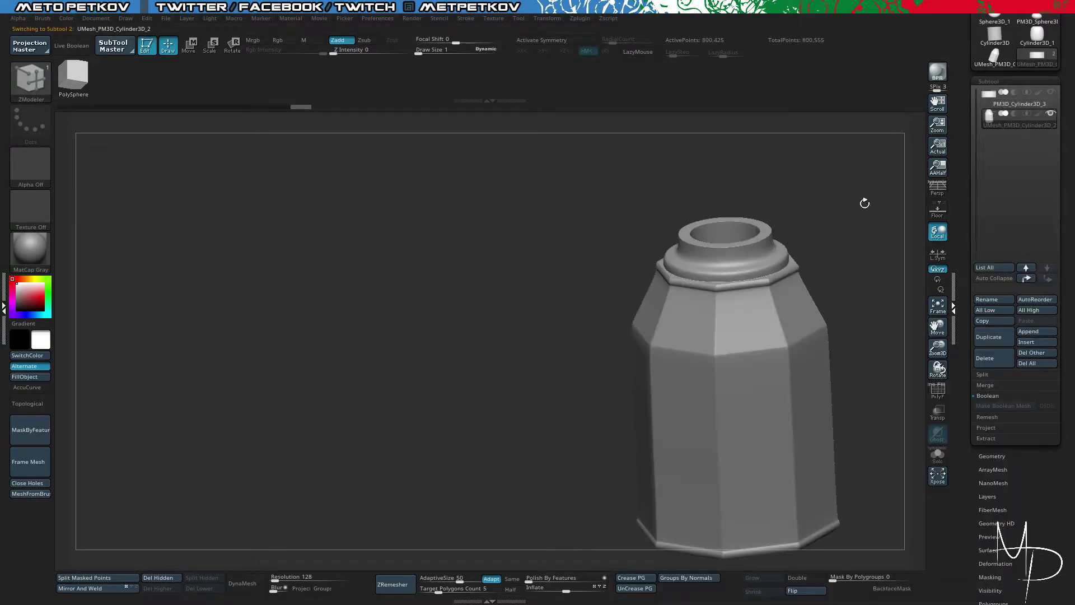
pyautogui.click(1051, 93)
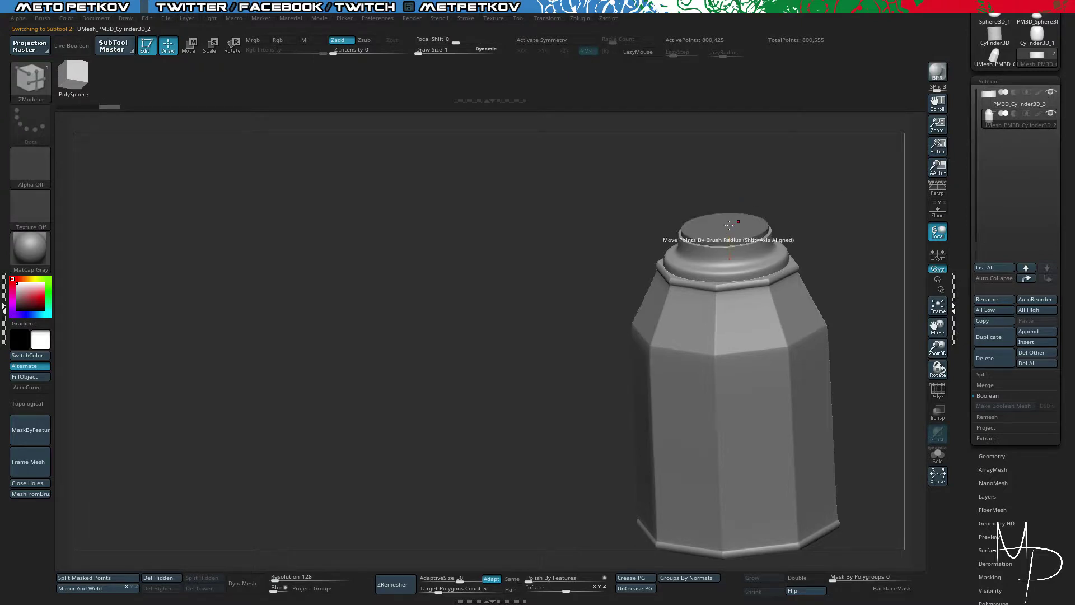
# Step: Select the cork cylinder and move it upward so it sticks out of the bottle neck
pyautogui.press('w')
pyautogui.keyDown('shift'); pyautogui.moveTo(796, 216); pyautogui.dragTo(545, 186); pyautogui.keyUp('shift')
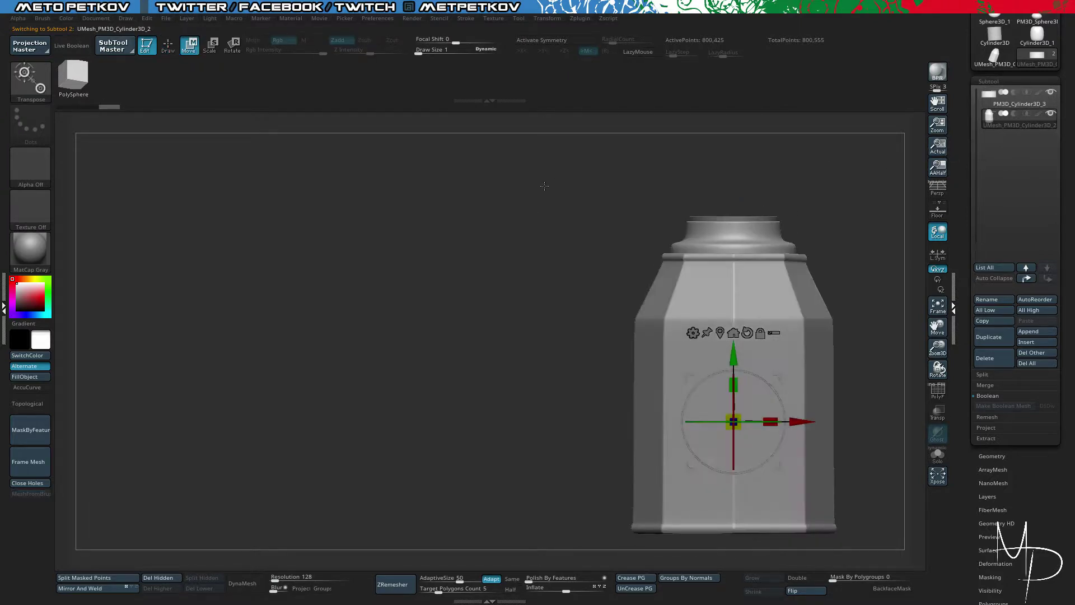
pyautogui.click(1046, 104)
pyautogui.moveTo(733, 227); pyautogui.dragTo(730, 188)
pyautogui.moveTo(561, 173)
pyautogui.mouseDown()
pyautogui.moveTo(596, 231)
pyautogui.moveTo(552, 159)
pyautogui.moveTo(521, 135)
pyautogui.moveTo(514, 218)
pyautogui.mouseUp()
# Step: Insert a horizontal edge loop around the cork's side with ZModeler, keeping its dynamic subdivision preview on
pyautogui.press('d')
pyautogui.hotkey('shift', 'd')
pyautogui.hotkey('shift', 'f')
pyautogui.press('q')
pyautogui.moveTo(527, 163); pyautogui.dragTo(551, 115)
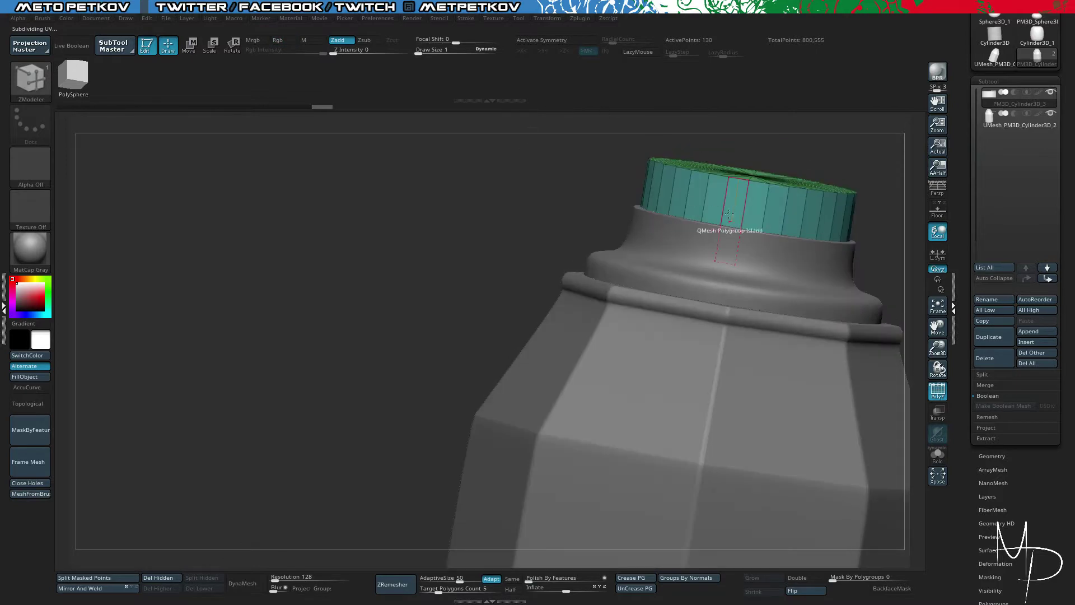
pyautogui.press('space')
pyautogui.click(723, 216)
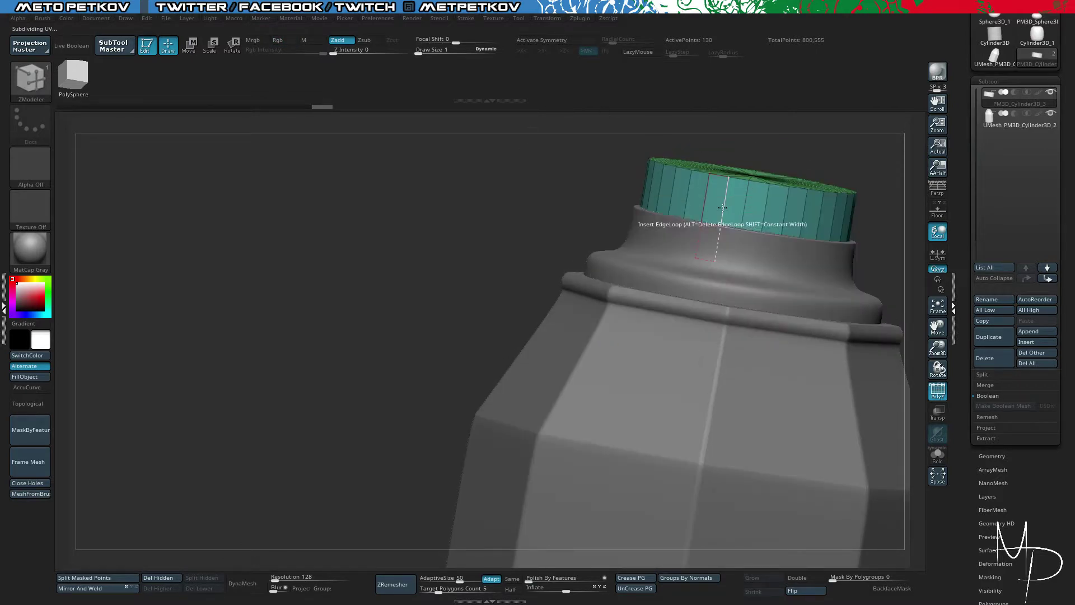
pyautogui.click(722, 207)
pyautogui.moveTo(506, 163); pyautogui.dragTo(485, 170)
pyautogui.hotkey('shift', 'f')
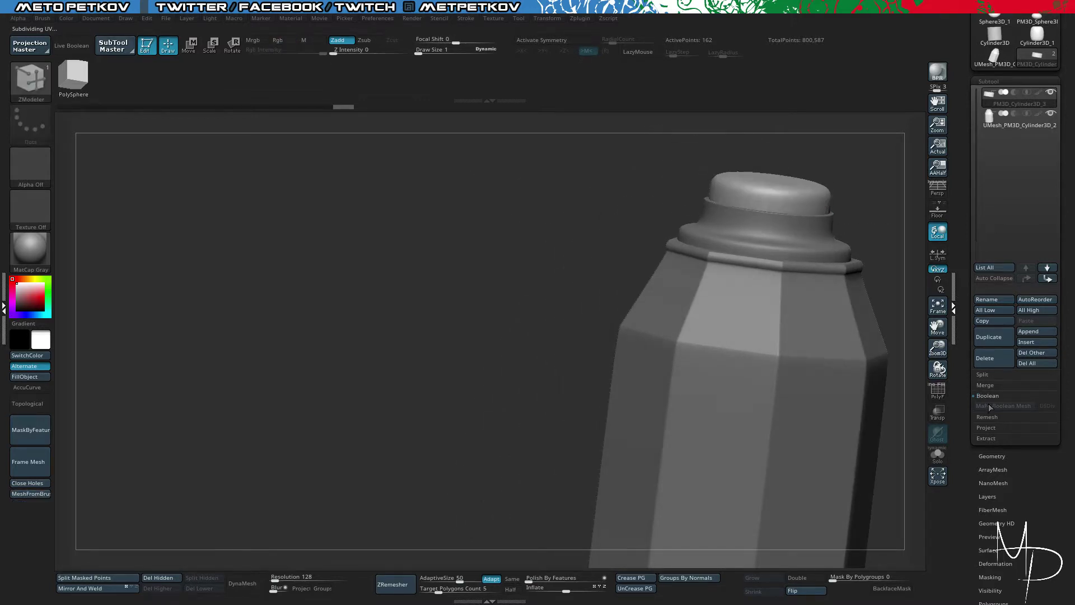
# Step: Apply Dynamic Subdiv to the cork to turn its smoothed preview into real geometry
pyautogui.moveTo(1008, 412); pyautogui.dragTo(1009, 414)
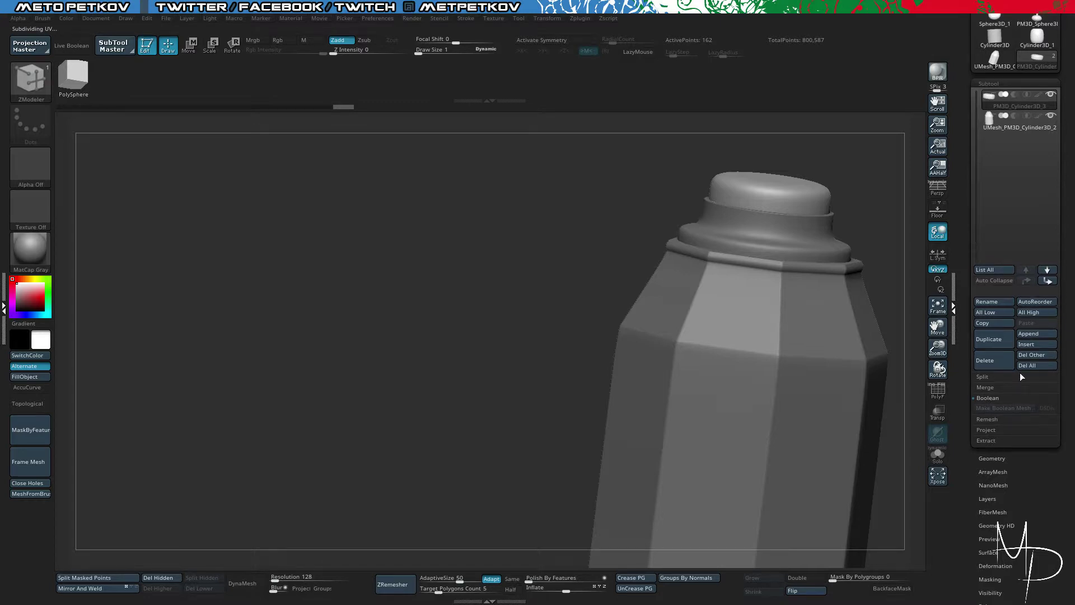
pyautogui.click(989, 458)
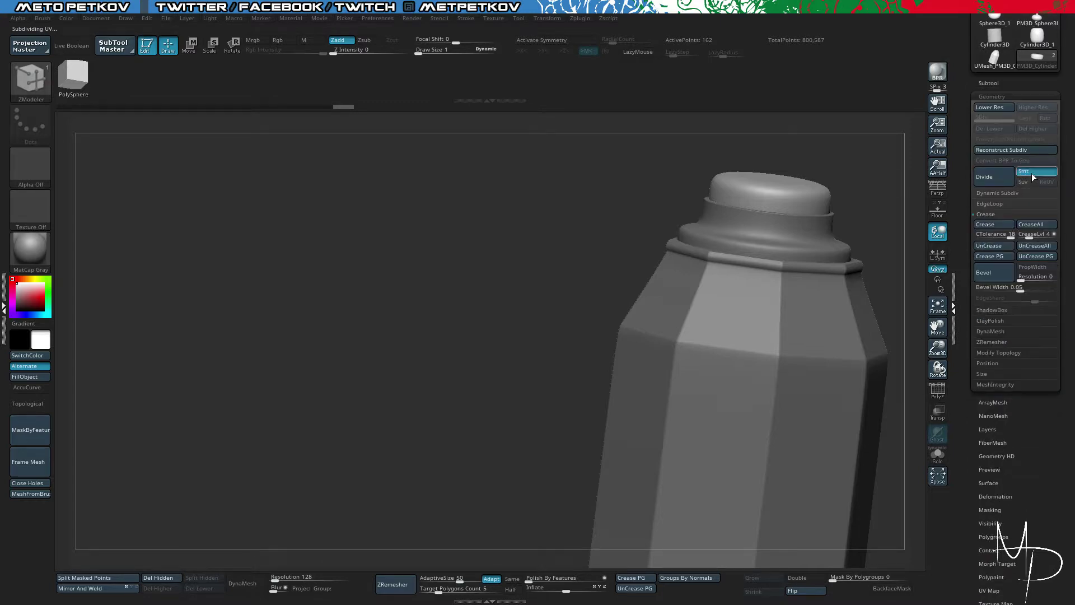
pyautogui.click(992, 194)
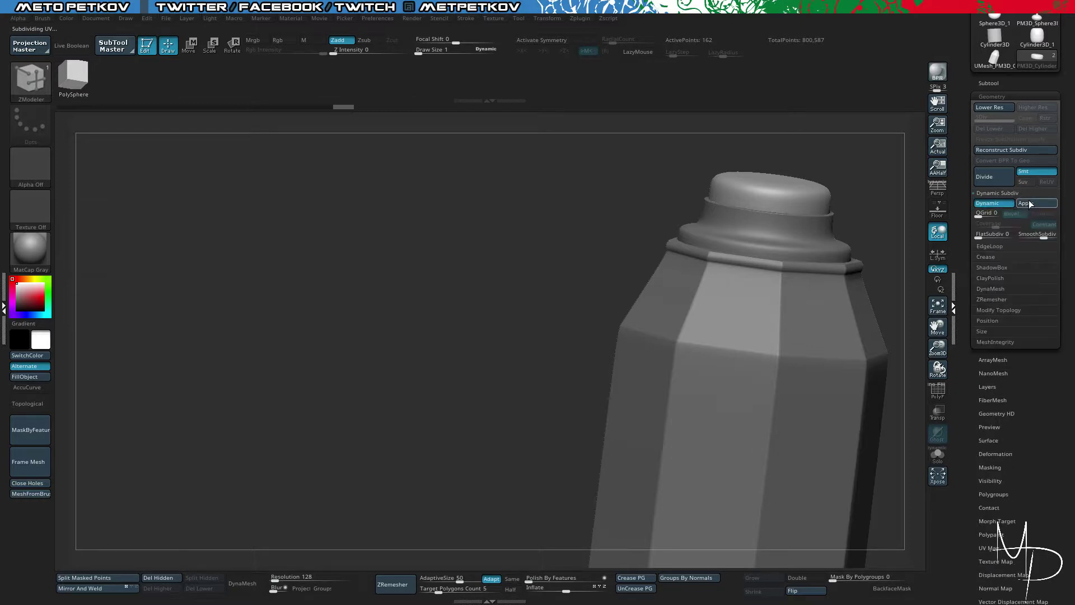
# Step: Merge the cork down with the bottle mesh into one subtool
pyautogui.click(984, 82)
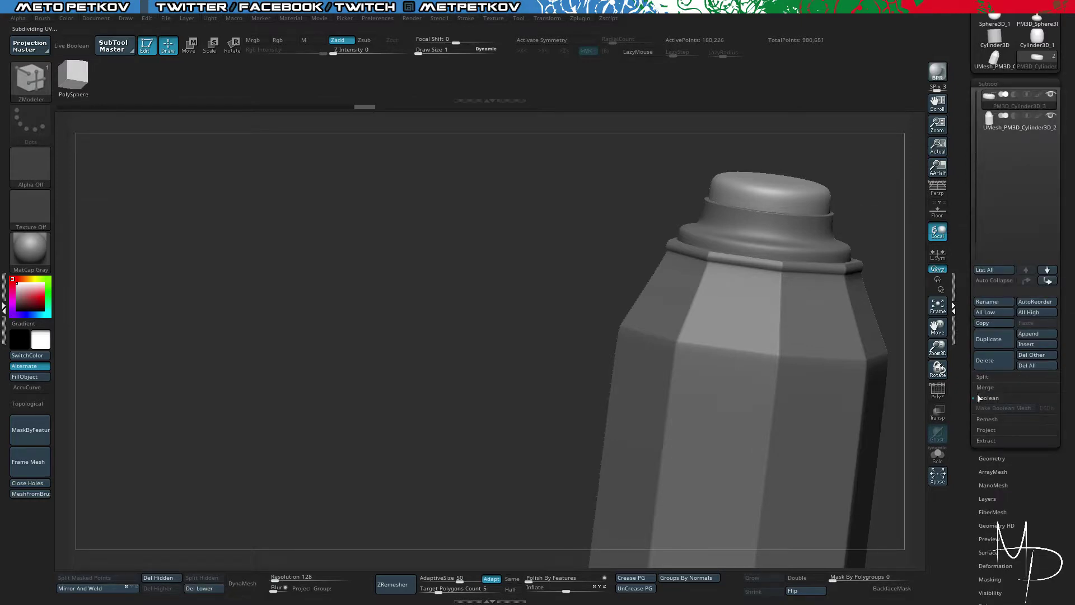
pyautogui.click(983, 388)
pyautogui.click(991, 397)
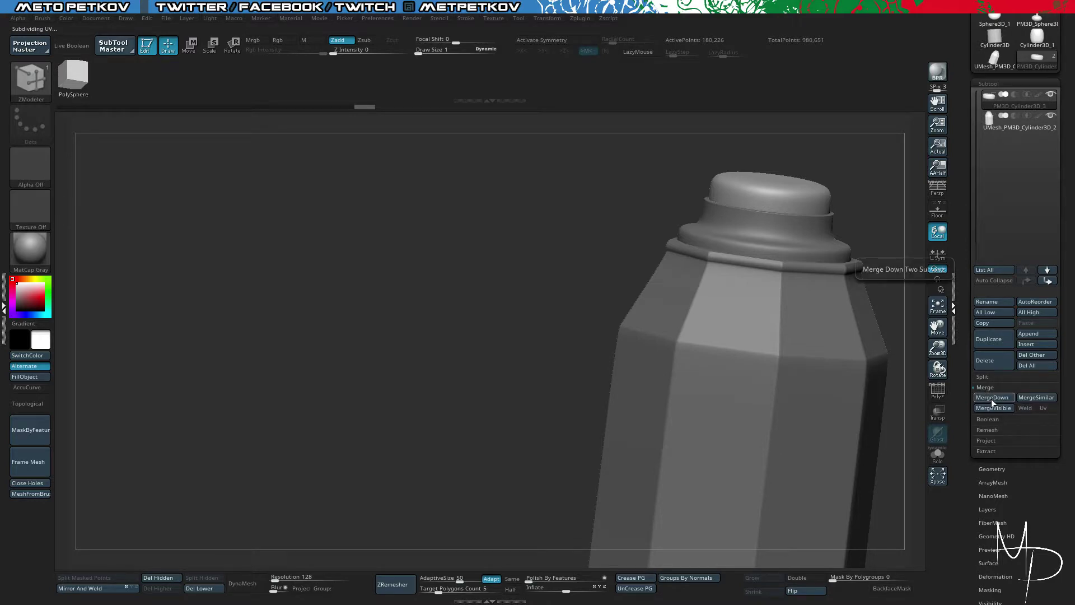
pyautogui.keyDown('alt'); pyautogui.moveTo(358, 280); pyautogui.dragTo(384, 233); pyautogui.keyUp('alt')
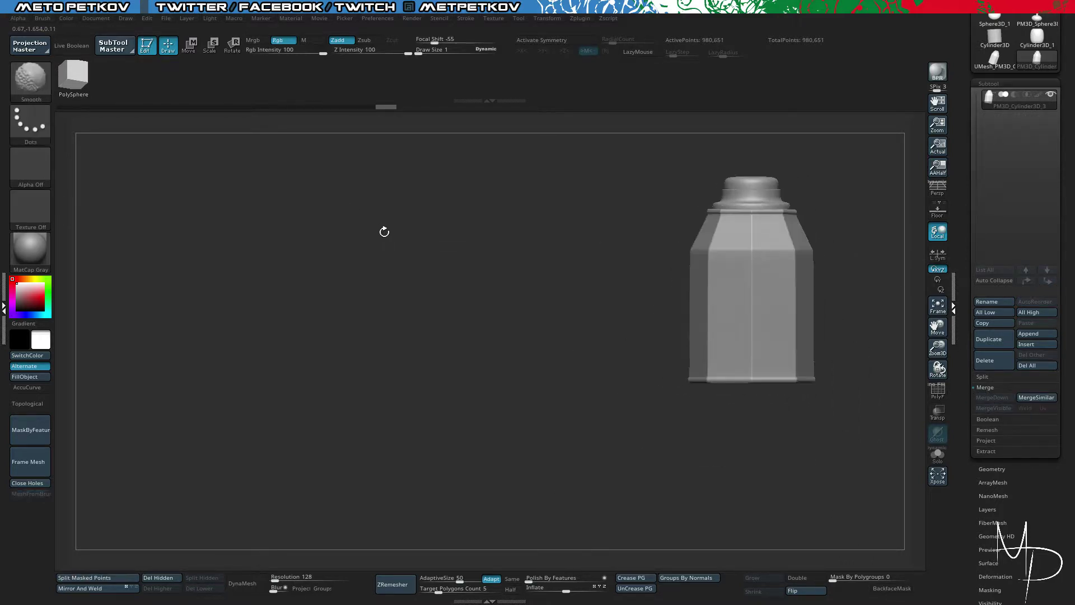
# Step: Switch to the table scene tool, append the finished bottle to it and select the new subtool
pyautogui.scroll(3, 990, 63)
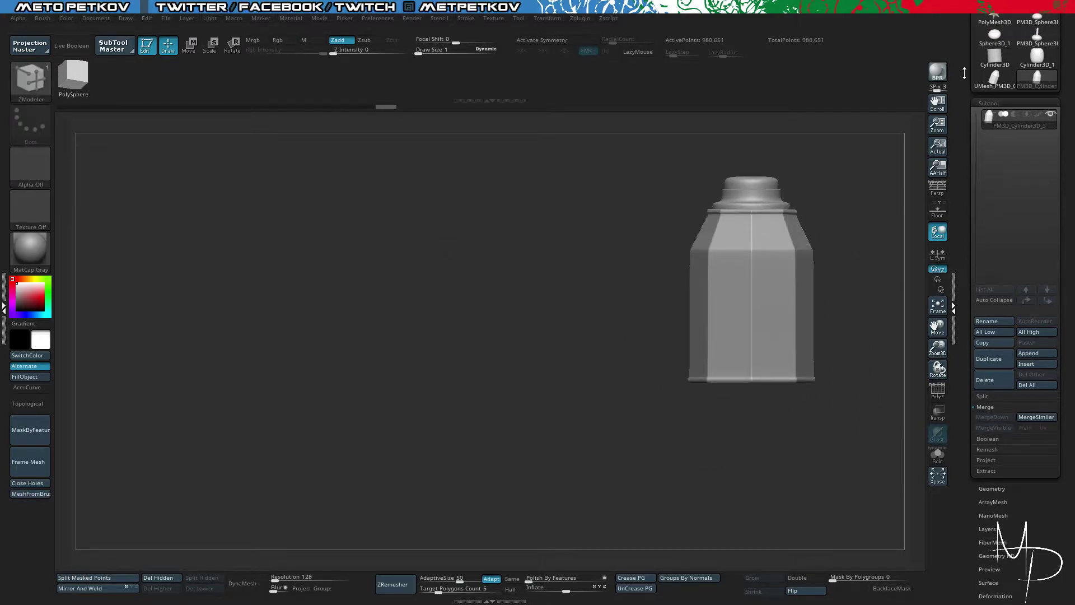
pyautogui.click(1037, 74)
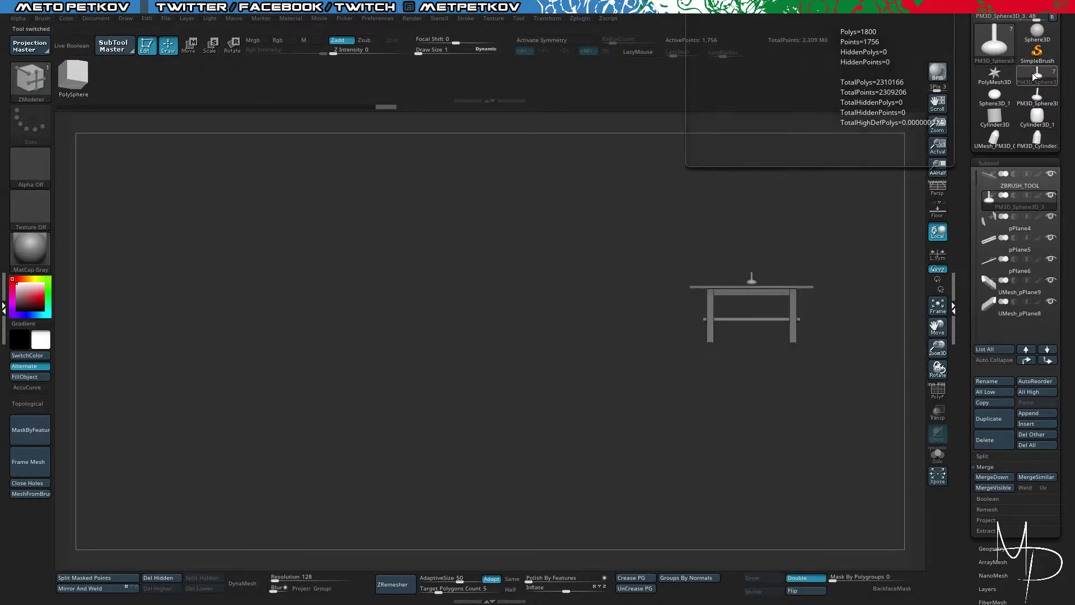
pyautogui.moveTo(840, 253); pyautogui.dragTo(840, 307)
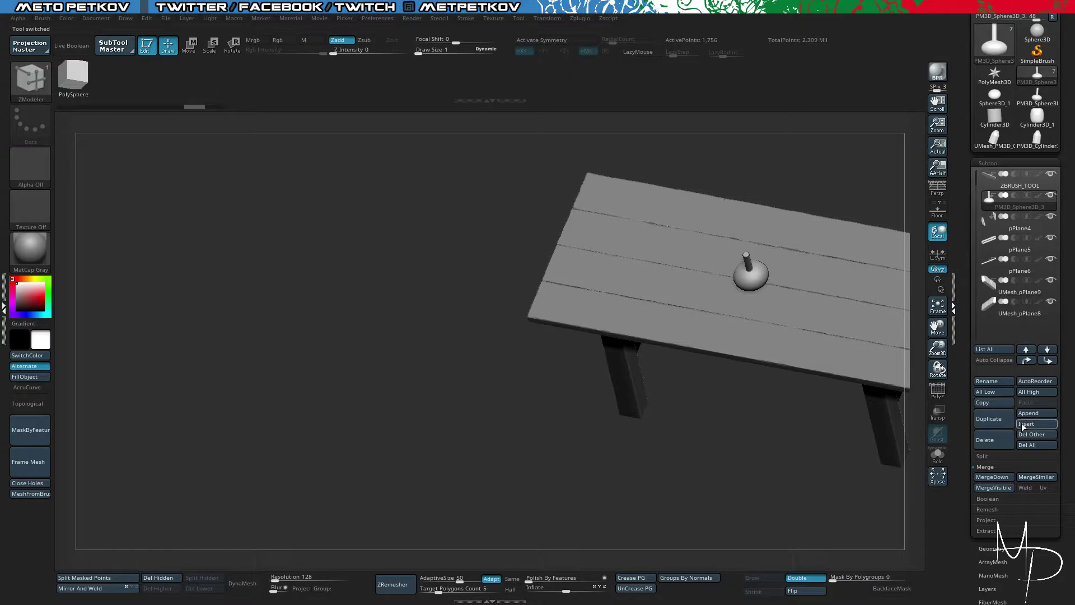
pyautogui.click(1028, 413)
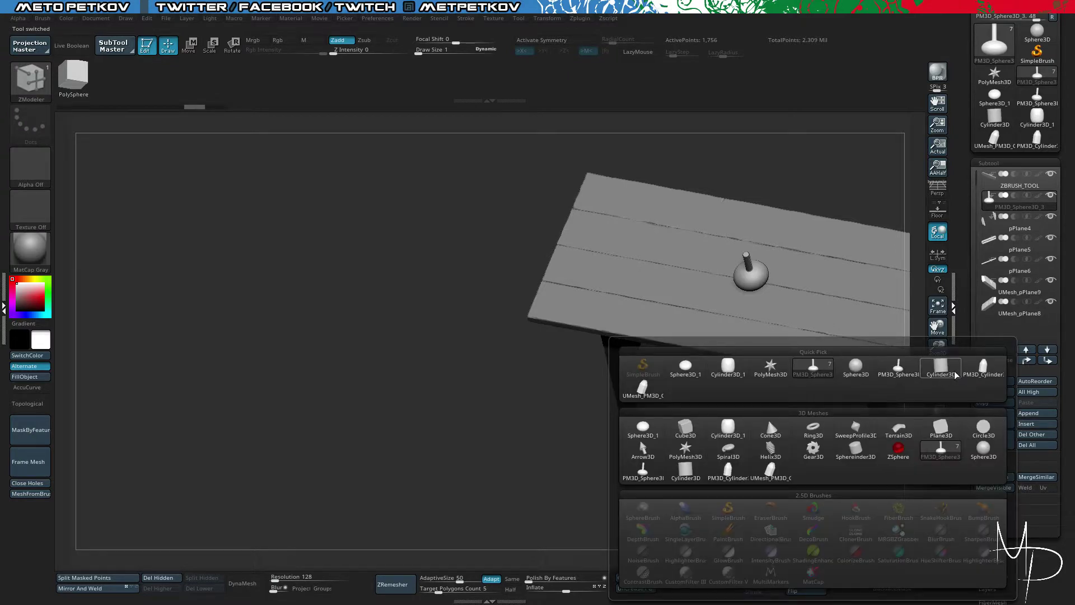
pyautogui.click(979, 374)
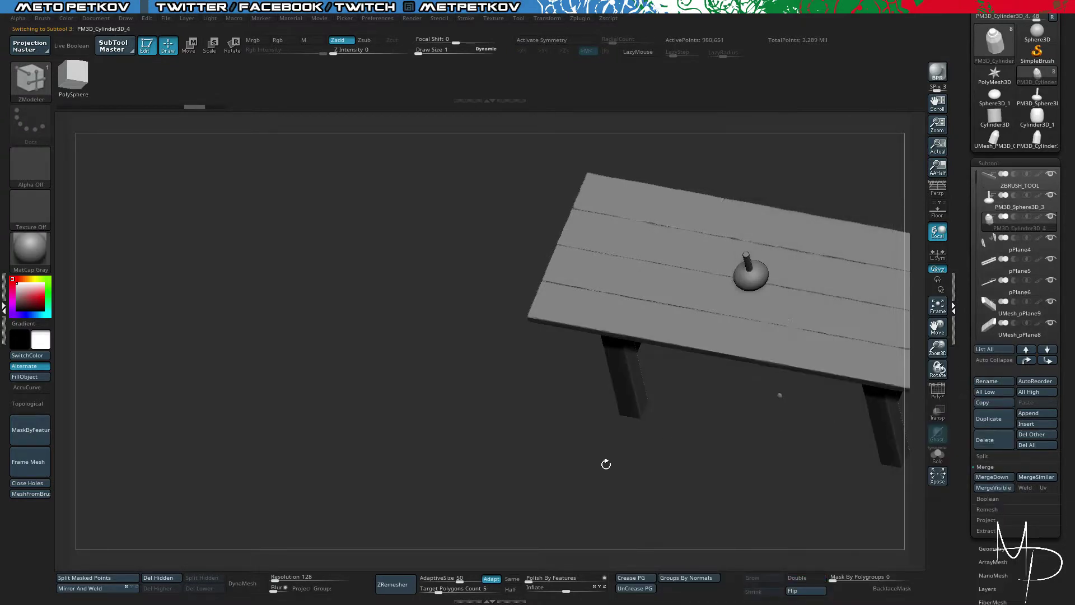
# Step: Move the small bottle from beneath the table up to the level of the tabletop
pyautogui.keyDown('shift'); pyautogui.moveTo(607, 463); pyautogui.dragTo(682, 390); pyautogui.keyUp('shift')
pyautogui.press('w')
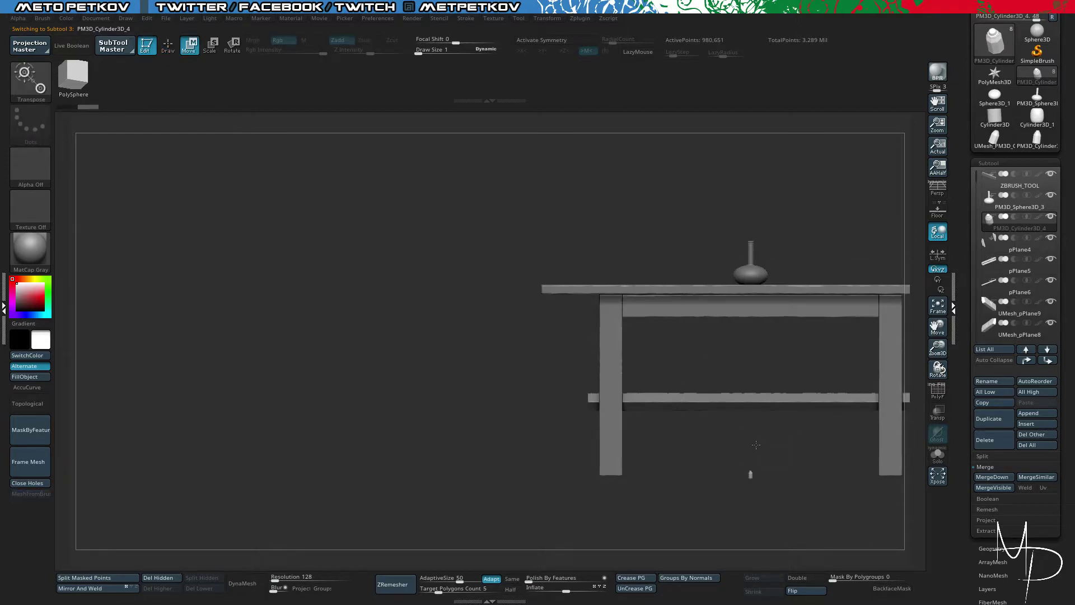
pyautogui.click(749, 473)
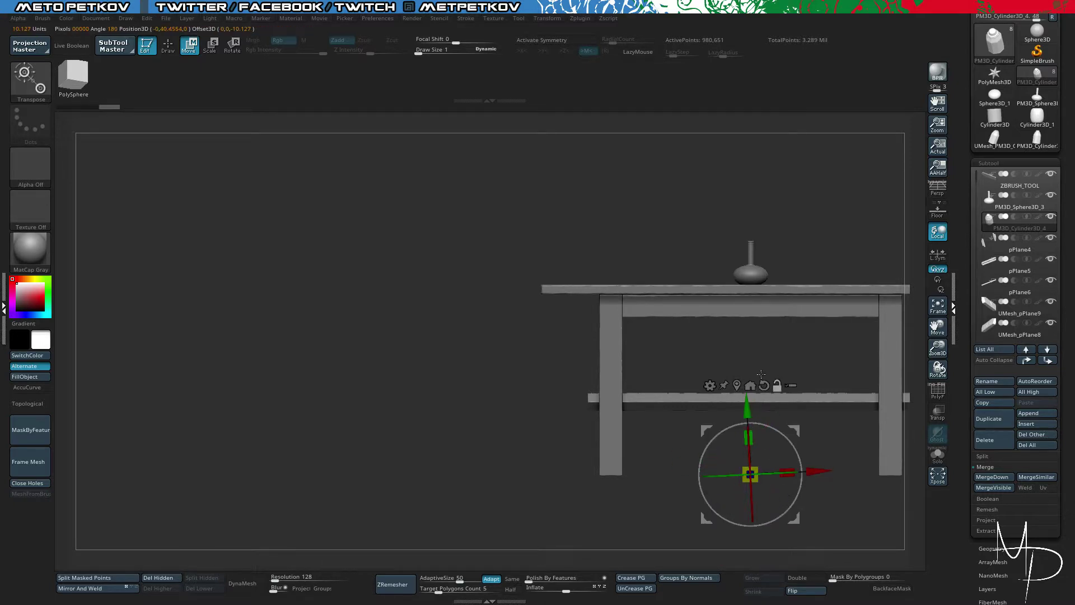
pyautogui.moveTo(749, 474)
pyautogui.mouseDown()
pyautogui.moveTo(736, 449)
pyautogui.moveTo(741, 463)
pyautogui.mouseUp()
pyautogui.moveTo(749, 405); pyautogui.dragTo(717, 204)
pyautogui.moveTo(719, 205); pyautogui.dragTo(742, 297)
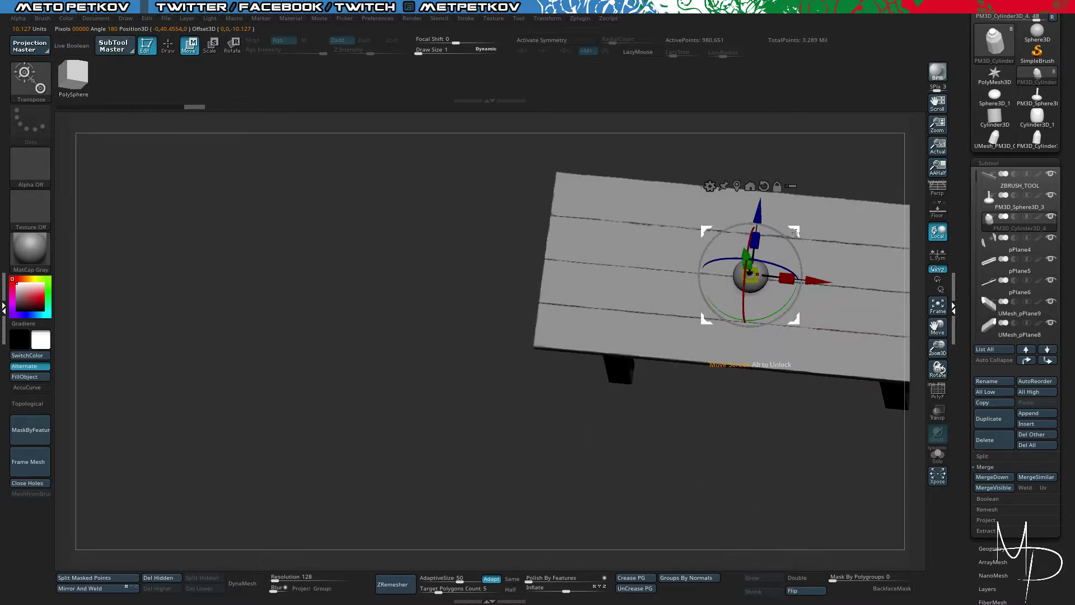
# Step: Adjust the bottle's placement on the tabletop with the gizmo and undo the last change
pyautogui.moveTo(796, 232); pyautogui.dragTo(826, 213)
pyautogui.moveTo(523, 240); pyautogui.dragTo(697, 305)
pyautogui.moveTo(783, 188); pyautogui.dragTo(782, 195)
pyautogui.keyDown('alt'); pyautogui.moveTo(496, 180); pyautogui.dragTo(469, 168); pyautogui.keyUp('alt')
pyautogui.moveTo(469, 168)
pyautogui.mouseDown()
pyautogui.moveTo(480, 218)
pyautogui.moveTo(570, 269)
pyautogui.moveTo(484, 196)
pyautogui.moveTo(482, 207)
pyautogui.moveTo(565, 157)
pyautogui.moveTo(572, 137)
pyautogui.mouseUp()
pyautogui.hotkey('ctrl', 'z')
# Step: Move the bottle and round flask subtools to the top of the list and switch back to Draw mode
pyautogui.keyDown('shift'); pyautogui.click(1026, 360); pyautogui.keyUp('shift')
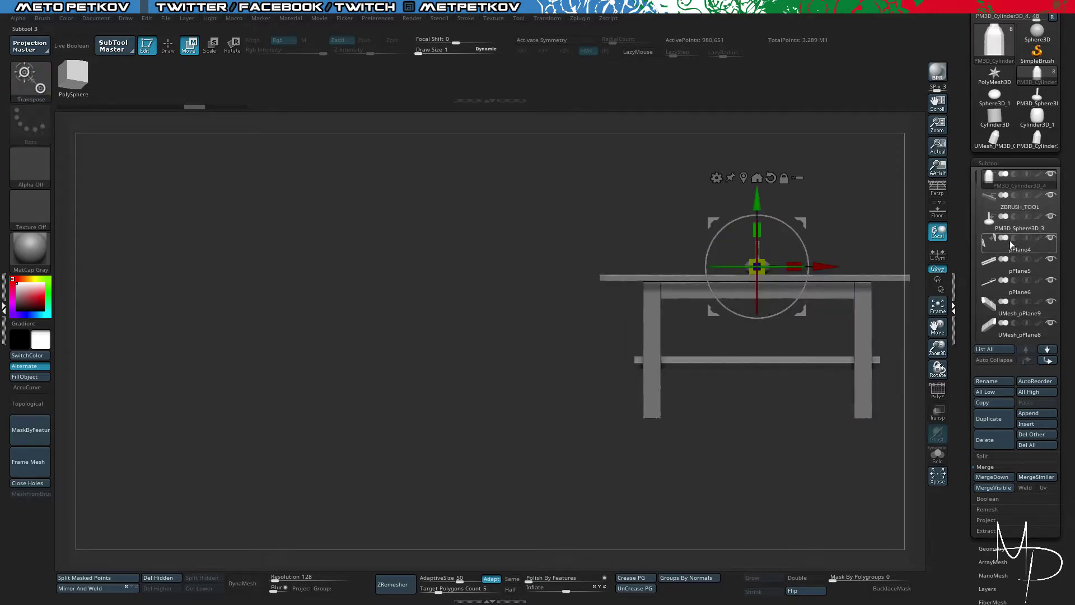
pyautogui.click(1006, 225)
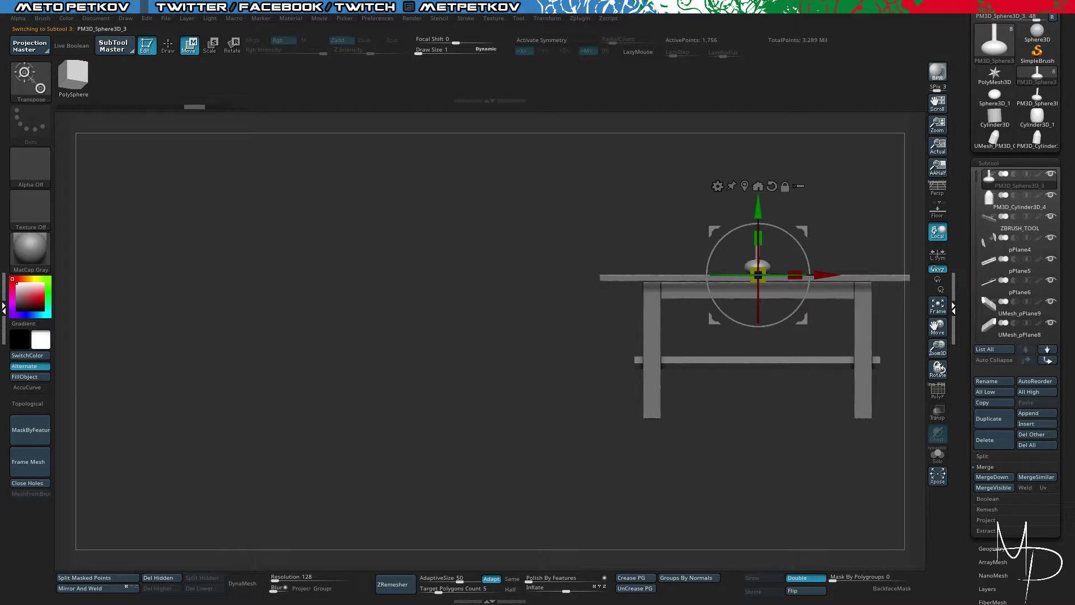
pyautogui.moveTo(564, 162); pyautogui.dragTo(593, 170)
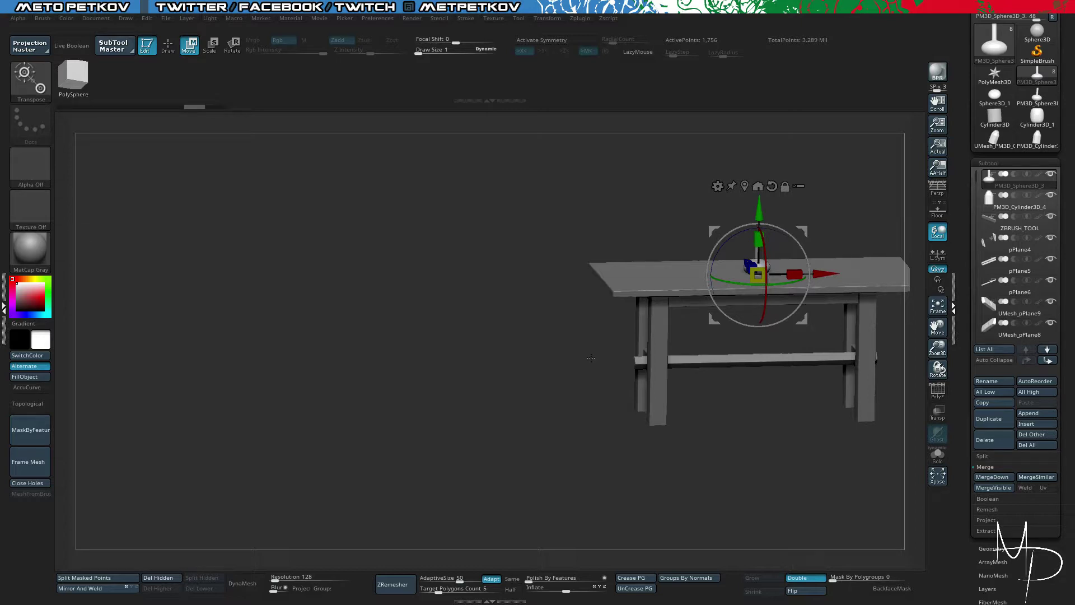
pyautogui.moveTo(474, 247); pyautogui.dragTo(624, 216)
pyautogui.press('q')
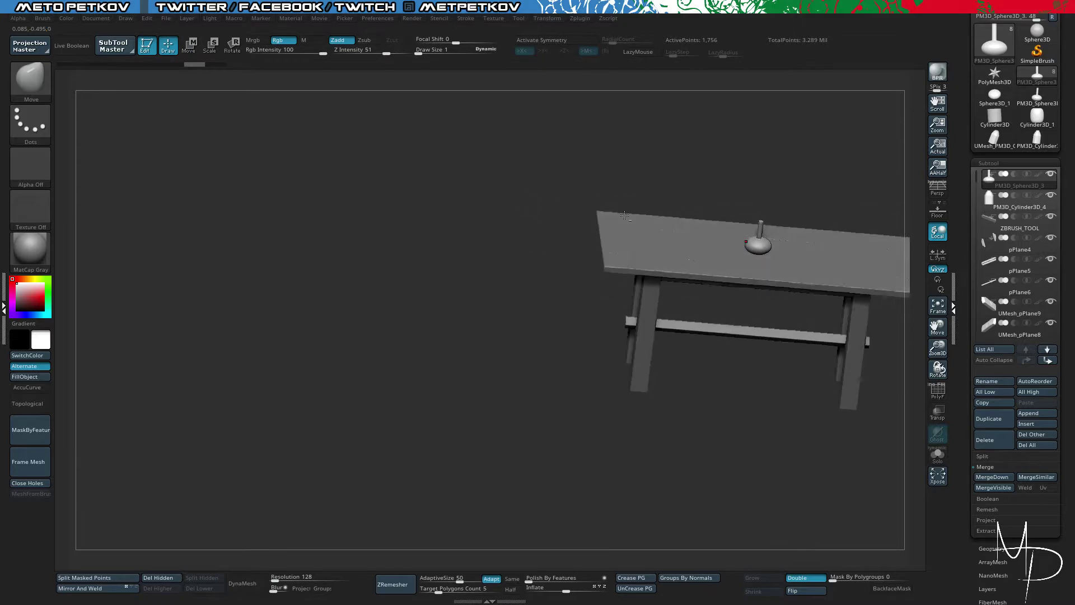
pyautogui.moveTo(517, 180); pyautogui.dragTo(621, 219)
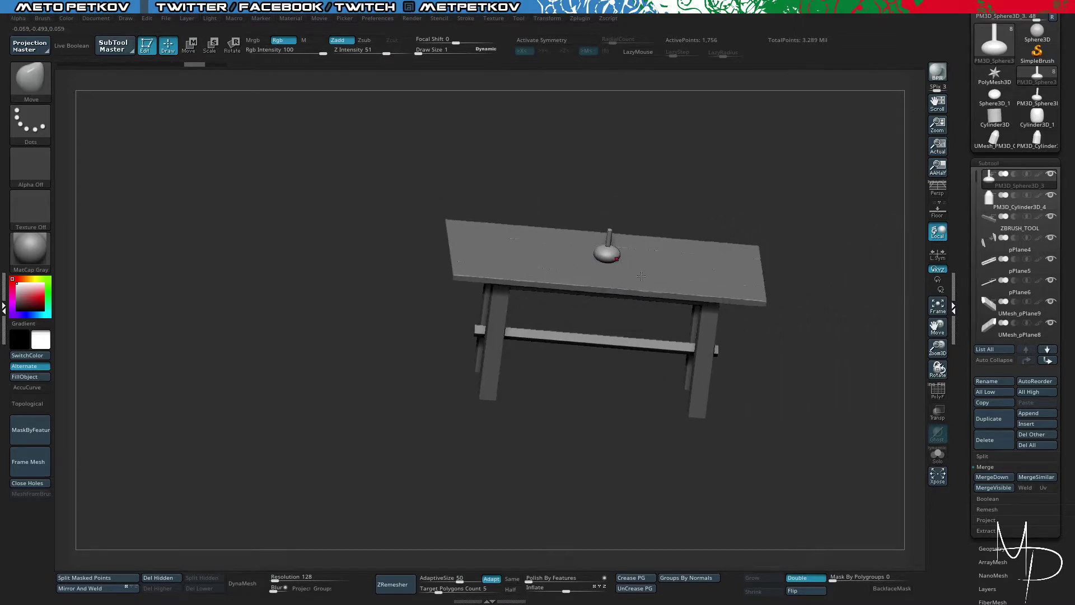
pyautogui.moveTo(630, 186); pyautogui.dragTo(600, 242)
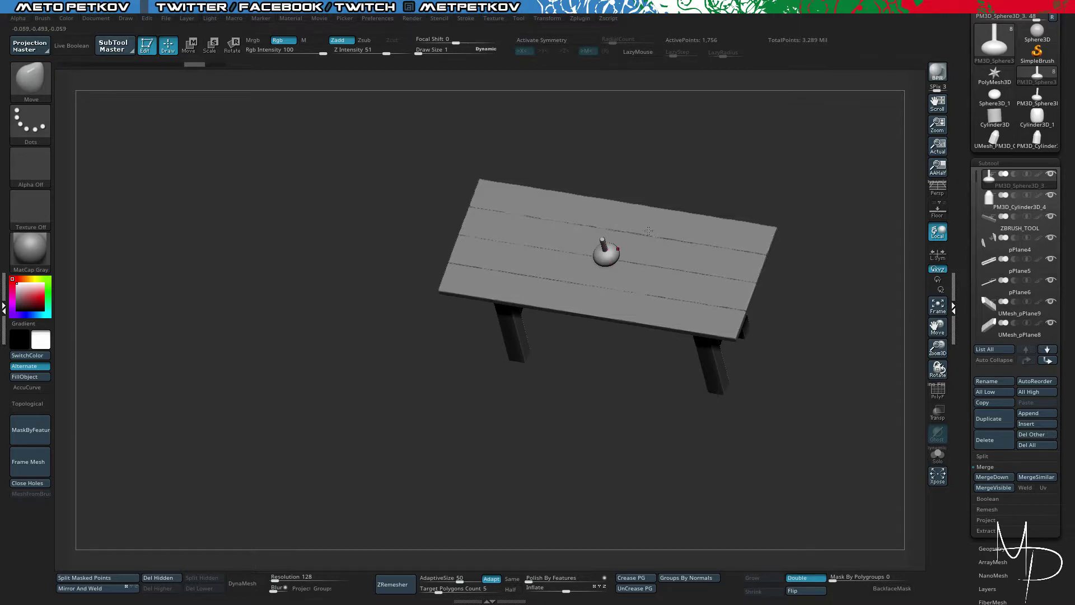
pyautogui.moveTo(348, 241); pyautogui.dragTo(304, 216)
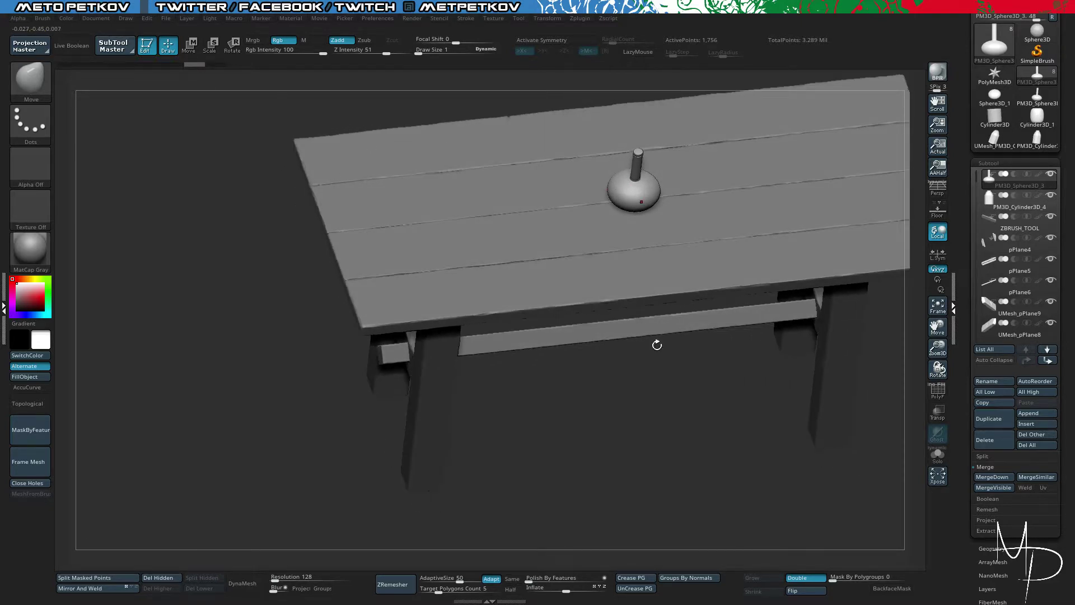
# Step: Hide the flask and bottle subtools, select the tabletop subtool and merge the visible table parts into a new tool
pyautogui.moveTo(600, 382)
pyautogui.keyDown('alt'); pyautogui.mouseDown()
pyautogui.moveTo(593, 371)
pyautogui.moveTo(616, 384)
pyautogui.mouseUp(); pyautogui.keyUp('alt')
pyautogui.moveTo(616, 384); pyautogui.dragTo(772, 334)
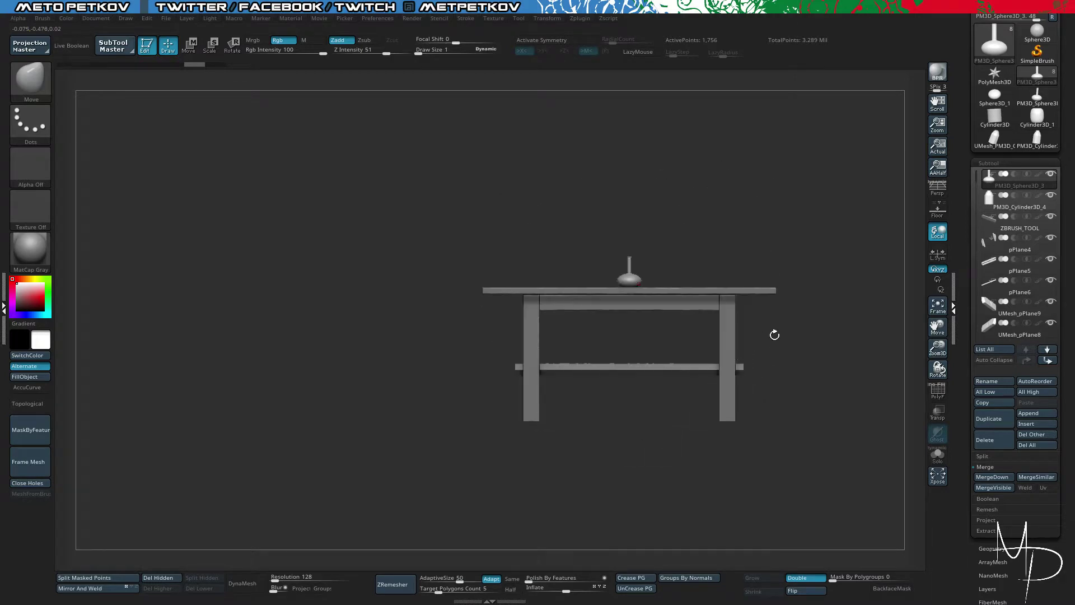
pyautogui.click(1050, 174)
pyautogui.click(1051, 194)
pyautogui.click(1008, 229)
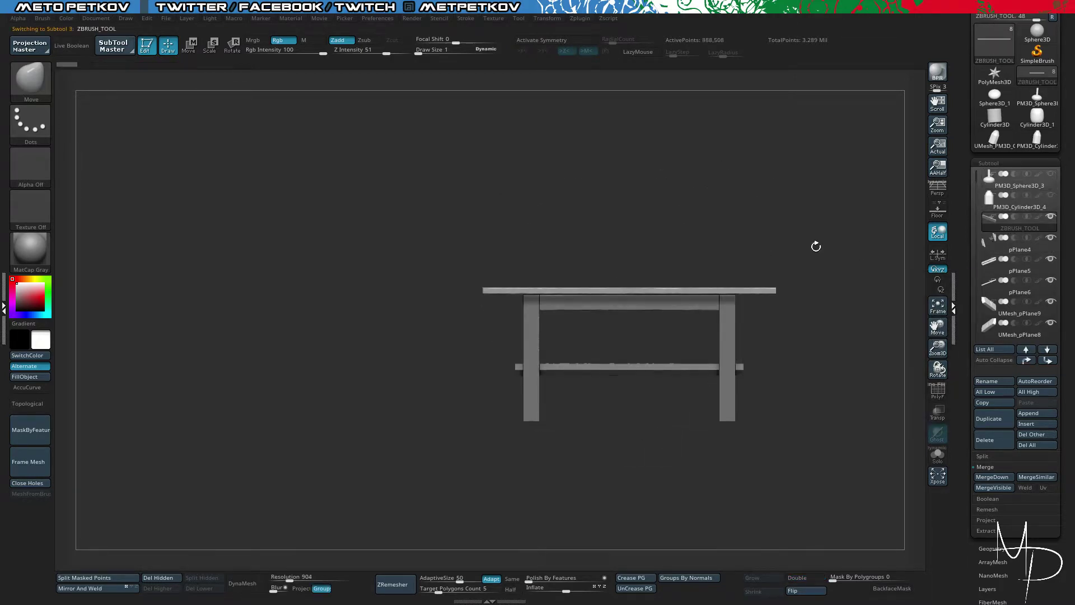
pyautogui.moveTo(772, 209)
pyautogui.mouseDown()
pyautogui.moveTo(798, 194)
pyautogui.moveTo(738, 176)
pyautogui.moveTo(773, 241)
pyautogui.moveTo(789, 205)
pyautogui.mouseUp()
pyautogui.click(983, 488)
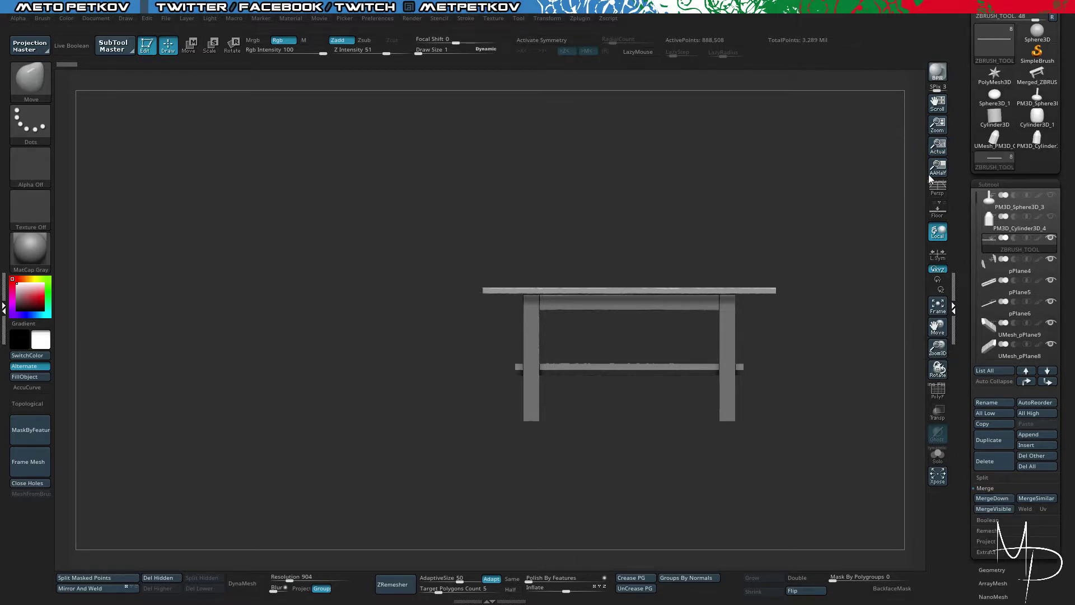
# Step: Inspect the merged table tool, return to the original table tool with its separate subtools and save the project
pyautogui.click(1038, 82)
pyautogui.moveTo(691, 182)
pyautogui.mouseDown()
pyautogui.moveTo(688, 221)
pyautogui.moveTo(609, 175)
pyautogui.moveTo(605, 159)
pyautogui.moveTo(668, 210)
pyautogui.moveTo(614, 180)
pyautogui.moveTo(419, 309)
pyautogui.mouseUp()
pyautogui.hotkey('shift', 'f')
pyautogui.hotkey('shift', 'f')
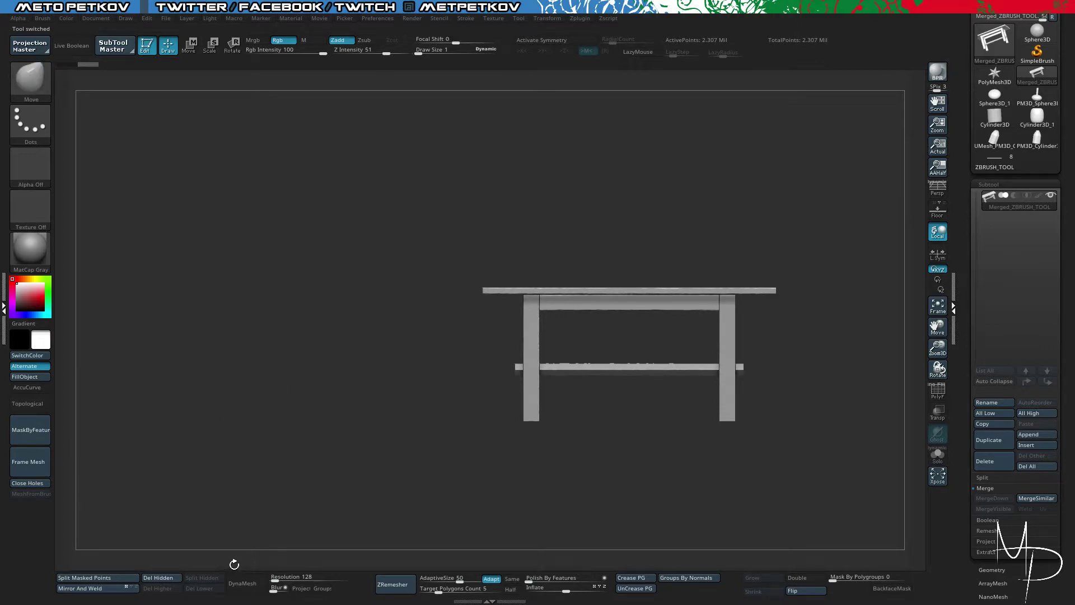
pyautogui.moveTo(227, 393); pyautogui.dragTo(160, 208)
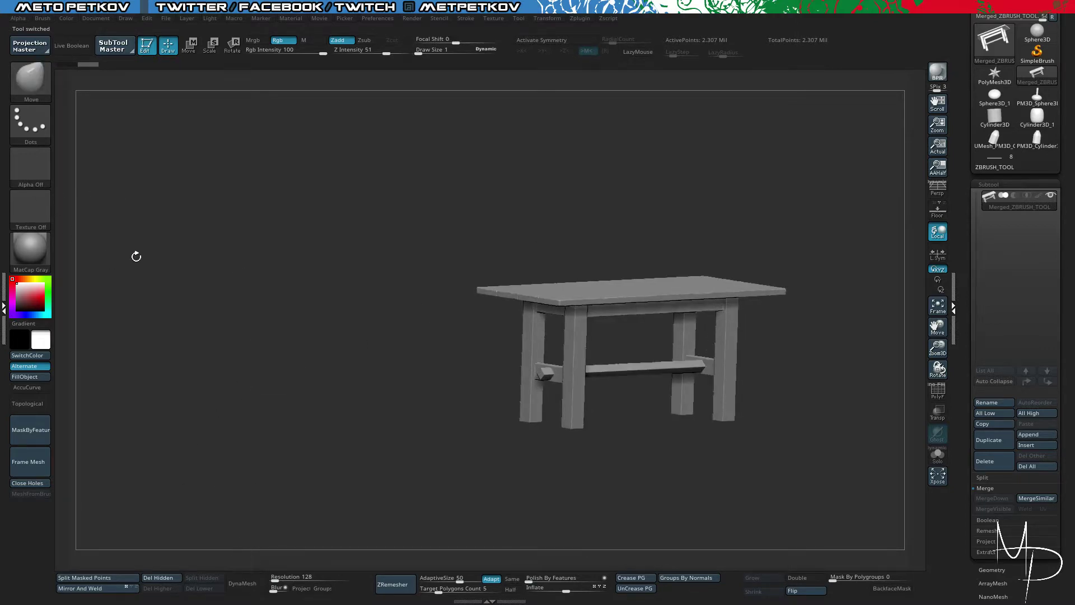
pyautogui.moveTo(308, 276); pyautogui.dragTo(249, 268)
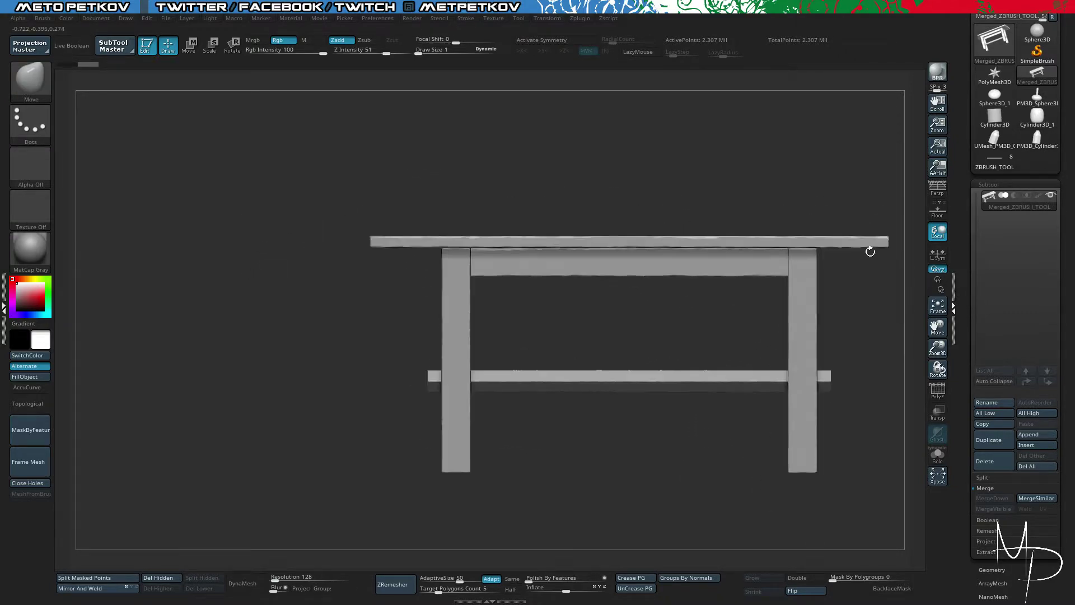
pyautogui.click(993, 165)
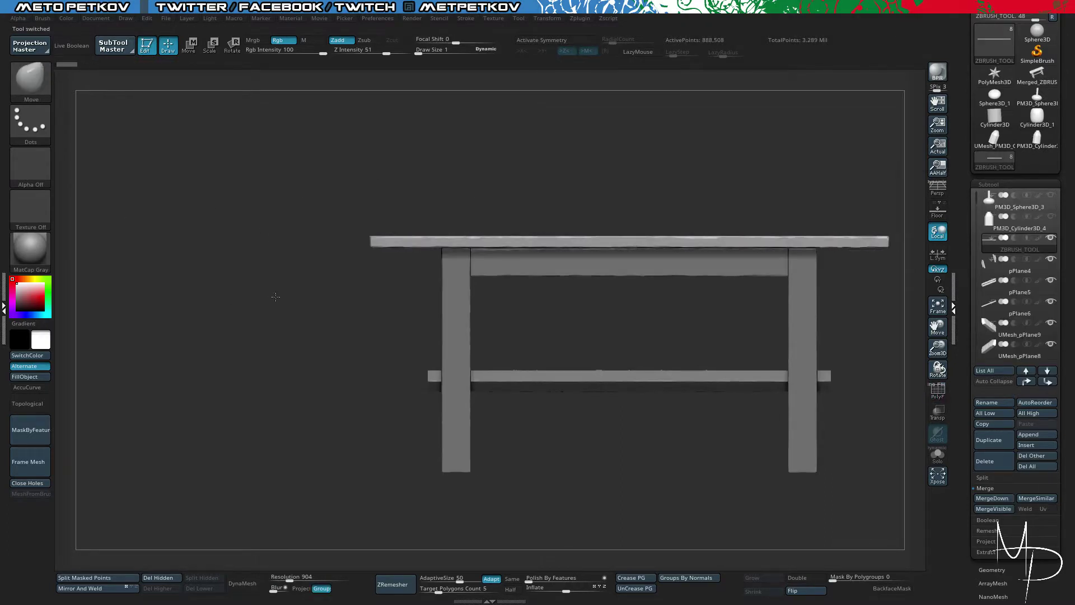
pyautogui.hotkey('ctrl', 's')
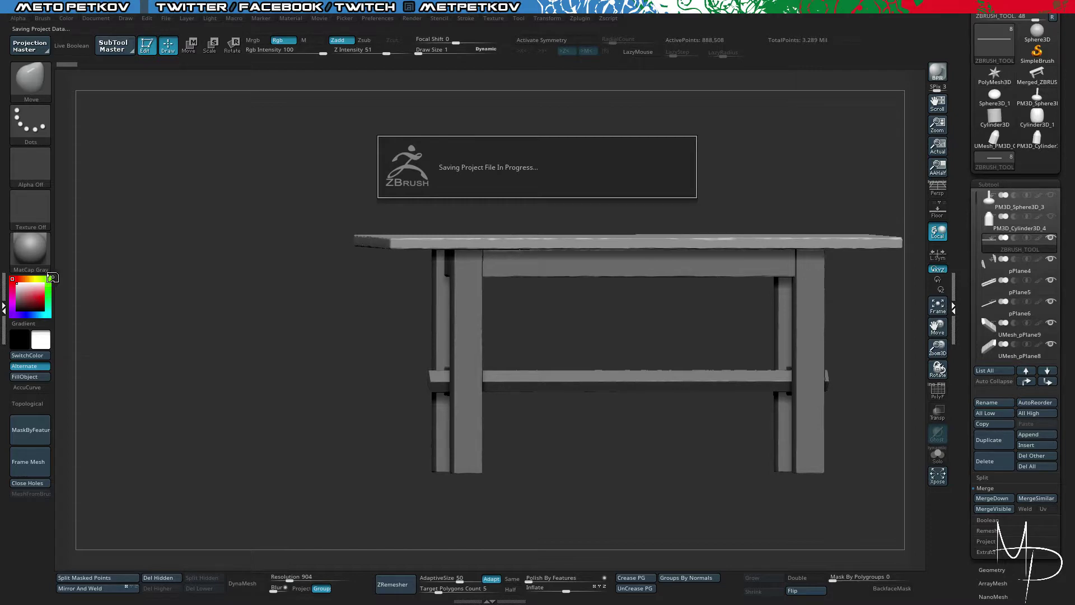
# Step: Fill the tabletop with red using the Standard brush with Zadd off and Mrgb on
pyautogui.click(42, 294)
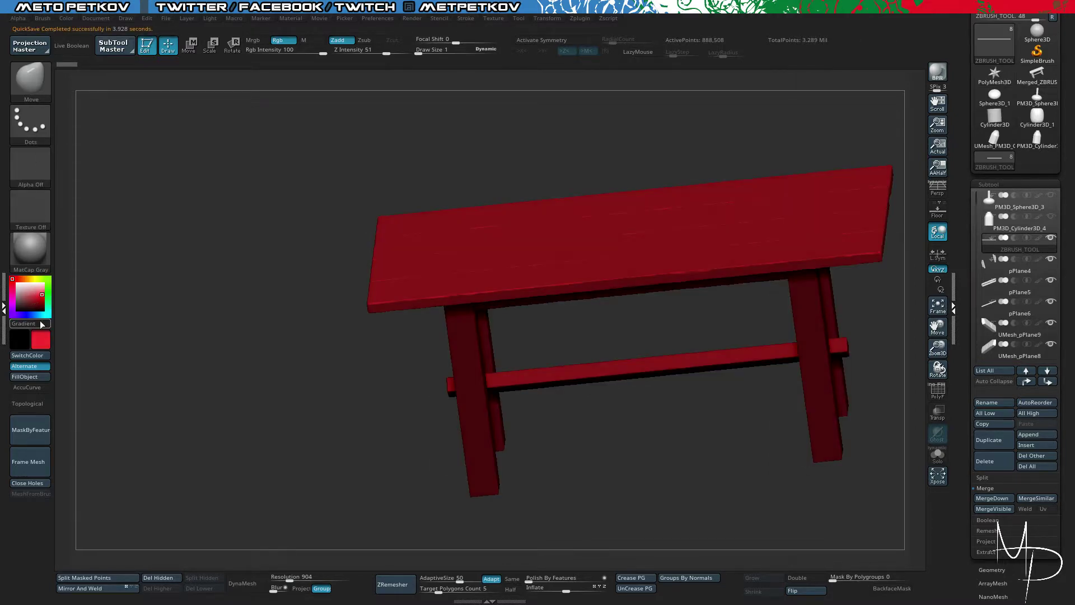
pyautogui.press('b')
pyautogui.press('s')
pyautogui.press('t')
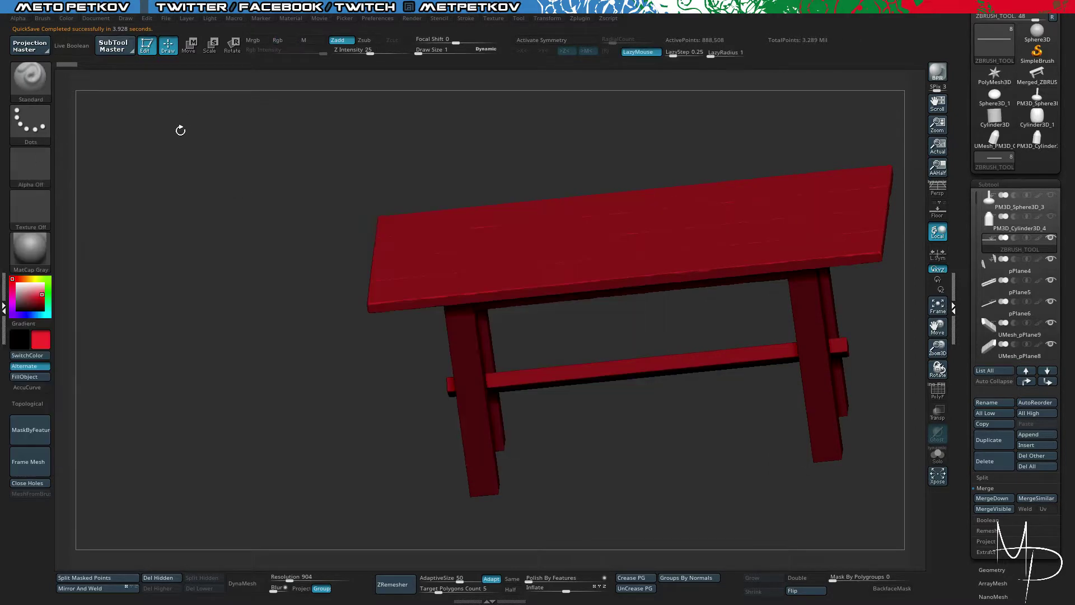
pyautogui.click(344, 41)
pyautogui.moveTo(270, 179); pyautogui.dragTo(322, 171)
pyautogui.click(256, 42)
pyautogui.moveTo(211, 270); pyautogui.dragTo(215, 259)
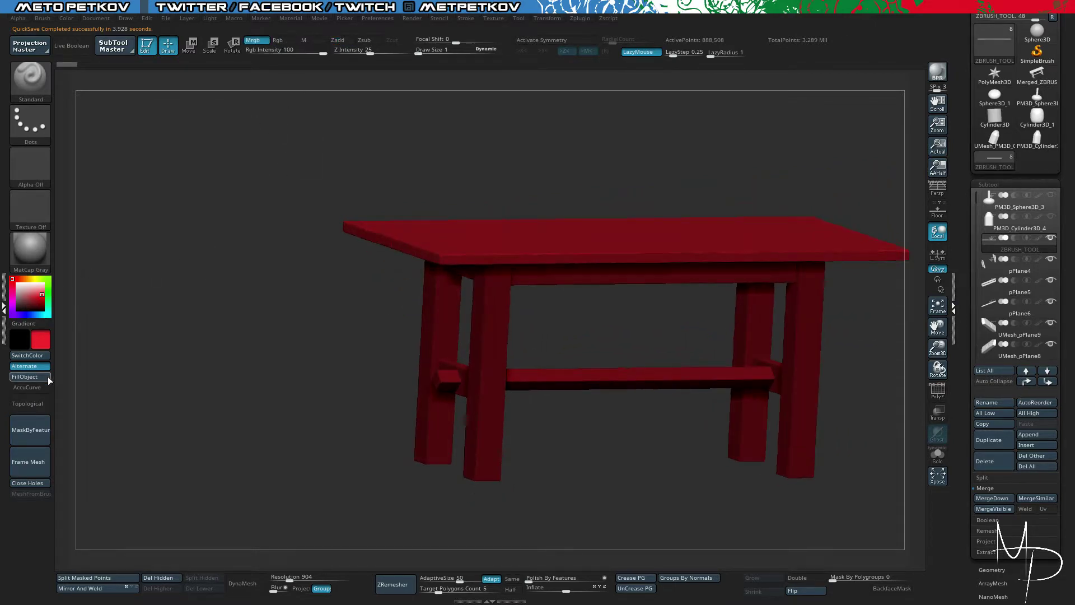
pyautogui.click(36, 377)
pyautogui.moveTo(185, 340); pyautogui.dragTo(239, 280)
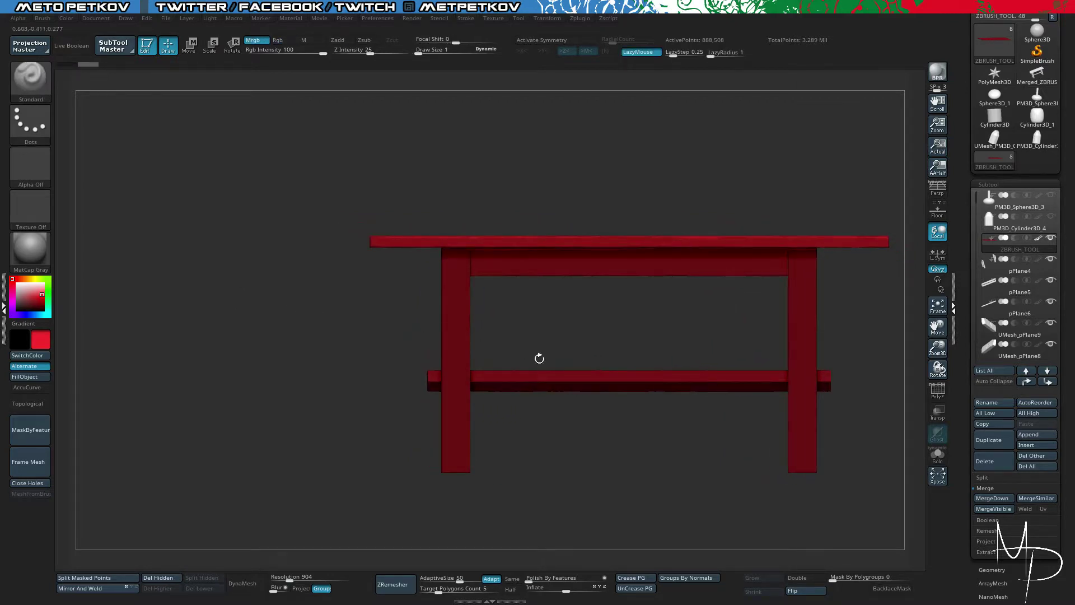
# Step: Select the apron frame beneath the tabletop, isolate it for a check and fill it with blue
pyautogui.keyDown('alt'); pyautogui.click(602, 268); pyautogui.keyUp('alt')
pyautogui.press('ctrl')
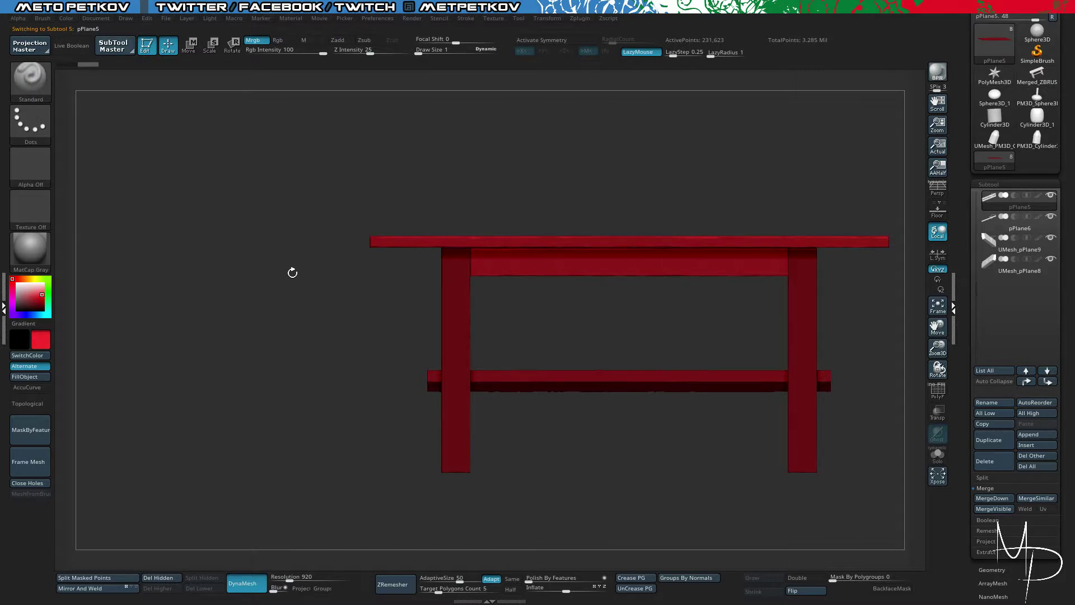
pyautogui.hotkey('ctrl', 'z')
pyautogui.hotkey('alt', 's')
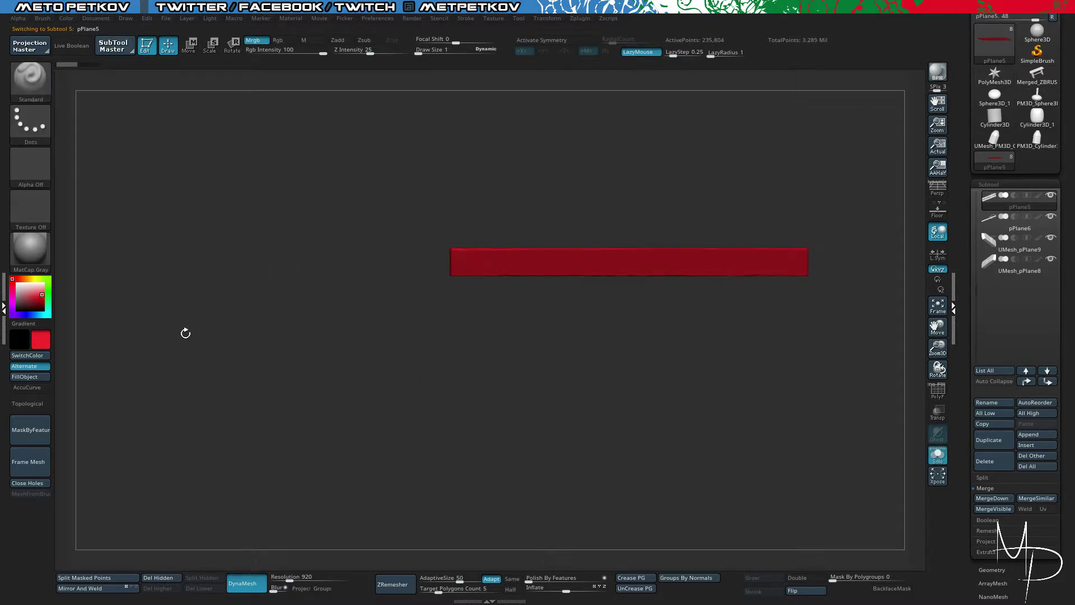
pyautogui.moveTo(20, 315); pyautogui.dragTo(27, 314)
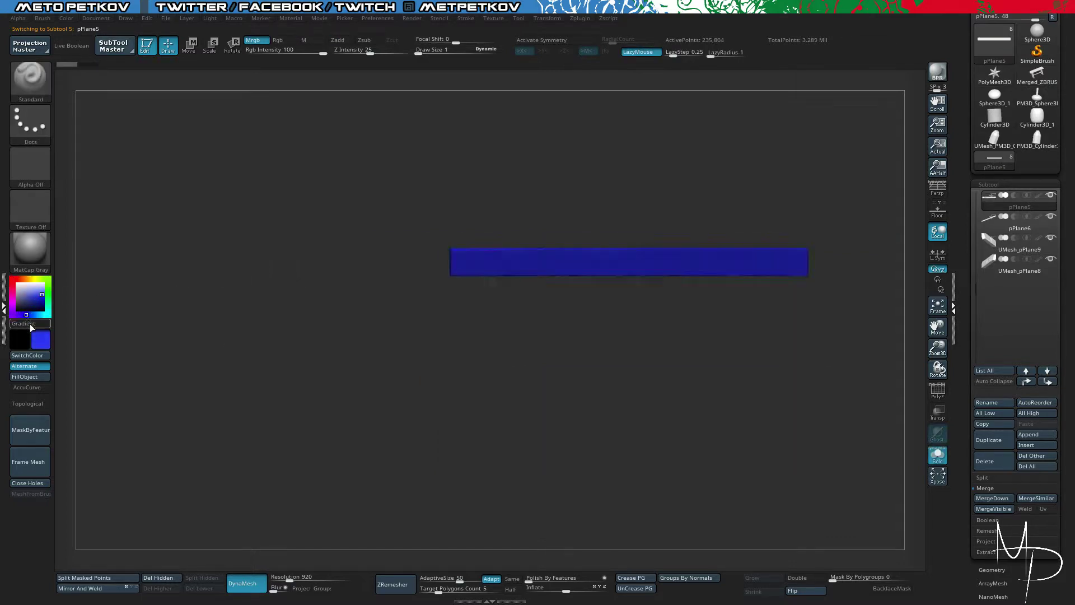
pyautogui.hotkey('alt', 's')
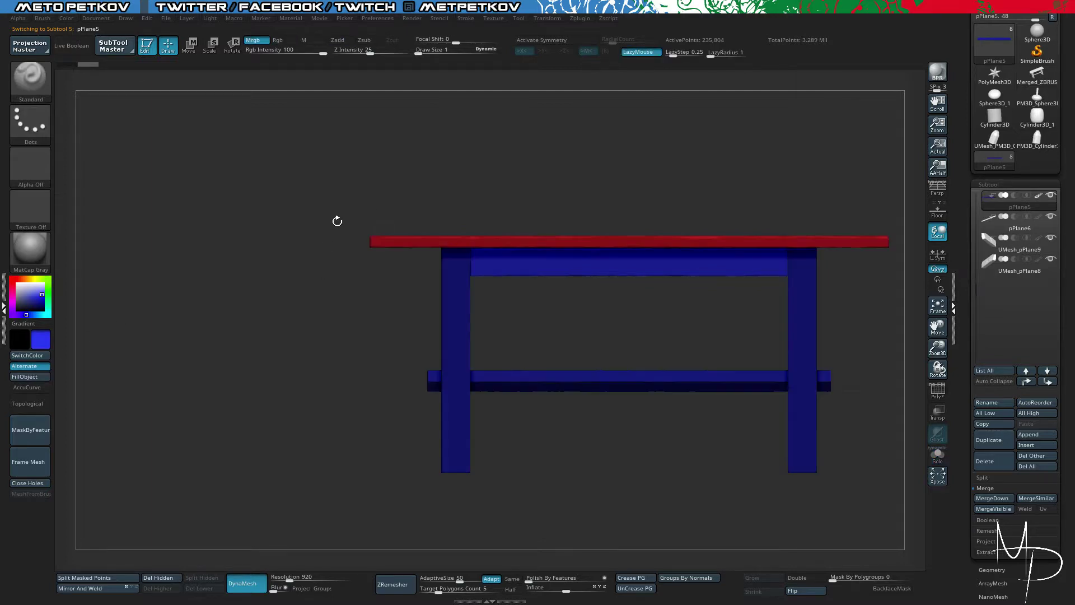
pyautogui.moveTo(330, 218); pyautogui.dragTo(420, 279)
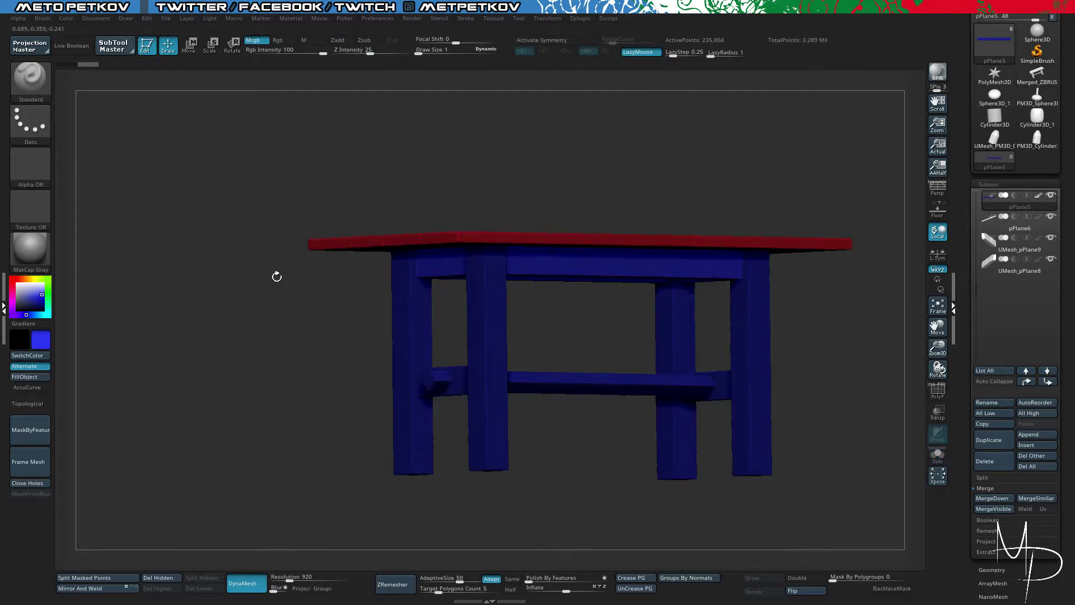
# Step: Select the table legs and fill them with bright green
pyautogui.keyDown('alt'); pyautogui.click(486, 318); pyautogui.keyUp('alt')
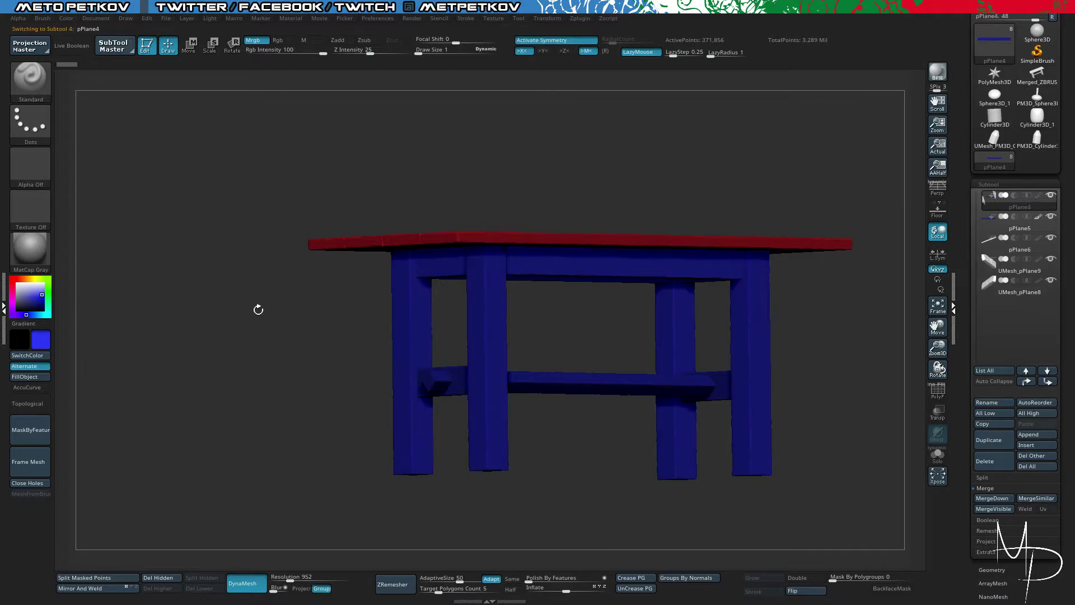
pyautogui.click(42, 277)
pyautogui.click(25, 376)
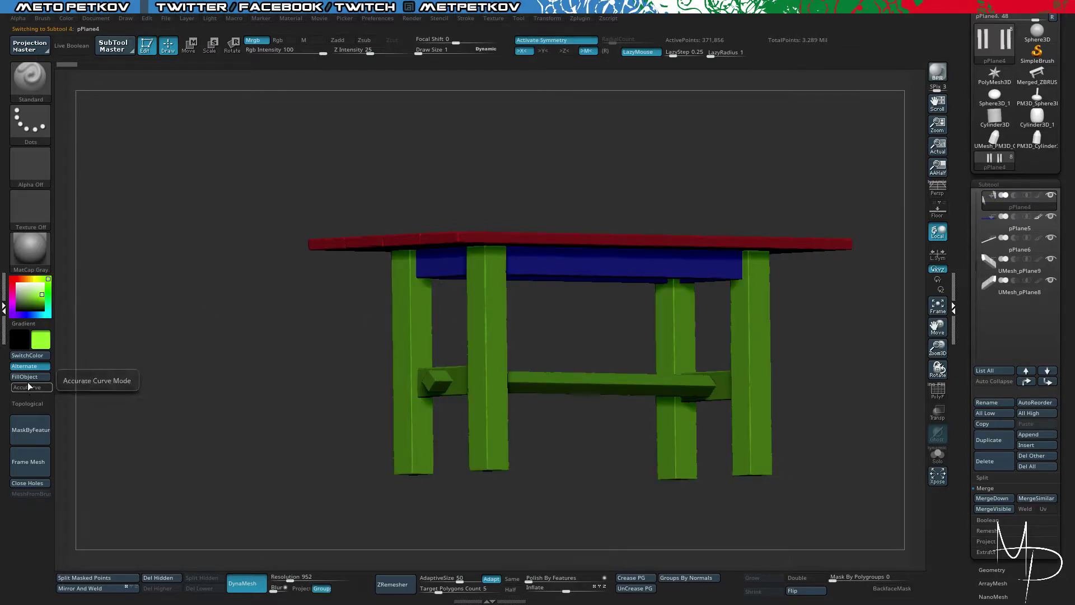
pyautogui.moveTo(198, 315); pyautogui.dragTo(431, 371)
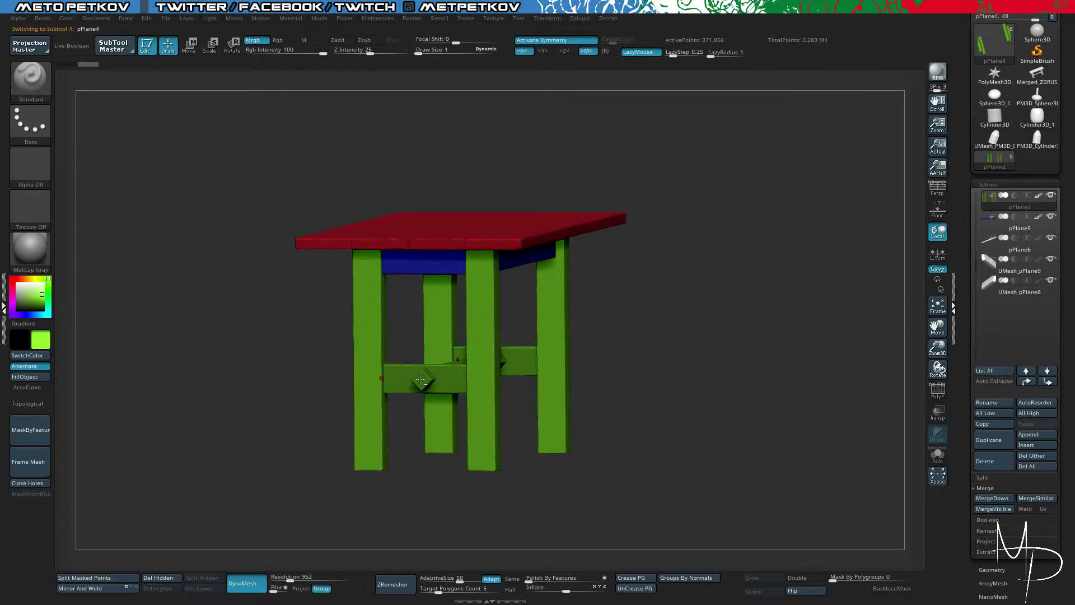
# Step: Select the long stretcher bar between the legs and fill it with orange
pyautogui.keyDown('alt'); pyautogui.click(420, 380); pyautogui.keyUp('alt')
pyautogui.moveTo(202, 331); pyautogui.dragTo(101, 320)
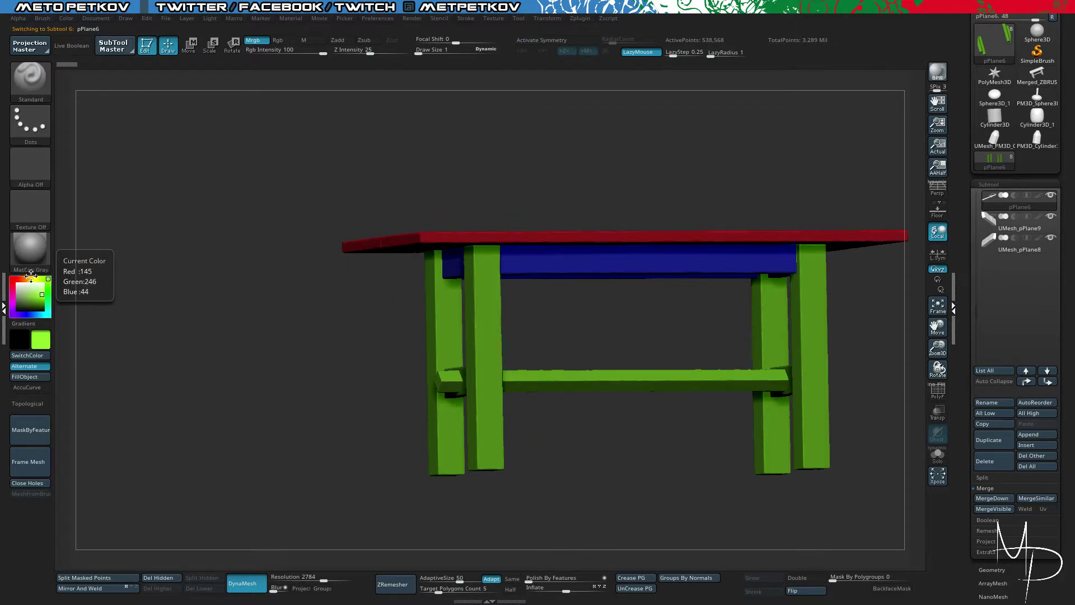
pyautogui.moveTo(31, 275); pyautogui.dragTo(28, 279)
pyautogui.click(45, 378)
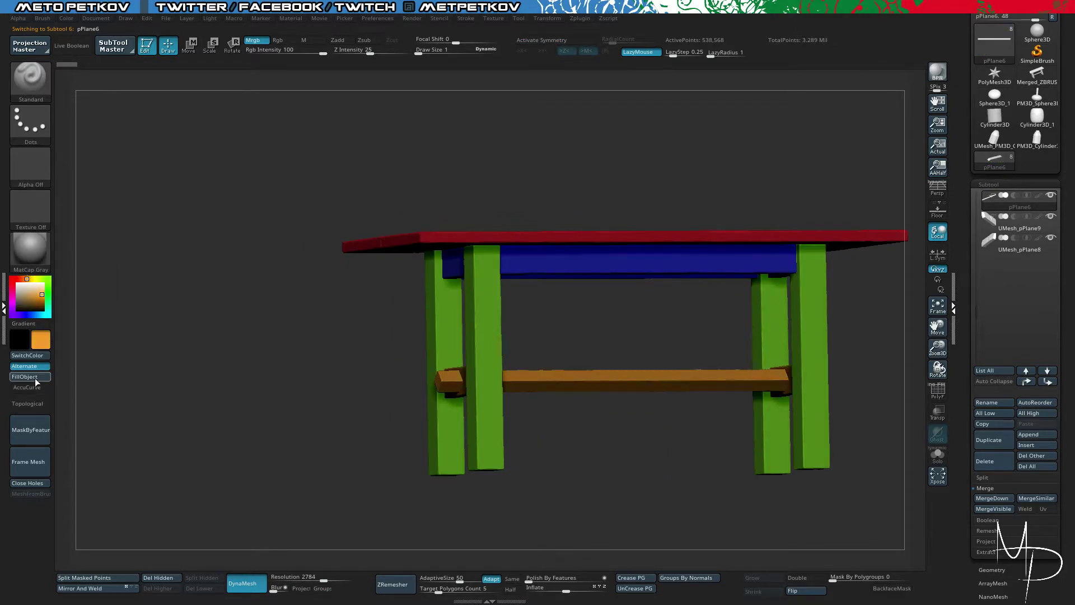
pyautogui.moveTo(76, 361)
pyautogui.mouseDown()
pyautogui.moveTo(254, 356)
pyautogui.moveTo(161, 332)
pyautogui.mouseUp()
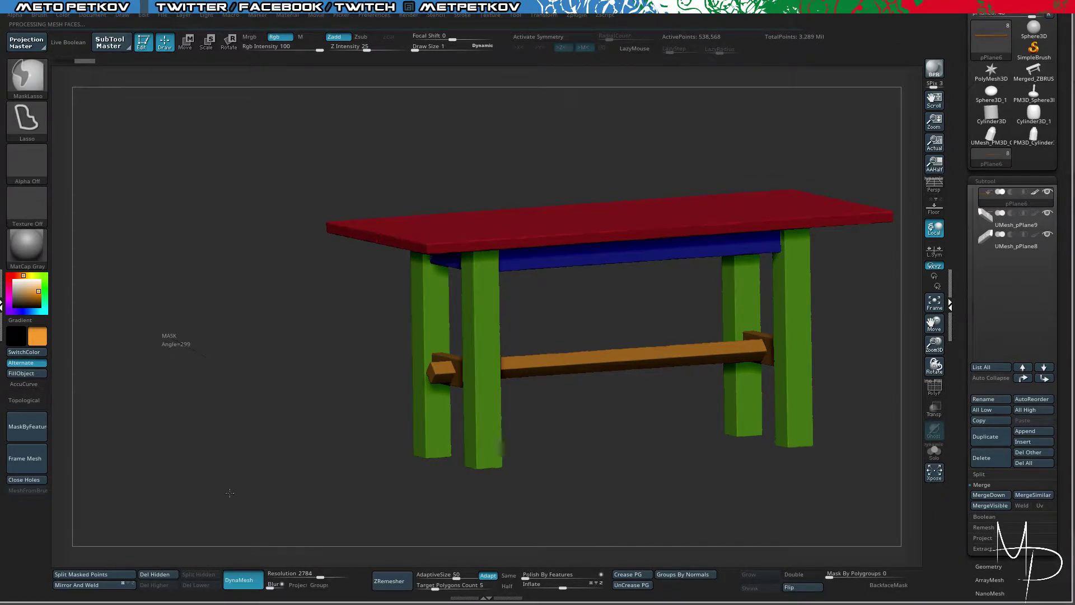
# Step: Remesh the long stretcher bar with DynaMesh at resolution 2784 and turn its DynaMesh mode off
pyautogui.moveTo(203, 425); pyautogui.dragTo(225, 495)
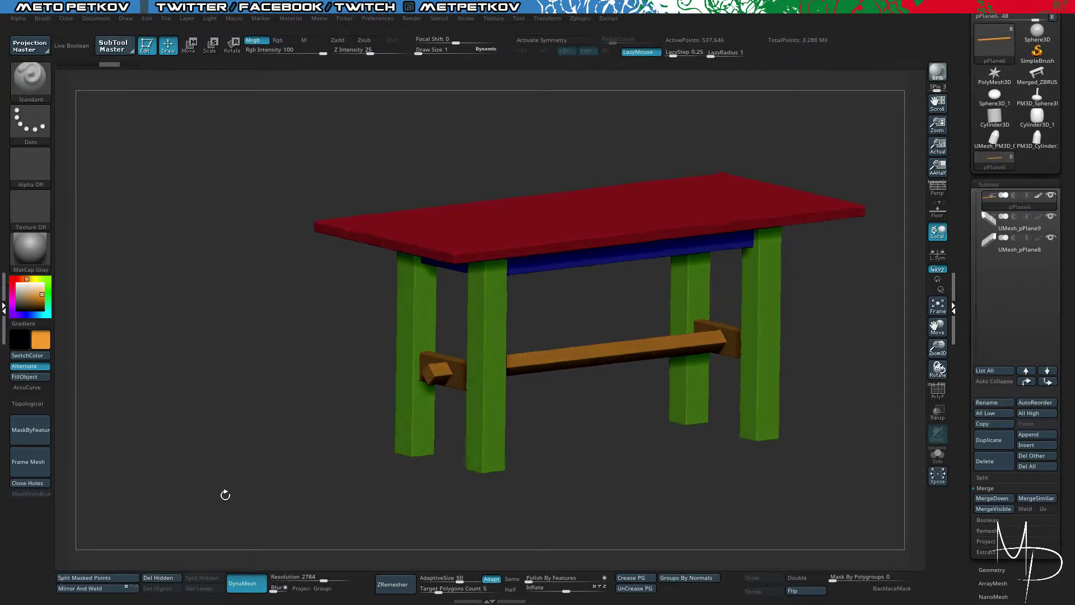
pyautogui.click(240, 586)
pyautogui.moveTo(219, 451); pyautogui.dragTo(305, 431)
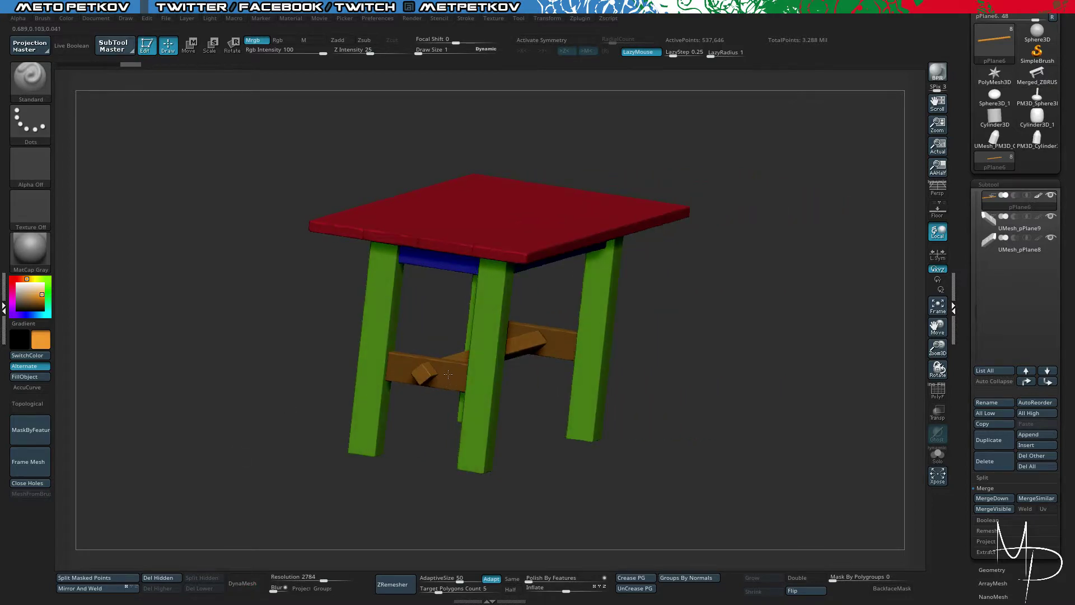
# Step: Select the short crossbars between the legs and fill them with the tabletop's red
pyautogui.keyDown('alt'); pyautogui.click(448, 374); pyautogui.keyUp('alt')
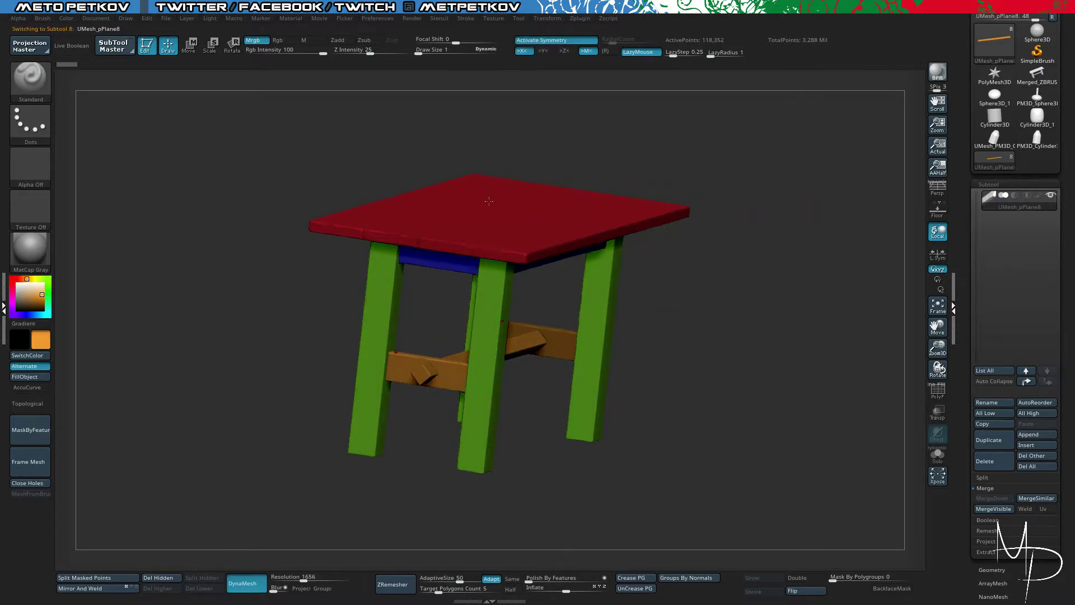
pyautogui.press('c')
pyautogui.click(32, 377)
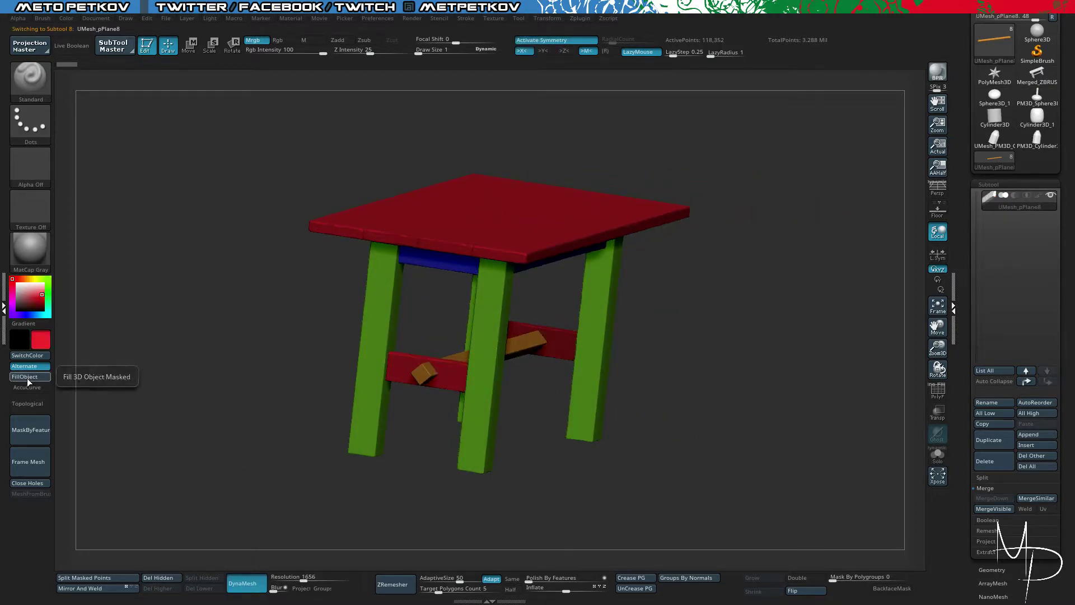
pyautogui.moveTo(223, 314); pyautogui.dragTo(145, 240)
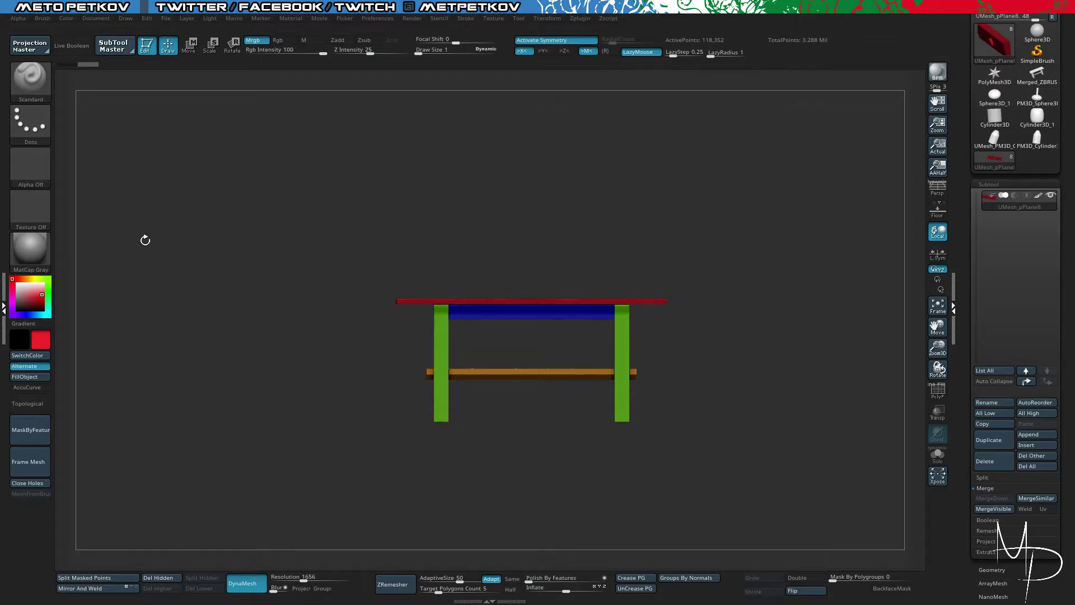
# Step: Turn on polyframe display, view the tabletop from above and choose the IMM Primitives brush that holds the H shapes
pyautogui.moveTo(248, 222)
pyautogui.mouseDown()
pyautogui.moveTo(276, 304)
pyautogui.moveTo(274, 255)
pyautogui.moveTo(252, 240)
pyautogui.mouseUp()
pyautogui.hotkey('shift', 'f')
pyautogui.keyDown('shift'); pyautogui.moveTo(155, 185); pyautogui.dragTo(122, 104); pyautogui.keyUp('shift')
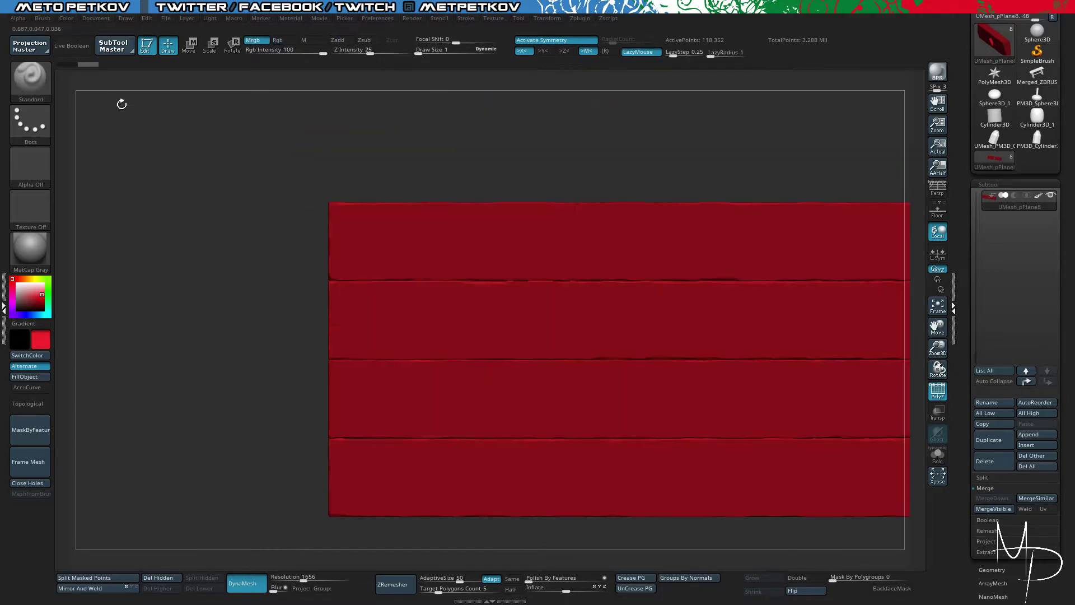
pyautogui.click(50, 89)
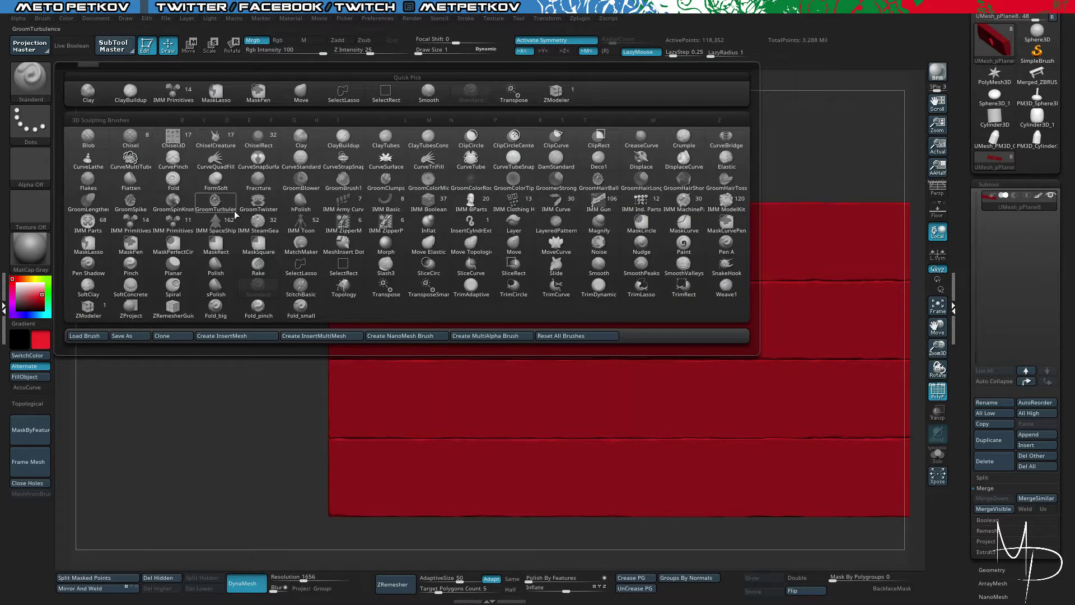
pyautogui.click(128, 227)
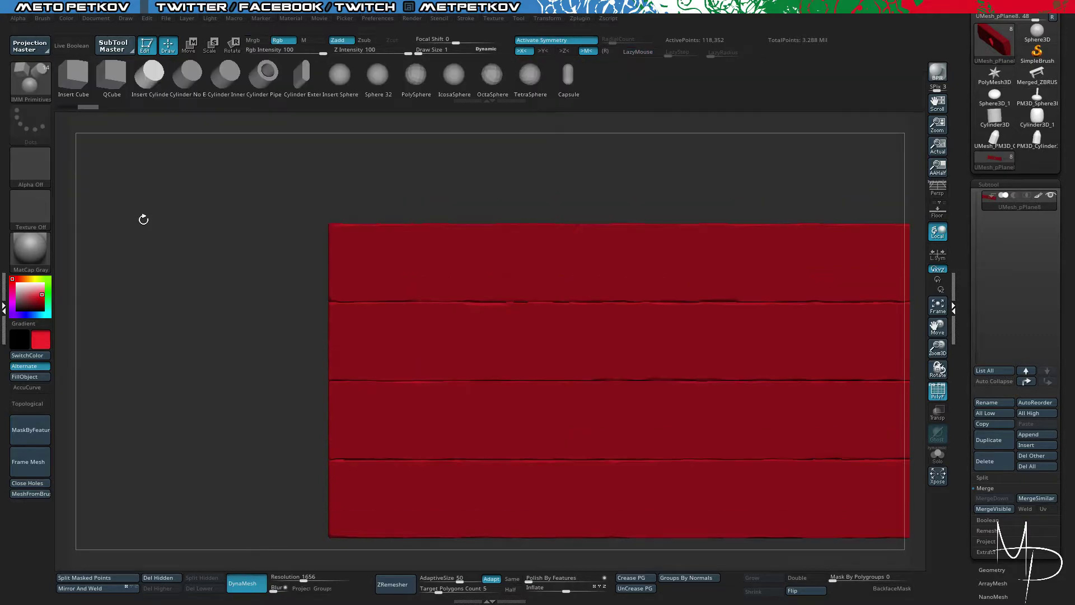
pyautogui.click(16, 76)
pyautogui.click(174, 223)
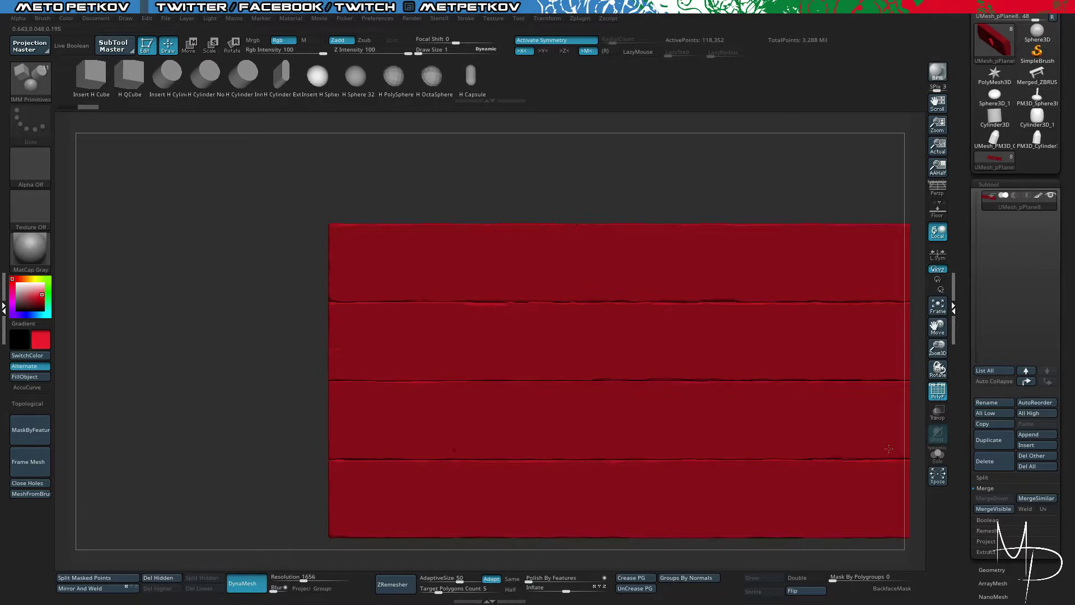
# Step: Set the current colour to white and select the apron frame beneath the tabletop
pyautogui.moveTo(235, 254); pyautogui.dragTo(239, 264)
pyautogui.hotkey('alt', 's')
pyautogui.moveTo(1039, 201)
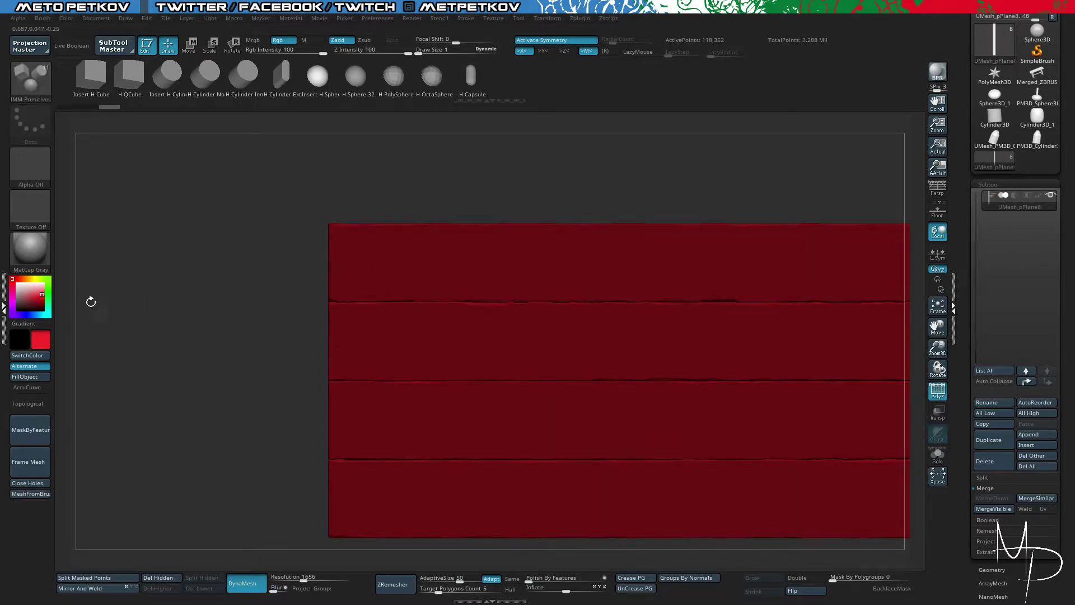
pyautogui.moveTo(28, 291); pyautogui.dragTo(17, 282)
pyautogui.keyDown('alt'); pyautogui.moveTo(120, 305); pyautogui.dragTo(176, 319); pyautogui.keyUp('alt')
pyautogui.hotkey('alt', 's')
pyautogui.keyDown('alt'); pyautogui.moveTo(239, 339); pyautogui.dragTo(375, 297); pyautogui.keyUp('alt')
pyautogui.hotkey('alt', 'shift', 's')
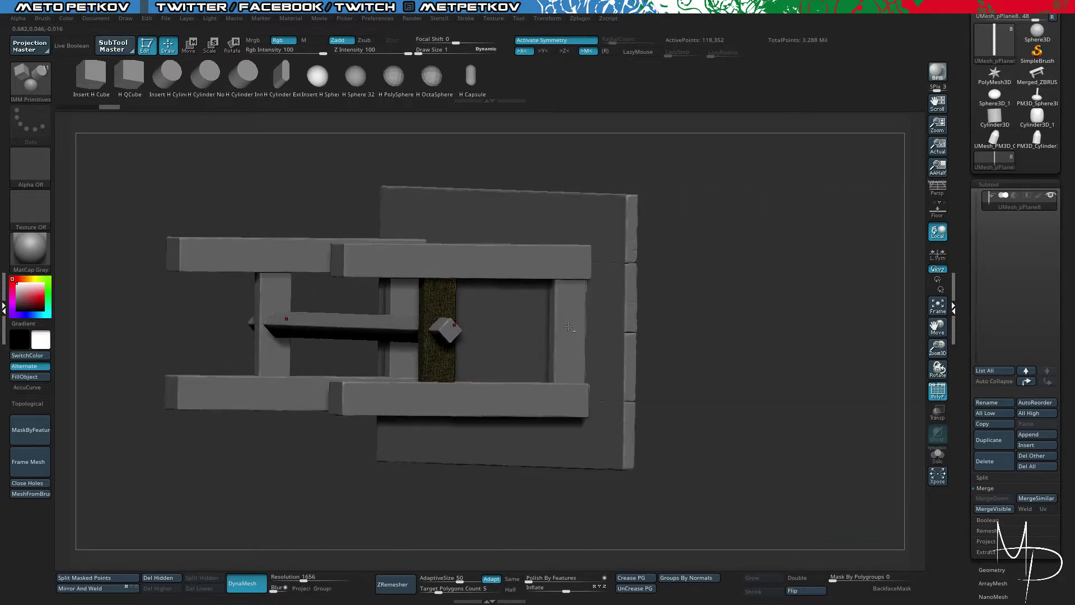
pyautogui.keyDown('alt'); pyautogui.click(579, 362); pyautogui.keyUp('alt')
pyautogui.moveTo(723, 401); pyautogui.dragTo(901, 410)
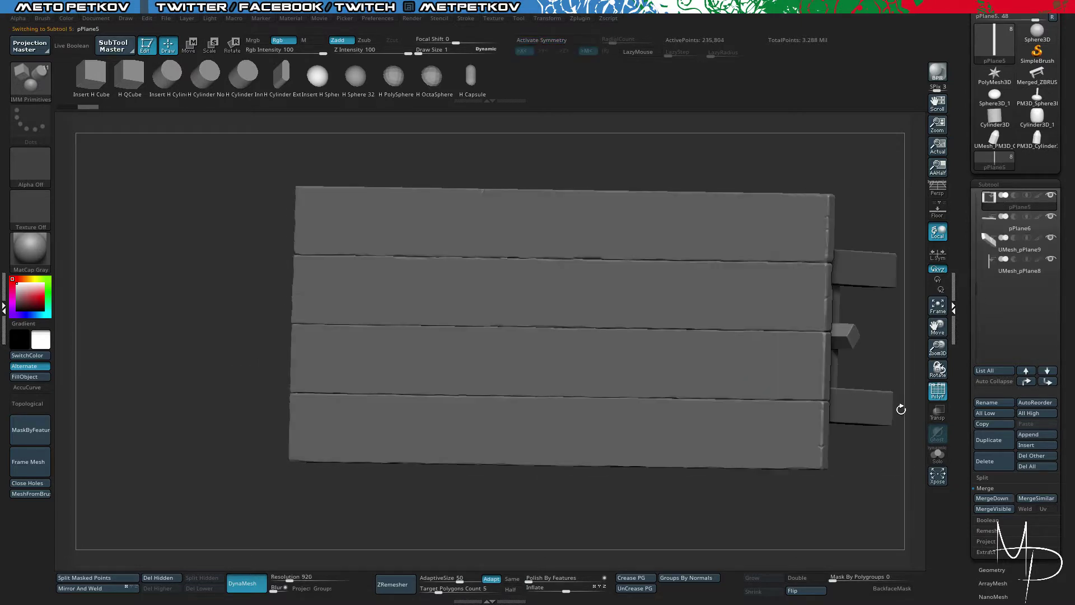
# Step: Make the tabletop transparent to reveal the apron frame's corner and set the brush draw size to 10
pyautogui.click(936, 415)
pyautogui.moveTo(183, 273); pyautogui.dragTo(246, 320)
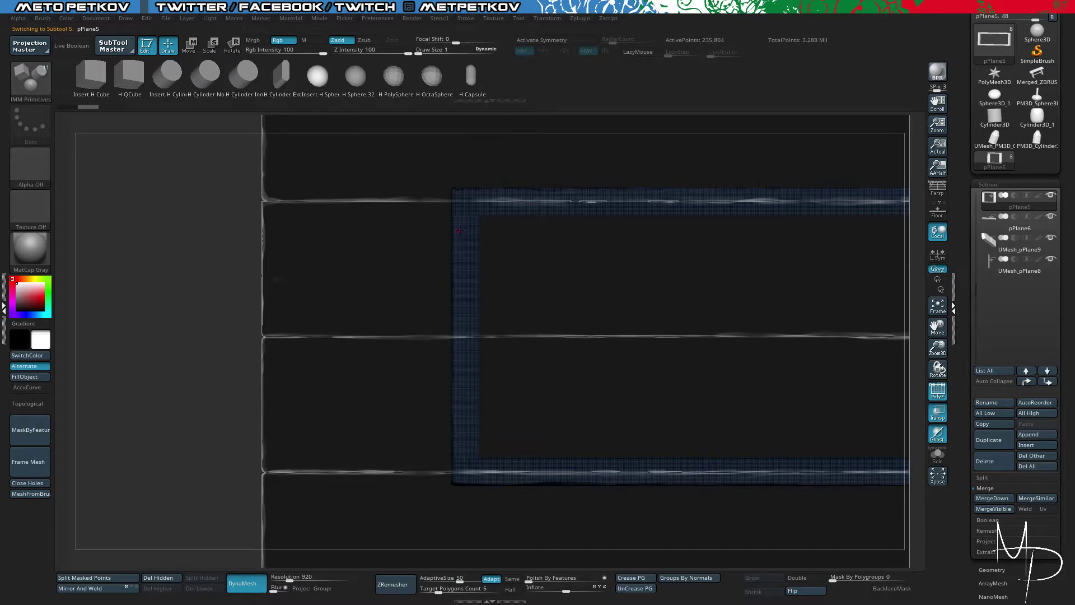
pyautogui.press('space')
pyautogui.click(462, 210)
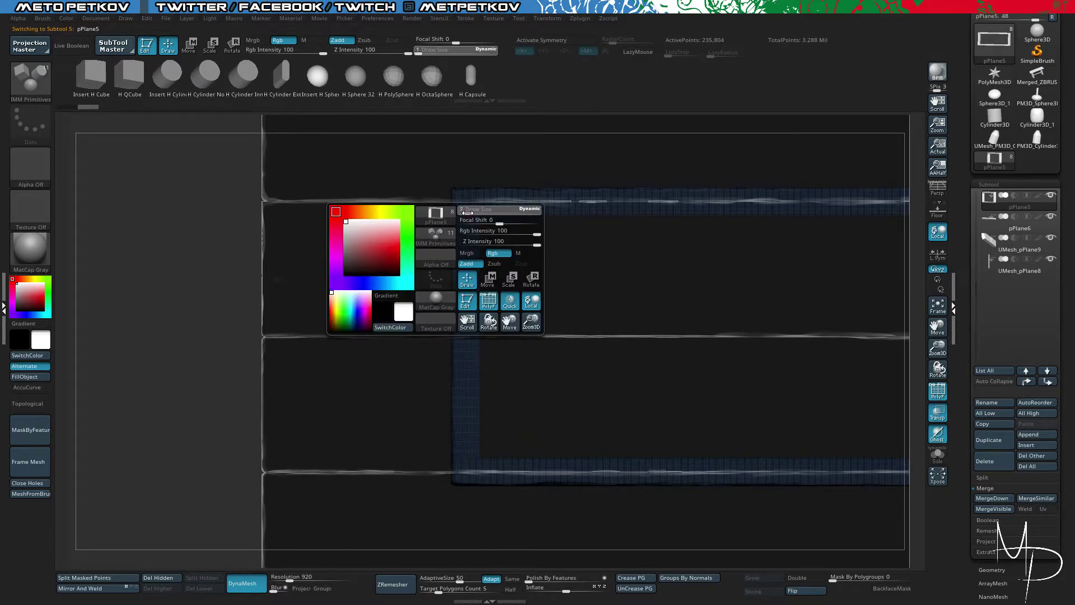
pyautogui.write('10')
pyautogui.press('Return')
# Step: Activate symmetry across both the X and Z axes and turn the transparent display off
pyautogui.press('x')
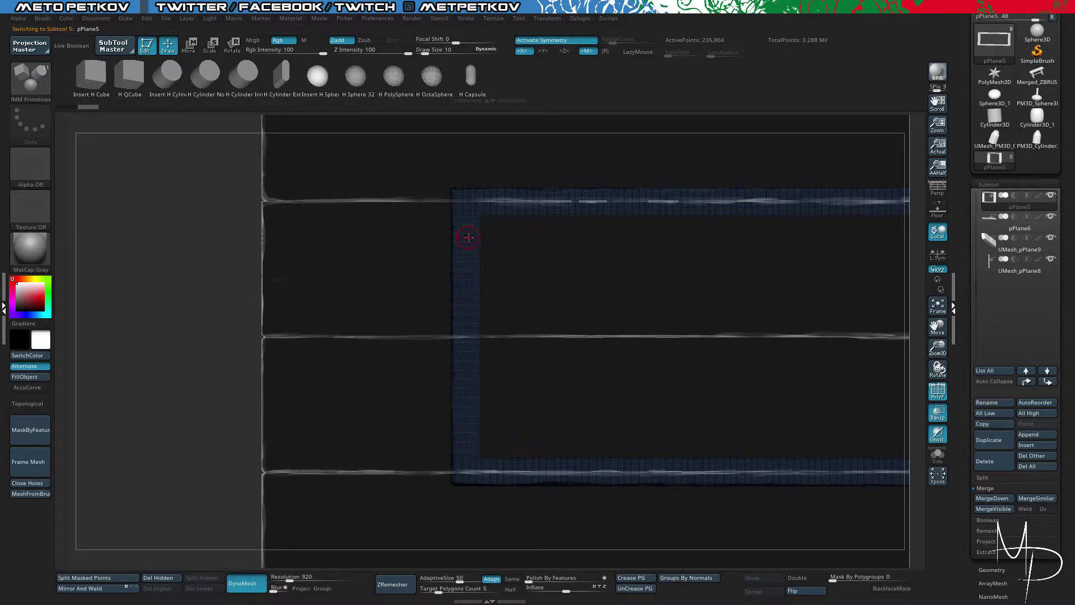
pyautogui.click(564, 50)
pyautogui.click(522, 50)
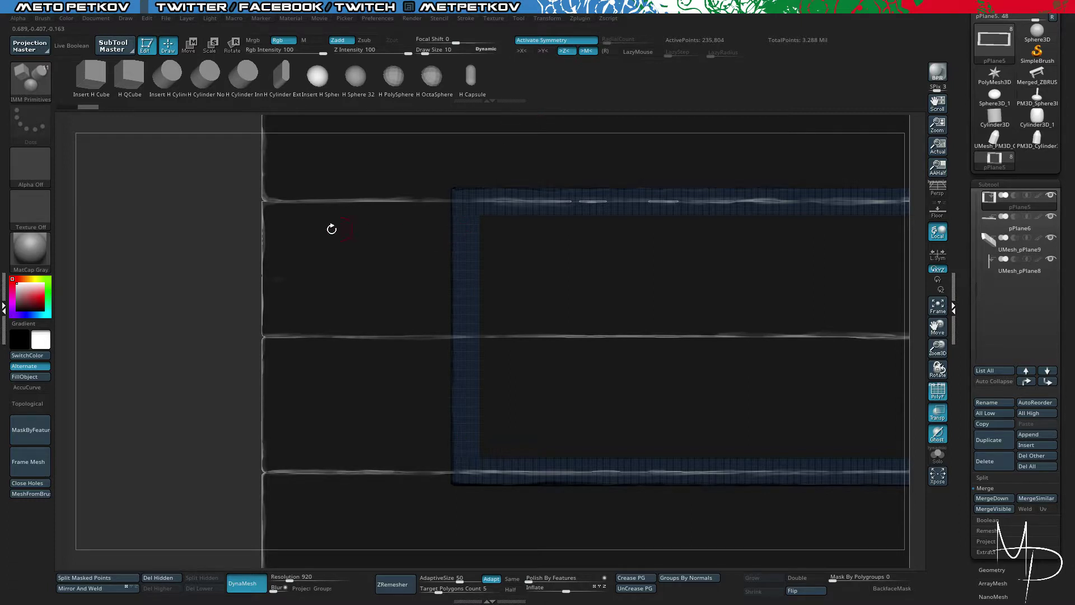
pyautogui.click(522, 50)
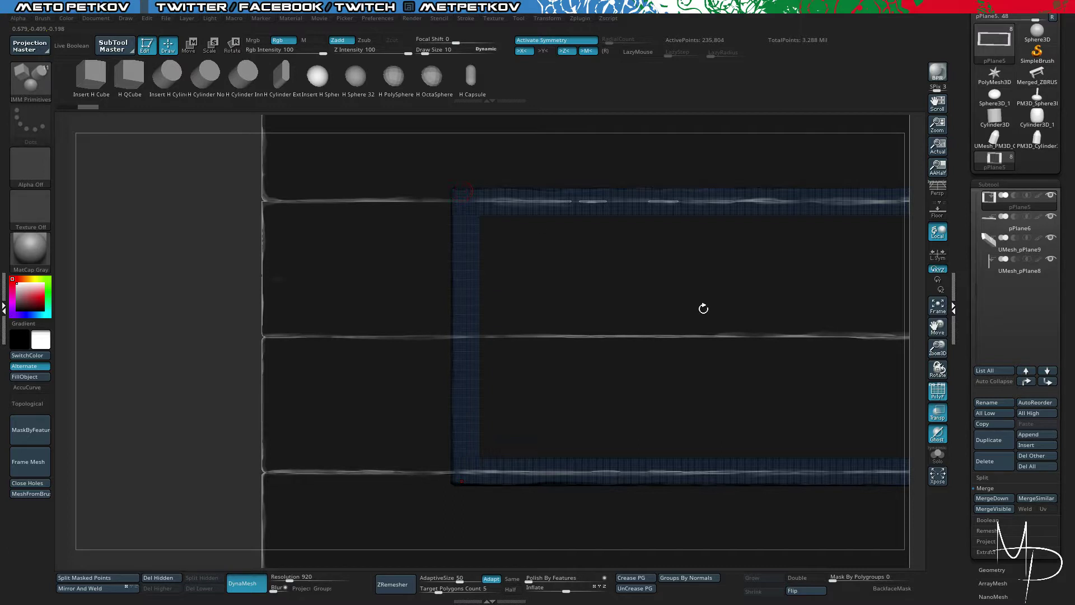
pyautogui.click(936, 414)
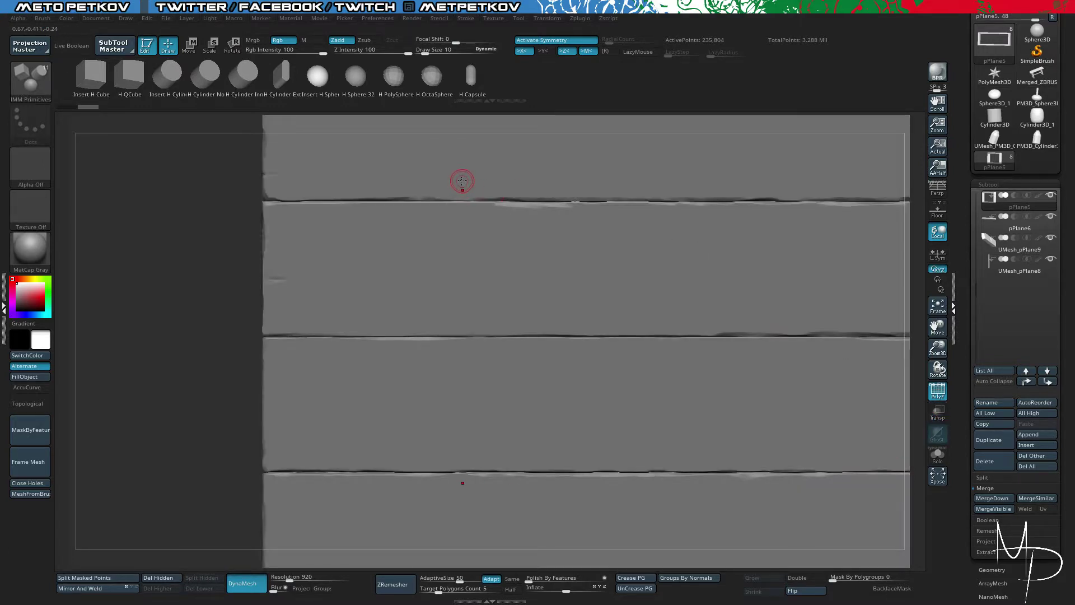
# Step: Try inserting mirrored spheres as nail heads on the planks above the apron frame's end
pyautogui.moveTo(461, 181); pyautogui.dragTo(457, 226)
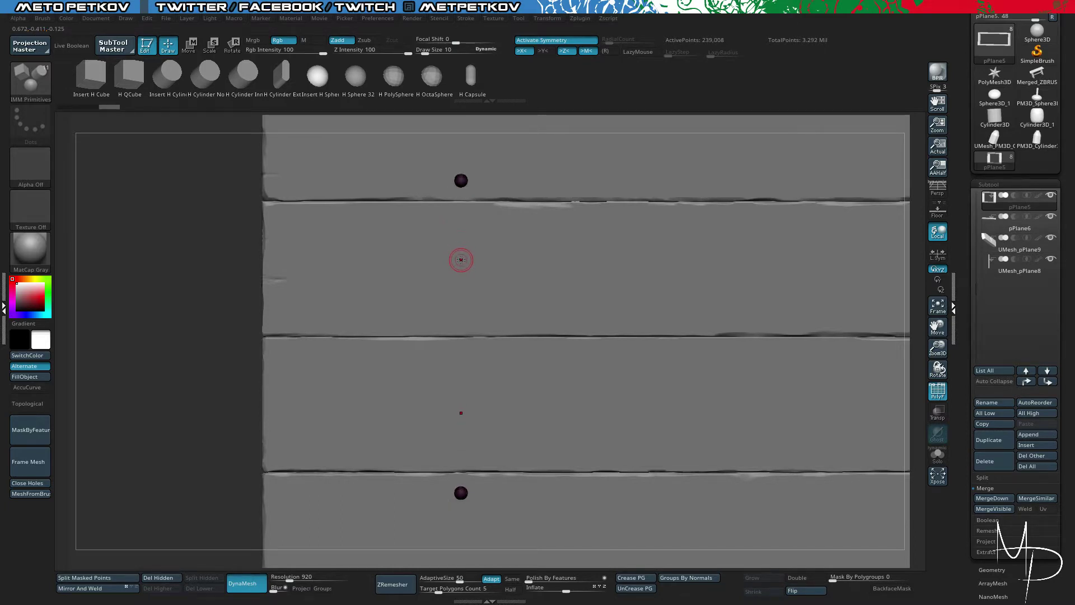
pyautogui.moveTo(460, 259); pyautogui.dragTo(462, 265)
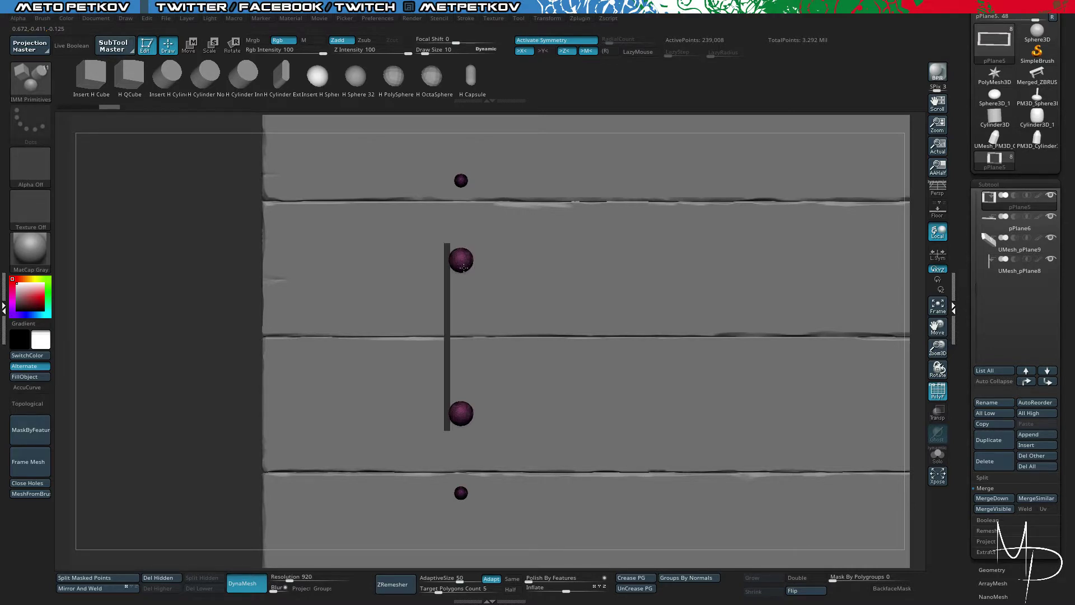
pyautogui.keyDown('ctrl'); pyautogui.keyDown('shift'); pyautogui.click(463, 268); pyautogui.keyUp('shift'); pyautogui.keyUp('ctrl')
pyautogui.keyDown('ctrl'); pyautogui.keyDown('shift'); pyautogui.click(464, 180); pyautogui.keyUp('shift'); pyautogui.keyUp('ctrl')
# Step: Set the draw size to 6 and insert mirrored nail-head spheres on the planks above both ends of the apron frame
pyautogui.press('space')
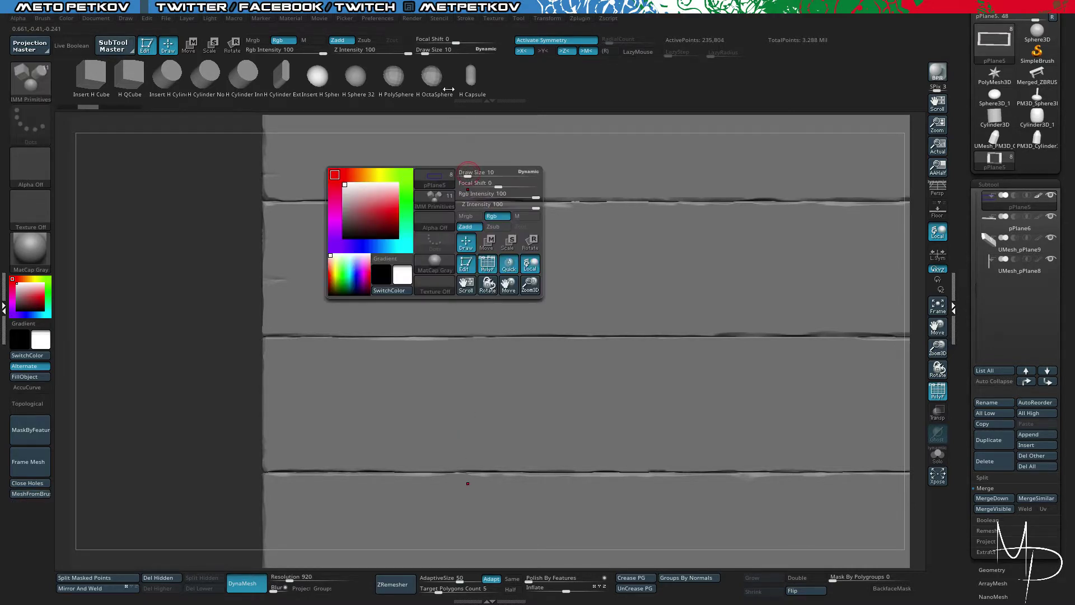
pyautogui.moveTo(430, 52); pyautogui.dragTo(422, 52)
pyautogui.moveTo(449, 184); pyautogui.dragTo(450, 184)
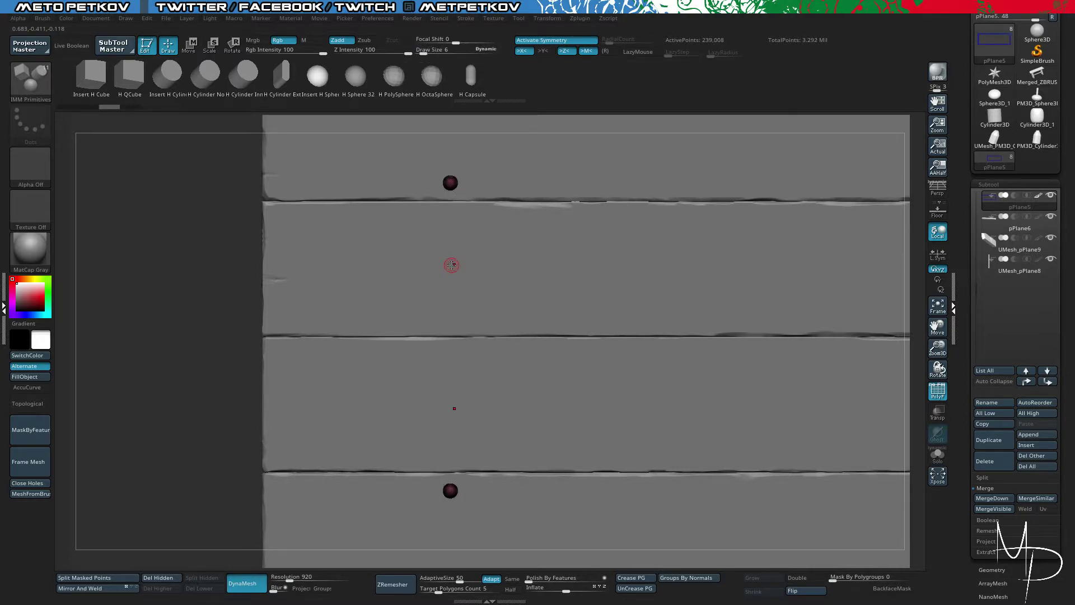
pyautogui.moveTo(452, 265); pyautogui.dragTo(452, 269)
pyautogui.keyDown('alt'); pyautogui.moveTo(167, 275); pyautogui.dragTo(182, 288); pyautogui.keyUp('alt')
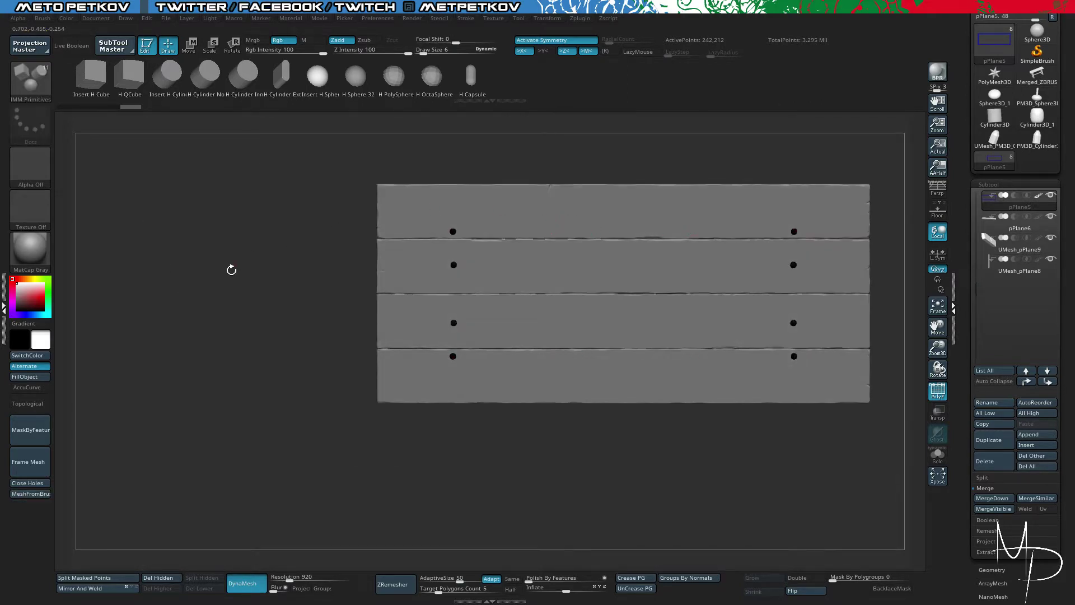
# Step: Insert another mirrored set of nail-head spheres on the two inner planks, nearer the middle of the tabletop
pyautogui.moveTo(231, 269); pyautogui.dragTo(218, 171)
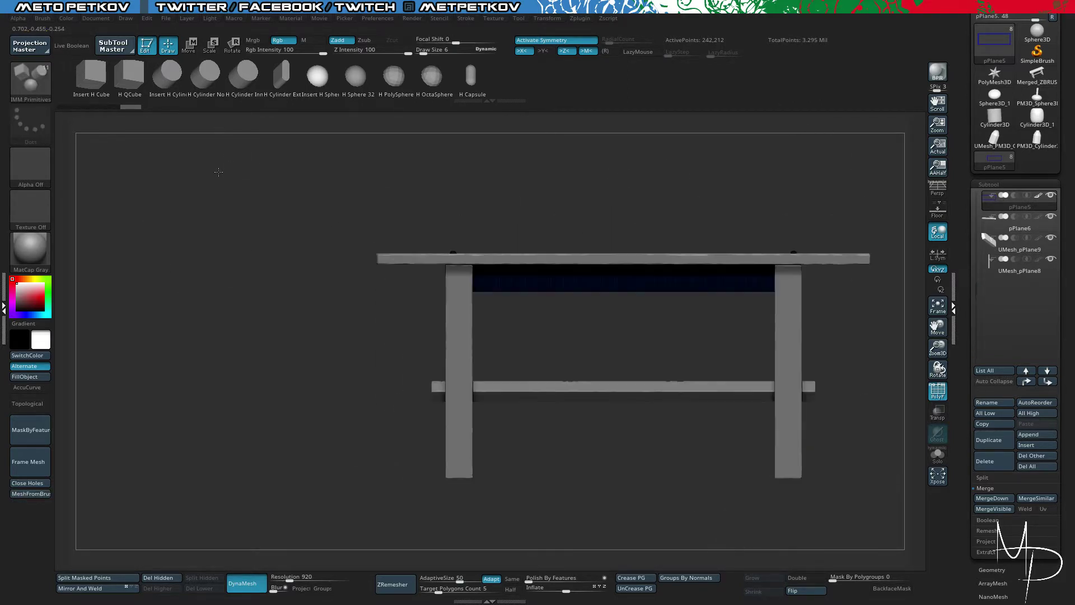
pyautogui.moveTo(523, 161); pyautogui.dragTo(544, 379)
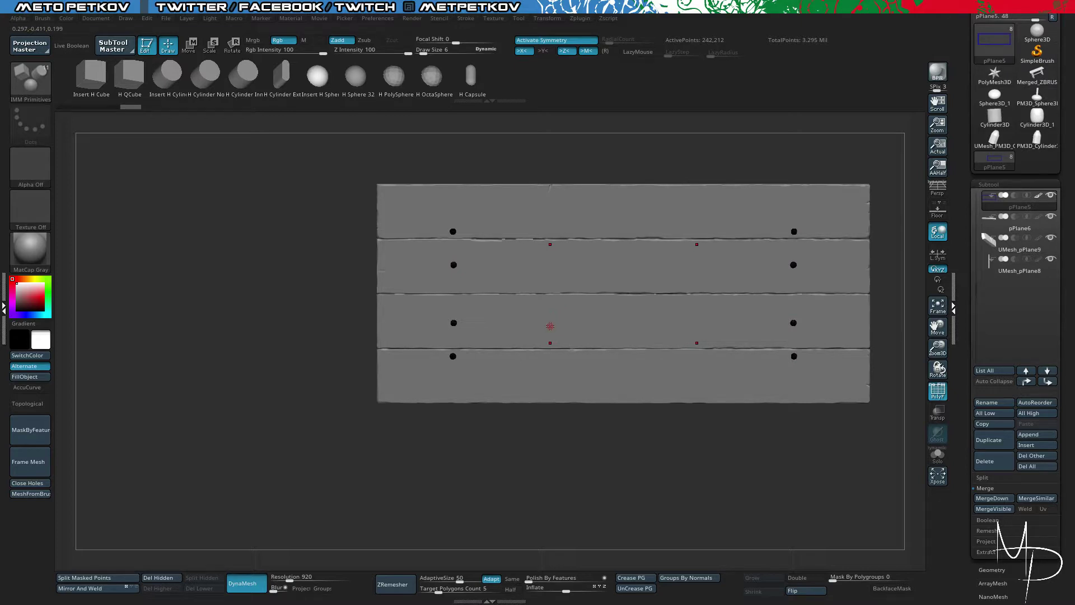
pyautogui.keyDown('ctrl'); pyautogui.moveTo(552, 334); pyautogui.dragTo(552, 340); pyautogui.keyUp('ctrl')
# Step: Isolate the inserted nail heads by hiding the apron frame and split the hidden frame into its own subtool
pyautogui.moveTo(235, 239); pyautogui.dragTo(348, 216)
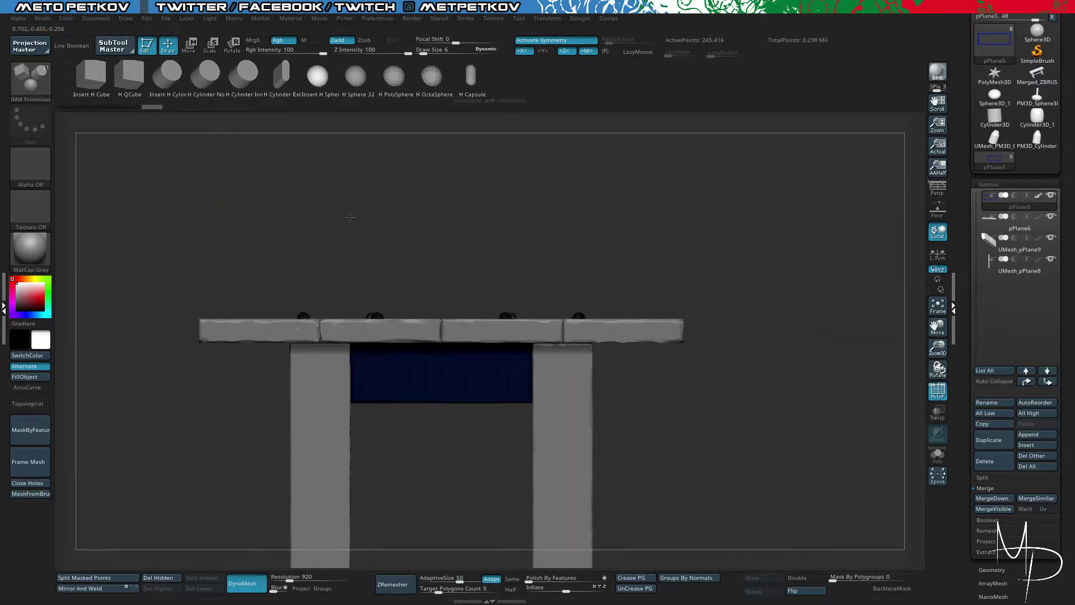
pyautogui.moveTo(412, 190); pyautogui.dragTo(156, 251)
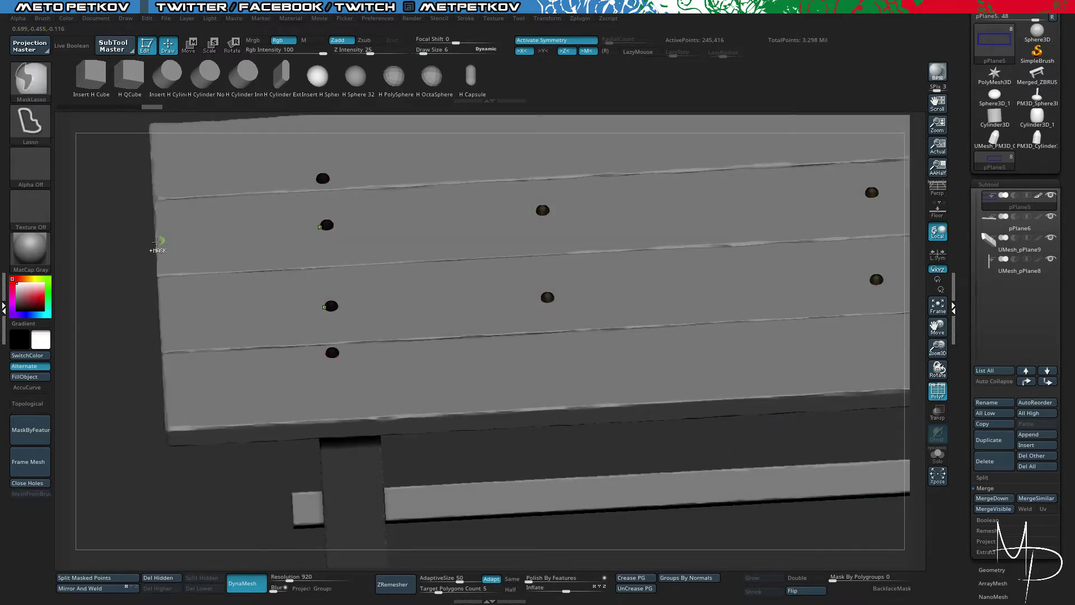
pyautogui.keyDown('alt'); pyautogui.moveTo(92, 226); pyautogui.dragTo(138, 185); pyautogui.keyUp('alt')
pyautogui.click(91, 207)
pyautogui.moveTo(67, 298); pyautogui.dragTo(205, 318)
pyautogui.keyDown('ctrl'); pyautogui.keyDown('shift'); pyautogui.moveTo(276, 228); pyautogui.dragTo(844, 340); pyautogui.keyUp('shift'); pyautogui.keyUp('ctrl')
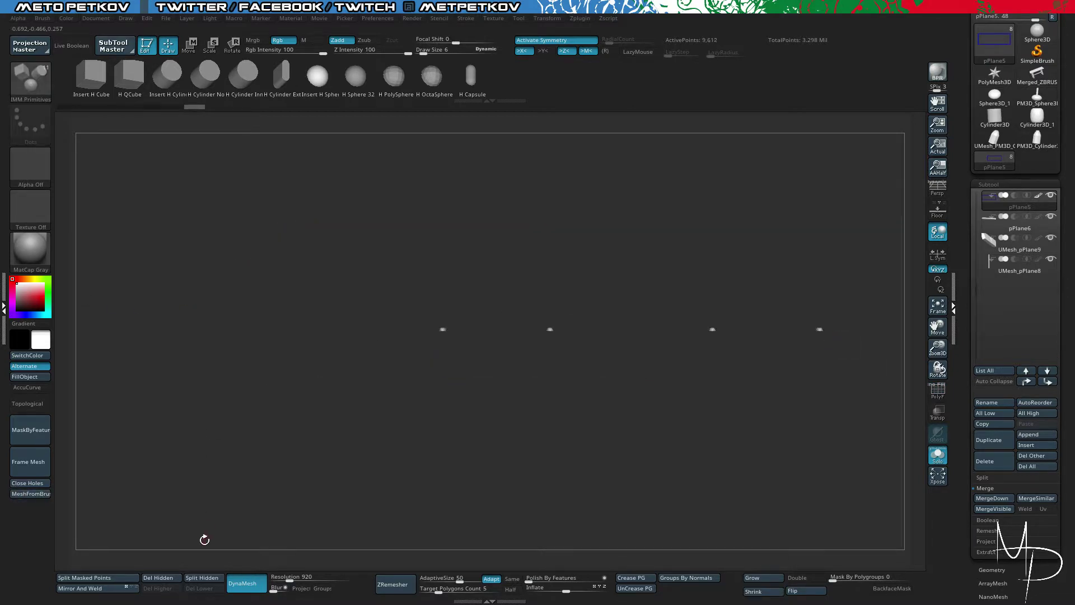
pyautogui.click(191, 582)
pyautogui.moveTo(201, 367); pyautogui.dragTo(247, 406)
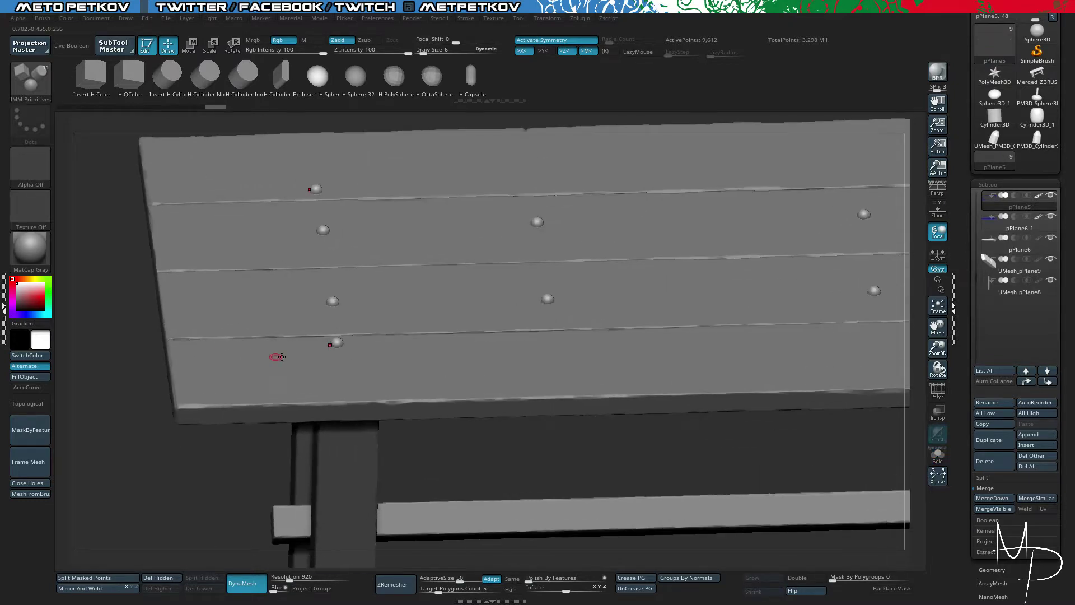
# Step: Lower the nail heads into the tabletop and flatten them vertically with the transform gizmo
pyautogui.keyDown('shift'); pyautogui.moveTo(564, 479); pyautogui.dragTo(571, 396); pyautogui.keyUp('shift')
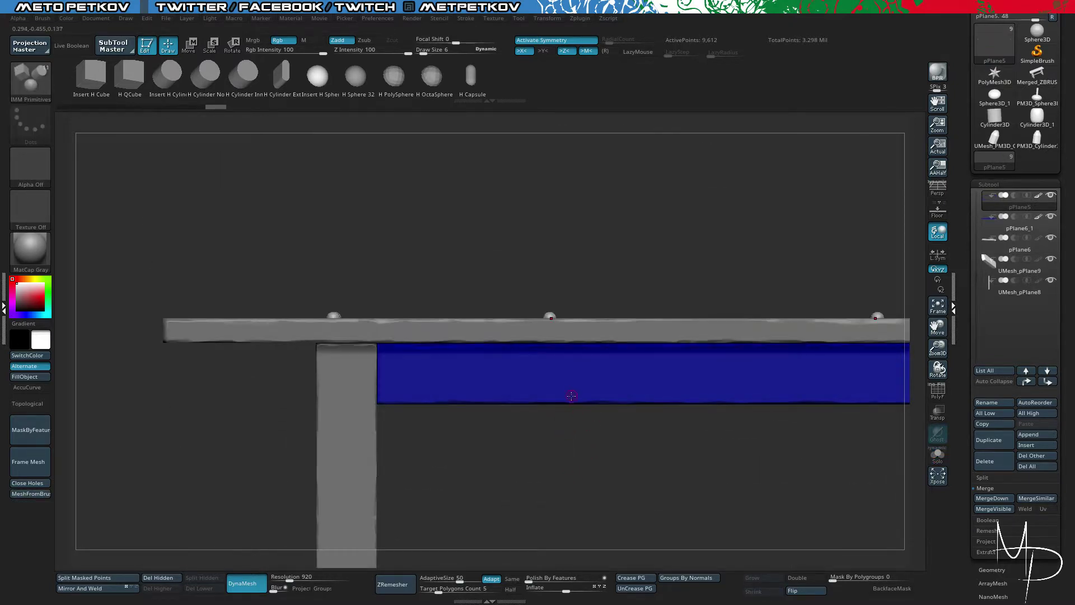
pyautogui.press('w')
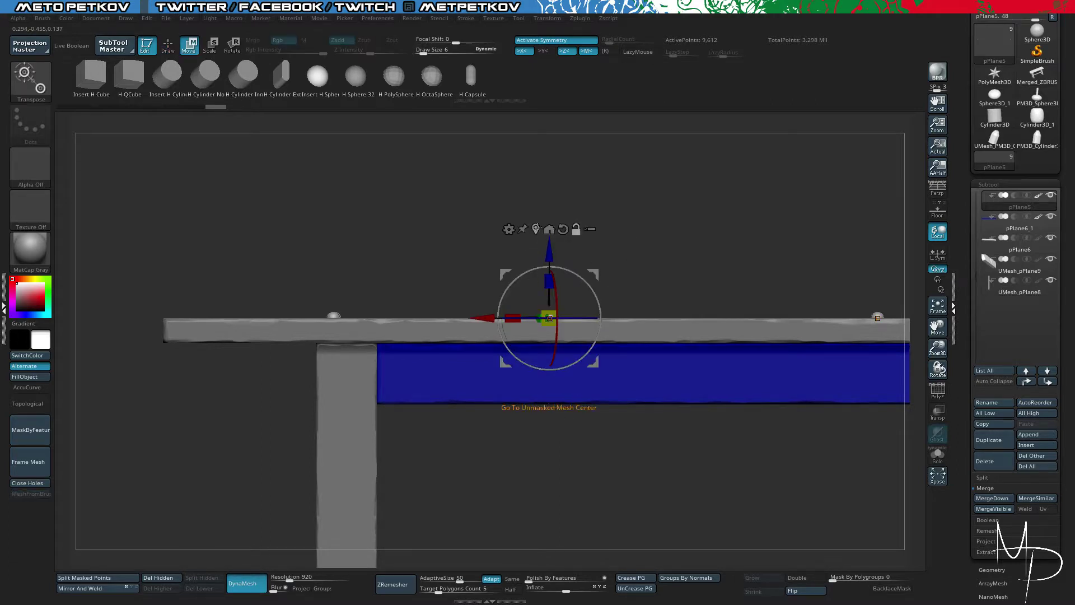
pyautogui.moveTo(440, 252); pyautogui.dragTo(440, 258)
pyautogui.moveTo(242, 190)
pyautogui.mouseDown()
pyautogui.moveTo(269, 207)
pyautogui.moveTo(259, 194)
pyautogui.mouseUp()
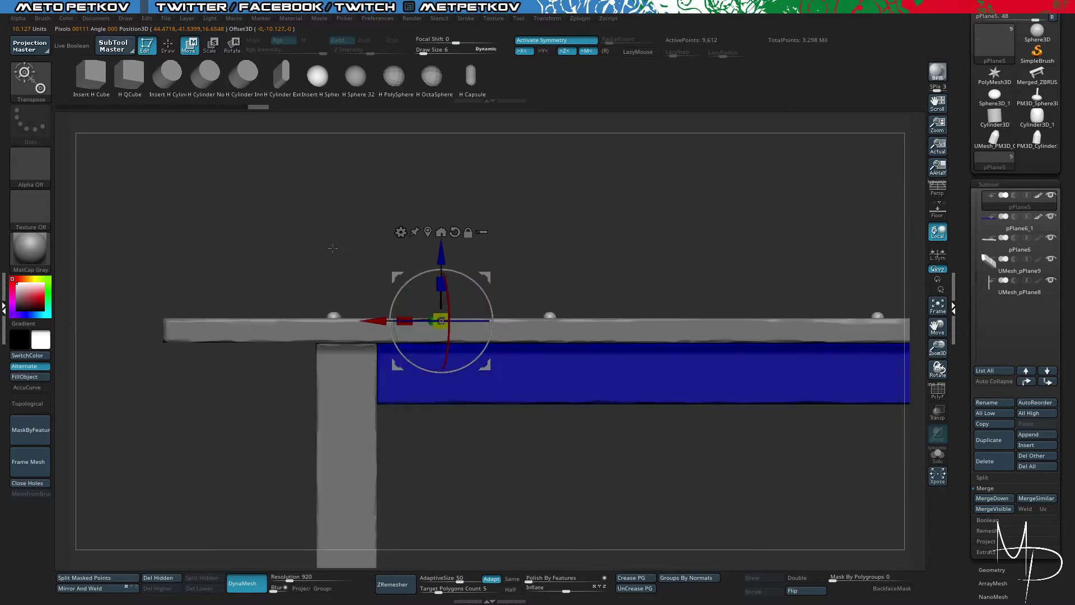
pyautogui.moveTo(440, 284); pyautogui.dragTo(440, 292)
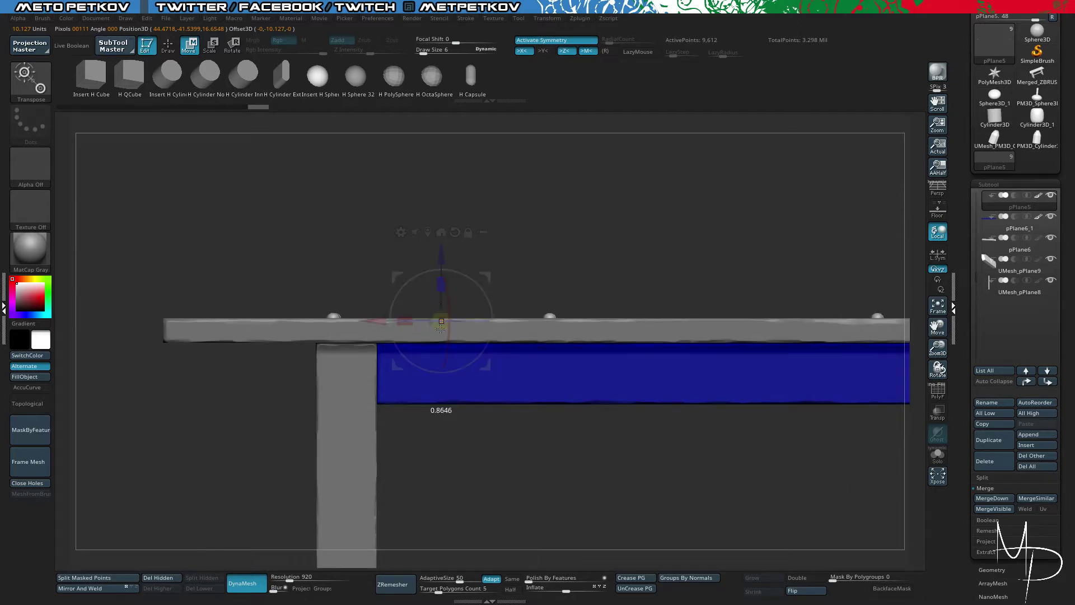
pyautogui.moveTo(443, 443); pyautogui.dragTo(443, 443)
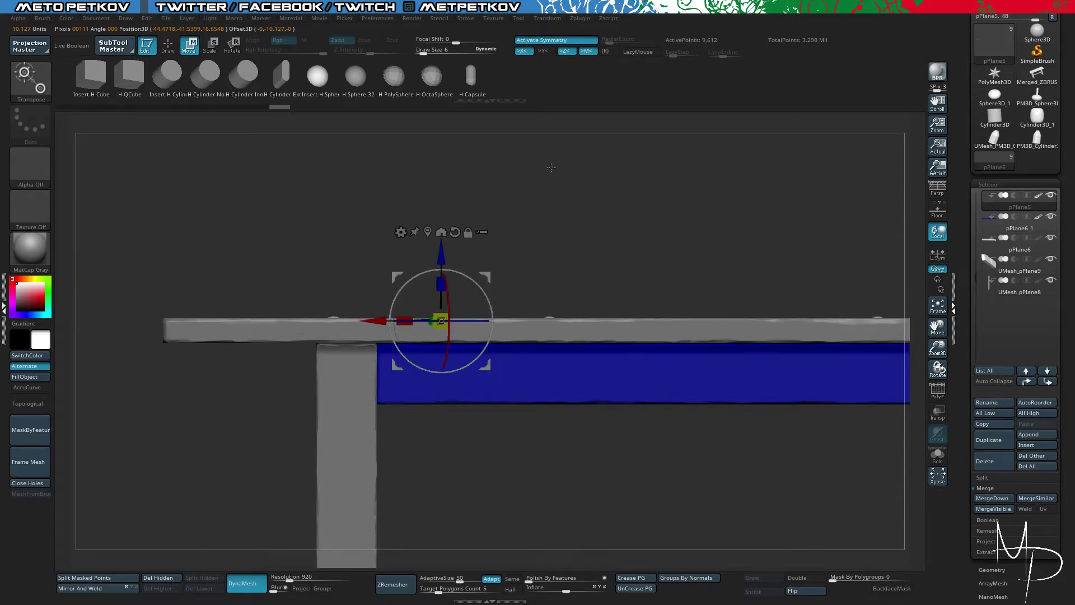
# Step: Remesh the nail heads with DynaMesh and check them in isolation with polyframe display on
pyautogui.moveTo(550, 168); pyautogui.dragTo(427, 187)
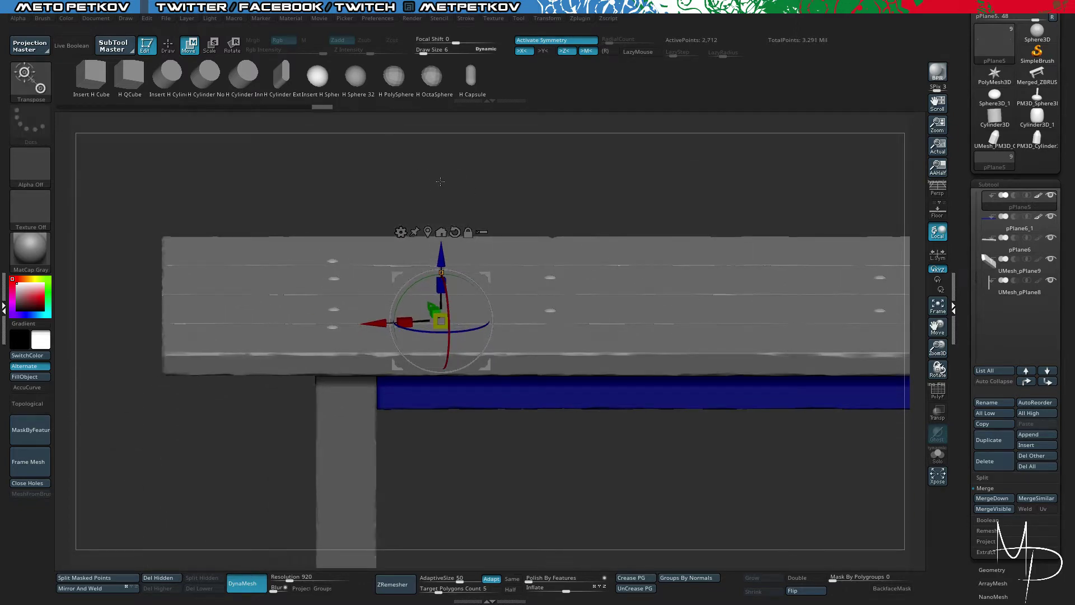
pyautogui.press('q')
pyautogui.hotkey('shift', 'f')
pyautogui.hotkey('alt', 's')
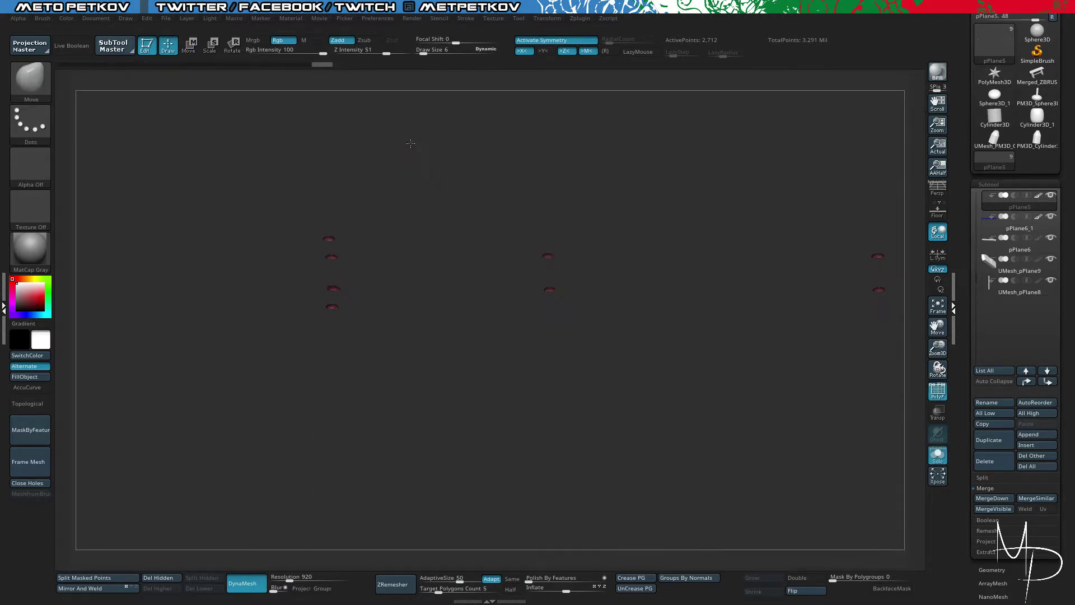
pyautogui.moveTo(410, 143)
pyautogui.mouseDown()
pyautogui.moveTo(420, 206)
pyautogui.moveTo(488, 313)
pyautogui.moveTo(500, 272)
pyautogui.moveTo(366, 173)
pyautogui.mouseUp()
pyautogui.hotkey('alt', 's')
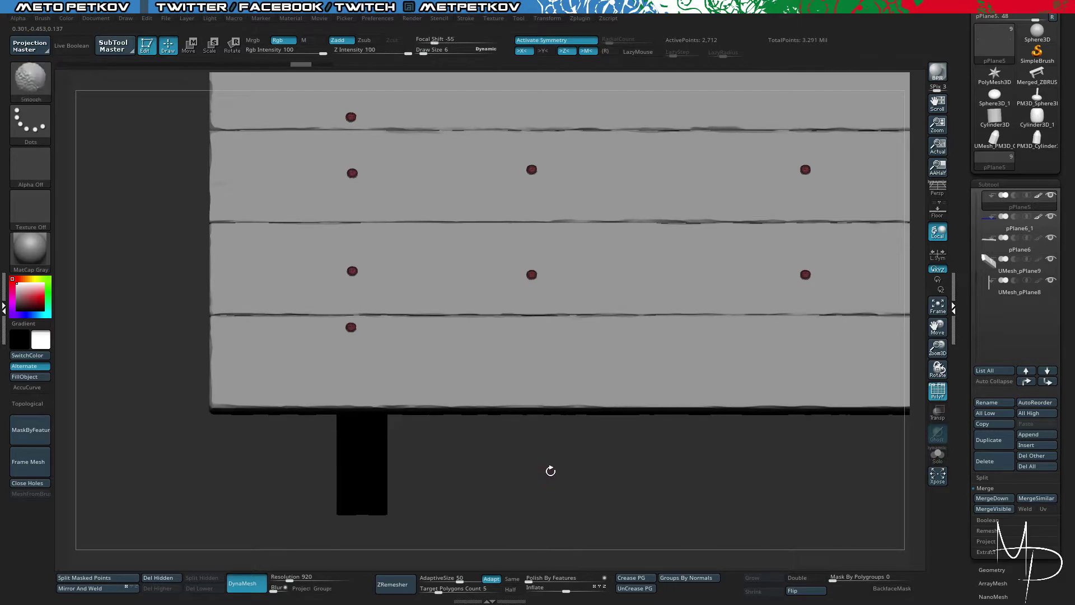
# Step: Examine the nail heads alone and against the tabletop, ending with a close view of one end from above
pyautogui.hotkey('shift', 'f')
pyautogui.moveTo(557, 475)
pyautogui.mouseDown()
pyautogui.moveTo(547, 398)
pyautogui.moveTo(548, 464)
pyautogui.mouseUp()
pyautogui.hotkey('alt', 's')
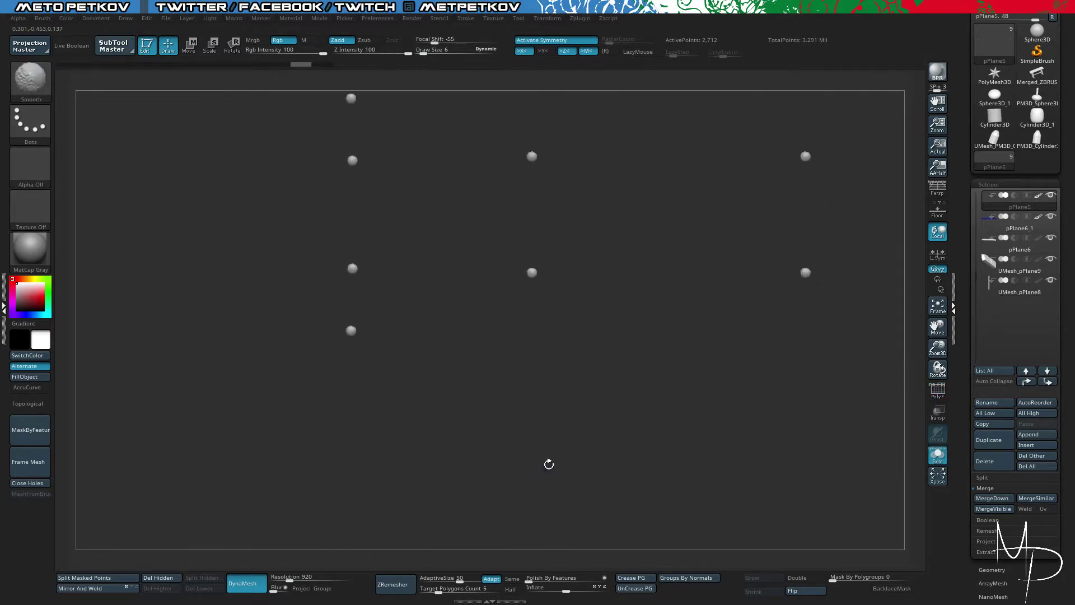
pyautogui.hotkey('shift', 'f')
pyautogui.moveTo(520, 349)
pyautogui.keyDown('alt'); pyautogui.mouseDown()
pyautogui.moveTo(590, 444)
pyautogui.moveTo(508, 374)
pyautogui.moveTo(525, 304)
pyautogui.mouseUp(); pyautogui.keyUp('alt')
pyautogui.hotkey('shift', 'f')
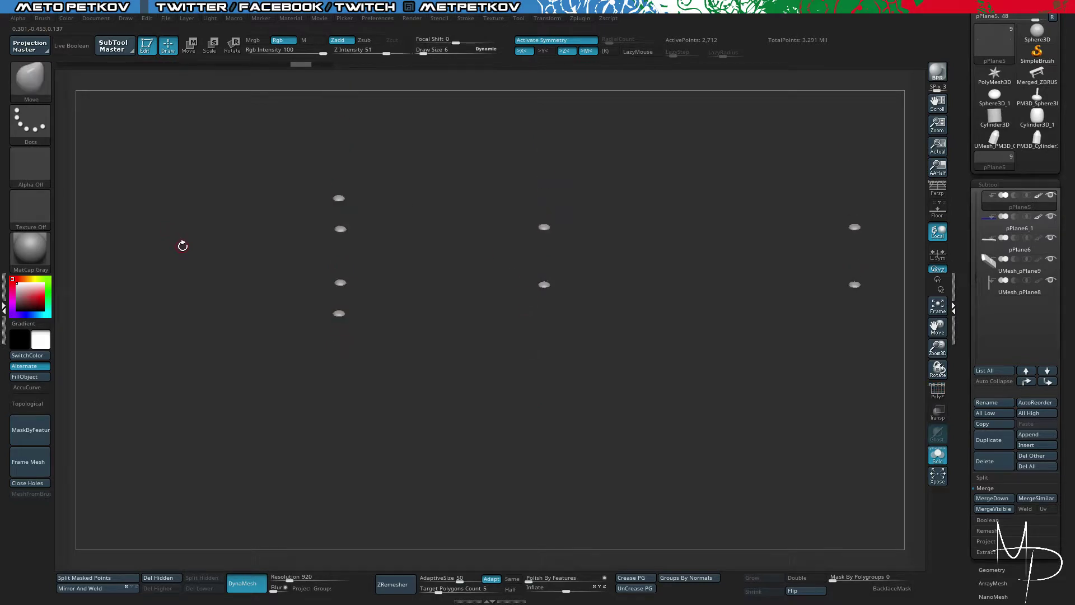
pyautogui.hotkey('alt', 's')
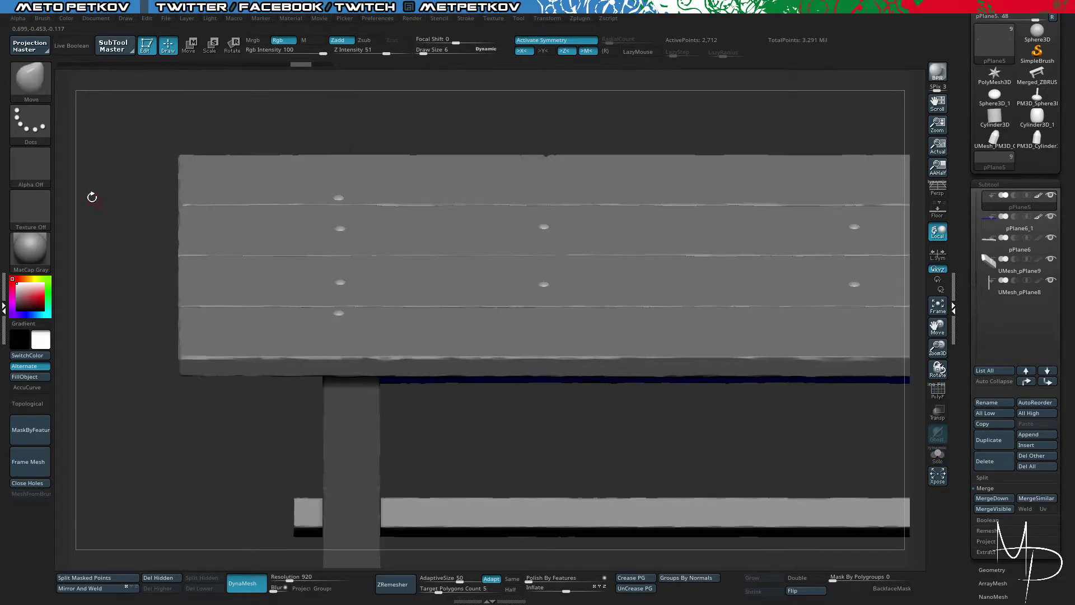
pyautogui.moveTo(92, 198); pyautogui.dragTo(85, 256)
pyautogui.keyDown('alt'); pyautogui.moveTo(89, 195); pyautogui.dragTo(115, 231); pyautogui.keyUp('alt')
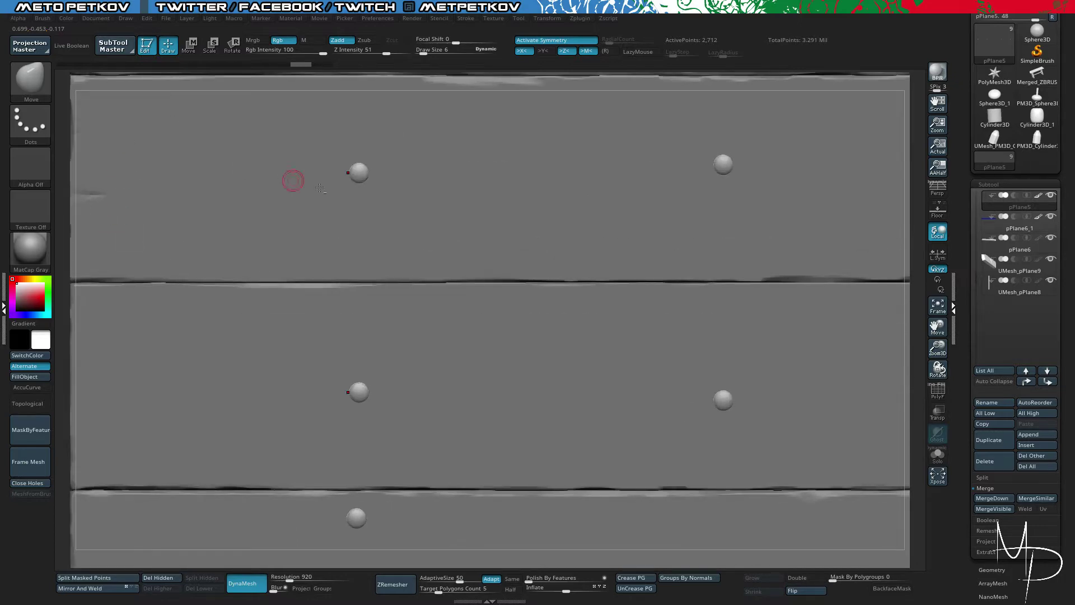
# Step: Turn symmetry off and set up the hPolish brush with a draw size of 7
pyautogui.press('b')
pyautogui.press('t')
pyautogui.press('d')
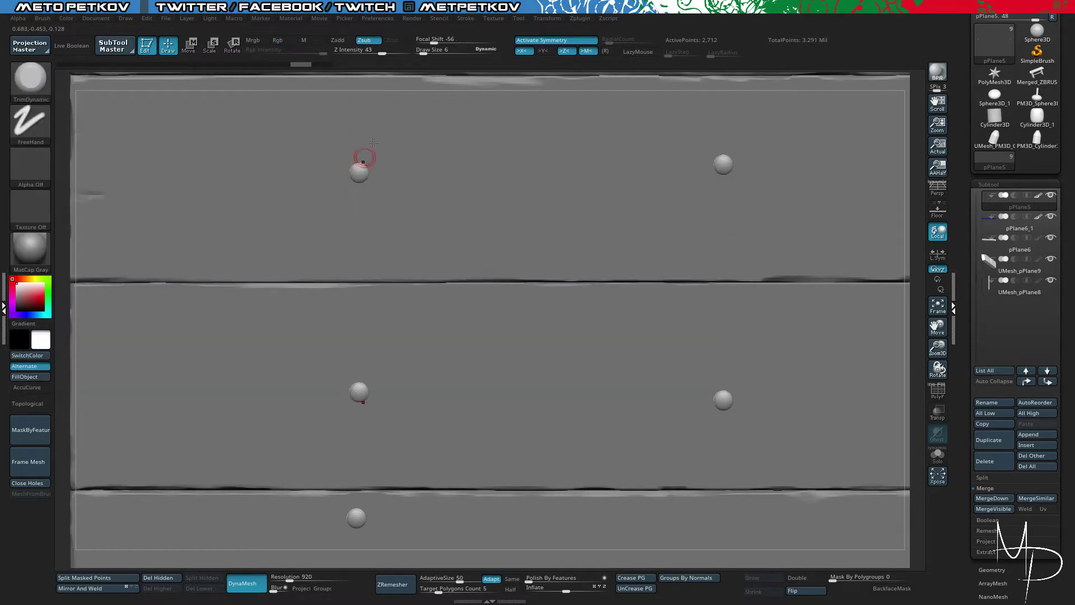
pyautogui.press('x')
pyautogui.press('space')
pyautogui.moveTo(364, 191); pyautogui.dragTo(367, 193)
pyautogui.press('b')
pyautogui.press('h')
pyautogui.press('p')
pyautogui.press('space')
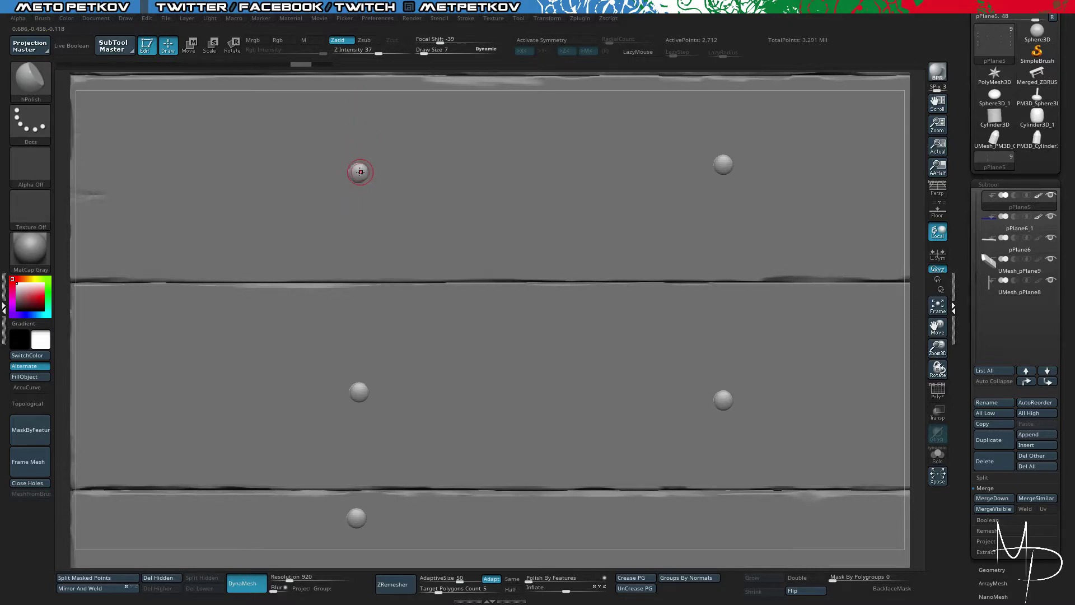
# Step: Polish the tops of the nail heads in the column at the tabletop's end flat
pyautogui.moveTo(359, 174); pyautogui.dragTo(358, 171)
pyautogui.hotkey('ctrl', 'z')
pyautogui.moveTo(351, 390); pyautogui.dragTo(359, 396)
pyautogui.moveTo(359, 515); pyautogui.dragTo(357, 516)
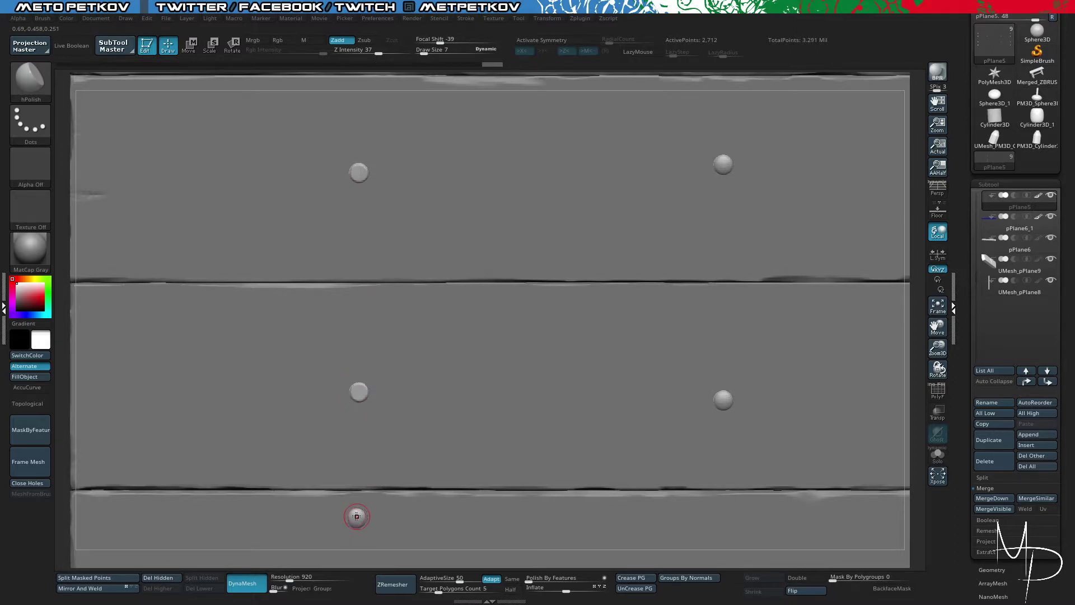
# Step: Polish the two neighbouring nail heads nearer the tabletop's middle flat, undoing unwanted strokes
pyautogui.moveTo(722, 398); pyautogui.dragTo(723, 403)
pyautogui.hotkey('ctrl', 'z')
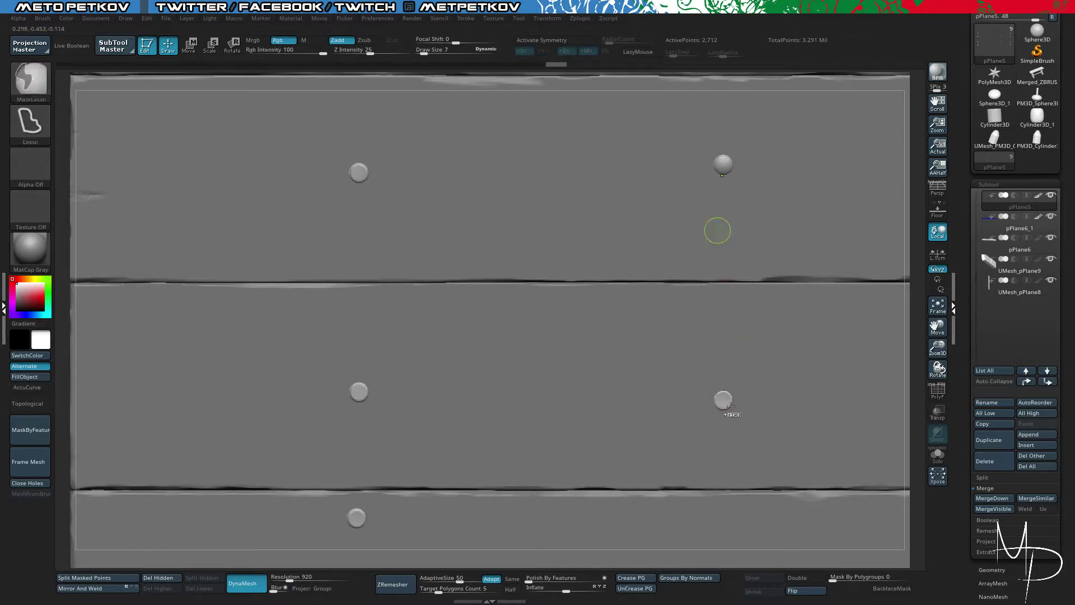
pyautogui.hotkey('ctrl', 'z')
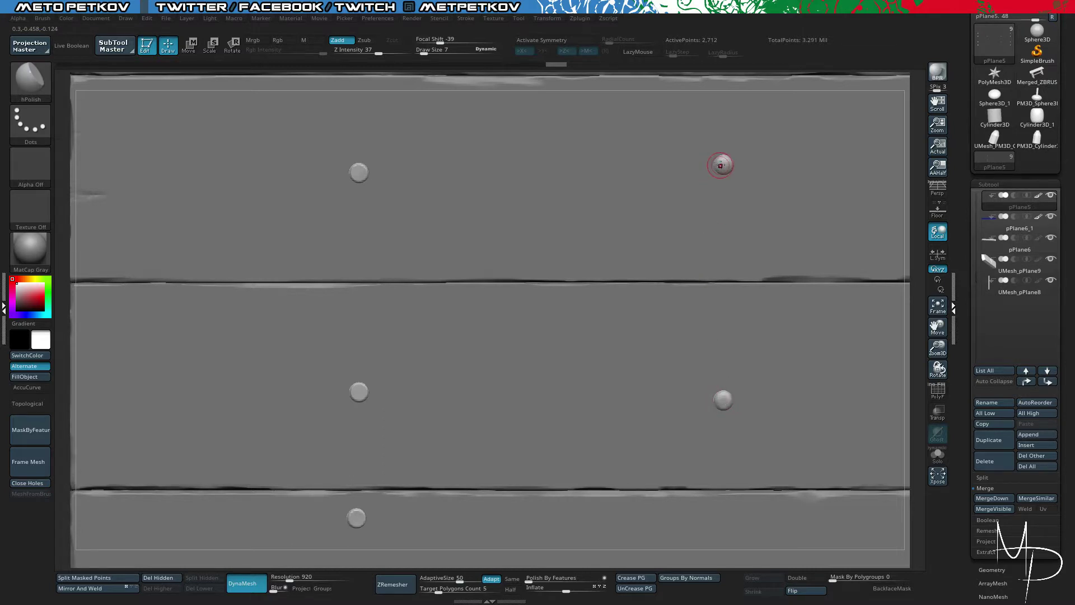
pyautogui.hotkey('ctrl', 'z')
pyautogui.press('f')
pyautogui.press('f')
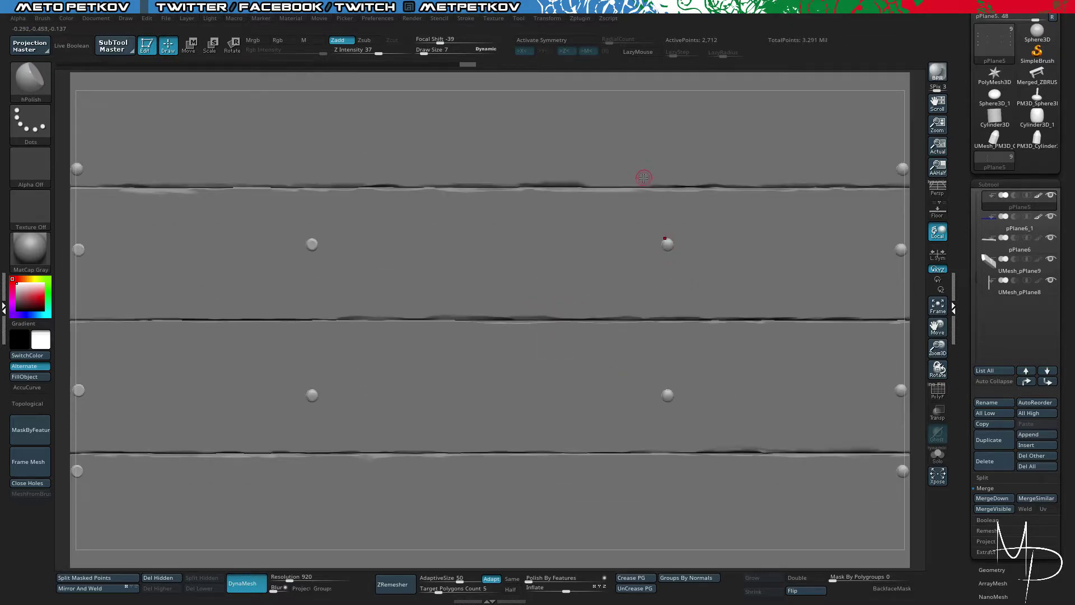
# Step: Isolate the nail-head subtool and polish the tops of the two inner nail heads on the tabletop's unfinished half flat
pyautogui.hotkey('alt', 's')
pyautogui.keyDown('alt'); pyautogui.moveTo(604, 235); pyautogui.dragTo(441, 252); pyautogui.keyUp('alt')
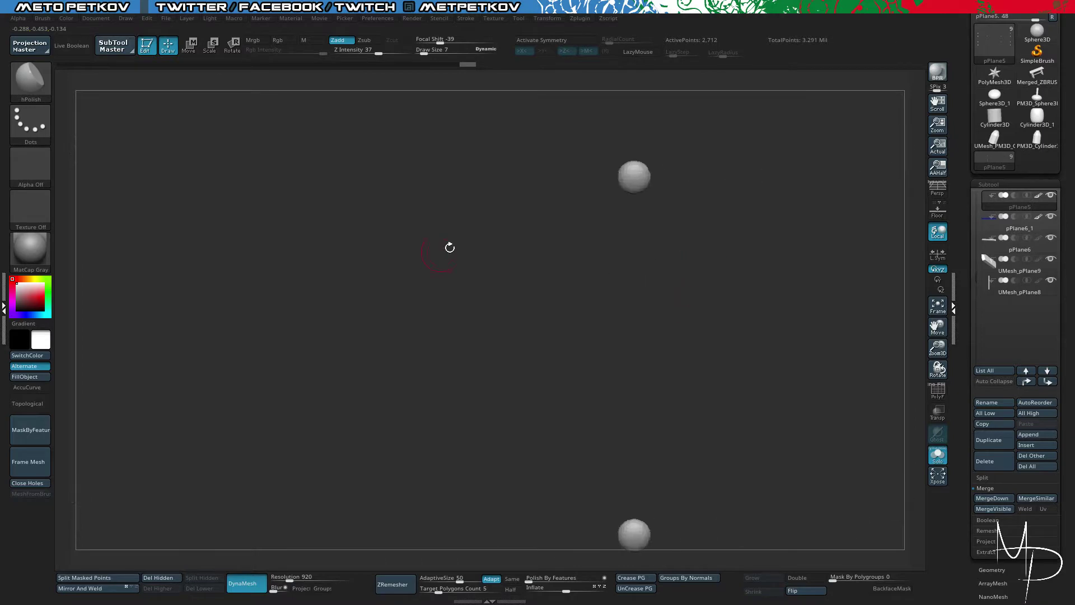
pyautogui.moveTo(634, 176); pyautogui.dragTo(633, 180)
pyautogui.keyDown('alt'); pyautogui.moveTo(549, 330); pyautogui.dragTo(539, 149); pyautogui.keyUp('alt')
pyautogui.moveTo(708, 355); pyautogui.dragTo(475, 280)
# Step: Flatten the tops of the nail heads in the remaining end column with the TrimDynamic brush
pyautogui.press('b')
pyautogui.press('t')
pyautogui.press('d')
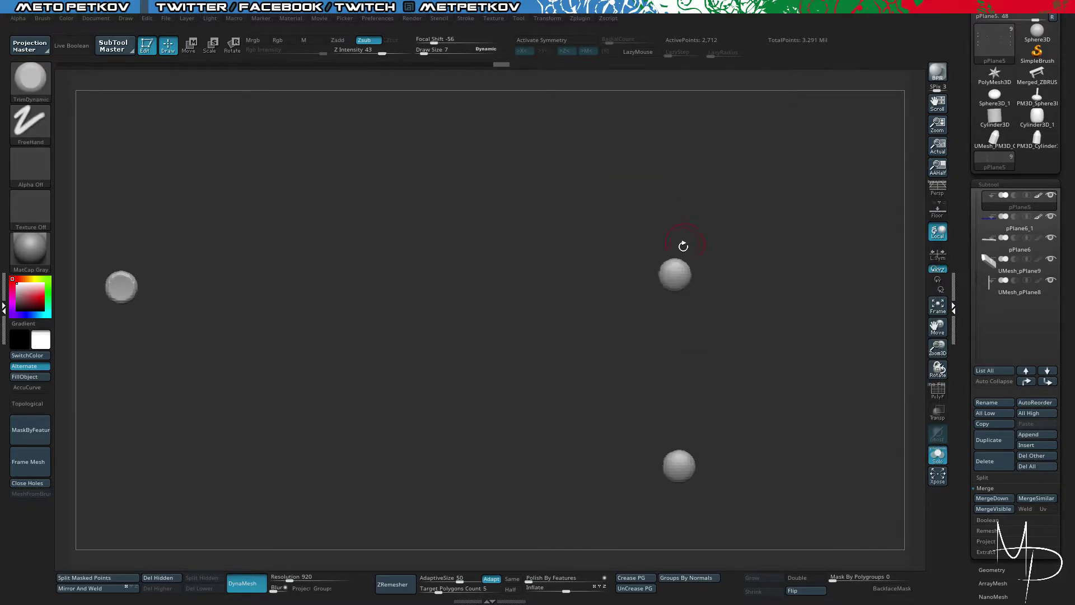
pyautogui.moveTo(671, 279); pyautogui.dragTo(675, 273)
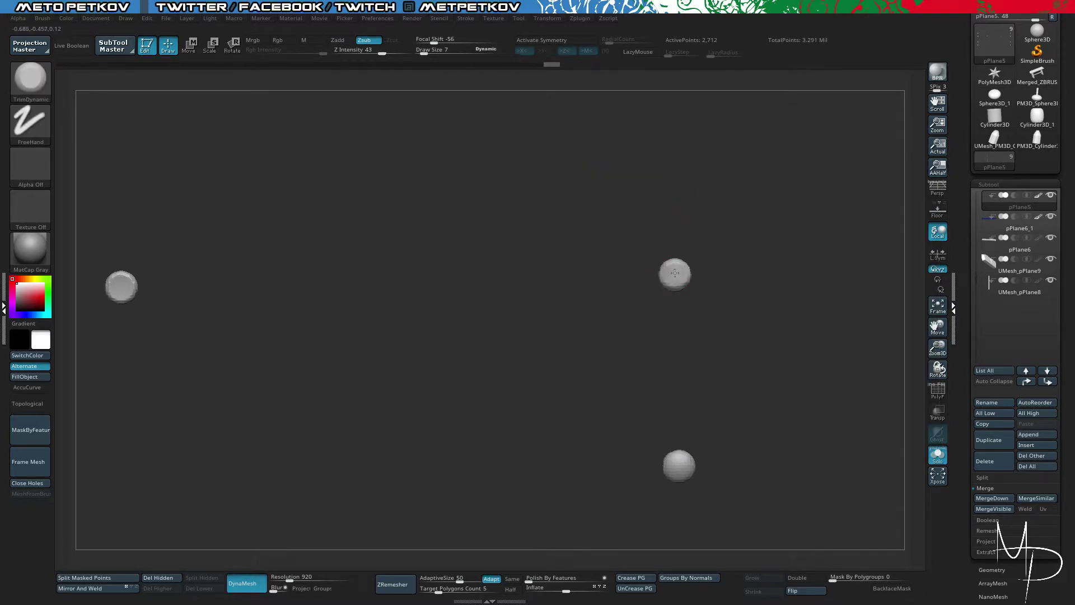
pyautogui.moveTo(678, 475); pyautogui.dragTo(672, 463)
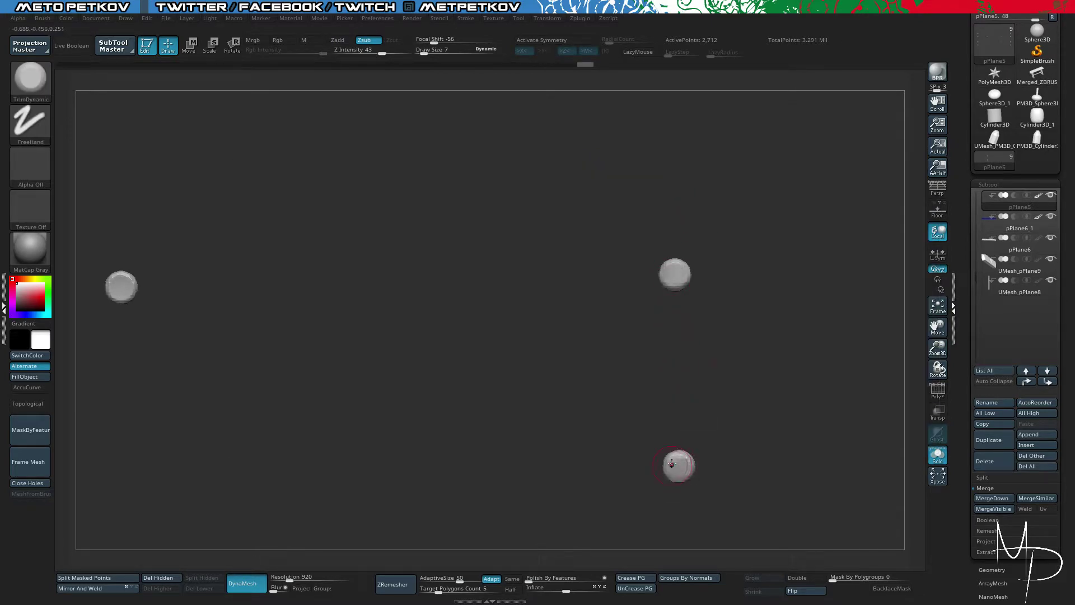
pyautogui.keyDown('alt'); pyautogui.moveTo(628, 240); pyautogui.dragTo(589, 485); pyautogui.keyUp('alt')
pyautogui.moveTo(631, 178)
pyautogui.mouseDown()
pyautogui.moveTo(643, 180)
pyautogui.moveTo(632, 181)
pyautogui.mouseUp()
# Step: Examine all the flattened nail heads, both alone and against the whole tabletop
pyautogui.click(554, 304)
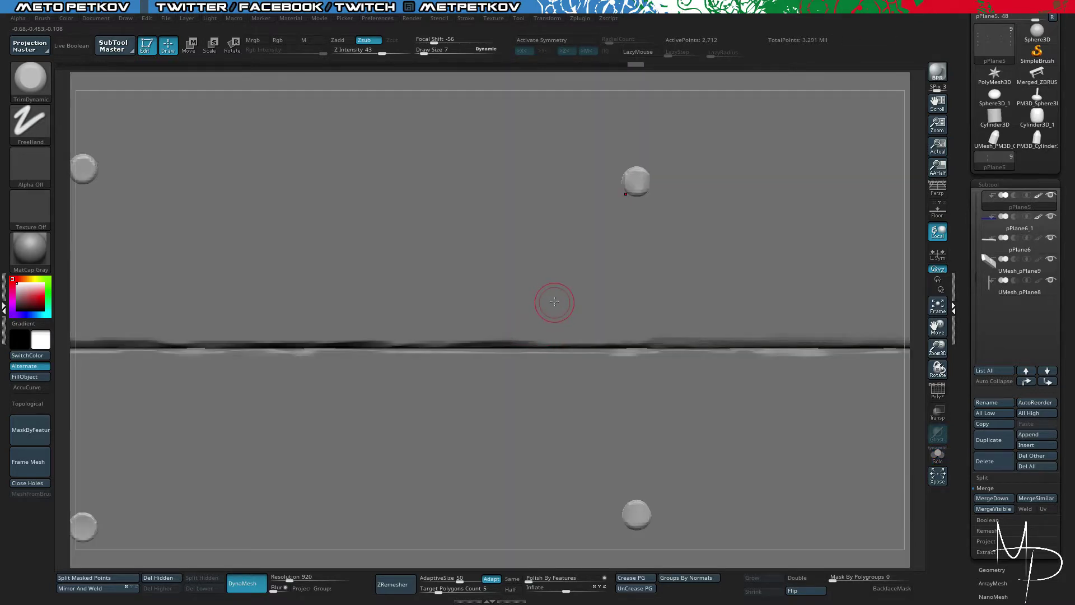
pyautogui.click(557, 323)
pyautogui.press('f')
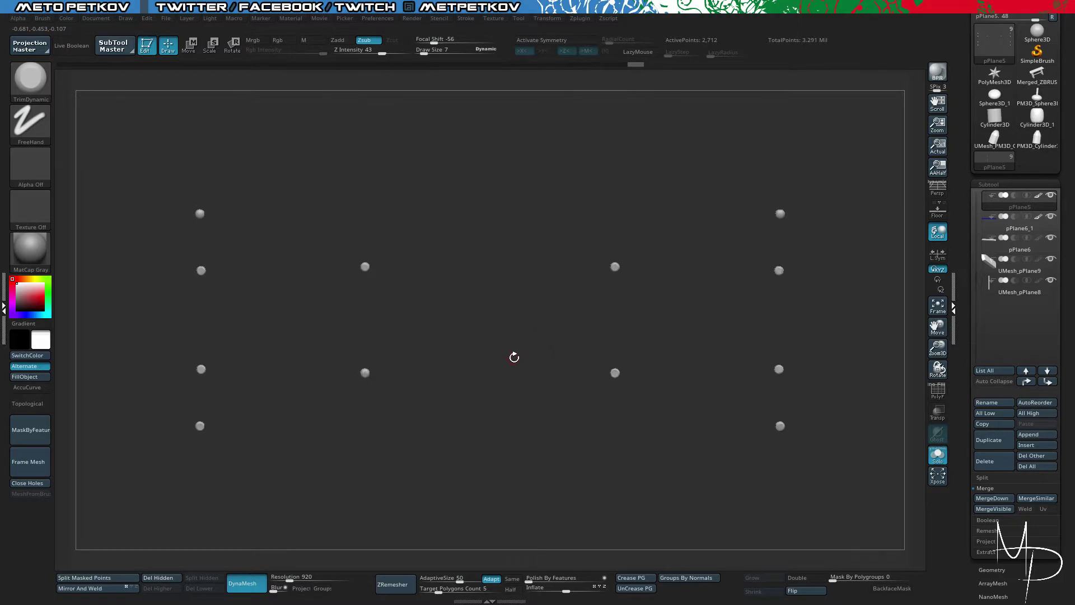
pyautogui.moveTo(514, 357); pyautogui.dragTo(509, 348)
pyautogui.press('f')
pyautogui.press('f')
pyautogui.click(512, 328)
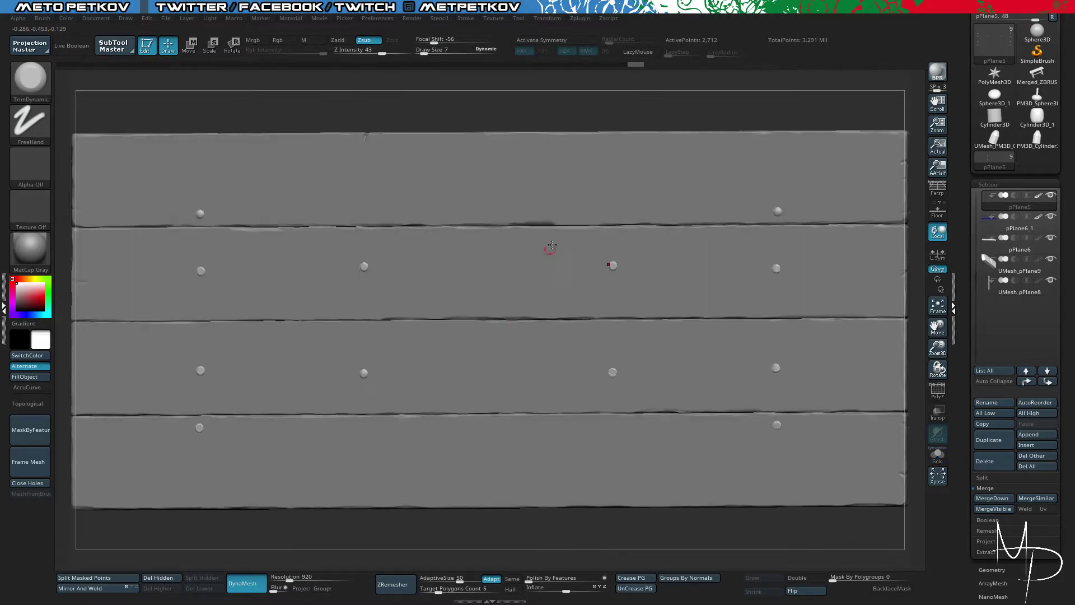
# Step: Select the tabletop planks subtool and set up the Clay brush with Alpha 06
pyautogui.keyDown('alt'); pyautogui.click(515, 147); pyautogui.keyUp('alt')
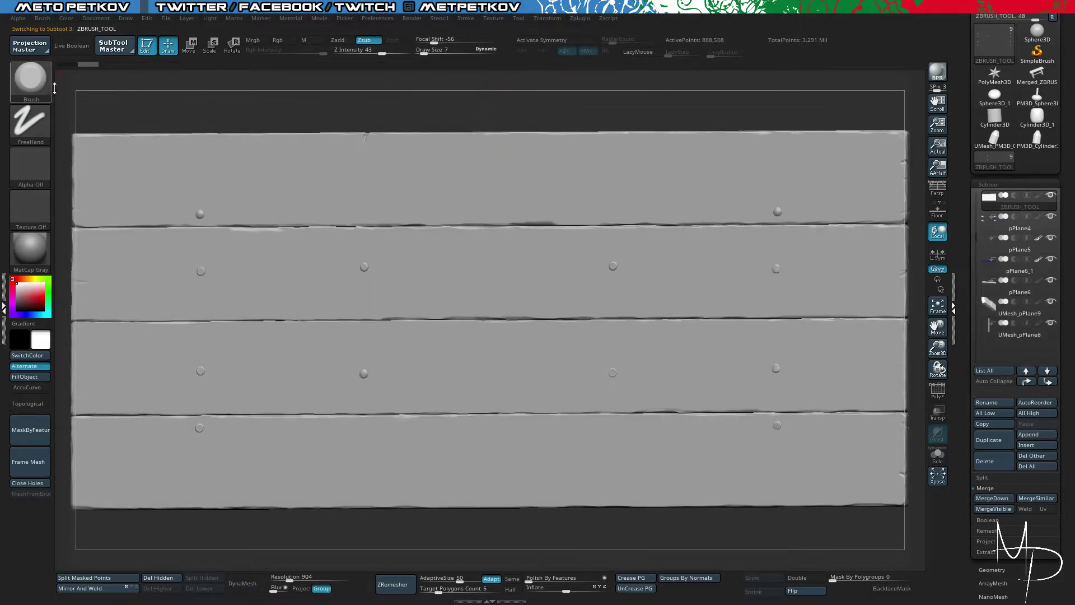
pyautogui.press('b')
pyautogui.press('c')
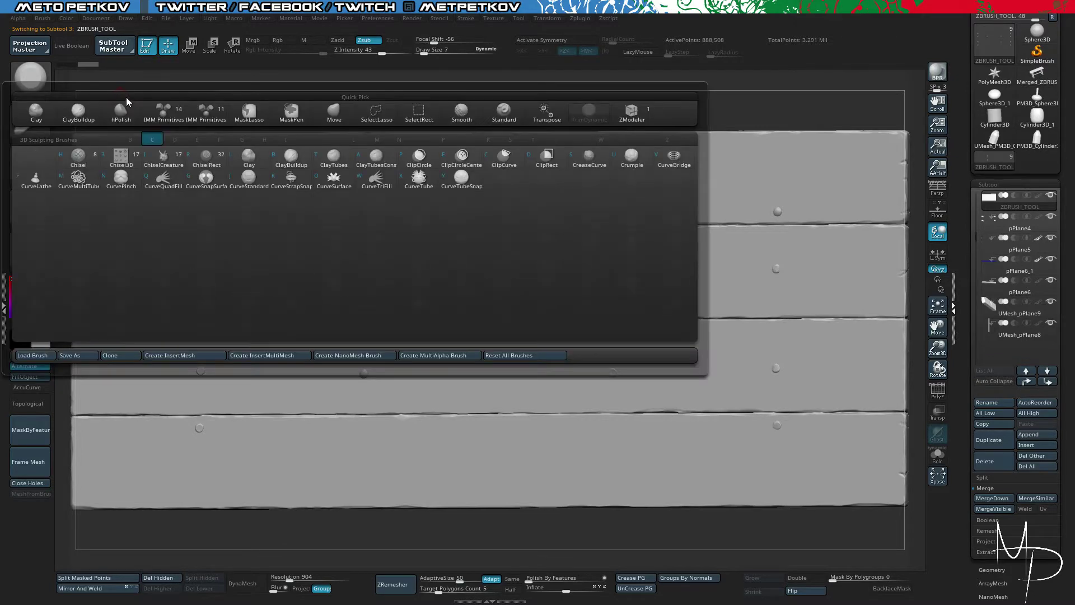
pyautogui.press('l')
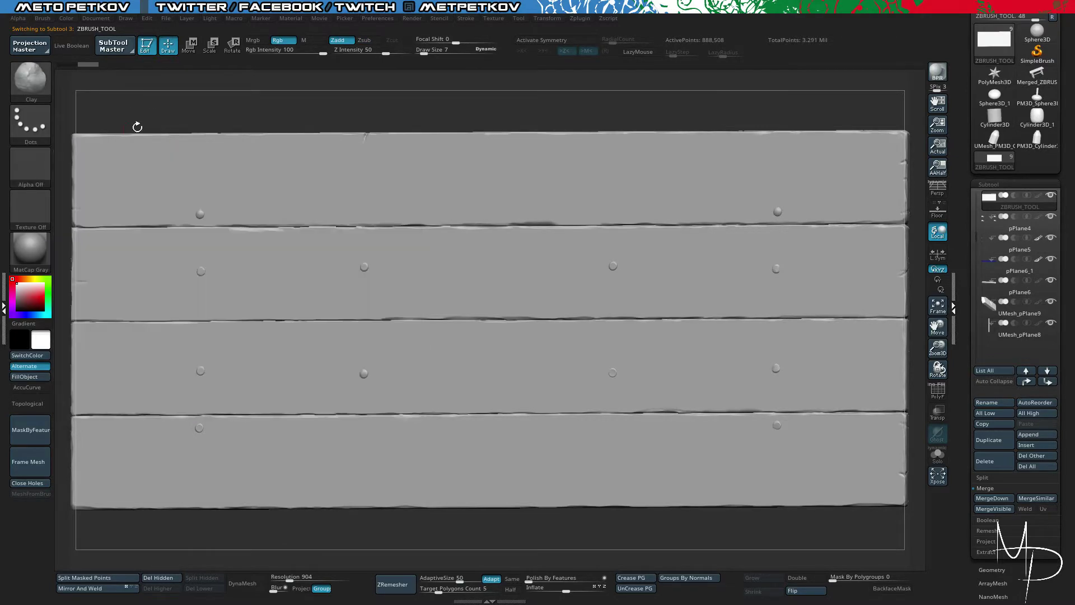
pyautogui.click(30, 166)
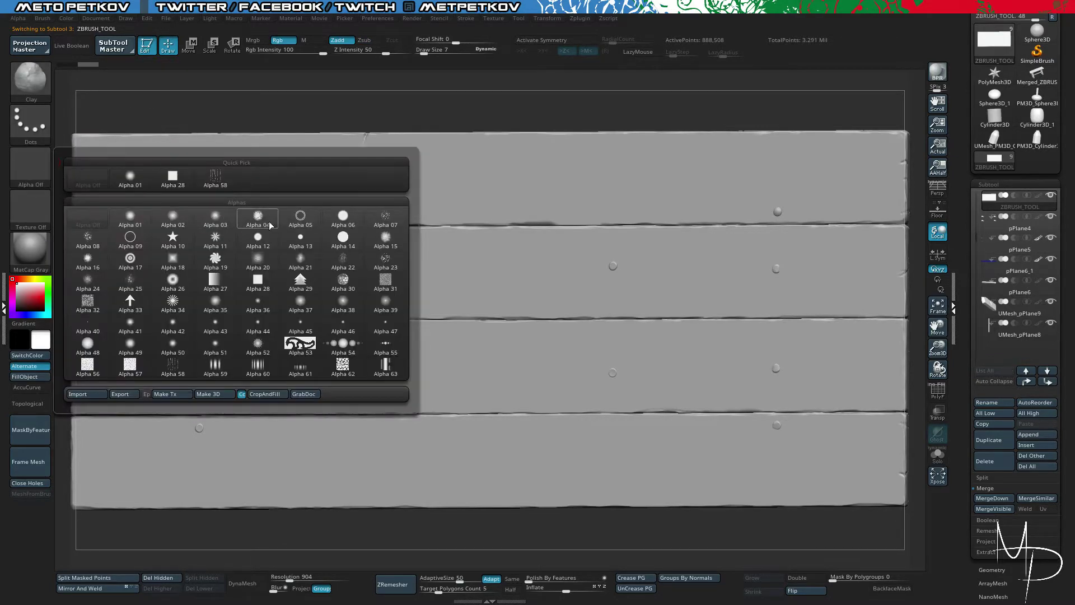
pyautogui.click(343, 216)
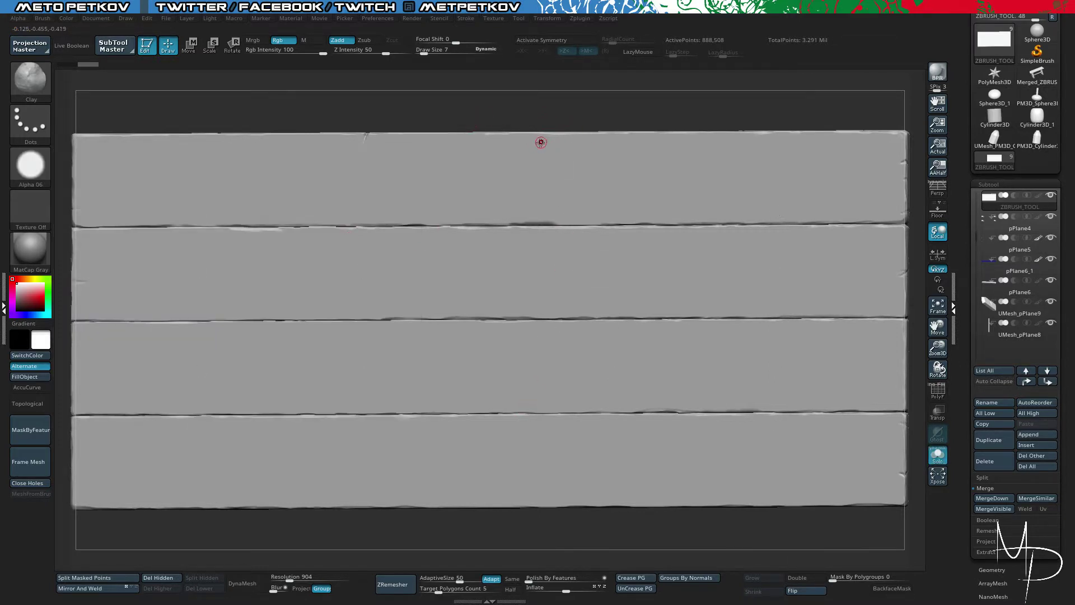
# Step: Try to sink the tabletop surface around one inner nail head with the Clay brush, then undo the stroke
pyautogui.moveTo(524, 122); pyautogui.dragTo(698, 148)
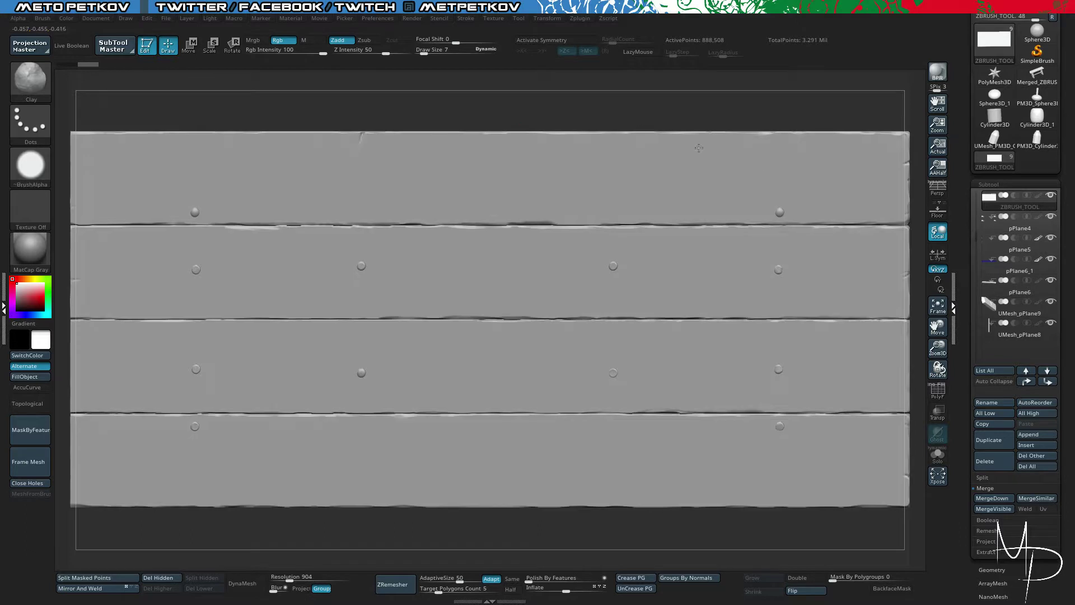
pyautogui.keyDown('alt'); pyautogui.moveTo(523, 103); pyautogui.dragTo(767, 328); pyautogui.keyUp('alt')
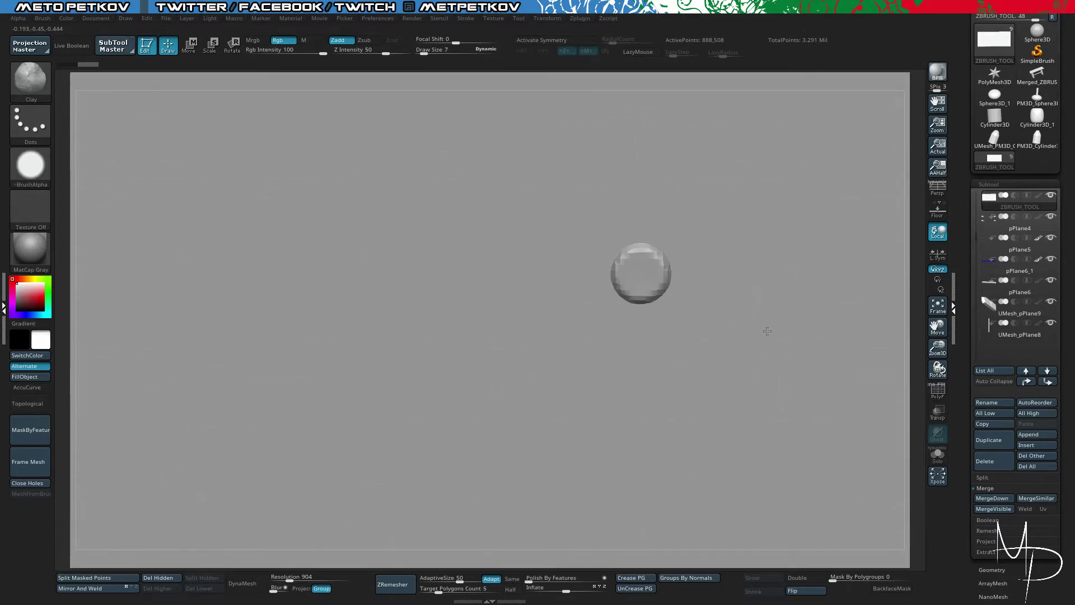
pyautogui.keyDown('alt'); pyautogui.click(640, 274); pyautogui.keyUp('alt')
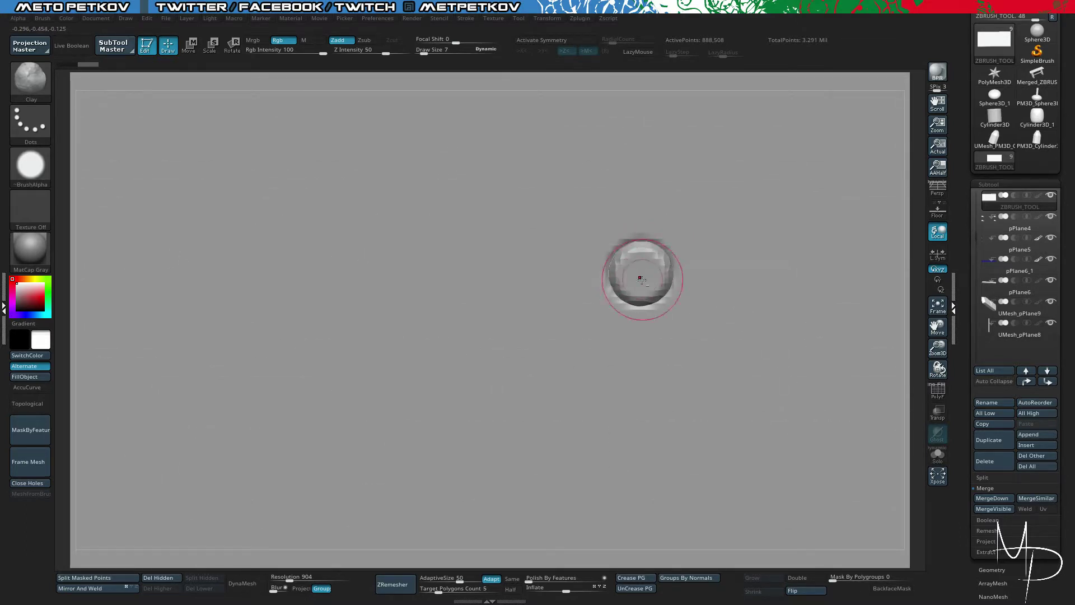
pyautogui.hotkey('ctrl', 'z')
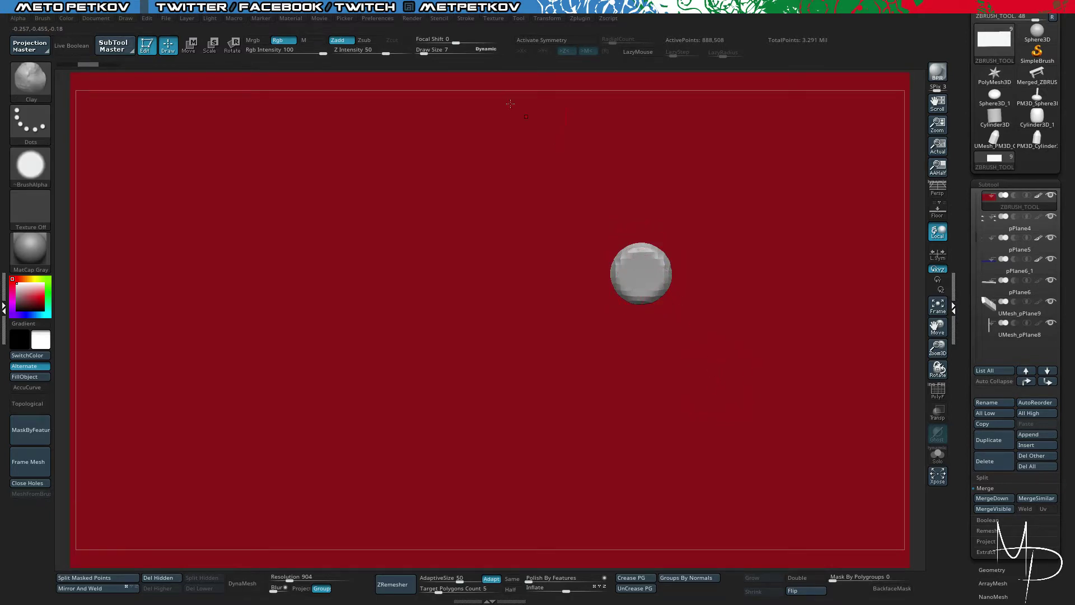
# Step: Turn off the Clay brush's Rgb painting and disable the polypaint colour on all subtools
pyautogui.click(285, 40)
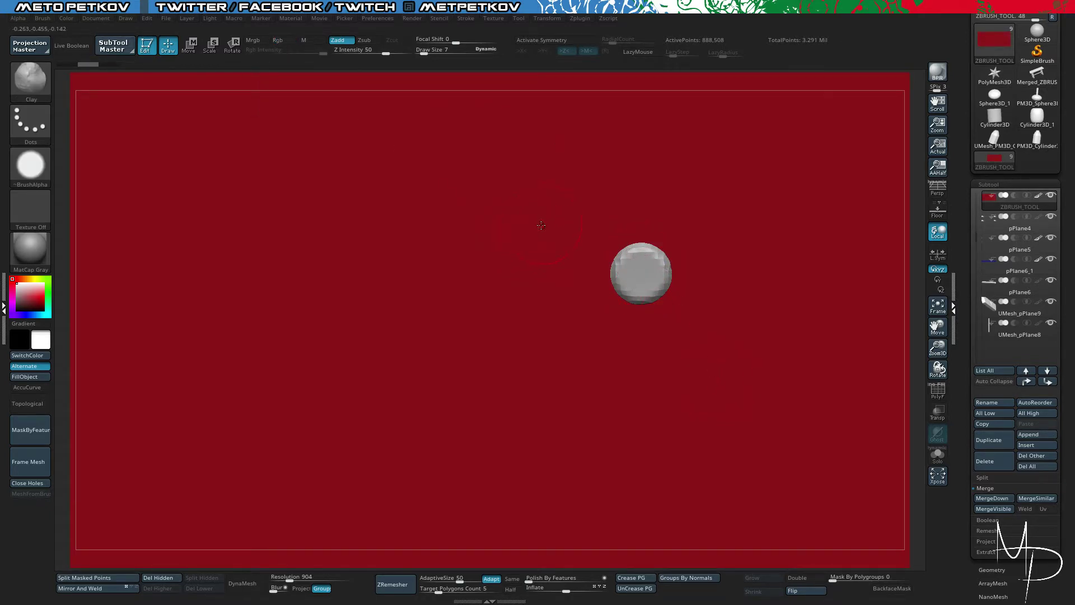
pyautogui.keyDown('shift'); pyautogui.click(1037, 196); pyautogui.keyUp('shift')
pyautogui.keyDown('shift'); pyautogui.click(1038, 197); pyautogui.keyUp('shift')
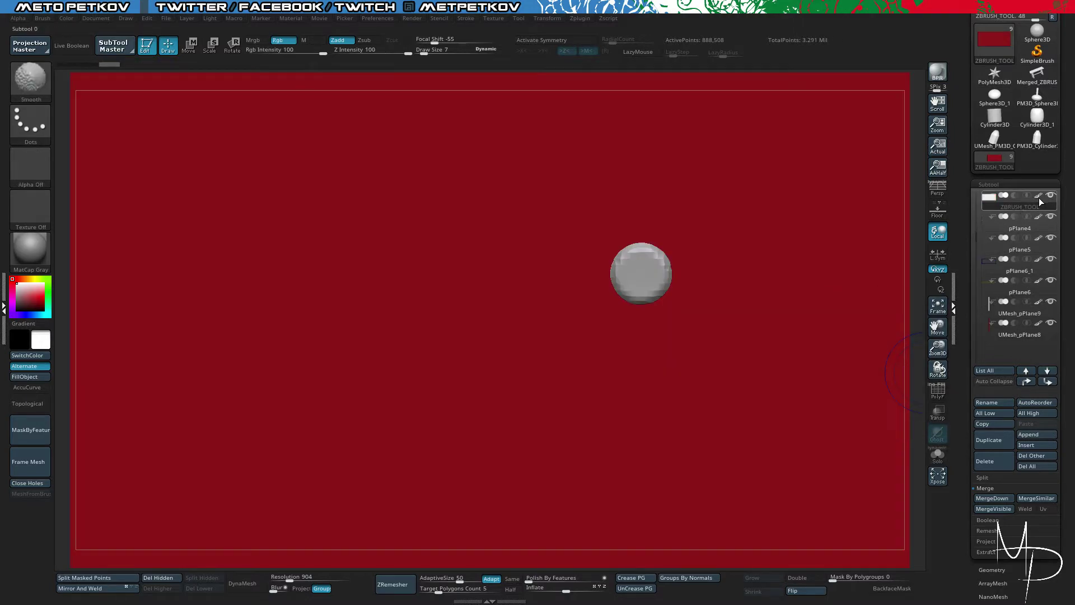
pyautogui.keyDown('shift'); pyautogui.click(1039, 197); pyautogui.keyUp('shift')
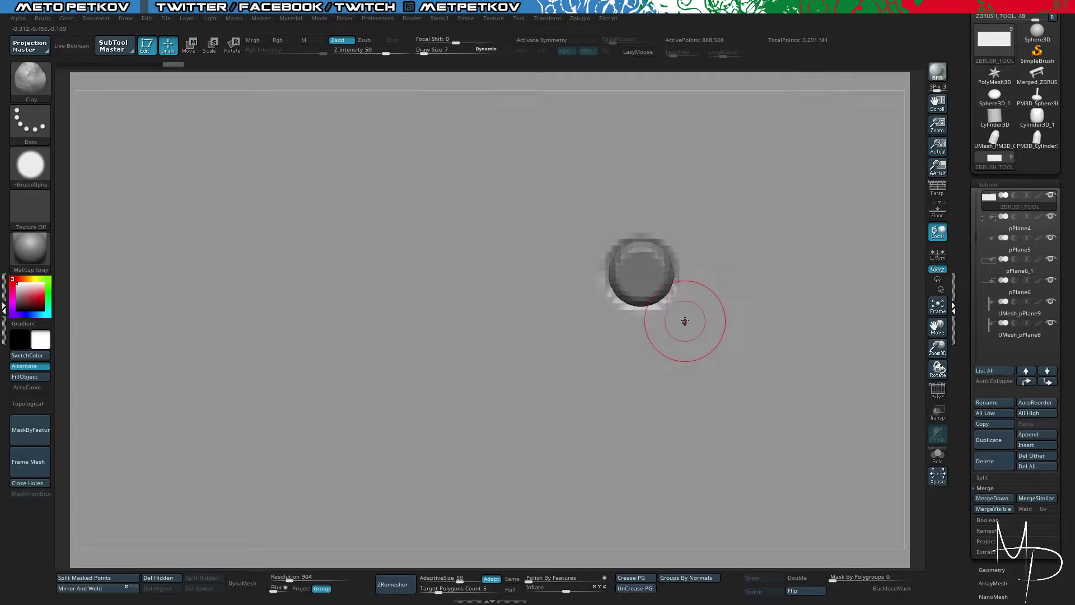
# Step: Subdivide the tabletop planks mesh once, inspecting its wireframe with and without the other subtools
pyautogui.press('f')
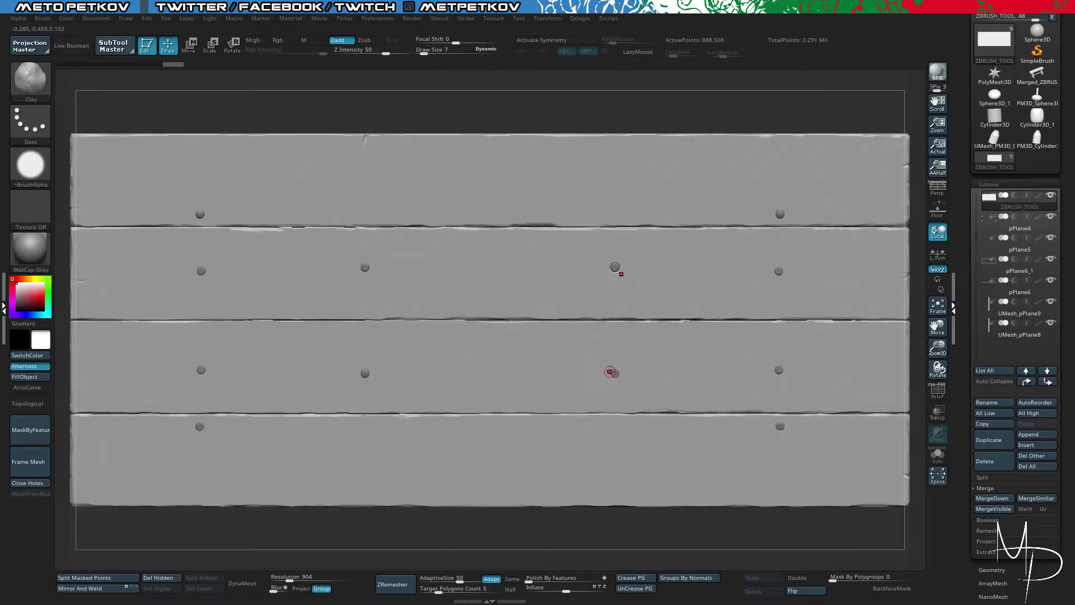
pyautogui.keyDown('alt'); pyautogui.moveTo(531, 97); pyautogui.dragTo(631, 233); pyautogui.keyUp('alt')
pyautogui.hotkey('shift', 'f')
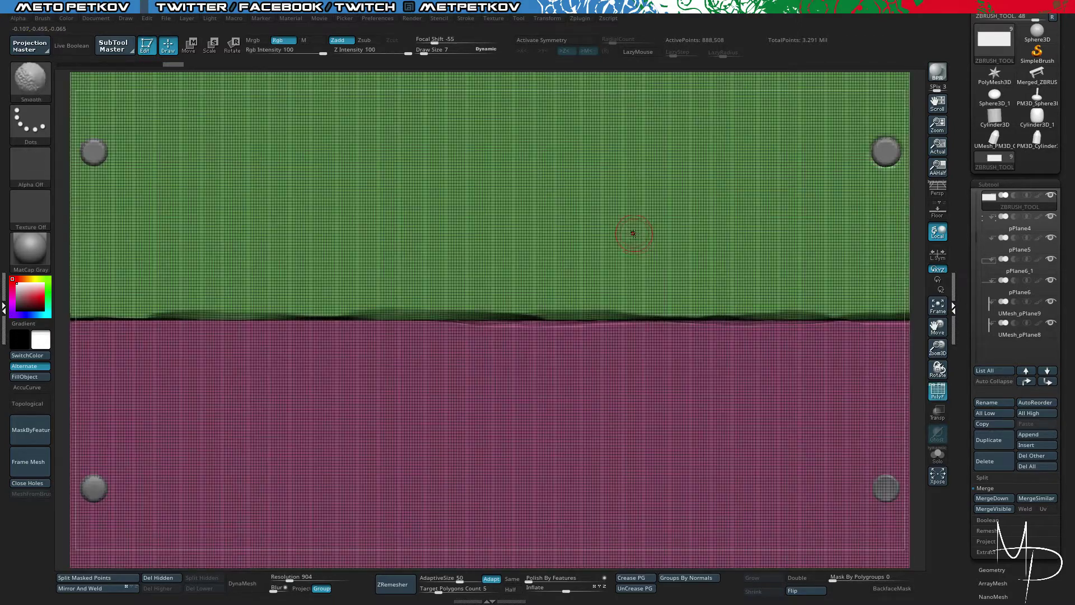
pyautogui.press('ctrl')
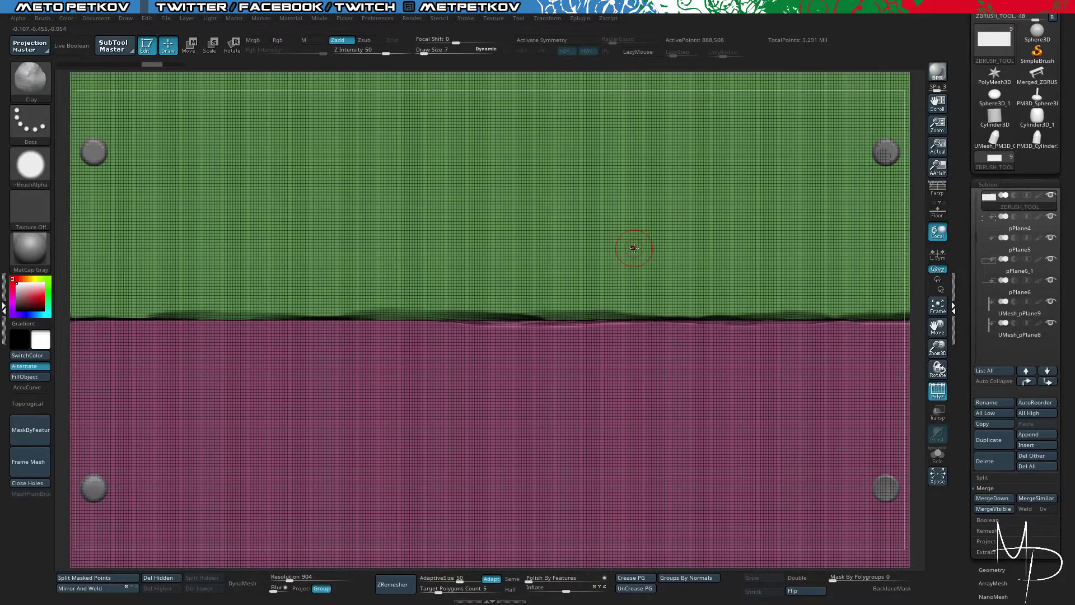
pyautogui.hotkey('ctrl', 'd')
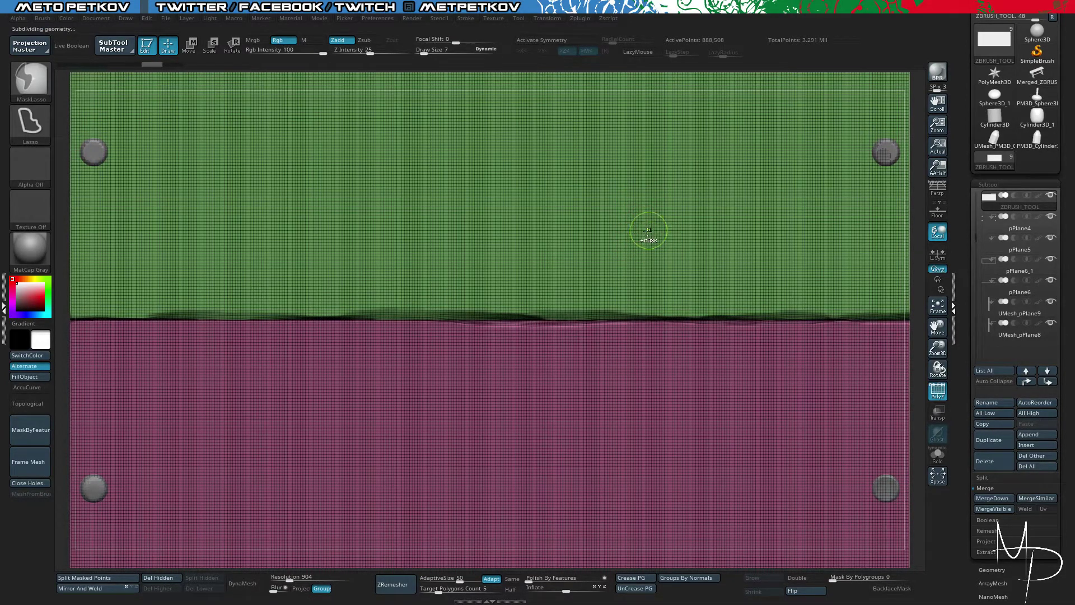
pyautogui.hotkey('ctrl', 'shift', 's')
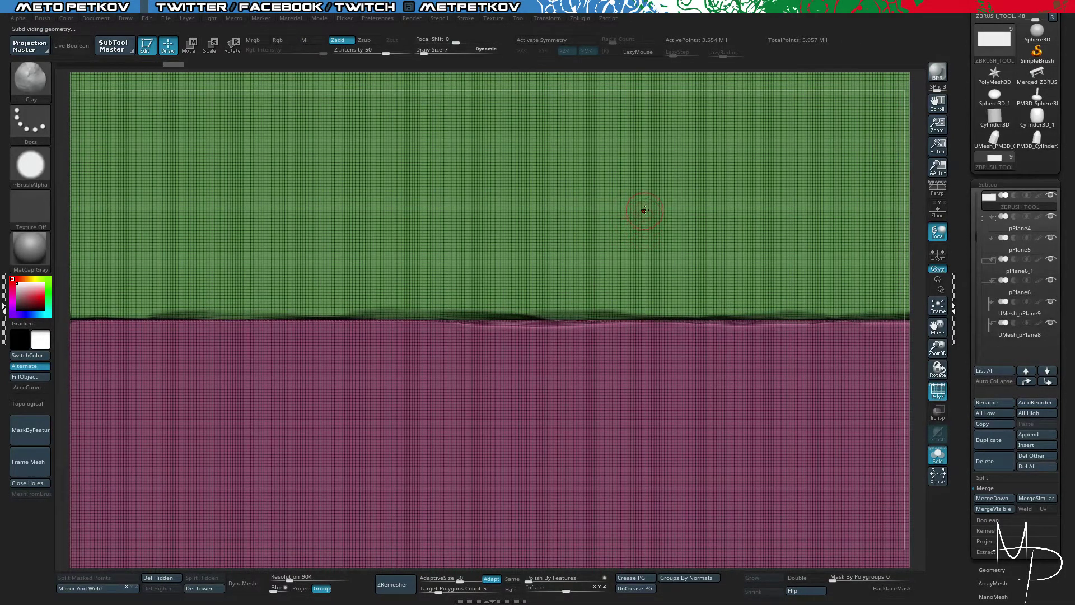
pyautogui.hotkey('ctrl', 'shift', 's')
pyautogui.moveTo(710, 77); pyautogui.dragTo(545, 128, button='right')
pyautogui.hotkey('ctrl', 'shift', 's')
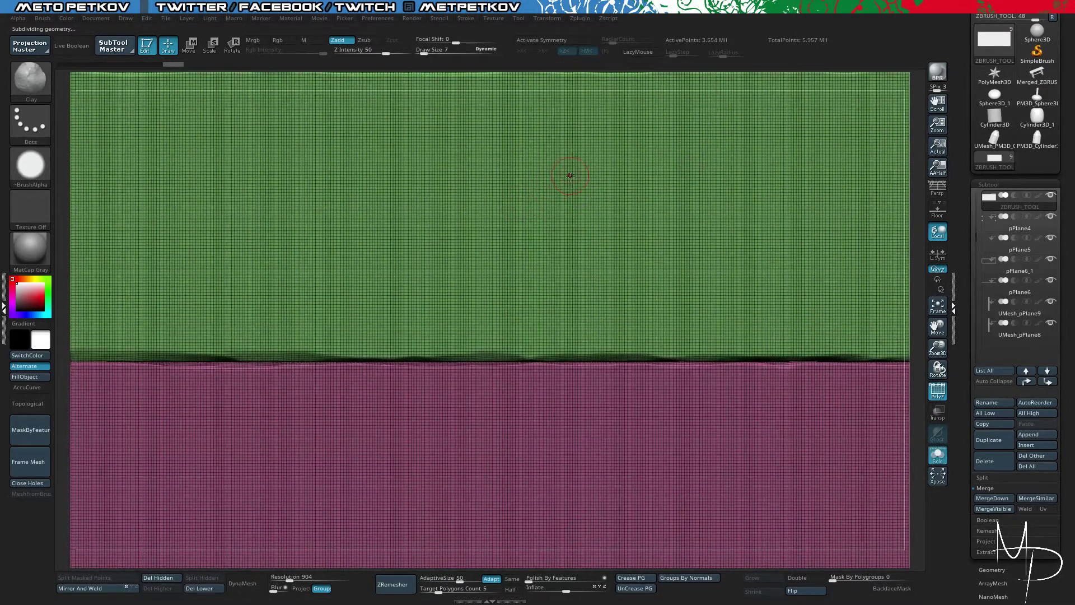
pyautogui.hotkey('shift', 'f')
pyautogui.hotkey('ctrl', 'shift', 's')
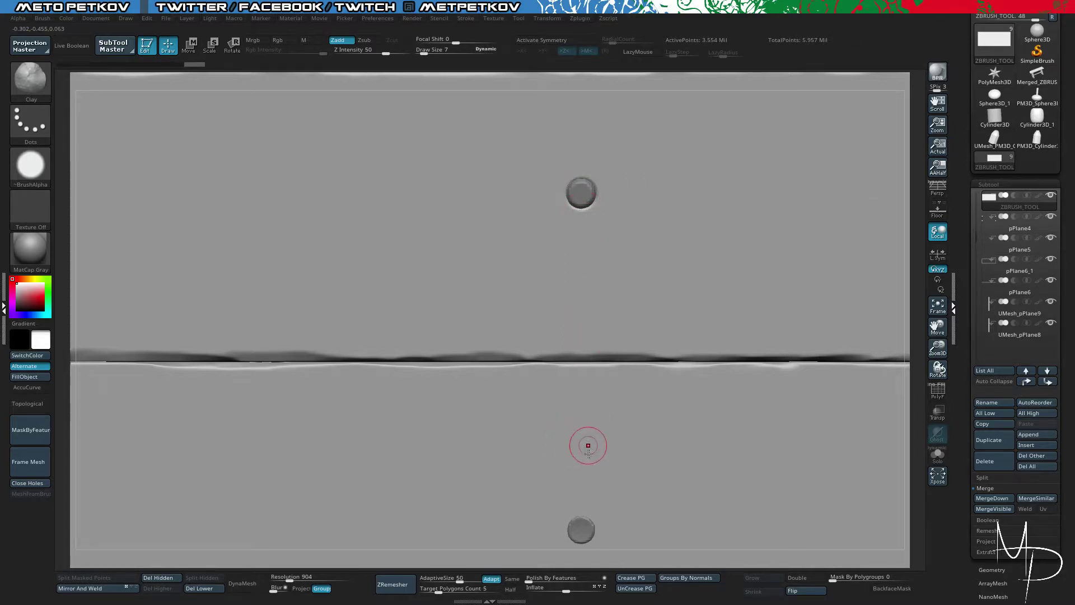
# Step: Carve a shallow recess into the plank around the second inner nail head and inspect it with the planks isolated
pyautogui.keyDown('alt'); pyautogui.moveTo(583, 529); pyautogui.dragTo(577, 534); pyautogui.keyUp('alt')
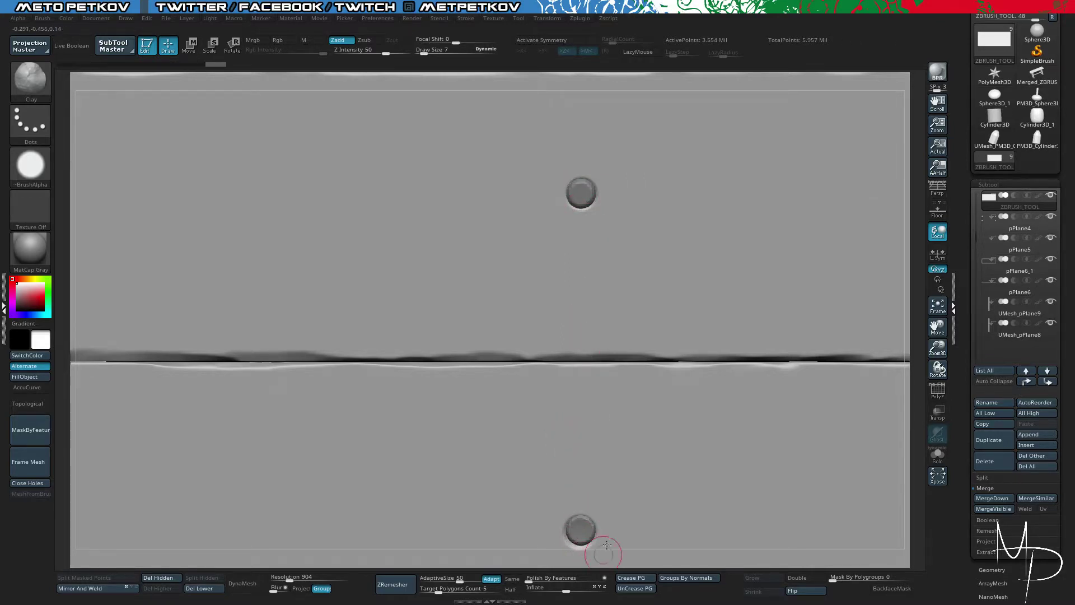
pyautogui.hotkey('ctrl', 'shift', 's')
pyautogui.hotkey('ctrl', 'shift', 's')
# Step: Try the Clay brush with the DragDot stroke on the upper plank near the inner nail head
pyautogui.click(30, 120)
pyautogui.click(297, 139)
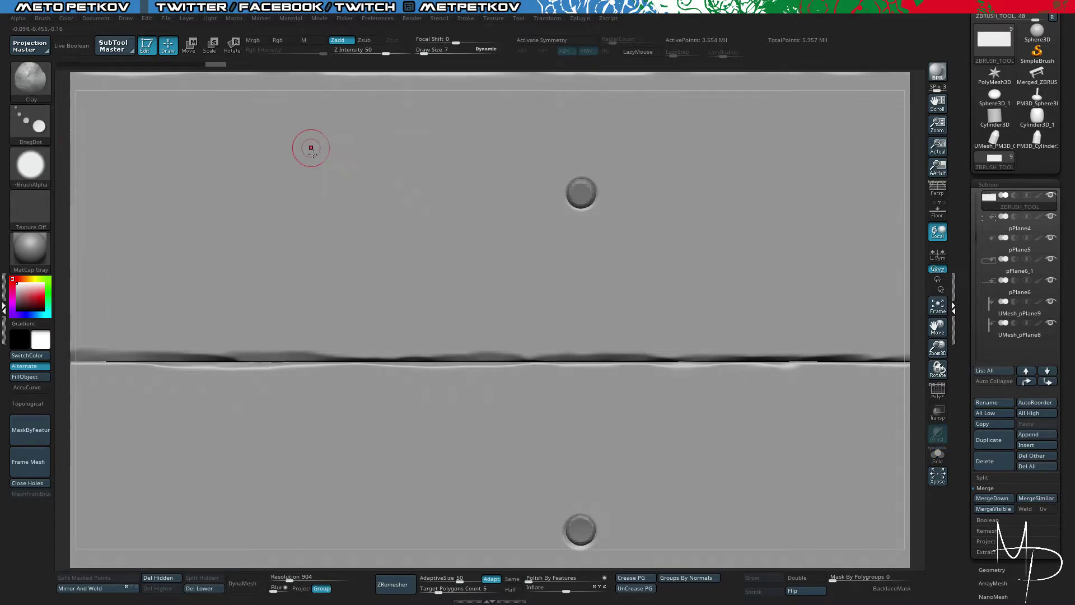
pyautogui.moveTo(660, 211)
pyautogui.mouseDown()
pyautogui.moveTo(684, 233)
pyautogui.moveTo(662, 211)
pyautogui.mouseUp()
# Step: Save the project and set the Clay brush's stroke type to Dots
pyautogui.hotkey('ctrl', 's')
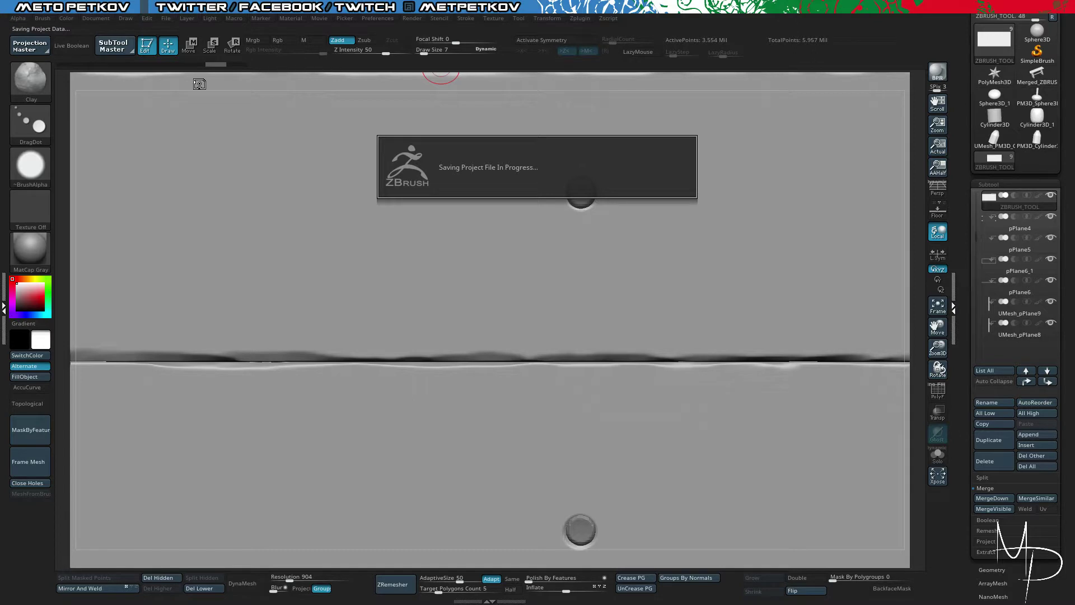
pyautogui.click(42, 127)
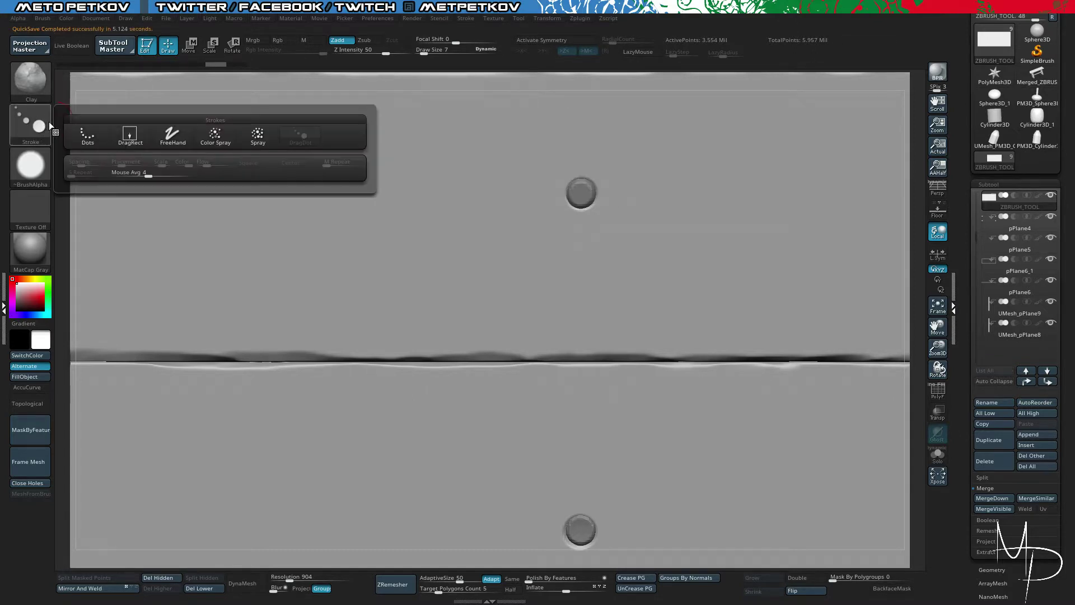
pyautogui.click(44, 129)
pyautogui.click(88, 135)
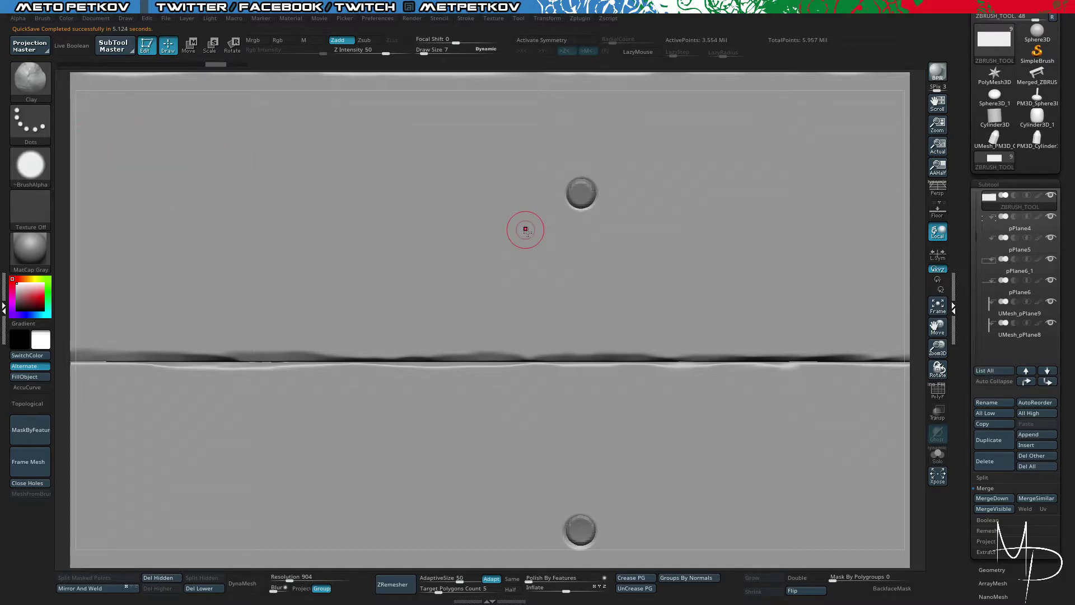
# Step: Carve shallow recesses into the planks around the nail heads in the end column next to the recessed inner pair
pyautogui.hotkey('ctrl', 'shift', 's')
pyautogui.press('f')
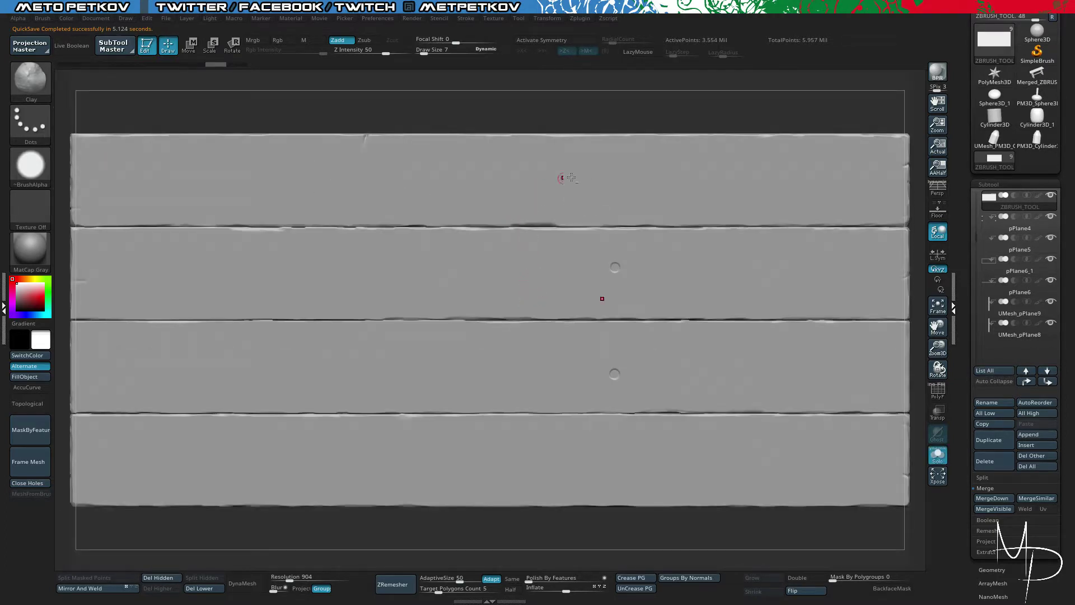
pyautogui.keyDown('alt'); pyautogui.moveTo(634, 110); pyautogui.dragTo(518, 104); pyautogui.keyUp('alt')
pyautogui.hotkey('ctrl', 'shift', 's')
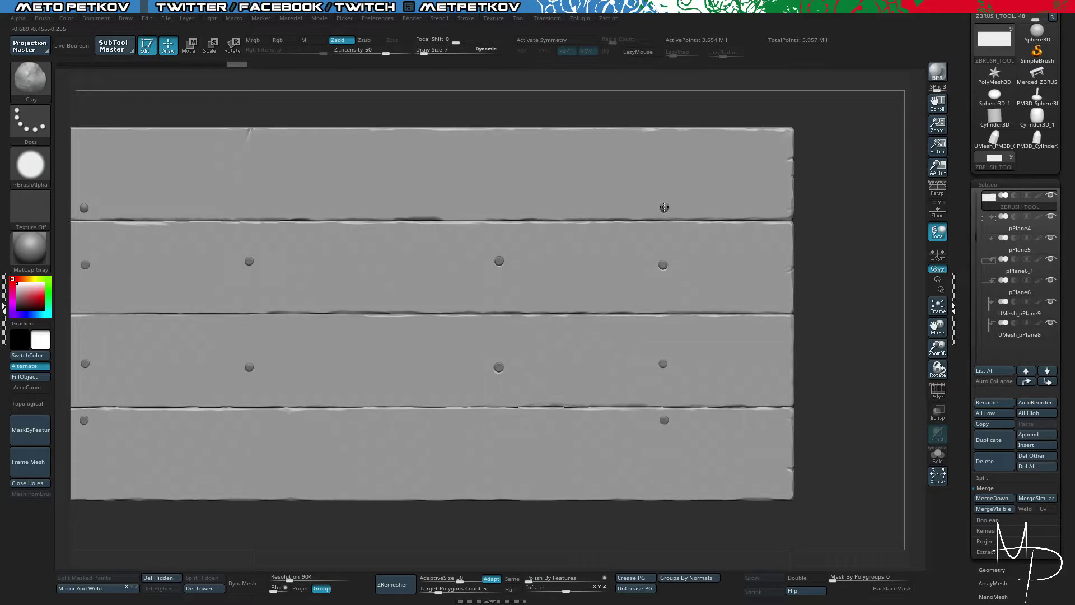
pyautogui.click(664, 210)
pyautogui.click(662, 420)
pyautogui.click(663, 368)
# Step: Smooth the recesses around the four nail heads in that end column and around the two neighbouring inner ones
pyautogui.press('shift')
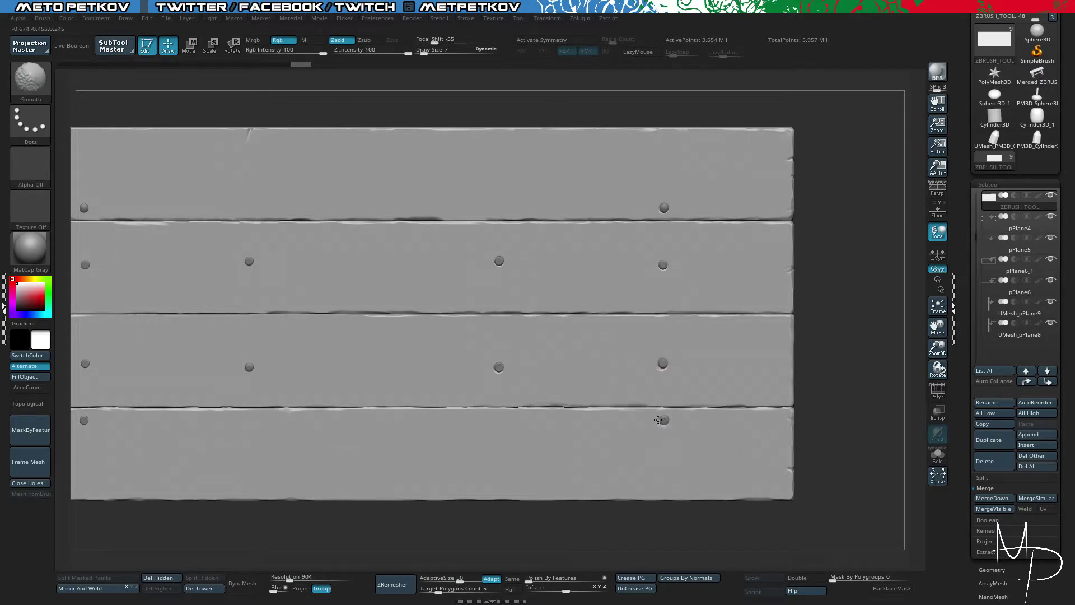
pyautogui.keyDown('shift'); pyautogui.moveTo(658, 419); pyautogui.dragTo(663, 422); pyautogui.keyUp('shift')
pyautogui.keyDown('shift'); pyautogui.moveTo(663, 368); pyautogui.dragTo(662, 364); pyautogui.keyUp('shift')
pyautogui.keyDown('shift'); pyautogui.moveTo(665, 267); pyautogui.dragTo(664, 264); pyautogui.keyUp('shift')
pyautogui.keyDown('shift'); pyautogui.moveTo(662, 210); pyautogui.dragTo(662, 208); pyautogui.keyUp('shift')
pyautogui.keyDown('shift'); pyautogui.moveTo(496, 265); pyautogui.dragTo(498, 263); pyautogui.keyUp('shift')
pyautogui.keyDown('shift'); pyautogui.moveTo(495, 374); pyautogui.dragTo(498, 368); pyautogui.keyUp('shift')
pyautogui.keyDown('alt'); pyautogui.moveTo(263, 340); pyautogui.dragTo(573, 302, button='right'); pyautogui.keyUp('alt')
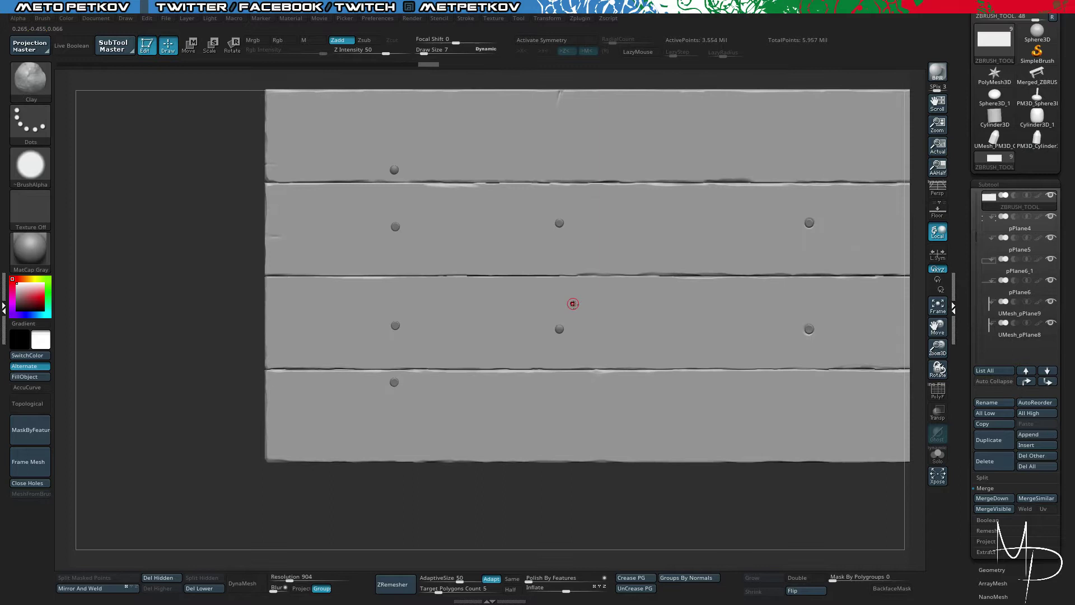
# Step: Dab the Clay brush at the two inner nail heads of the middle planks and smooth the surface around them
pyautogui.click(559, 329)
pyautogui.click(559, 222)
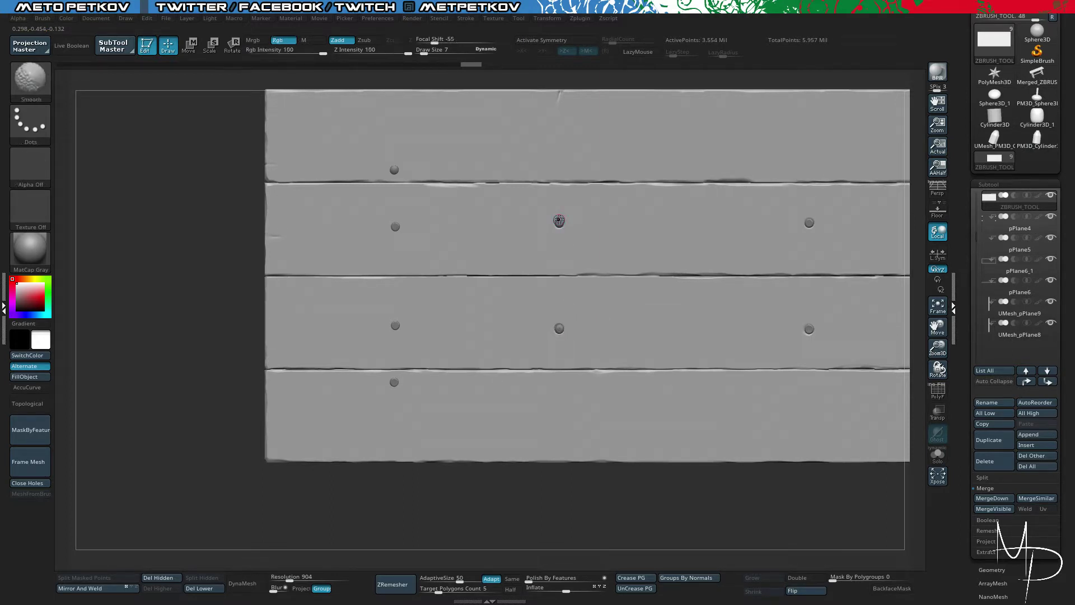
pyautogui.keyDown('shift'); pyautogui.click(558, 221); pyautogui.keyUp('shift')
pyautogui.keyDown('shift'); pyautogui.click(559, 329); pyautogui.keyUp('shift')
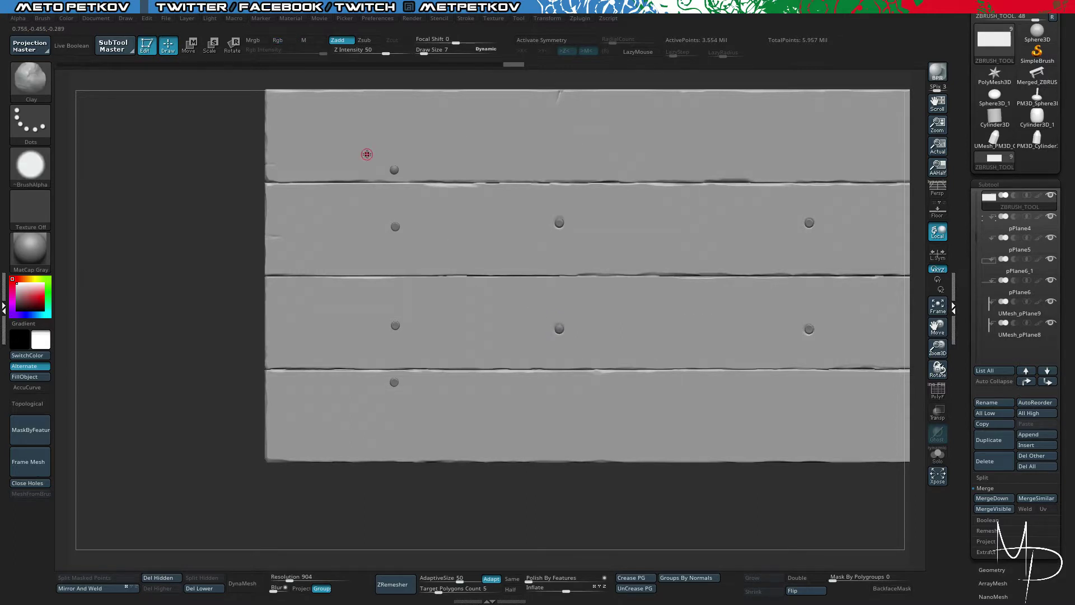
# Step: Touch up and smooth the plank surface around the four nail heads in the adjacent end column
pyautogui.keyDown('shift'); pyautogui.click(394, 169); pyautogui.keyUp('shift')
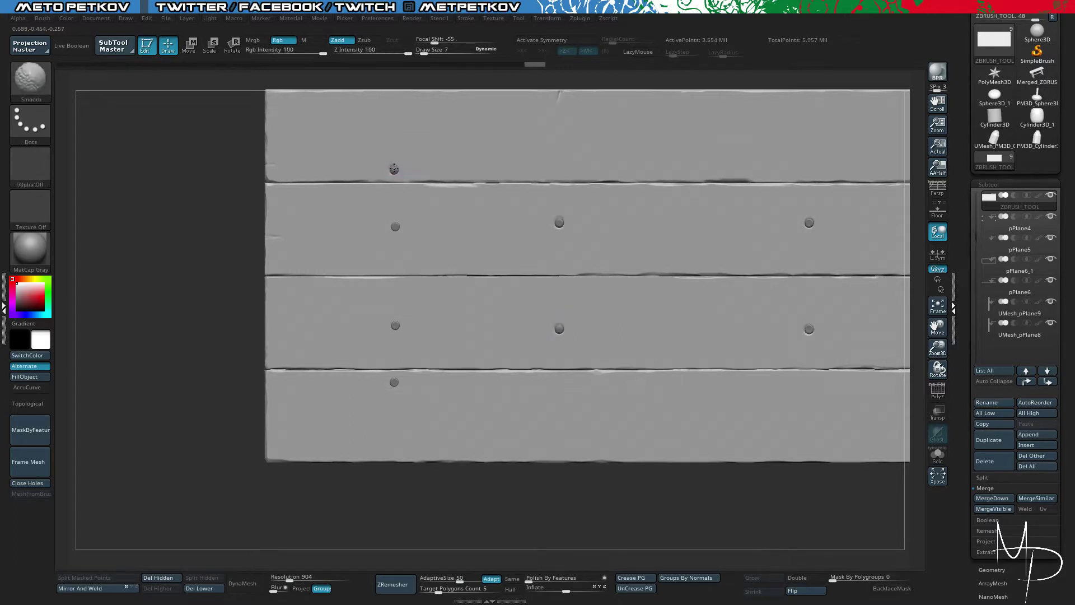
pyautogui.keyDown('shift'); pyautogui.click(394, 226); pyautogui.keyUp('shift')
pyautogui.keyDown('shift'); pyautogui.click(394, 228); pyautogui.keyUp('shift')
pyautogui.click(397, 326)
pyautogui.keyDown('shift'); pyautogui.click(395, 321); pyautogui.keyUp('shift')
pyautogui.click(394, 382)
pyautogui.keyDown('shift'); pyautogui.click(393, 384); pyautogui.keyUp('shift')
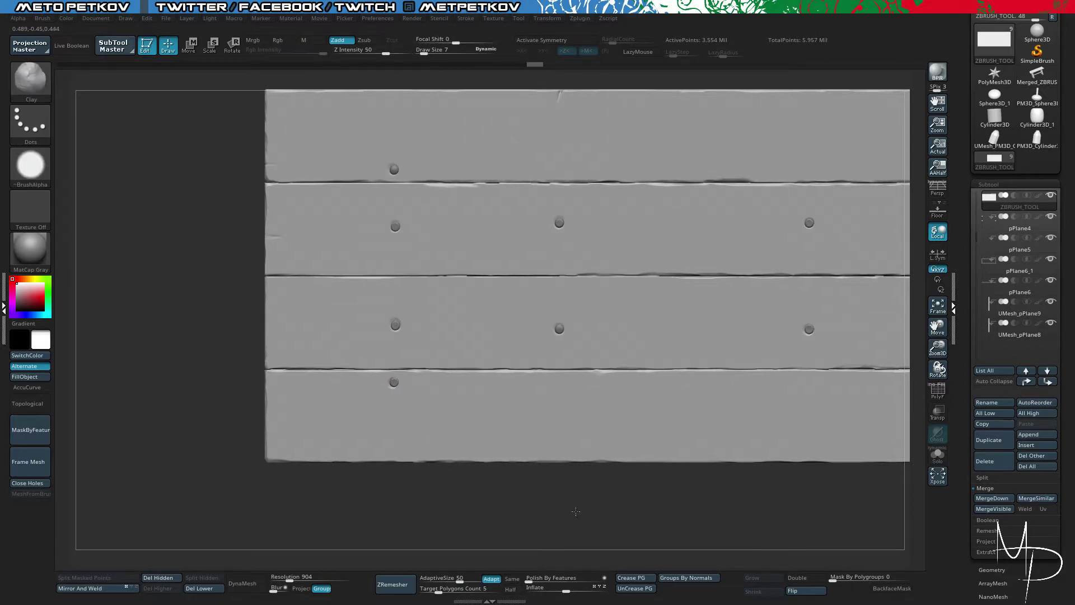
# Step: Show the polypaint colours on the subtools and fill the nail-head subtool pPlane5 with cyan
pyautogui.keyDown('alt'); pyautogui.moveTo(564, 504); pyautogui.dragTo(216, 487); pyautogui.keyUp('alt')
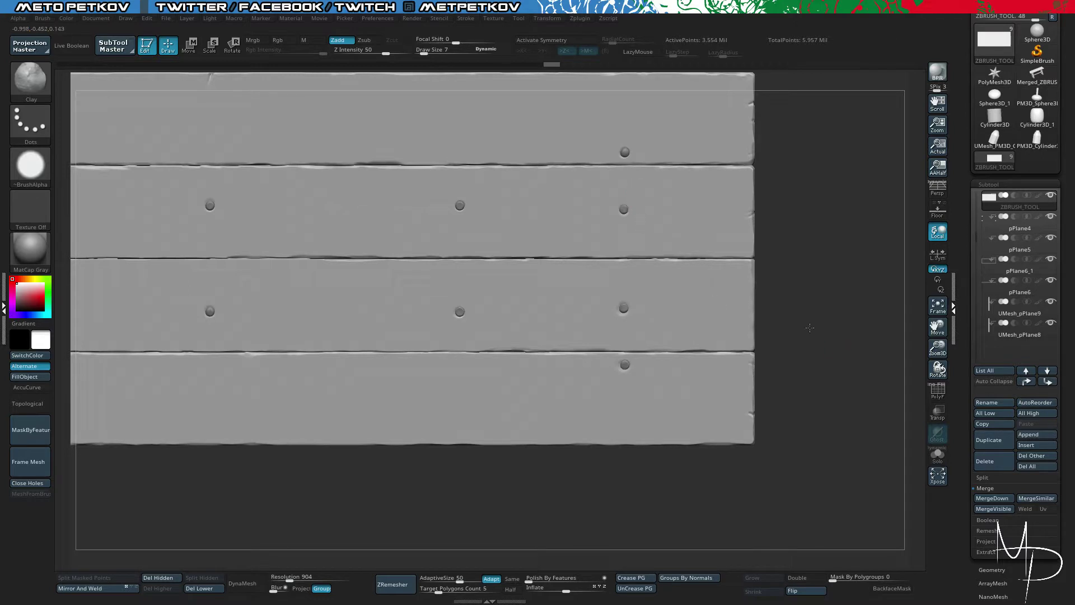
pyautogui.keyDown('alt'); pyautogui.moveTo(809, 329); pyautogui.dragTo(670, 365); pyautogui.keyUp('alt')
pyautogui.moveTo(560, 452); pyautogui.dragTo(692, 319)
pyautogui.click(1008, 227)
pyautogui.moveTo(662, 231); pyautogui.dragTo(669, 265)
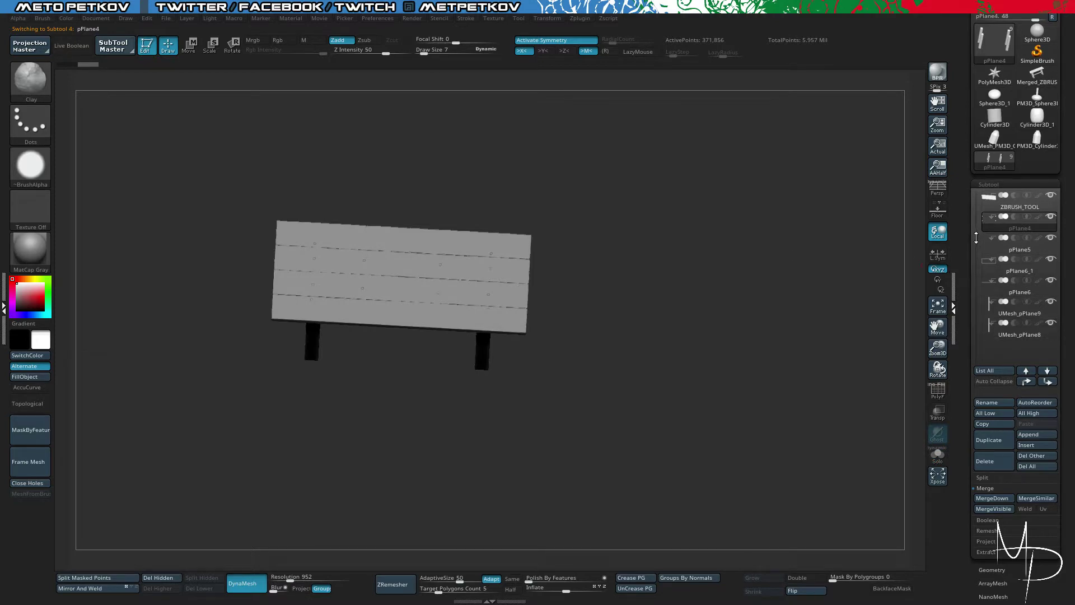
pyautogui.moveTo(979, 240); pyautogui.dragTo(980, 229)
pyautogui.moveTo(975, 192); pyautogui.dragTo(975, 221)
pyautogui.click(1016, 251)
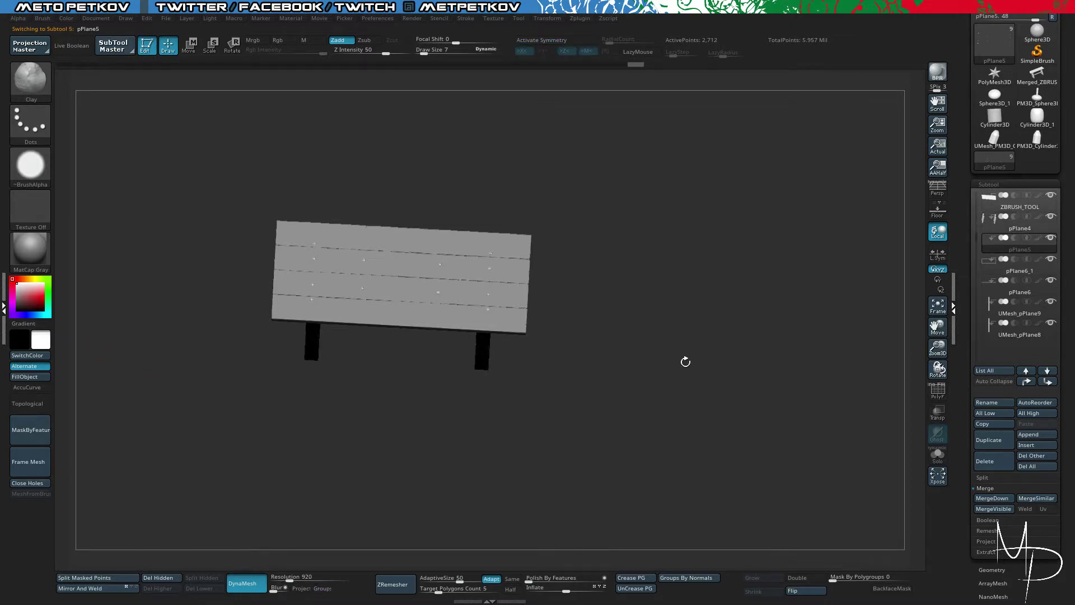
pyautogui.moveTo(670, 408); pyautogui.dragTo(254, 498)
pyautogui.keyDown('alt'); pyautogui.moveTo(144, 365); pyautogui.dragTo(61, 274); pyautogui.keyUp('alt')
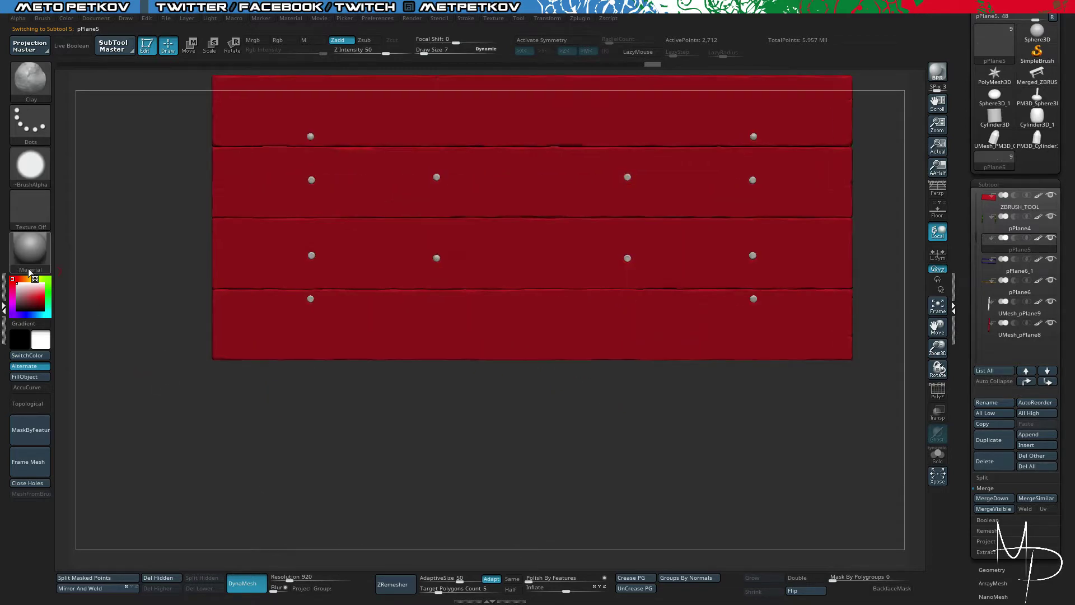
pyautogui.click(48, 314)
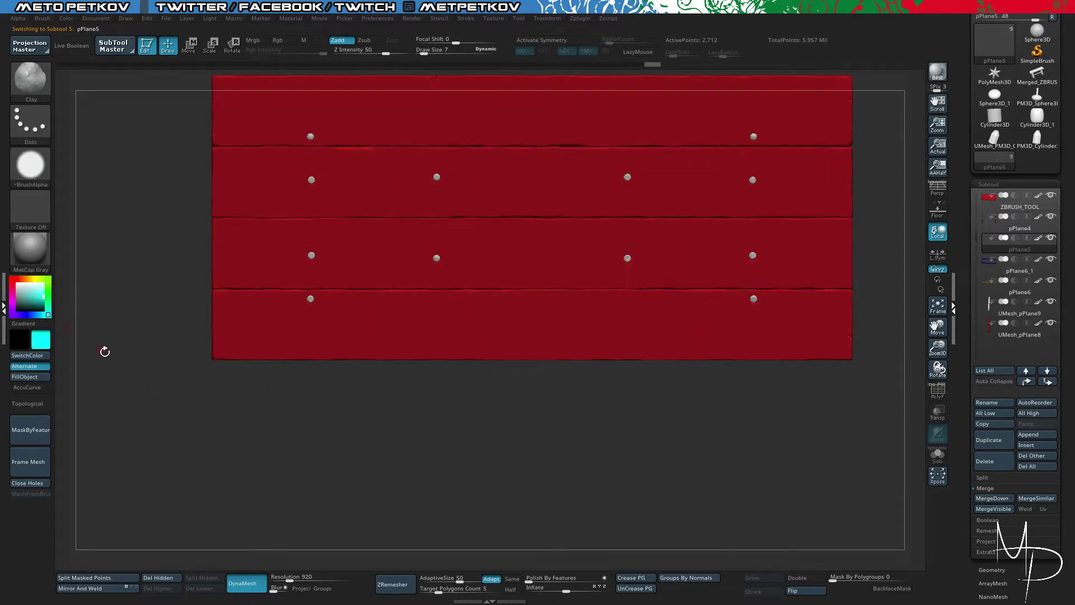
pyautogui.click(31, 376)
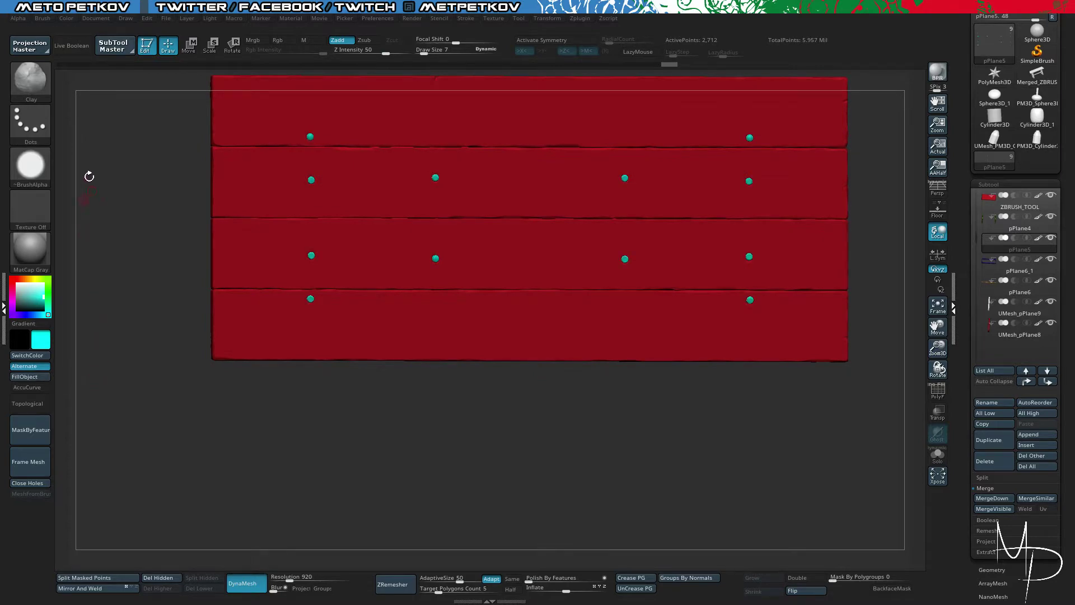
# Step: Activate the Standard brush and fill the cross-brace subtool UMesh_pPlane9 with the red sampled from the opposite brace
pyautogui.press('b')
pyautogui.press('s')
pyautogui.press('t')
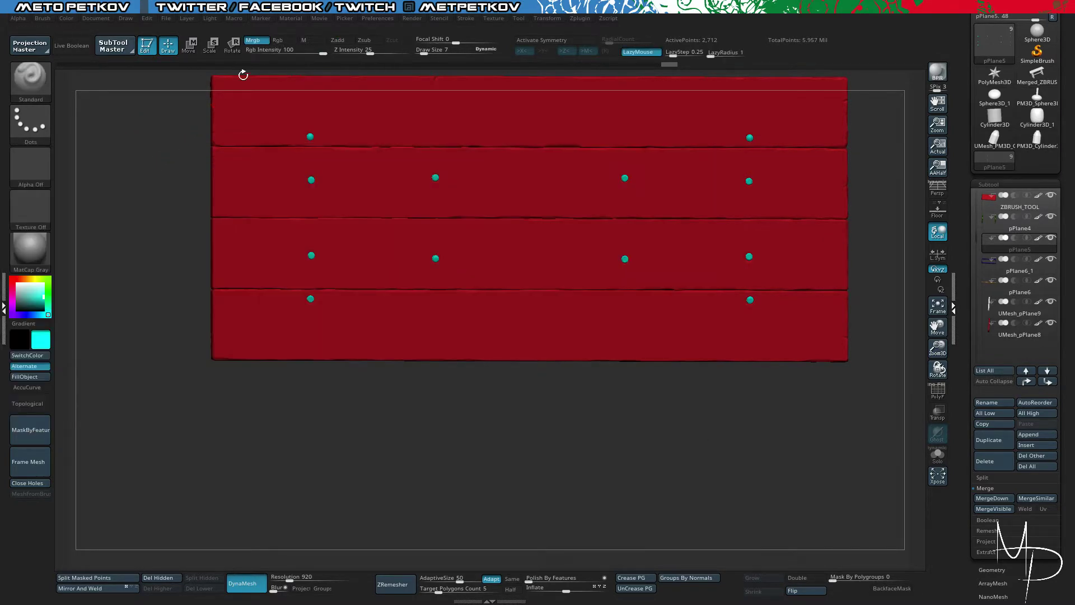
pyautogui.moveTo(262, 465); pyautogui.dragTo(704, 424)
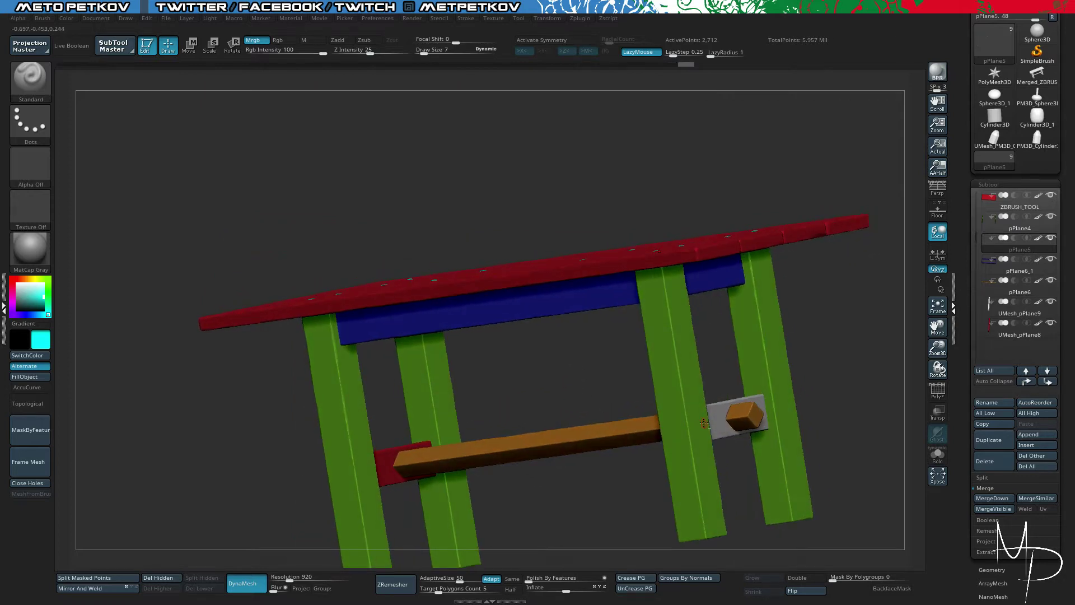
pyautogui.keyDown('alt'); pyautogui.click(694, 408); pyautogui.keyUp('alt')
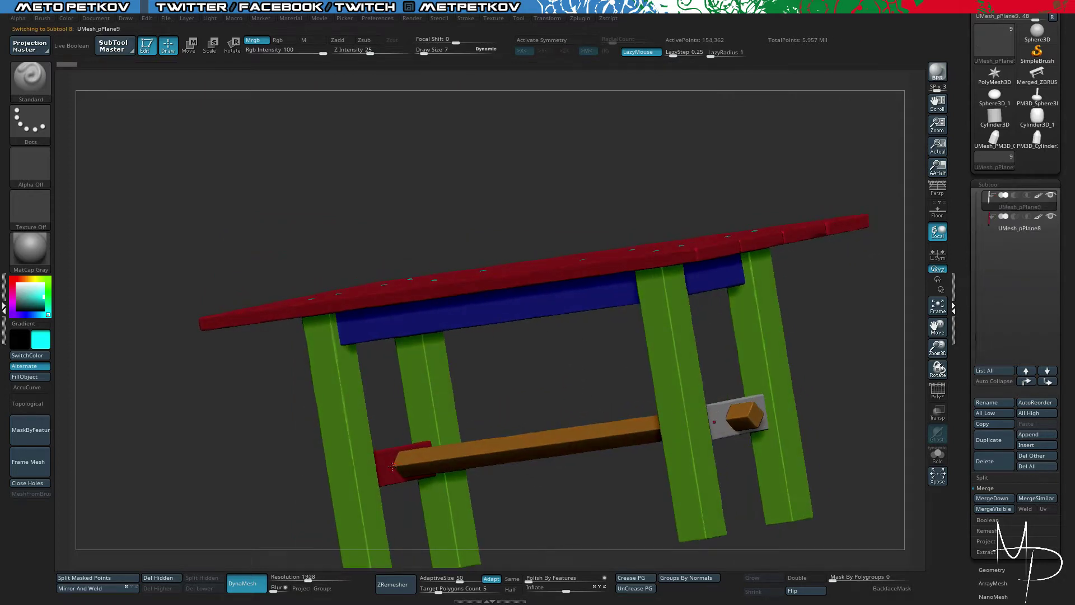
pyautogui.press('c')
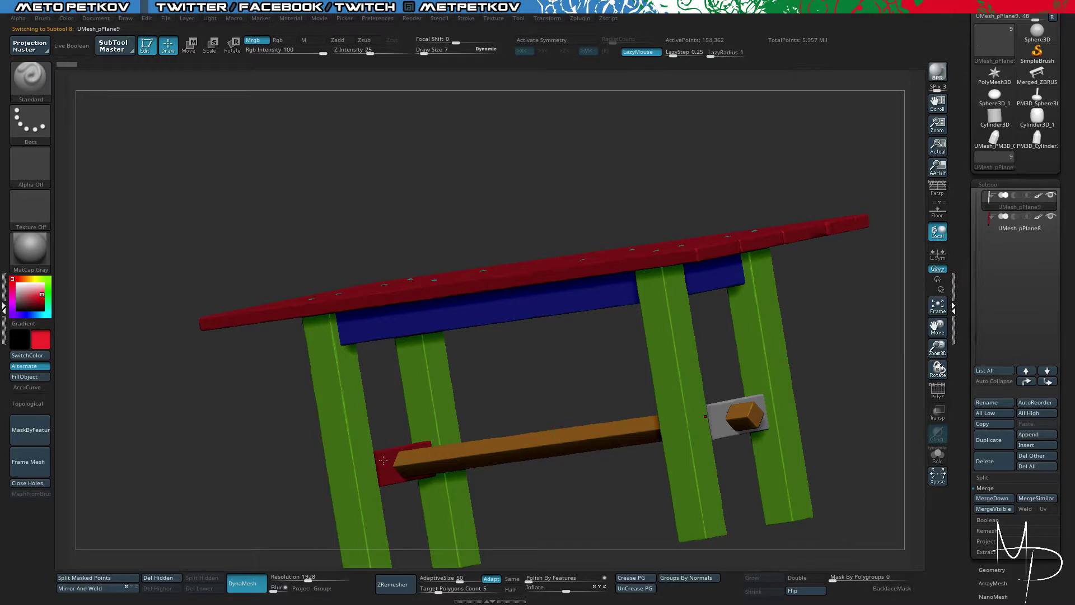
pyautogui.click(36, 379)
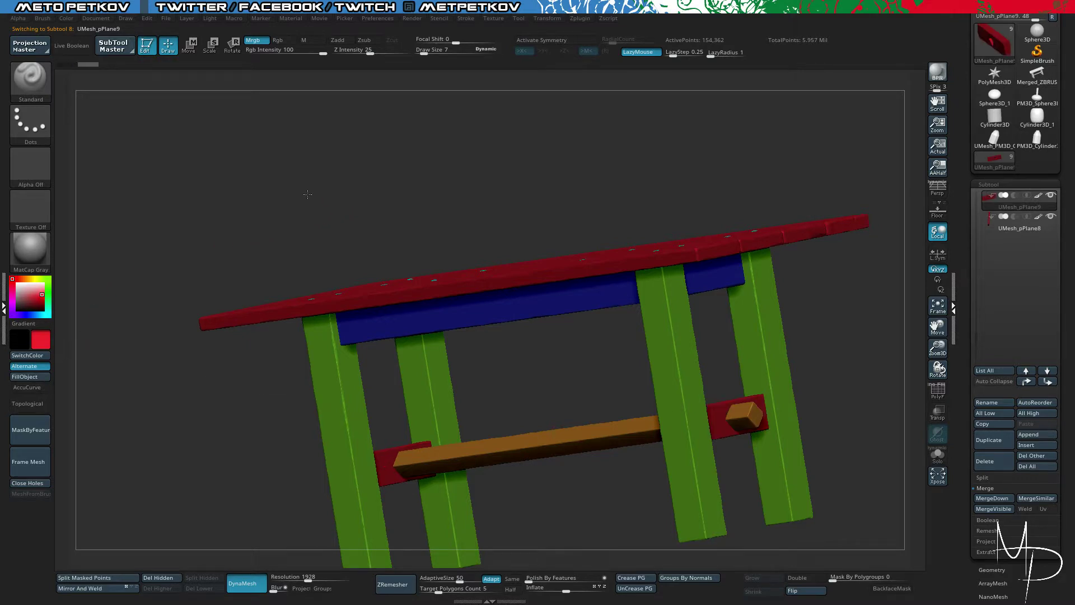
# Step: Snap the table to a straight side view and save the project
pyautogui.keyDown('alt'); pyautogui.moveTo(307, 194); pyautogui.dragTo(335, 197); pyautogui.keyUp('alt')
pyautogui.moveTo(960, 65); pyautogui.dragTo(959, 105)
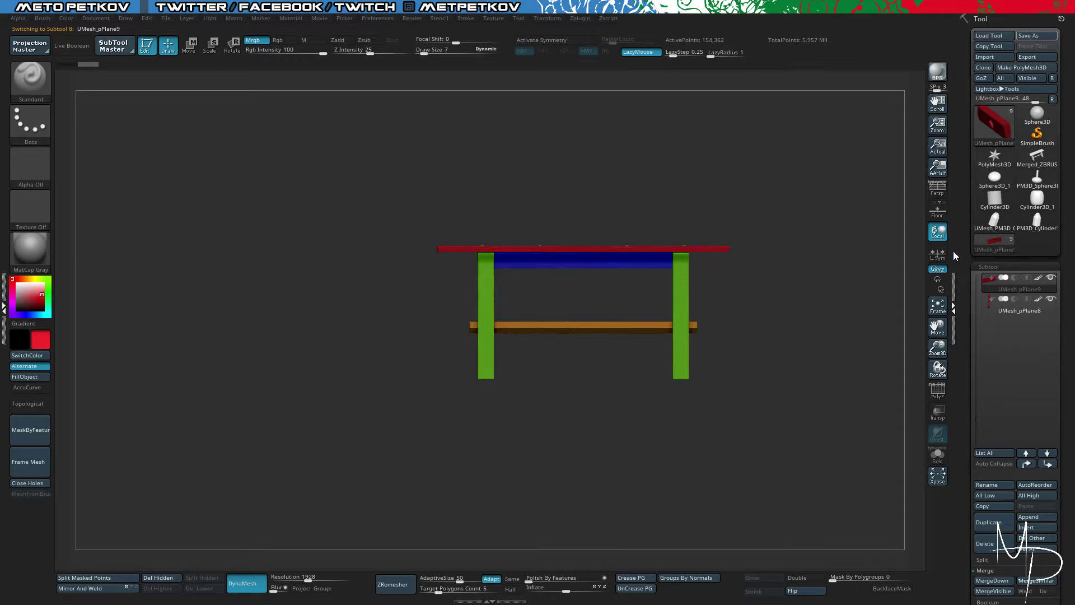
pyautogui.hotkey('ctrl', 's')
pyautogui.moveTo(333, 275); pyautogui.dragTo(771, 256)
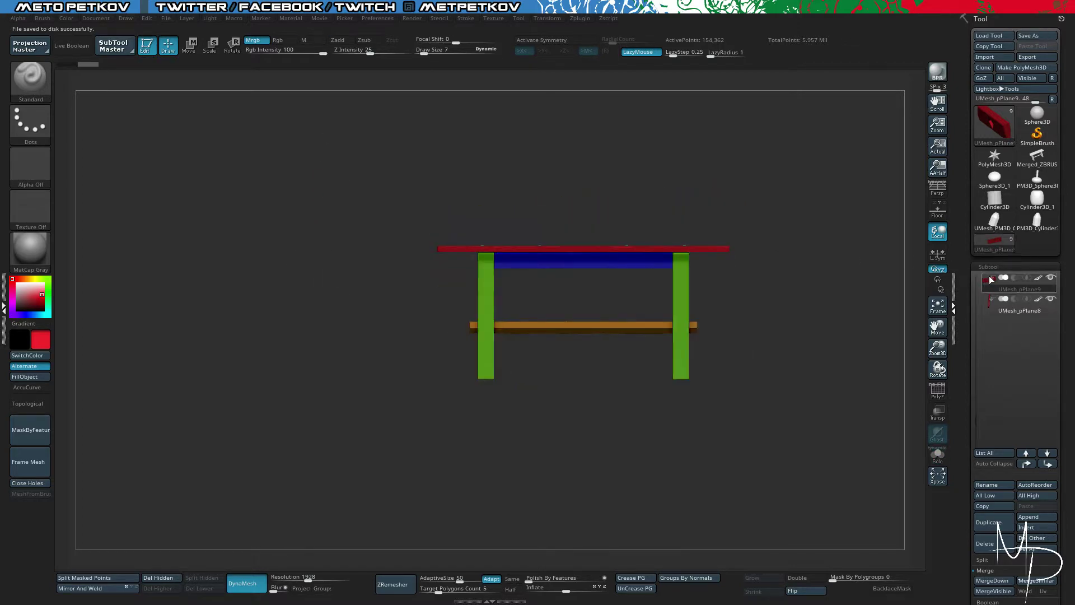
# Step: Delete the hidden nail subtool and PM3D_Cylinder3D_4 at the start of the subtool list, and frame the table
pyautogui.scroll(3, 1005, 289)
pyautogui.click(1006, 289)
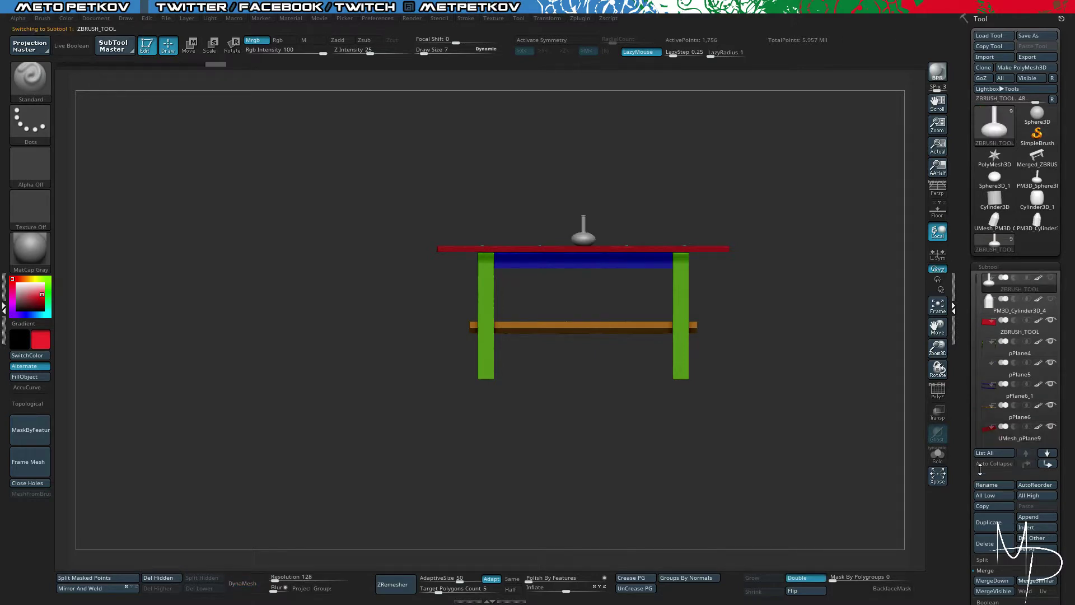
pyautogui.click(984, 542)
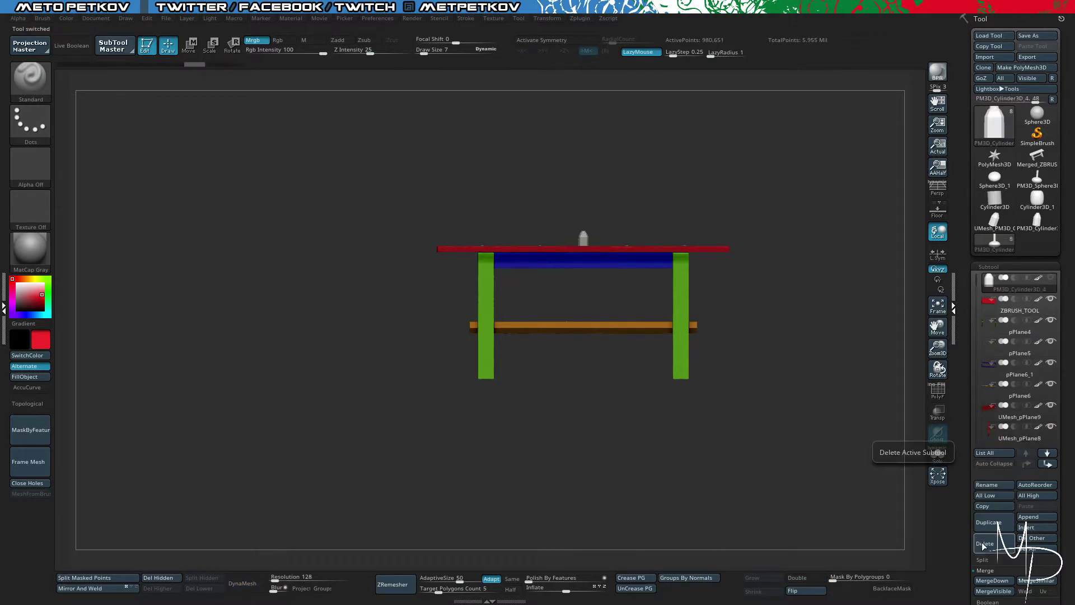
pyautogui.press('f')
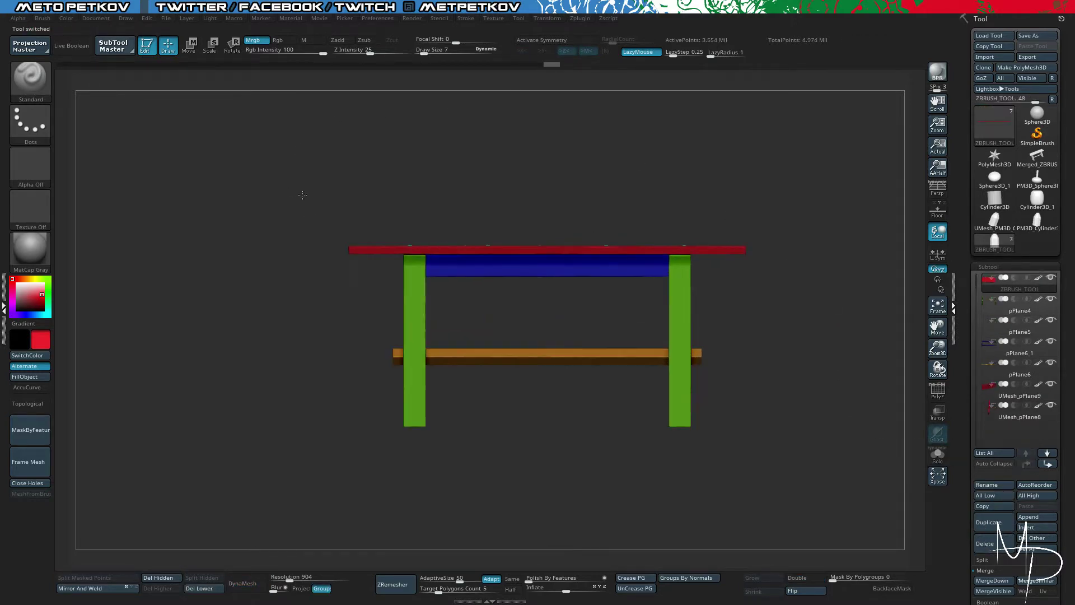
pyautogui.hotkey('shift', 'f')
pyautogui.moveTo(272, 159); pyautogui.dragTo(271, 187)
pyautogui.hotkey('shift', 'f')
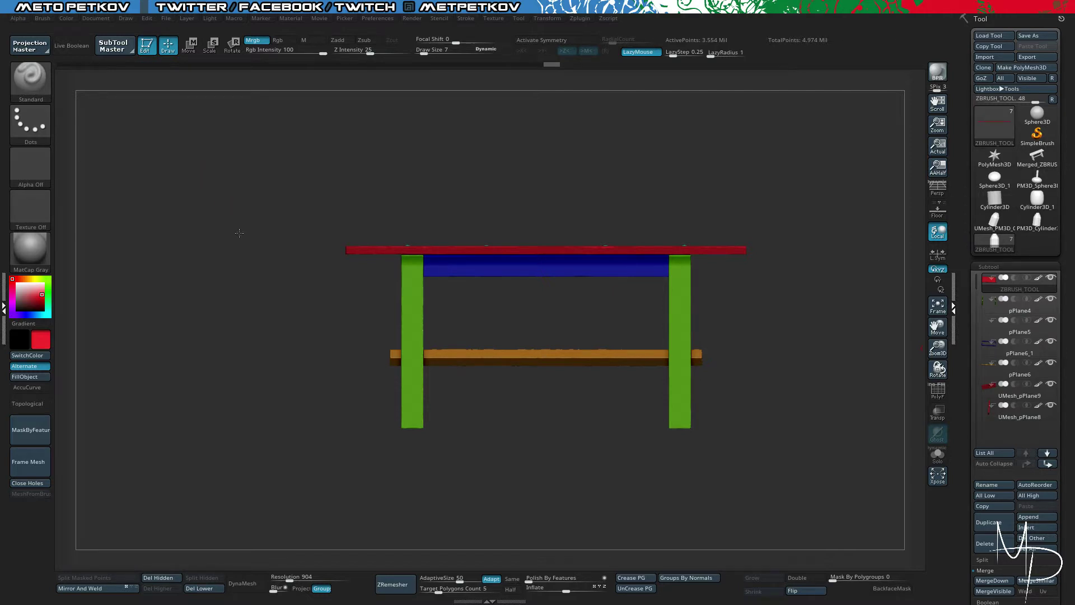
# Step: Dock the Zplugin palette in the side tray and expand its FBX ExportImport section
pyautogui.moveTo(240, 233); pyautogui.dragTo(262, 273)
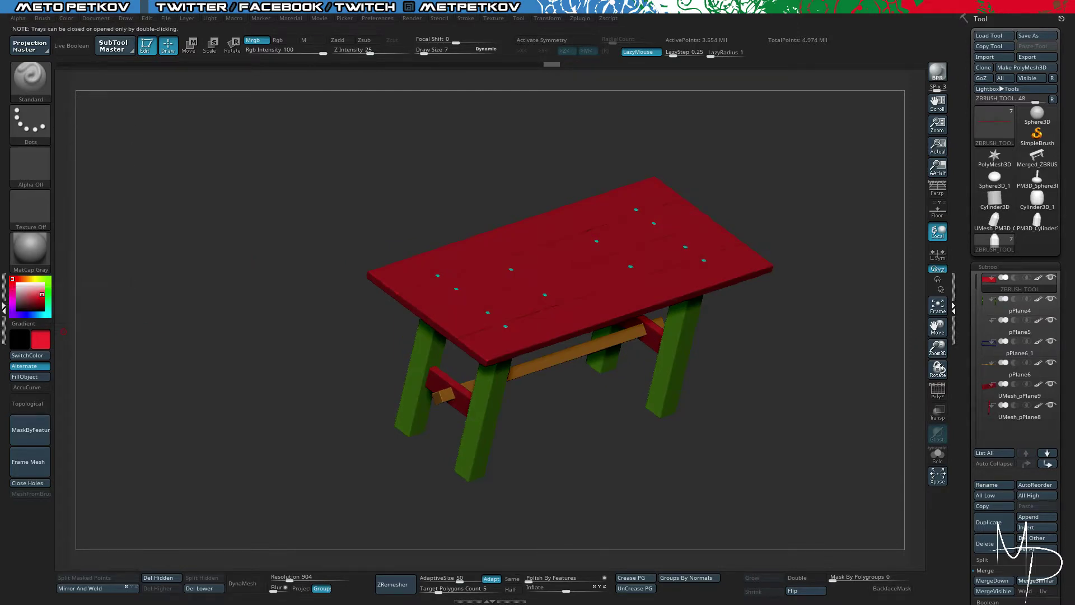
pyautogui.doubleClick(4, 308)
pyautogui.moveTo(408, 206); pyautogui.dragTo(395, 187)
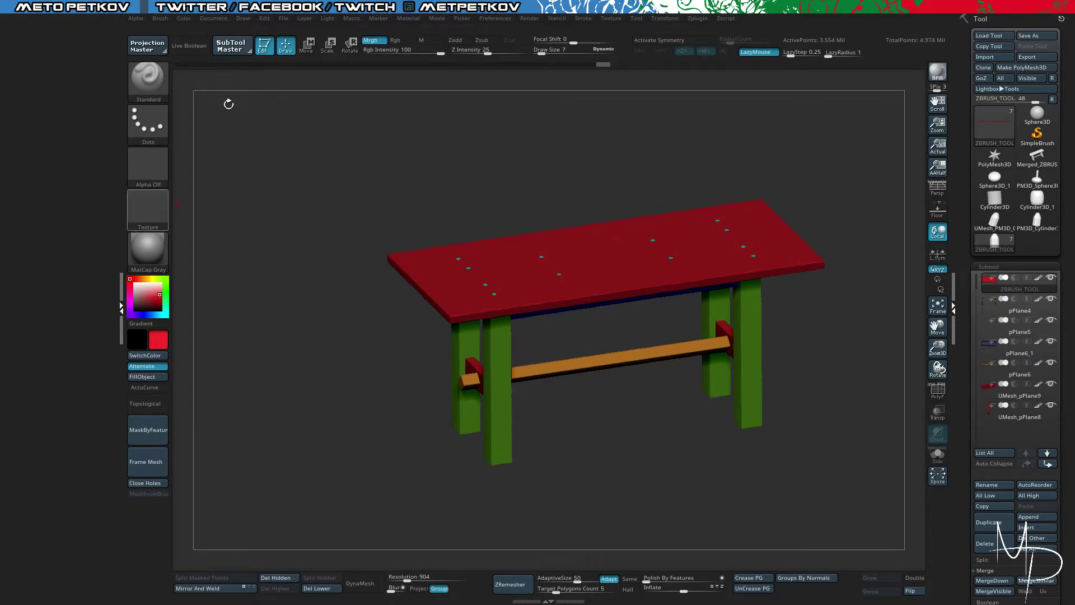
pyautogui.click(698, 19)
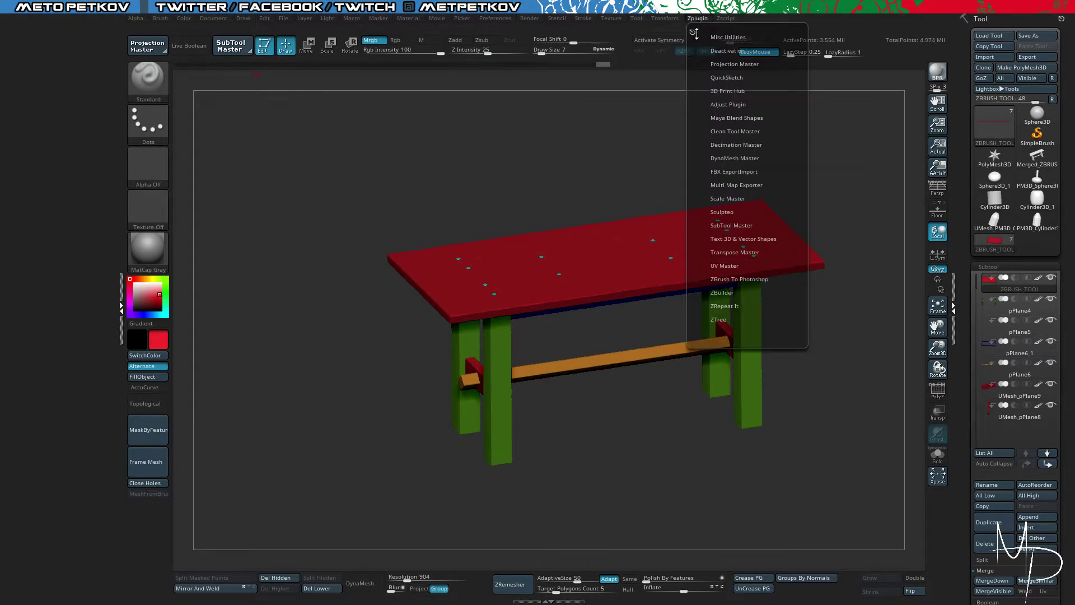
pyautogui.moveTo(694, 33); pyautogui.dragTo(67, 61)
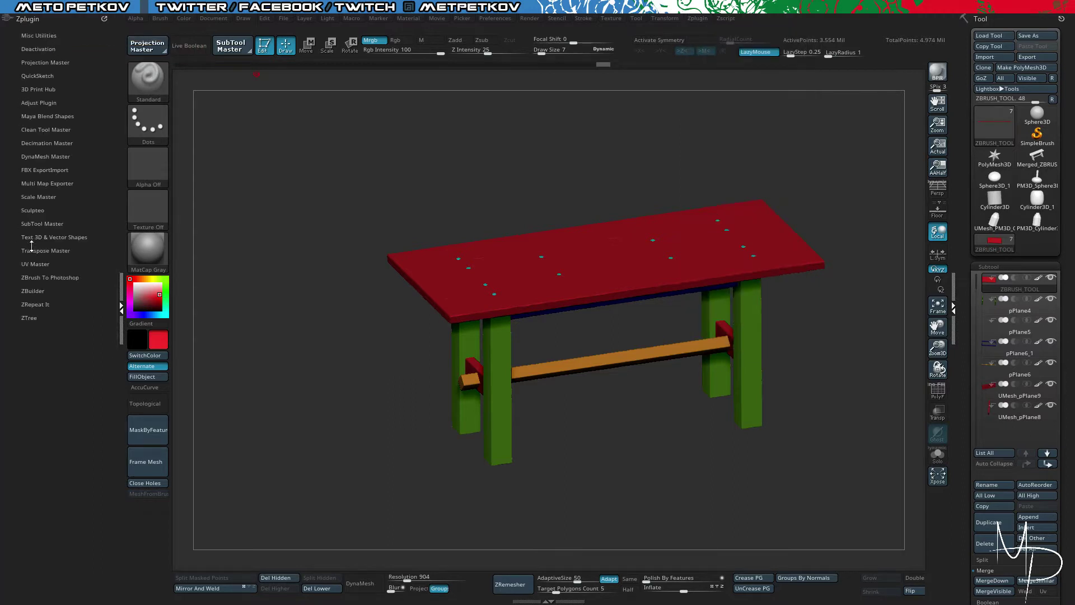
pyautogui.click(44, 170)
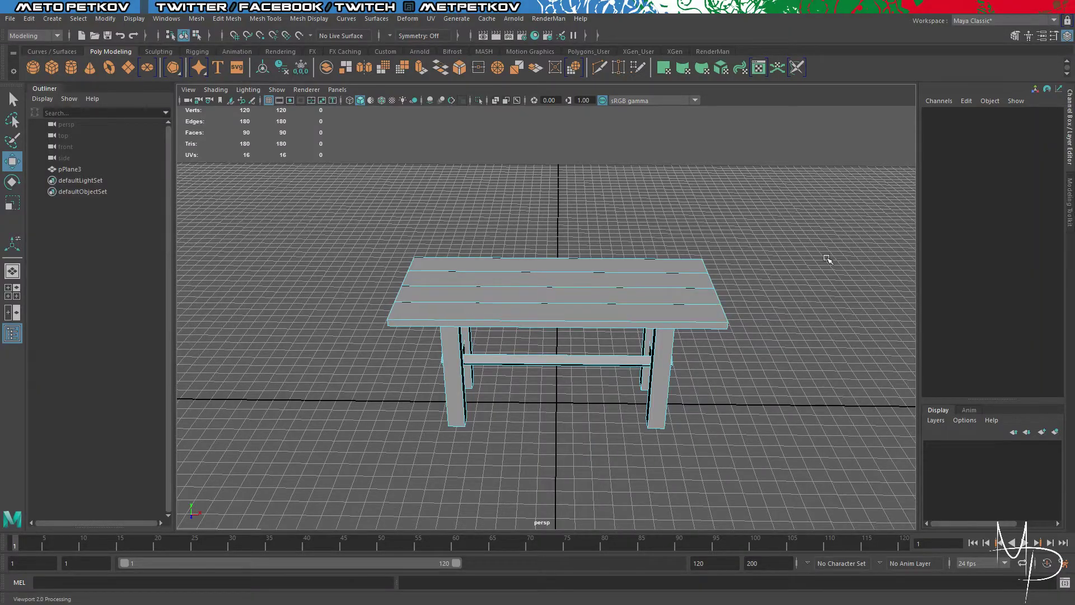
# Step: In Maya, select all faces of the four legs on the low-poly table and separate the legs from the mesh
pyautogui.keyDown('alt'); pyautogui.moveTo(834, 276); pyautogui.dragTo(699, 280); pyautogui.keyUp('alt')
pyautogui.scroll(5, 698, 280)
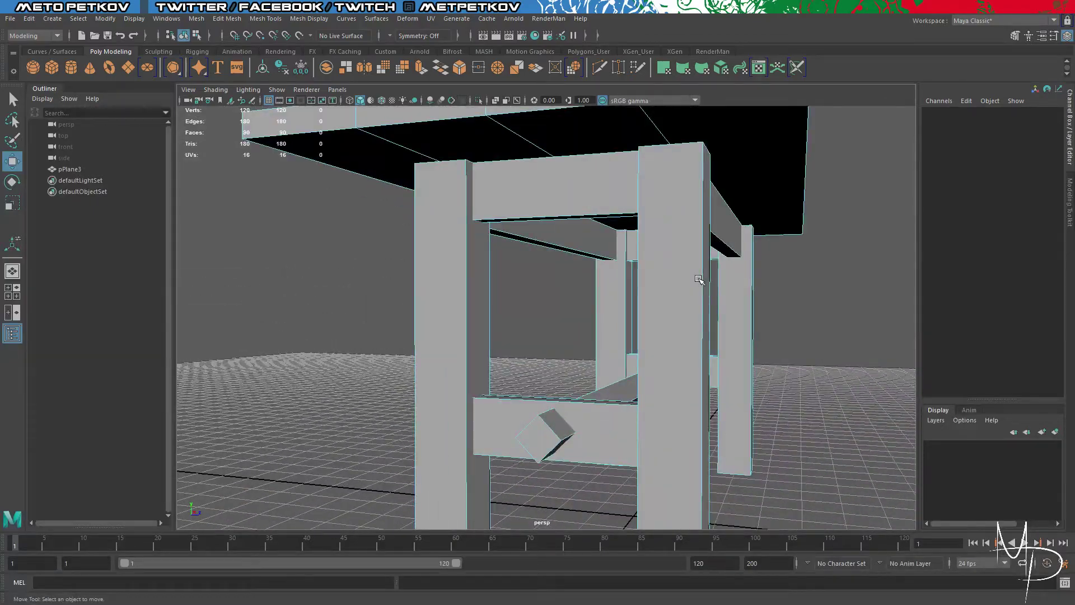
pyautogui.keyDown('alt'); pyautogui.moveTo(790, 302); pyautogui.dragTo(704, 330); pyautogui.keyUp('alt')
pyautogui.scroll(-5, 818, 315)
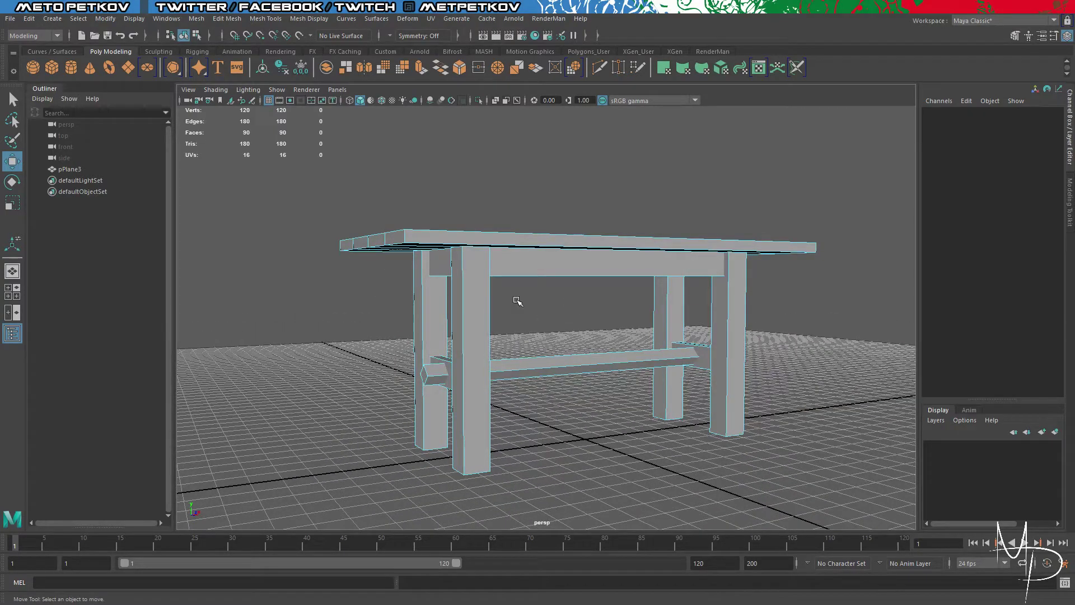
pyautogui.click(480, 302)
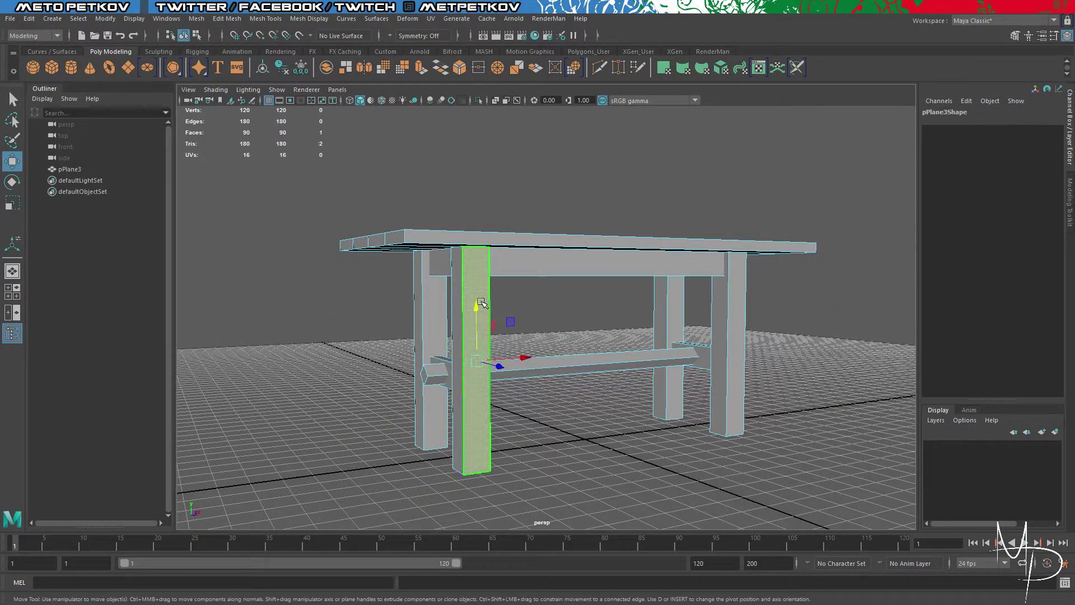
pyautogui.doubleClick(481, 302)
pyautogui.keyDown('shift'); pyautogui.doubleClick(422, 303); pyautogui.keyUp('shift')
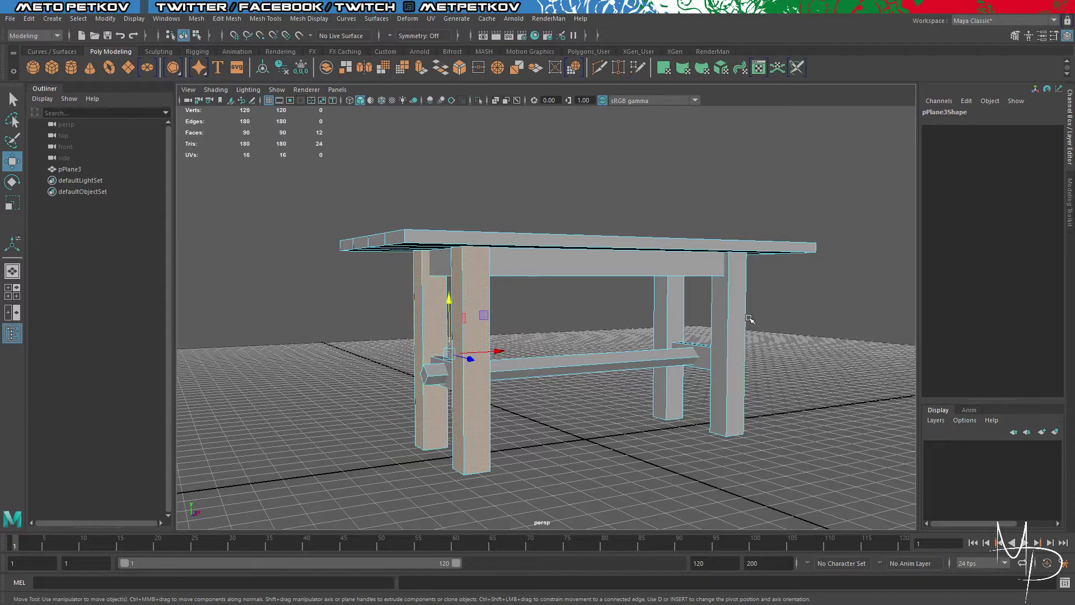
pyautogui.keyDown('shift'); pyautogui.doubleClick(730, 320); pyautogui.keyUp('shift')
pyautogui.keyDown('shift'); pyautogui.doubleClick(675, 319); pyautogui.keyUp('shift')
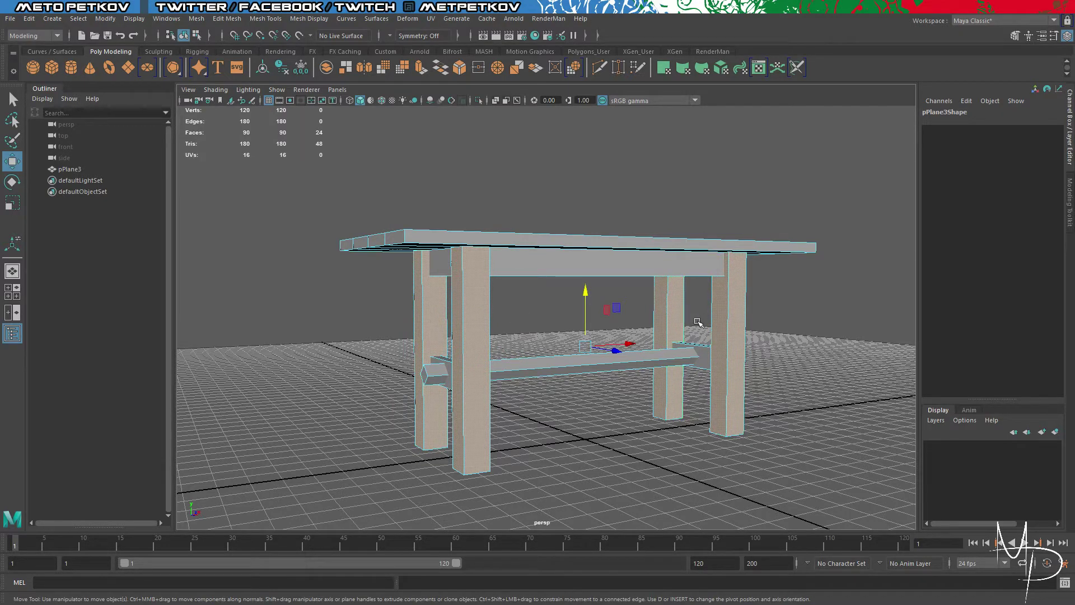
pyautogui.keyDown('alt'); pyautogui.moveTo(697, 323); pyautogui.dragTo(661, 381); pyautogui.keyUp('alt')
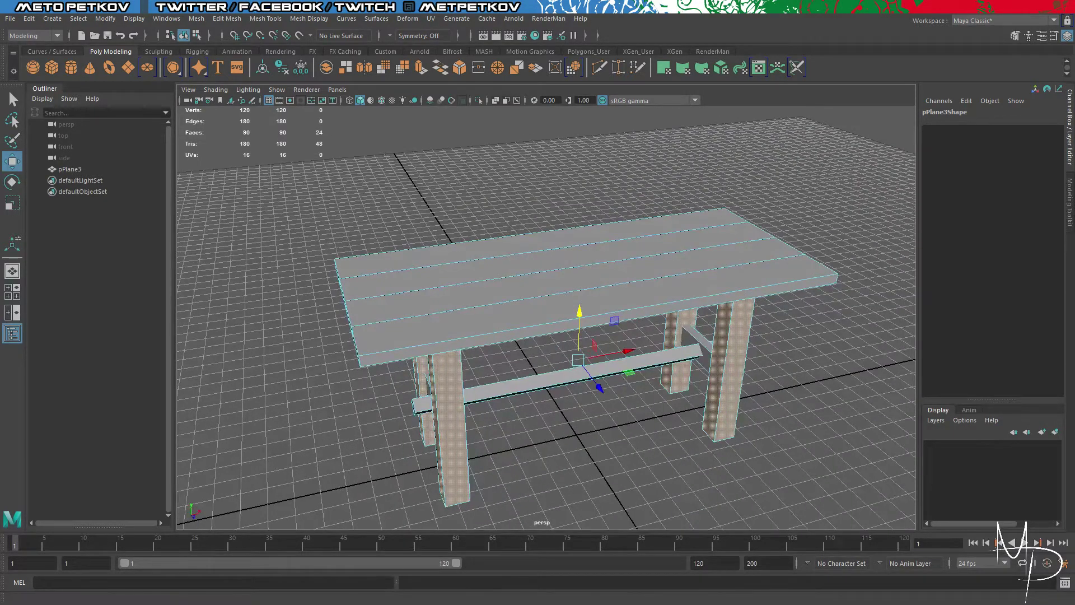
pyautogui.click(206, 21)
pyautogui.click(214, 68)
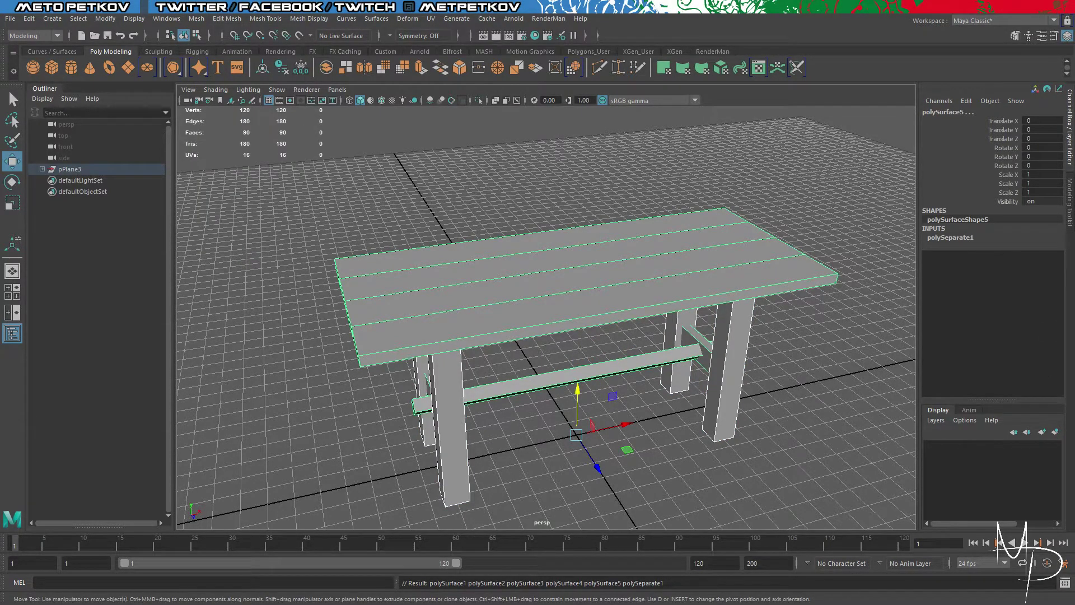
# Step: Check the separation by selecting a single leg and the remaining tabletop piece
pyautogui.click(381, 194)
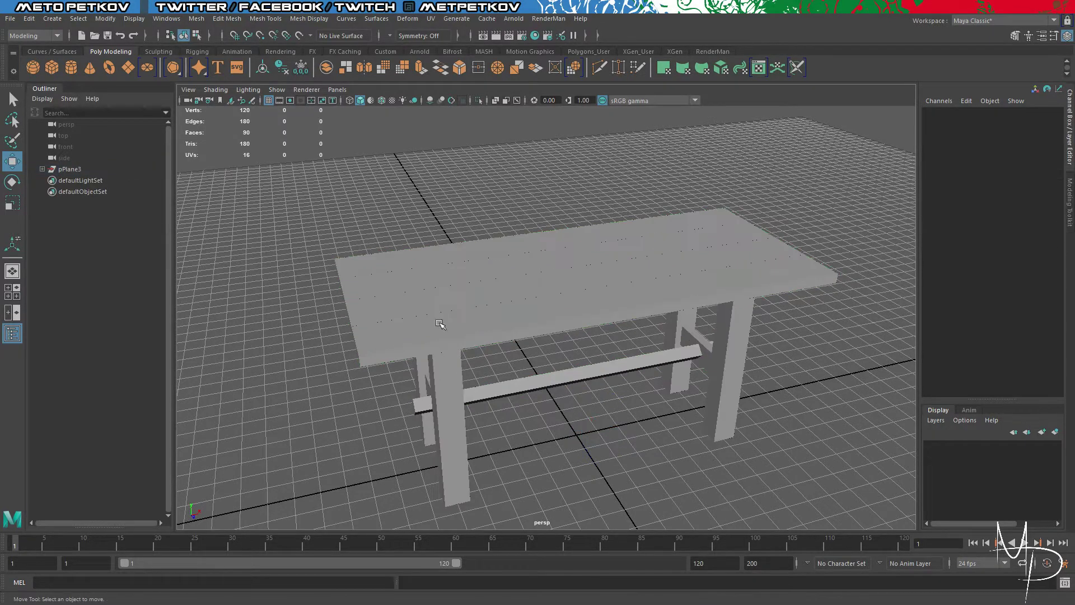
pyautogui.click(455, 387)
pyautogui.click(497, 310)
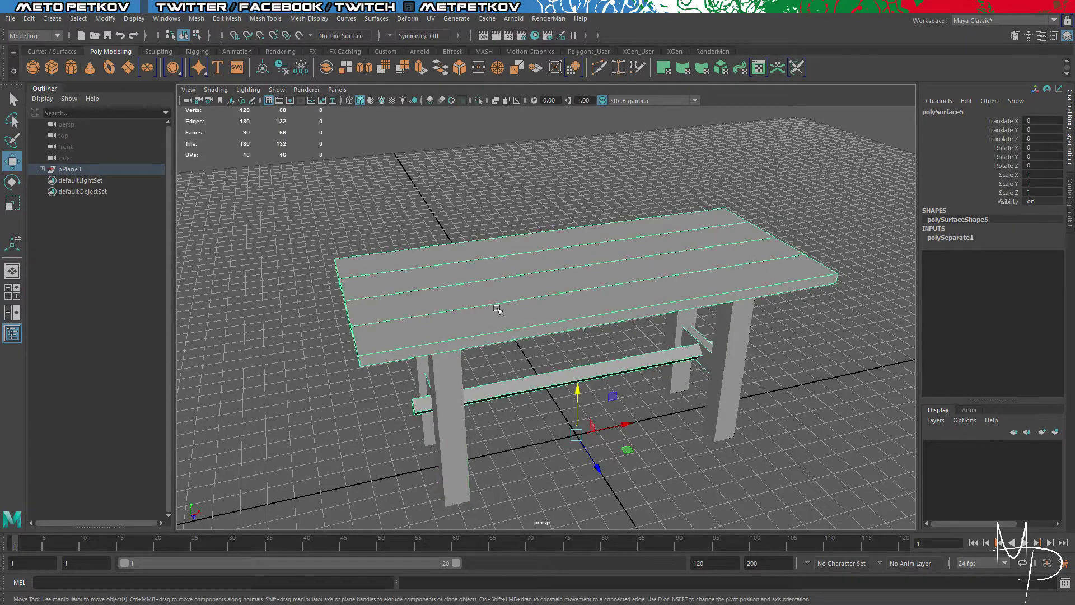
# Step: Hide the tabletop piece and try to pick the top faces of the individual legs
pyautogui.press('Delete')
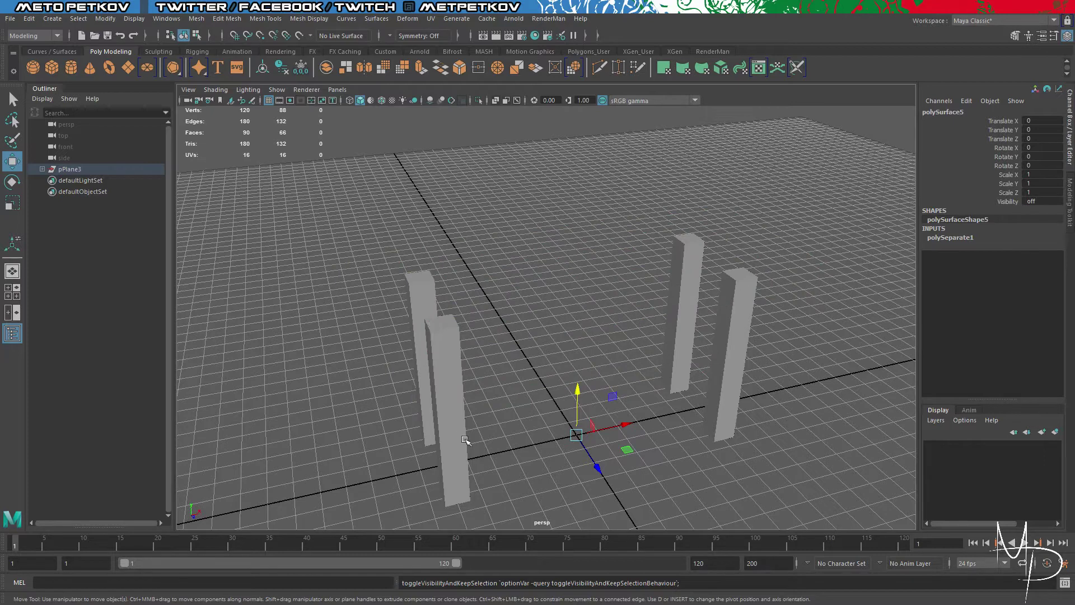
pyautogui.click(465, 440)
pyautogui.moveTo(462, 357); pyautogui.dragTo(466, 303, button='right')
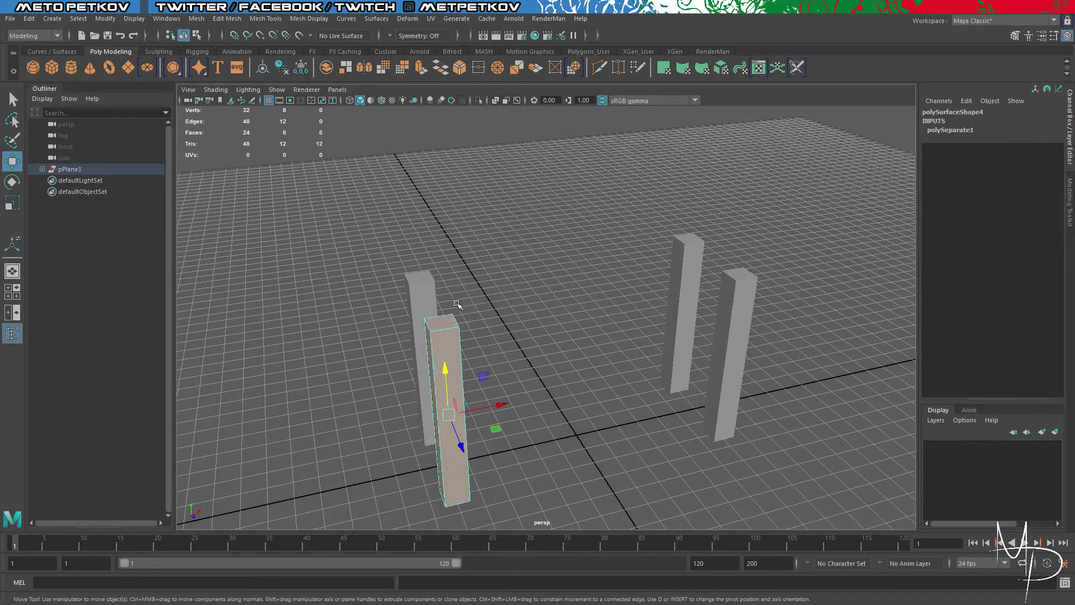
pyautogui.click(440, 320)
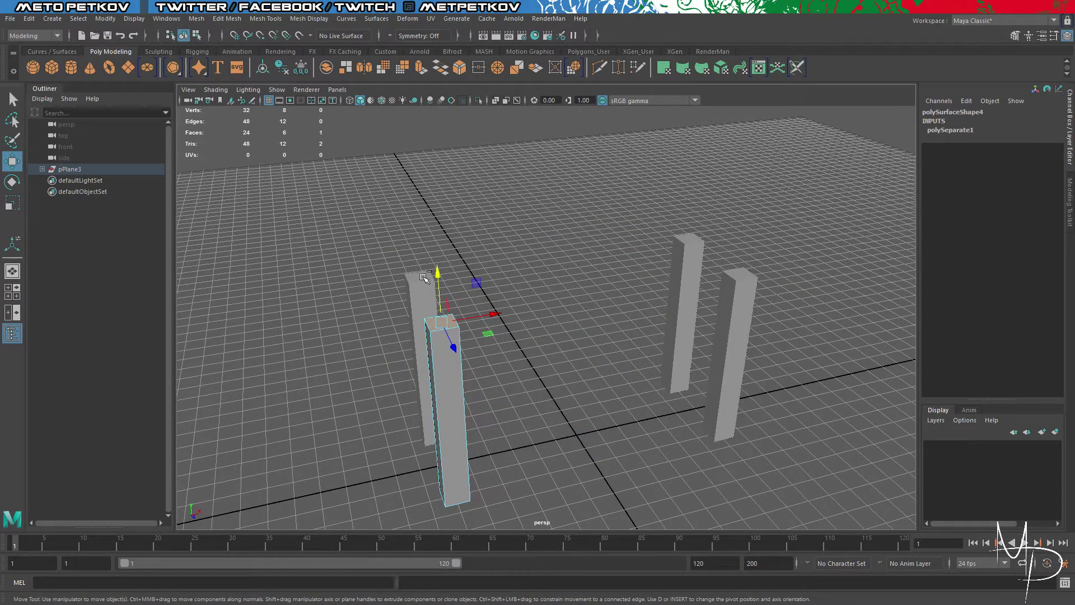
pyautogui.click(424, 277)
pyautogui.click(641, 236)
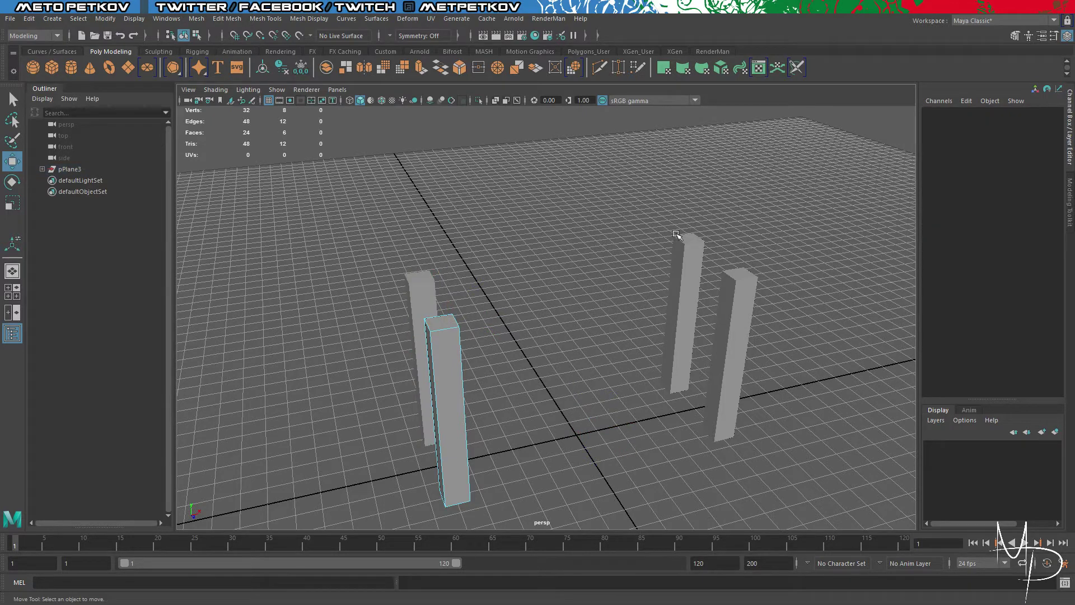
pyautogui.click(688, 240)
# Step: Select all four table legs as objects and combine them into a single mesh
pyautogui.moveTo(784, 479); pyautogui.dragTo(292, 194)
pyautogui.moveTo(360, 238); pyautogui.dragTo(835, 413)
pyautogui.click(227, 19)
pyautogui.moveTo(196, 18)
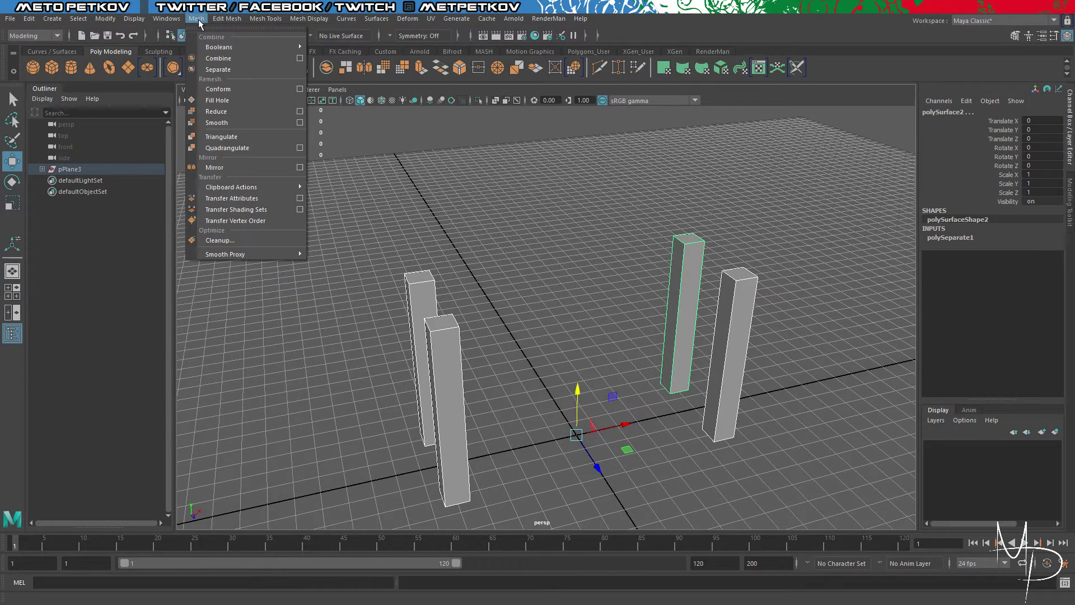
pyautogui.moveTo(219, 48)
pyautogui.click(219, 58)
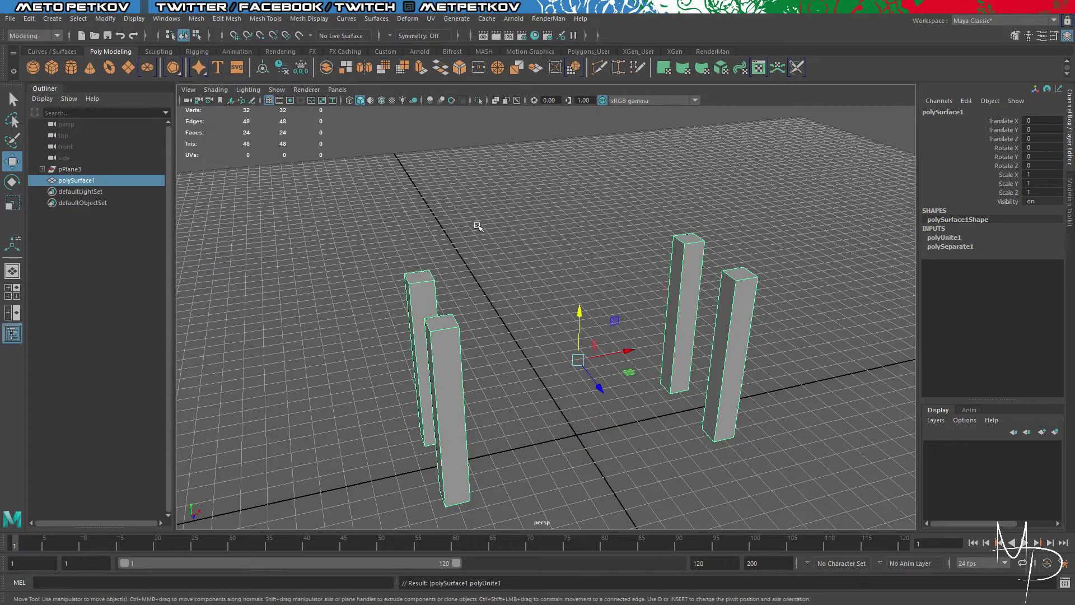
# Step: Delete the hidden top cap face of each of the four legs on the combined mesh
pyautogui.click(480, 222)
pyautogui.moveTo(423, 272); pyautogui.dragTo(421, 300, button='right')
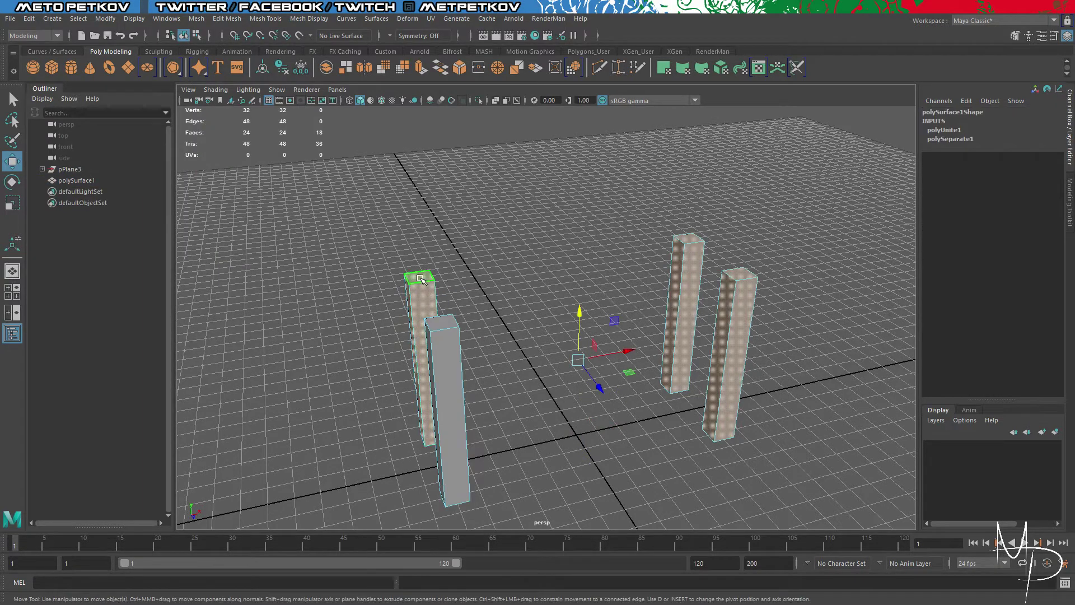
pyautogui.click(421, 277)
pyautogui.keyDown('shift'); pyautogui.click(445, 321); pyautogui.keyUp('shift')
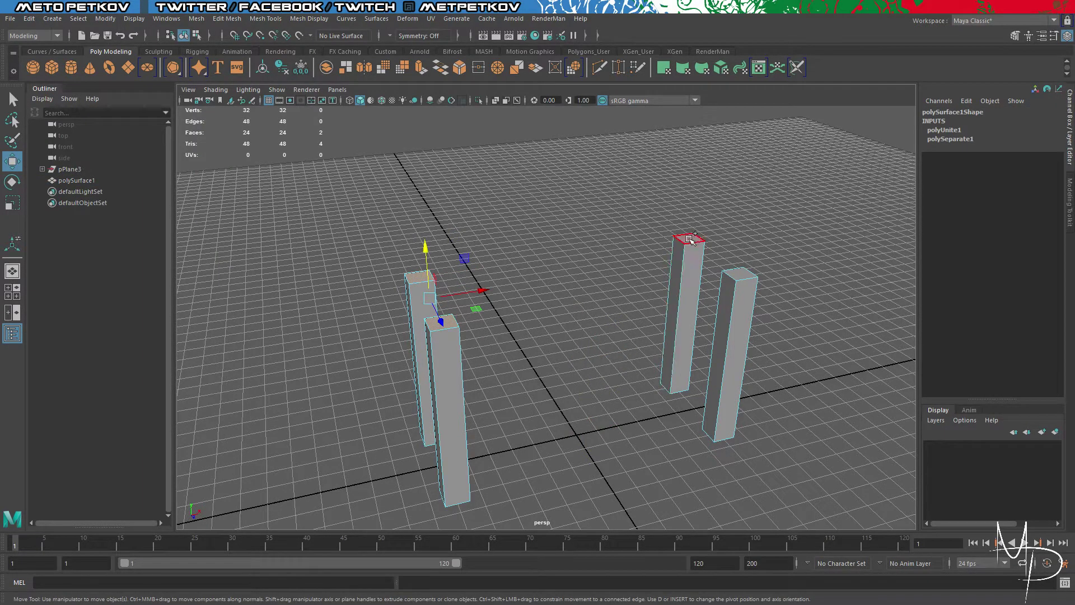
pyautogui.keyDown('shift'); pyautogui.click(688, 240); pyautogui.keyUp('shift')
pyautogui.keyDown('shift'); pyautogui.click(740, 274); pyautogui.keyUp('shift')
pyautogui.press('Delete')
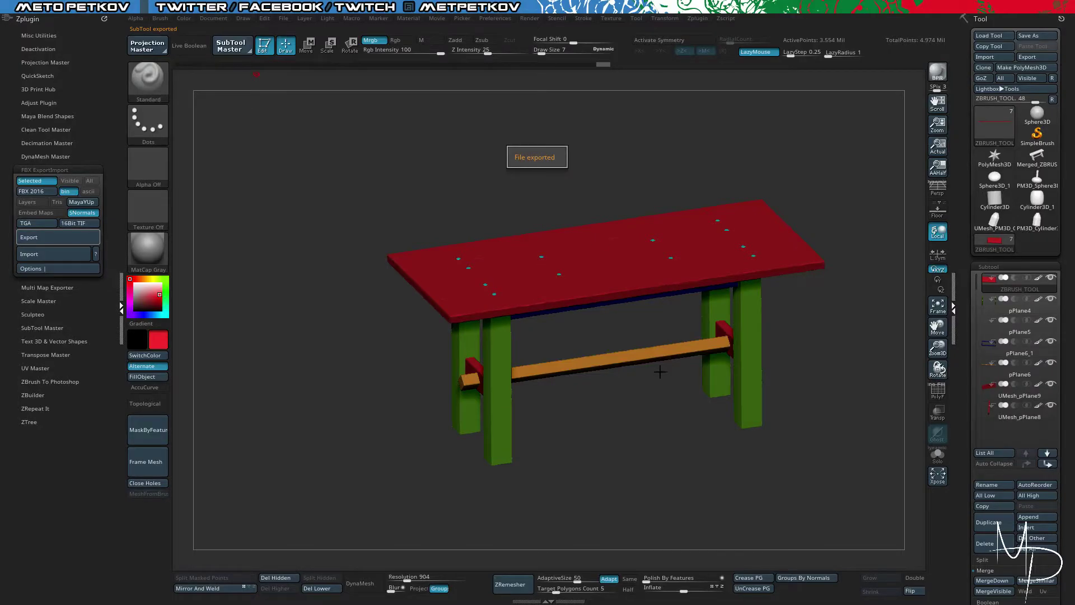
# Step: Switch to ZBrush and examine how the tabletop covers the legs and rails, temporarily hiding part of the tabletop
pyautogui.moveTo(776, 489); pyautogui.dragTo(779, 485)
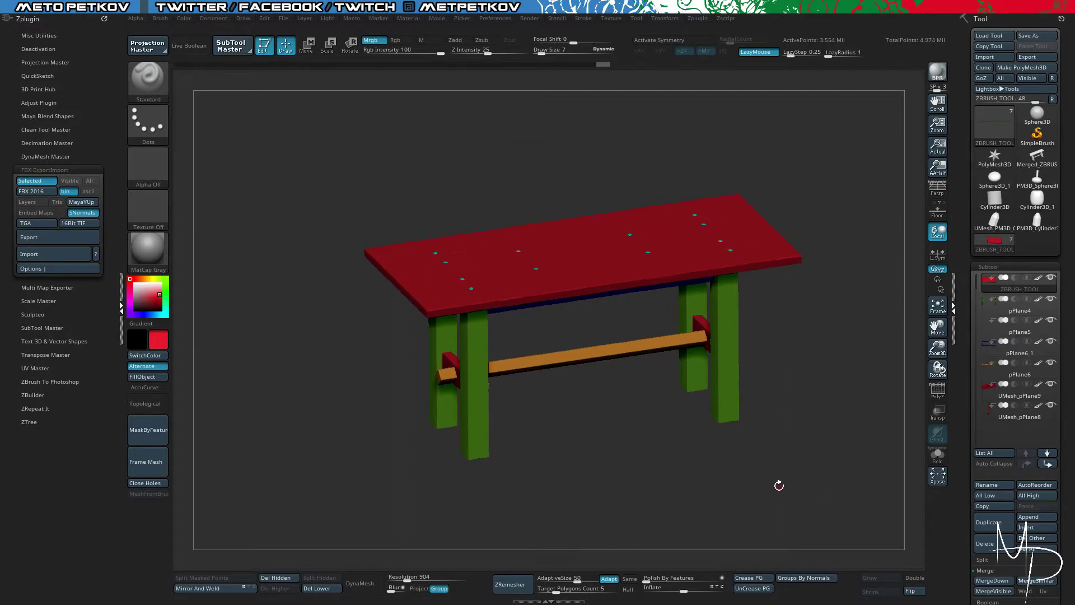
pyautogui.moveTo(273, 175); pyautogui.dragTo(316, 125)
pyautogui.moveTo(680, 421); pyautogui.dragTo(744, 254)
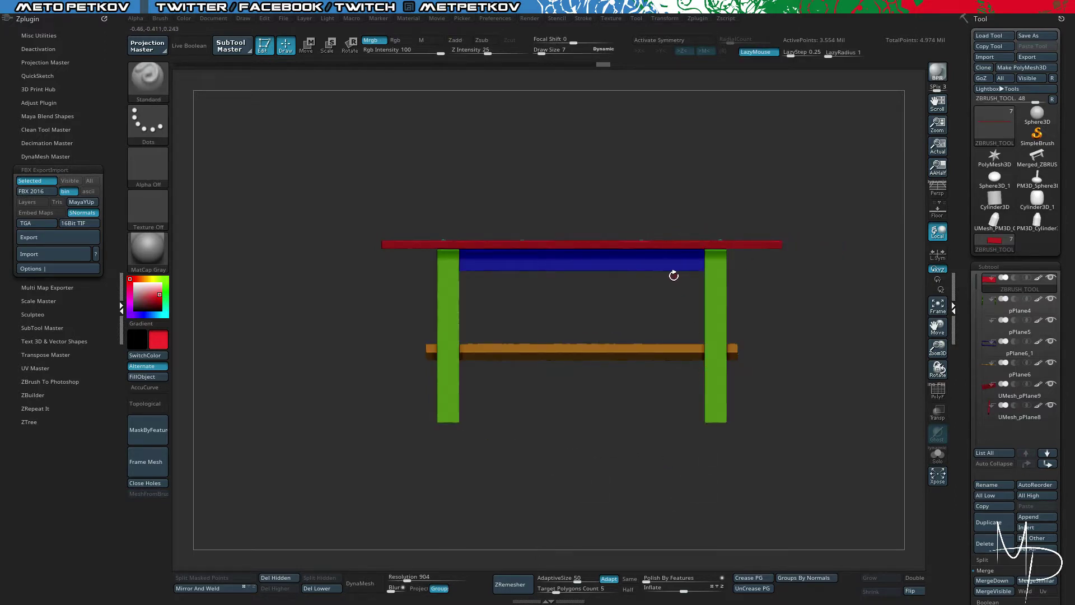
pyautogui.moveTo(664, 293); pyautogui.dragTo(694, 302)
pyautogui.keyDown('ctrl'); pyautogui.keyDown('shift'); pyautogui.moveTo(830, 298); pyautogui.dragTo(764, 201); pyautogui.keyUp('shift'); pyautogui.keyUp('ctrl')
pyautogui.moveTo(800, 341); pyautogui.dragTo(799, 367)
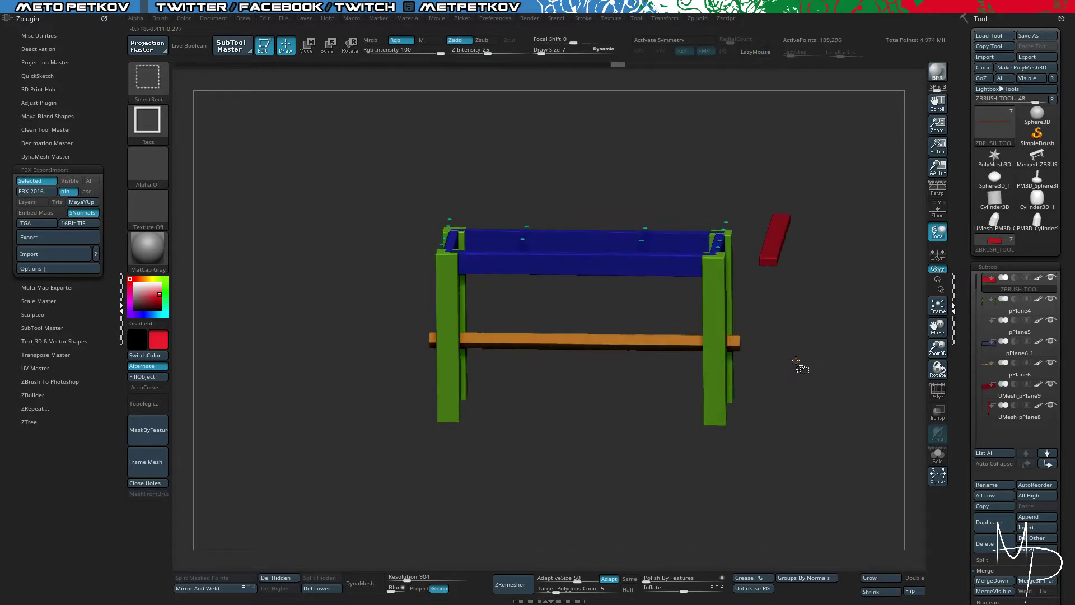
pyautogui.keyDown('ctrl'); pyautogui.keyDown('shift'); pyautogui.click(810, 339); pyautogui.keyUp('shift'); pyautogui.keyUp('ctrl')
pyautogui.moveTo(811, 330); pyautogui.dragTo(806, 316)
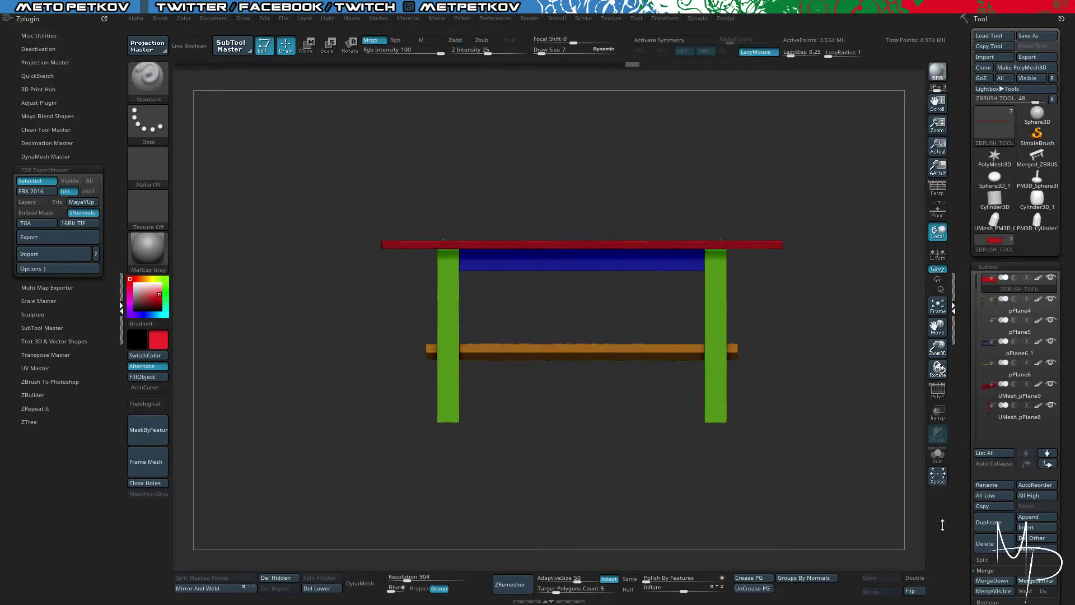
# Step: Merge all visible table subtools into a new tool and switch to the merged tool
pyautogui.moveTo(958, 507); pyautogui.dragTo(962, 445)
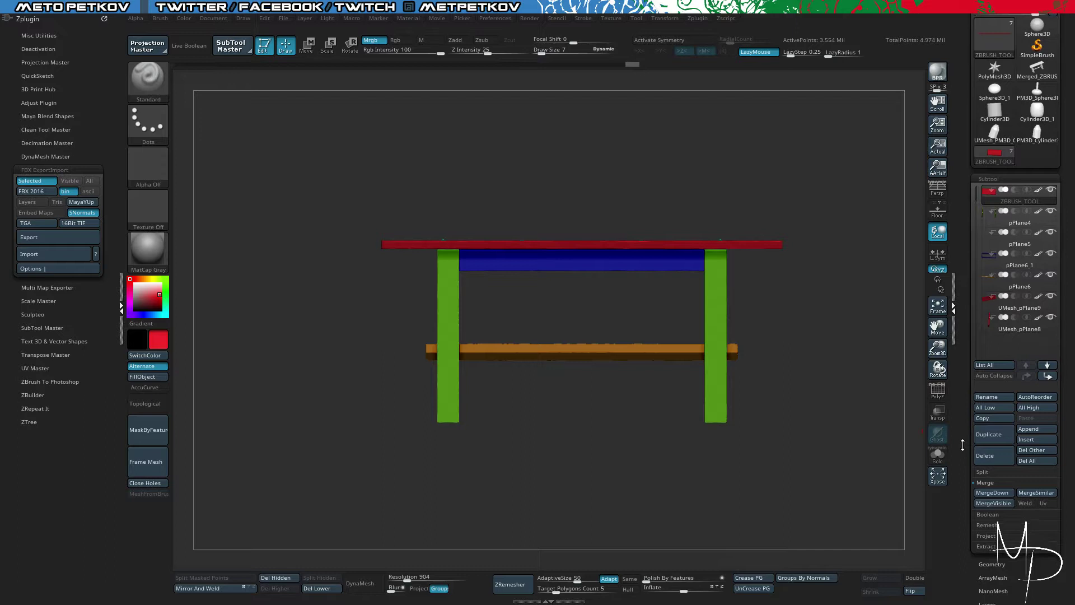
pyautogui.click(985, 504)
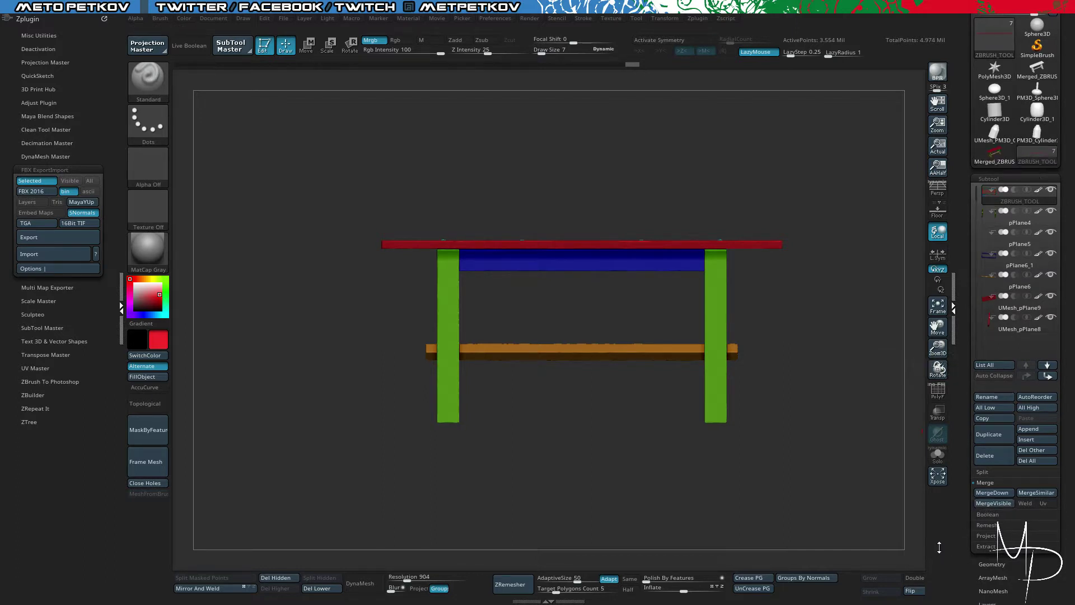
pyautogui.click(996, 155)
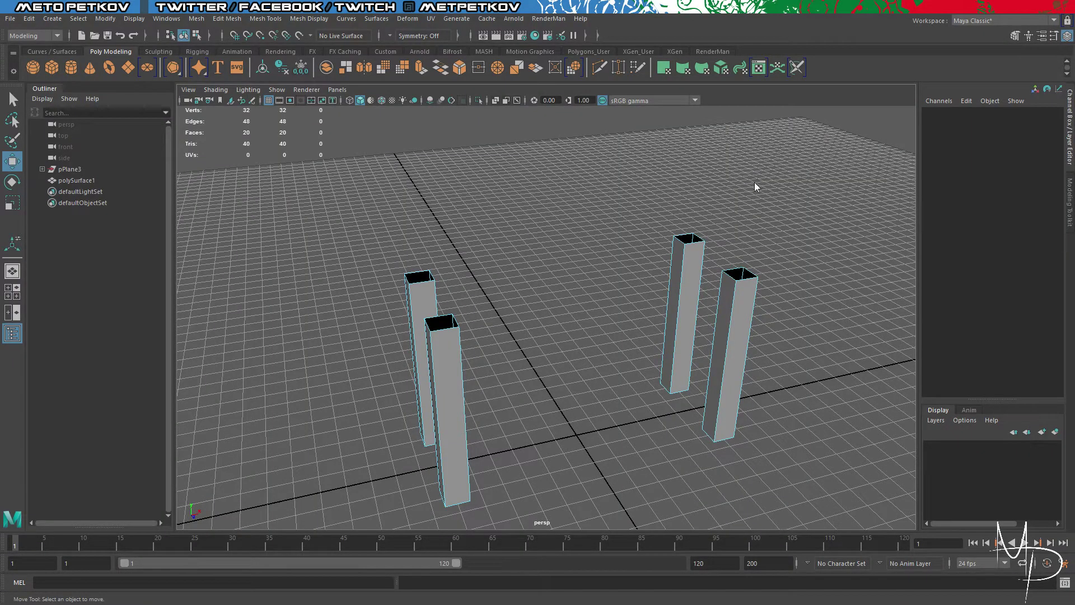
# Step: In Maya, return to object mode and toggle the visibility of the pPlane3 group
pyautogui.moveTo(754, 187); pyautogui.dragTo(809, 164, button='right')
pyautogui.click(585, 185)
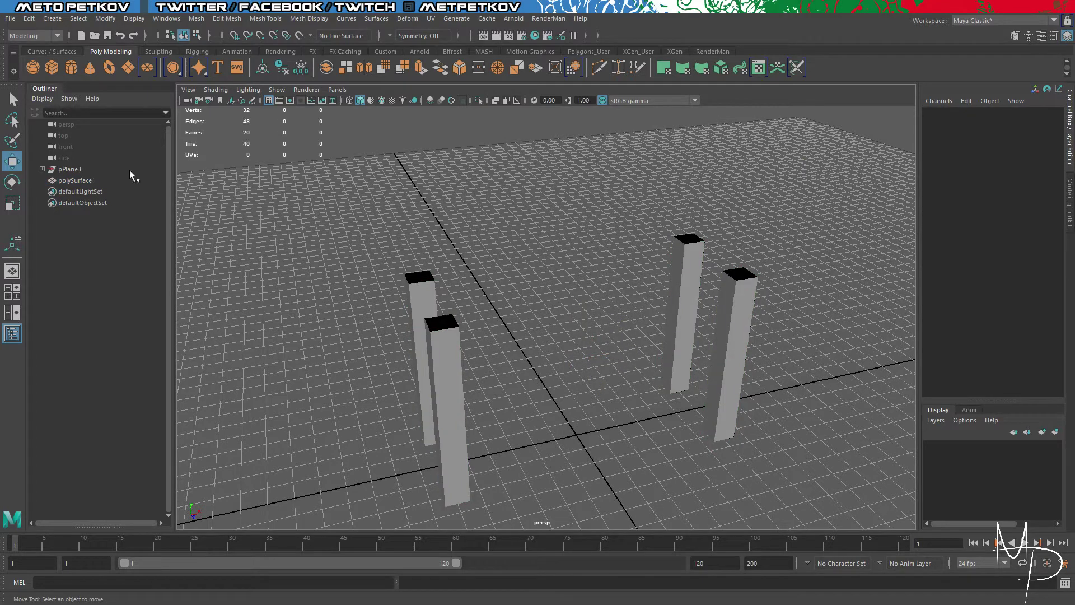
pyautogui.click(83, 178)
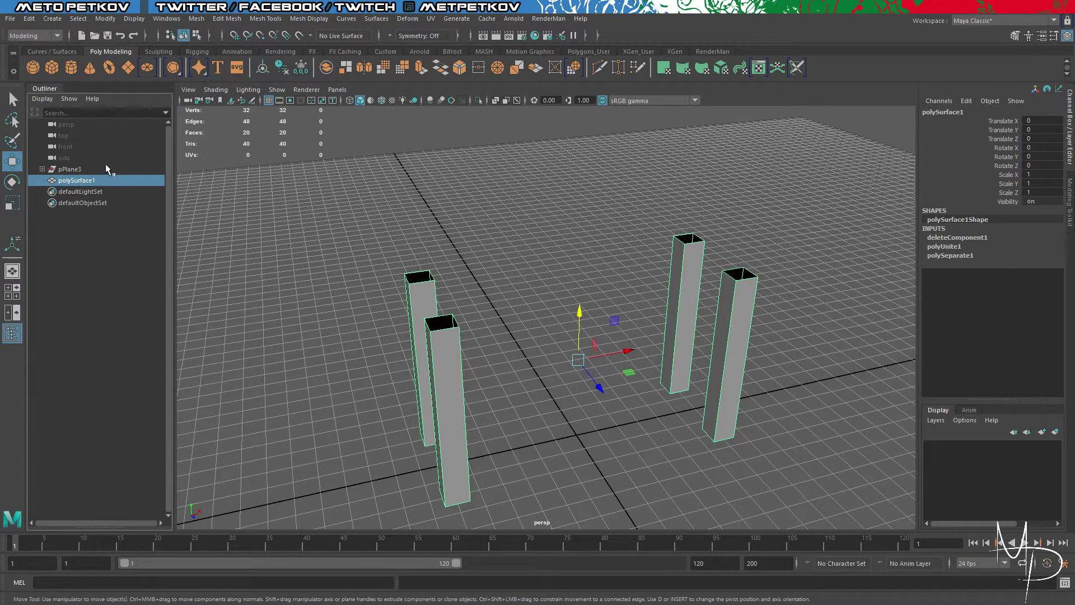
pyautogui.click(122, 169)
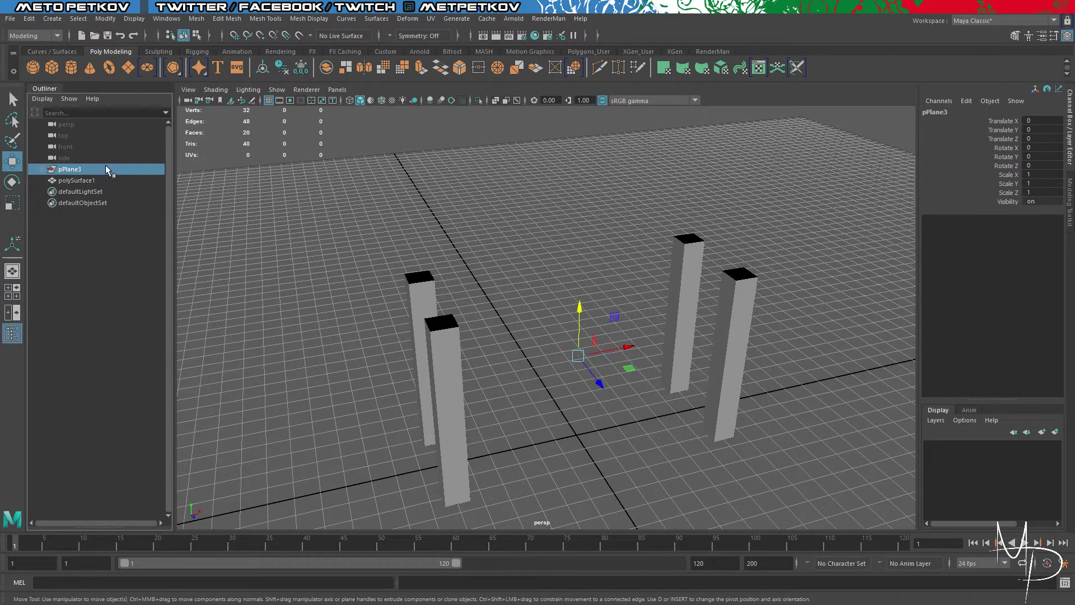
pyautogui.press('h')
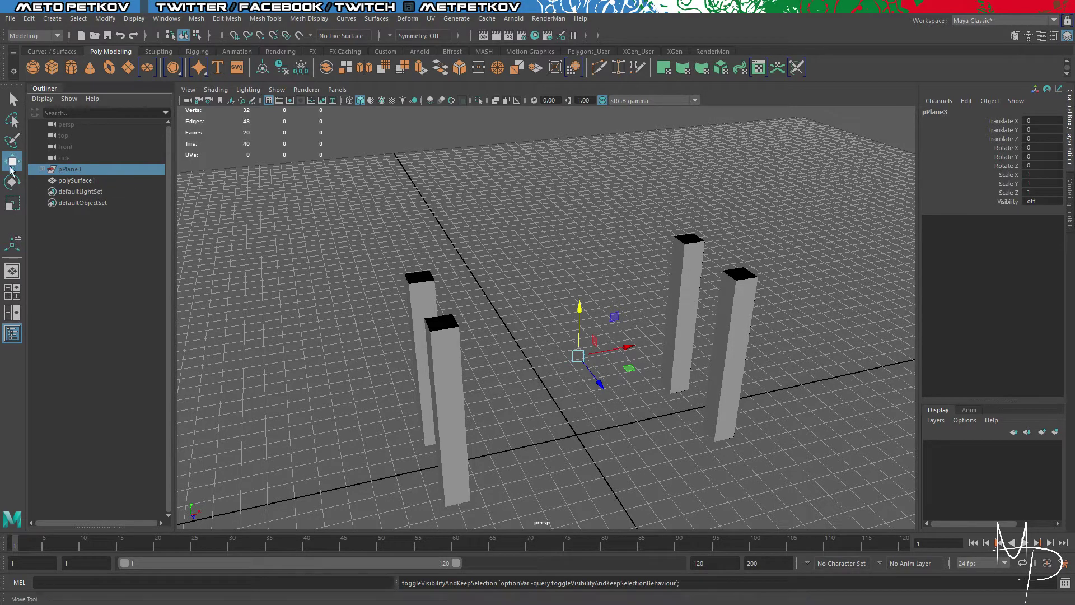
# Step: Expand the pPlane3 group and unhide its polySurface5 and transform1 children
pyautogui.click(42, 169)
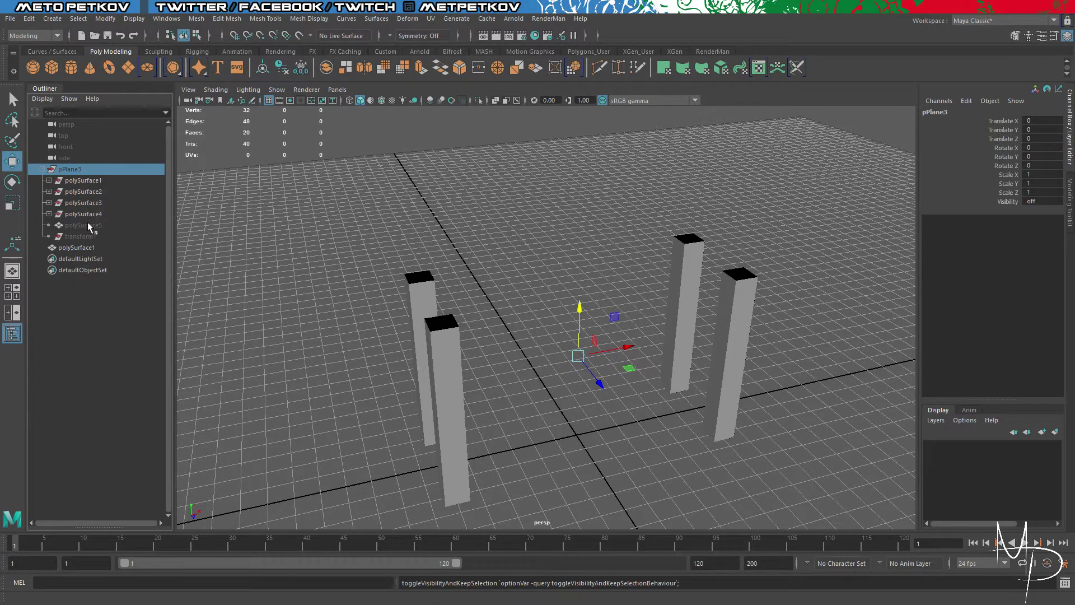
pyautogui.moveTo(87, 224); pyautogui.dragTo(91, 236)
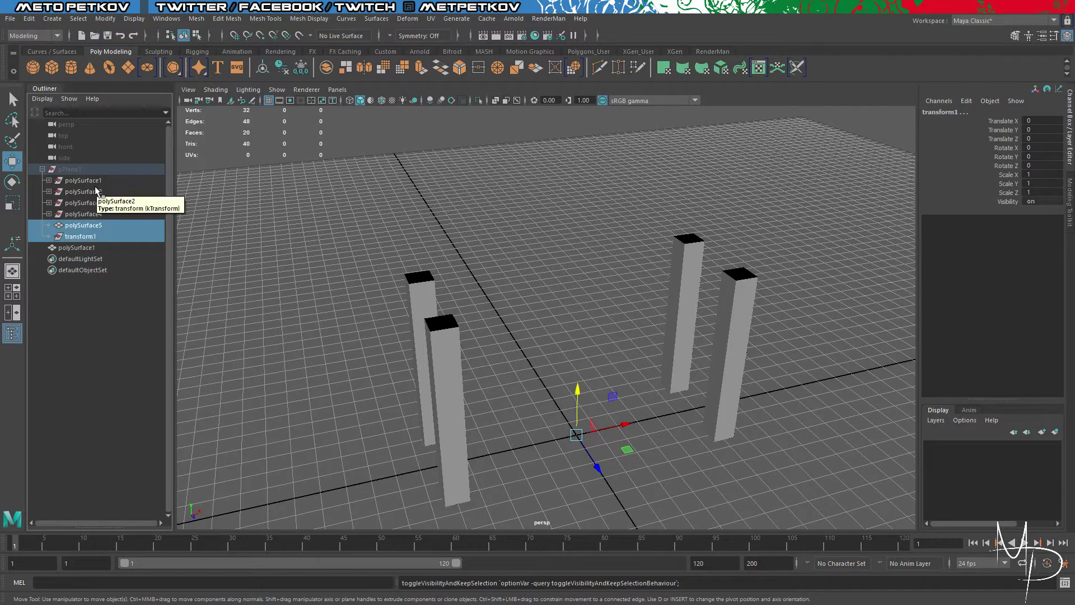
pyautogui.click(133, 307)
pyautogui.click(101, 250)
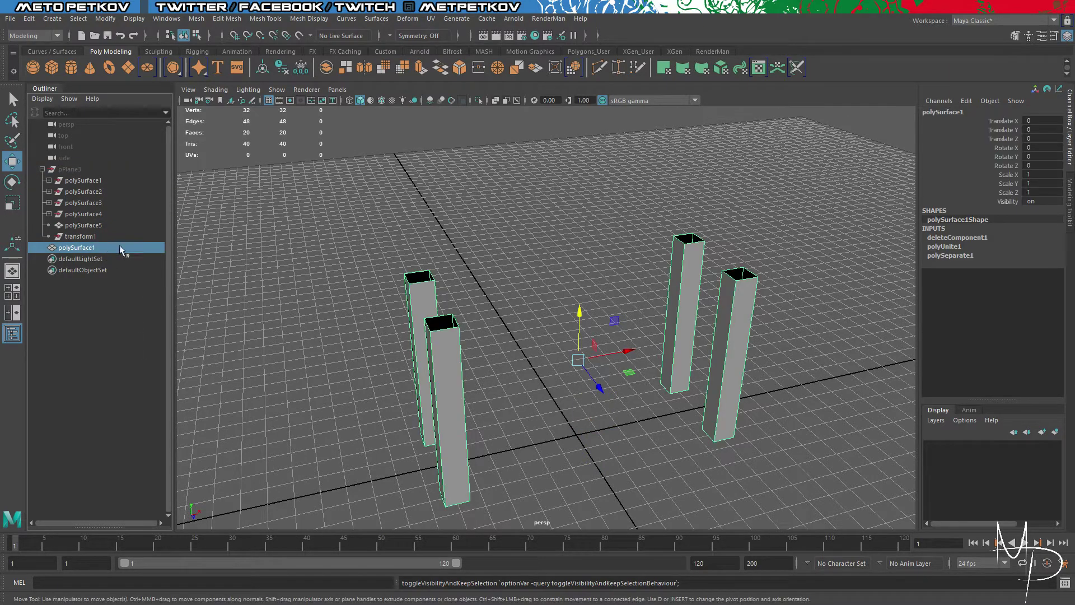
pyautogui.click(255, 304)
pyautogui.keyDown('alt'); pyautogui.moveTo(293, 319); pyautogui.dragTo(307, 319); pyautogui.keyUp('alt')
pyautogui.keyDown('alt'); pyautogui.moveTo(307, 319); pyautogui.dragTo(252, 298, button='right'); pyautogui.keyUp('alt')
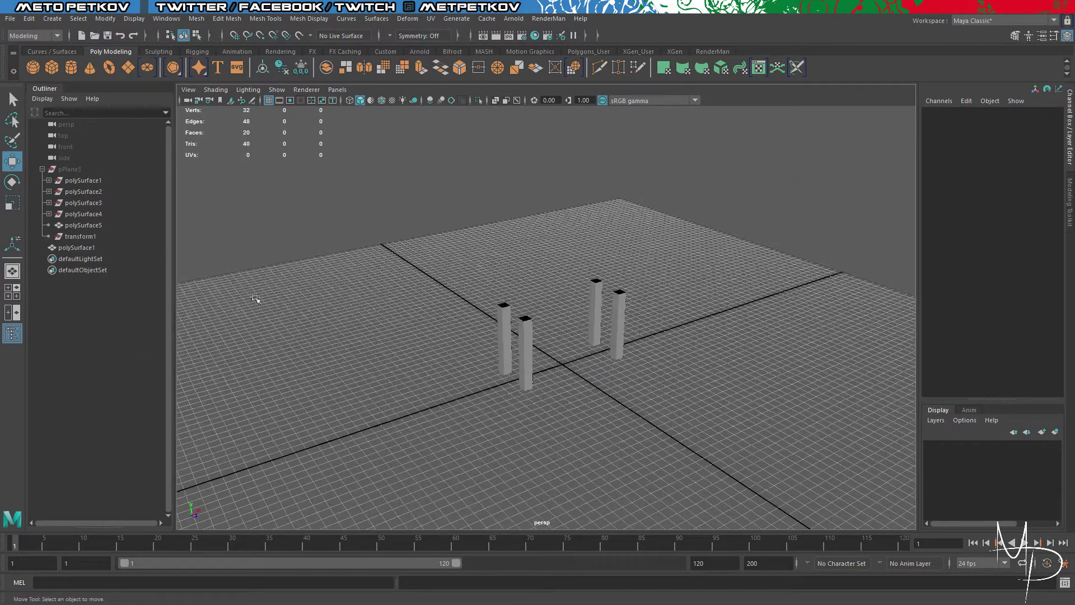
# Step: Unhide the pPlane3 group and frame the table in the viewport
pyautogui.click(100, 169)
pyautogui.hotkey('shift', 'h')
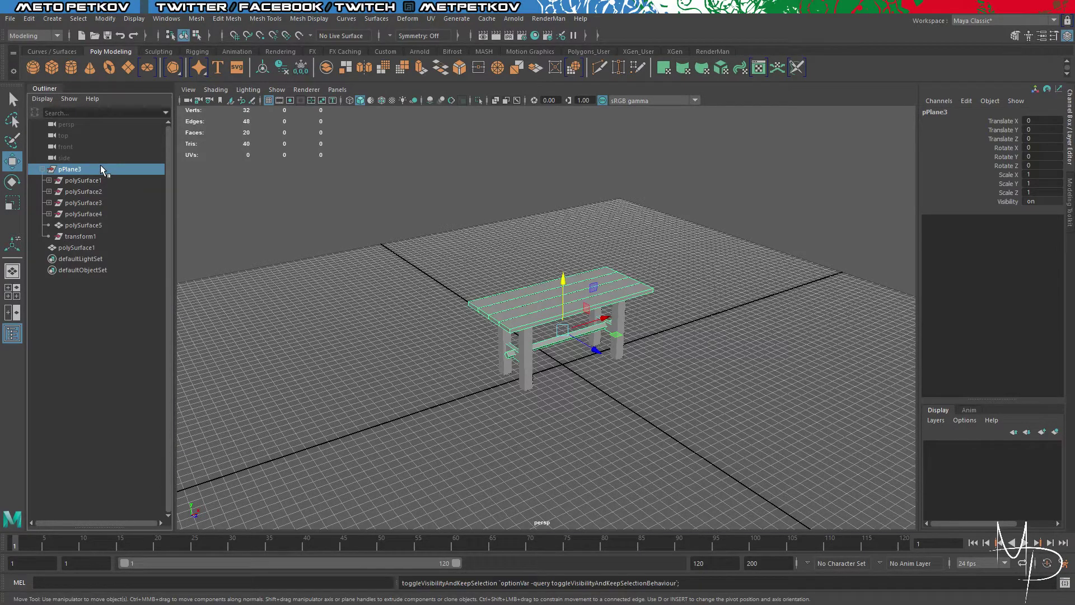
pyautogui.press('f')
pyautogui.keyDown('alt'); pyautogui.moveTo(679, 464); pyautogui.dragTo(710, 475); pyautogui.keyUp('alt')
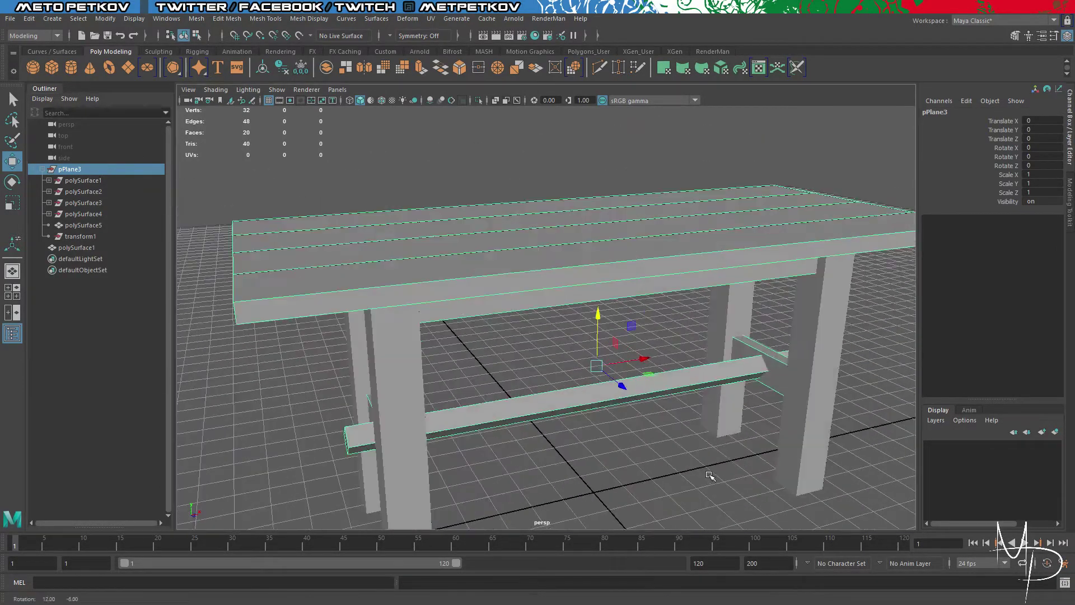
# Step: Select all faces of the four rail boards directly beneath the tabletop
pyautogui.moveTo(773, 270); pyautogui.dragTo(784, 306, button='right')
pyautogui.doubleClick(729, 276)
pyautogui.keyDown('alt'); pyautogui.moveTo(670, 435); pyautogui.dragTo(767, 415); pyautogui.keyUp('alt')
pyautogui.keyDown('shift'); pyautogui.doubleClick(641, 198); pyautogui.keyUp('shift')
pyautogui.keyDown('alt'); pyautogui.moveTo(538, 307); pyautogui.dragTo(626, 293); pyautogui.keyUp('alt')
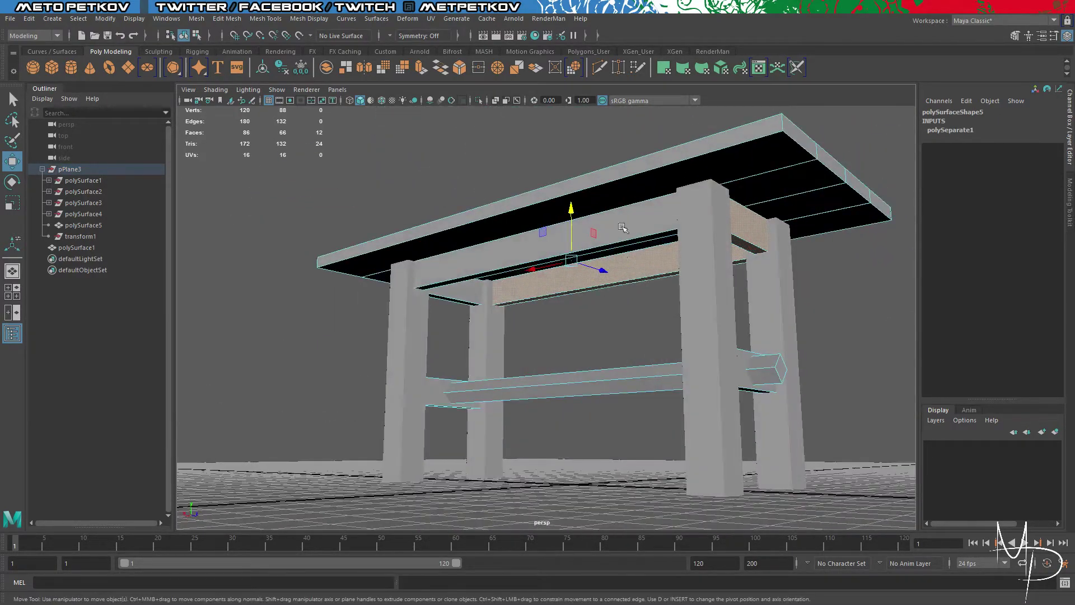
pyautogui.keyDown('shift'); pyautogui.doubleClick(623, 217); pyautogui.keyUp('shift')
pyautogui.keyDown('alt'); pyautogui.moveTo(565, 335); pyautogui.dragTo(728, 330); pyautogui.keyUp('alt')
pyautogui.keyDown('shift'); pyautogui.doubleClick(403, 153); pyautogui.keyUp('shift')
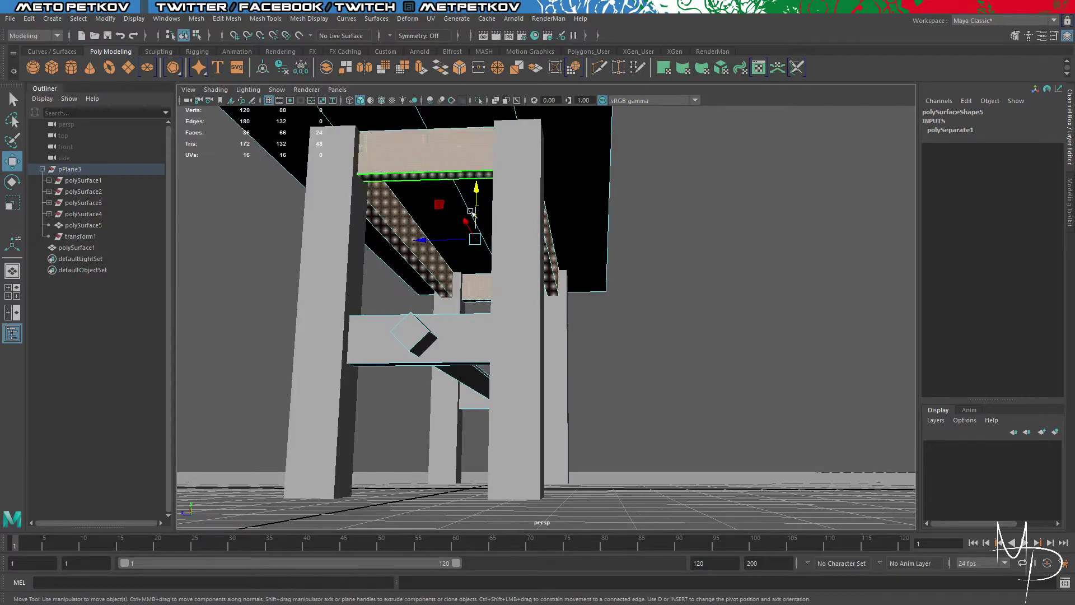
pyautogui.keyDown('alt'); pyautogui.moveTo(403, 152); pyautogui.dragTo(595, 386); pyautogui.keyUp('alt')
# Step: Add the faces of both lower crosspieces to the selection, separate the mesh into pieces, and check one long rail
pyautogui.keyDown('alt'); pyautogui.moveTo(767, 382); pyautogui.dragTo(653, 394); pyautogui.keyUp('alt')
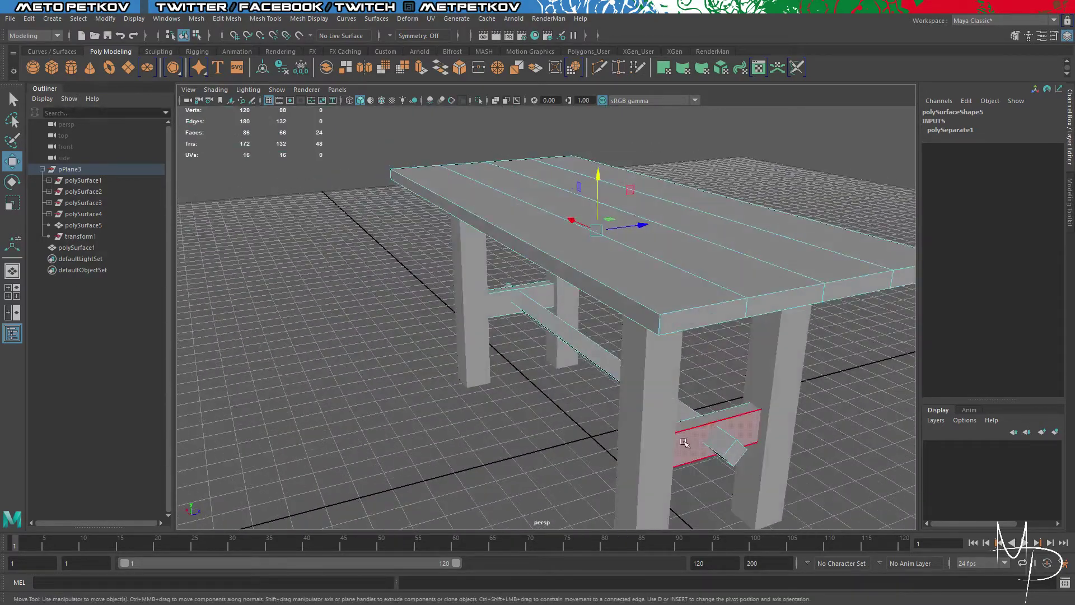
pyautogui.keyDown('shift'); pyautogui.doubleClick(693, 444); pyautogui.keyUp('shift')
pyautogui.keyDown('shift'); pyautogui.doubleClick(503, 310); pyautogui.keyUp('shift')
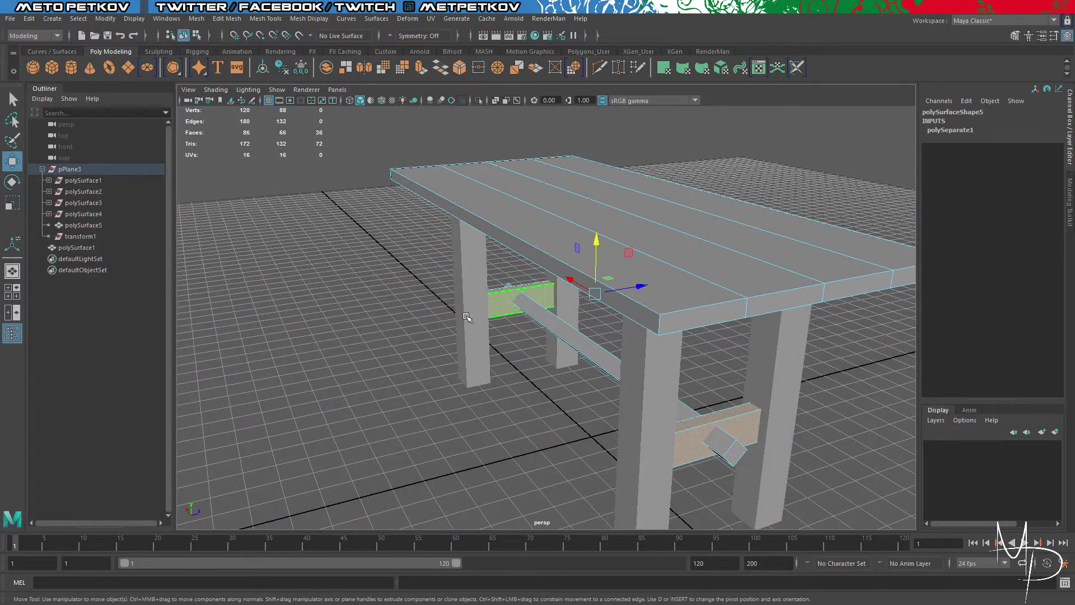
pyautogui.keyDown('alt'); pyautogui.moveTo(432, 324); pyautogui.dragTo(386, 283); pyautogui.keyUp('alt')
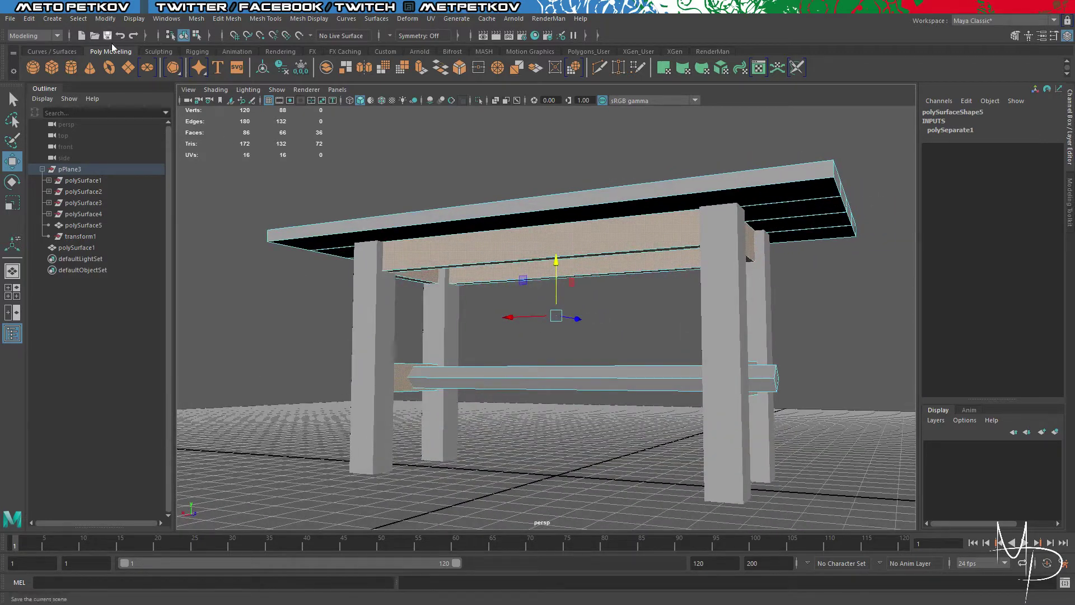
pyautogui.click(196, 18)
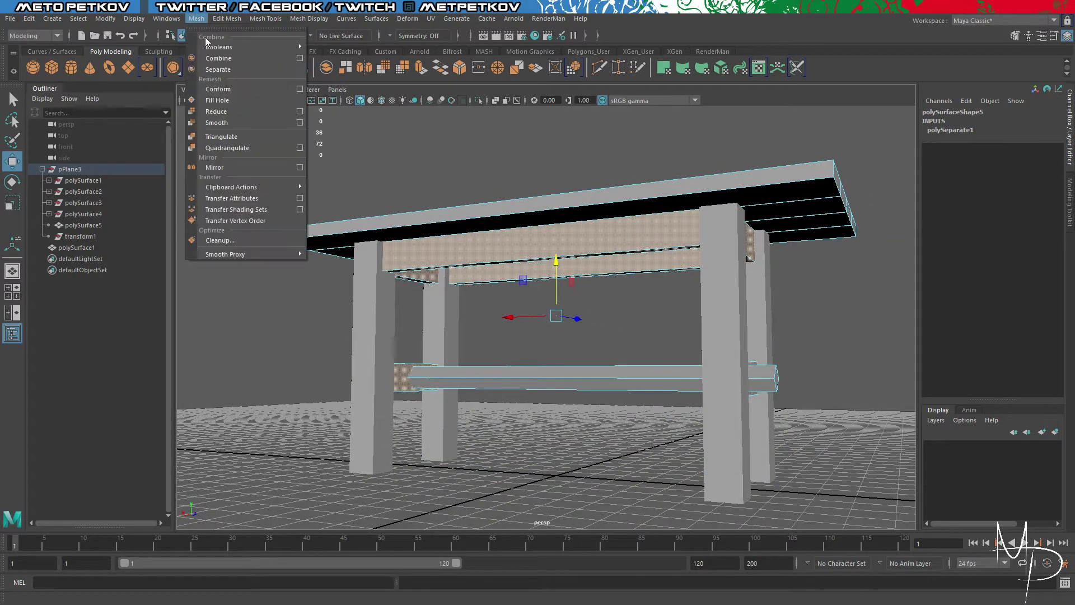
pyautogui.click(218, 69)
pyautogui.click(672, 442)
pyautogui.click(648, 227)
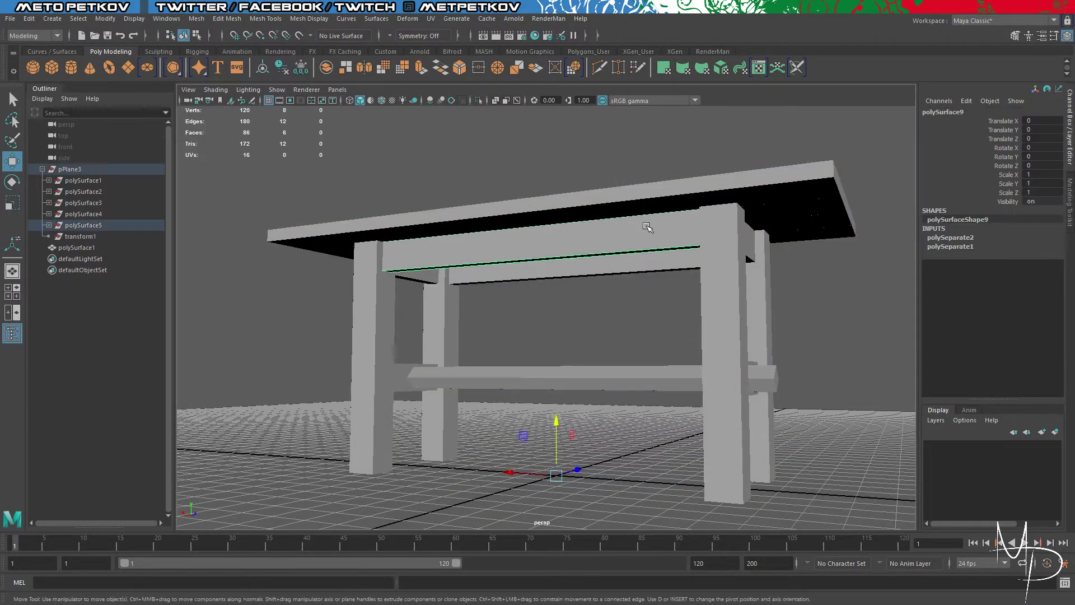
pyautogui.hotkey('ctrl', 'shift', 'a')
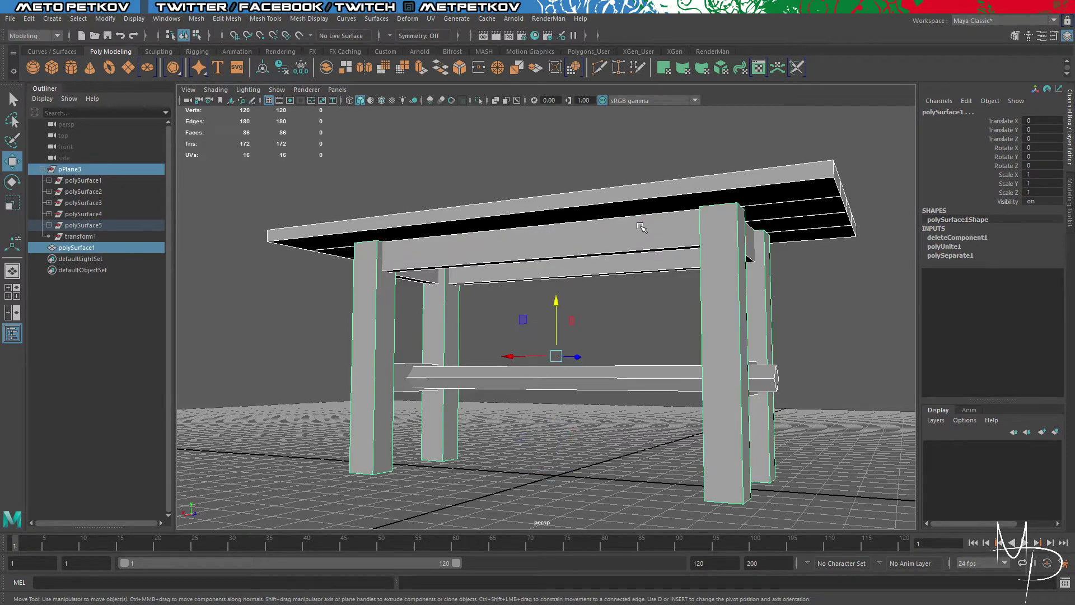
pyautogui.hotkey('ctrl', 'h')
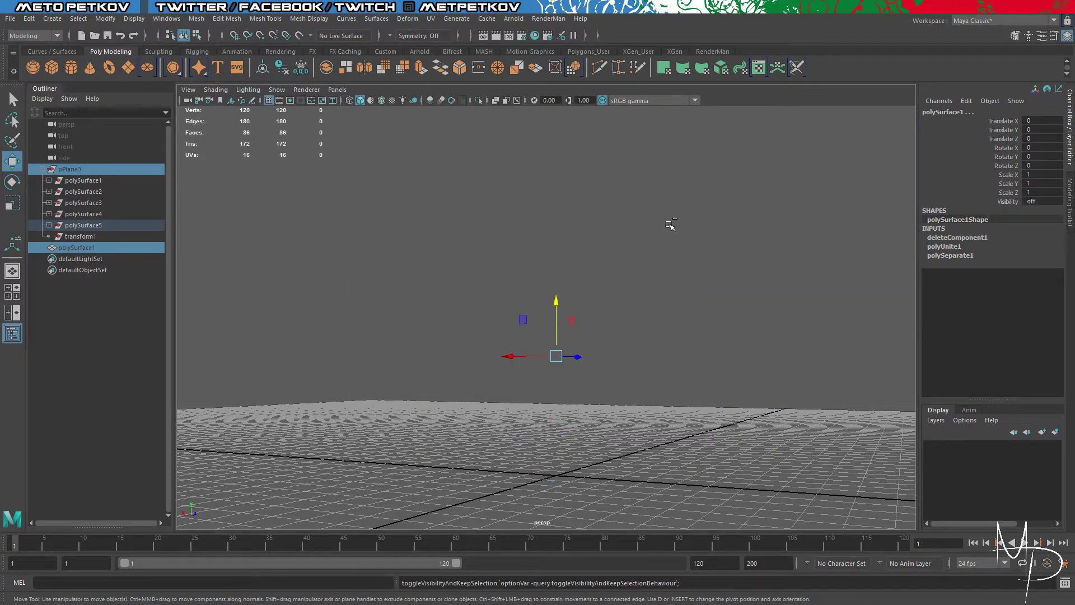
pyautogui.hotkey('ctrl', 'h')
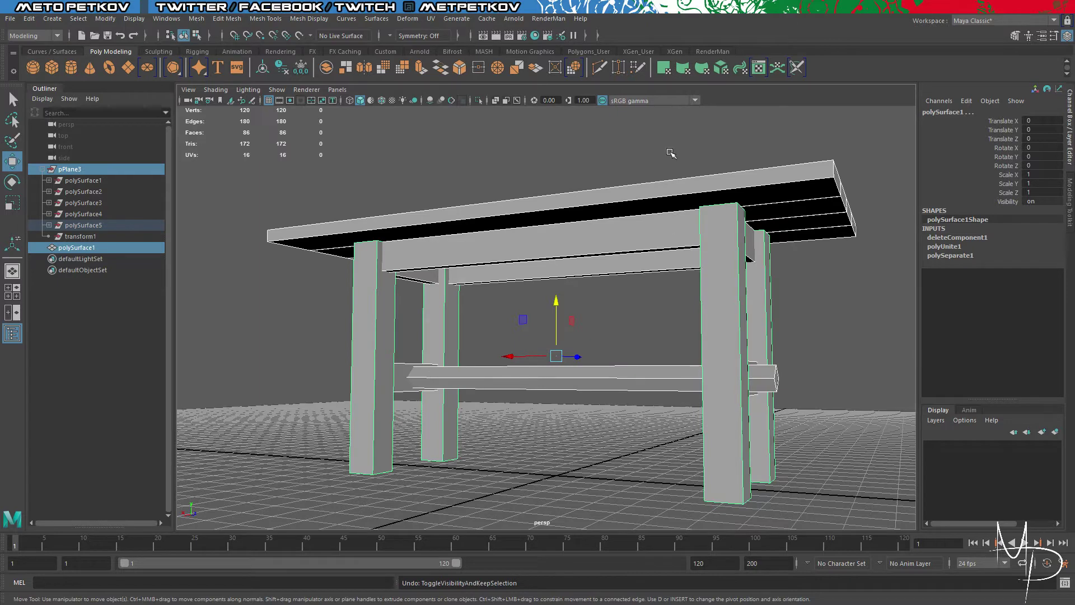
pyautogui.click(671, 153)
pyautogui.click(654, 243)
pyautogui.press('Up')
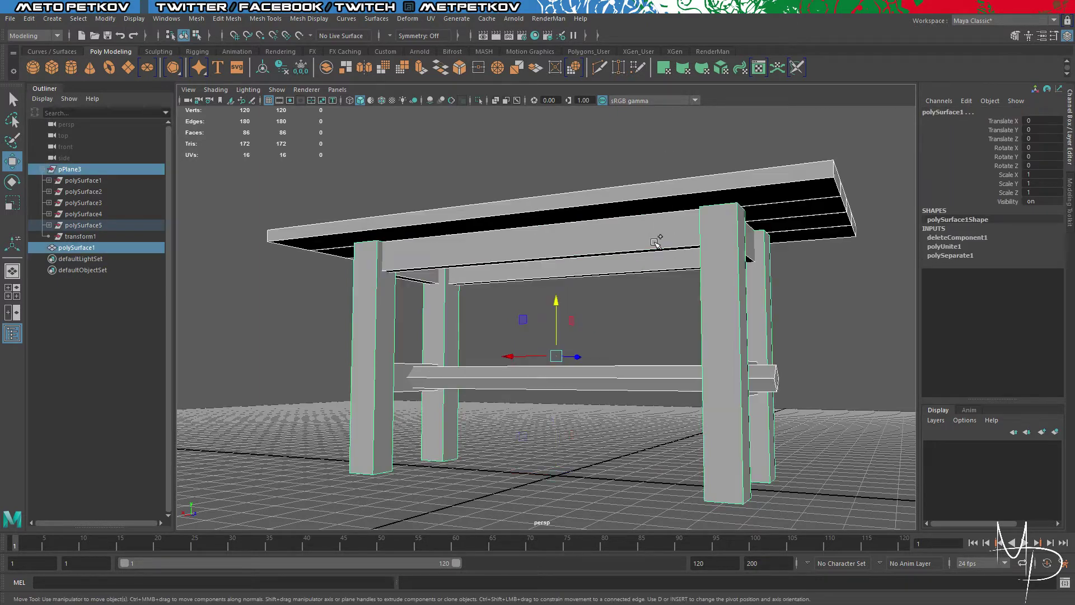
pyautogui.hotkey('ctrl', 'h')
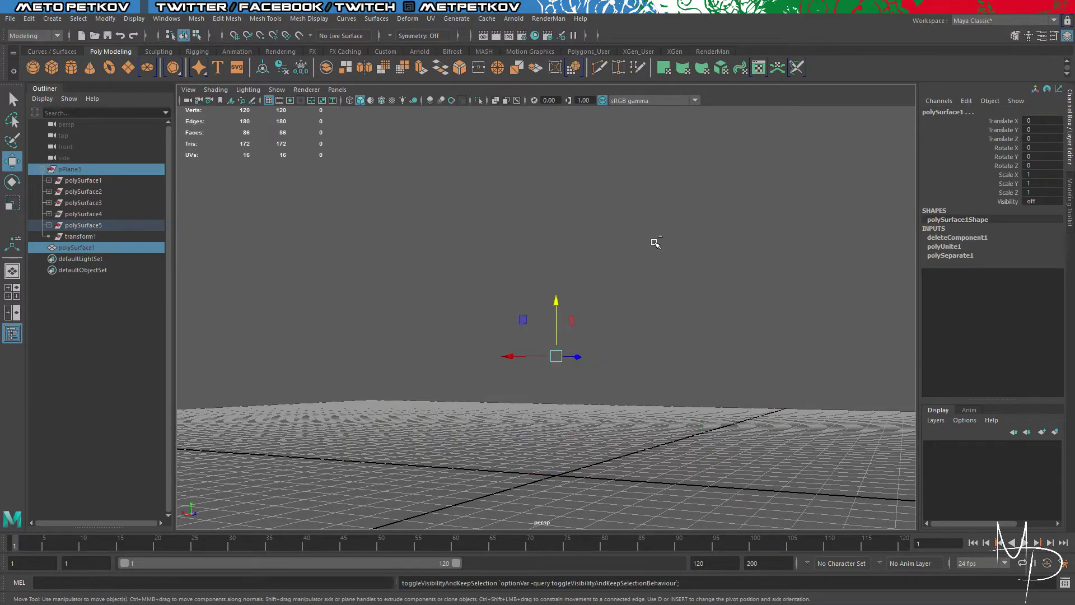
pyautogui.hotkey('ctrl', 'h')
pyautogui.click(835, 302)
pyautogui.click(658, 242)
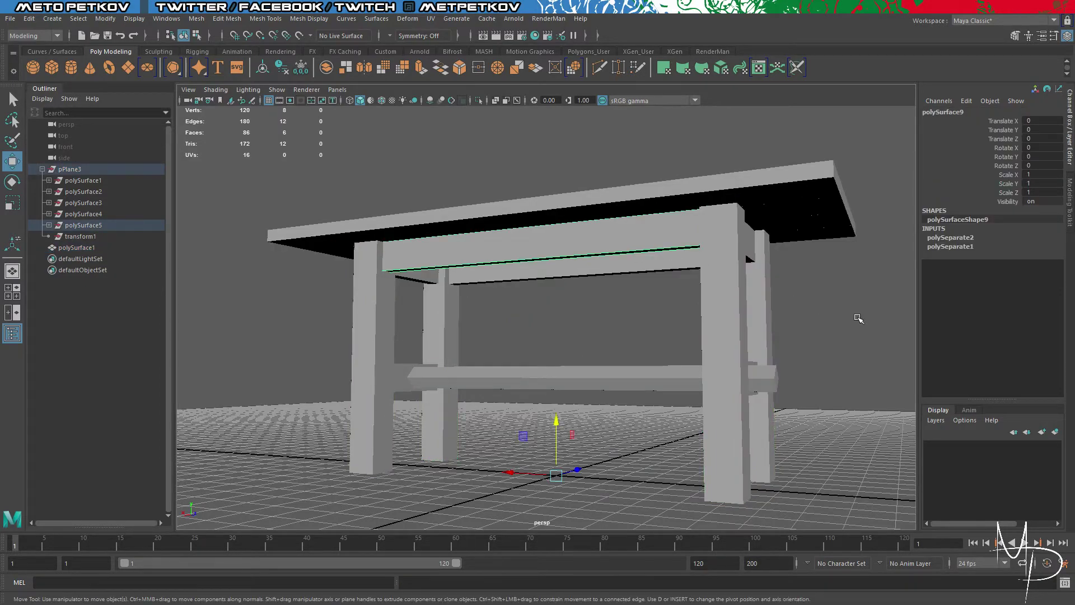
pyautogui.keyDown('alt'); pyautogui.moveTo(856, 316); pyautogui.dragTo(598, 431); pyautogui.keyUp('alt')
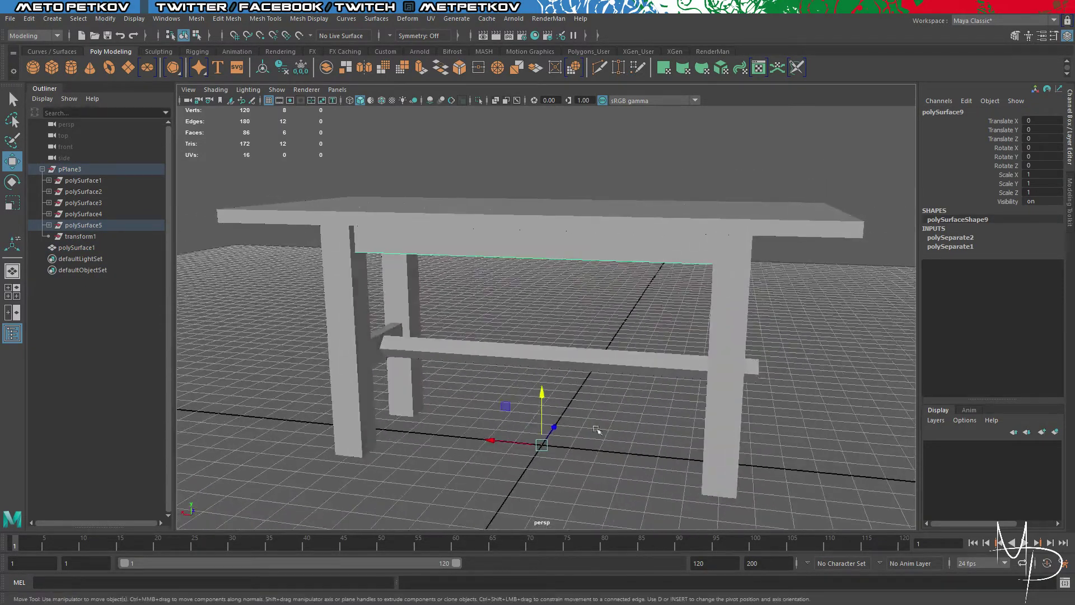
pyautogui.moveTo(536, 395); pyautogui.dragTo(546, 324)
pyautogui.hotkey('ctrl', 'z')
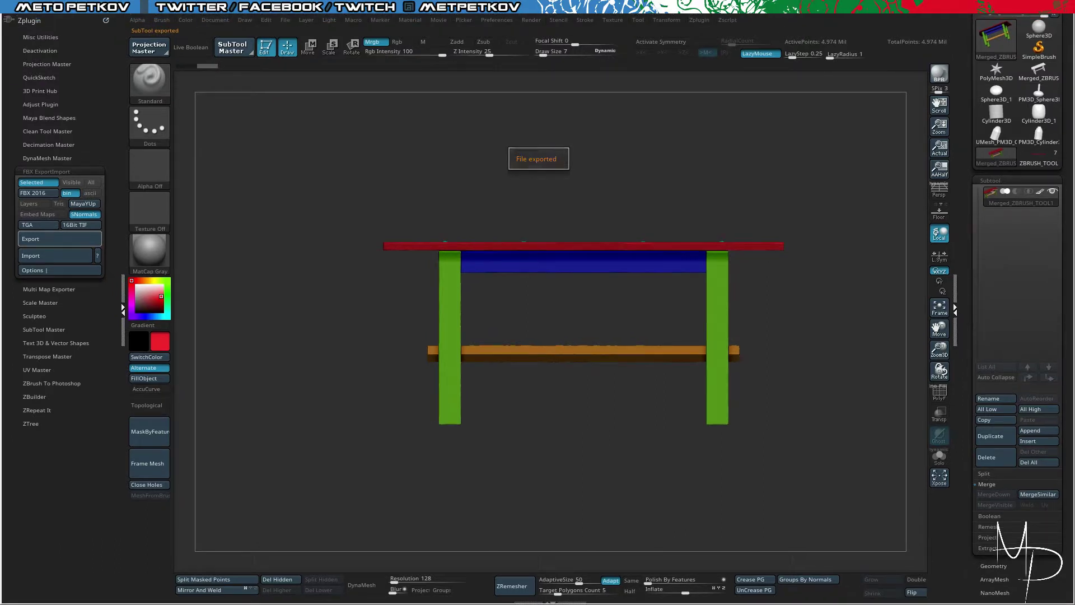
# Step: Switch to ZBrush, save the project, and DynaMesh the merged table with DynaMesh Master at a polycount of 2 million
pyautogui.hotkey('ctrl', 's')
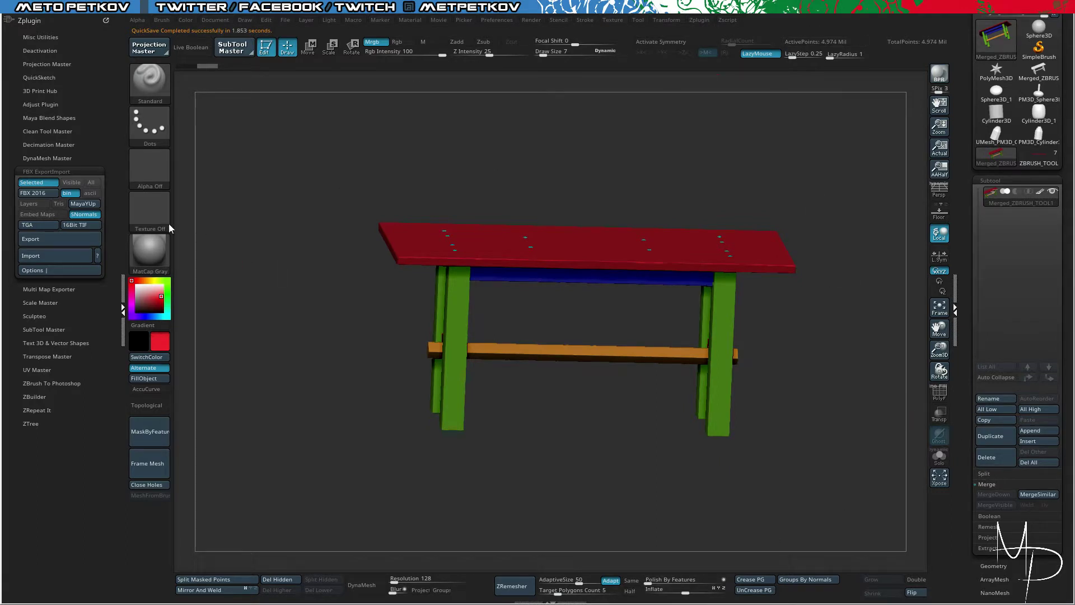
pyautogui.click(43, 171)
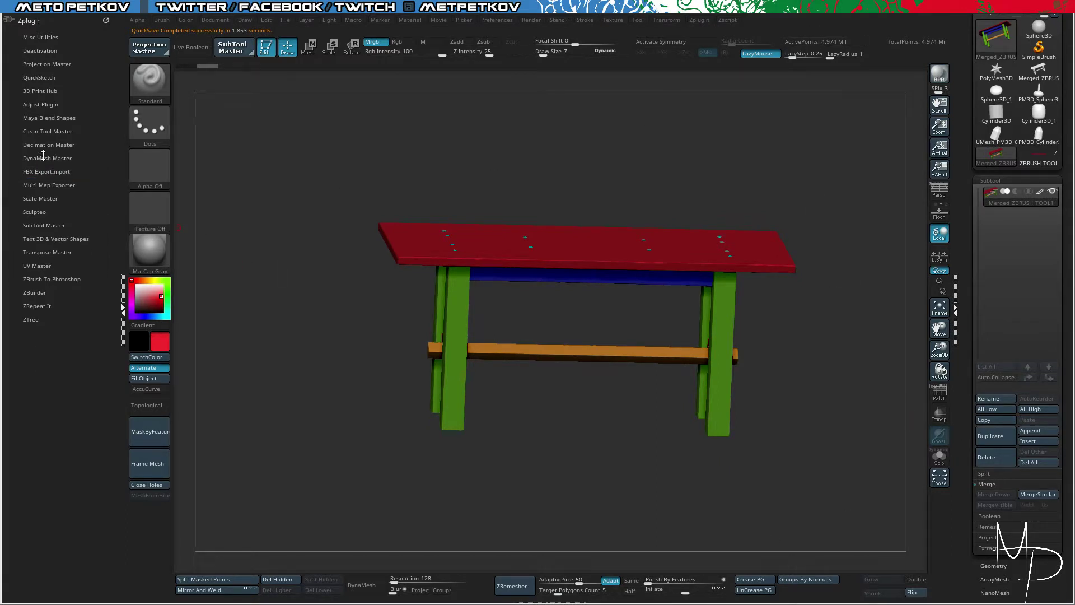
pyautogui.click(43, 158)
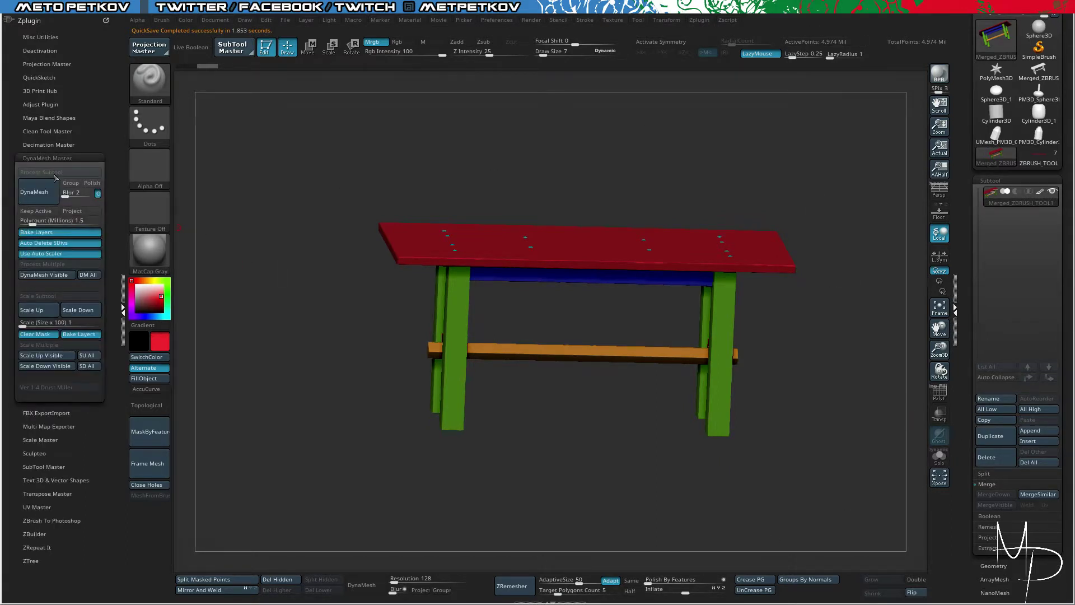
pyautogui.click(32, 221)
pyautogui.press('Return')
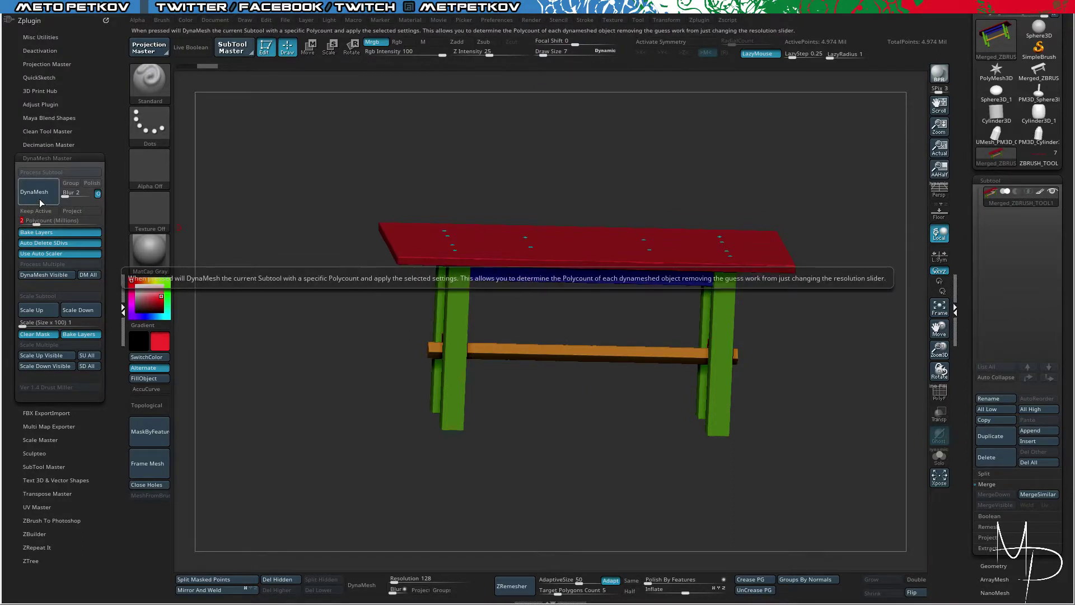
pyautogui.click(44, 199)
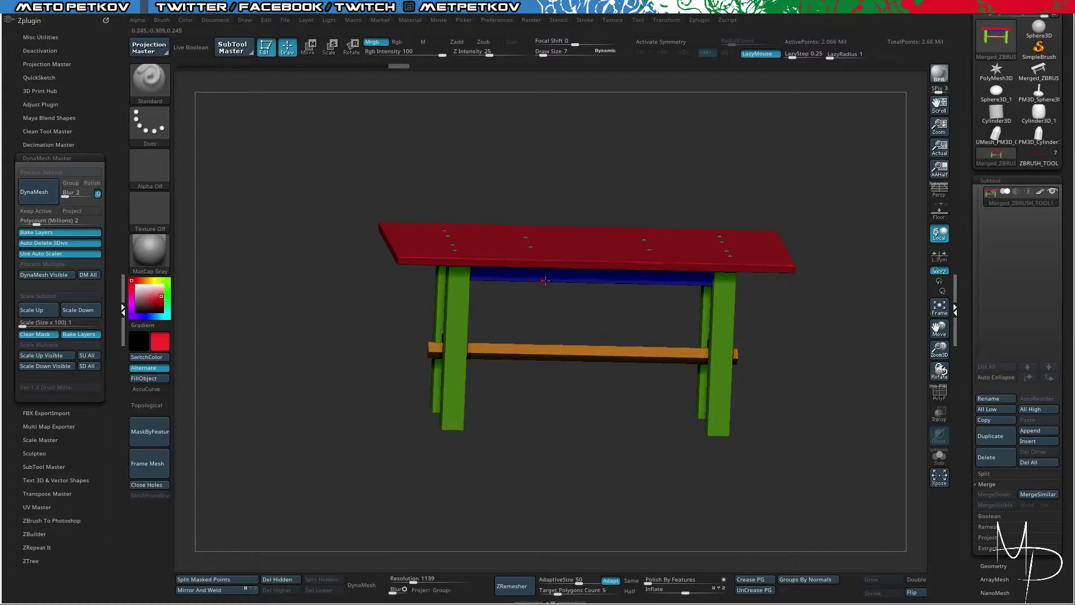
pyautogui.moveTo(881, 333)
pyautogui.keyDown('shift'); pyautogui.mouseDown()
pyautogui.moveTo(858, 298)
pyautogui.moveTo(869, 317)
pyautogui.mouseUp(); pyautogui.keyUp('shift')
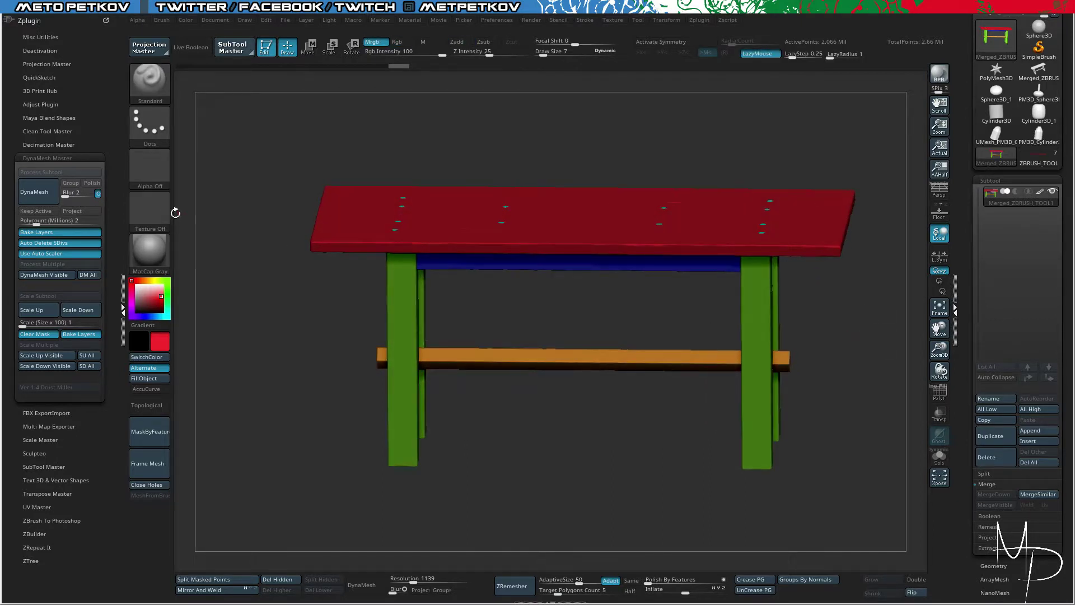
# Step: Turn off the merged table subtool's polypaint and set the current colour to white
pyautogui.click(42, 159)
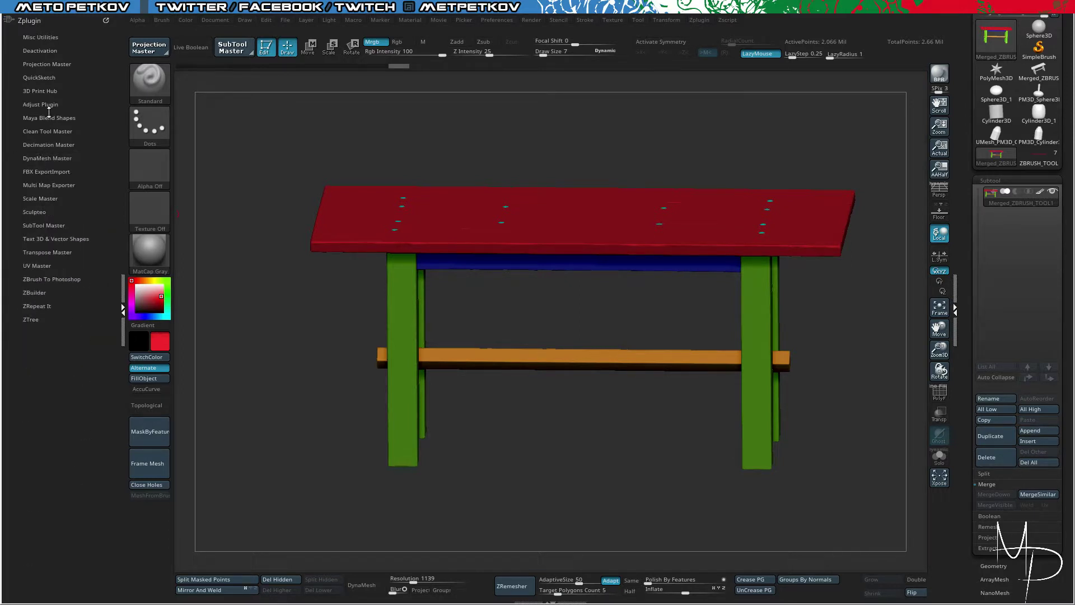
pyautogui.press('shift')
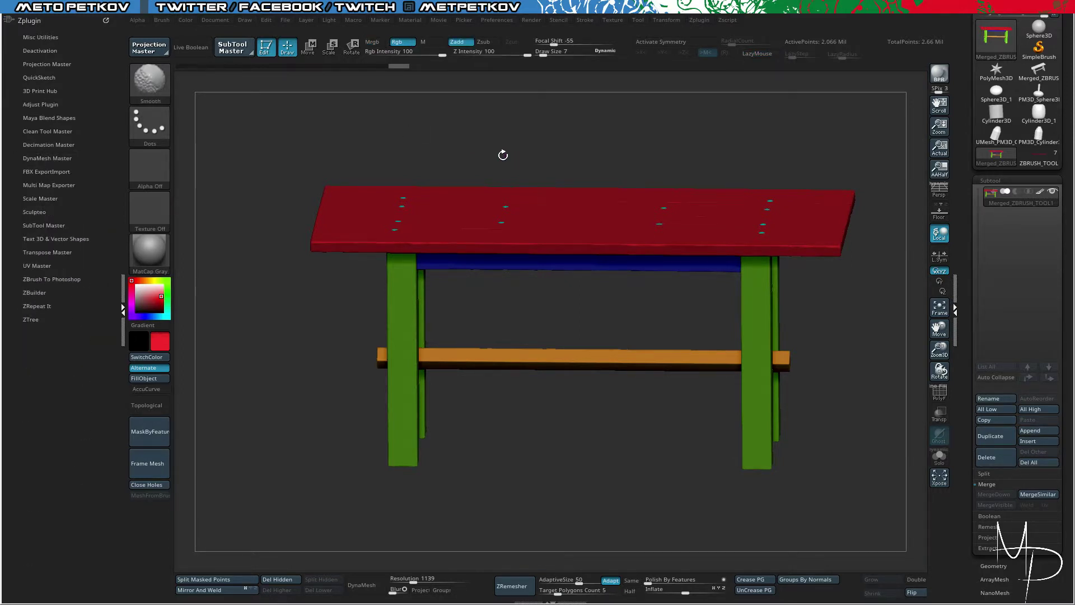
pyautogui.hotkey('shift', 'f')
pyautogui.hotkey('shift', 'f')
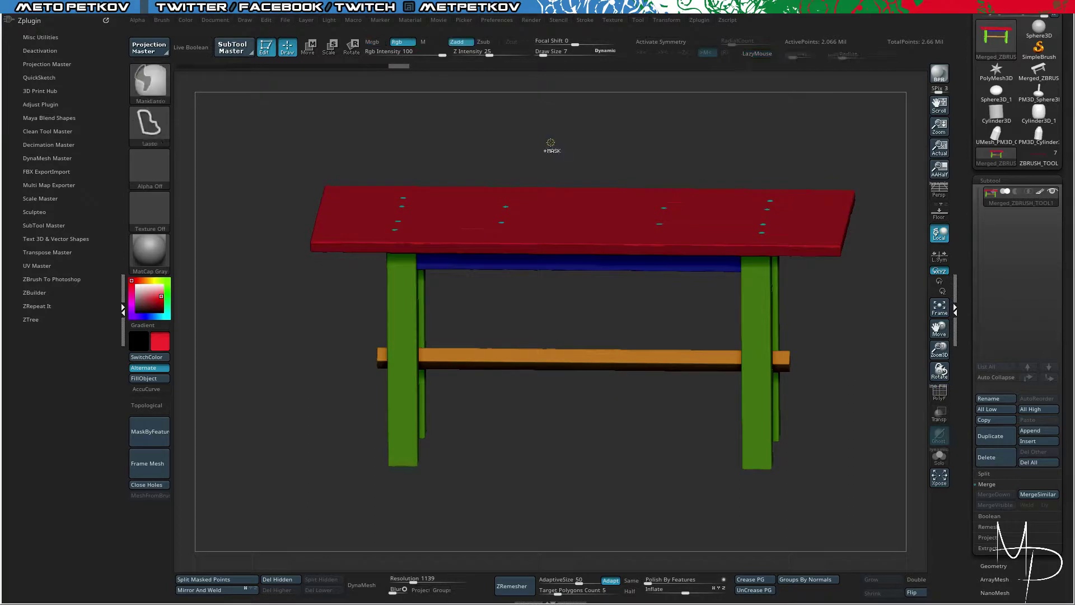
pyautogui.click(1040, 192)
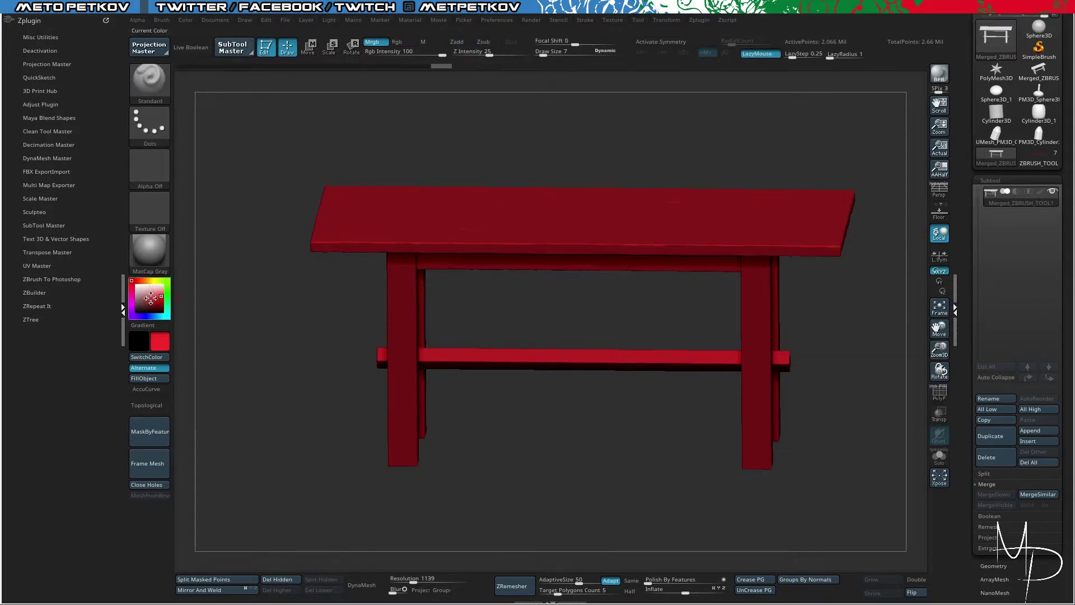
pyautogui.moveTo(150, 298); pyautogui.dragTo(132, 284)
# Step: Pre-process the current table subtool in Decimation Master
pyautogui.moveTo(271, 187); pyautogui.dragTo(392, 229)
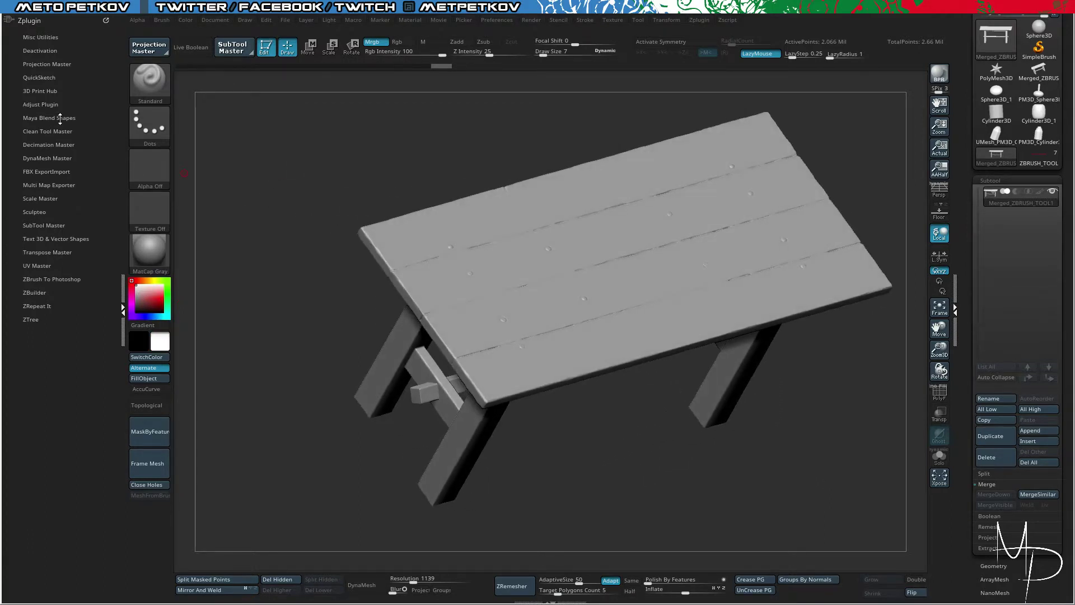
pyautogui.click(56, 144)
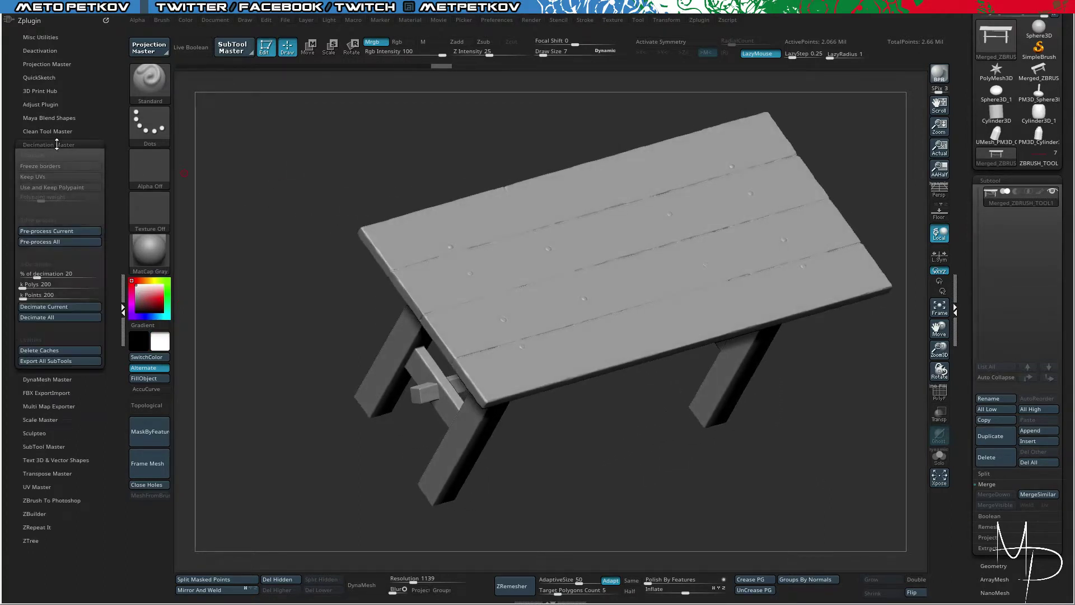
pyautogui.click(70, 230)
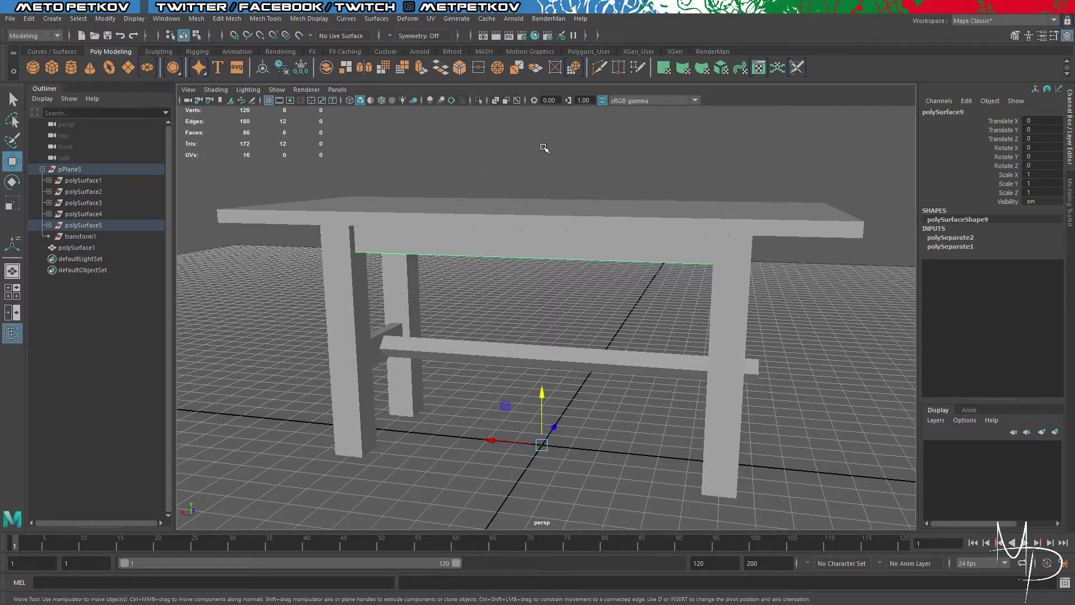
# Step: Switch to Maya, select the table meshes and delete all construction history in the scene
pyautogui.click(543, 148)
pyautogui.moveTo(519, 148); pyautogui.dragTo(868, 543)
pyautogui.keyDown('alt'); pyautogui.moveTo(831, 461); pyautogui.dragTo(645, 315, button='right'); pyautogui.keyUp('alt')
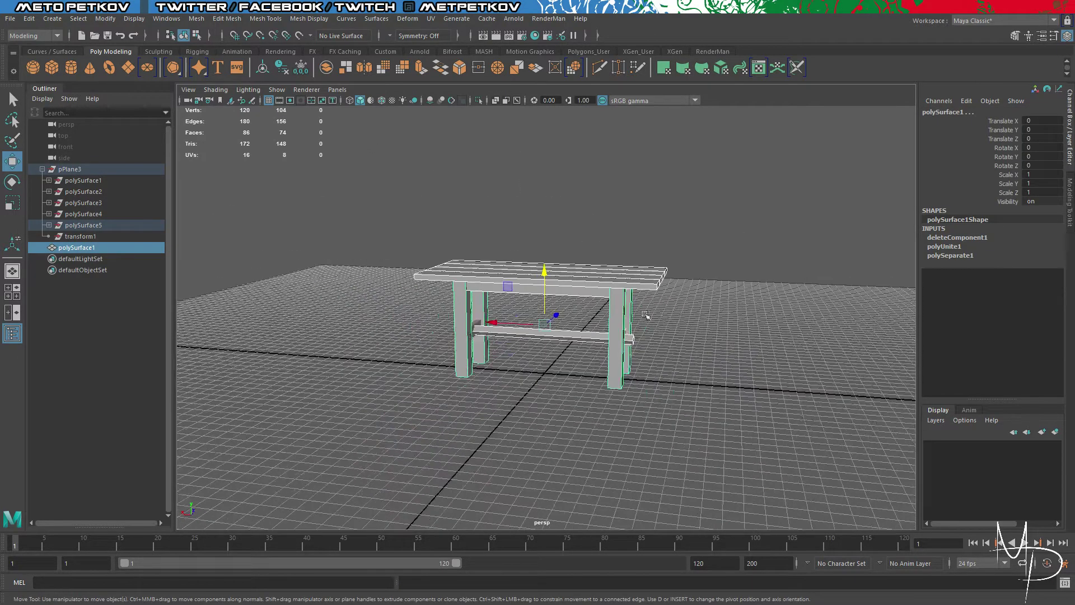
pyautogui.click(29, 18)
pyautogui.moveTo(144, 162)
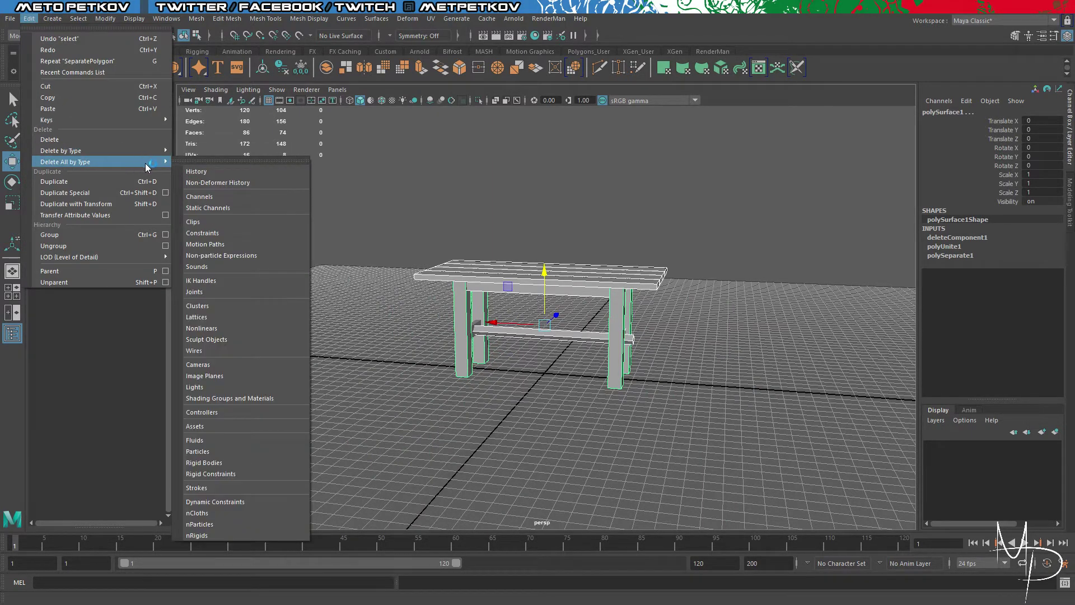
pyautogui.click(209, 172)
pyautogui.click(608, 211)
# Step: Hide the mesh of the four table legs to expose the ends of the rail boards
pyautogui.moveTo(609, 211)
pyautogui.keyDown('alt'); pyautogui.mouseDown()
pyautogui.moveTo(595, 201)
pyautogui.moveTo(600, 221)
pyautogui.mouseUp(); pyautogui.keyUp('alt')
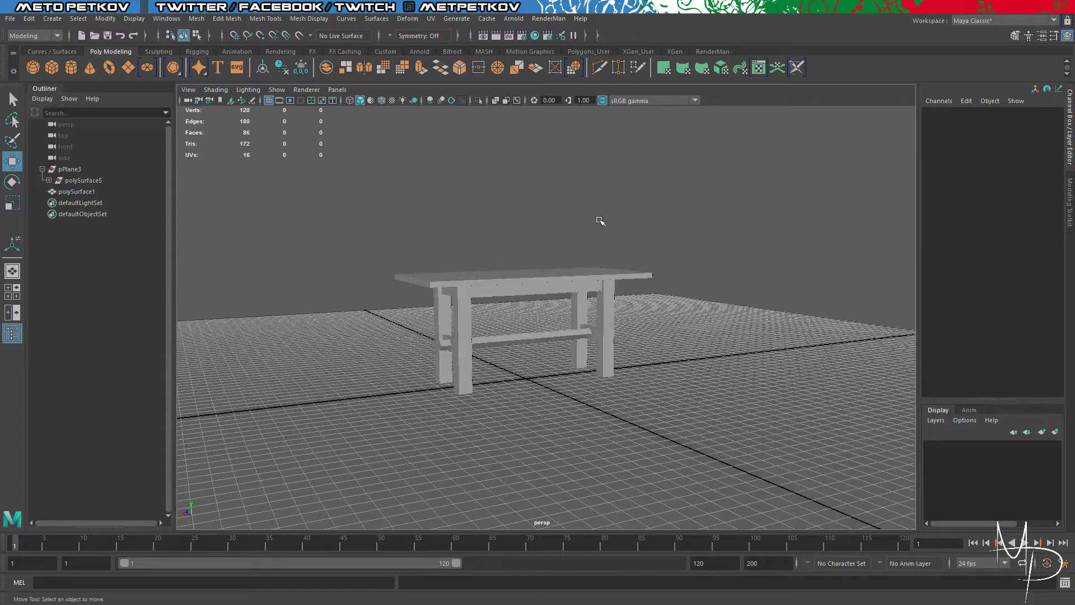
pyautogui.keyDown('alt'); pyautogui.moveTo(600, 221); pyautogui.dragTo(590, 250, button='right'); pyautogui.keyUp('alt')
pyautogui.click(644, 233)
pyautogui.keyDown('alt'); pyautogui.moveTo(768, 281); pyautogui.dragTo(735, 274); pyautogui.keyUp('alt')
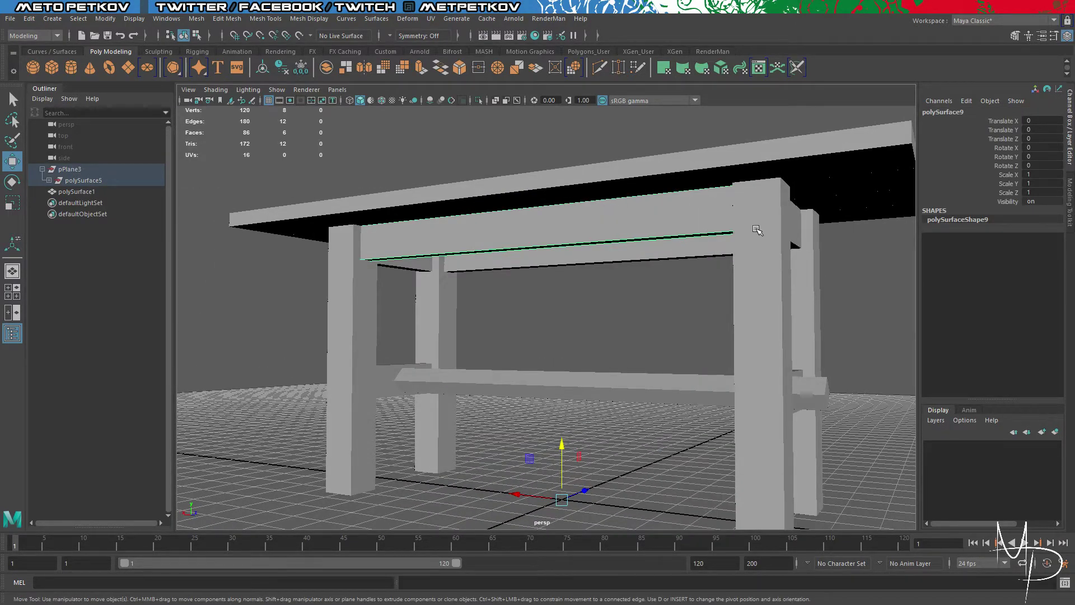
pyautogui.click(754, 232)
pyautogui.press('h')
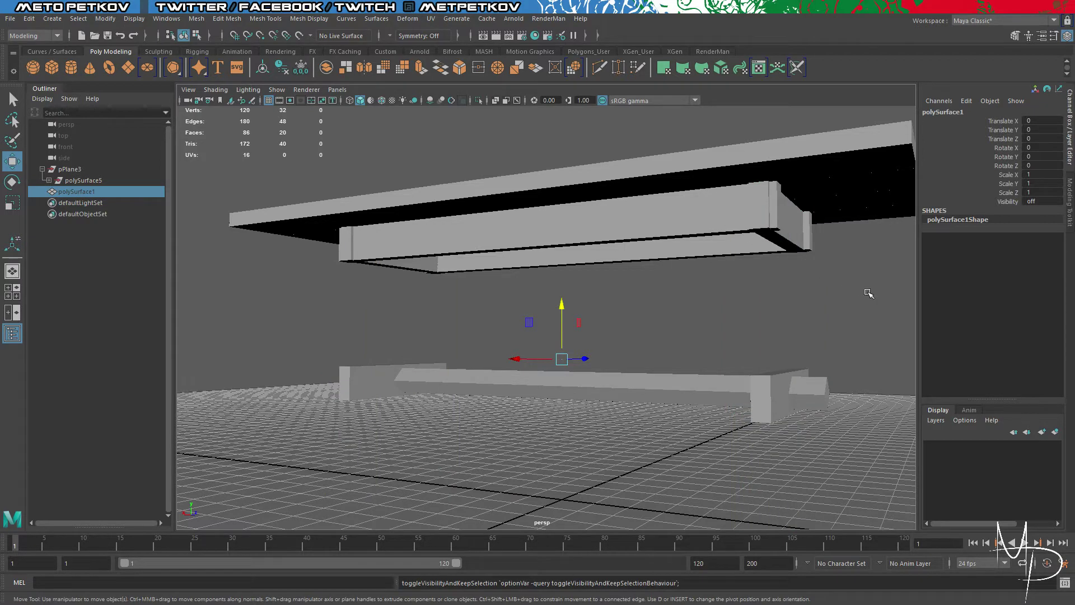
# Step: Delete both end faces of the short rail board beneath the tabletop
pyautogui.keyDown('alt'); pyautogui.moveTo(867, 292); pyautogui.dragTo(822, 300); pyautogui.keyUp('alt')
pyautogui.moveTo(768, 205); pyautogui.dragTo(767, 227, button='right')
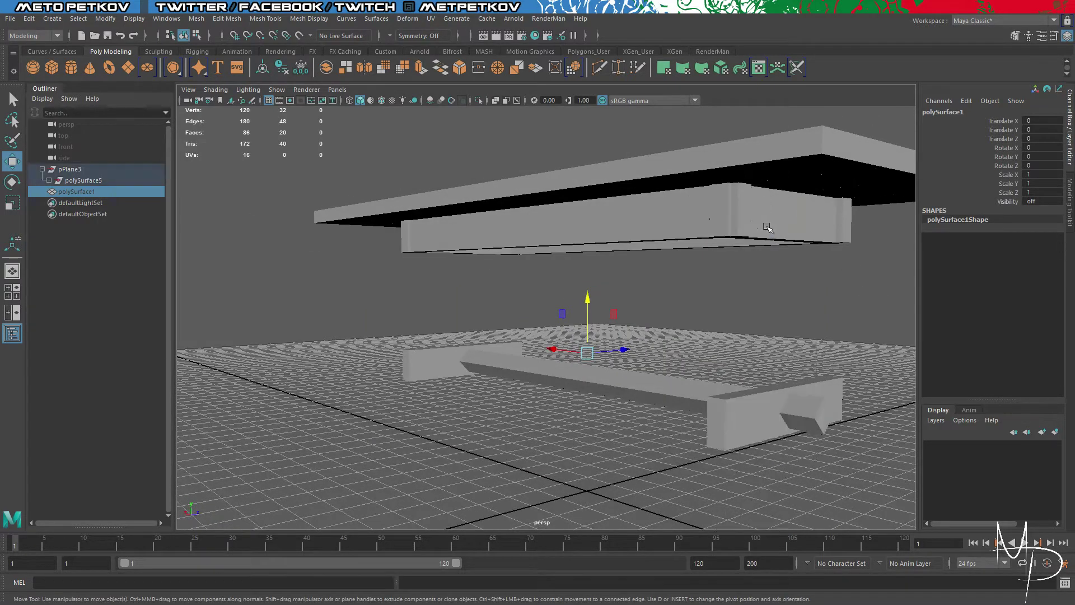
pyautogui.click(752, 208)
pyautogui.click(720, 211)
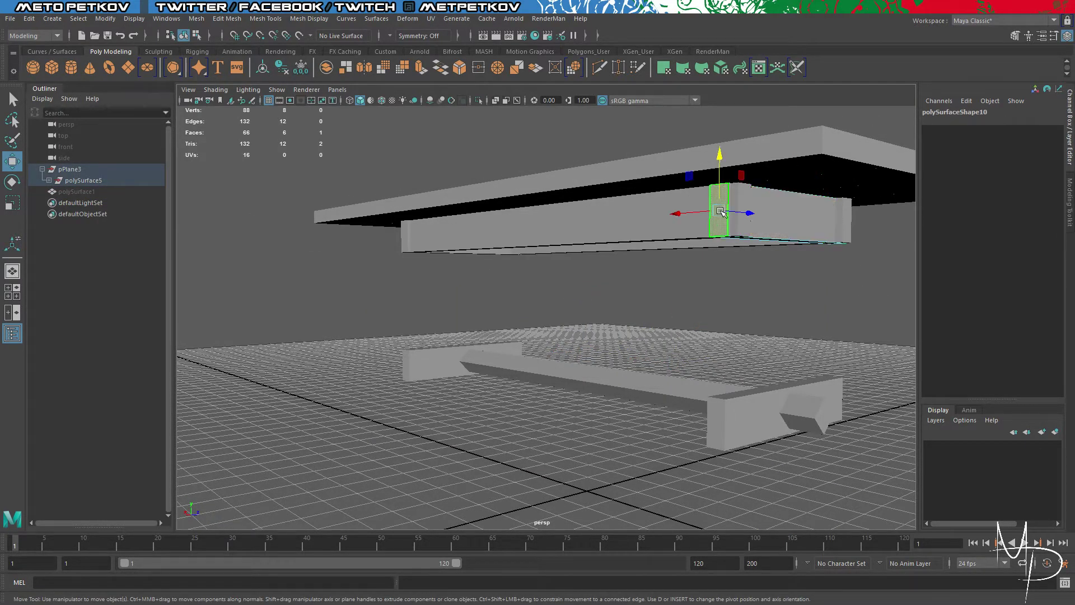
pyautogui.keyDown('alt'); pyautogui.moveTo(720, 211); pyautogui.dragTo(625, 286); pyautogui.keyUp('alt')
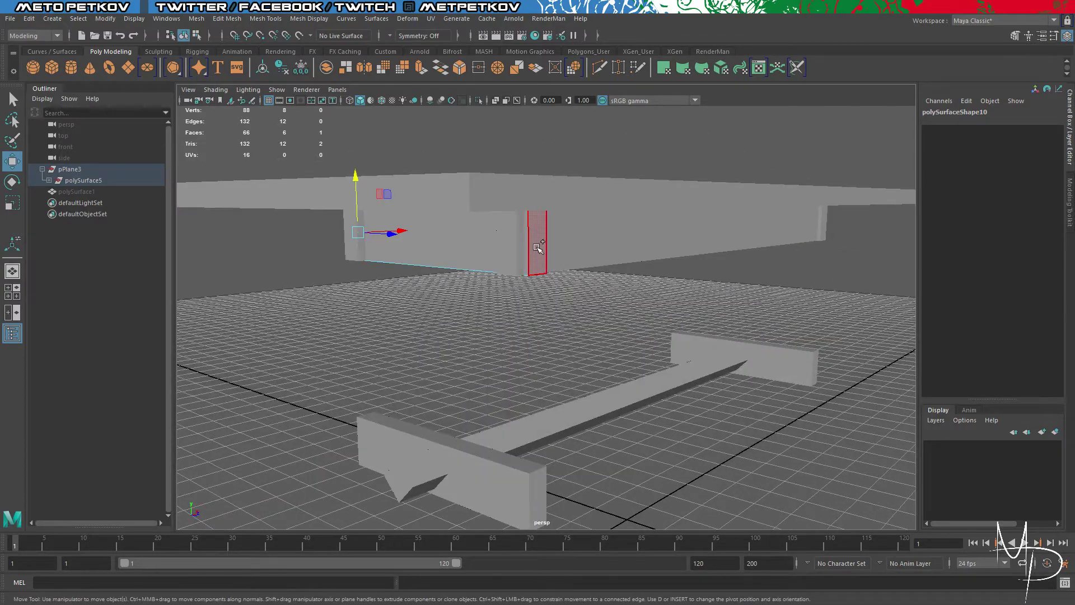
pyautogui.click(538, 247)
pyautogui.press('Delete')
# Step: Delete both end faces of the adjoining long rail board beneath the tabletop
pyautogui.moveTo(496, 270); pyautogui.dragTo(552, 255, button='right')
pyautogui.keyDown('alt'); pyautogui.moveTo(541, 307); pyautogui.dragTo(620, 256); pyautogui.keyUp('alt')
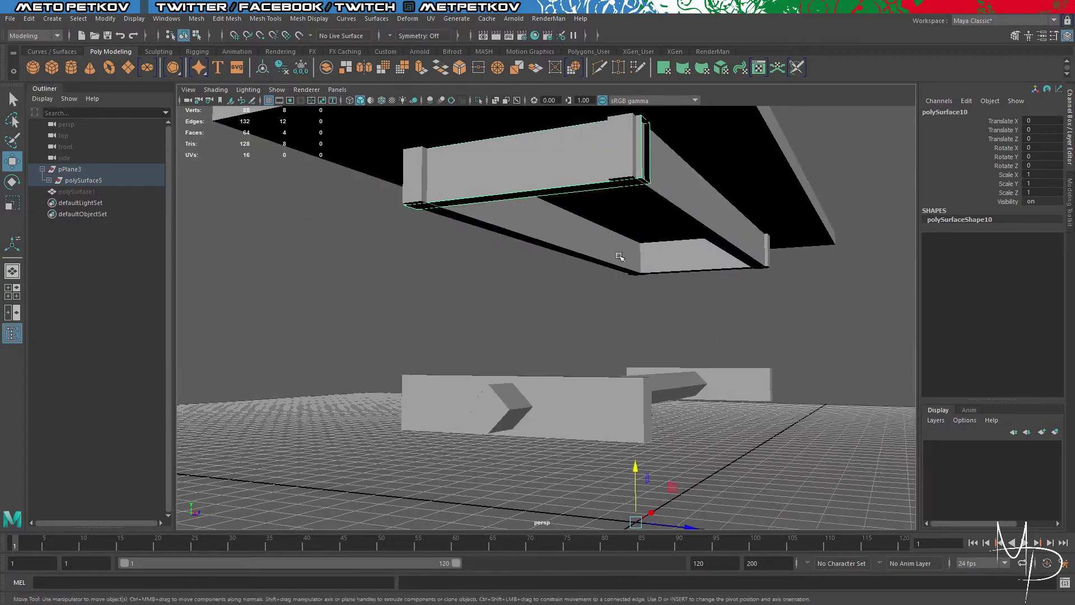
pyautogui.click(670, 200)
pyautogui.moveTo(628, 160); pyautogui.dragTo(627, 194, button='right')
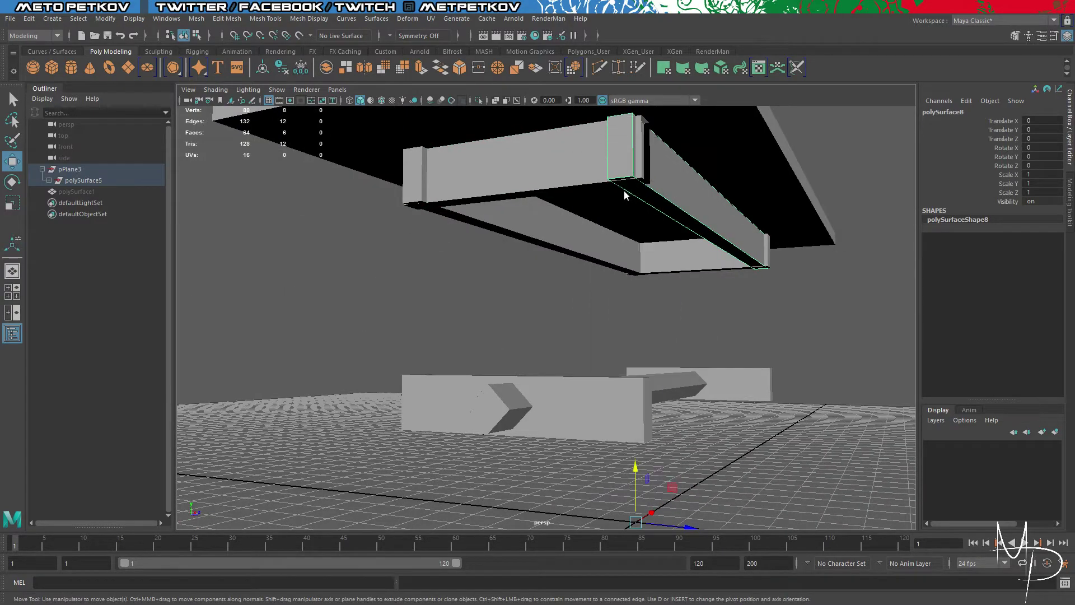
pyautogui.click(619, 137)
pyautogui.keyDown('alt'); pyautogui.moveTo(806, 304); pyautogui.dragTo(642, 285); pyautogui.keyUp('alt')
pyautogui.keyDown('shift'); pyautogui.click(570, 219); pyautogui.keyUp('shift')
pyautogui.press('Delete')
# Step: Delete both end faces of the opposite long rail board, polySurface9
pyautogui.keyDown('alt'); pyautogui.moveTo(729, 313); pyautogui.dragTo(703, 314); pyautogui.keyUp('alt')
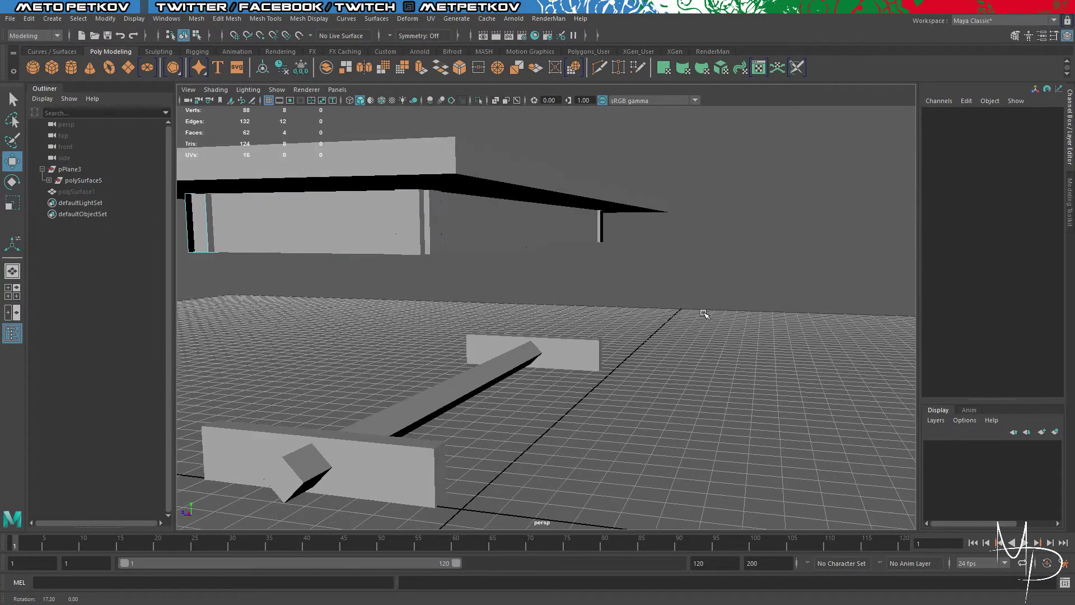
pyautogui.moveTo(709, 271); pyautogui.dragTo(721, 305, button='right')
pyautogui.click(420, 235)
pyautogui.moveTo(445, 224); pyautogui.dragTo(504, 216, button='right')
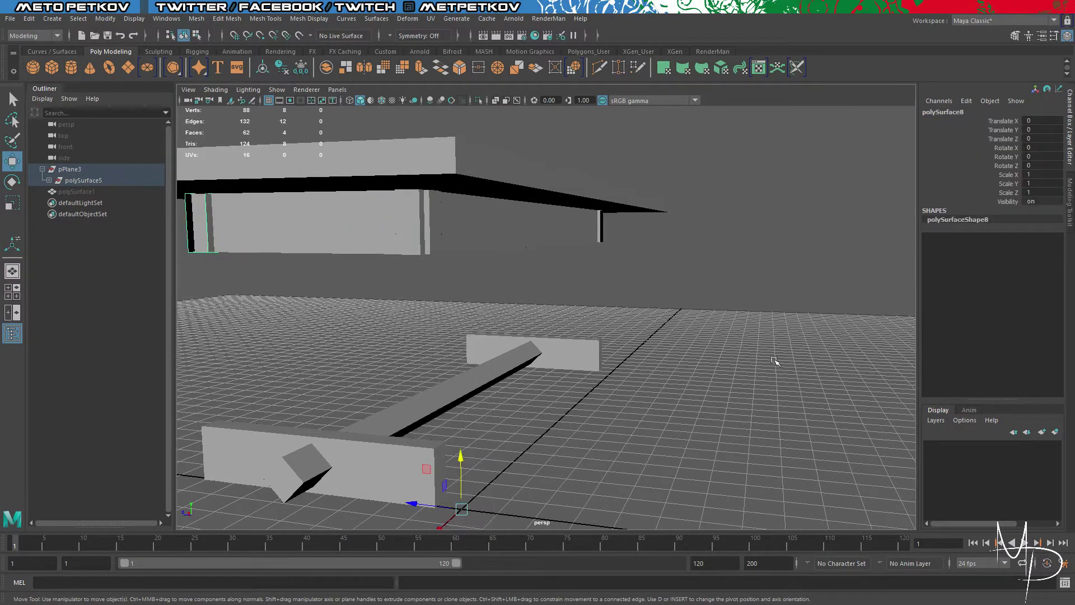
pyautogui.click(775, 360)
pyautogui.click(492, 243)
pyautogui.moveTo(405, 234); pyautogui.dragTo(406, 264, button='right')
pyautogui.keyDown('alt'); pyautogui.moveTo(817, 384); pyautogui.dragTo(636, 391); pyautogui.keyUp('alt')
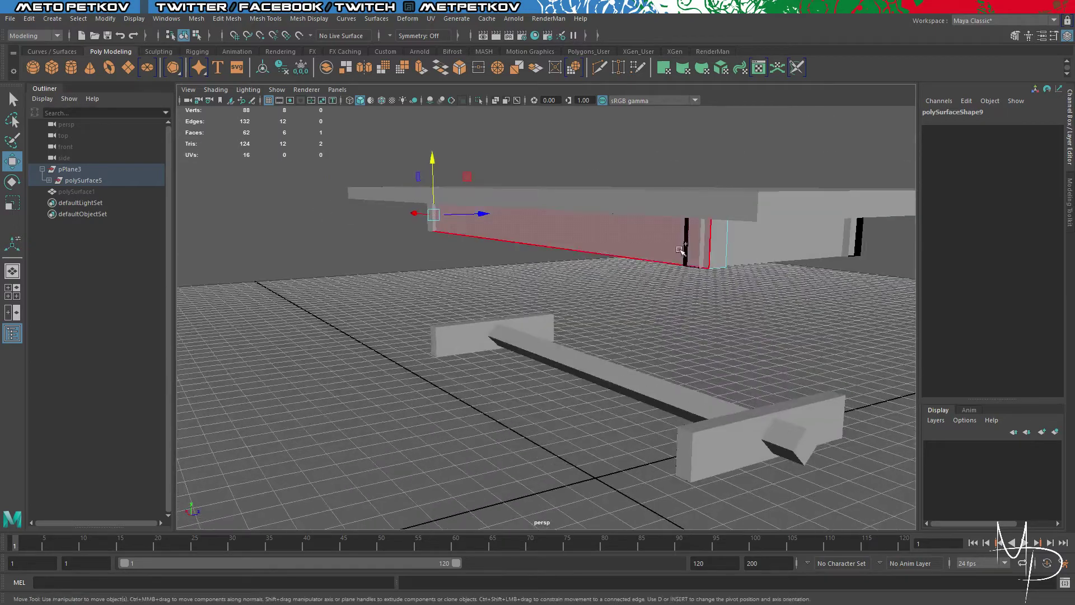
pyautogui.keyDown('shift'); pyautogui.click(718, 236); pyautogui.keyUp('shift')
pyautogui.press('Delete')
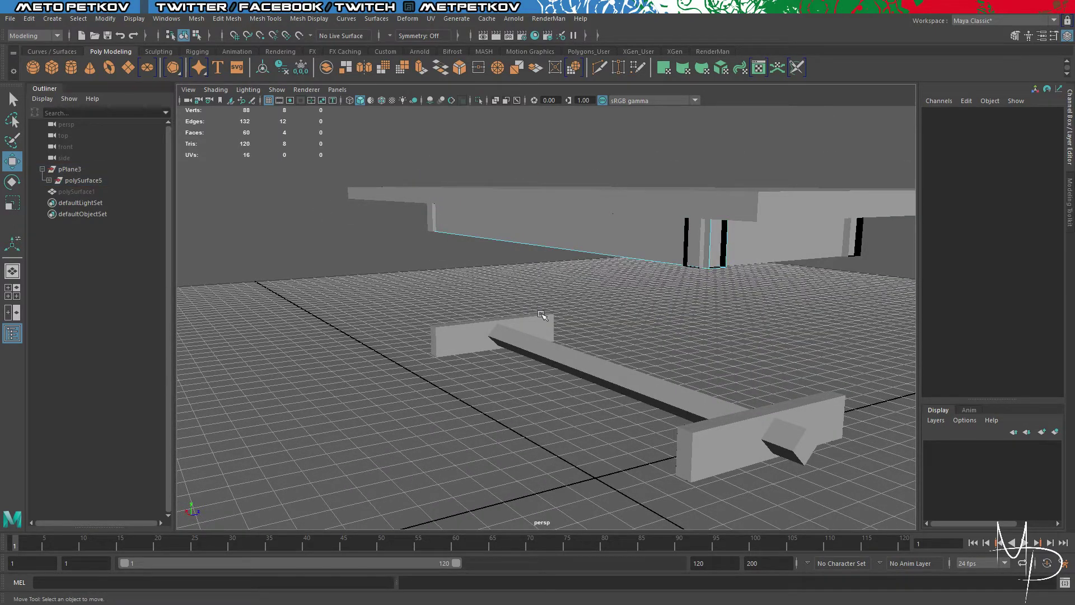
# Step: Delete both end faces of the remaining short rail board beneath the tabletop, polySurface11
pyautogui.keyDown('alt'); pyautogui.moveTo(541, 314); pyautogui.dragTo(559, 168); pyautogui.keyUp('alt')
pyautogui.moveTo(896, 303); pyautogui.dragTo(946, 252, button='right')
pyautogui.click(745, 155)
pyautogui.moveTo(751, 157); pyautogui.dragTo(750, 180, button='right')
pyautogui.click(743, 145)
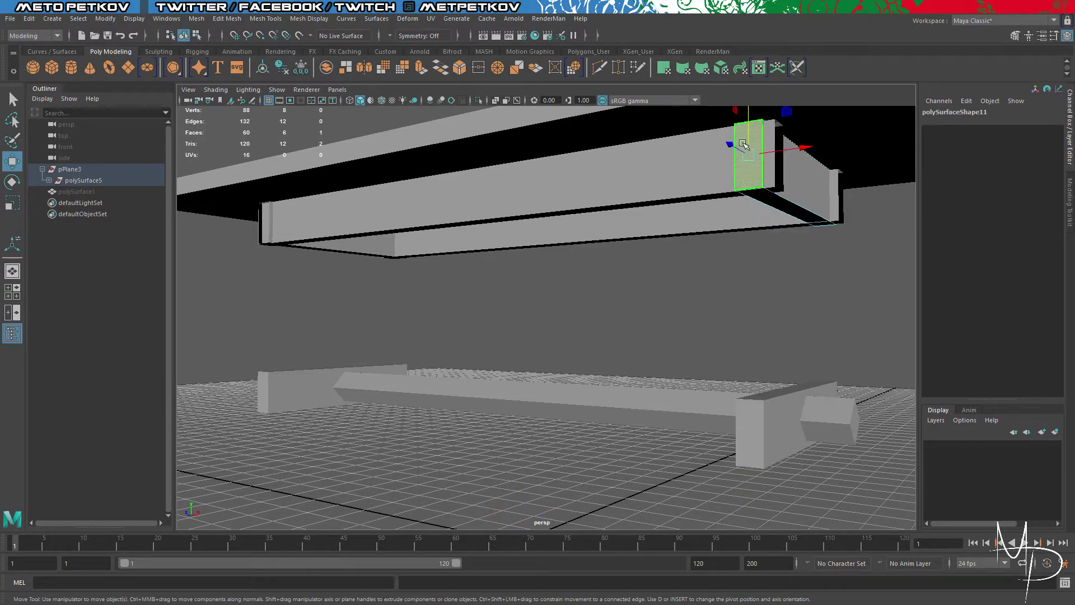
pyautogui.keyDown('alt'); pyautogui.moveTo(823, 273); pyautogui.dragTo(687, 295); pyautogui.keyUp('alt')
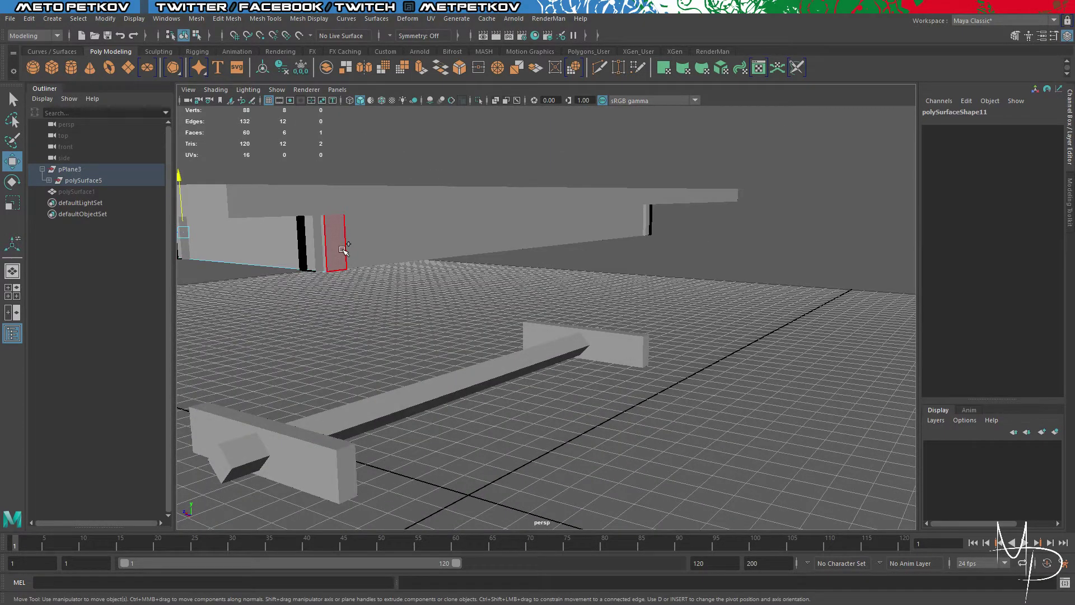
pyautogui.click(344, 251)
pyautogui.press('Delete')
# Step: Delete both end faces of the lower crossbar board, polySurface7, near the floor
pyautogui.keyDown('alt'); pyautogui.moveTo(335, 339); pyautogui.dragTo(585, 179); pyautogui.keyUp('alt')
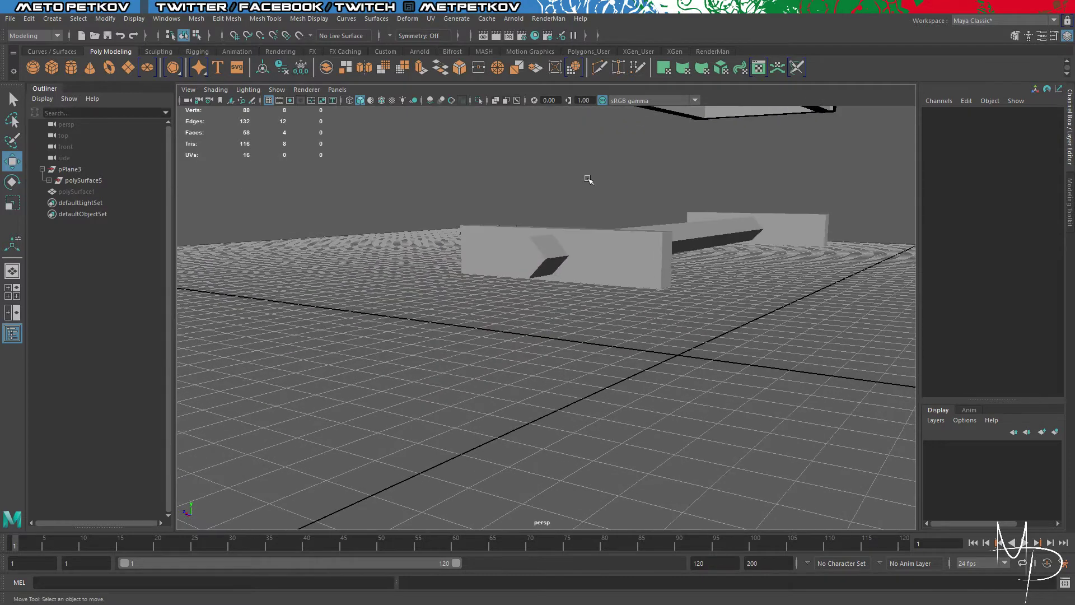
pyautogui.moveTo(669, 234); pyautogui.dragTo(722, 219, button='right')
pyautogui.moveTo(626, 259); pyautogui.dragTo(627, 289, button='right')
pyautogui.click(667, 261)
pyautogui.keyDown('alt'); pyautogui.moveTo(582, 356); pyautogui.dragTo(664, 281); pyautogui.keyUp('alt')
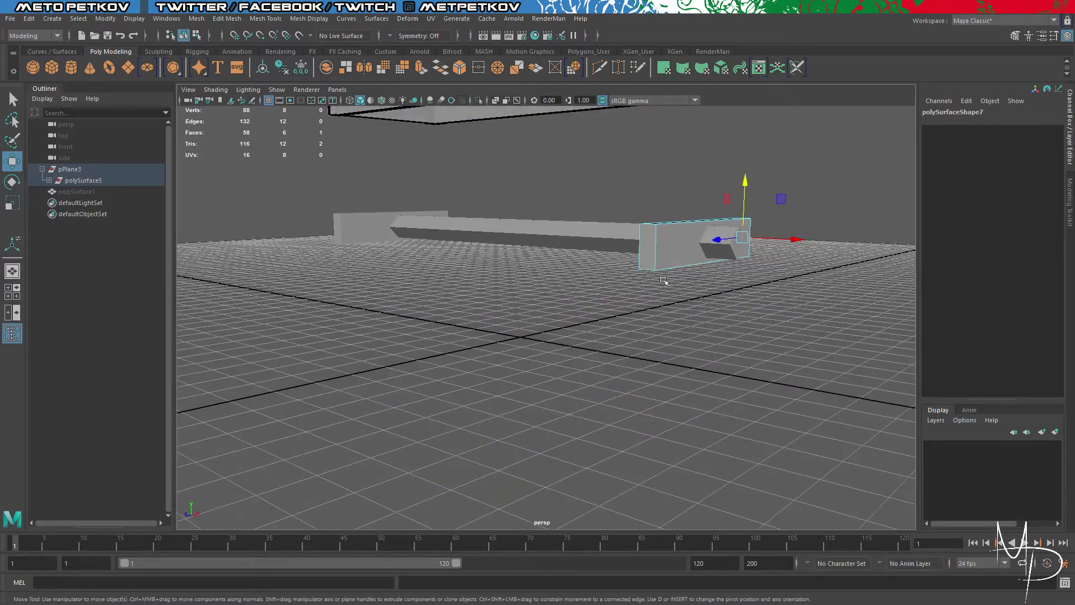
pyautogui.keyDown('shift'); pyautogui.click(649, 255); pyautogui.keyUp('shift')
pyautogui.press('Delete')
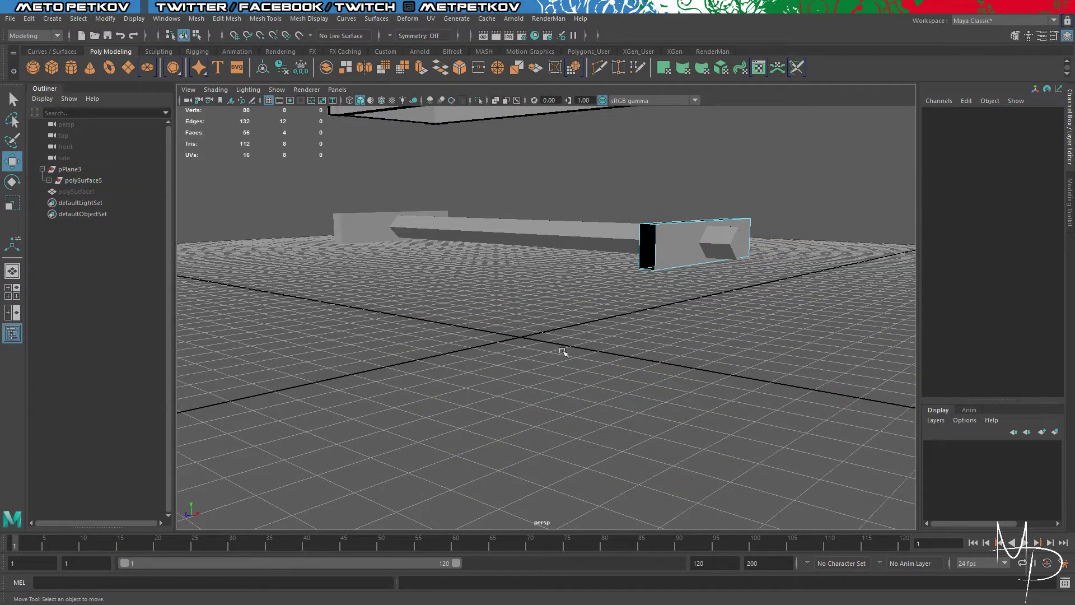
# Step: Delete both end faces of the opposite lower crossbar board, polySurface6
pyautogui.keyDown('alt'); pyautogui.moveTo(561, 353); pyautogui.dragTo(700, 374); pyautogui.keyUp('alt')
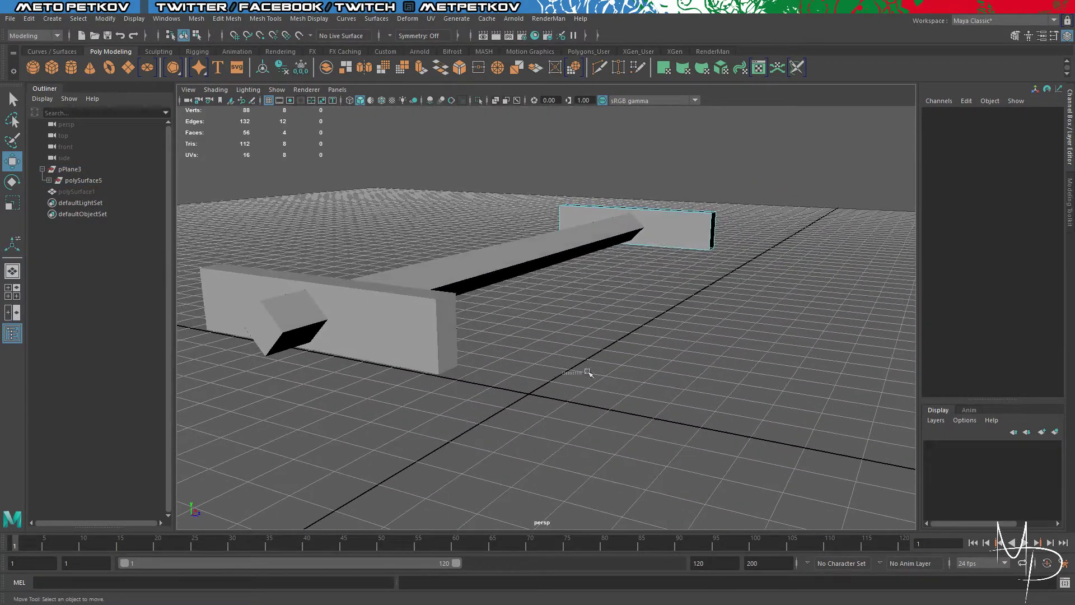
pyautogui.moveTo(564, 270); pyautogui.dragTo(621, 254, button='right')
pyautogui.click(429, 325)
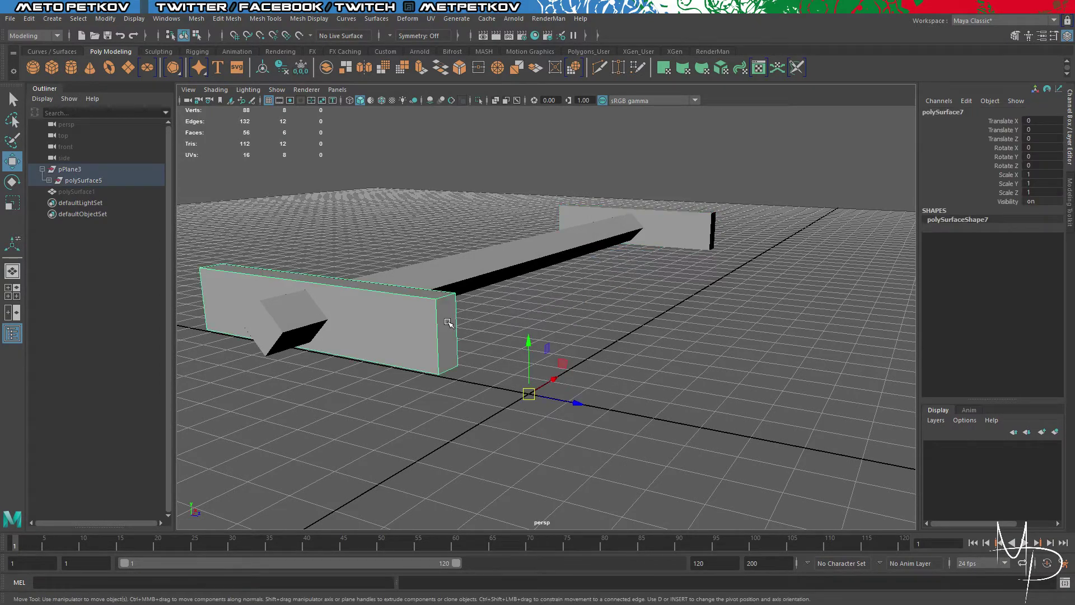
pyautogui.moveTo(442, 323); pyautogui.dragTo(445, 304, button='right')
pyautogui.click(441, 323)
pyautogui.keyDown('alt'); pyautogui.moveTo(441, 323); pyautogui.dragTo(492, 411); pyautogui.keyUp('alt')
pyautogui.press('Delete')
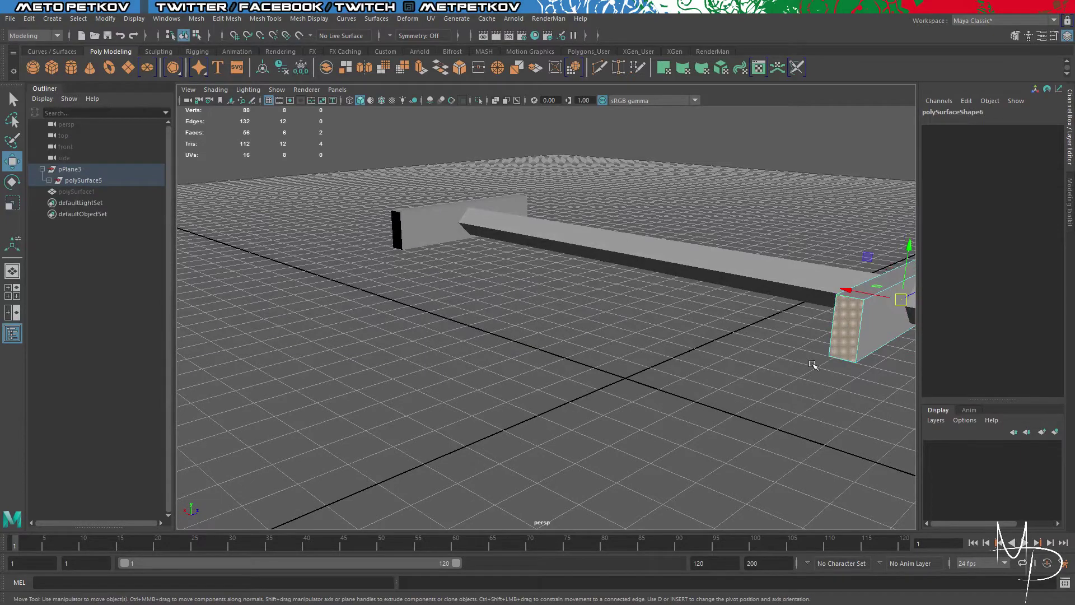
# Step: Unhide the table leg mesh, polySurface1, and check the complete table's edges
pyautogui.scroll(-5, 654, 390)
pyautogui.keyDown('alt'); pyautogui.moveTo(686, 375); pyautogui.dragTo(560, 376); pyautogui.keyUp('alt')
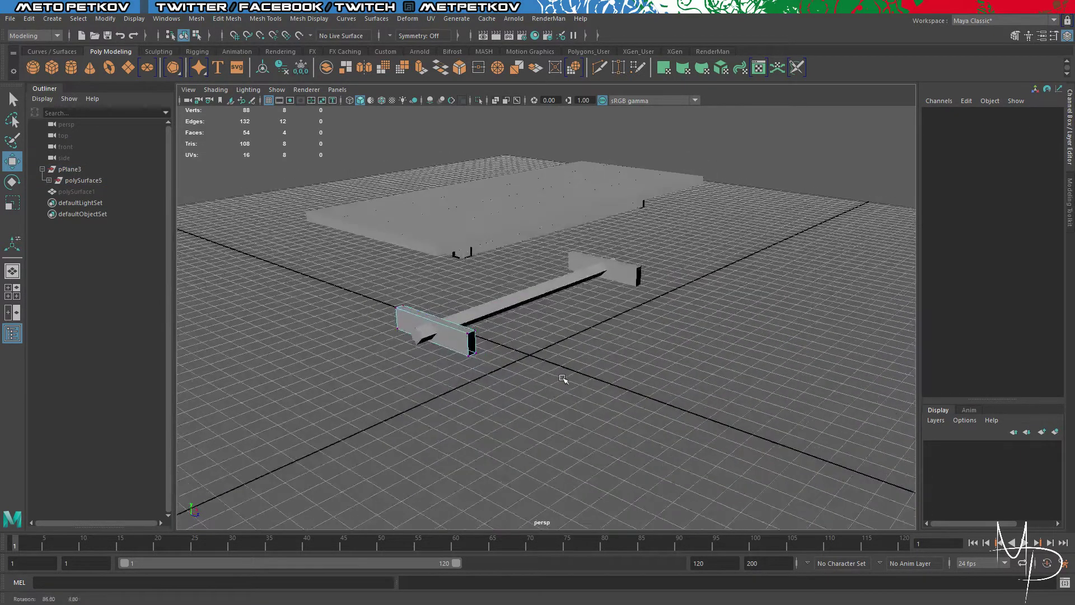
pyautogui.moveTo(630, 330); pyautogui.dragTo(653, 252, button='right')
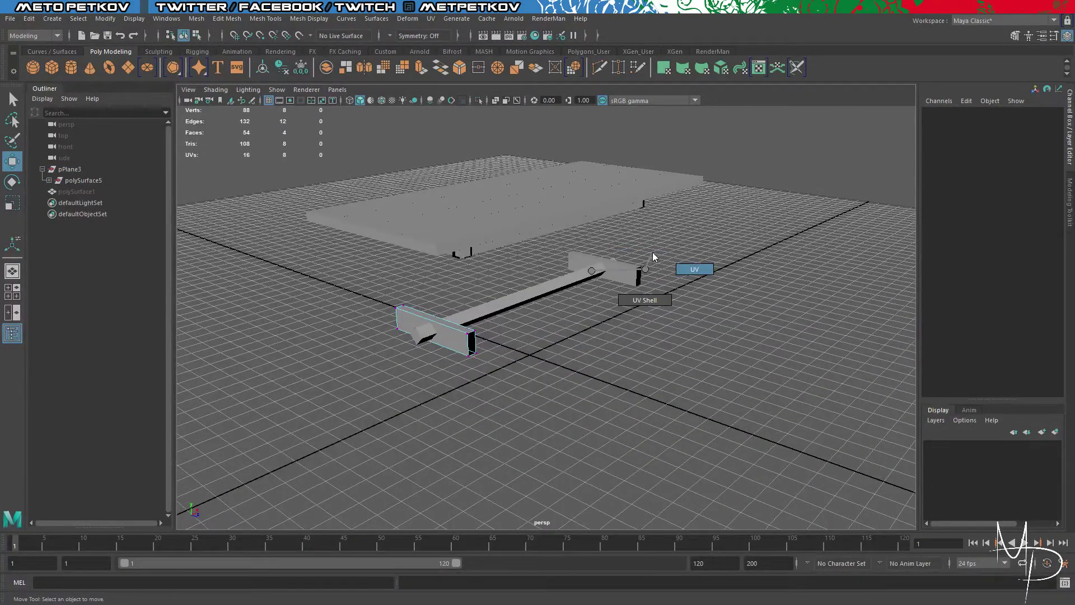
pyautogui.moveTo(673, 342); pyautogui.dragTo(738, 255, button='right')
pyautogui.click(335, 320)
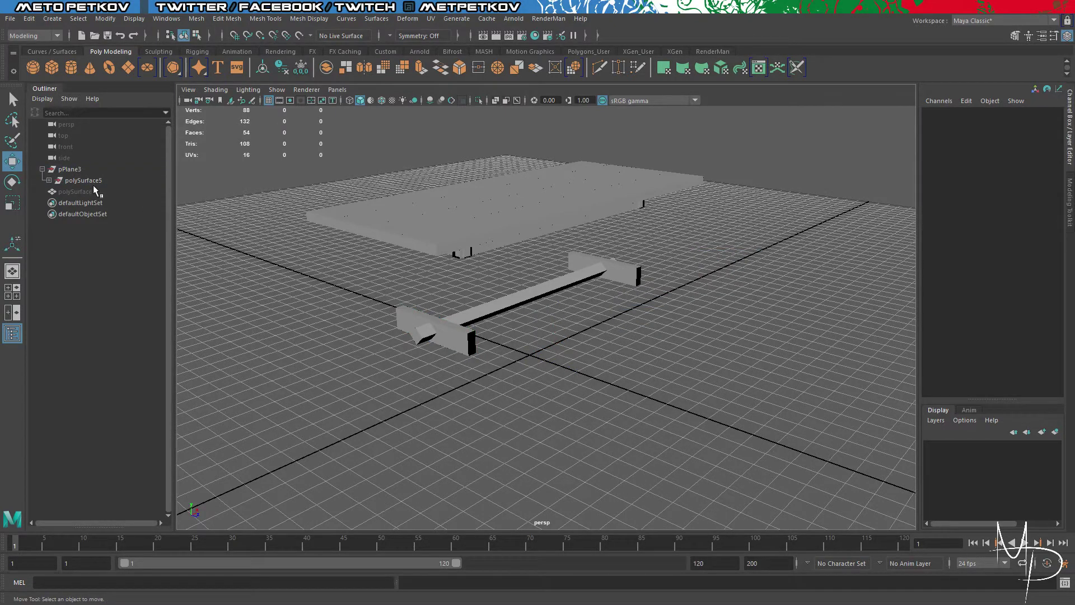
pyautogui.click(75, 191)
pyautogui.press('h')
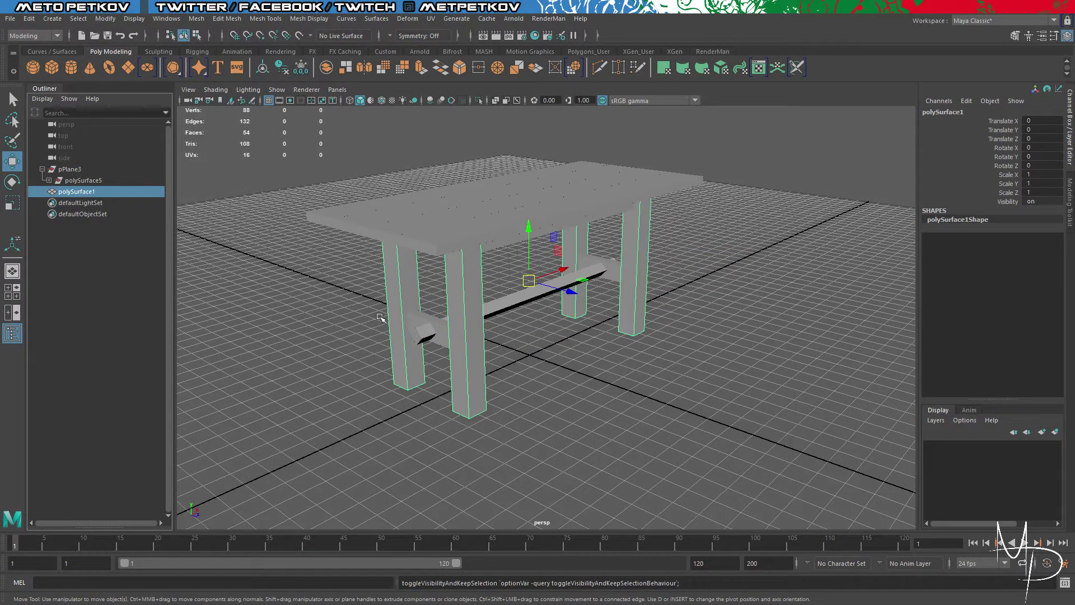
pyautogui.keyDown('alt'); pyautogui.moveTo(691, 403); pyautogui.dragTo(637, 393); pyautogui.keyUp('alt')
pyautogui.scroll(-4, 637, 393)
pyautogui.moveTo(279, 124); pyautogui.dragTo(707, 330)
pyautogui.keyDown('alt'); pyautogui.moveTo(518, 319); pyautogui.dragTo(608, 341); pyautogui.keyUp('alt')
pyautogui.scroll(3, 519, 338)
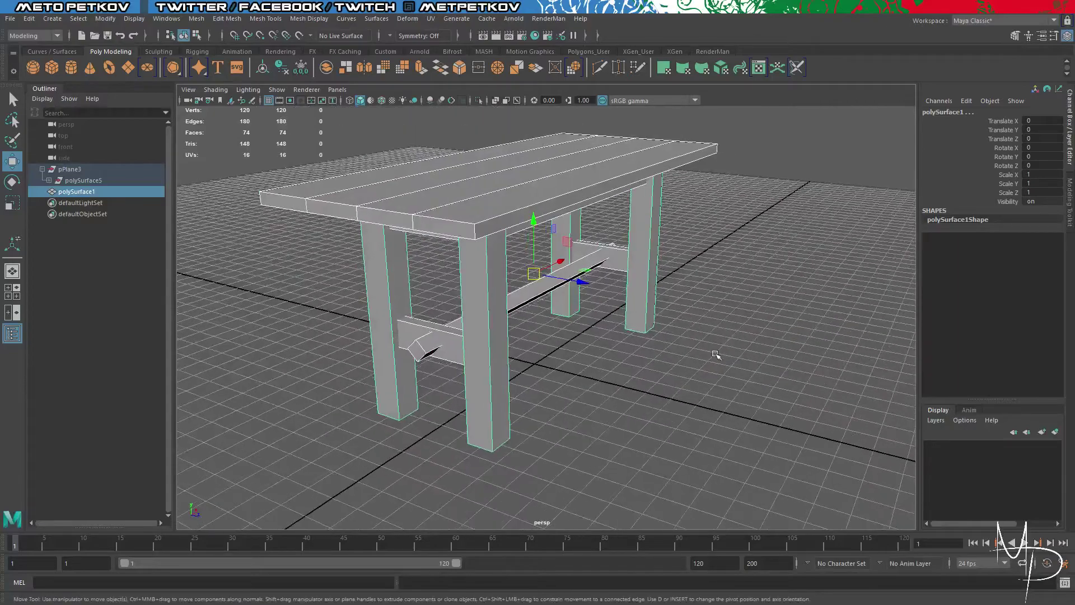
pyautogui.click(715, 355)
# Step: Hide the combined tabletop and stretcher mesh, polySurface12, to expose the upper sides of the rail boards
pyautogui.keyDown('alt'); pyautogui.moveTo(715, 355); pyautogui.dragTo(652, 279); pyautogui.keyUp('alt')
pyautogui.click(644, 151)
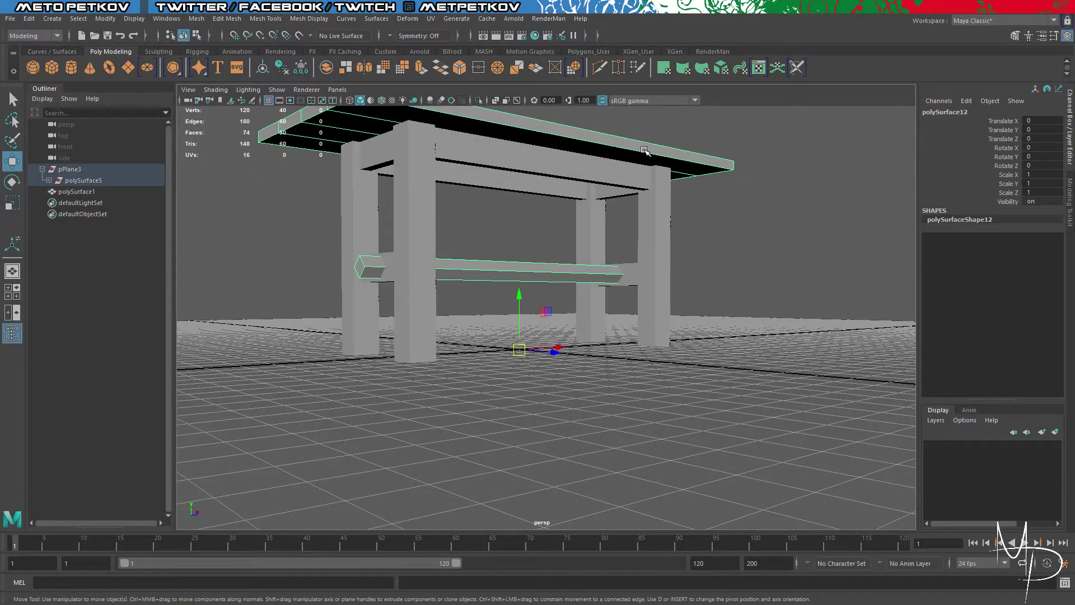
pyautogui.hotkey('ctrl', 'h')
pyautogui.keyDown('alt'); pyautogui.moveTo(755, 248); pyautogui.dragTo(815, 300); pyautogui.keyUp('alt')
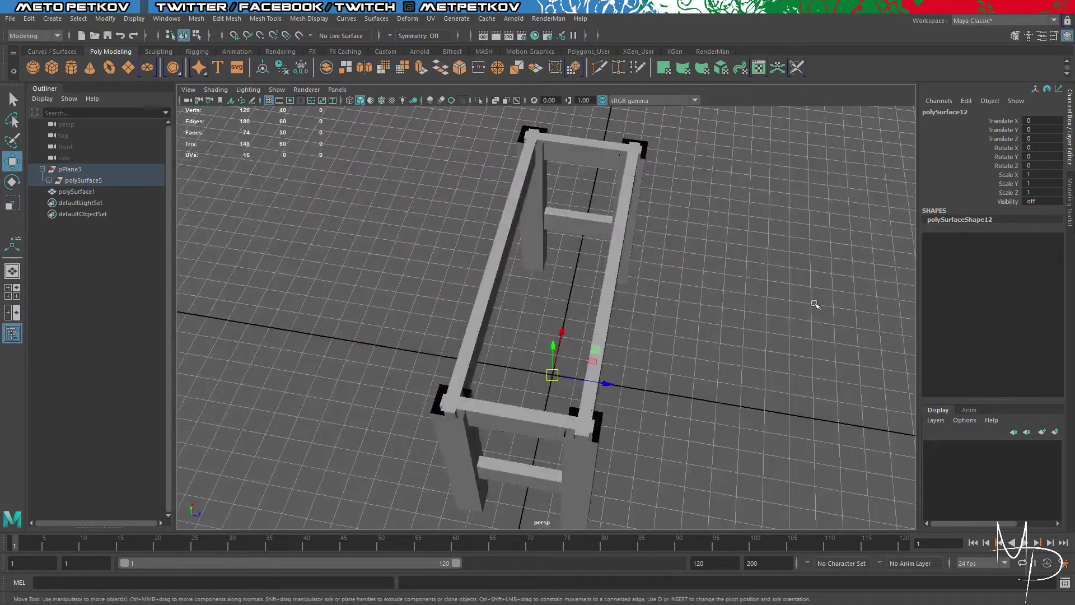
# Step: Delete the top face of the long rail board polySurface8
pyautogui.rightClick(621, 240)
pyautogui.click(620, 270)
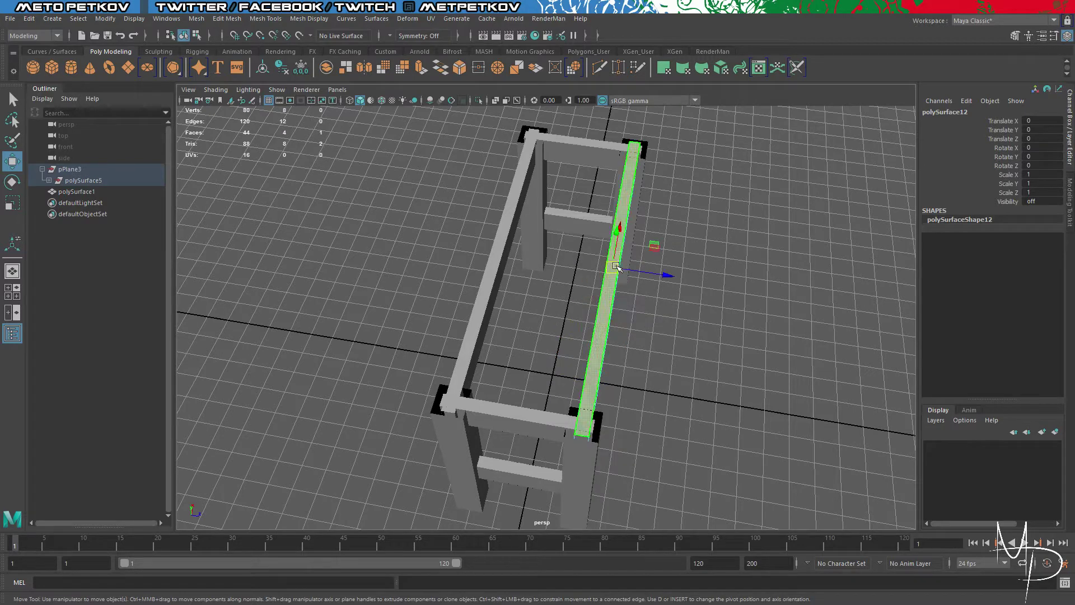
pyautogui.click(616, 250)
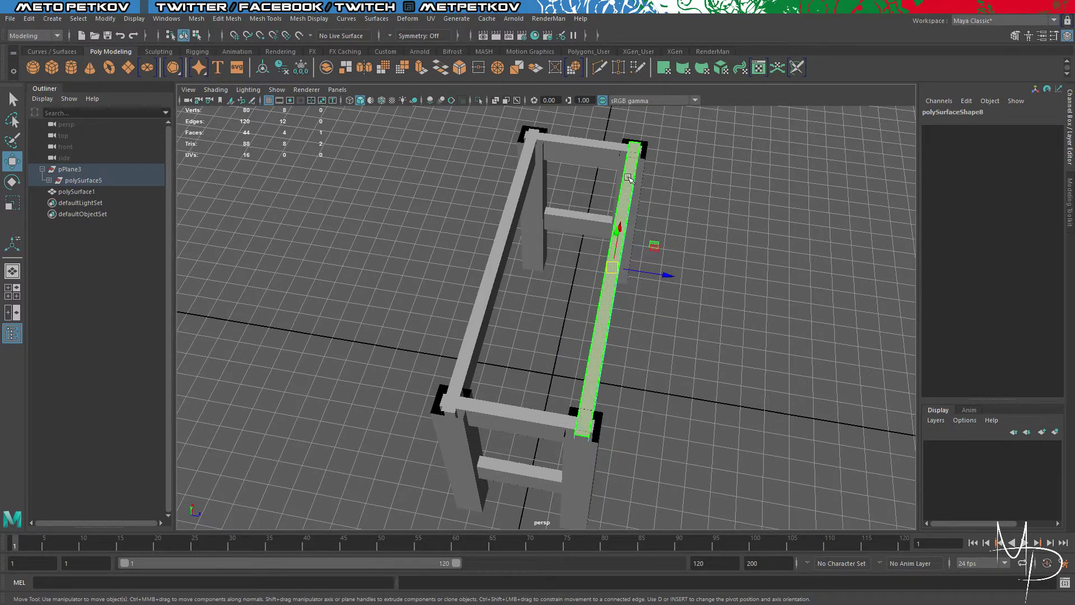
pyautogui.press('Delete')
# Step: Delete the top face of the opposite long rail board, polySurface9
pyautogui.moveTo(607, 147); pyautogui.dragTo(641, 139, button='right')
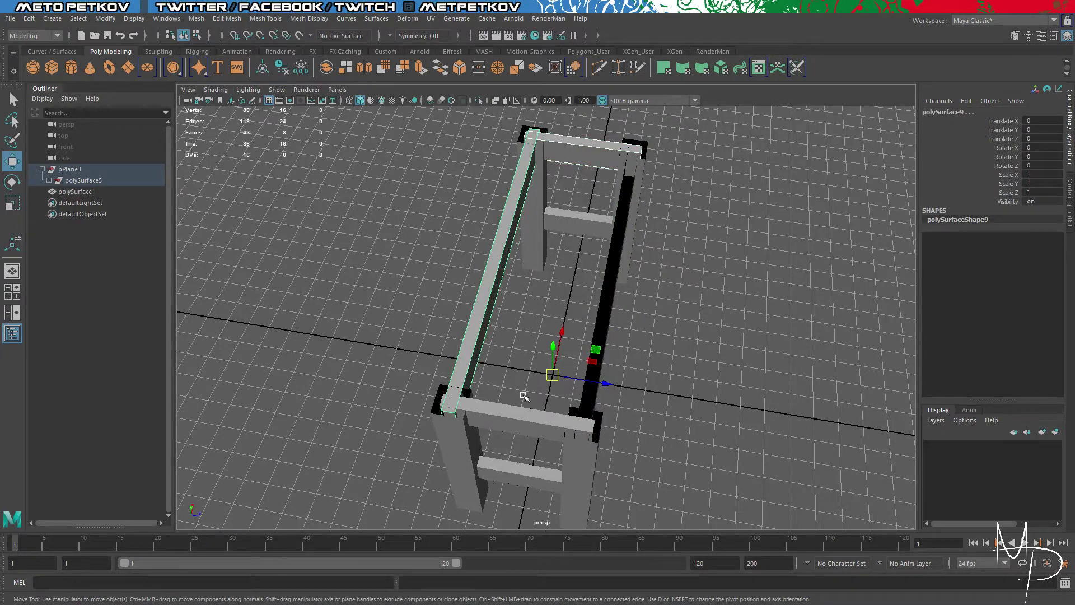
pyautogui.keyDown('shift'); pyautogui.click(516, 419); pyautogui.keyUp('shift')
pyautogui.moveTo(482, 315); pyautogui.dragTo(482, 316, button='right')
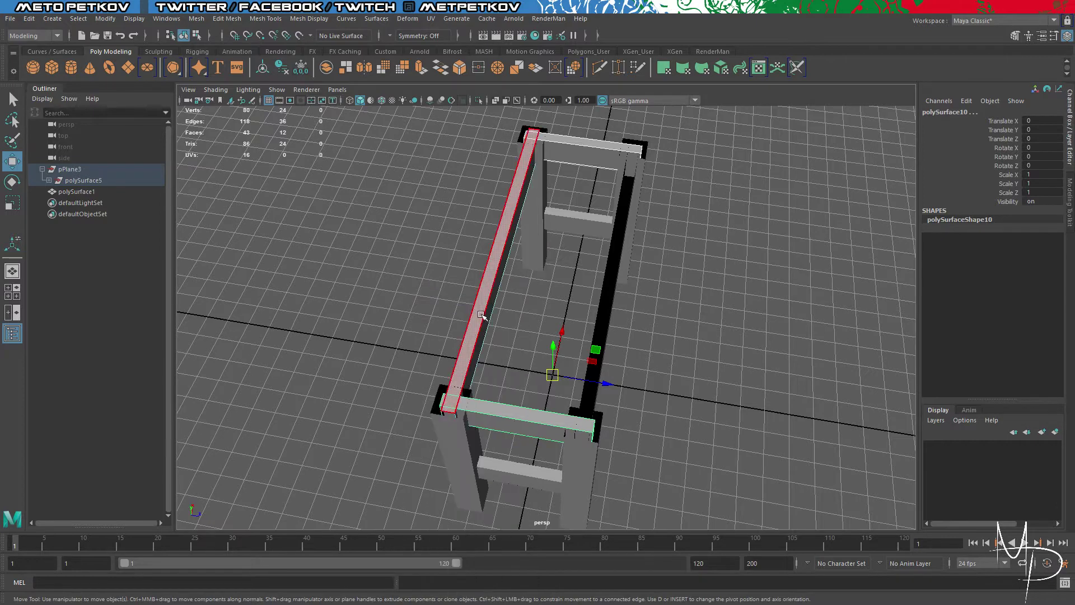
pyautogui.click(481, 315)
pyautogui.press('Delete')
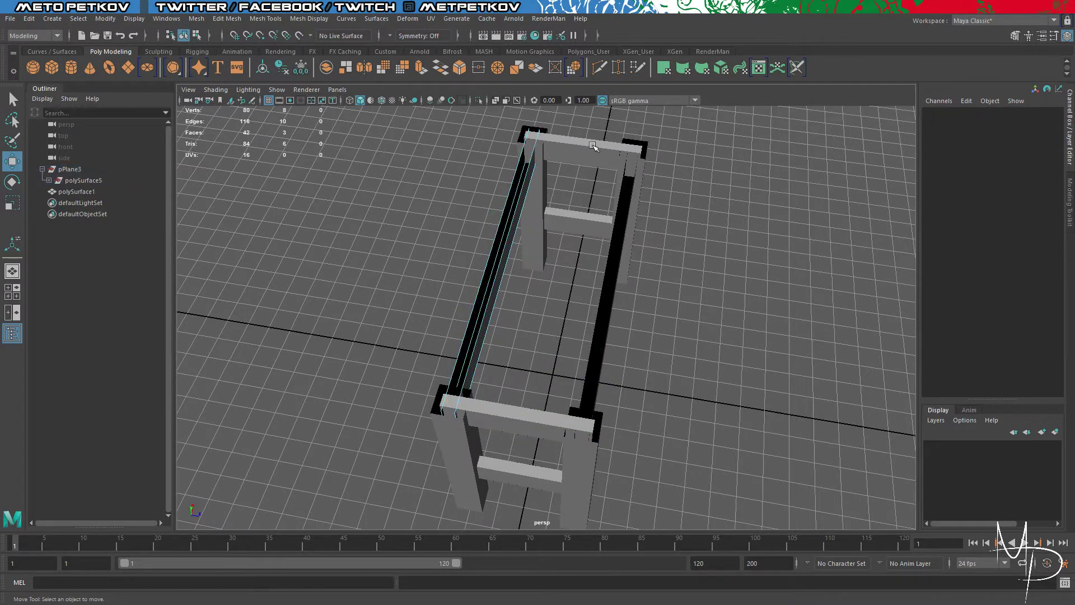
# Step: Delete the top faces of both short rail boards that connect the long rails
pyautogui.click(593, 145)
pyautogui.moveTo(591, 147); pyautogui.dragTo(591, 168, button='right')
pyautogui.click(588, 141)
pyautogui.press('Delete')
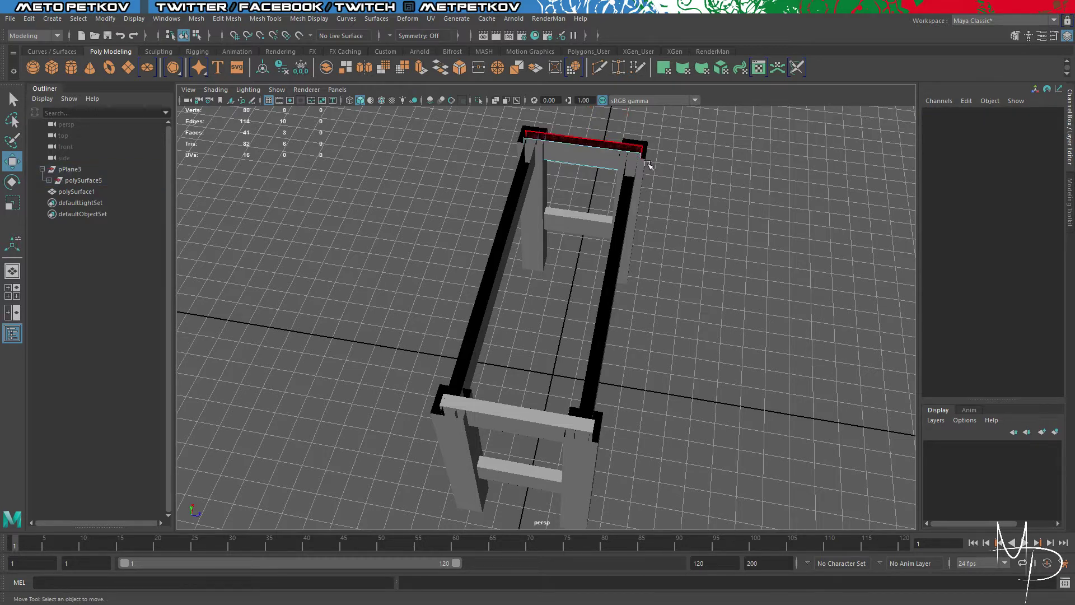
pyautogui.click(526, 415)
pyautogui.moveTo(526, 414); pyautogui.dragTo(525, 303, button='right')
pyautogui.click(511, 414)
pyautogui.press('Delete')
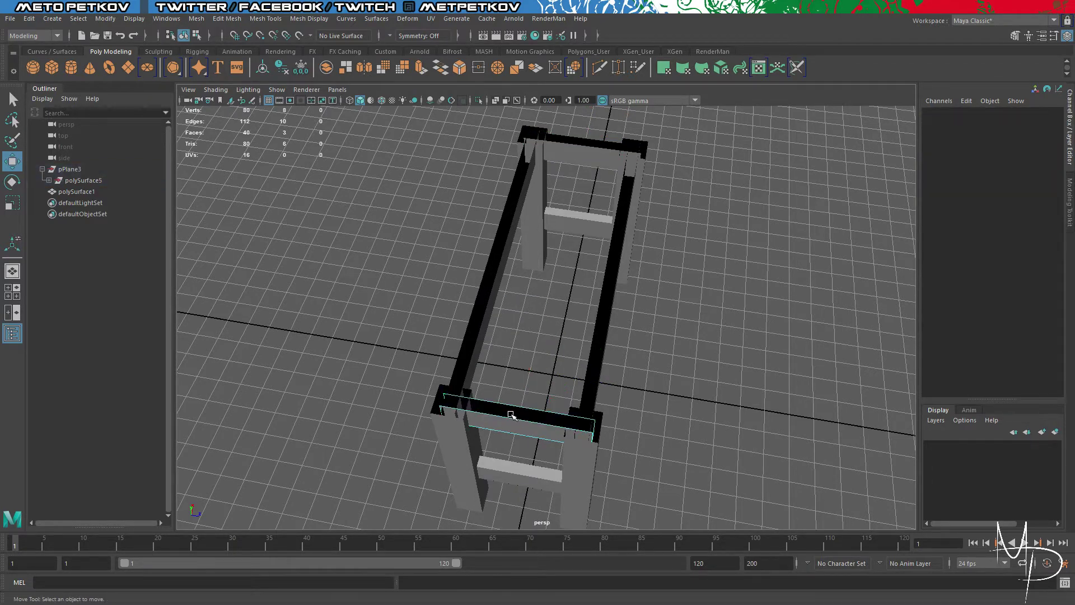
# Step: Unhide the tabletop and stretcher mesh, polySurface12, and review the whole table
pyautogui.keyDown('alt'); pyautogui.moveTo(683, 435); pyautogui.dragTo(633, 403); pyautogui.keyUp('alt')
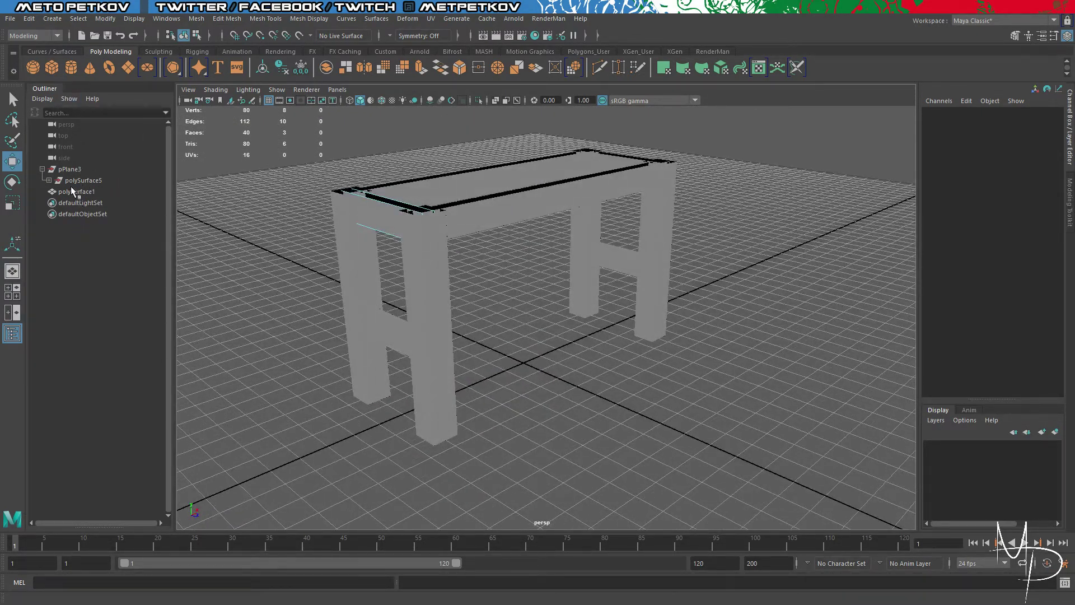
pyautogui.click(49, 180)
pyautogui.click(92, 257)
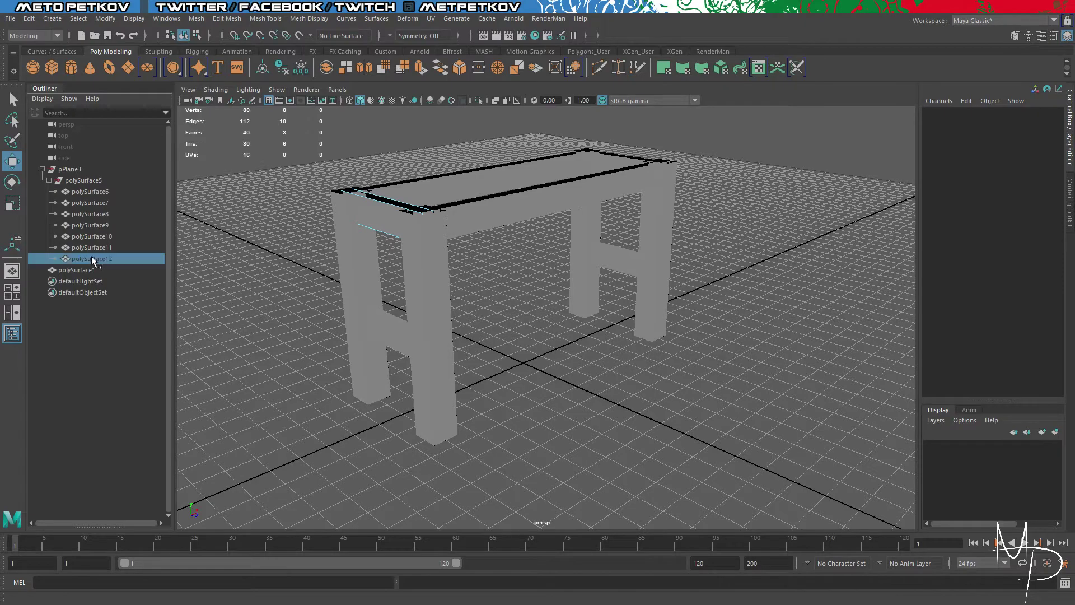
pyautogui.press('h')
pyautogui.click(509, 360)
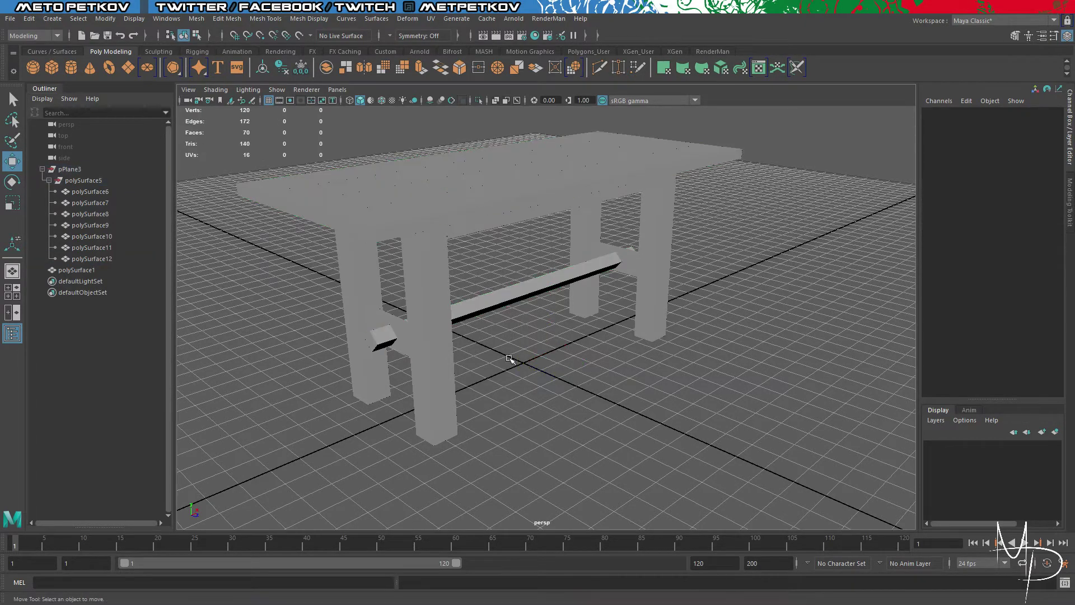
pyautogui.keyDown('alt'); pyautogui.moveTo(508, 360); pyautogui.dragTo(578, 389); pyautogui.keyUp('alt')
pyautogui.scroll(-5, 578, 389)
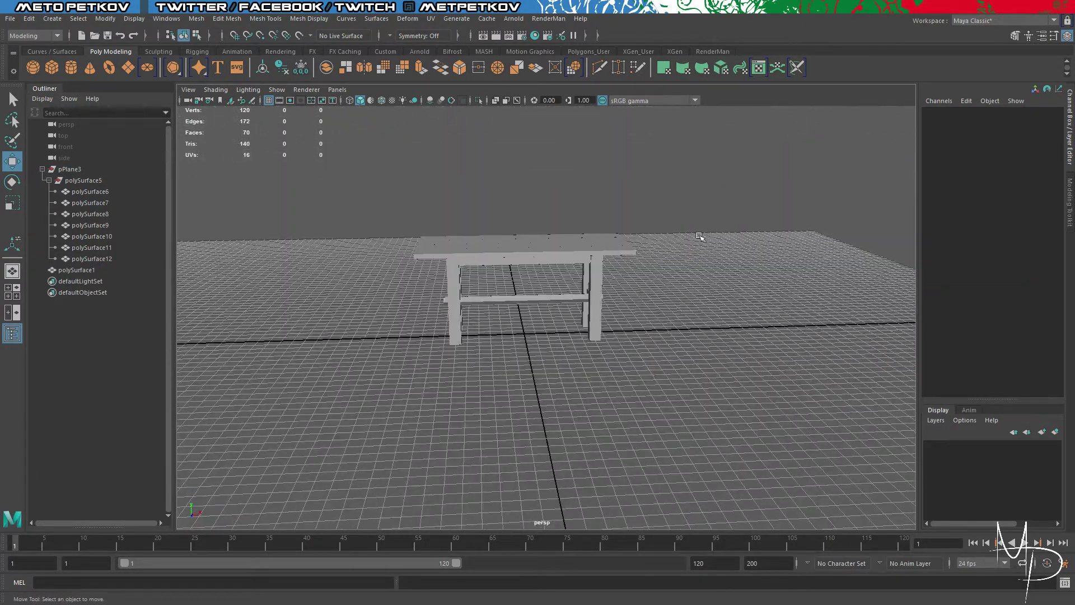
pyautogui.moveTo(695, 248)
pyautogui.mouseDown(button='right')
pyautogui.moveTo(707, 218)
pyautogui.moveTo(696, 246)
pyautogui.mouseUp(button='right')
pyautogui.moveTo(693, 307); pyautogui.dragTo(537, 279)
pyautogui.moveTo(336, 181); pyautogui.dragTo(753, 392)
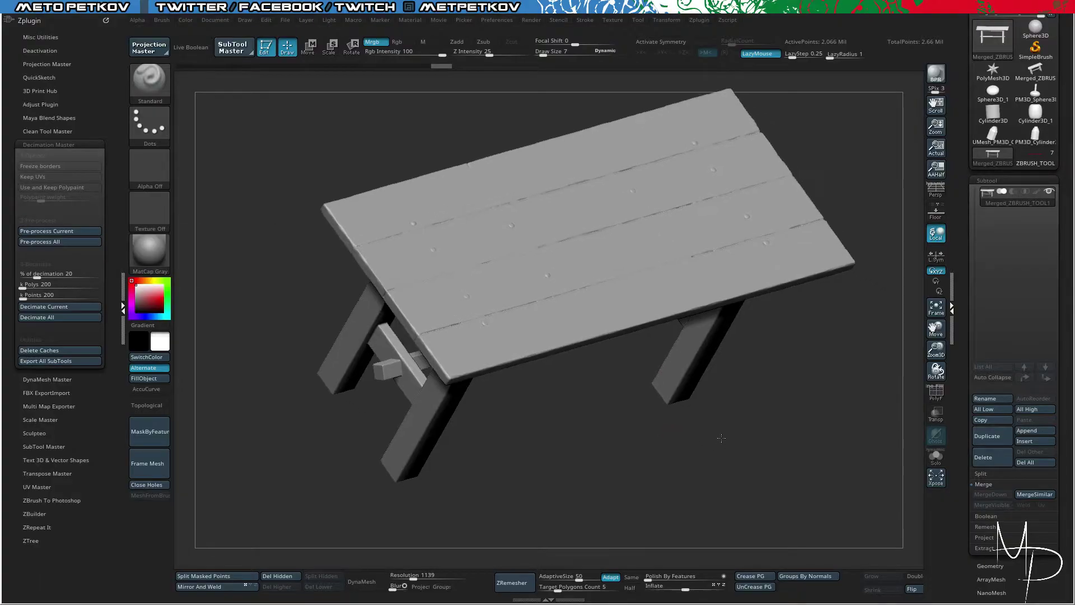
# Step: In ZBrush, try to decimate the merged table with the polygon target set to 0.1 k polys
pyautogui.moveTo(721, 438); pyautogui.dragTo(726, 443)
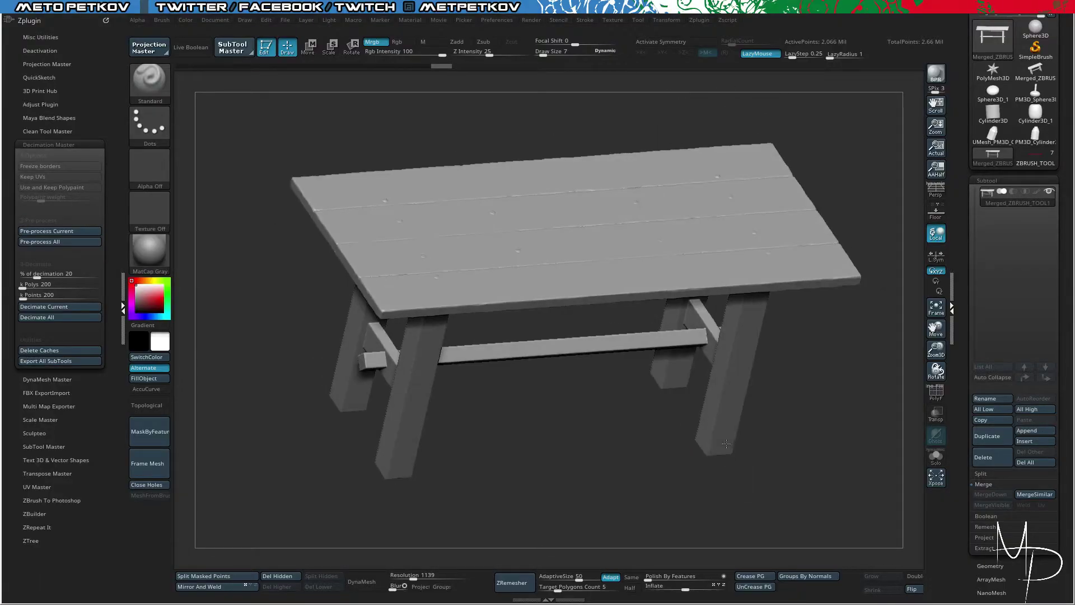
pyautogui.click(24, 285)
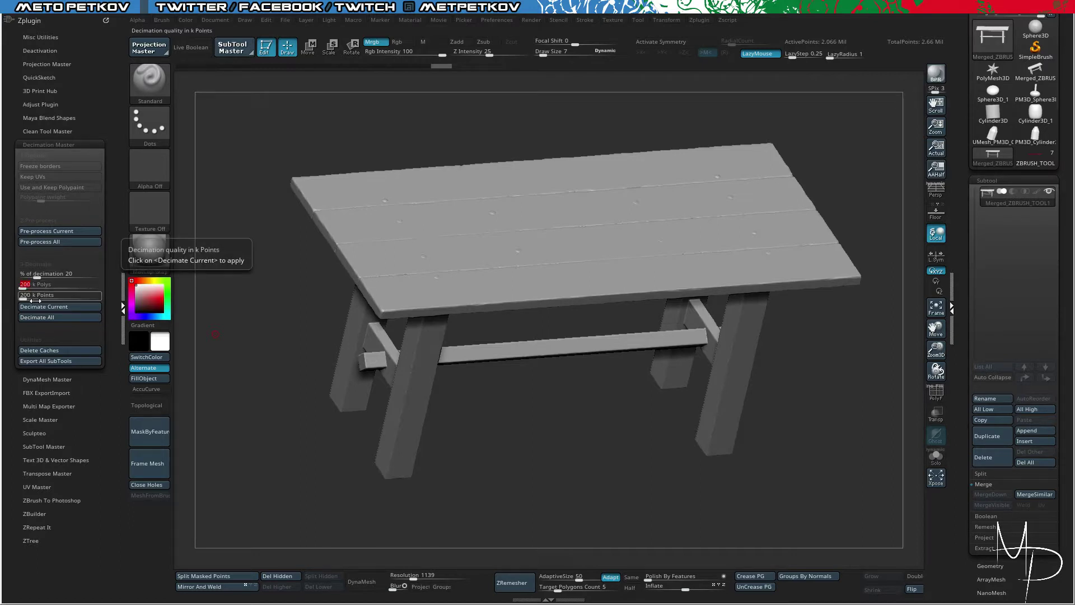
pyautogui.write('0.1')
pyautogui.press('Return')
pyautogui.click(88, 306)
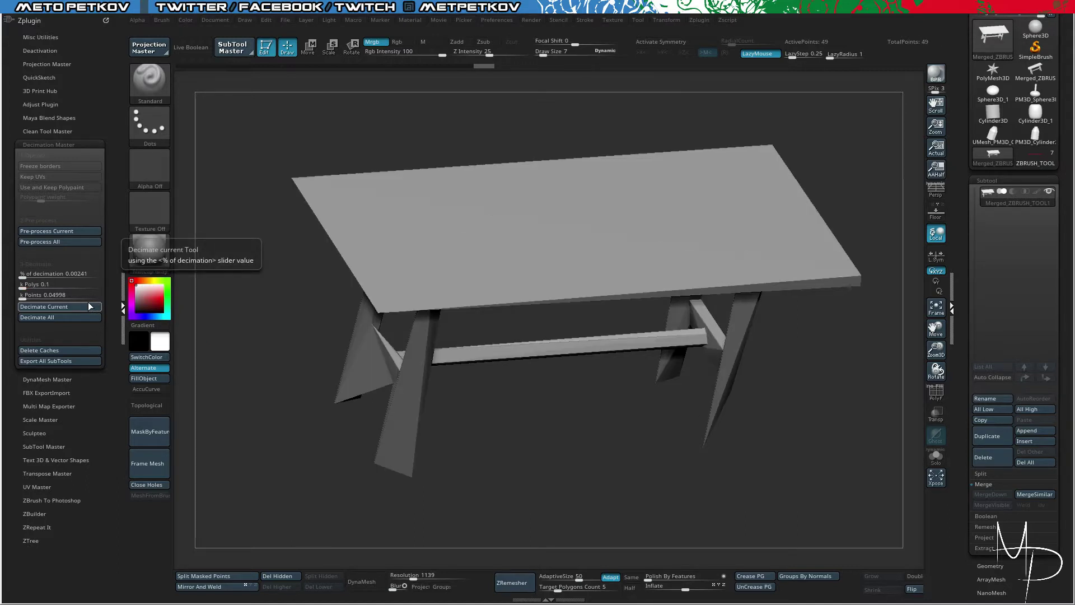
# Step: Decimate the merged table again with a 1 k polys target and inspect its wireframe and shape
pyautogui.click(69, 283)
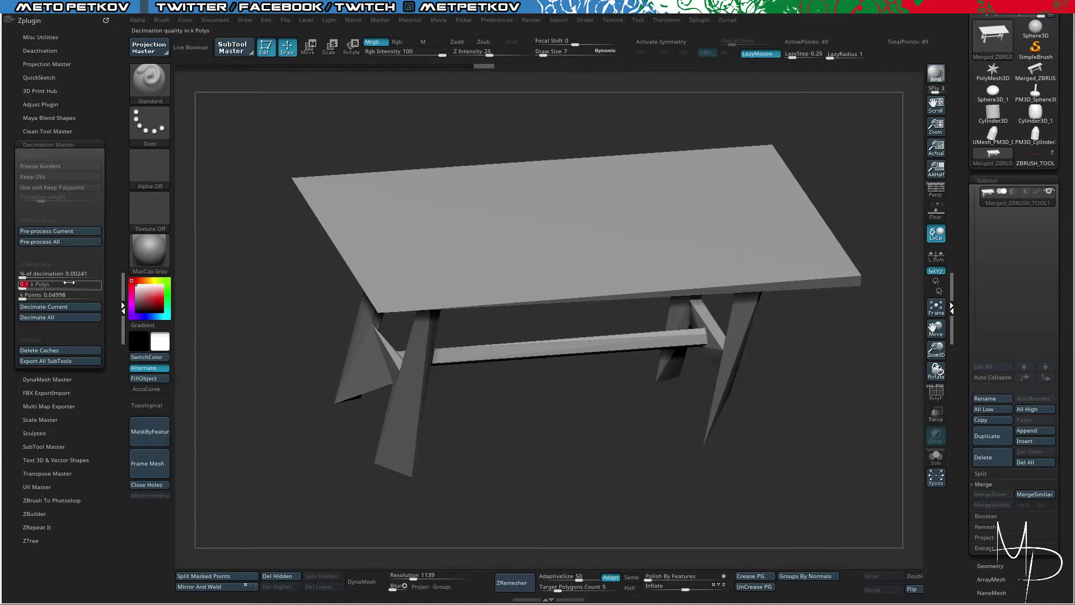
pyautogui.write('1')
pyautogui.press('Return')
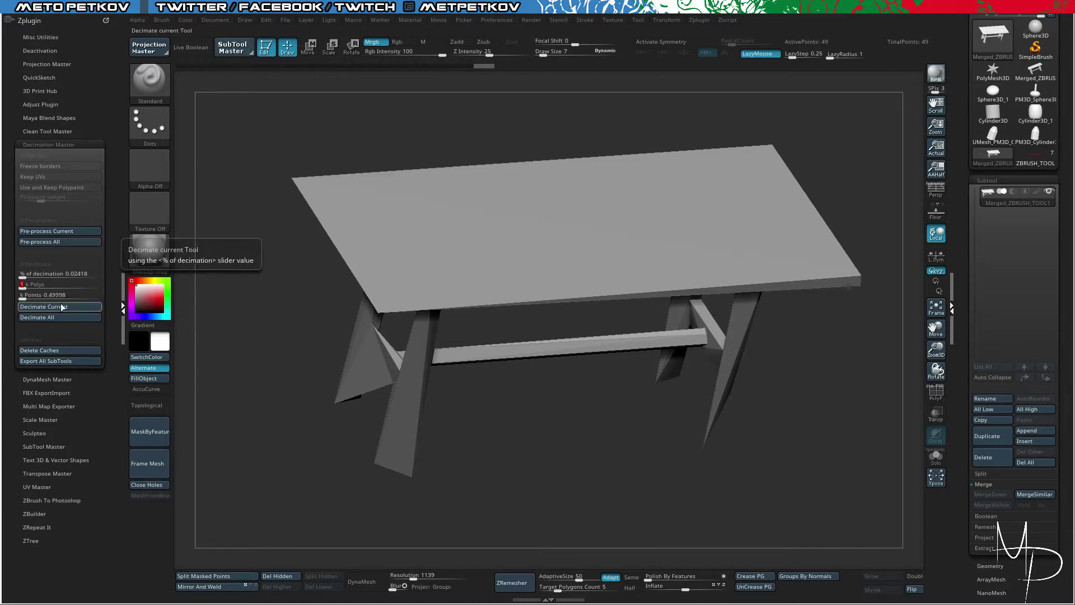
pyautogui.click(66, 307)
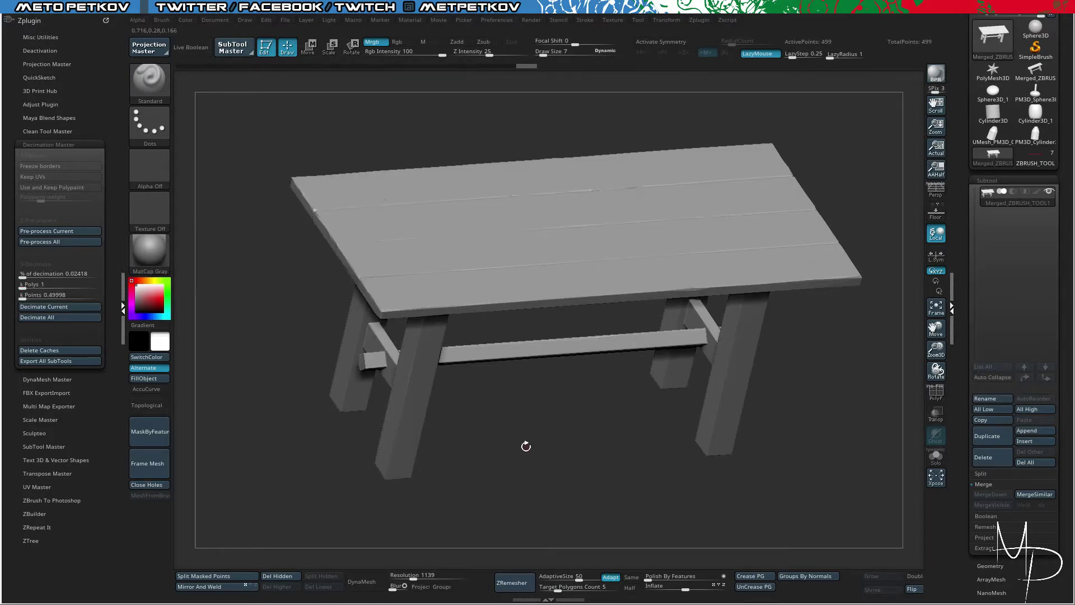
pyautogui.hotkey('shift', 'f')
pyautogui.moveTo(533, 480); pyautogui.dragTo(698, 523)
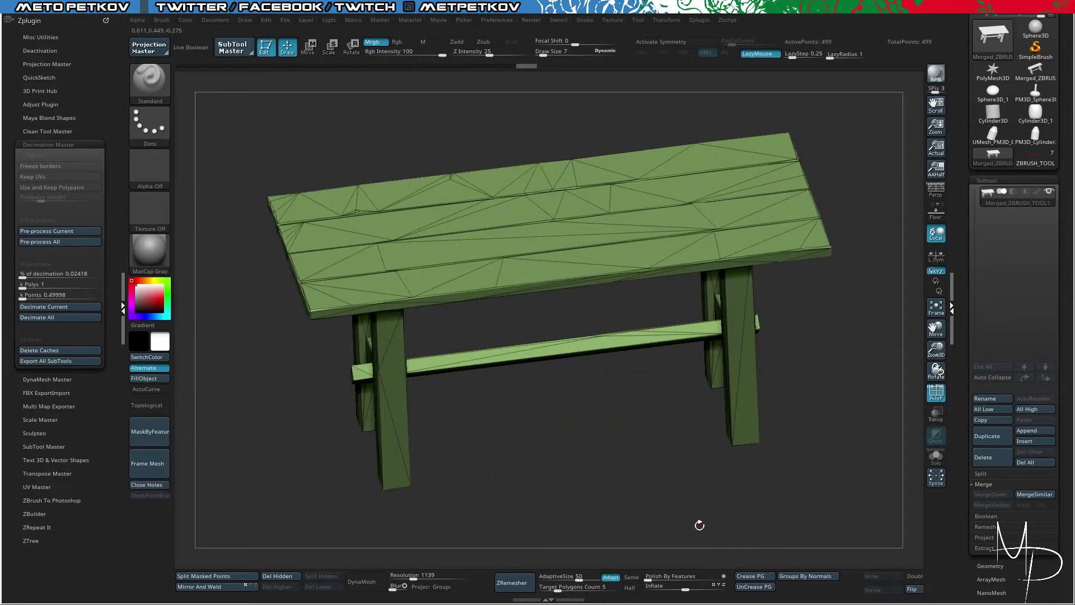
pyautogui.hotkey('shift', 'f')
pyautogui.moveTo(553, 502); pyautogui.dragTo(528, 487)
pyautogui.moveTo(588, 442); pyautogui.dragTo(592, 487)
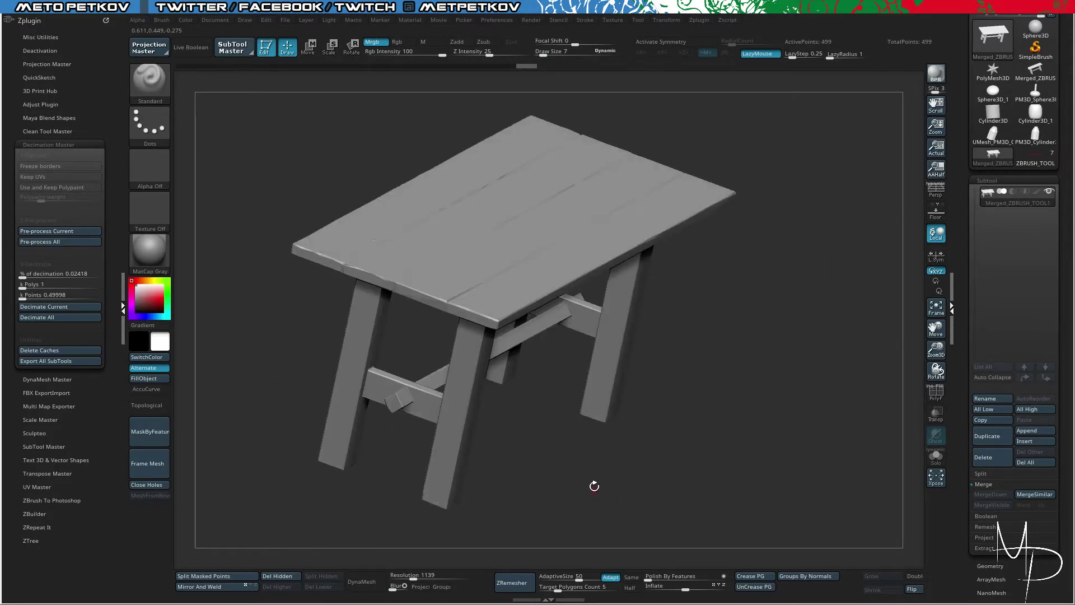
# Step: Check the decimated table from the front, then close the Decimation Master settings and open the FBX ExportImport settings
pyautogui.moveTo(999, 201)
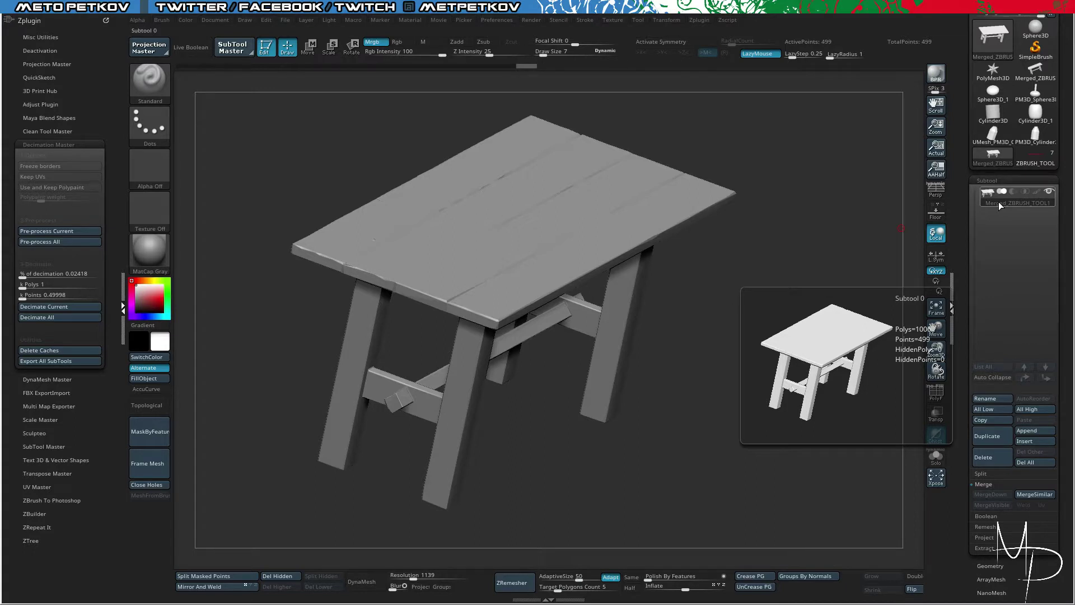
pyautogui.moveTo(744, 430); pyautogui.dragTo(741, 373)
pyautogui.moveTo(1014, 204)
pyautogui.moveTo(818, 302)
pyautogui.mouseDown()
pyautogui.moveTo(787, 331)
pyautogui.moveTo(819, 321)
pyautogui.mouseUp()
pyautogui.click(122, 302)
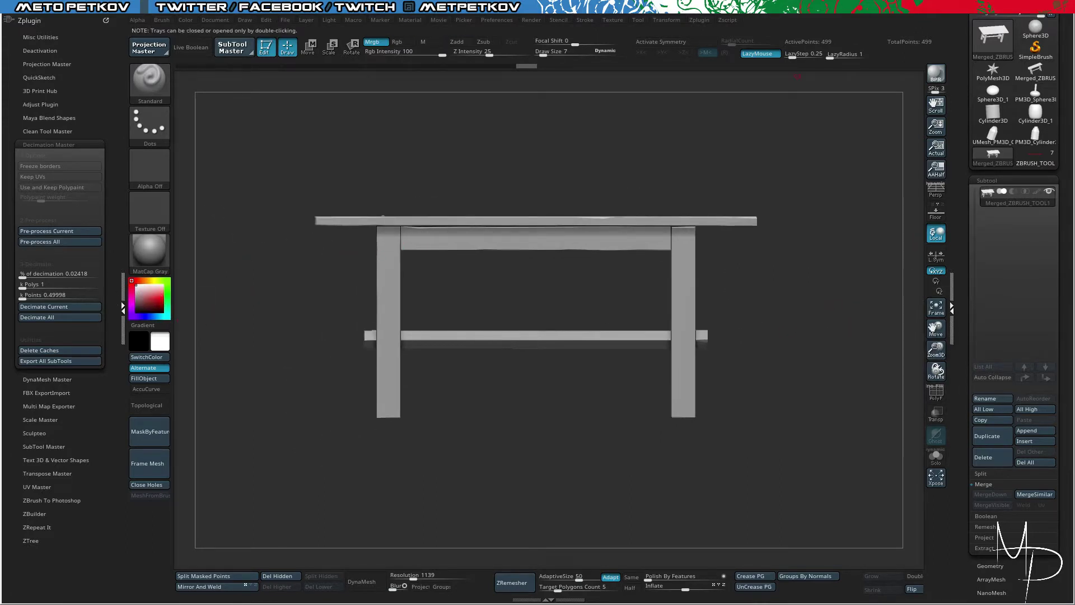
pyautogui.moveTo(966, 41); pyautogui.dragTo(953, 166)
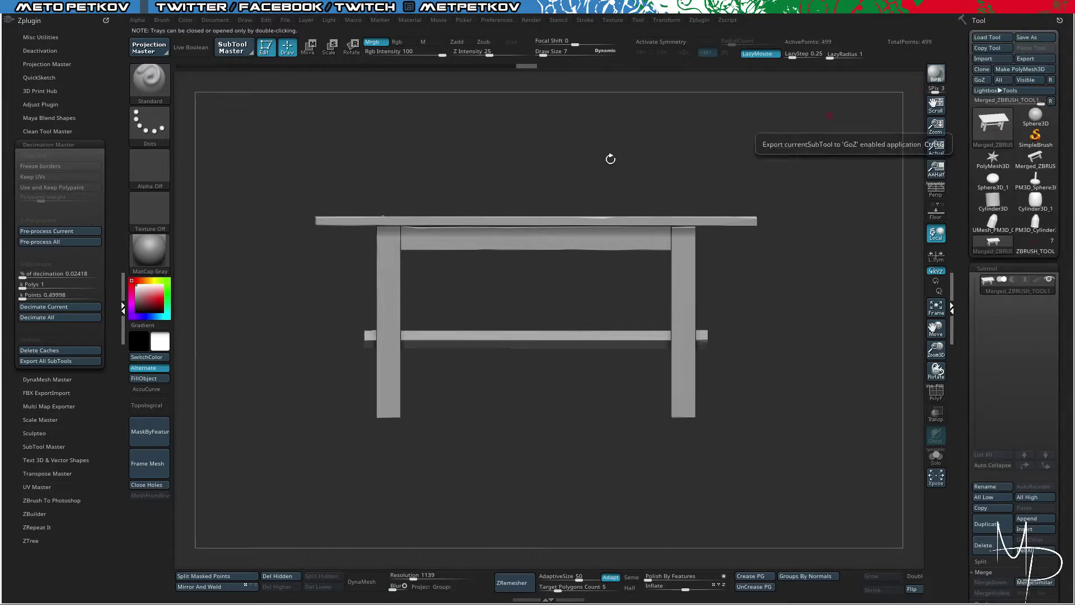
pyautogui.click(52, 144)
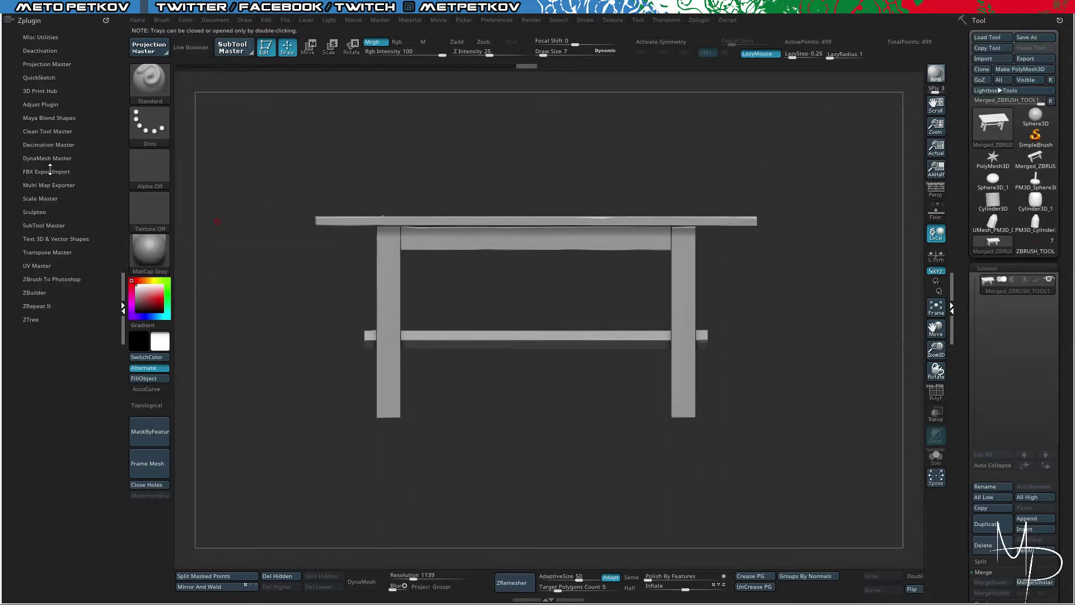
pyautogui.click(50, 170)
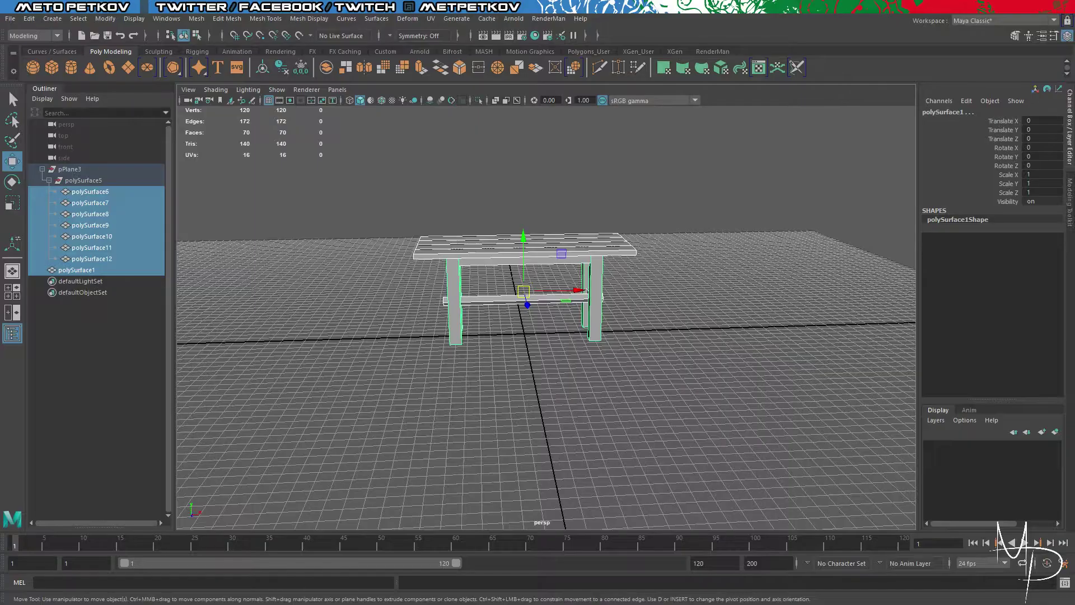
# Step: In Maya, combine all table meshes into one object, freezing its transformations and deleting its history
pyautogui.keyDown('alt'); pyautogui.moveTo(750, 358); pyautogui.dragTo(798, 386); pyautogui.keyUp('alt')
pyautogui.click(703, 365)
pyautogui.keyDown('alt'); pyautogui.moveTo(703, 365); pyautogui.dragTo(677, 362); pyautogui.keyUp('alt')
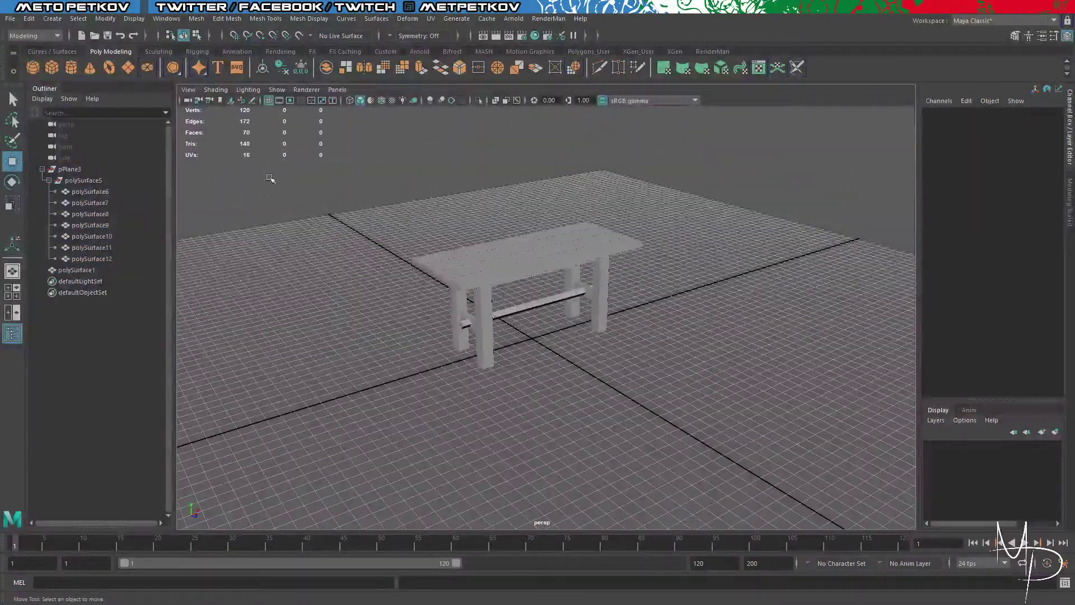
pyautogui.moveTo(432, 199); pyautogui.dragTo(716, 425)
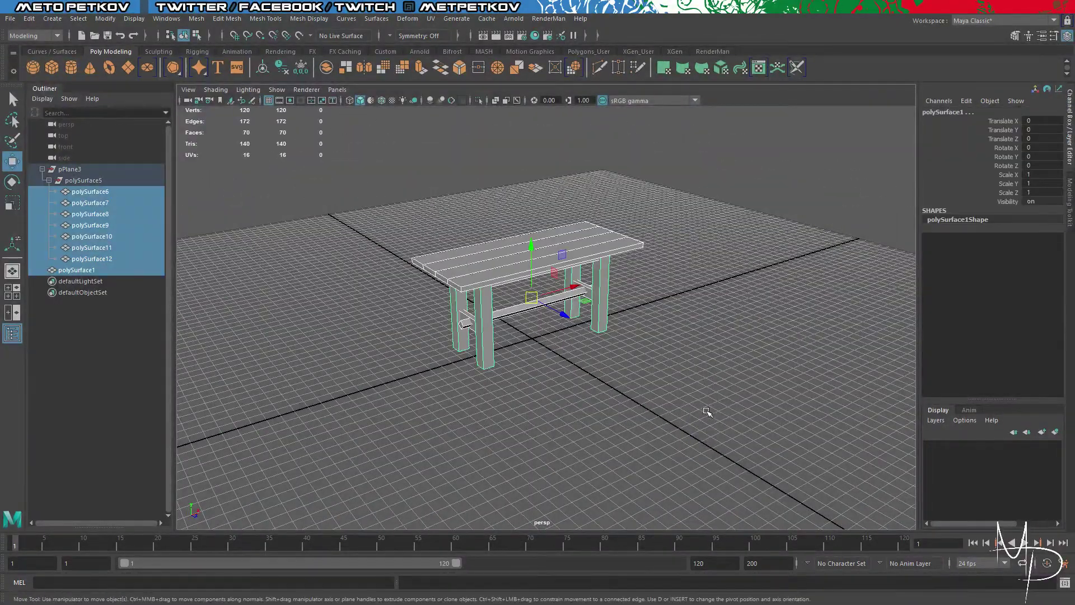
pyautogui.click(229, 19)
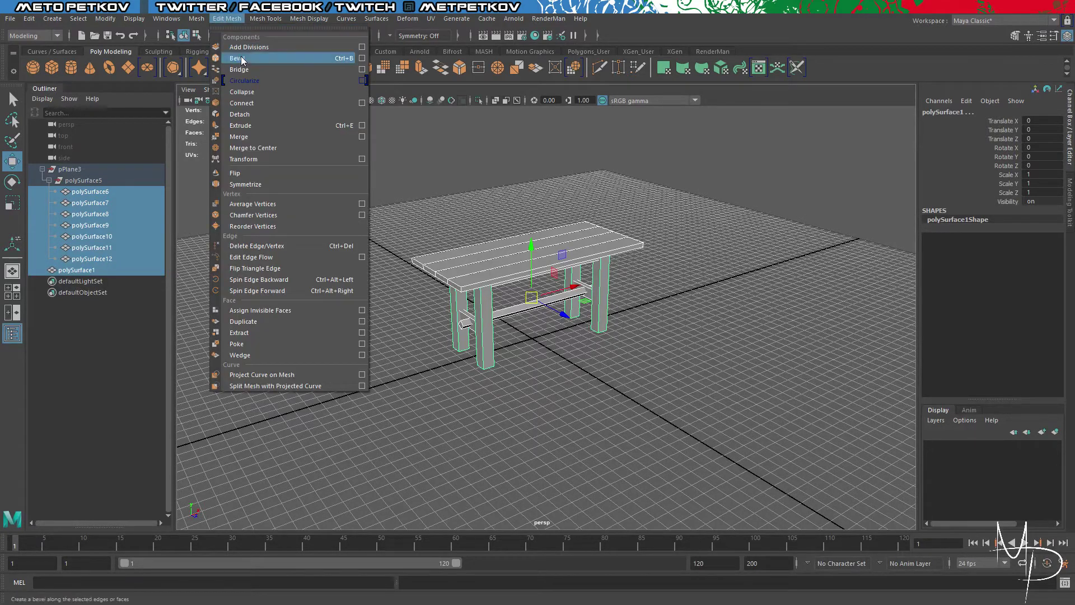
pyautogui.moveTo(199, 20)
pyautogui.click(219, 59)
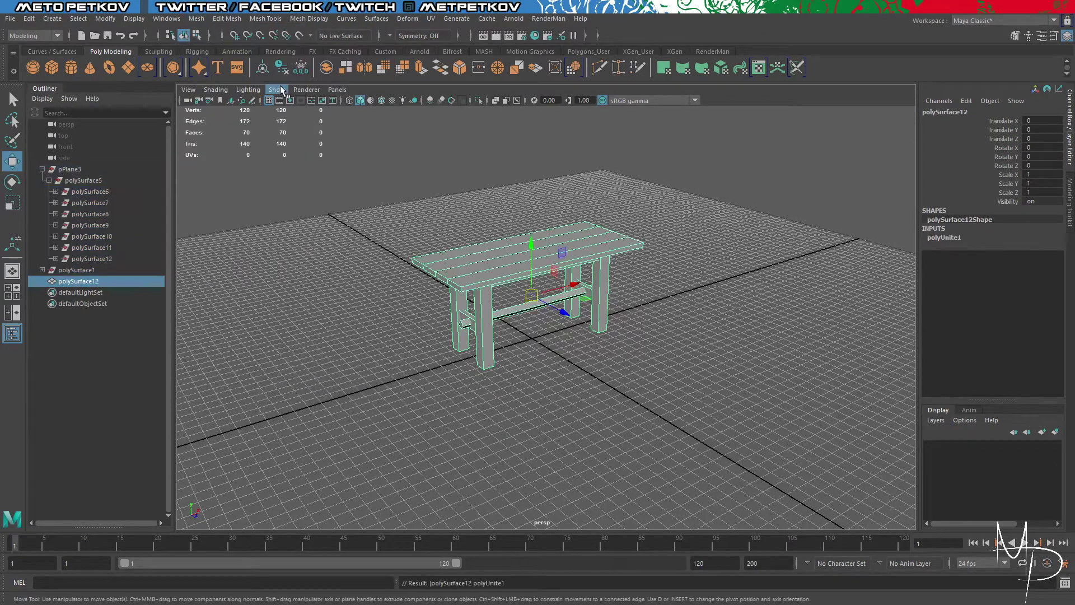
pyautogui.click(301, 67)
pyautogui.click(280, 68)
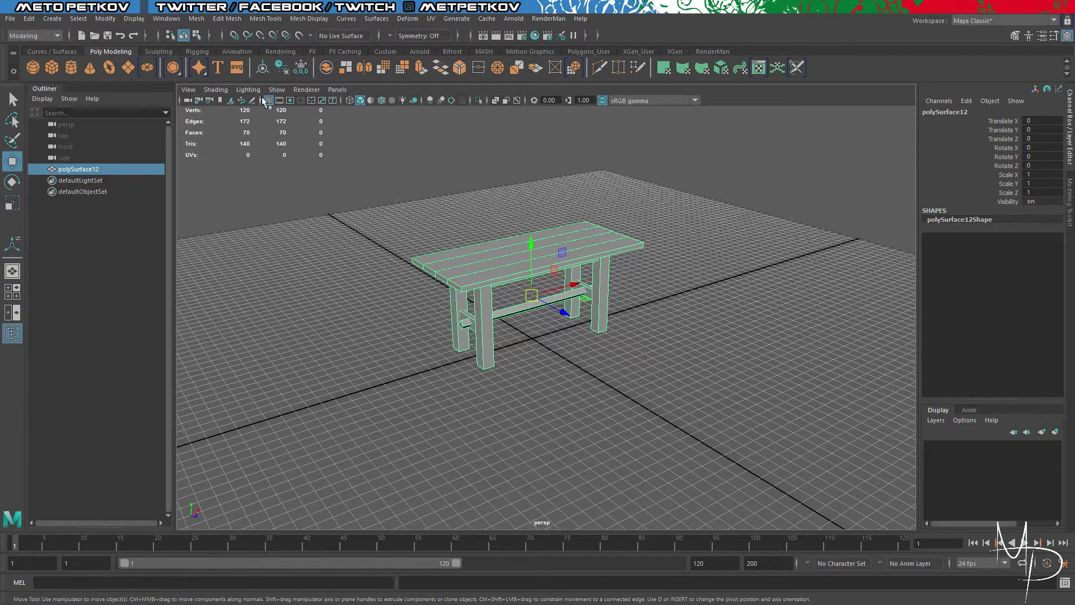
# Step: Import the decimated ZBrush table into the scene and compare it with the combined low-poly table
pyautogui.click(10, 18)
pyautogui.click(91, 142)
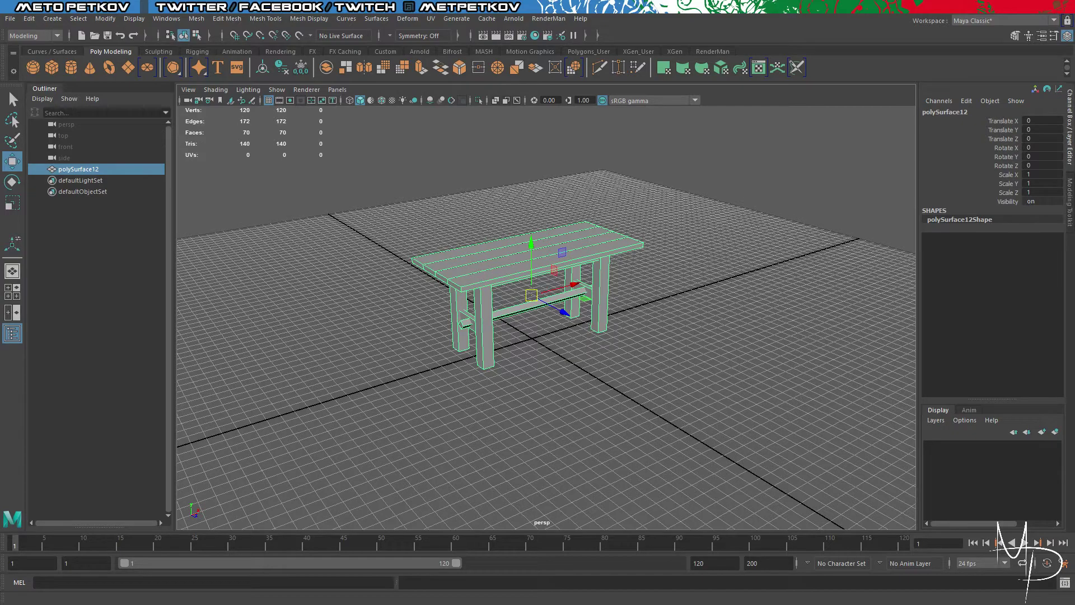
pyautogui.keyDown('alt'); pyautogui.moveTo(699, 301); pyautogui.dragTo(677, 286); pyautogui.keyUp('alt')
pyautogui.scroll(5, 742, 298)
pyautogui.scroll(-2, 718, 307)
pyautogui.keyDown('alt'); pyautogui.moveTo(773, 313); pyautogui.dragTo(590, 308); pyautogui.keyUp('alt')
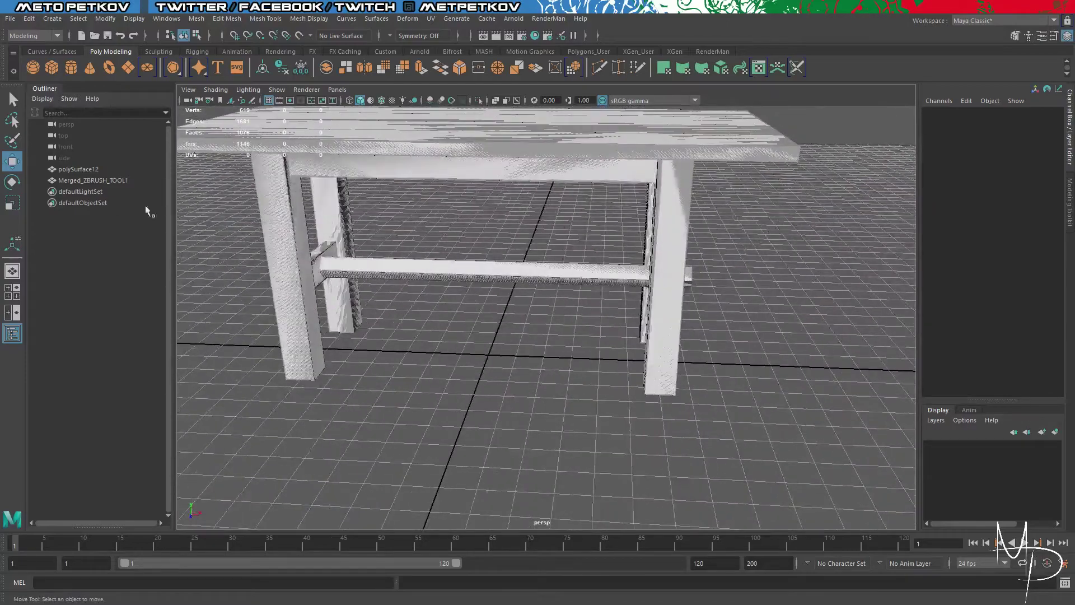
# Step: Hide polySurface12 and select the imported Merged_ZBRUSH_TOOL1 mesh, viewing the whole table
pyautogui.click(93, 172)
pyautogui.press('h')
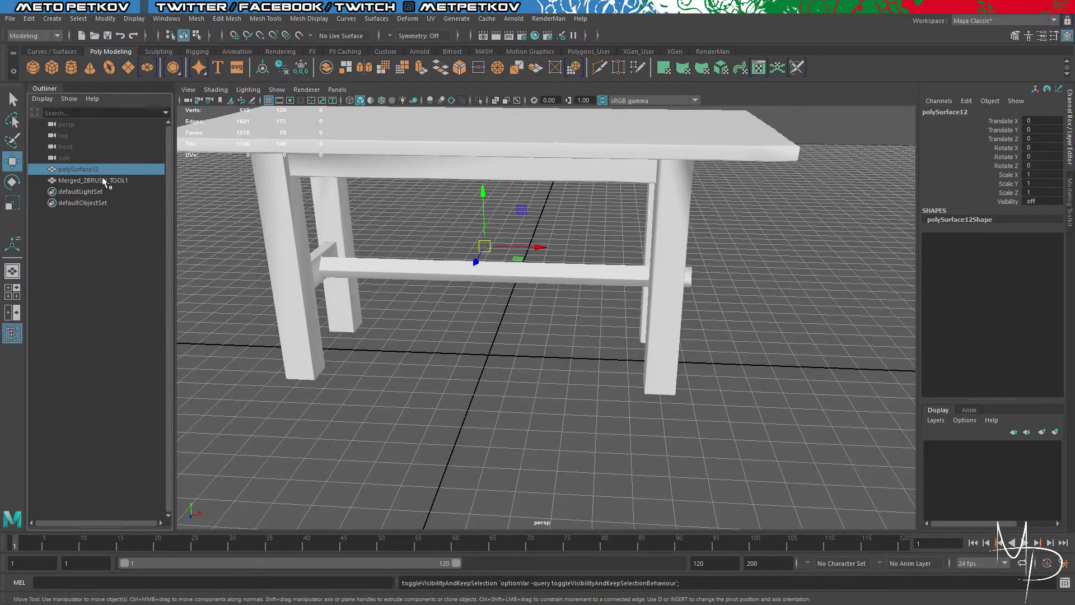
pyautogui.click(102, 180)
pyautogui.keyDown('alt'); pyautogui.moveTo(482, 302); pyautogui.dragTo(754, 385); pyautogui.keyUp('alt')
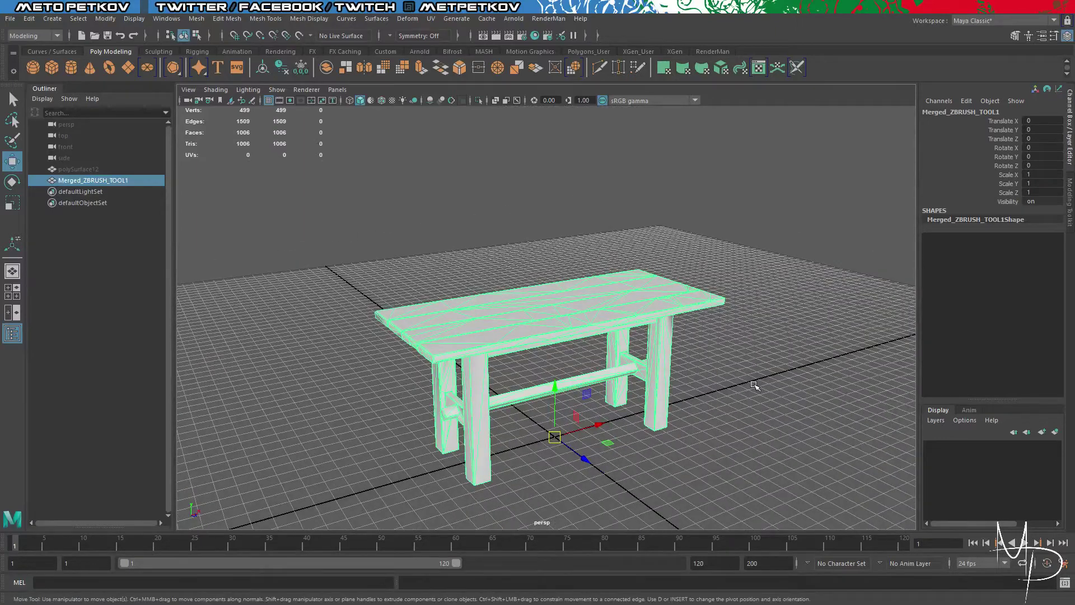
# Step: Set the imported table's normals to face and soften all of its edges
pyautogui.click(309, 18)
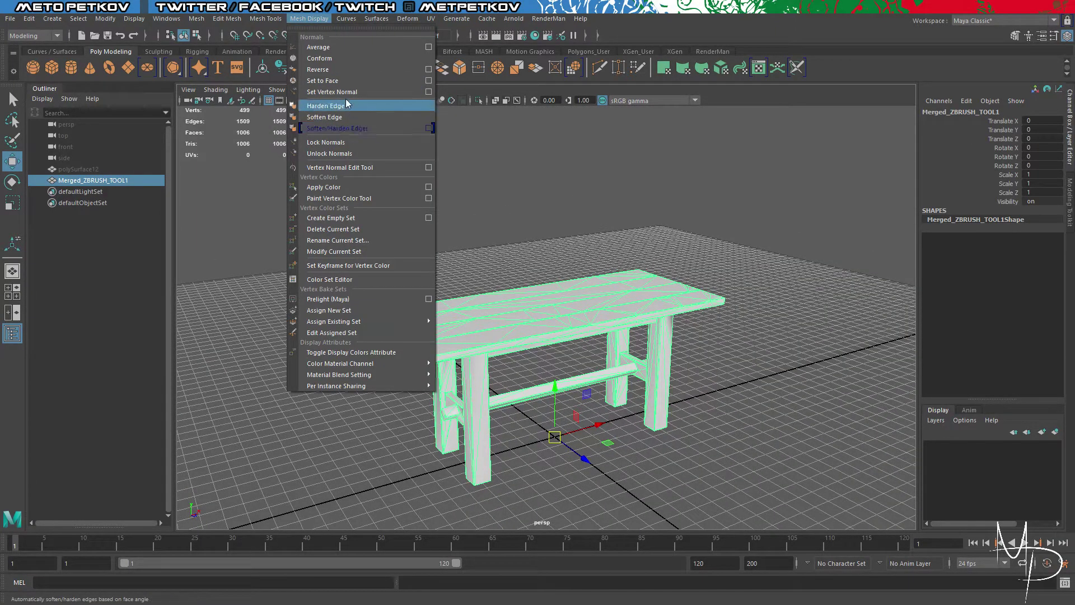
pyautogui.click(342, 82)
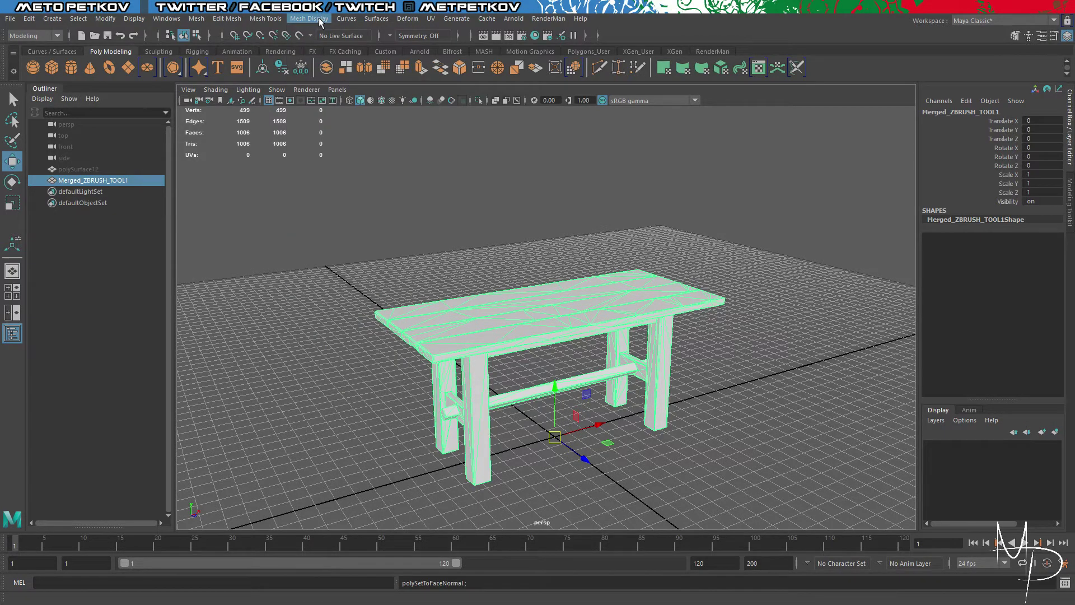
pyautogui.click(309, 19)
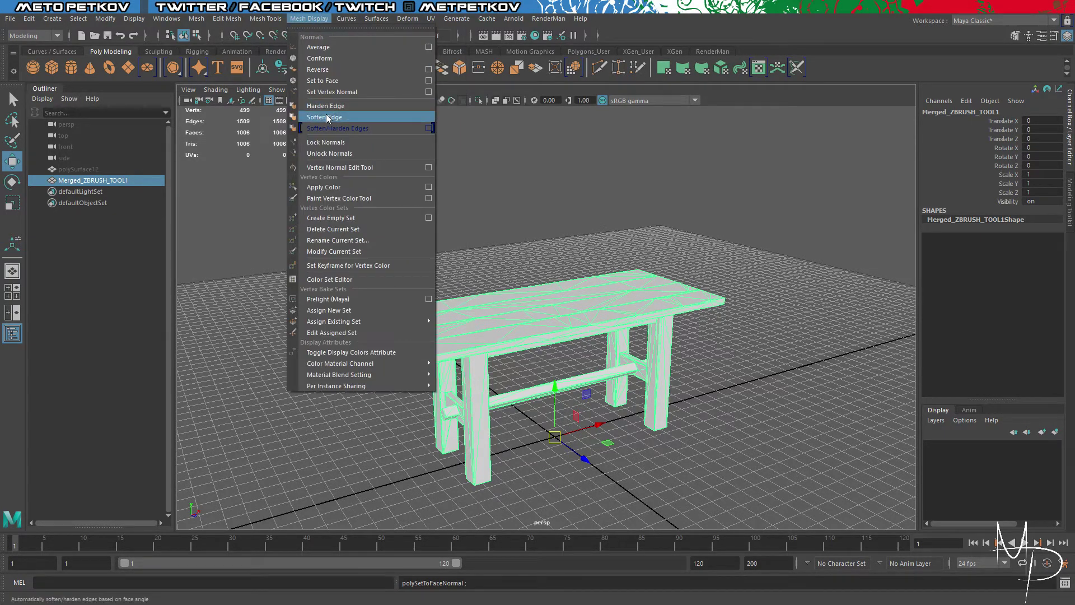
pyautogui.click(326, 116)
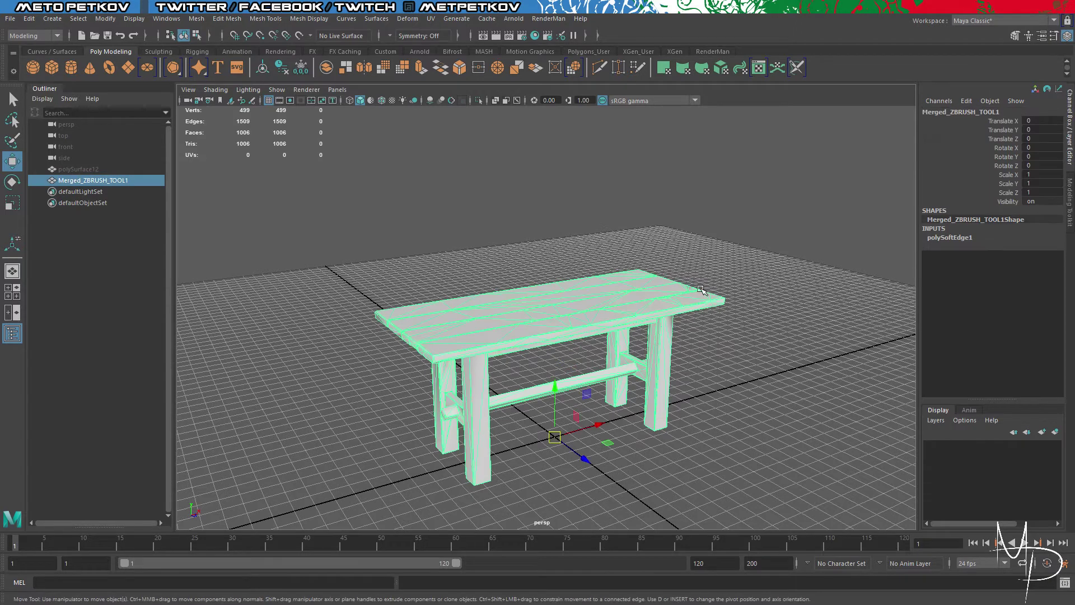
# Step: Create UVs for the imported table with an automatic projection and open them in the UV Editor
pyautogui.click(429, 19)
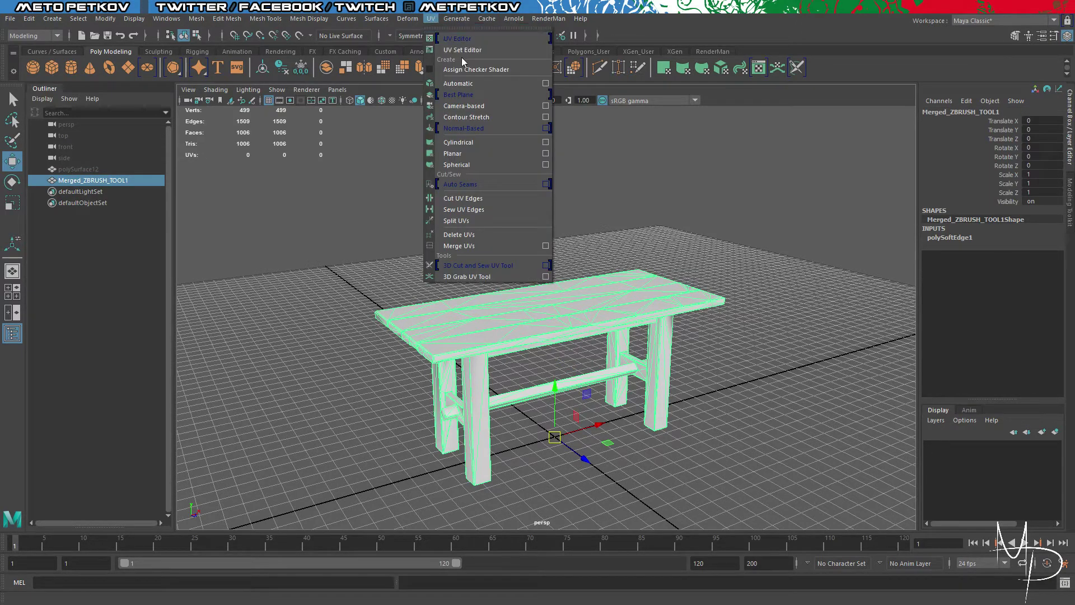
pyautogui.click(475, 84)
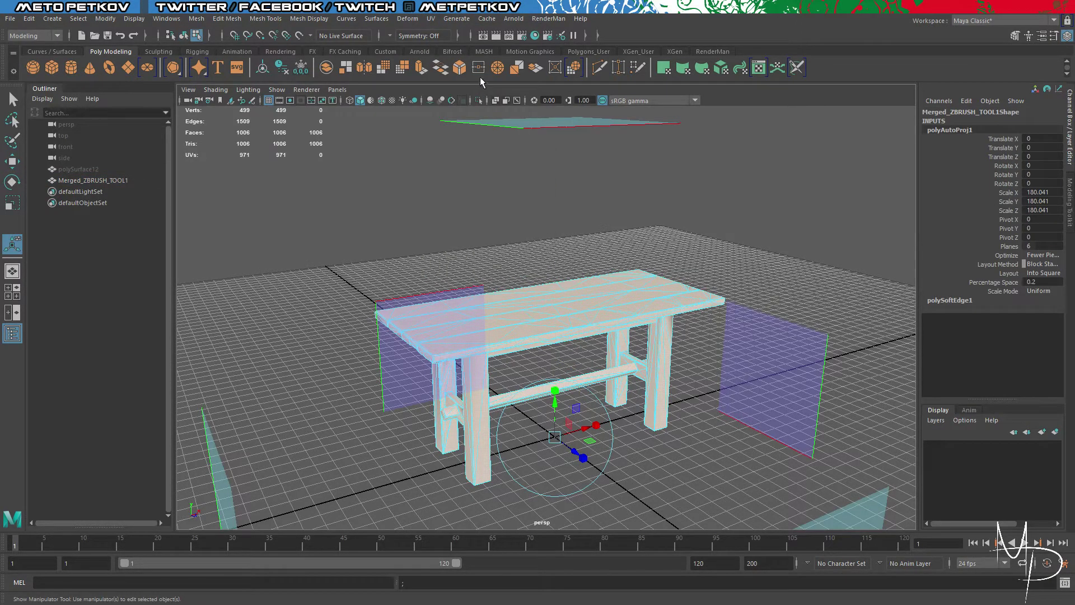
pyautogui.click(430, 20)
pyautogui.click(452, 39)
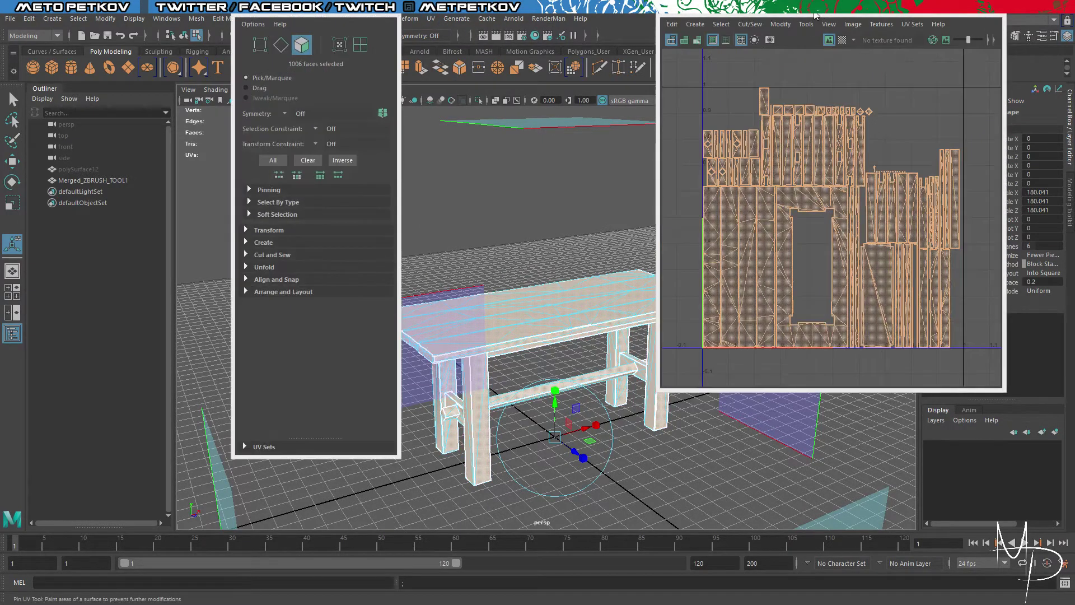
# Step: Lay out the table's UV shells within the UV square and close the UV Editor and its toolkit
pyautogui.click(277, 279)
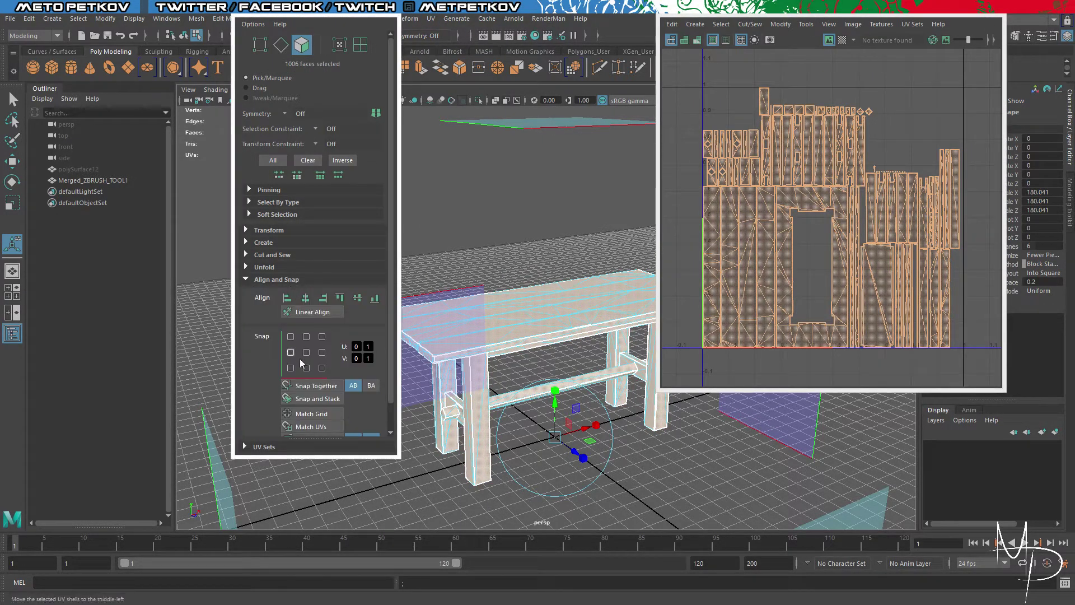
pyautogui.scroll(-2, 281, 324)
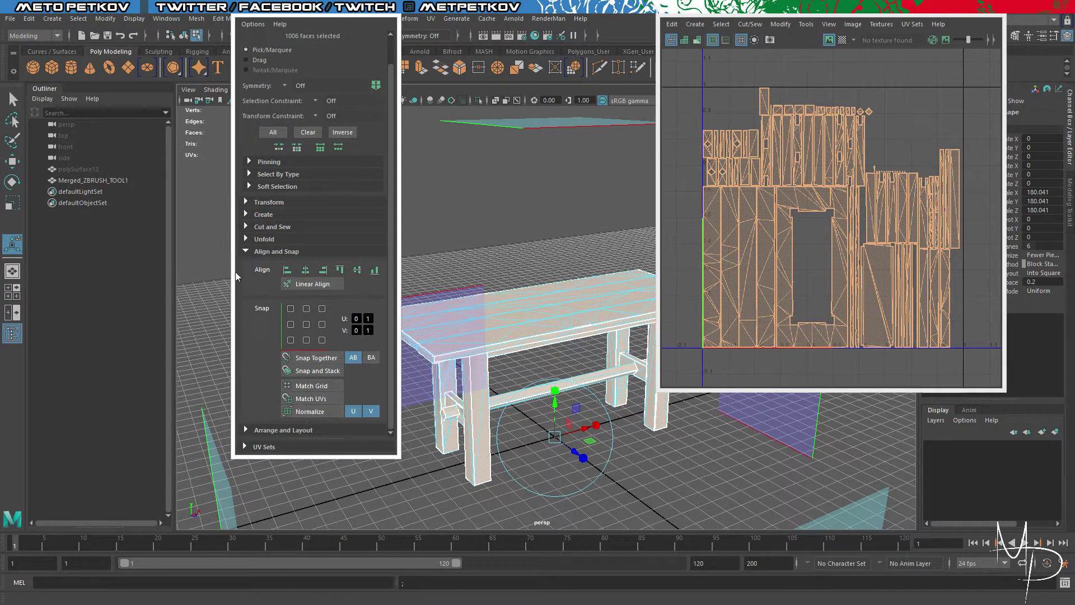
pyautogui.click(250, 254)
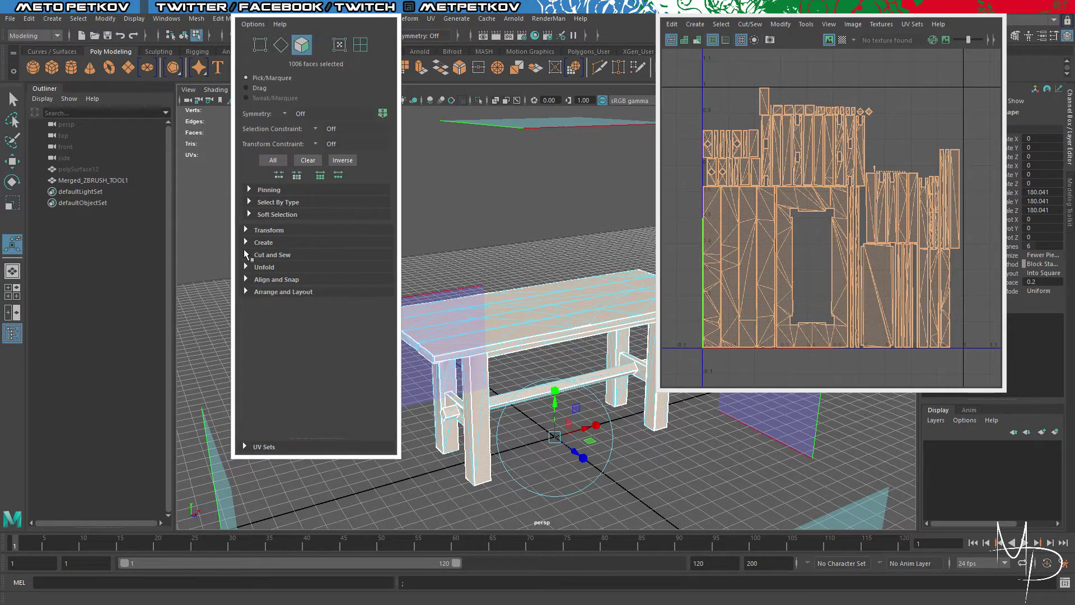
pyautogui.click(249, 280)
pyautogui.click(252, 250)
pyautogui.click(246, 292)
pyautogui.scroll(-1, 309, 283)
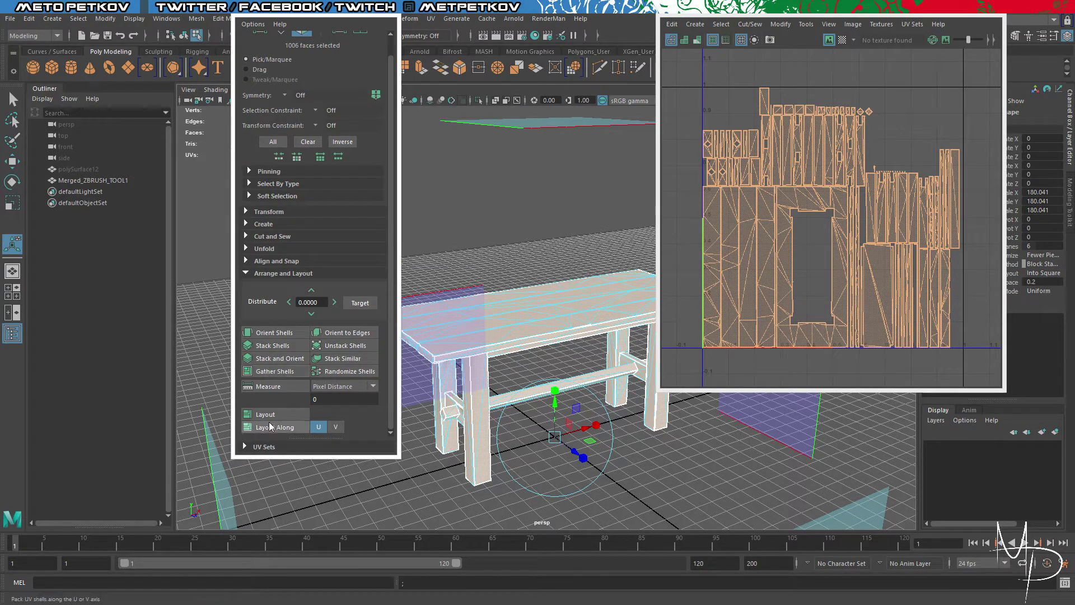
pyautogui.click(289, 418)
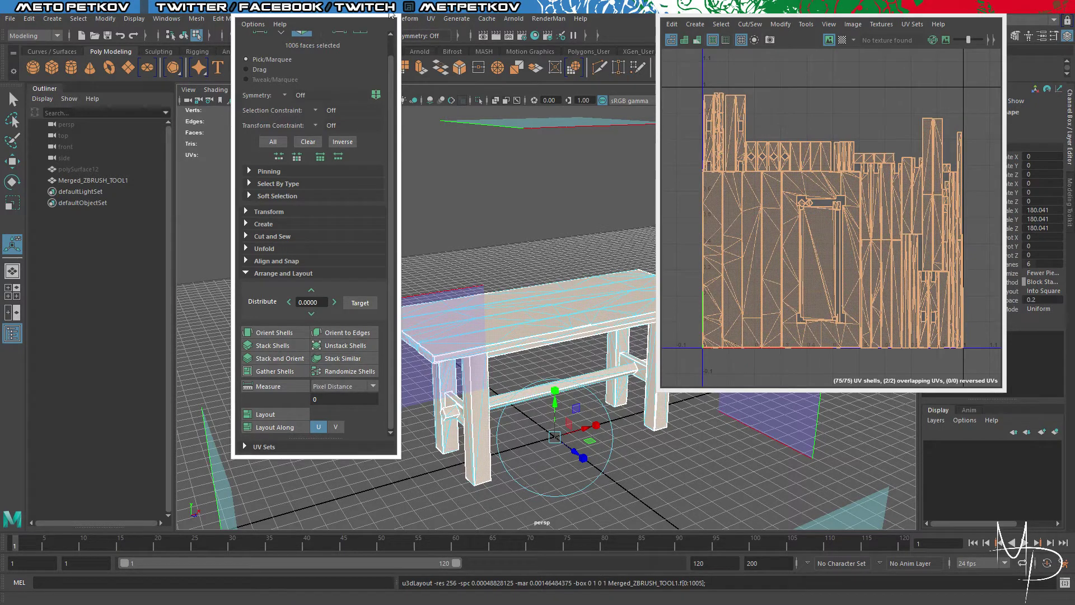
pyautogui.click(390, 15)
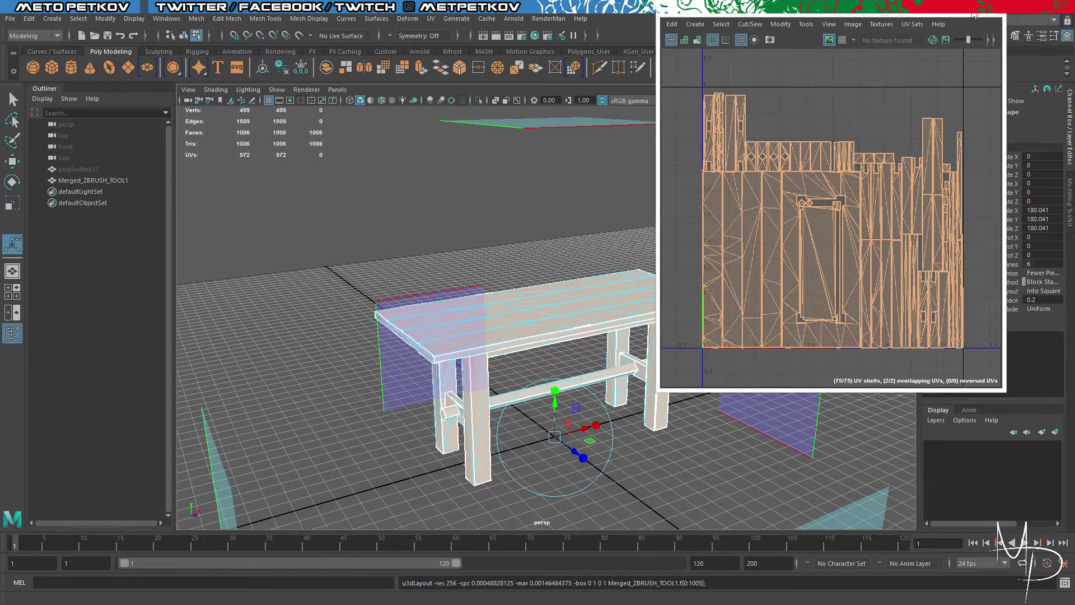
pyautogui.click(988, 10)
# Step: Return to object selection, select the imported table, freeze its transformations and delete its history
pyautogui.moveTo(767, 146); pyautogui.dragTo(806, 134, button='right')
pyautogui.press('q')
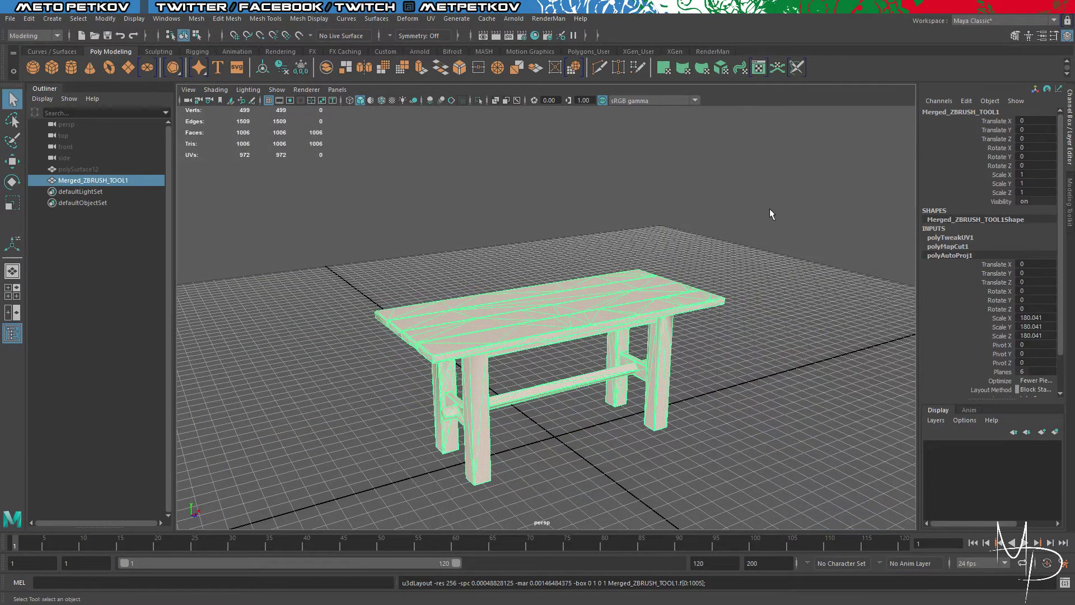
pyautogui.click(377, 164)
pyautogui.click(525, 318)
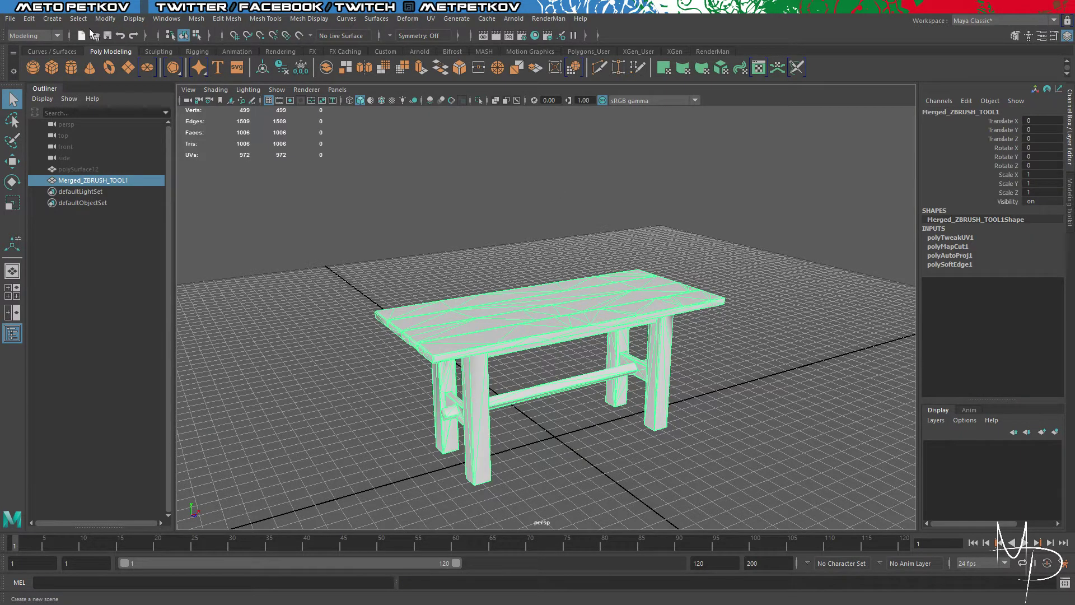
pyautogui.click(300, 67)
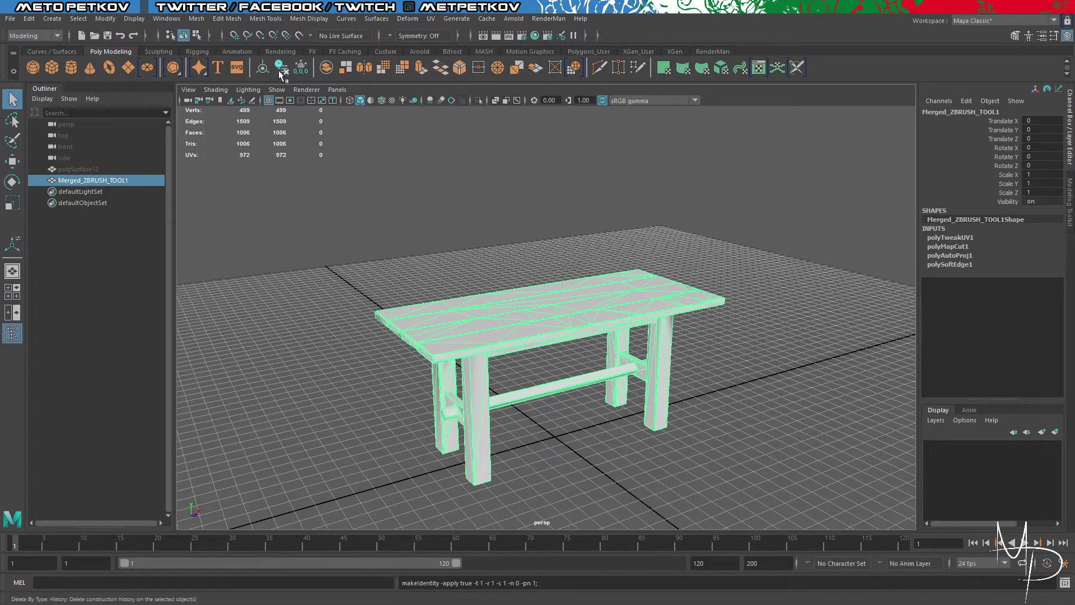
pyautogui.click(279, 72)
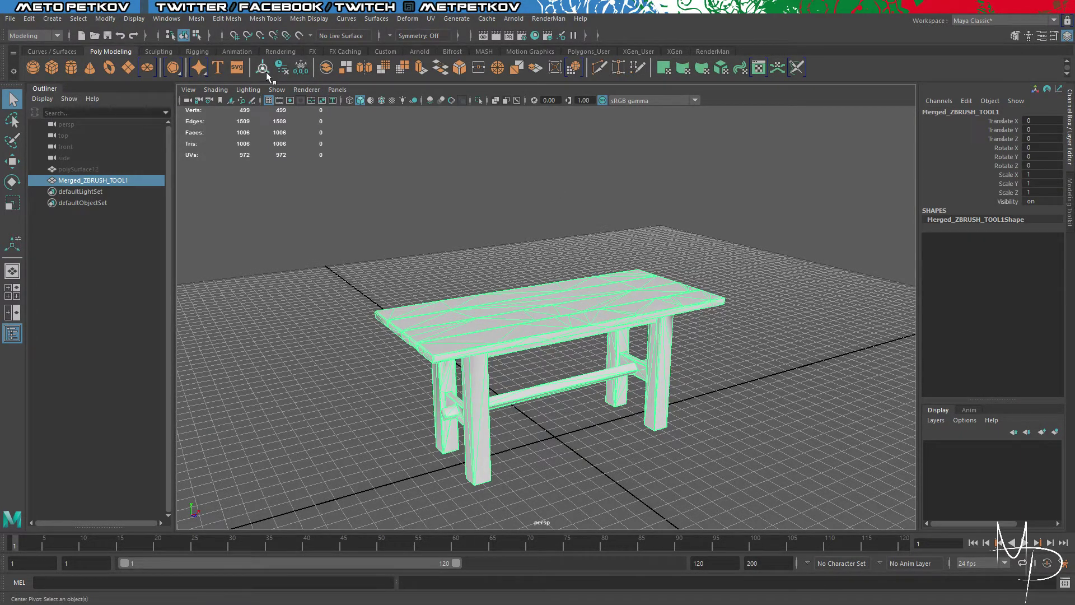
# Step: Export the selected table as test table01_low.FBX and look it over from above
pyautogui.click(11, 18)
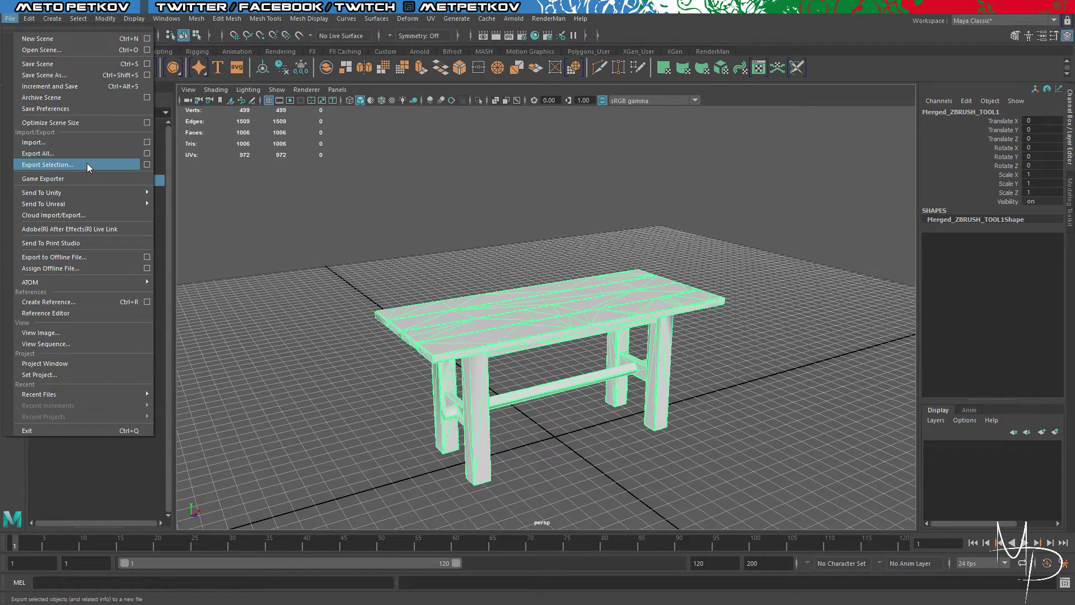
pyautogui.click(86, 164)
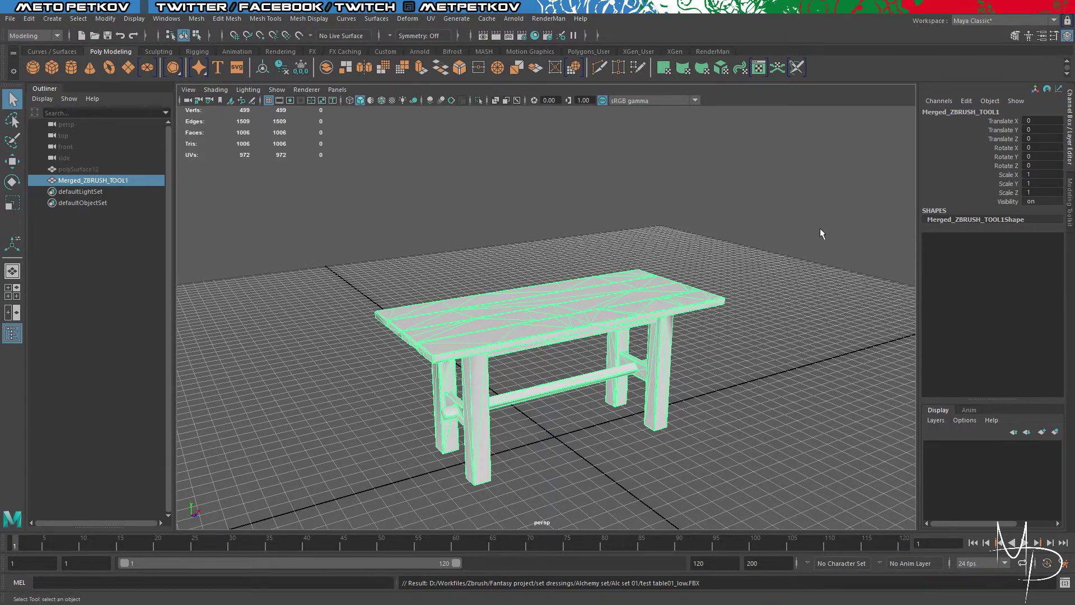
pyautogui.keyDown('alt'); pyautogui.moveTo(820, 229); pyautogui.dragTo(797, 249); pyautogui.keyUp('alt')
pyautogui.keyDown('alt'); pyautogui.moveTo(612, 329); pyautogui.dragTo(662, 276, button='middle'); pyautogui.keyUp('alt')
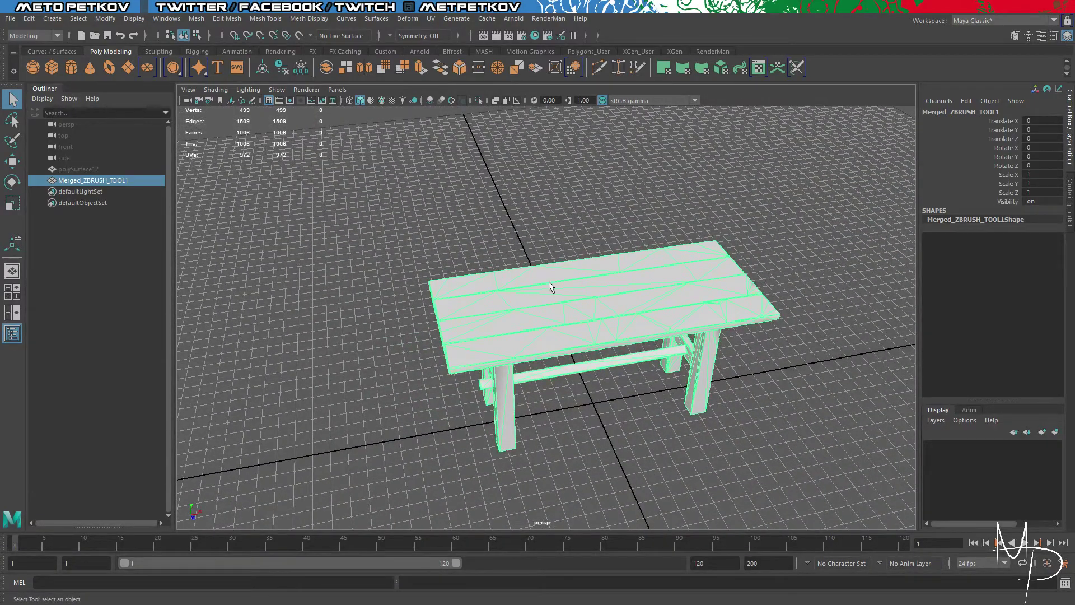
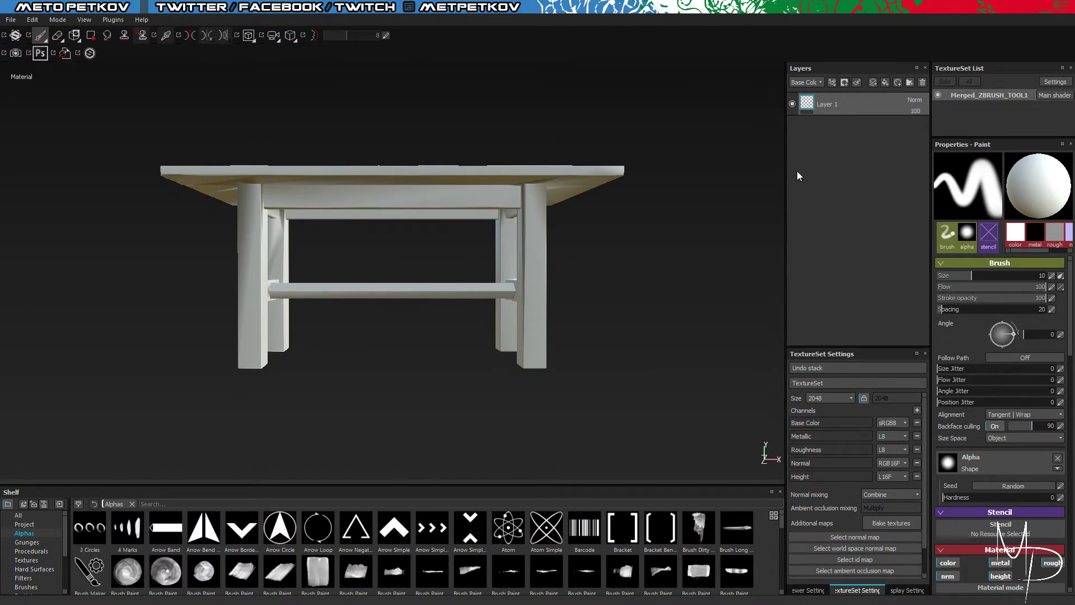
# Step: Open the texture baking settings, set the output size to 2048 and exclude the Thickness map from the bake
pyautogui.moveTo(581, 341)
pyautogui.keyDown('alt'); pyautogui.mouseDown()
pyautogui.moveTo(710, 391)
pyautogui.moveTo(823, 418)
pyautogui.moveTo(750, 400)
pyautogui.moveTo(446, 401)
pyautogui.moveTo(415, 387)
pyautogui.moveTo(556, 407)
pyautogui.moveTo(648, 372)
pyautogui.mouseUp(); pyautogui.keyUp('alt')
pyautogui.click(894, 524)
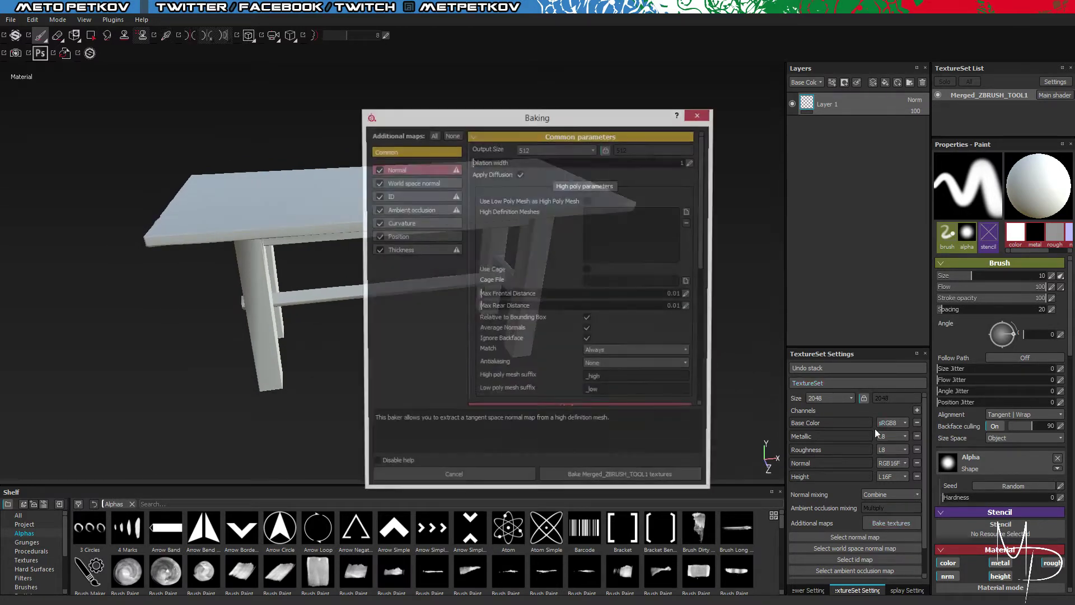
pyautogui.click(556, 151)
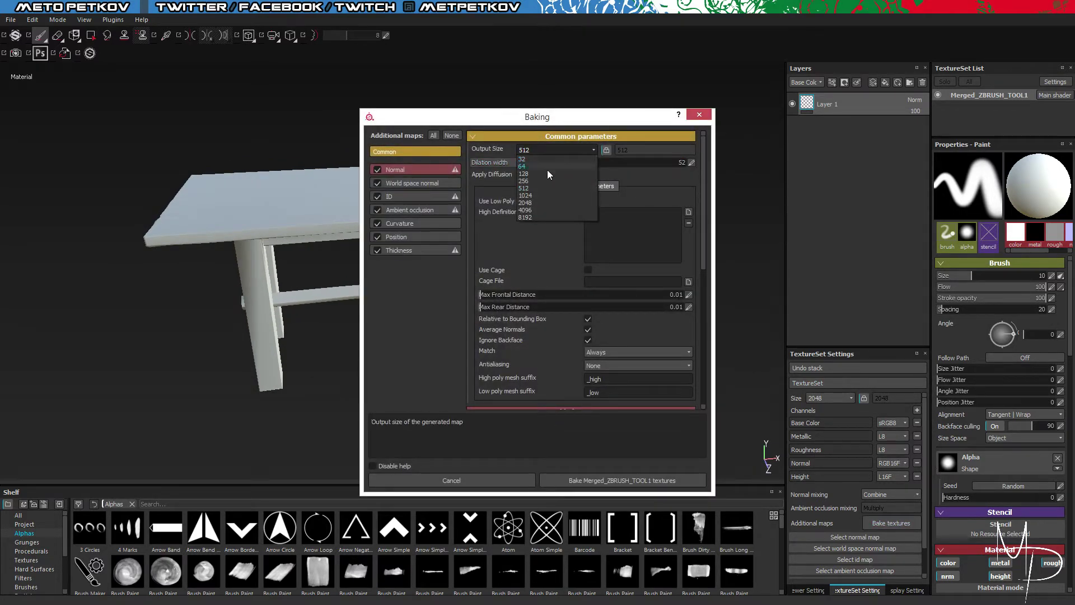
pyautogui.click(535, 203)
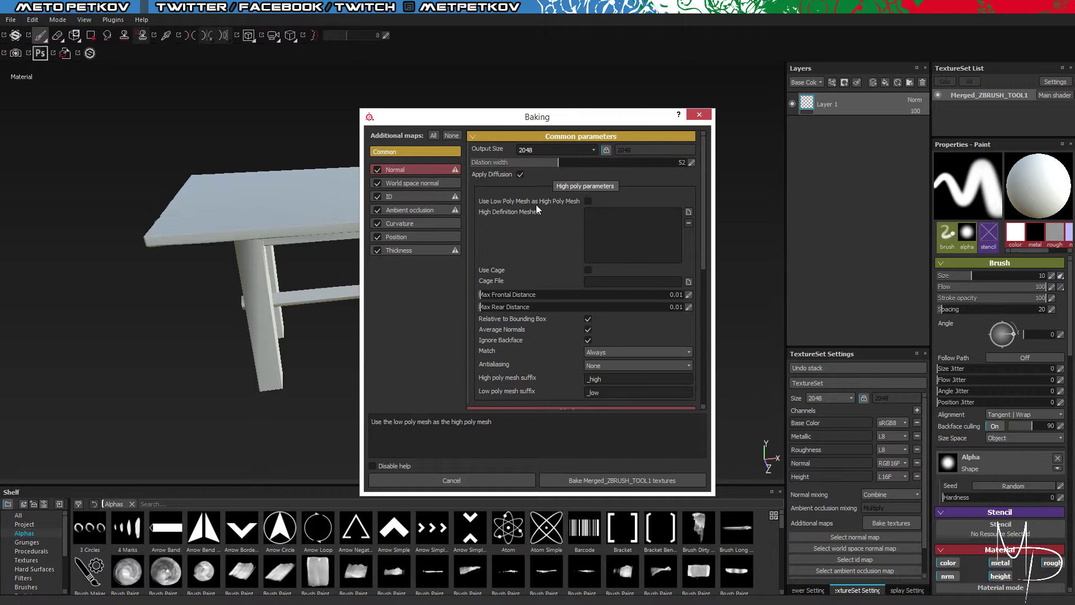
pyautogui.click(377, 250)
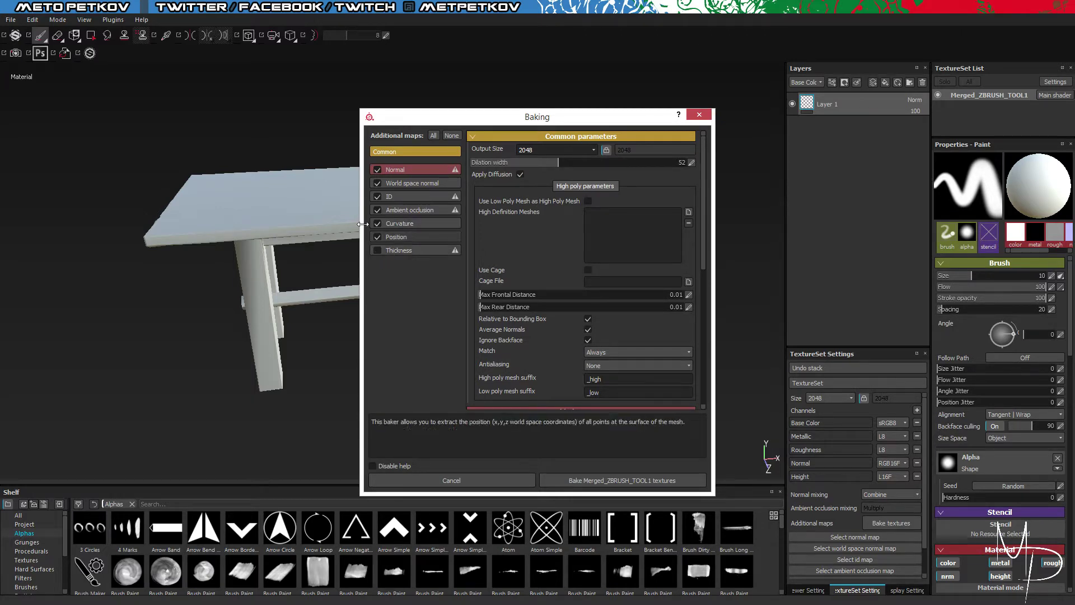
# Step: Load the high-poly table file as the high definition mesh, set the dilation width to 1 and start baking the textures
pyautogui.click(685, 213)
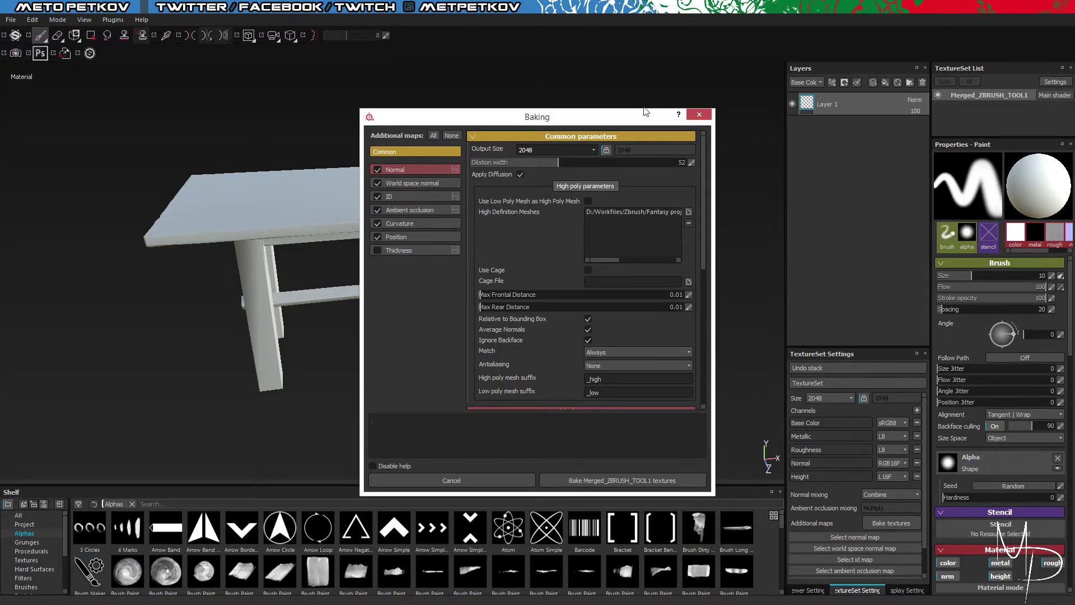
pyautogui.click(692, 163)
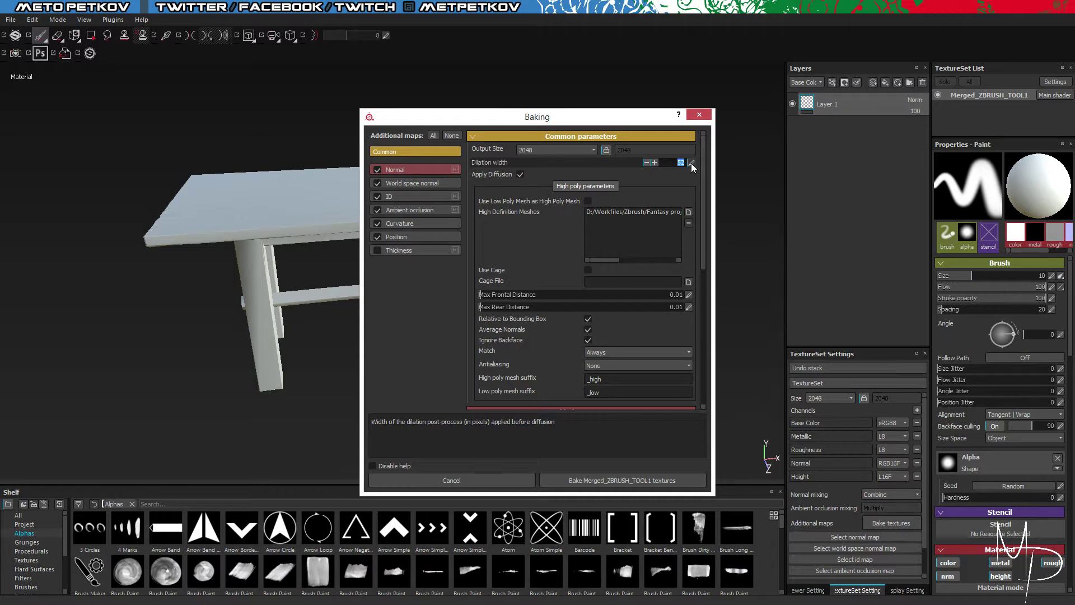
pyautogui.write('1')
pyautogui.press('Return')
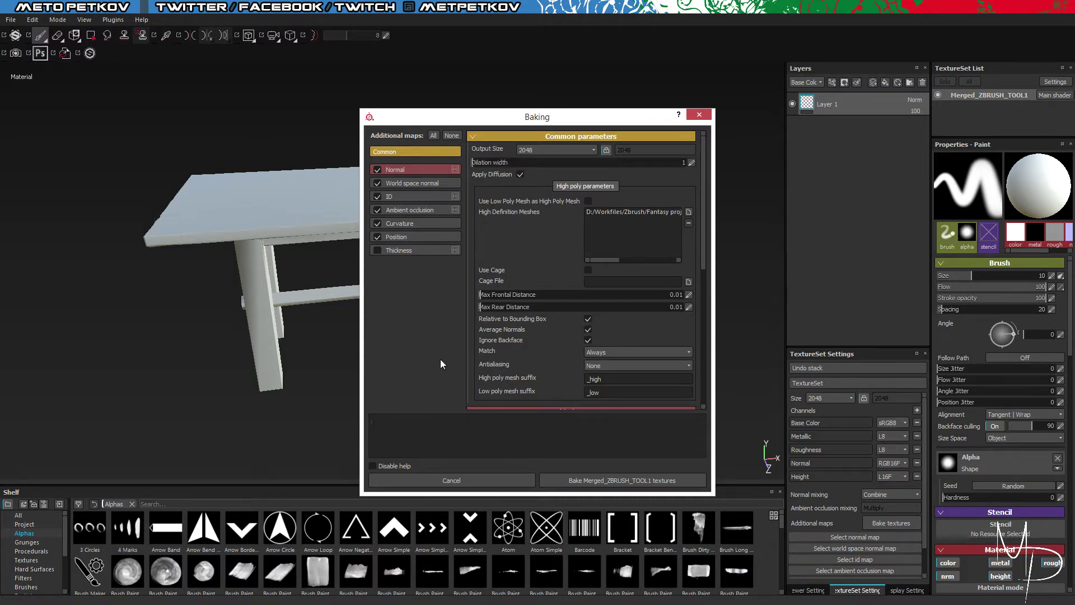
pyautogui.click(589, 481)
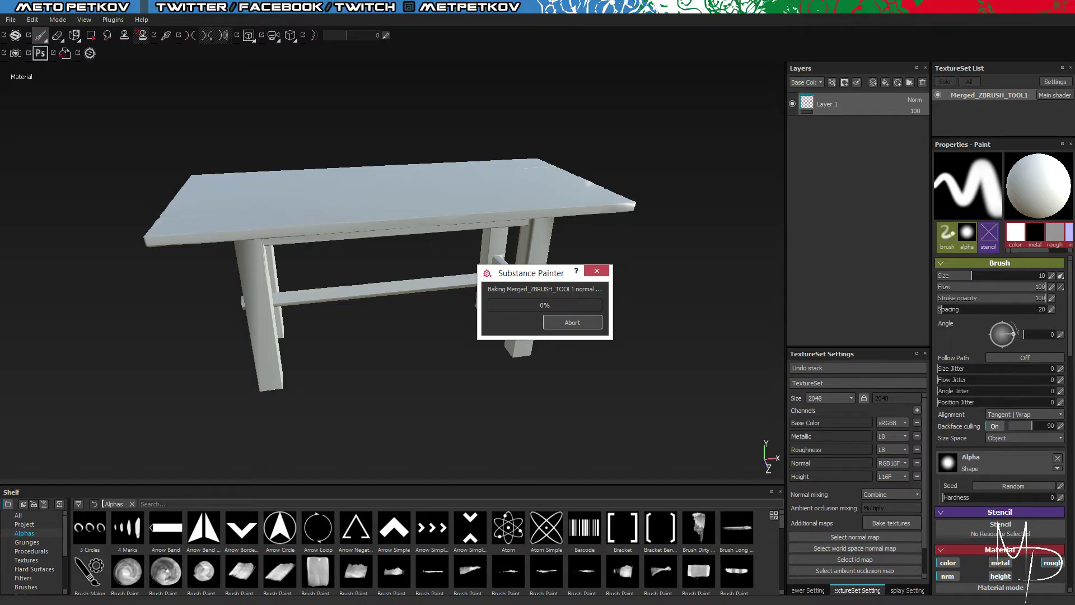
# Step: Switch to ZBrush, make the multi-part coloured table the active tool and look at it from an angle
pyautogui.hotkey('alt', 'Tab')
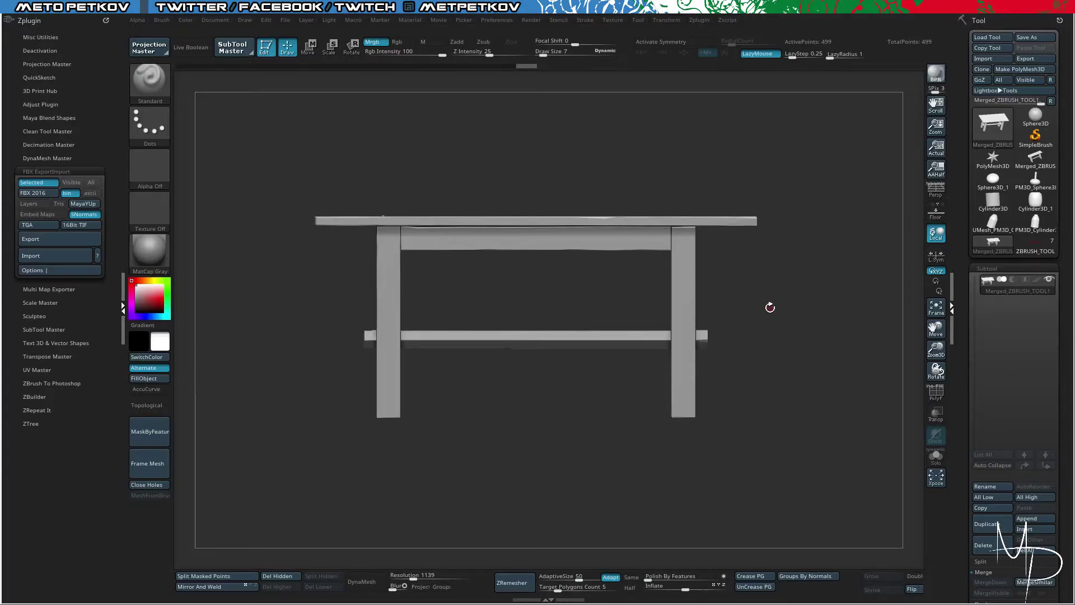
pyautogui.moveTo(771, 308); pyautogui.dragTo(800, 353)
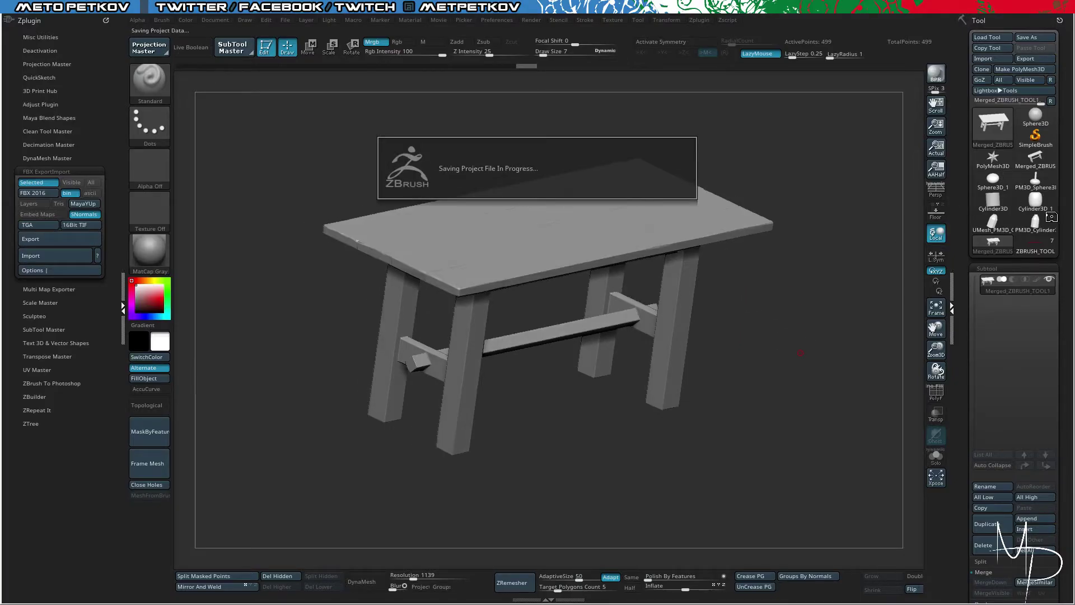
pyautogui.click(1035, 248)
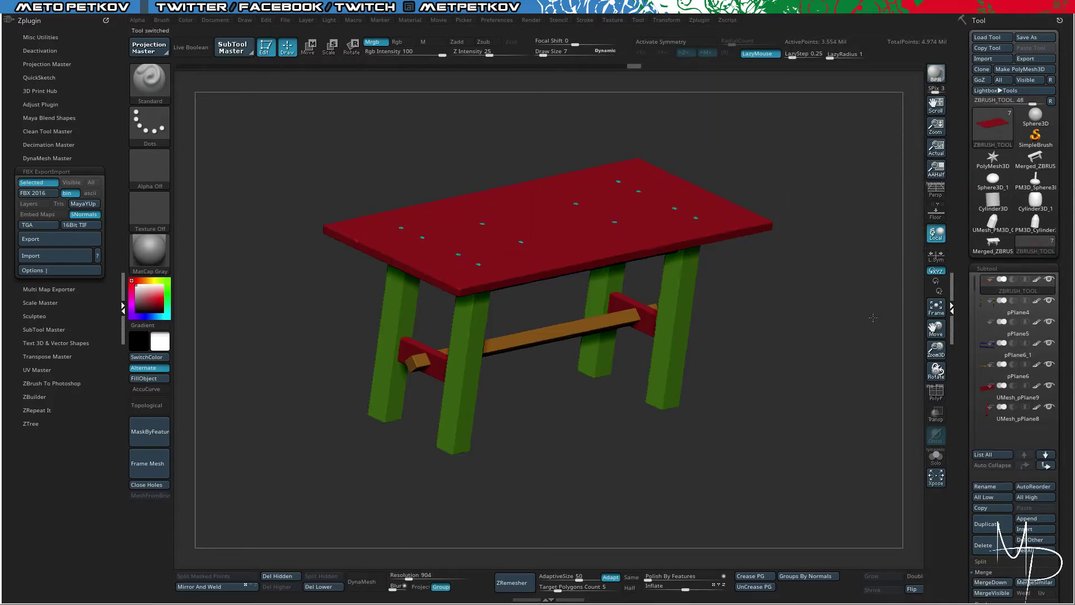
pyautogui.moveTo(861, 314); pyautogui.dragTo(856, 314)
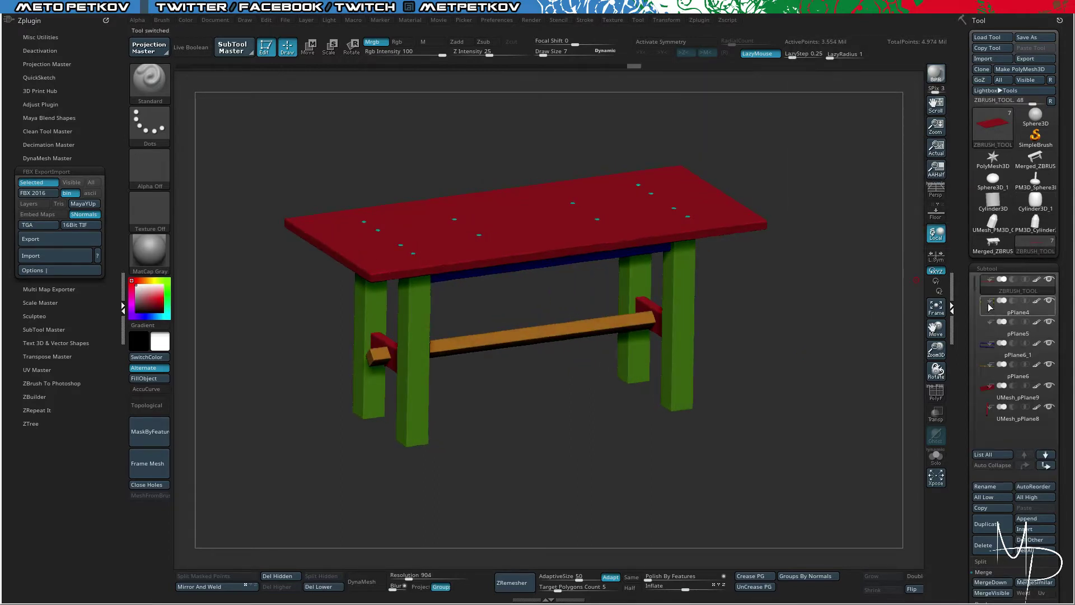
# Step: Make the faceted bottle-shaped cylinder the active tool, frame it and examine its shape from several angles
pyautogui.click(1034, 225)
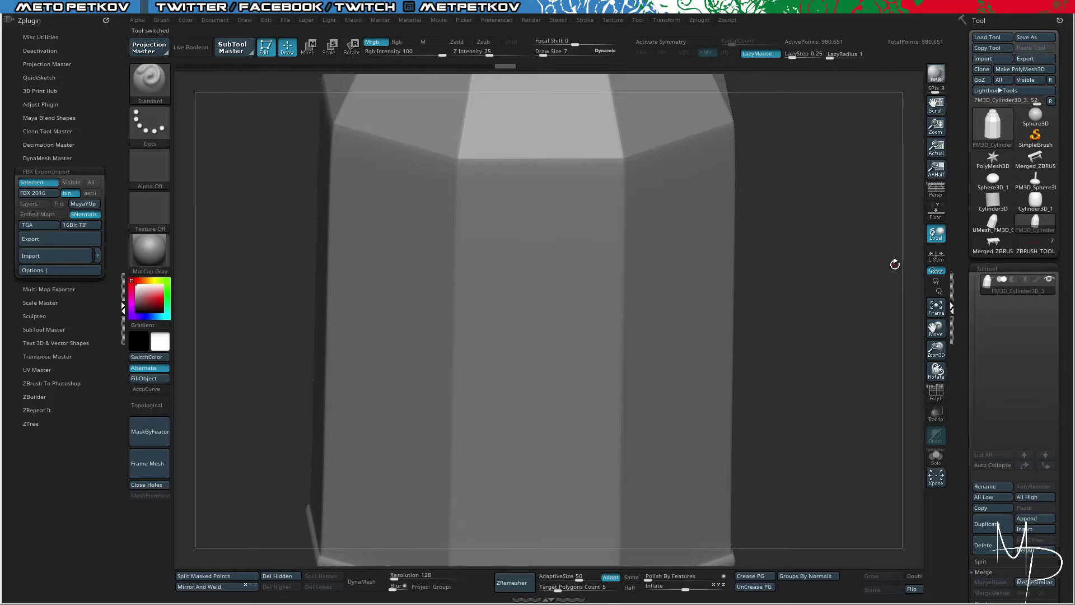
pyautogui.press('f')
pyautogui.moveTo(768, 362); pyautogui.dragTo(763, 338)
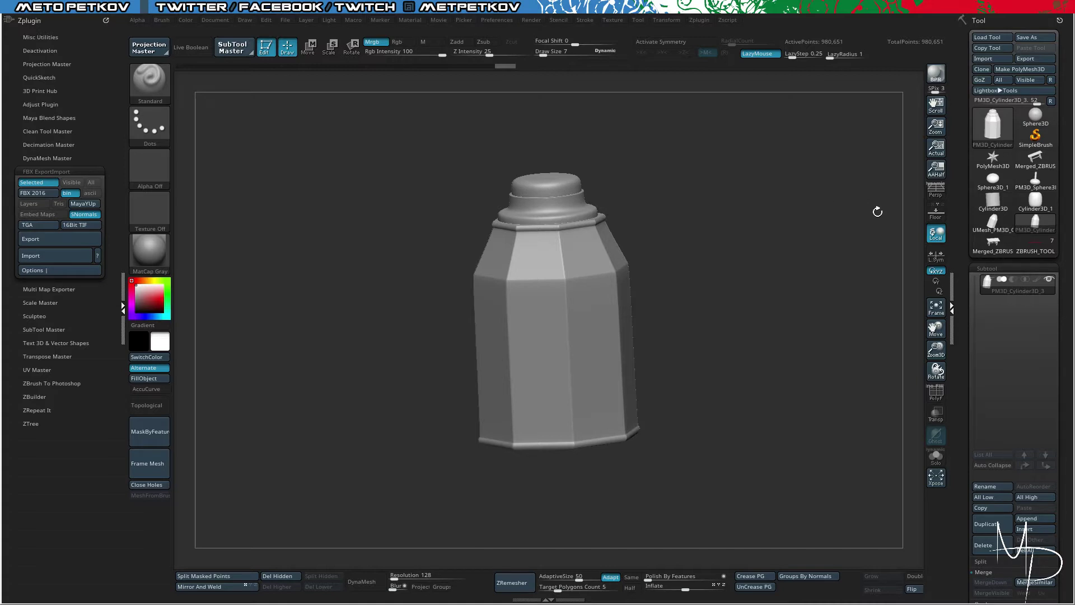
pyautogui.moveTo(751, 276)
pyautogui.mouseDown()
pyautogui.moveTo(764, 259)
pyautogui.moveTo(743, 287)
pyautogui.mouseUp()
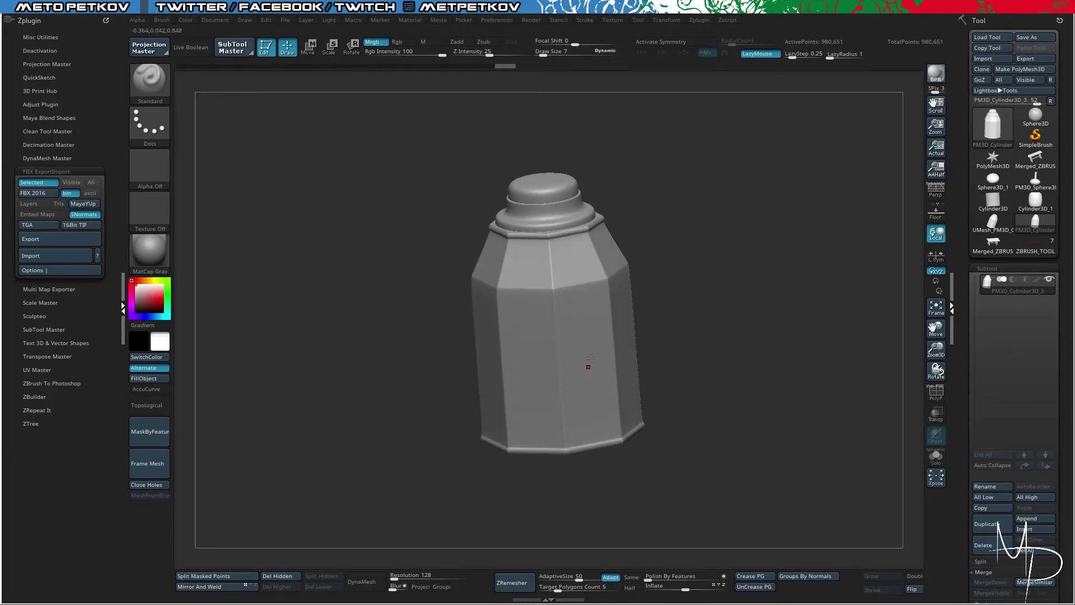
pyautogui.moveTo(717, 340); pyautogui.dragTo(647, 291)
pyautogui.moveTo(602, 166); pyautogui.dragTo(665, 231)
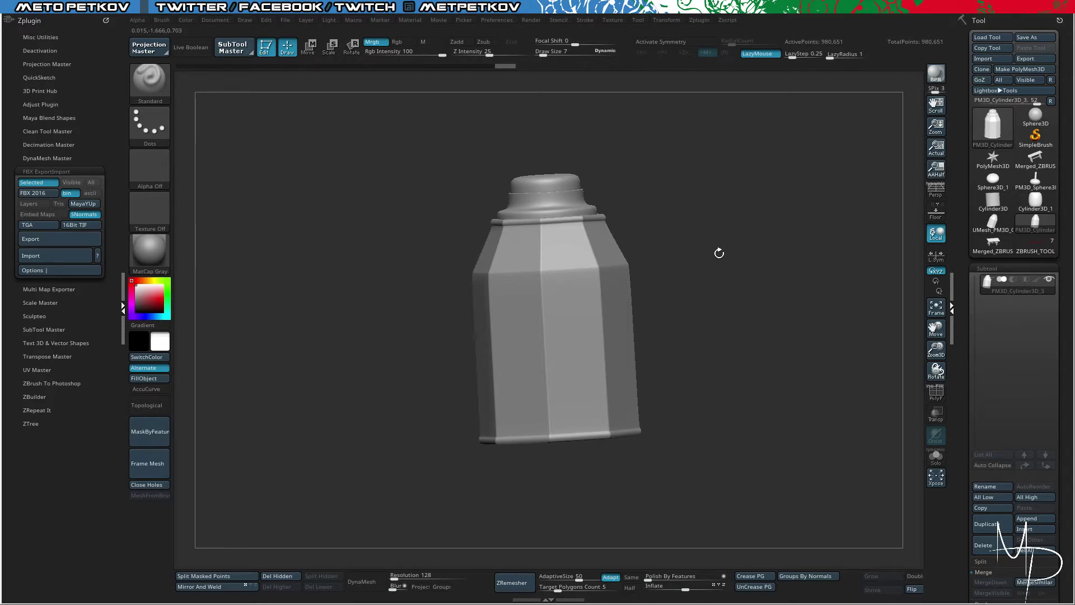
pyautogui.moveTo(700, 214); pyautogui.dragTo(721, 240)
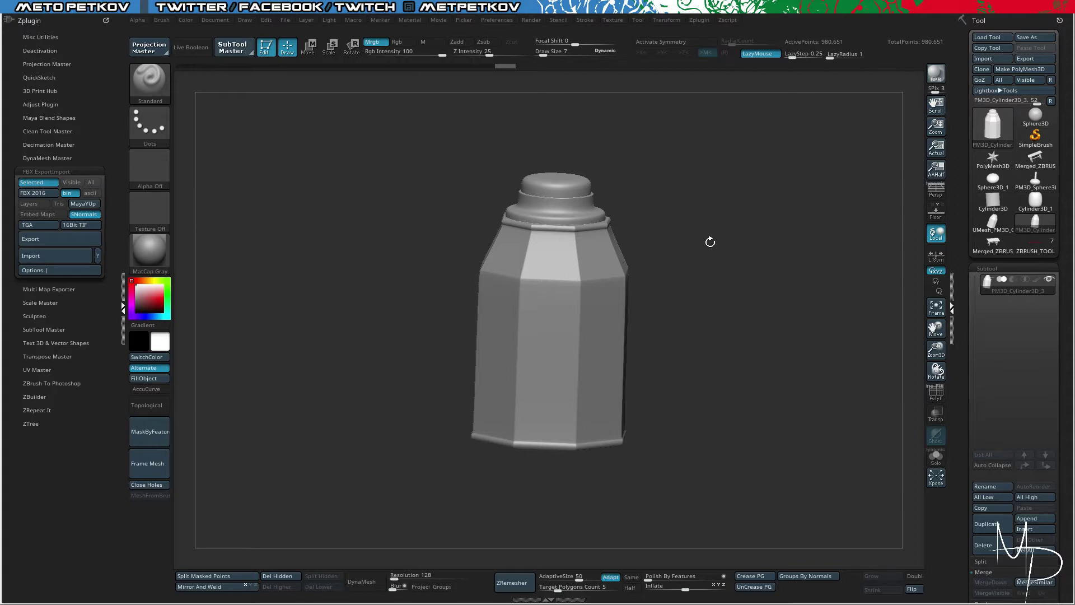
pyautogui.moveTo(1035, 181)
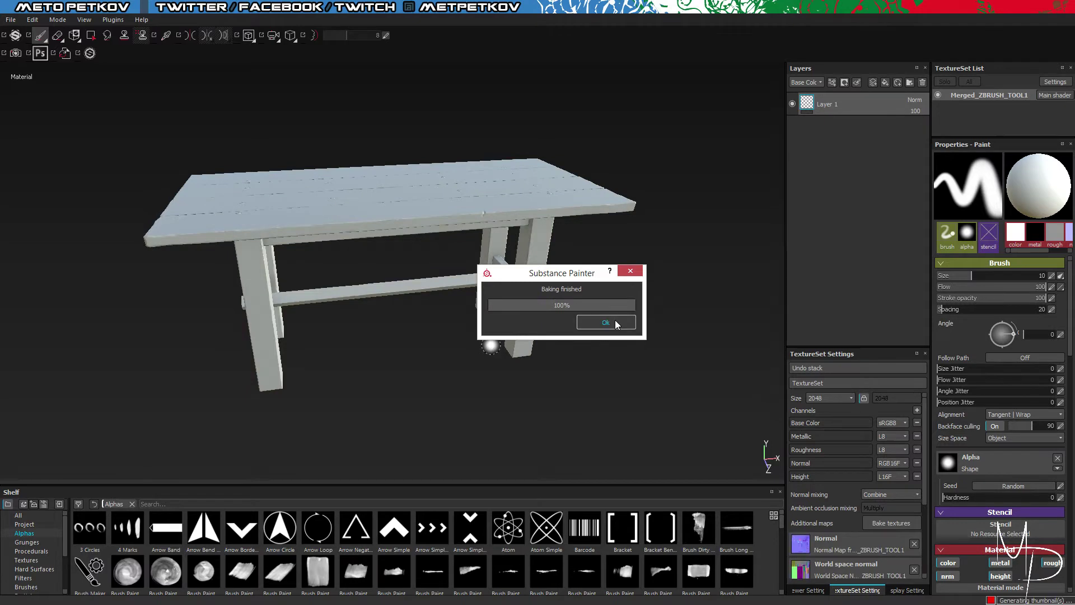
# Step: Back in Substance Painter, dismiss the finished baking dialog and inspect the baked detail on the tabletop and legs
pyautogui.click(612, 322)
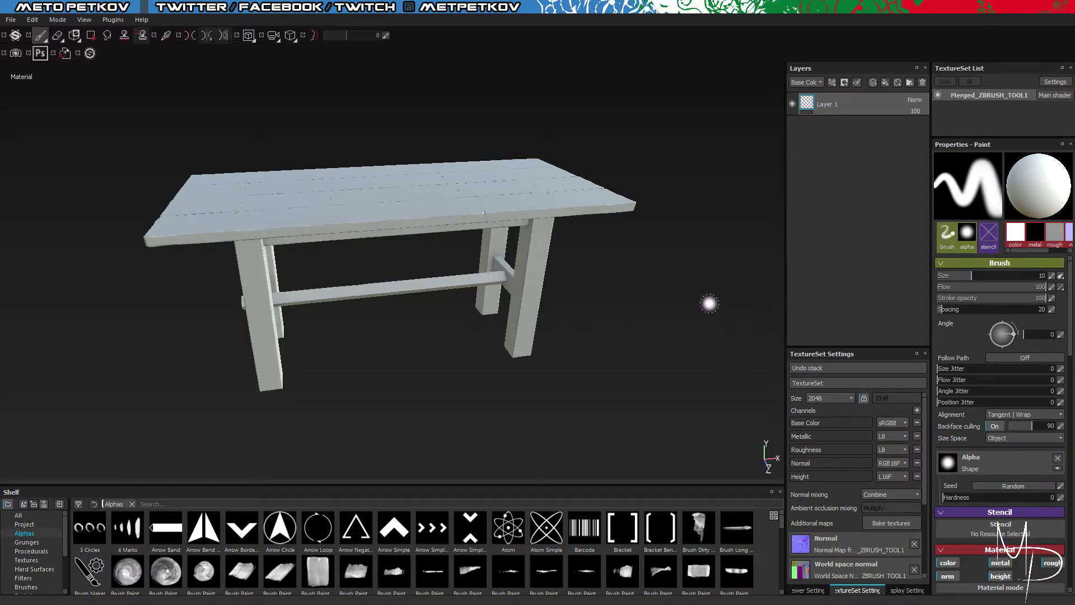
pyautogui.keyDown('alt'); pyautogui.moveTo(707, 305); pyautogui.dragTo(601, 352); pyautogui.keyUp('alt')
pyautogui.scroll(-2, 562, 293)
pyautogui.scroll(4, 563, 293)
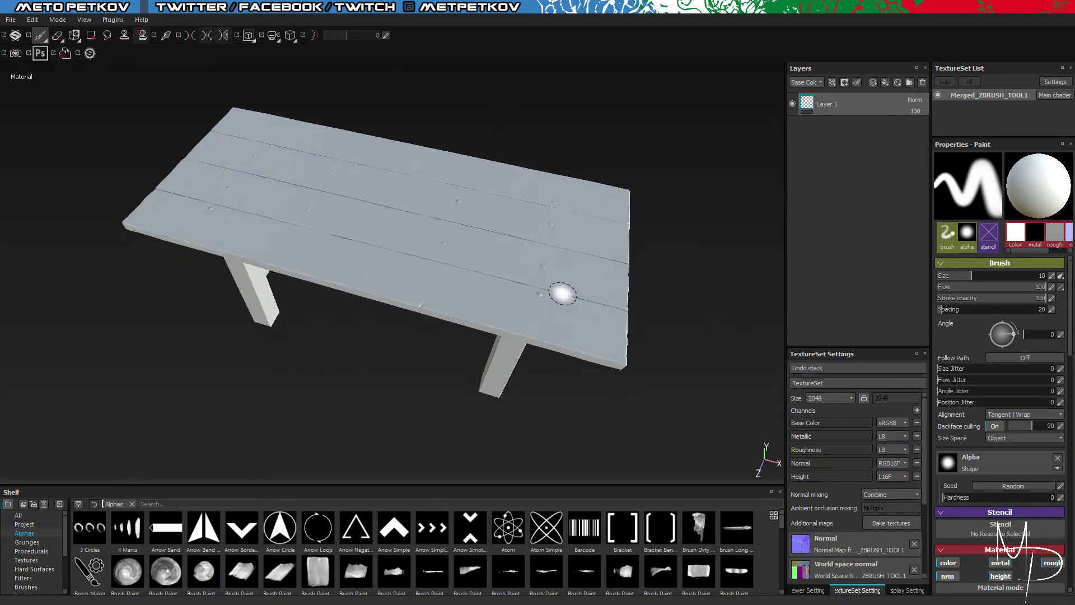
pyautogui.keyDown('alt'); pyautogui.moveTo(734, 342); pyautogui.dragTo(721, 208); pyautogui.keyUp('alt')
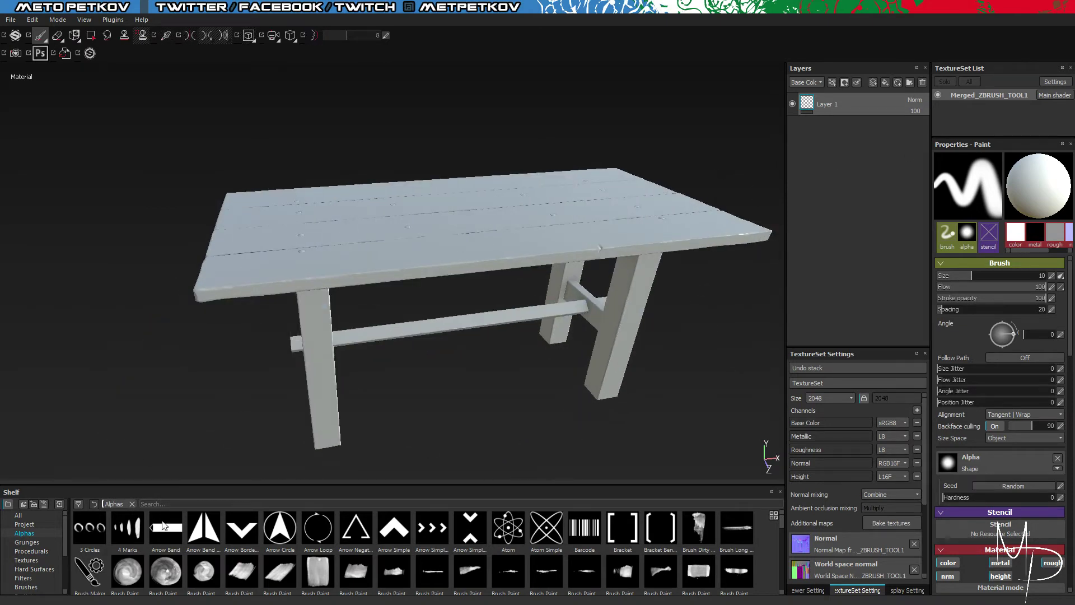
# Step: Clear the shelf's Alphas filter, search for "wood" and add the Wood_Medevial smart material beneath Layer 1
pyautogui.click(132, 503)
pyautogui.click(165, 502)
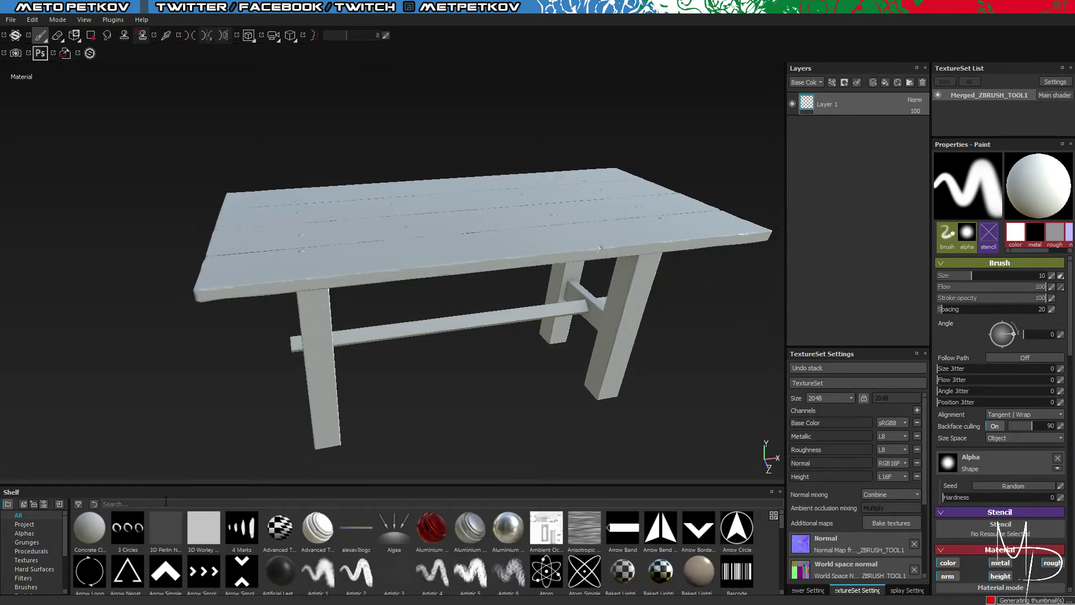
pyautogui.write('wood')
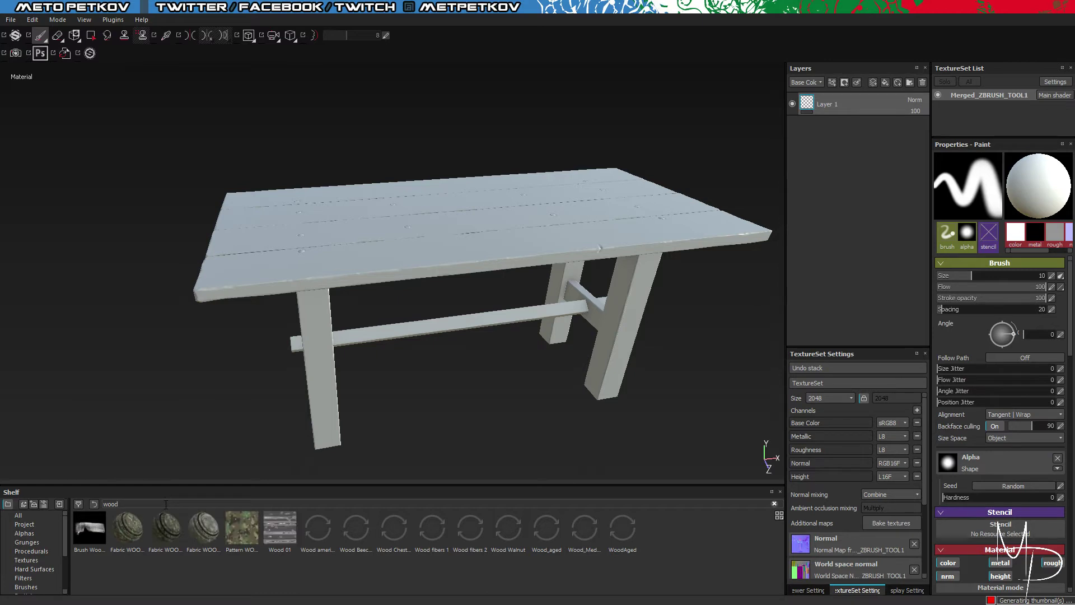
pyautogui.moveTo(582, 536); pyautogui.dragTo(861, 252)
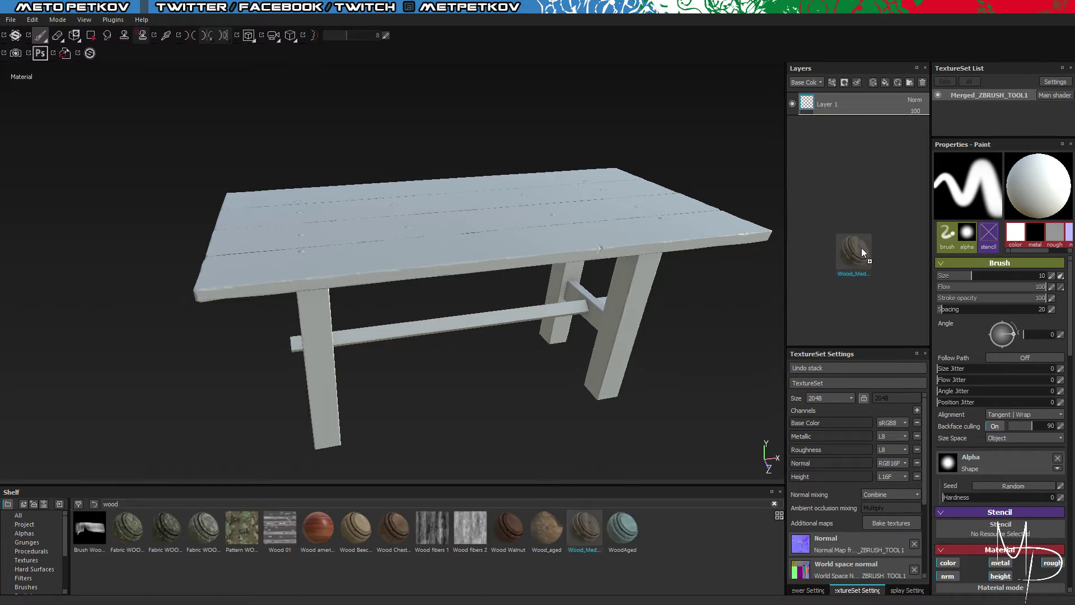
pyautogui.moveTo(868, 212); pyautogui.dragTo(856, 224)
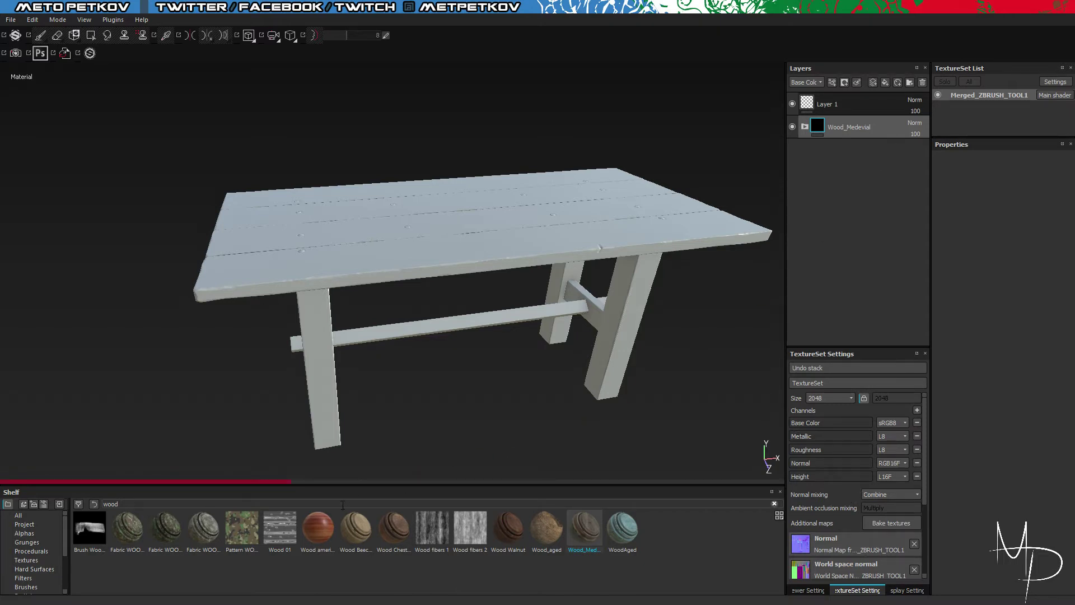
# Step: Replace the shelf search with "iron" to look for iron materials
pyautogui.press('BackSpace')
pyautogui.press('BackSpace')
pyautogui.press('BackSpace')
pyautogui.press('BackSpace')
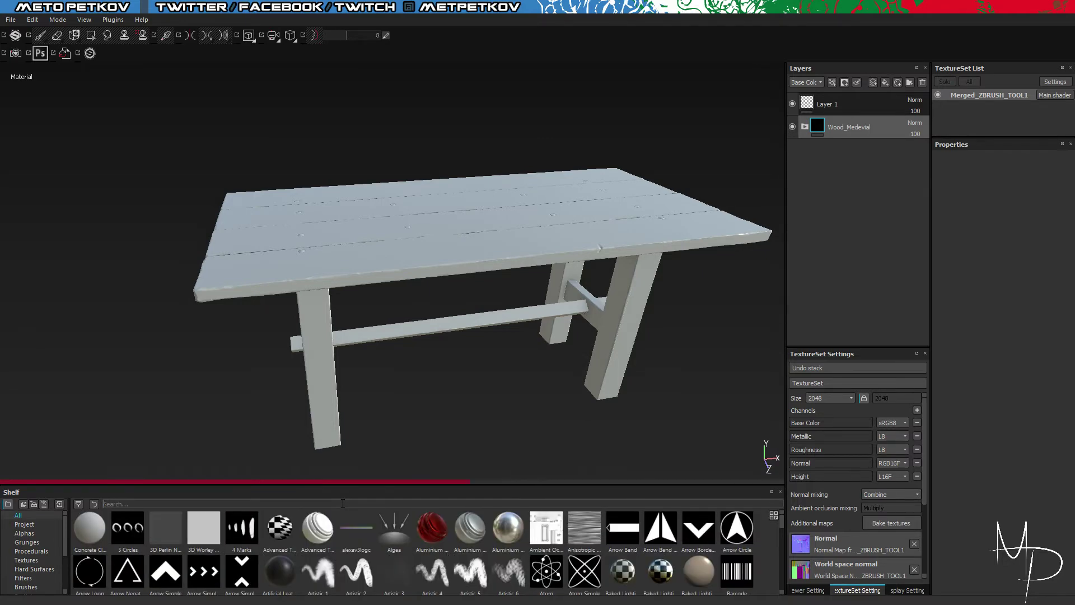
pyautogui.write('iron')
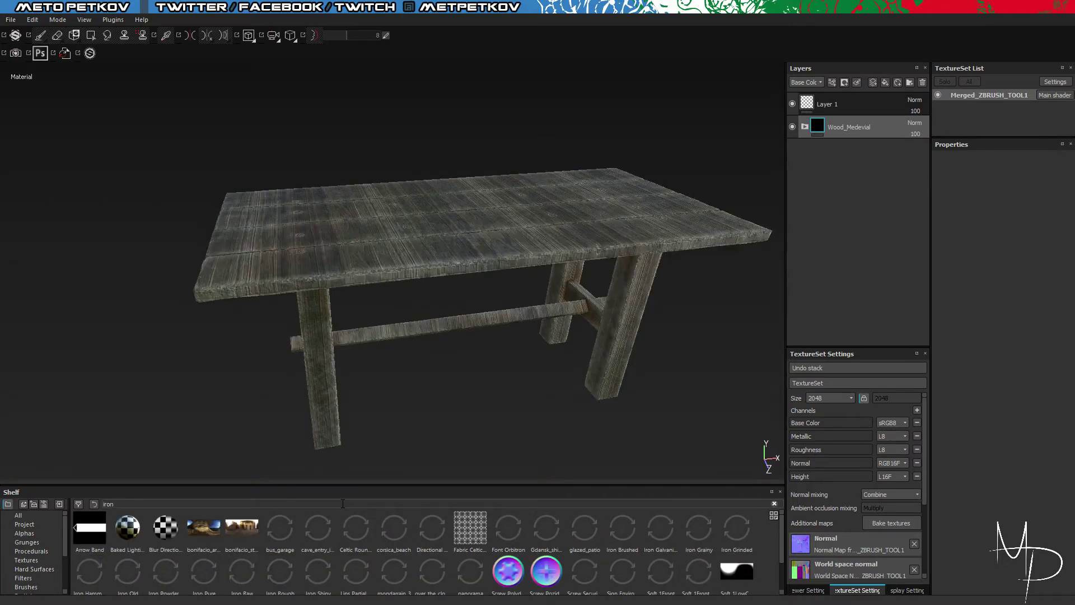
# Step: Expand the Wood_Medevial folder and set the UV rotation of its Wood Base copy 1 fill to 0
pyautogui.keyDown('alt'); pyautogui.moveTo(700, 350); pyautogui.dragTo(653, 444); pyautogui.keyUp('alt')
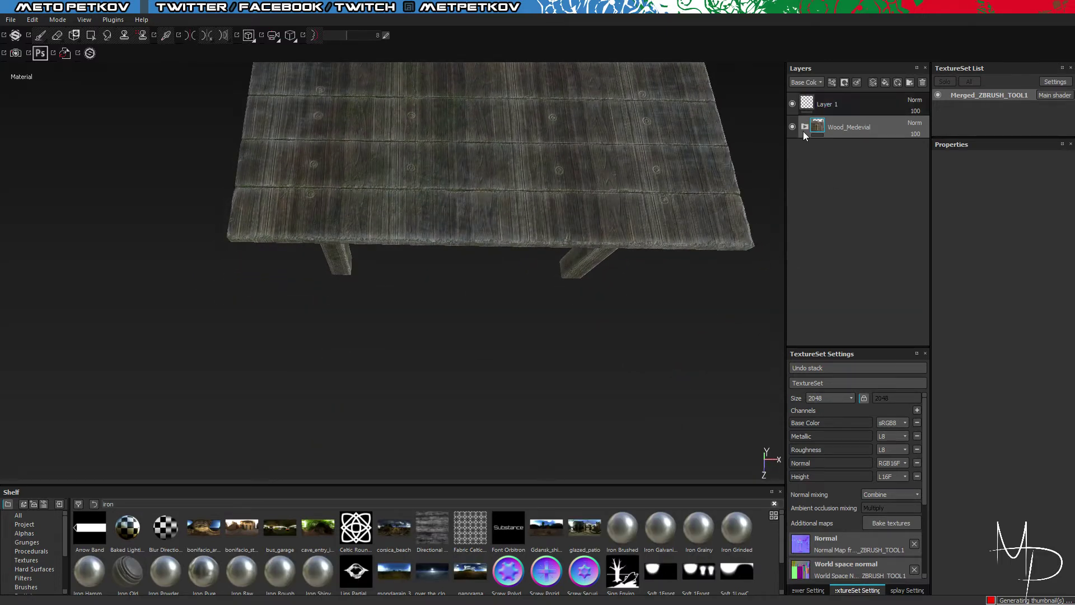
pyautogui.click(804, 127)
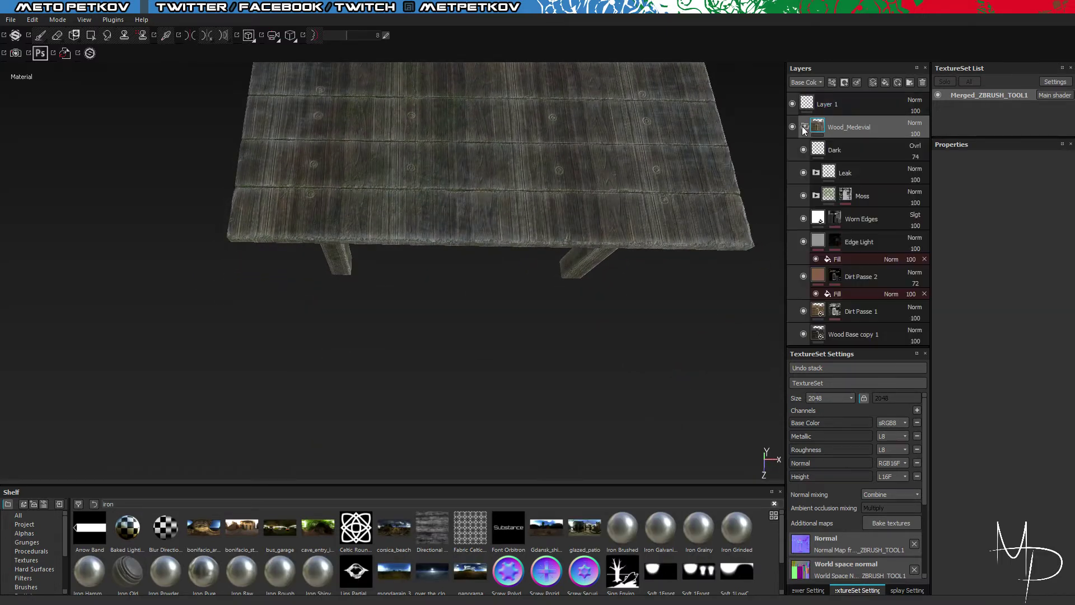
pyautogui.click(885, 334)
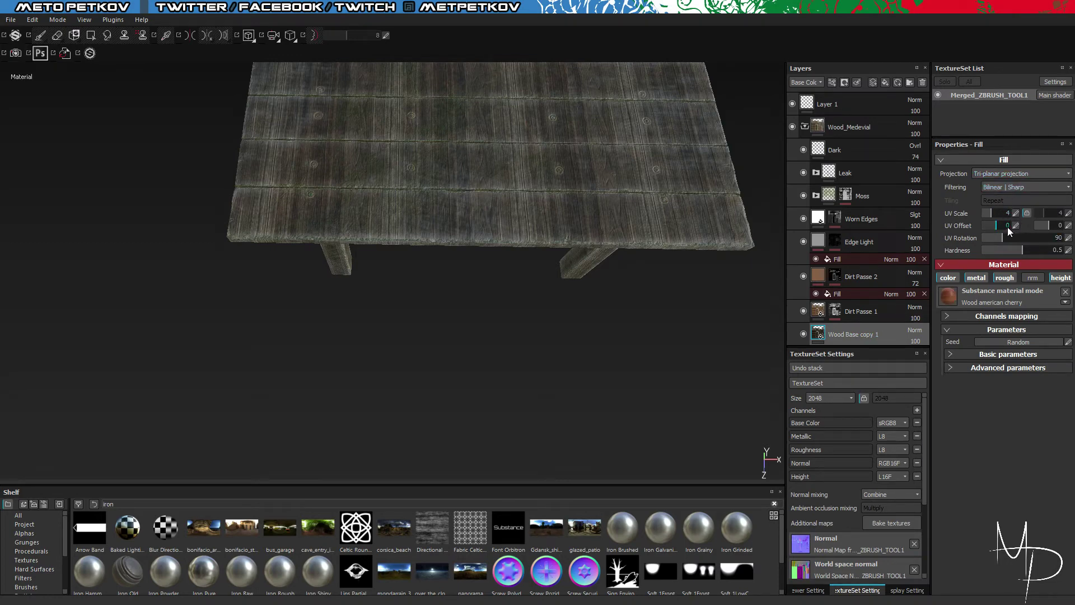
pyautogui.moveTo(1003, 237); pyautogui.dragTo(1070, 241)
pyautogui.click(1068, 239)
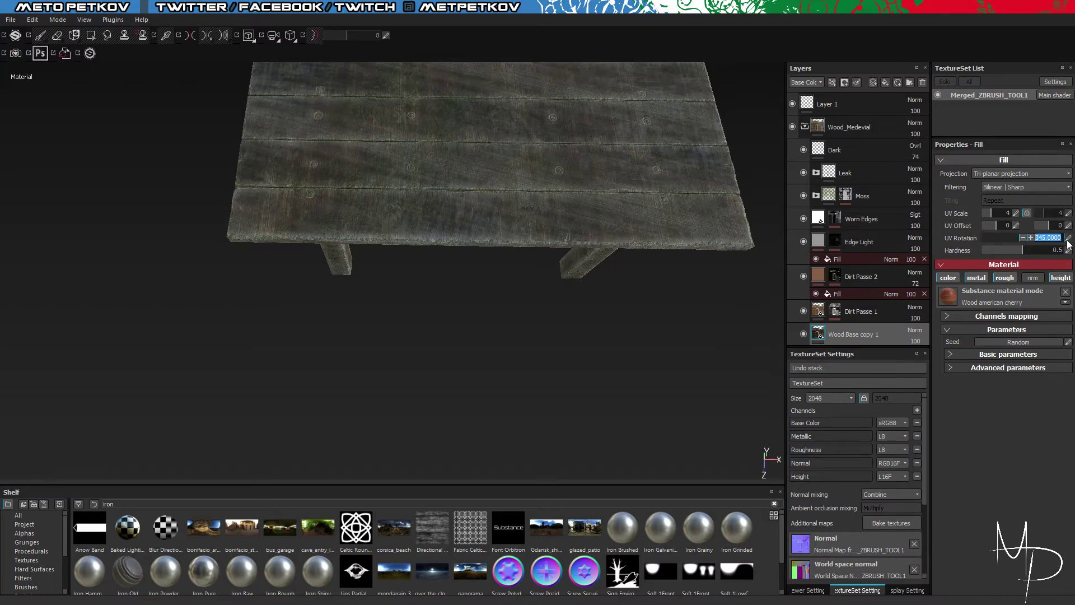
pyautogui.write('0')
pyautogui.press('Return')
pyautogui.keyDown('alt'); pyautogui.moveTo(712, 372); pyautogui.dragTo(582, 156); pyautogui.keyUp('alt')
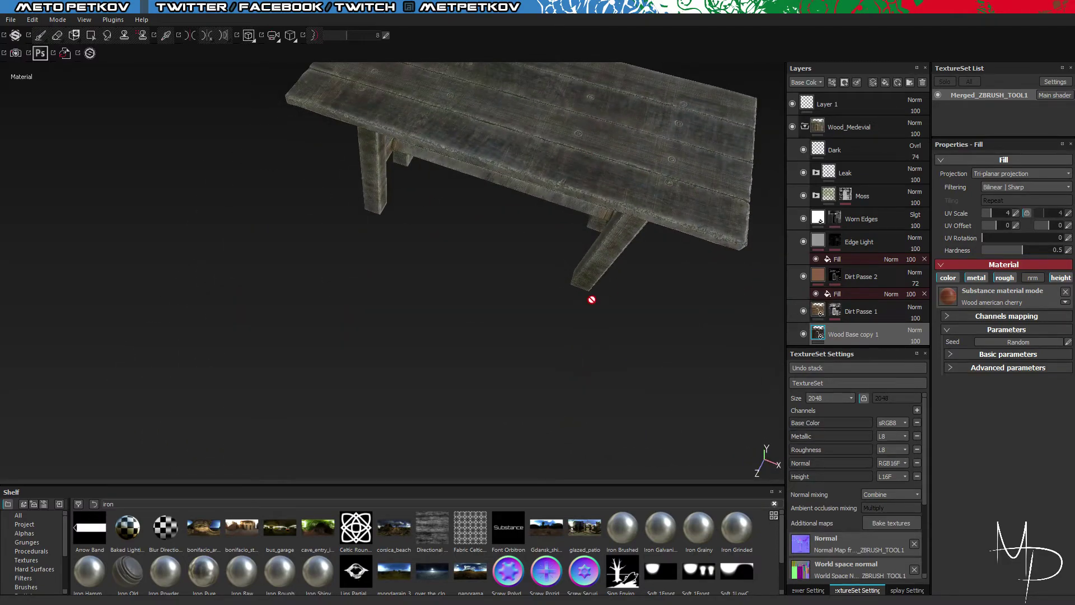
# Step: Shift the Wood Base copy 1 fill's UV offset, with the second value at -0.32, and set its UV scale to 1
pyautogui.keyDown('alt'); pyautogui.moveTo(590, 297); pyautogui.dragTo(661, 370); pyautogui.keyUp('alt')
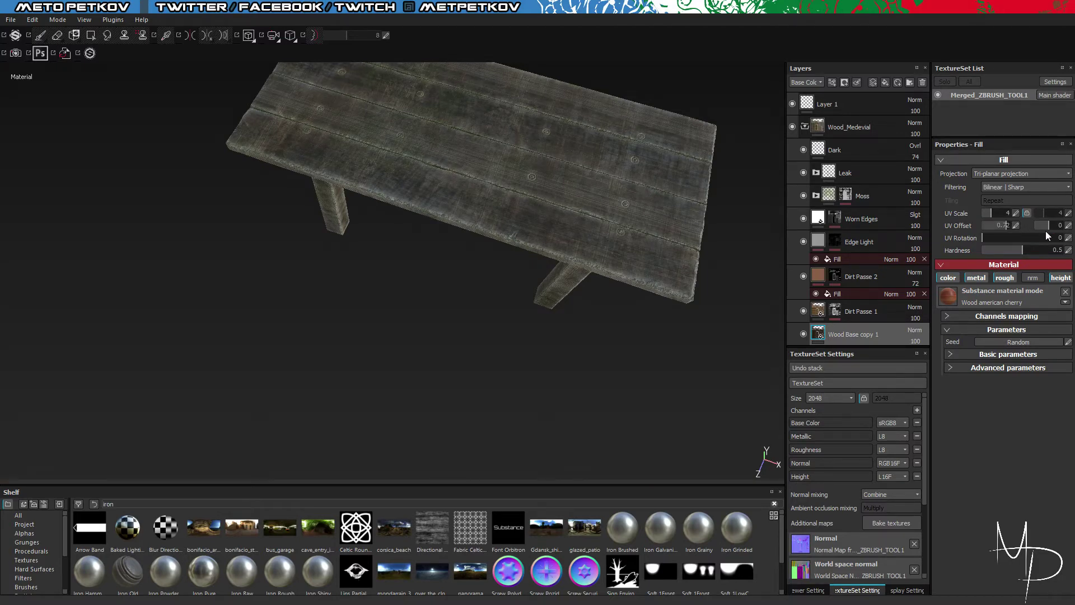
pyautogui.doubleClick(1011, 213)
pyautogui.write('1')
pyautogui.press('Return')
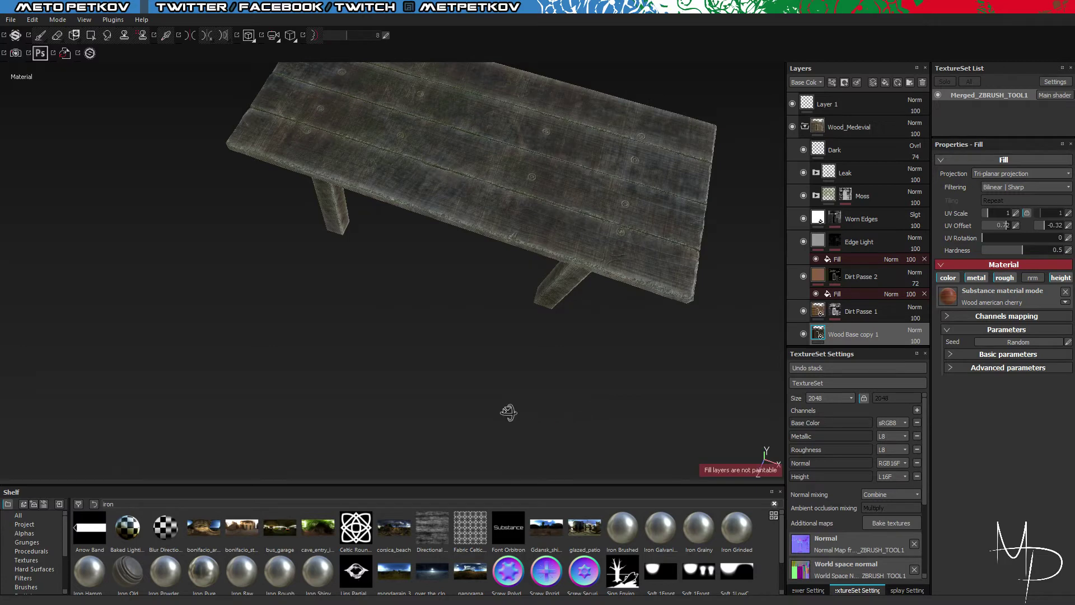
pyautogui.moveTo(506, 408)
pyautogui.keyDown('alt'); pyautogui.mouseDown()
pyautogui.moveTo(590, 384)
pyautogui.moveTo(635, 426)
pyautogui.moveTo(621, 448)
pyautogui.moveTo(569, 419)
pyautogui.mouseUp(); pyautogui.keyUp('alt')
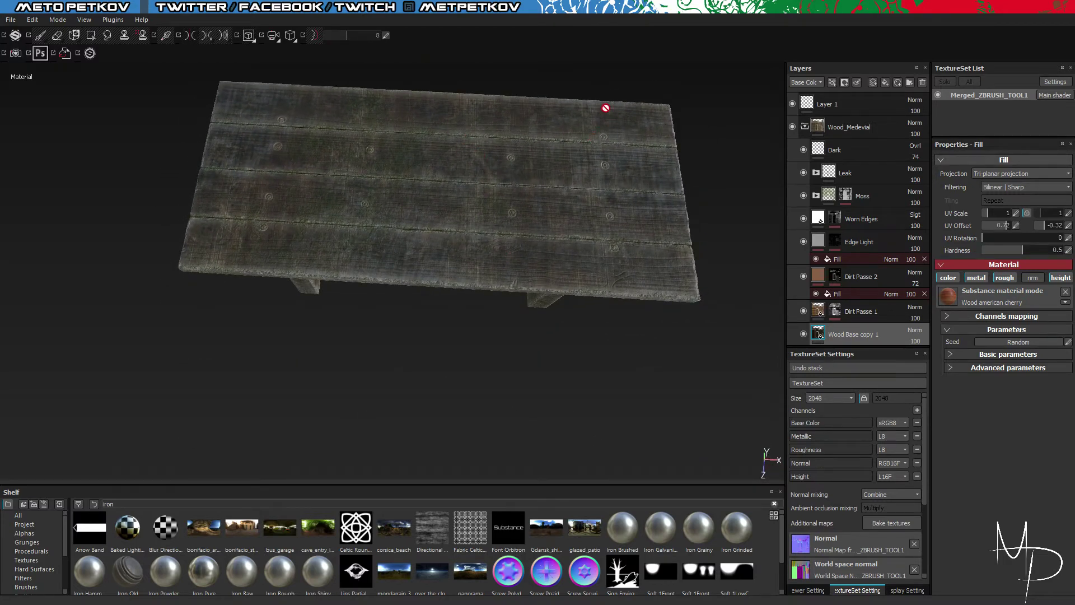
# Step: Collapse the Wood_Medevial folder and add the Iron Galvanized material beneath it in the layer stack
pyautogui.keyDown('alt'); pyautogui.moveTo(572, 384); pyautogui.dragTo(571, 377); pyautogui.keyUp('alt')
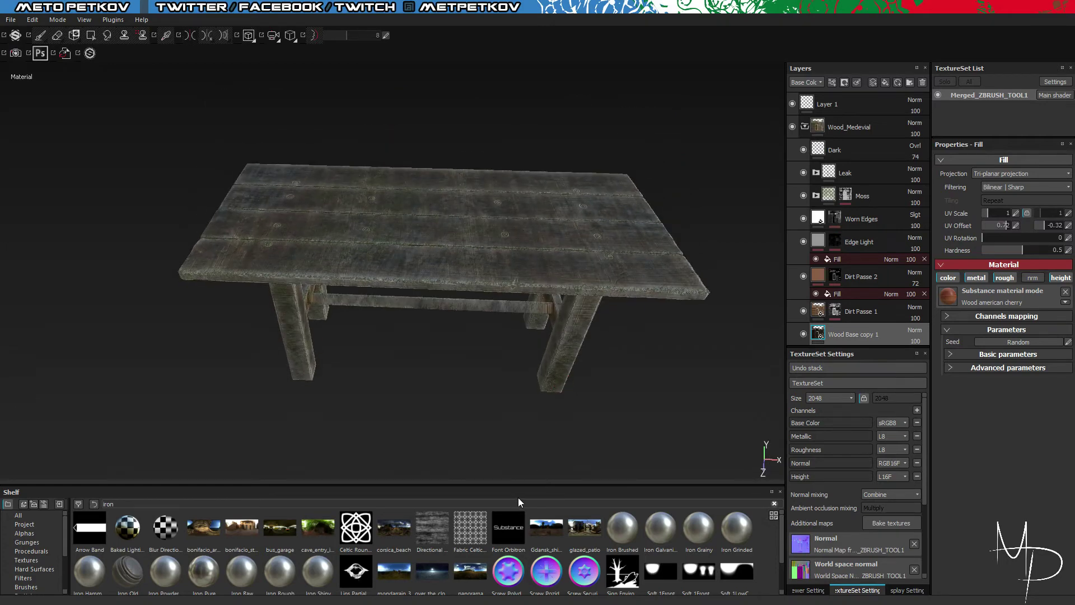
pyautogui.click(805, 127)
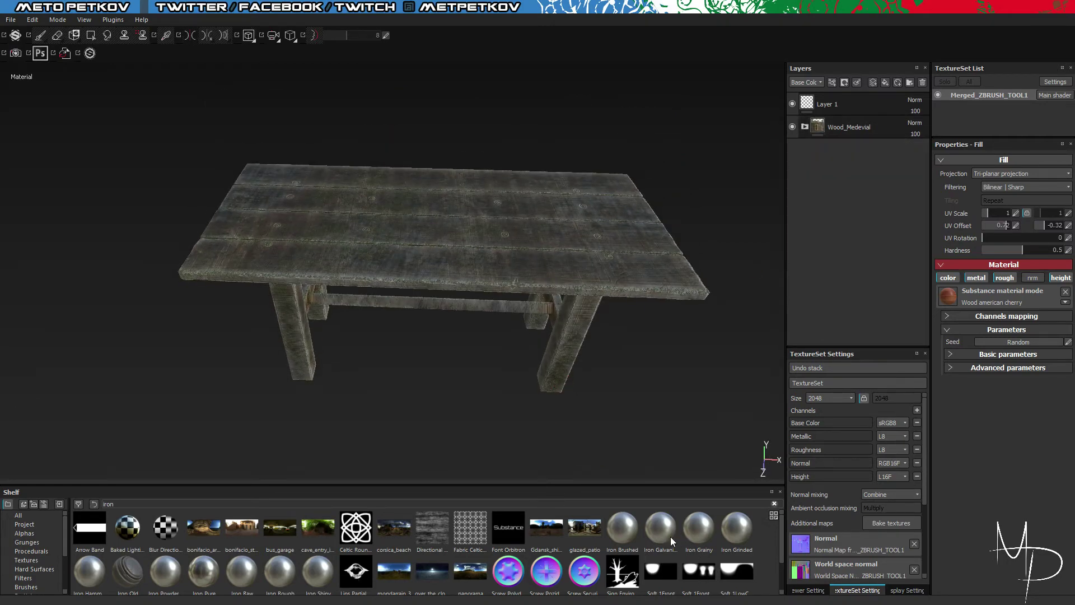
pyautogui.moveTo(869, 234); pyautogui.dragTo(853, 283)
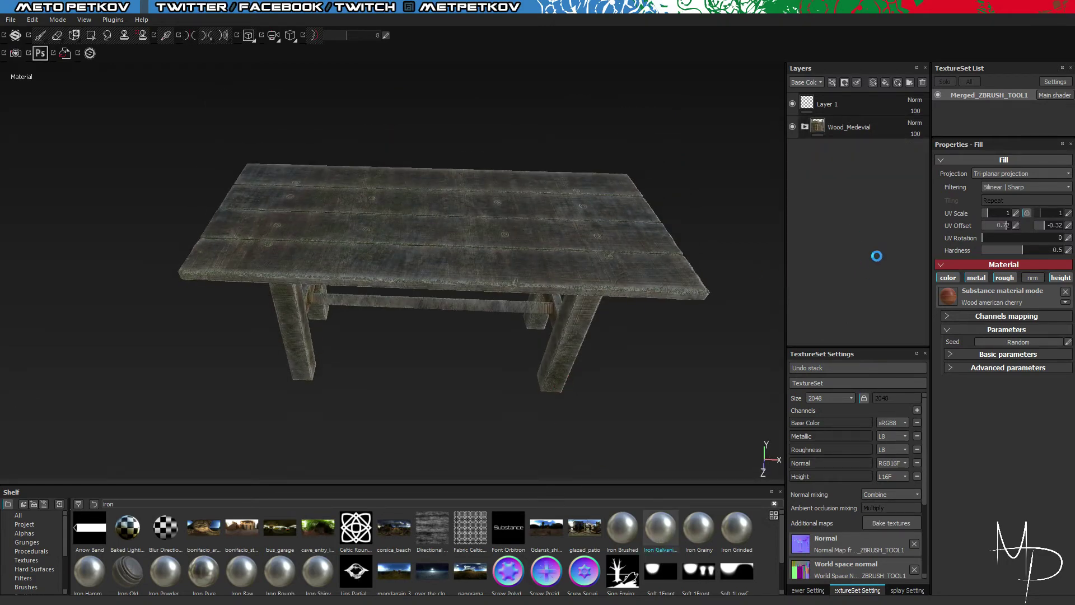
# Step: Mask the Iron Galvanized layer with a color selection that picks the cyan ID color of the round tabletop pegs
pyautogui.click(832, 83)
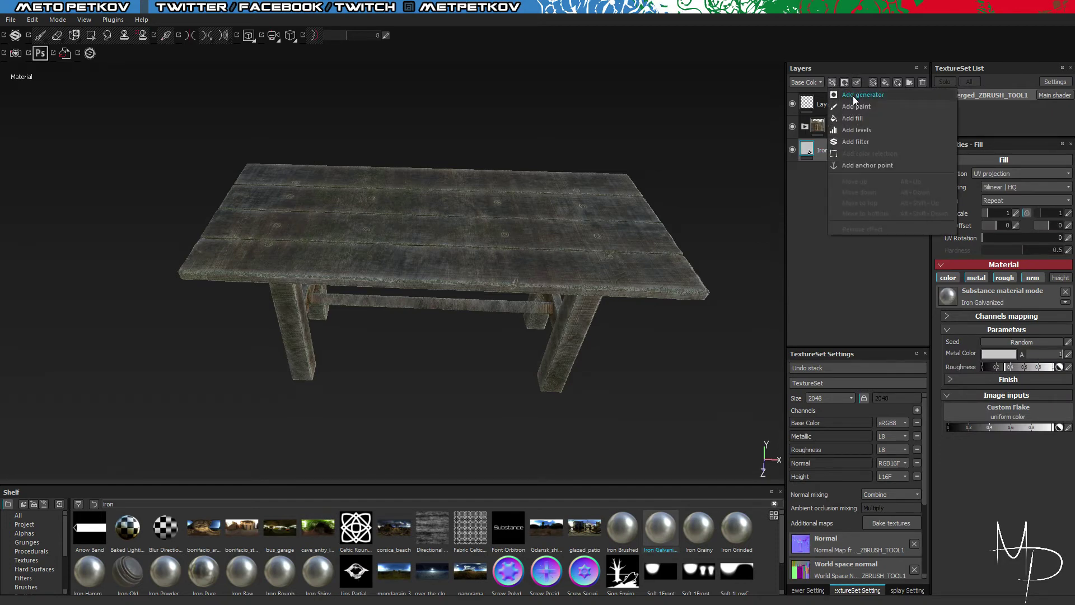
pyautogui.click(845, 82)
pyautogui.click(871, 127)
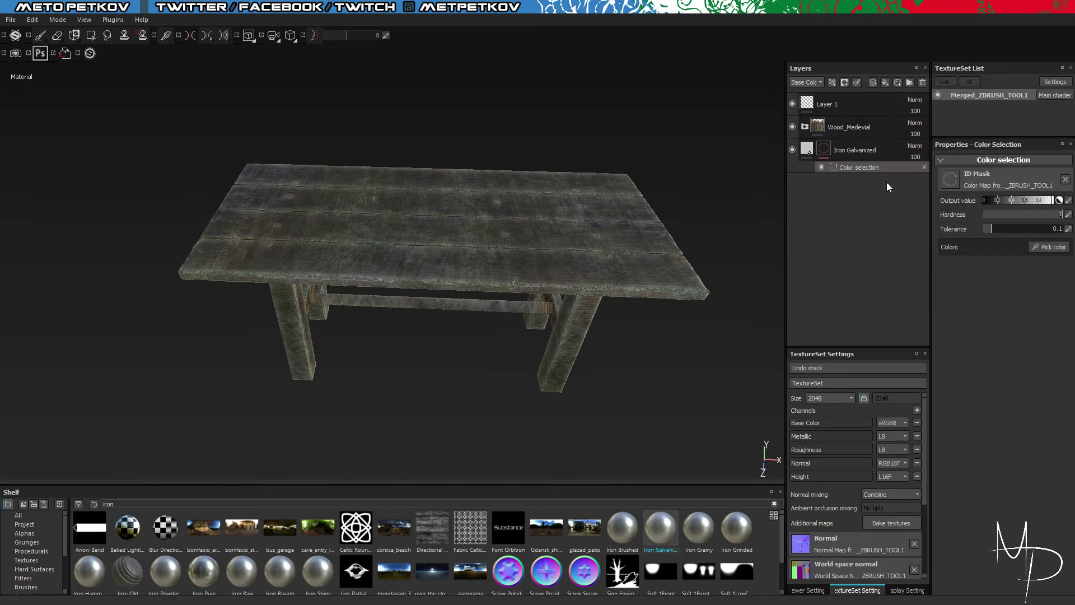
pyautogui.click(1050, 247)
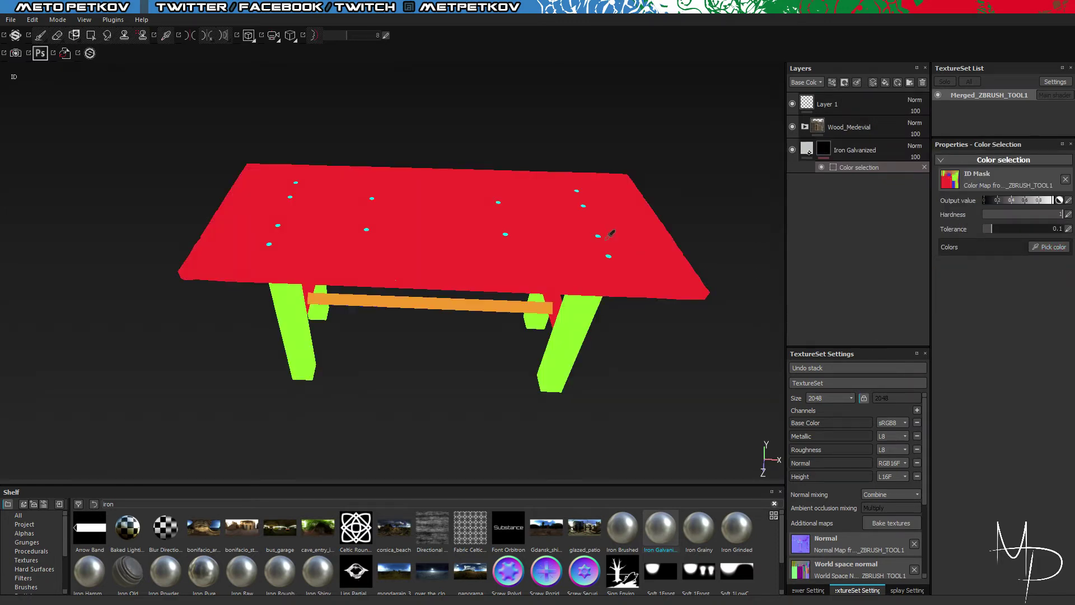
pyautogui.click(599, 235)
# Step: Inspect the tabletop pegs up close, hide the Iron Galvanized layer, and delete it
pyautogui.keyDown('alt'); pyautogui.moveTo(679, 368); pyautogui.dragTo(697, 410); pyautogui.keyUp('alt')
pyautogui.scroll(10, 644, 281)
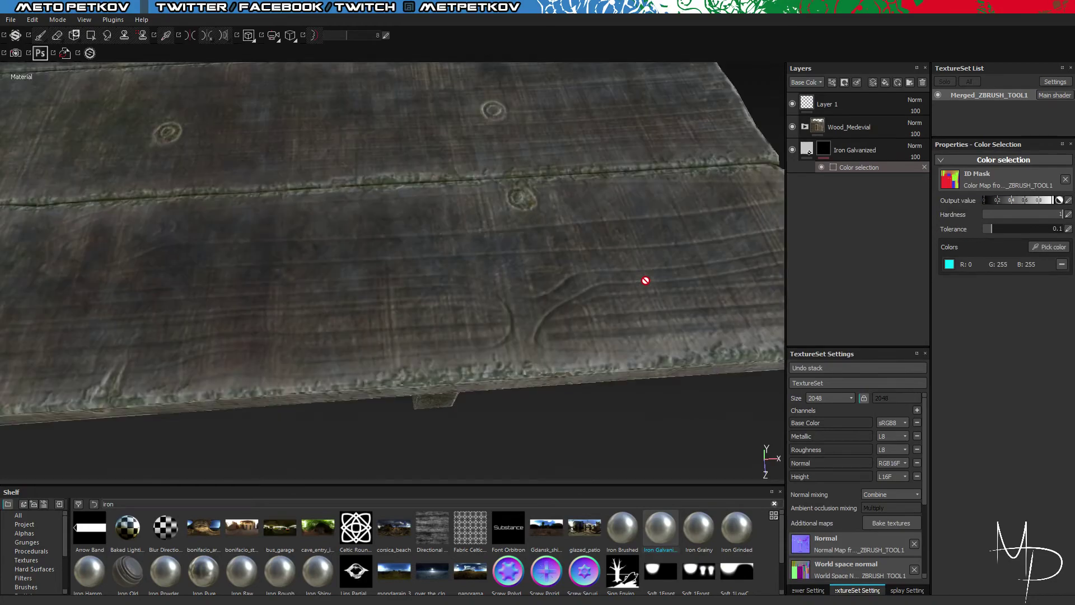
pyautogui.scroll(-3, 646, 280)
pyautogui.scroll(-5, 738, 200)
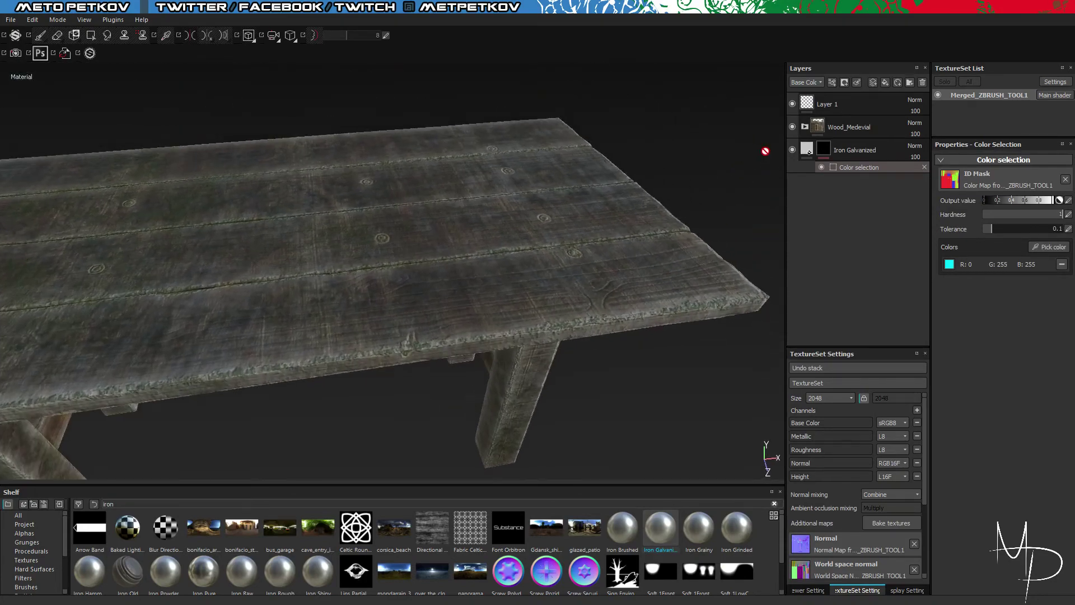
pyautogui.keyDown('alt'); pyautogui.moveTo(736, 191); pyautogui.dragTo(739, 198); pyautogui.keyUp('alt')
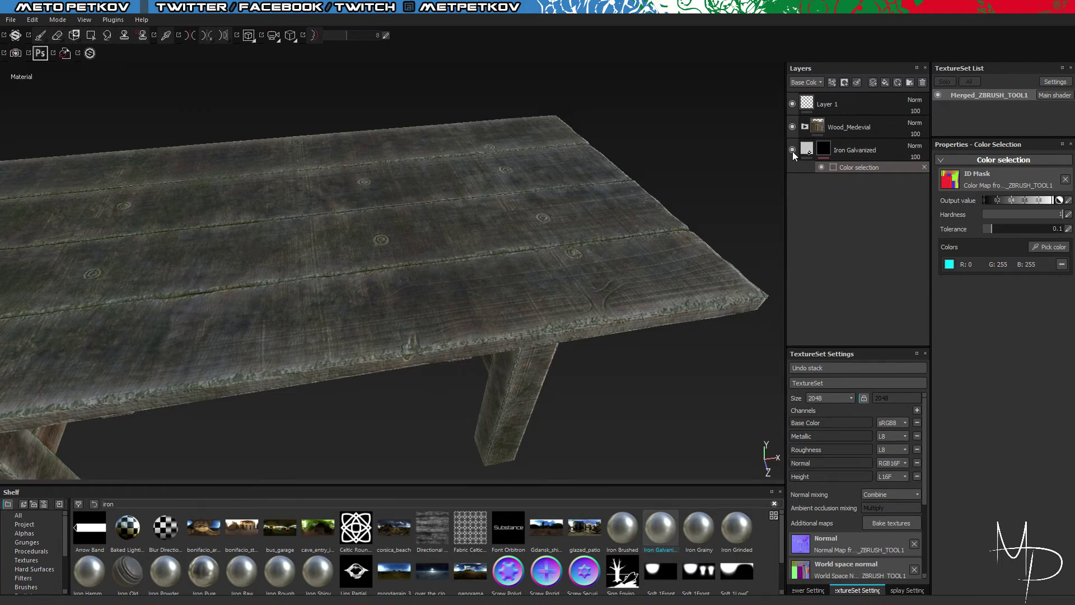
pyautogui.click(792, 150)
pyautogui.scroll(3, 688, 211)
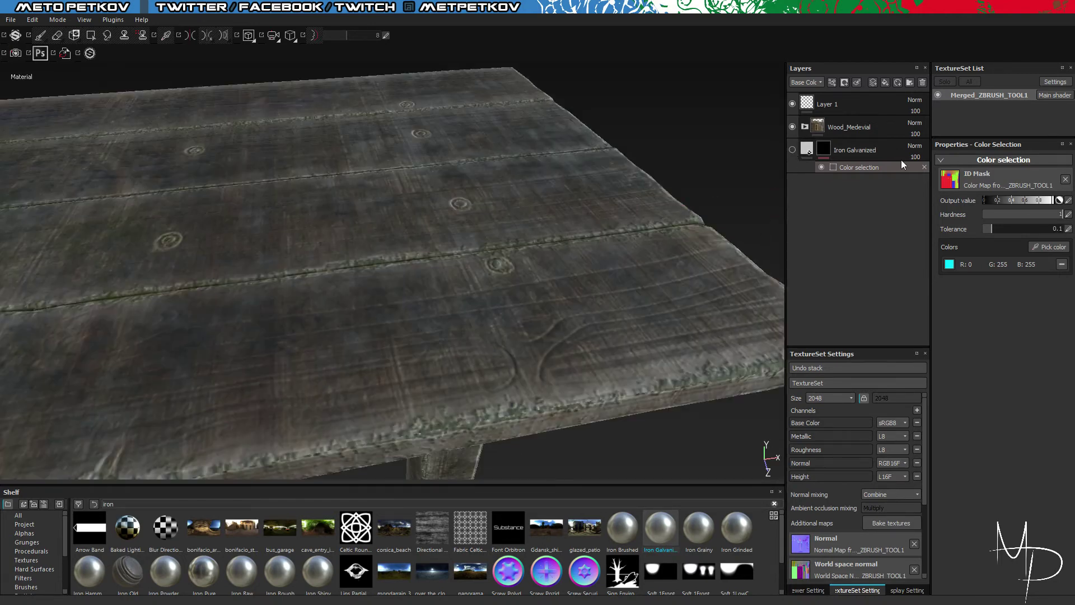
pyautogui.click(923, 82)
pyautogui.scroll(-3, 660, 288)
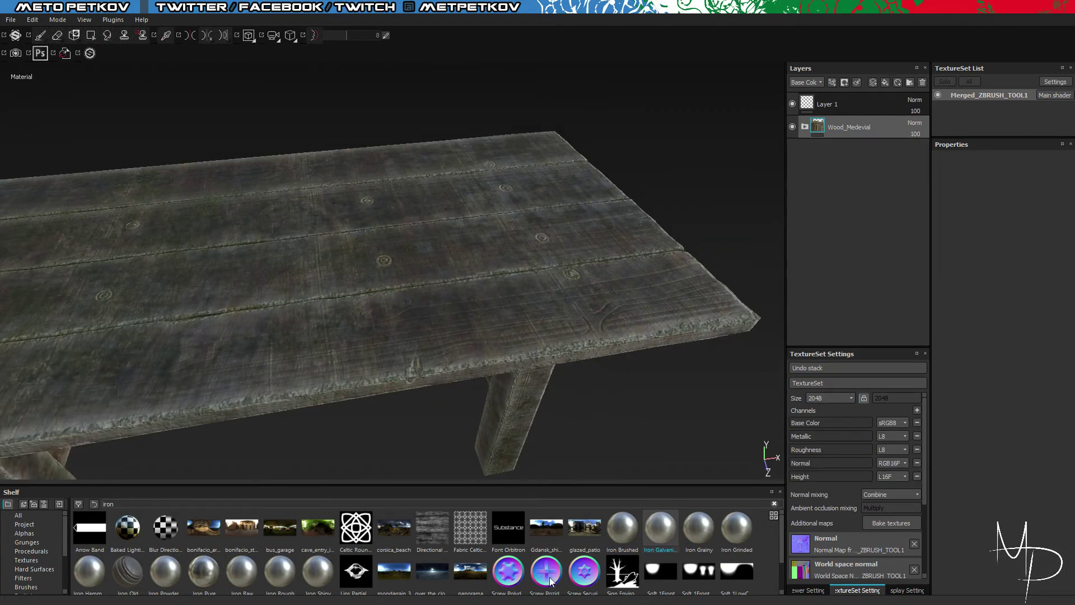
# Step: Add the Iron Grainy material beneath Wood_Medevial and mask it by color selection to the pegs' cyan ID color
pyautogui.click(731, 526)
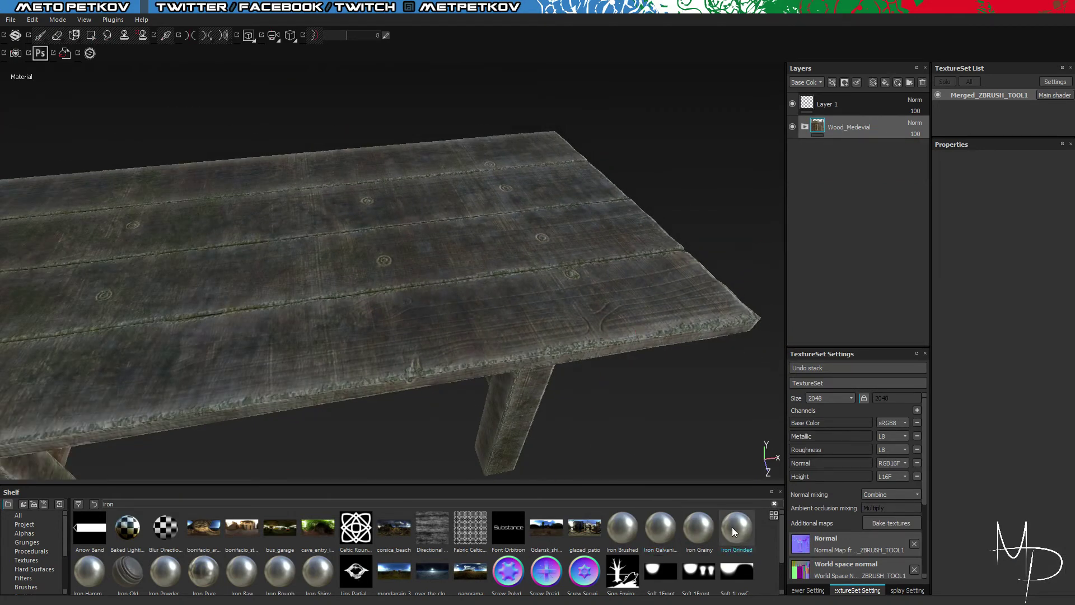
pyautogui.moveTo(827, 257); pyautogui.dragTo(825, 269)
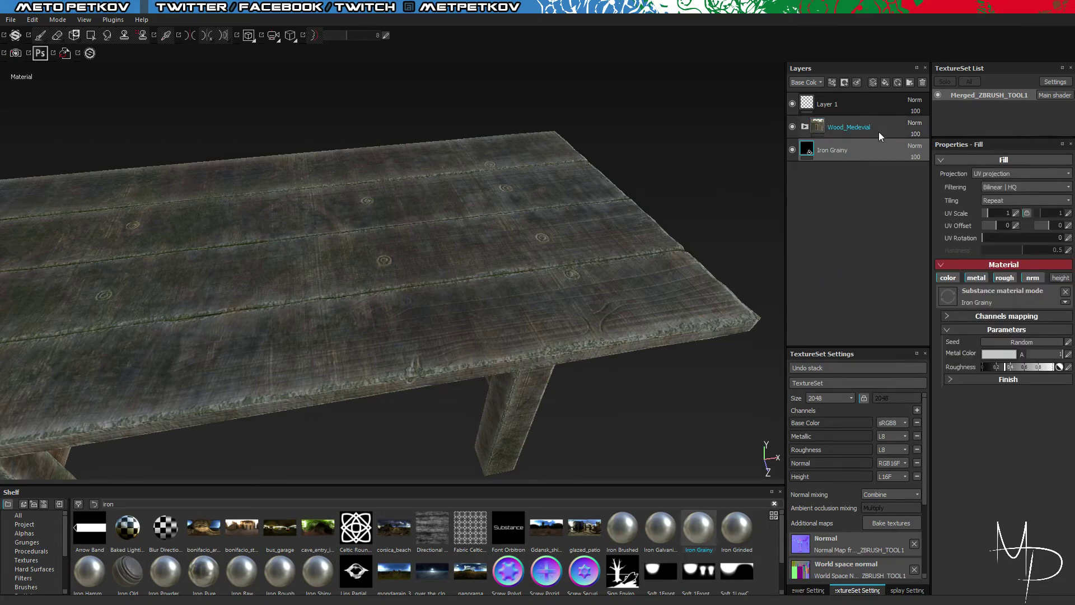
pyautogui.click(845, 83)
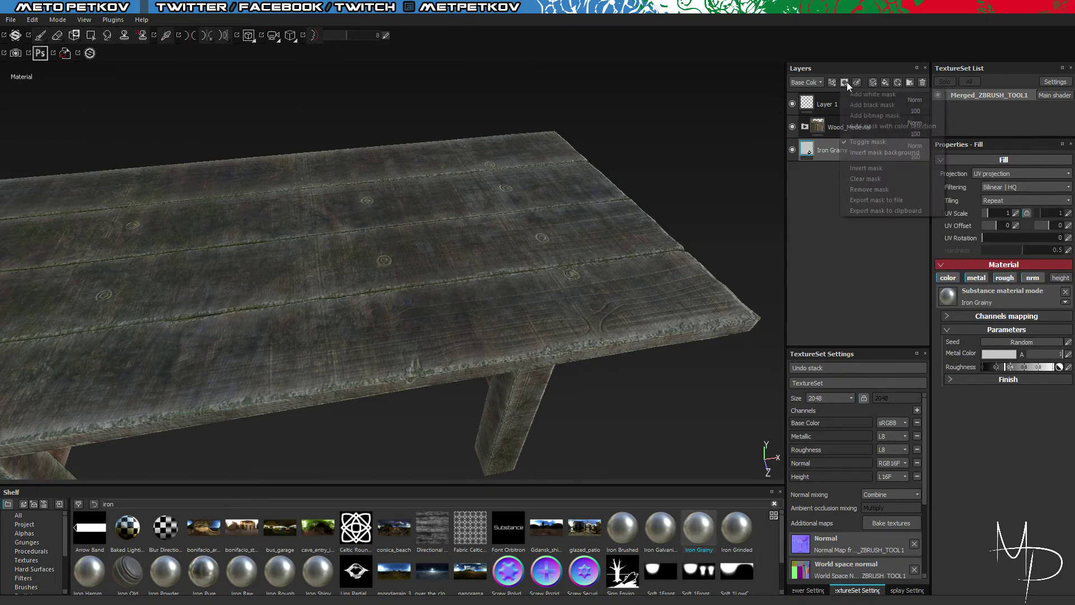
pyautogui.click(864, 126)
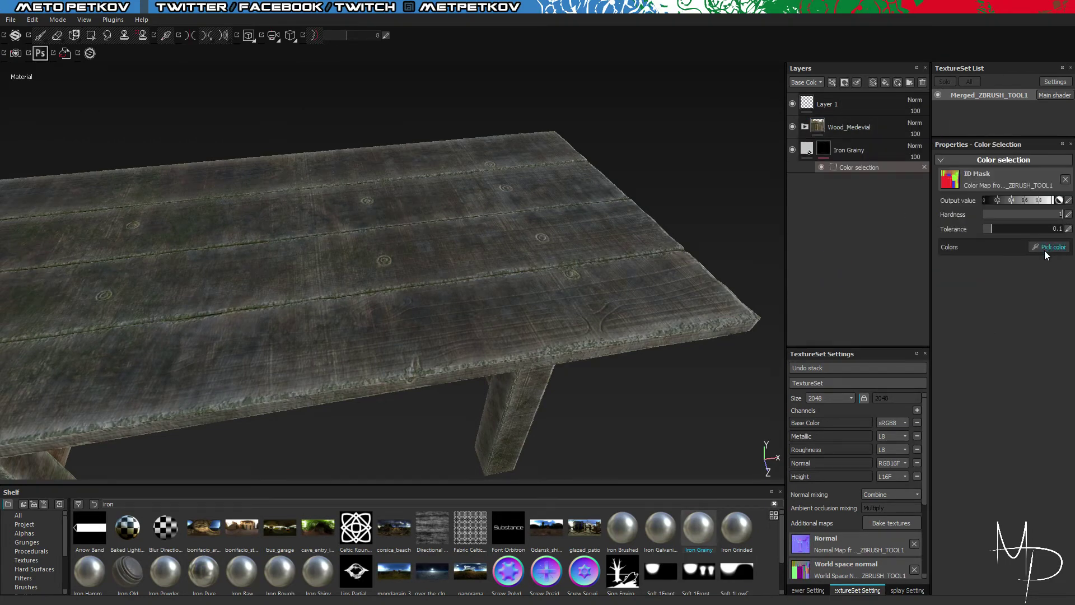
pyautogui.click(1044, 249)
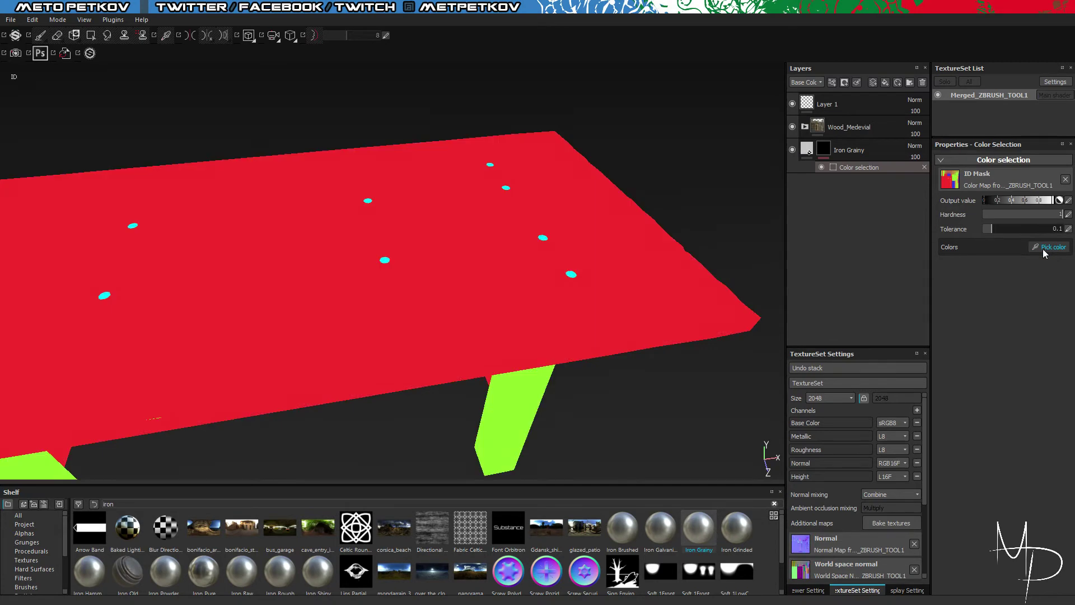
pyautogui.click(577, 269)
# Step: Move the Wood_Medevial folder below the Iron Grainy layer so the metal covers the wood on the pegs
pyautogui.click(892, 127)
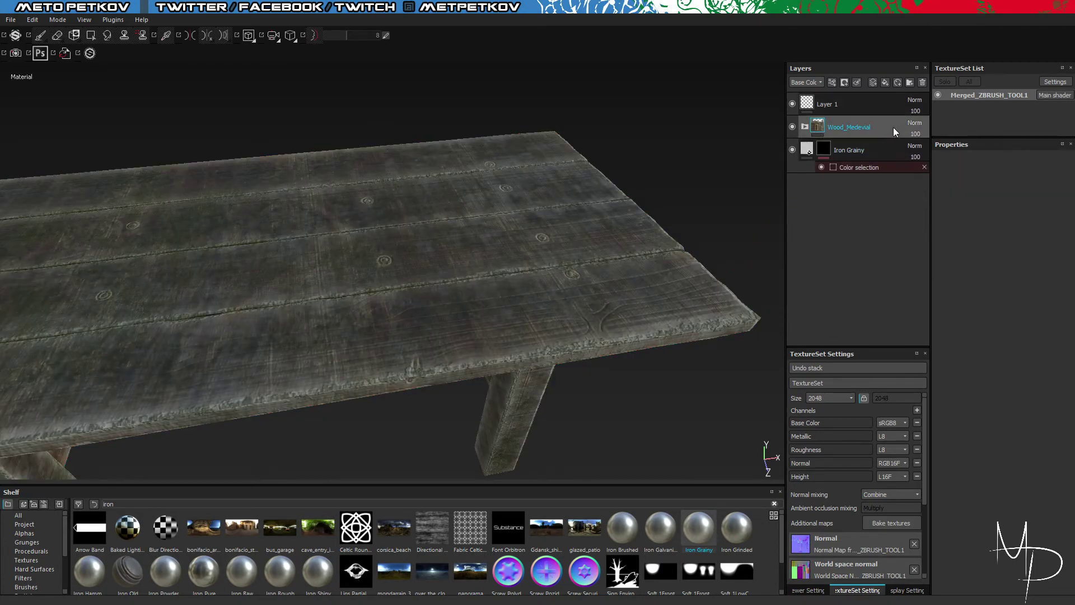
pyautogui.moveTo(893, 126); pyautogui.dragTo(888, 209)
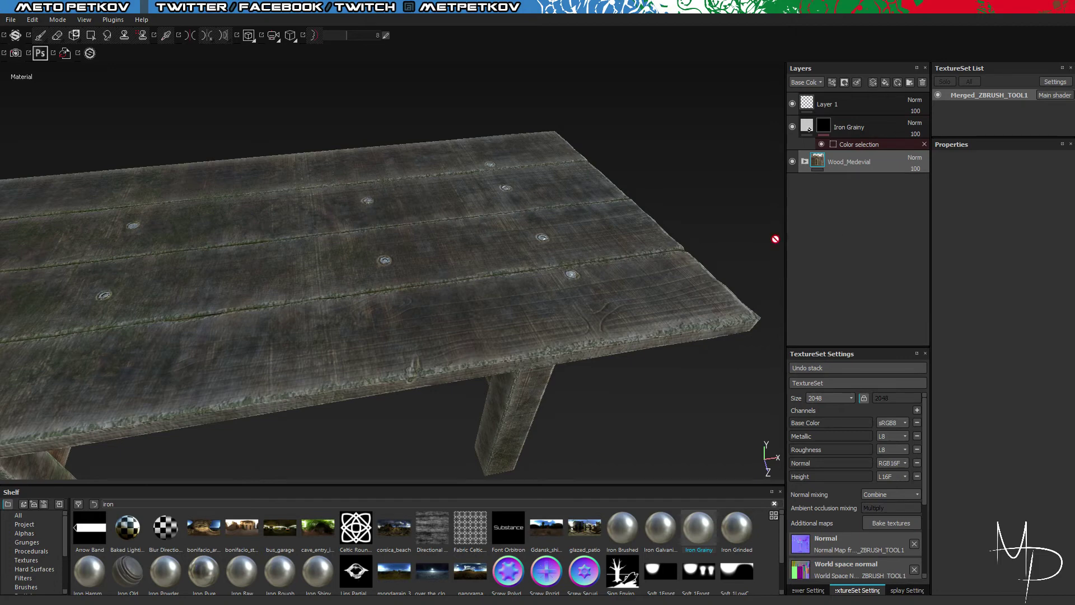
pyautogui.keyDown('alt'); pyautogui.moveTo(710, 207); pyautogui.dragTo(585, 194); pyautogui.keyUp('alt')
pyautogui.scroll(-5, 585, 194)
pyautogui.keyDown('alt'); pyautogui.moveTo(708, 252); pyautogui.dragTo(806, 285); pyautogui.keyUp('alt')
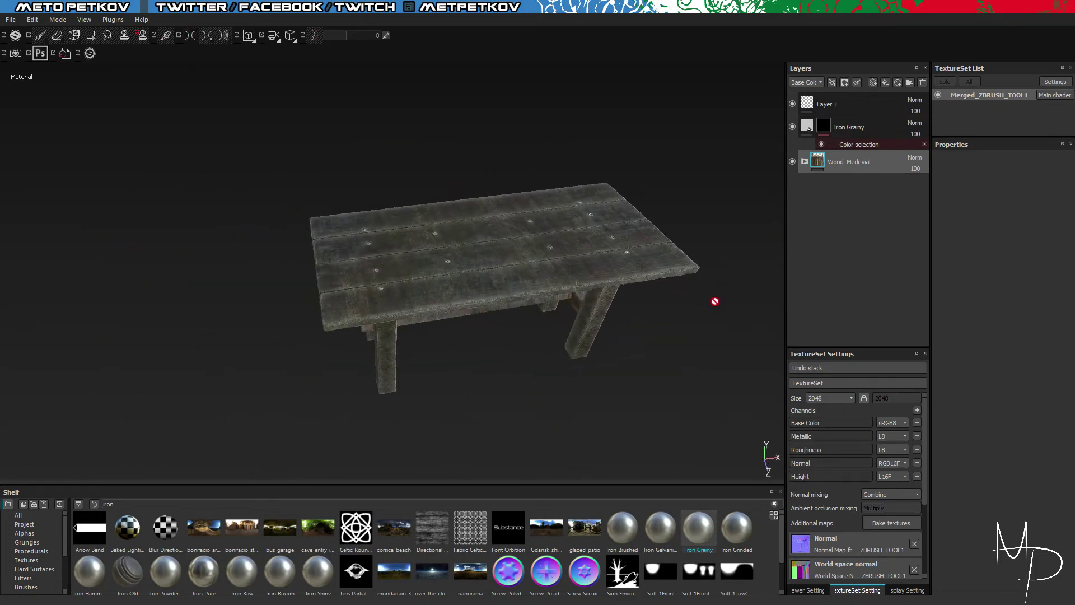
# Step: Examine the textured table from several angles and distances, checking the tabletop, legs and metal pegs
pyautogui.keyDown('alt'); pyautogui.moveTo(715, 302); pyautogui.dragTo(516, 374); pyautogui.keyUp('alt')
pyautogui.scroll(5, 666, 284)
pyautogui.scroll(-6, 657, 282)
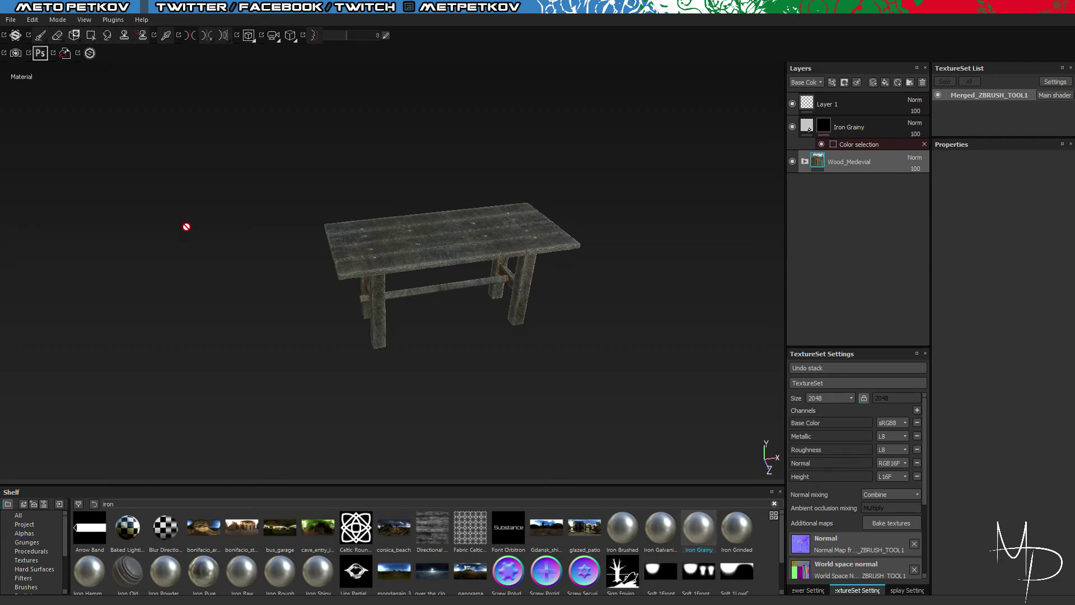
pyautogui.scroll(3, 298, 235)
pyautogui.keyDown('alt'); pyautogui.moveTo(254, 250); pyautogui.dragTo(280, 216); pyautogui.keyUp('alt')
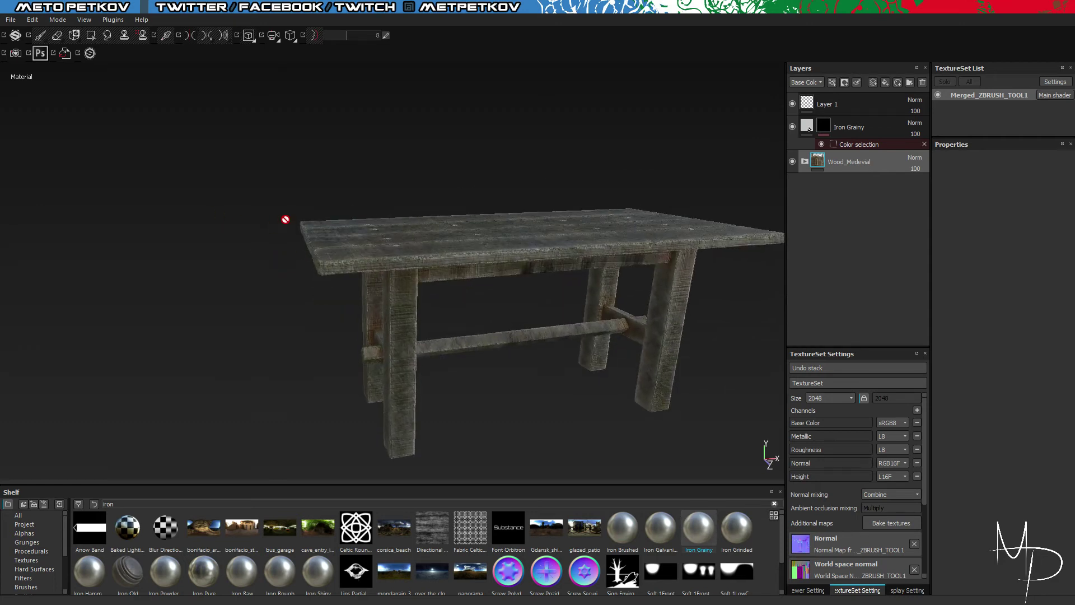
pyautogui.keyDown('alt'); pyautogui.moveTo(285, 219); pyautogui.dragTo(180, 246, button='middle'); pyautogui.keyUp('alt')
pyautogui.keyDown('alt'); pyautogui.moveTo(312, 184); pyautogui.dragTo(331, 217); pyautogui.keyUp('alt')
pyautogui.keyDown('alt'); pyautogui.moveTo(331, 217); pyautogui.dragTo(356, 182, button='middle'); pyautogui.keyUp('alt')
pyautogui.scroll(1, 356, 183)
pyautogui.scroll(-1, 356, 183)
pyautogui.scroll(1, 356, 182)
pyautogui.keyDown('alt'); pyautogui.moveTo(426, 225); pyautogui.dragTo(493, 368); pyautogui.keyUp('alt')
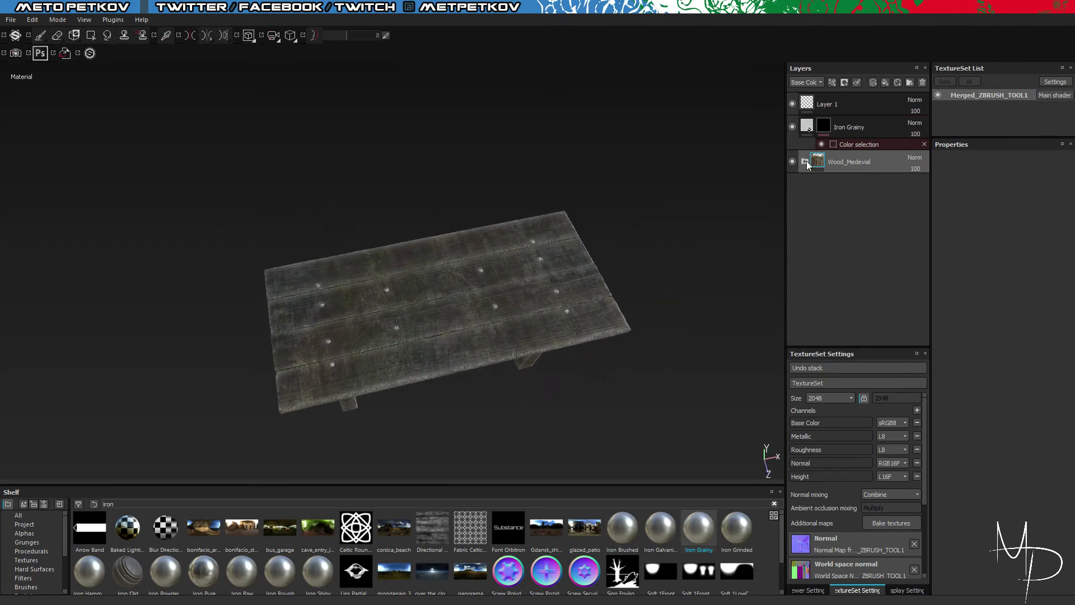
# Step: Expand the Wood_Medevial folder and hide its Moss group
pyautogui.click(805, 161)
pyautogui.scroll(-1, 891, 283)
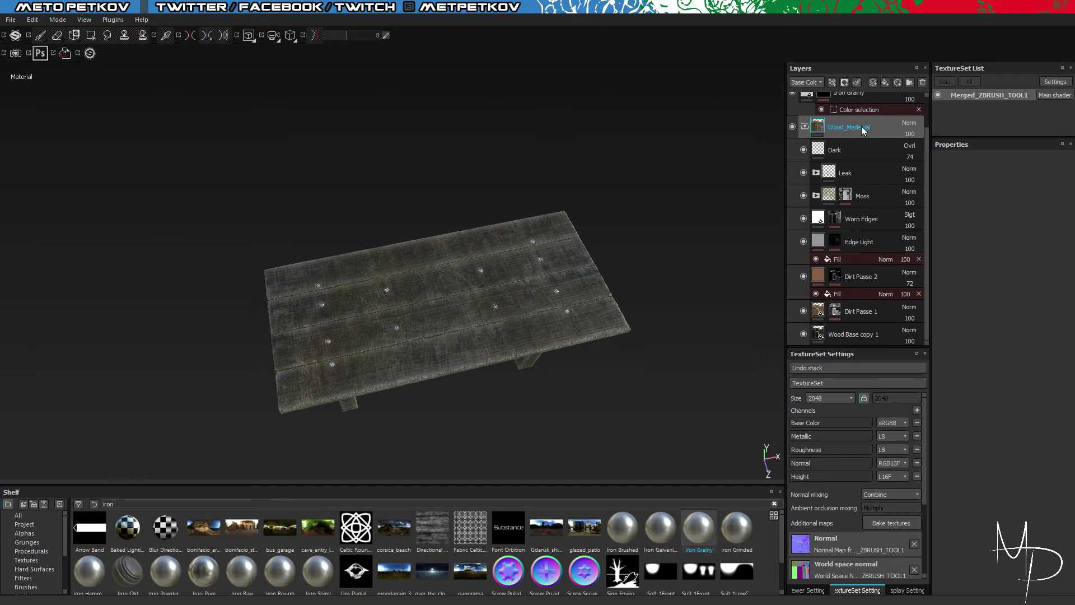
pyautogui.click(879, 203)
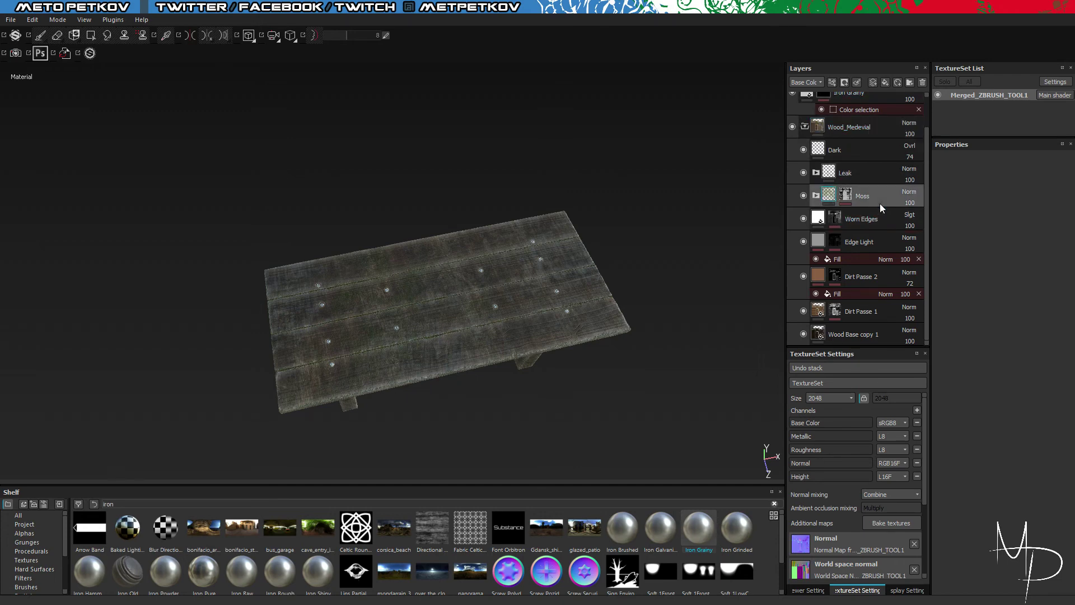
pyautogui.click(804, 195)
pyautogui.click(803, 195)
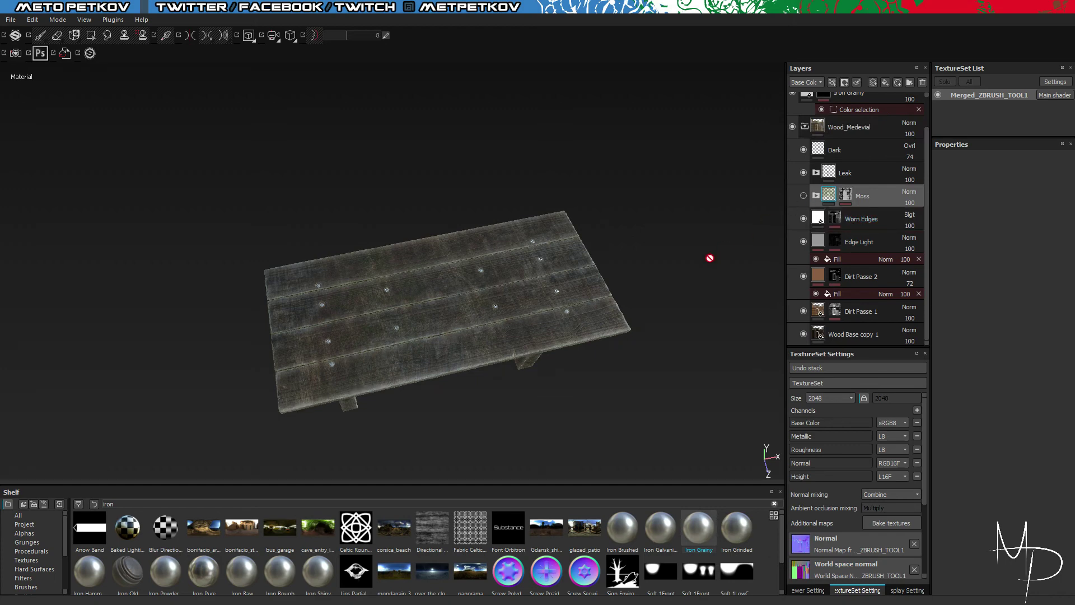
# Step: Examine the table with the Moss group hidden, looking at the tabletop and legs up close and from farther away
pyautogui.keyDown('alt'); pyautogui.moveTo(674, 303); pyautogui.dragTo(730, 265); pyautogui.keyUp('alt')
pyautogui.scroll(5, 632, 281)
pyautogui.scroll(-5, 689, 322)
pyautogui.keyDown('alt'); pyautogui.moveTo(666, 320); pyautogui.dragTo(674, 291); pyautogui.keyUp('alt')
pyautogui.scroll(5, 672, 296)
pyautogui.scroll(-3, 633, 330)
pyautogui.keyDown('alt'); pyautogui.moveTo(673, 235); pyautogui.dragTo(643, 343); pyautogui.keyUp('alt')
pyautogui.scroll(-6, 666, 281)
pyautogui.keyDown('alt'); pyautogui.moveTo(644, 343); pyautogui.dragTo(408, 361, button='middle'); pyautogui.keyUp('alt')
pyautogui.keyDown('alt'); pyautogui.moveTo(408, 361); pyautogui.dragTo(493, 358); pyautogui.keyUp('alt')
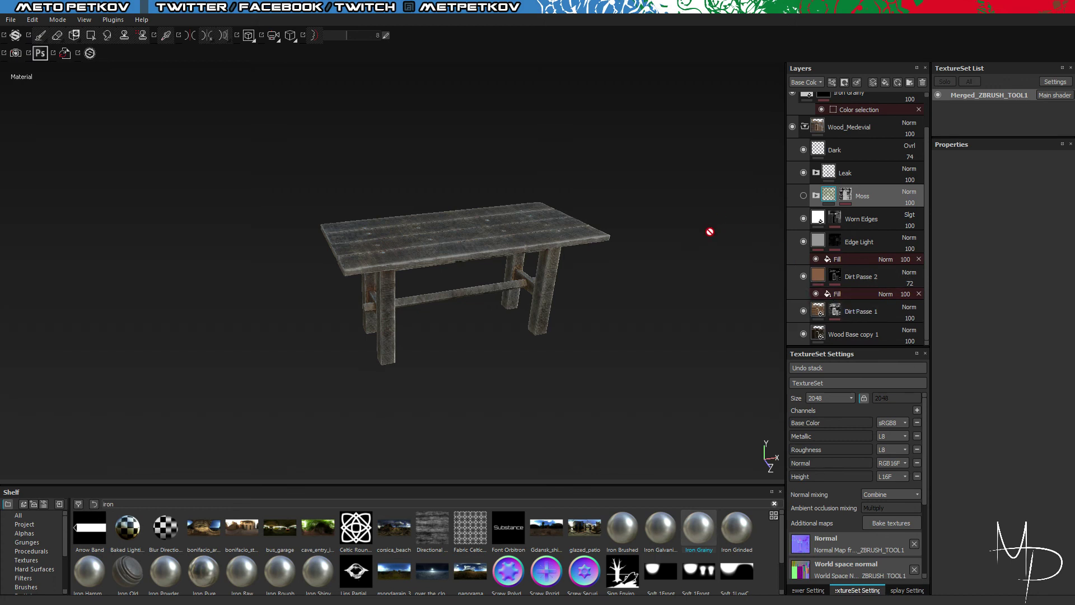
pyautogui.keyDown('alt'); pyautogui.moveTo(719, 222); pyautogui.dragTo(631, 316); pyautogui.keyUp('alt')
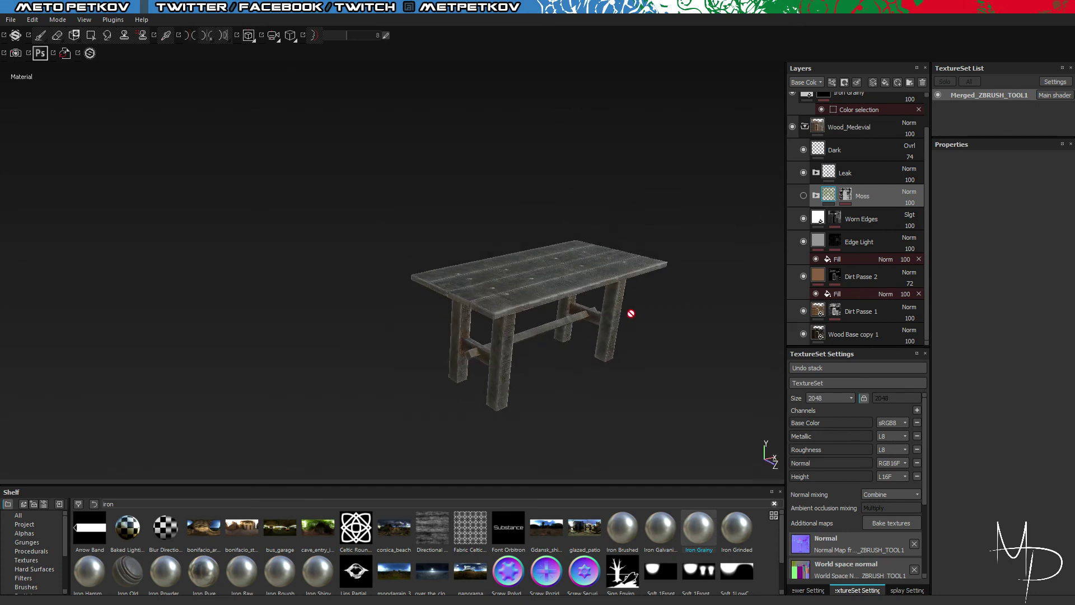